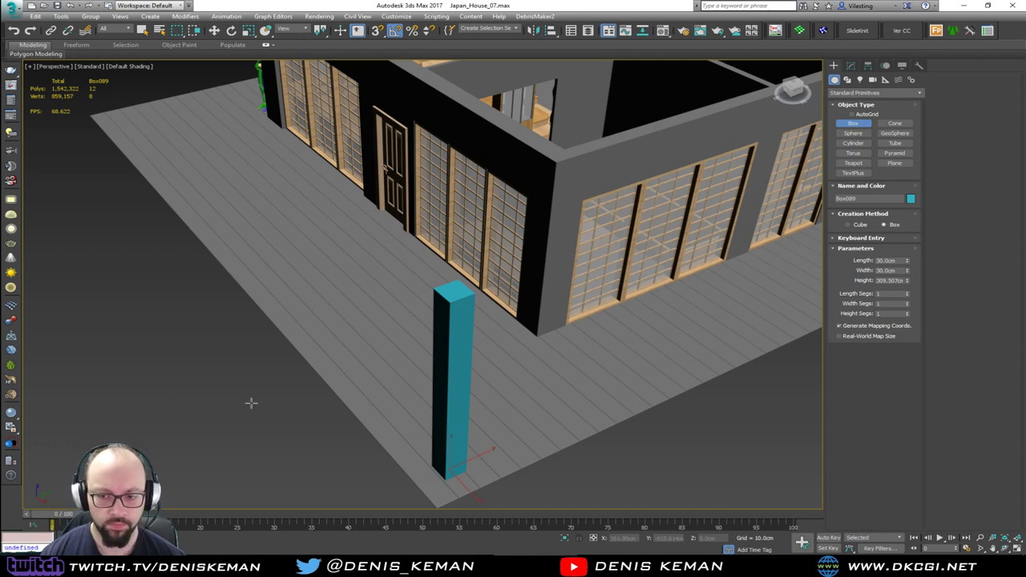
Step: Examine the posts and sloped roof in the Porch_Idea_02 reference photo at full size
alt+middle_drag(291, 344, 395, 251)
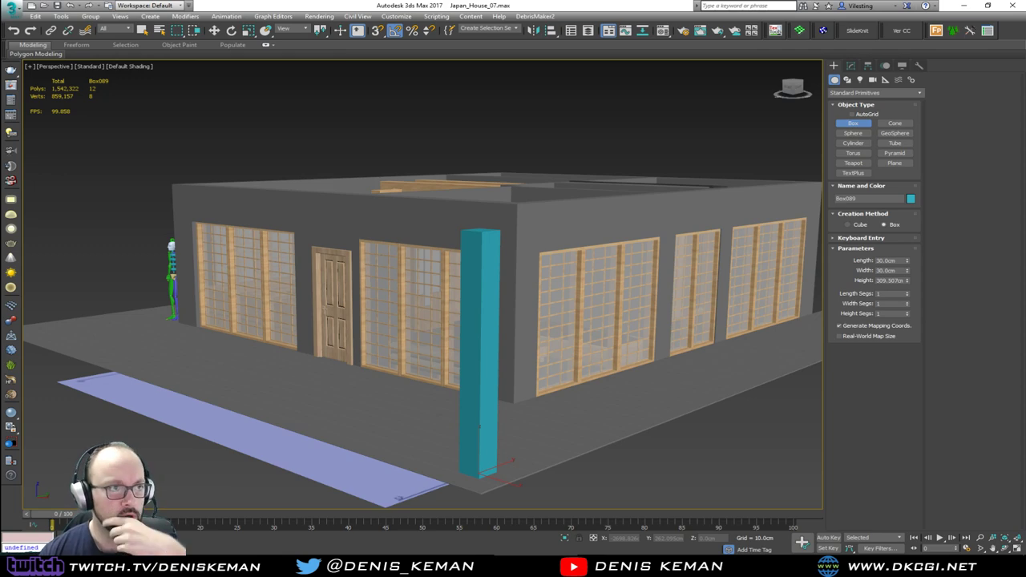
drag(0, 38, 0, 55)
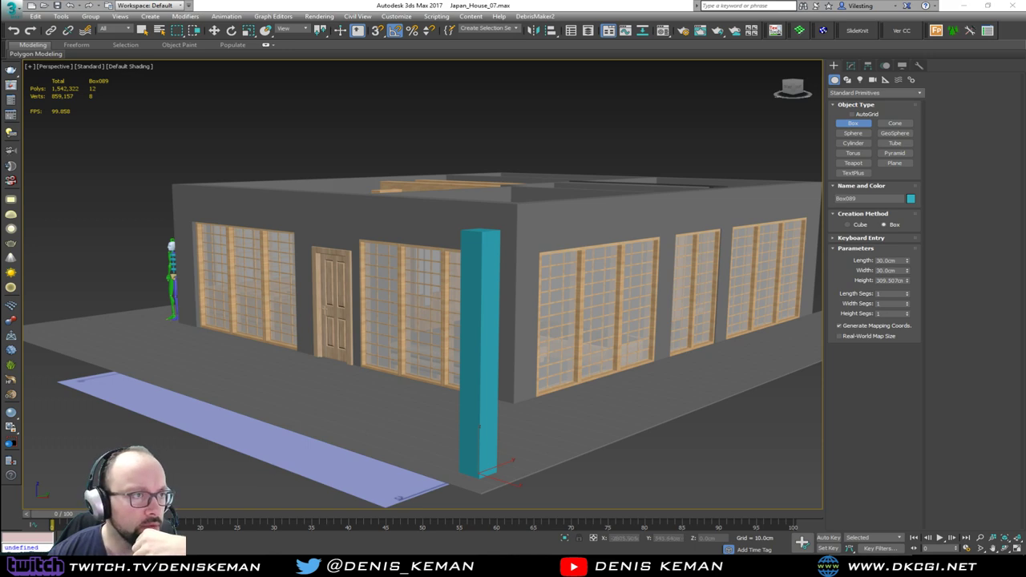
key(alt+Tab)
scroll(445, 213, up, 2)
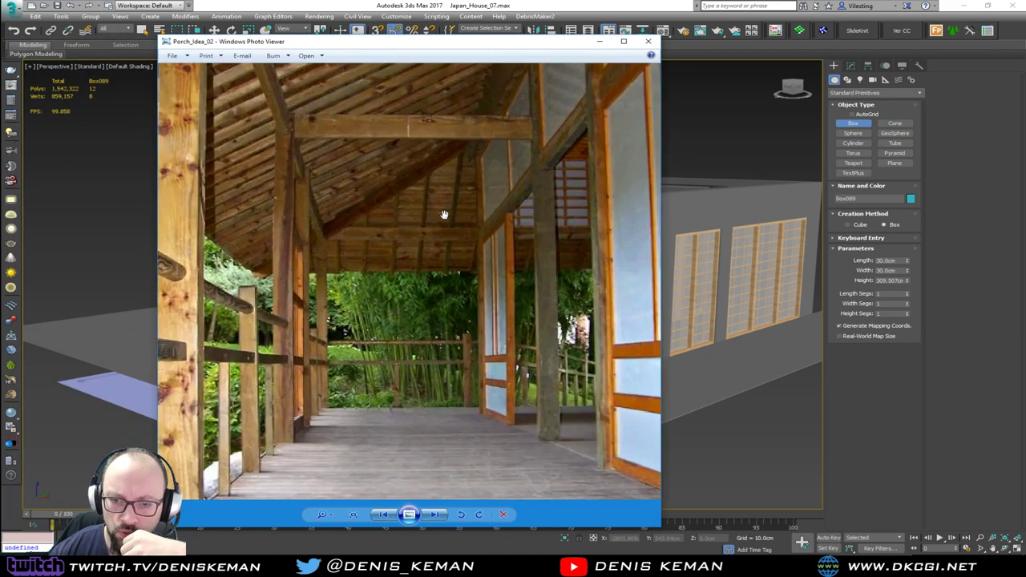
scroll(444, 214, down, 1)
double_click(414, 43)
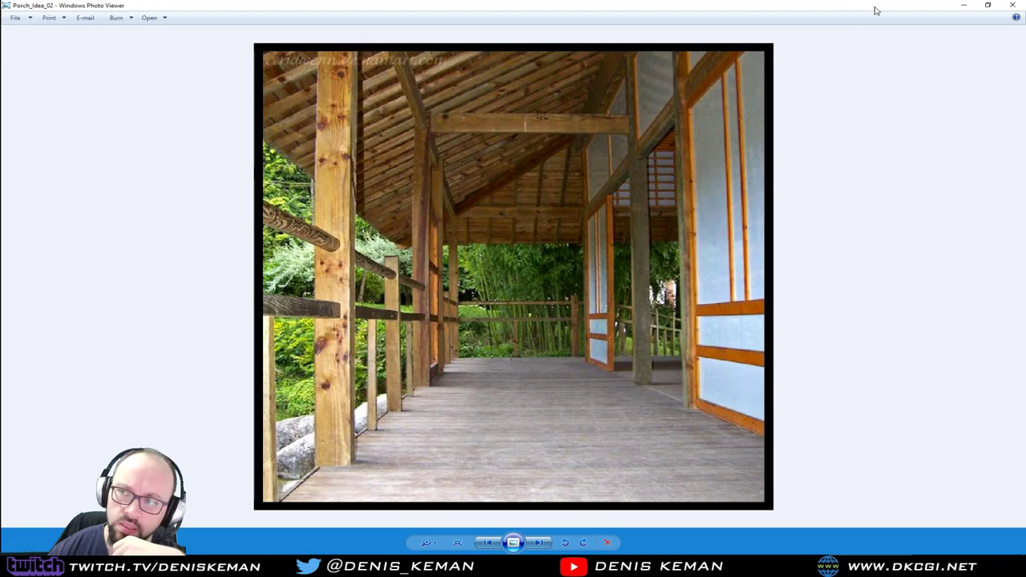
click(962, 7)
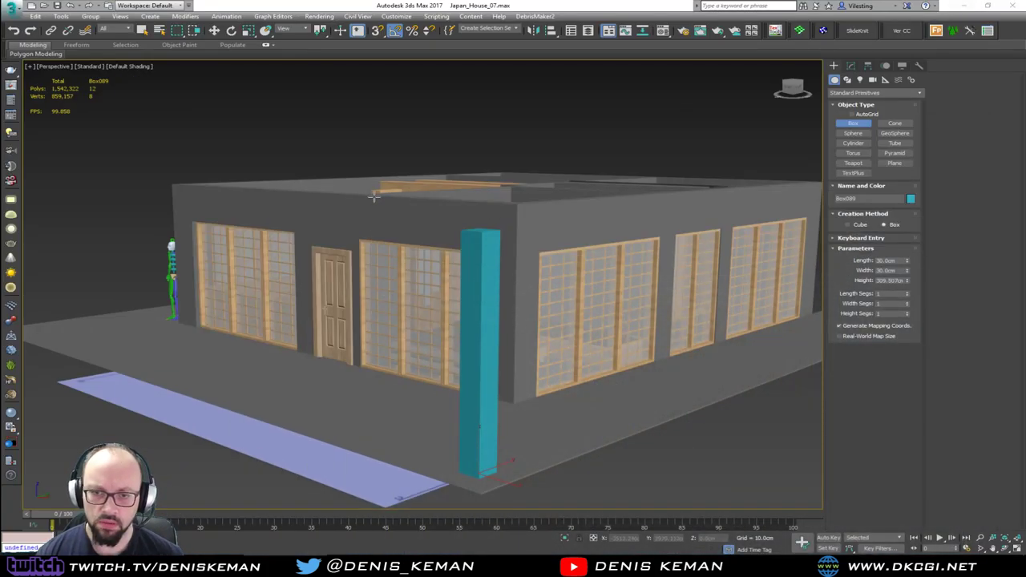
alt+middle_drag(373, 197, 316, 193)
drag(400, 144, 377, 164)
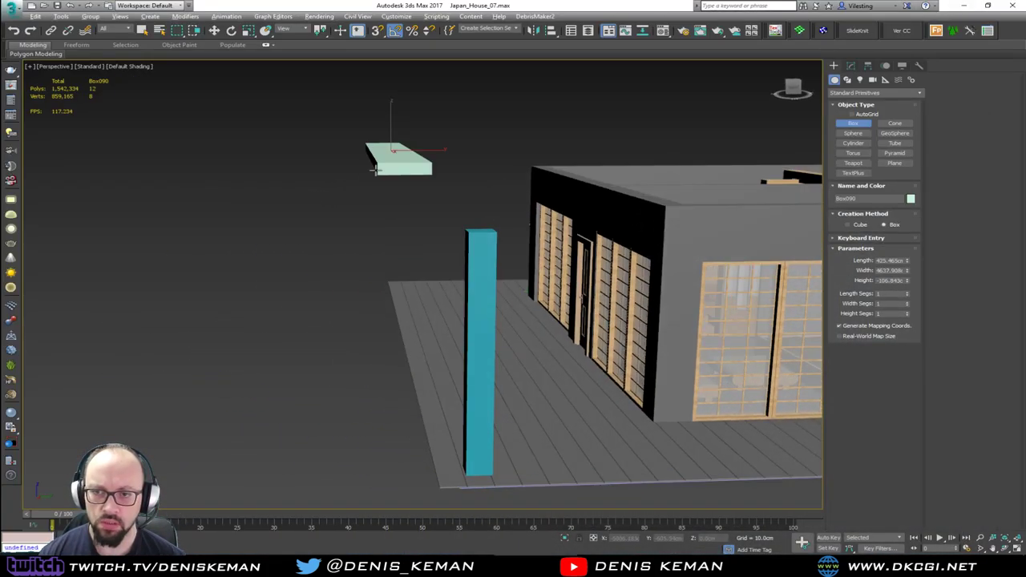
right_click(376, 170)
Step: Enlarge the Front view with the corner post and house wall in frame, and start a spline Line
key(alt+w)
right_click(591, 226)
key(z)
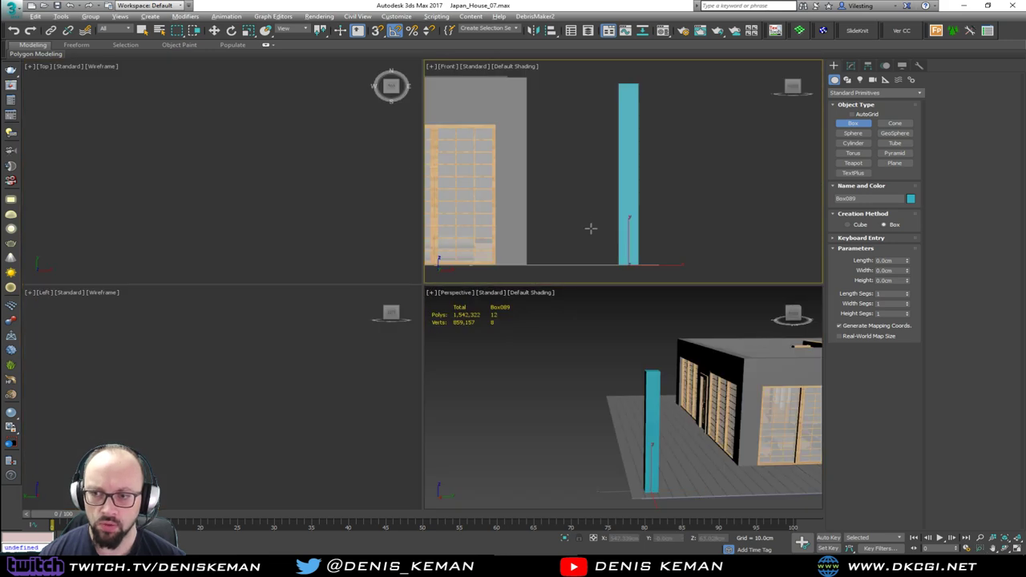
key(alt+w)
scroll(413, 237, down, 3)
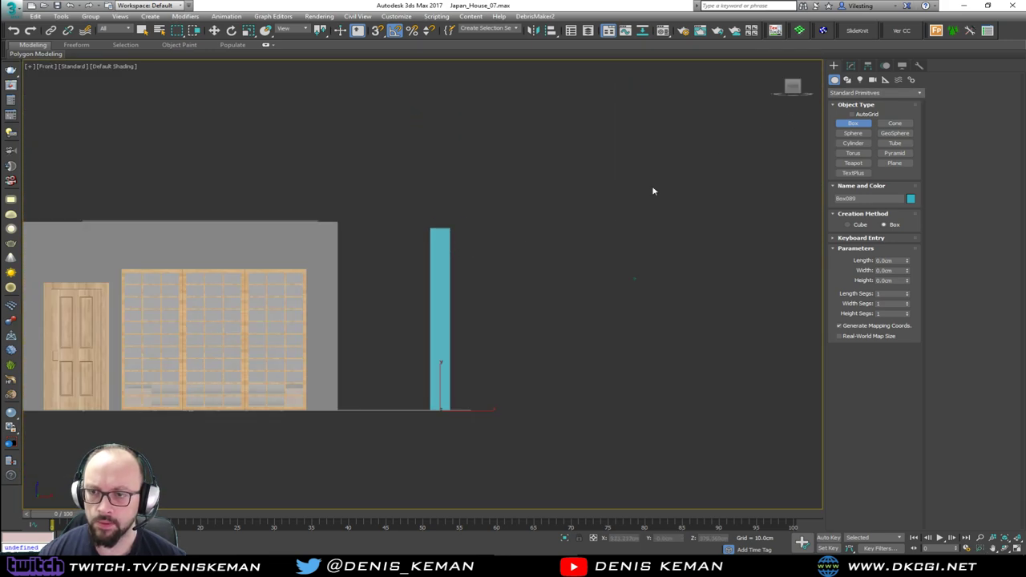
key(w)
click(846, 80)
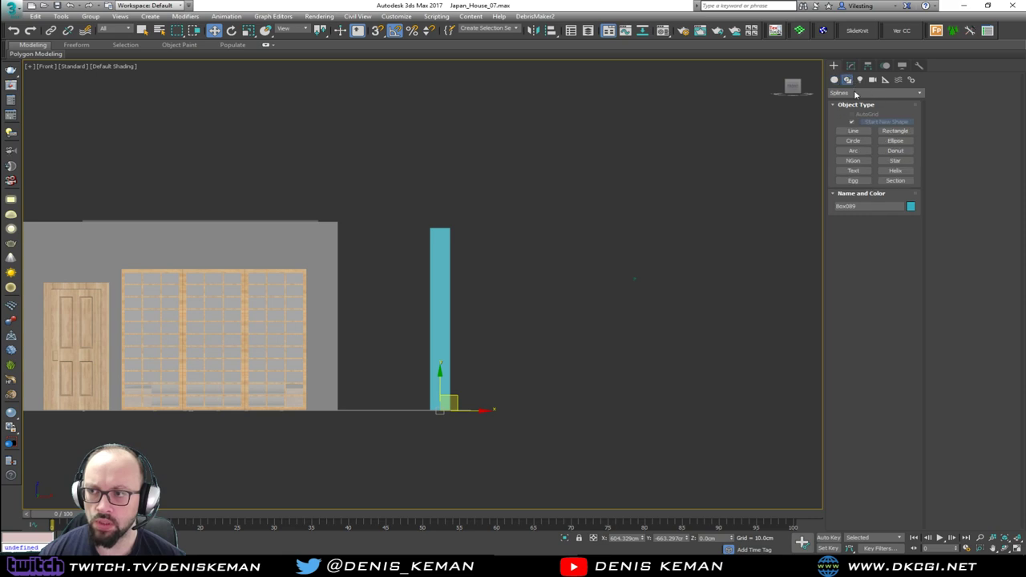
click(854, 130)
click(237, 145)
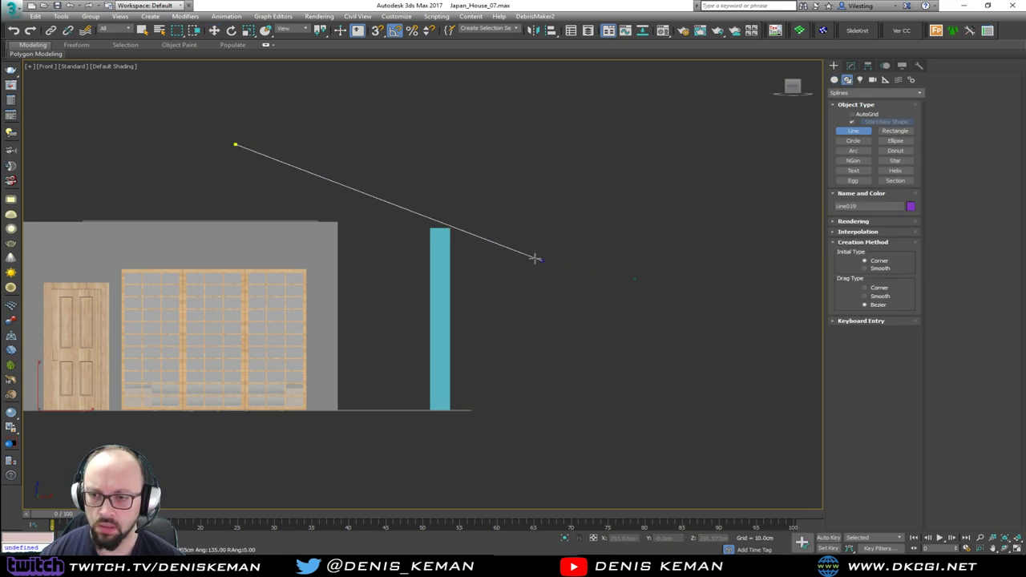
mouse_move(510, 251)
mouse_down()
mouse_move(503, 201)
mouse_move(525, 256)
mouse_up()
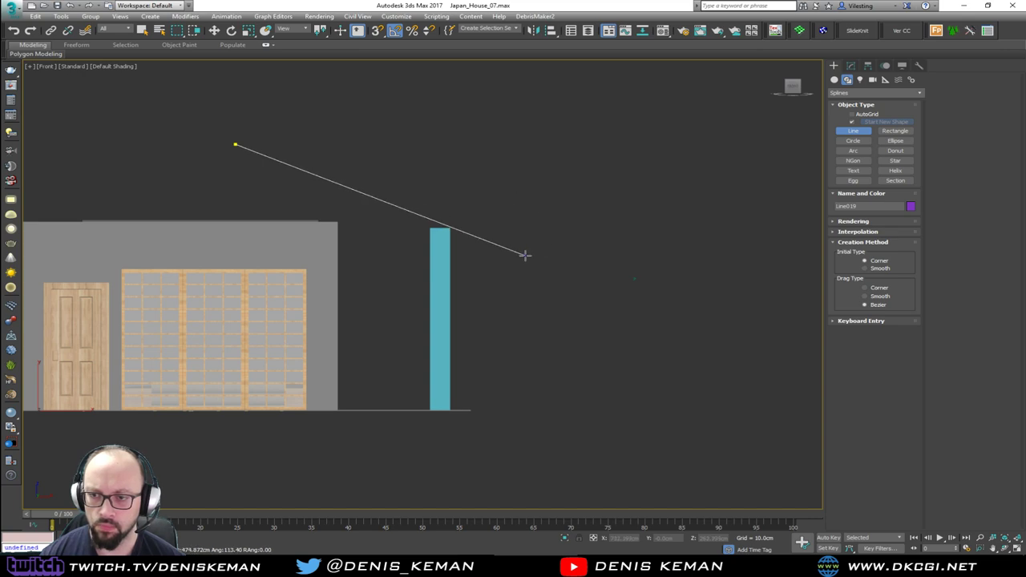
right_click(527, 255)
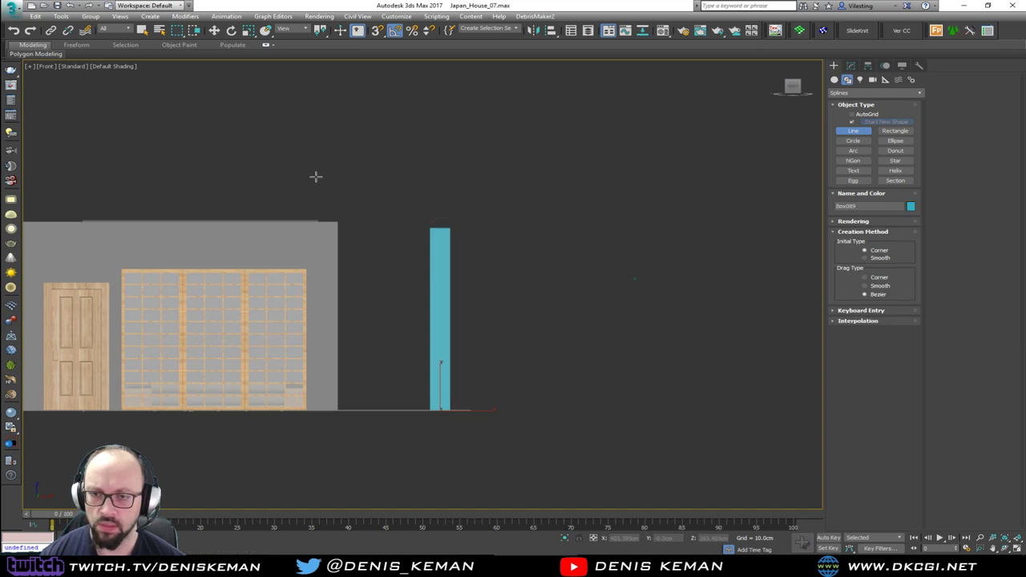
Step: Draw a sloped two-point line from above the house past the post's top, and lower its upper vertex to just above the wall
click(277, 161)
click(528, 258)
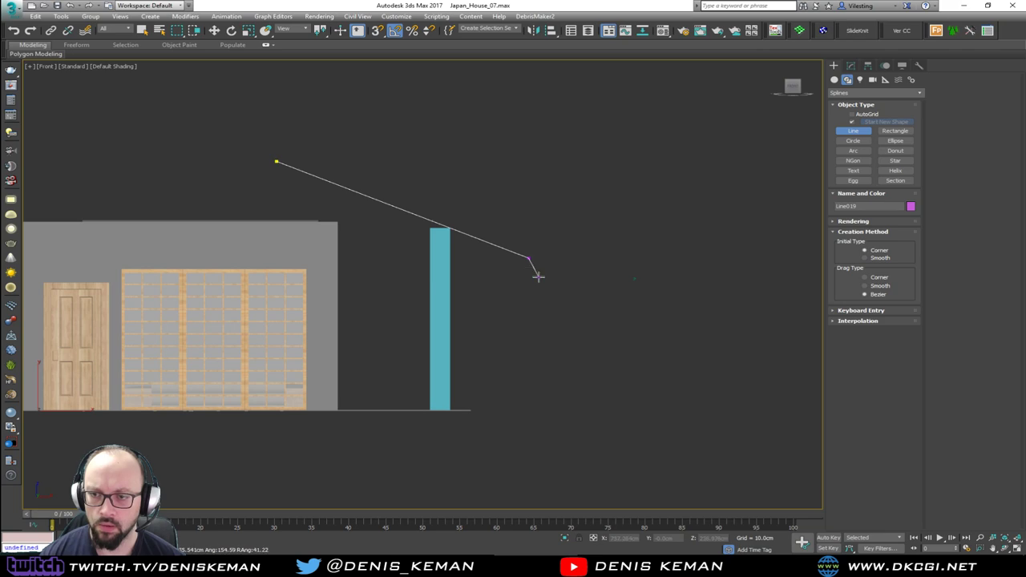
right_click(539, 278)
key(w)
key(1)
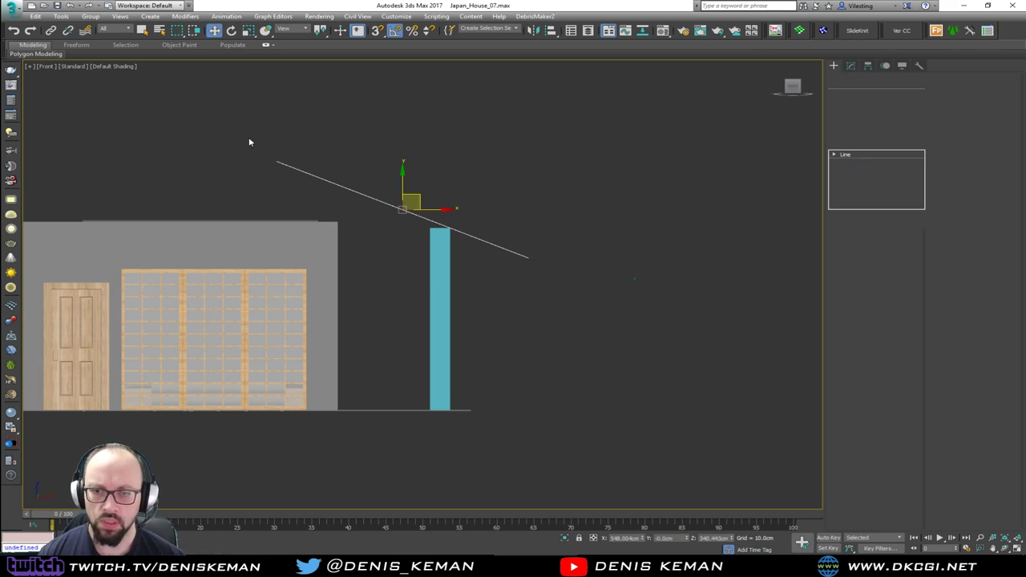
drag(250, 137, 265, 176)
Step: Apply an Extrude modifier to the sloped line with an amount of about 1375 cm to form a roof panel
key(alt+w)
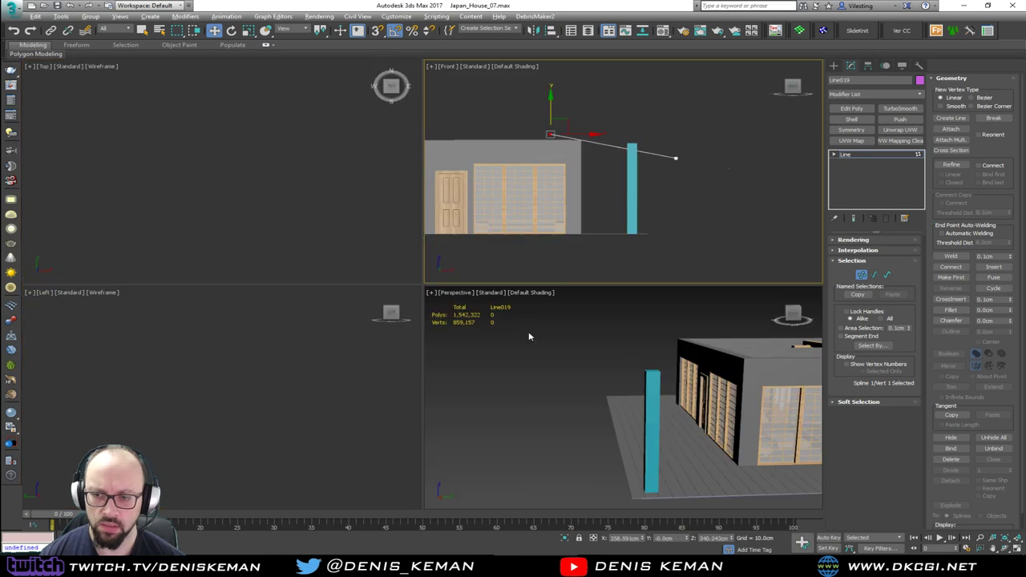
right_click(533, 339)
key(alt+w)
alt+middle_drag(459, 328, 537, 317)
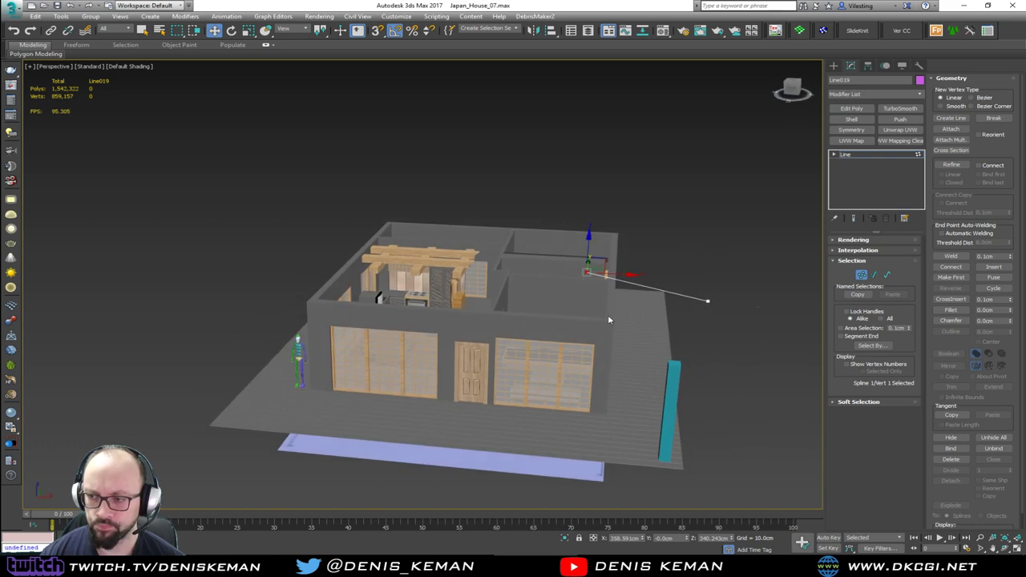
click(851, 95)
scroll(851, 100, down, 10)
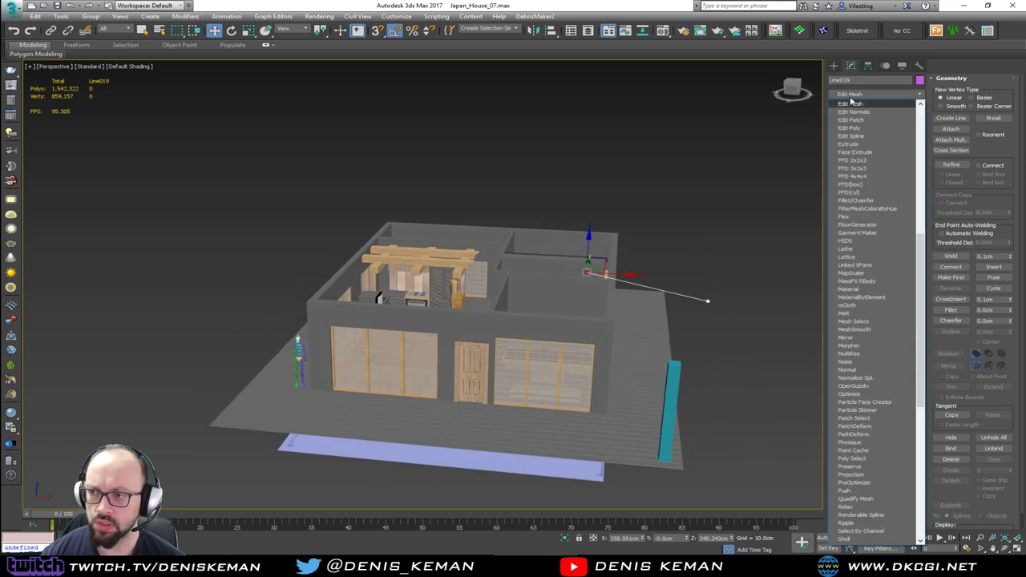
click(853, 144)
drag(905, 252, 732, 61)
Step: Add an Edit Poly modifier to the extruded roof panel and flip its polygon
alt+middle_drag(621, 172, 378, 218)
scroll(428, 298, up, 2)
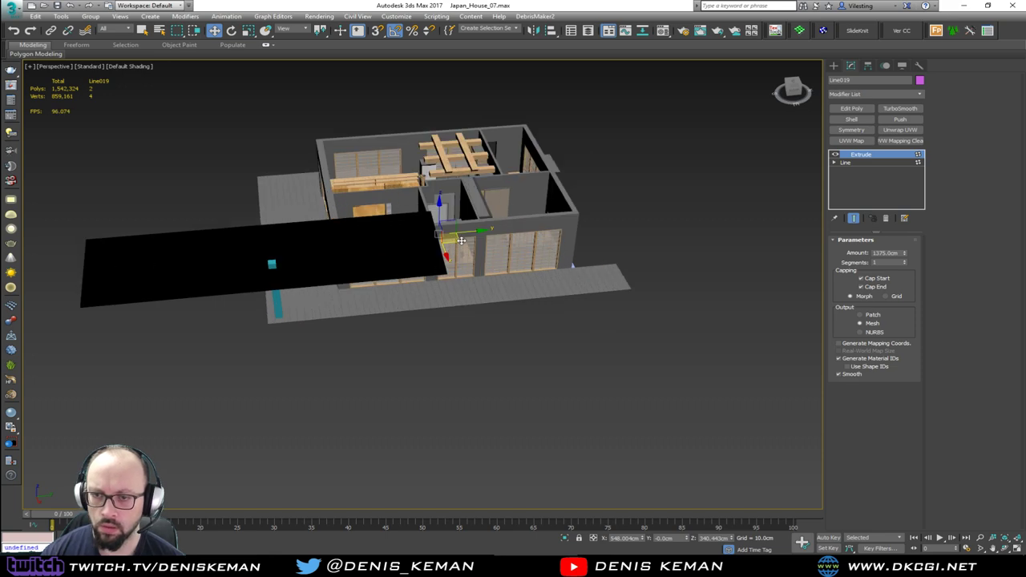
mouse_move(461, 241)
alt+middle_down()
mouse_move(607, 201)
mouse_move(460, 235)
alt+middle_up()
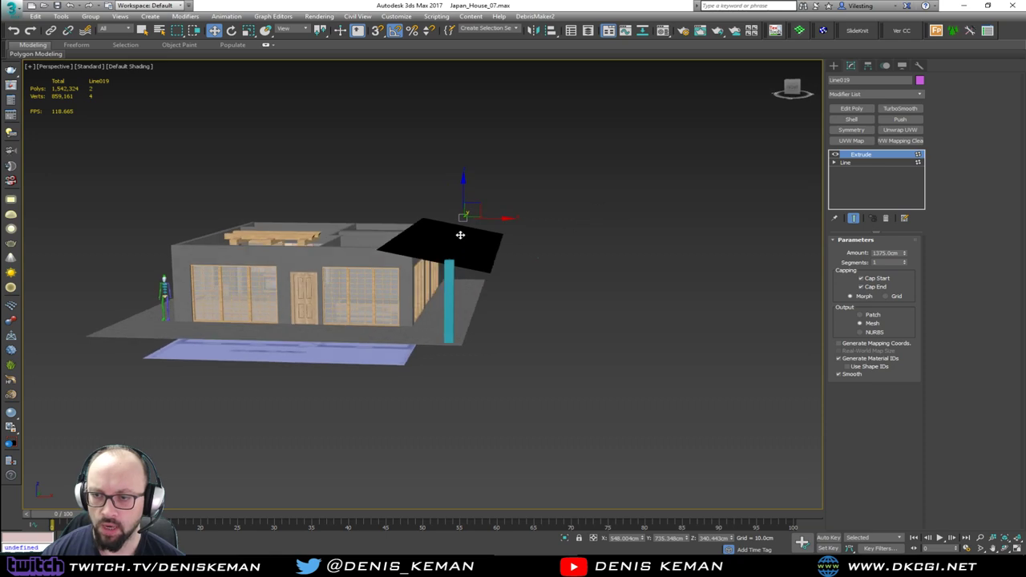
click(851, 109)
key(4)
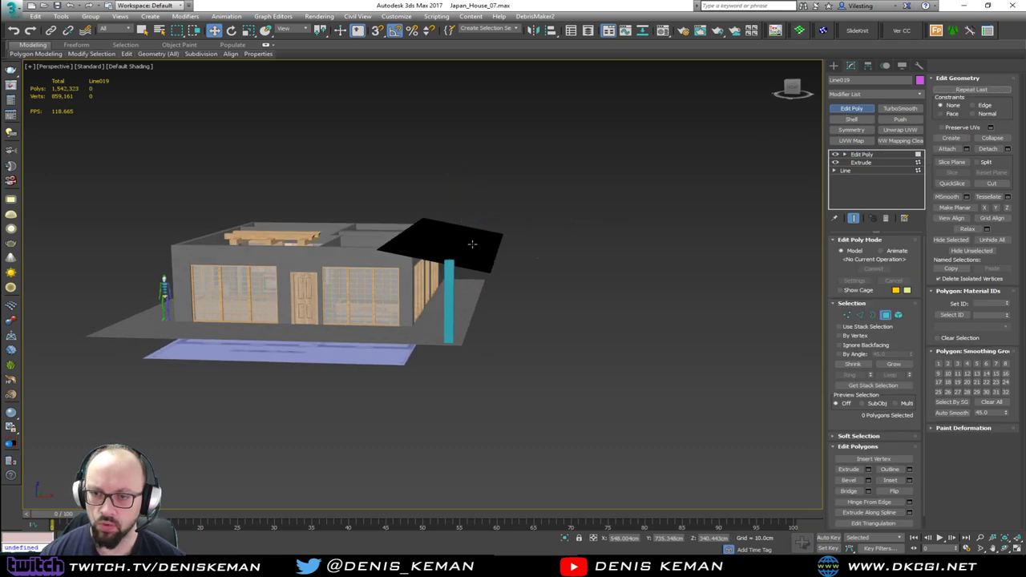
click(472, 245)
click(906, 492)
alt+middle_drag(549, 276, 523, 324)
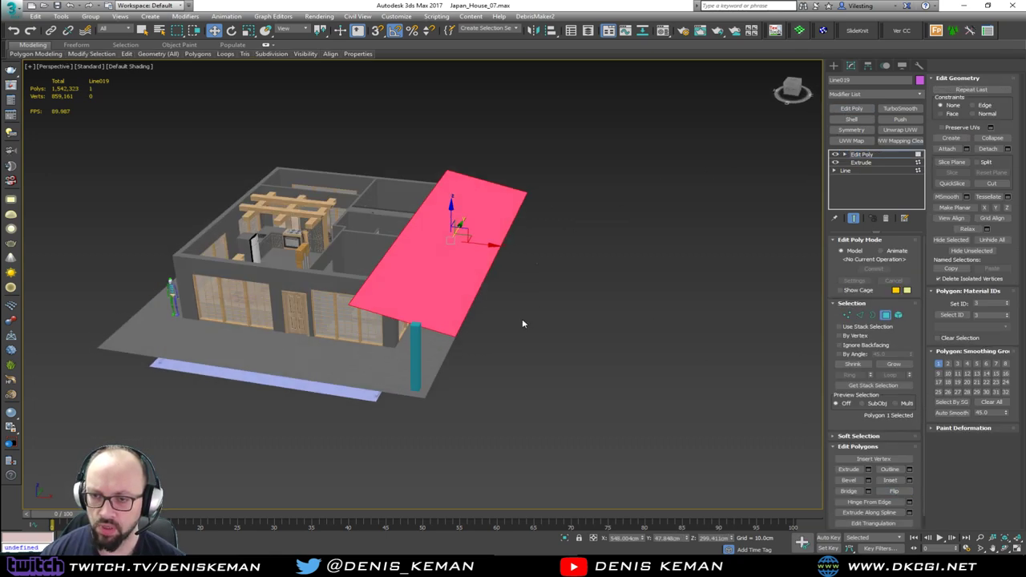
click(885, 315)
Step: Create a copy of the roof panel rotated -90° about the vertical axis
scroll(532, 243, up, 4)
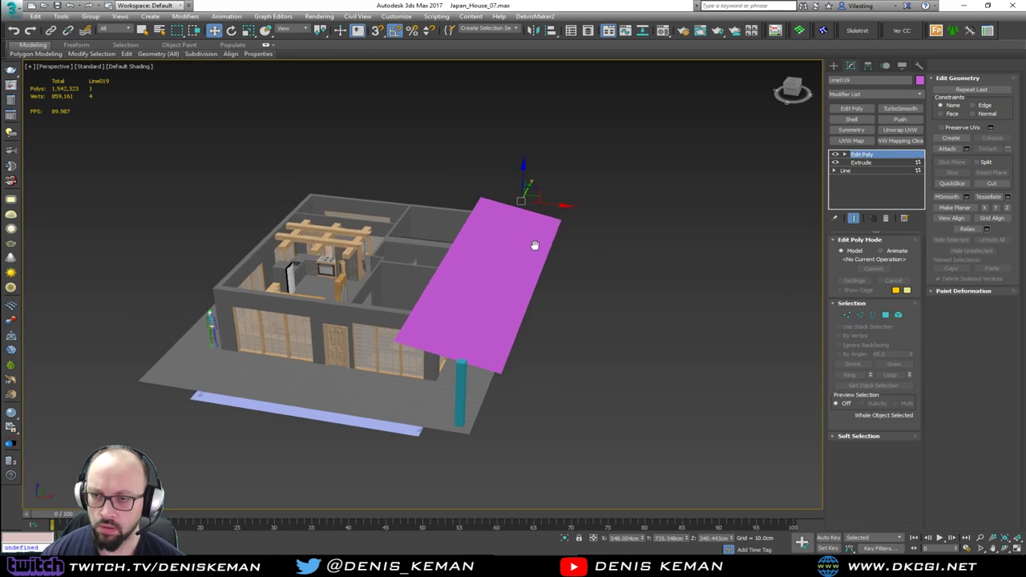
key(e)
shift+drag(547, 204, 505, 219)
click(522, 323)
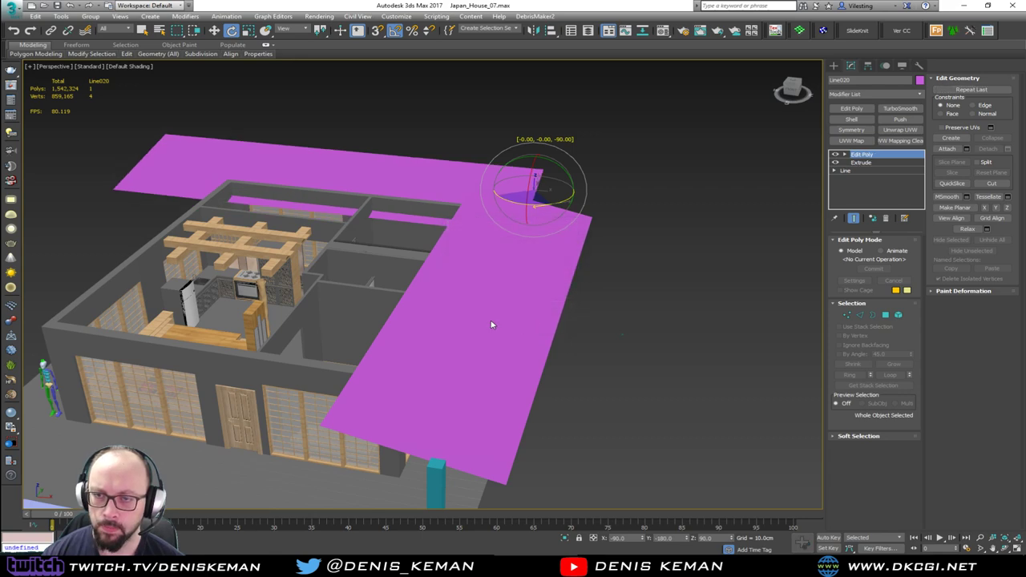
Step: In the Top view, move the rotated panel along X until its end lines up with the first panel's outer edge
key(alt+w)
key(alt+w)
scroll(203, 174, down, 4)
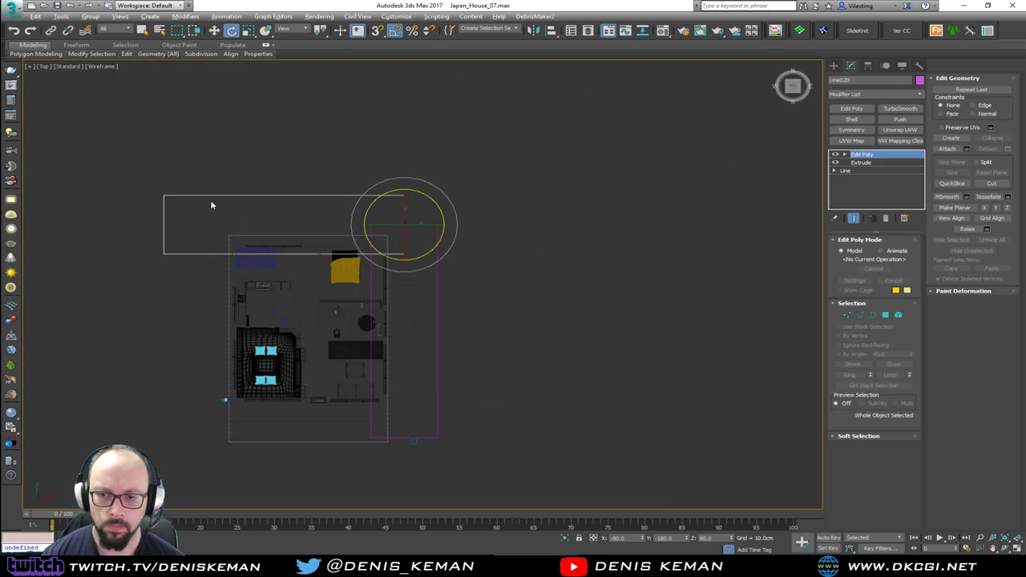
scroll(326, 229, up, 3)
middle_drag(326, 229, 304, 153)
scroll(304, 153, down, 2)
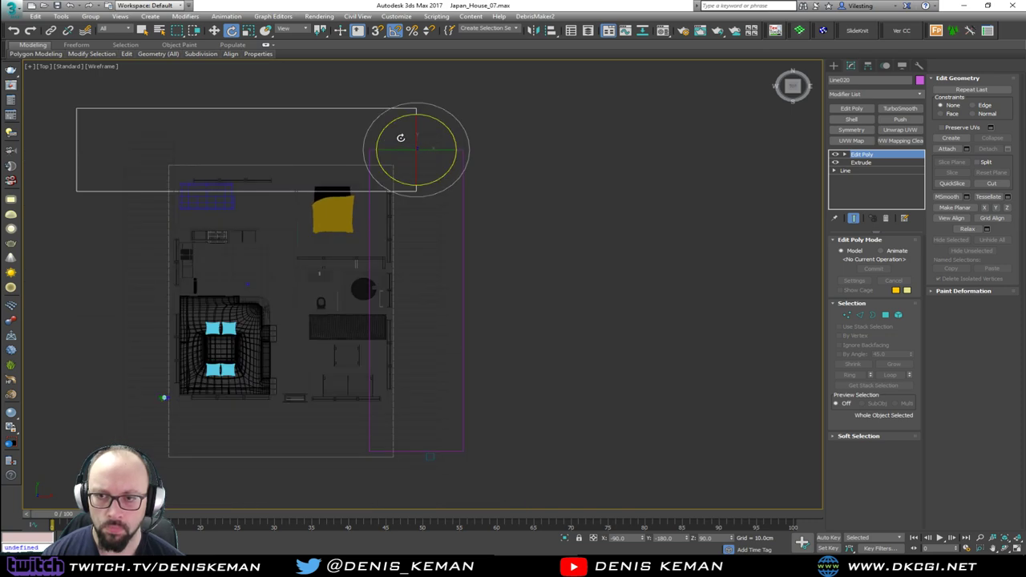
key(w)
drag(440, 151, 488, 150)
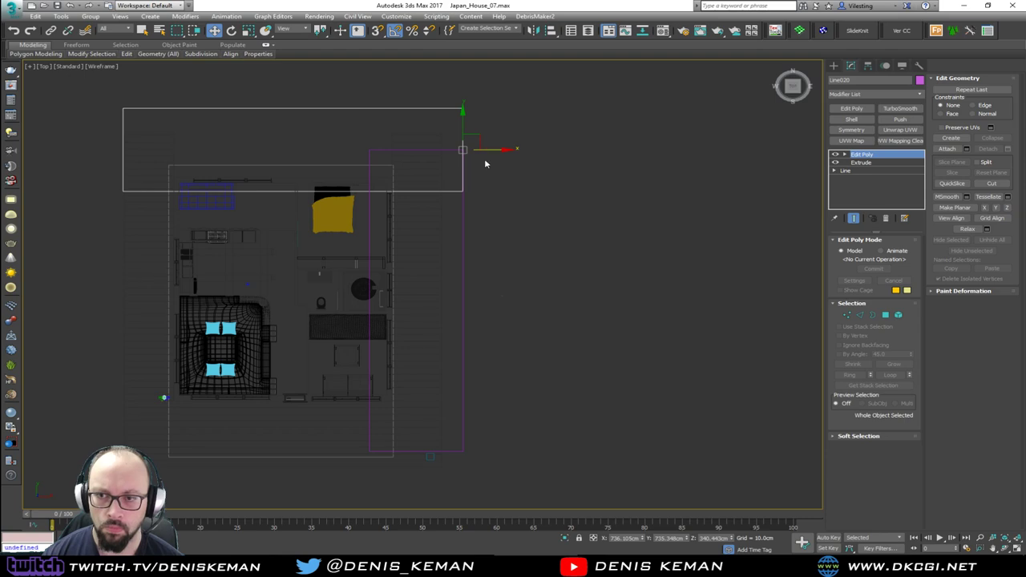
Step: Move the rotated panel along Y across the house to the side with the front door and corner post
key(alt+w)
middle_click(495, 336)
key(alt+w)
alt+middle_drag(499, 352, 504, 281)
scroll(449, 337, down, 3)
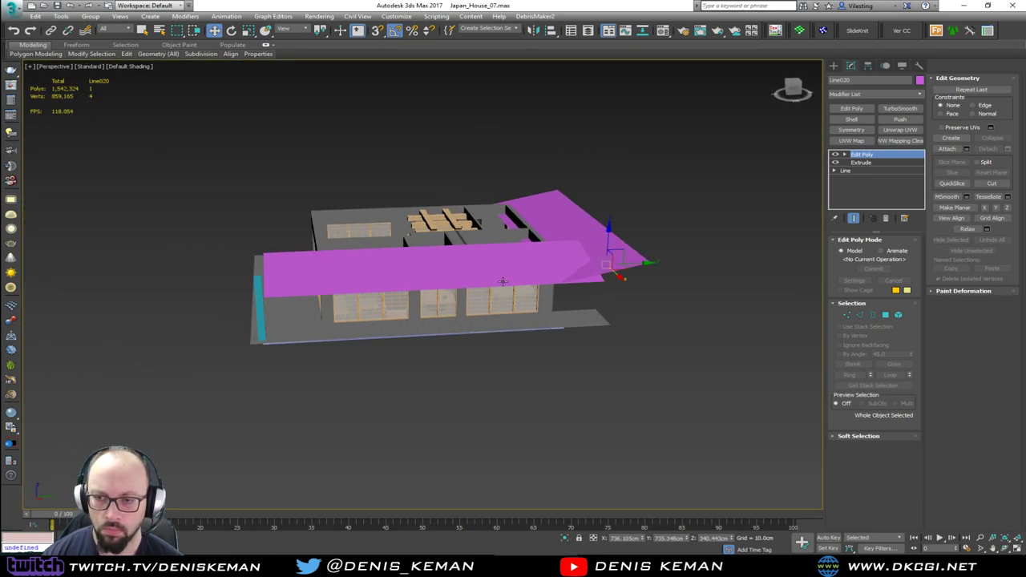
scroll(504, 282, down, 2)
drag(597, 269, 385, 282)
scroll(383, 284, up, 6)
alt+middle_drag(383, 284, 376, 289)
scroll(376, 289, down, 8)
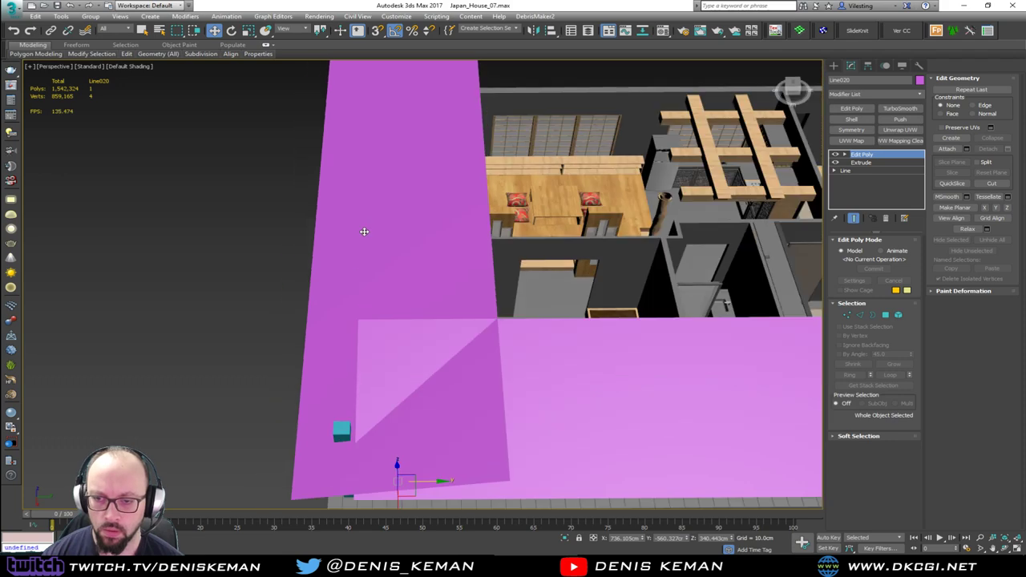
alt+middle_drag(364, 229, 416, 282)
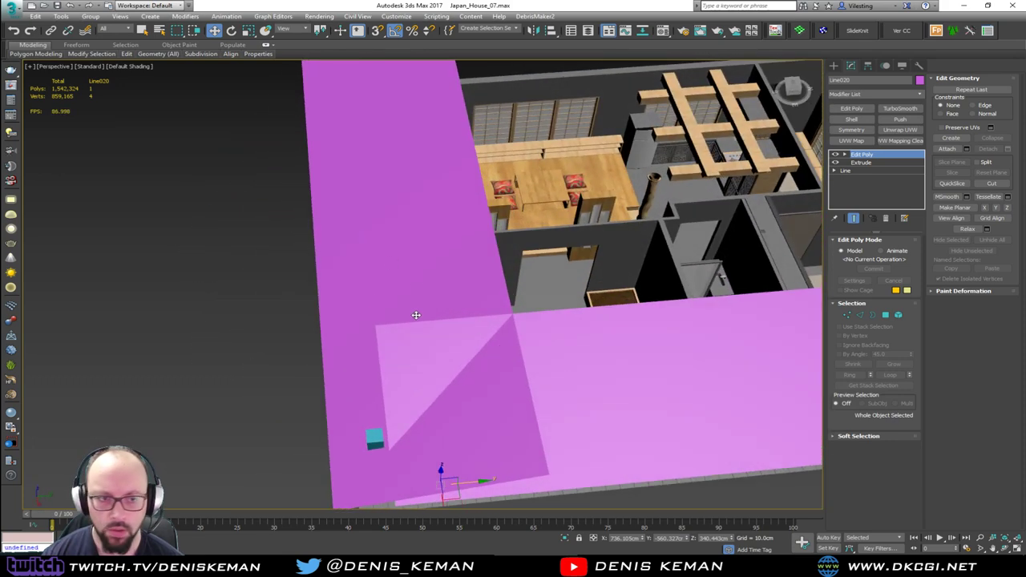
Step: In the Top view, enable snapping and snap the rotated panel's outer corner onto the first panel's outer corner near the post
key(alt+w)
middle_click(285, 225)
key(alt+w)
middle_drag(418, 344, 398, 211)
scroll(404, 309, up, 2)
scroll(401, 322, up, 2)
middle_drag(432, 365, 435, 282)
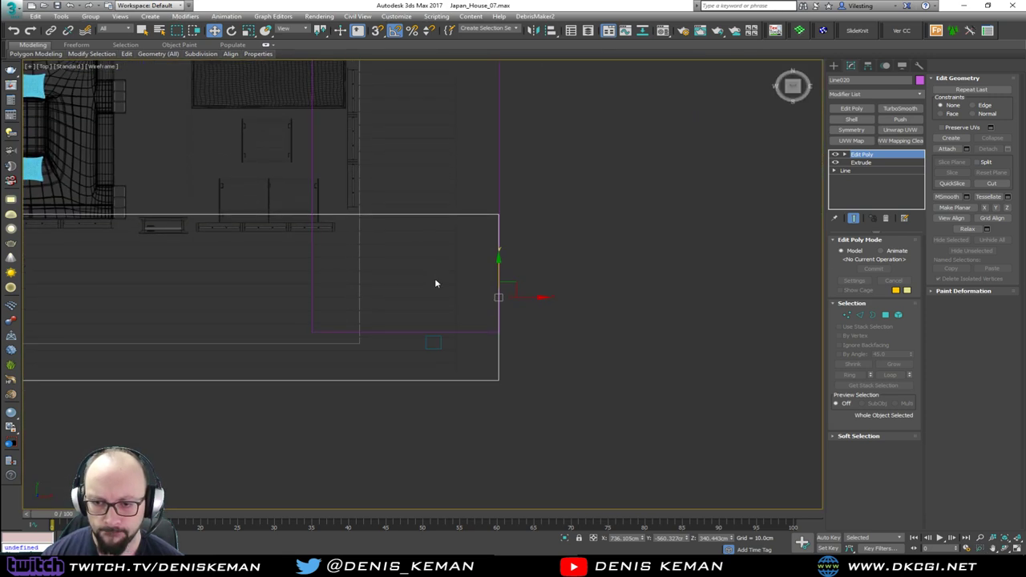
scroll(447, 318, up, 2)
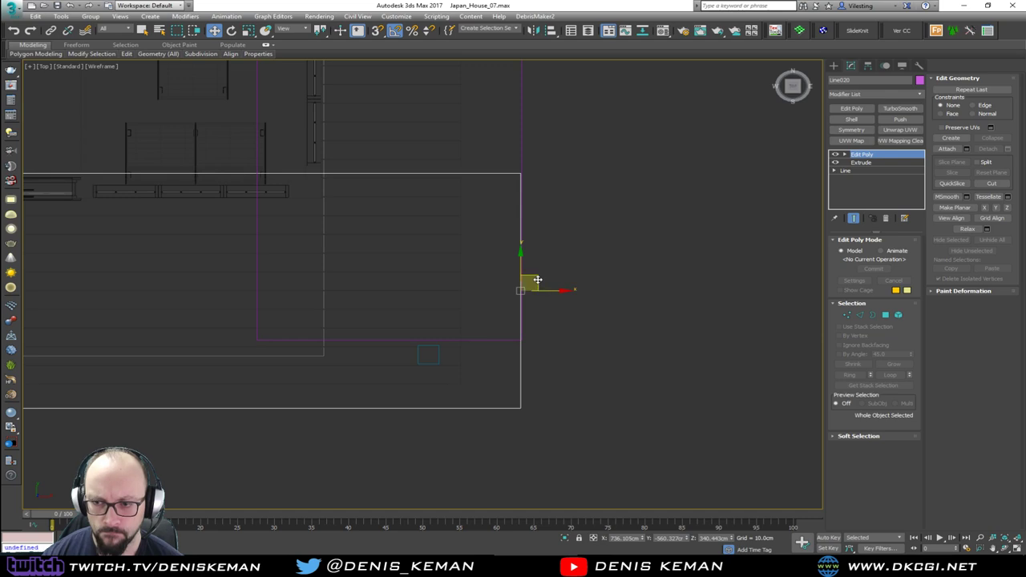
drag(537, 279, 521, 257)
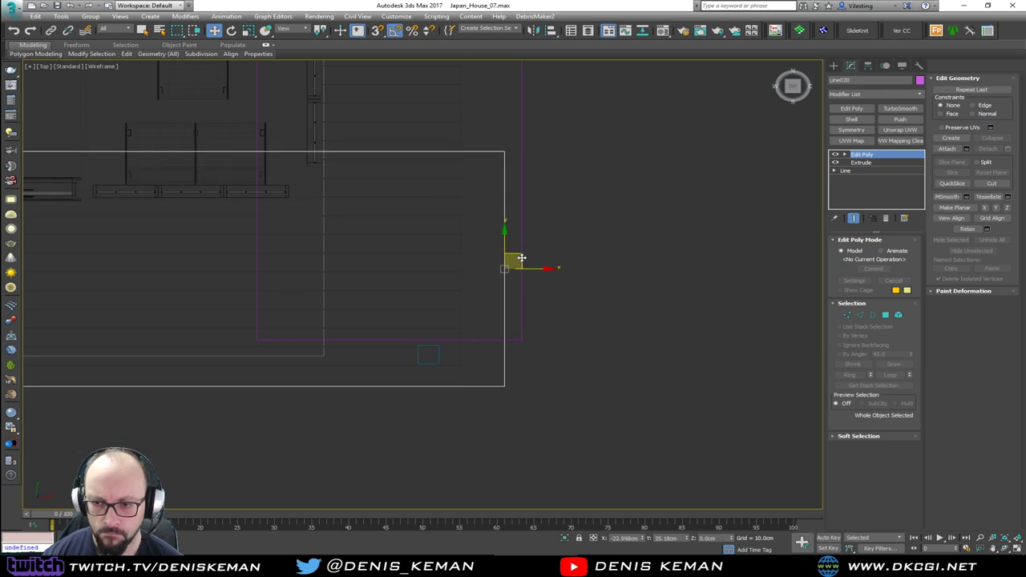
key(s)
drag(505, 391, 521, 341)
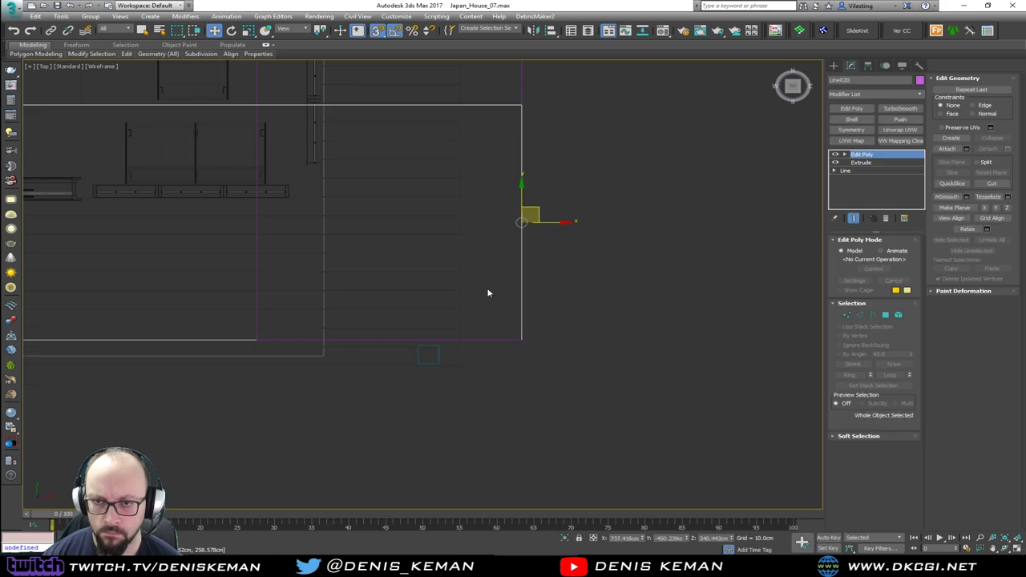
Step: Show edged faces in the Perspective view, framed on the corner where the two roof panels overlap
key(alt+w)
right_click(638, 374)
key(alt+w)
scroll(552, 371, down, 4)
alt+middle_drag(552, 371, 515, 377)
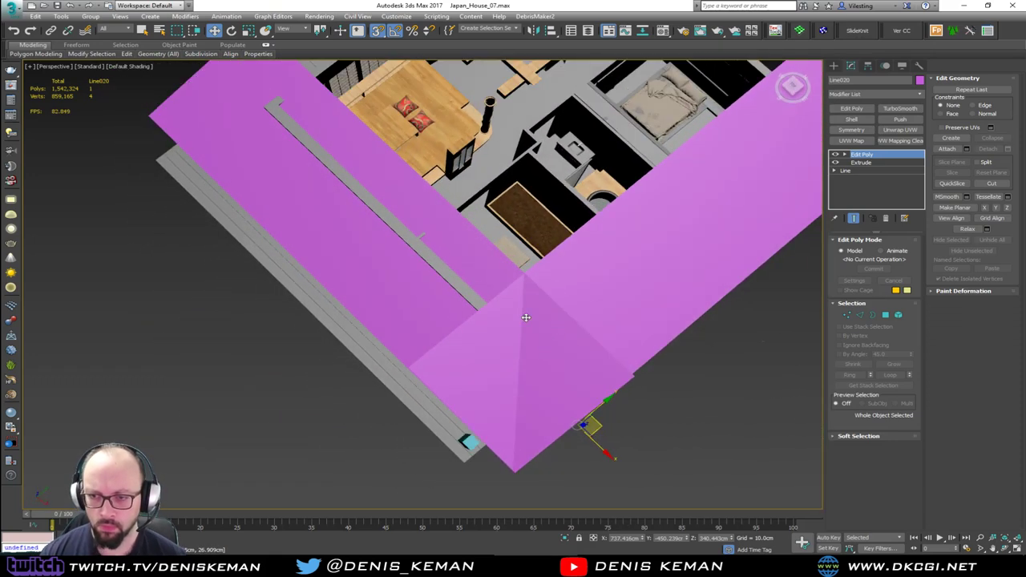
key(F4)
middle_drag(534, 309, 412, 287)
scroll(412, 288, up, 2)
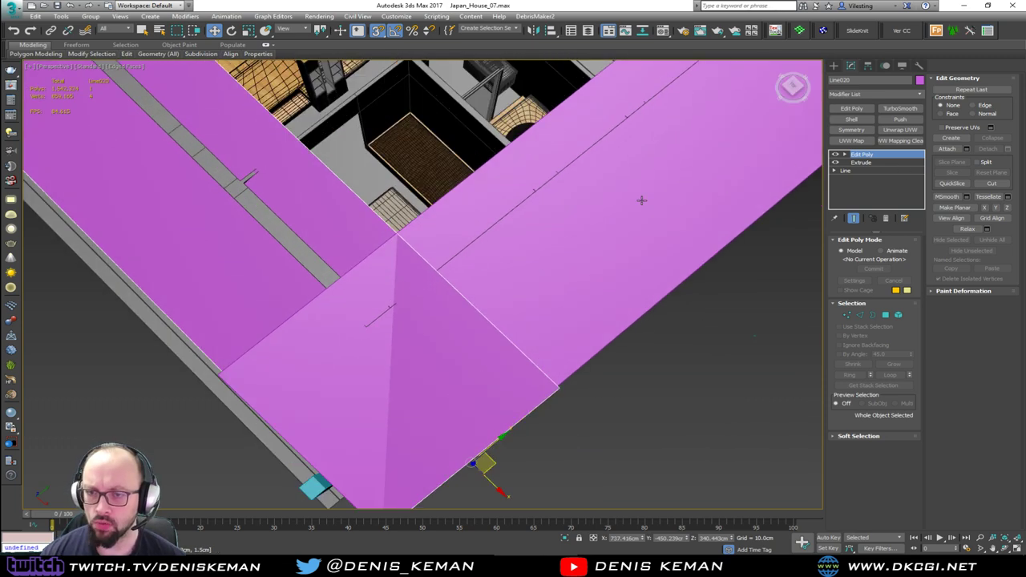
Step: Isolate the two overlapping roof panels from the rest of the house
key(1)
click(559, 388)
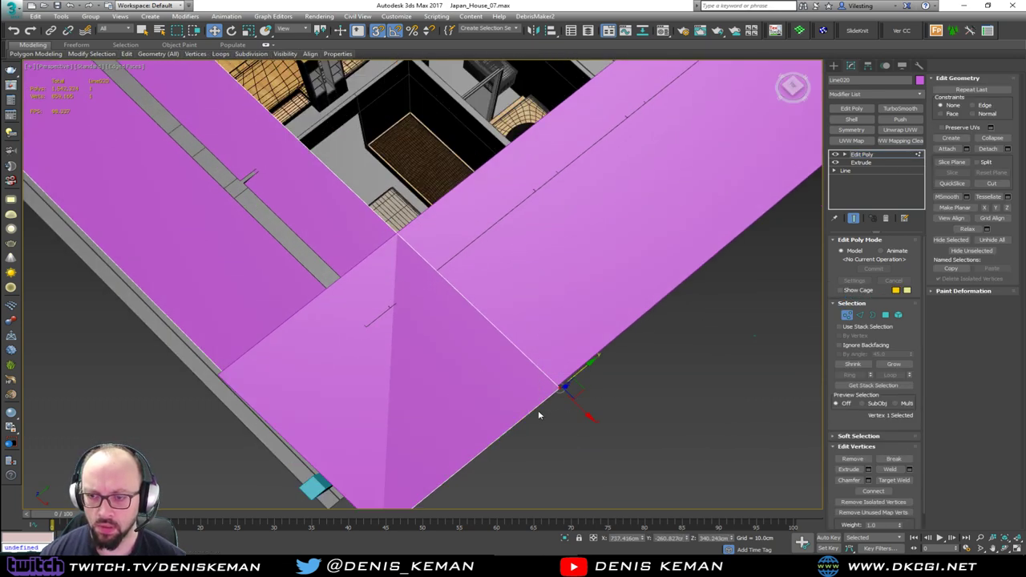
key(1)
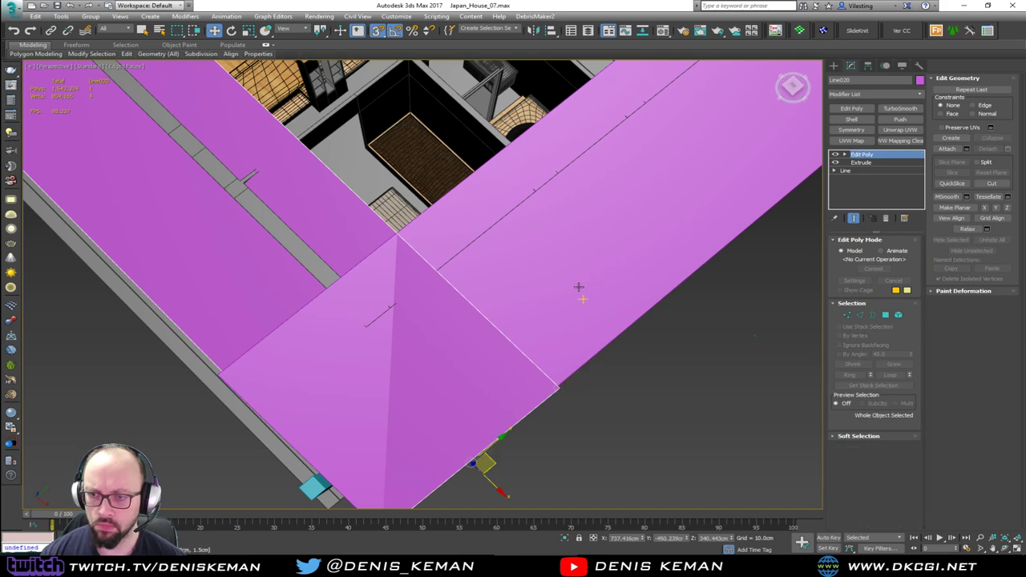
ctrl+click(577, 289)
key(alt+q)
click(655, 375)
click(458, 412)
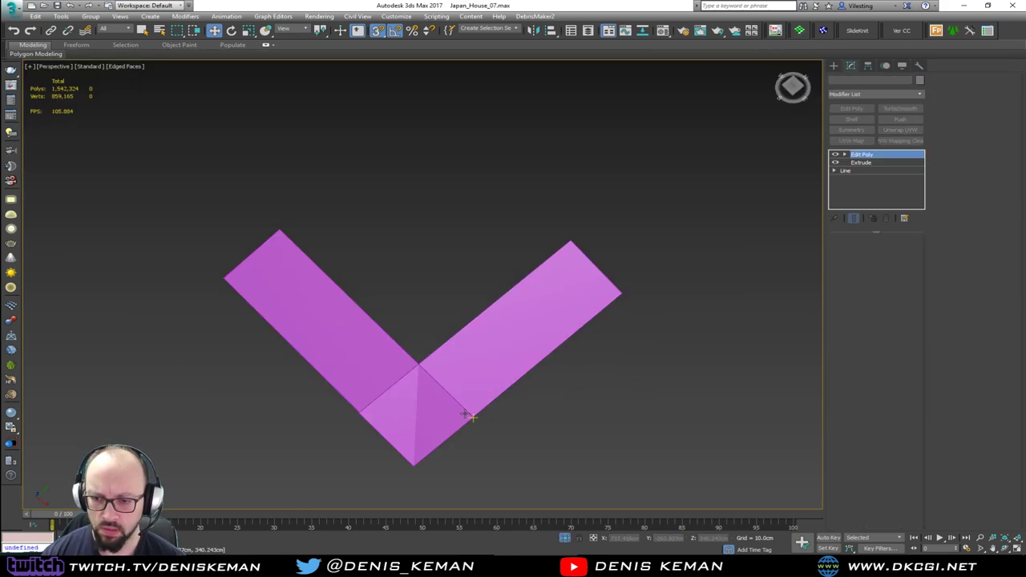
Step: Move the front panel's inner end vertex along X to about where the two panels' inner edges cross, starting the mitred end
alt+middle_drag(451, 408, 484, 371)
key(1)
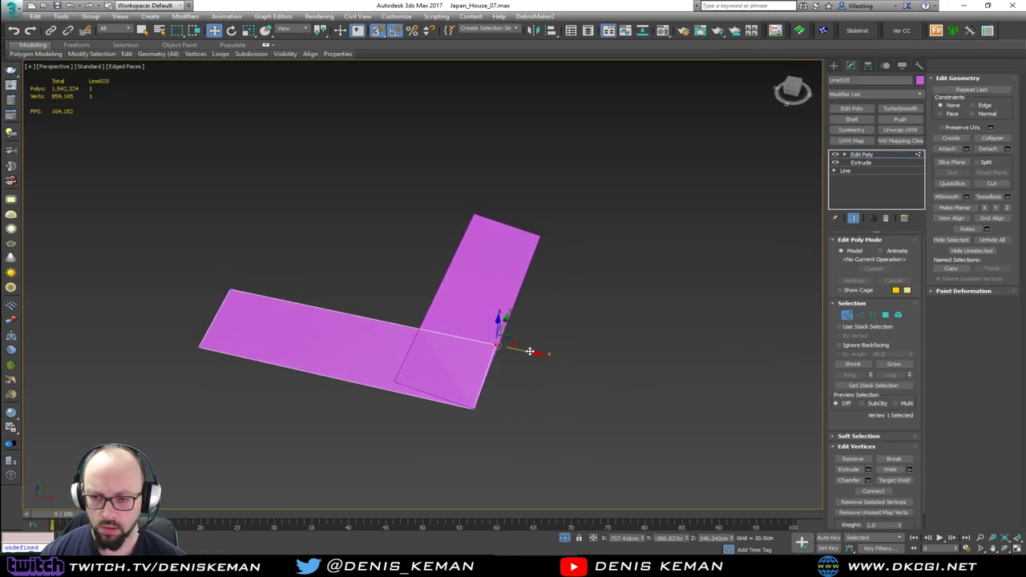
drag(497, 343, 412, 328)
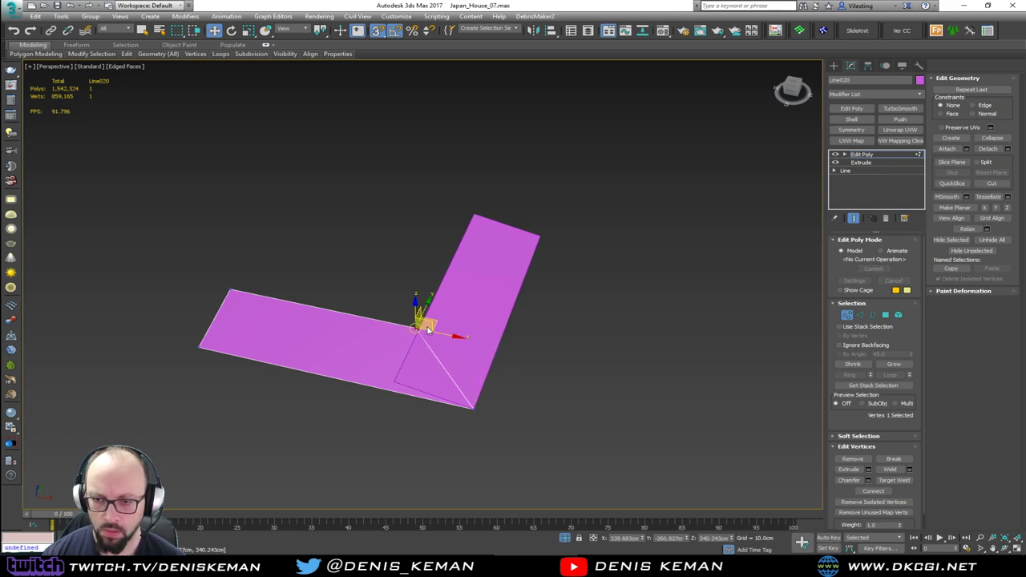
scroll(431, 326, up, 3)
key(s)
middle_drag(399, 359, 431, 321)
Step: In the Top view, fine-tune the front panel's inner vertex along X until it lies on the side panel's inner edge
key(alt+w)
middle_click(247, 149)
key(z)
key(alt+w)
scroll(439, 300, up, 2)
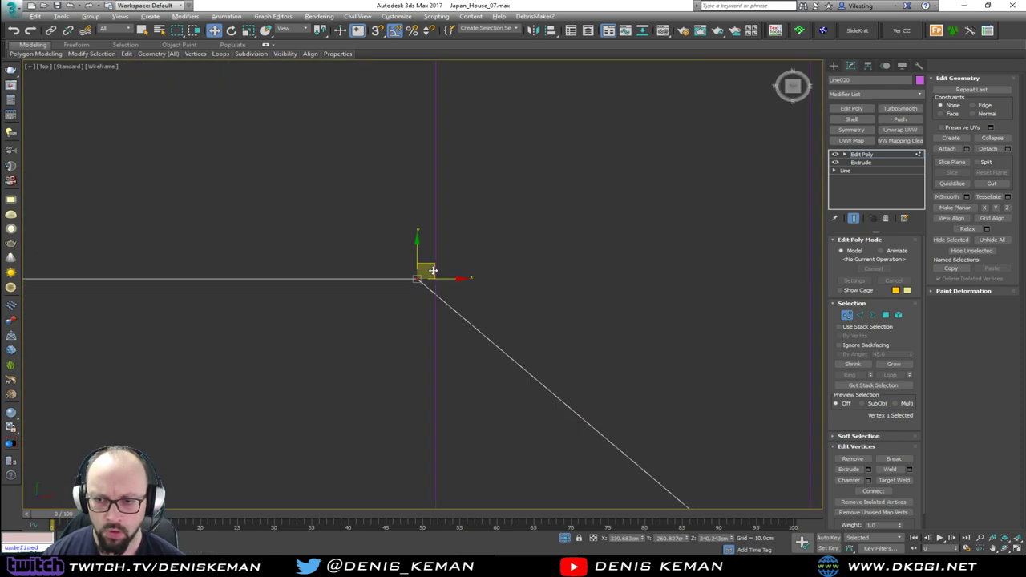
drag(440, 277, 460, 277)
middle_drag(454, 321, 454, 212)
scroll(454, 213, down, 3)
key(1)
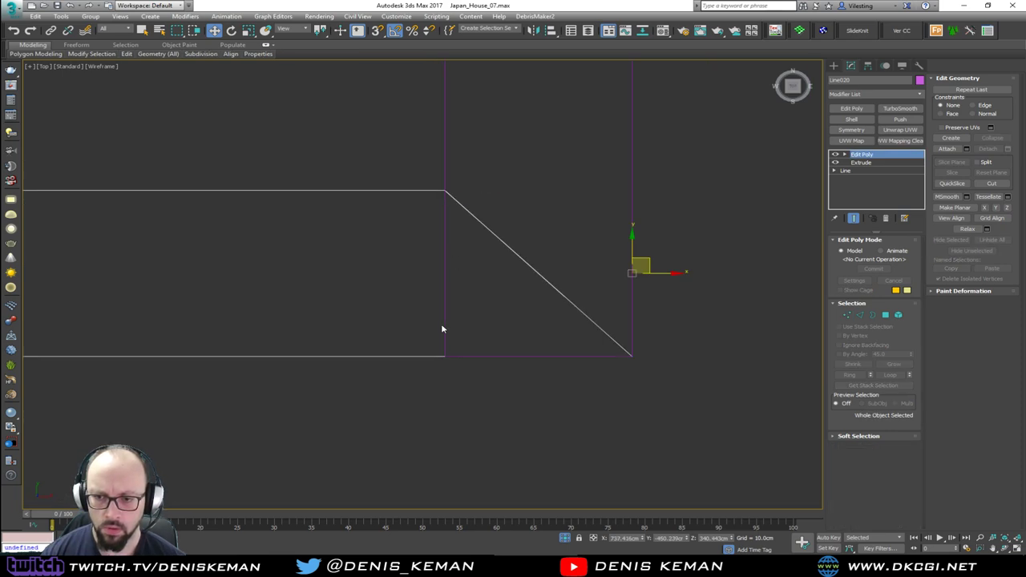
Step: Move the side panel's inner end vertex along Y onto the front panel's inner corner so the two panels form a mitred joint
click(442, 329)
click(446, 321)
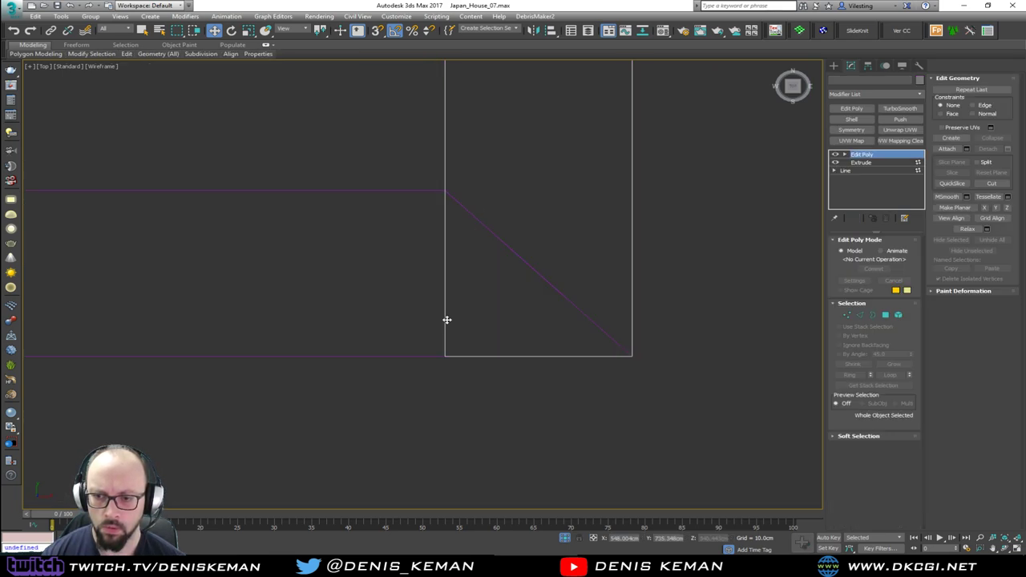
key(1)
drag(444, 333, 448, 190)
key(s)
key(alt+w)
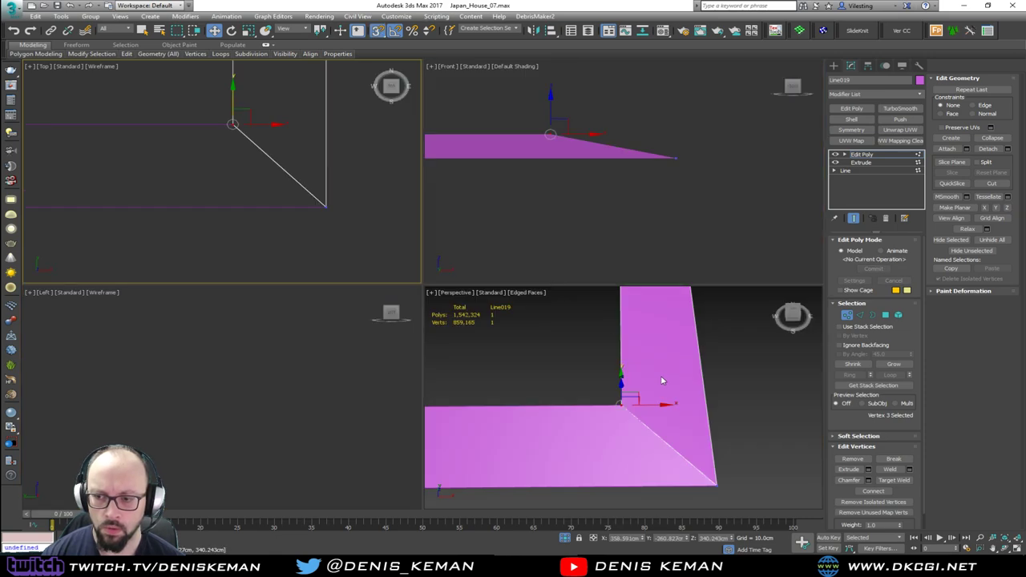
middle_click(662, 380)
key(alt+w)
alt+middle_drag(594, 391, 537, 347)
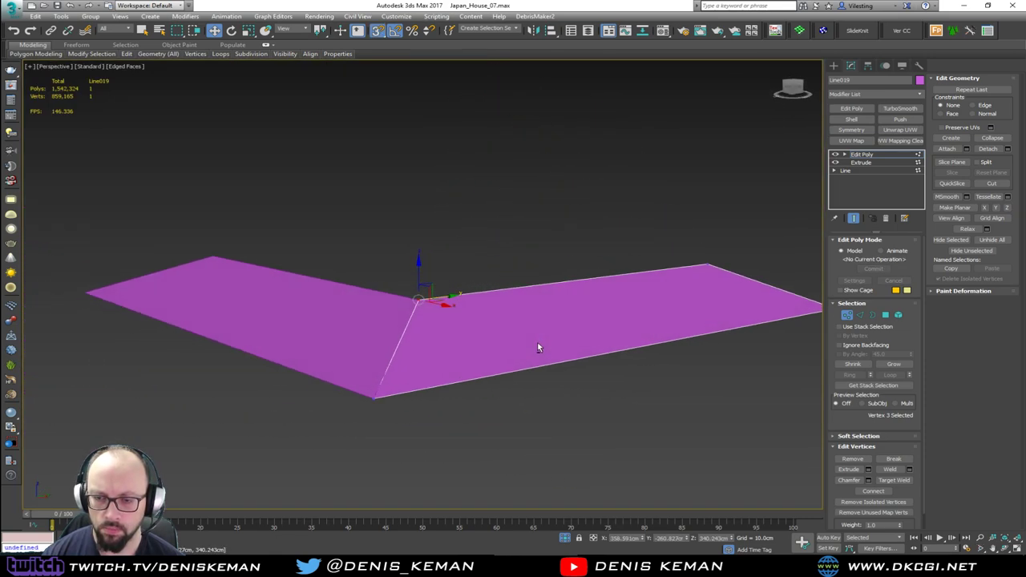
click(847, 314)
click(480, 273)
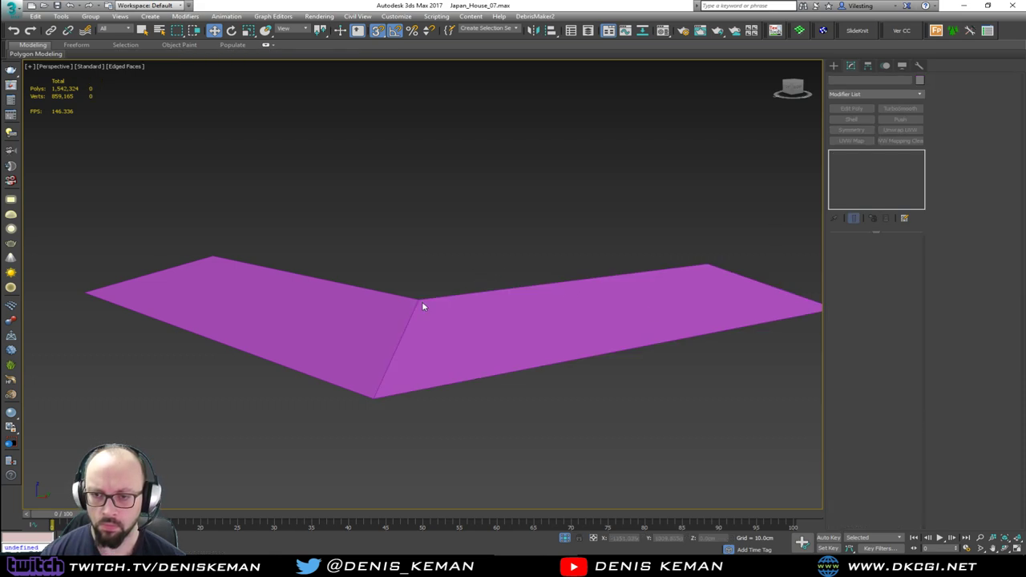
Step: Mirror the side panel across X as a copy and move the copy along X to the opposite side of the front panel
click(381, 317)
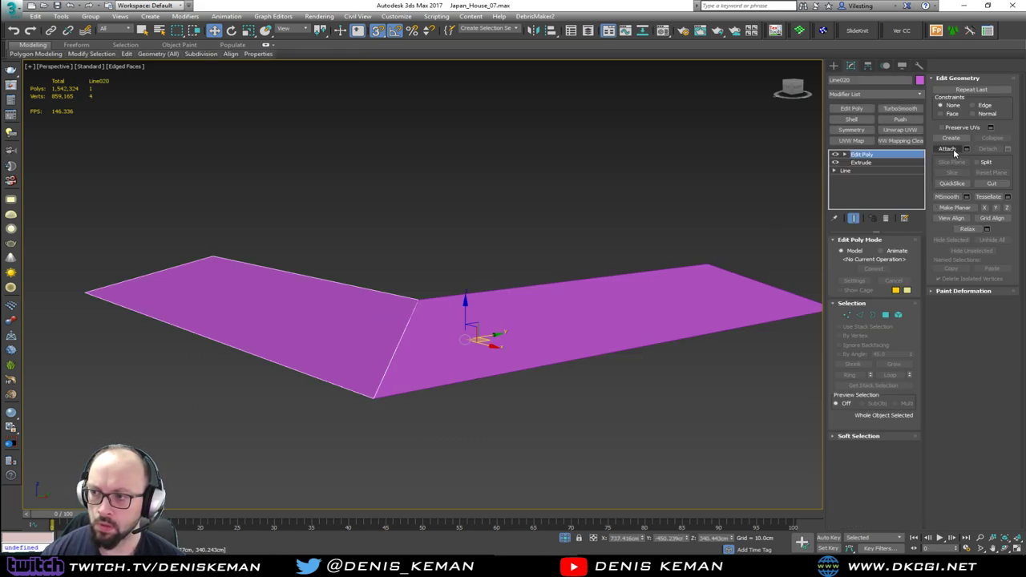
click(444, 313)
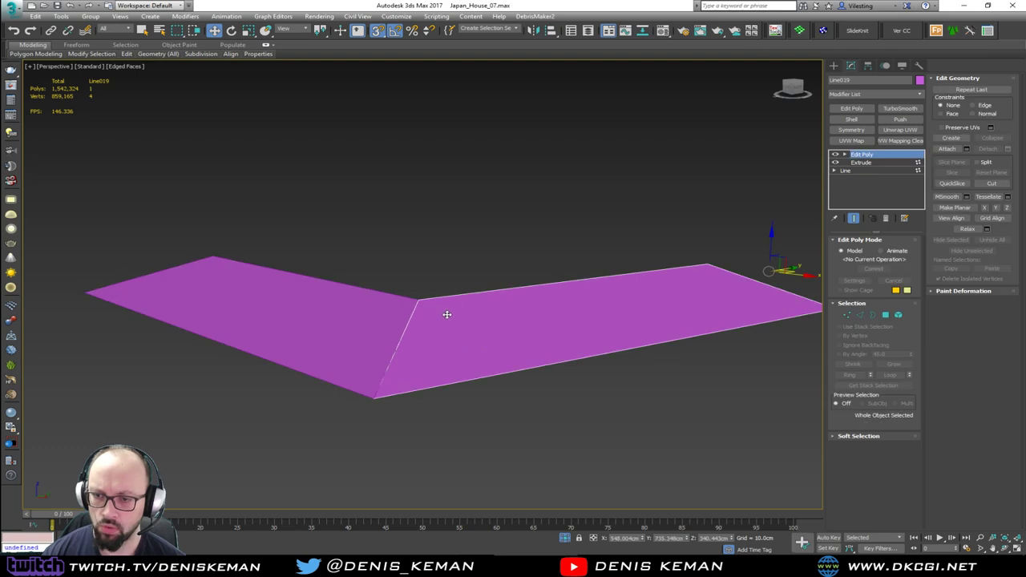
alt+middle_drag(447, 313, 495, 326)
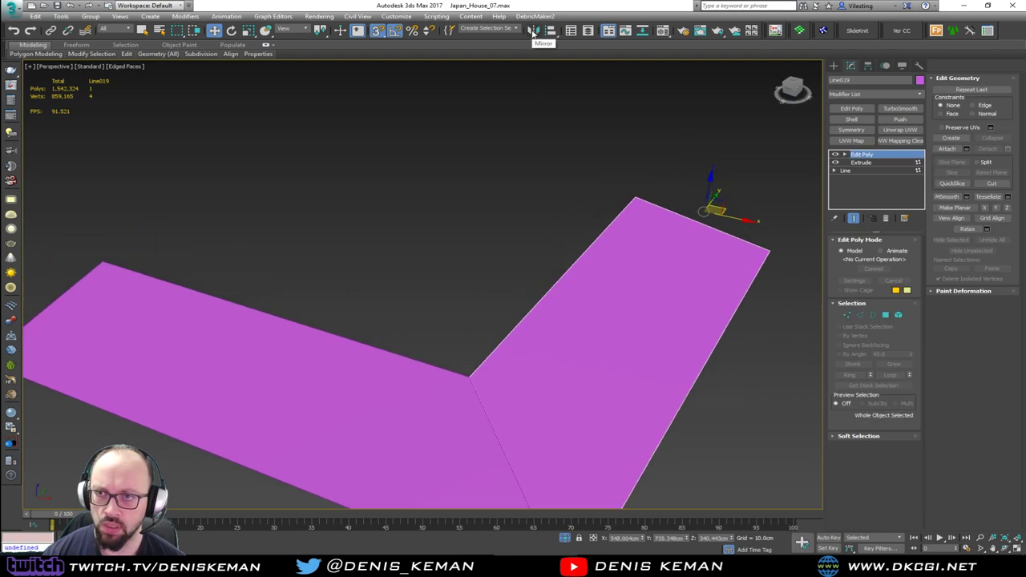
click(533, 30)
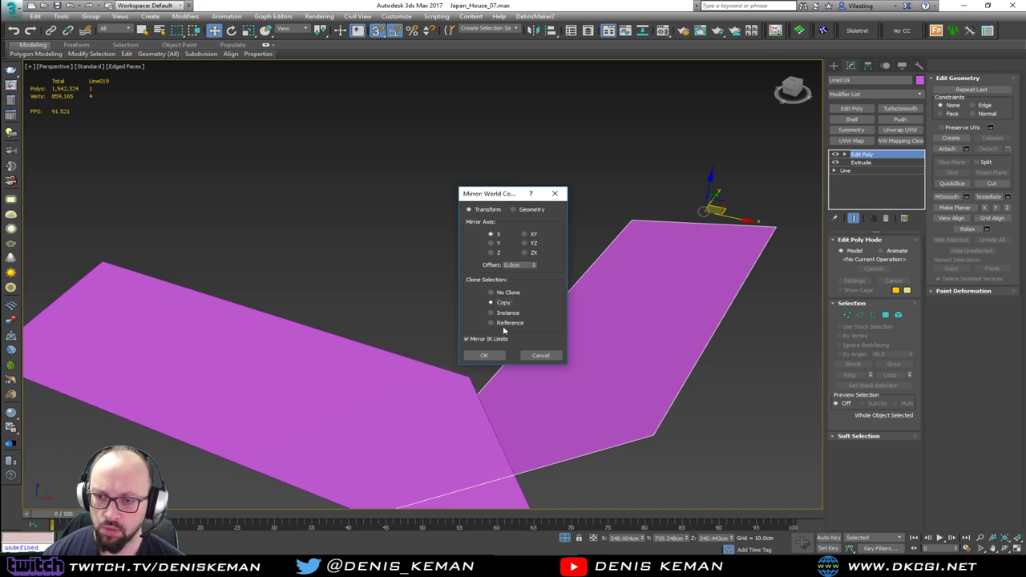
click(484, 355)
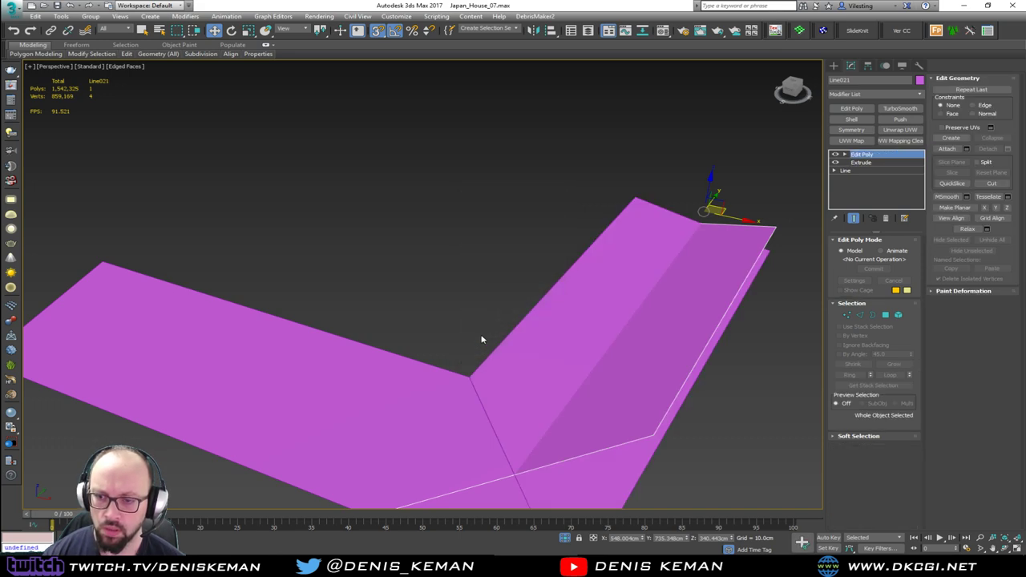
scroll(481, 340, down, 4)
drag(675, 273, 347, 209)
Step: Center the front panel's pivot to the object
click(516, 373)
alt+middle_drag(474, 350, 497, 340)
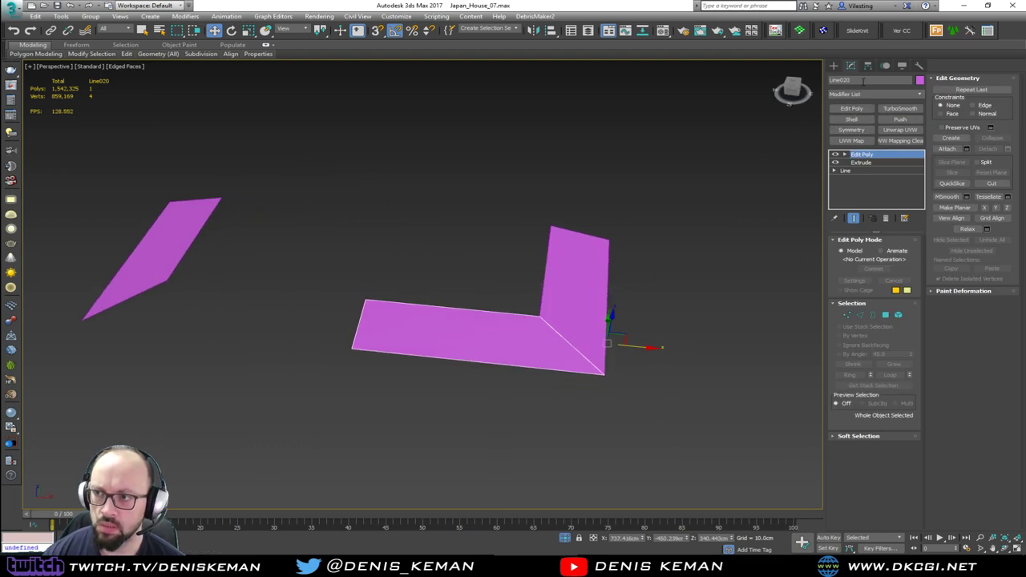
click(867, 66)
click(874, 130)
click(873, 180)
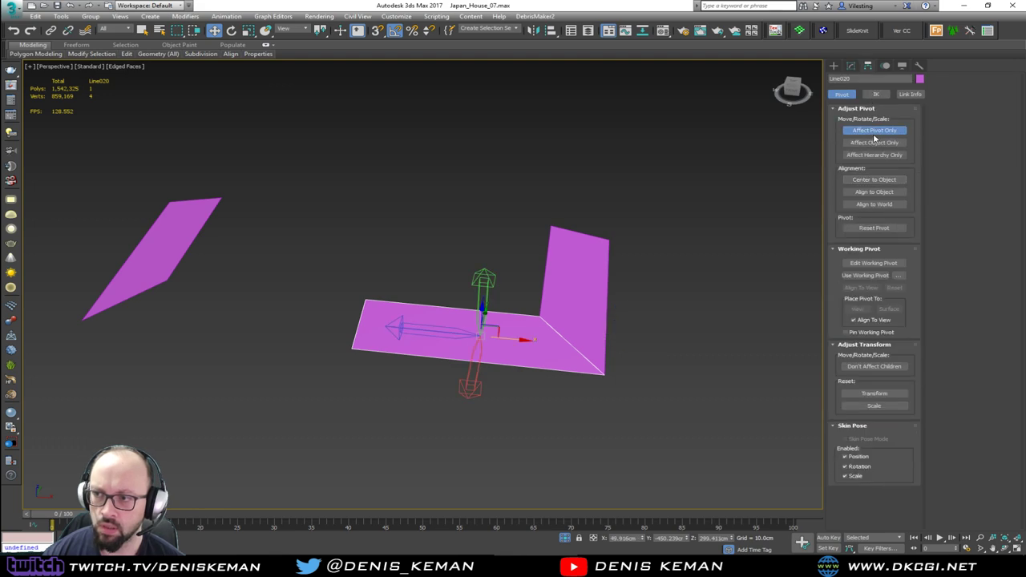
click(874, 129)
click(850, 67)
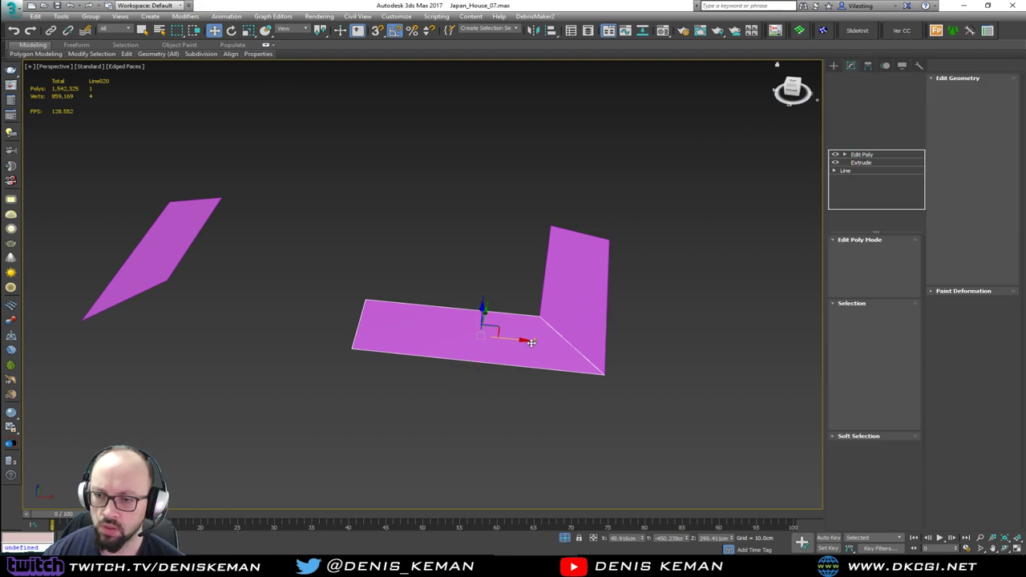
Step: Add a Symmetry modifier to the front panel with mirror axis Z and Flip enabled, so both ends are mitred
click(852, 129)
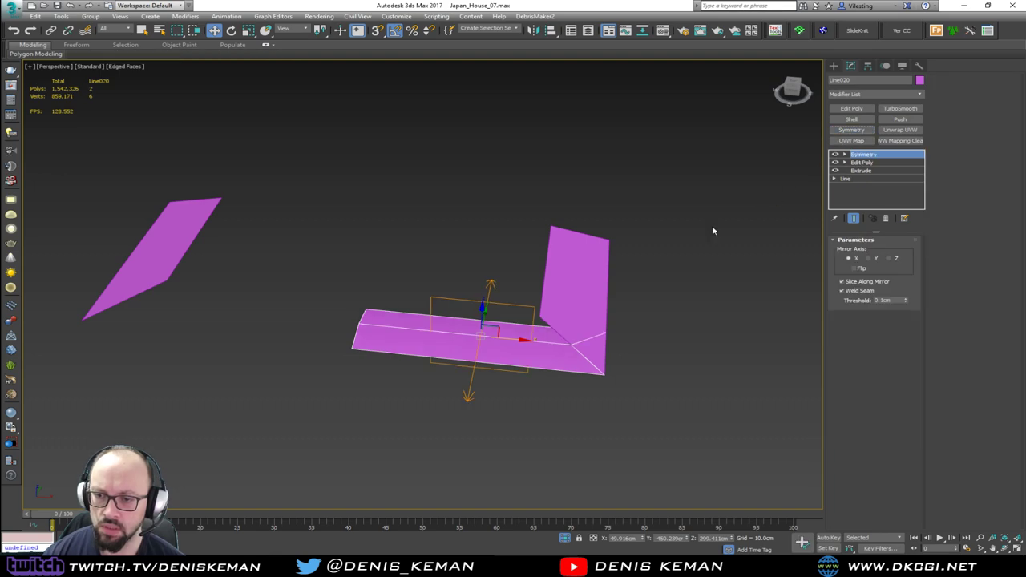
click(872, 258)
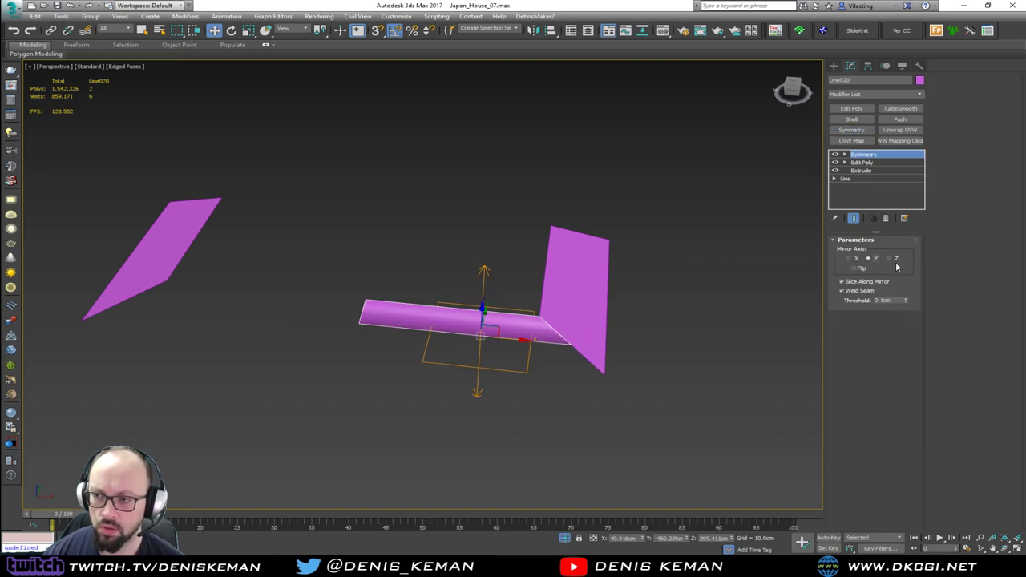
click(887, 258)
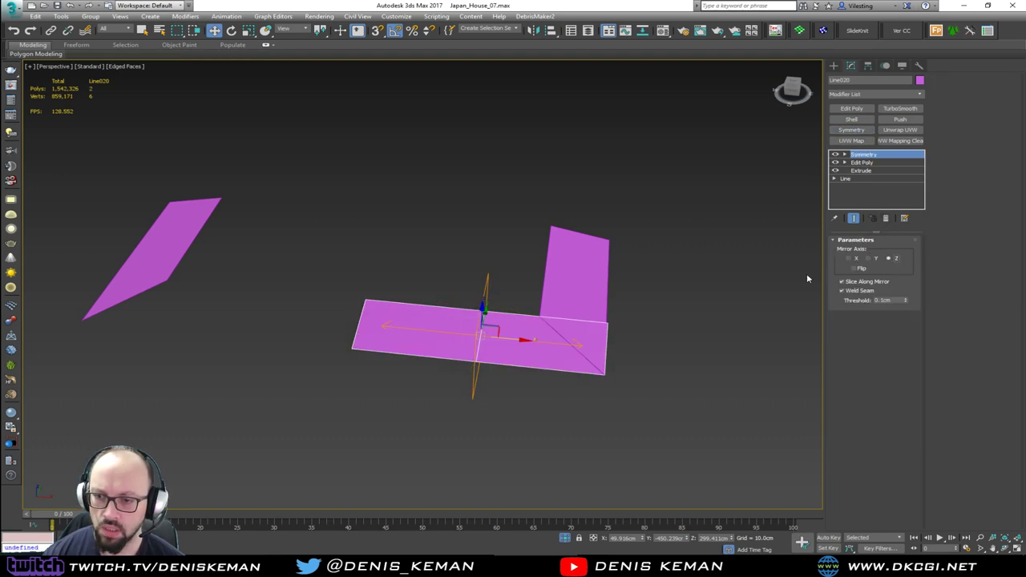
click(859, 269)
click(659, 319)
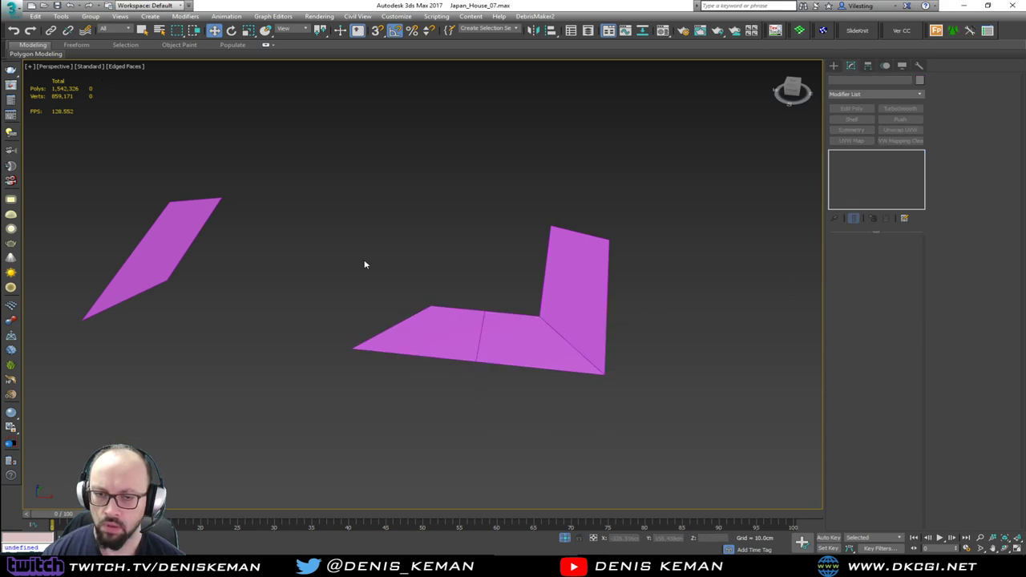
Step: Snap the mirrored side panel's inner corner onto the front panel's free inner corner, and exit isolation
click(180, 245)
click(181, 245)
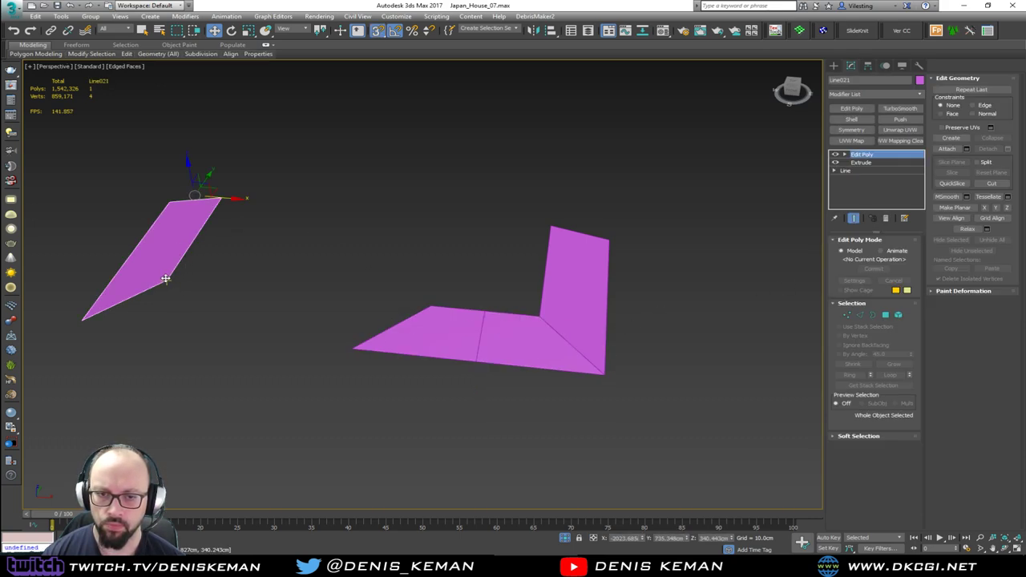
drag(166, 279, 430, 305)
click(489, 287)
mouse_move(490, 287)
alt+middle_down()
mouse_move(479, 265)
mouse_move(490, 289)
alt+middle_up()
right_click(491, 288)
click(519, 228)
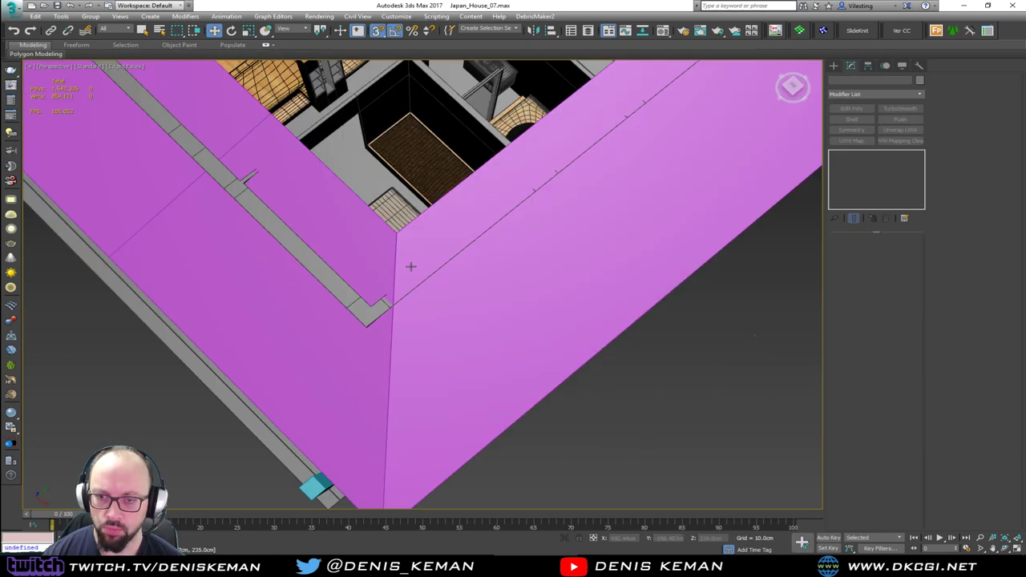
Step: Move the mirrored side panel along X, outward from the house, until its inner edge lines up with the outer wall
middle_drag(410, 266, 463, 265)
scroll(502, 342, down, 5)
scroll(378, 277, up, 2)
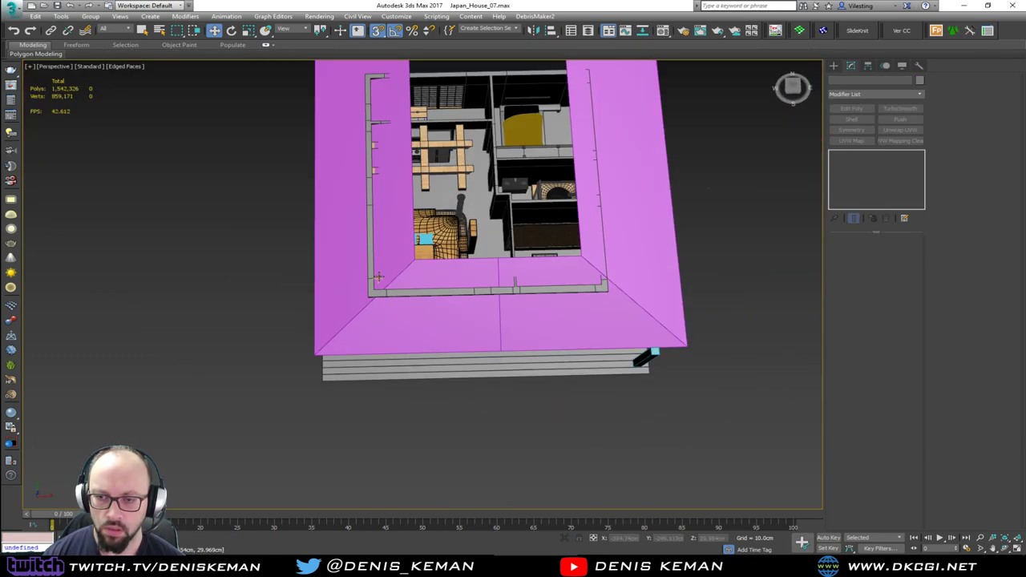
scroll(379, 277, up, 2)
click(392, 270)
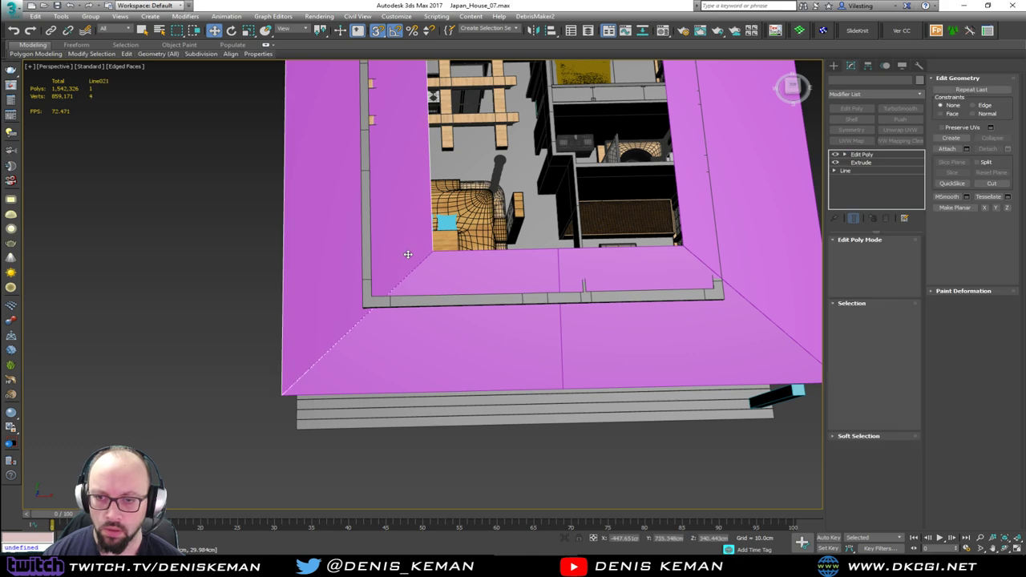
alt+middle_drag(407, 255, 403, 288)
scroll(403, 288, down, 4)
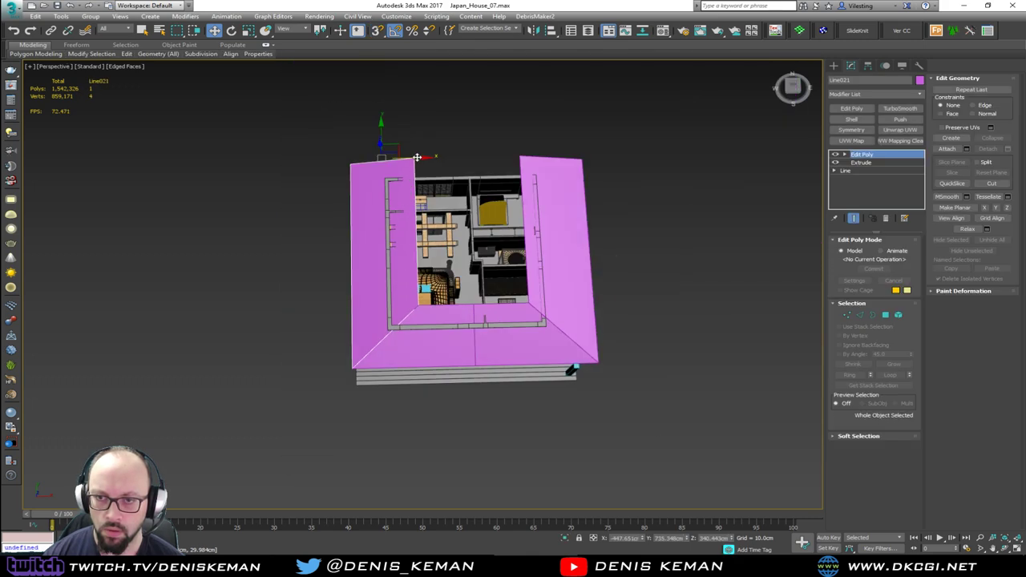
drag(417, 157, 387, 165)
scroll(485, 309, up, 4)
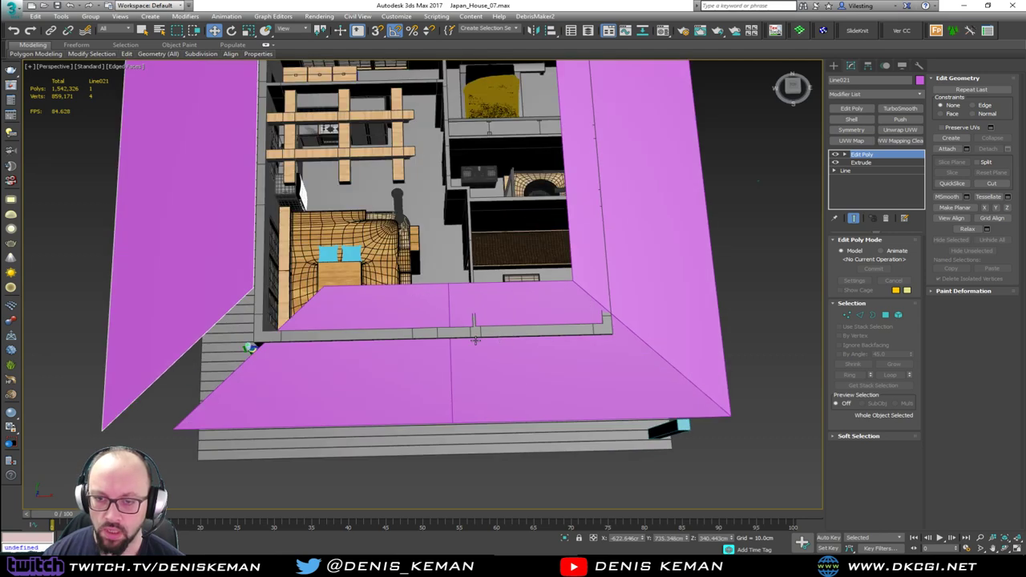
Step: Isolate the three roof panels together with the house walls
ctrl+click(432, 320)
ctrl+click(658, 313)
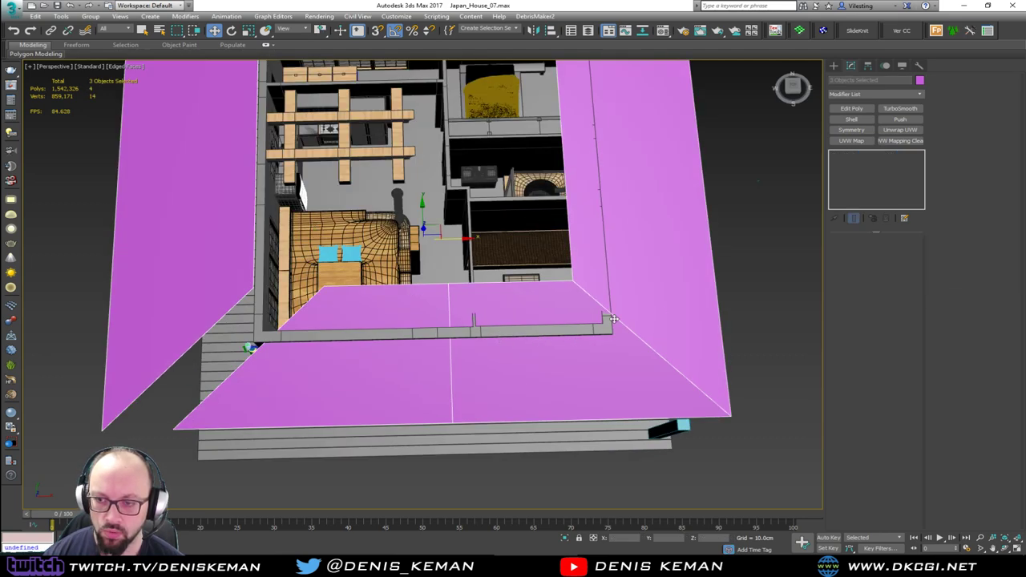
ctrl+click(572, 334)
key(alt+q)
click(703, 313)
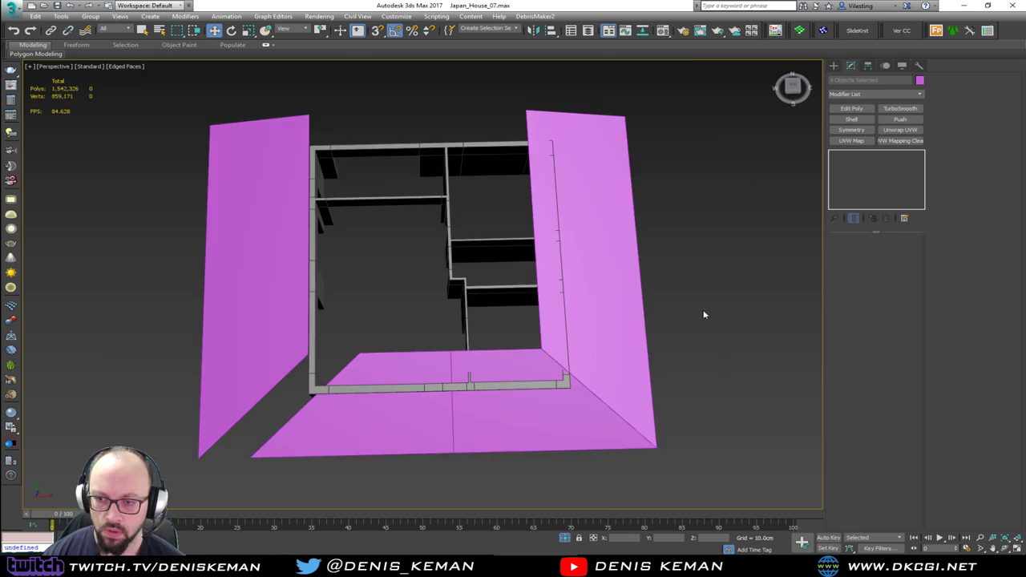
Step: Select all three roof panels and move them together along Y until the front panel's inner edge meets the front wall's outer face
alt+middle_drag(561, 340, 520, 265)
scroll(469, 222, up, 8)
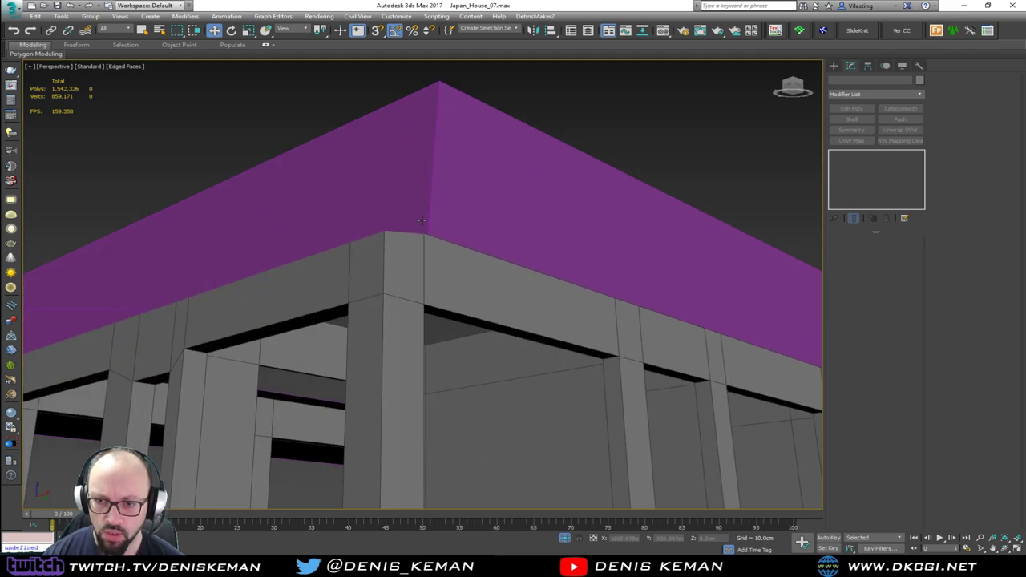
alt+middle_drag(420, 220, 481, 372)
click(458, 398)
ctrl+click(479, 394)
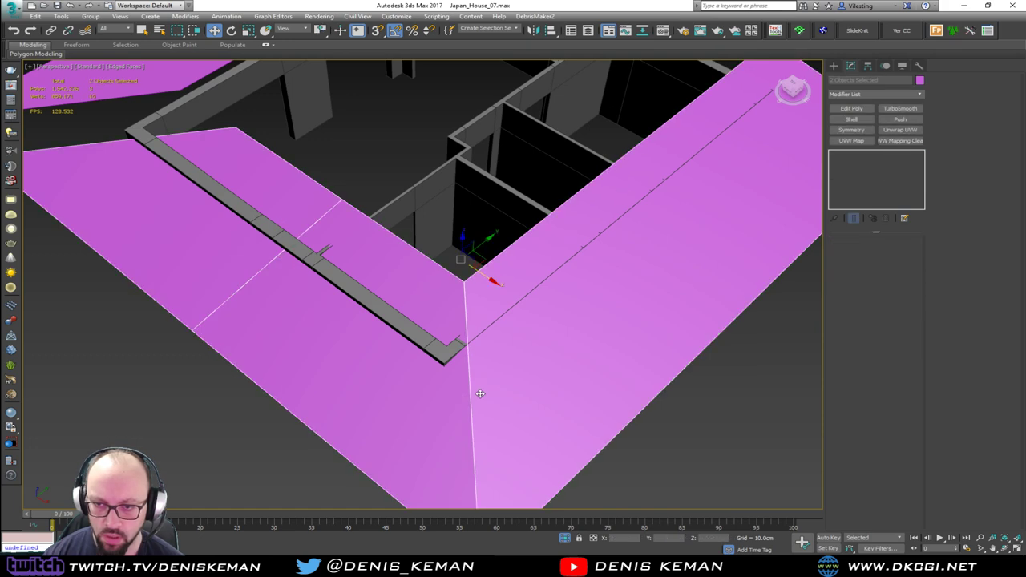
ctrl+click(124, 92)
middle_drag(214, 140, 216, 179)
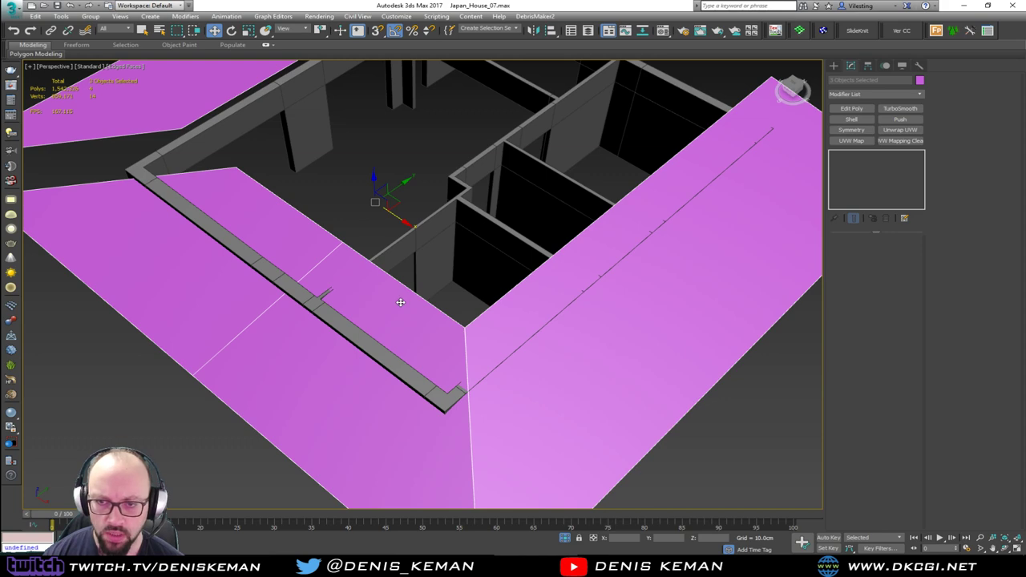
middle_drag(401, 275, 372, 286)
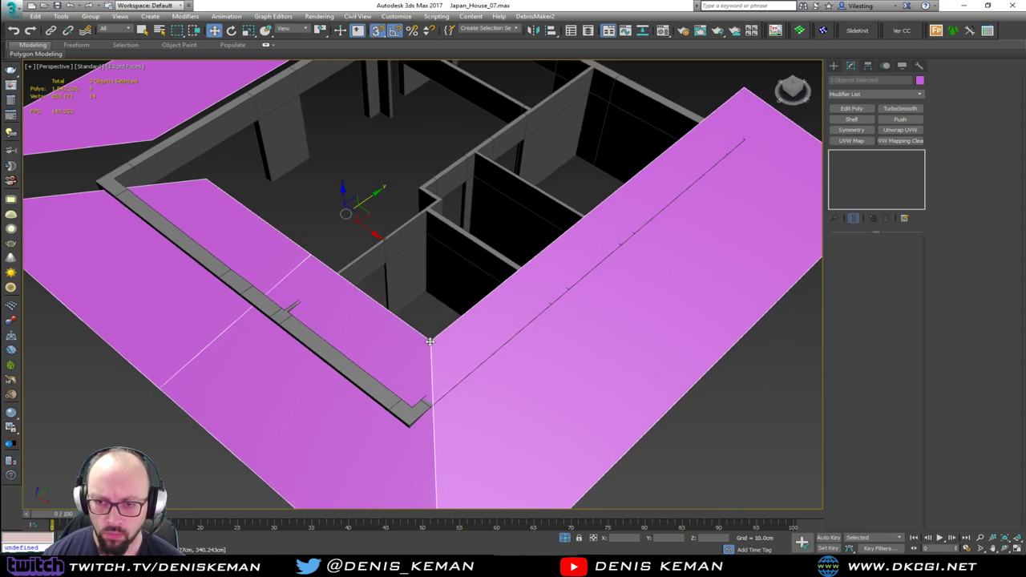
drag(430, 340, 280, 327)
alt+middle_drag(280, 327, 355, 353)
alt+middle_drag(481, 320, 483, 360)
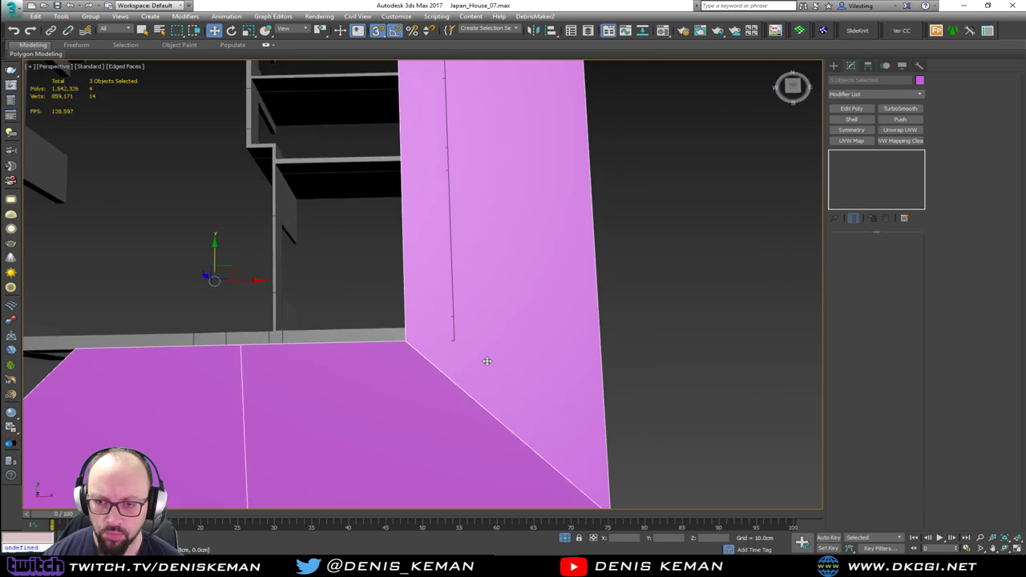
Step: Snap the original side panel along X so its inner corner meets the house wall's outer front corner
click(485, 360)
drag(407, 335, 458, 342)
scroll(470, 329, down, 5)
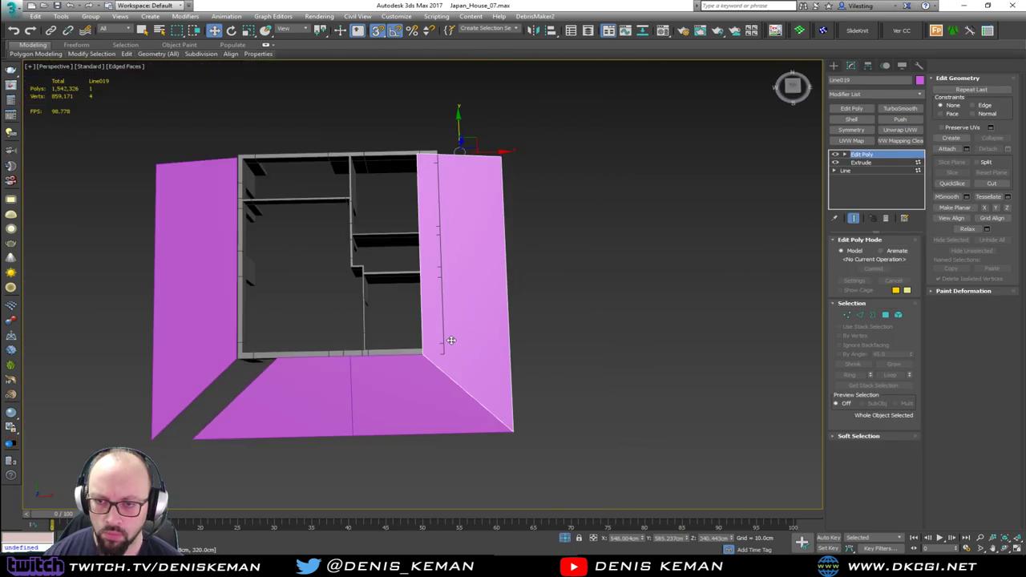
scroll(440, 370, up, 5)
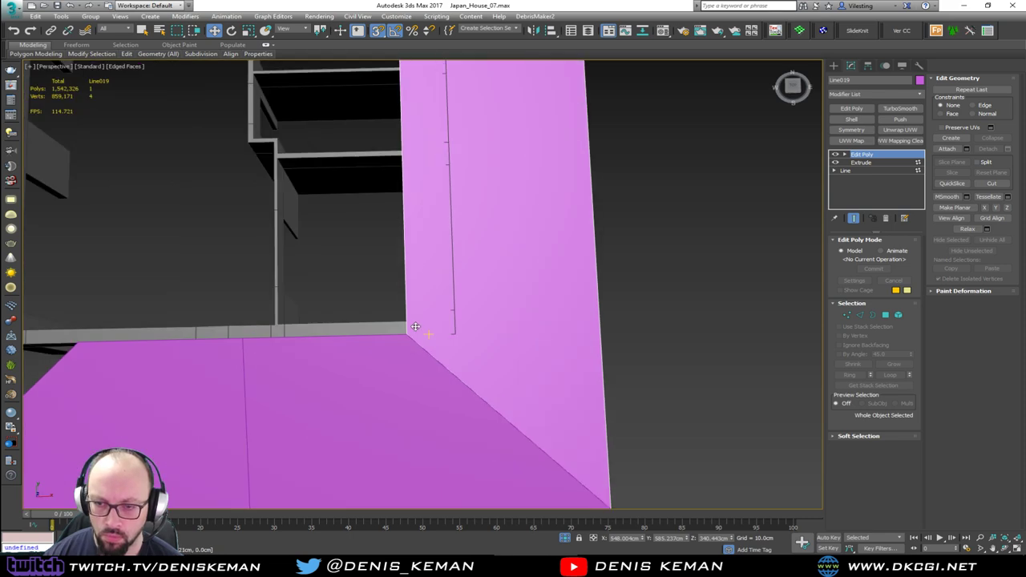
drag(406, 326, 453, 332)
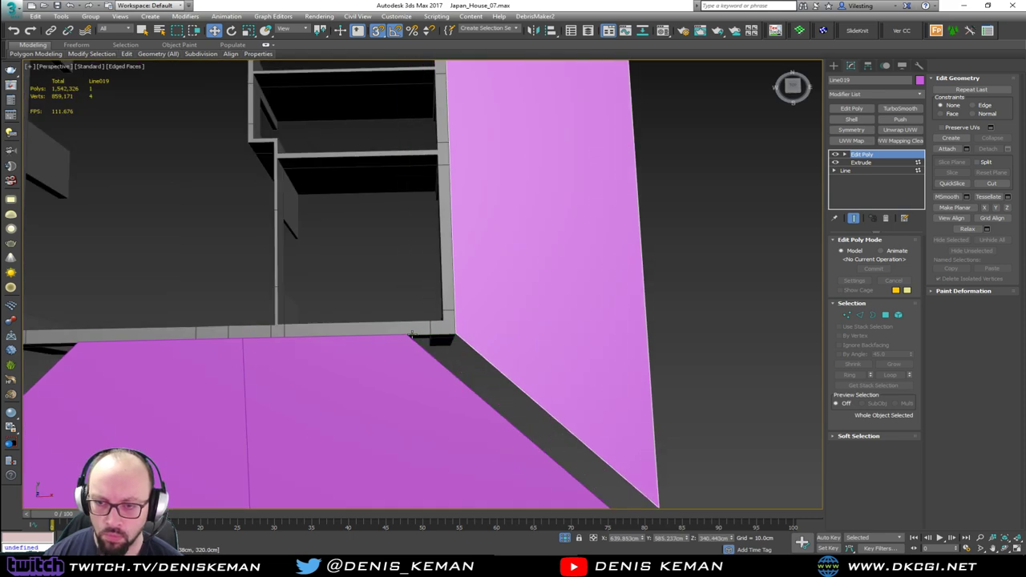
Step: Add an Edit Poly modifier to the front panel and snap its mitred edge beside the mirrored side panel onto that panel's inner corner
middle_drag(238, 288, 490, 296)
scroll(491, 294, down, 3)
click(321, 322)
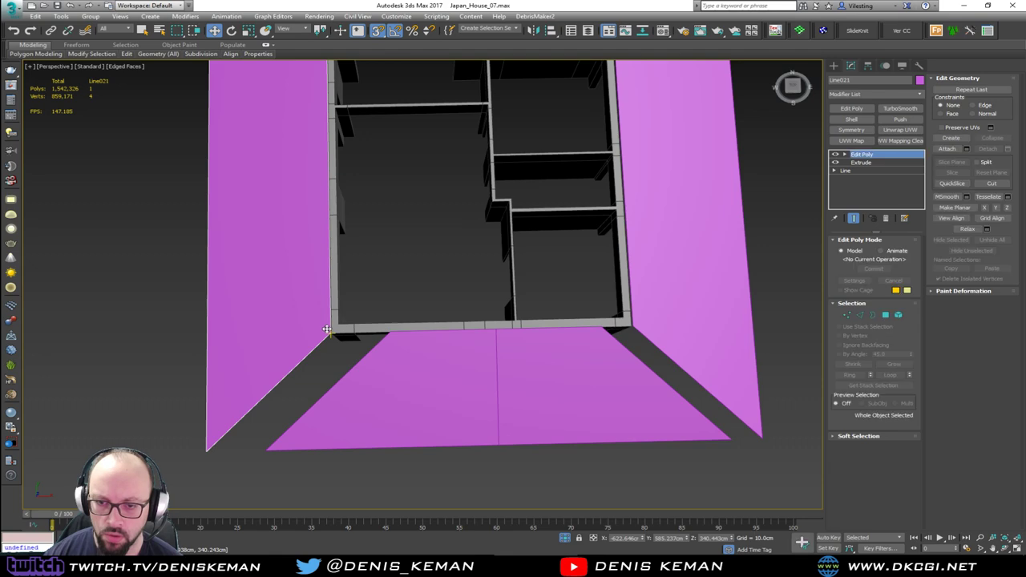
mouse_move(331, 329)
alt+middle_down()
mouse_move(316, 254)
mouse_move(324, 344)
alt+middle_up()
click(403, 348)
alt+middle_drag(418, 347, 409, 347)
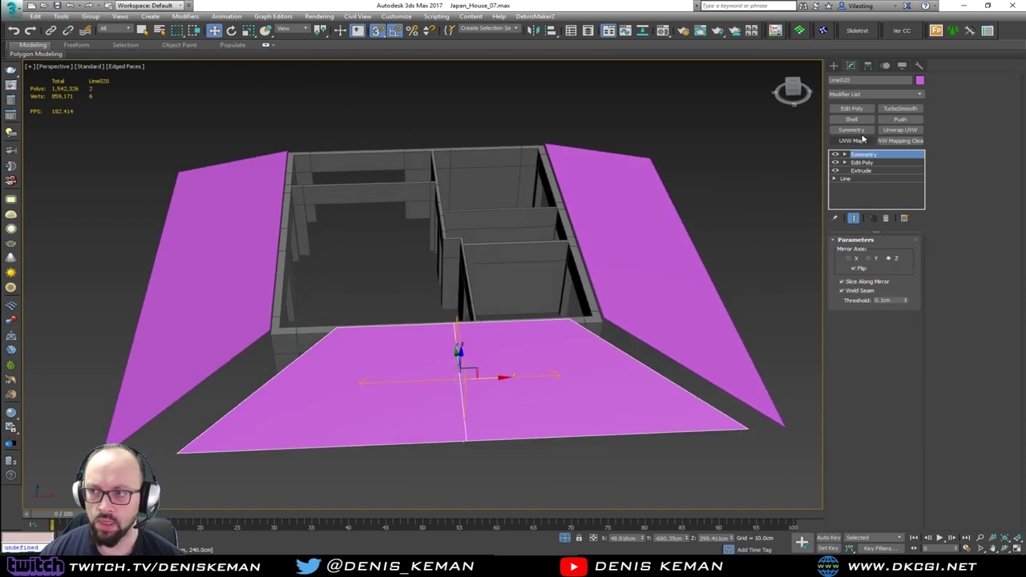
click(851, 109)
key(2)
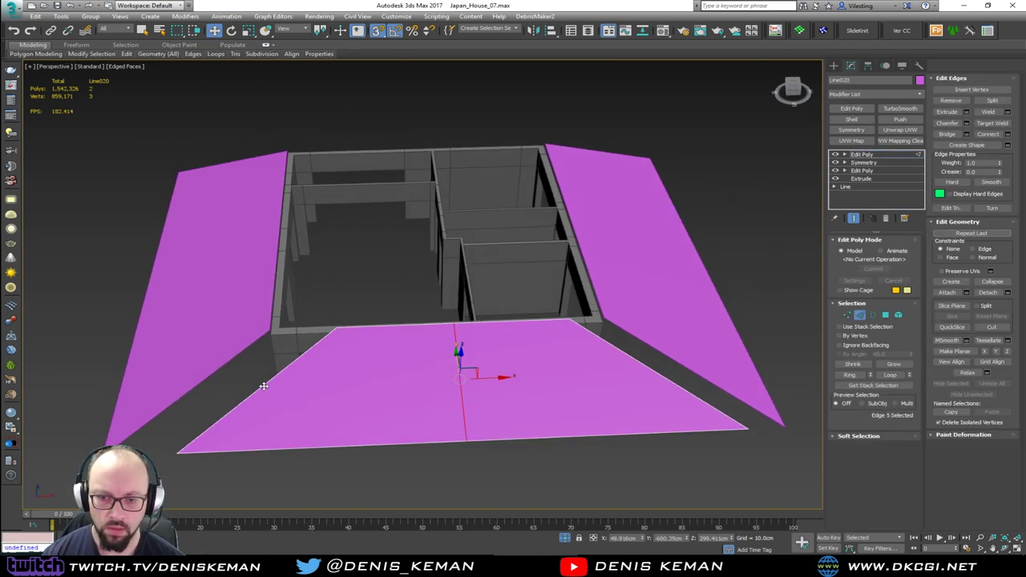
click(265, 387)
drag(297, 387, 267, 355)
alt+middle_drag(268, 355, 276, 375)
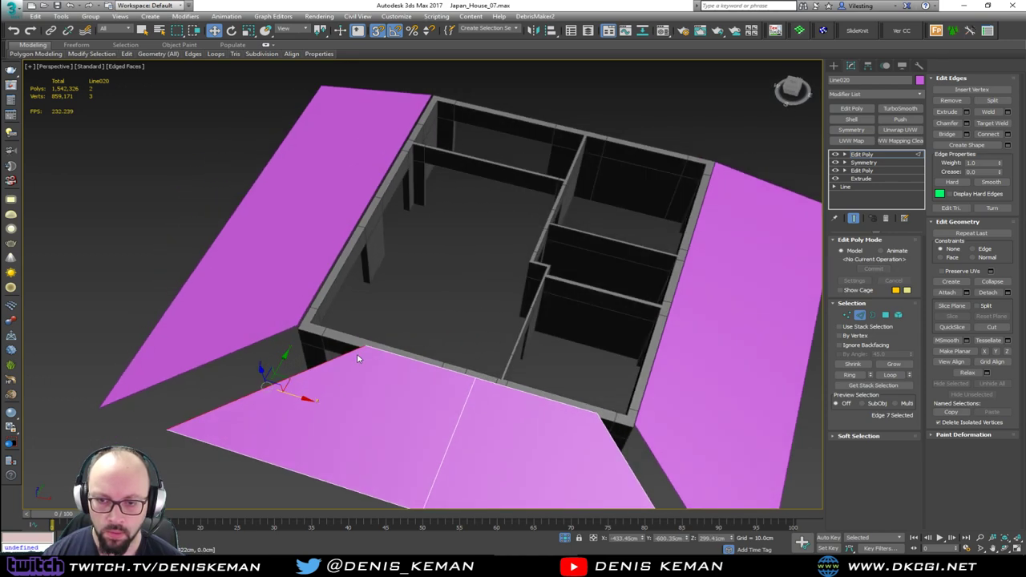
drag(365, 347, 297, 326)
Step: Snap the front panel's opposite mitred edge onto the original side panel's inner corner, and leave edge editing
middle_drag(601, 437, 349, 362)
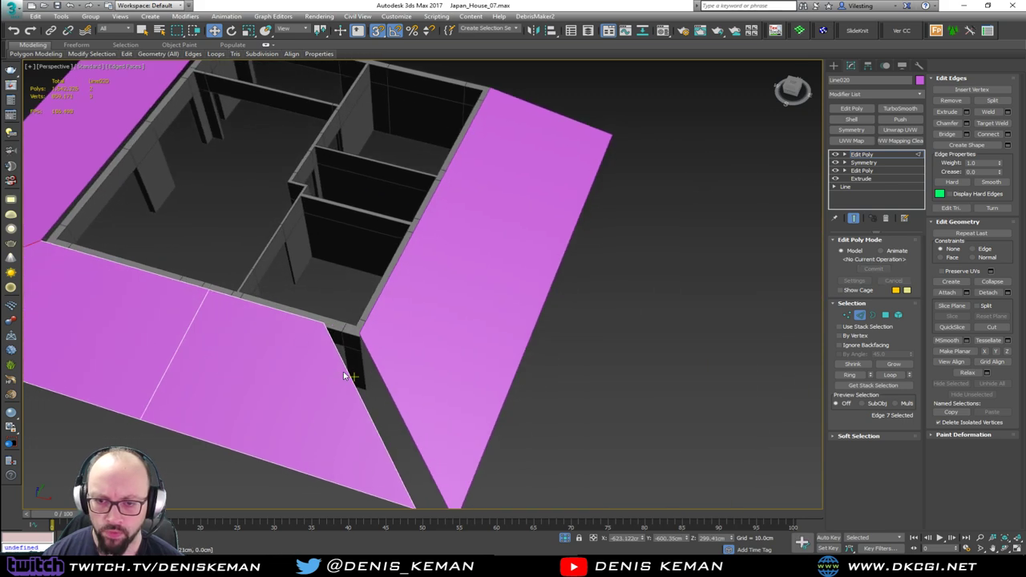
click(348, 375)
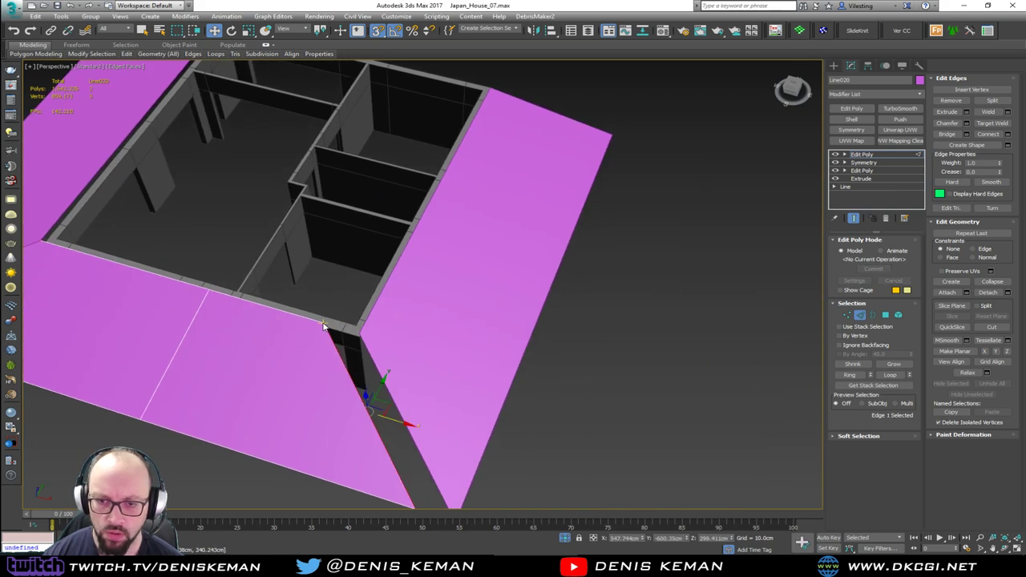
drag(323, 324, 358, 330)
alt+middle_drag(329, 329, 330, 293)
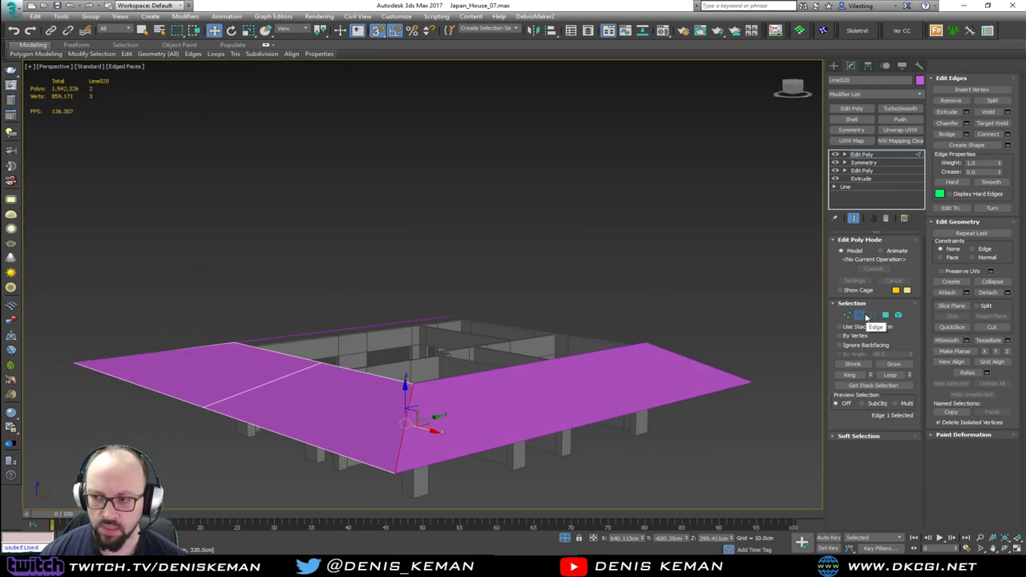
click(860, 314)
Step: Examine from several angles how the three roof panels meet each other and the house walls
alt+middle_drag(510, 343, 521, 296)
mouse_move(483, 222)
middle_down()
mouse_move(494, 337)
mouse_move(448, 349)
mouse_move(464, 227)
middle_up()
scroll(497, 341, up, 3)
scroll(462, 249, down, 3)
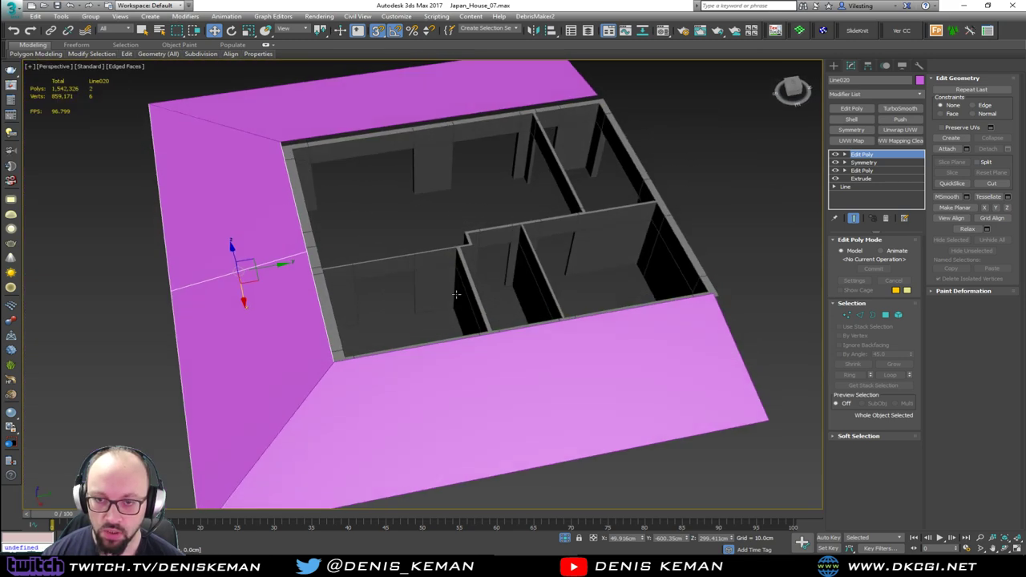
alt+middle_drag(479, 271, 437, 314)
scroll(437, 312, down, 3)
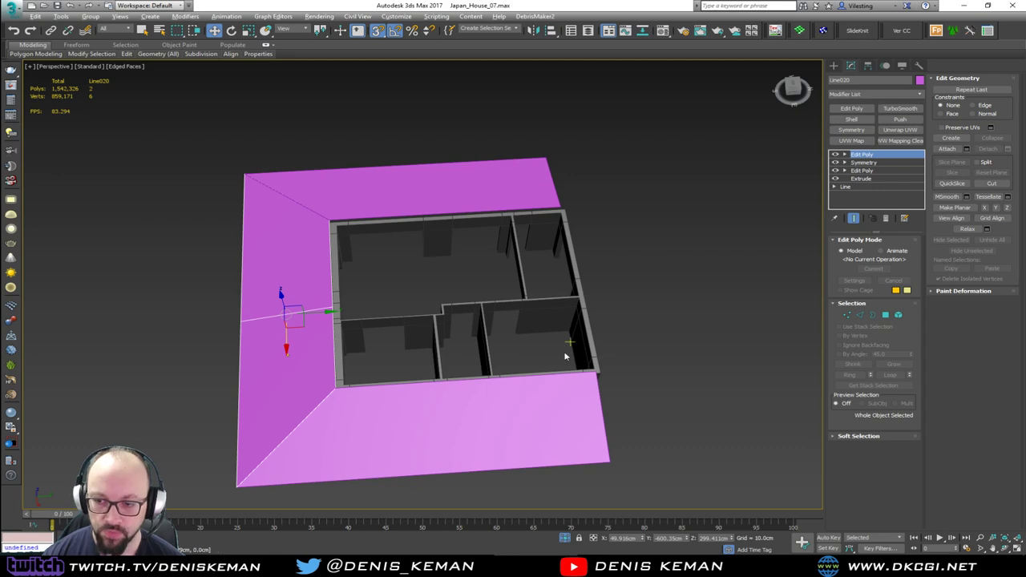
mouse_move(566, 357)
alt+middle_down()
mouse_move(556, 323)
mouse_move(566, 341)
alt+middle_up()
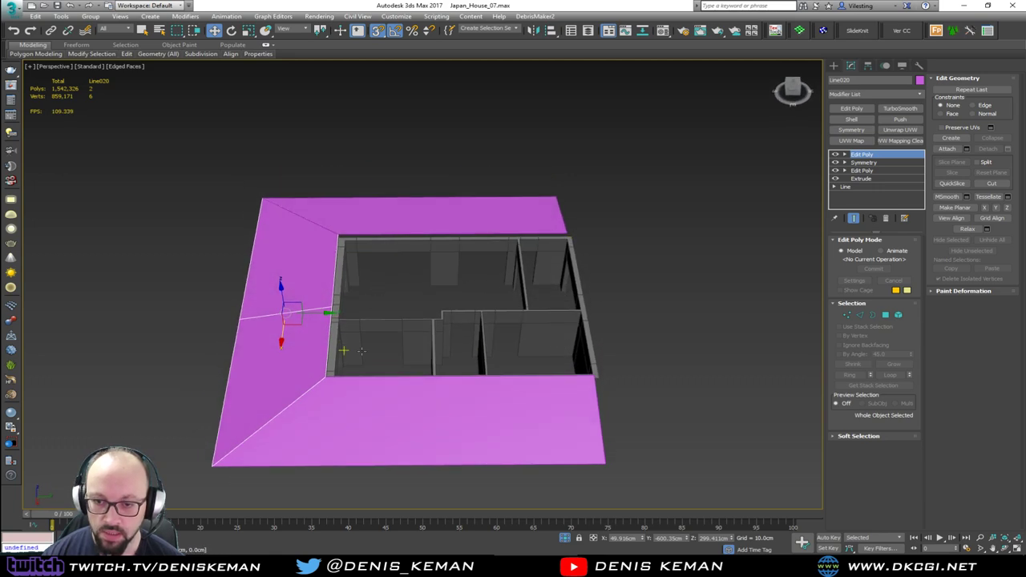
alt+middle_drag(361, 351, 574, 331)
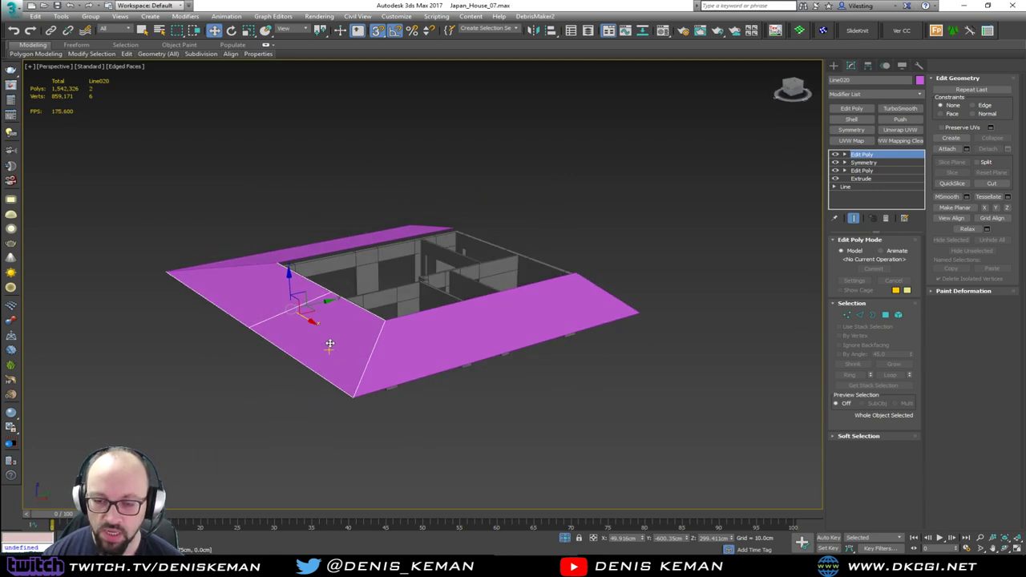
Step: Remove the middle edge of the front panel together with its vertices
key(2)
alt+middle_drag(318, 335, 284, 343)
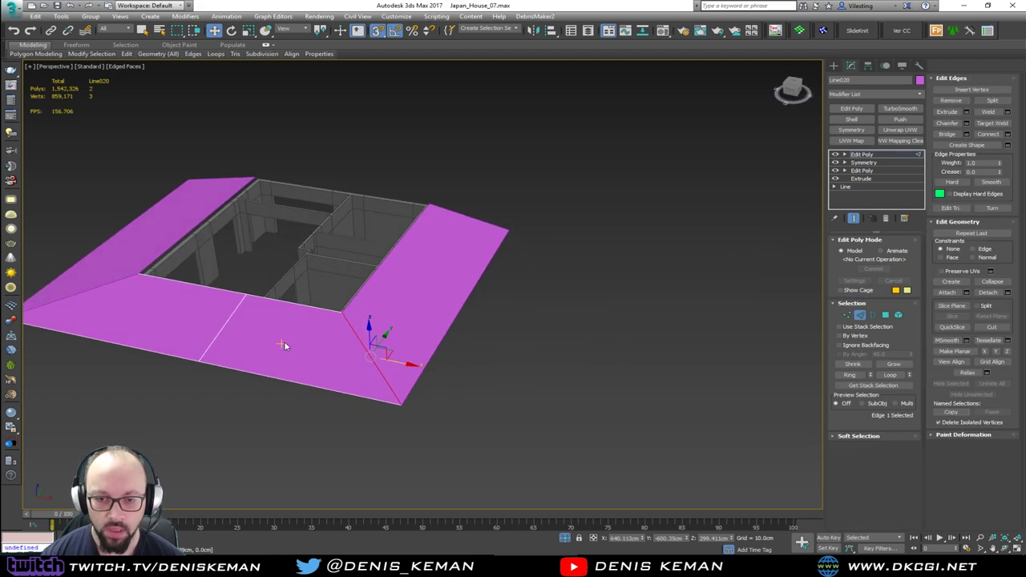
click(219, 338)
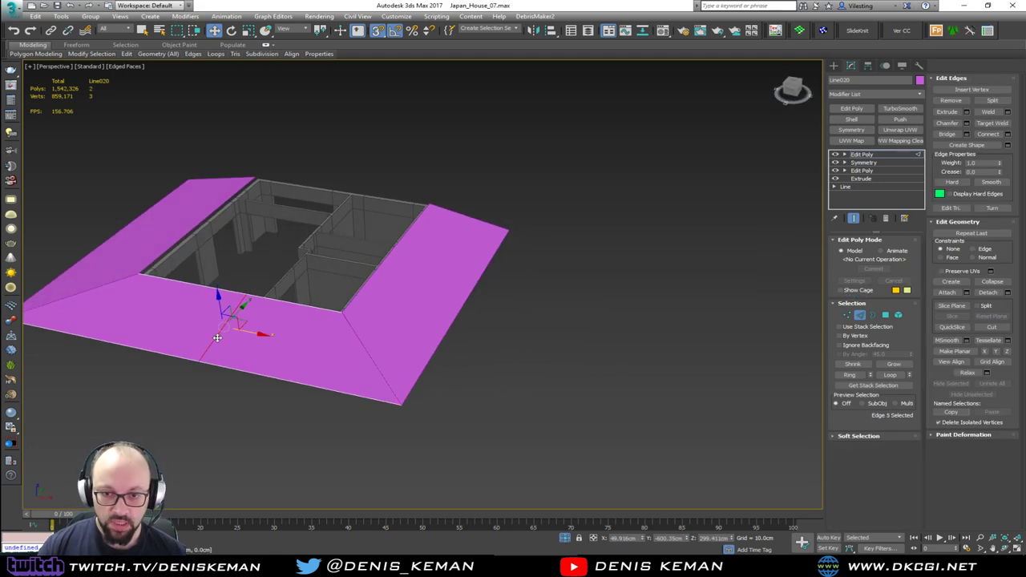
key(ctrl+BackSpace)
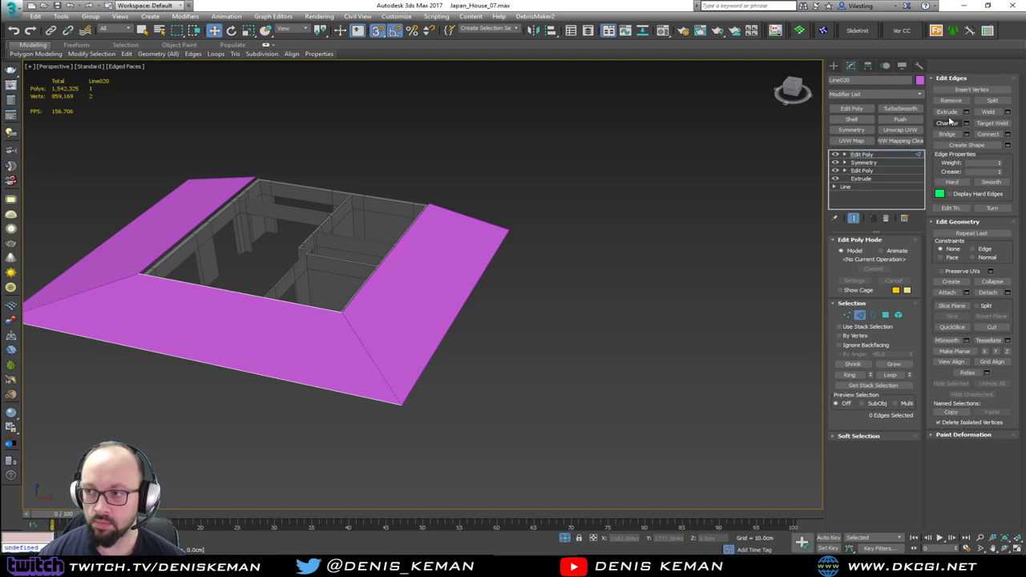
Step: Attach both side panels to the front panel to form a single roof object
click(946, 291)
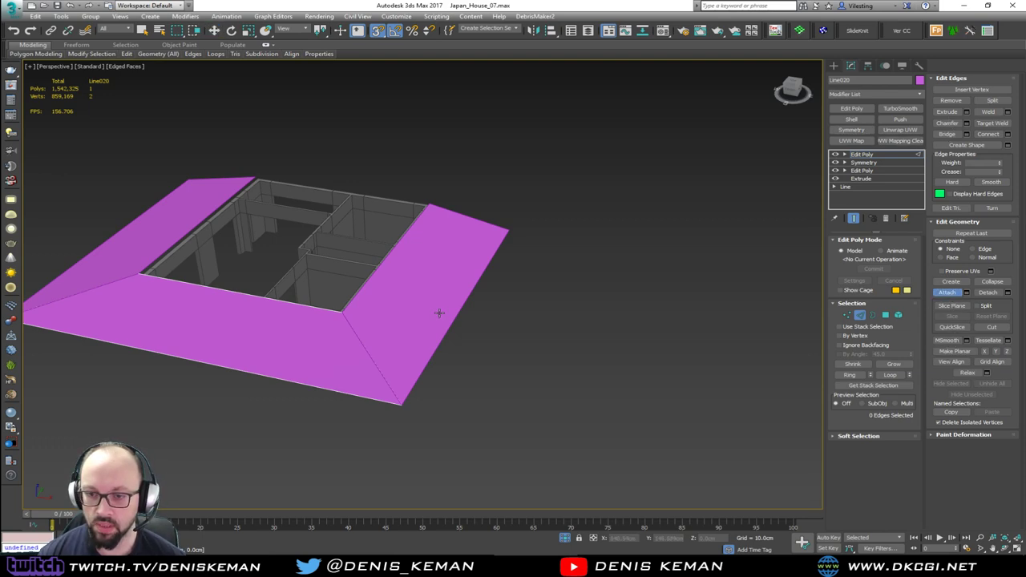
click(135, 258)
key(w)
Step: Weld the coincident vertices along both mitred corners of the roof, and turn snapping off
alt+middle_drag(327, 321, 403, 324)
key(1)
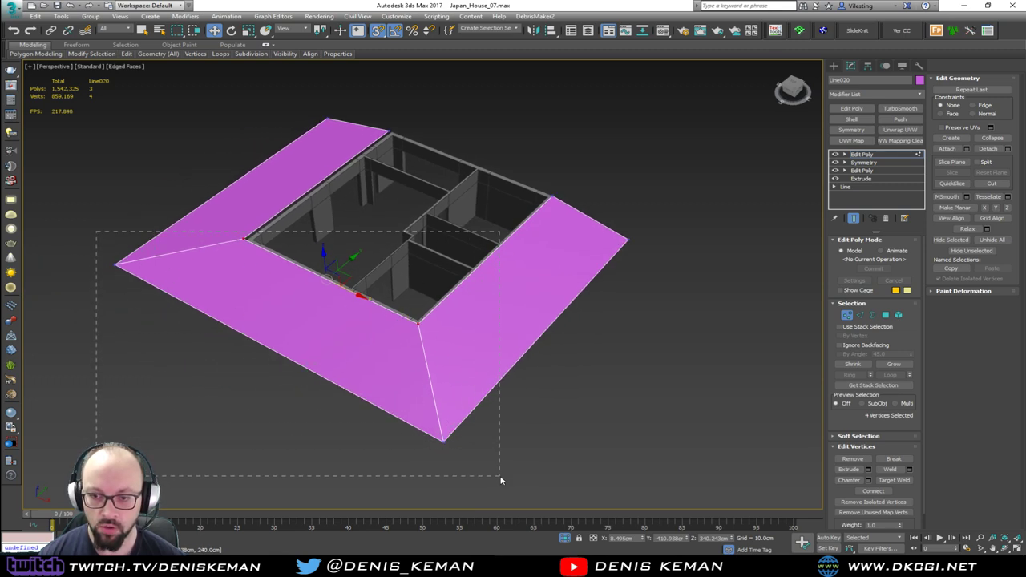
drag(501, 479, 500, 478)
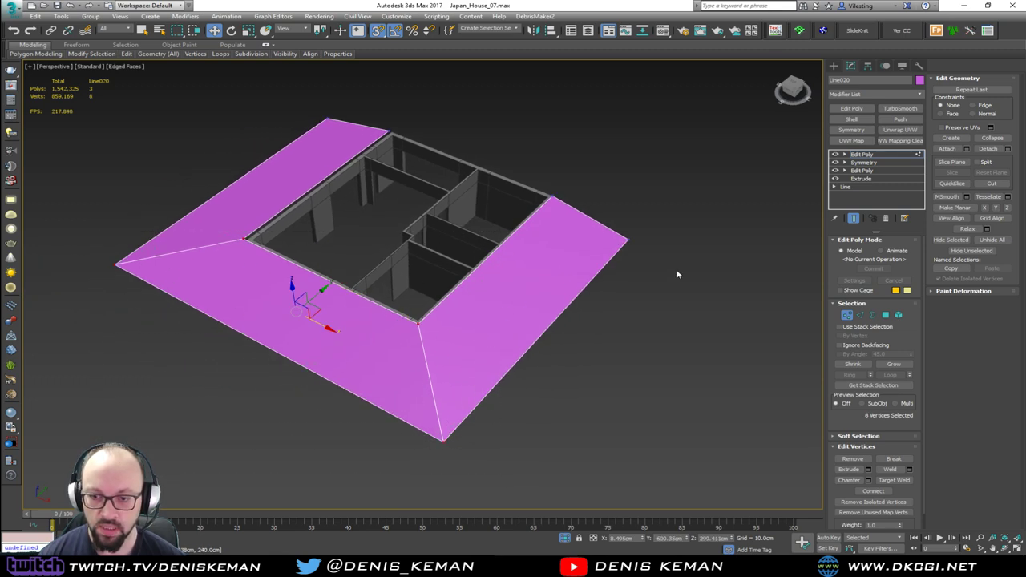
click(910, 470)
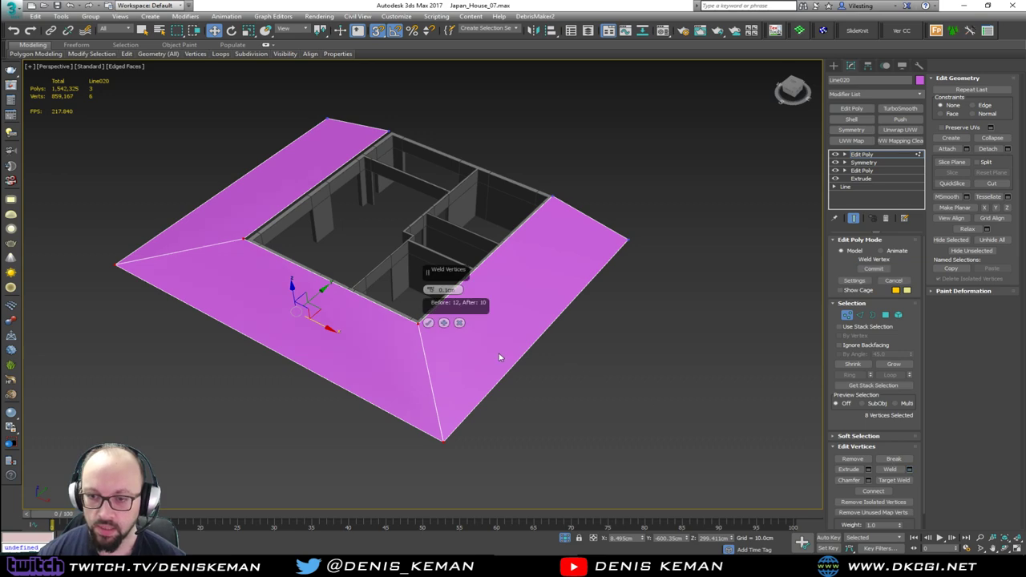
click(428, 322)
key(s)
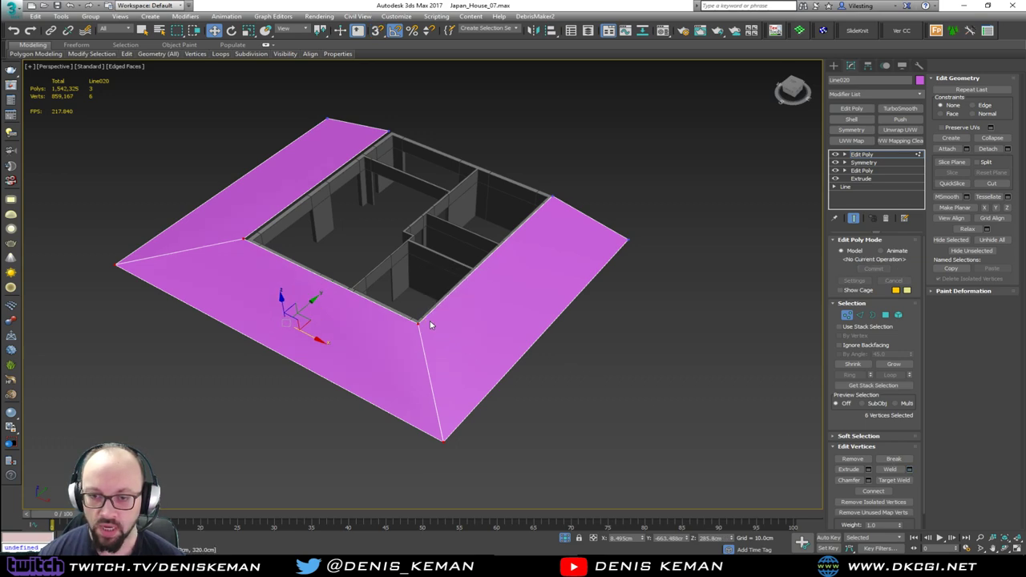
Step: Lower the whole roof along Z by about 20 cm, snapping its inner corner onto the top of the wall corner
alt+middle_drag(430, 321, 382, 362)
scroll(424, 319, up, 5)
scroll(439, 288, down, 5)
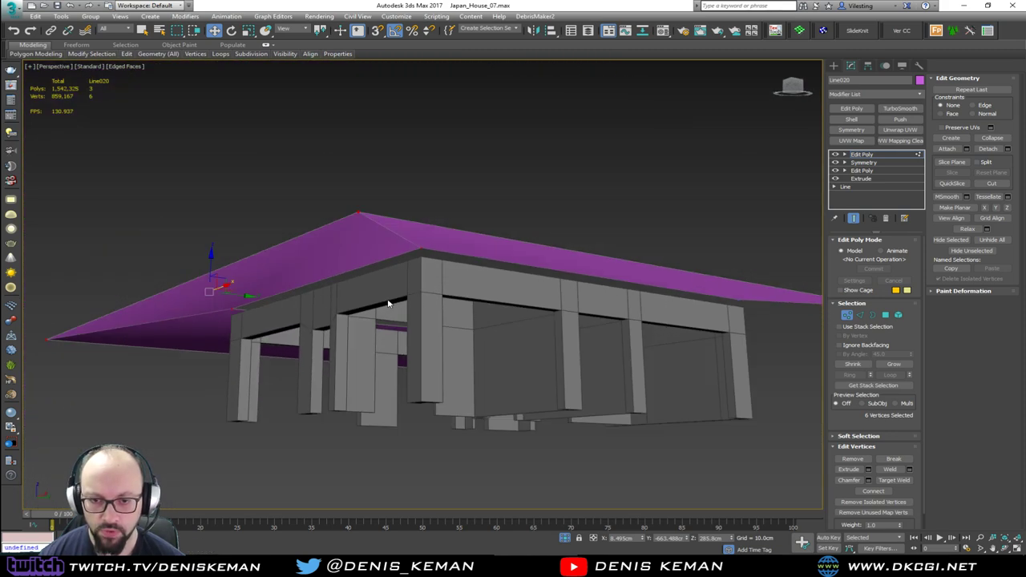
key(s)
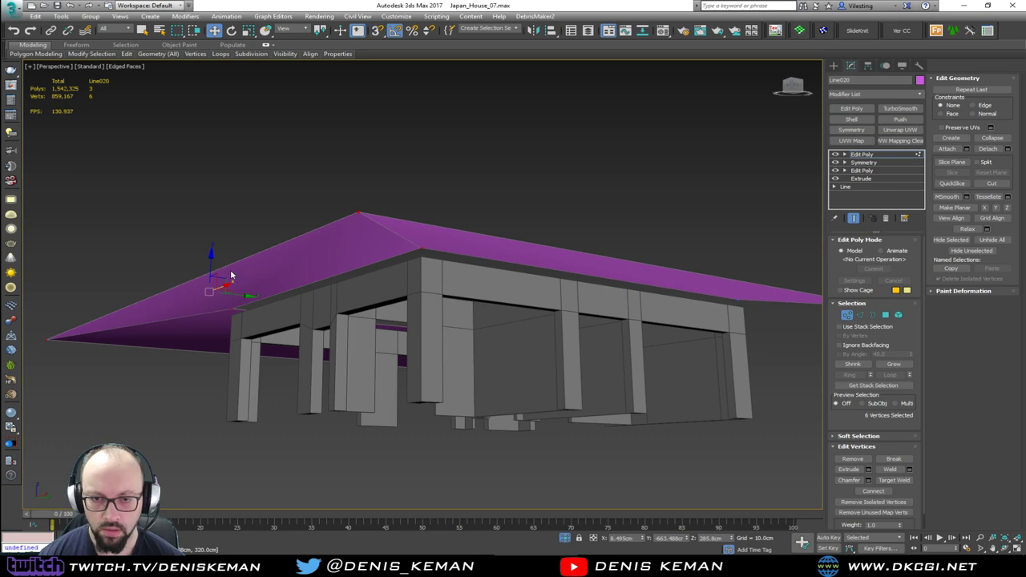
key(1)
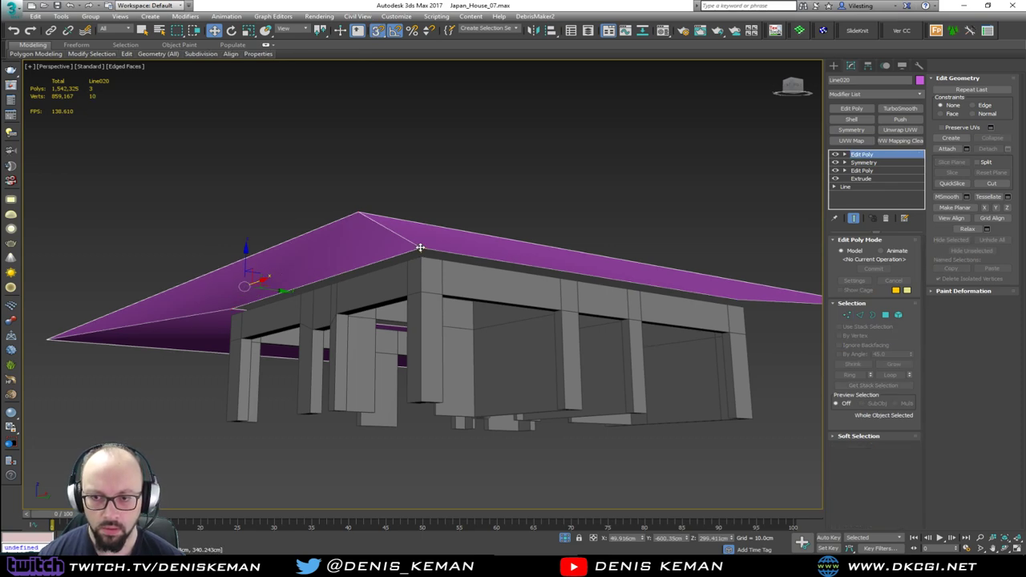
drag(421, 257, 422, 262)
key(ctrl+z)
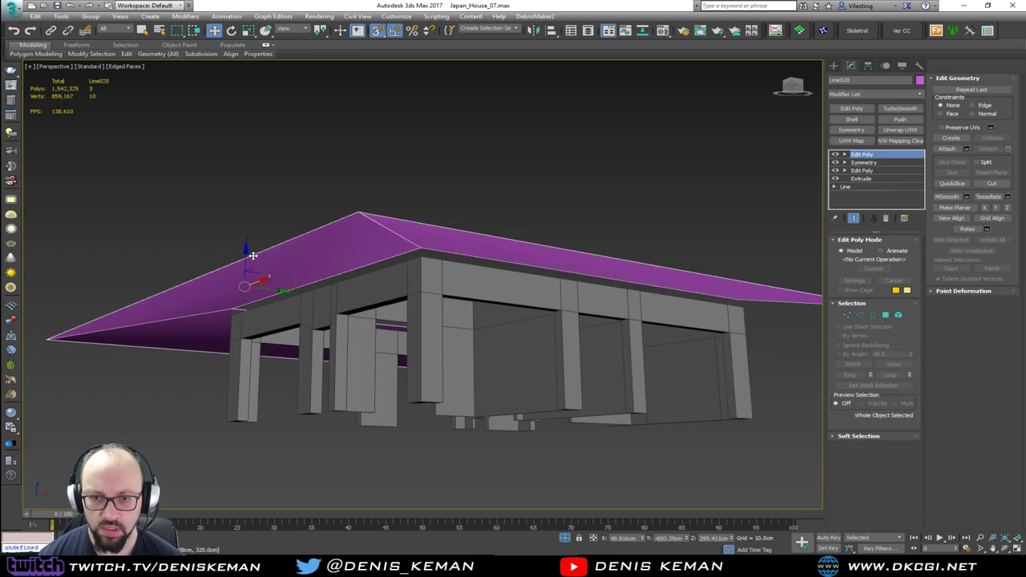
drag(419, 247, 422, 253)
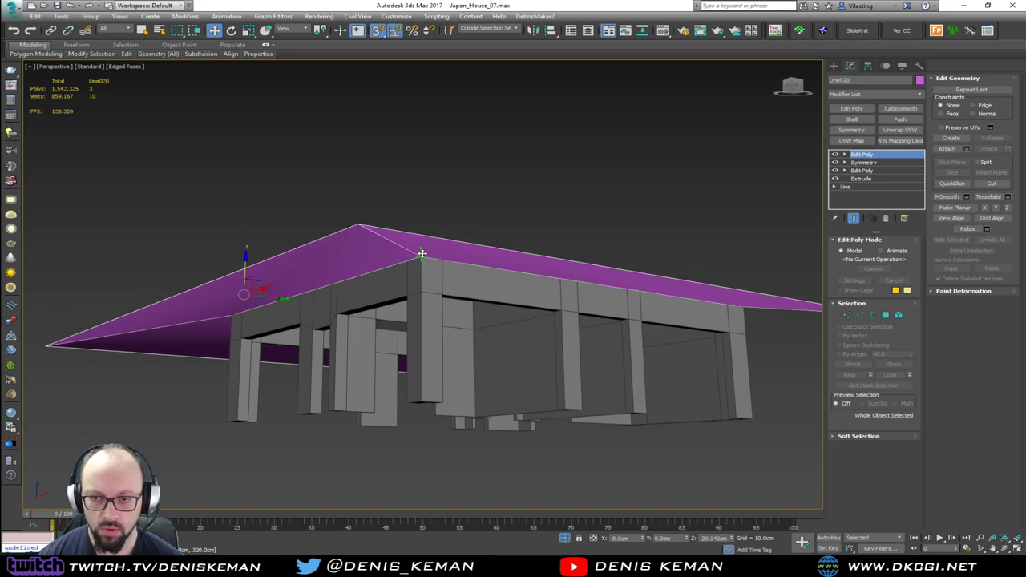
Step: End isolation so the roof is shown with the complete house
alt+middle_drag(423, 255, 521, 305)
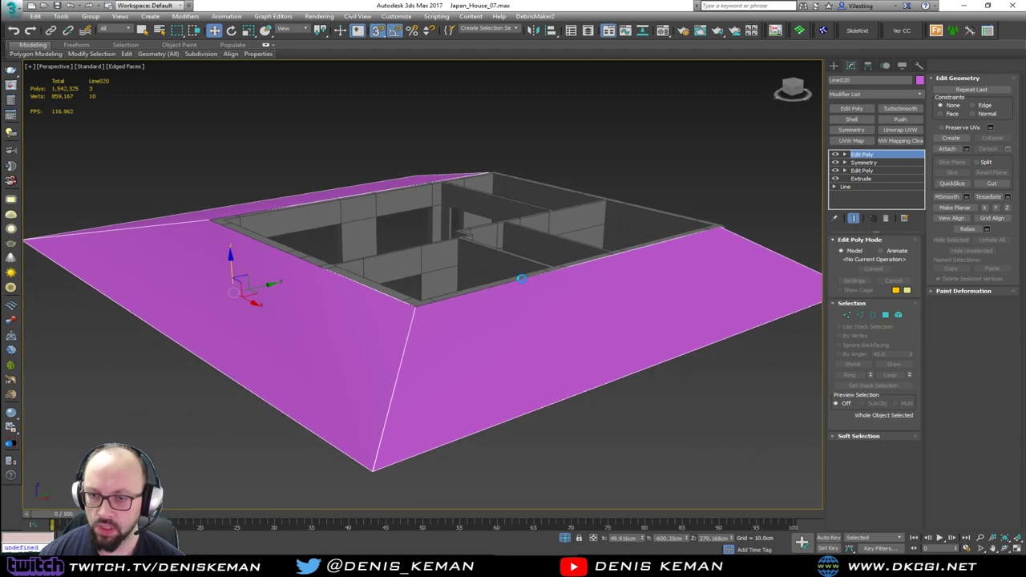
right_click(488, 270)
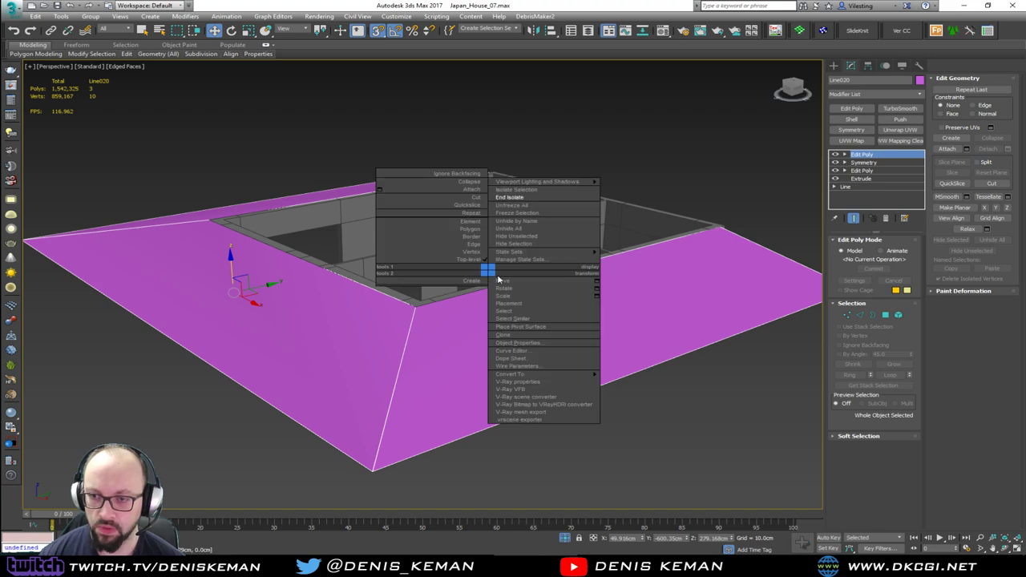
click(516, 198)
alt+middle_drag(498, 262, 517, 213)
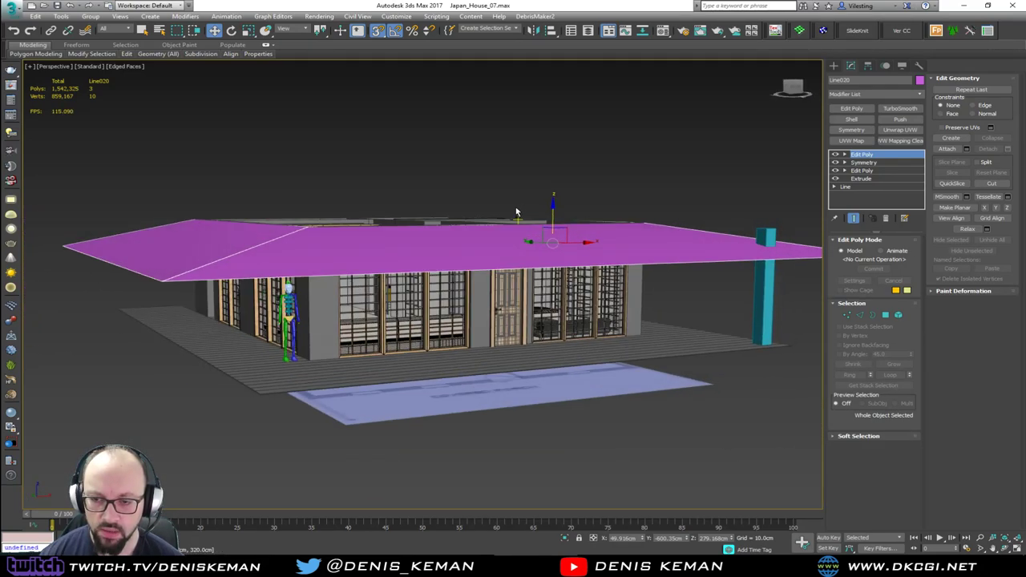
Step: Open the porch floor's Edit Poly modifier, beneath FloorGenerator, for edge editing
scroll(518, 213, down, 3)
click(631, 351)
scroll(613, 324, up, 8)
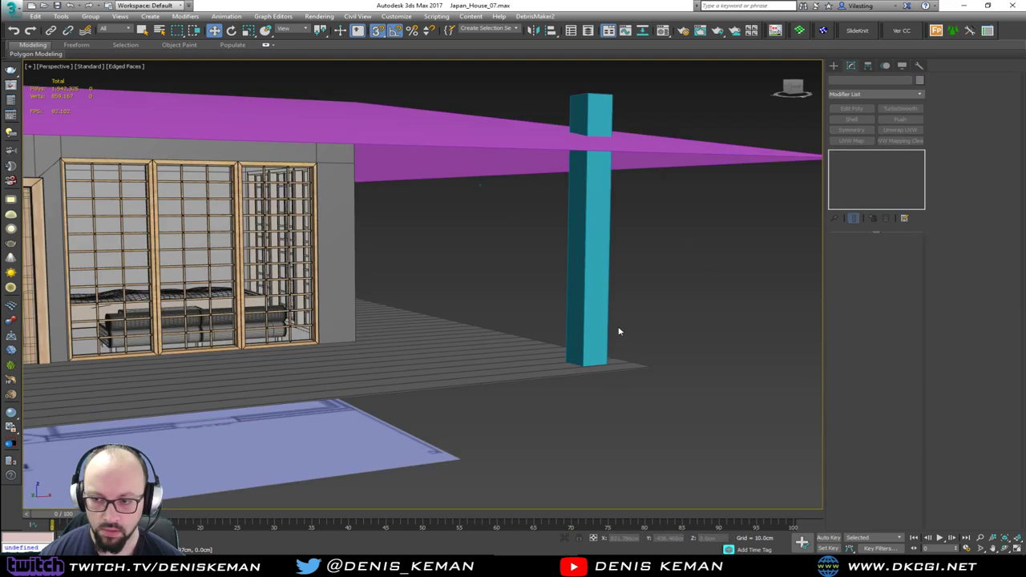
click(601, 327)
key(z)
alt+middle_drag(552, 327, 457, 361)
click(456, 362)
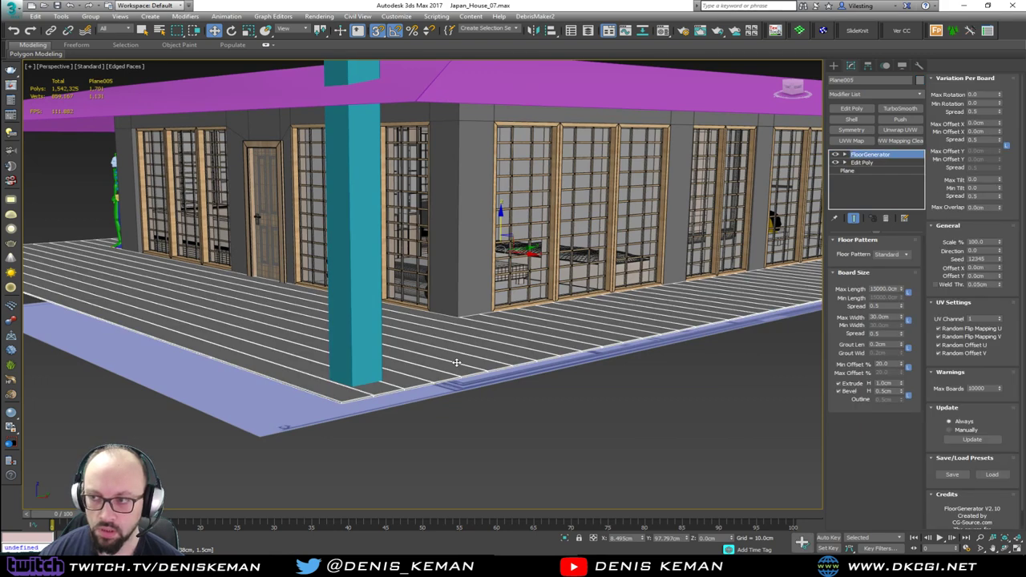
key(Down)
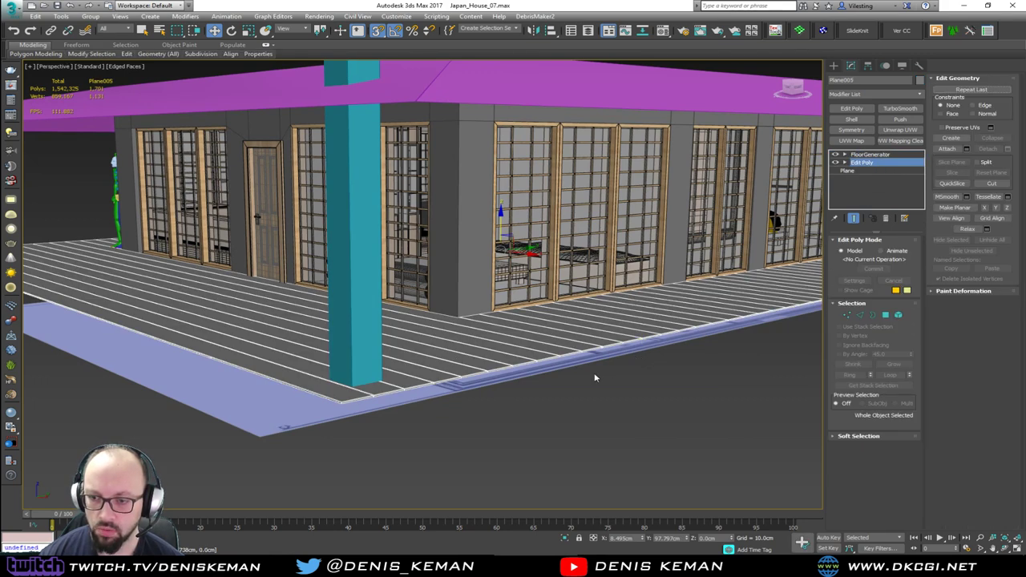
key(2)
key(grave)
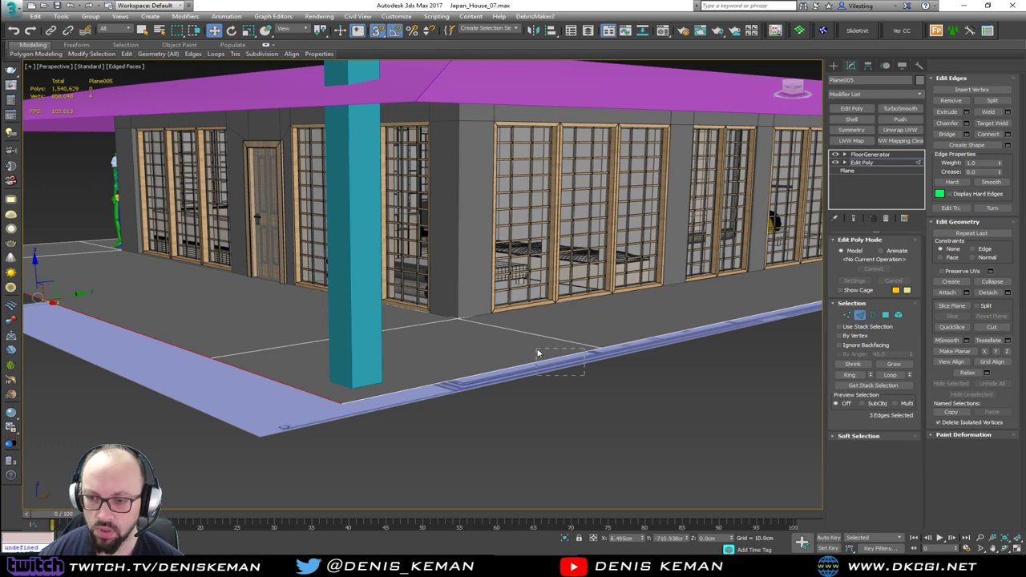
Step: Select the two outer edges of the porch floor on the corner post's side and move them outward to the roof overhang
drag(538, 352, 537, 351)
scroll(665, 332, up, 5)
middle_drag(684, 328, 650, 329)
scroll(652, 329, down, 10)
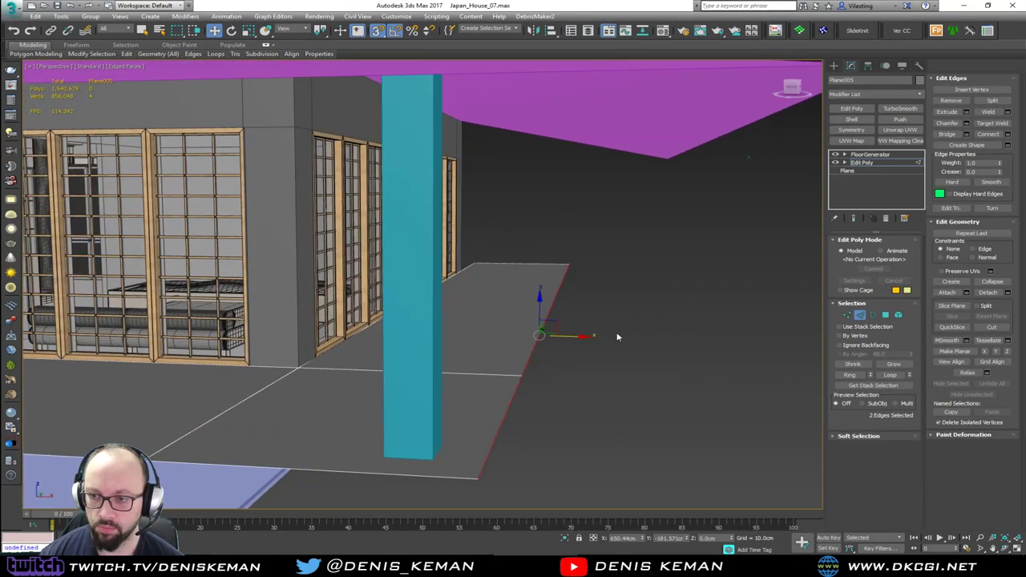
shift+drag(633, 338, 626, 328)
Step: Select the three front edges of the porch floor and move them outward to line up with the front roof overhang
alt+middle_drag(626, 329, 530, 326)
ctrl+click(512, 324)
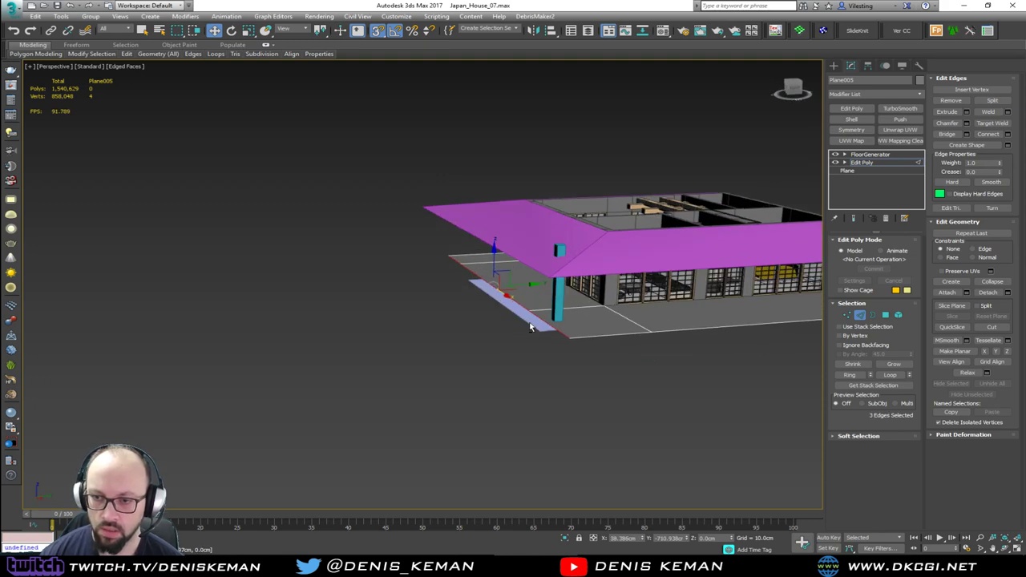
alt+middle_drag(530, 285, 643, 297)
Step: Move the two edges on the porch floor's opposite side out to the roof overhang, then leave edge editing and deselect the floor
double_click(325, 329)
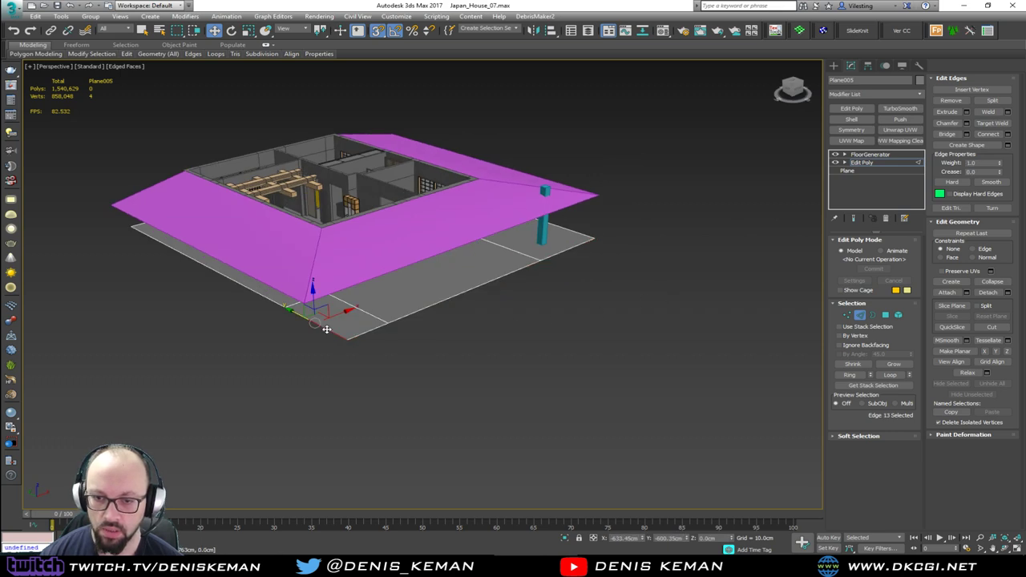
drag(277, 284, 306, 301)
alt+middle_drag(304, 301, 277, 261)
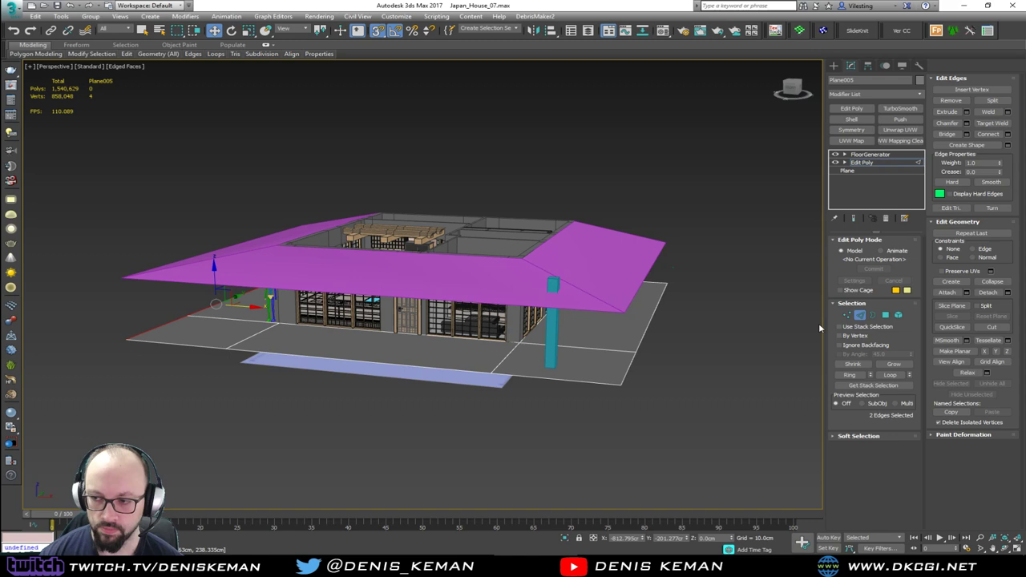
click(861, 319)
click(686, 372)
scroll(561, 365, up, 5)
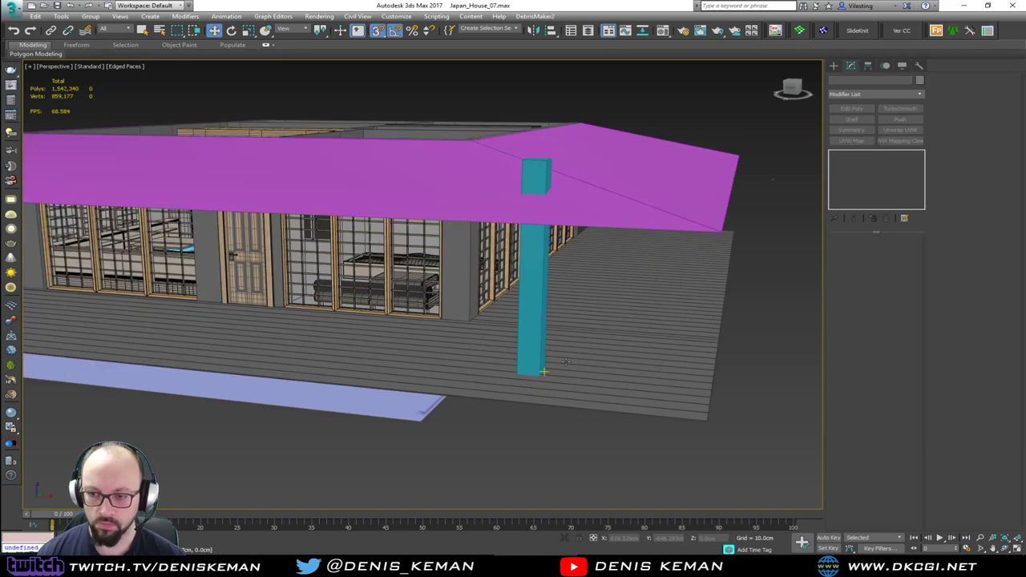
Step: Hide the edged faces and move the corner post in plan to the outer corner of the enlarged porch floor
key(F4)
mouse_move(565, 362)
alt+middle_down()
mouse_move(505, 318)
mouse_move(464, 337)
alt+middle_up()
click(464, 337)
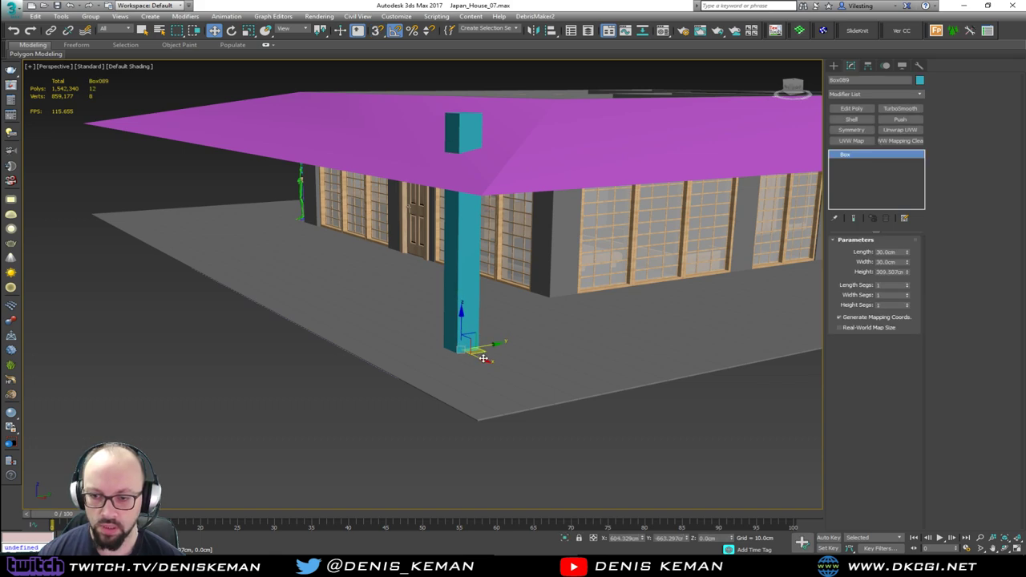
drag(483, 358, 505, 416)
alt+middle_drag(505, 416, 664, 342)
Step: Examine the Porch_Idea_02 reference photo and compare its post and roof beam layout with the corner post at roof and floor level
key(alt+Tab)
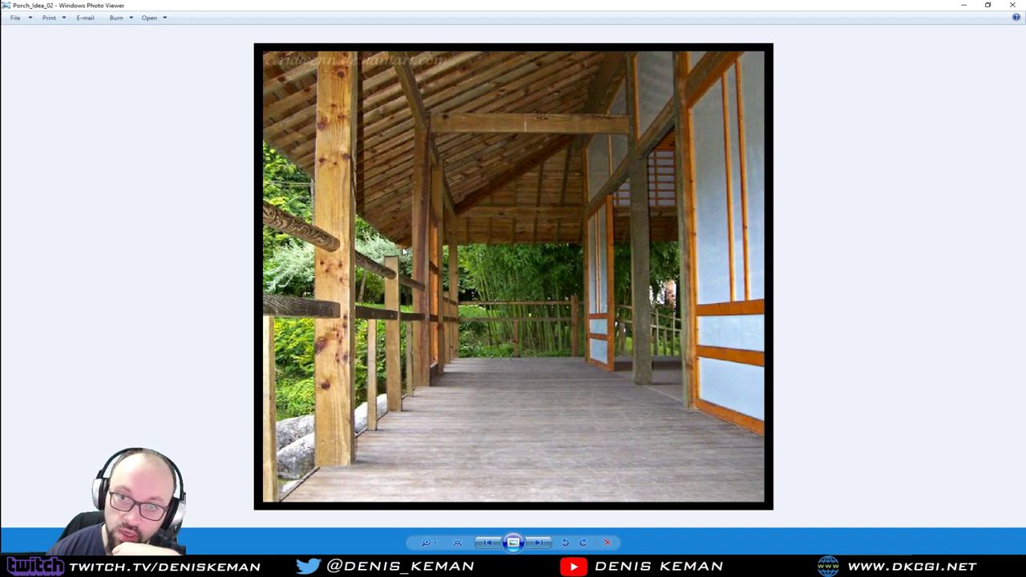
click(963, 5)
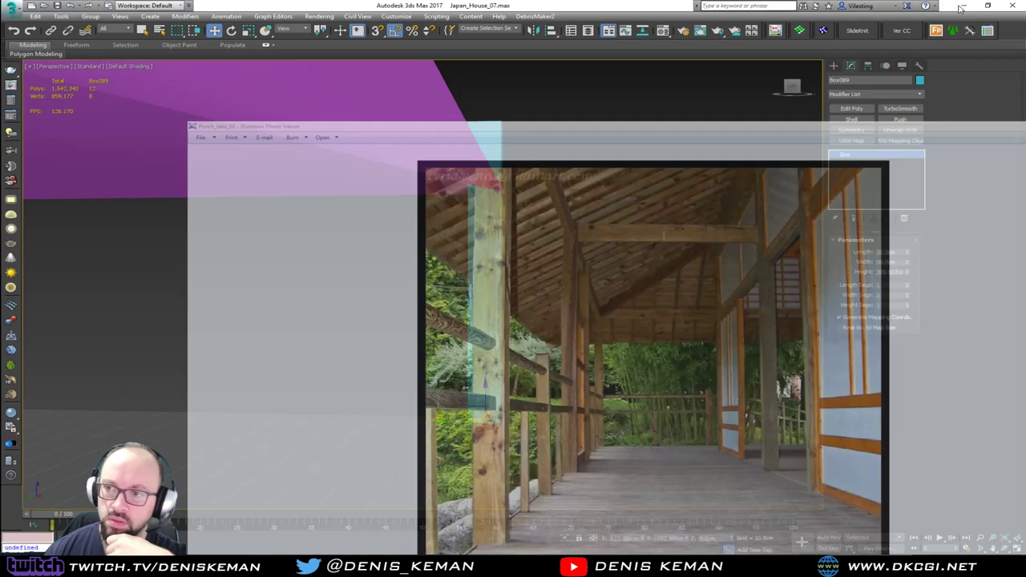
scroll(509, 196, down, 3)
middle_drag(509, 195, 394, 274)
scroll(477, 297, up, 3)
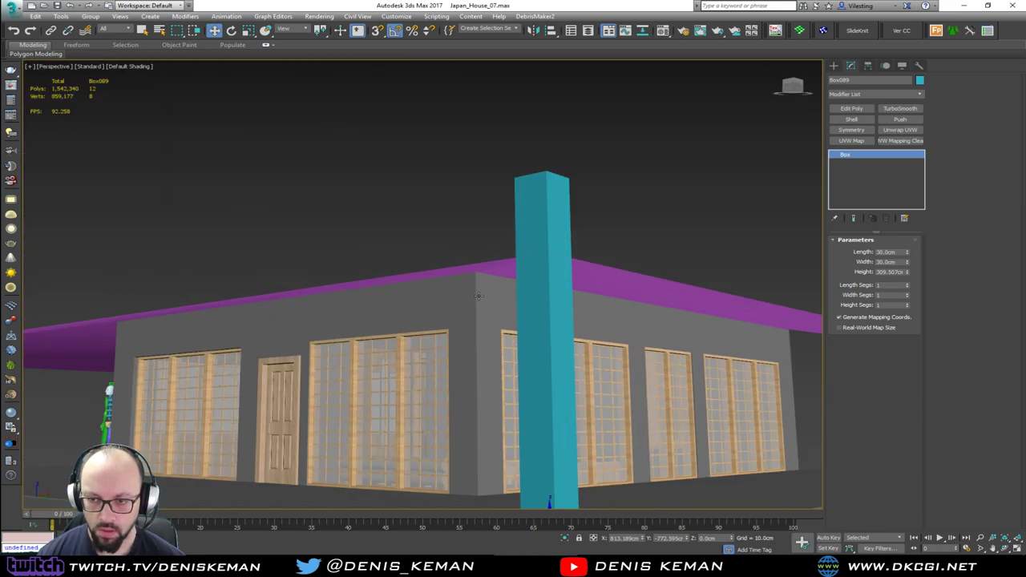
alt+middle_drag(516, 352, 487, 352)
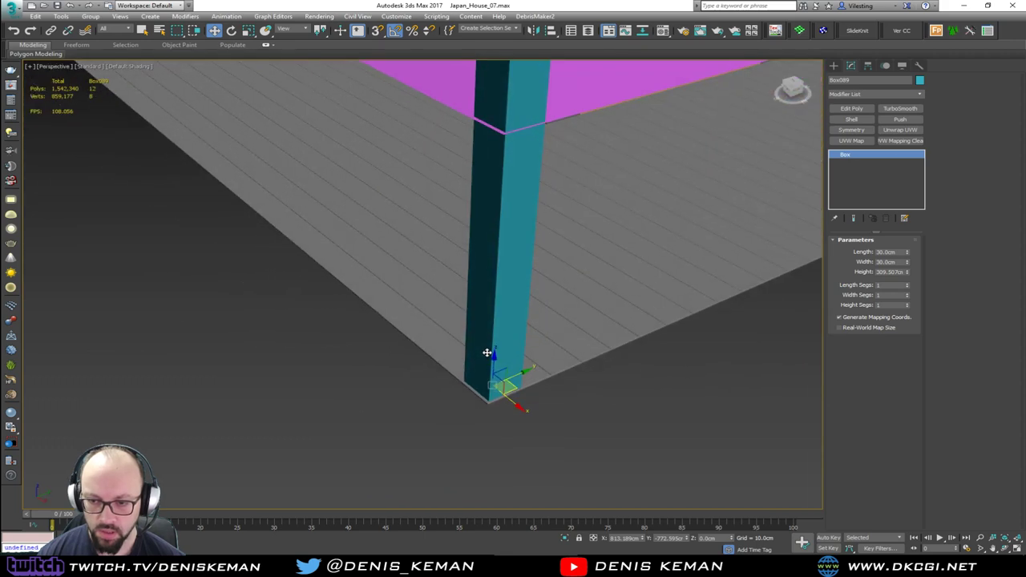
mouse_move(509, 392)
mouse_down()
mouse_move(513, 367)
mouse_move(513, 377)
mouse_up()
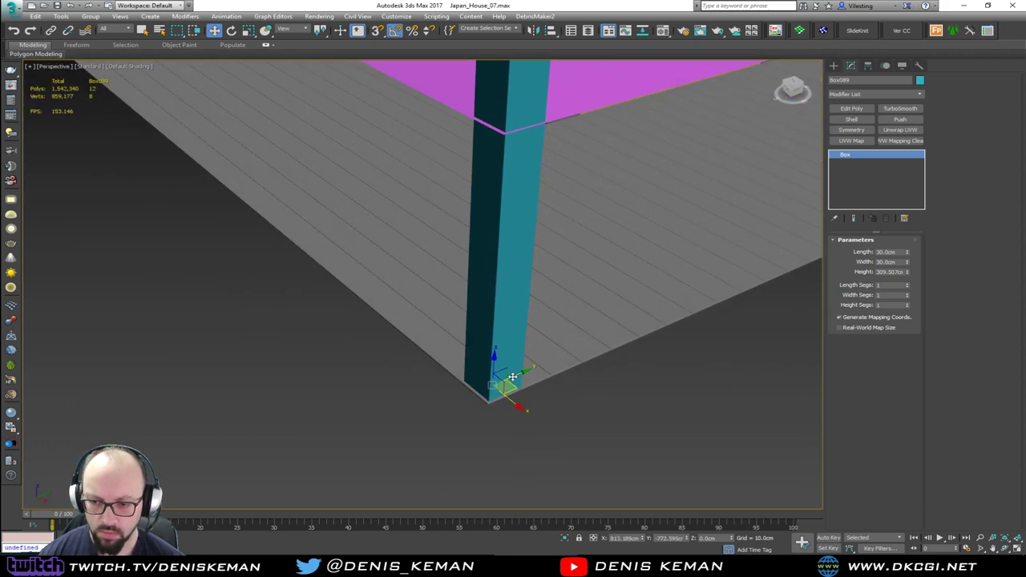
Step: Copy the corner post diagonally inward by about 30 cm in X and Y, so the copy touches the original's inner corner
alt+middle_drag(513, 376, 449, 363)
shift+drag(503, 398, 556, 394)
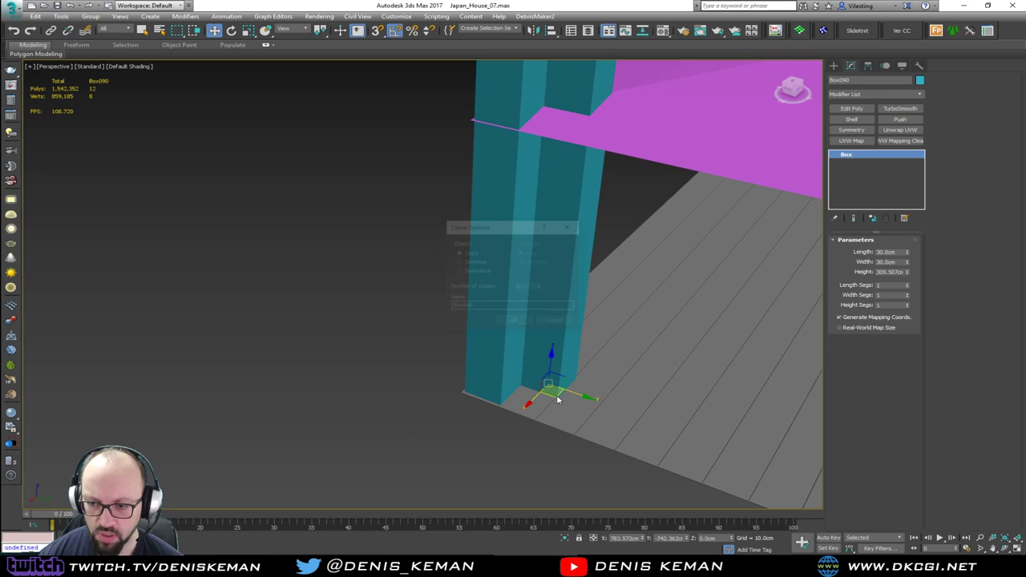
click(514, 322)
scroll(428, 348, down, 4)
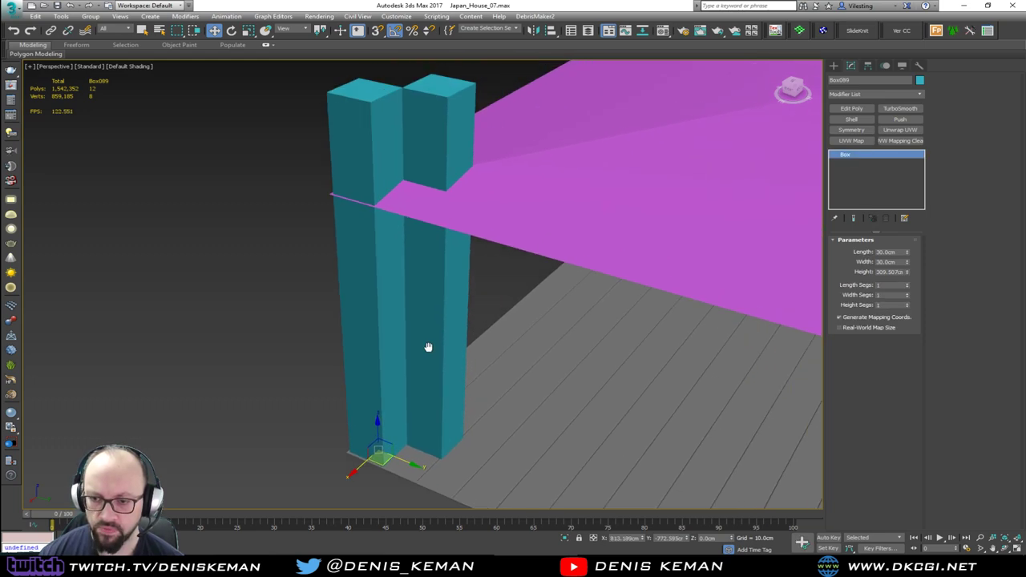
Step: Rotate the outer post by -60 degrees about X so it leans over the porch as a roof beam
key(e)
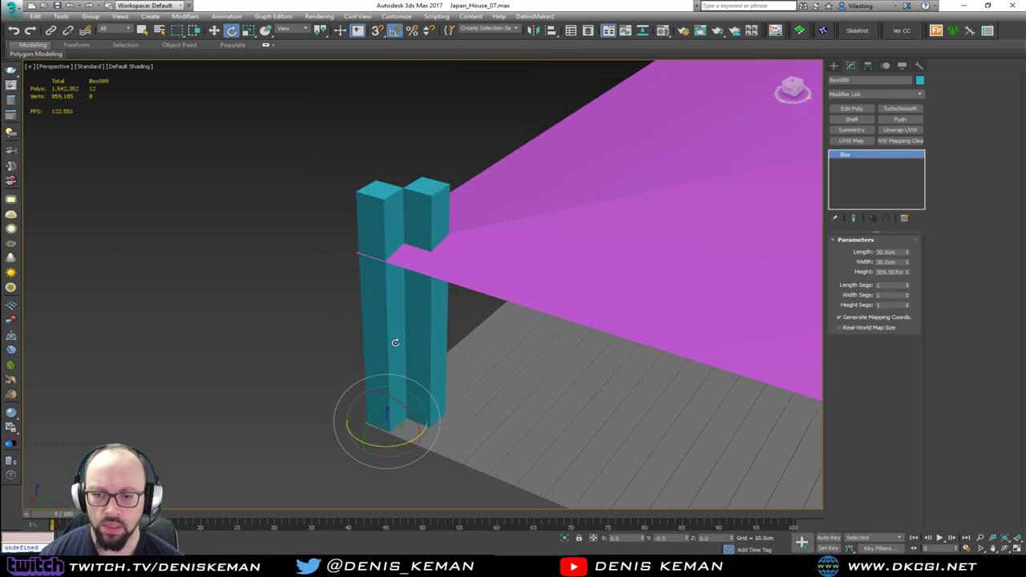
drag(409, 415, 430, 437)
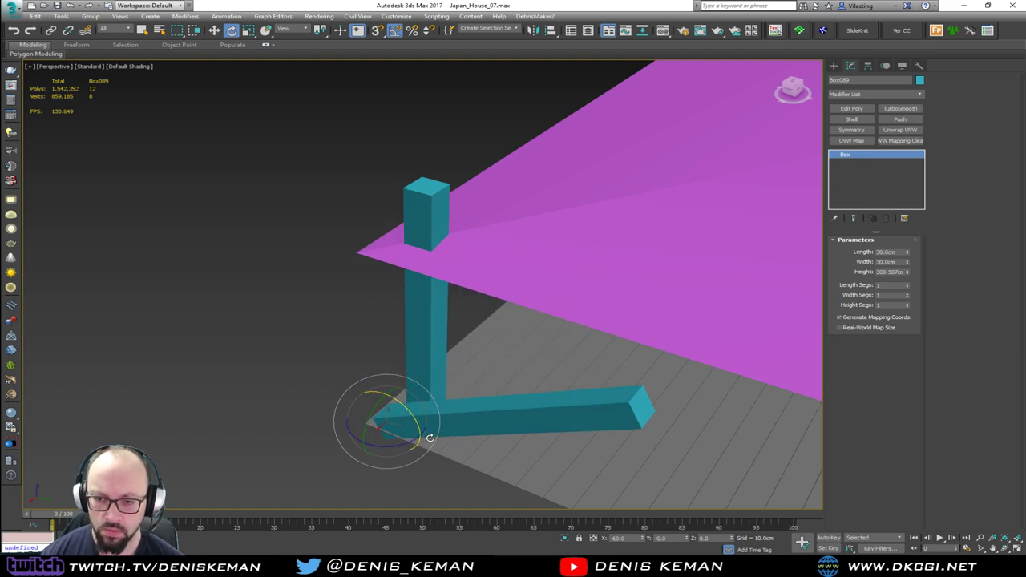
key(w)
Step: Raise the tilted beam by about 229 cm in the front view so its lower end sits at the roof's outer edge
key(alt+w)
middle_click(475, 192)
key(z)
key(alt+w)
scroll(474, 215, down, 5)
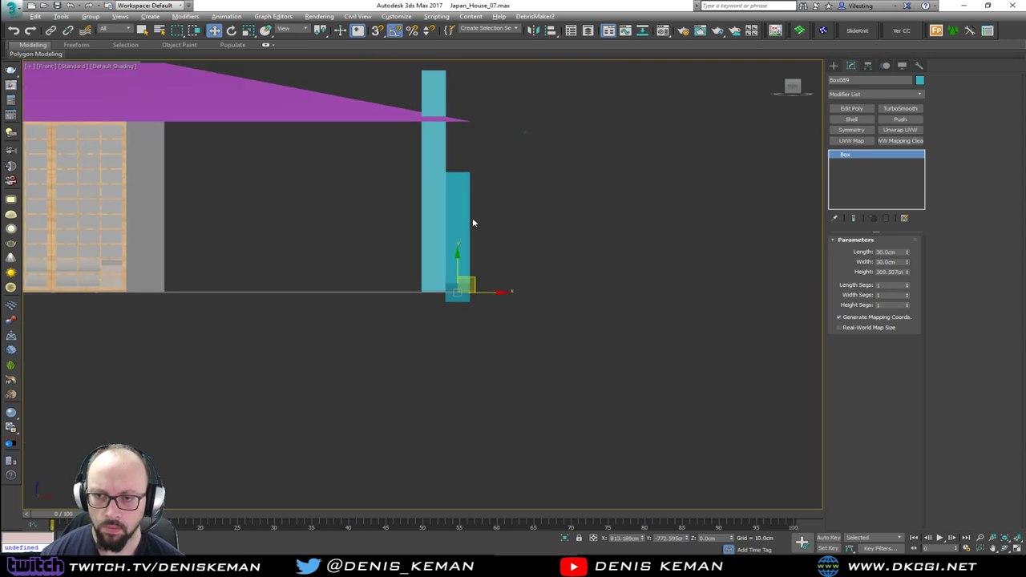
click(480, 191)
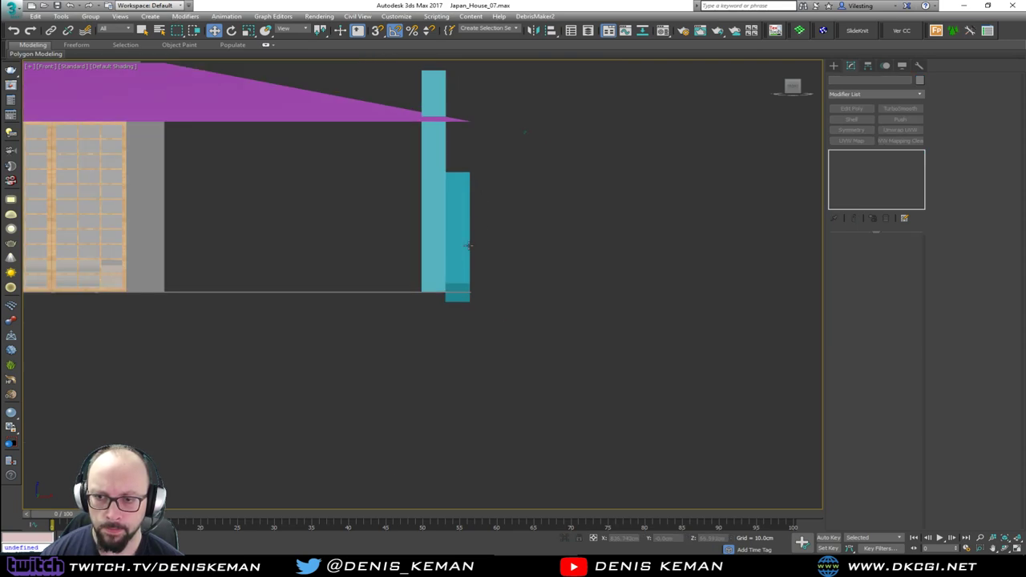
click(460, 263)
drag(457, 253, 457, 98)
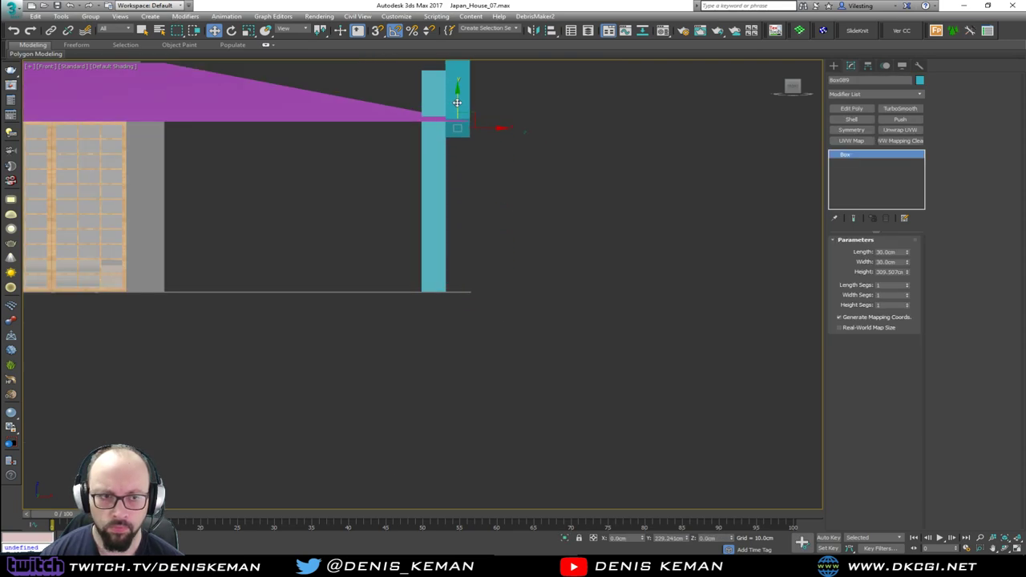
middle_drag(446, 198, 450, 283)
key(alt+w)
middle_click(593, 363)
key(alt+w)
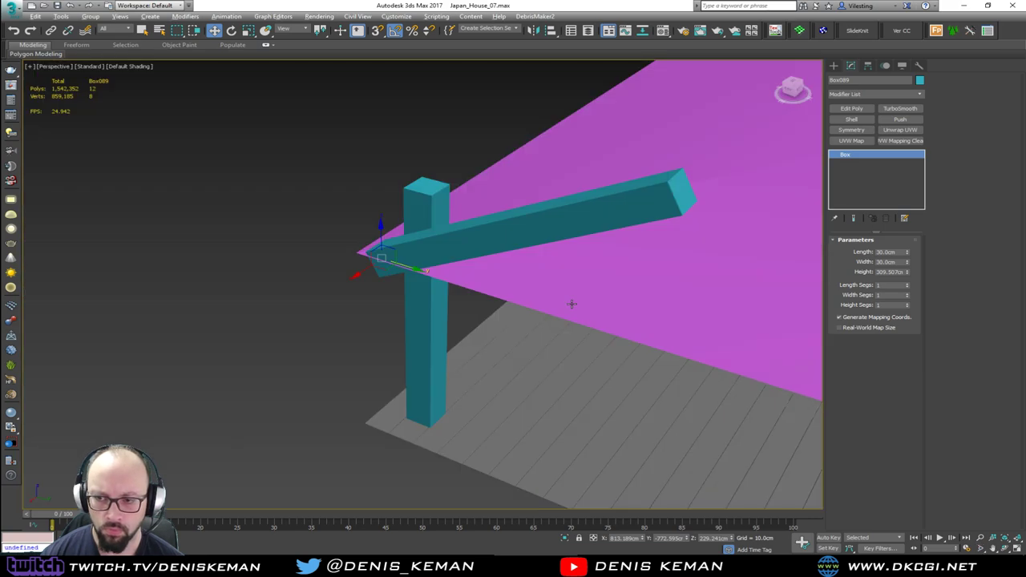
Step: Rotate the tilted beam 45 degrees about Z so it runs diagonally toward the house corner
alt+middle_drag(572, 303, 439, 313)
key(e)
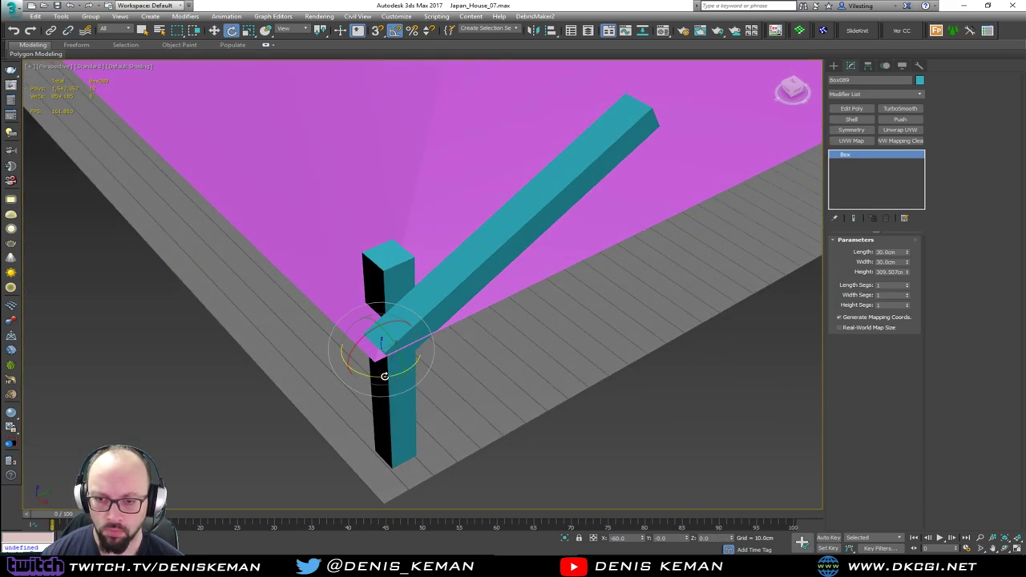
drag(384, 376, 408, 373)
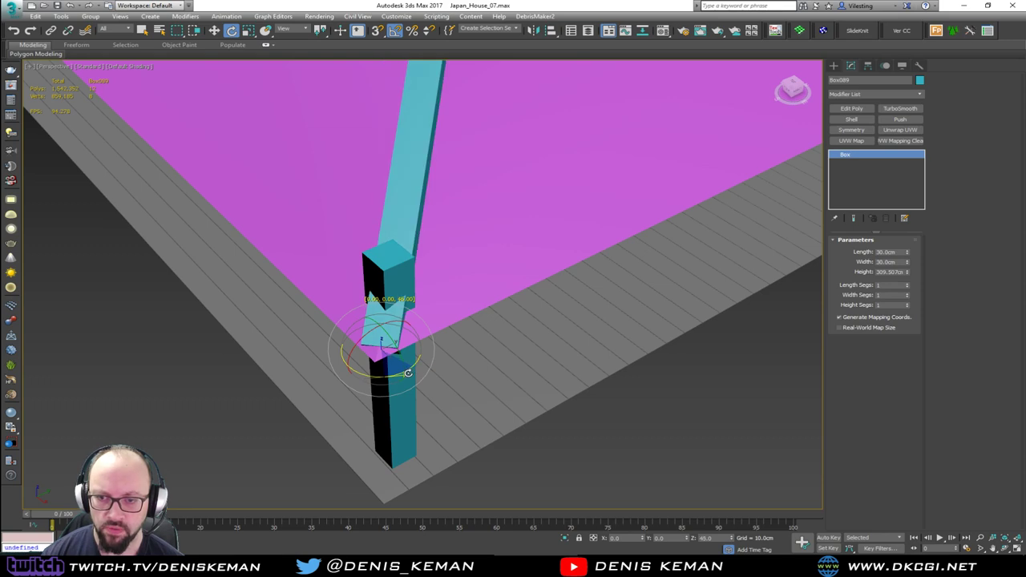
Step: Set the rotation to local coordinates and rotate the beam about its own axis to line it up with the roof's mitred corner
scroll(402, 252, down, 3)
middle_drag(401, 252, 417, 388)
alt+middle_drag(449, 314, 351, 248)
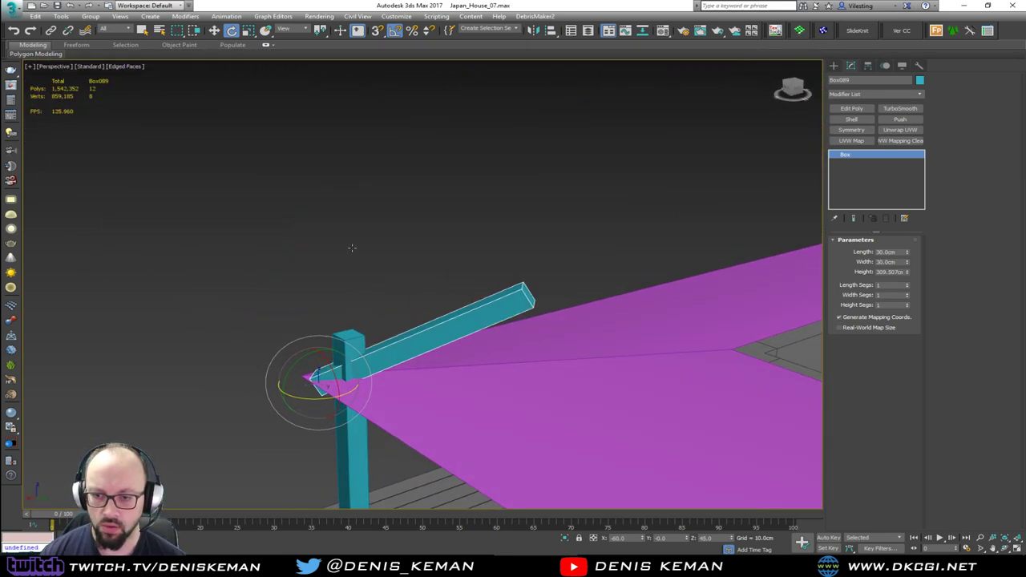
alt+middle_drag(355, 336, 304, 94)
alt+right_click(370, 321)
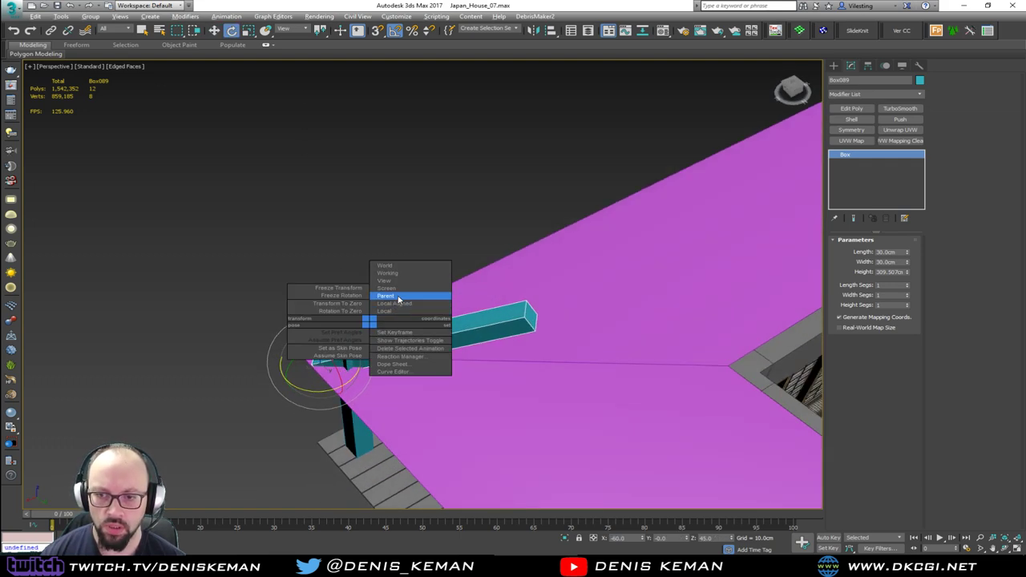
click(395, 304)
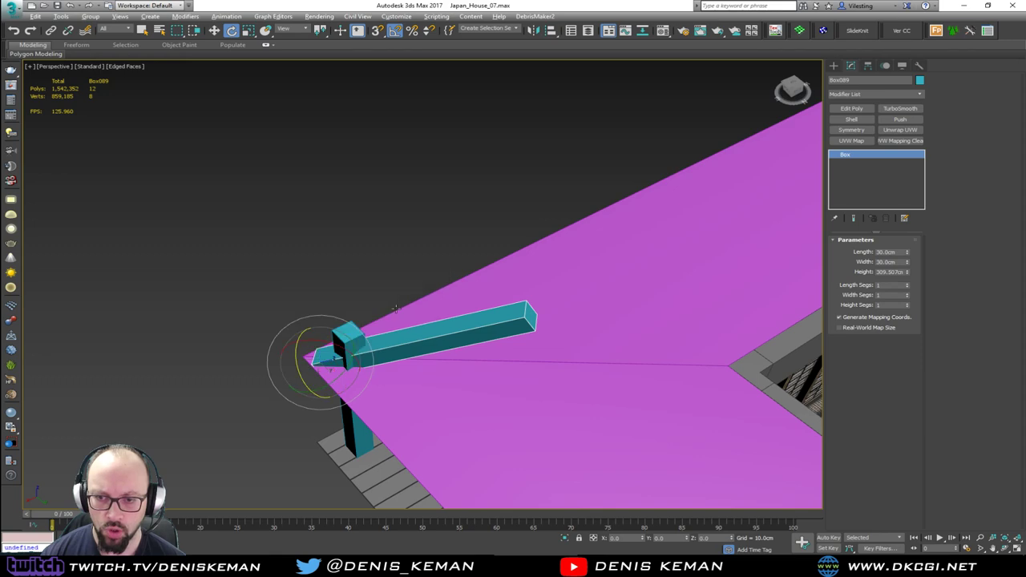
drag(333, 346, 345, 349)
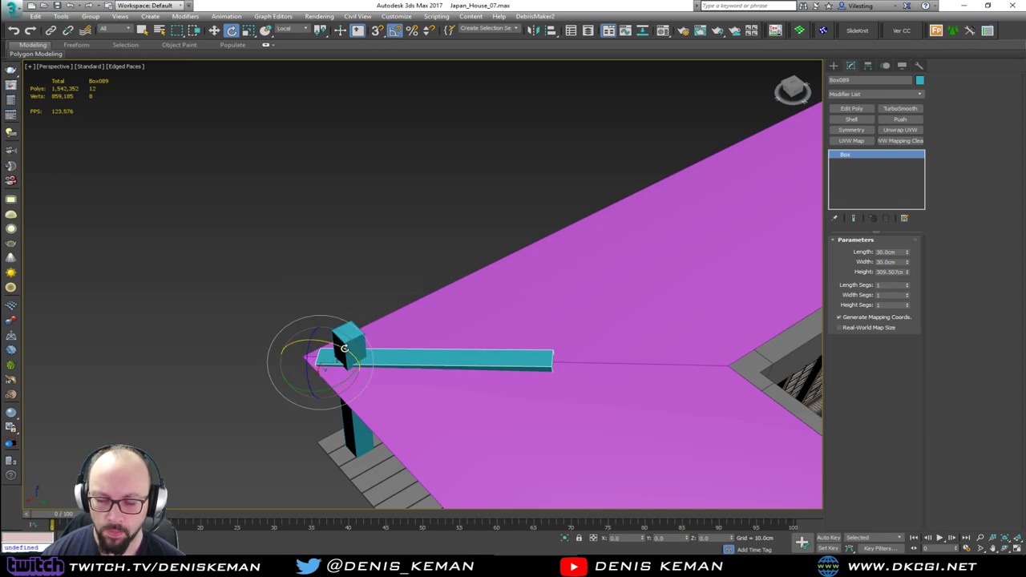
Step: Set the move to local coordinates and slide the beam along its length up the mitred corner to the house wall
alt+middle_drag(344, 349, 326, 318)
key(w)
alt+right_click(322, 357)
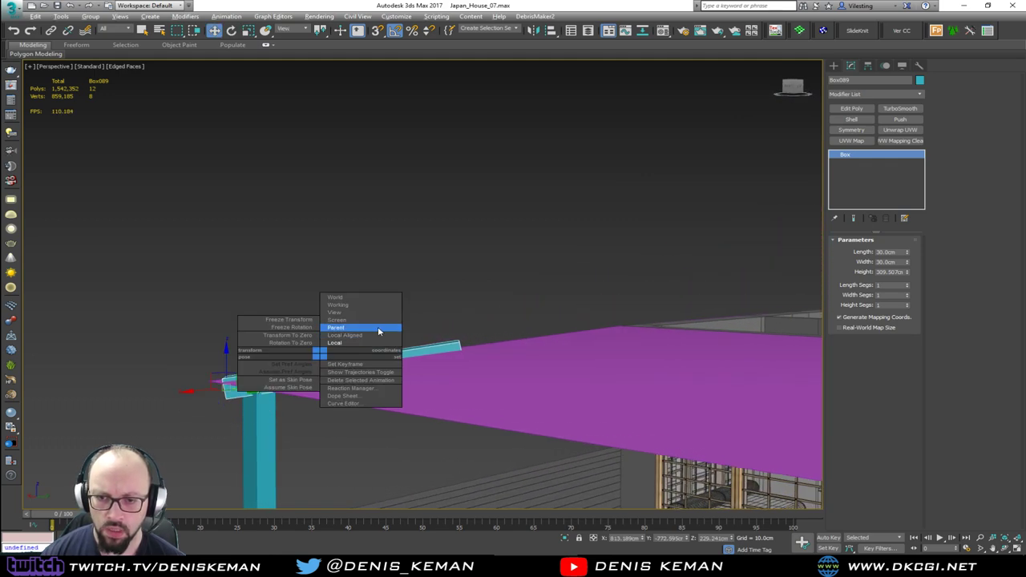
click(365, 346)
click(285, 386)
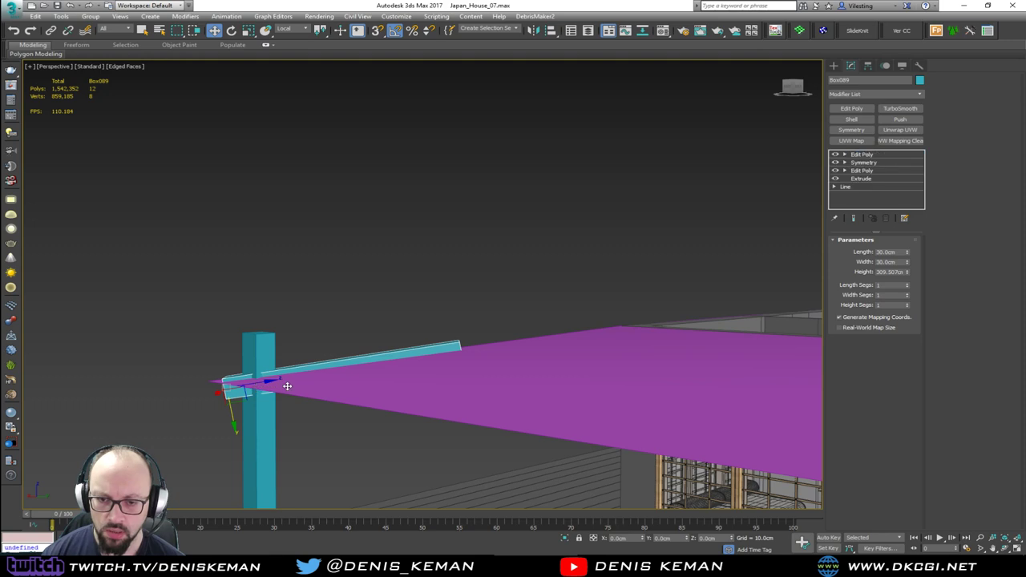
click(343, 363)
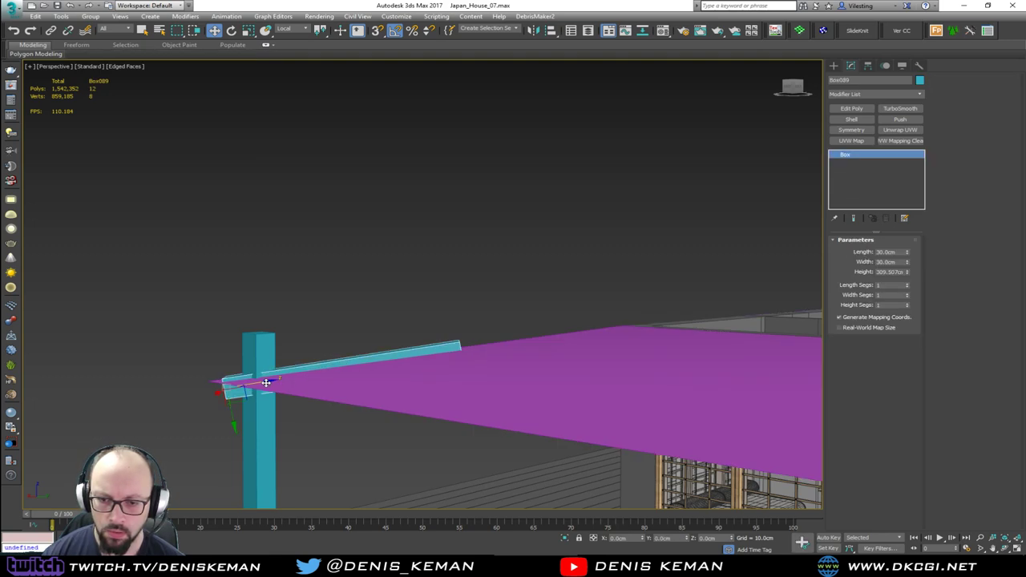
drag(265, 382, 451, 372)
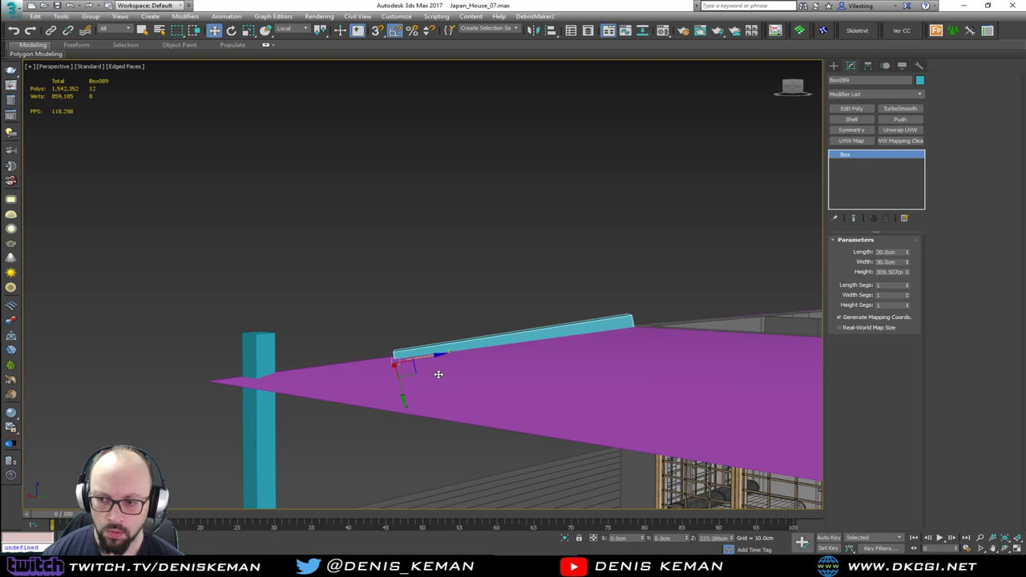
Step: Fine-tune the beam's local tilt to follow the slope of the roof, and show all four views
alt+middle_drag(437, 364, 411, 371)
key(e)
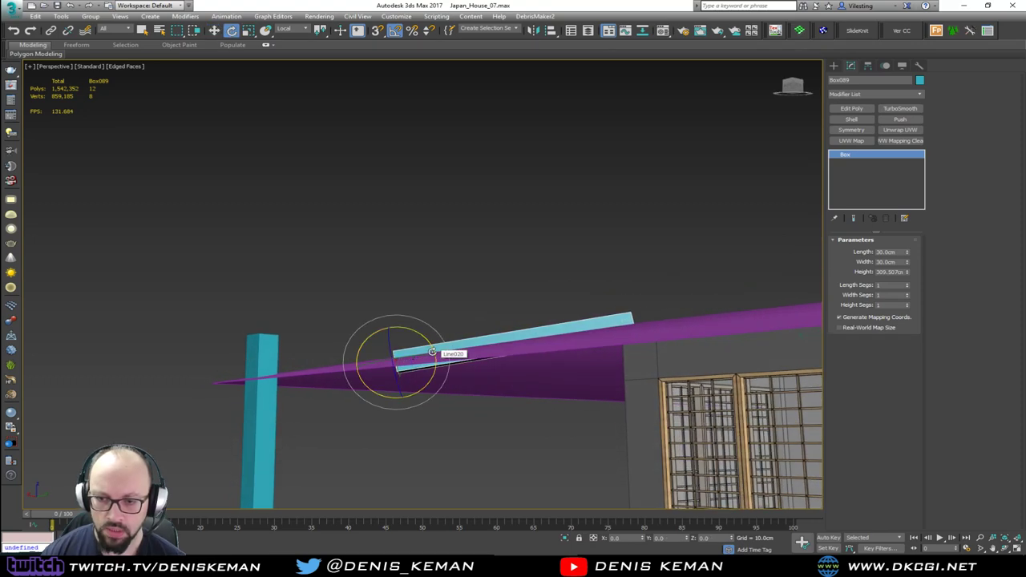
drag(427, 343, 430, 344)
key(alt+w)
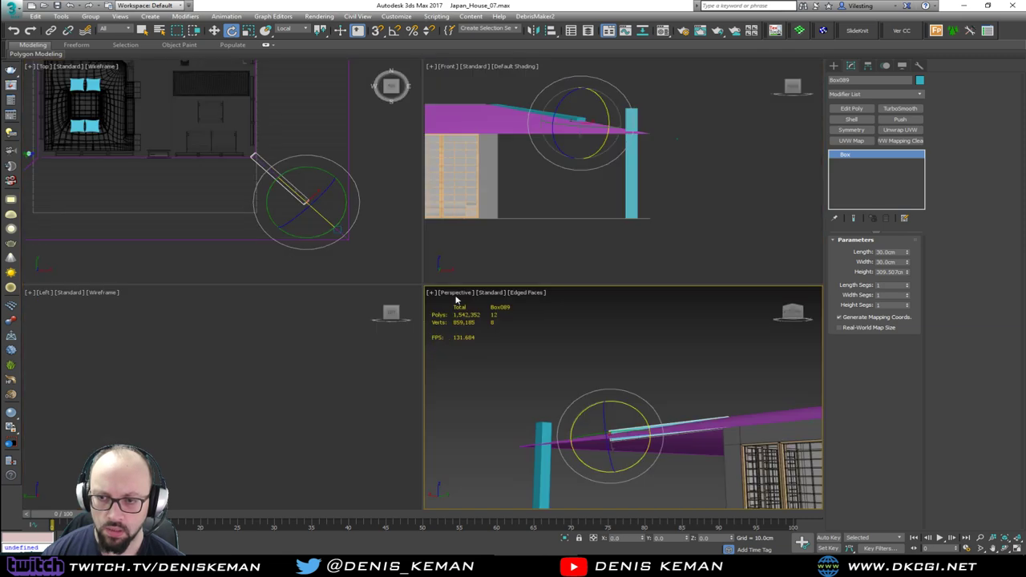
Step: Compare the diagonal beam with the roof slope in several views and rotate it about 2 degrees around its local X axis
scroll(484, 258, up, 3)
key(alt+w)
key(alt+w)
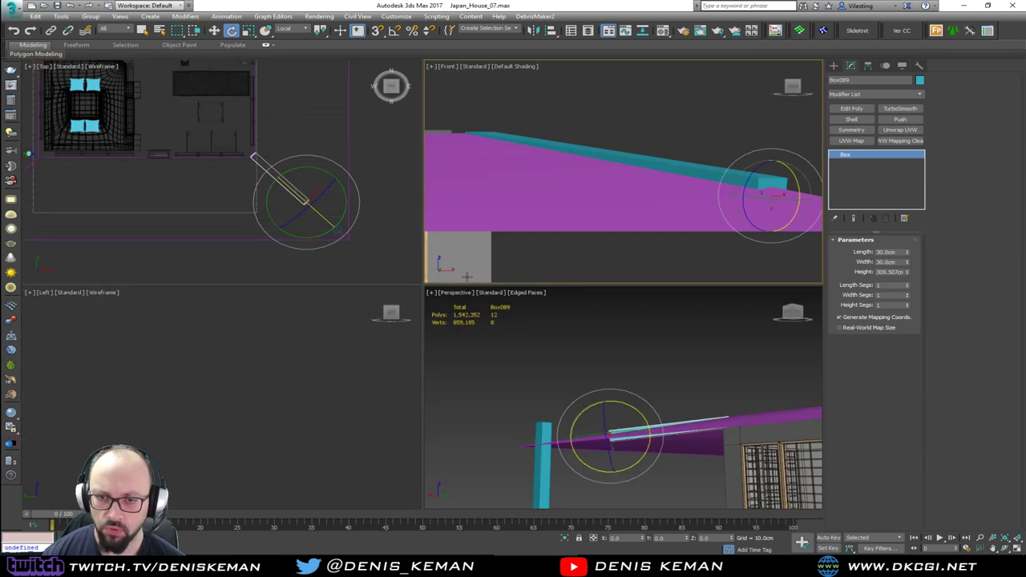
middle_drag(304, 208, 303, 211)
middle_click(314, 399)
key(z)
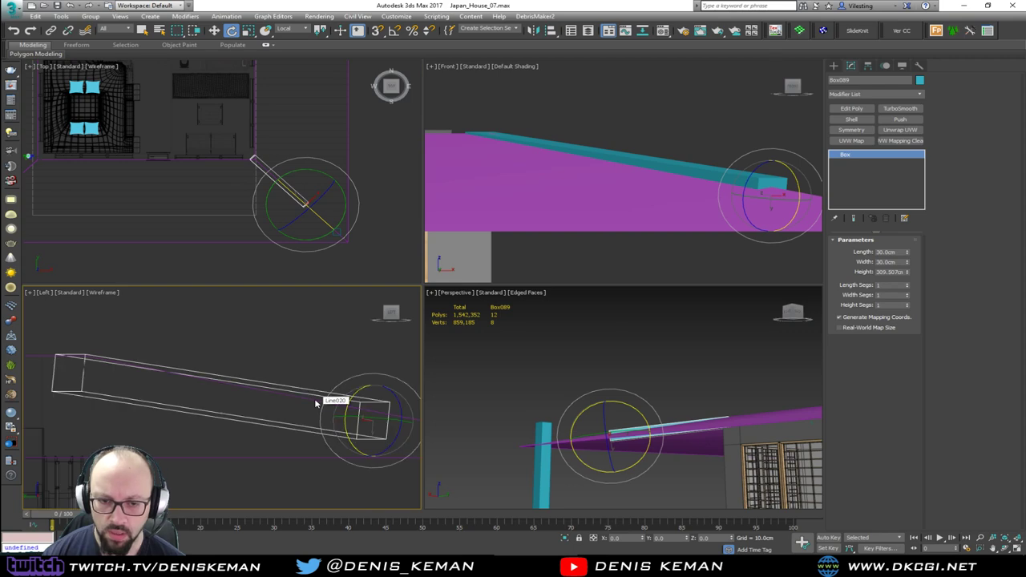
middle_click(573, 390)
key(alt+w)
alt+middle_drag(573, 390, 550, 385)
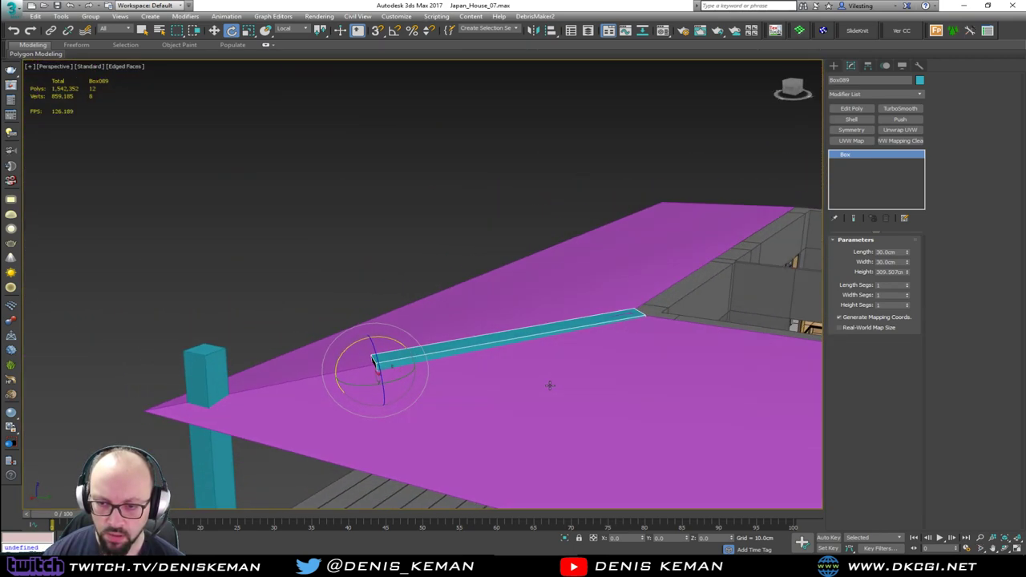
drag(357, 340, 356, 343)
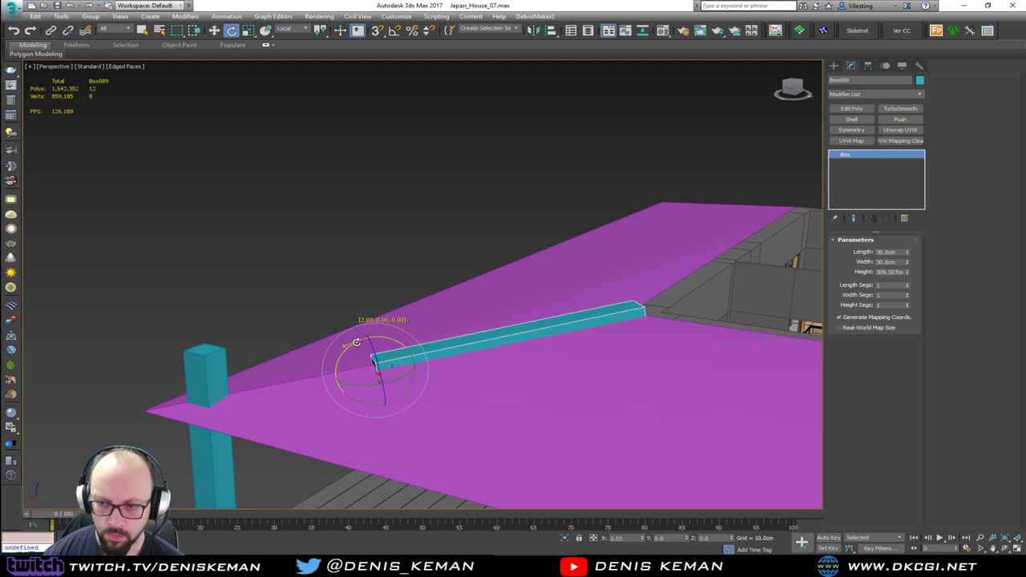
Step: Add Edit Poly to the beam and move its outer end polygon in local coordinates past the corner post
alt+middle_drag(356, 343, 438, 256)
key(w)
click(851, 108)
key(4)
click(444, 255)
right_click(437, 255)
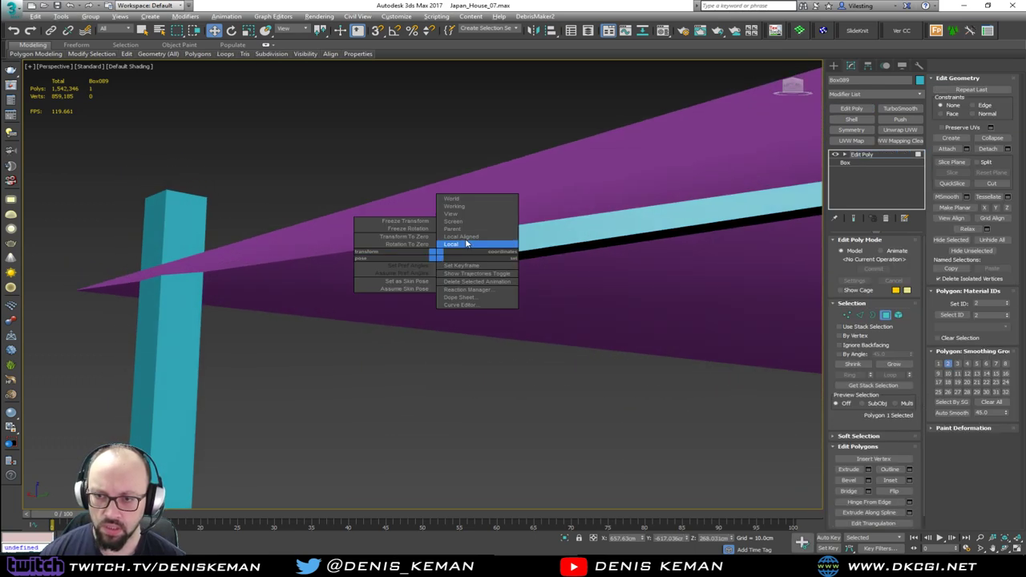
click(465, 244)
drag(403, 254, 126, 300)
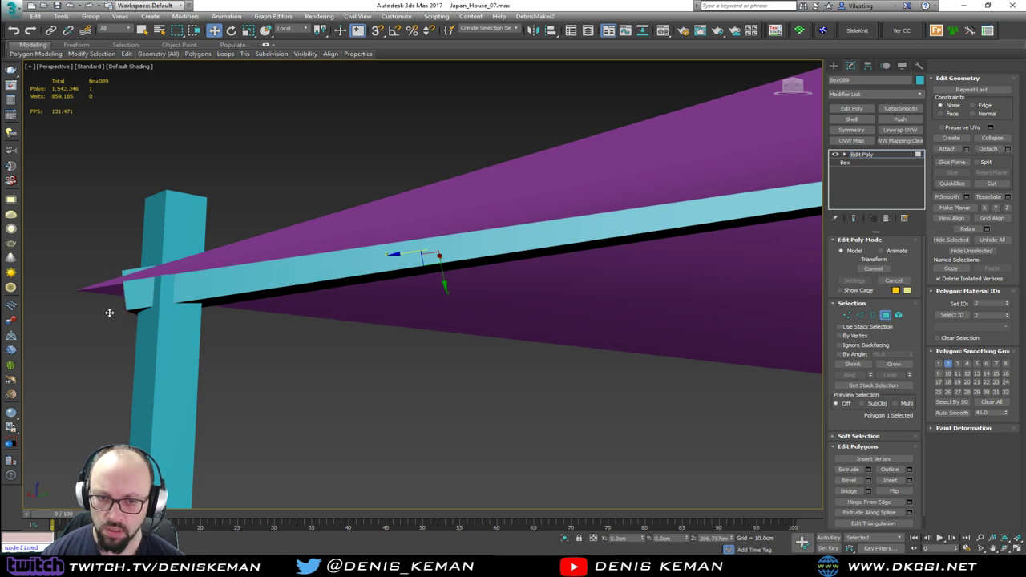
drag(107, 313, 107, 313)
Step: Pull the end polygon farther along the beam's length so the beam projects beyond the roof corner
alt+middle_drag(108, 314, 241, 337)
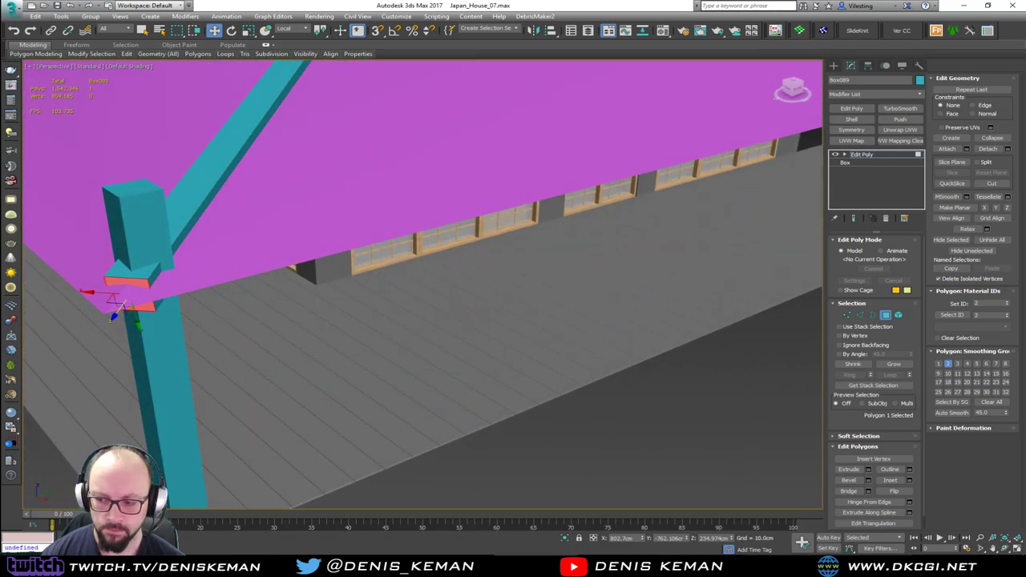
key(alt+Tab)
key(alt+Tab)
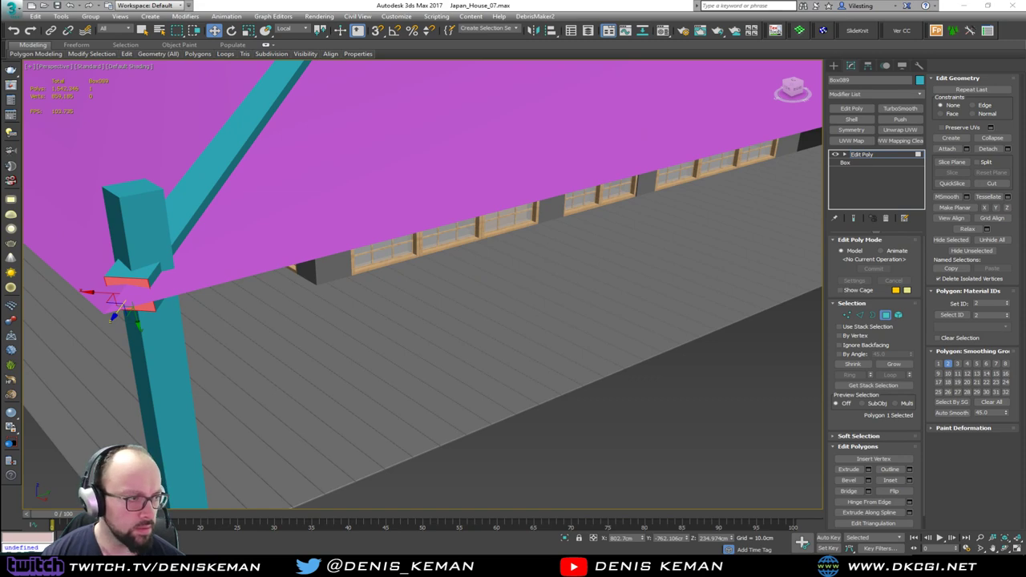
middle_drag(247, 309, 320, 330)
drag(326, 335, 277, 354)
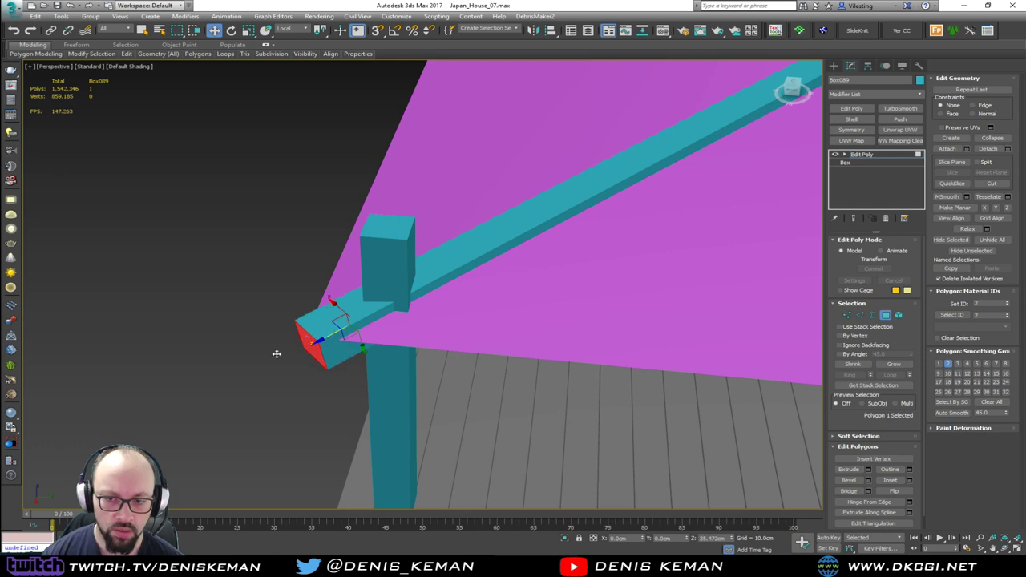
alt+middle_drag(270, 361, 273, 334)
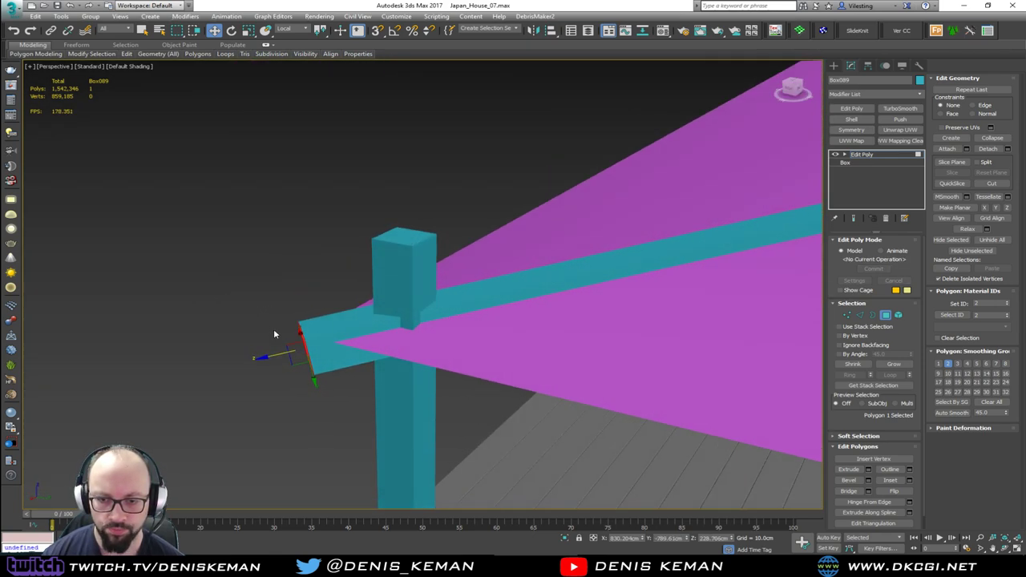
Step: Leave polygon editing and add a Chamfer modifier with a 1.0 cm amount to the beam
click(884, 315)
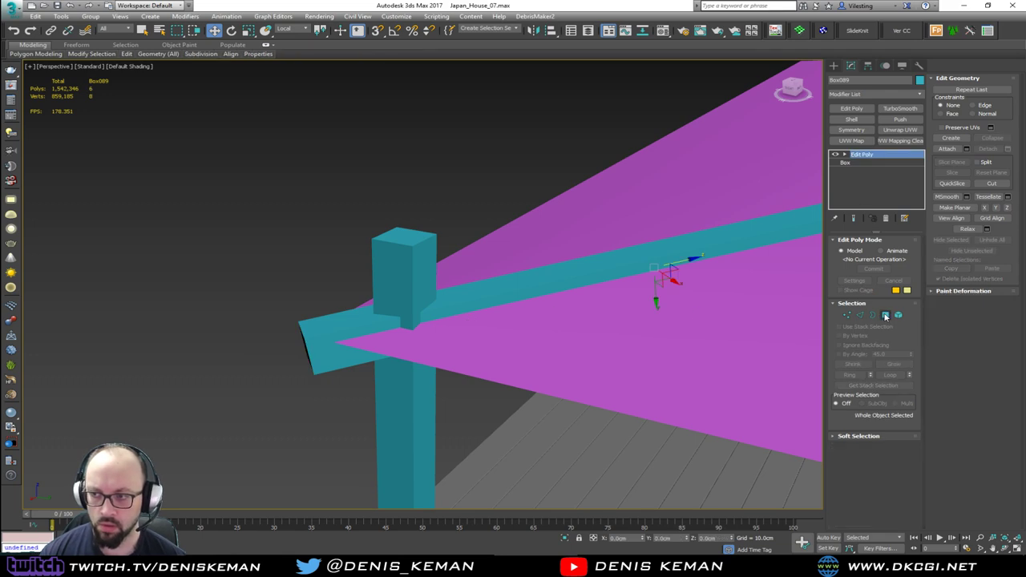
click(860, 94)
key(c)
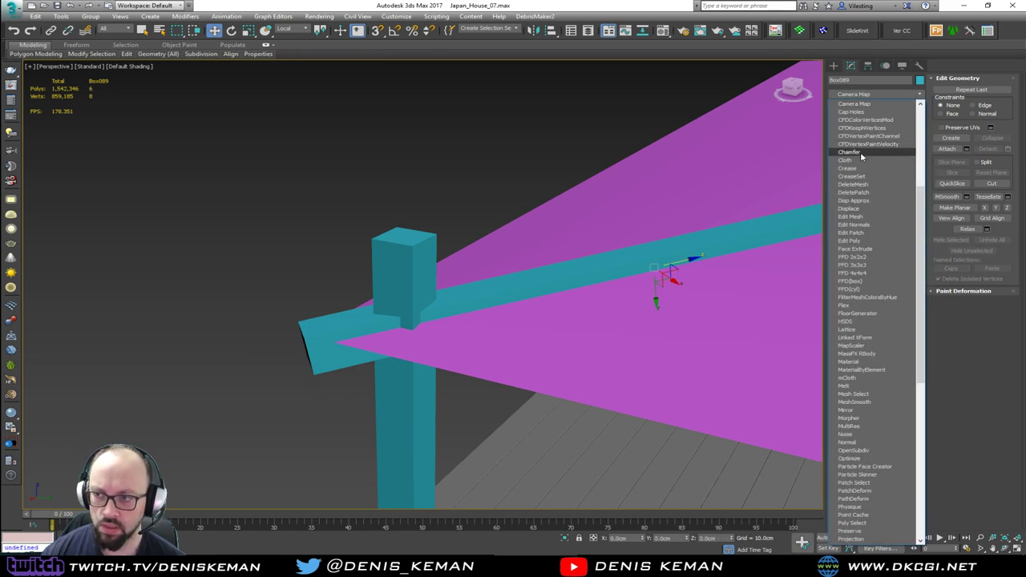
click(849, 152)
middle_drag(445, 265, 494, 222)
key(F4)
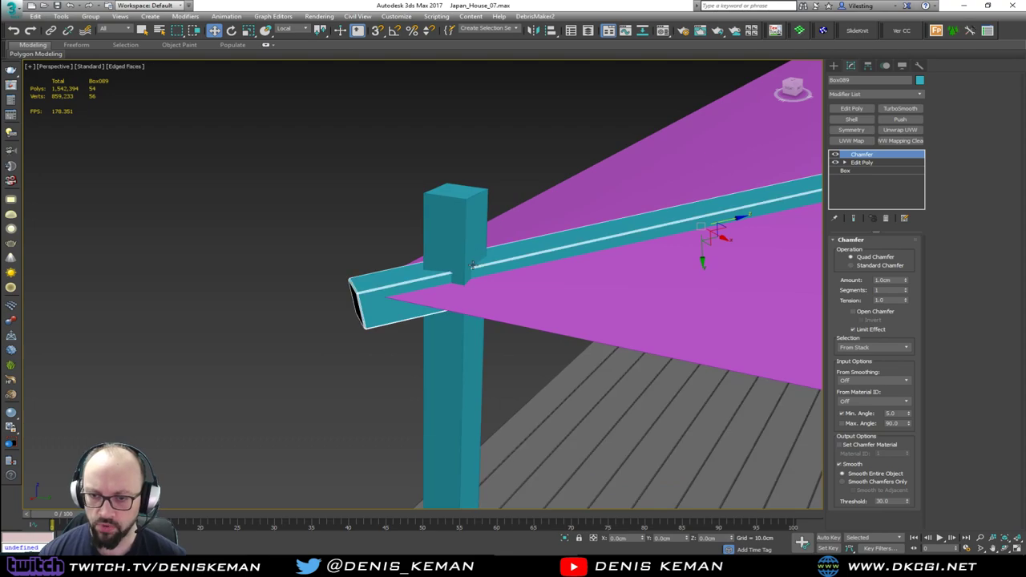
scroll(451, 273, up, 4)
alt+middle_drag(451, 273, 480, 263)
scroll(479, 263, down, 8)
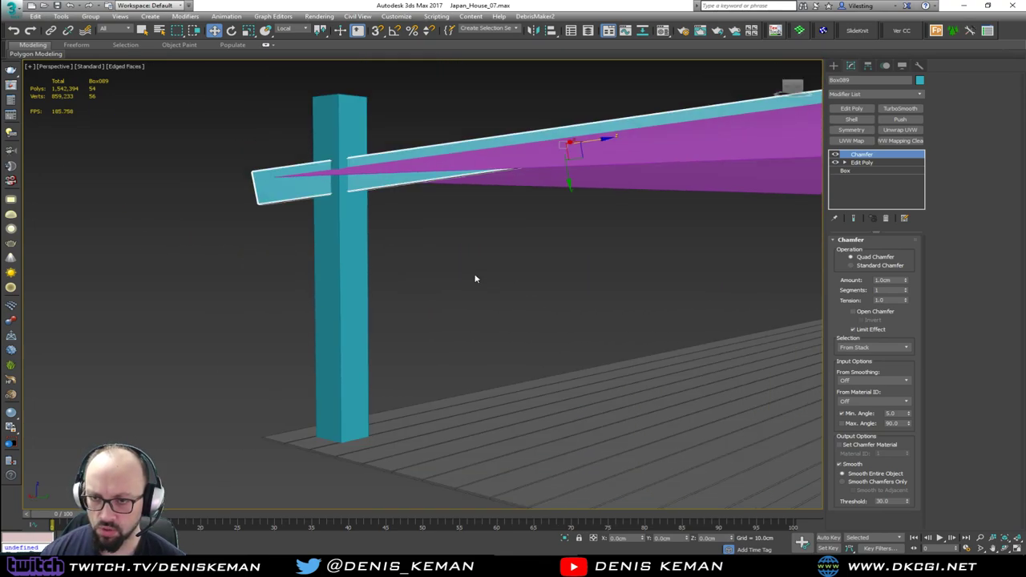
Step: Mirror the beam as a copy across X in View coordinates and move the copy to the opposite front corner of the roof
click(479, 278)
scroll(629, 259, down, 3)
mouse_move(630, 258)
middle_down()
mouse_move(377, 234)
mouse_move(502, 252)
middle_up()
key(F4)
click(492, 216)
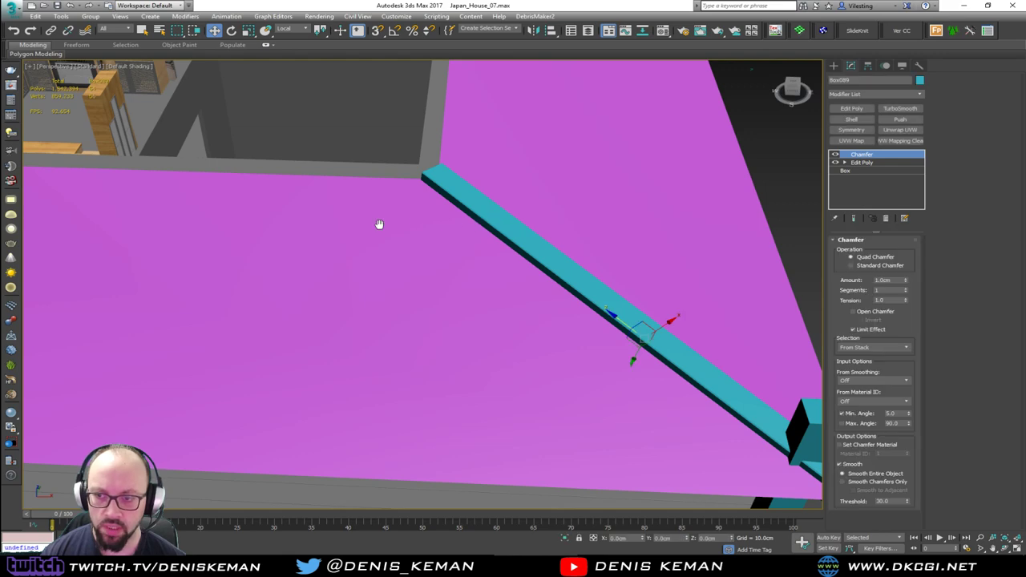
alt+middle_drag(379, 224, 605, 249)
right_click(593, 254)
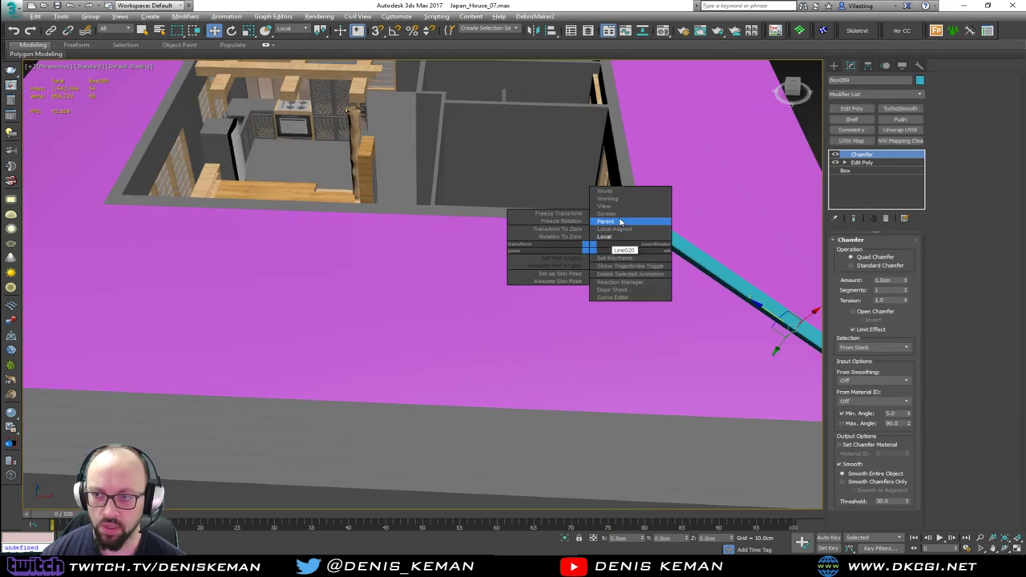
key(Escape)
scroll(592, 251, down, 5)
scroll(571, 205, up, 3)
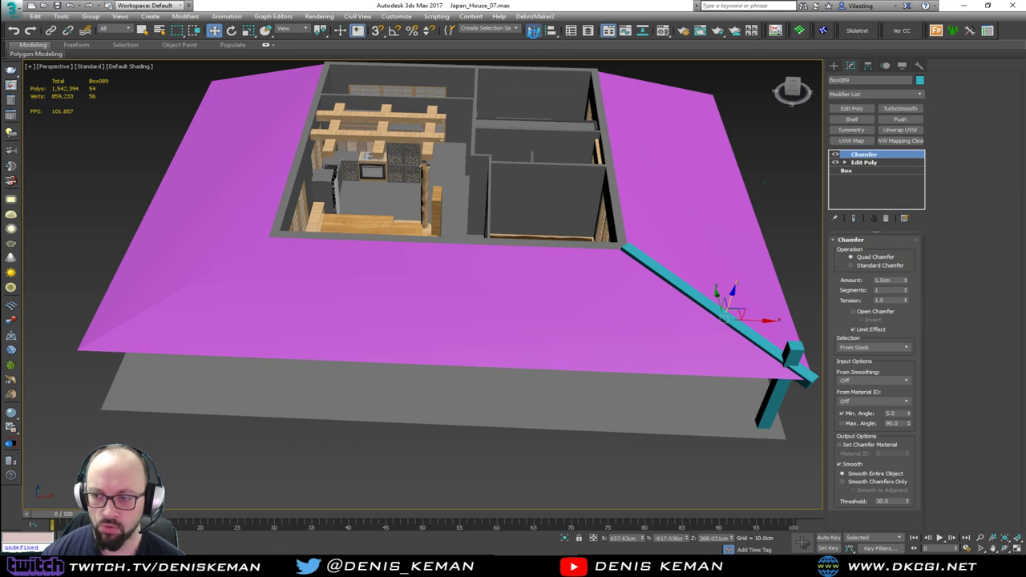
click(533, 30)
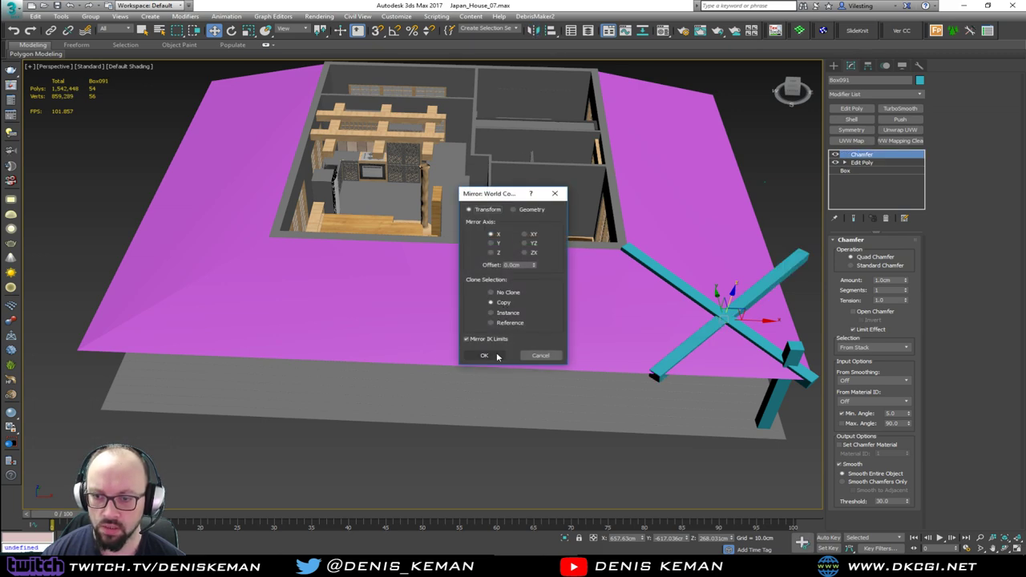
click(497, 356)
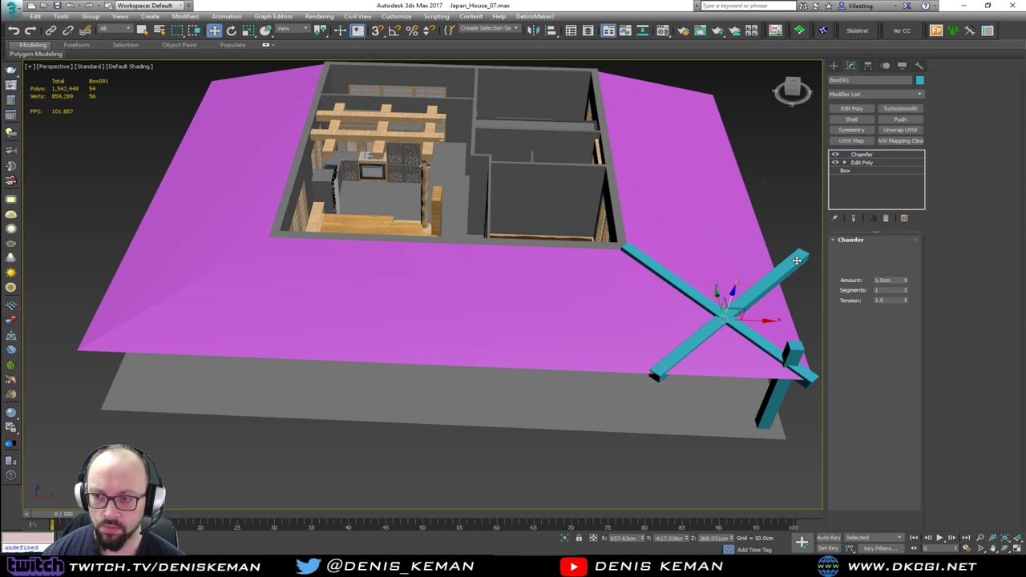
drag(796, 261, 204, 326)
alt+middle_drag(272, 290, 206, 240)
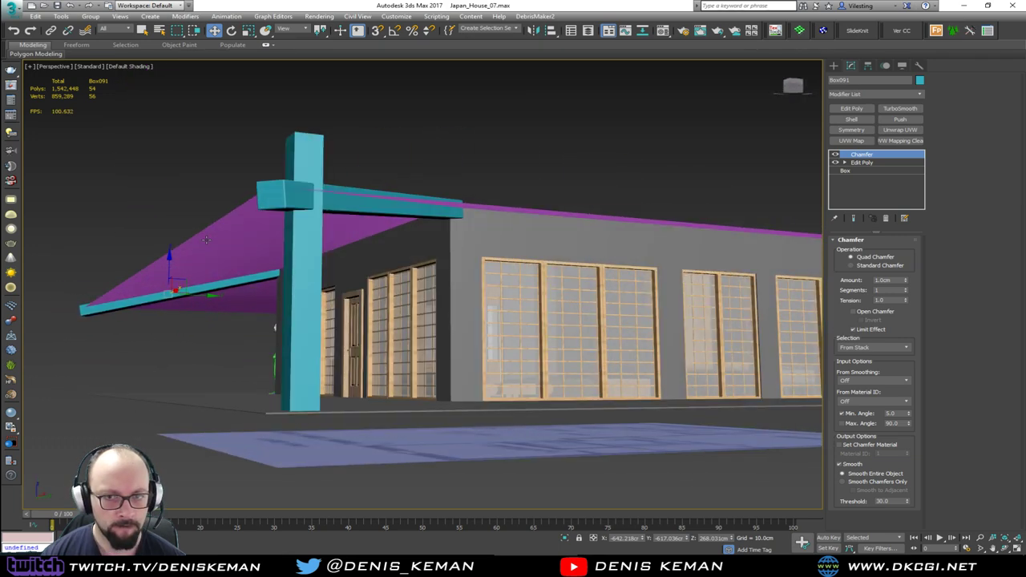
Step: Add a Chamfer modifier with a 1.0 cm amount to the corner post
click(303, 280)
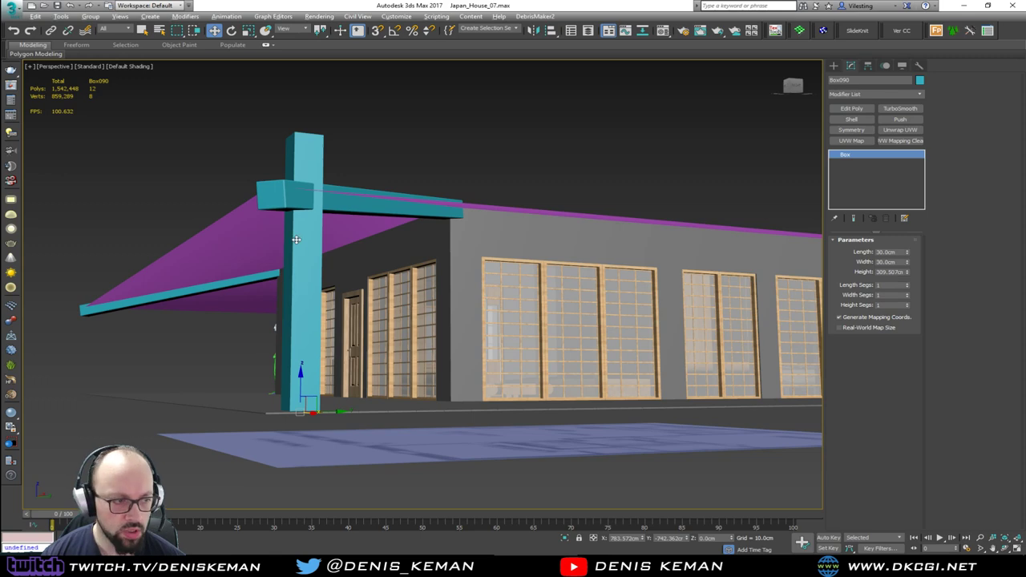
alt+middle_drag(296, 240, 375, 258)
middle_drag(267, 255, 550, 283)
scroll(637, 253, down, 5)
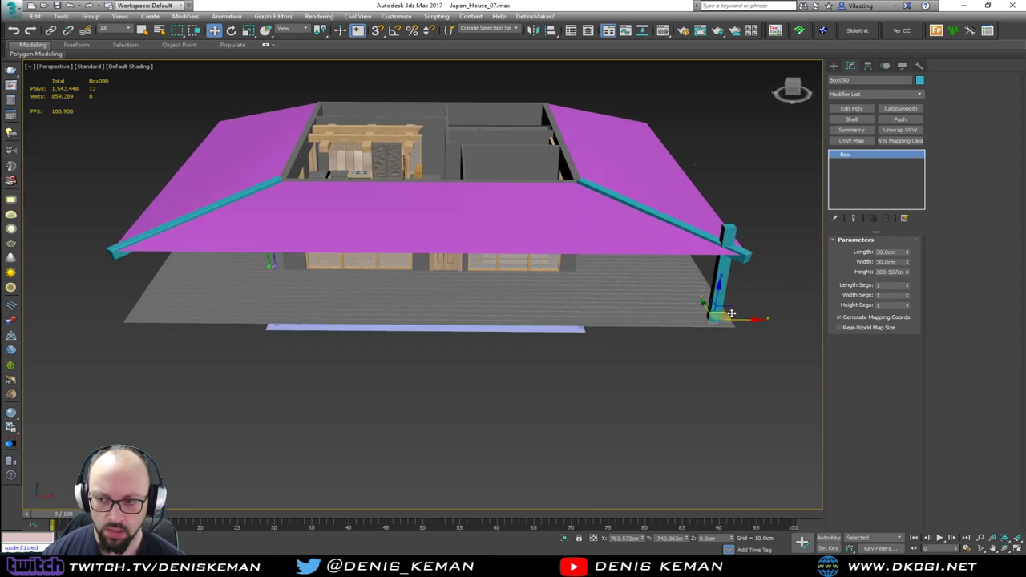
click(864, 94)
key(c)
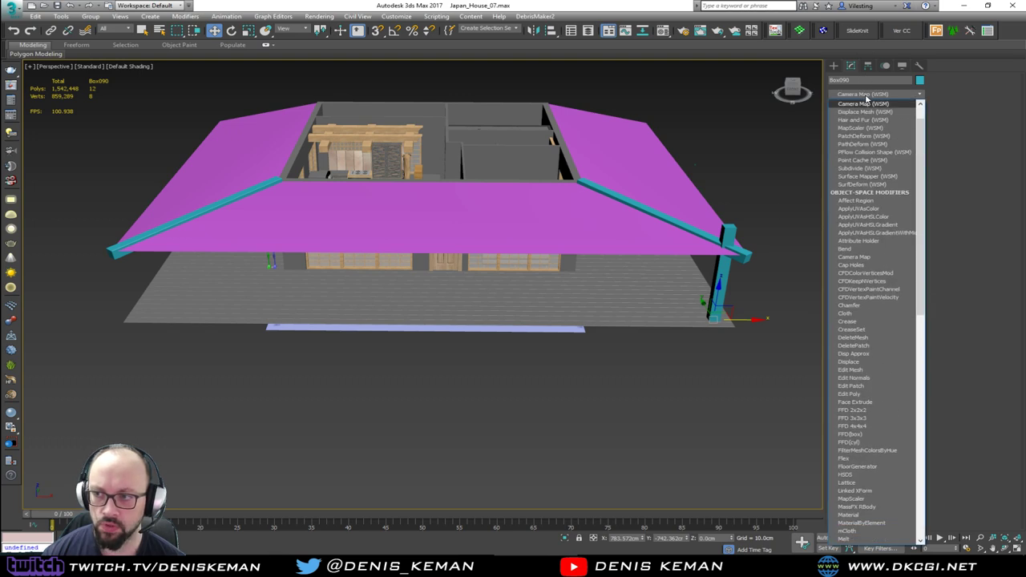
click(850, 152)
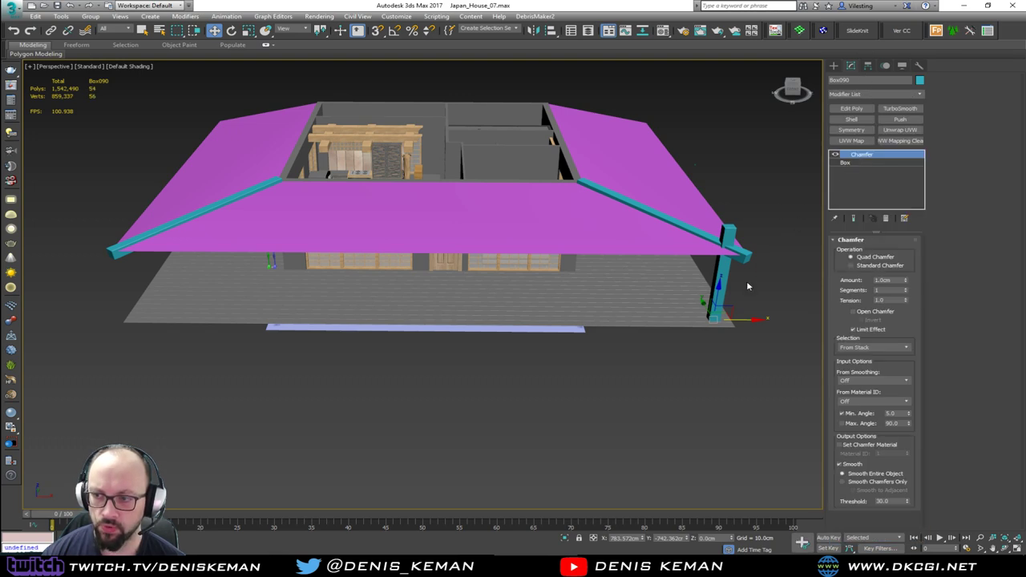
scroll(746, 280, up, 3)
scroll(736, 294, down, 2)
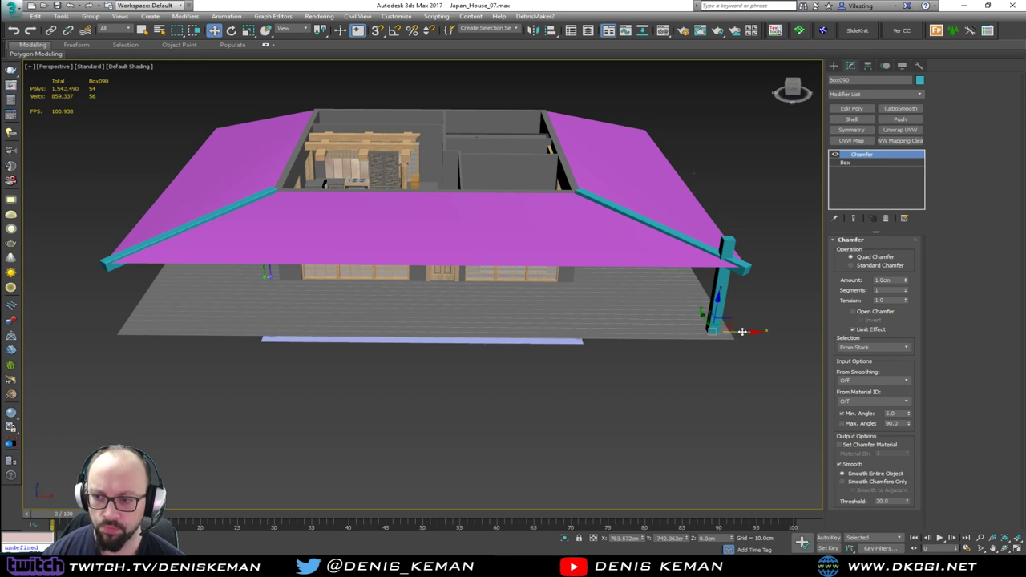
Step: Copy the corner post along X to the other front corner and nudge it about 9.4 cm to line up with the beam
shift+drag(742, 331, 170, 334)
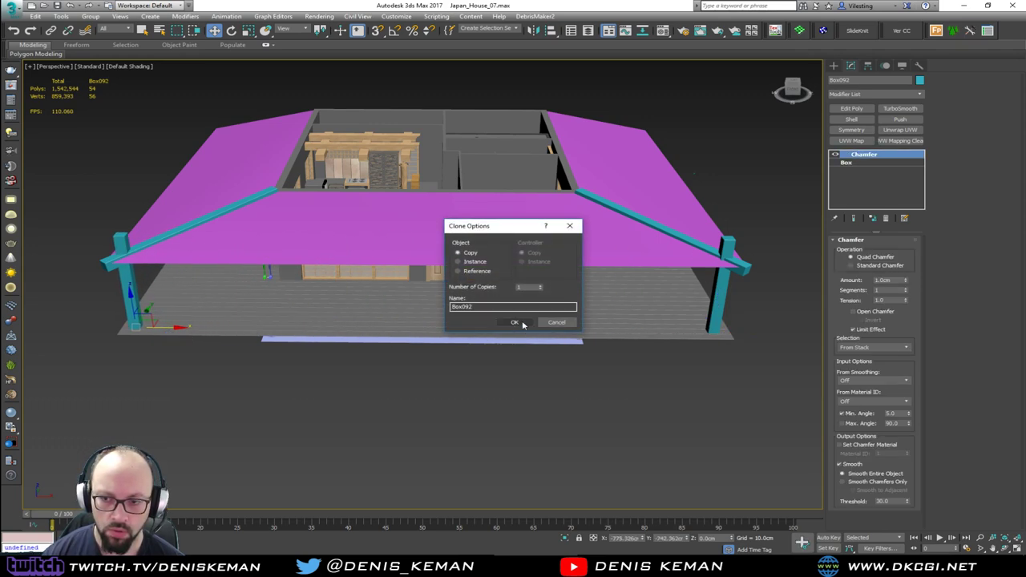
click(524, 325)
key(z)
mouse_move(522, 322)
alt+middle_down()
mouse_move(591, 301)
mouse_move(558, 300)
mouse_move(568, 311)
mouse_move(436, 366)
alt+middle_up()
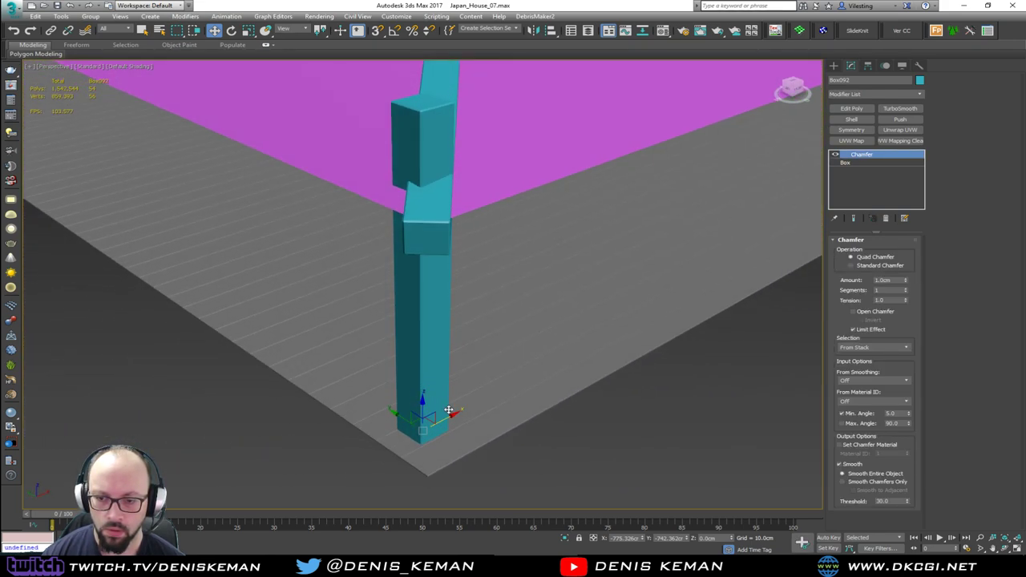
drag(451, 414, 464, 412)
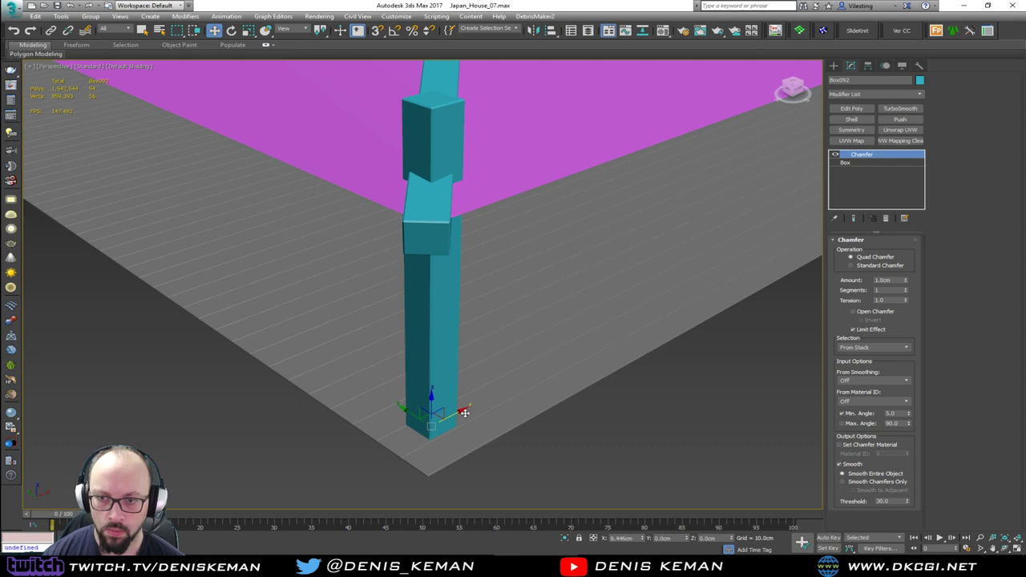
Step: Make three spaced copies of the post along X between the two front corner posts
scroll(534, 373, down, 5)
middle_drag(533, 373, 490, 405)
alt+middle_drag(490, 405, 347, 273)
scroll(426, 323, up, 1)
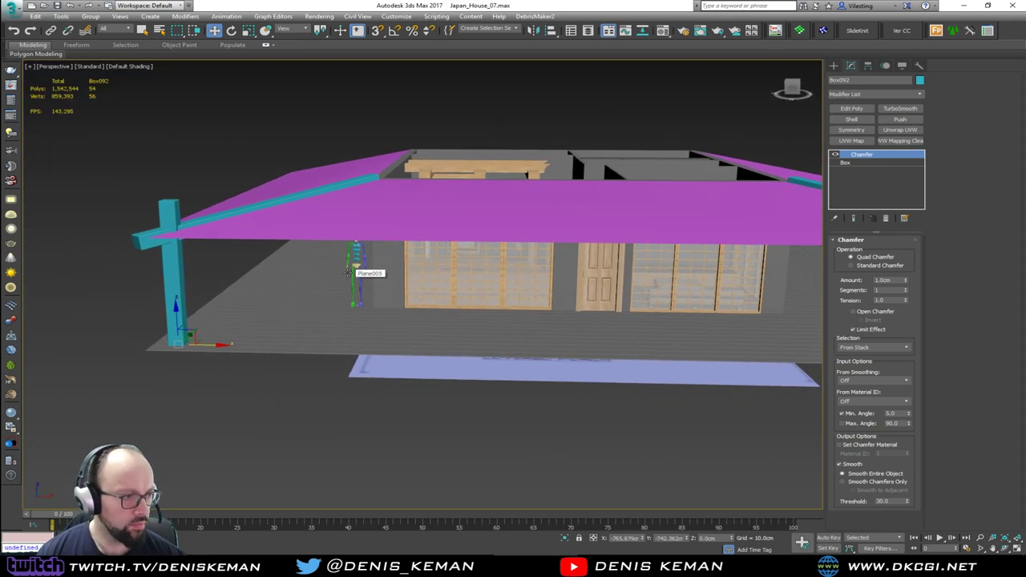
middle_drag(533, 342, 435, 316)
alt+middle_drag(505, 342, 511, 357)
middle_drag(508, 357, 457, 354)
scroll(458, 357, down, 3)
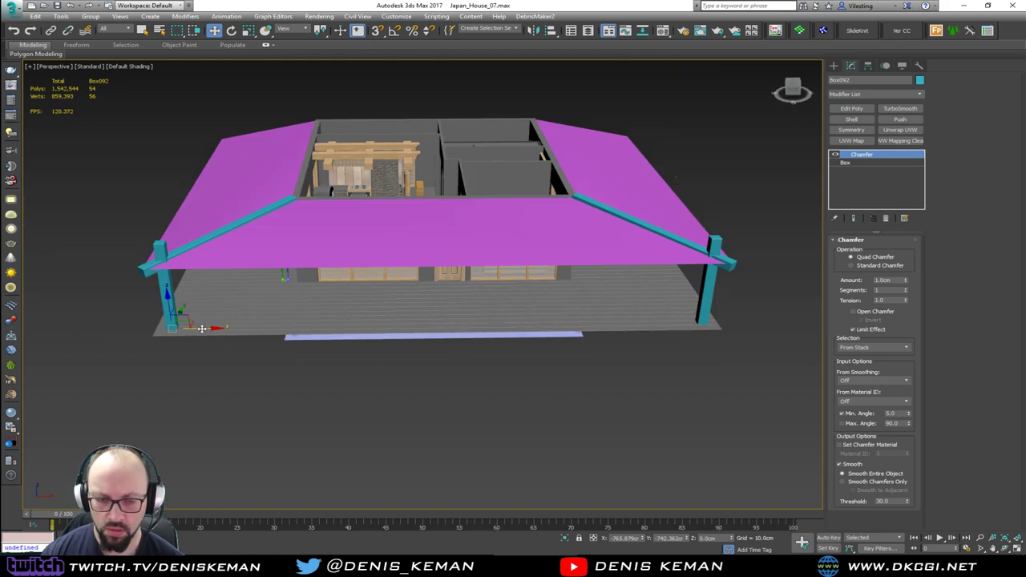
mouse_move(215, 329)
alt+middle_down()
mouse_move(171, 287)
mouse_move(133, 297)
mouse_move(225, 313)
alt+middle_up()
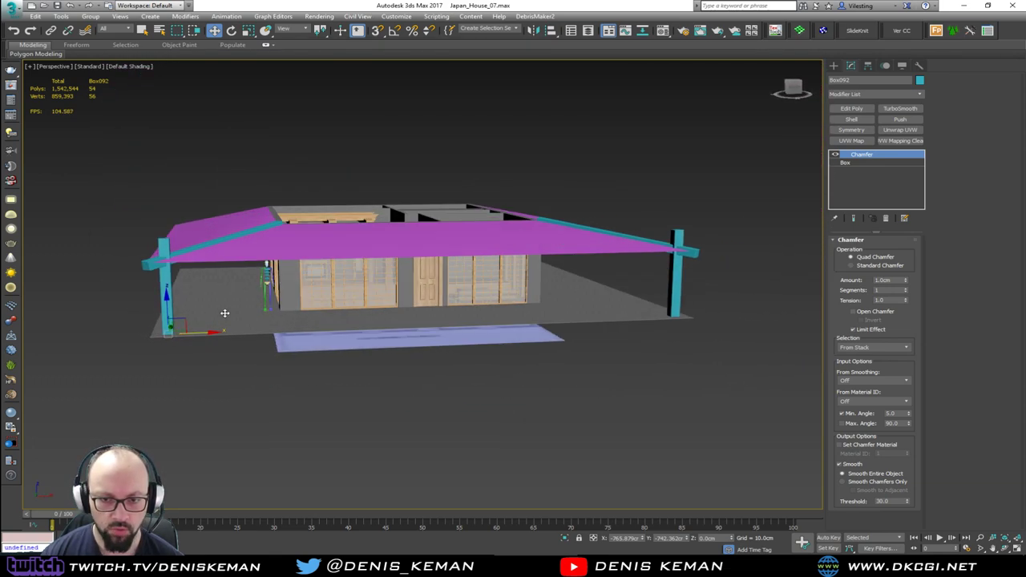
shift+drag(201, 334, 352, 330)
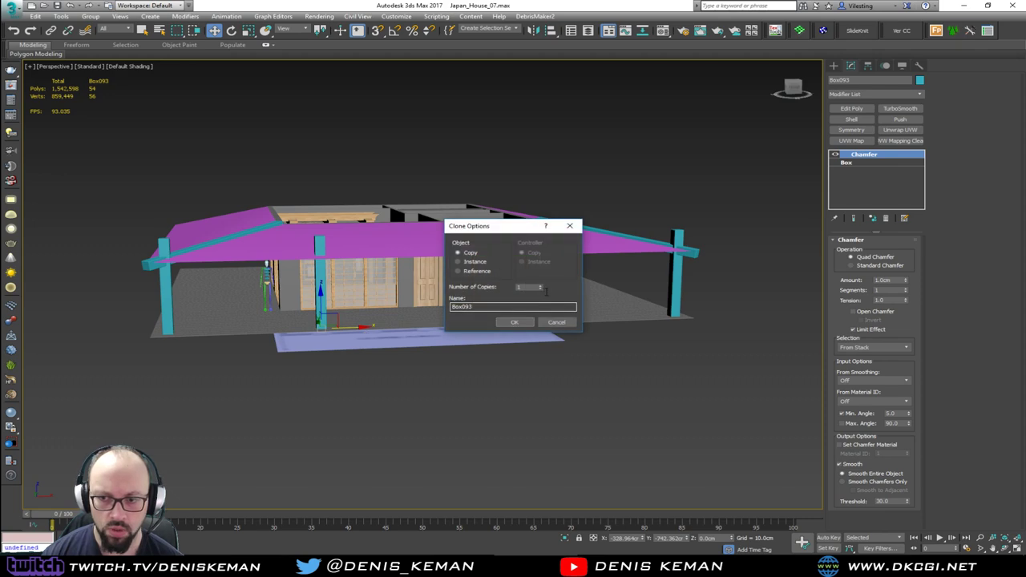
click(515, 321)
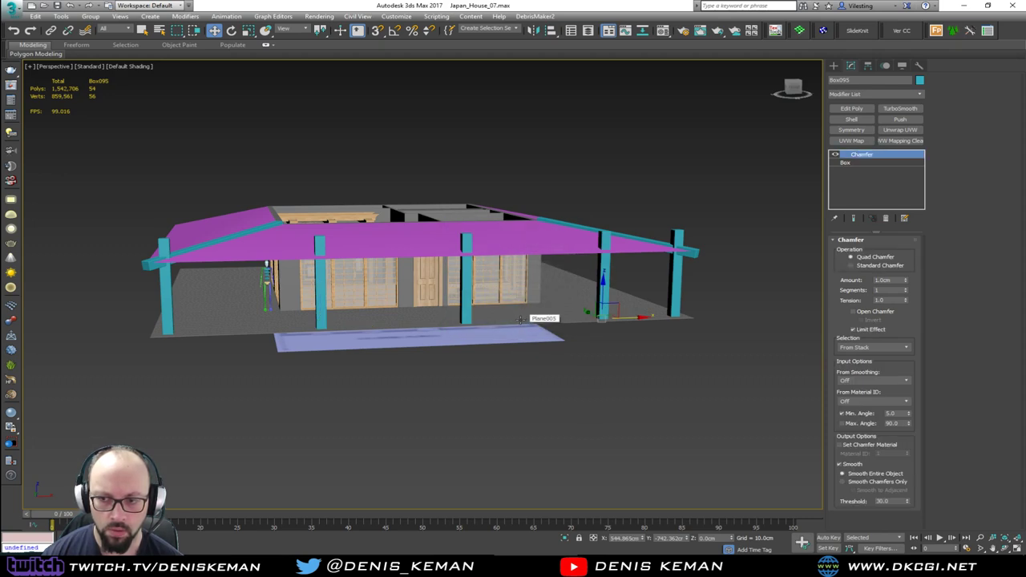
Step: Select the three intermediate front posts and shift them along X to even out their spacing between the corner posts
alt+middle_drag(521, 319, 502, 333)
ctrl+click(464, 300)
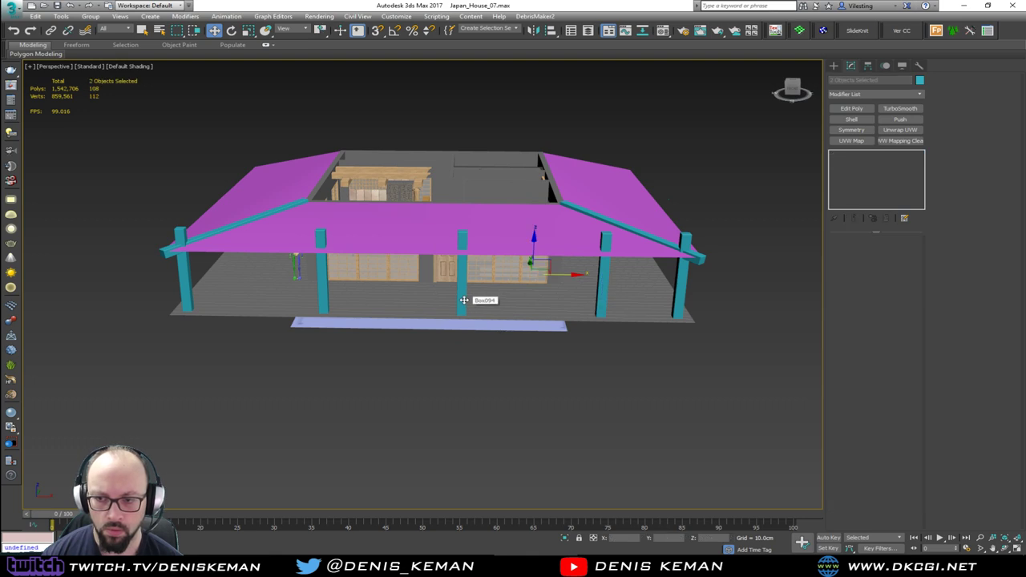
key(F4)
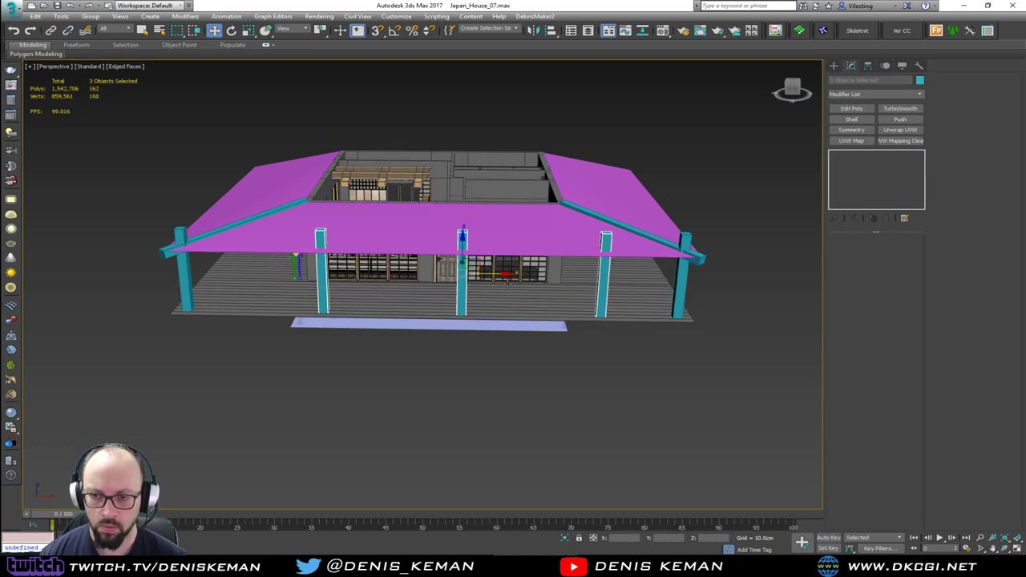
drag(490, 274, 467, 274)
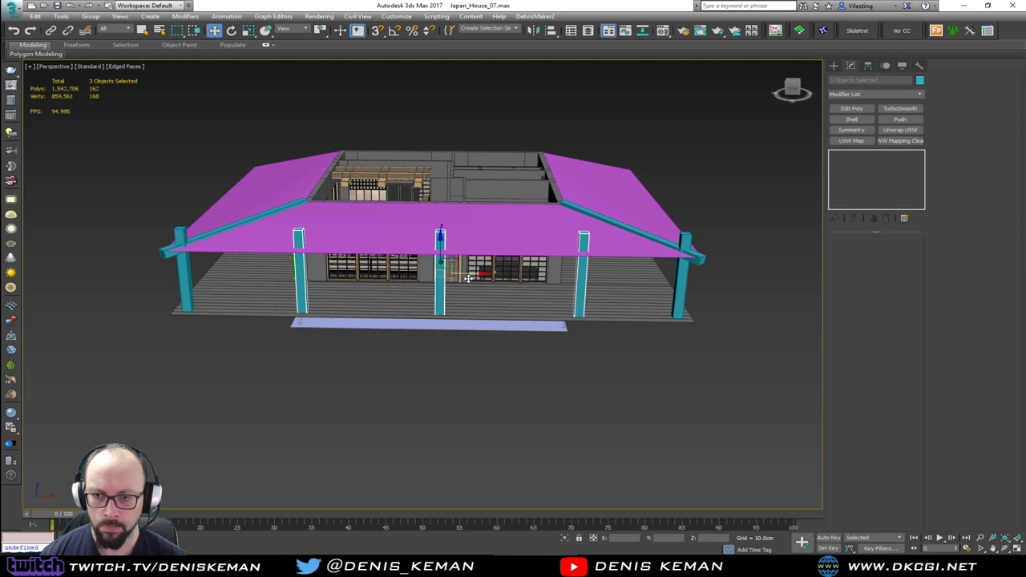
key(F4)
click(561, 397)
Step: Assign one grey object color to the porch roof, corner beams and all the posts
alt+middle_drag(506, 363, 597, 341)
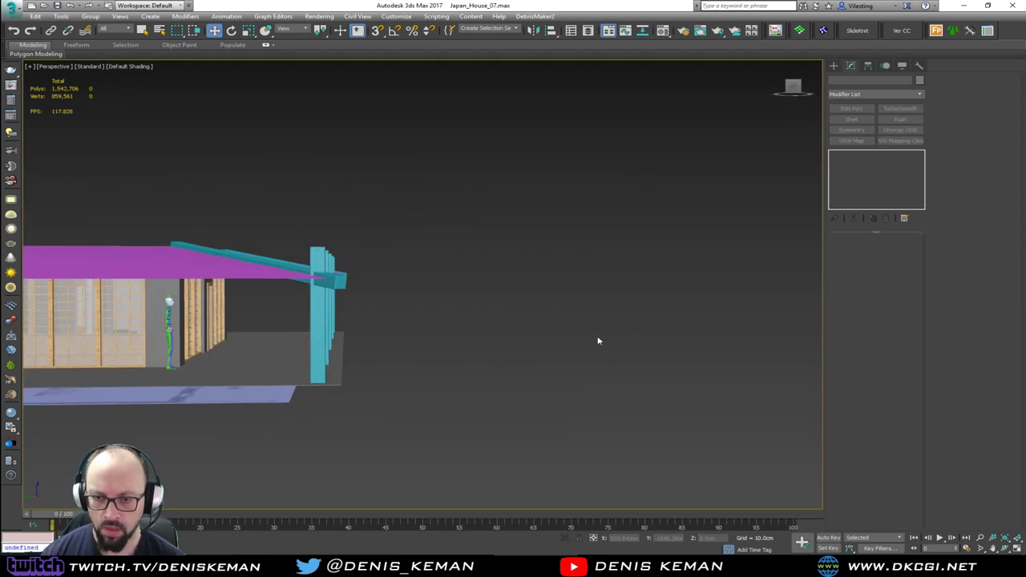
click(920, 81)
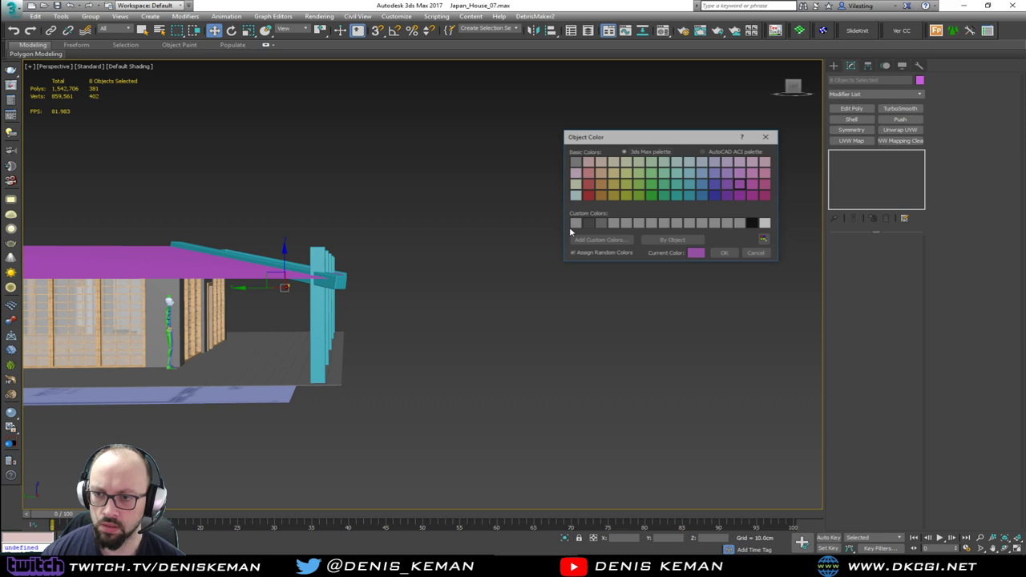
click(724, 253)
click(431, 322)
Step: Examine the chamfered front posts up close and the row of posts from beneath the porch roof
alt+middle_drag(430, 322, 375, 310)
scroll(395, 299, up, 5)
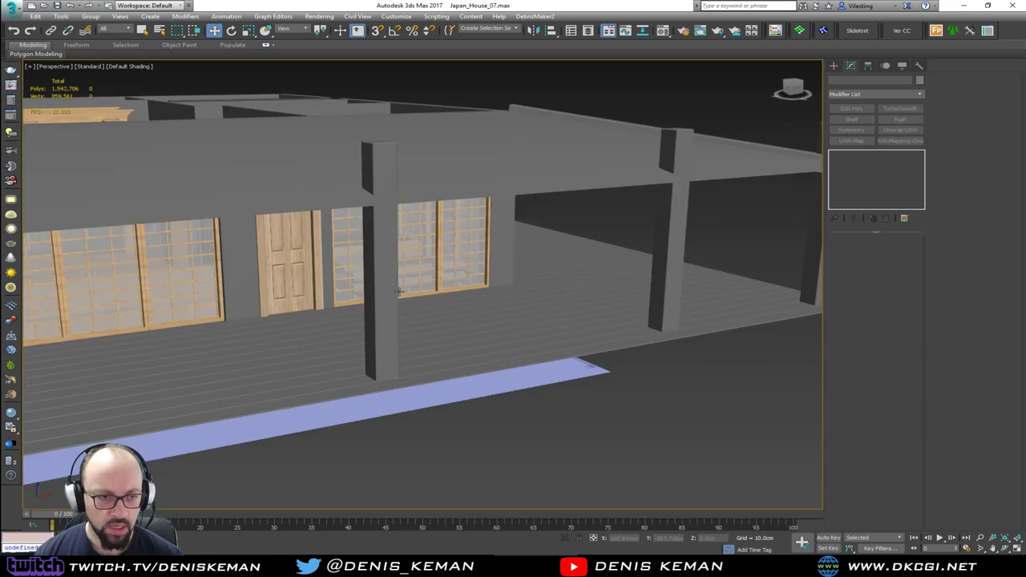
scroll(399, 292, up, 8)
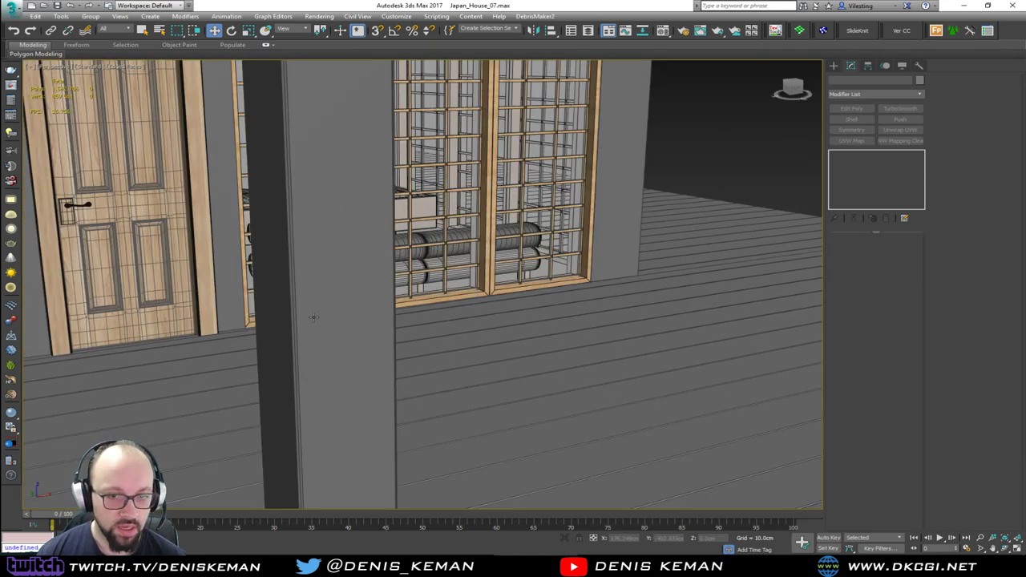
scroll(314, 317, down, 4)
alt+middle_drag(313, 317, 209, 279)
scroll(171, 269, down, 4)
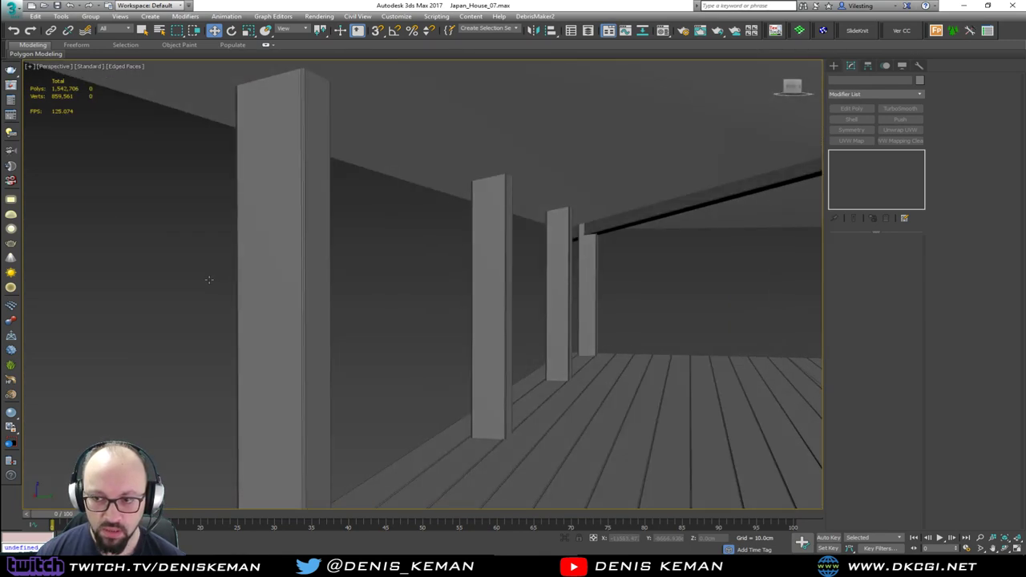
key(F4)
mouse_move(472, 293)
alt+middle_down()
mouse_move(409, 291)
mouse_move(433, 286)
alt+middle_up()
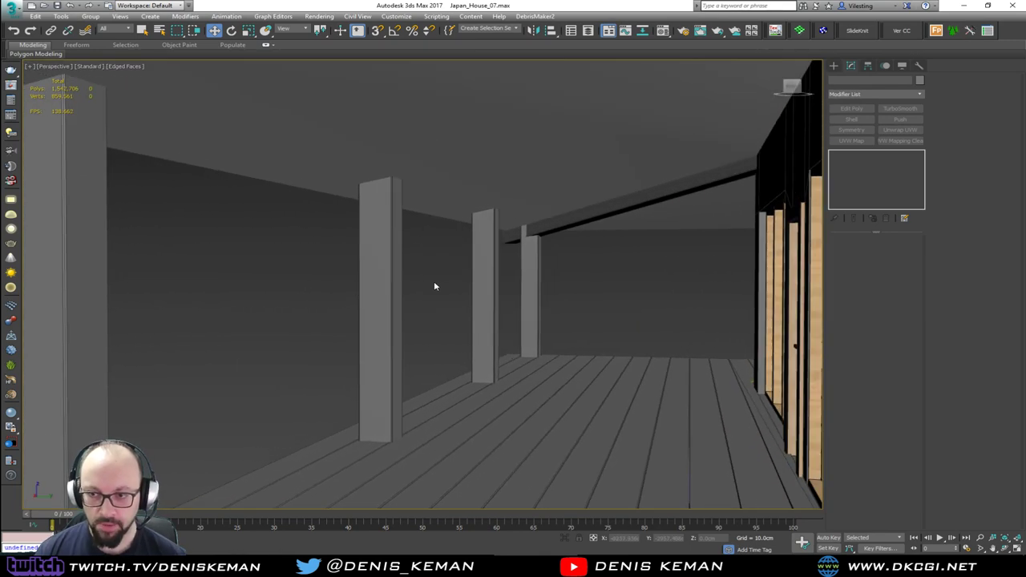
Step: Copy the front corner post beside the skeleton figure with a 90-degree rotation about its Y axis, using angle snap
click(535, 251)
key(F4)
mouse_move(518, 274)
alt+middle_down()
mouse_move(584, 302)
mouse_move(294, 299)
alt+middle_up()
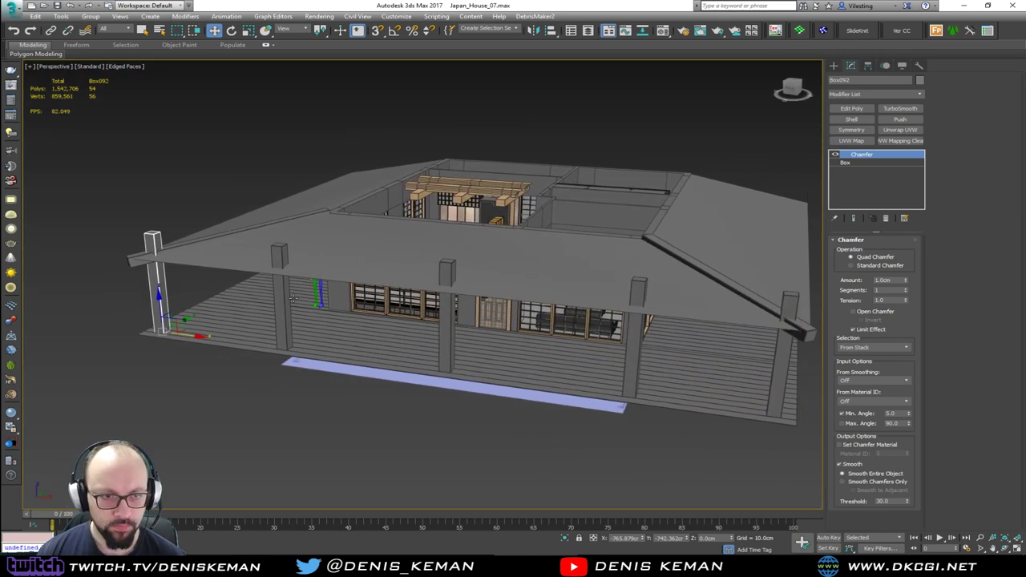
key(e)
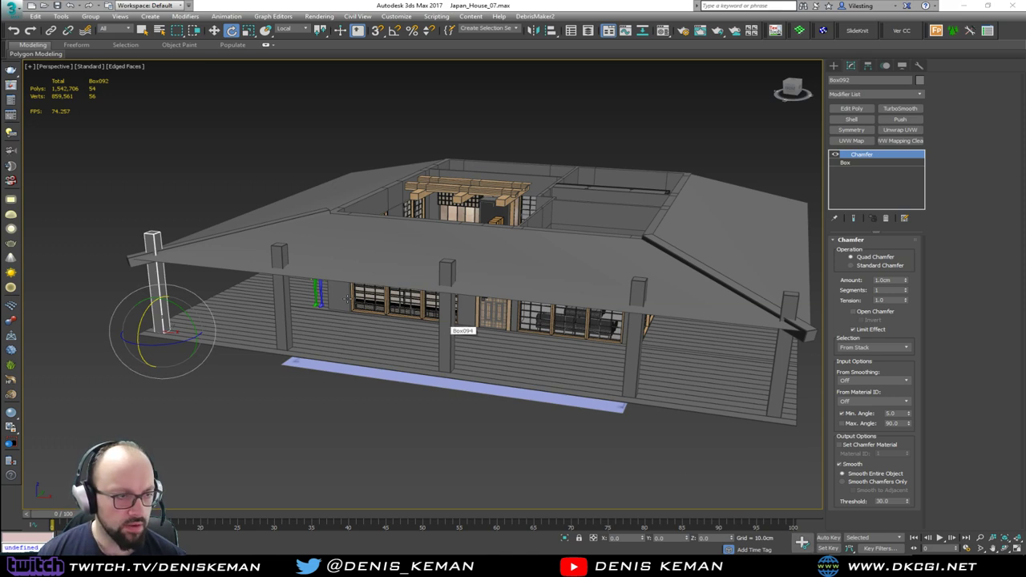
alt+middle_drag(348, 298, 384, 343)
drag(221, 367, 244, 392)
click(567, 326)
key(a)
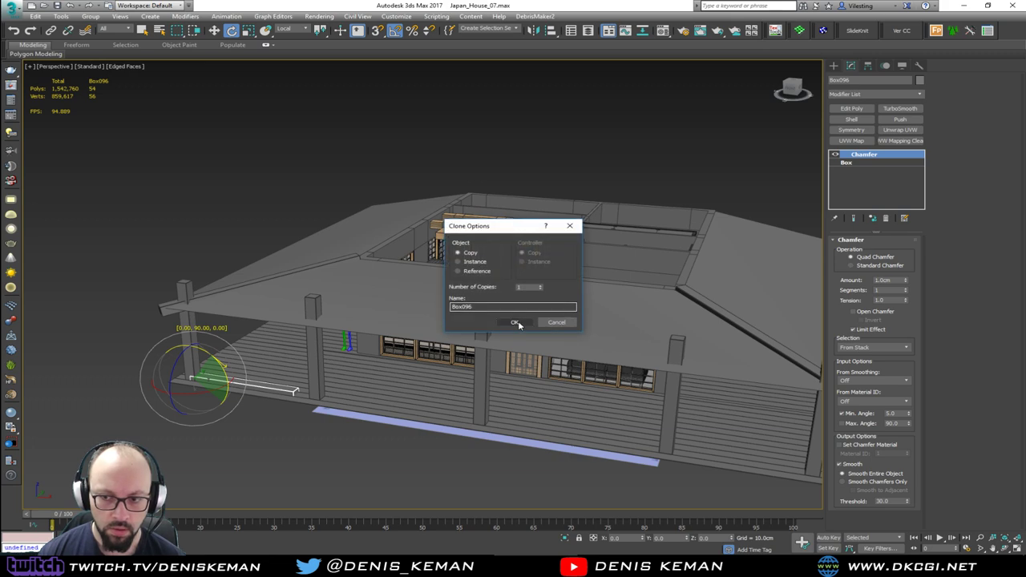
click(515, 322)
Step: Raise the horizontal copy along Z to about 231 cm so it sits at the roof's front edge
scroll(345, 341, up, 5)
scroll(267, 430, down, 2)
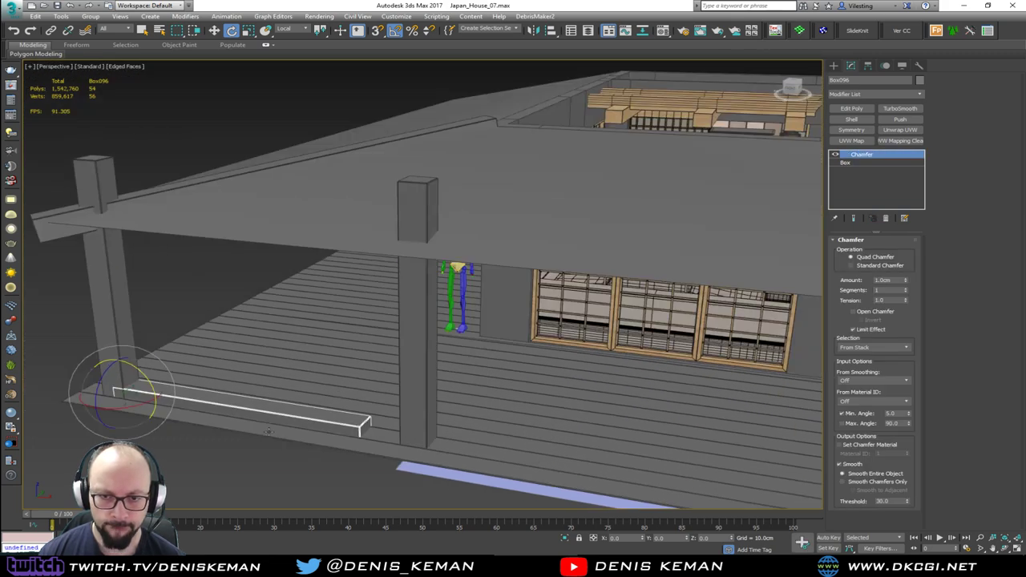
alt+middle_drag(267, 430, 272, 392)
key(w)
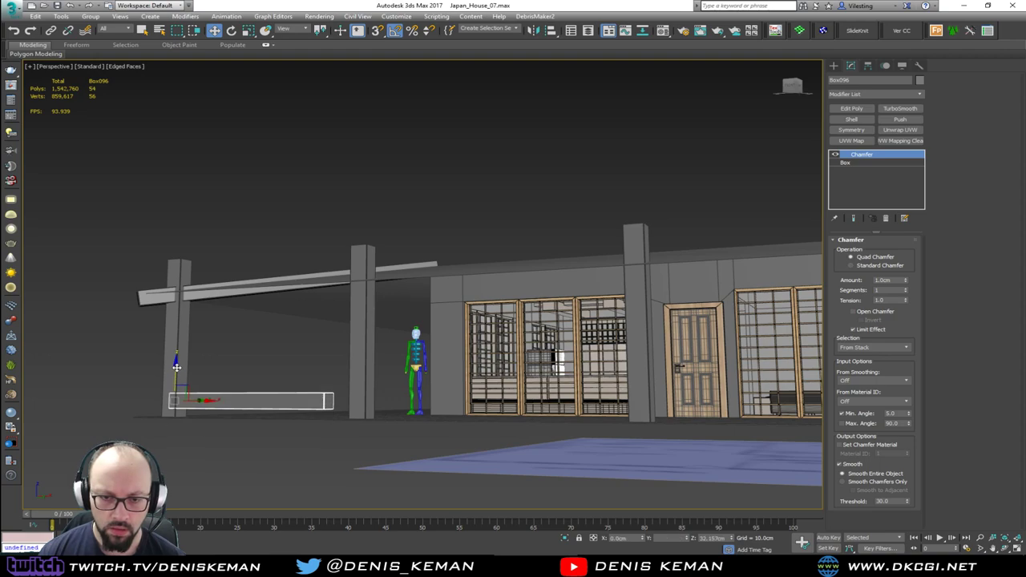
drag(176, 367, 176, 269)
middle_drag(261, 288, 151, 335)
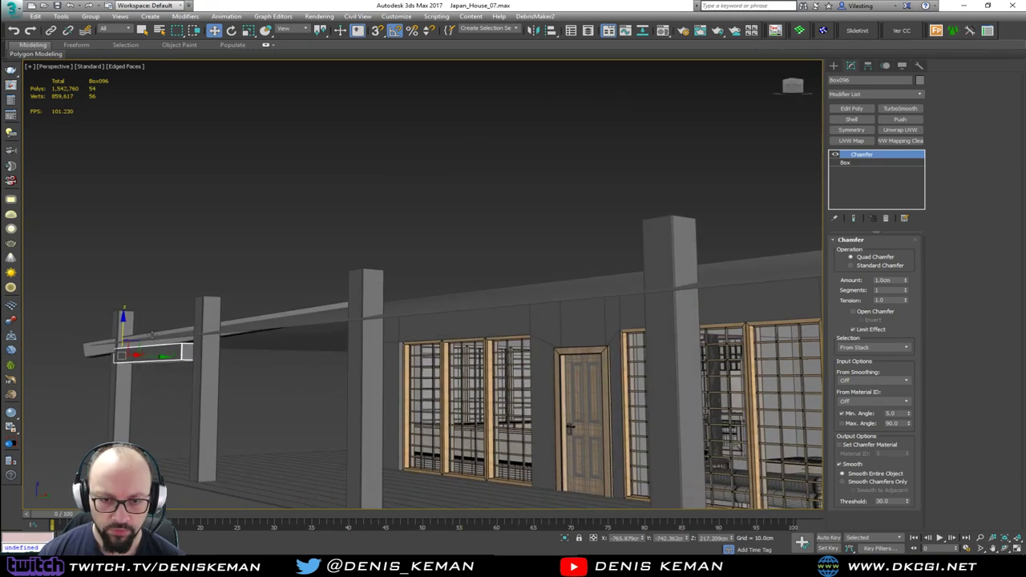
drag(122, 330, 126, 324)
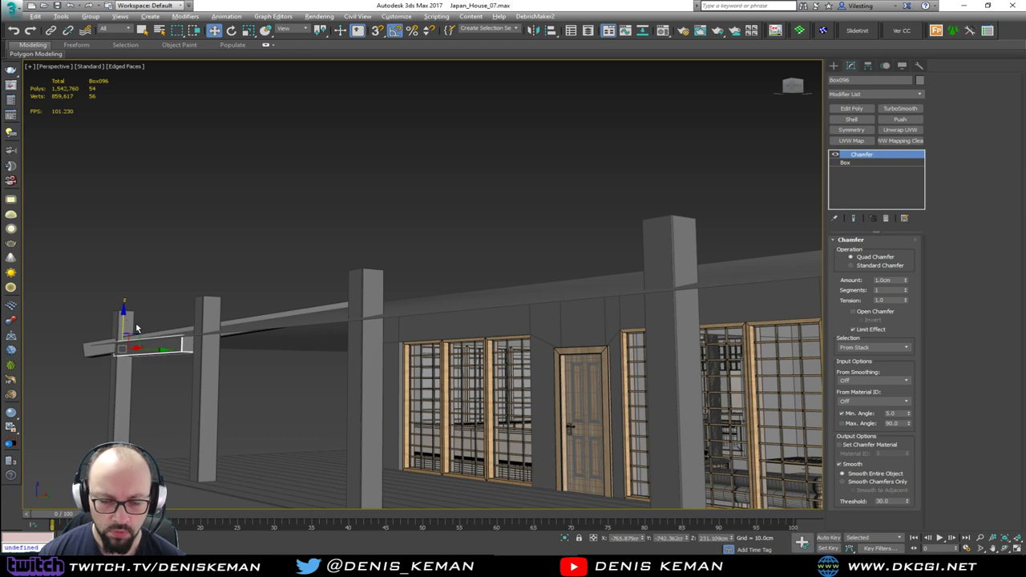
alt+middle_drag(136, 328, 285, 299)
Step: Add an Edit Poly beneath the beam's Chamfer and stretch its end vertices along X in View coordinates to the opposite corner post
click(849, 163)
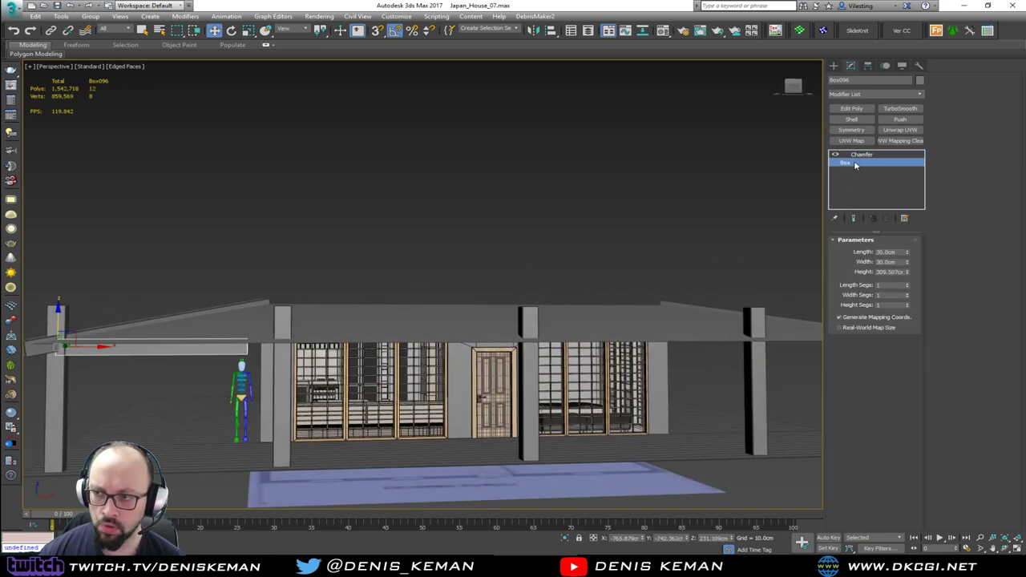
key(1)
drag(398, 271, 206, 406)
middle_drag(323, 359, 246, 368)
alt+right_click(243, 358)
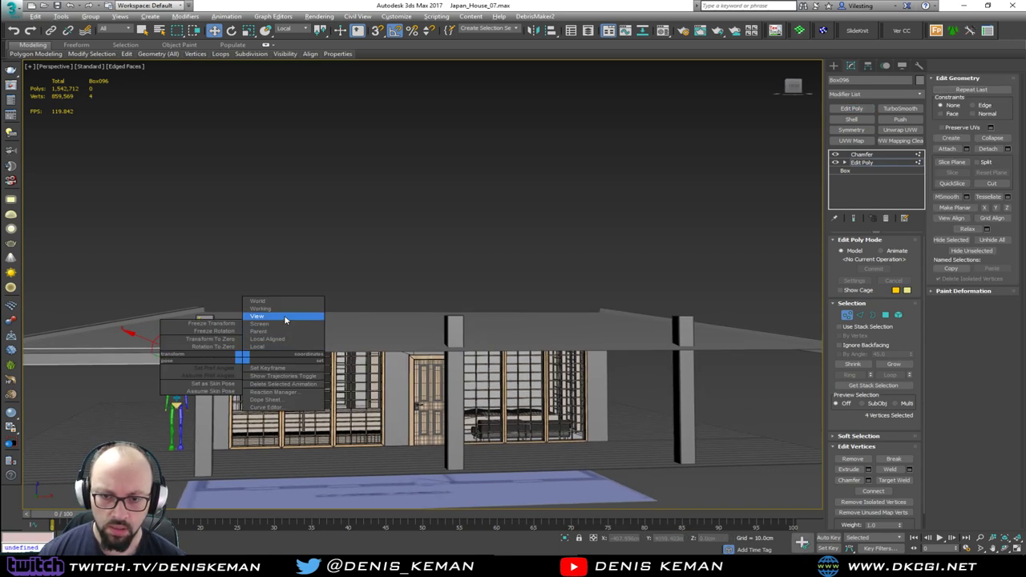
click(281, 324)
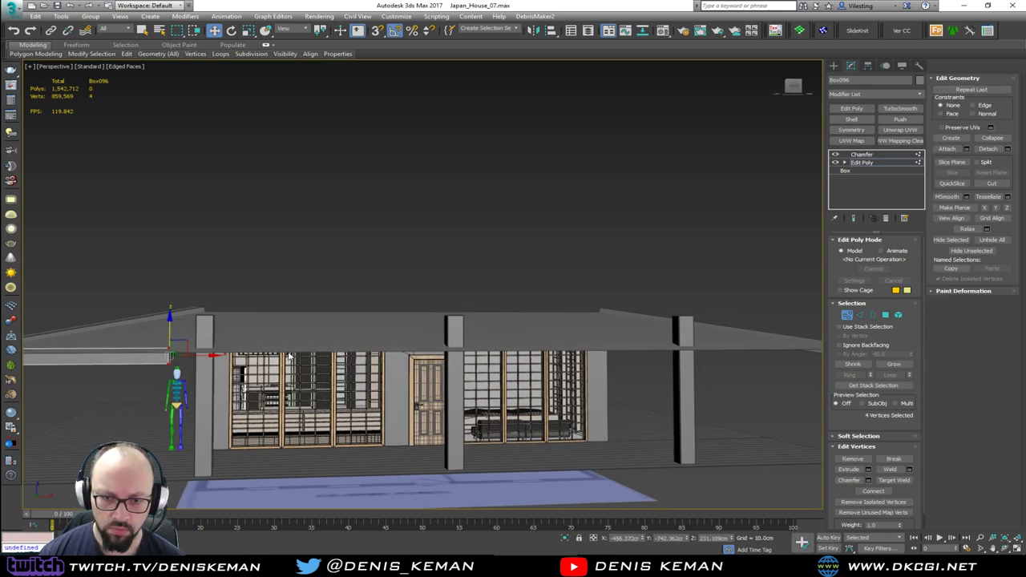
alt+middle_drag(288, 356, 194, 343)
drag(102, 314, 658, 372)
alt+middle_drag(745, 378, 375, 329)
drag(382, 330, 479, 339)
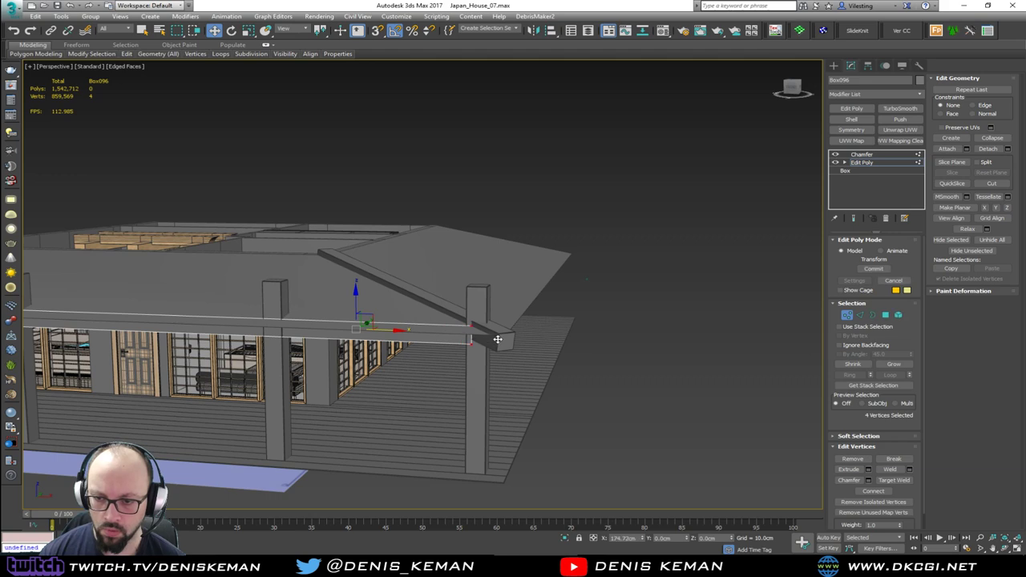
alt+middle_drag(451, 361, 422, 336)
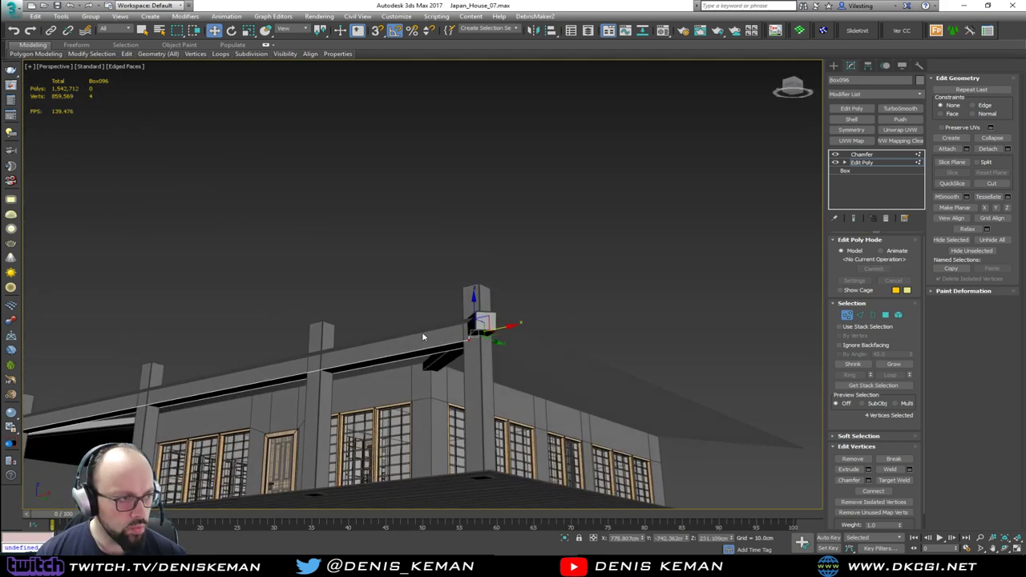
click(854, 316)
Step: Scale the front beam along Y to about 71% so it is narrower than the posts, and deselect it
scroll(394, 349, up, 3)
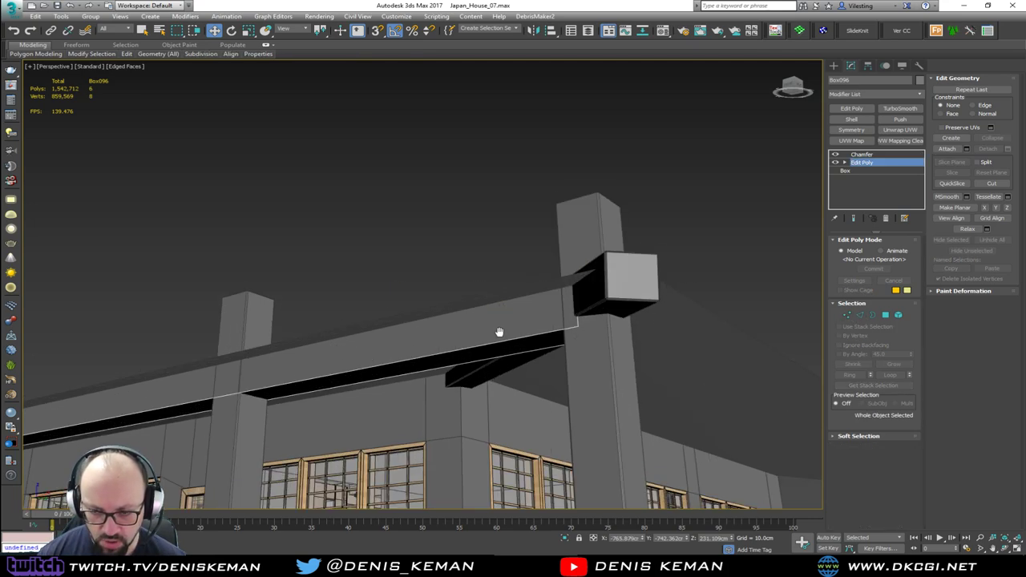
middle_drag(499, 331, 510, 271)
scroll(505, 271, up, 3)
alt+middle_drag(505, 271, 383, 403)
scroll(464, 275, up, 3)
key(r)
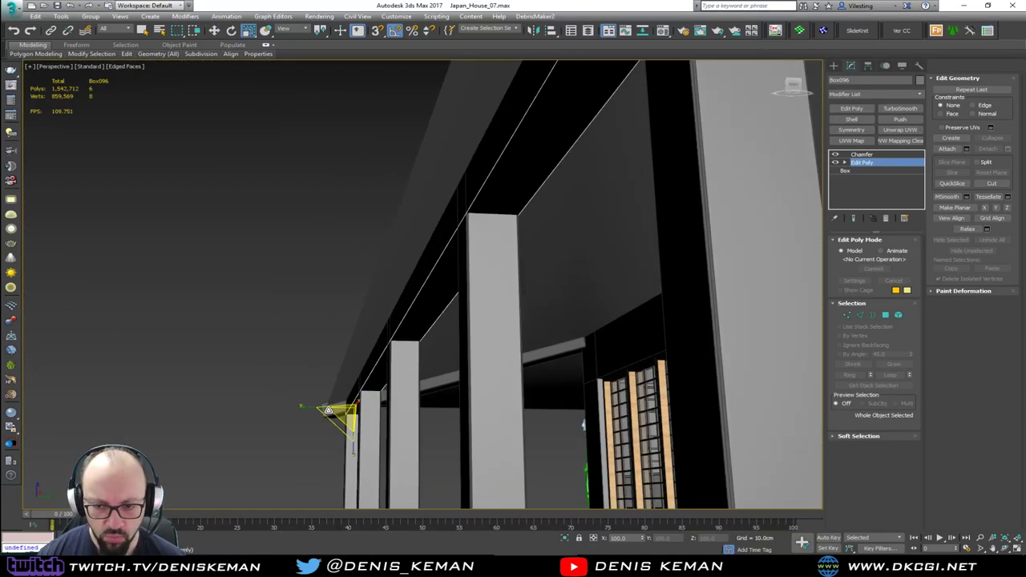
mouse_move(328, 411)
mouse_down()
mouse_move(312, 408)
mouse_move(330, 404)
mouse_up()
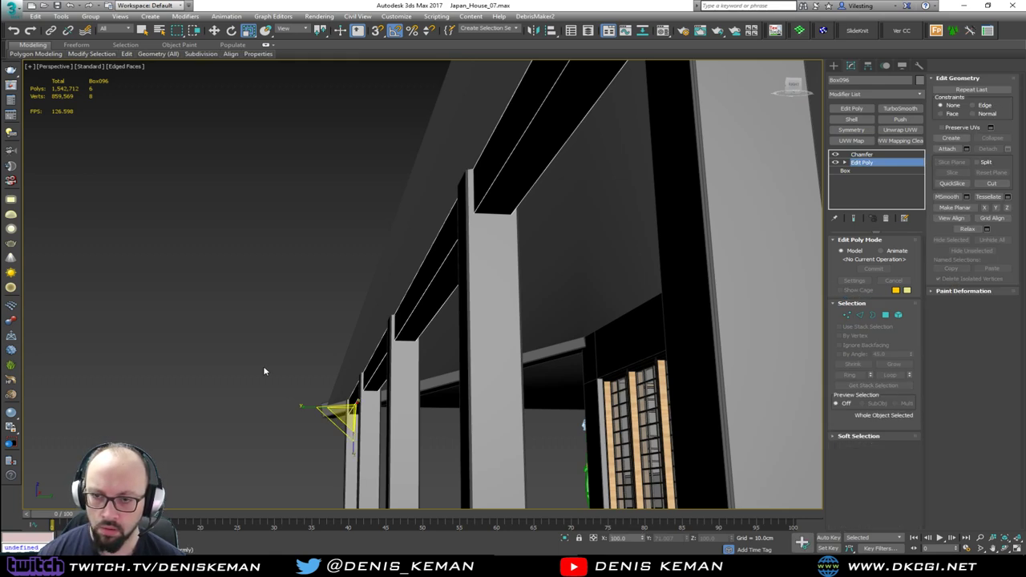
click(264, 369)
Step: Examine the front beam against the posts, roof and corner beams from above, below and the side
key(F4)
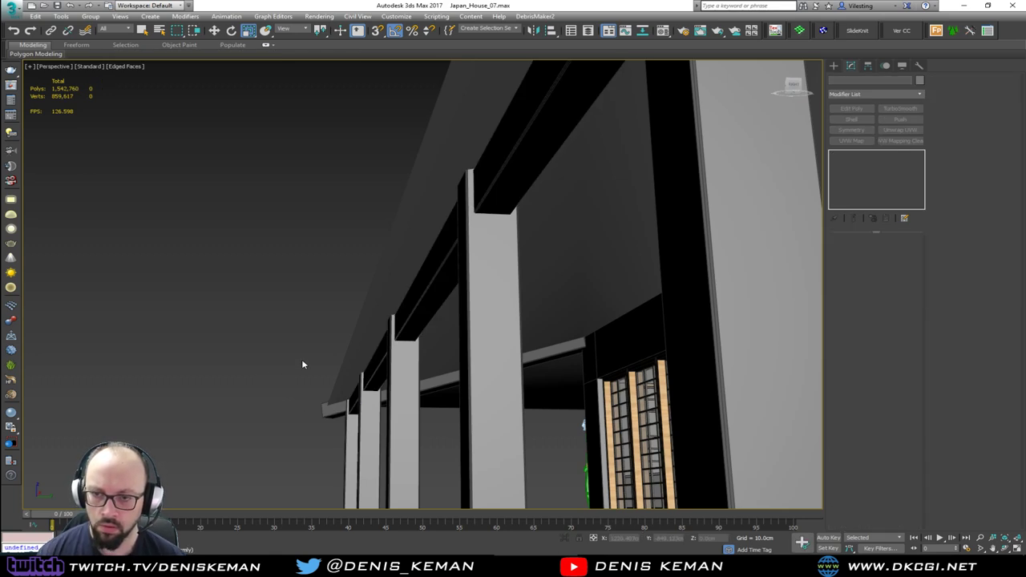
mouse_move(384, 349)
alt+middle_down()
mouse_move(407, 327)
mouse_move(499, 338)
alt+middle_up()
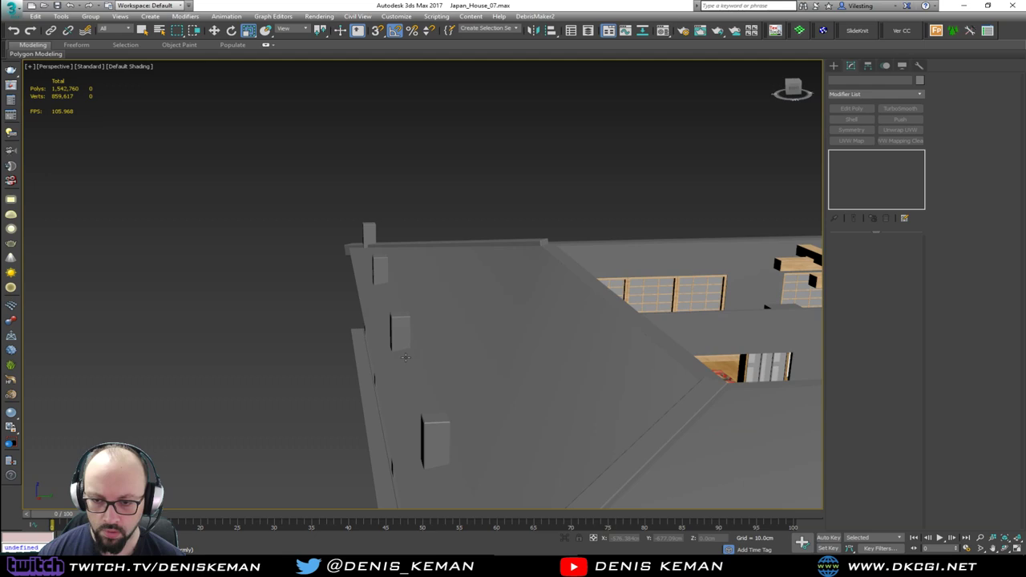
alt+middle_drag(405, 357, 311, 314)
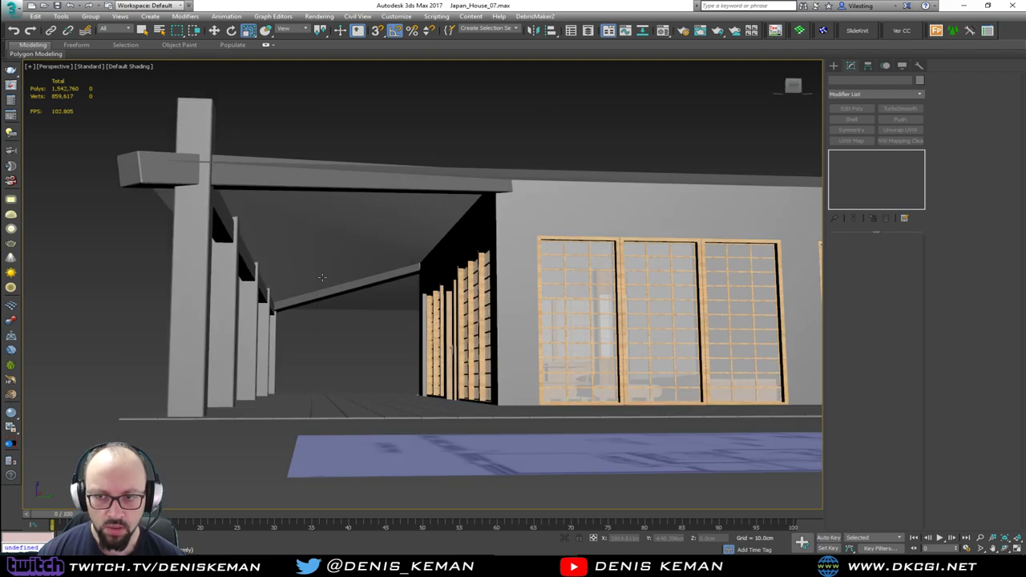
alt+middle_drag(321, 277, 342, 297)
middle_drag(363, 337, 400, 272)
scroll(423, 320, down, 2)
mouse_move(426, 322)
middle_down()
mouse_move(367, 314)
mouse_move(351, 301)
middle_up()
key(F4)
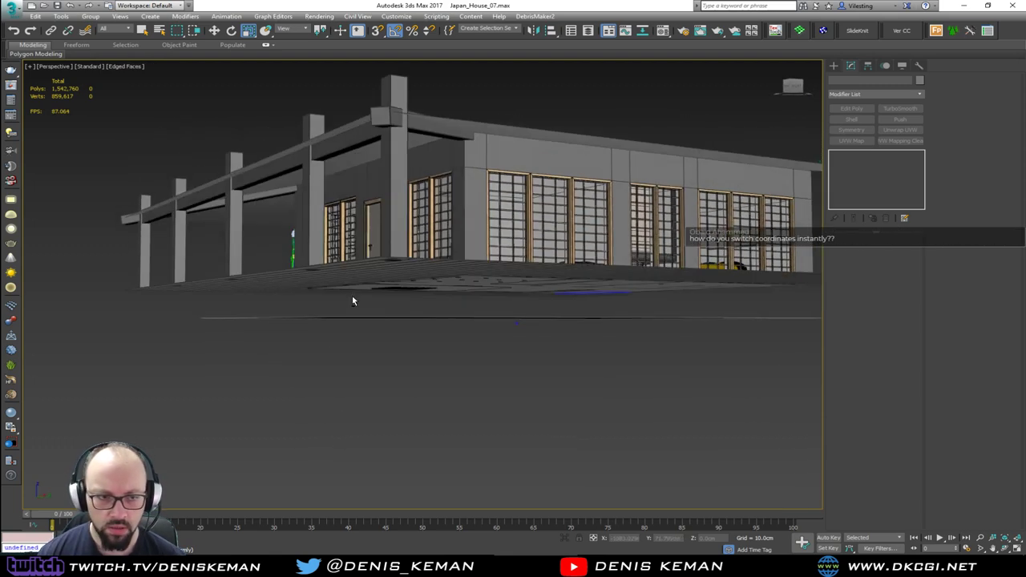
middle_drag(261, 260, 276, 277)
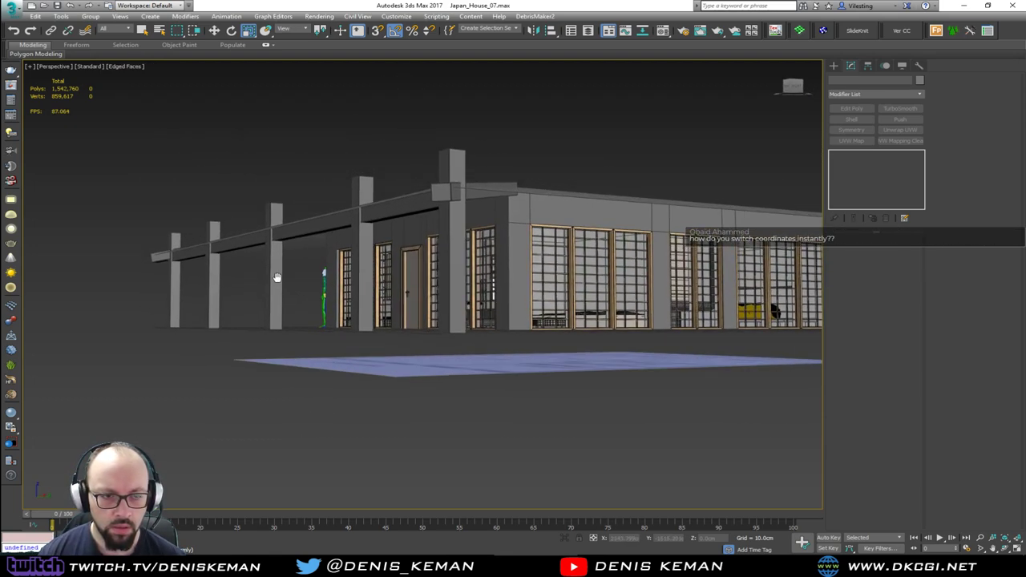
scroll(277, 278, up, 6)
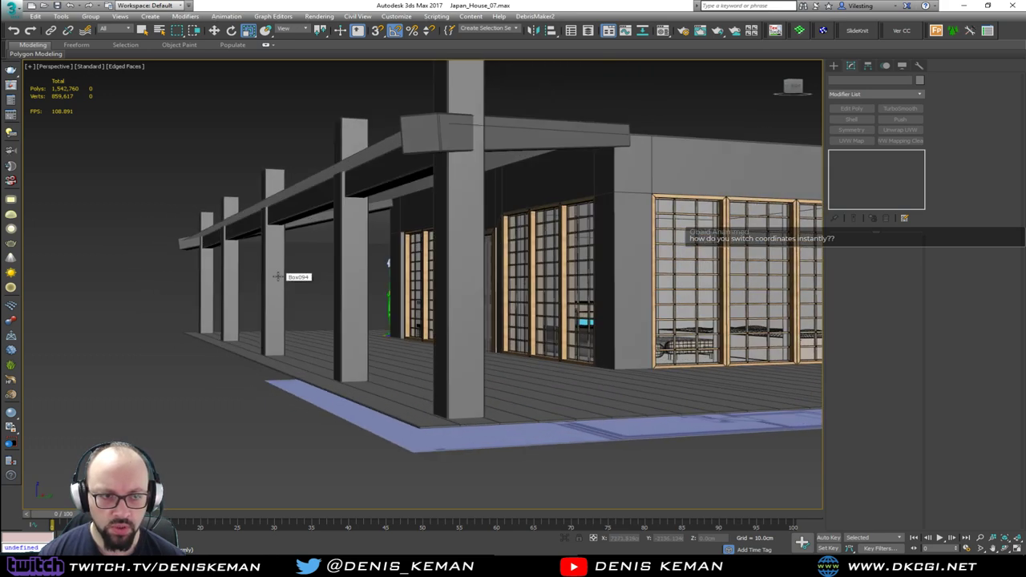
Step: Select the front beam together with the three intermediate posts beneath it
click(313, 207)
key(F4)
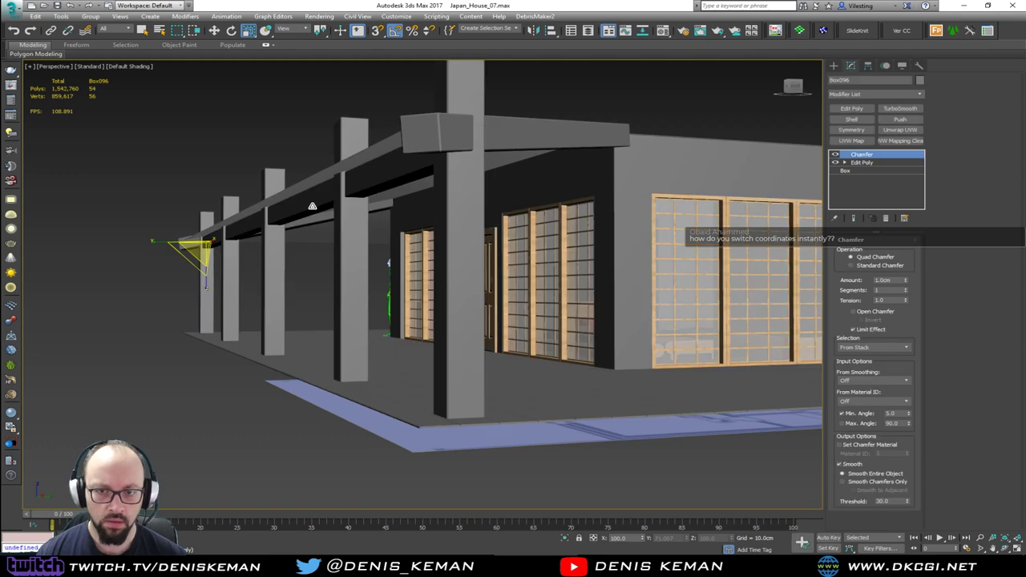
key(F4)
ctrl+click(231, 293)
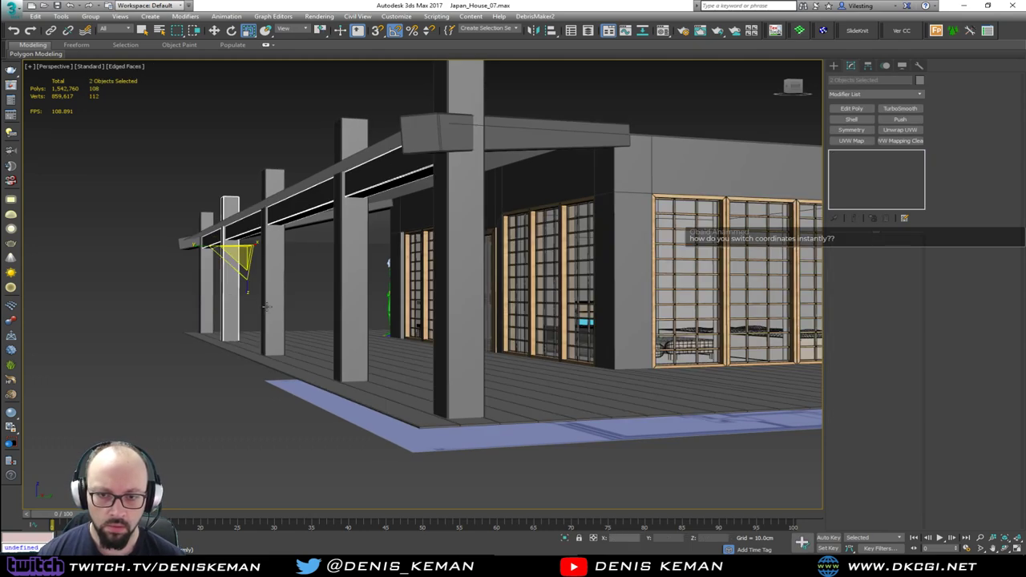
ctrl+click(279, 311)
ctrl+click(349, 326)
key(w)
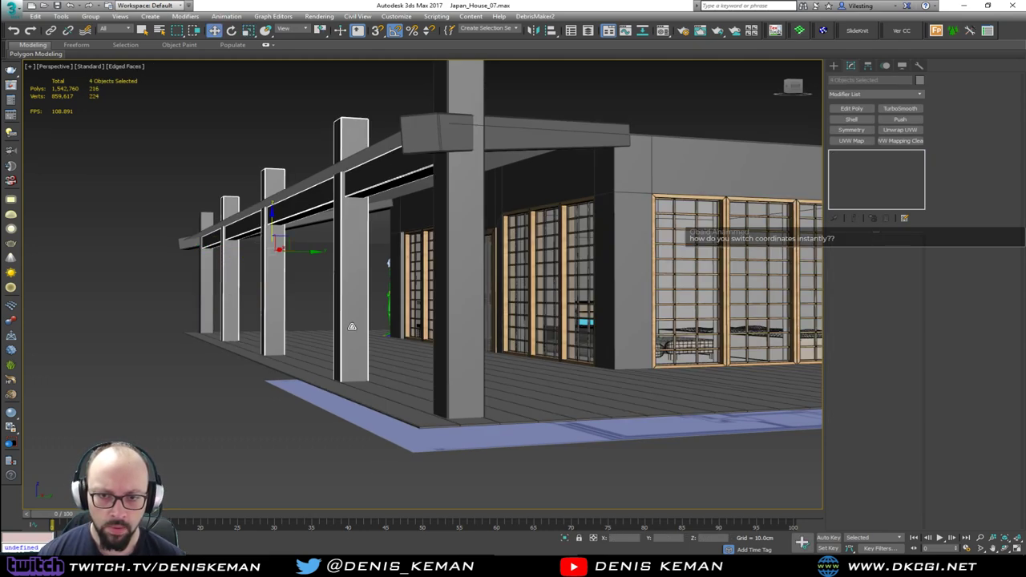
alt+middle_drag(350, 326, 265, 252)
key(e)
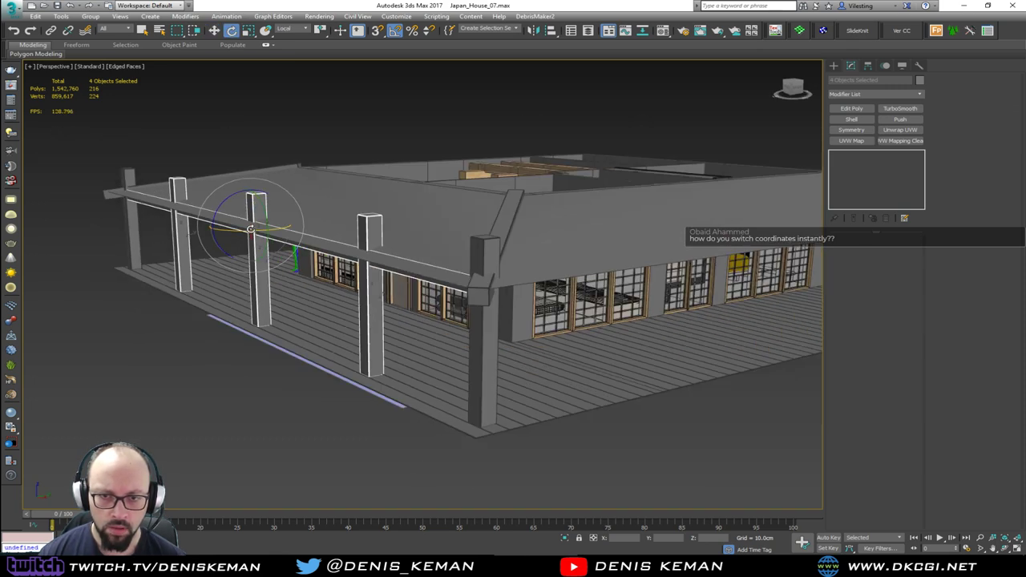
mouse_move(251, 229)
mouse_down()
mouse_move(271, 233)
mouse_move(260, 234)
mouse_up()
click(556, 322)
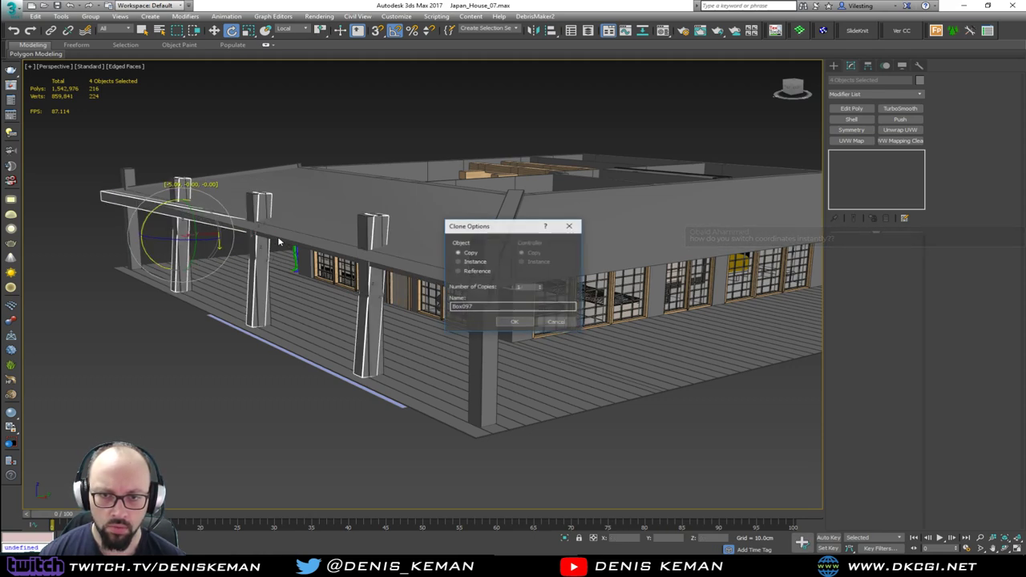
click(556, 321)
alt+middle_drag(345, 228, 387, 296)
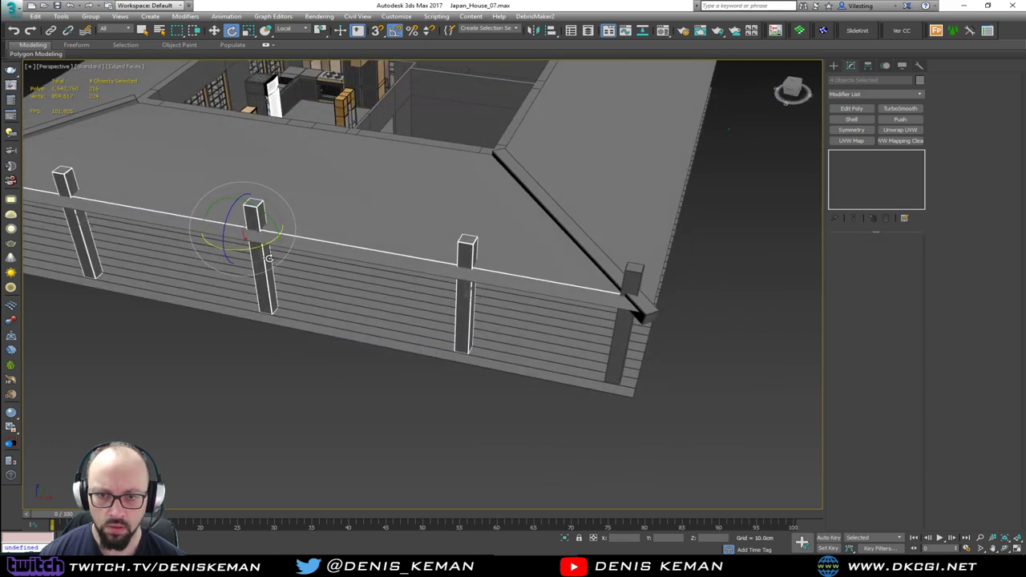
drag(243, 250, 252, 249)
key(ctrl+z)
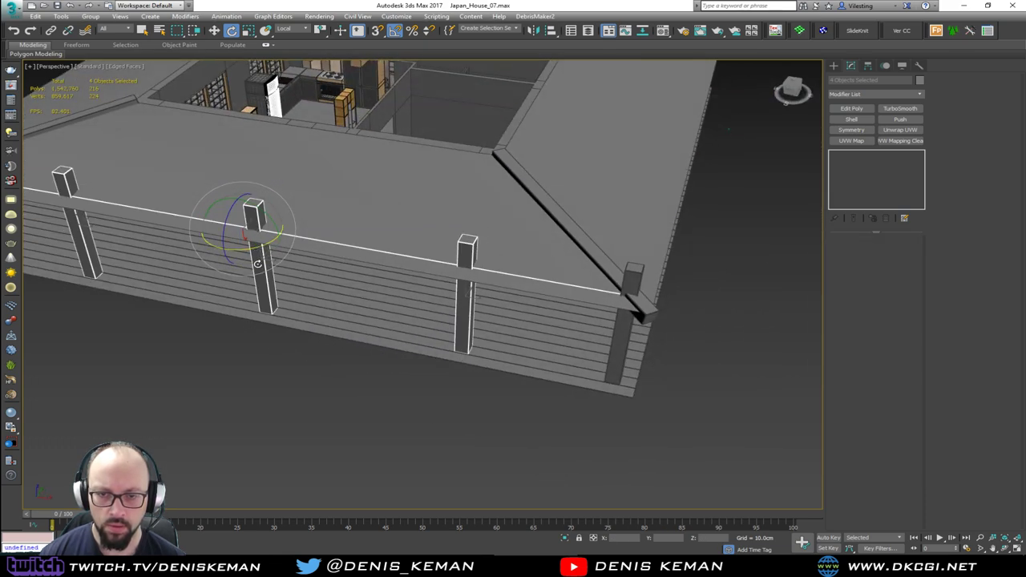
Step: Switch to View coordinates and create a copy of the beam and its three posts rotated 90 degrees about Z
alt+right_click(255, 264)
click(292, 223)
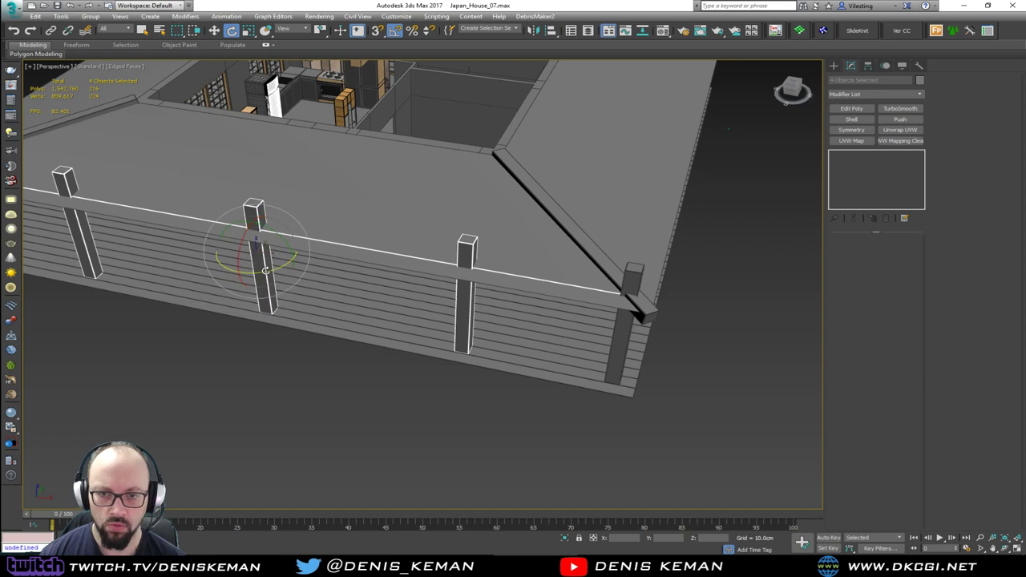
drag(265, 274, 313, 267)
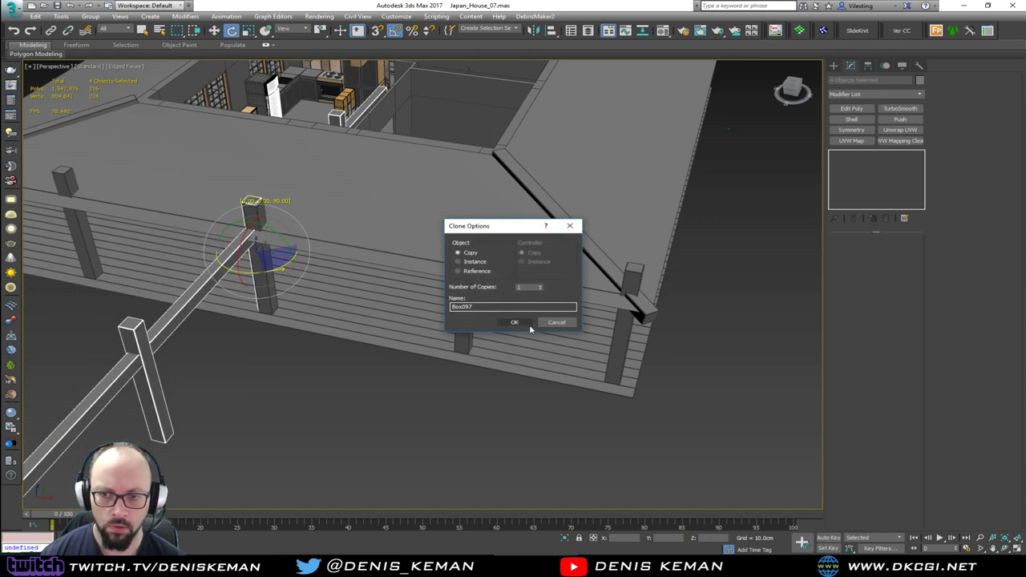
click(529, 323)
Step: Move the rotated beam and posts to the adjoining side of the porch, fitting the beam against the corner post, and deselect them
middle_drag(434, 272, 246, 292)
scroll(281, 290, down, 5)
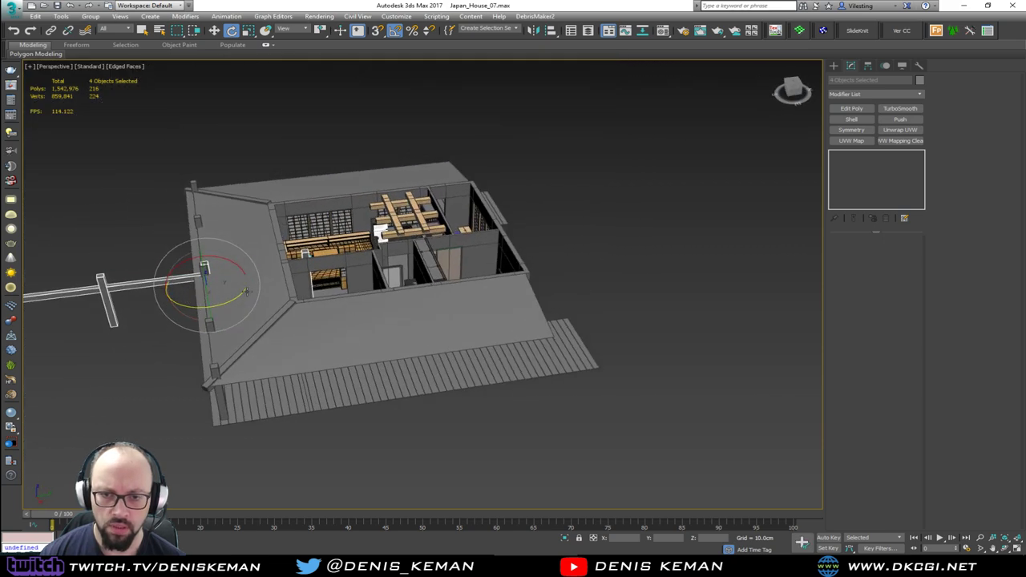
key(w)
drag(226, 293, 442, 369)
alt+middle_drag(442, 369, 265, 328)
scroll(361, 253, up, 4)
scroll(273, 312, up, 4)
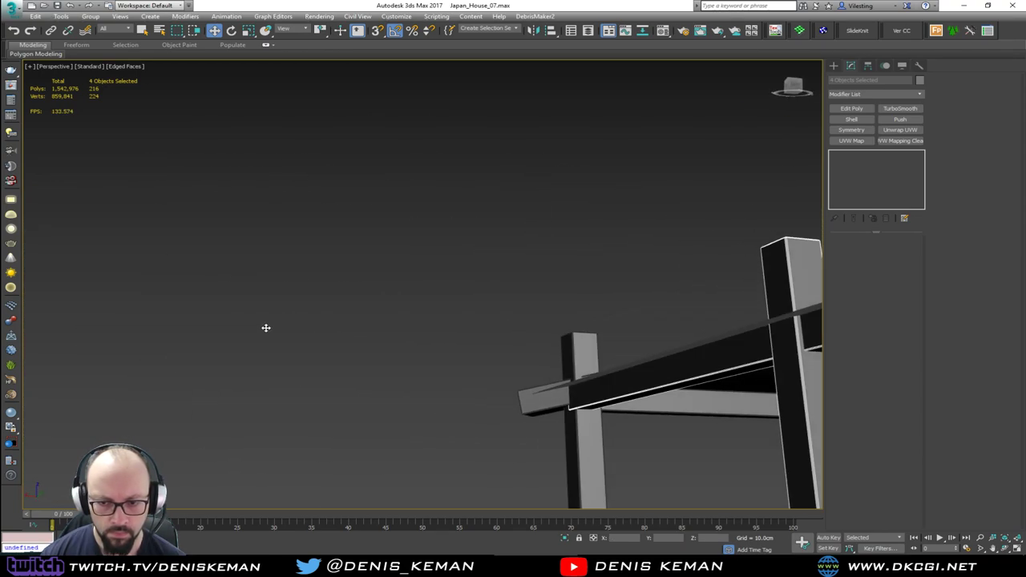
middle_drag(513, 384, 270, 326)
alt+middle_drag(367, 326, 551, 330)
scroll(388, 325, down, 6)
click(544, 347)
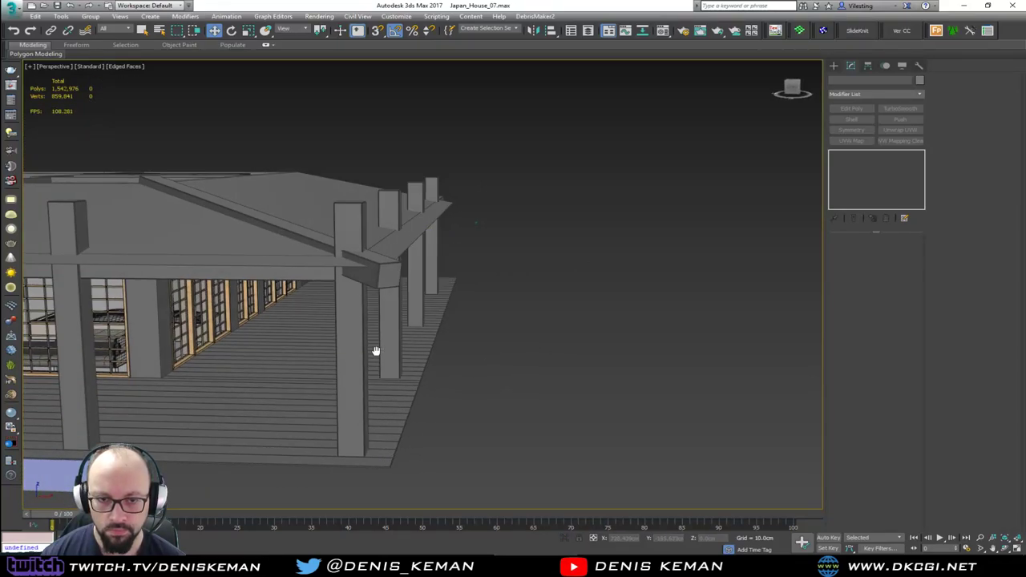
Step: Examine how the beams and posts of the two adjoining porch sides meet at the corner
alt+middle_drag(376, 350, 459, 335)
alt+middle_drag(303, 274, 625, 320)
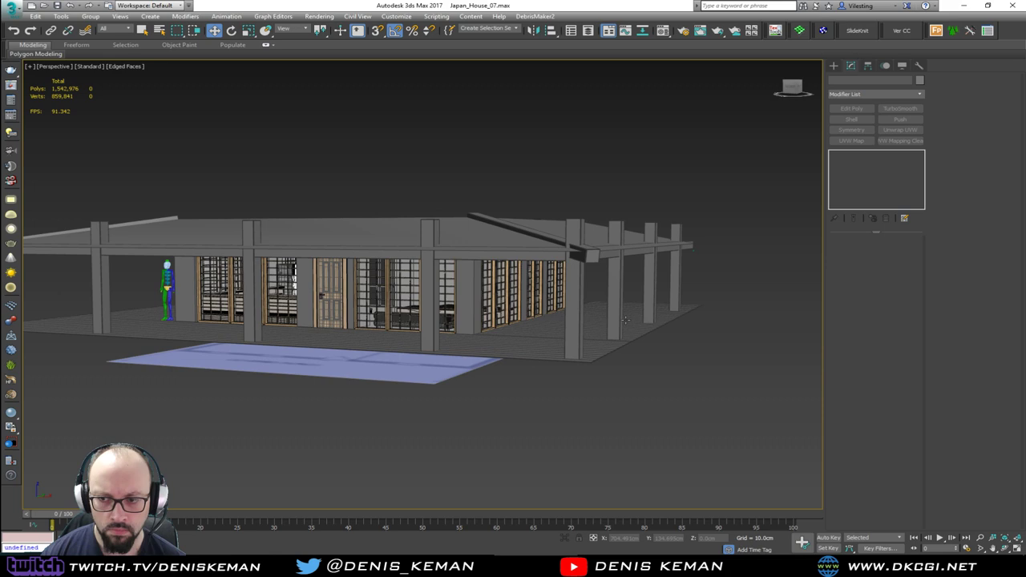
drag(642, 285, 643, 283)
click(694, 278)
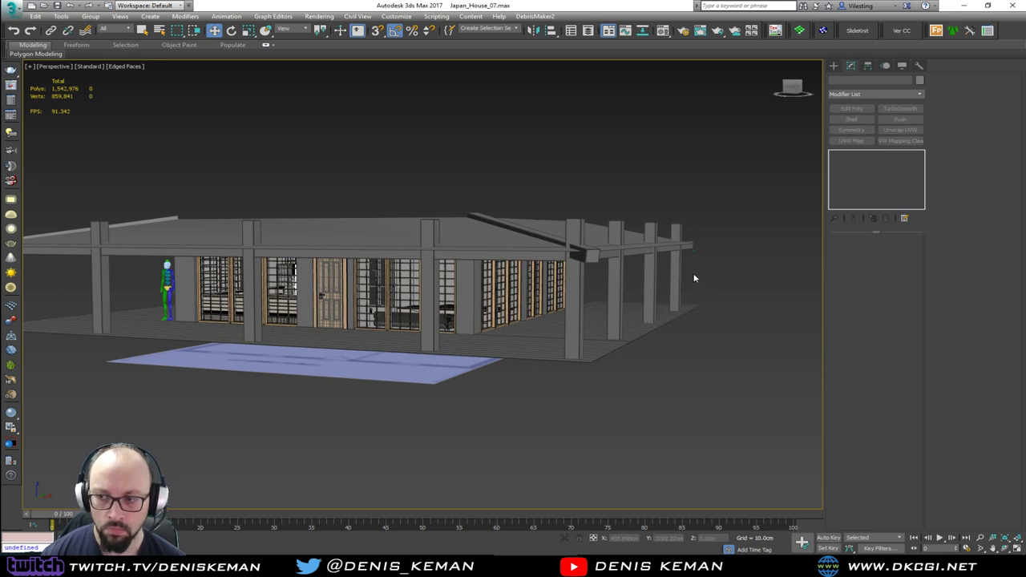
alt+middle_drag(671, 287, 451, 319)
key(z)
Step: Select the beam on the adjoining side together with its three intermediate posts
click(471, 282)
click(475, 285)
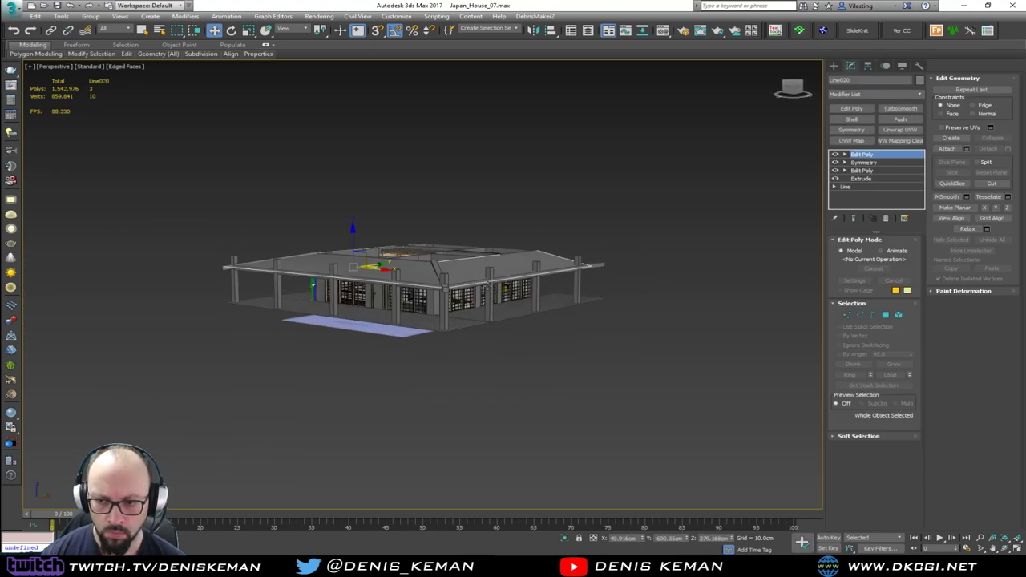
click(484, 288)
scroll(487, 286, up, 5)
ctrl+click(487, 277)
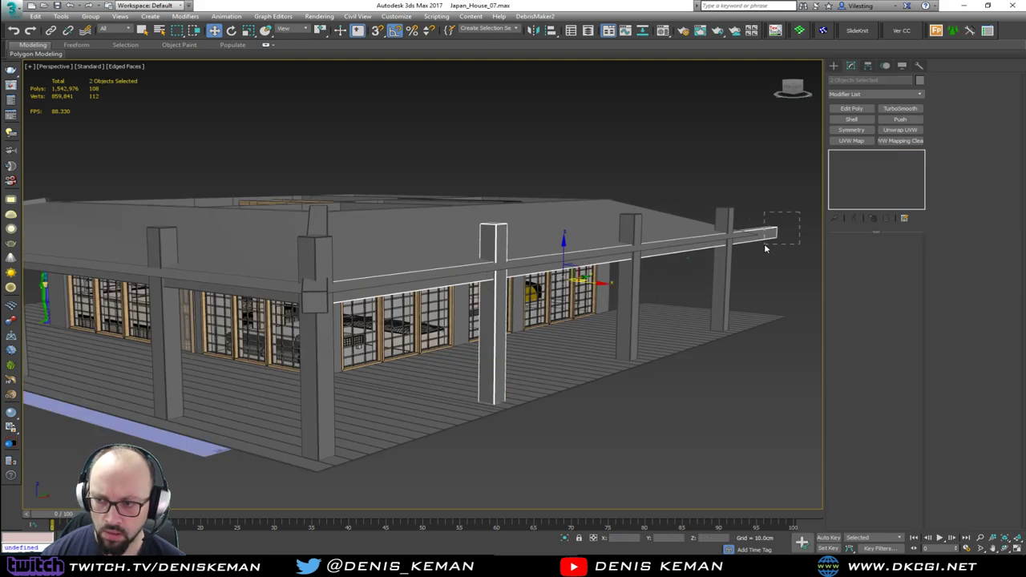
drag(764, 245, 758, 250)
ctrl+click(724, 274)
ctrl+click(634, 291)
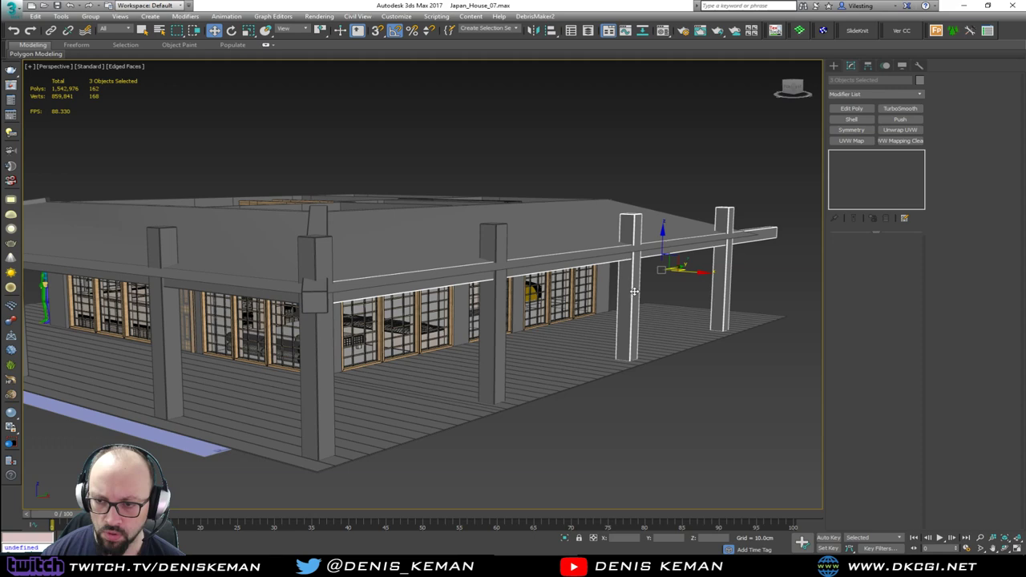
ctrl+click(496, 307)
Step: Copy the selected beam and three posts across the house to the opposite side of the porch
mouse_move(496, 307)
alt+middle_down()
mouse_move(591, 323)
mouse_move(656, 310)
alt+middle_up()
mouse_move(782, 295)
shift+mouse_down()
mouse_move(285, 265)
mouse_move(292, 272)
shift+mouse_up()
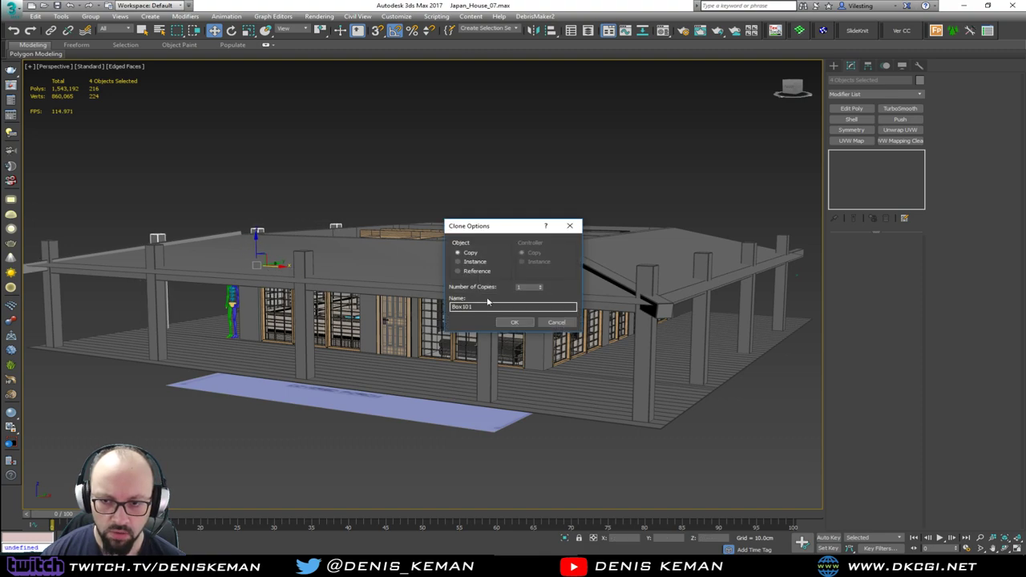
click(516, 323)
Step: Adjust the copied beam and posts so the beam end fits against the corner post, and deselect them
scroll(488, 330, up, 3)
alt+middle_drag(488, 330, 518, 305)
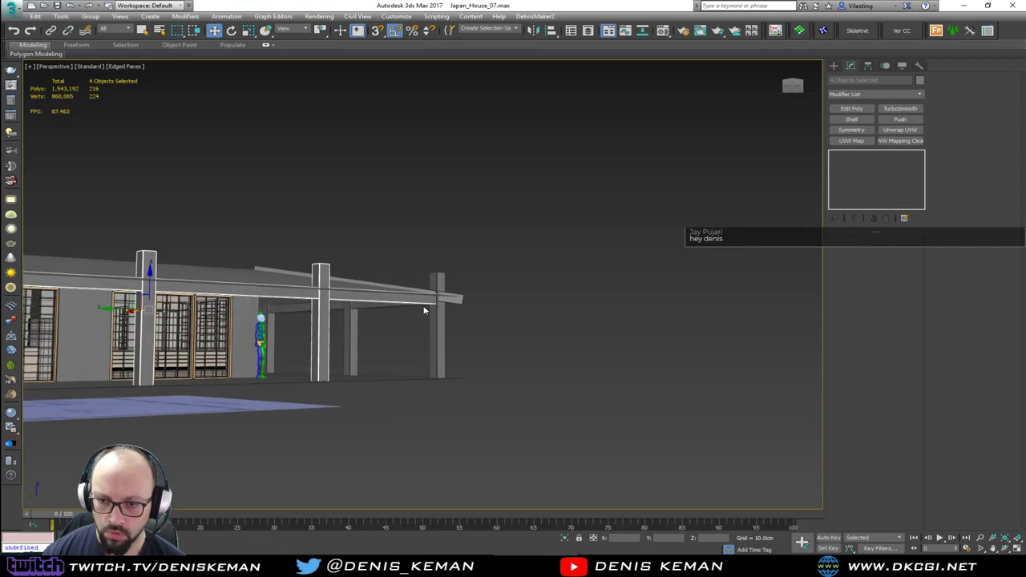
scroll(424, 309, up, 5)
alt+middle_drag(424, 309, 462, 300)
middle_drag(184, 361, 459, 226)
drag(337, 252, 329, 255)
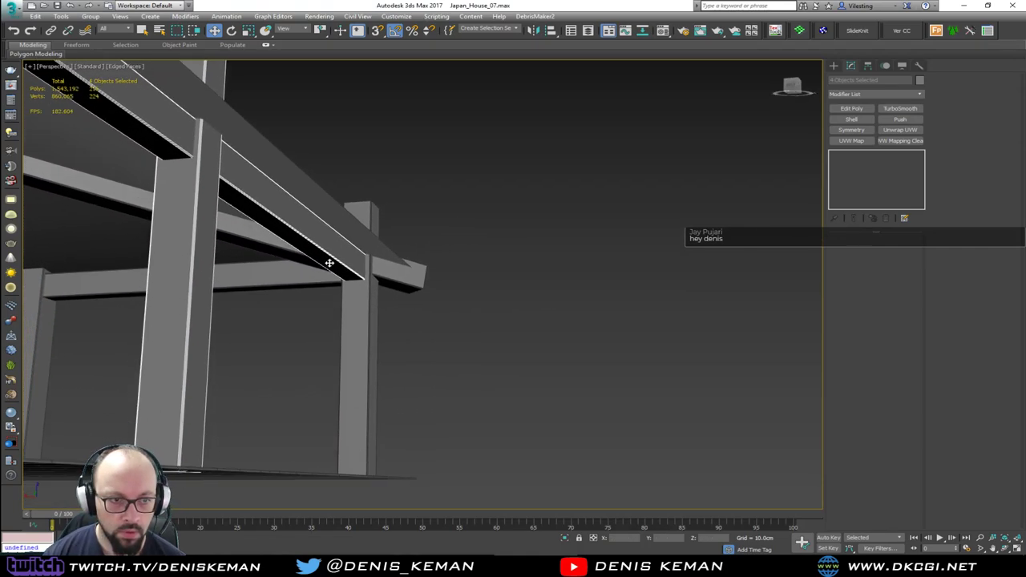
scroll(371, 323, down, 6)
alt+middle_drag(353, 298, 220, 345)
click(176, 453)
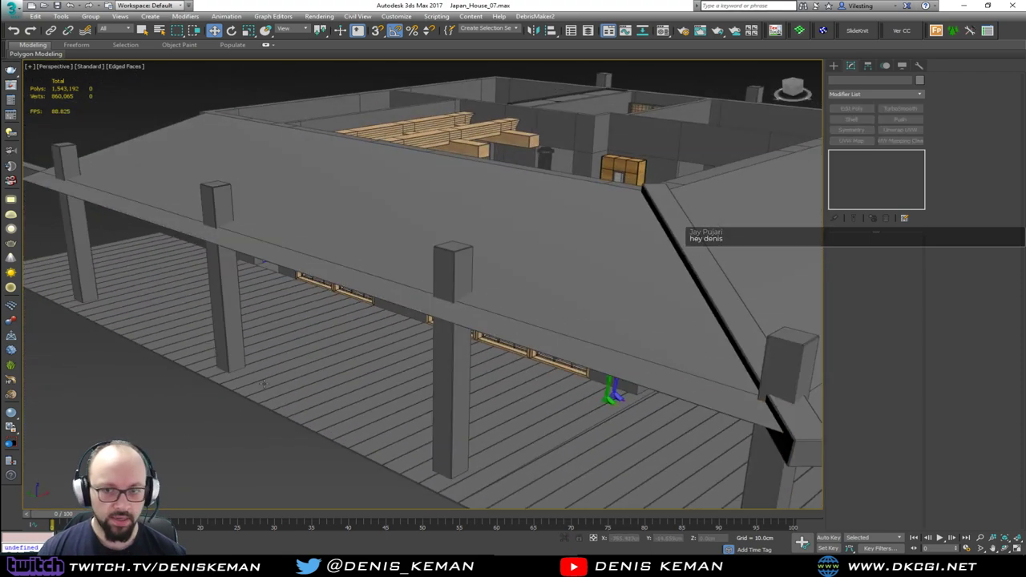
Step: Show the available transform coordinate systems for the front corner post, leaving them unchanged, and deselect the post
alt+middle_drag(176, 451, 232, 324)
scroll(331, 345, down, 10)
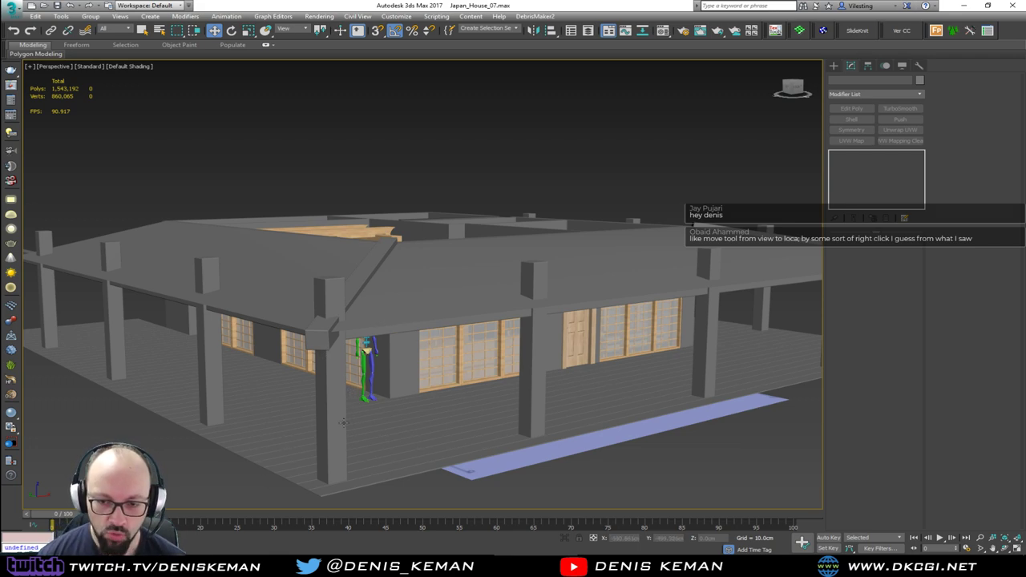
middle_drag(342, 425, 375, 335)
click(386, 320)
click(462, 400)
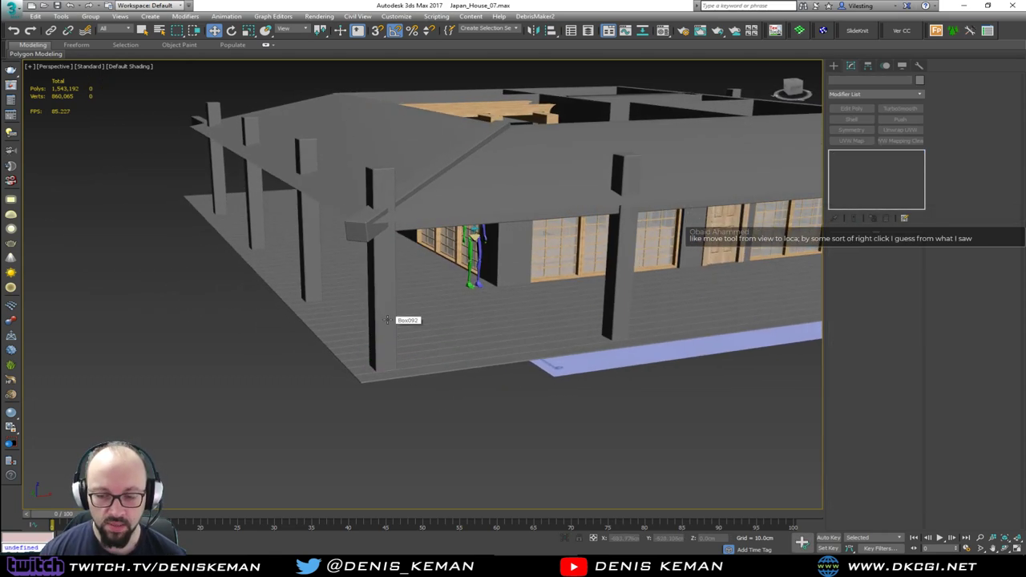
click(387, 320)
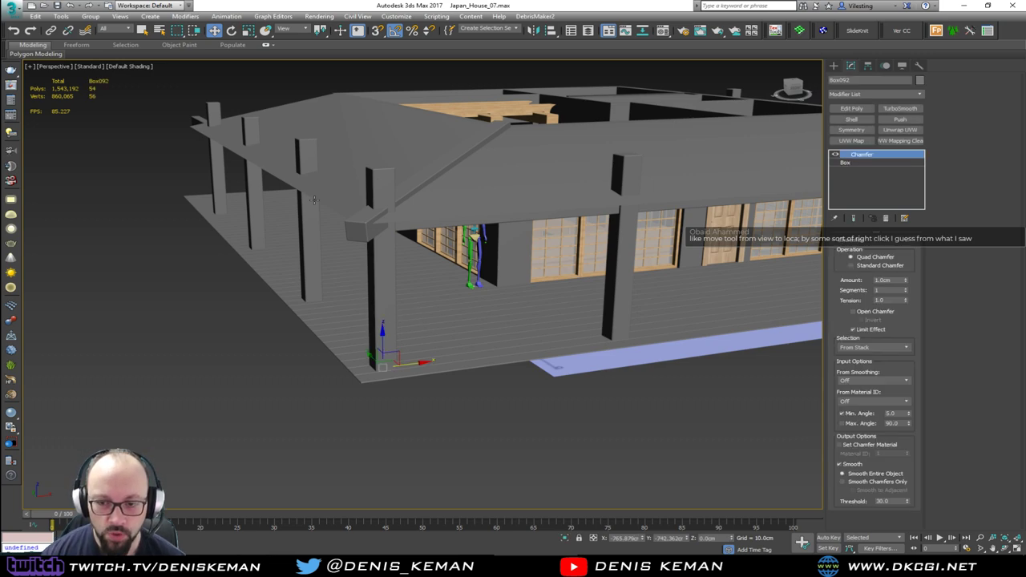
right_click(389, 346)
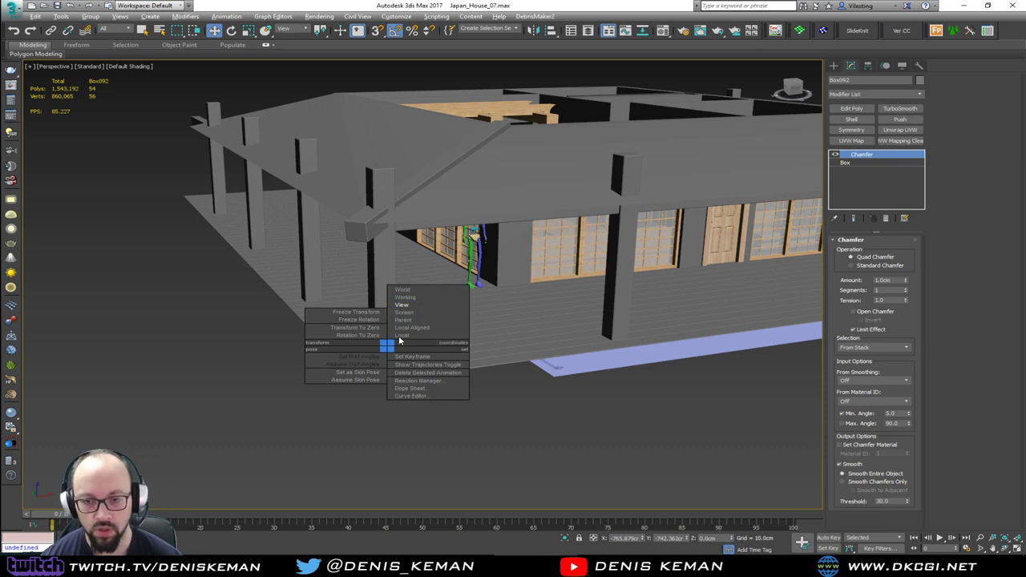
click(279, 386)
middle_drag(376, 309, 266, 392)
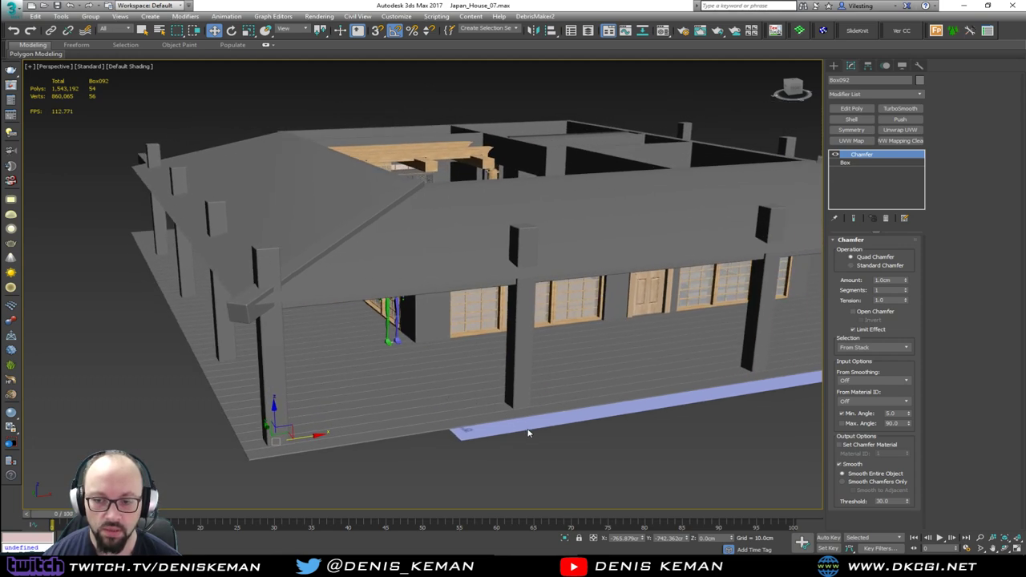
click(607, 478)
Step: Turn edged faces back on and select the porch roof with all its corner beams, horizontal beams and posts
alt+middle_drag(607, 478, 221, 270)
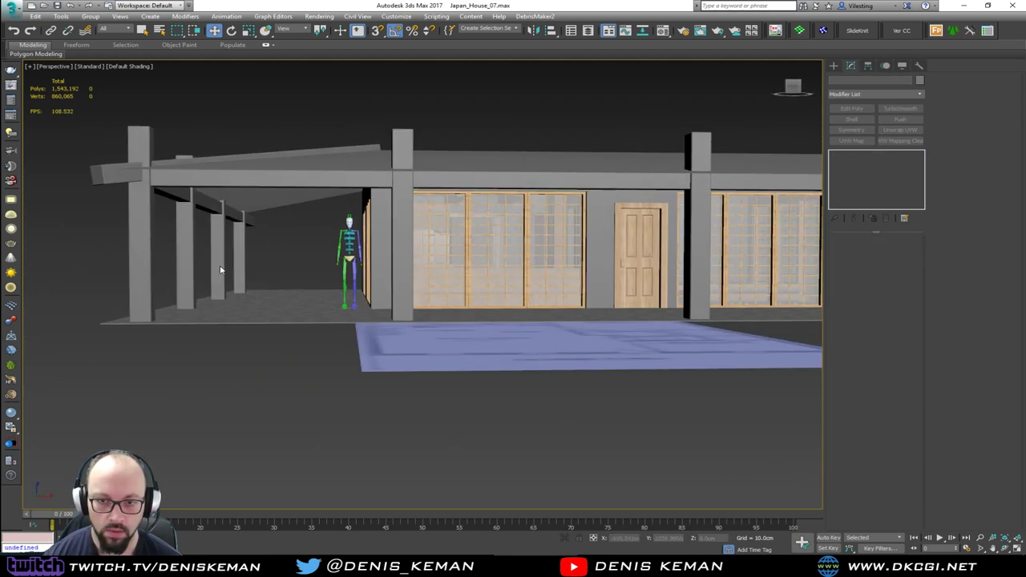
drag(107, 140, 107, 140)
key(F4)
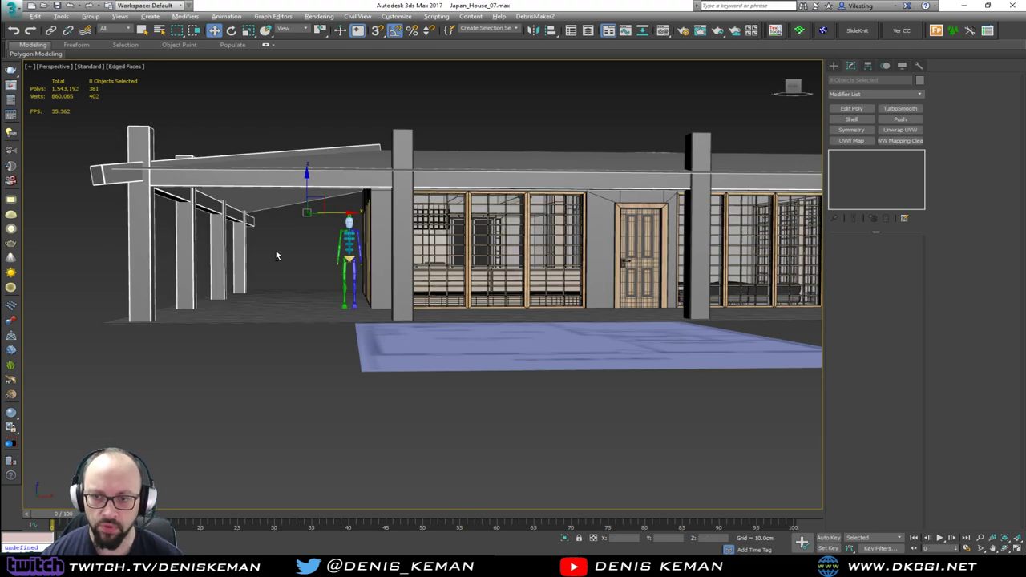
alt+middle_drag(276, 250, 578, 224)
ctrl+drag(493, 231, 479, 249)
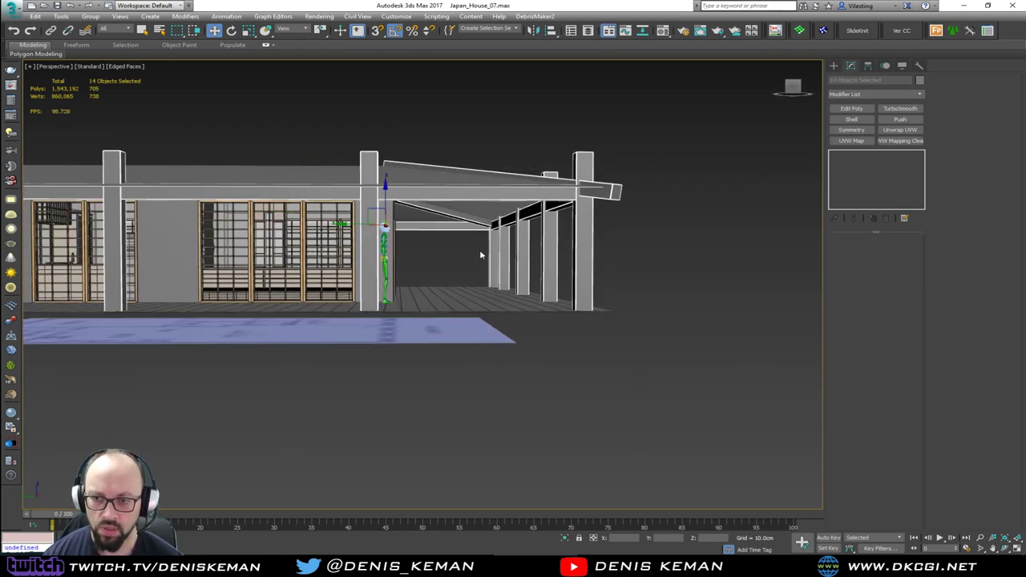
alt+middle_drag(479, 249, 354, 262)
middle_drag(488, 271, 703, 144)
ctrl+drag(738, 202, 738, 202)
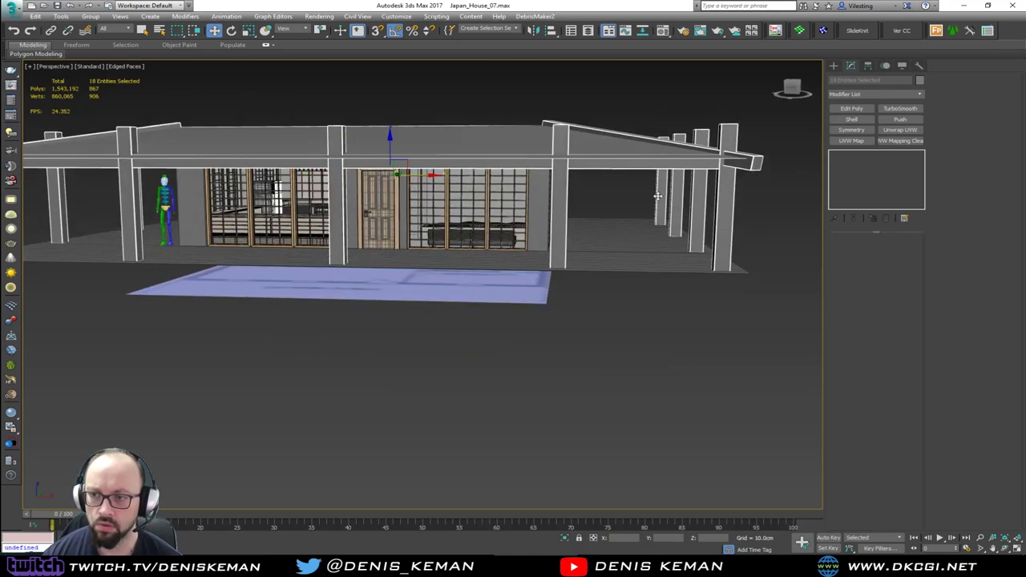
Step: Create a new layer named Pattio_Roof containing the selected porch roof, beams and posts, and close the Layer Explorer
click(609, 31)
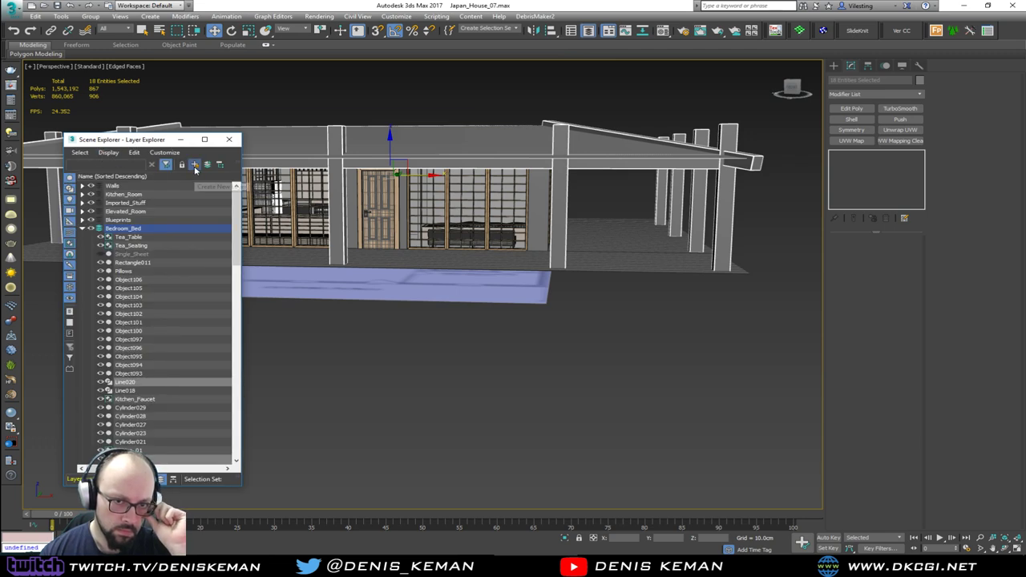
click(194, 166)
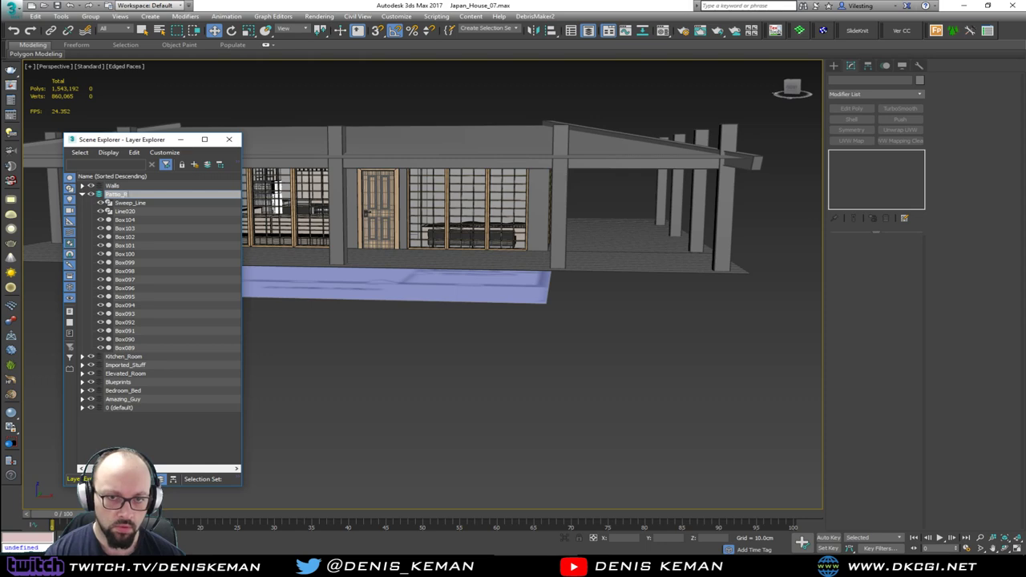
key(Return)
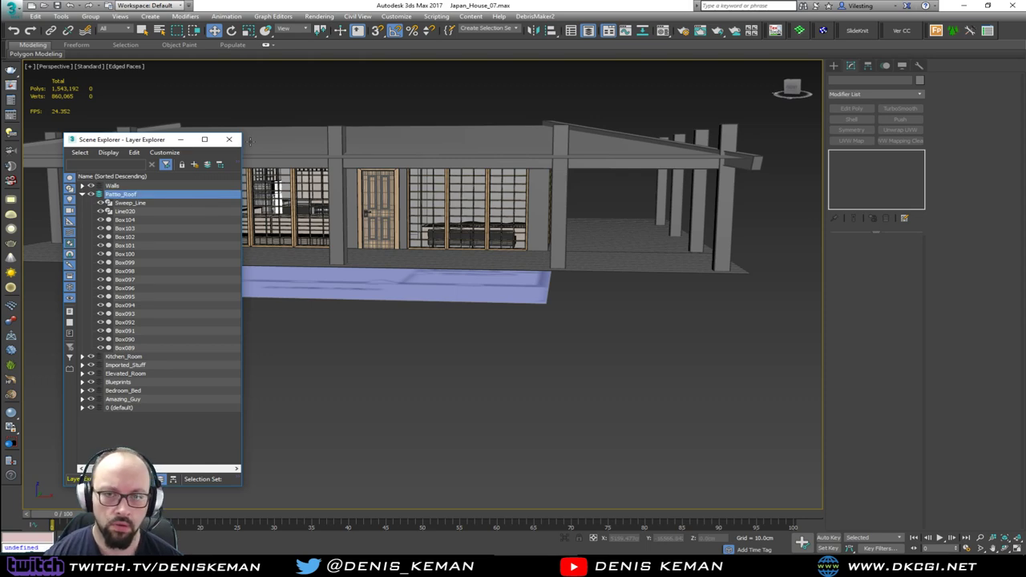
click(229, 139)
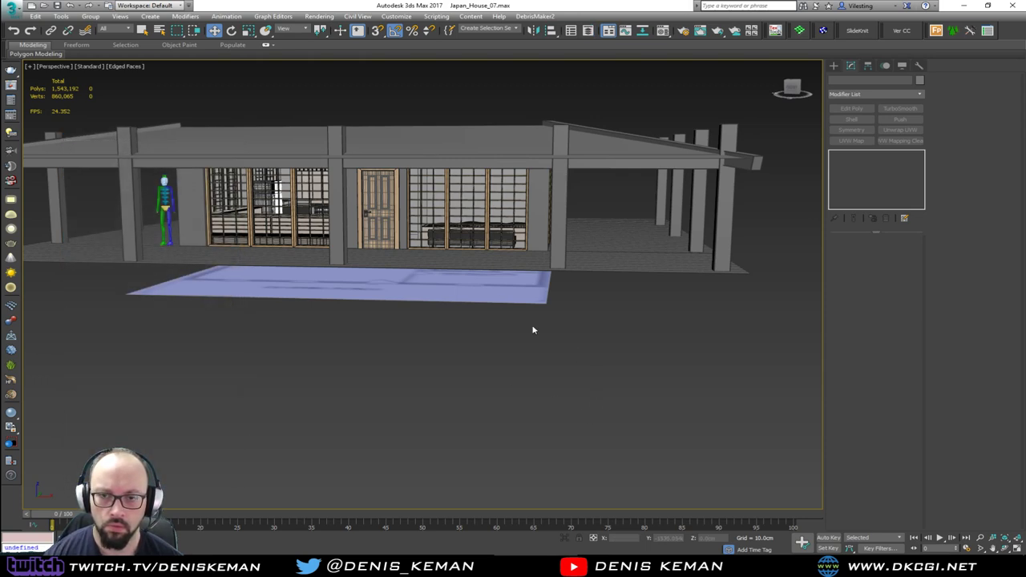
Step: Select the porch roof, corner beams, horizontal beams and posts from all sides and isolate them
alt+middle_drag(533, 329, 502, 302)
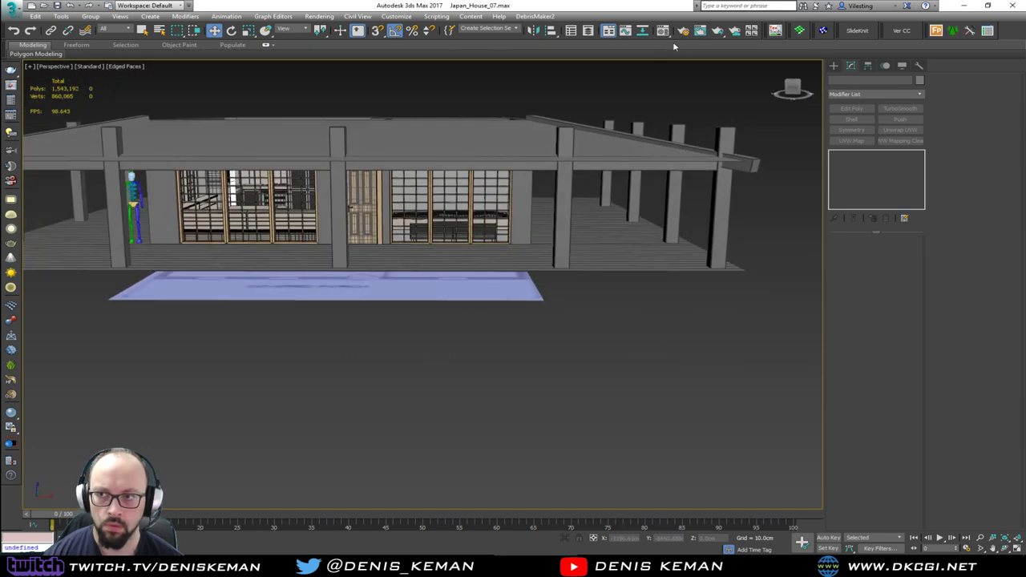
alt+middle_drag(662, 149, 661, 148)
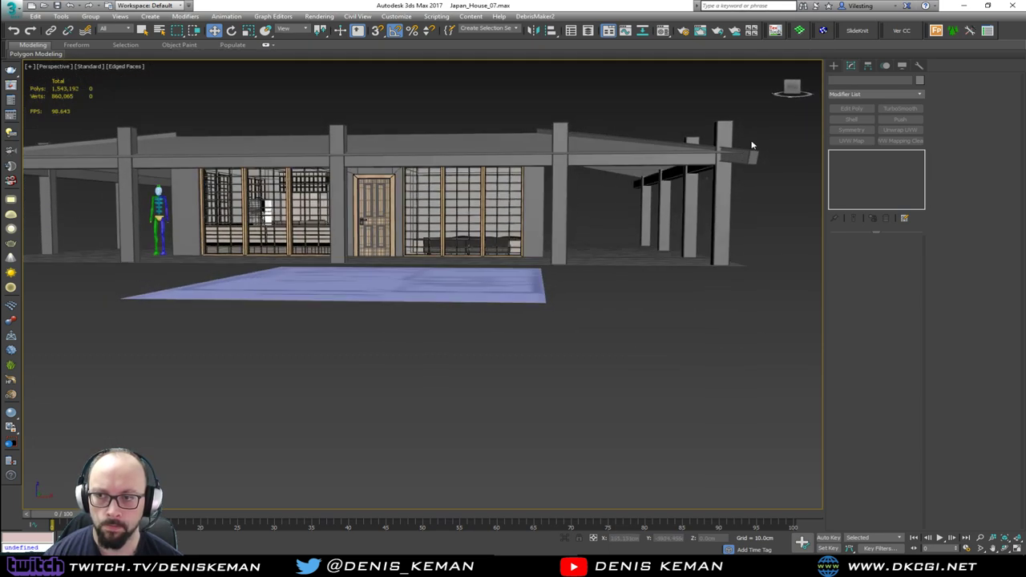
drag(570, 186, 566, 188)
alt+middle_drag(566, 188, 624, 170)
alt+middle_drag(435, 178, 377, 188)
middle_drag(88, 194, 242, 211)
ctrl+drag(252, 209, 260, 215)
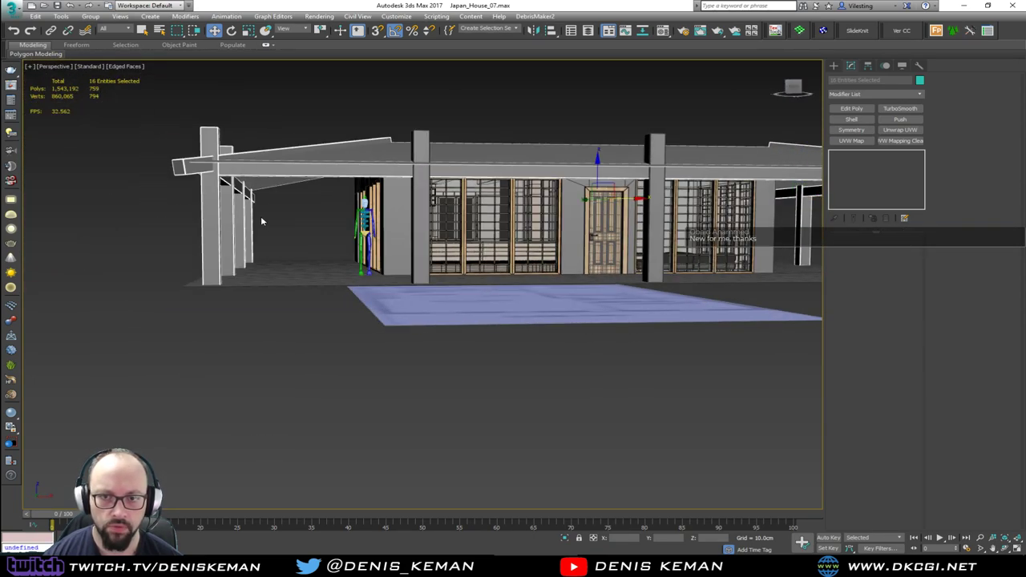
scroll(261, 216, down, 5)
alt+middle_drag(266, 213, 368, 214)
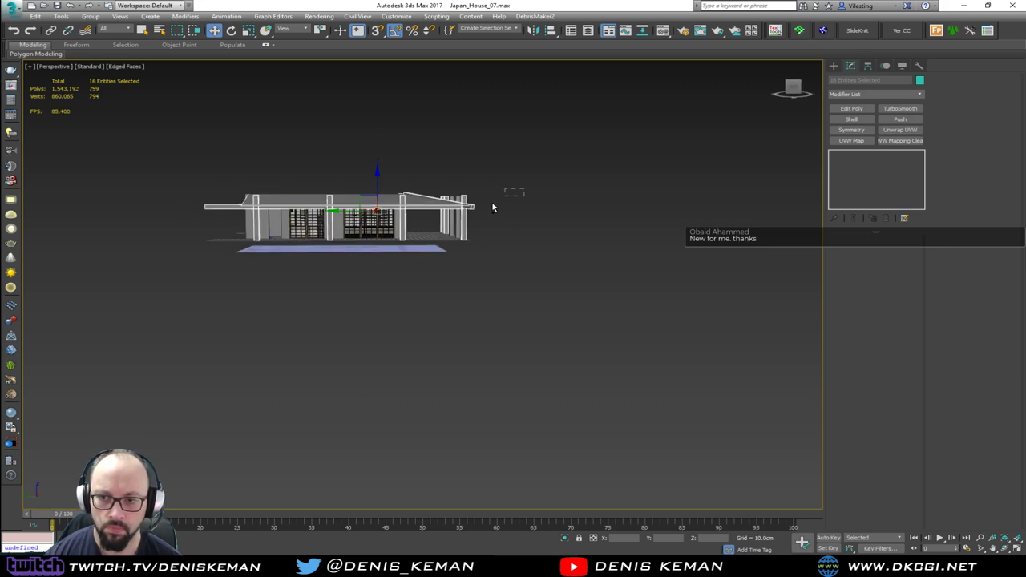
ctrl+drag(493, 207, 441, 221)
key(alt+q)
Step: Deselect the isolated porch parts and examine the roof's underside, corner beams and posts from below
click(582, 219)
alt+middle_drag(581, 219, 374, 212)
scroll(275, 265, up, 6)
middle_drag(282, 276, 292, 249)
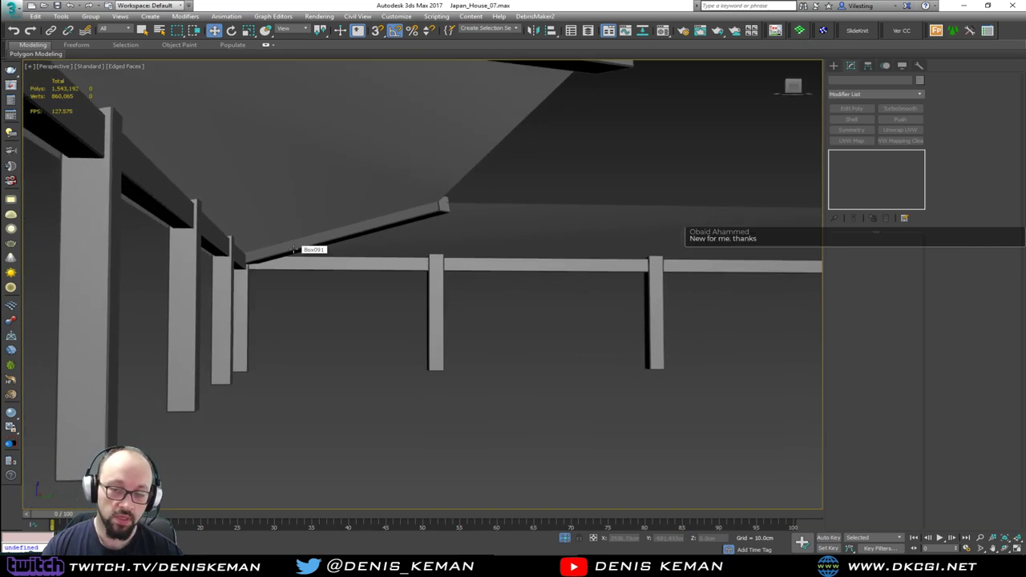
scroll(313, 272, down, 6)
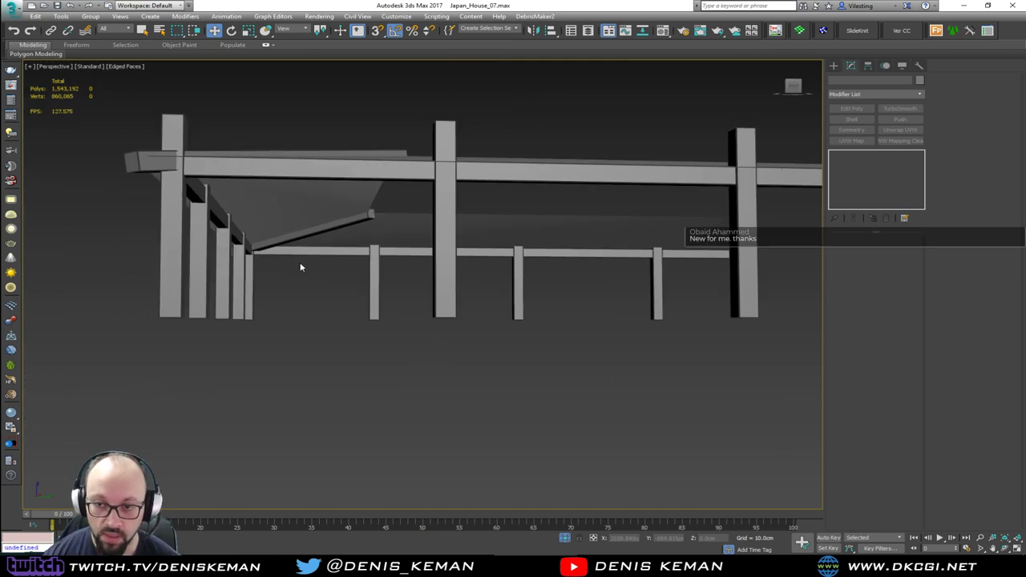
alt+middle_drag(300, 265, 323, 240)
click(296, 200)
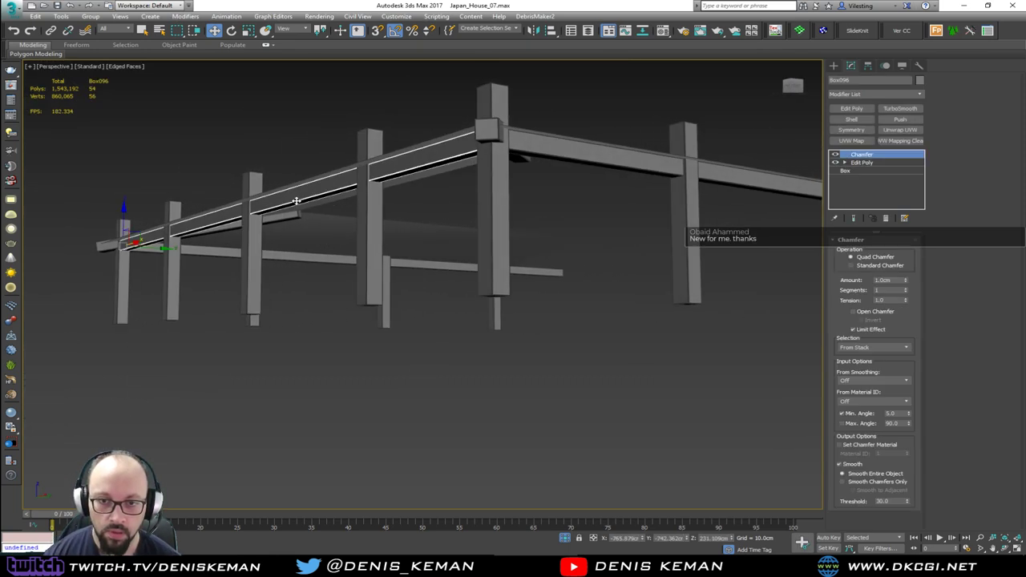
alt+middle_drag(297, 201, 256, 204)
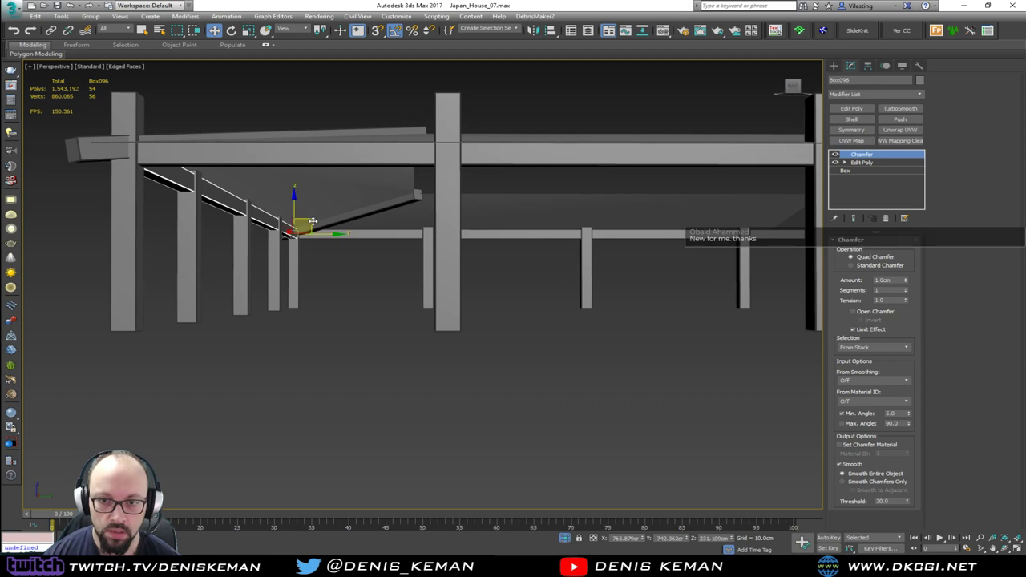
click(348, 314)
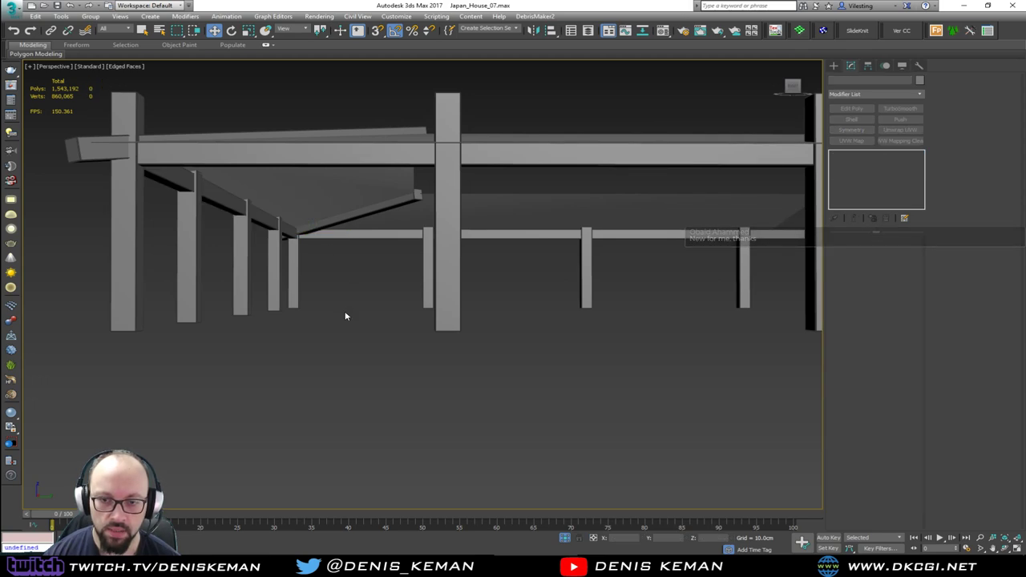
Step: Select all the isolated porch parts, end the isolation, add the house walls to the selection, and isolate everything together
scroll(316, 274, down, 5)
drag(679, 417, 680, 417)
right_click(503, 273)
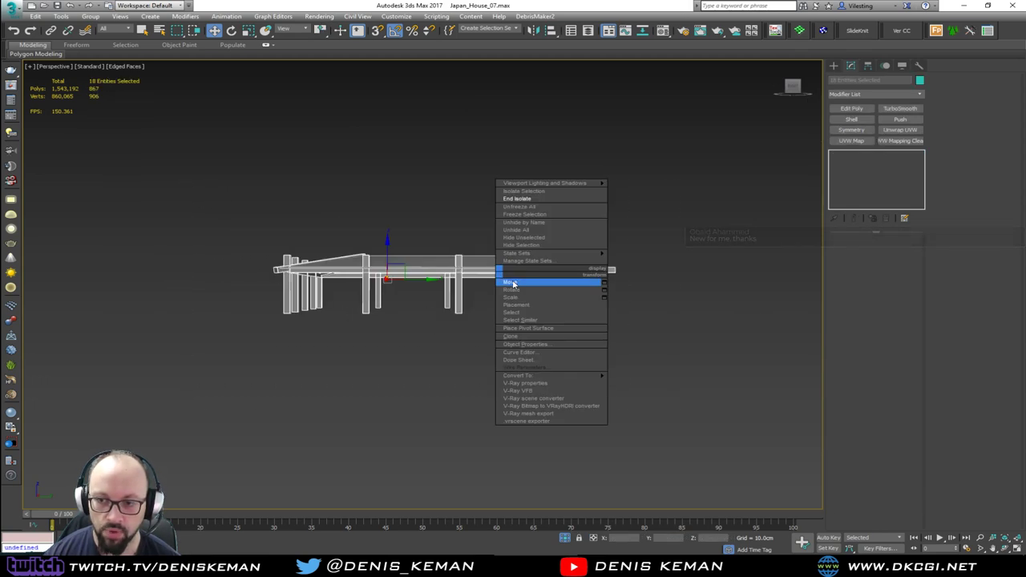
click(526, 202)
alt+middle_drag(525, 204, 513, 279)
scroll(276, 243, up, 5)
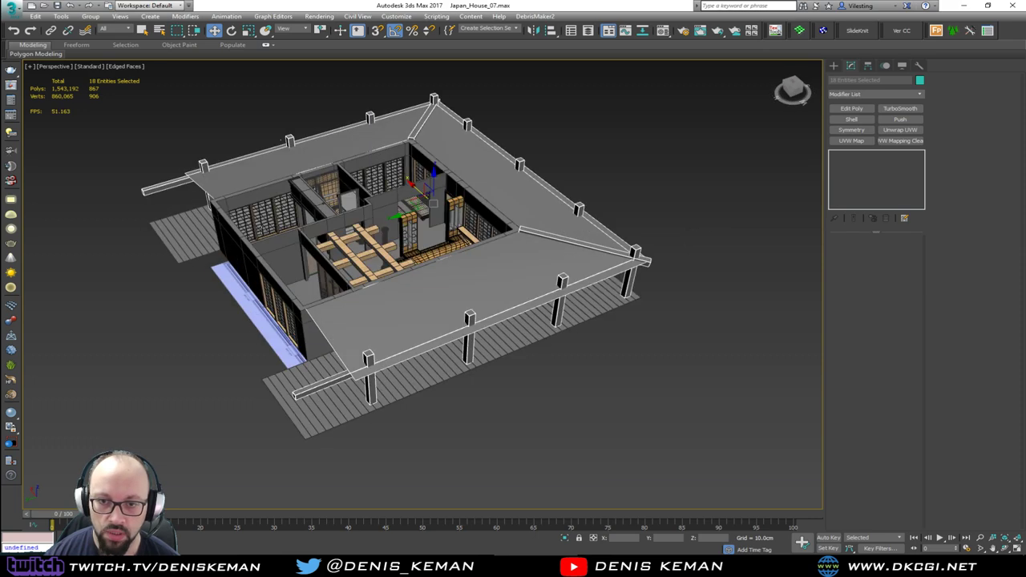
ctrl+click(225, 262)
key(alt+q)
click(658, 416)
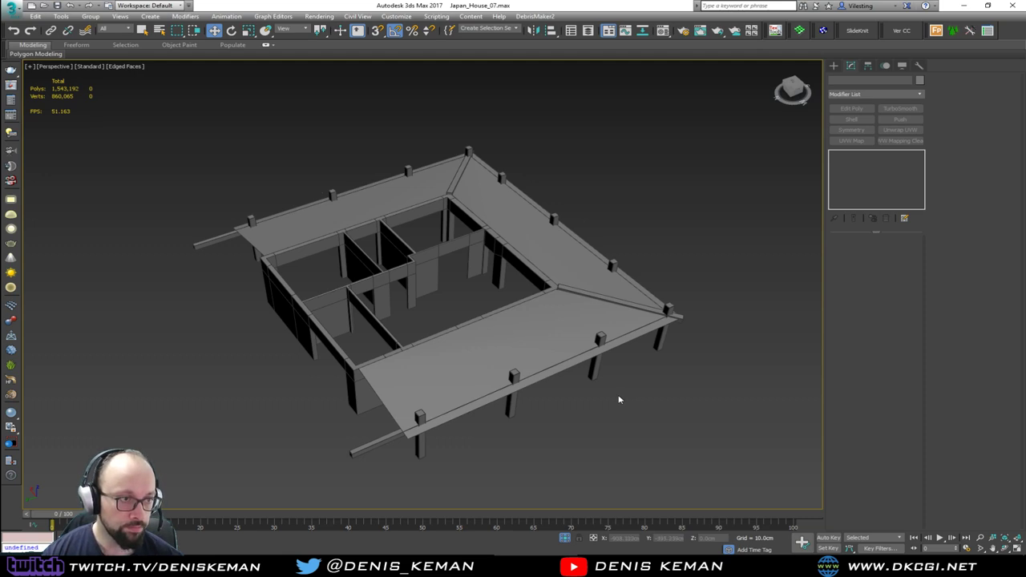
Step: Copy the long horizontal porch beam once, shifting it inward along Y to the upper part of the house wall
alt+middle_drag(588, 393, 433, 339)
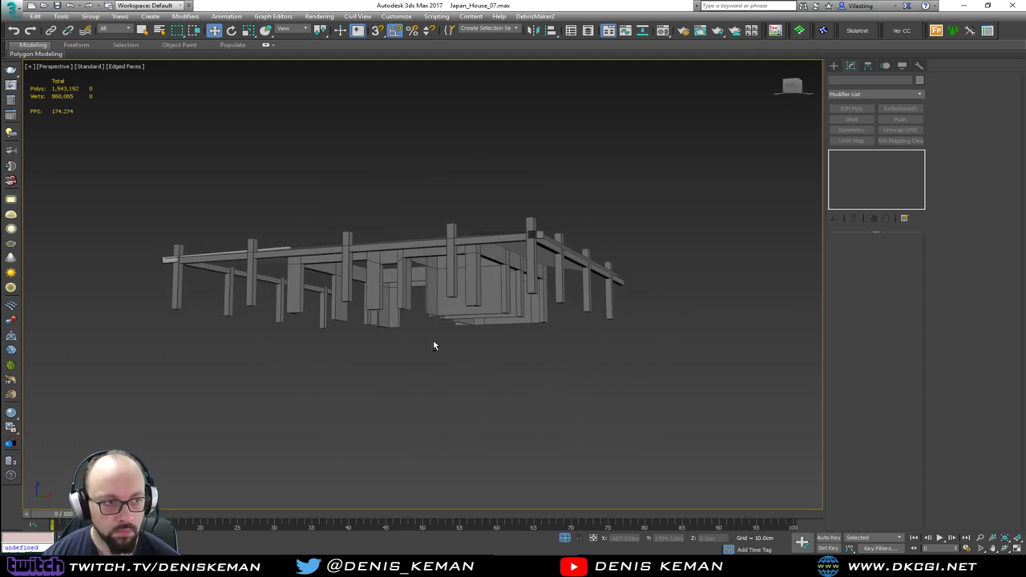
scroll(385, 278, up, 3)
scroll(385, 277, up, 8)
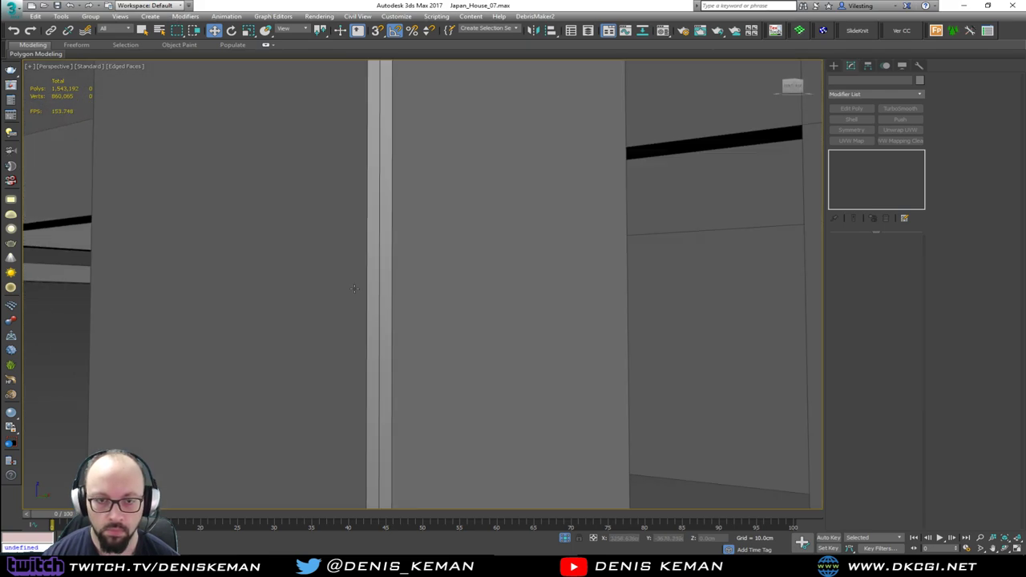
alt+middle_drag(395, 290, 418, 317)
scroll(440, 313, down, 5)
click(263, 247)
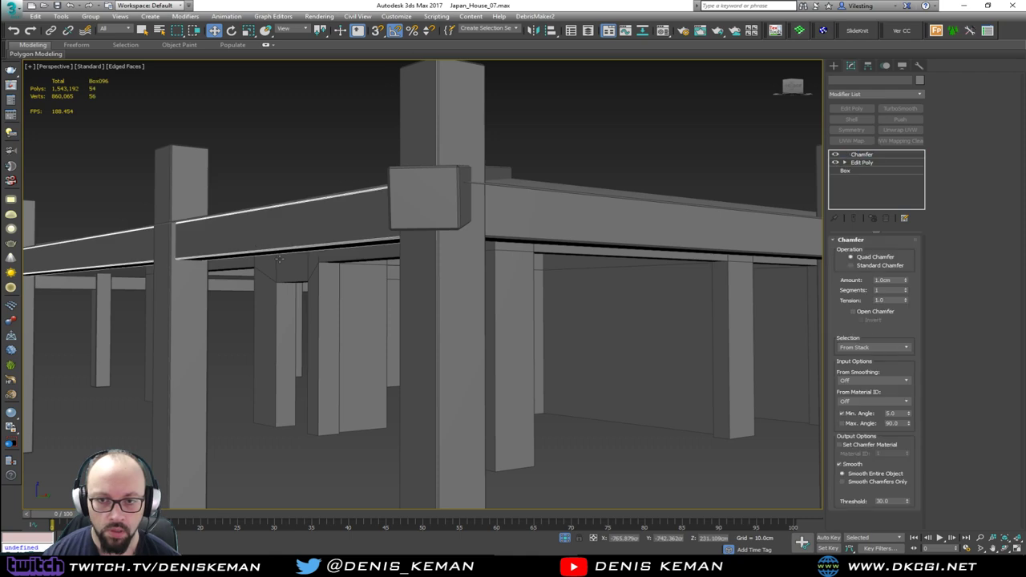
alt+middle_drag(361, 298, 301, 293)
scroll(316, 293, down, 4)
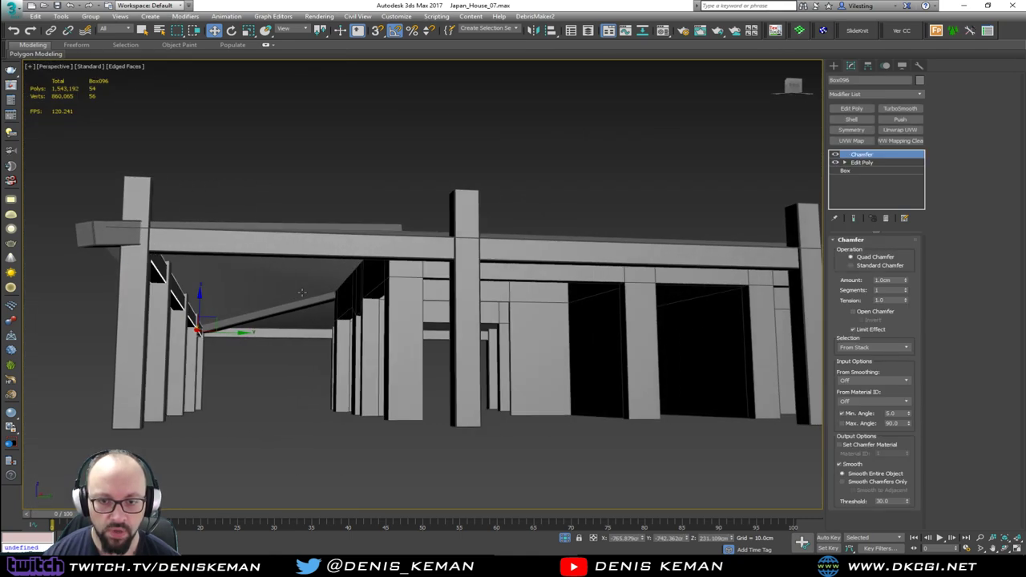
mouse_move(235, 333)
shift+mouse_down()
mouse_move(364, 333)
mouse_move(355, 331)
shift+mouse_up()
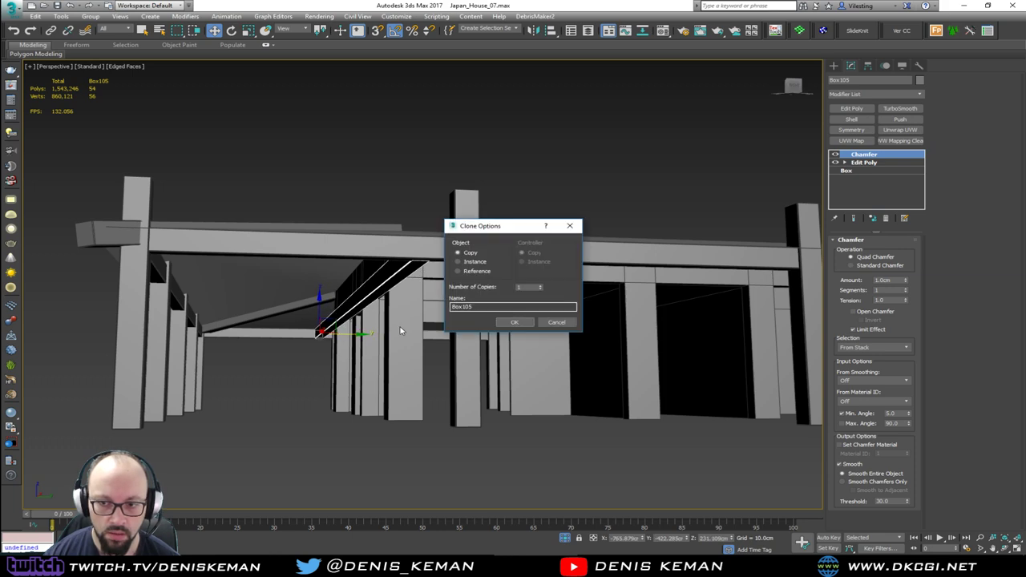
click(514, 321)
Step: At the copied beam's Edit Poly vertex level, pull one end's vertices inward along X to just past the house's corner post
scroll(355, 313, up, 10)
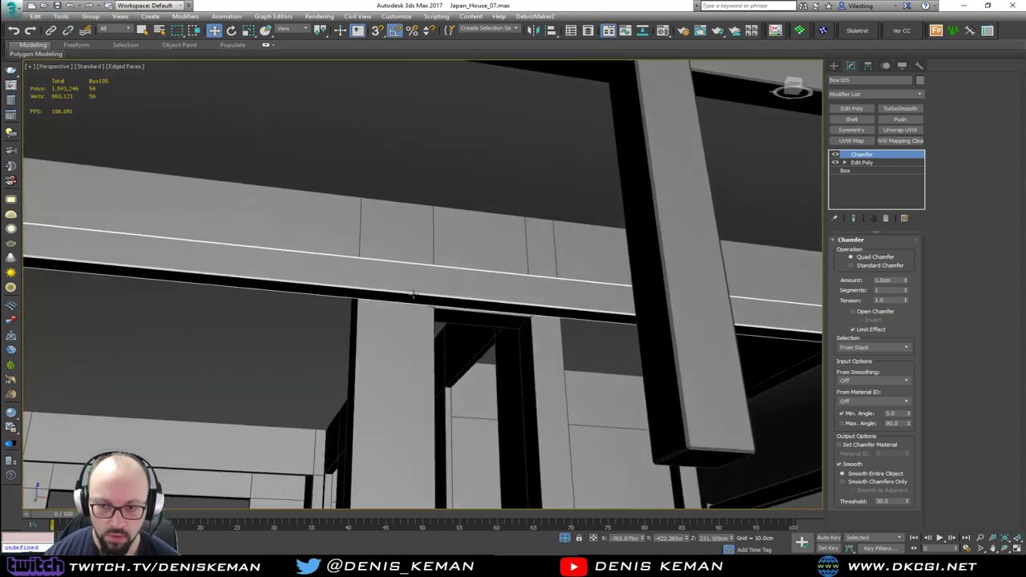
alt+middle_drag(413, 294, 578, 286)
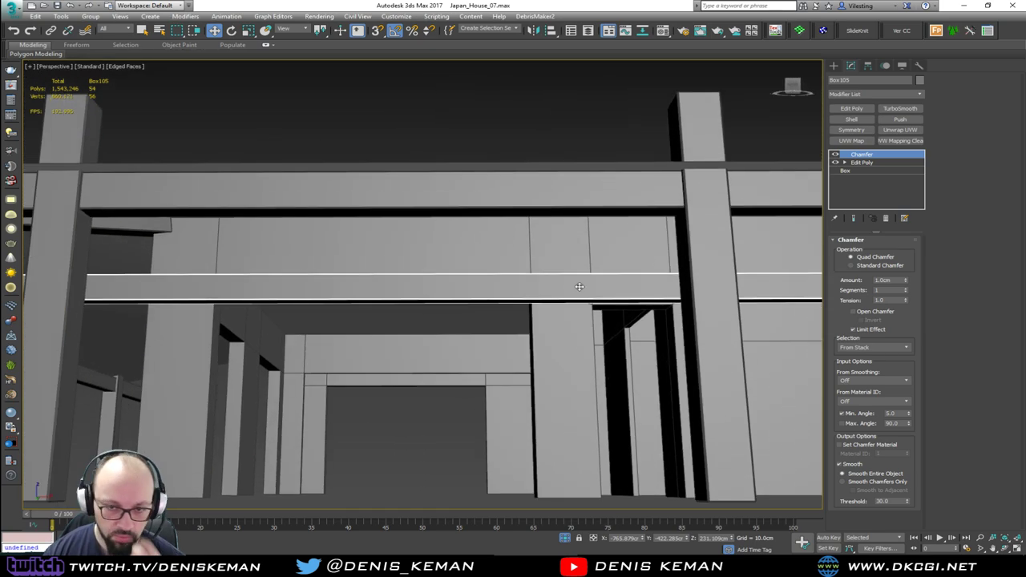
click(868, 165)
alt+middle_drag(522, 339, 438, 355)
key(1)
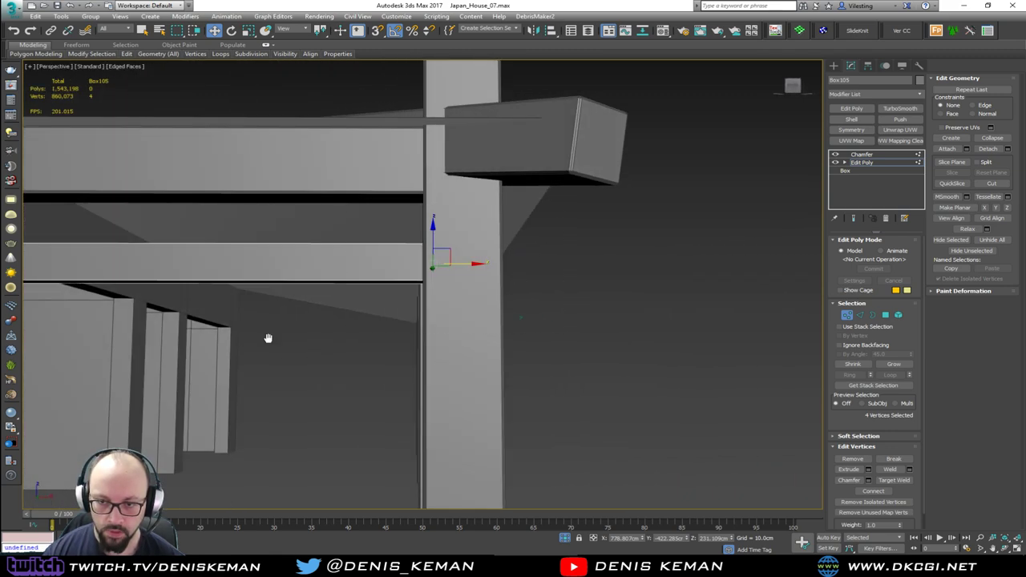
scroll(268, 338, down, 5)
middle_drag(268, 338, 460, 310)
drag(582, 276, 382, 274)
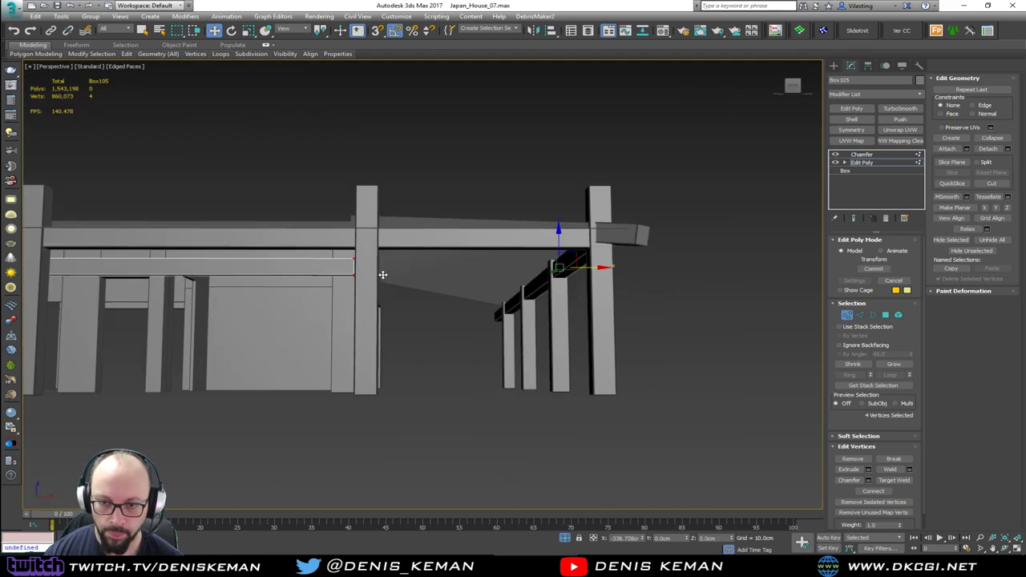
key(z)
alt+middle_drag(405, 297, 490, 360)
Step: Pull the vertices at the beam's other end inward along X to just past the opposite corner post, and return to Chamfer
scroll(491, 360, down, 5)
middle_drag(275, 361, 454, 372)
scroll(463, 379, down, 3)
alt+middle_drag(364, 359, 355, 367)
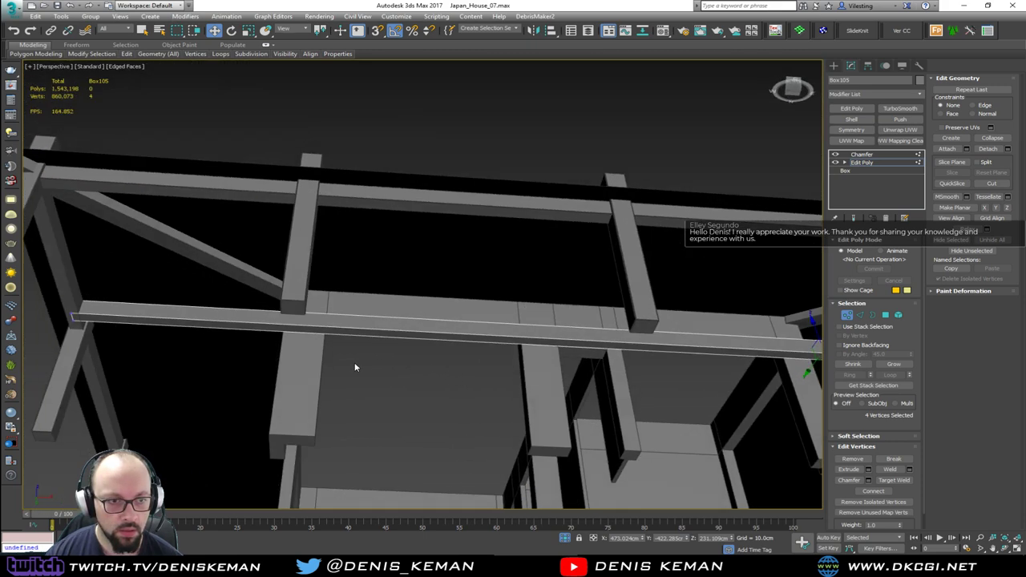
middle_drag(273, 371, 467, 364)
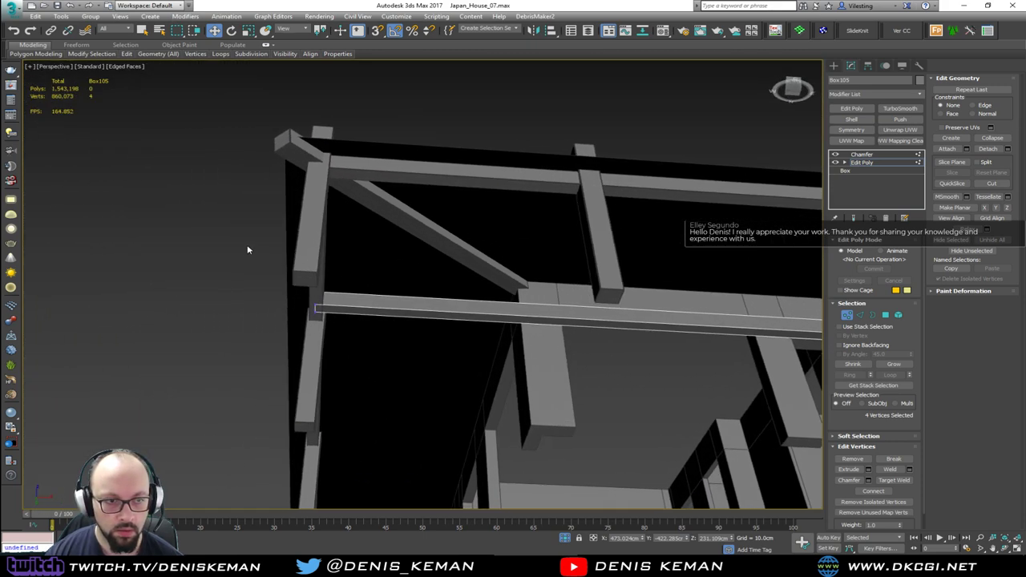
drag(257, 264, 469, 391)
drag(330, 301, 527, 314)
key(z)
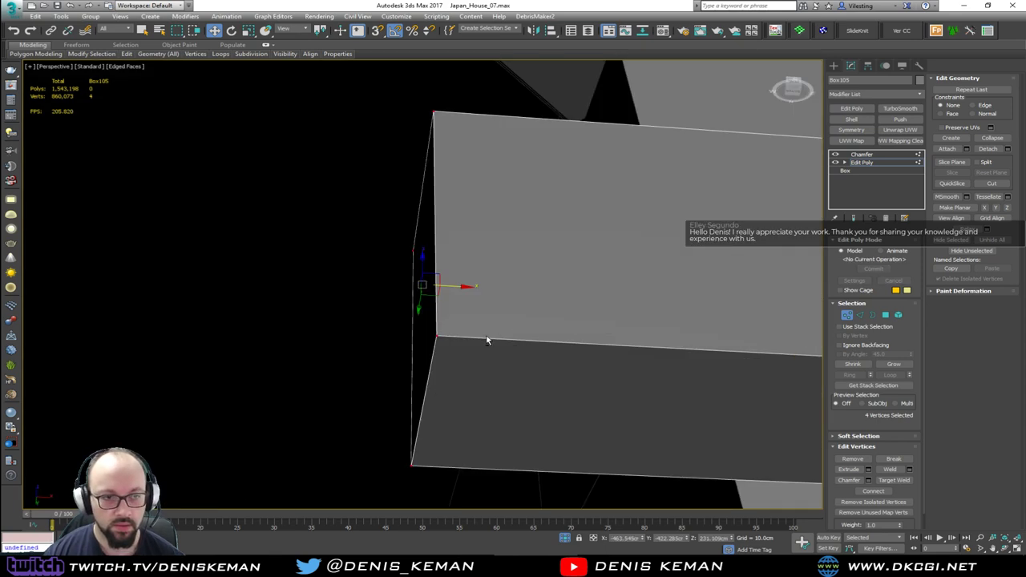
alt+middle_drag(488, 339, 633, 404)
click(846, 314)
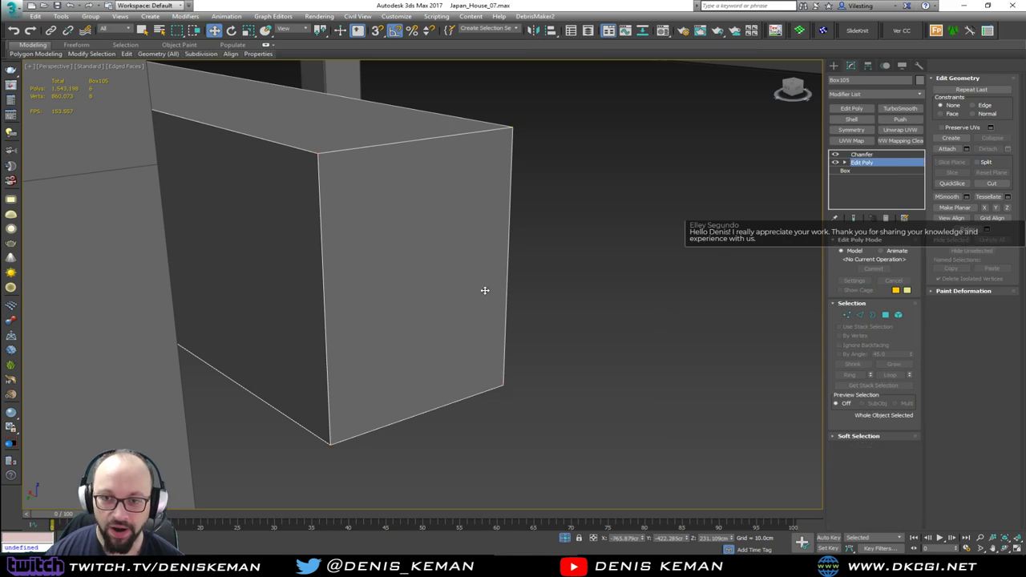
key(Up)
Step: Center the pivot of the shortened wall beam on the object itself
scroll(345, 309, down, 5)
alt+middle_drag(345, 309, 289, 295)
scroll(309, 345, down, 5)
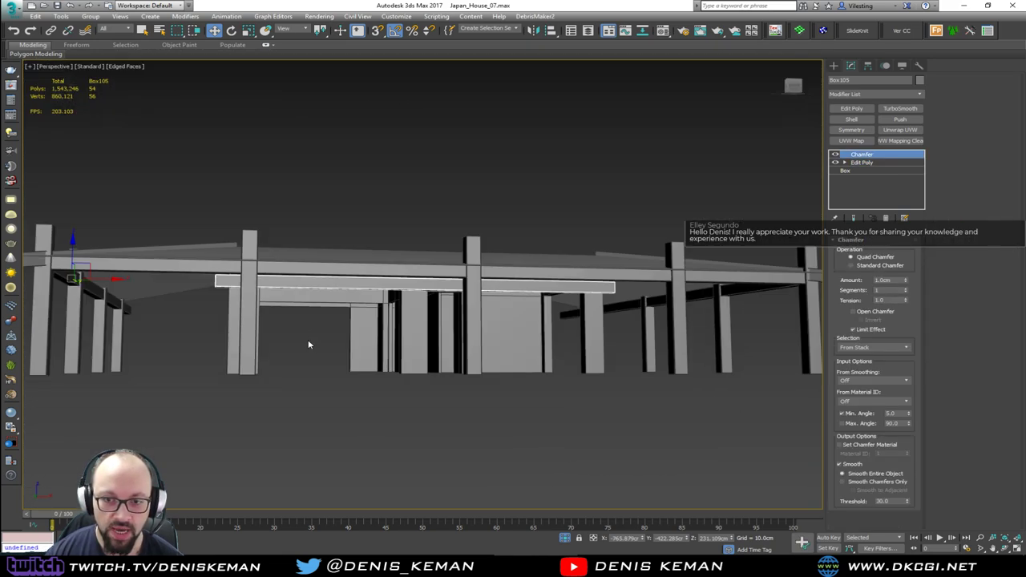
alt+middle_drag(308, 344, 284, 349)
click(440, 431)
alt+middle_drag(441, 431, 248, 387)
click(407, 319)
alt+middle_drag(407, 319, 384, 339)
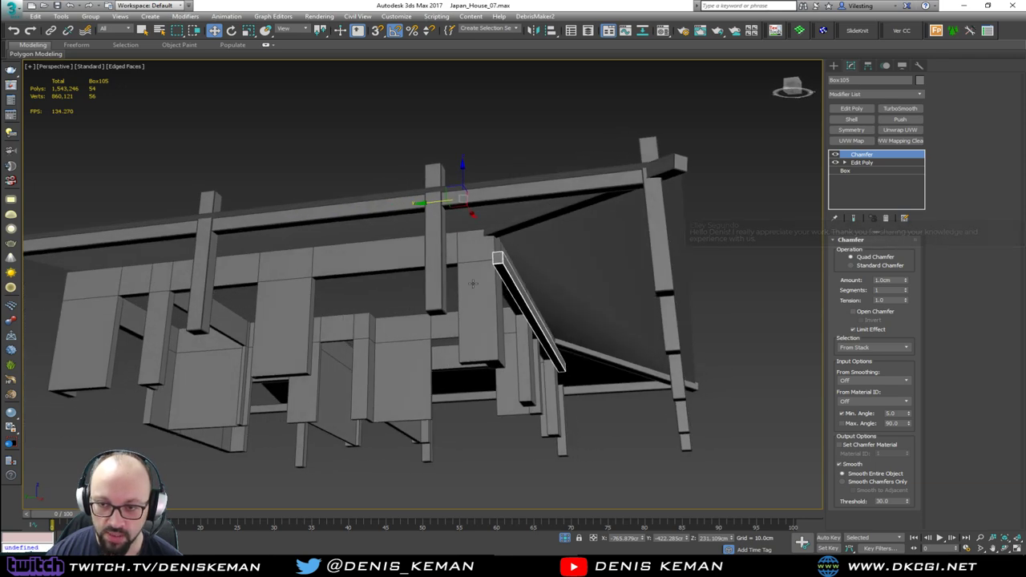
scroll(472, 283, up, 2)
click(867, 65)
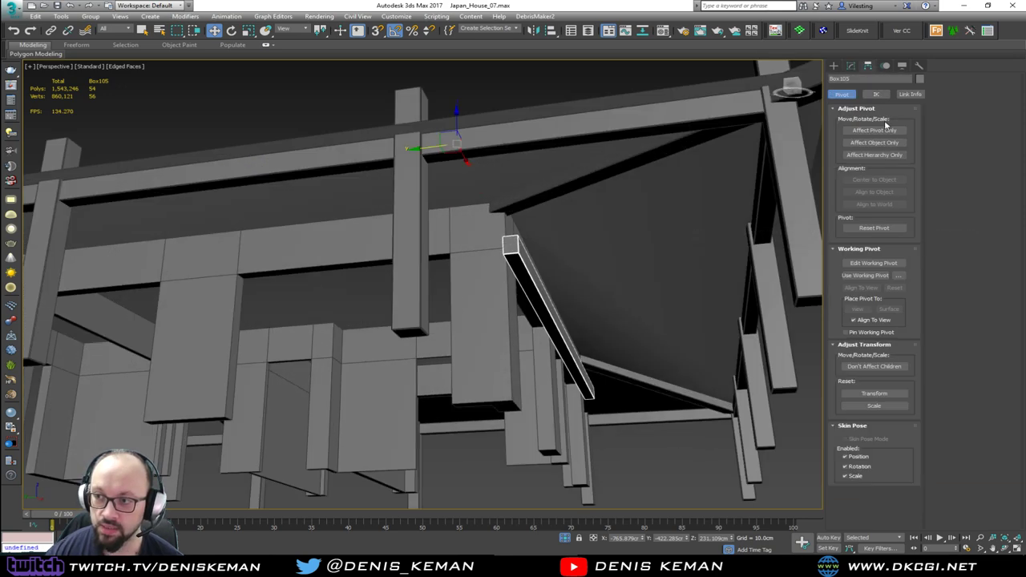
click(875, 130)
click(875, 179)
click(874, 129)
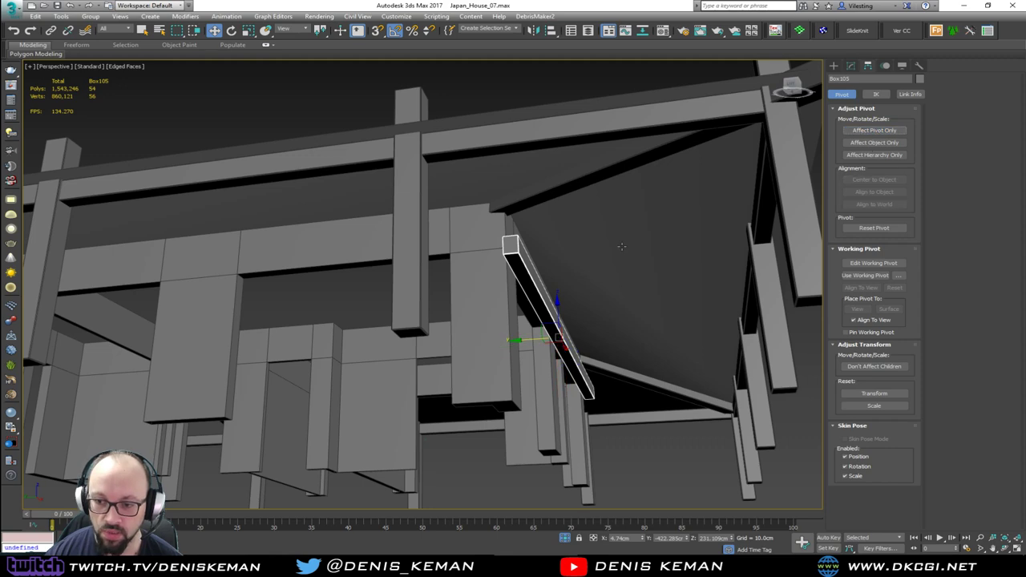
Step: Create one copy of the wall beam rotated 90 degrees horizontally
key(e)
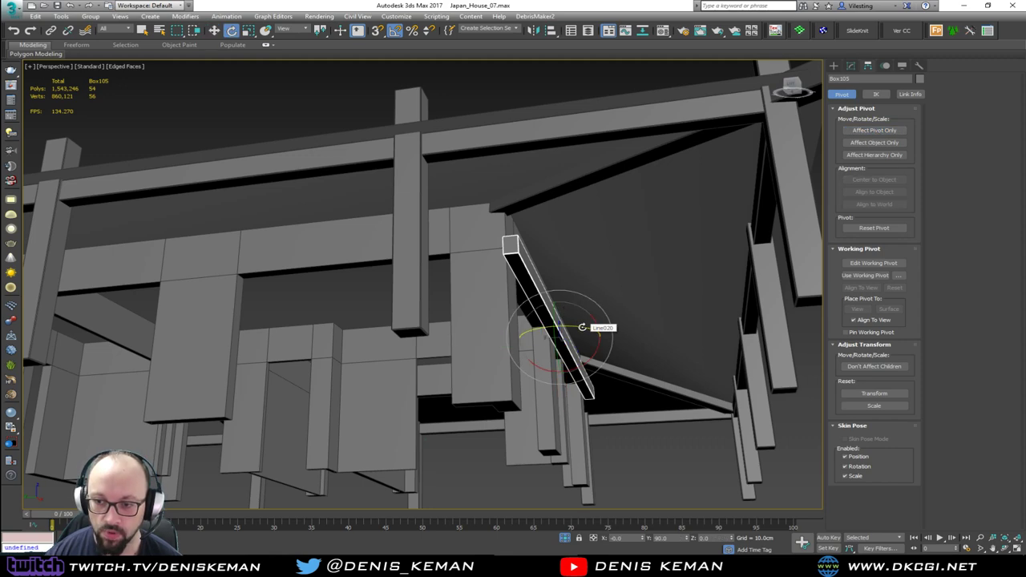
mouse_move(581, 326)
shift+mouse_down()
mouse_move(546, 311)
mouse_move(526, 330)
mouse_move(545, 329)
shift+mouse_up()
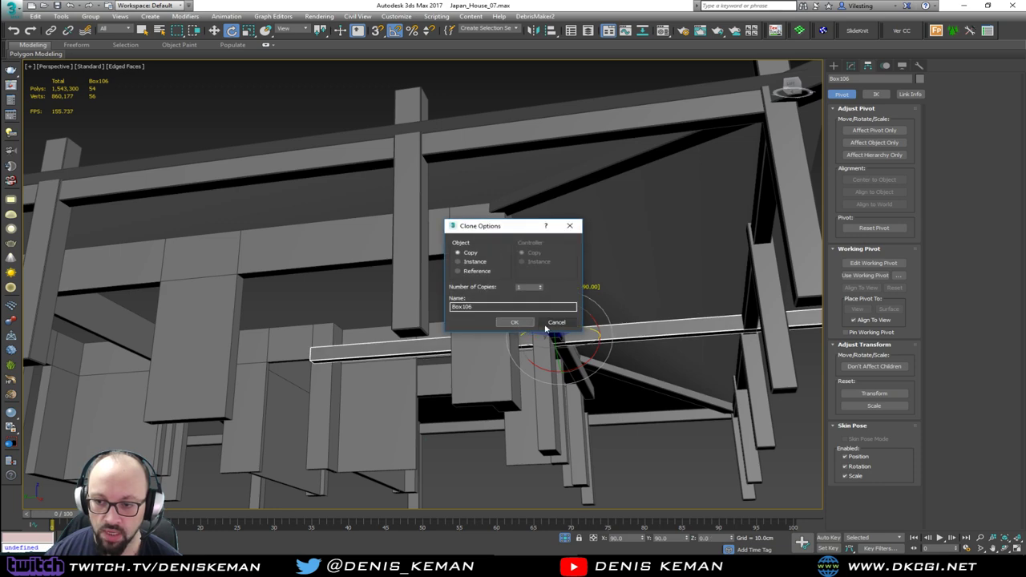
key(Return)
Step: Move the rotated beam along X and Y so it lies against the adjoining side wall of the house
key(w)
alt+middle_drag(547, 328, 564, 330)
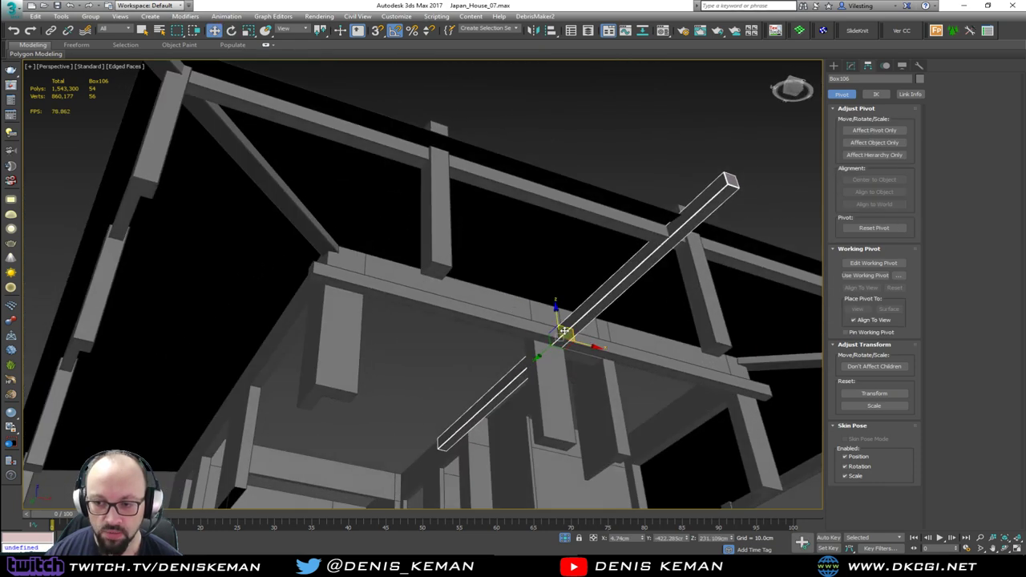
drag(588, 346, 343, 325)
mouse_move(344, 325)
alt+middle_down()
mouse_move(513, 251)
mouse_move(570, 302)
alt+middle_up()
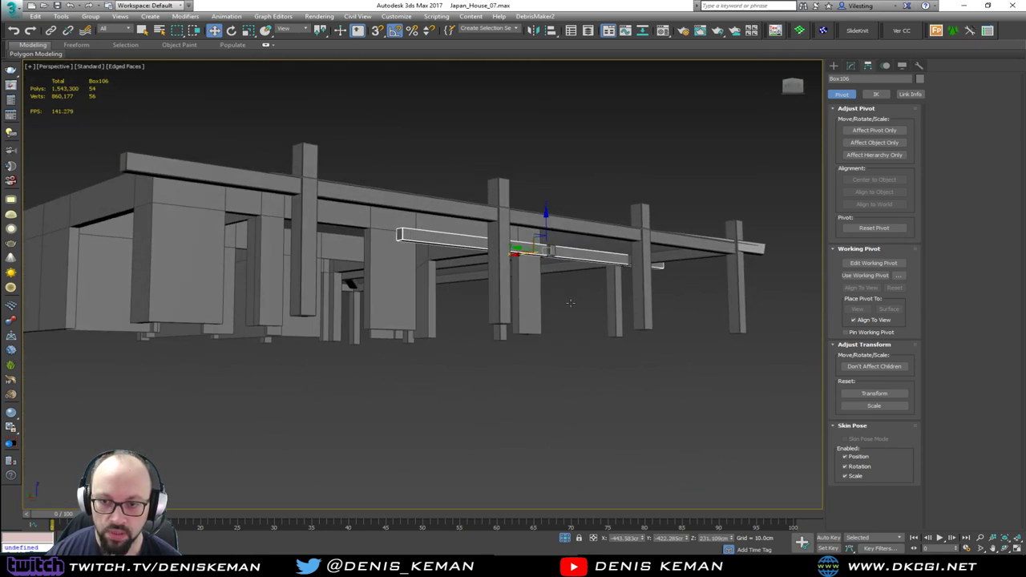
drag(523, 249, 373, 246)
alt+middle_drag(374, 246, 405, 258)
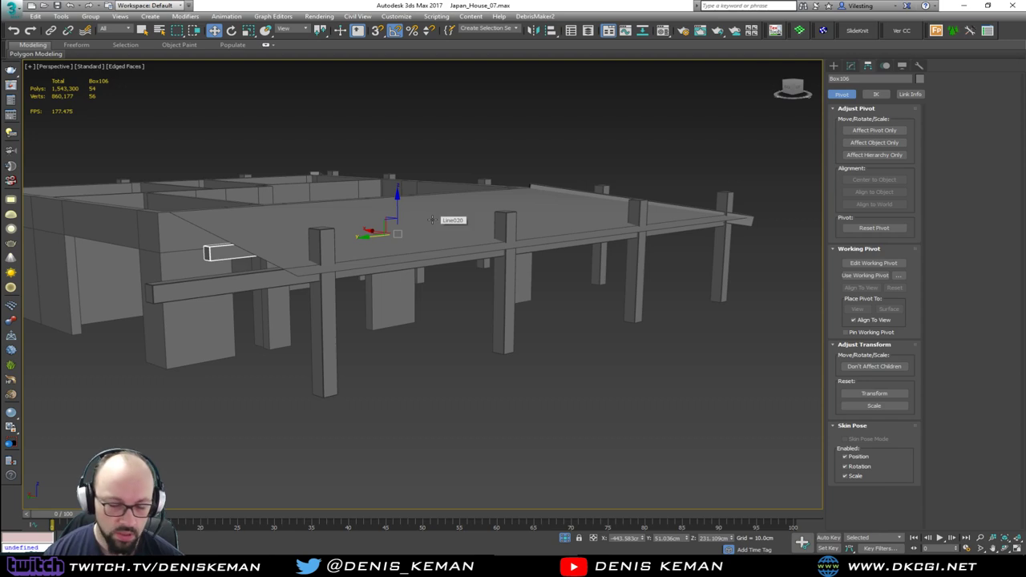
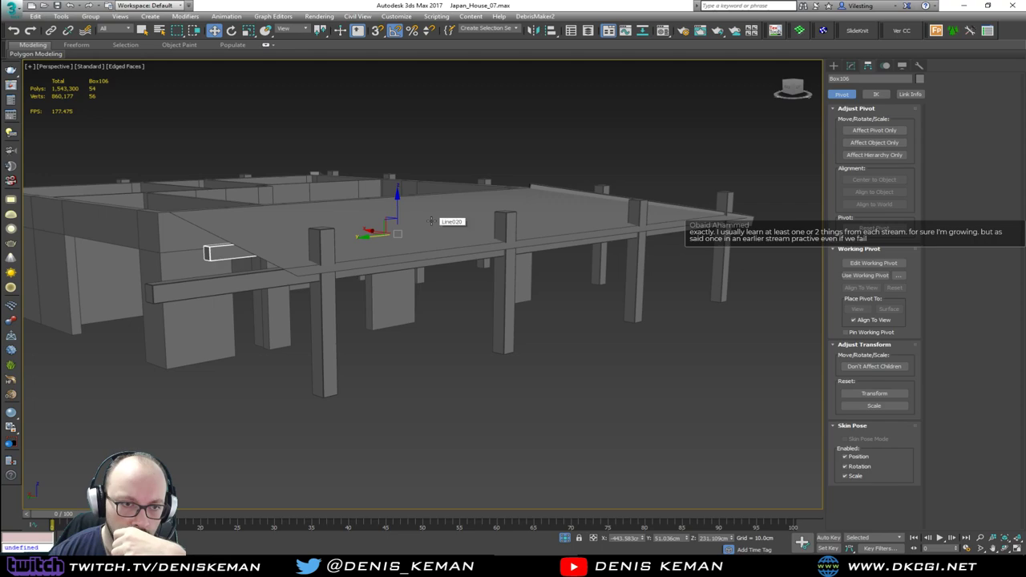
Step: Try raising the side-wall beam above the level of the adjoining wall beam
middle_drag(408, 243, 442, 250)
scroll(425, 313, up, 5)
drag(439, 233, 442, 229)
middle_drag(436, 232, 293, 264)
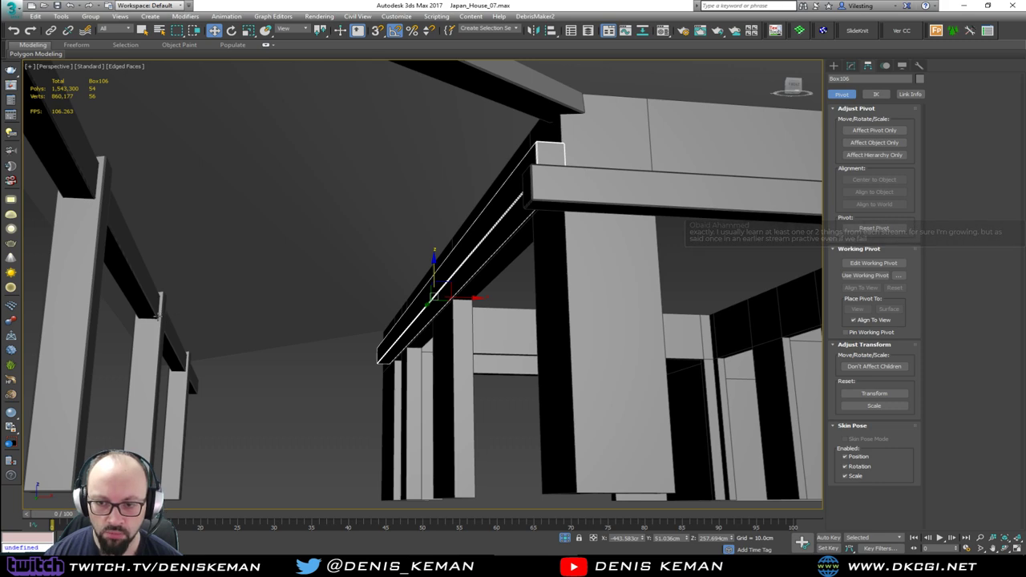
key(ctrl+z)
Step: Copy the side-wall beam once along X to the opposite side wall of the house
scroll(420, 316, down, 4)
middle_drag(420, 317, 325, 264)
ctrl+click(424, 255)
scroll(325, 264, down, 3)
mouse_move(401, 280)
alt+middle_down()
mouse_move(389, 281)
mouse_move(416, 280)
alt+middle_up()
click(227, 271)
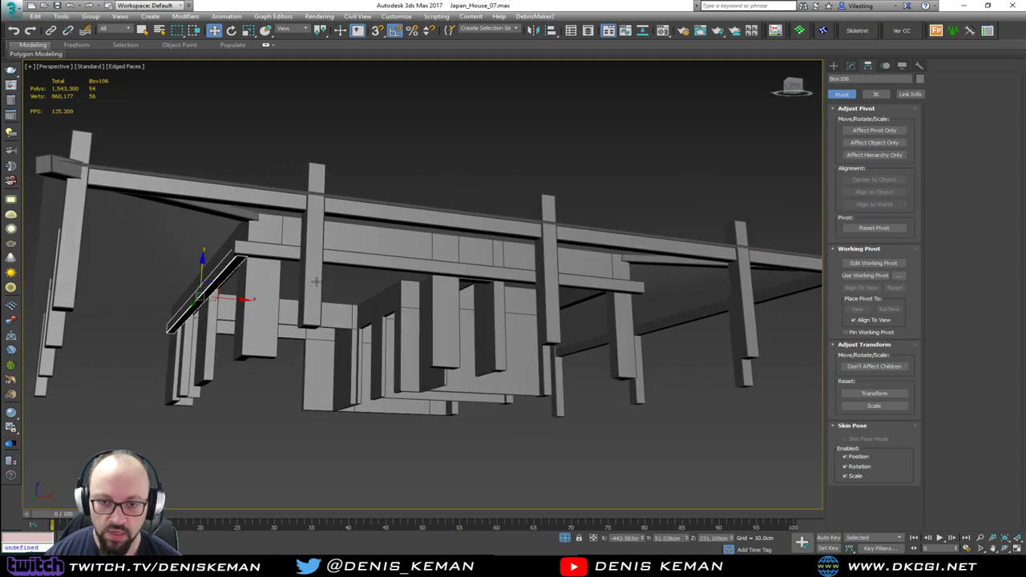
alt+middle_drag(227, 271, 335, 282)
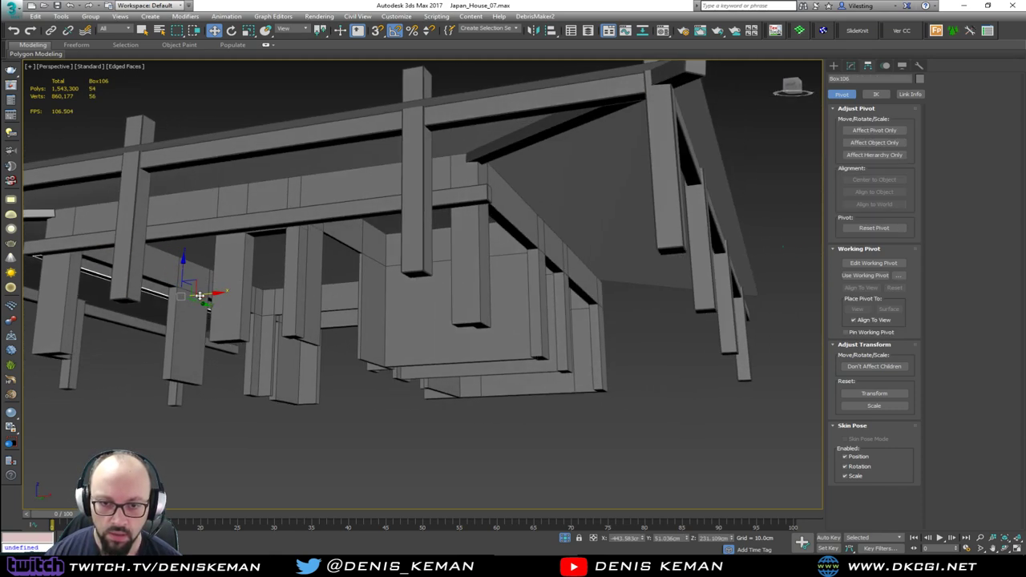
mouse_move(205, 294)
mouse_down()
mouse_move(432, 277)
mouse_move(578, 286)
mouse_up()
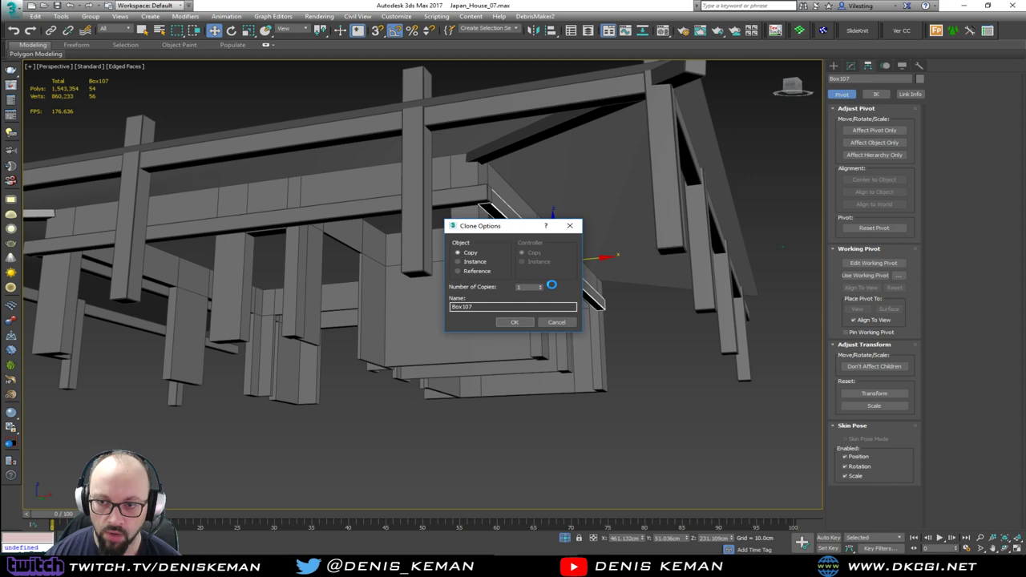
click(515, 321)
key(z)
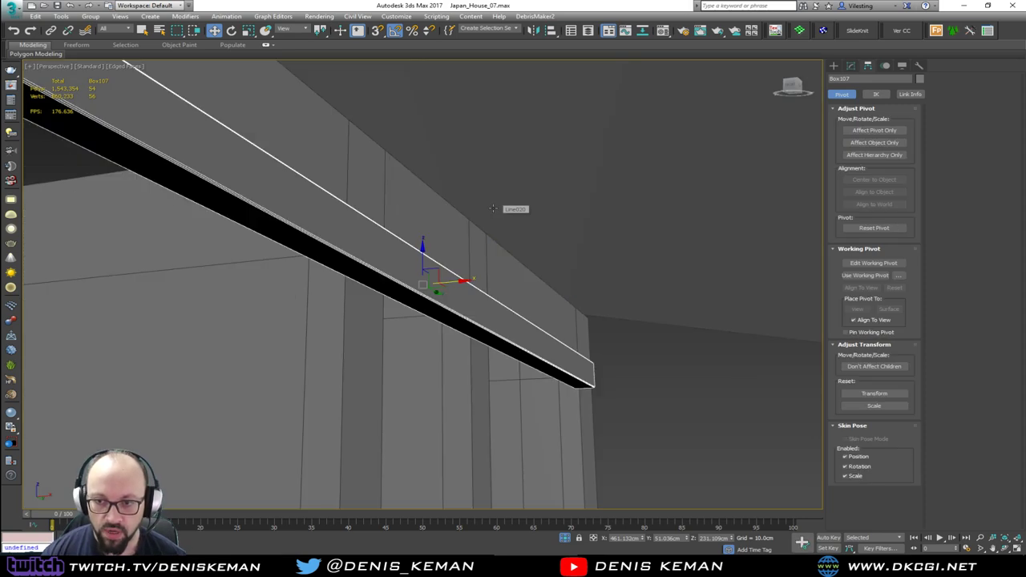
scroll(412, 262, down, 3)
middle_drag(302, 254, 582, 240)
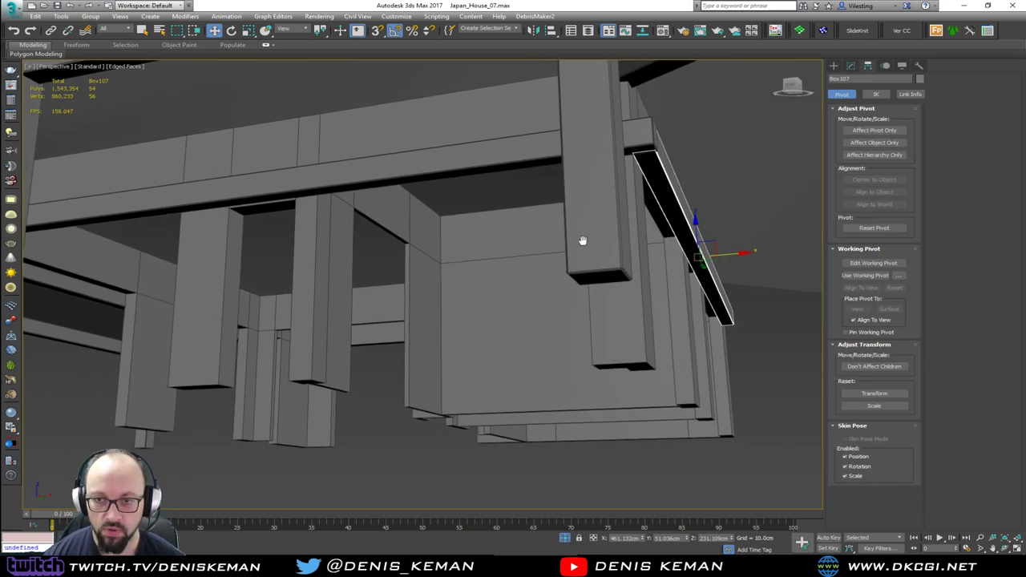
Step: Raise the three wall beams together along Z so they sit higher under the sloped roof
ctrl+click(389, 177)
alt+middle_drag(389, 177, 429, 232)
middle_drag(428, 232, 370, 181)
ctrl+click(296, 192)
alt+middle_drag(296, 191, 405, 210)
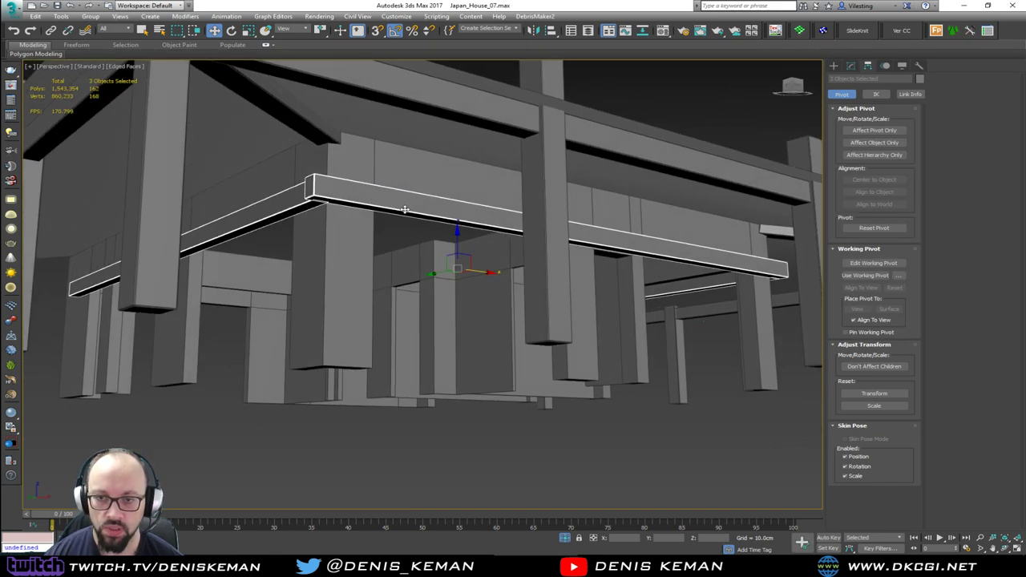
drag(463, 251, 462, 233)
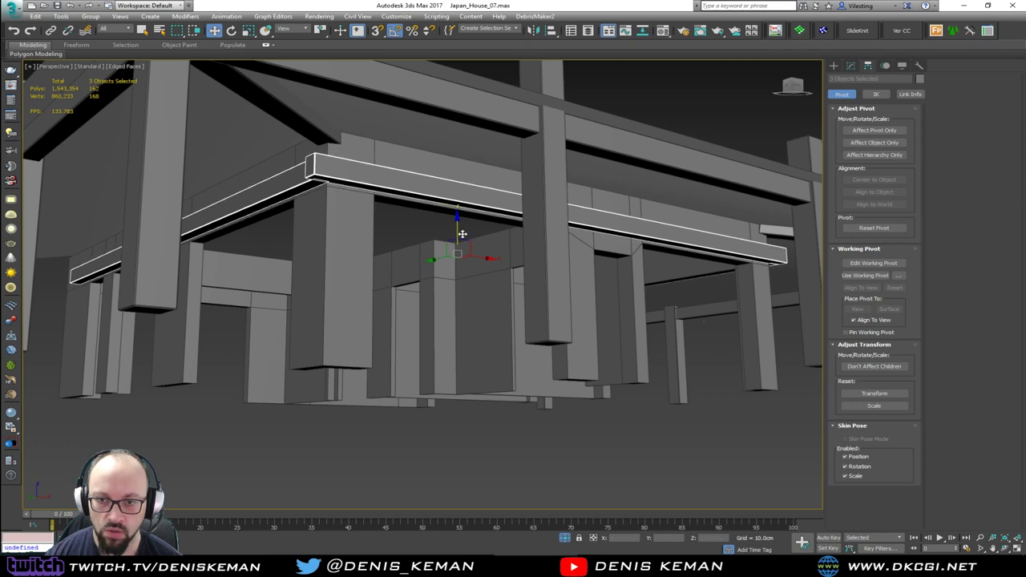
Step: Shorten the front wall beam by moving its corner-end vertices inward along X to align with the side-wall beam
click(356, 176)
scroll(336, 181, down, 5)
scroll(231, 263, up, 10)
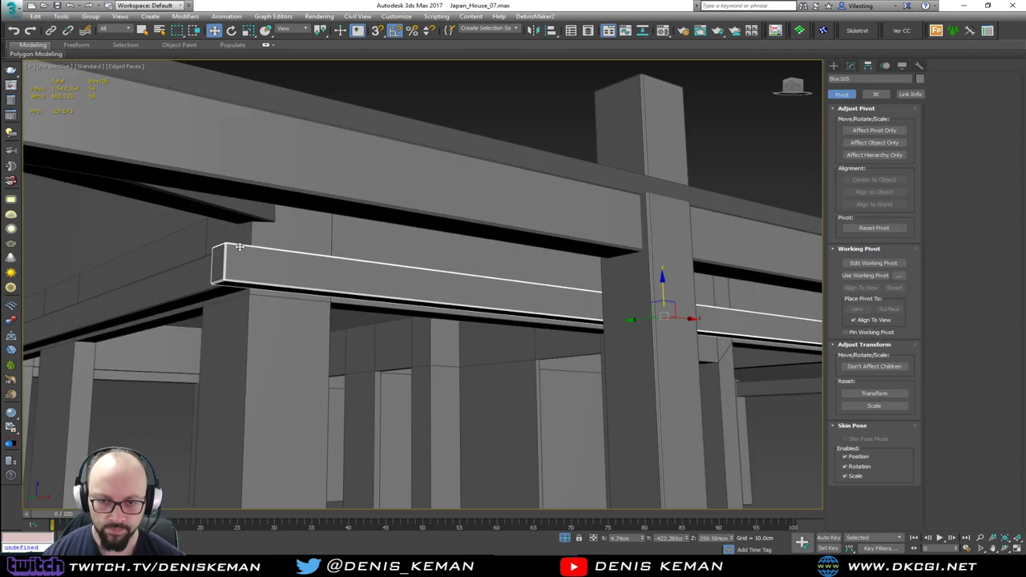
middle_drag(230, 263, 381, 192)
click(852, 70)
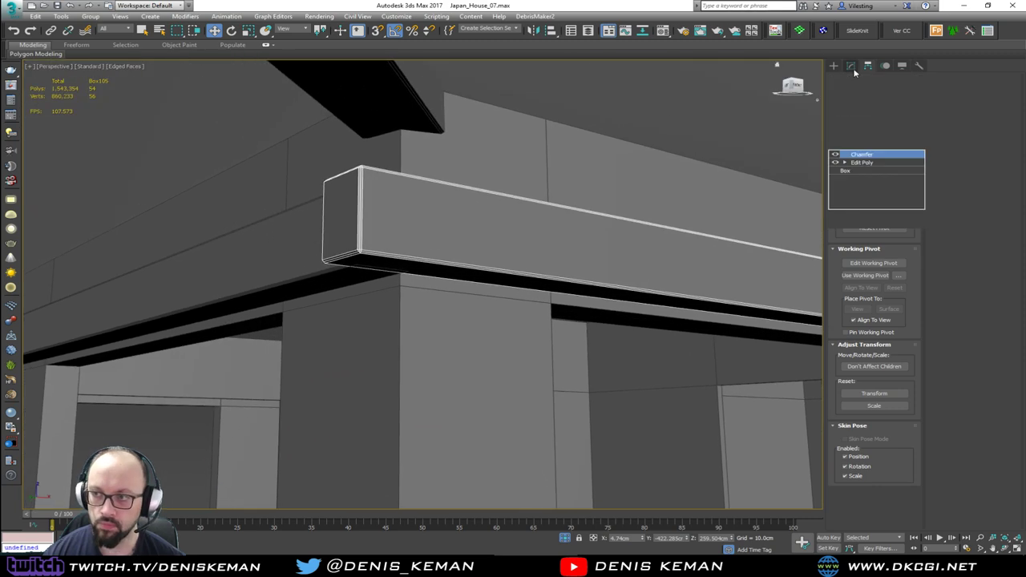
click(866, 162)
key(1)
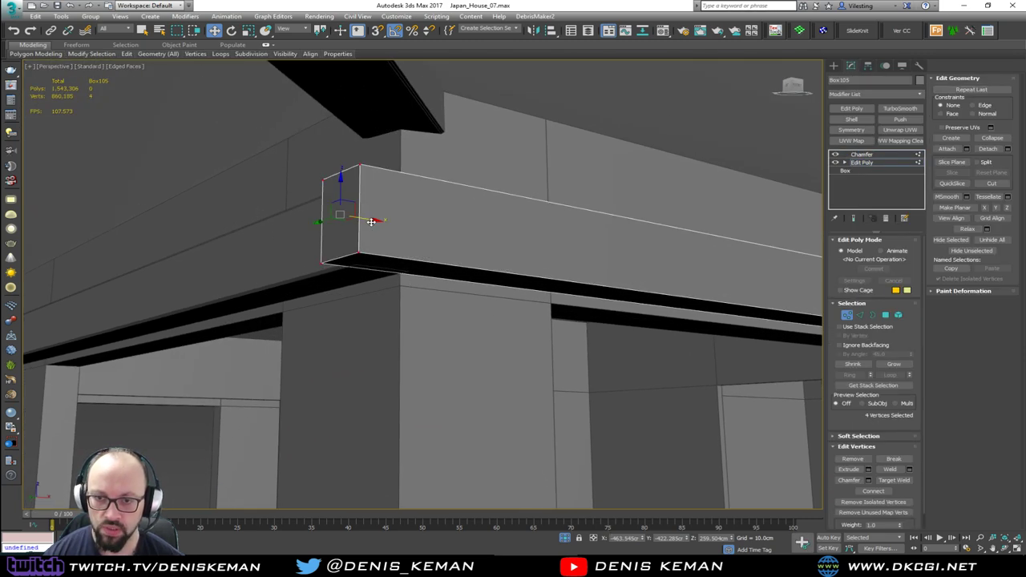
drag(371, 221, 401, 229)
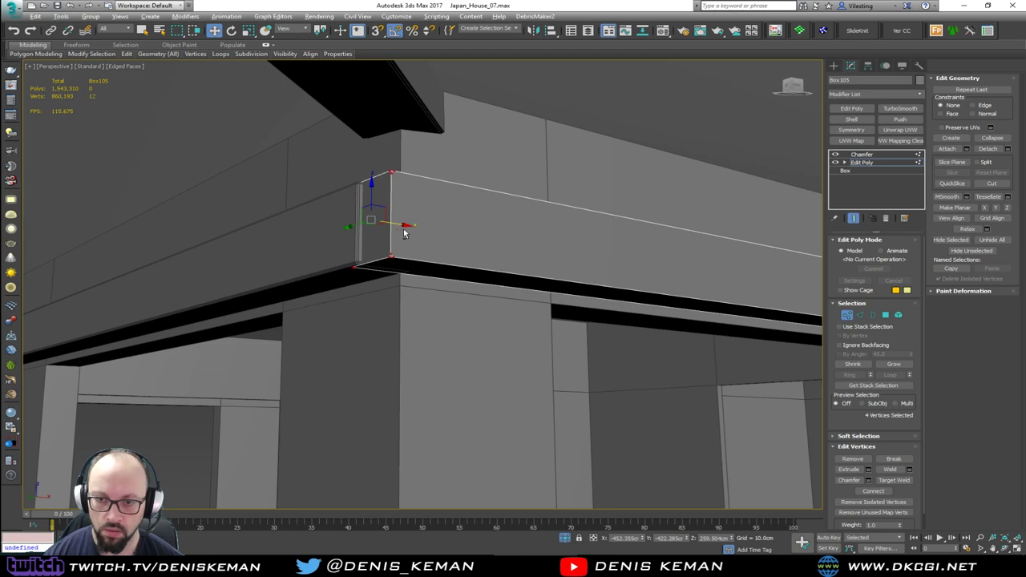
alt+middle_drag(403, 233, 464, 209)
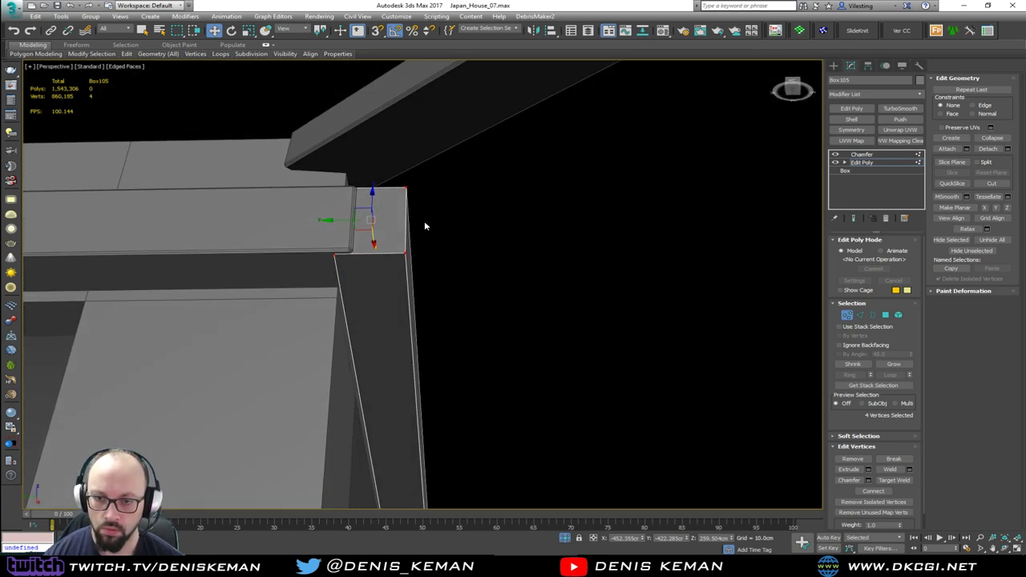
Step: Pull the side-wall beam's corner-end vertices back along Y so it butts against the inner face of the front beam
key(1)
click(287, 241)
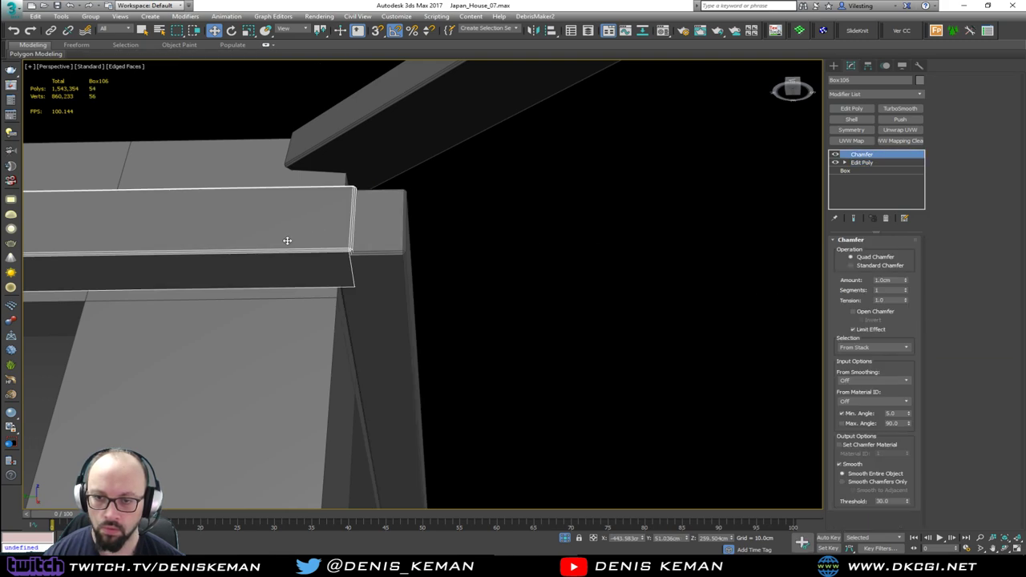
click(862, 162)
key(1)
drag(483, 149, 279, 333)
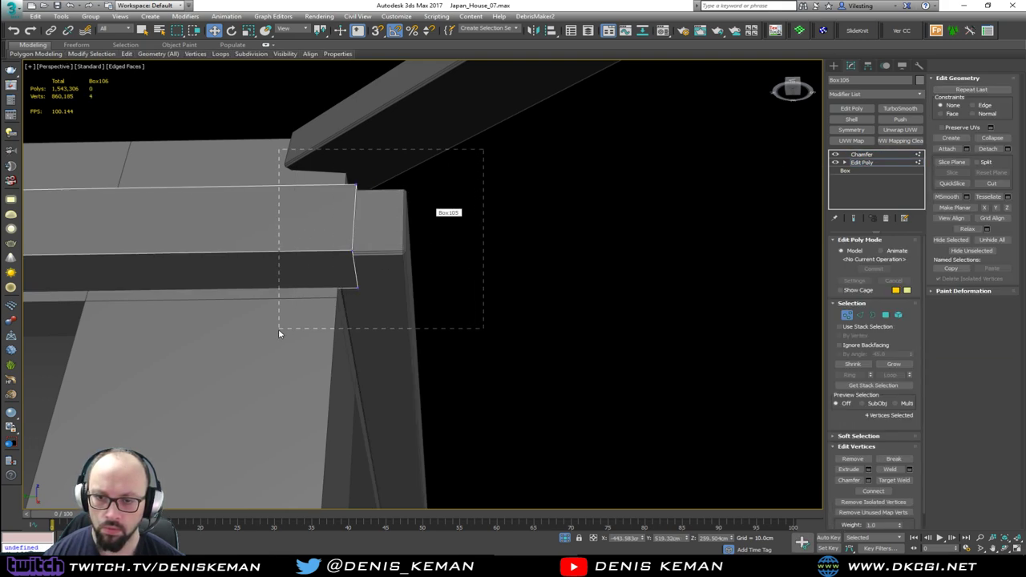
drag(327, 235, 308, 237)
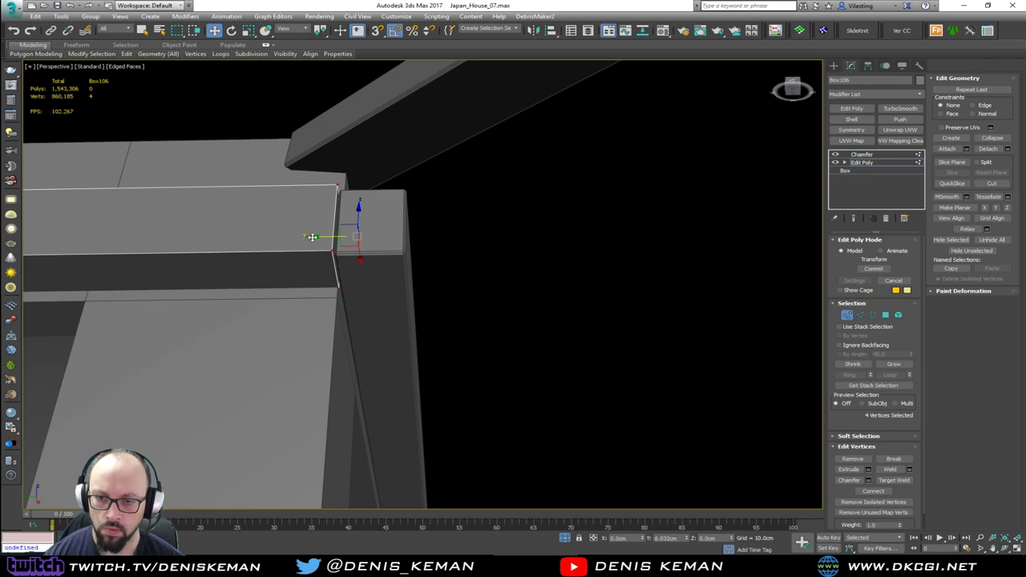
alt+middle_drag(312, 237, 288, 236)
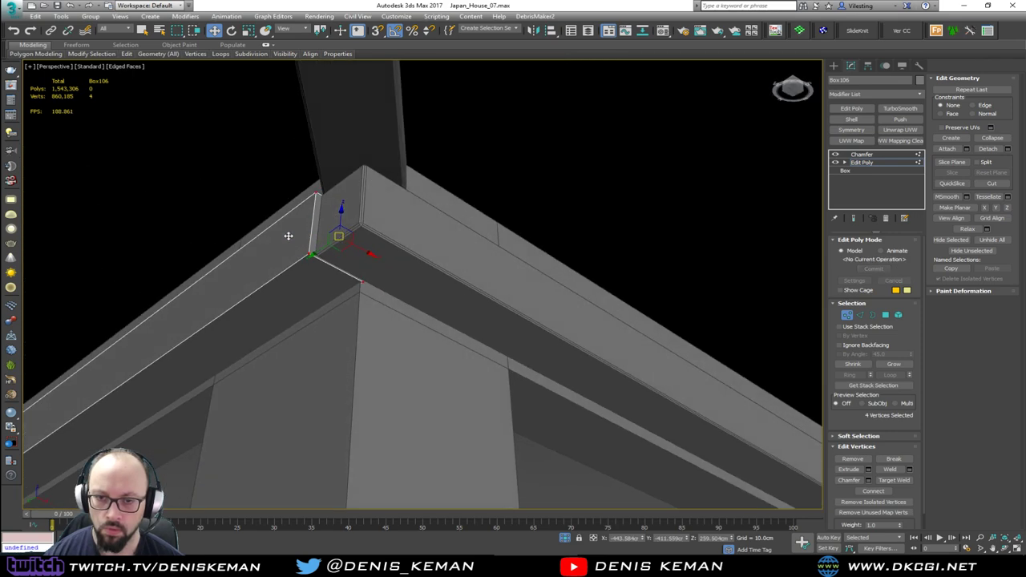
click(850, 305)
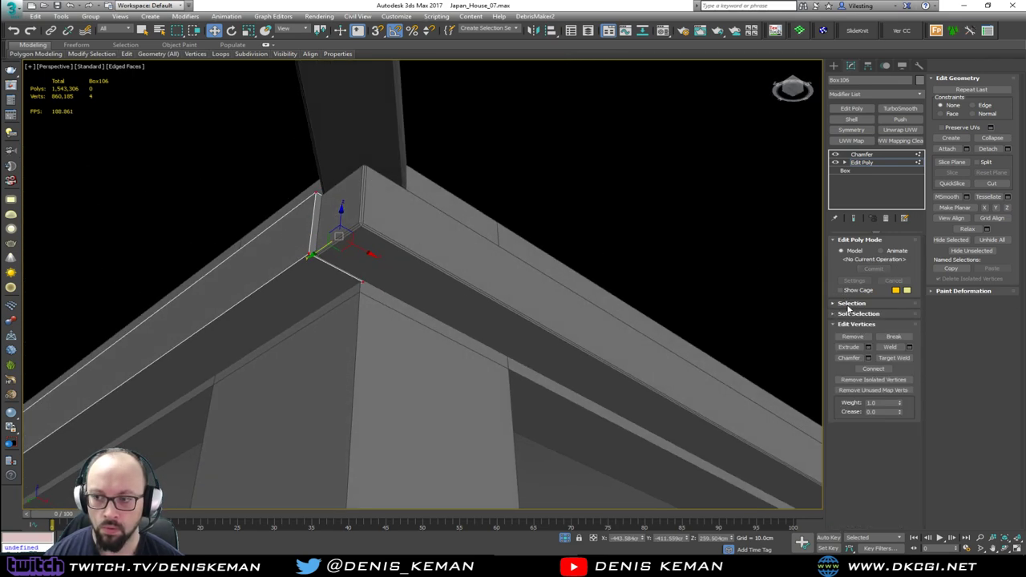
key(1)
key(1)
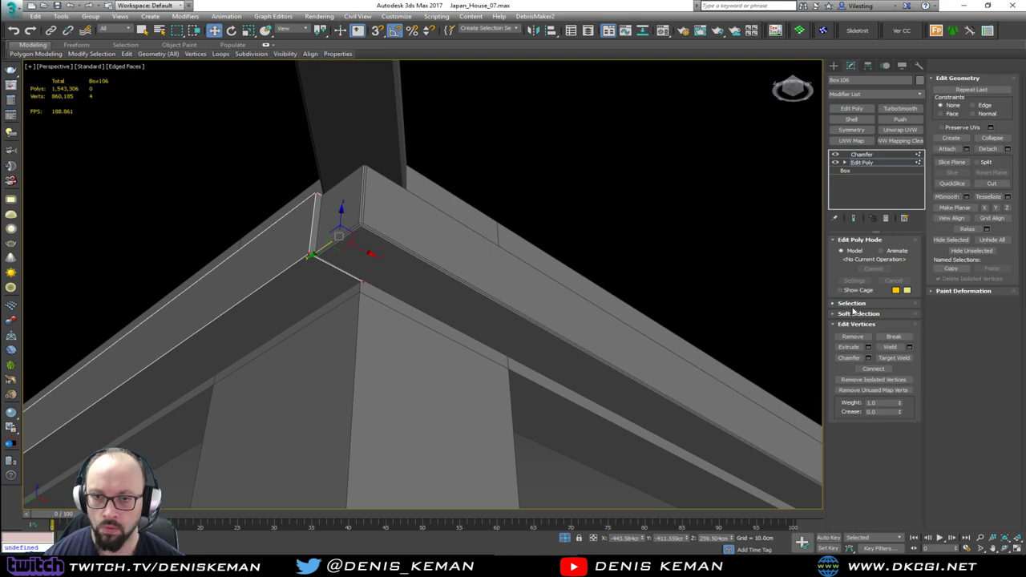
key(1)
Step: Nudge the front beam's corner-end vertices slightly outward along X to be flush with the side-wall beam
click(408, 260)
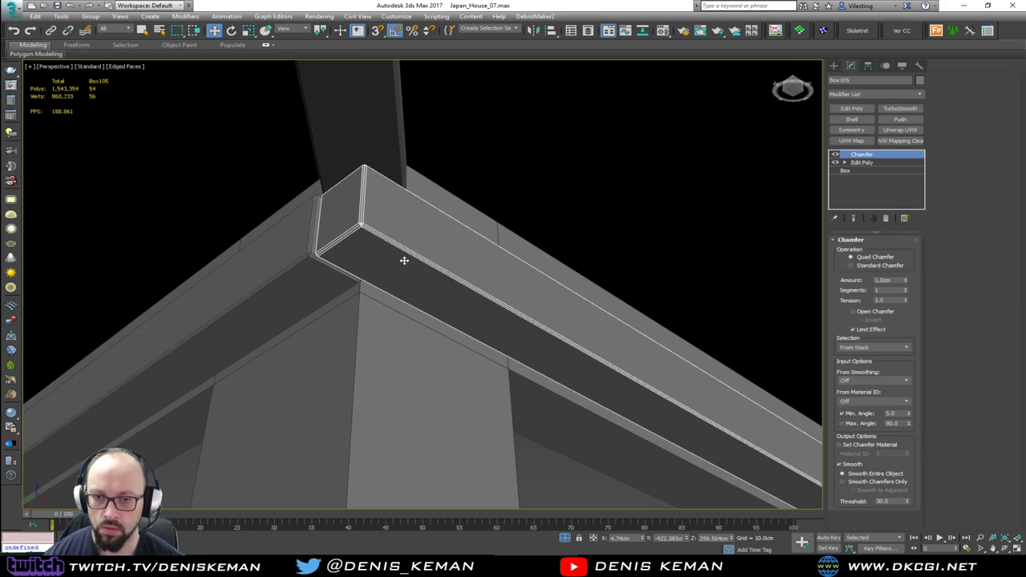
click(871, 168)
key(1)
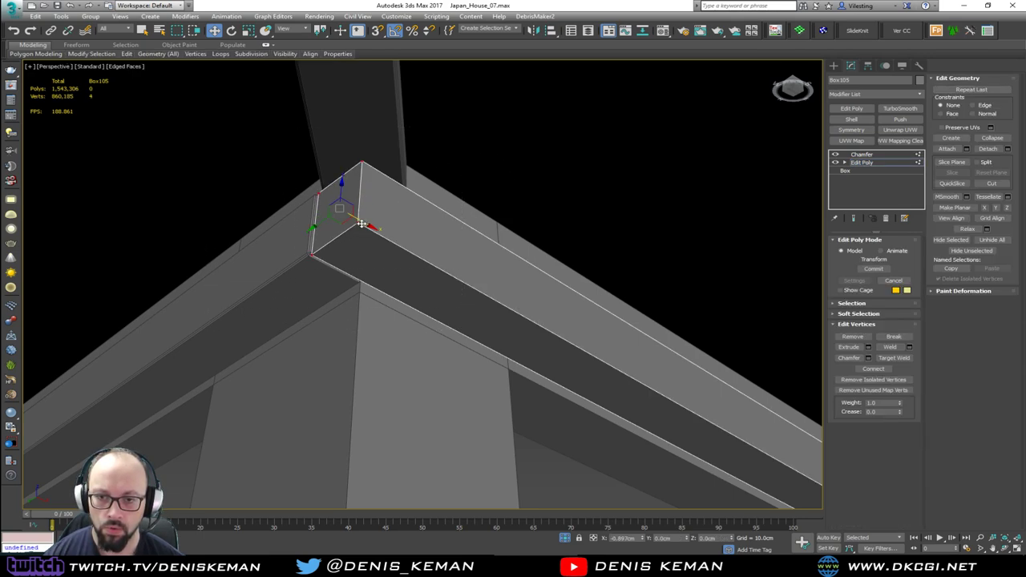
key(1)
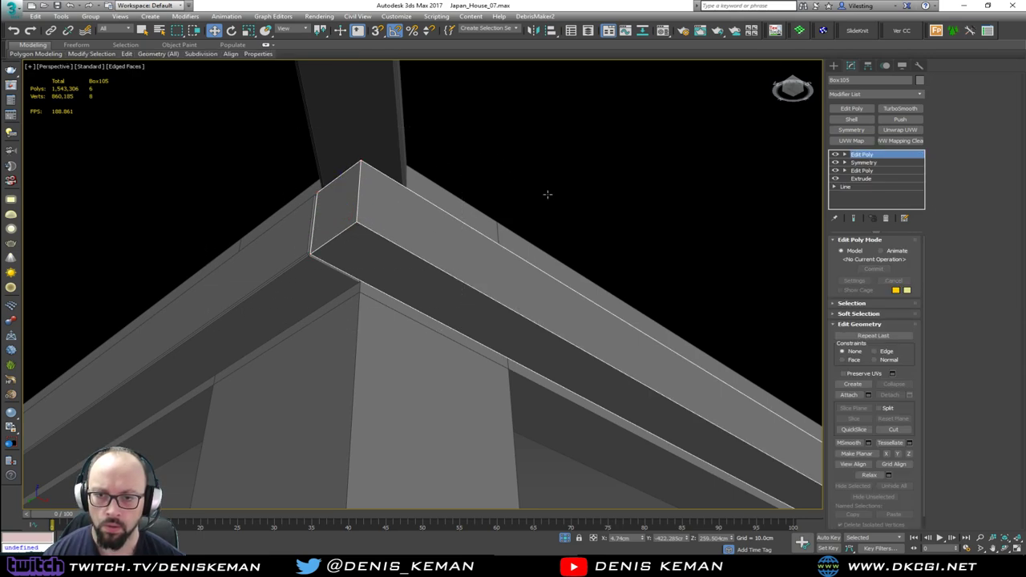
Step: Assign a darker grey object color to the two beams meeting at the corner and check them without edge display
key(F4)
click(511, 250)
alt+middle_drag(511, 250, 379, 222)
click(398, 225)
ctrl+click(453, 220)
key(F4)
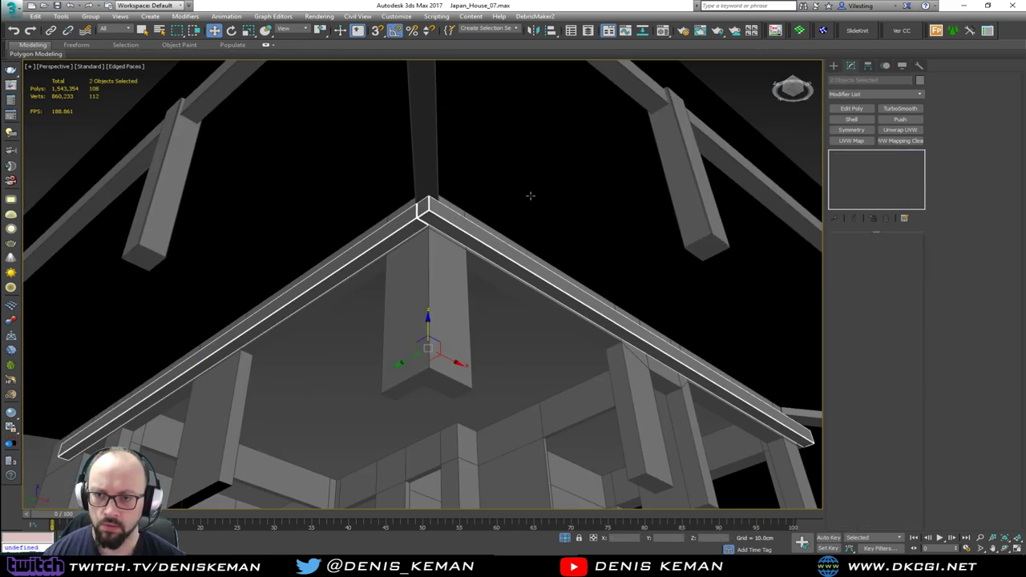
click(920, 81)
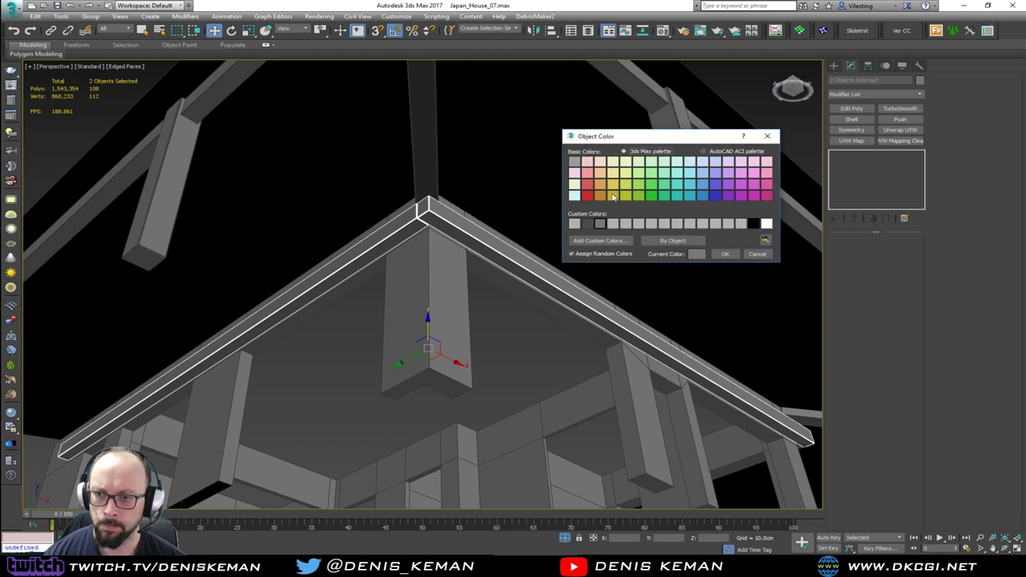
click(722, 254)
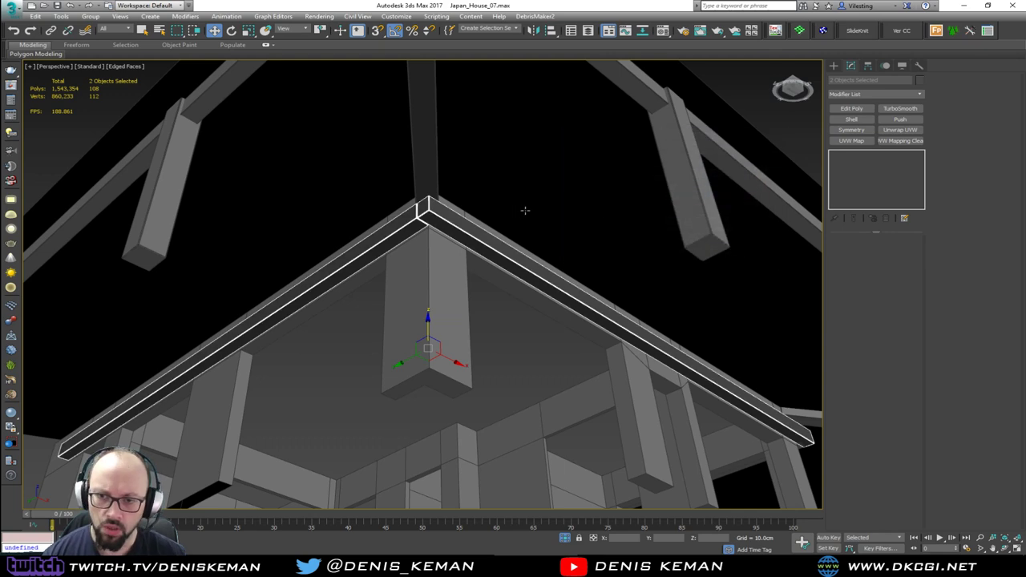
key(F4)
alt+middle_drag(525, 209, 549, 186)
scroll(621, 177, down, 5)
click(635, 159)
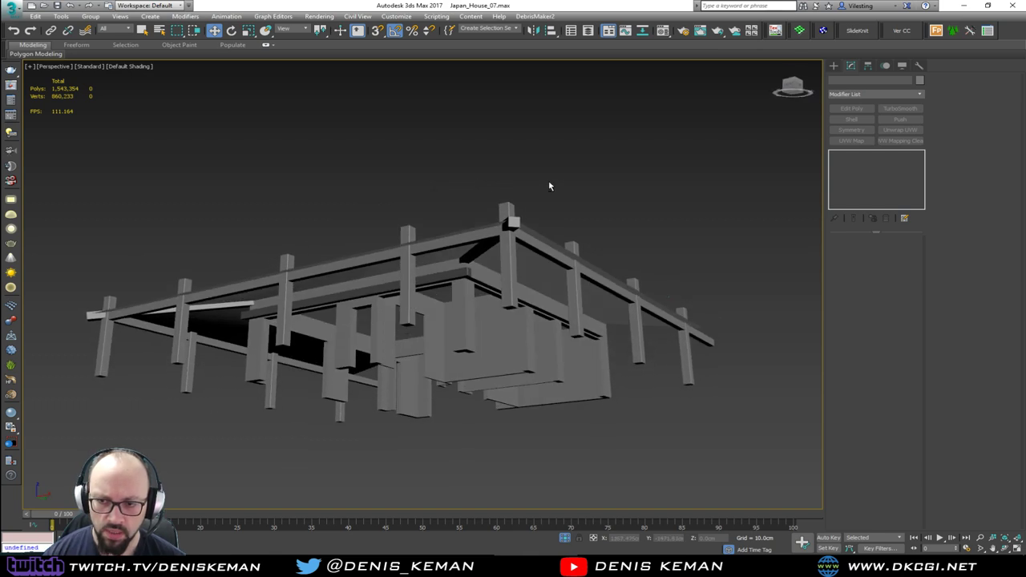
scroll(476, 253, up, 5)
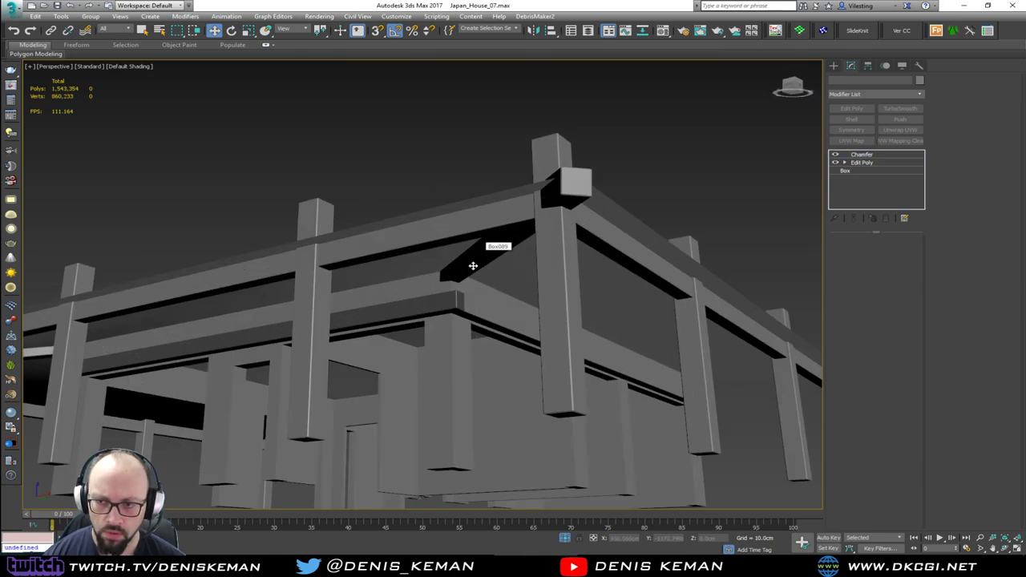
Step: Delete the untrimmed beam copy on the opposite side wall
click(472, 265)
alt+middle_drag(474, 265, 422, 263)
middle_drag(655, 280, 537, 278)
click(528, 280)
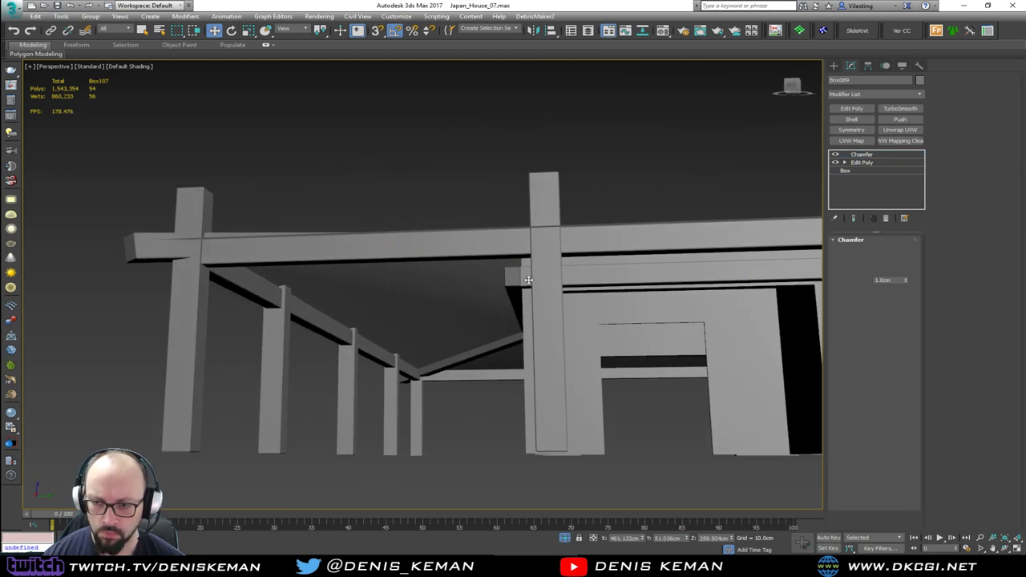
key(z)
alt+middle_drag(351, 278, 528, 243)
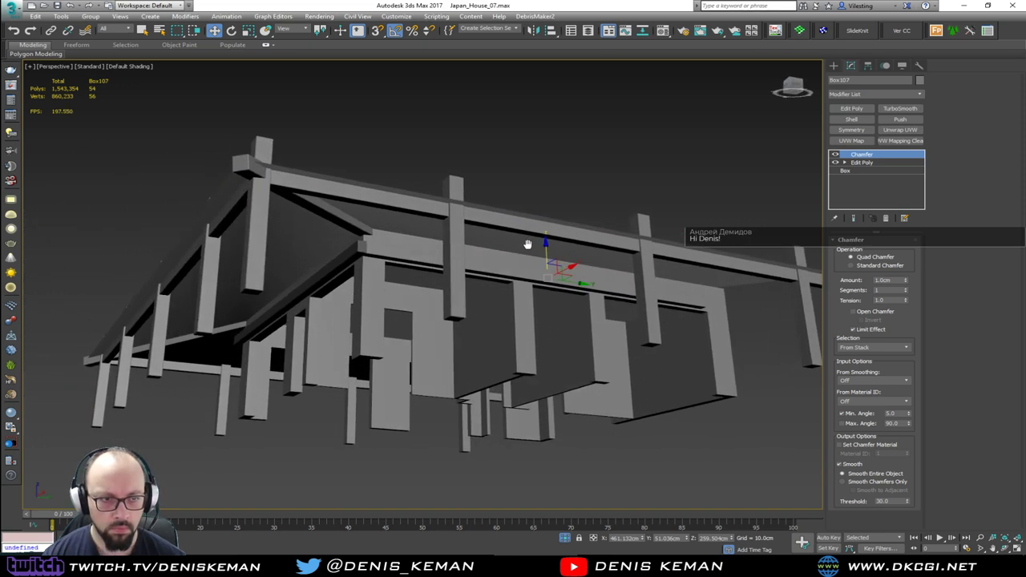
scroll(527, 243, up, 3)
scroll(351, 287, up, 5)
key(F4)
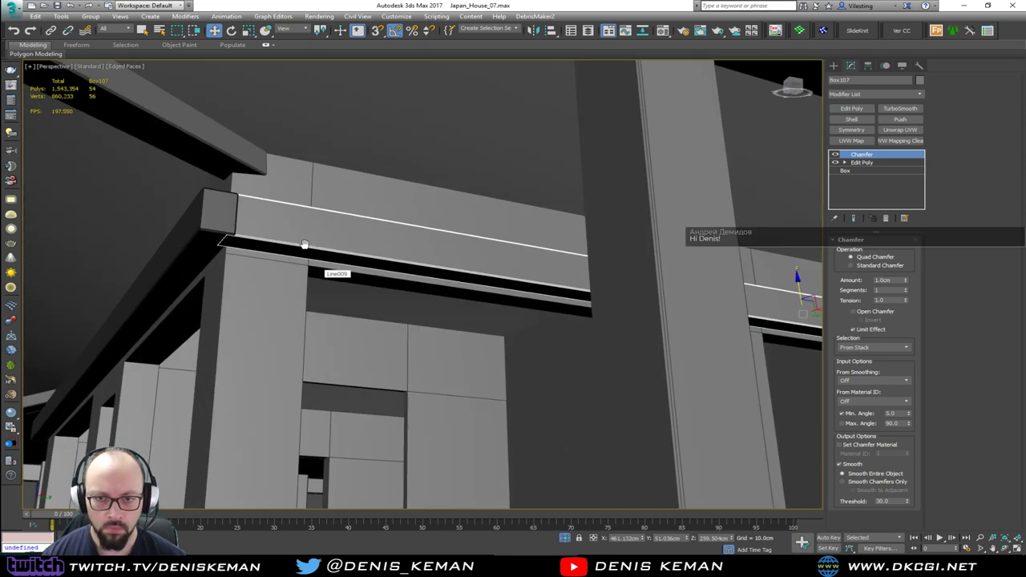
middle_drag(330, 270, 410, 251)
scroll(410, 253, down, 4)
key(Delete)
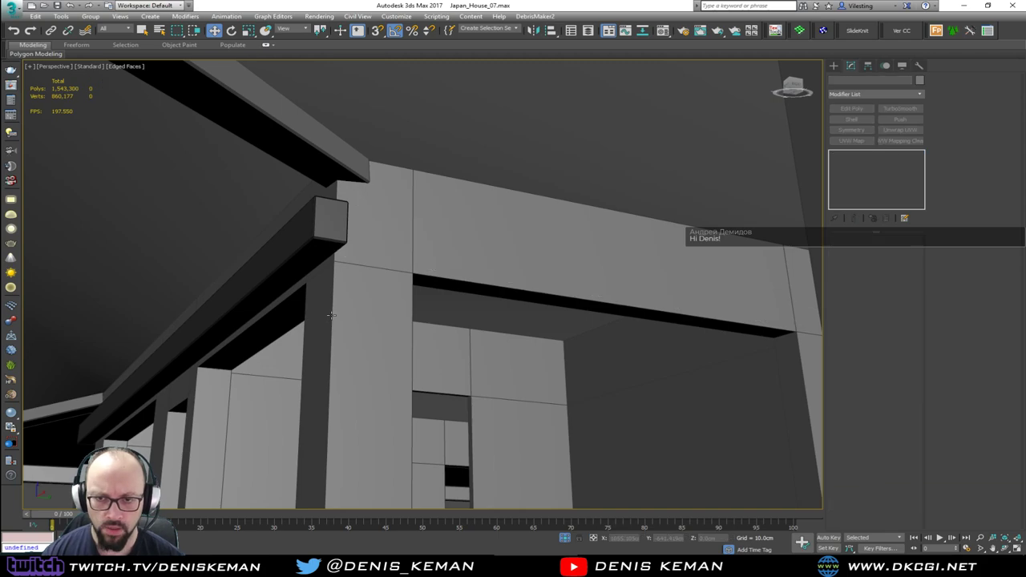
Step: Create one copy of the trimmed side-wall beam along X at the opposite side wall
scroll(332, 315, down, 5)
alt+middle_drag(322, 292, 481, 282)
middle_drag(235, 149, 343, 291)
click(287, 238)
scroll(279, 241, down, 3)
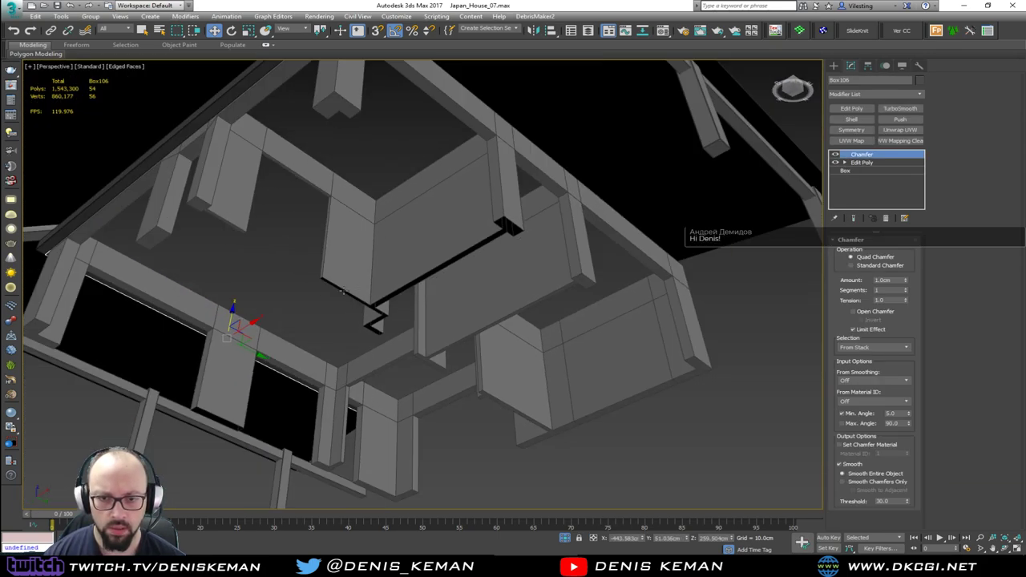
click(244, 324)
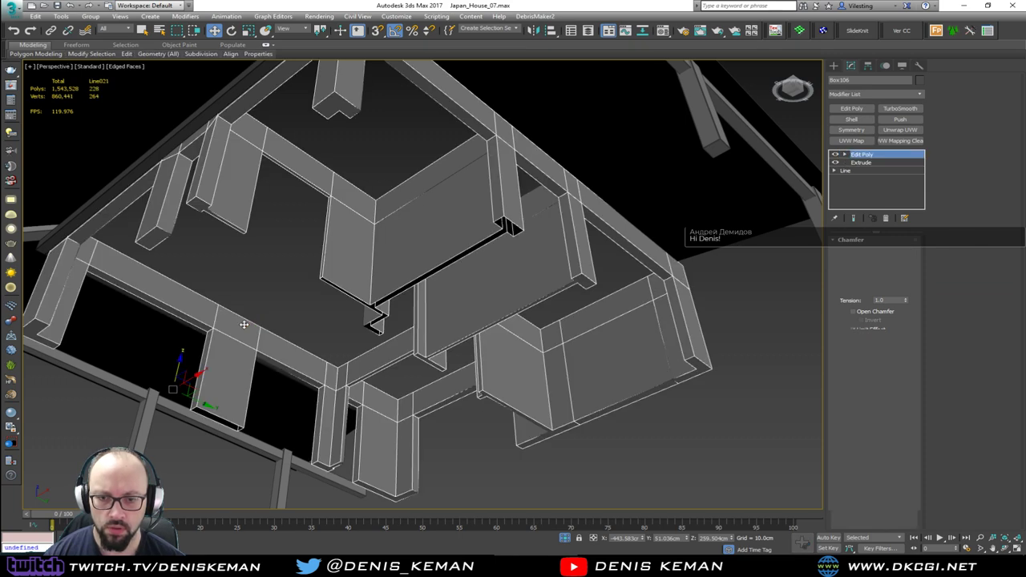
click(189, 325)
middle_drag(273, 207, 263, 319)
scroll(271, 331, down, 3)
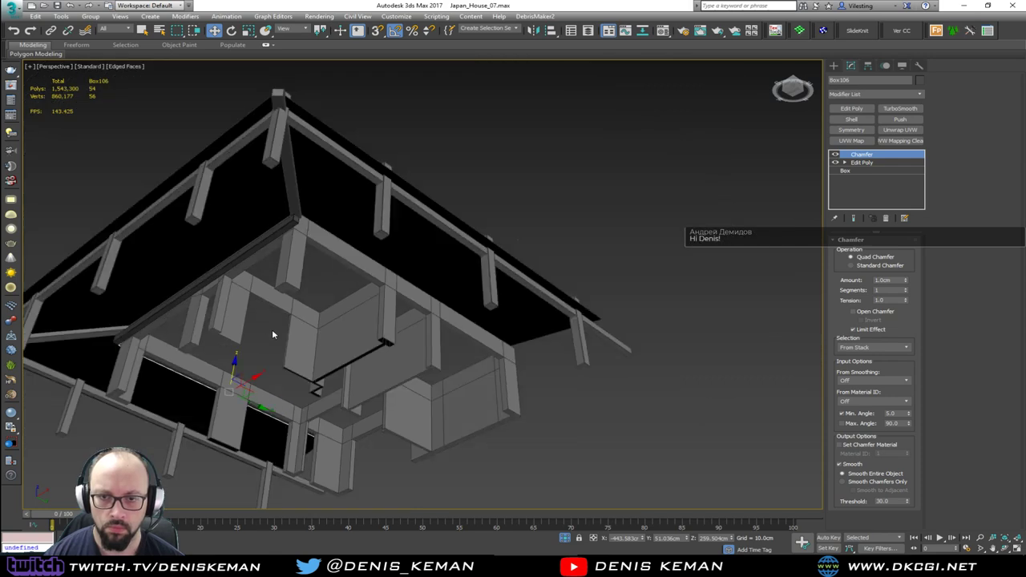
shift+drag(254, 377, 447, 287)
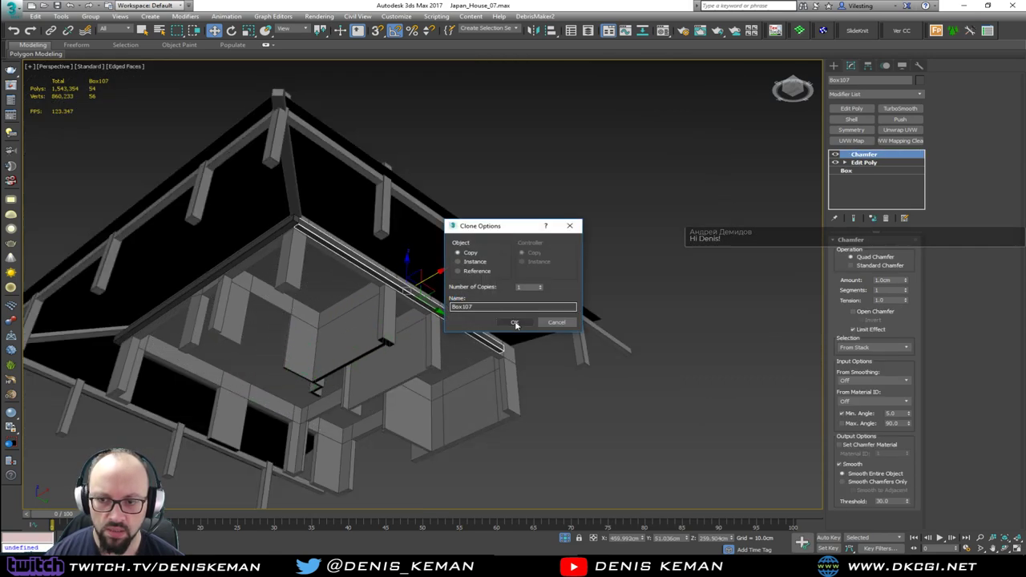
click(518, 324)
Step: Shift the copied side-wall beam slightly outward along X so it lines up with the front beam's end, then clear the selection
key(z)
middle_drag(189, 169, 341, 300)
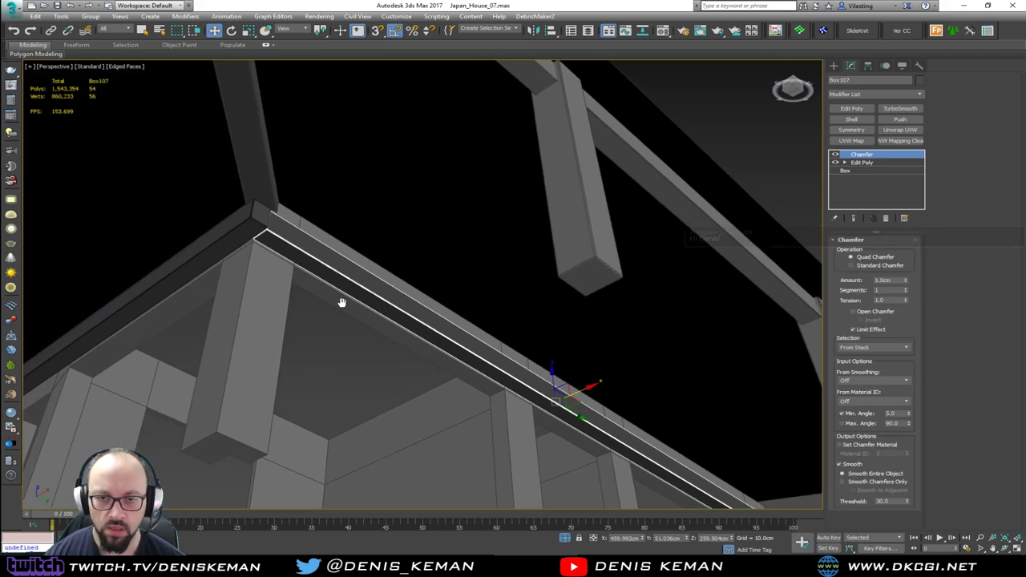
scroll(342, 300, up, 2)
scroll(226, 212, up, 1)
scroll(225, 210, down, 1)
scroll(225, 209, up, 2)
key(F3)
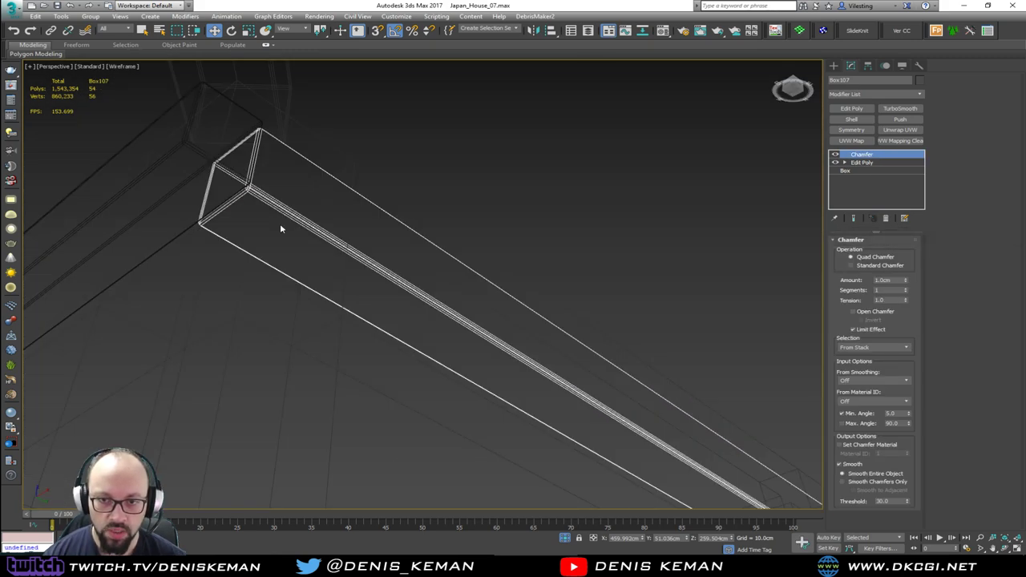
click(524, 198)
key(F3)
click(304, 220)
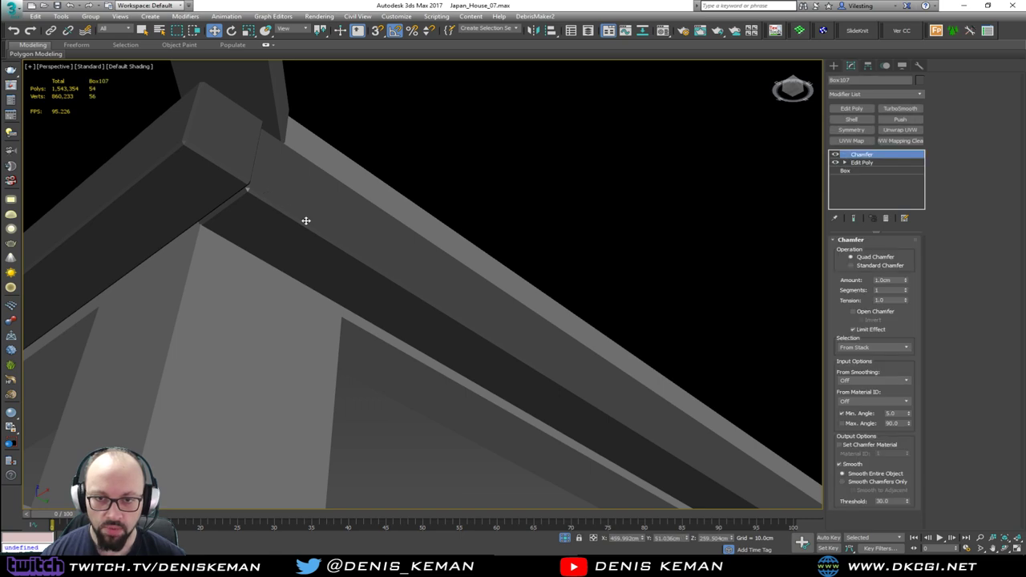
alt+middle_drag(759, 401, 739, 405)
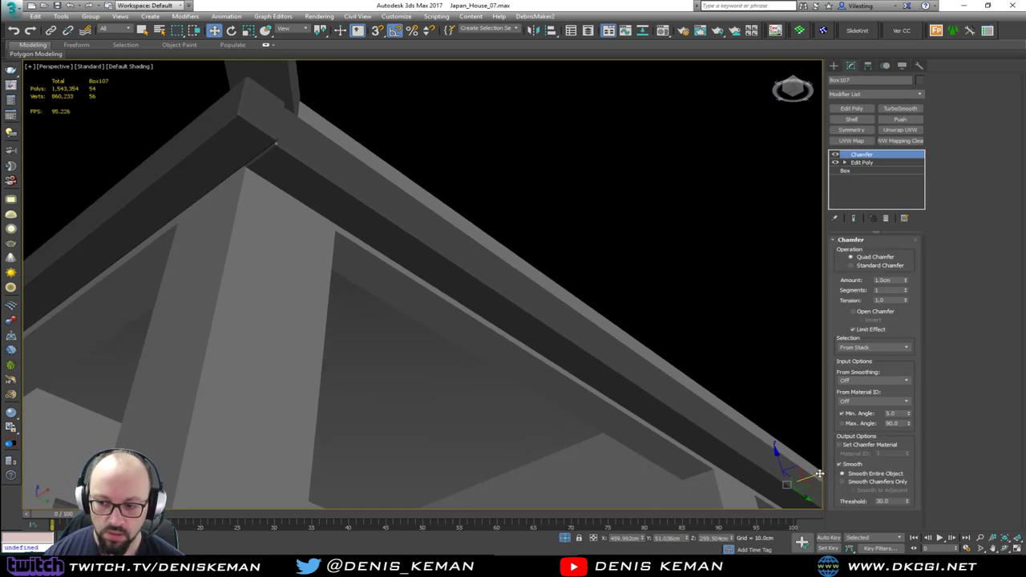
drag(816, 474, 820, 473)
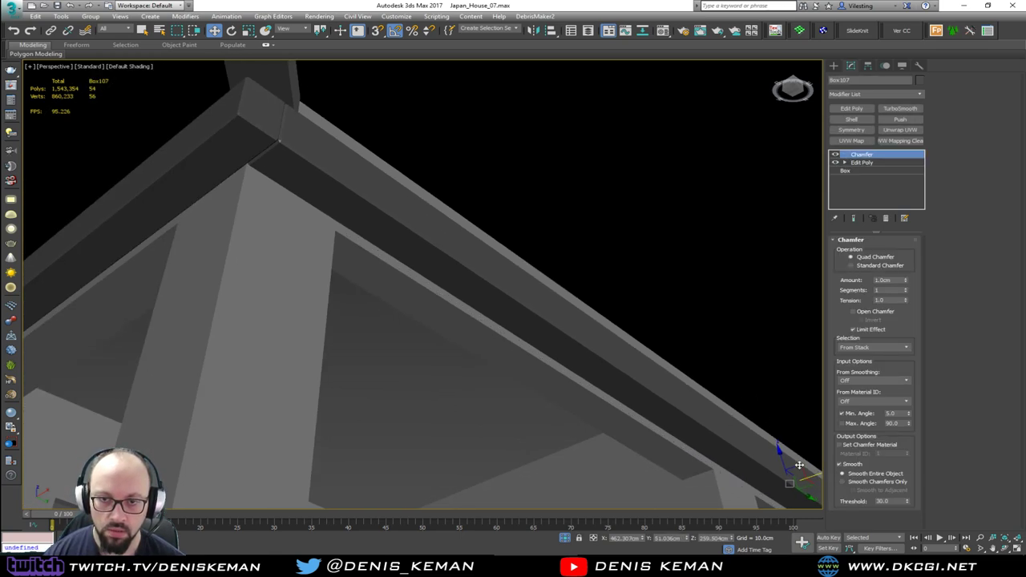
key(F3)
click(476, 392)
key(F3)
key(F4)
scroll(476, 392, down, 6)
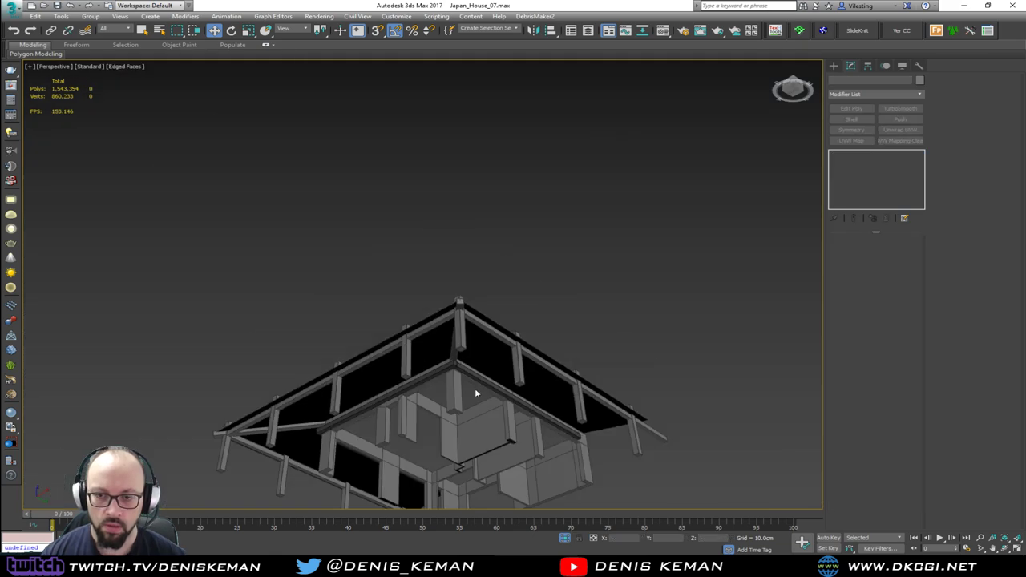
Step: Turn off the edge display in the perspective view and save the scene
key(F4)
mouse_move(474, 394)
alt+middle_down()
mouse_move(473, 362)
mouse_move(451, 360)
alt+middle_up()
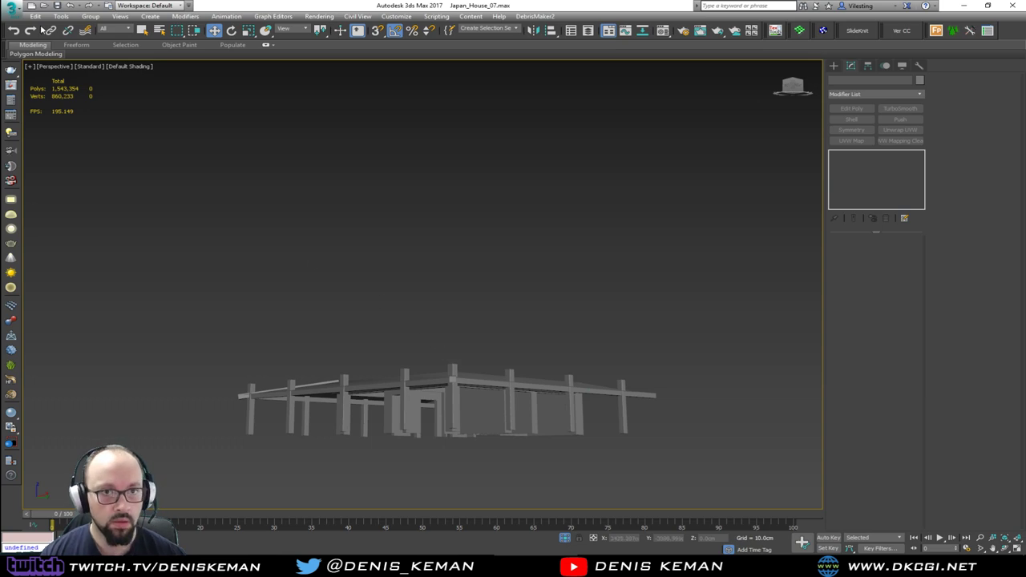
click(16, 18)
click(42, 97)
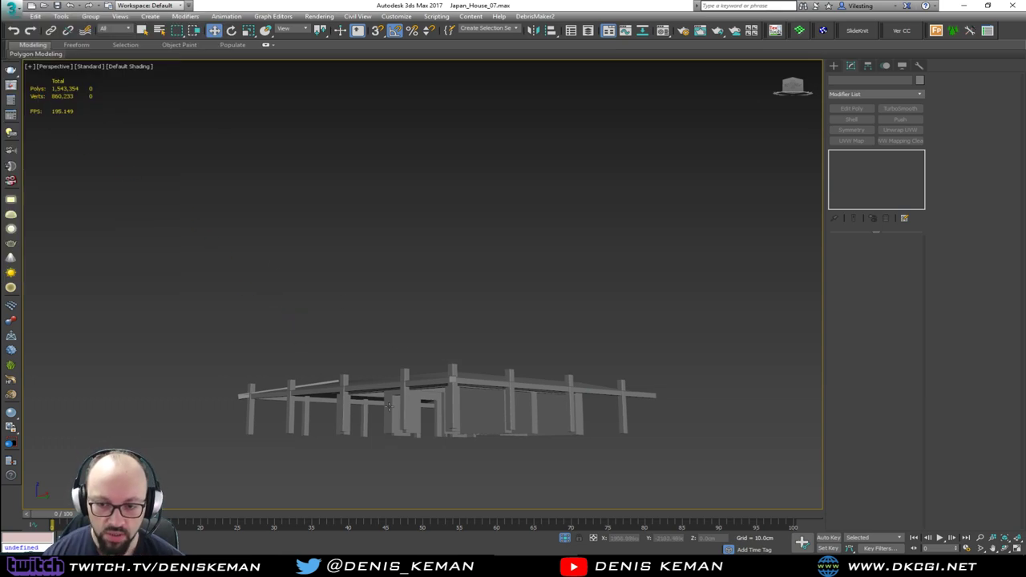
Step: Copy a side porch post rotated 90° so the copy lies horizontally from the post towards the house wall
scroll(388, 407, up, 10)
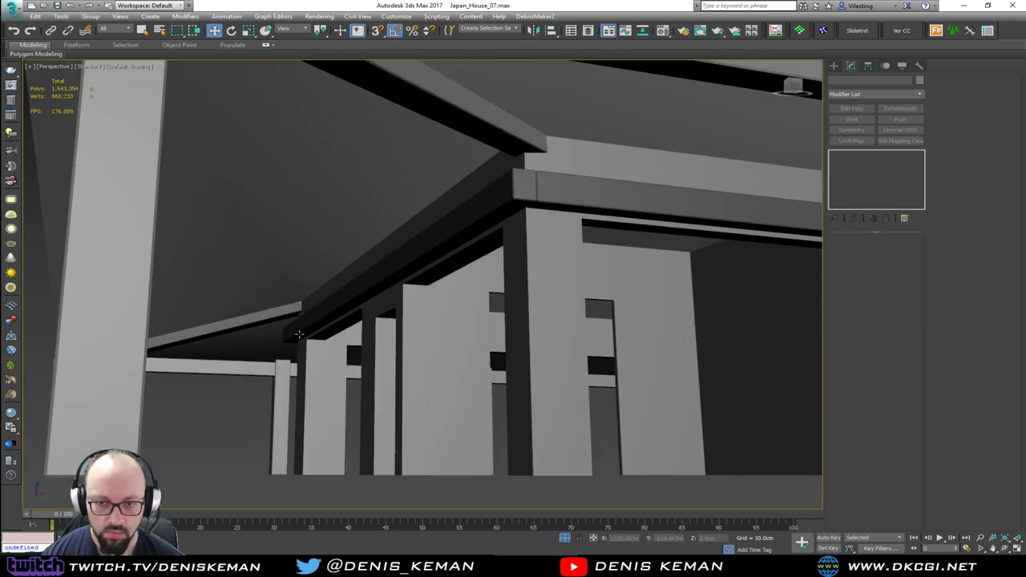
alt+middle_drag(299, 334, 231, 337)
click(298, 330)
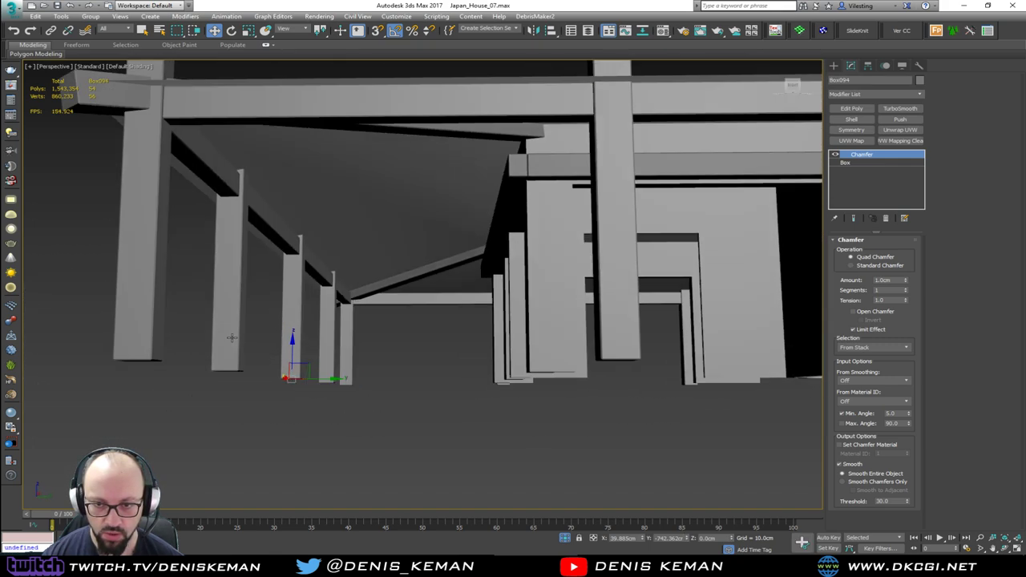
scroll(295, 288, up, 3)
middle_drag(303, 311, 256, 335)
scroll(257, 334, down, 2)
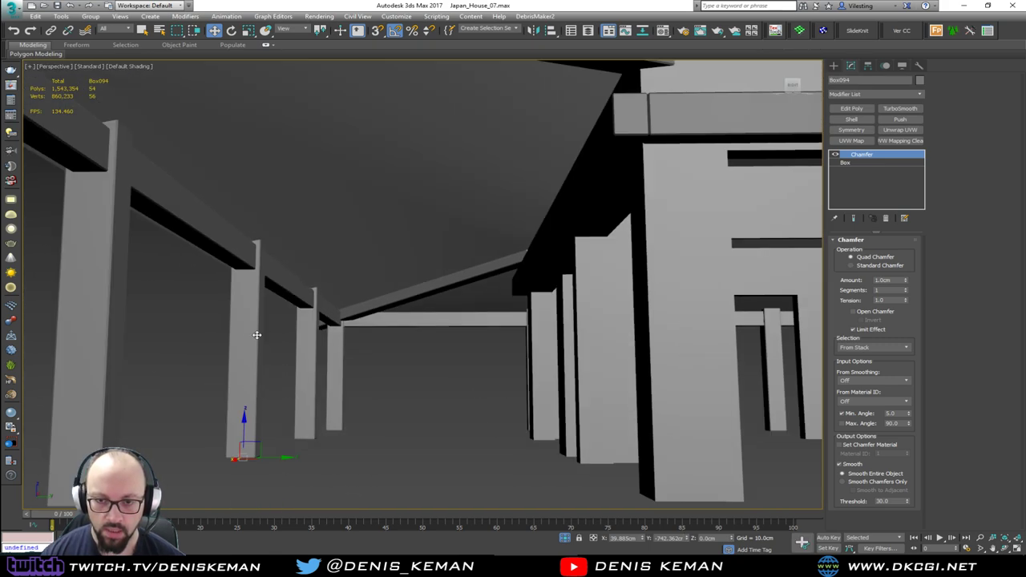
key(e)
shift+drag(269, 429, 295, 475)
click(514, 322)
key(w)
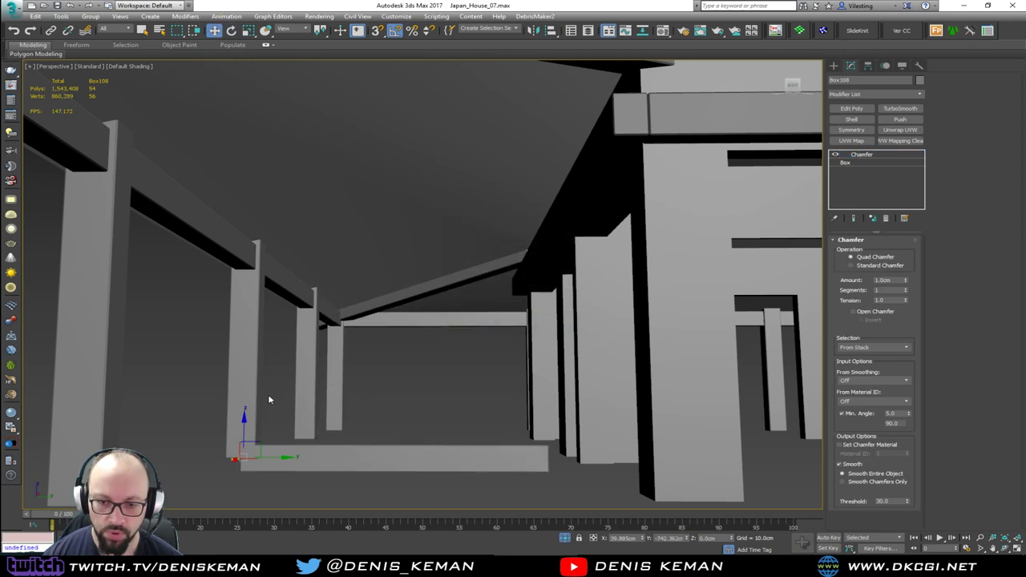
Step: Raise the horizontal copy to the post's top at about 229 cm in Z and scale it to about 81% along X
drag(245, 417, 269, 224)
alt+middle_drag(269, 225, 294, 358)
key(r)
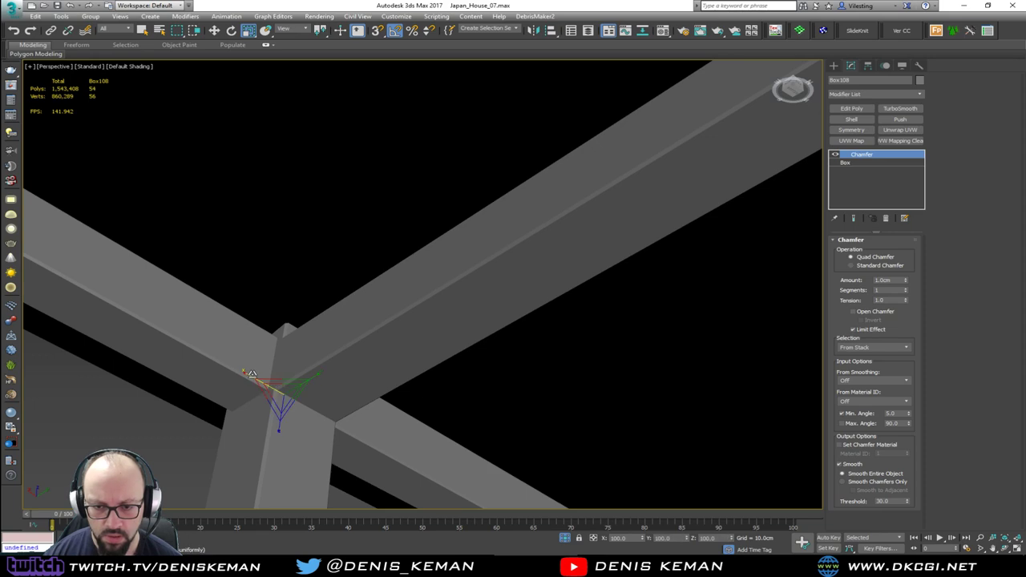
drag(264, 375, 260, 377)
alt+middle_drag(276, 369, 393, 317)
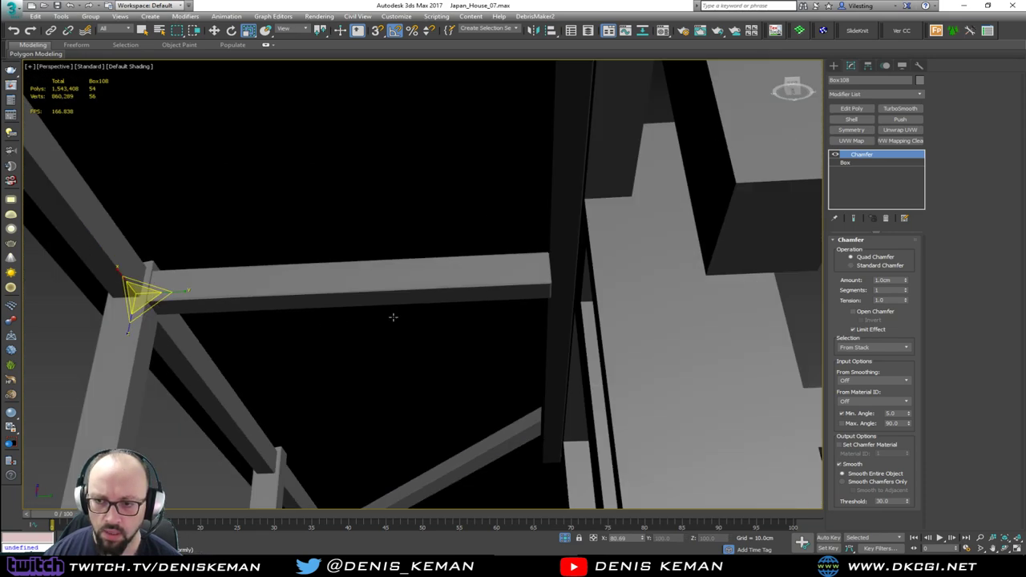
Step: Insert an Edit Poly below the beam's Chamfer and raise the four wall-end vertices about 29 cm in Z
click(850, 162)
key(1)
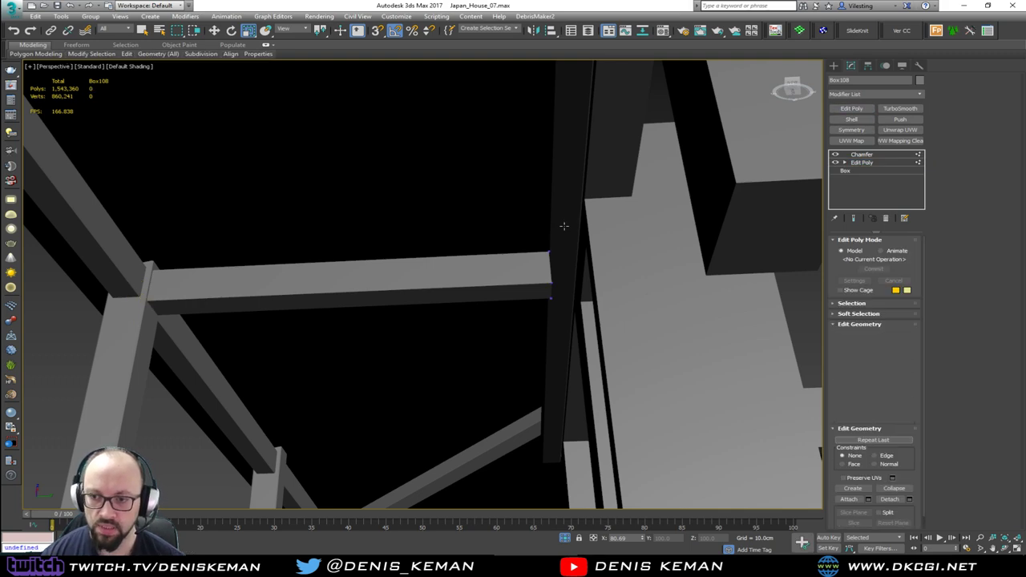
key(F3)
drag(634, 223, 501, 351)
key(F3)
mouse_move(502, 351)
alt+middle_down()
mouse_move(534, 339)
mouse_move(565, 299)
alt+middle_up()
key(w)
drag(550, 252, 552, 215)
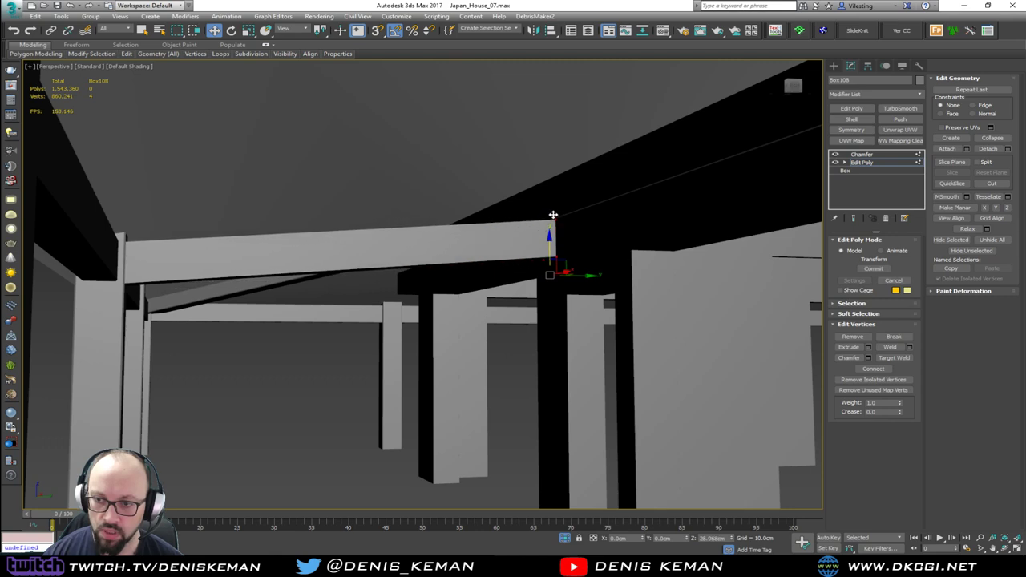
Step: Raise the beam's wall-end vertices about 2 cm more so they meet the wall beam, then leave vertex editing
alt+middle_drag(552, 216, 675, 258)
scroll(551, 234, up, 2)
scroll(548, 262, up, 2)
drag(548, 207, 547, 204)
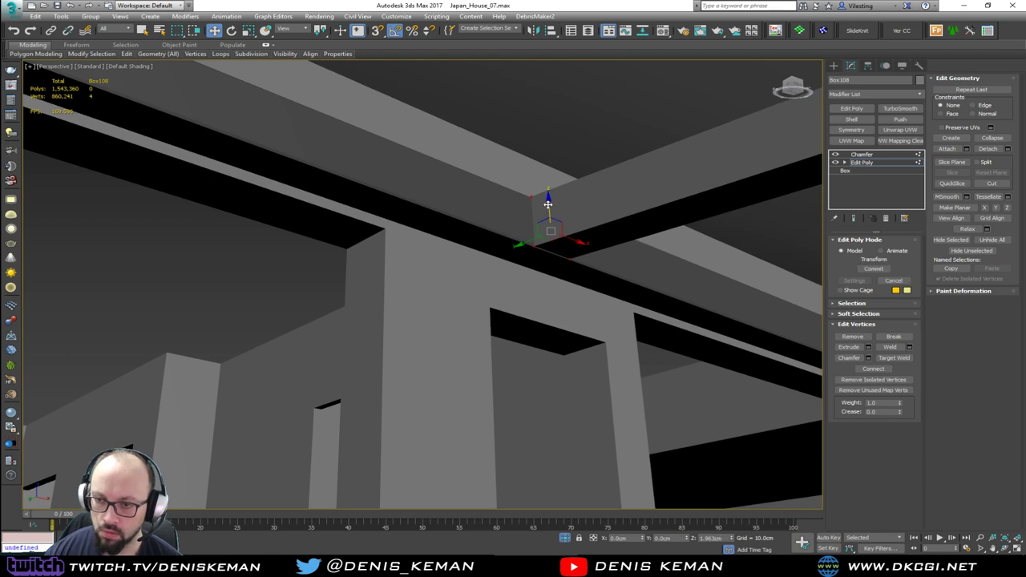
key(1)
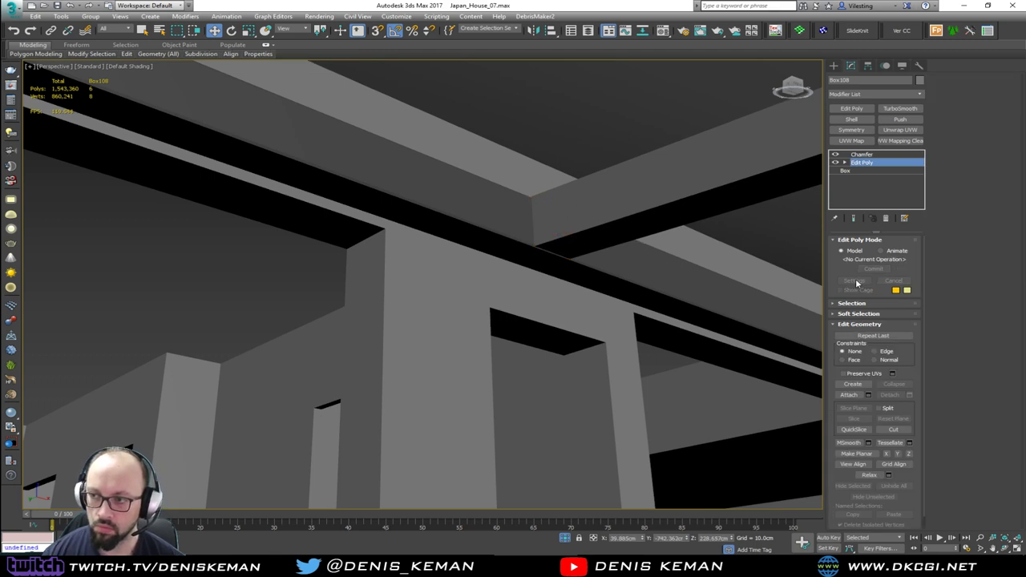
Step: Deselect the sloped beam and compare the porch framing with the reference photo Porch_Idea_02
key(F3)
click(281, 300)
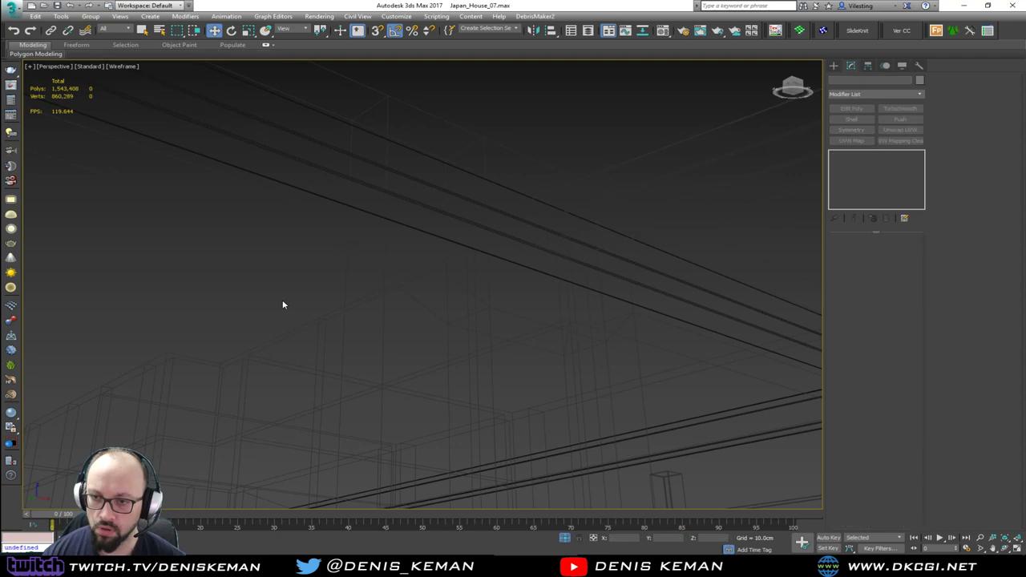
key(F3)
alt+middle_drag(513, 325, 255, 296)
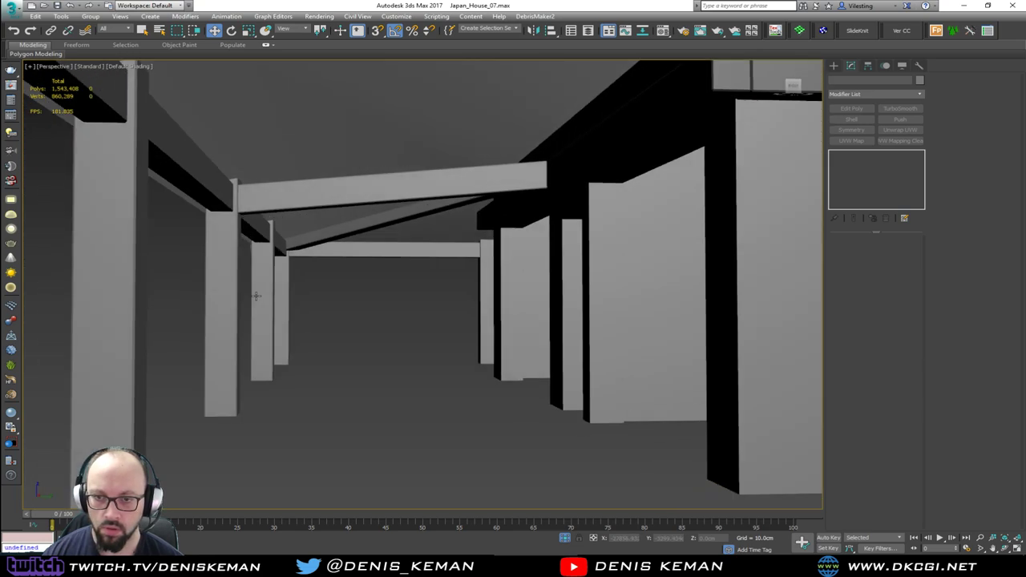
alt+middle_drag(430, 254, 324, 296)
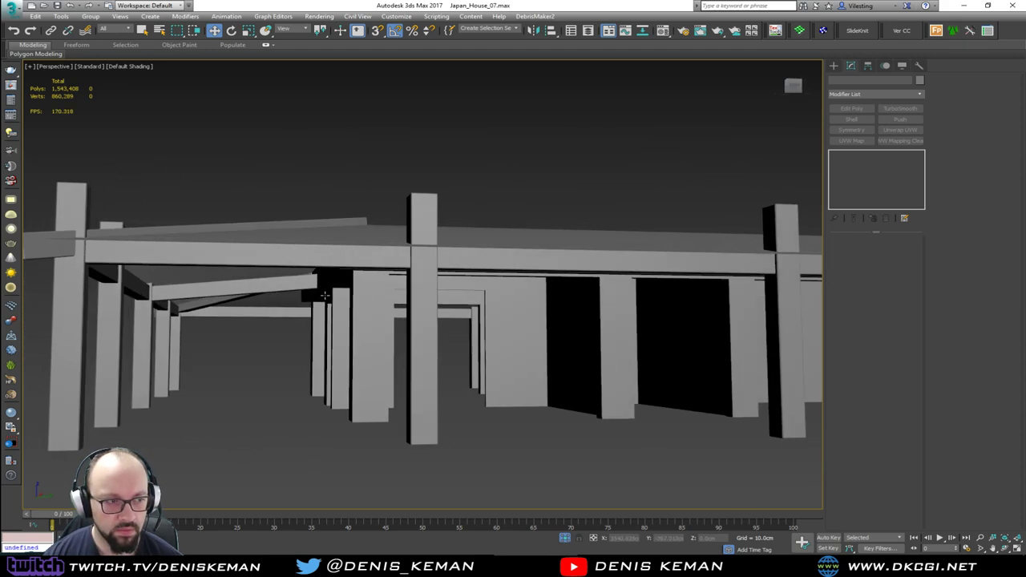
alt+middle_drag(324, 296, 289, 365)
alt+middle_drag(206, 423, 299, 368)
drag(0, 133, 635, 129)
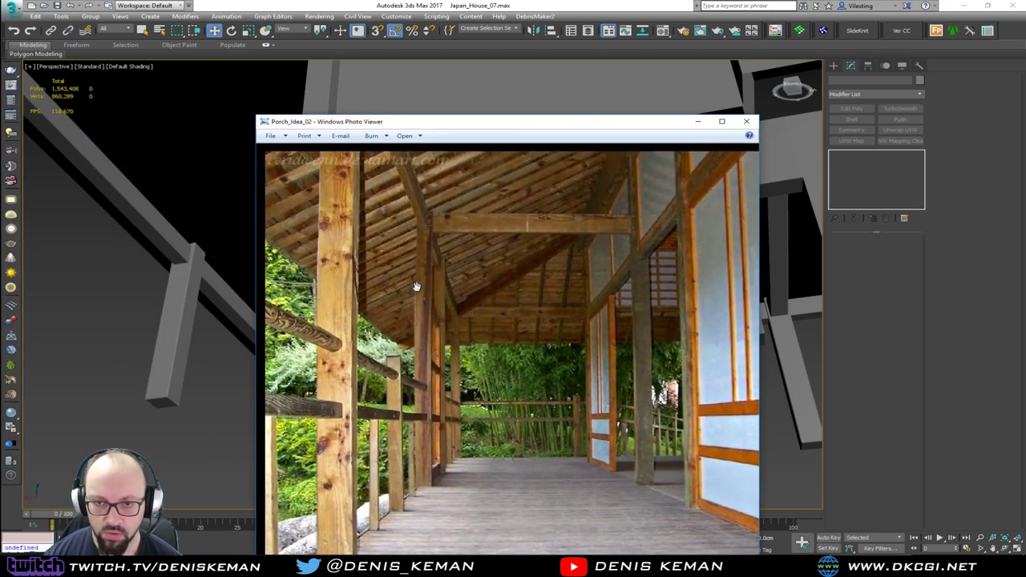
drag(501, 125, 0, 137)
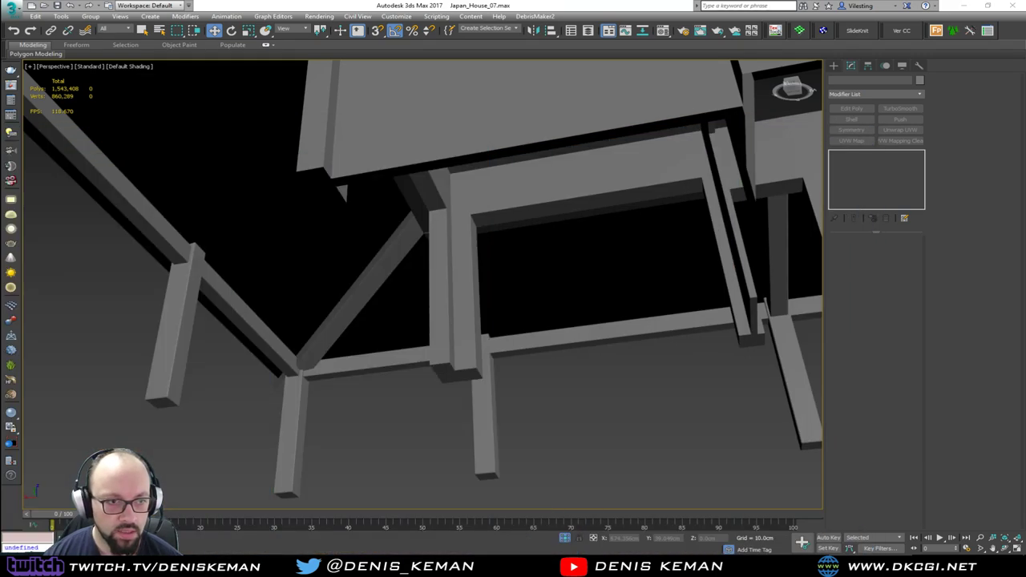
Step: Isolate the sloped porch roof surface with edge display turned on
scroll(298, 247, down, 5)
alt+middle_drag(439, 314, 513, 320)
alt+middle_drag(623, 331, 614, 276)
middle_drag(283, 276, 432, 331)
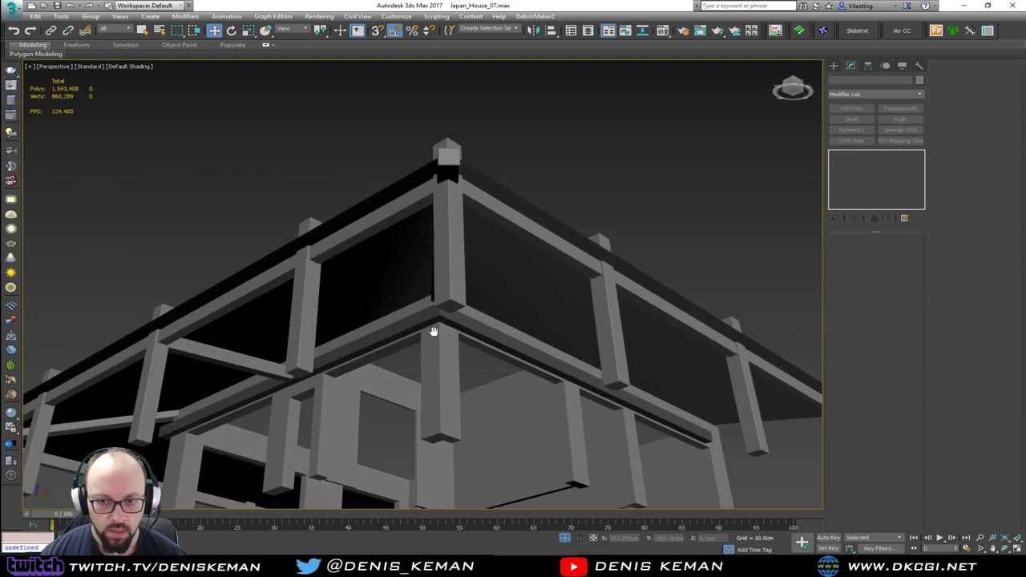
click(376, 287)
key(F4)
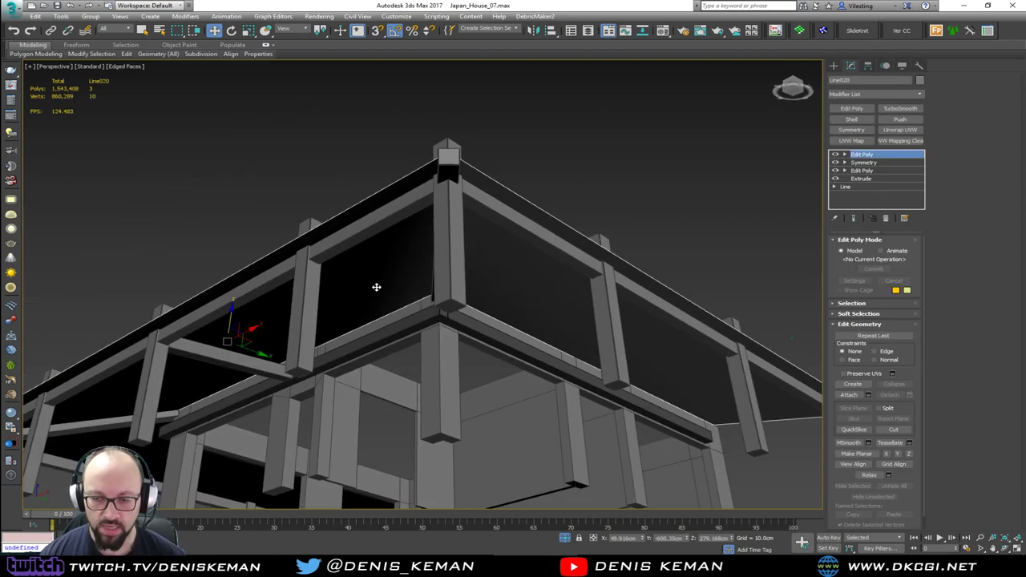
key(alt+q)
alt+middle_drag(375, 300, 433, 367)
key(2)
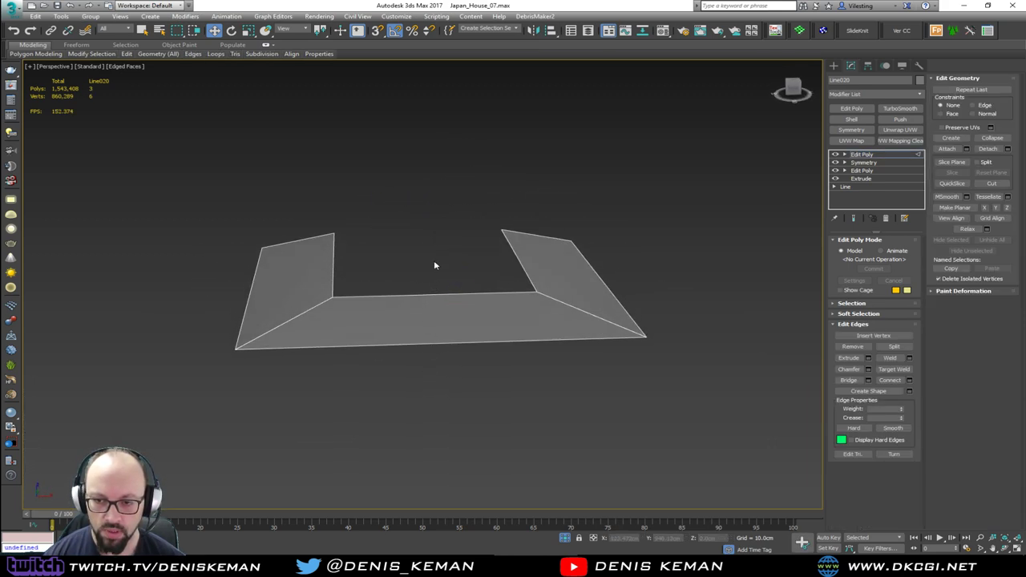
drag(435, 264, 440, 399)
middle_drag(435, 337, 430, 415)
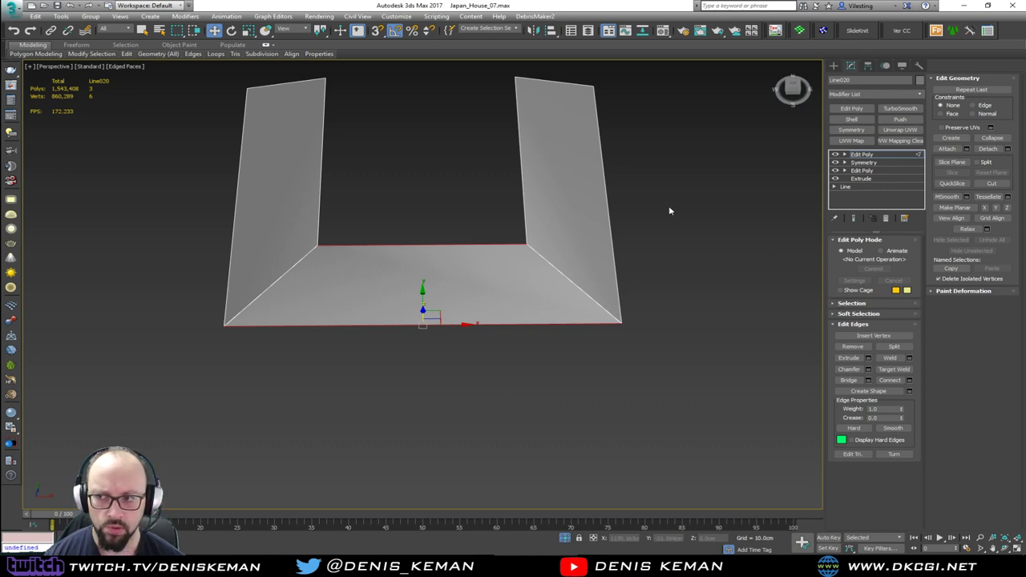
Step: Create a Plane primitive of 1375 by 1641.54 cm snapped to opposite outer corners of the porch roof
click(833, 65)
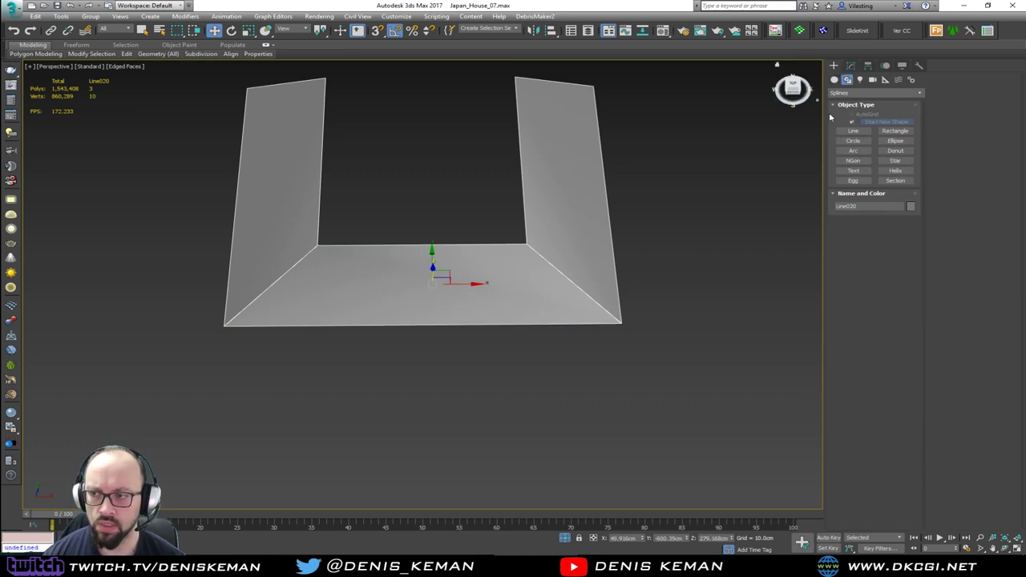
click(834, 79)
click(894, 163)
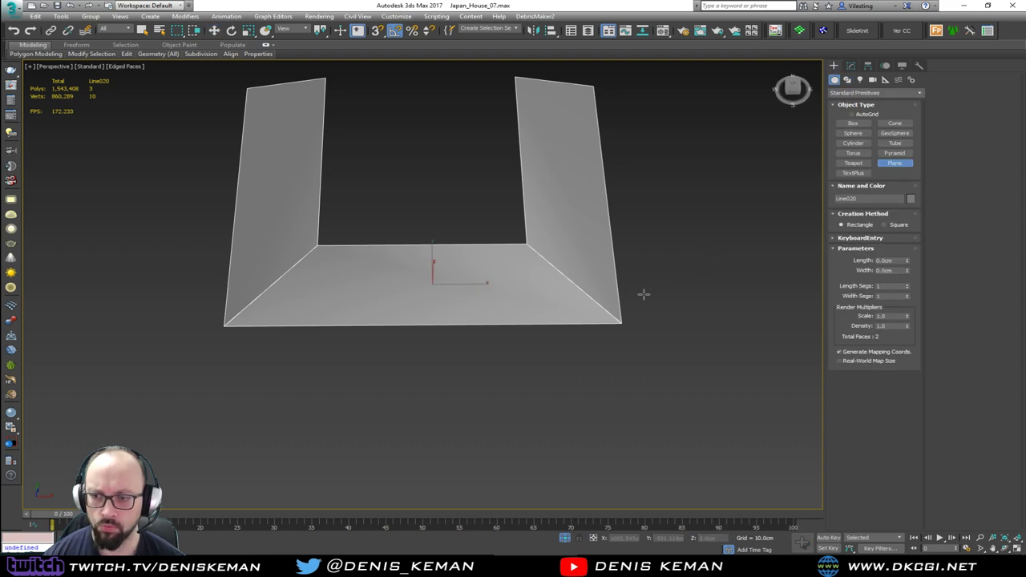
key(s)
drag(623, 323, 248, 85)
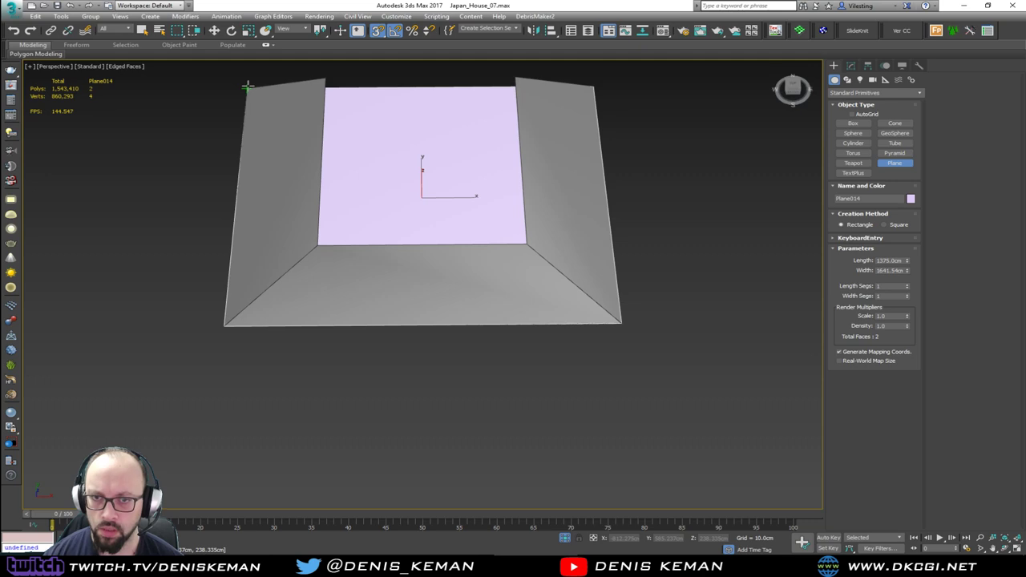
alt+middle_drag(456, 207, 531, 180)
key(w)
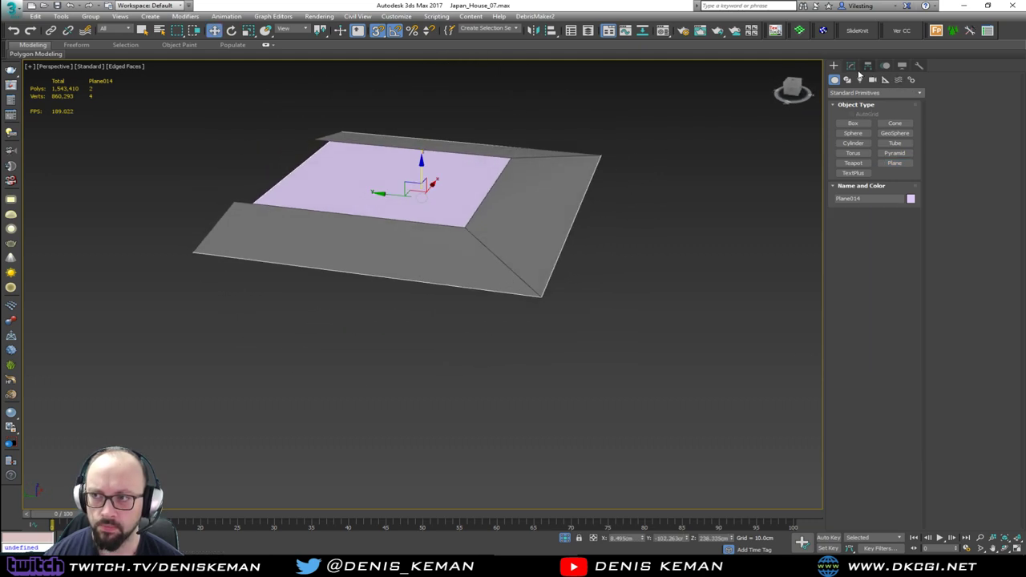
Step: Add an Edit Poly modifier to the plane and snap its rear edge along Y to the front roof section's inner corner
click(853, 70)
click(851, 108)
key(2)
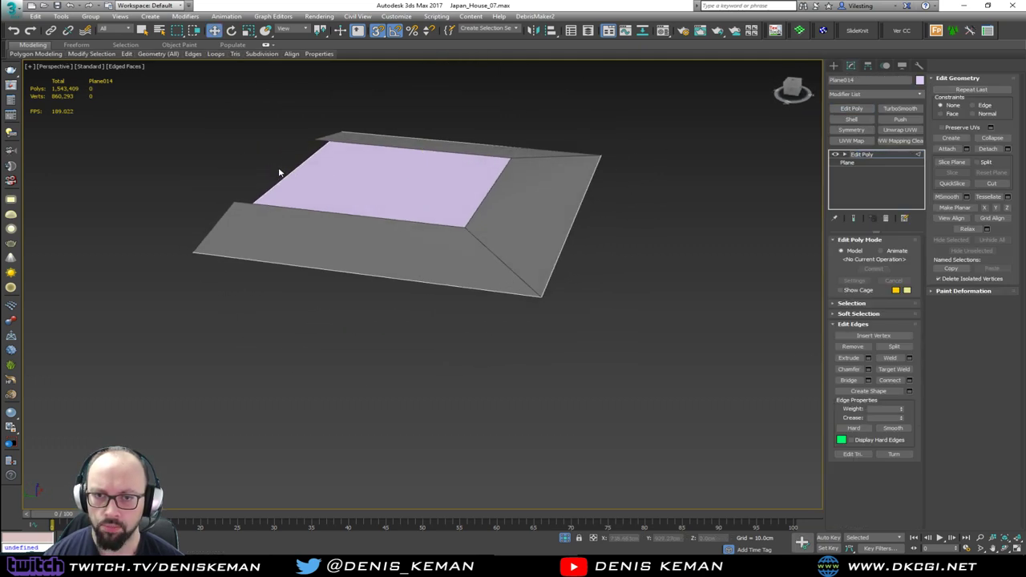
click(280, 174)
drag(258, 178, 465, 228)
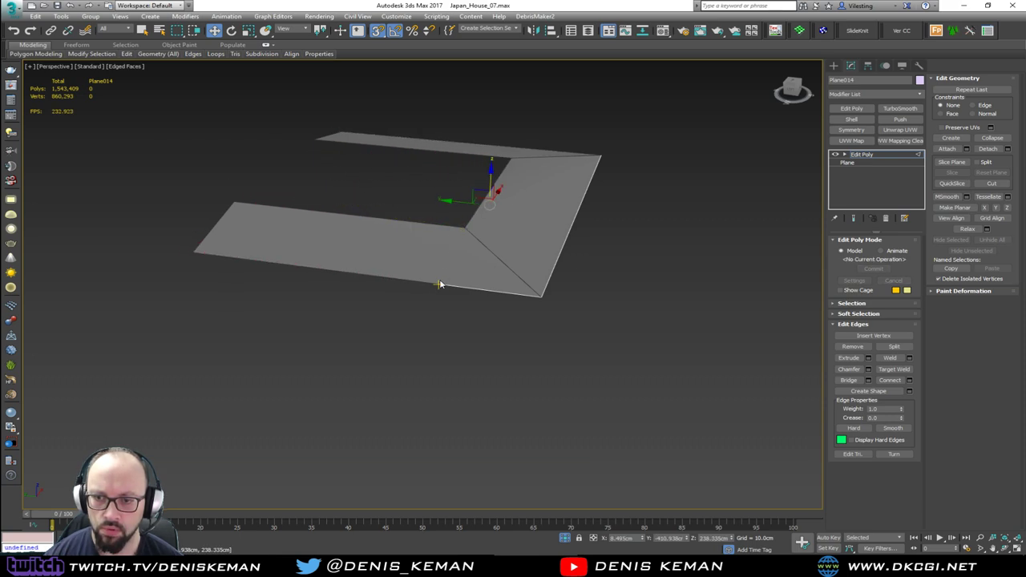
Step: Raise the plane's inner edge to 320 cm in Z, snapping it to the roof's inner corner, and leave edge editing
alt+middle_drag(456, 227, 495, 214)
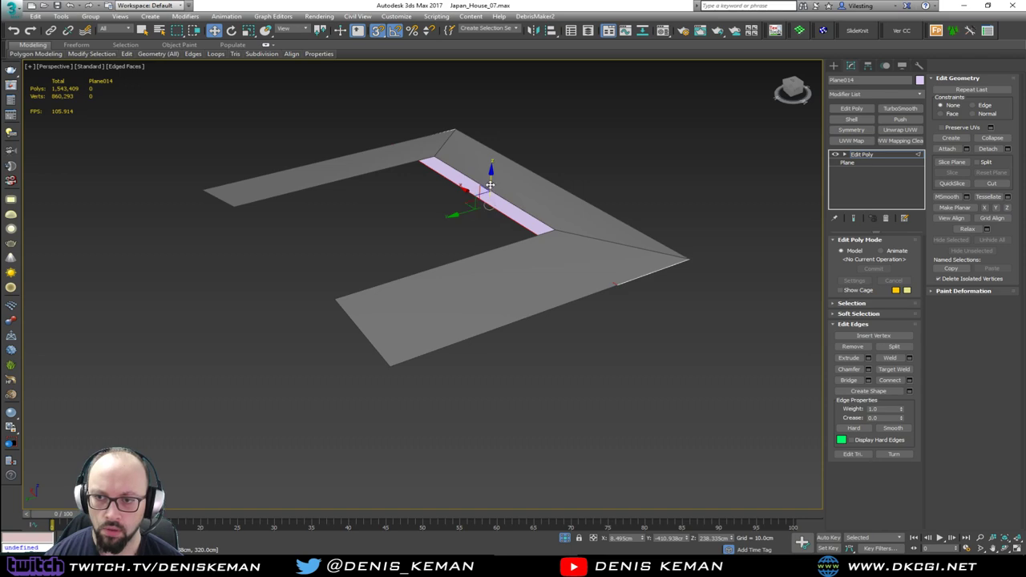
drag(530, 209, 552, 229)
alt+middle_drag(552, 229, 432, 214)
key(2)
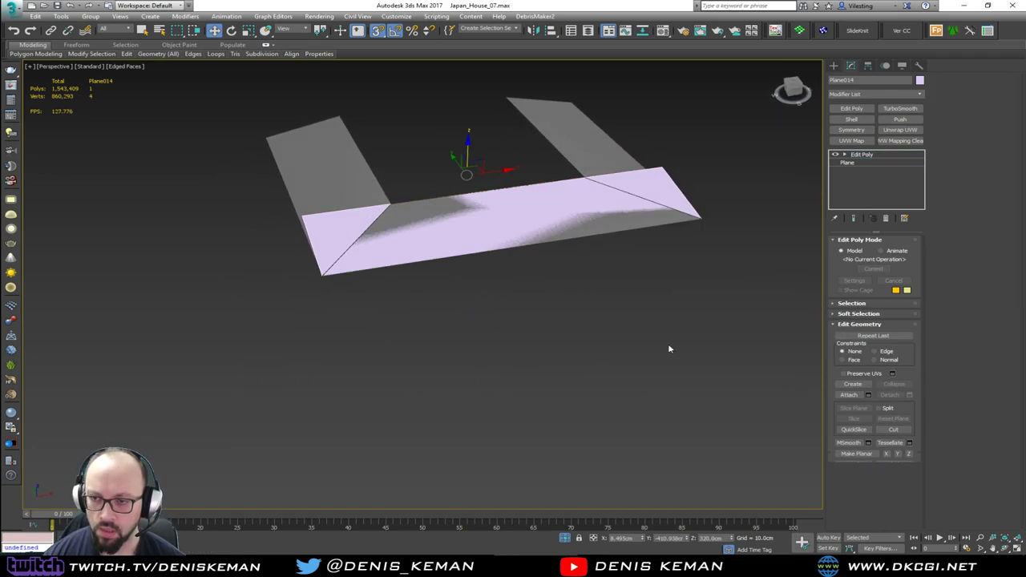
mouse_move(604, 221)
alt+middle_down()
mouse_move(574, 222)
mouse_move(600, 307)
alt+middle_up()
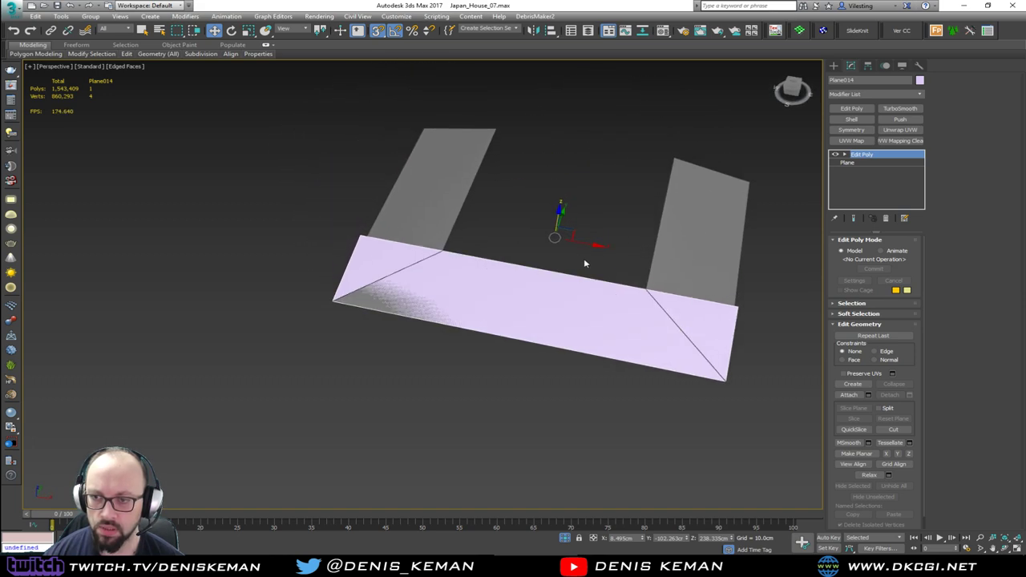
Step: Turn off snapping and place one copy of the sloped plane about 2050 cm away along negative X
key(s)
mouse_move(587, 245)
shift+mouse_down()
mouse_move(162, 149)
mouse_move(188, 168)
shift+mouse_up()
click(509, 320)
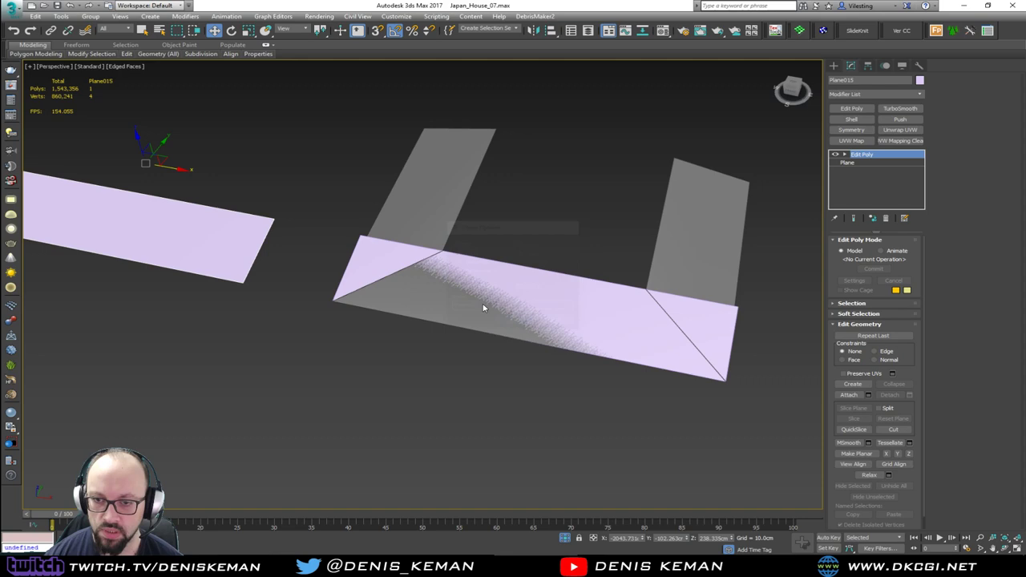
Step: Select the two long edges of the sloped plane over the front porch and connect them with 25 segments
click(365, 247)
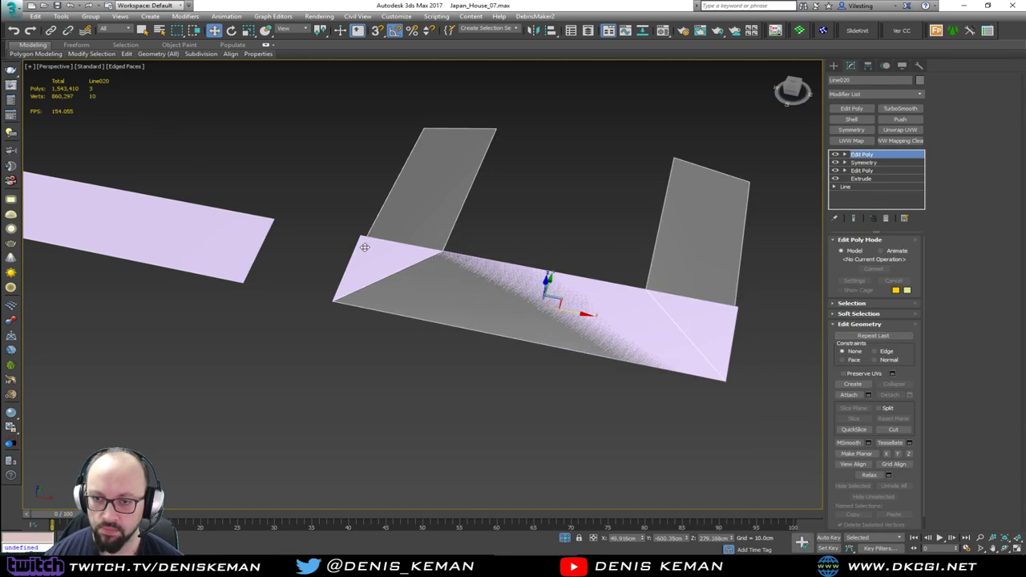
click(364, 247)
key(2)
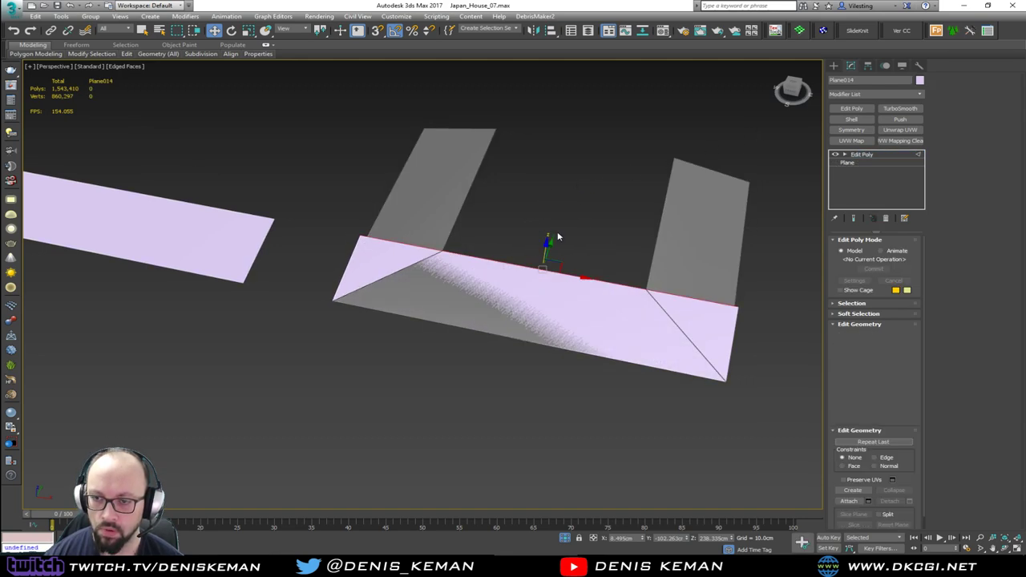
drag(572, 171, 543, 337)
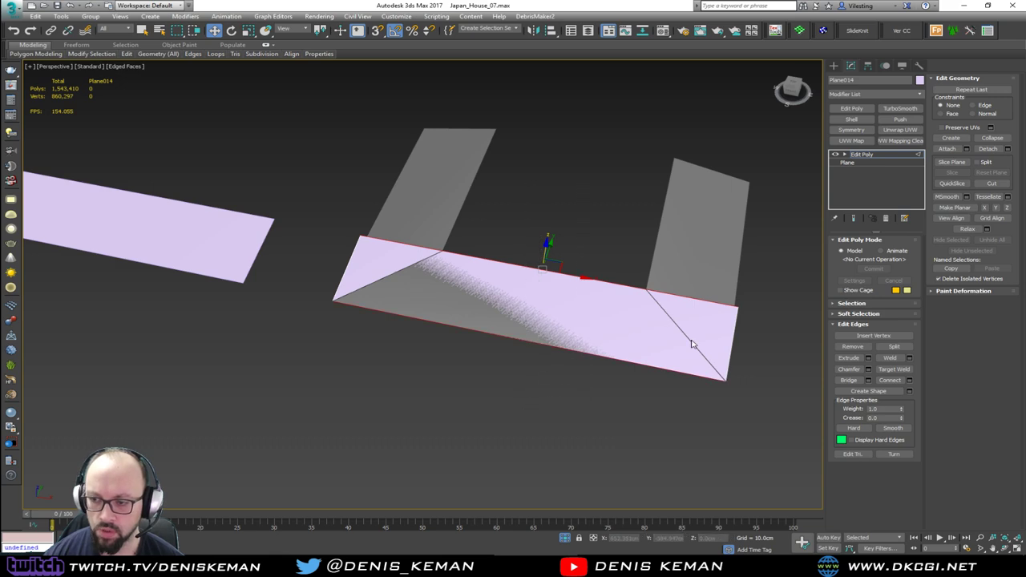
click(909, 381)
click(431, 287)
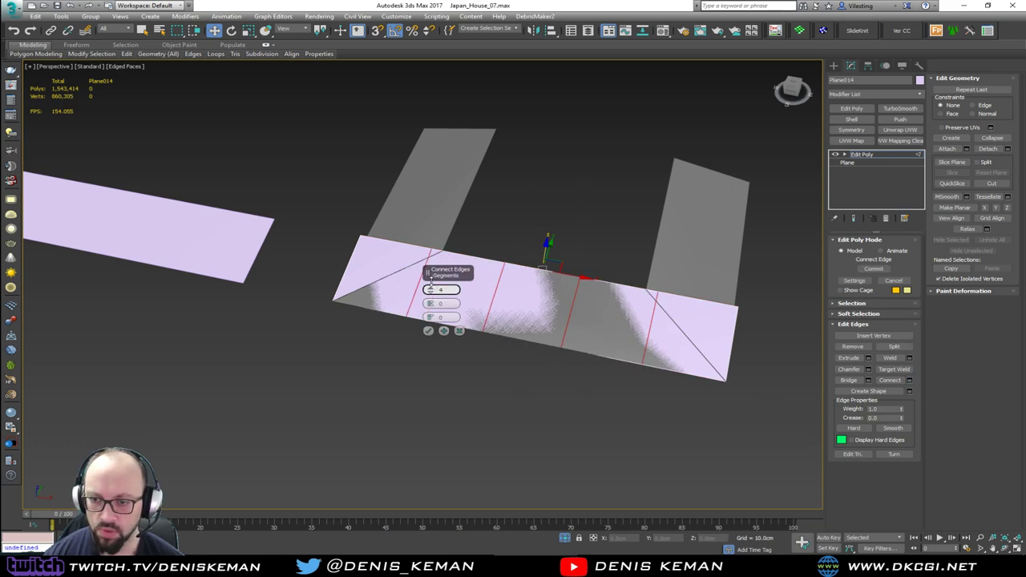
drag(430, 286, 430, 241)
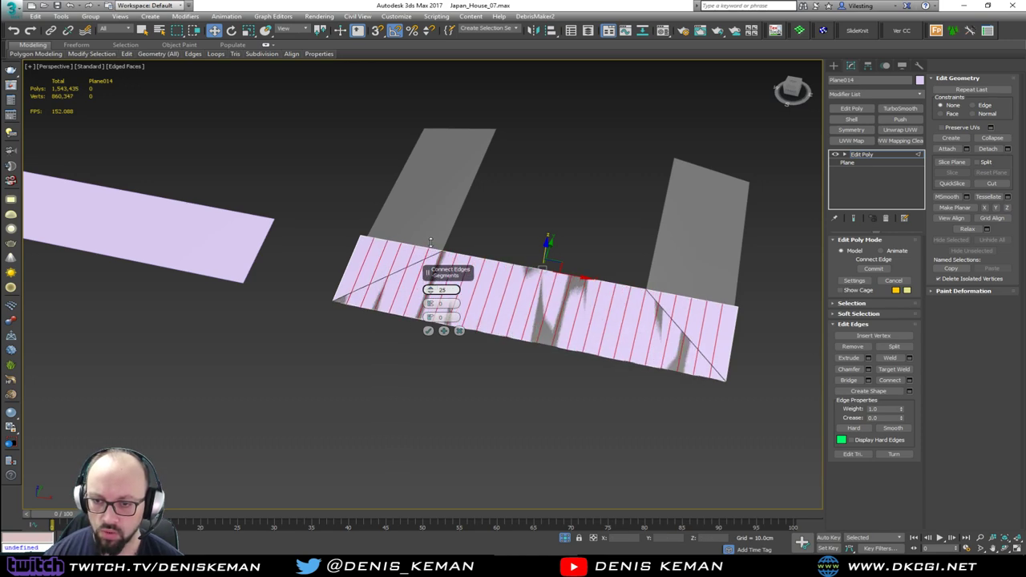
click(427, 330)
Step: Show the segmented plane shaded in the Top view and activate a slice plane on it
alt+middle_drag(457, 302, 541, 262)
scroll(476, 287, up, 2)
mouse_move(453, 282)
alt+middle_down()
mouse_move(484, 290)
mouse_move(455, 287)
alt+middle_up()
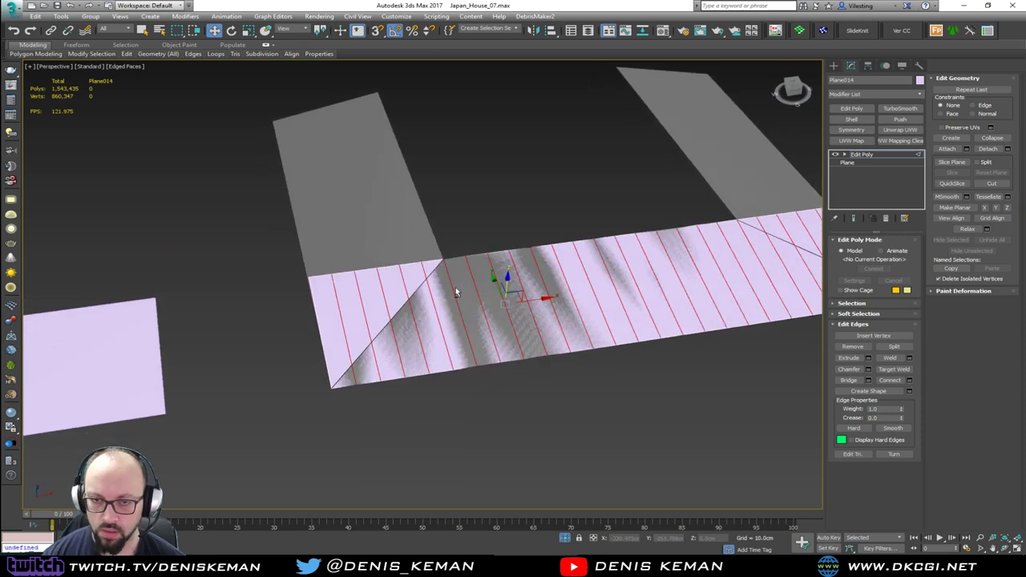
key(alt+w)
key(alt+w)
scroll(384, 222, up, 1)
scroll(384, 218, down, 1)
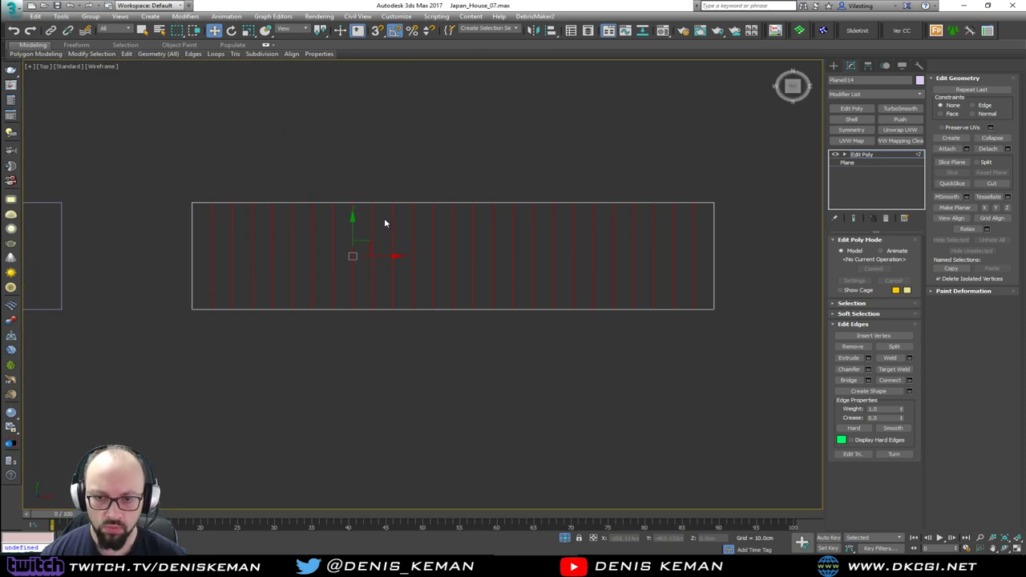
key(F3)
middle_drag(398, 184, 466, 202)
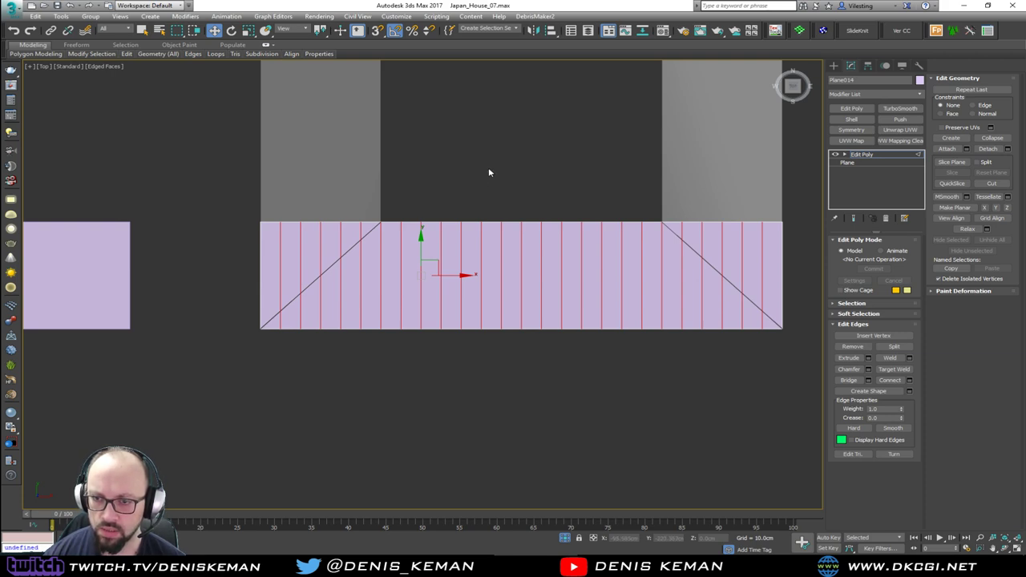
click(375, 222)
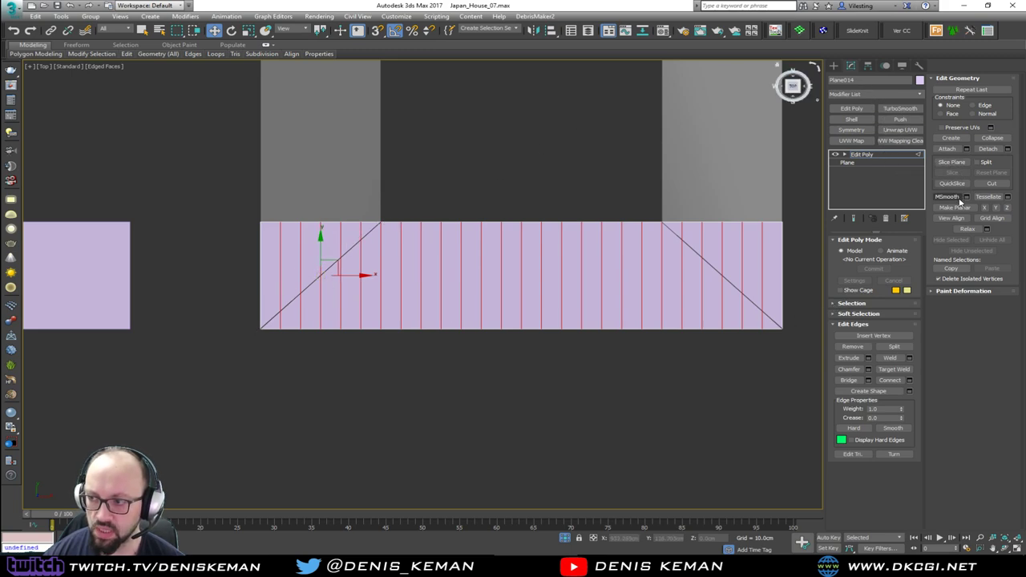
click(951, 162)
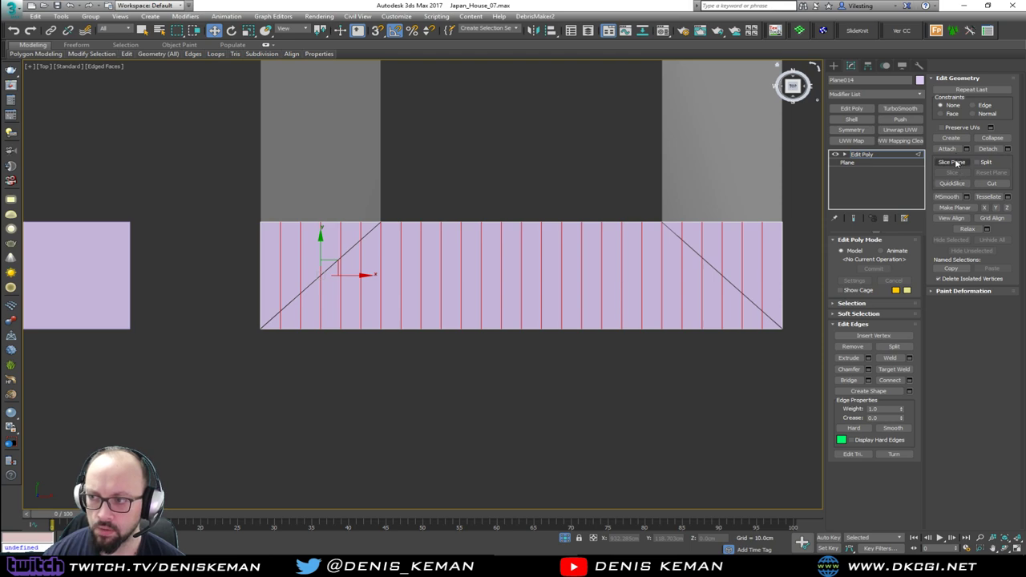
Step: Rotate and move the slice plane onto the roof's left diagonal seam and slice the segmented plane there
key(e)
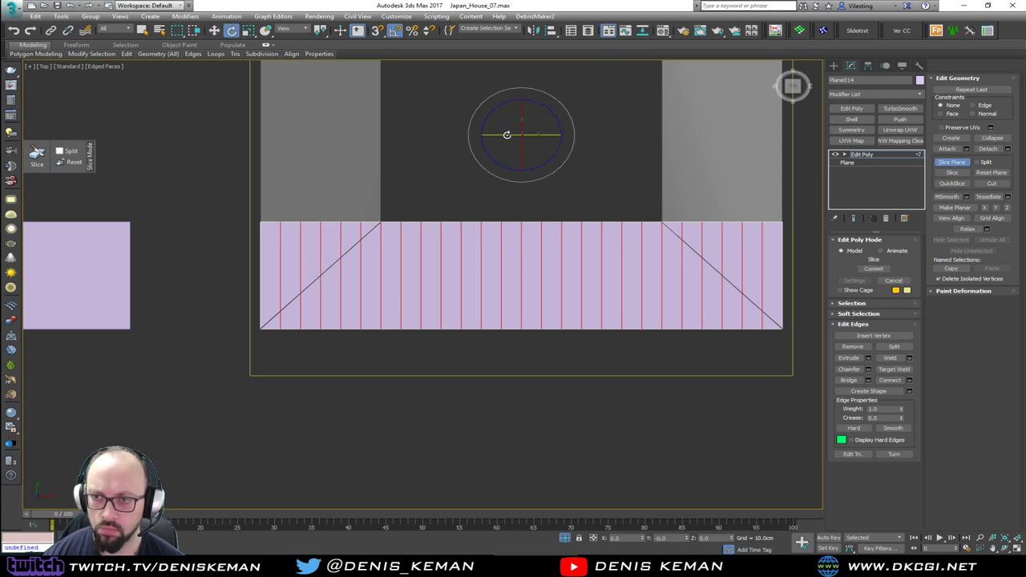
mouse_move(512, 136)
mouse_down()
mouse_move(560, 131)
mouse_move(423, 184)
mouse_move(441, 176)
mouse_up()
key(w)
key(e)
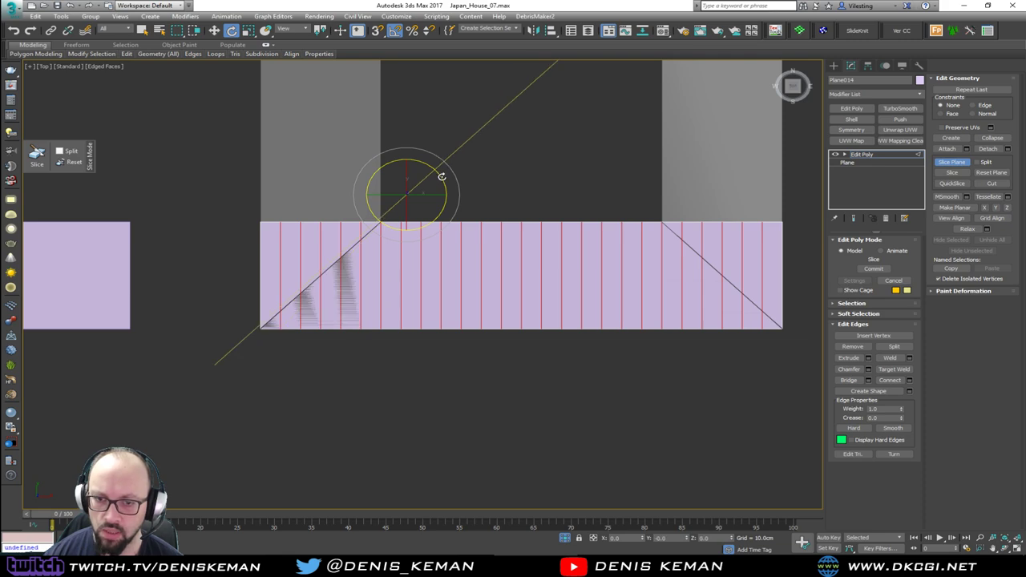
scroll(377, 221, up, 5)
scroll(513, 113, down, 2)
key(w)
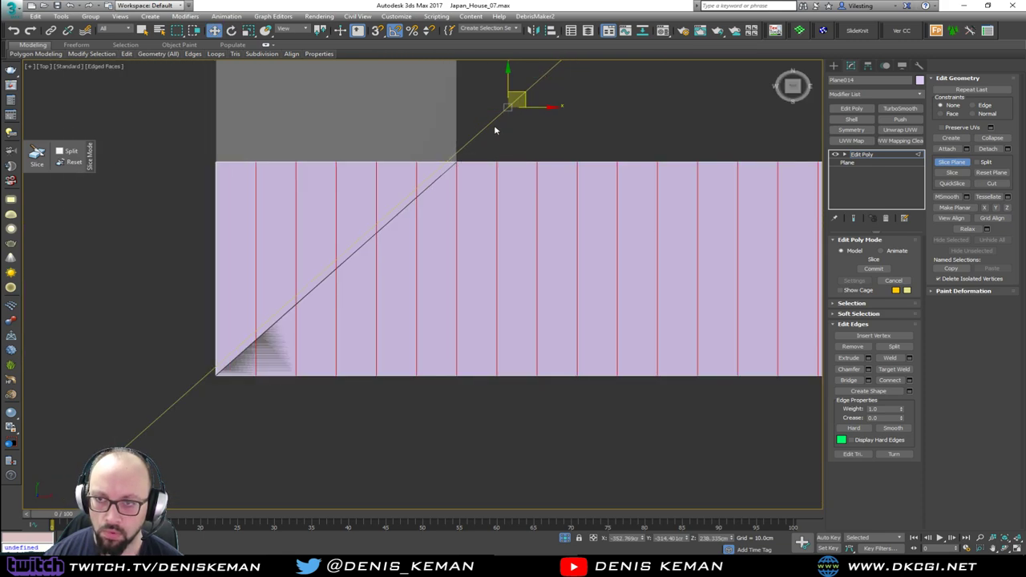
drag(521, 98, 529, 110)
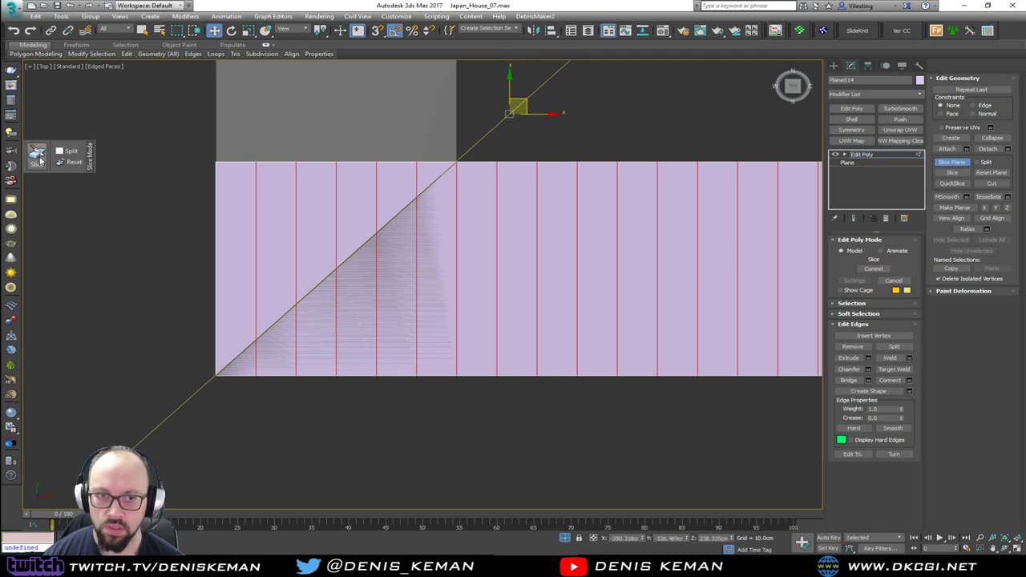
Step: Turn the slice plane to the opposite slope, slice along the roof's right diagonal seam and commit the slices
scroll(428, 190, down, 5)
middle_drag(476, 209, 423, 208)
key(e)
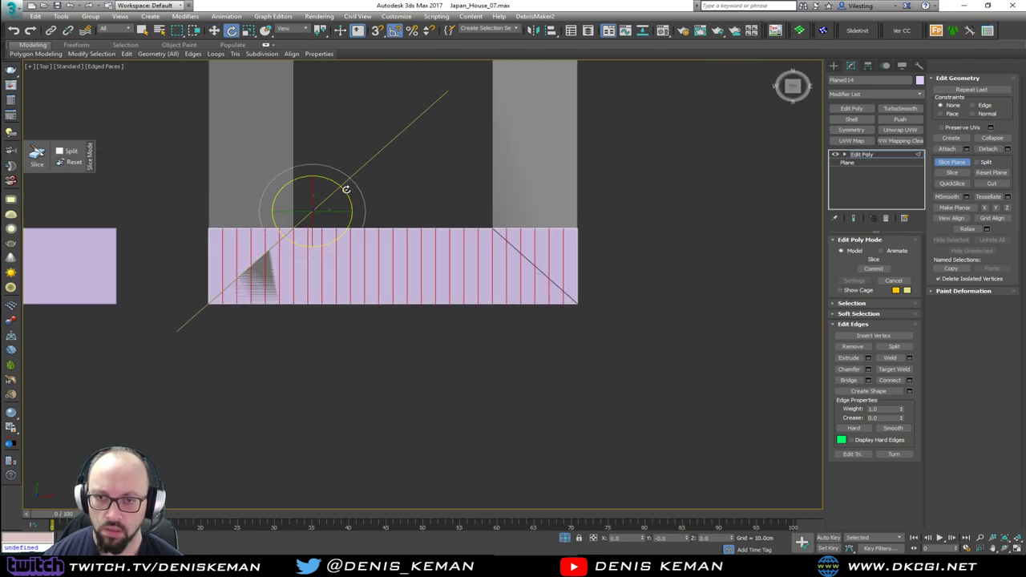
drag(345, 190, 352, 241)
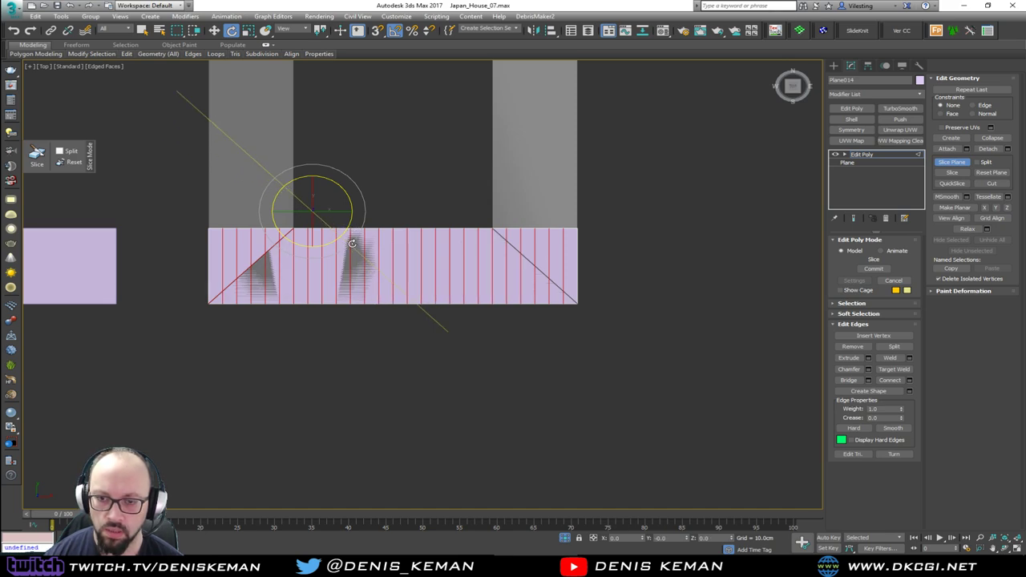
key(w)
drag(344, 211, 503, 212)
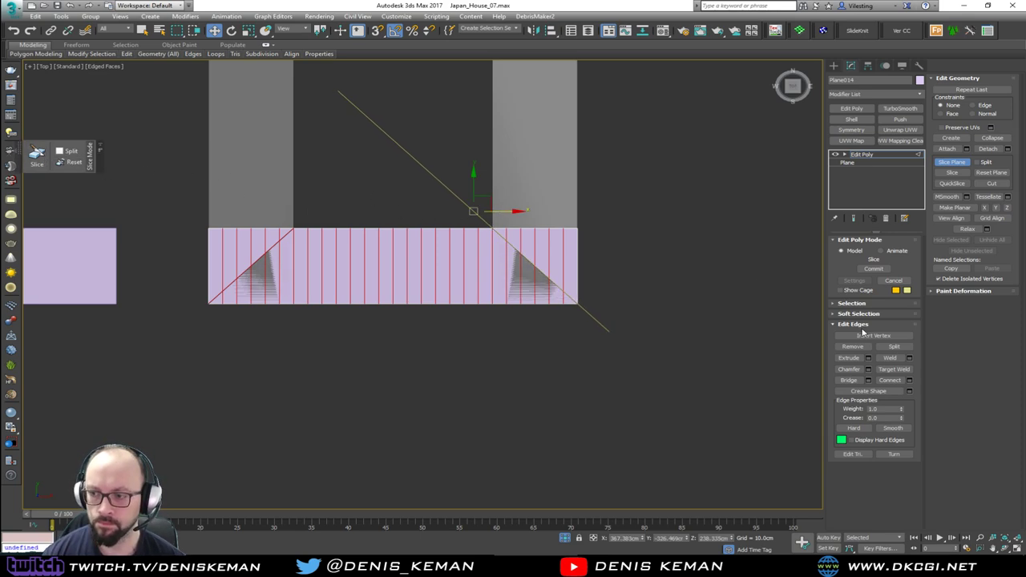
click(873, 268)
Step: Delete the triangular groups of polygons outside both diagonal cuts at the ends of the plane
key(4)
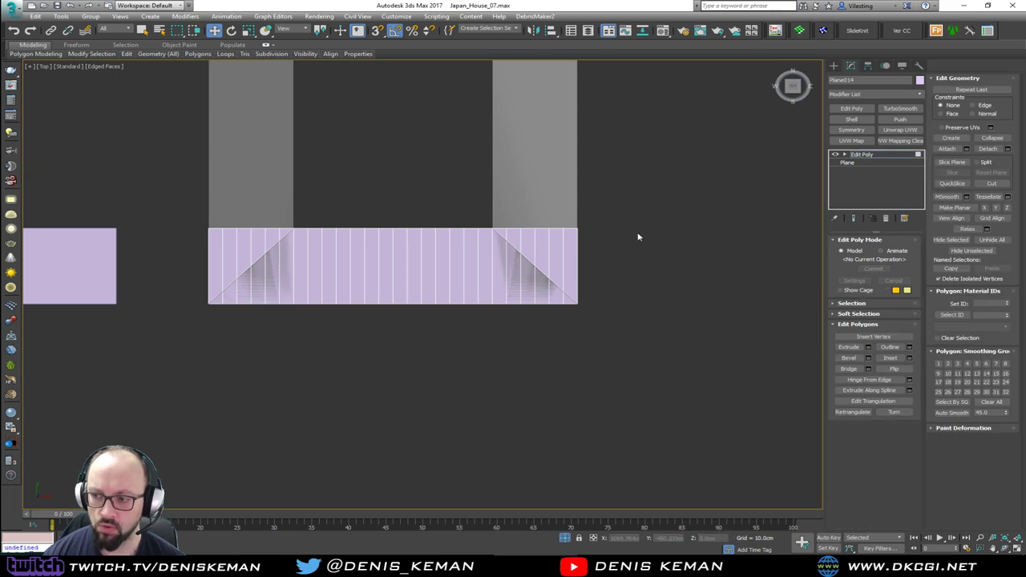
drag(504, 237, 502, 234)
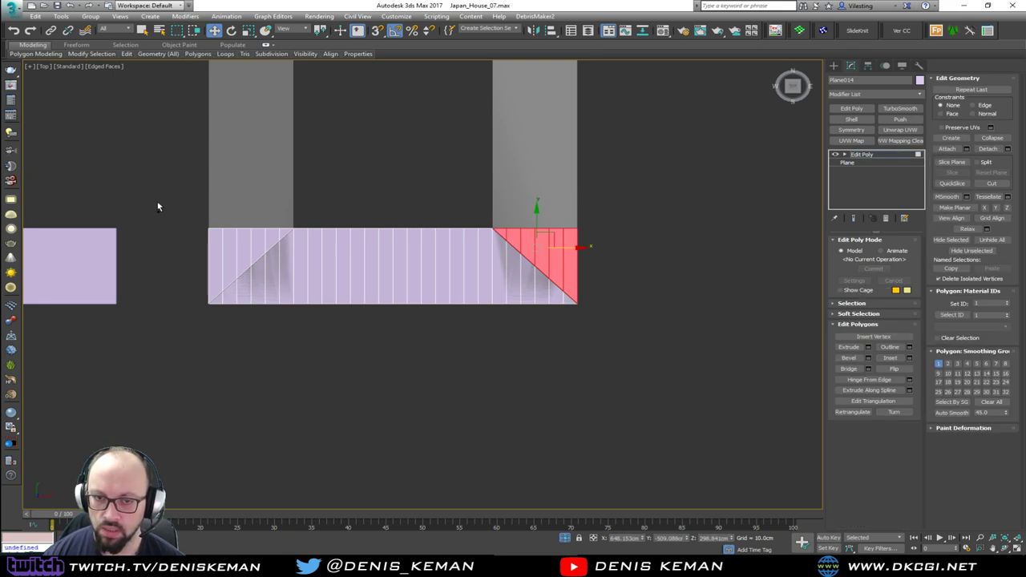
ctrl+drag(277, 239, 281, 234)
scroll(285, 236, up, 3)
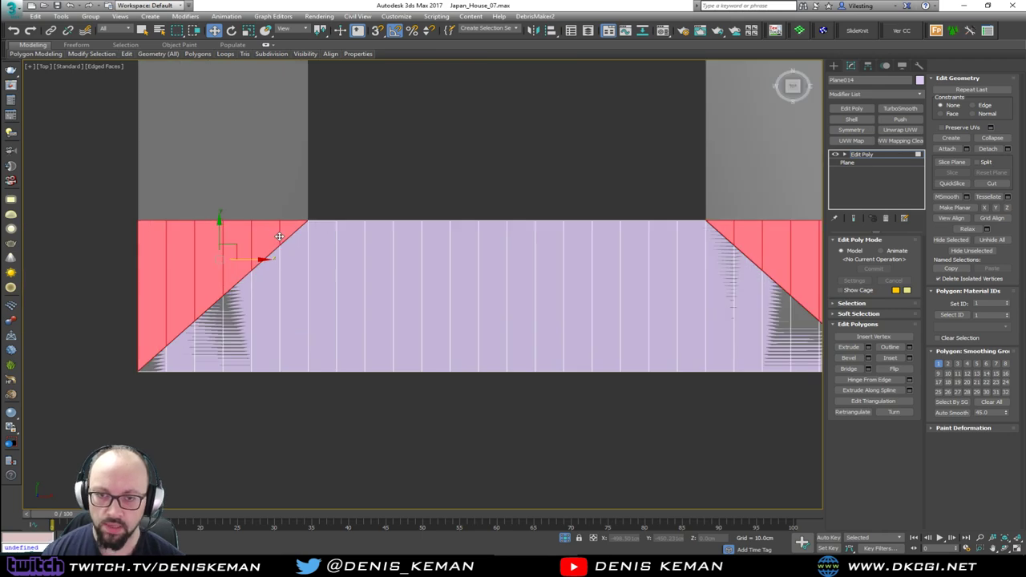
Step: Select all cross edges between the plane's segments, leaving out the outline, and create a linear shape from them
key(2)
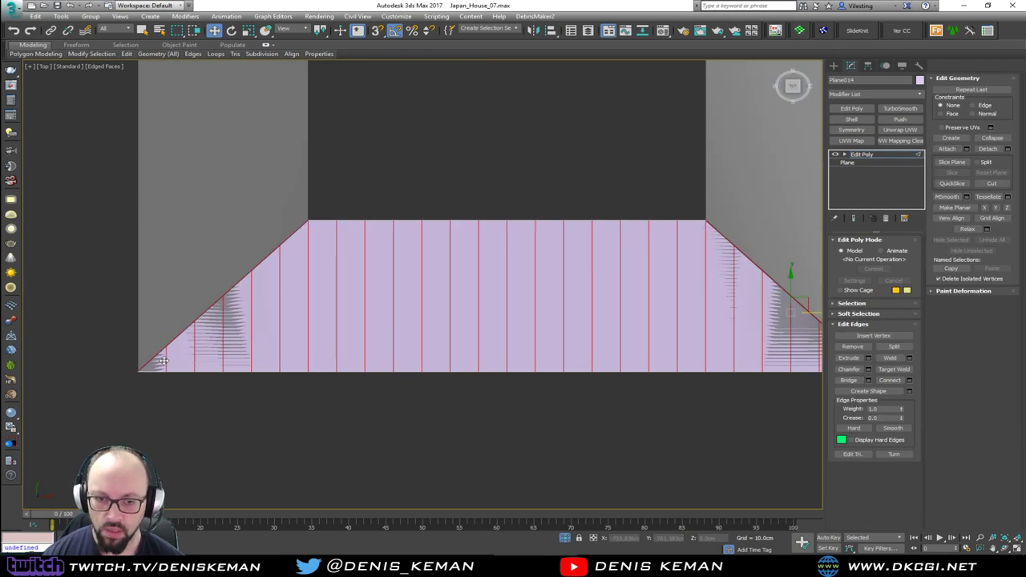
click(819, 366)
middle_drag(657, 305, 600, 331)
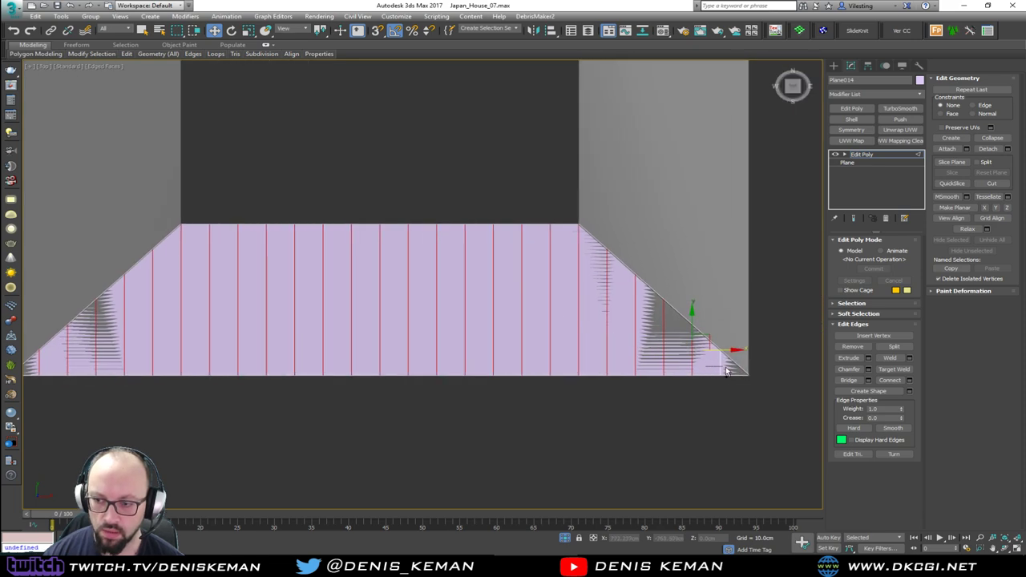
key(alt+w)
key(alt+w)
middle_drag(575, 336, 353, 297)
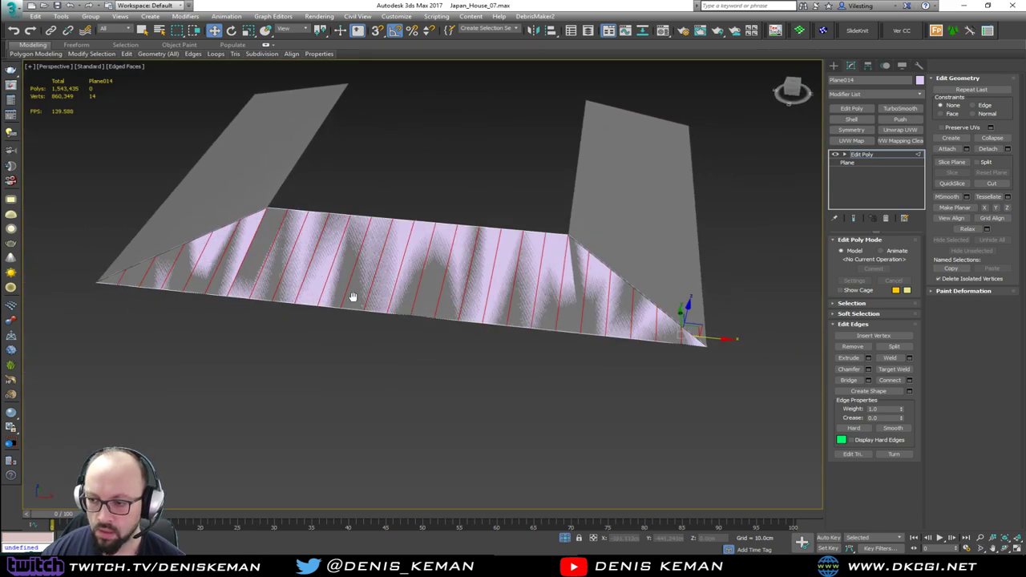
scroll(352, 297, up, 3)
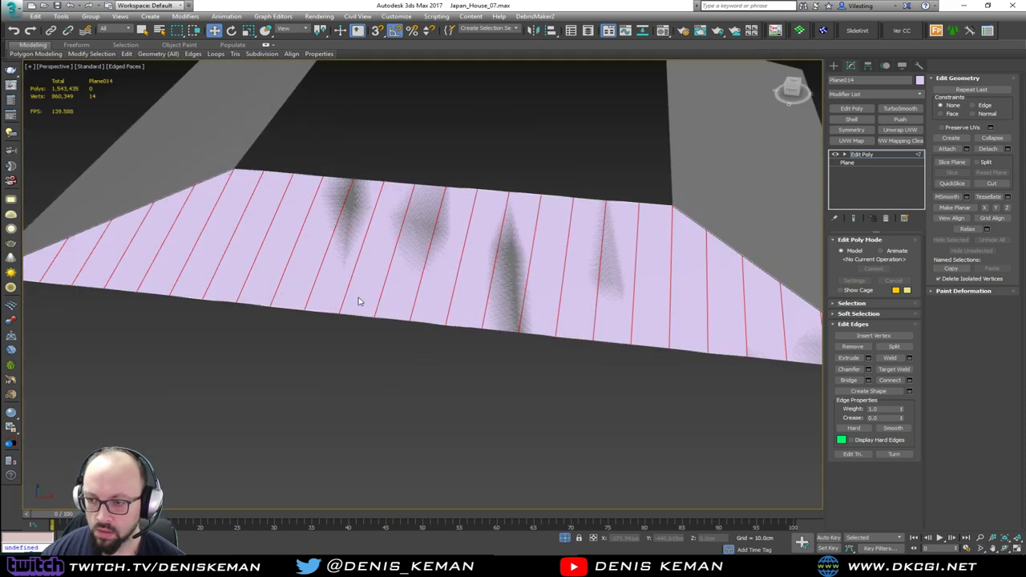
click(908, 391)
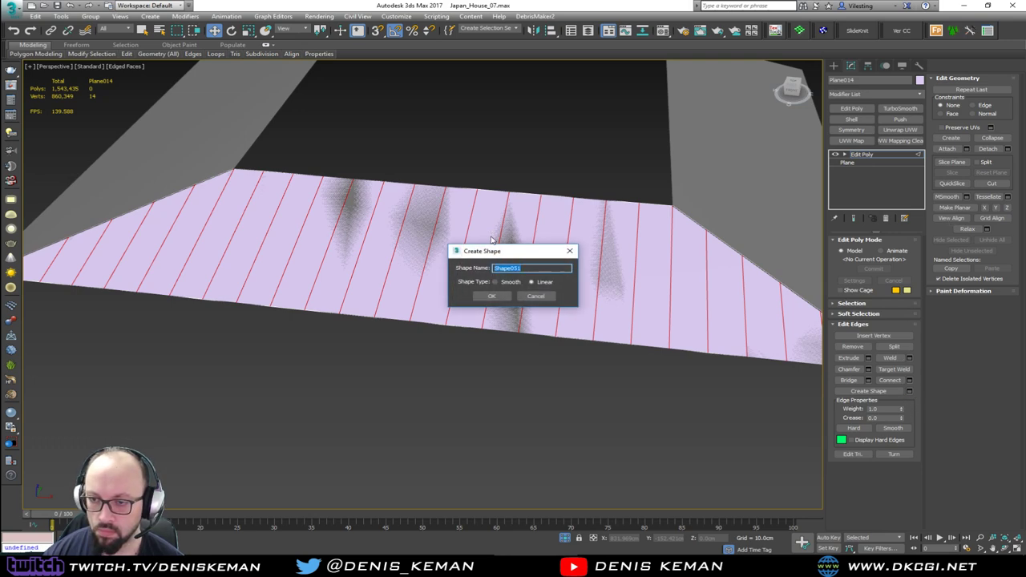
click(492, 297)
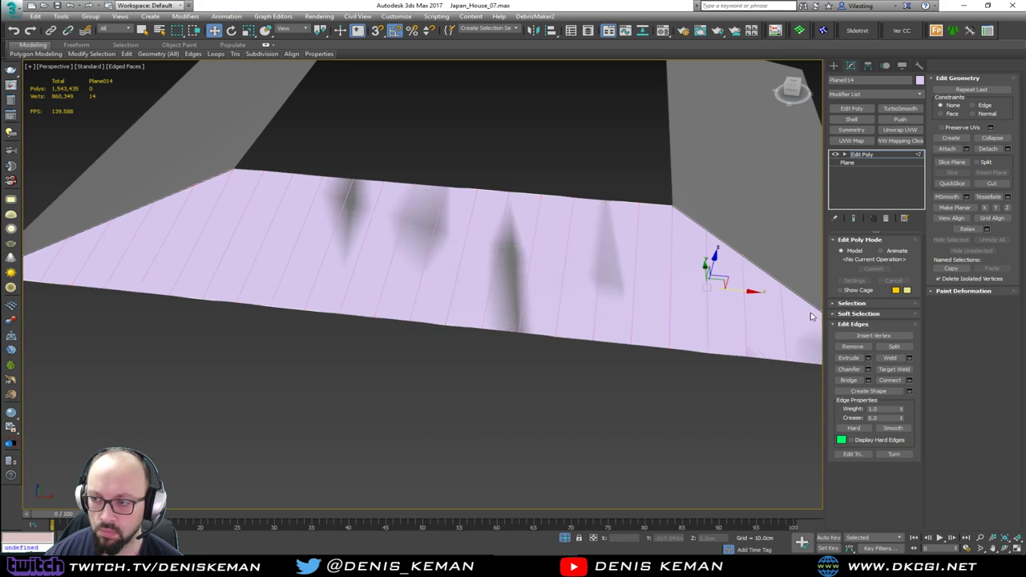
Step: Leave edge editing and move the trimmed segmented plane about 750 cm along negative Y, away from the roof
key(2)
click(589, 404)
click(478, 280)
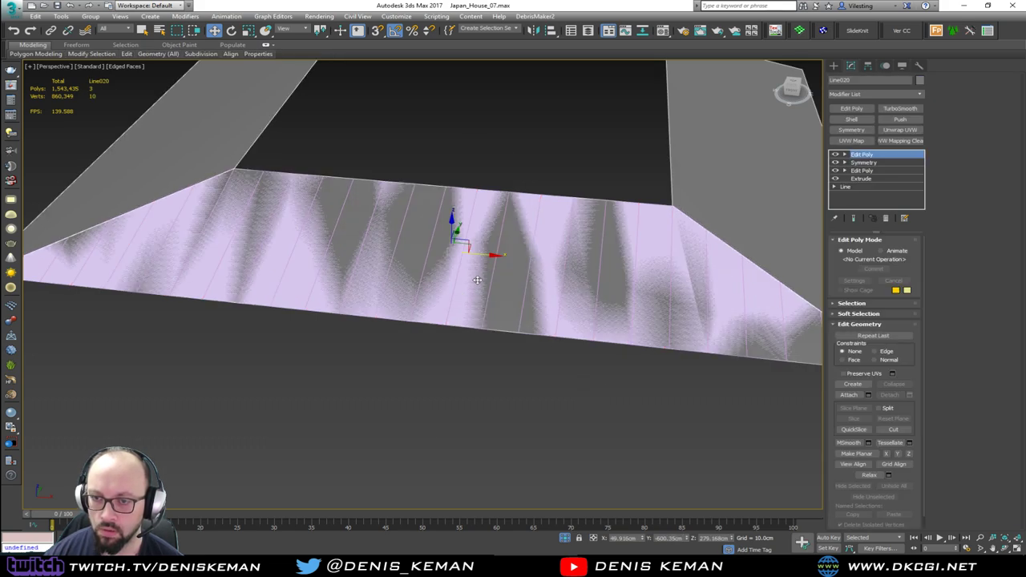
click(477, 279)
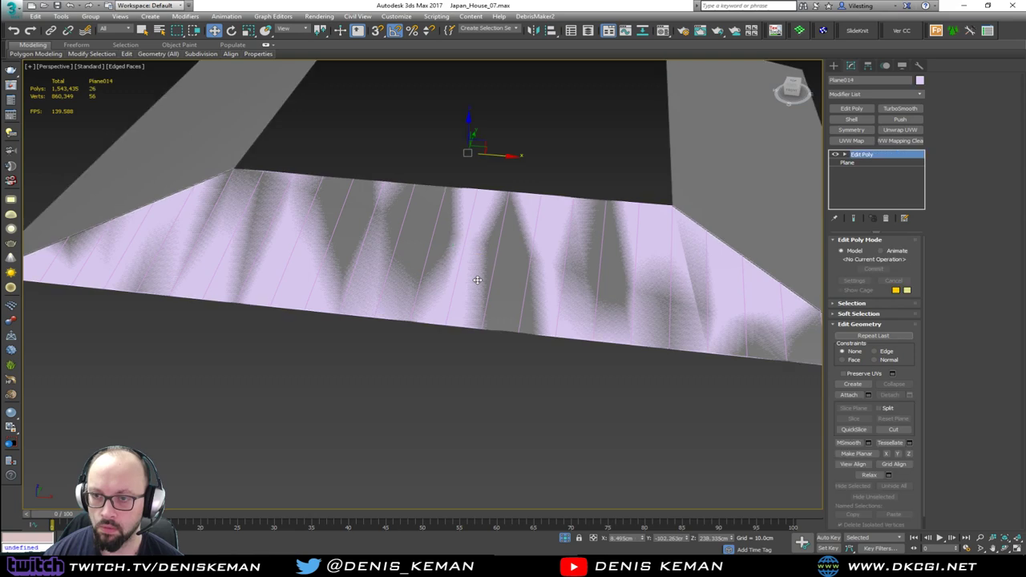
drag(481, 151, 376, 323)
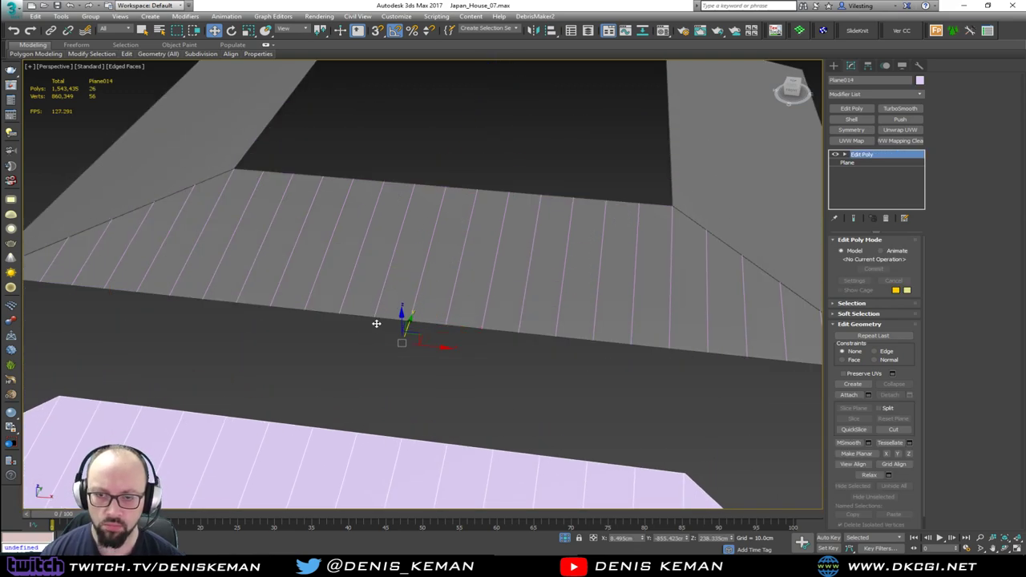
Step: Make the extracted line shape visible in renderer and viewport with a rectangular cross-section, and check its bars from below
click(383, 282)
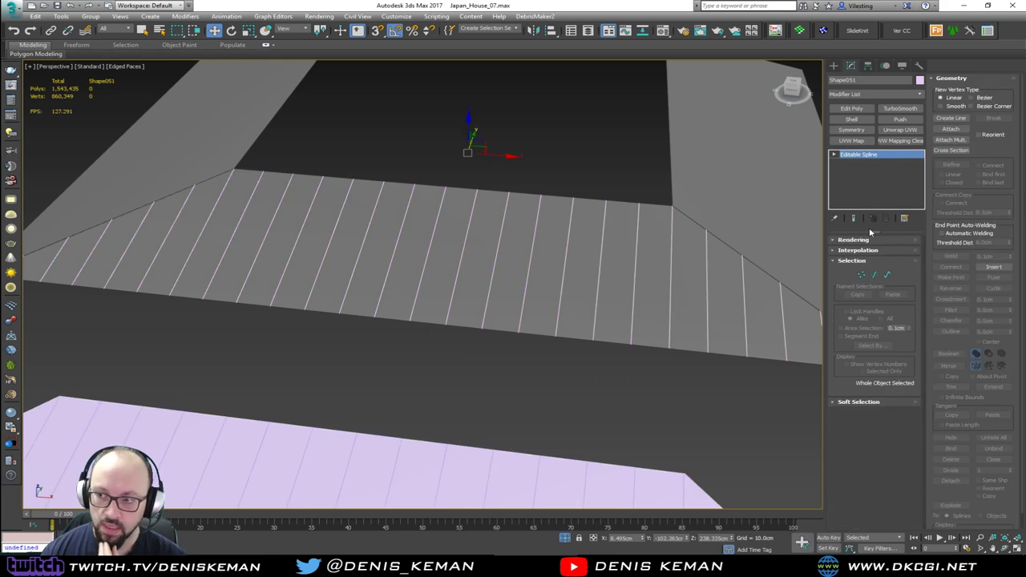
click(857, 239)
click(869, 258)
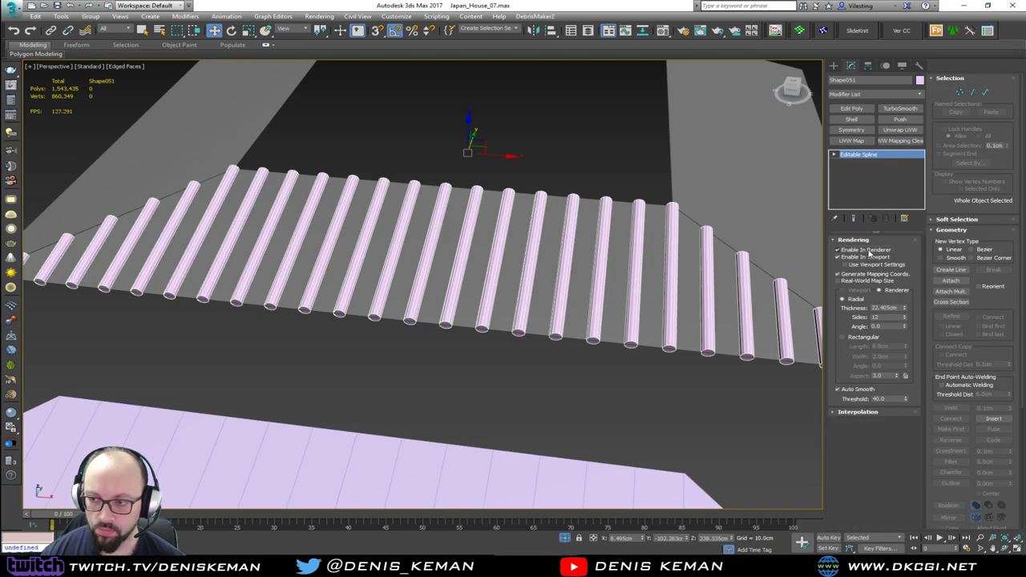
click(843, 336)
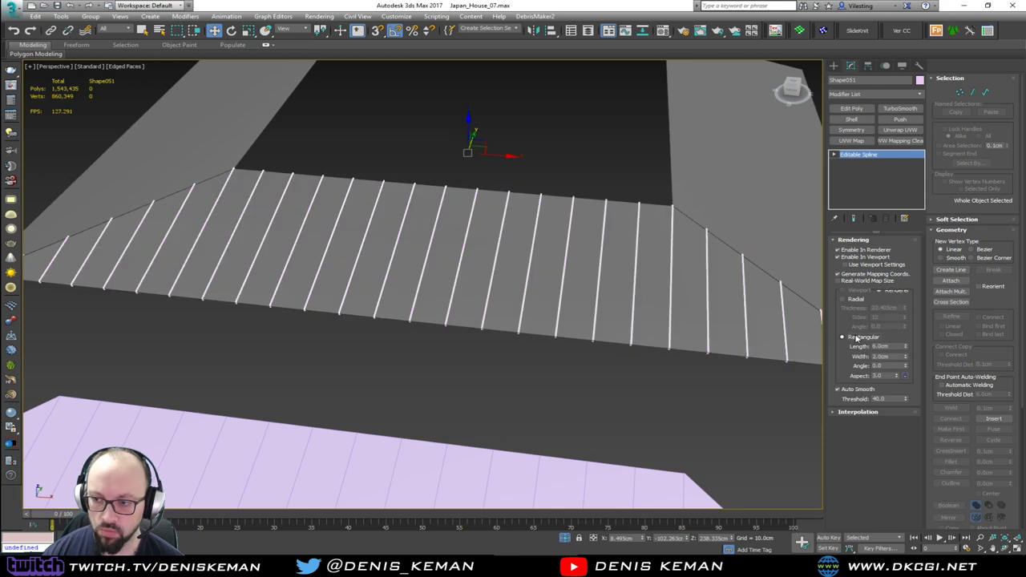
alt+middle_drag(673, 256, 613, 258)
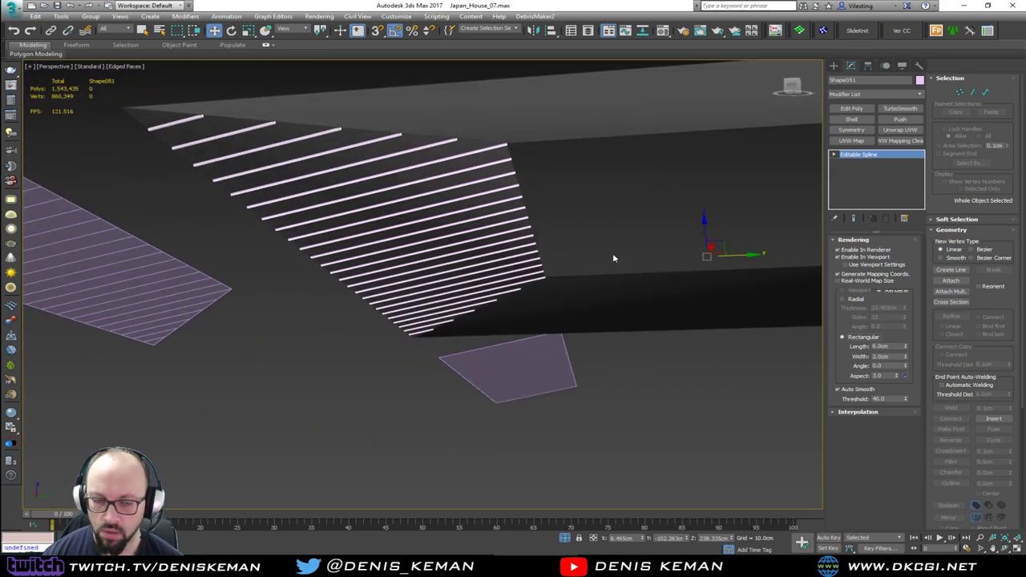
scroll(522, 253, up, 4)
alt+middle_drag(489, 208, 620, 240)
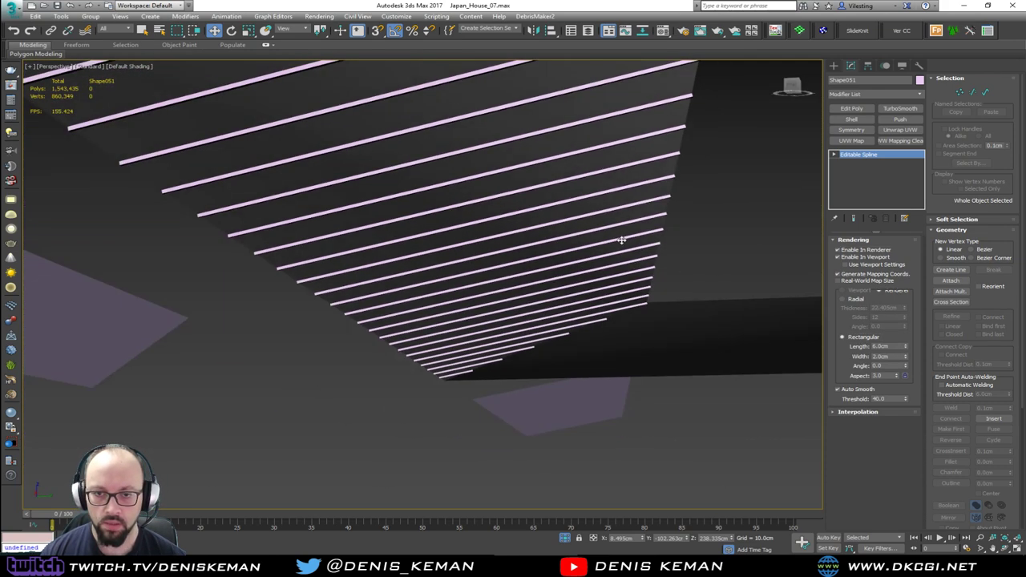
alt+middle_drag(517, 200, 553, 241)
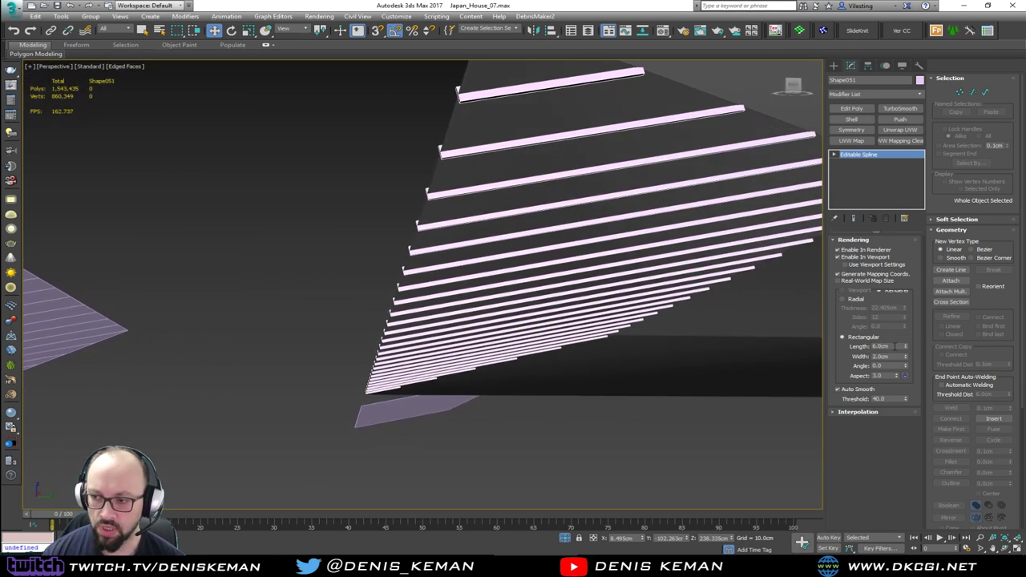
Step: Set the width of the slats' rectangular cross-section to 5 cm and check the slats from below
drag(906, 356, 905, 246)
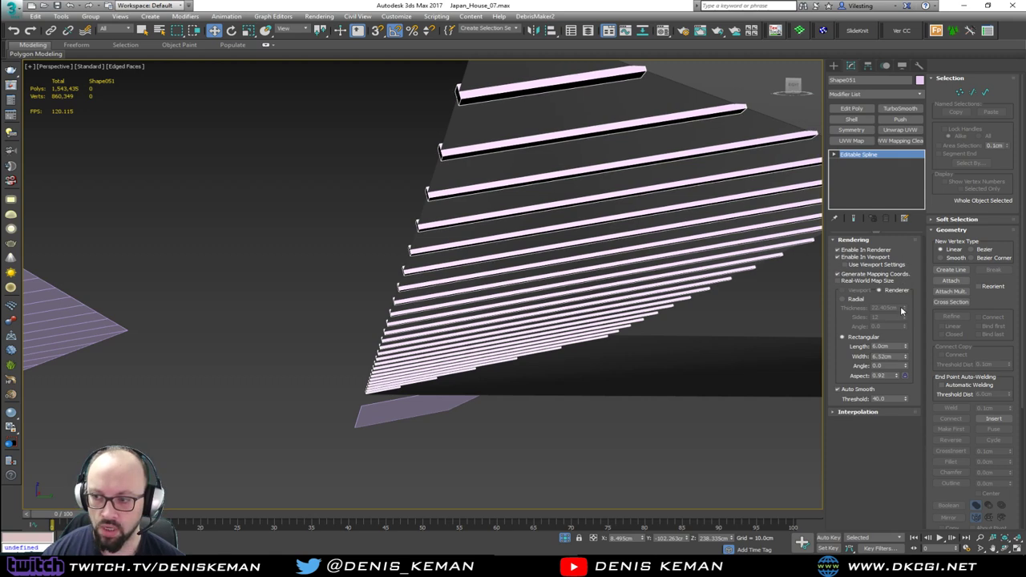
drag(897, 356, 830, 353)
text(5)
key(Return)
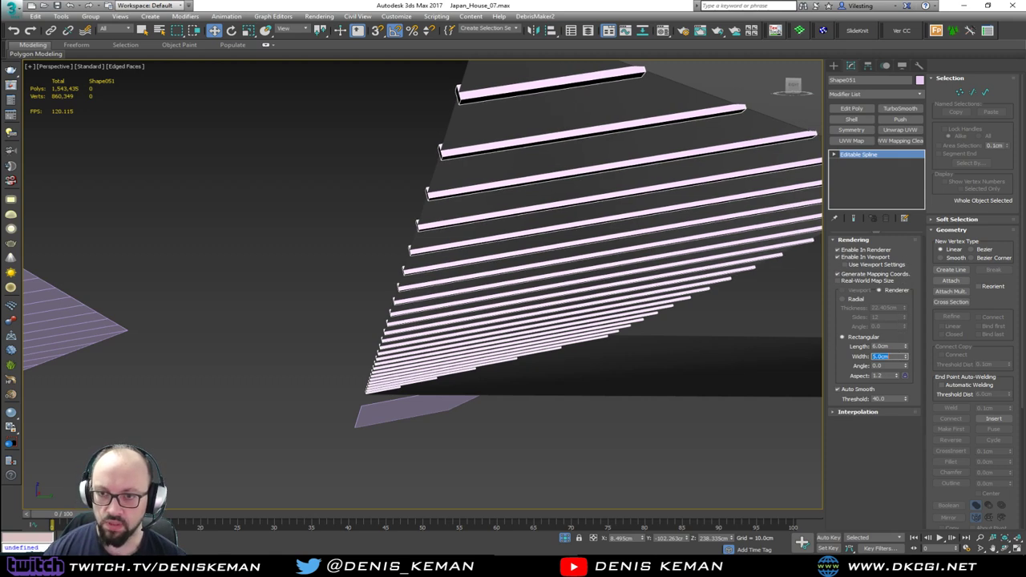
alt+middle_drag(553, 281, 508, 304)
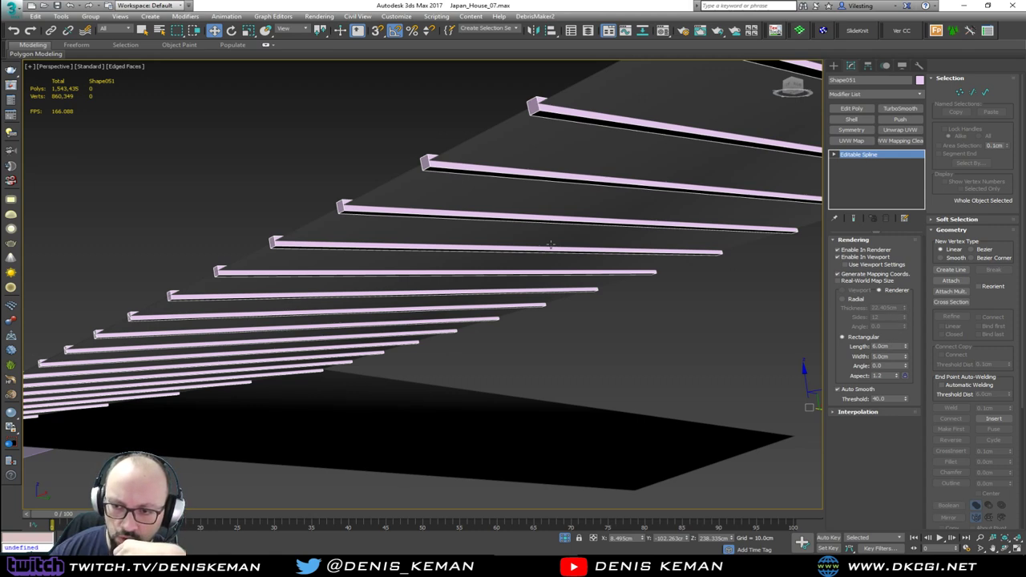
alt+middle_drag(550, 244, 518, 242)
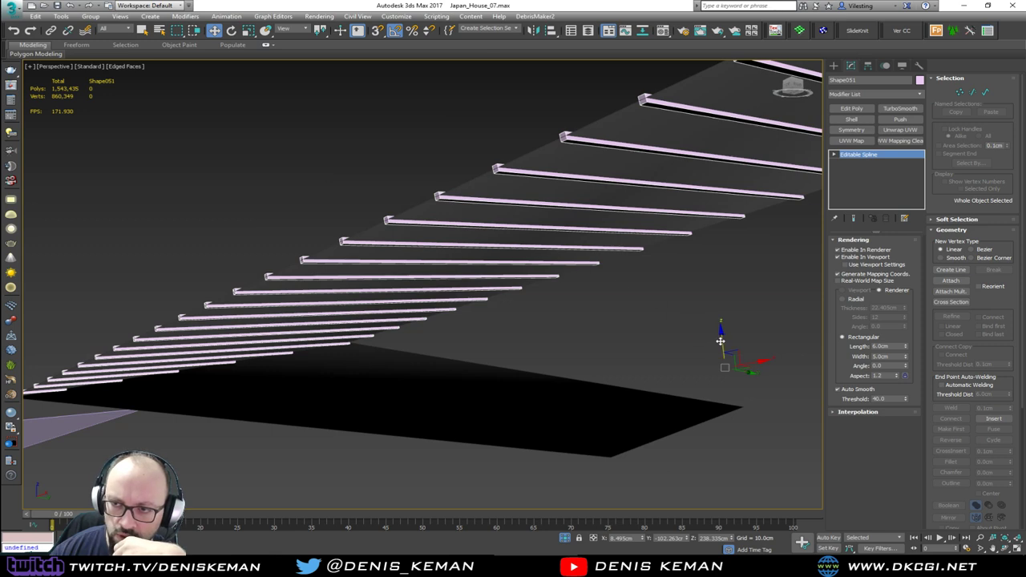
drag(720, 340, 719, 344)
alt+middle_drag(551, 295, 561, 241)
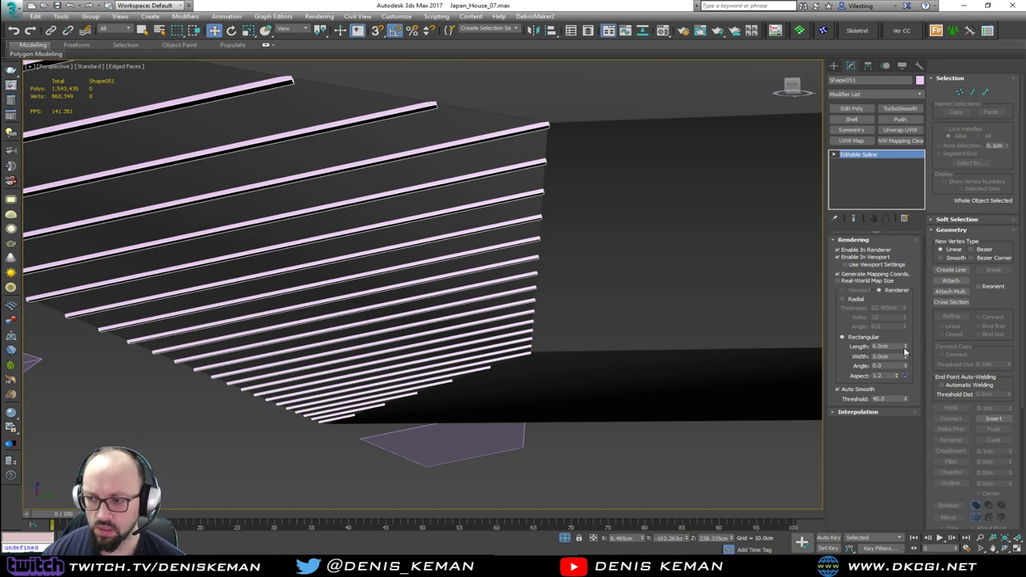
Step: Try a larger length for the slats' rectangular cross-section, reset it to 6 cm, and set it to 12 cm
drag(907, 349, 899, 320)
double_click(893, 346)
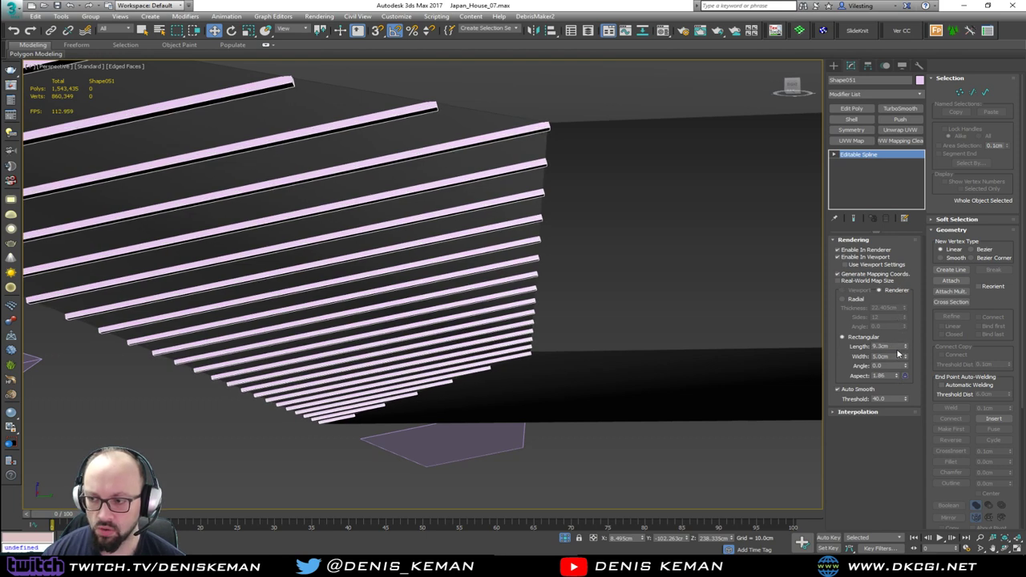
text(6)
key(Return)
double_click(890, 346)
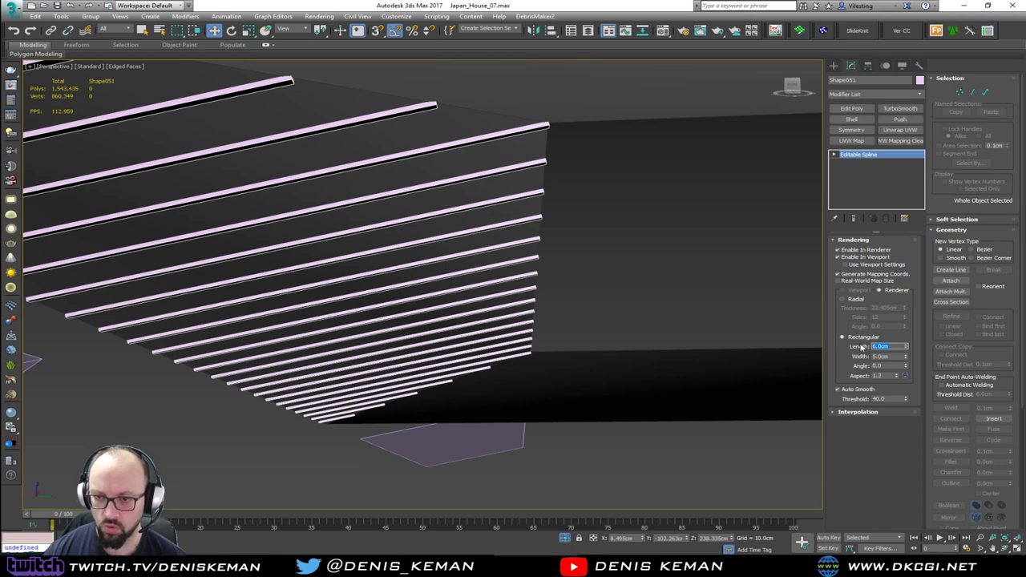
key(Return)
Step: Offset the slats by exactly -6 cm along world Z and check their fit beneath the roof surface
alt+middle_drag(449, 231, 438, 204)
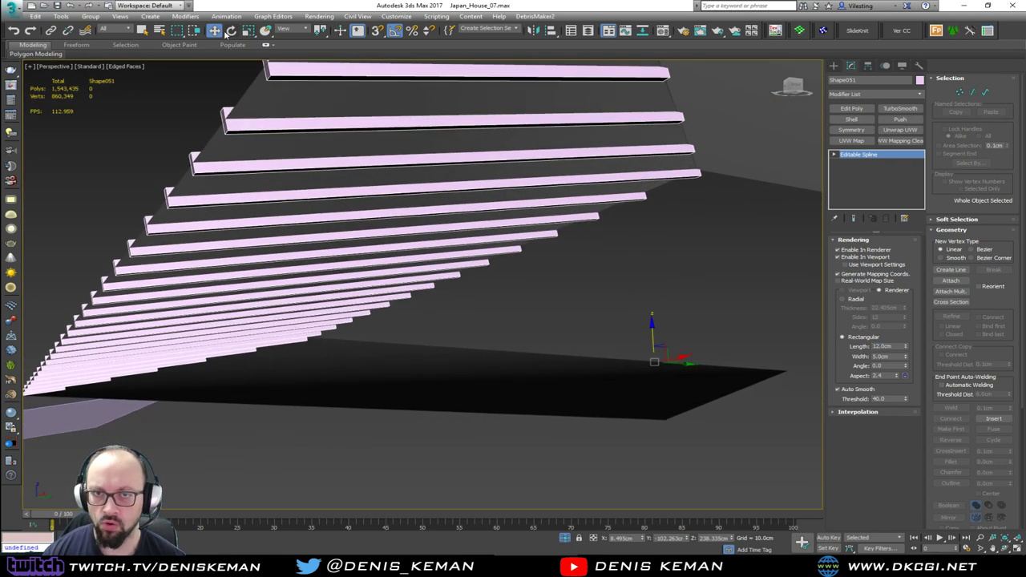
right_click(215, 31)
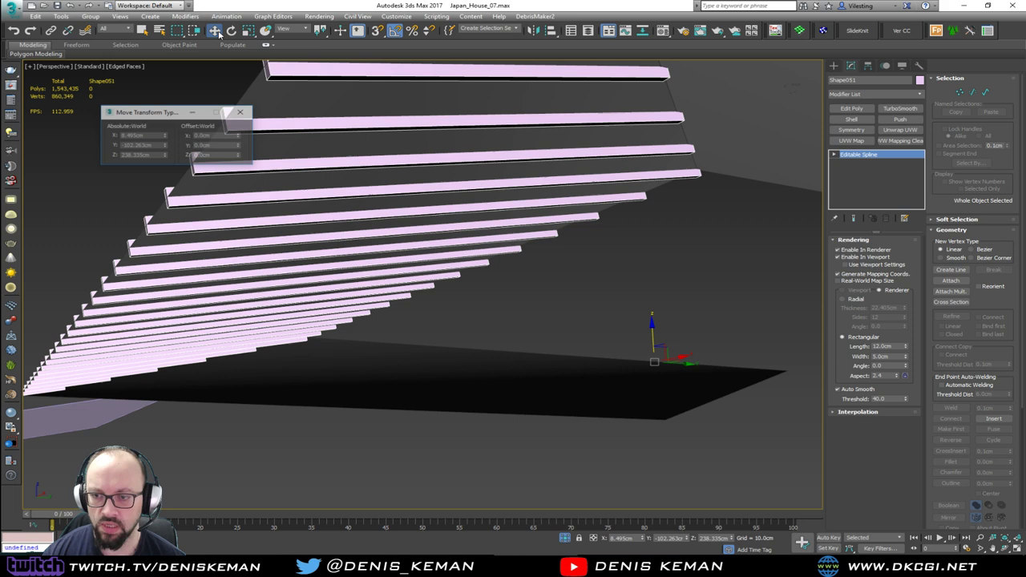
double_click(201, 155)
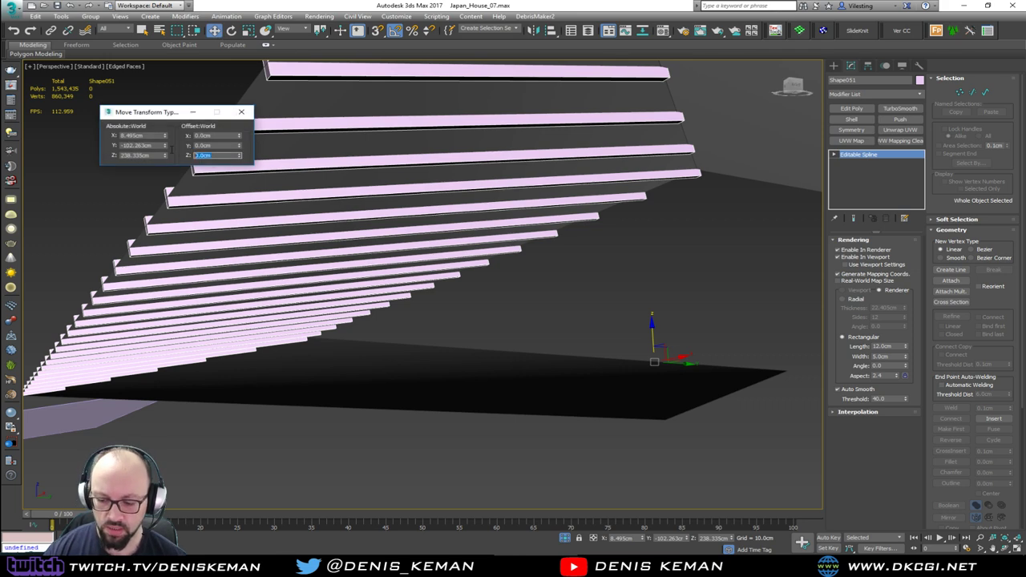
text(-6)
key(Return)
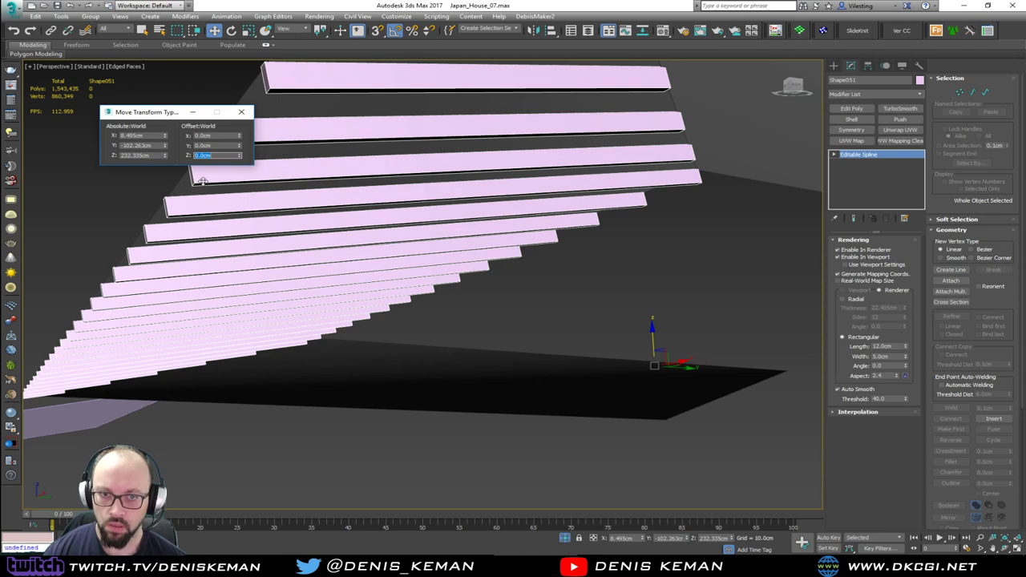
alt+middle_drag(203, 181, 440, 296)
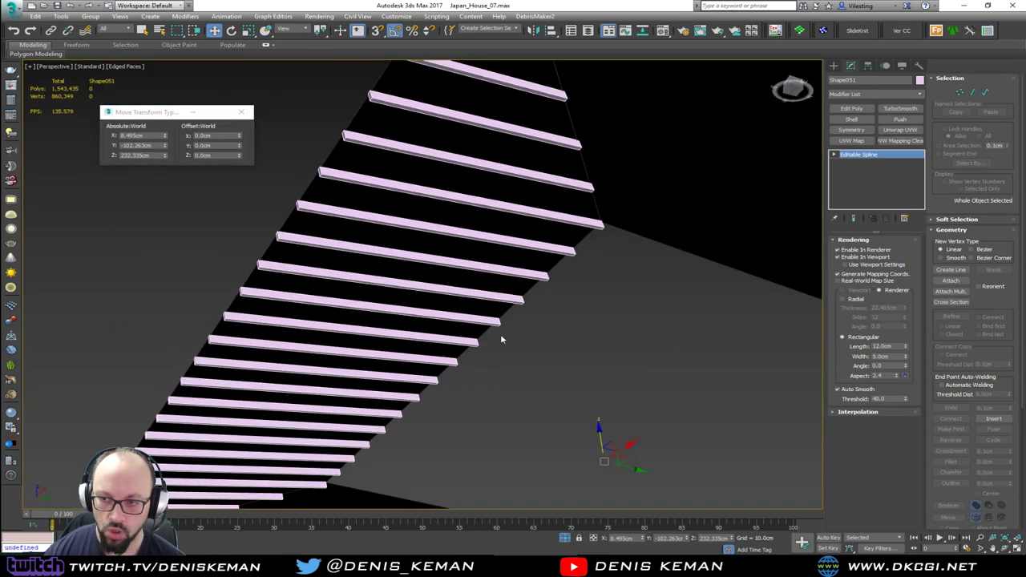
click(241, 111)
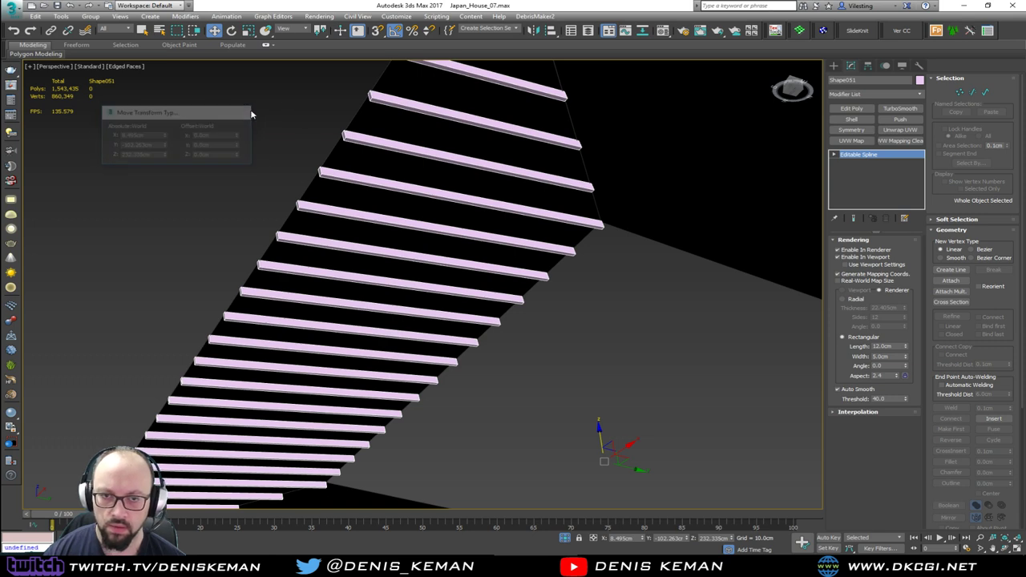
Step: Apply a Chamfer modifier to the rectangular roof slats
click(873, 94)
scroll(871, 104, down, 8)
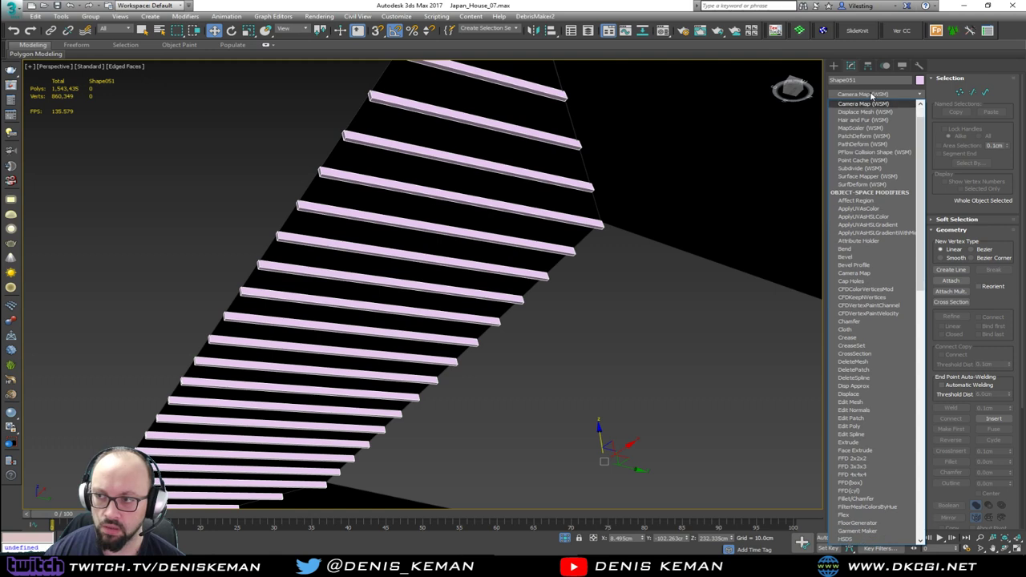
click(851, 152)
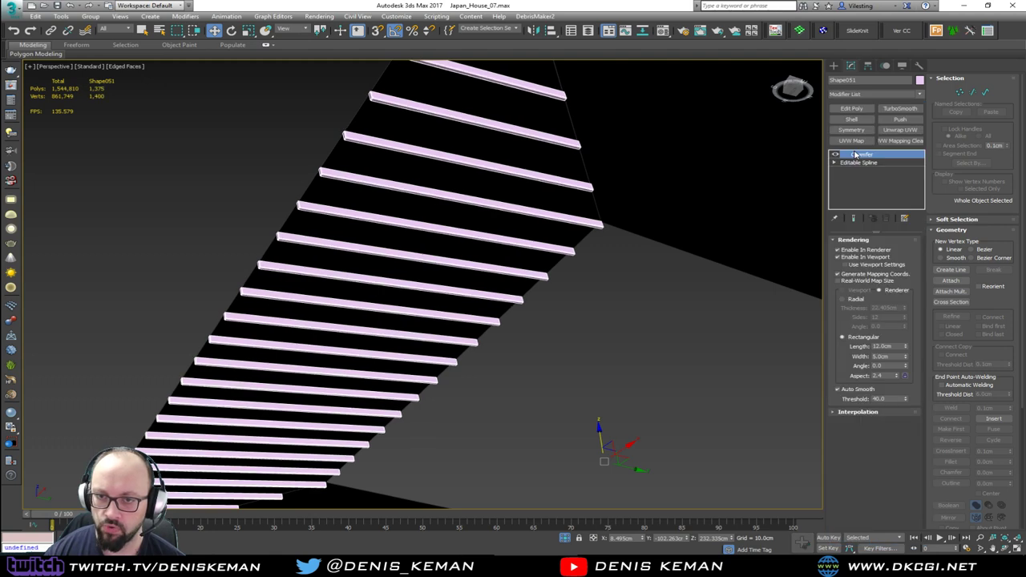
Step: Inspect the roof slats' chamfered ends and set the Chamfer amount to 0.3 cm
scroll(429, 156, up, 10)
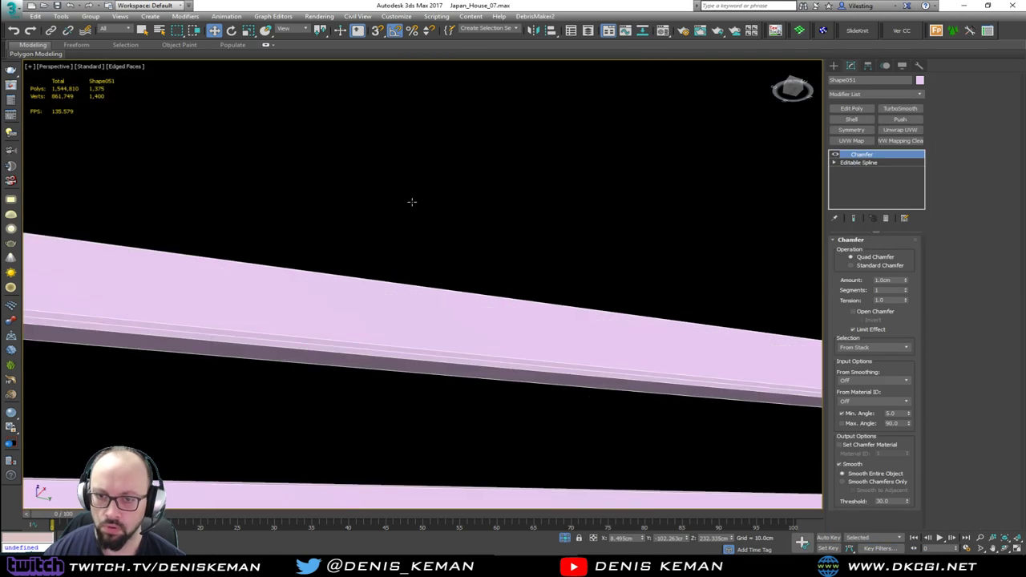
scroll(448, 216, down, 3)
middle_drag(325, 195, 494, 208)
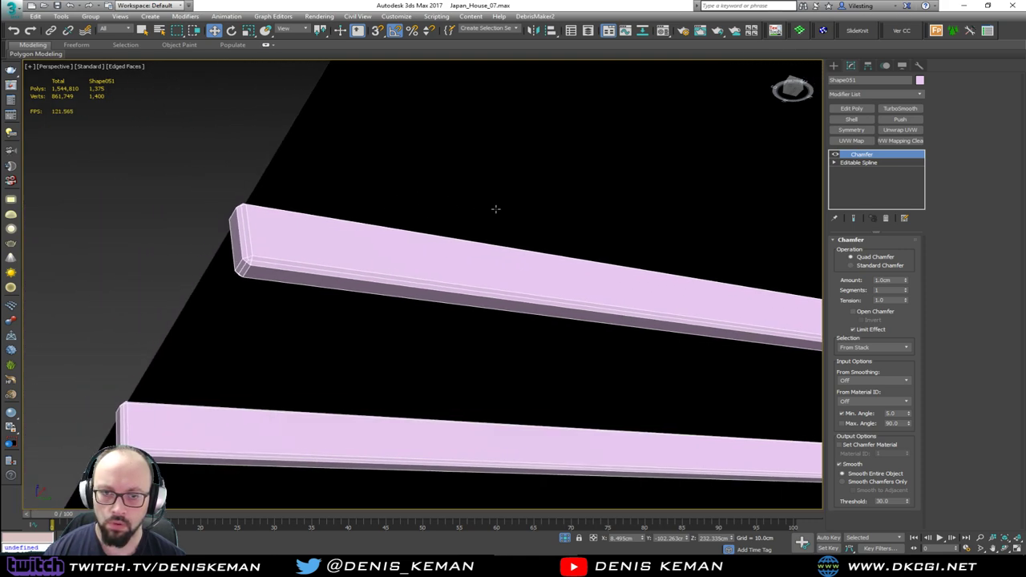
key(F4)
scroll(549, 242, down, 3)
mouse_move(561, 237)
alt+middle_down()
mouse_move(497, 218)
mouse_move(364, 233)
alt+middle_up()
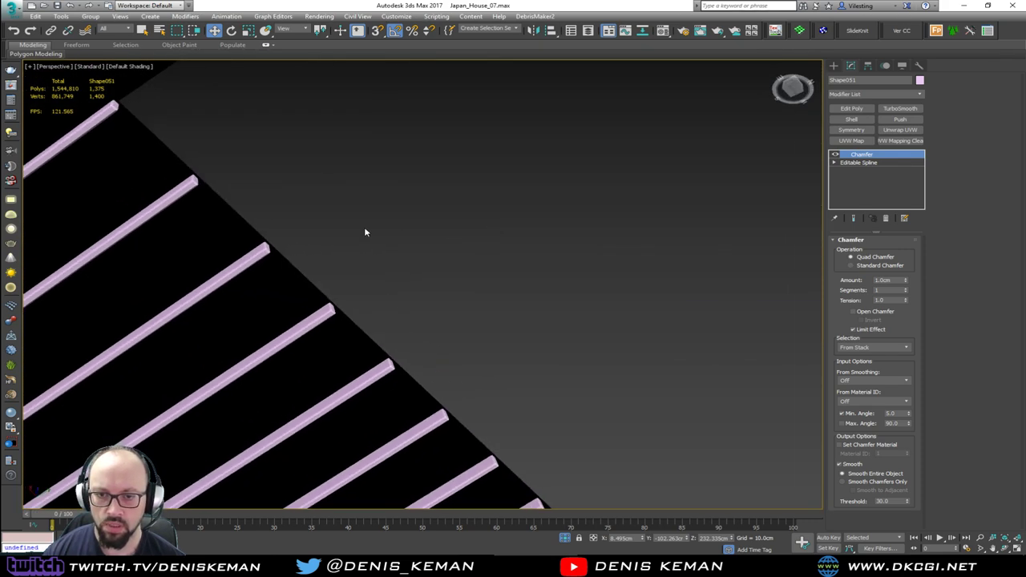
scroll(192, 182, up, 5)
key(F4)
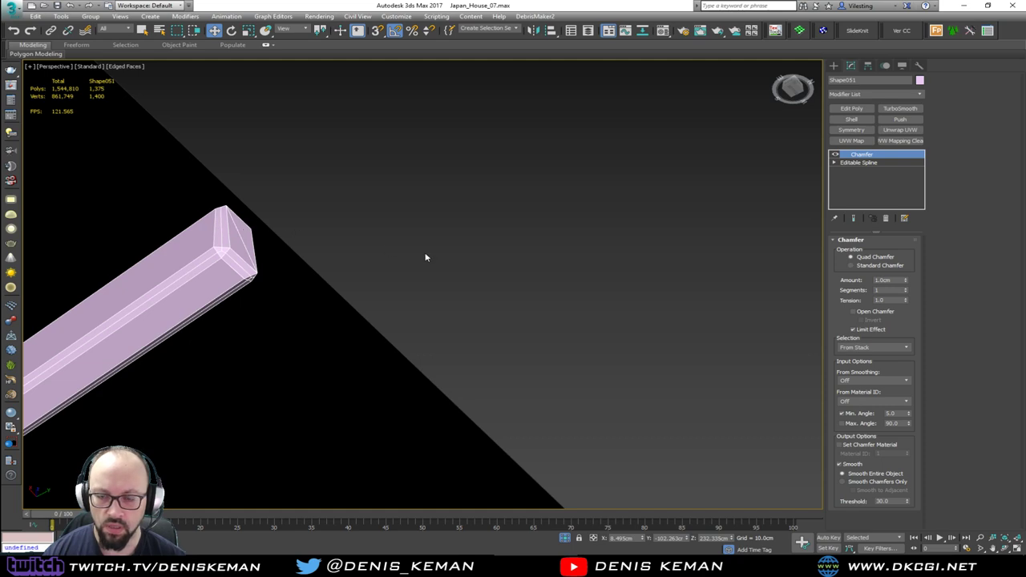
double_click(894, 280)
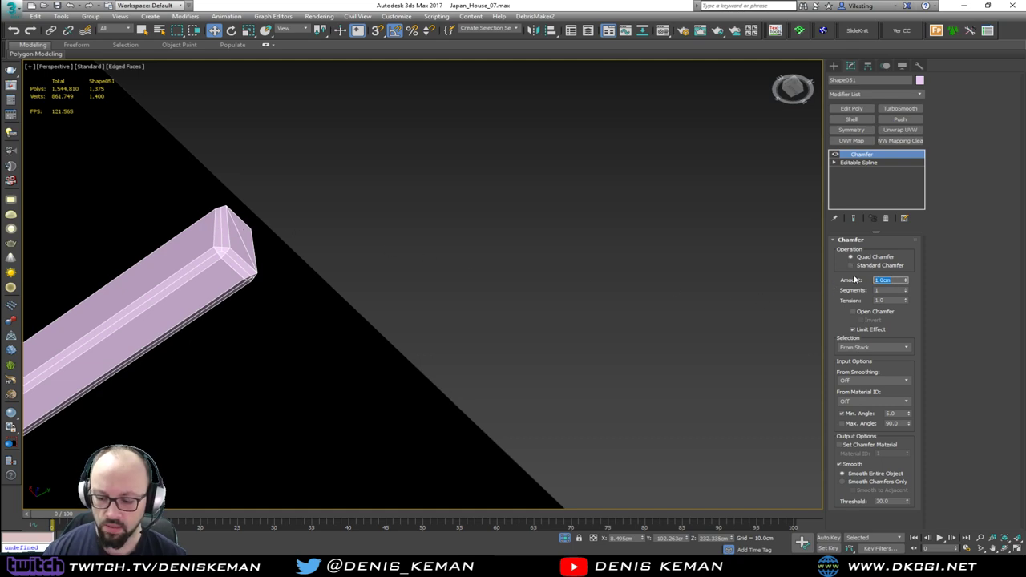
text(0.3)
key(Return)
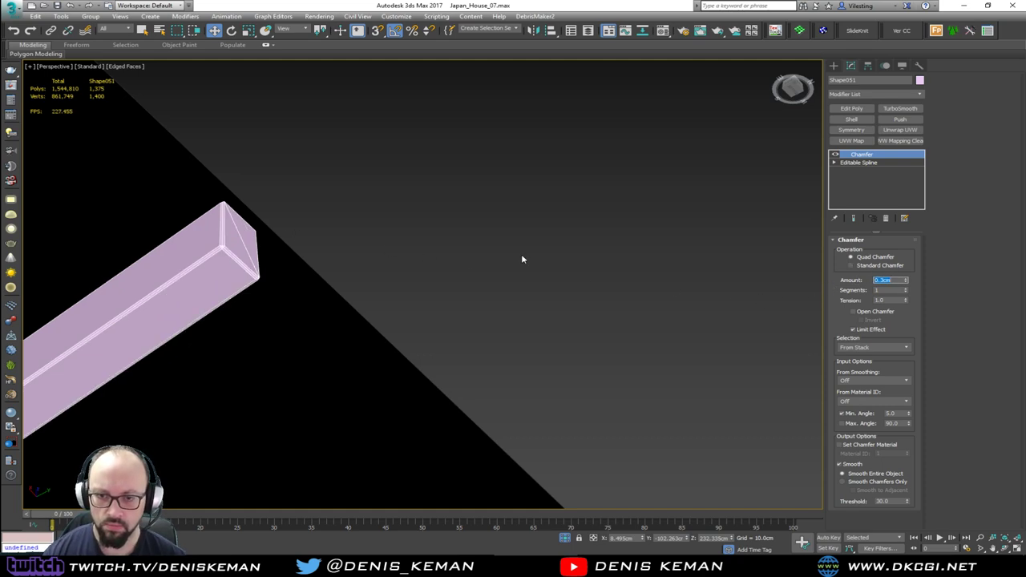
scroll(522, 259, down, 5)
click(599, 193)
key(F4)
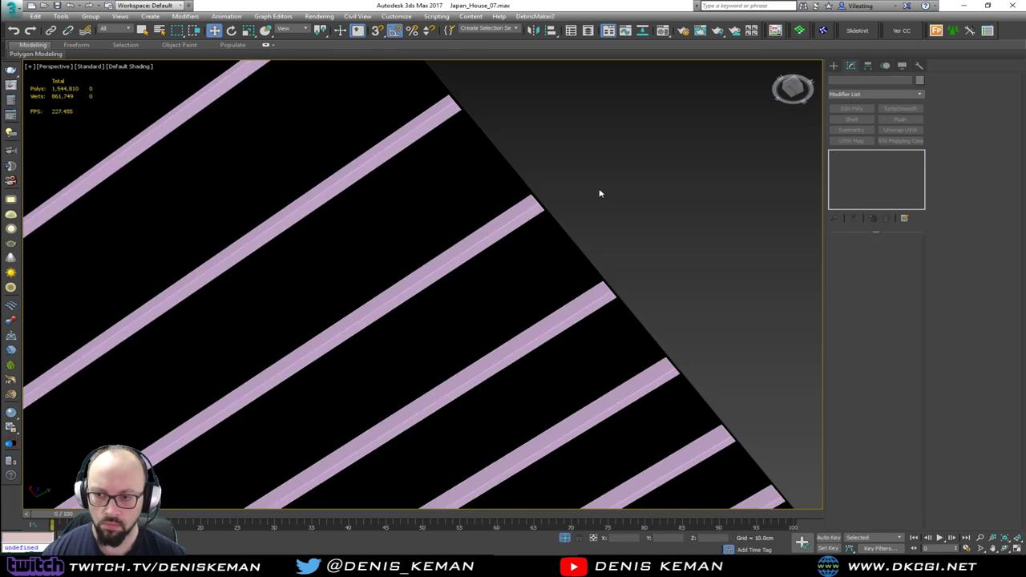
Step: Change the roof slats' object color to the grey custom swatch
click(596, 298)
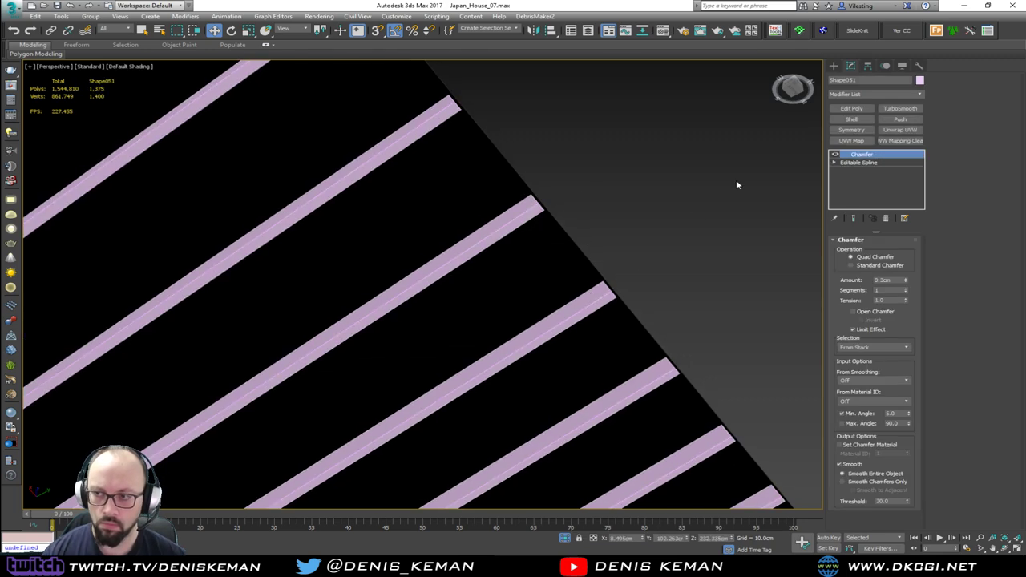
click(919, 81)
click(600, 223)
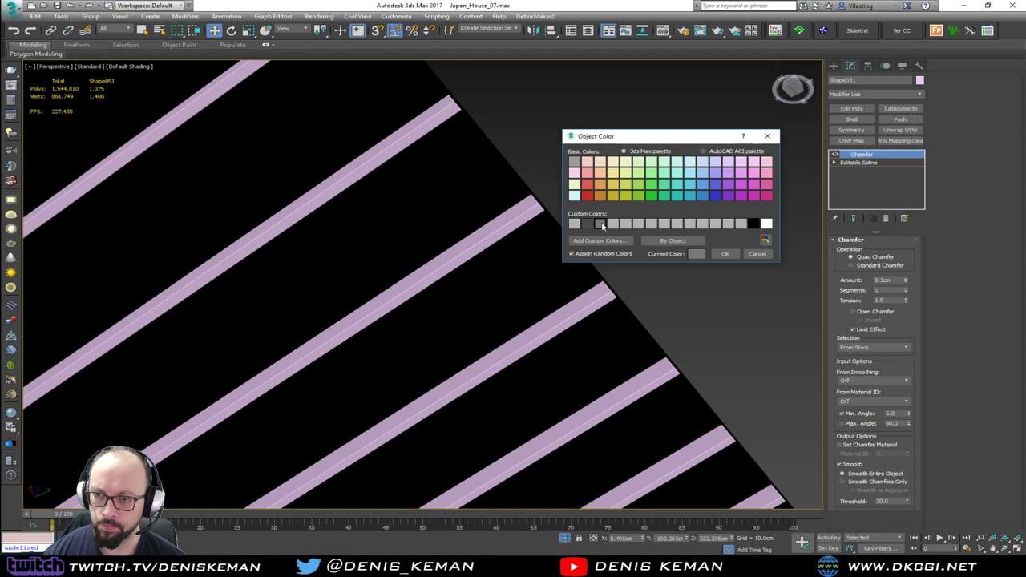
click(725, 253)
click(642, 224)
Step: Examine the slats from beneath the roof and compare them with the Porch_Idea_02 reference photo
scroll(642, 224, down, 5)
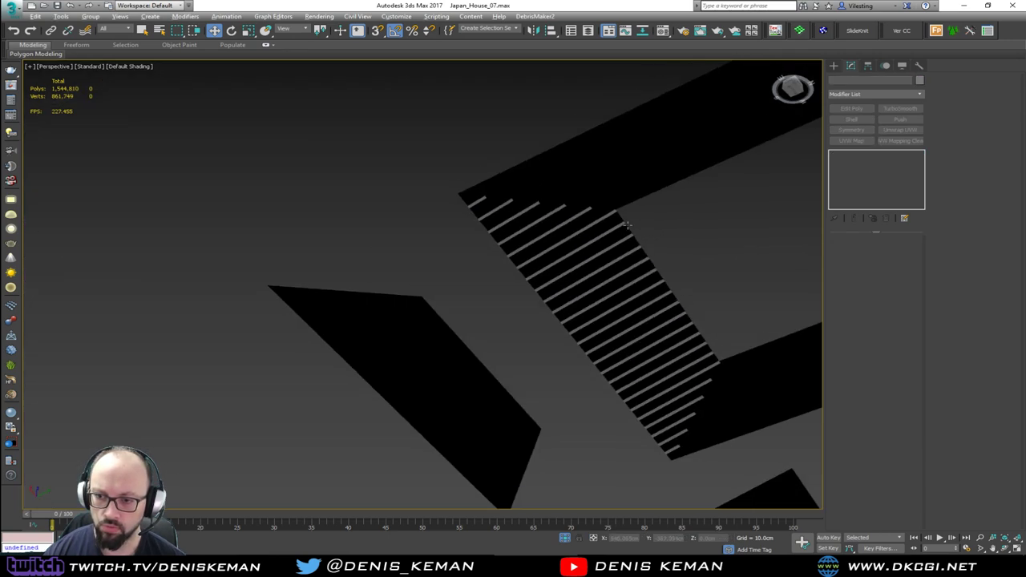
alt+middle_drag(627, 225, 564, 163)
scroll(564, 163, up, 3)
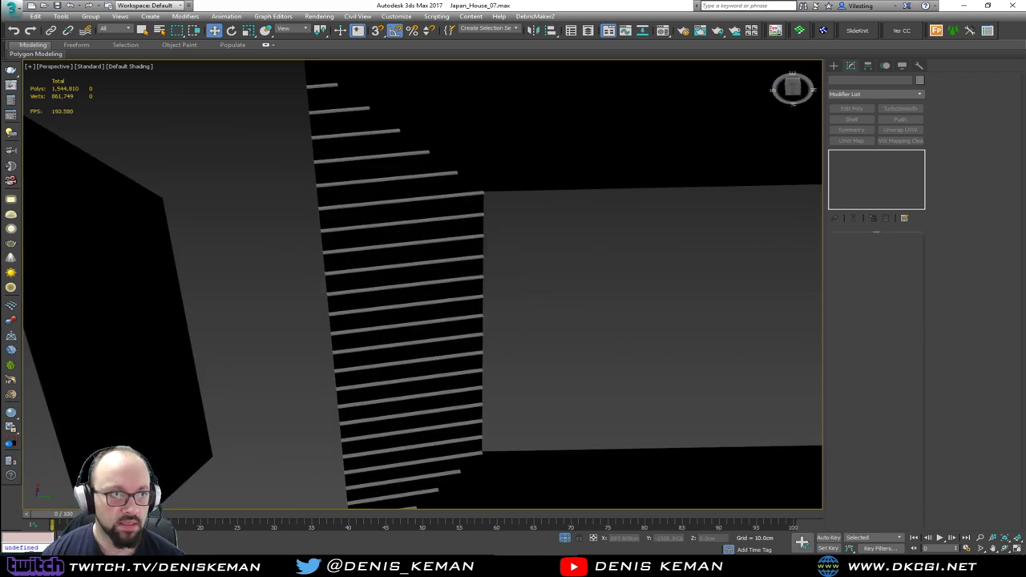
drag(2, 141, 629, 110)
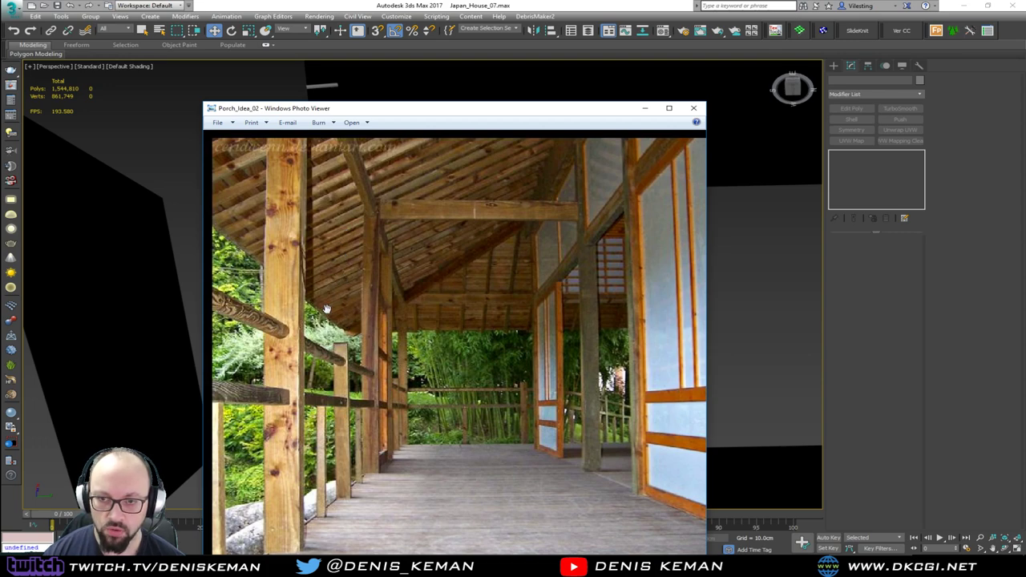
drag(449, 121, 0, 120)
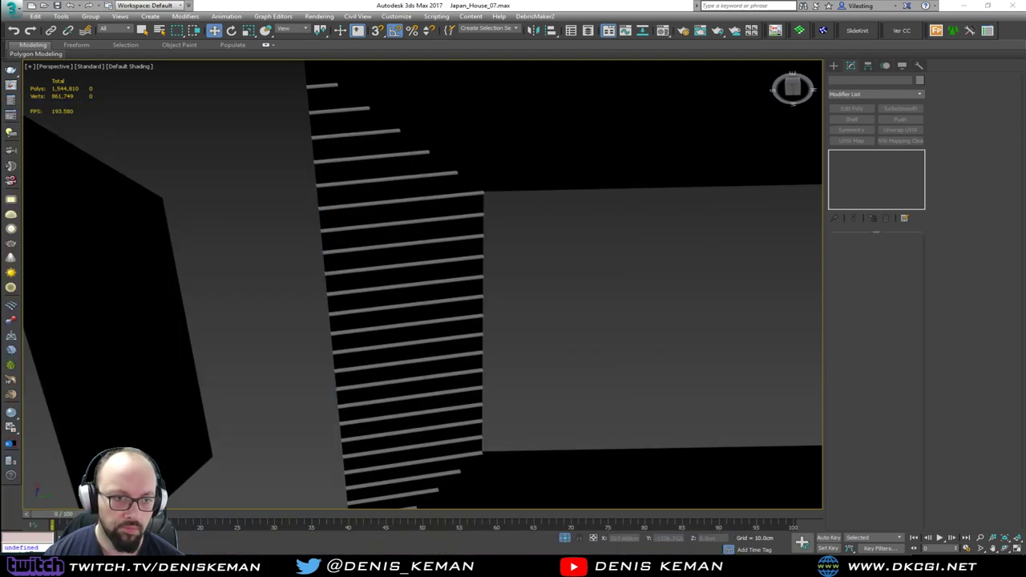
Step: Clone the front roof slats as a copy rotated 90 degrees about the Z axis
mouse_move(324, 261)
alt+middle_down()
mouse_move(472, 380)
mouse_move(469, 350)
alt+middle_up()
key(F4)
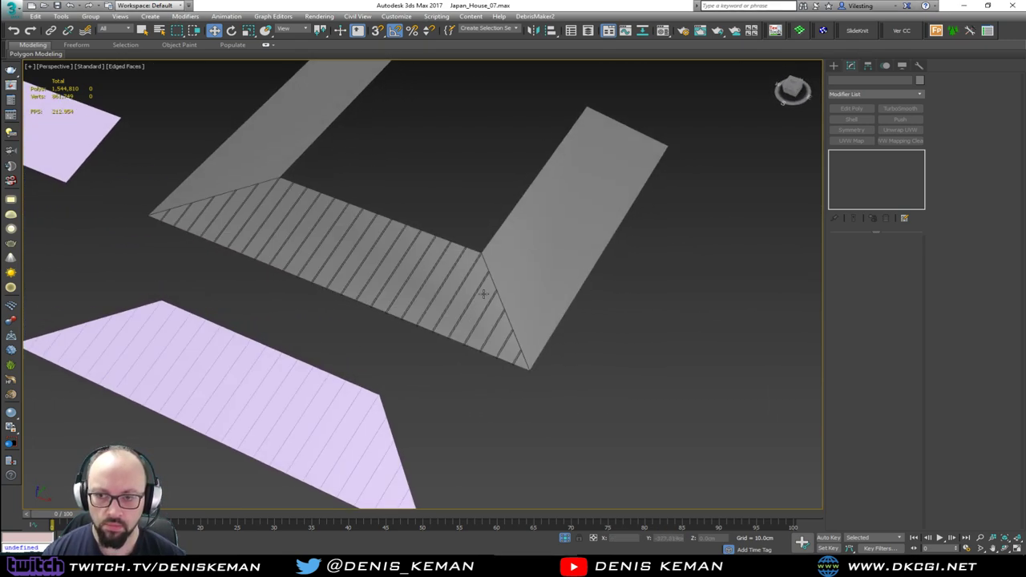
click(474, 294)
click(465, 287)
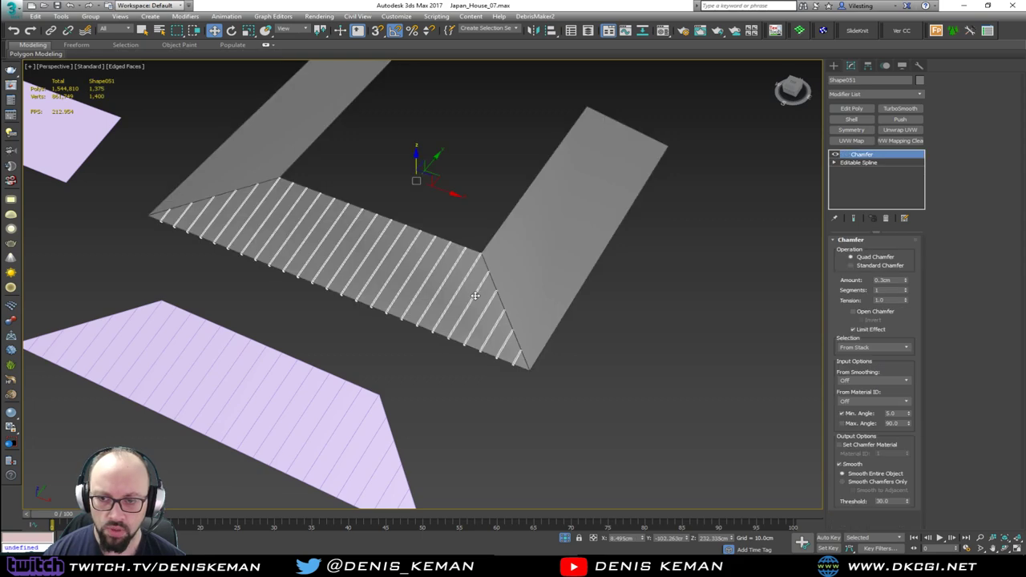
scroll(464, 286, down, 3)
key(e)
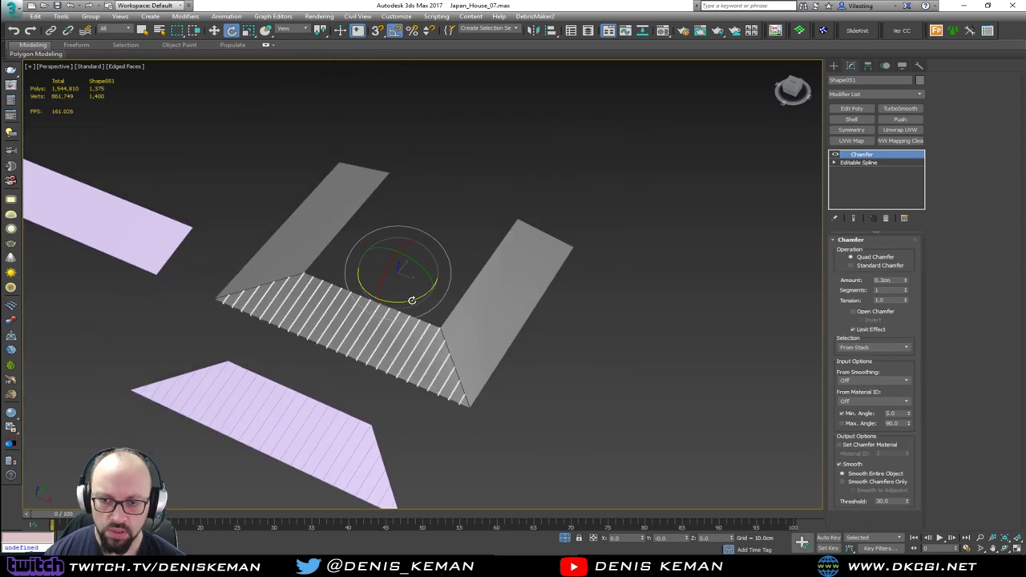
mouse_move(411, 299)
shift+mouse_down()
mouse_move(432, 309)
mouse_move(457, 290)
shift+mouse_up()
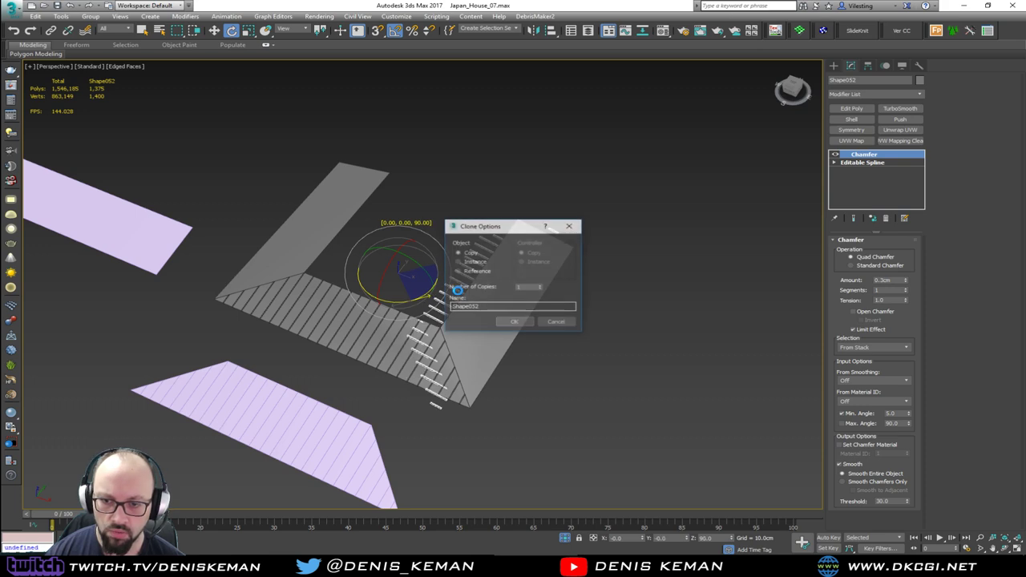
click(510, 323)
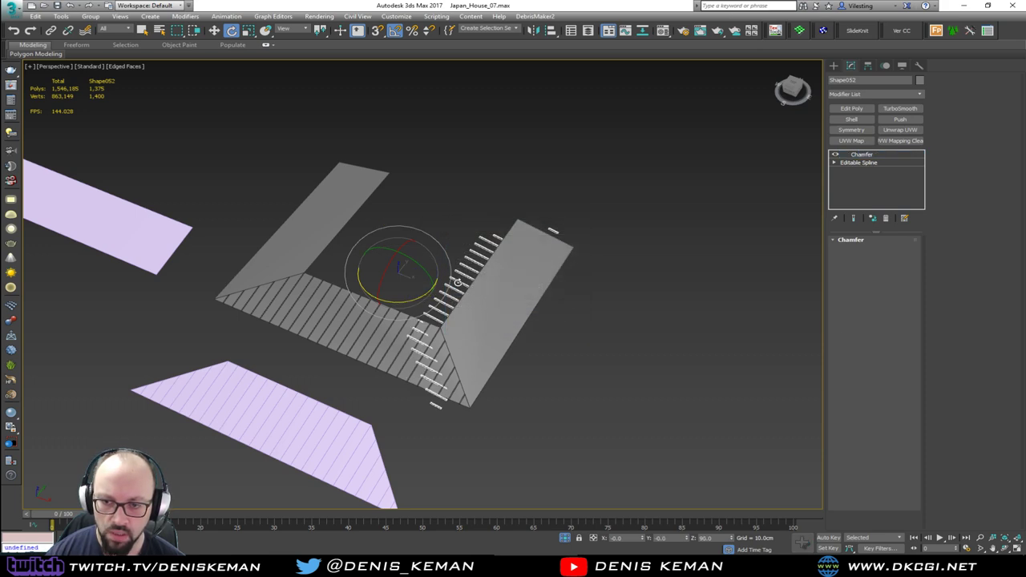
Step: Move the rotated slats onto the adjacent side roof panel so their ends meet the front slats along the corner seam
scroll(456, 282, up, 3)
key(w)
mouse_move(321, 228)
mouse_down()
mouse_move(403, 229)
mouse_move(385, 217)
mouse_up()
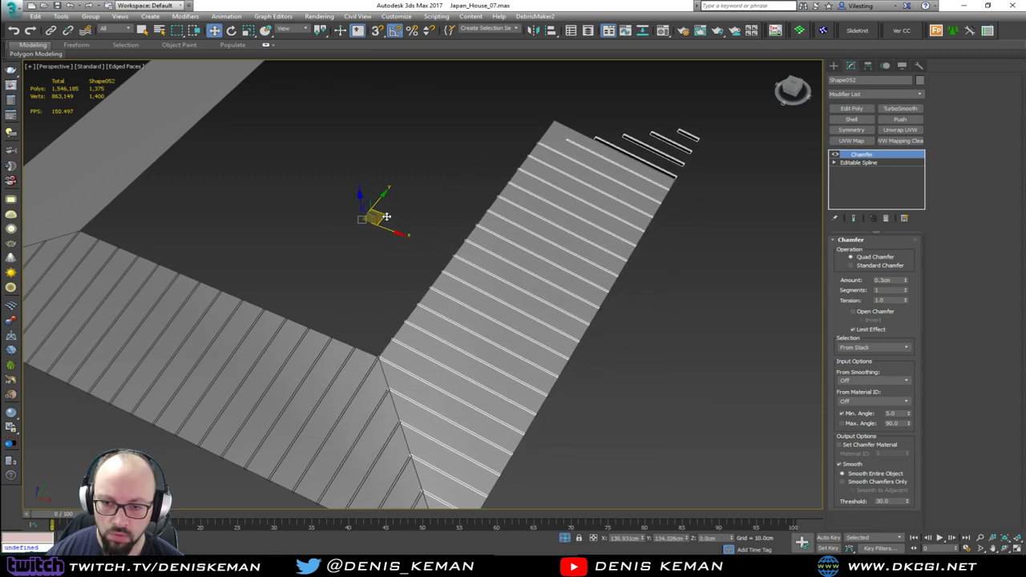
alt+middle_drag(387, 217, 412, 167)
scroll(361, 137, up, 4)
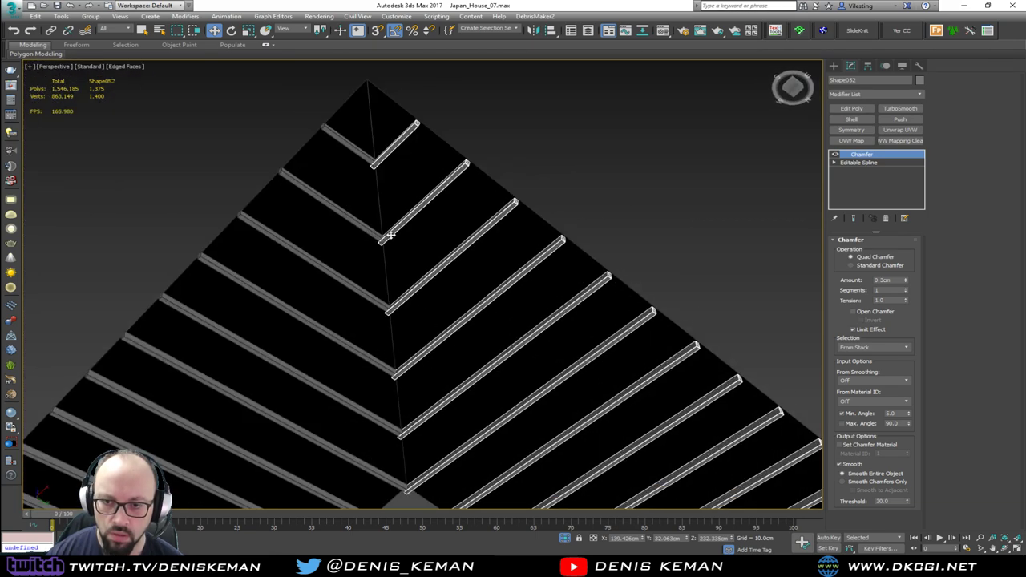
scroll(390, 234, up, 3)
drag(391, 231, 390, 231)
middle_drag(409, 232, 414, 345)
scroll(415, 346, down, 3)
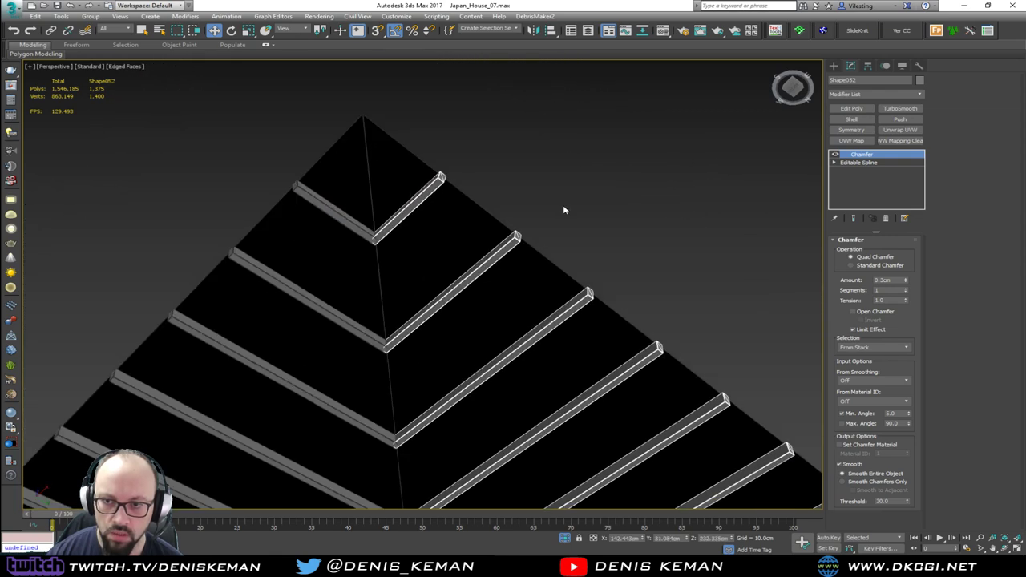
Step: Add an Edit Poly modifier to the side slats and delete the five shortened slats at the panel's open end
click(562, 207)
middle_drag(547, 289, 516, 215)
scroll(513, 265, down, 3)
key(F4)
alt+middle_drag(513, 267, 481, 355)
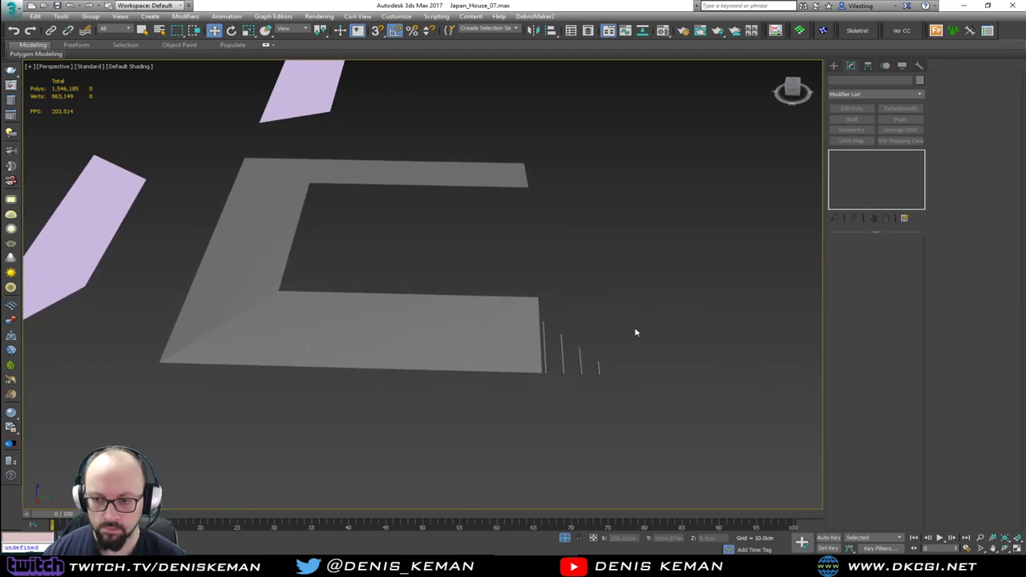
drag(635, 330, 586, 393)
key(F4)
scroll(577, 336, up, 3)
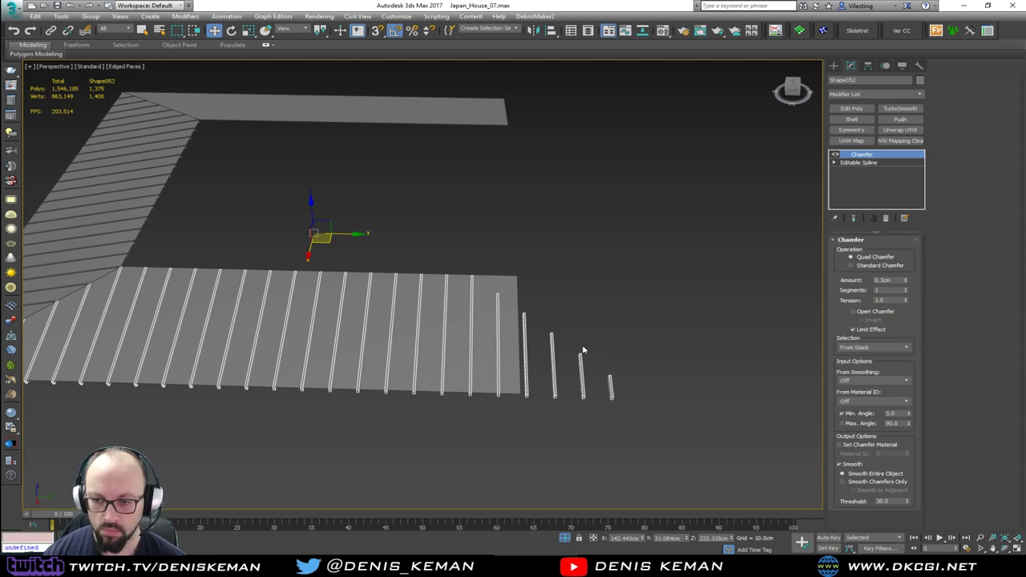
click(851, 108)
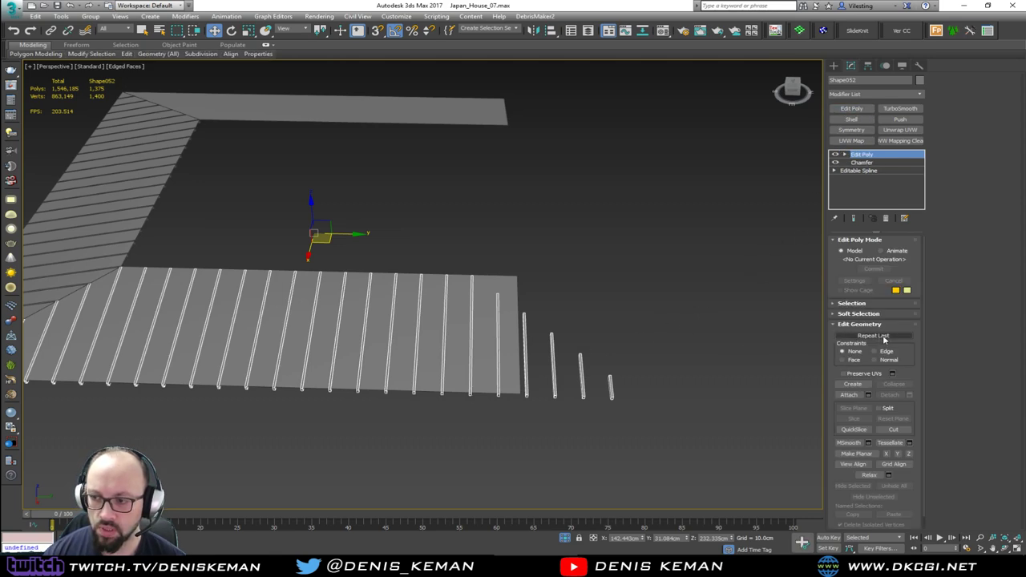
key(4)
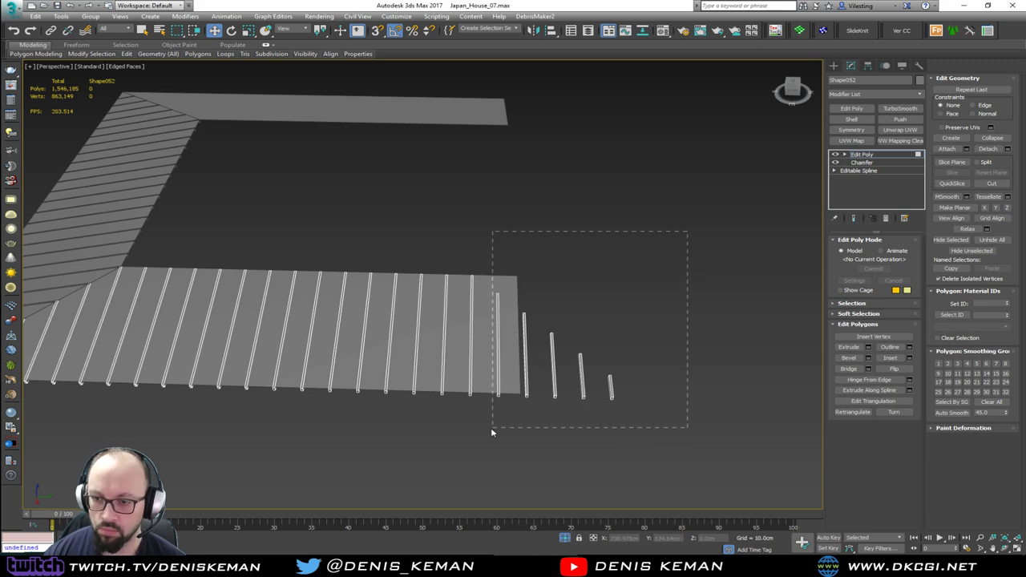
drag(492, 433, 488, 431)
key(Delete)
Step: Clone the last remaining side slat as an element, one spacing farther toward the panel's open end
drag(538, 250, 466, 419)
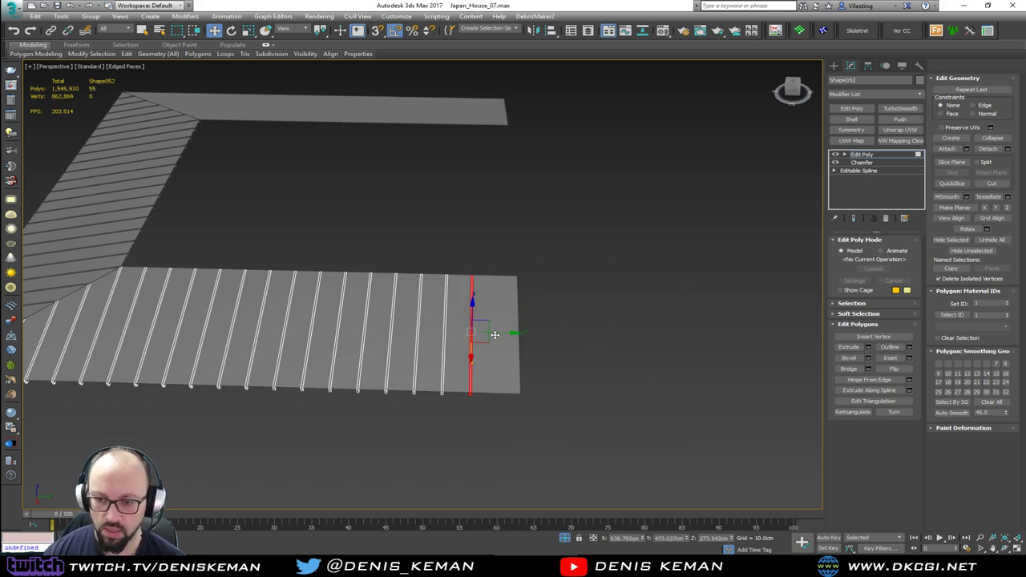
scroll(494, 335, up, 2)
shift+drag(491, 333, 529, 334)
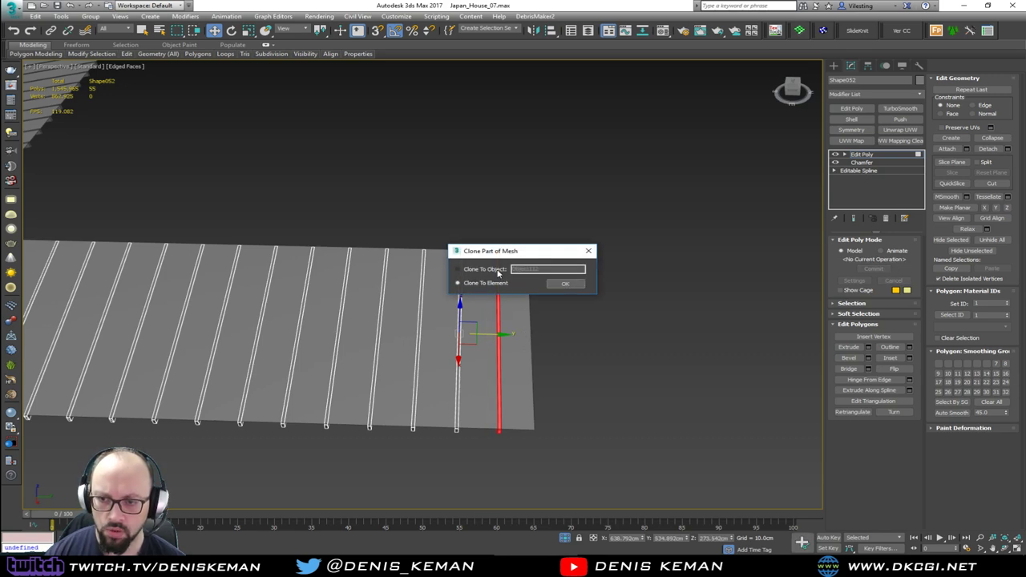
click(564, 283)
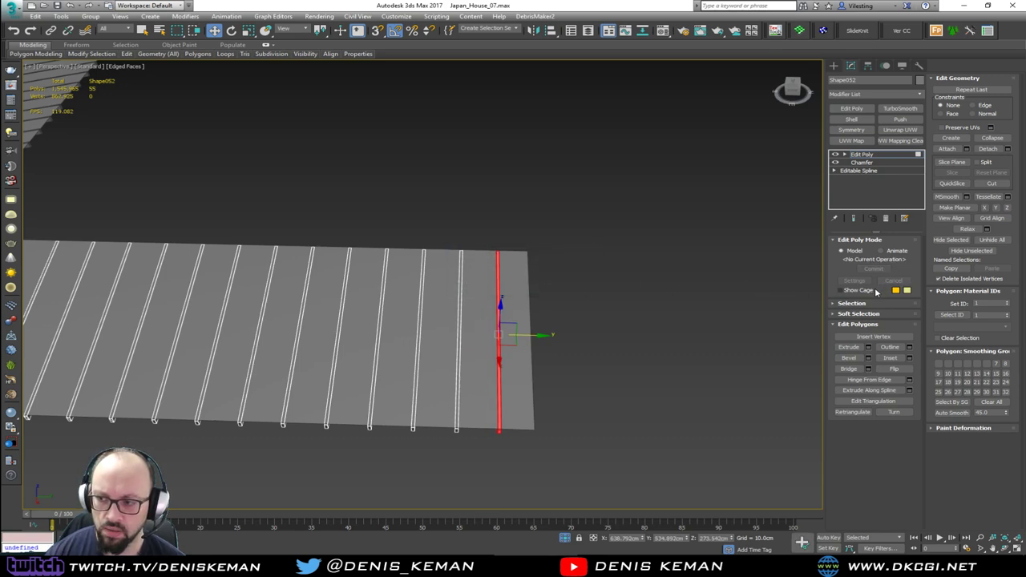
key(4)
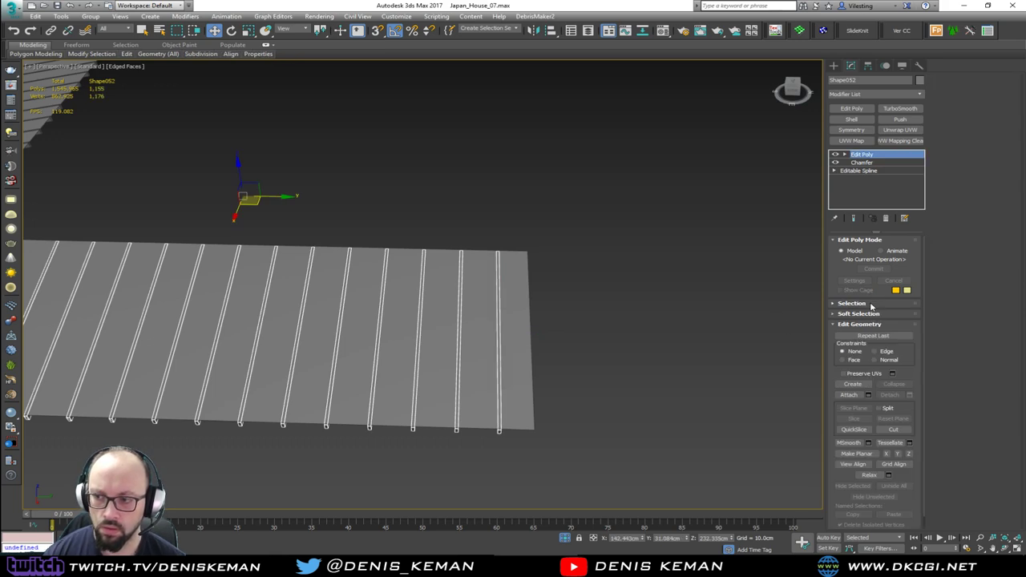
key(4)
middle_drag(530, 295, 570, 370)
key(4)
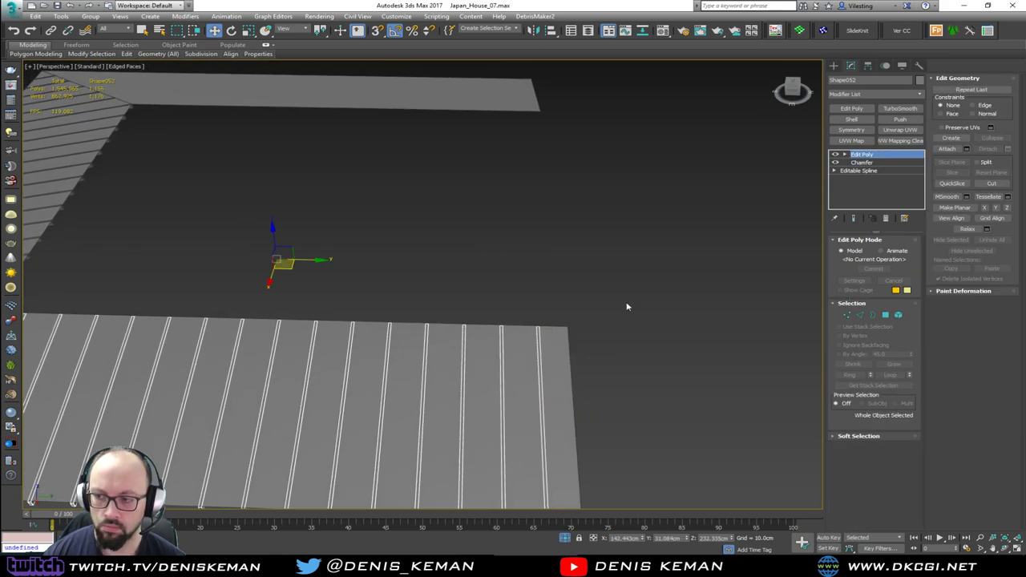
click(630, 295)
alt+middle_drag(538, 436, 467, 306)
click(578, 435)
scroll(321, 378, down, 3)
scroll(406, 377, up, 3)
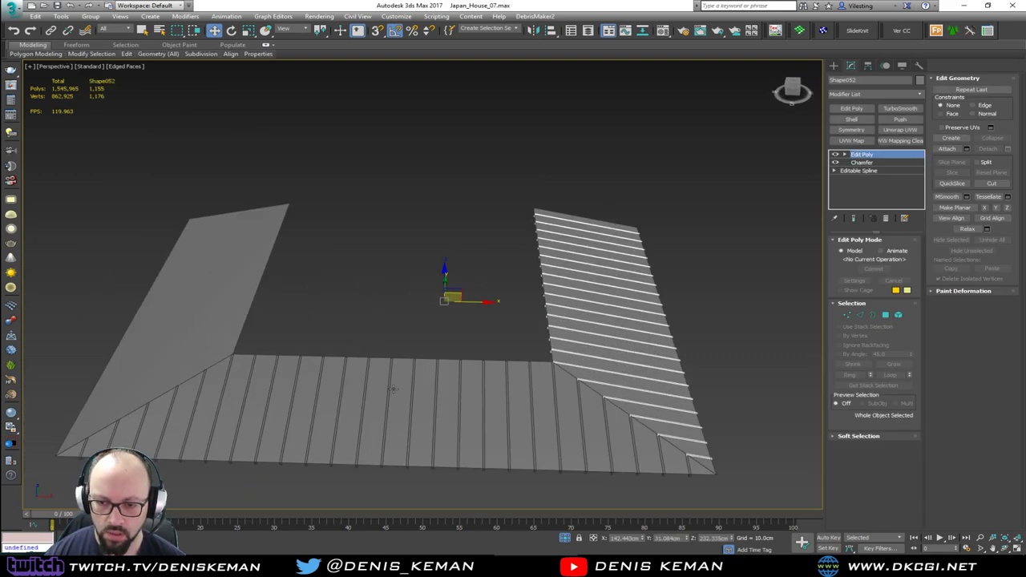
click(387, 403)
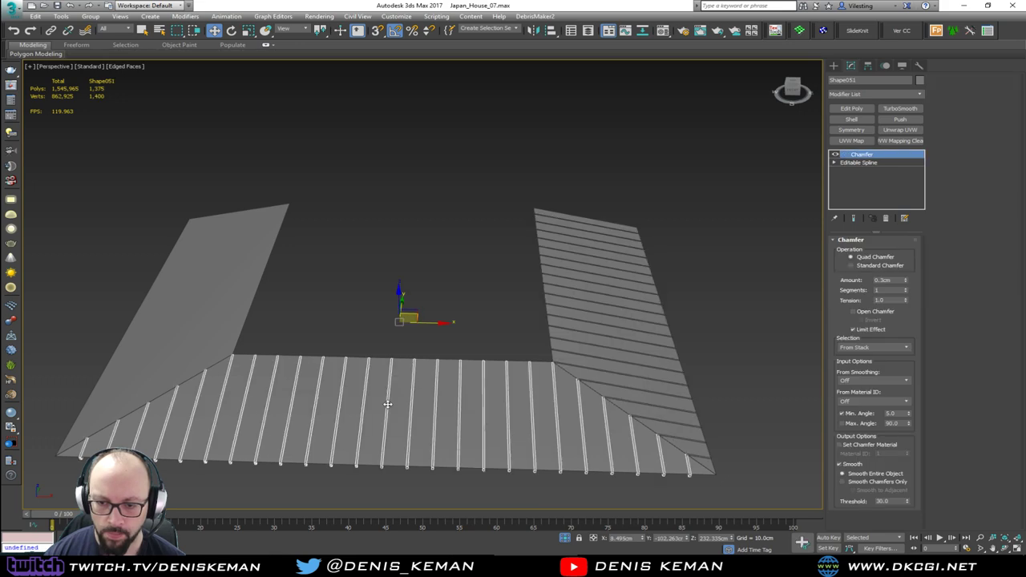
Step: Align only the pivot of the side slats to the front slats' pivot point in X, Y and Z
click(580, 319)
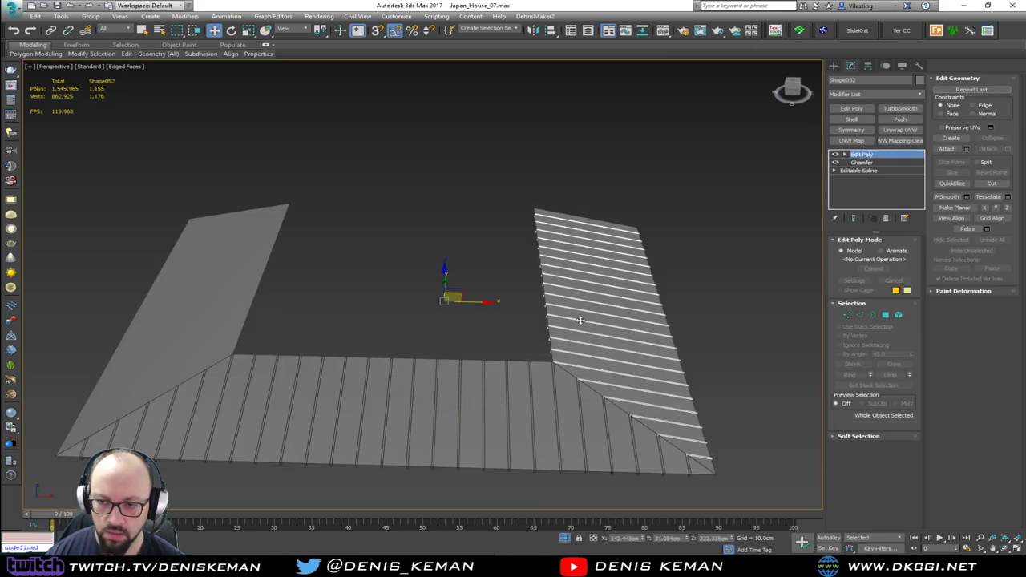
alt+middle_drag(580, 320, 556, 251)
click(869, 67)
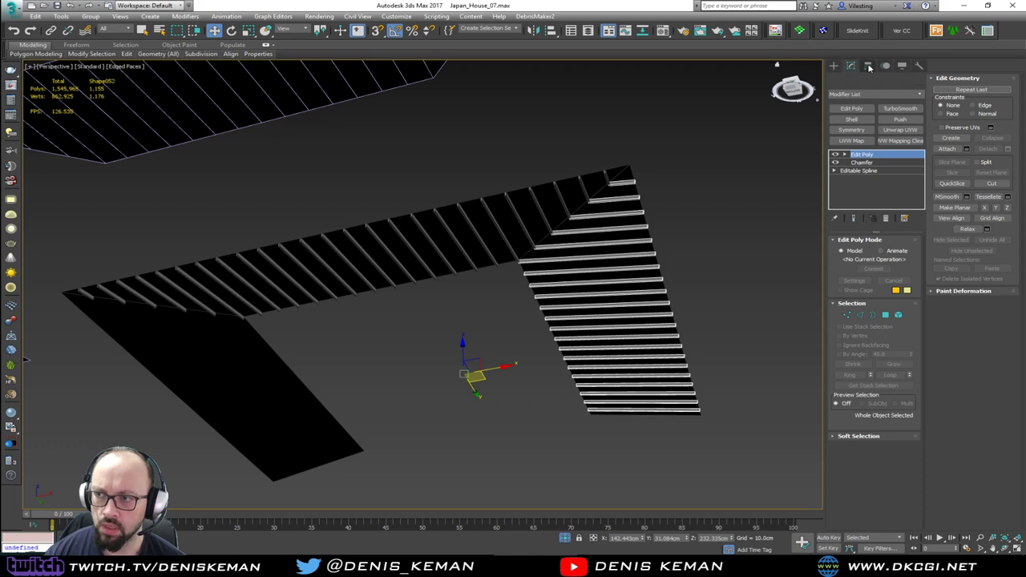
click(868, 66)
click(886, 130)
key(alt+a)
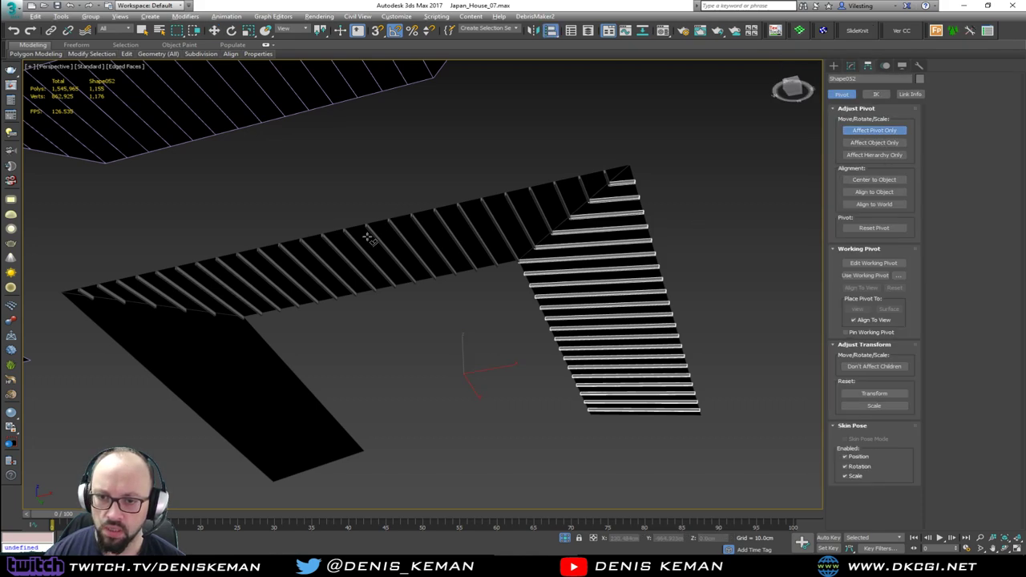
click(365, 251)
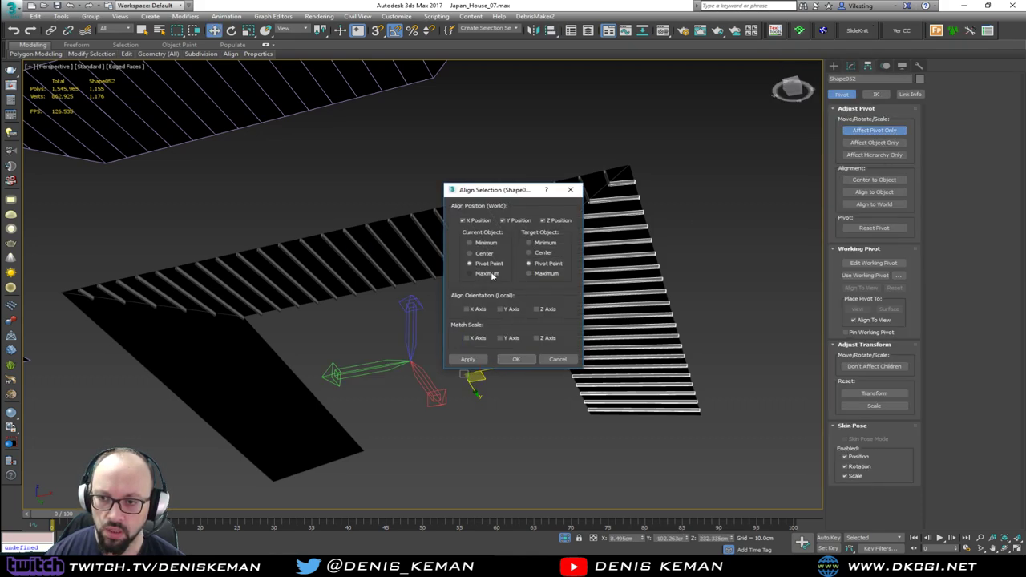
click(516, 359)
alt+middle_drag(513, 339, 753, 188)
click(877, 131)
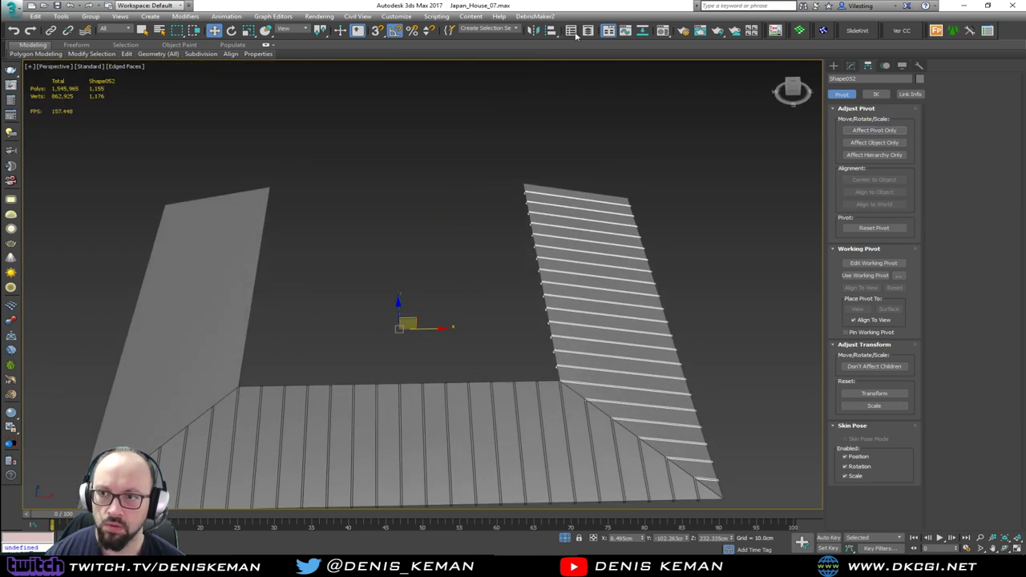
Step: Mirror the side slats across the X axis as a copy onto the opposite side roof panel
click(534, 32)
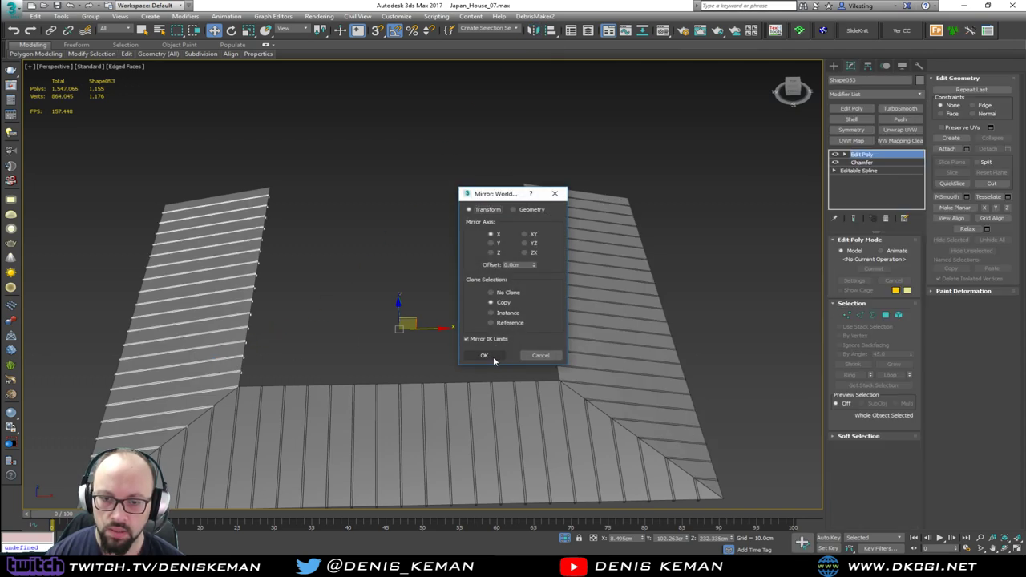
click(493, 358)
click(341, 285)
middle_drag(402, 360, 483, 226)
scroll(346, 198, up, 2)
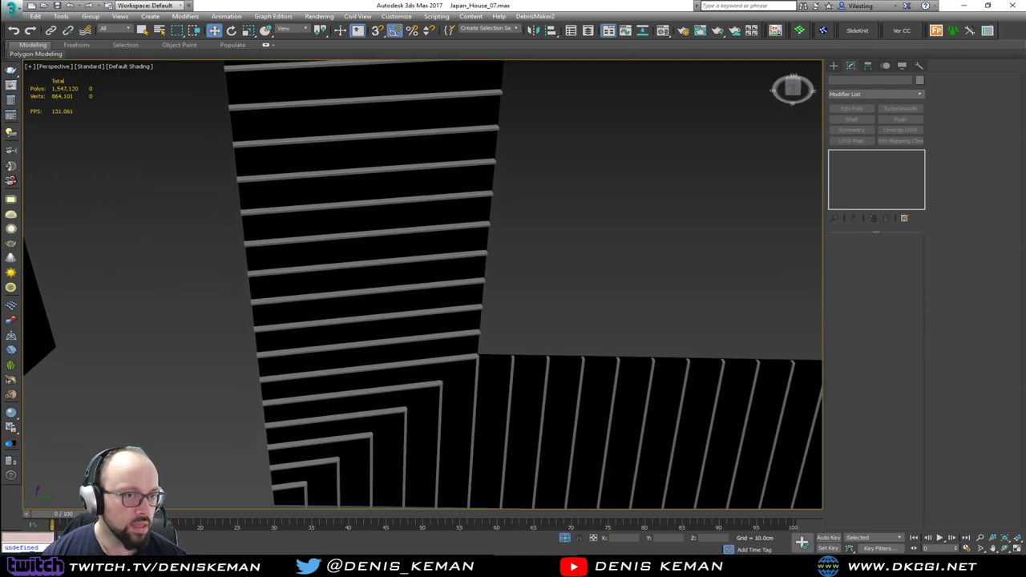
Step: Check the slat layout against the Porch_Idea_02 reference photo
drag(0, 71, 467, 60)
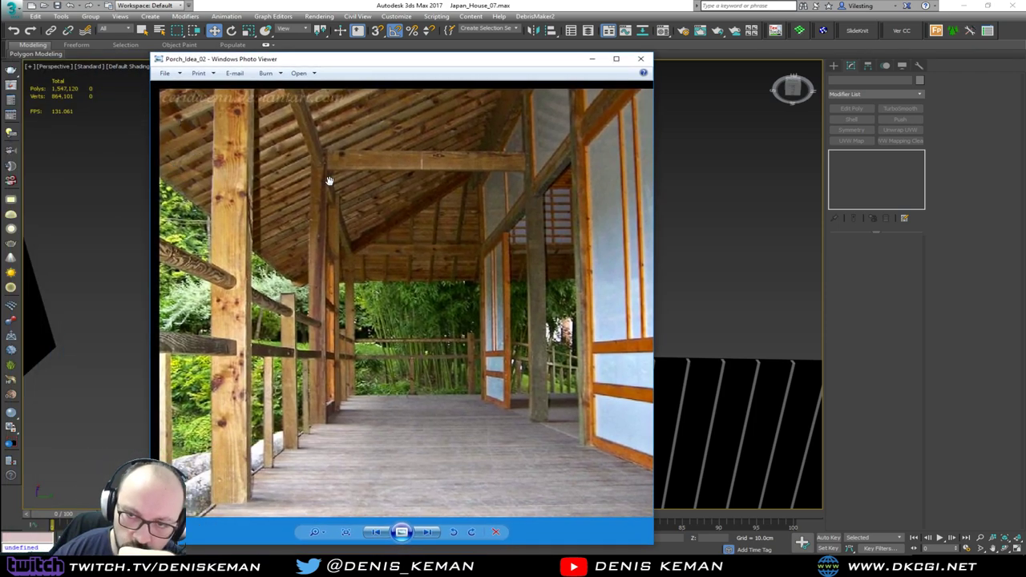
click(592, 60)
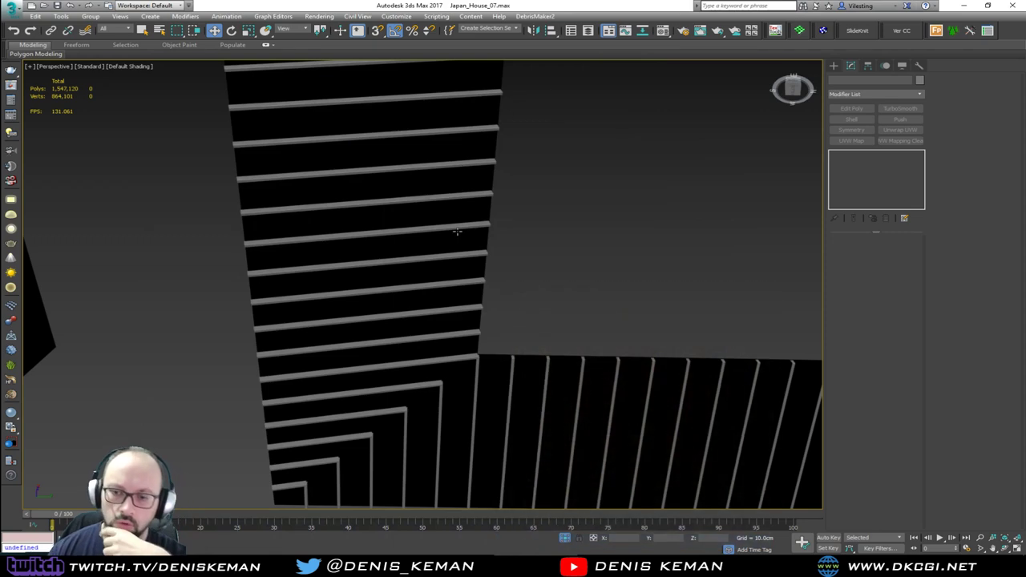
alt+middle_drag(458, 231, 501, 290)
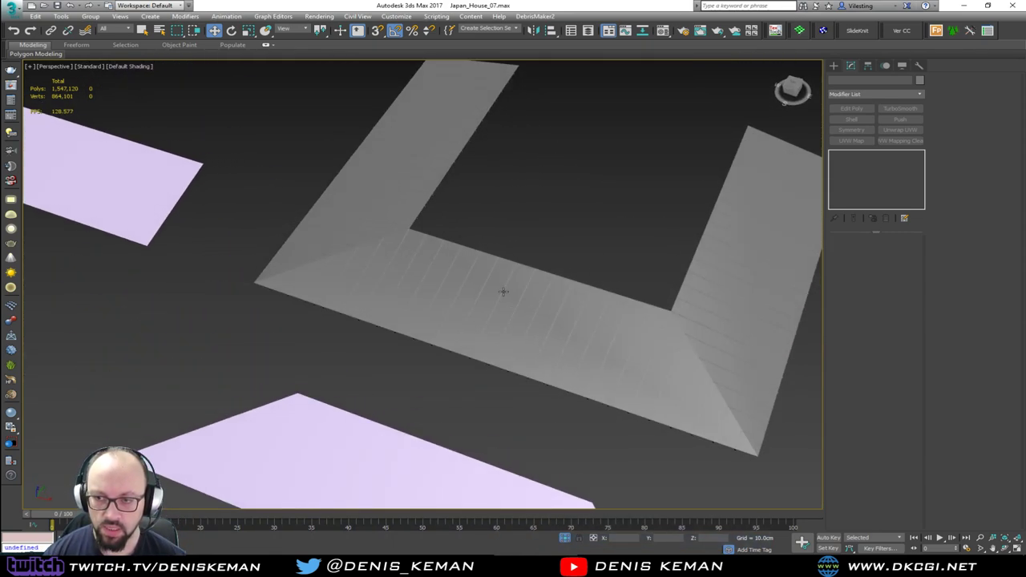
Step: Delete the two leftover lilac panels beside the porch roof and save the scene
click(530, 326)
key(F4)
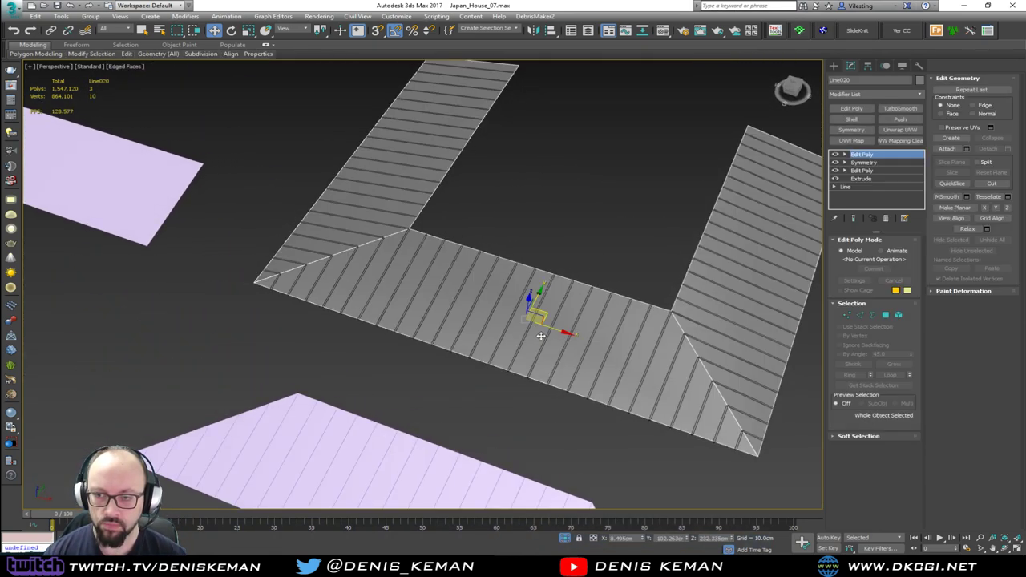
drag(137, 155, 202, 298)
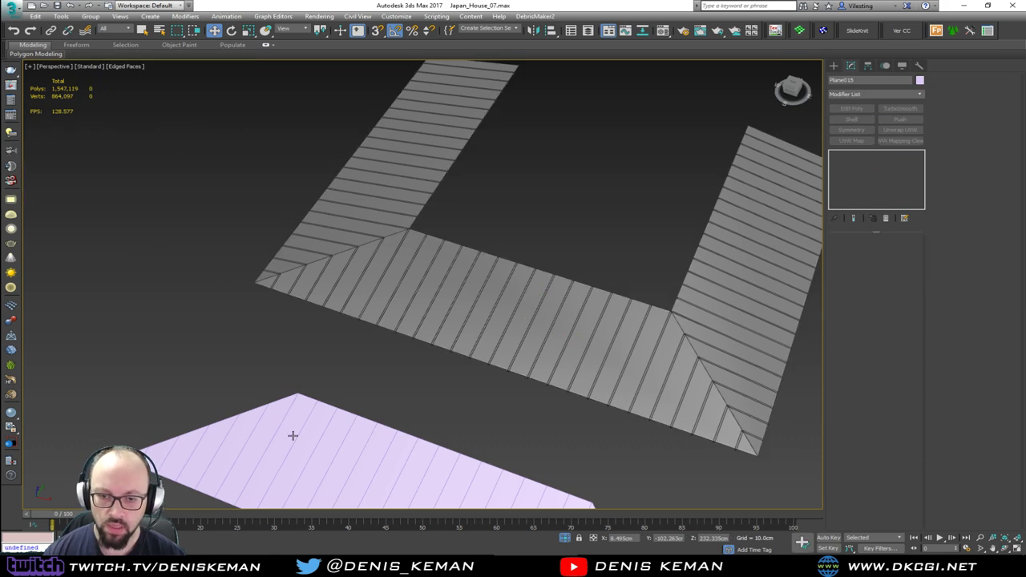
key(Delete)
click(12, 9)
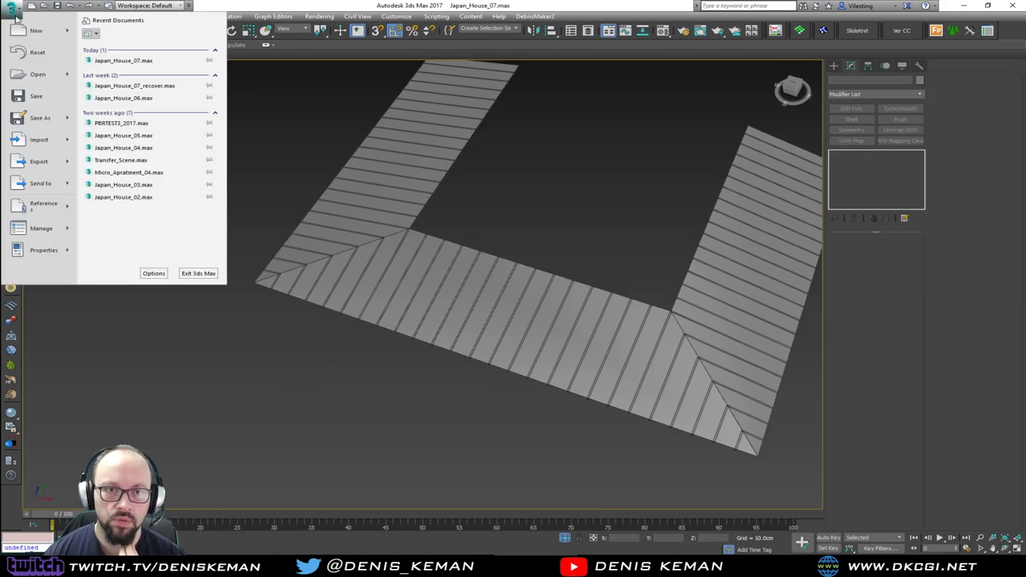
click(37, 95)
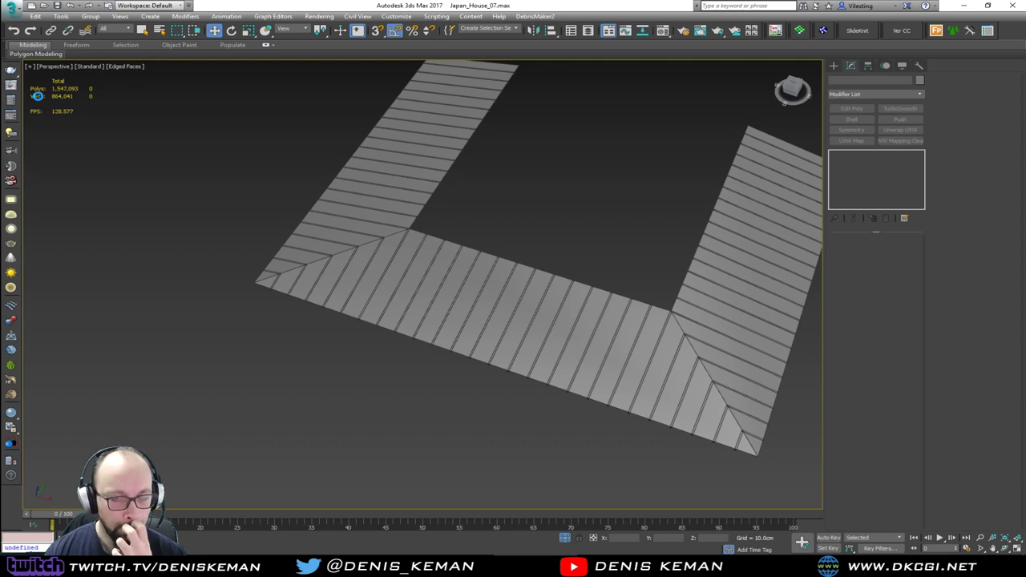
Step: Detach the front roof polygon from the porch roof as a separate object, with Detach As Clone turned off
click(435, 279)
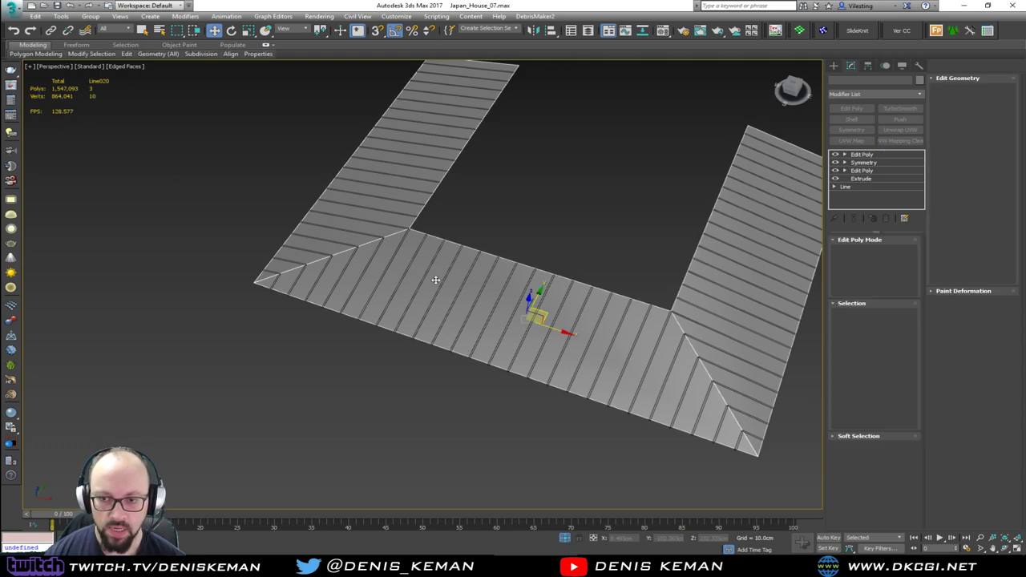
scroll(435, 278, up, 3)
click(897, 316)
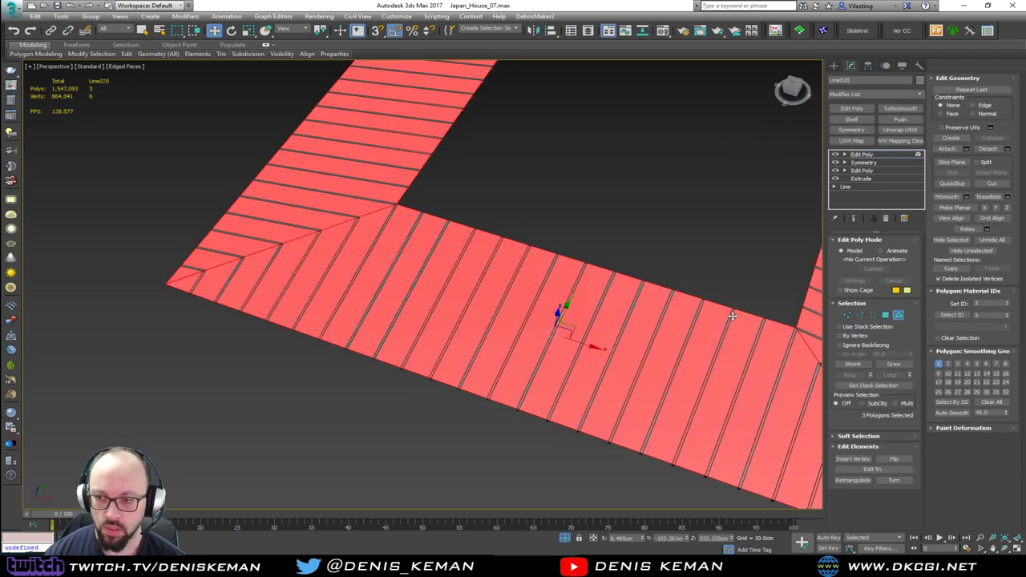
click(589, 318)
scroll(589, 318, down, 4)
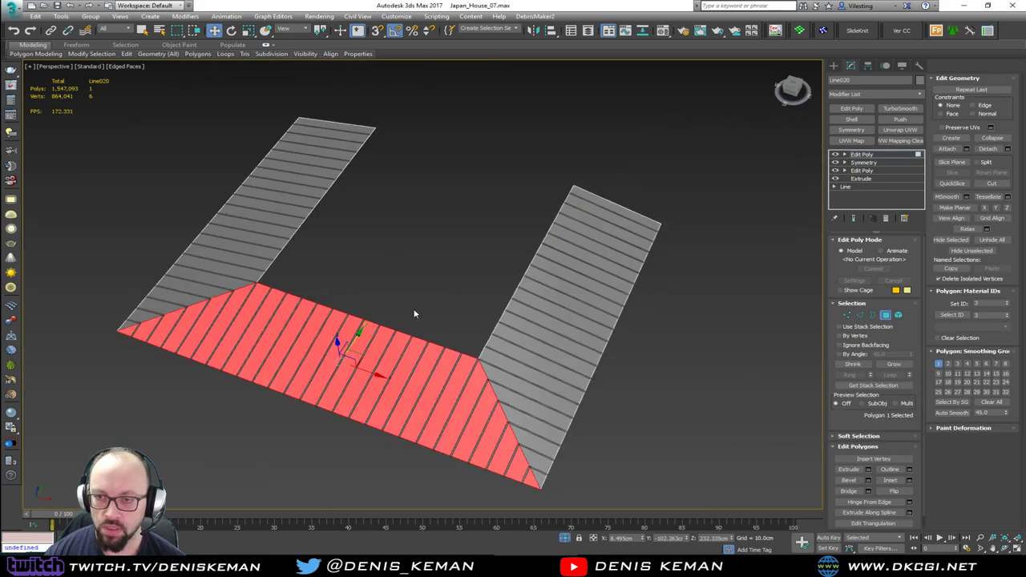
click(987, 149)
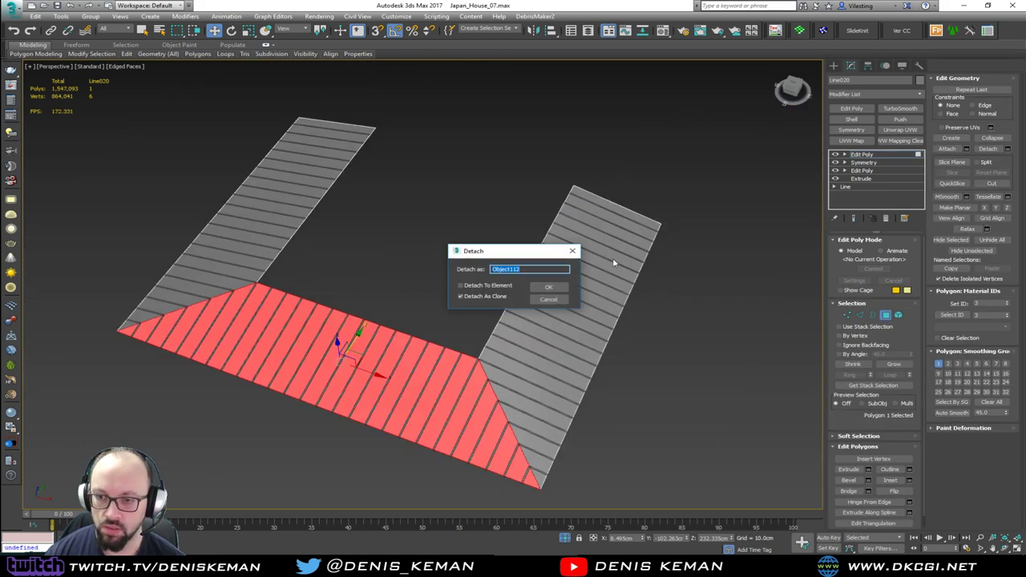
click(548, 286)
Step: Detach the side roof polygon carrying the original side slats as its own object and leave polygon editing
click(558, 297)
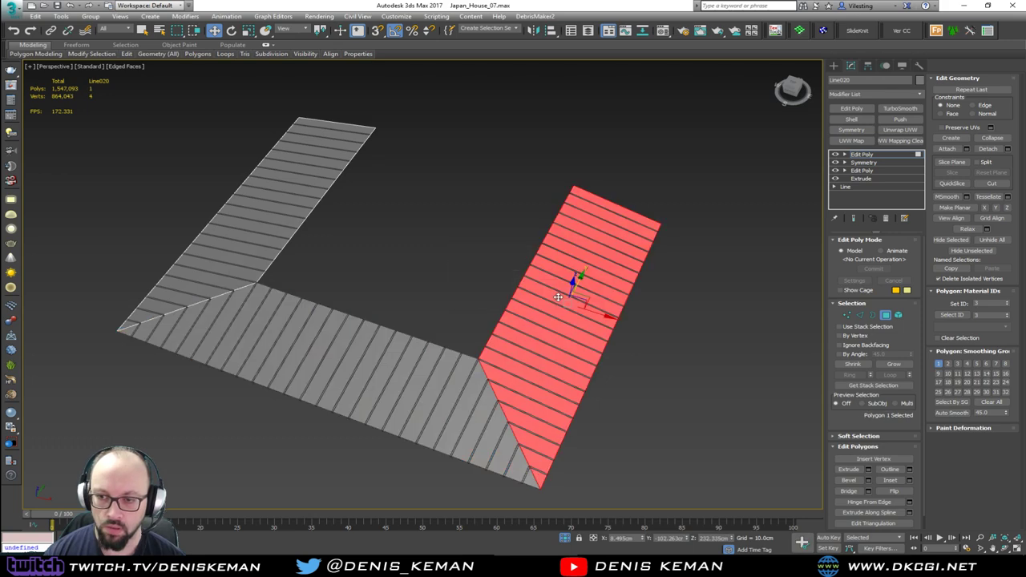
click(1008, 150)
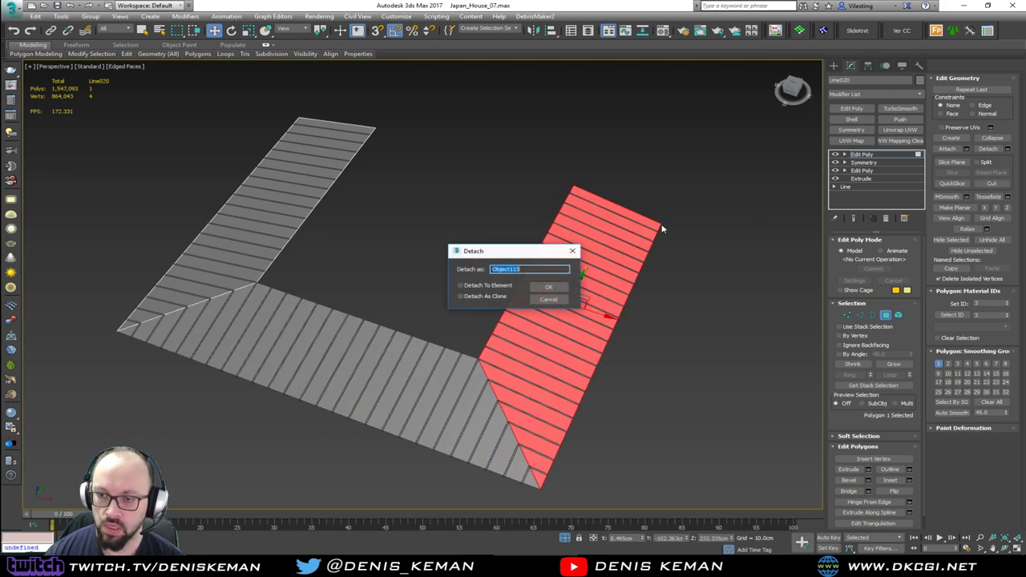
click(543, 290)
click(885, 315)
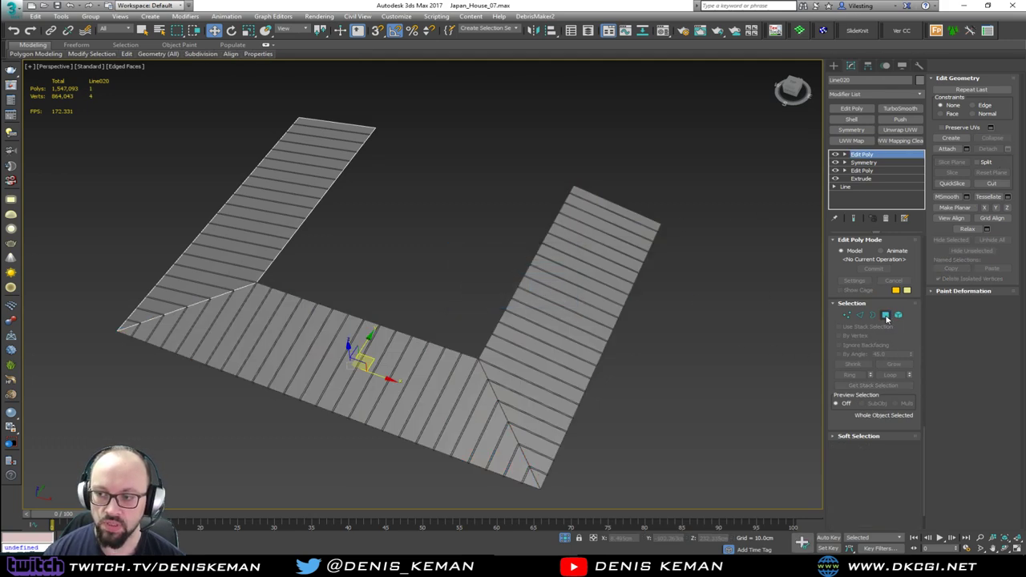
Step: Apply the FloorGenerator modifier to the remaining side roof panel
alt+middle_drag(470, 317, 392, 309)
scroll(377, 315, up, 2)
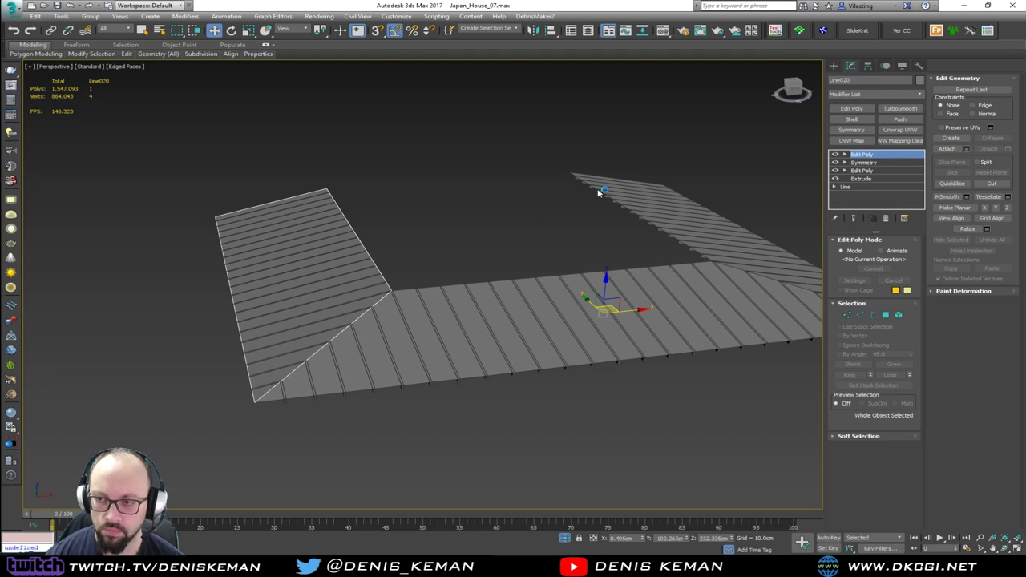
click(855, 95)
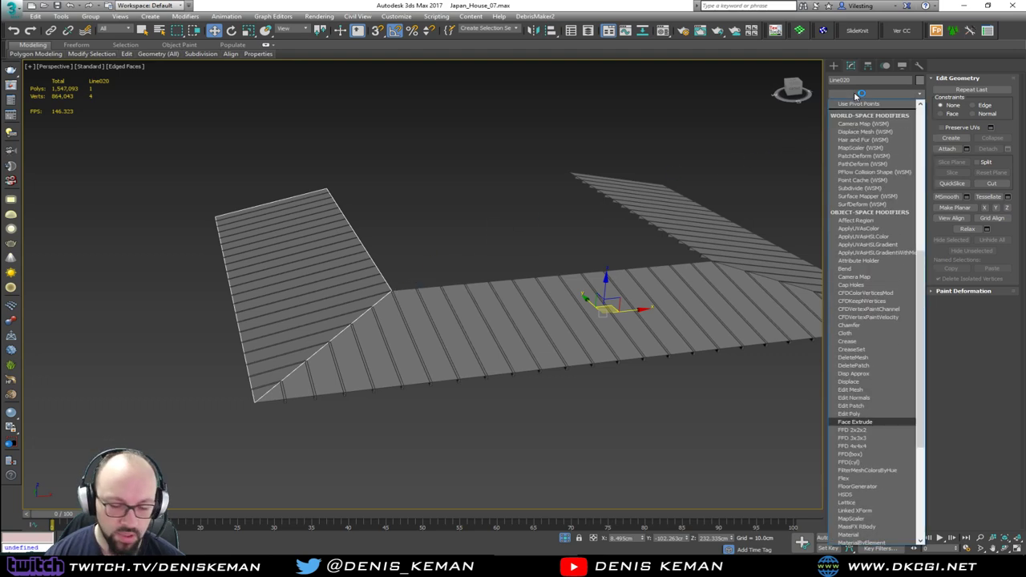
key(f)
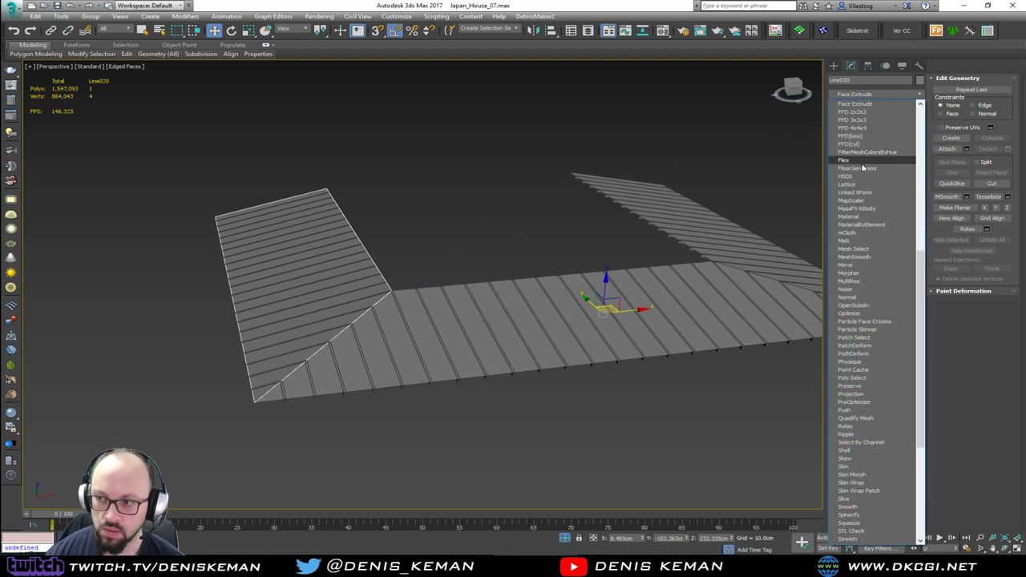
click(864, 168)
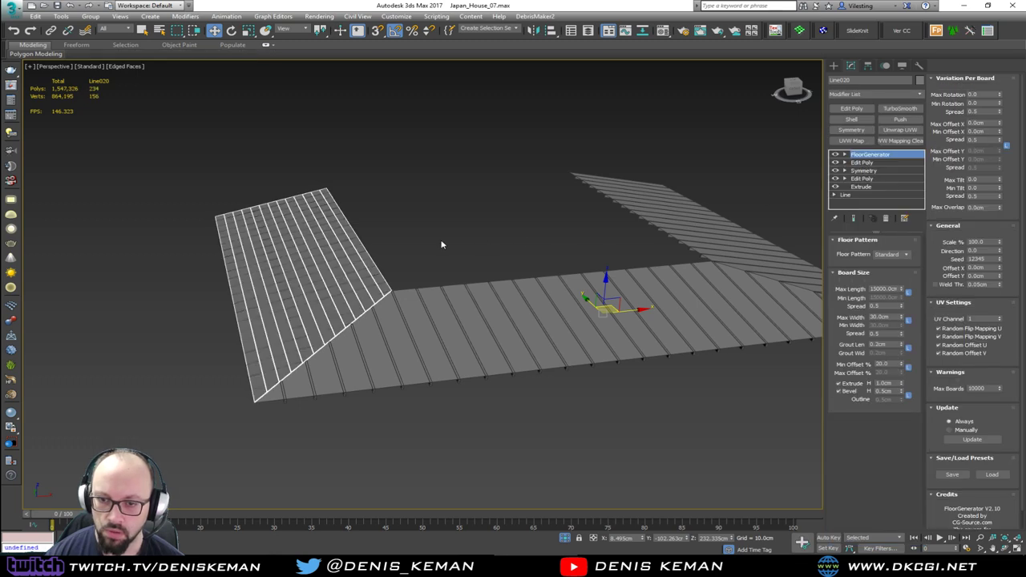
Step: Examine the generated boards' direction and width on the side roof and compare them with the porch reference photo
alt+middle_drag(442, 243, 475, 254)
scroll(374, 341, up, 4)
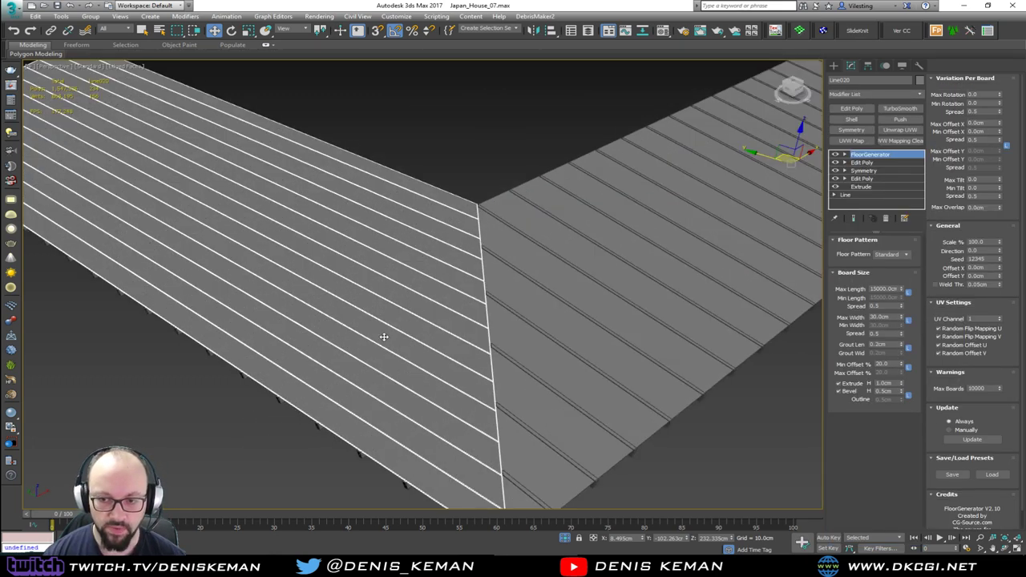
mouse_move(399, 335)
alt+middle_down()
mouse_move(458, 277)
mouse_move(444, 264)
mouse_move(467, 236)
mouse_move(490, 292)
mouse_move(465, 248)
mouse_move(482, 350)
mouse_move(507, 246)
alt+middle_up()
click(482, 350)
key(F4)
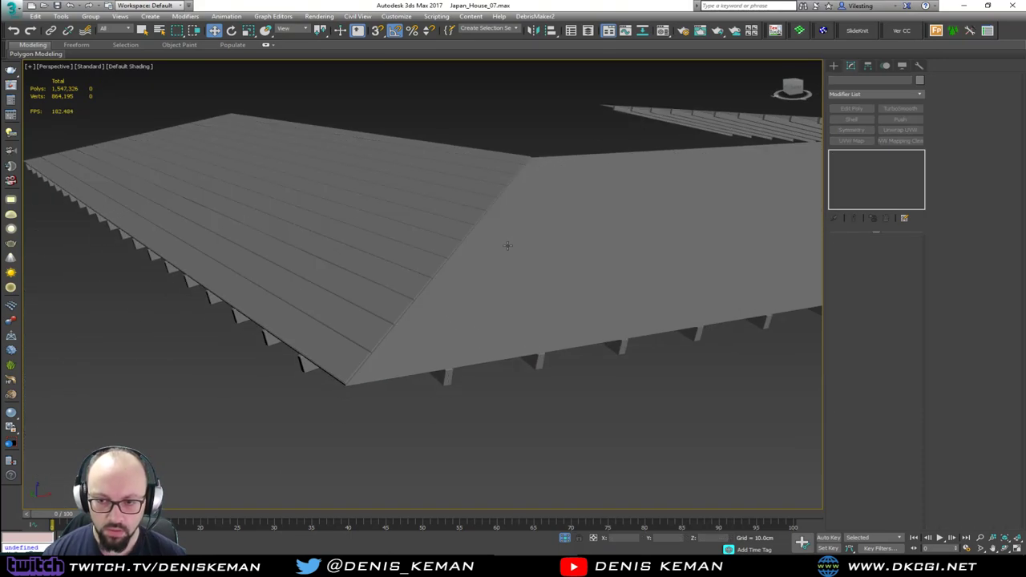
alt+middle_drag(469, 205, 478, 229)
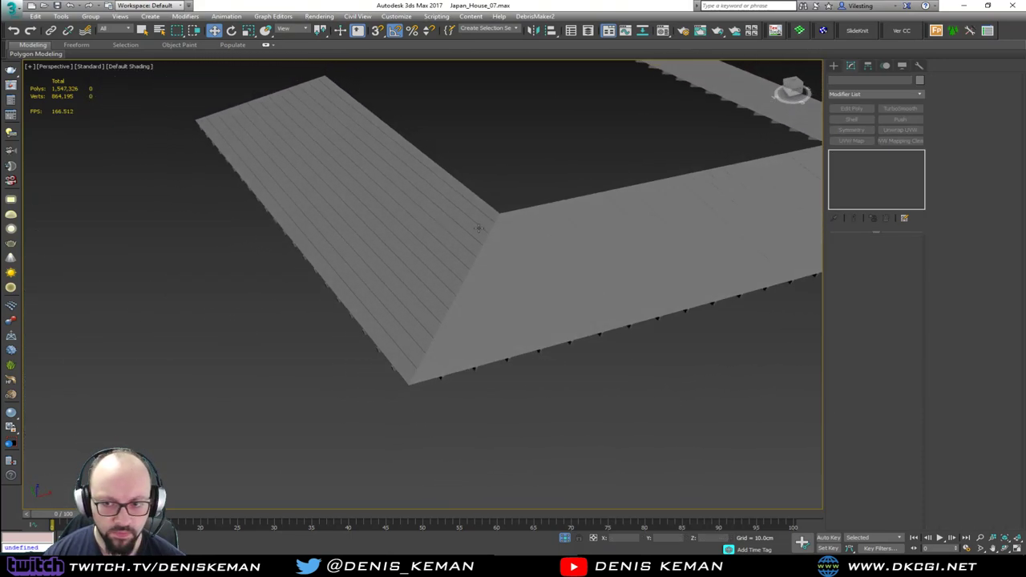
click(843, 566)
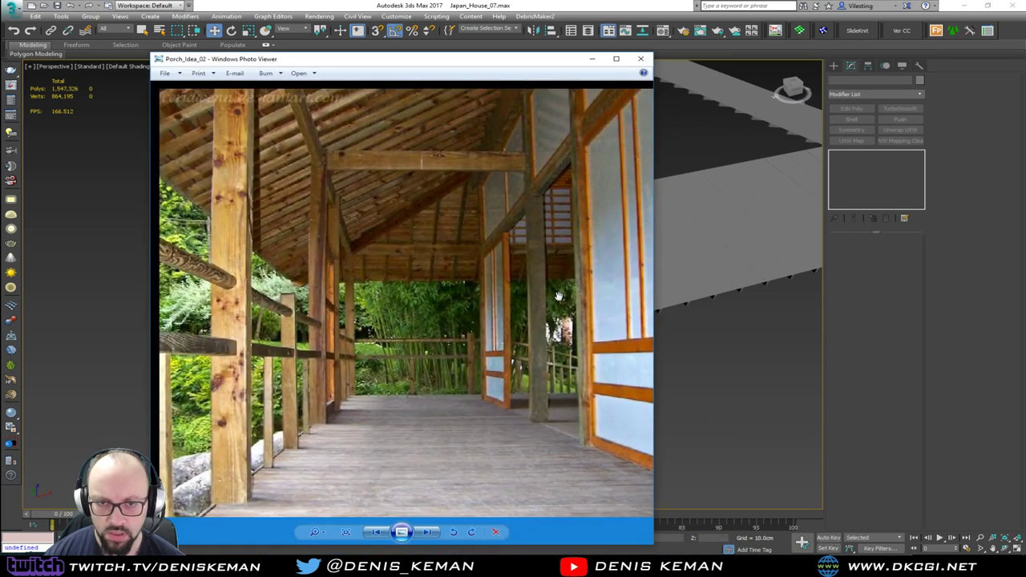
click(843, 566)
Step: Set the maximum board width of the side roof panel's FloorGenerator to 40 cm
click(419, 246)
scroll(419, 246, up, 3)
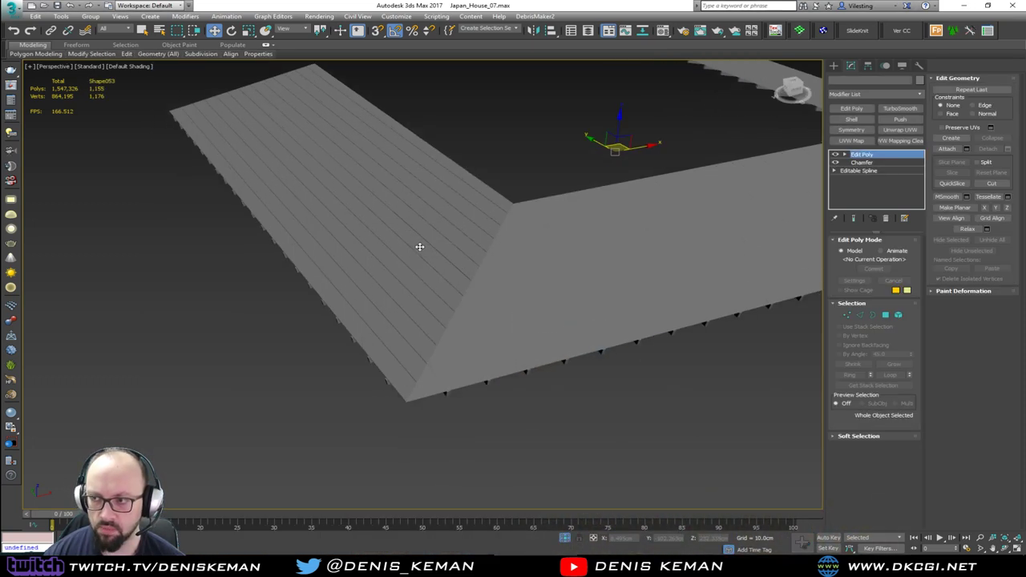
click(484, 259)
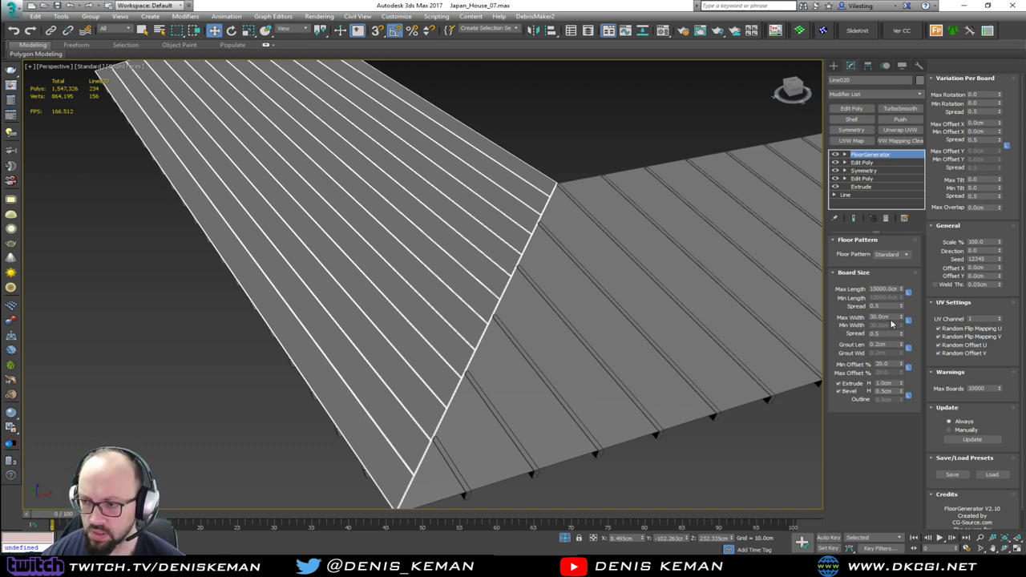
double_click(885, 318)
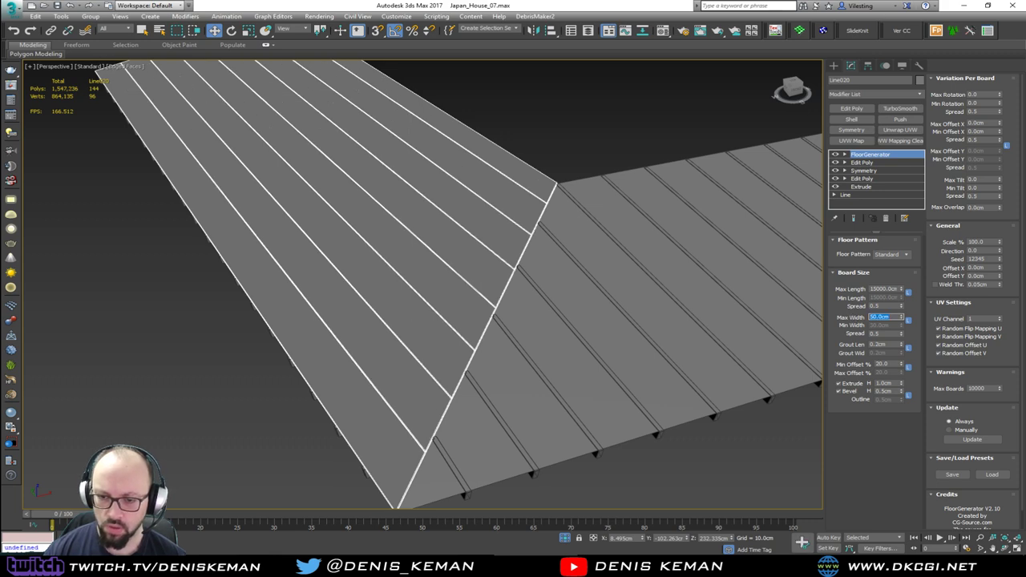
text(40)
key(Return)
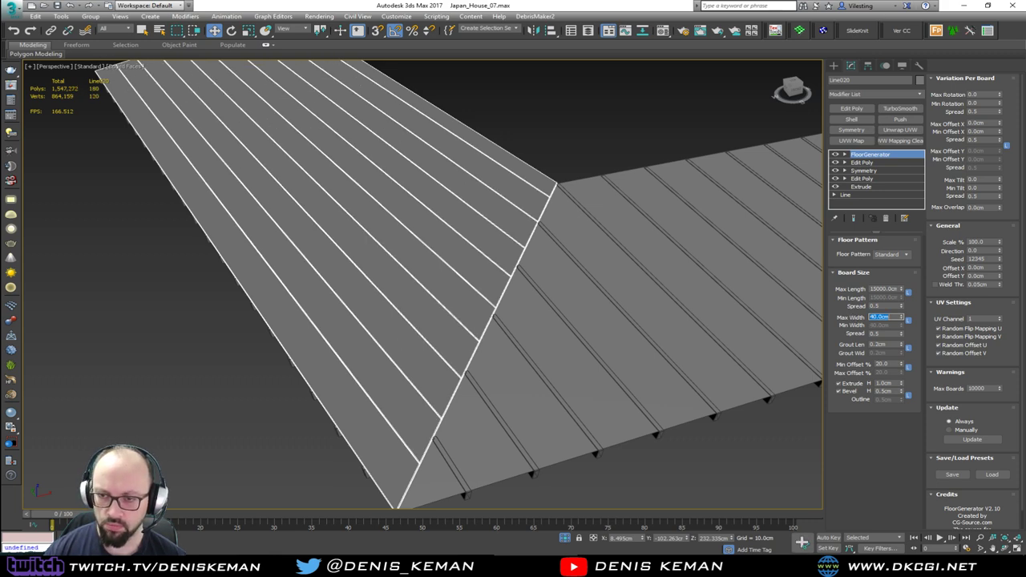
Step: Set the grout length of the side roof panel's FloorGenerator to 0 cm so its boards sit without gaps
scroll(436, 383, up, 6)
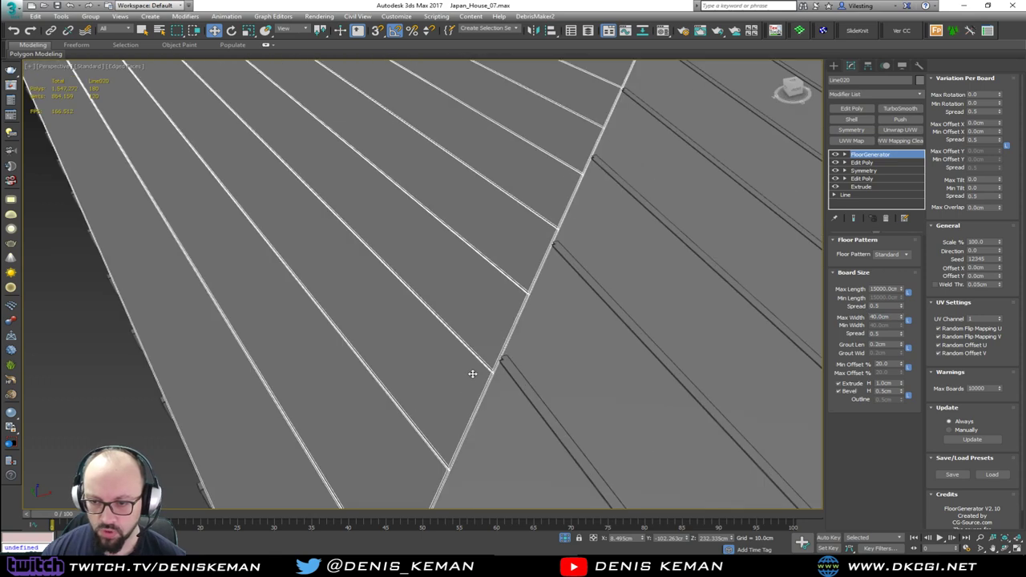
middle_drag(517, 366, 472, 344)
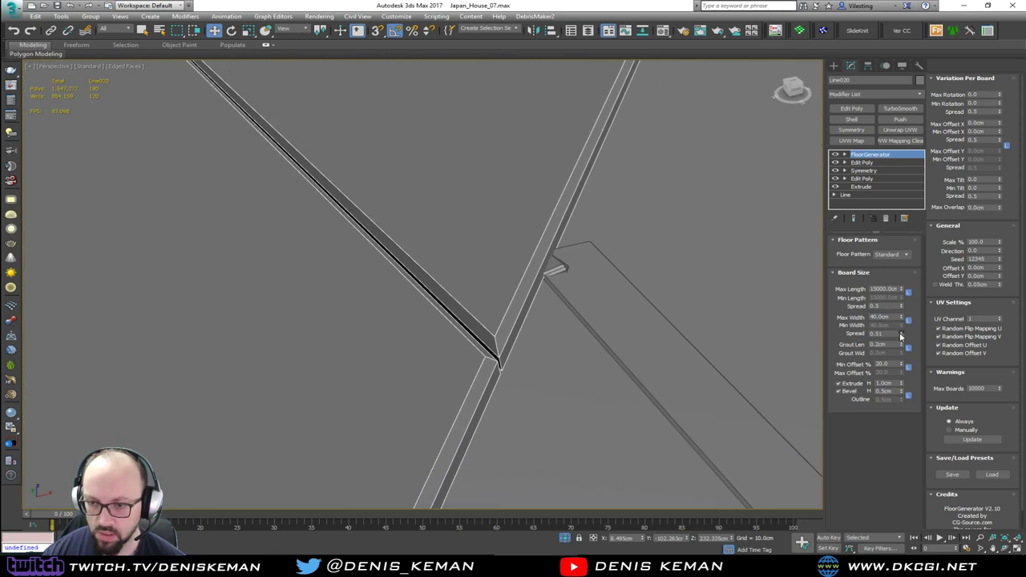
drag(900, 336, 900, 345)
right_click(901, 346)
mouse_move(508, 323)
middle_down()
mouse_move(492, 350)
mouse_move(489, 280)
mouse_move(417, 206)
mouse_move(389, 235)
mouse_move(438, 268)
mouse_move(493, 329)
middle_up()
scroll(501, 347, down, 6)
key(F4)
scroll(500, 346, down, 10)
middle_drag(549, 297, 455, 336)
key(F4)
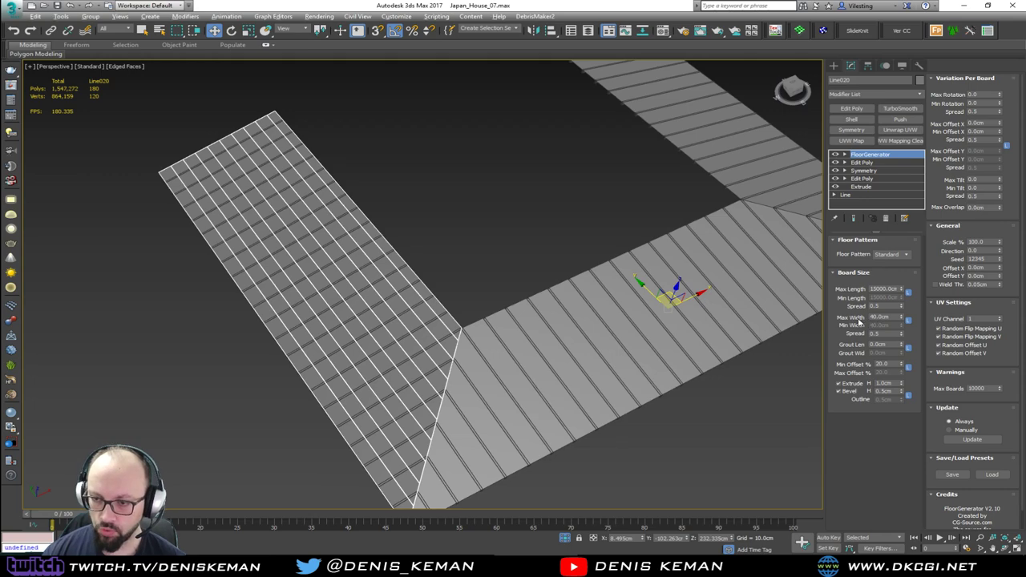
Step: Copy the side panel's FloorGenerator modifier and paste it onto the opposite side roof panel
alt+middle_drag(753, 282, 577, 283)
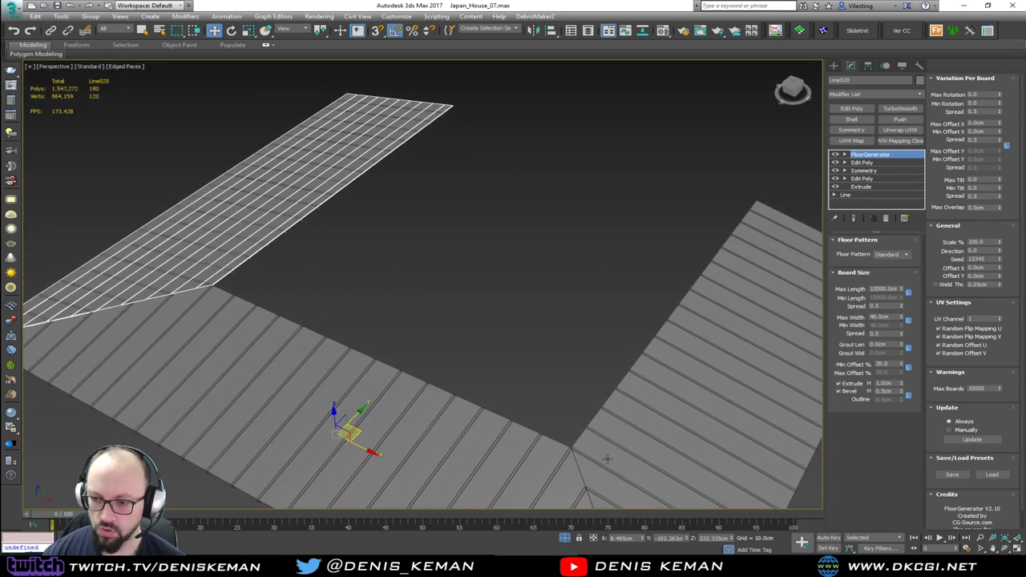
right_click(879, 154)
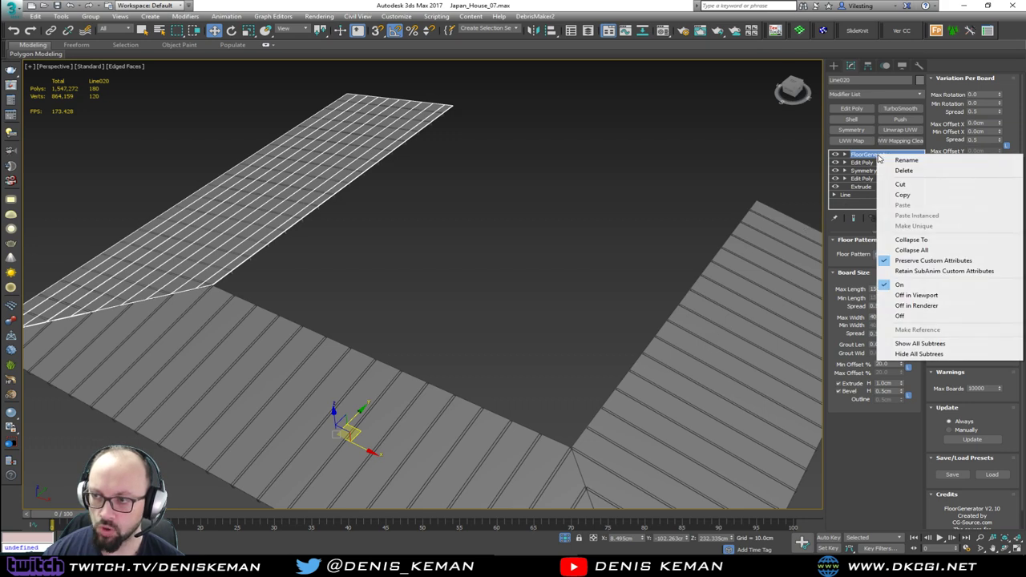
click(902, 194)
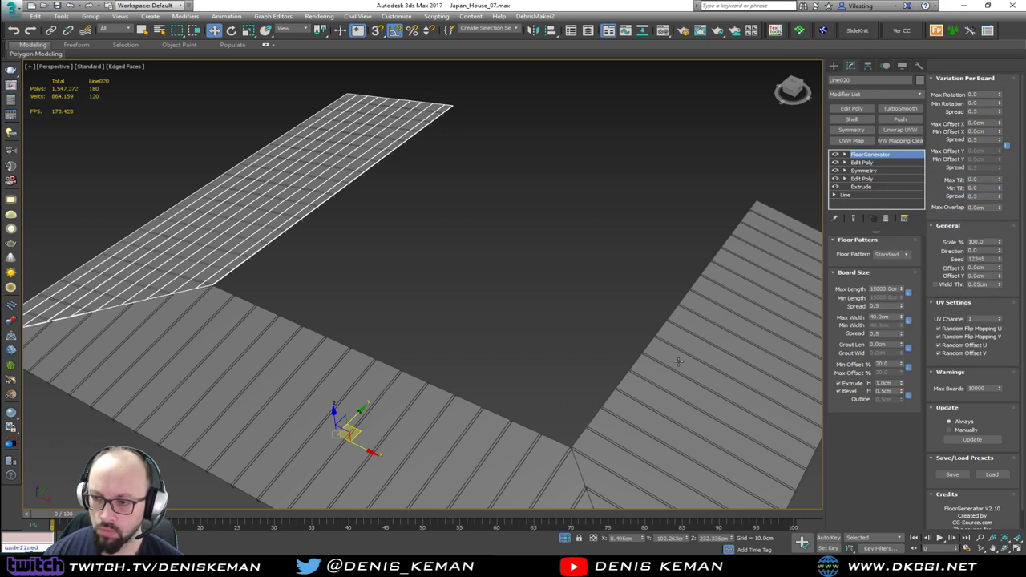
right_click(864, 155)
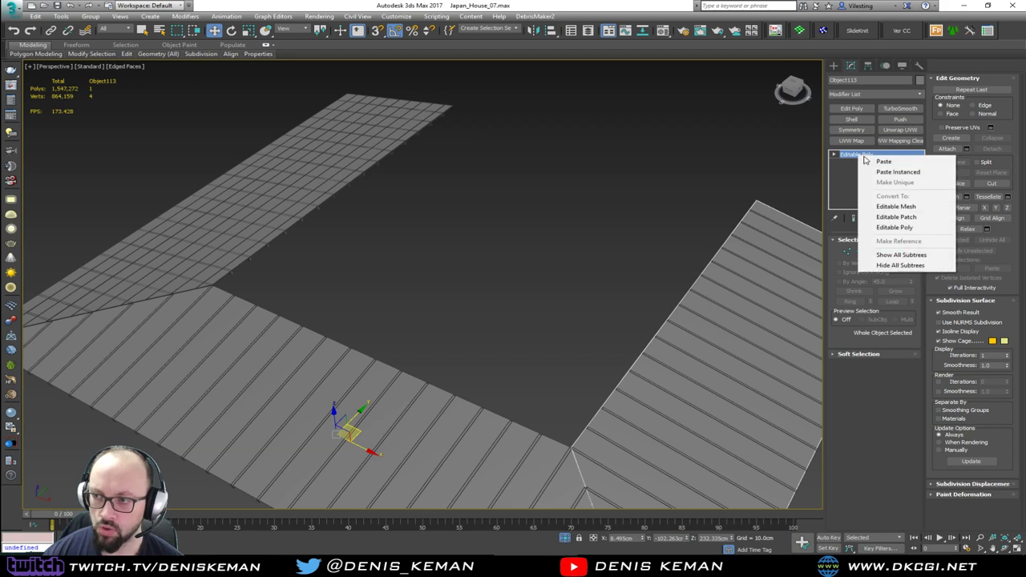
click(885, 162)
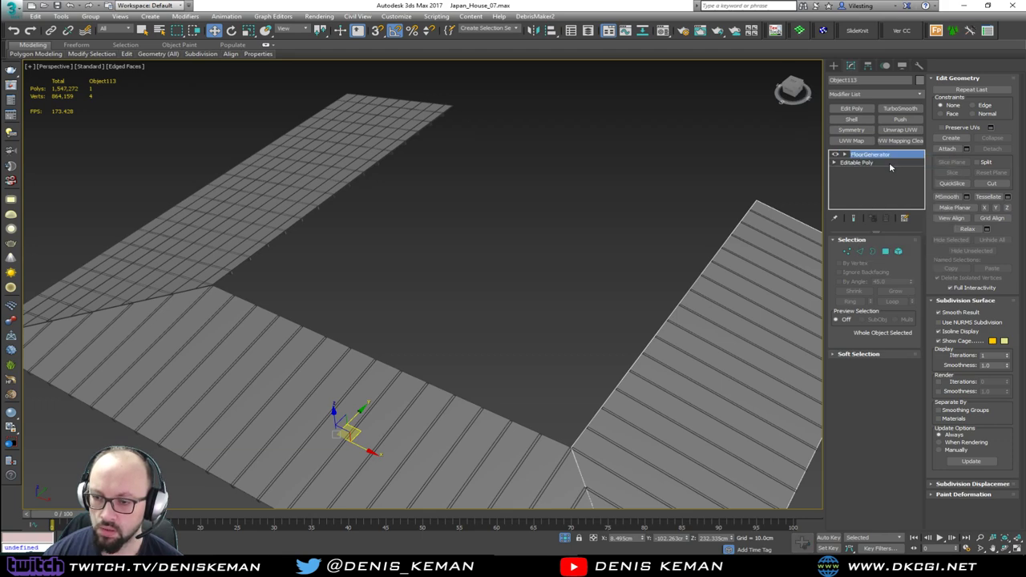
click(582, 258)
key(F4)
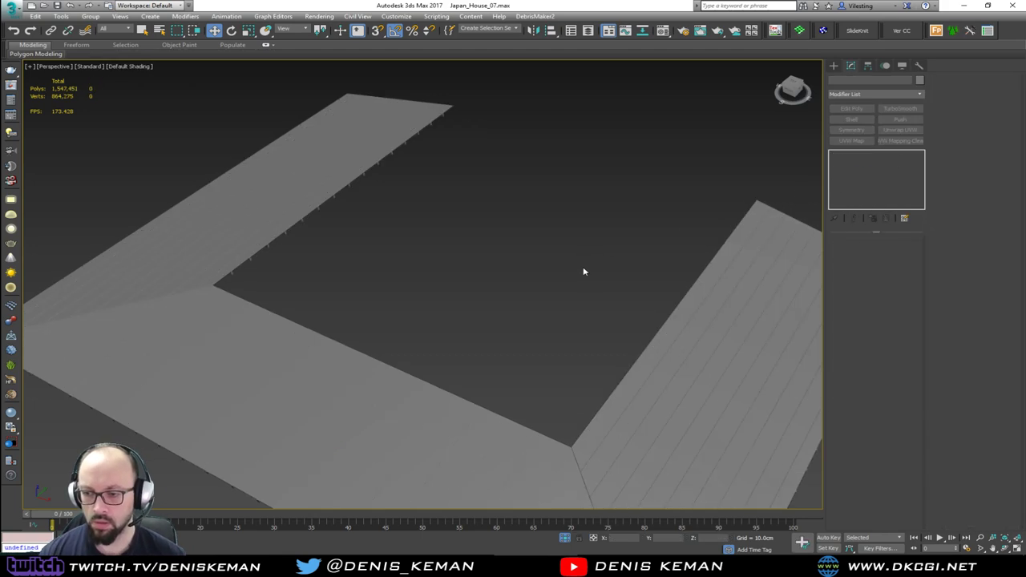
Step: Paste the copied FloorGenerator modifier onto the middle roof panel between the two side panels
mouse_move(557, 281)
middle_down()
mouse_move(552, 204)
mouse_move(563, 176)
middle_up()
click(435, 324)
key(F4)
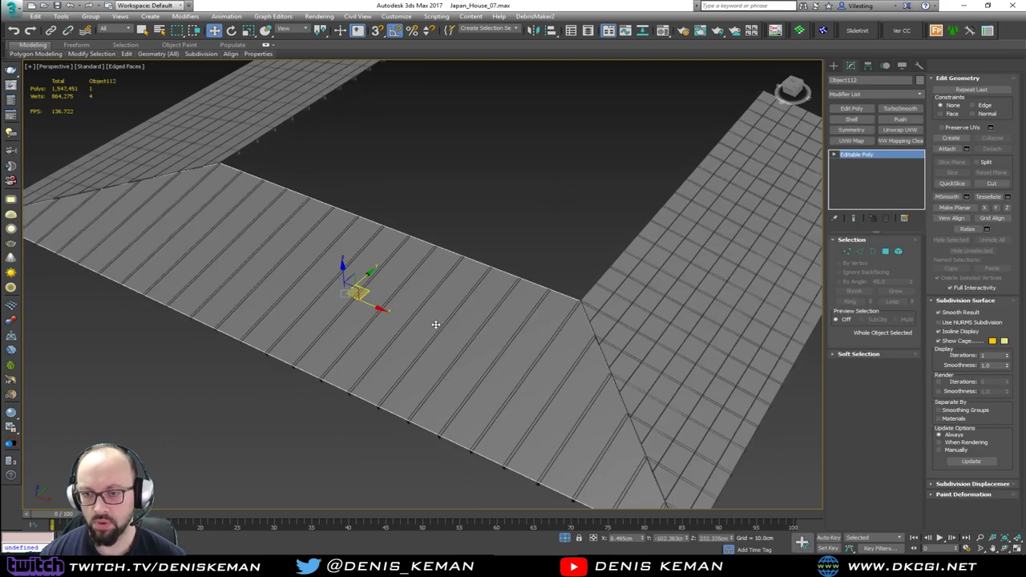
right_click(893, 164)
click(888, 162)
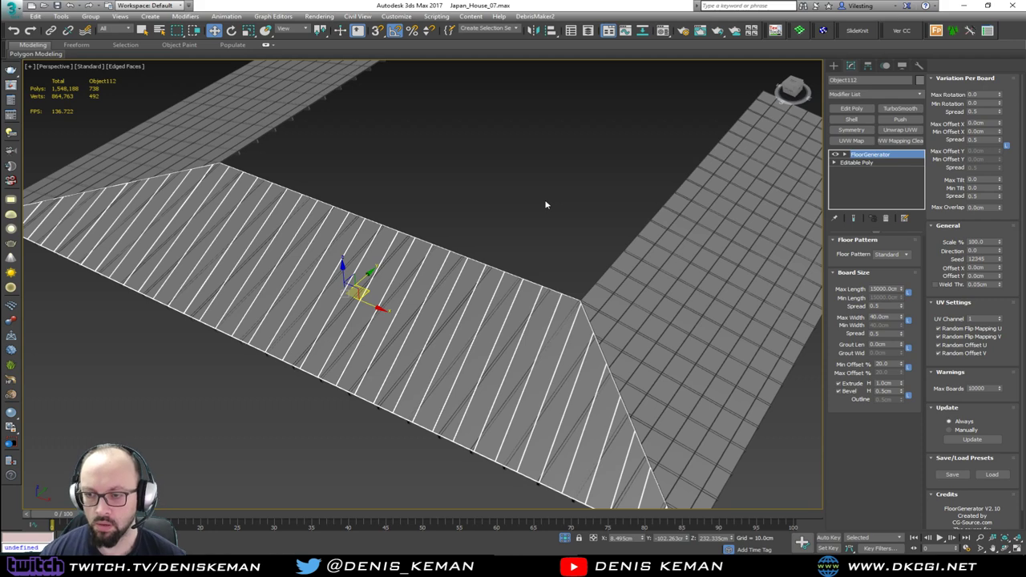
Step: Set the middle panel's FloorGenerator scale to 115% and try a board direction of 15
key(F4)
alt+middle_drag(547, 199, 571, 202)
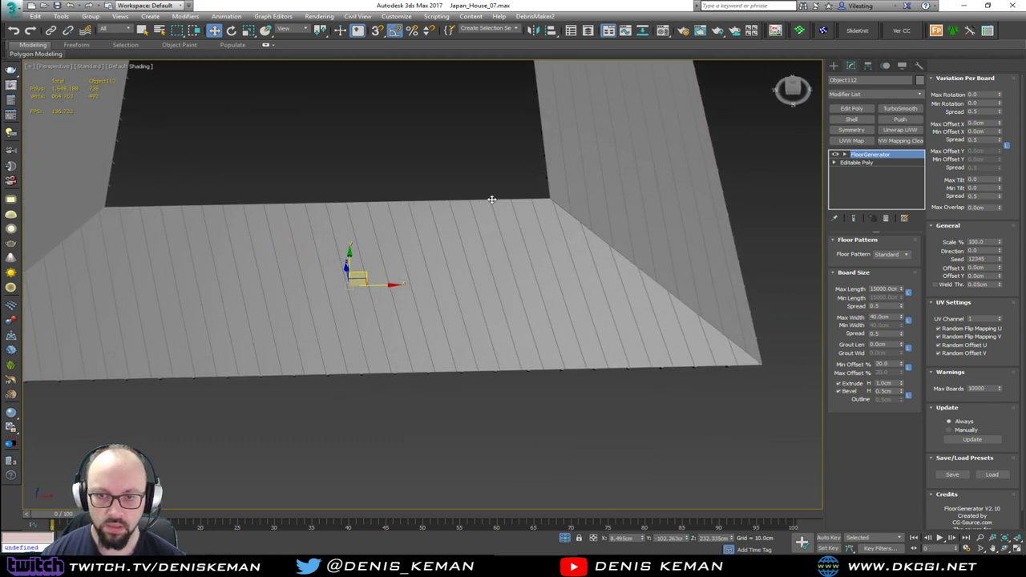
middle_drag(491, 199, 578, 180)
alt+middle_drag(496, 285, 496, 295)
key(F4)
key(F4)
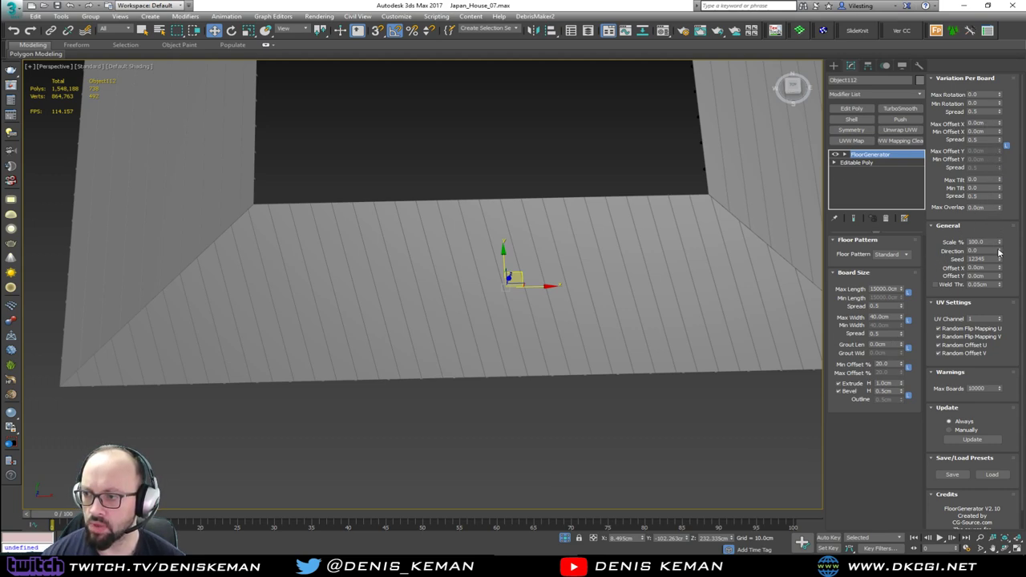
drag(1000, 251, 999, 215)
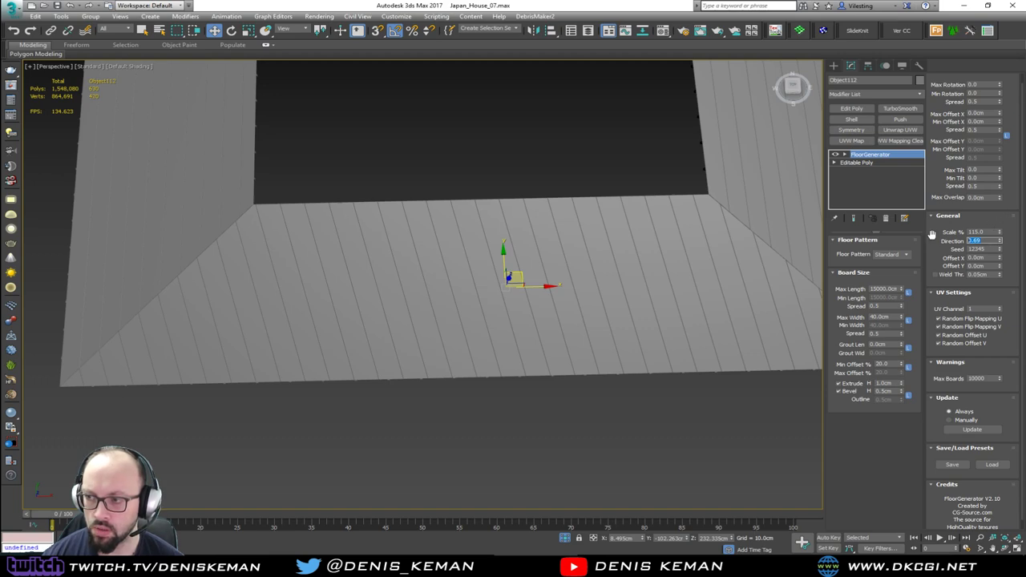
key(Return)
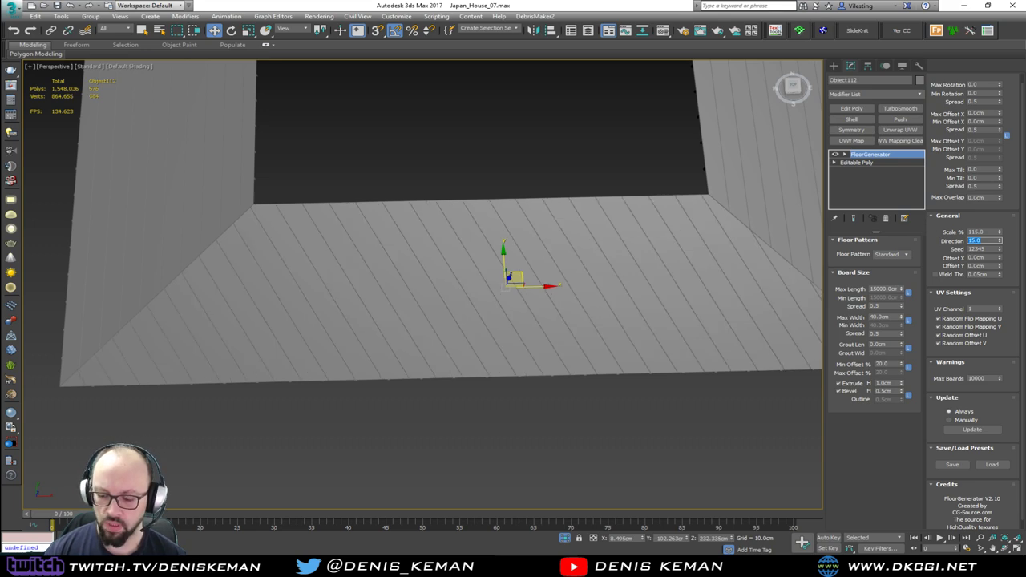
Step: Adjust the middle panel's board direction through trial values to 78 so the boards run parallel to the eave
text(60)
key(Return)
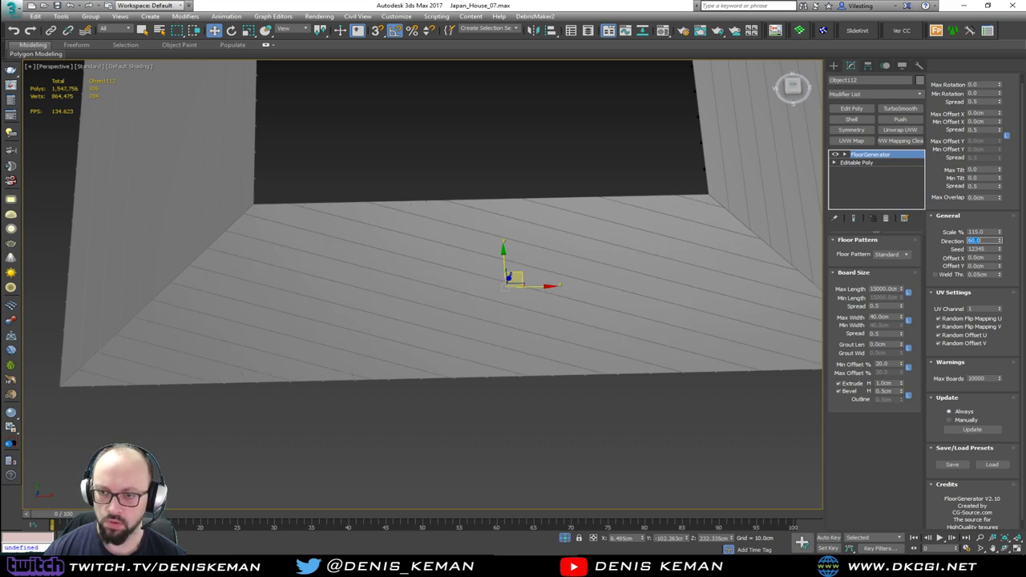
key(Return)
text(8)
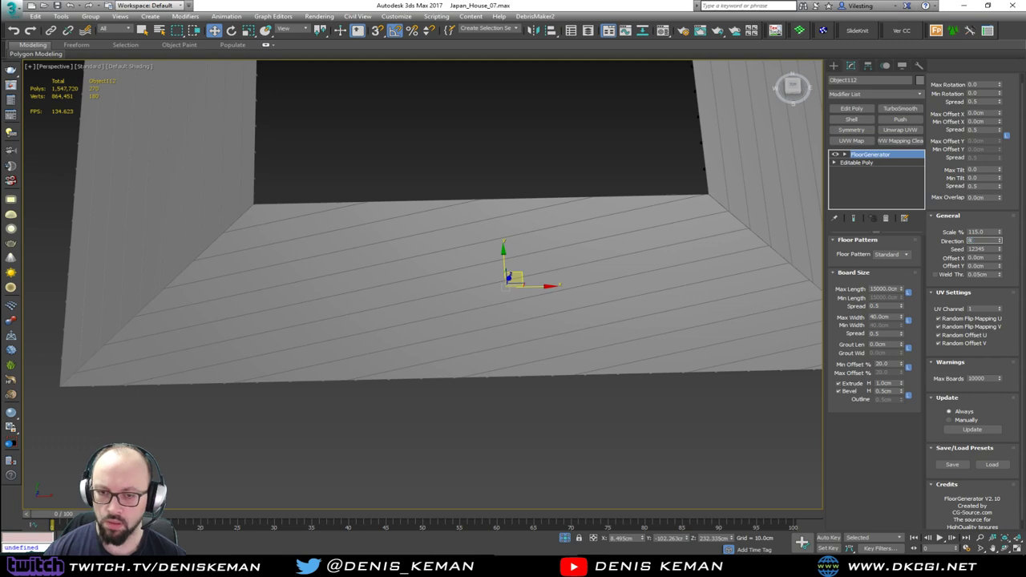
text(0)
key(Return)
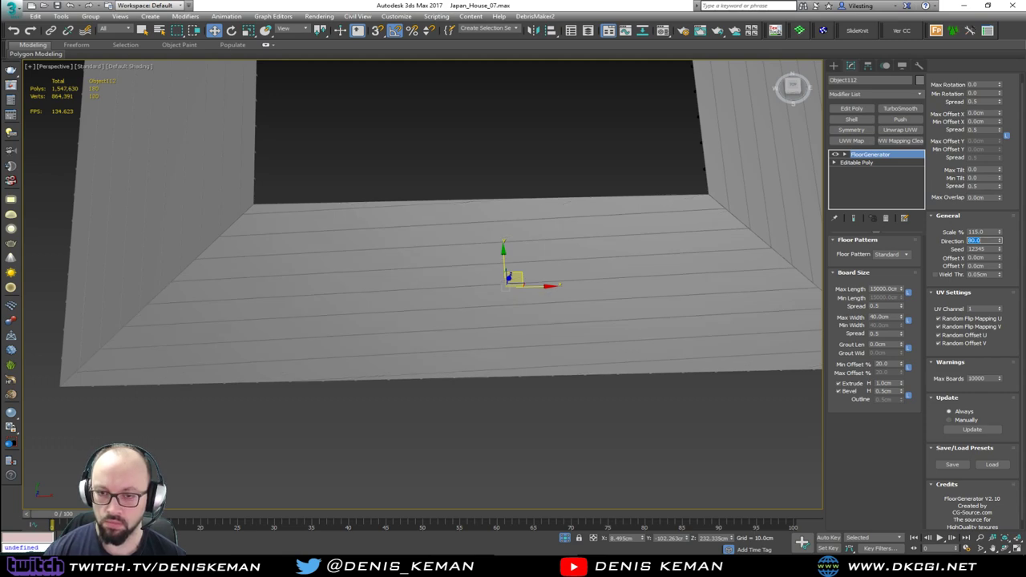
key(Return)
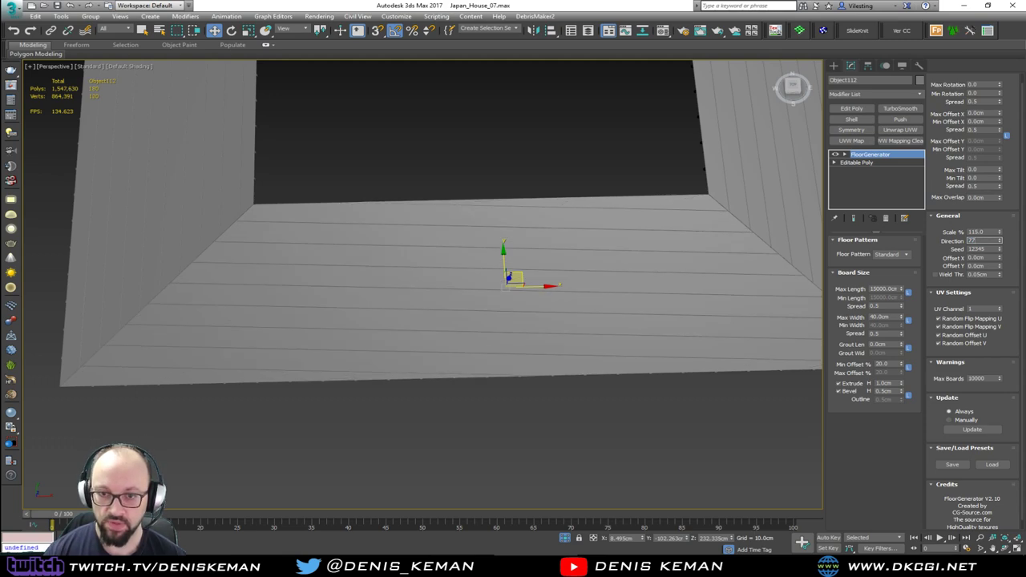
key(Return)
text(76)
key(Return)
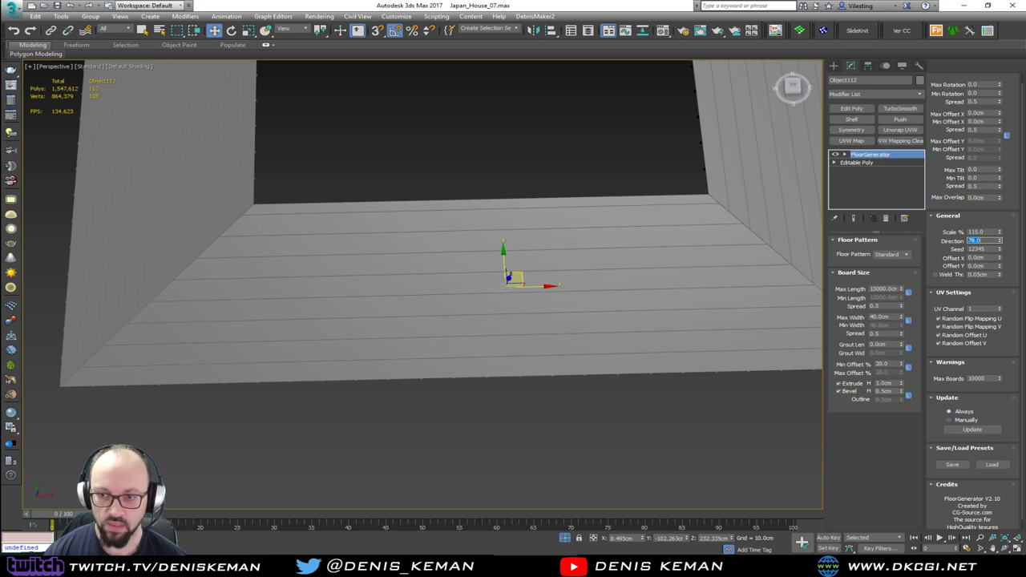
text(75)
key(Return)
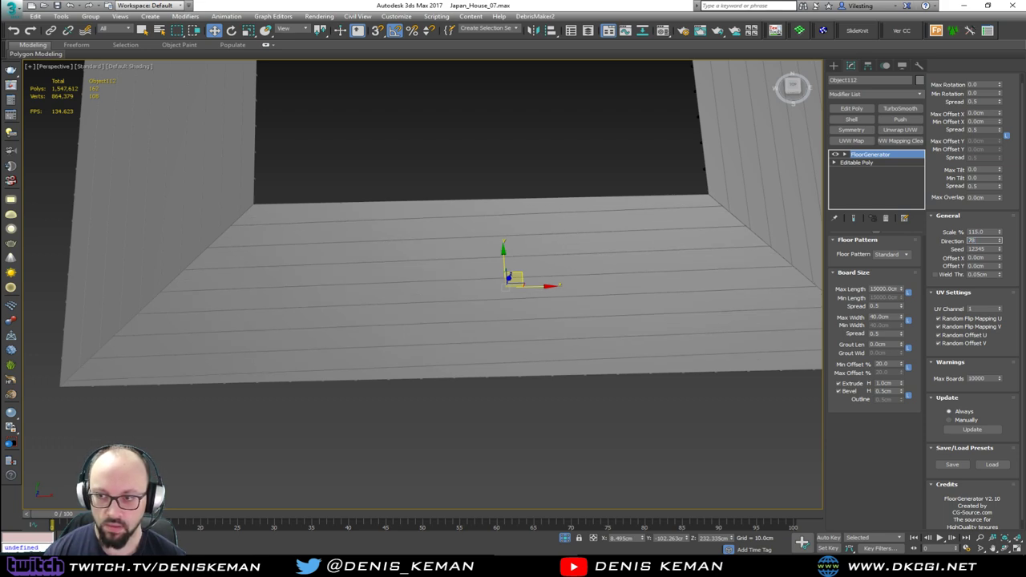
text(74)
key(Return)
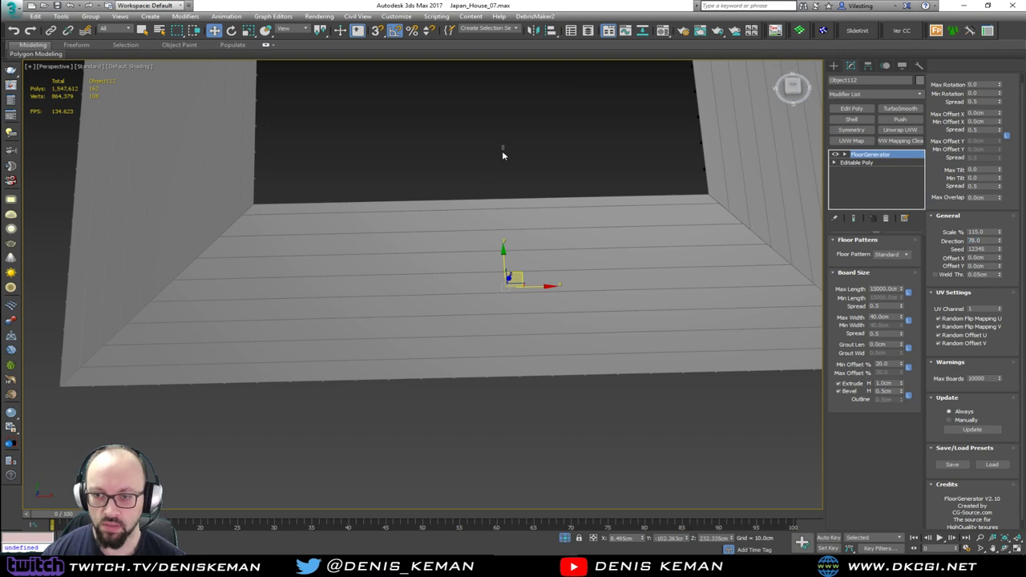
Step: Examine the generated boards and the slats from the underside of the porch roof
click(496, 160)
alt+middle_drag(492, 170, 531, 82)
scroll(442, 145, up, 5)
scroll(441, 145, up, 4)
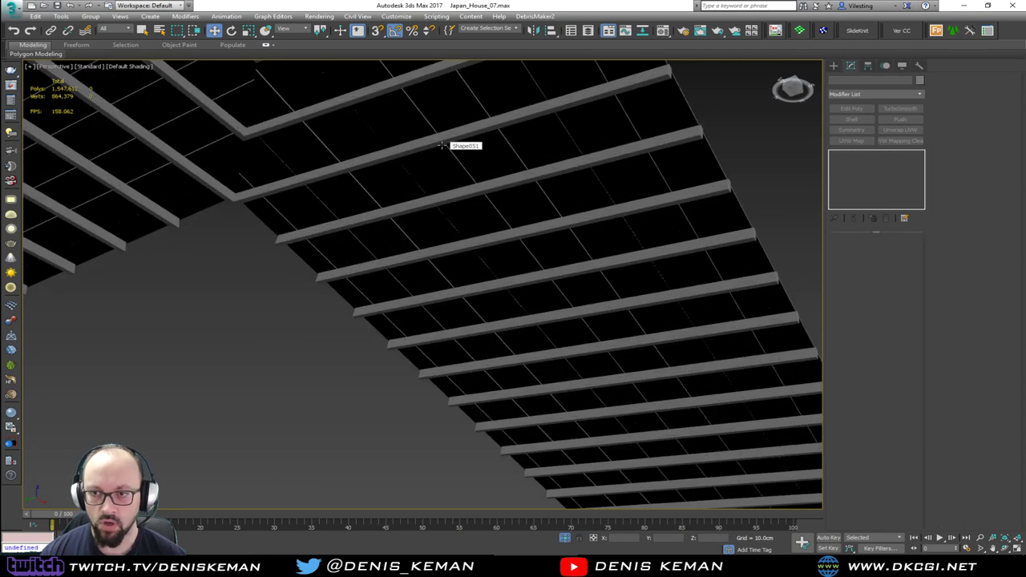
key(F4)
scroll(404, 137, down, 3)
middle_drag(468, 181, 270, 213)
scroll(270, 213, down, 7)
Step: End the roof isolation and inspect the porch ceiling and beams around the house corner
right_click(438, 247)
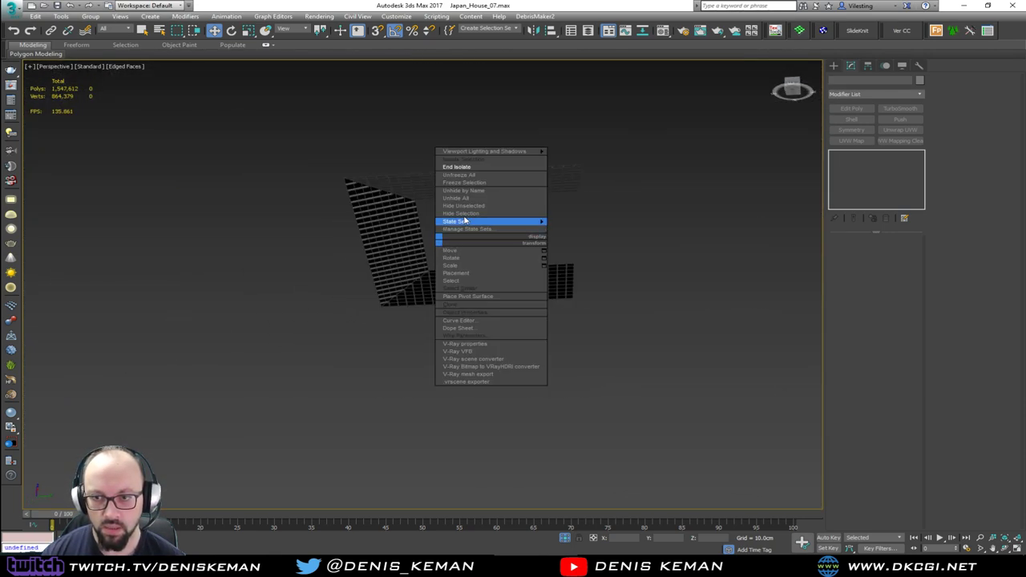
click(488, 166)
alt+middle_drag(488, 166, 363, 169)
scroll(428, 383, up, 4)
alt+middle_drag(426, 383, 489, 194)
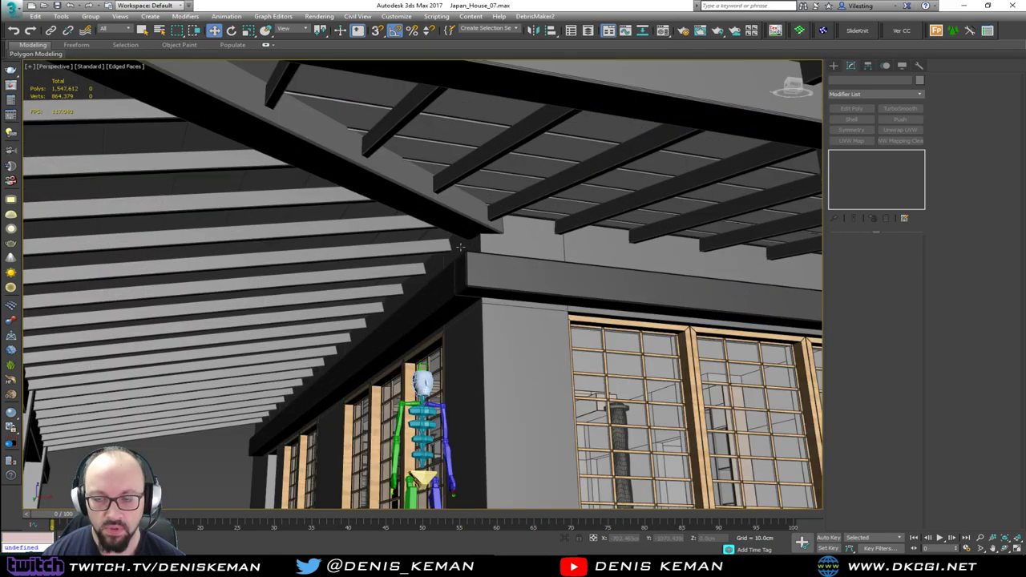
alt+middle_drag(461, 246, 672, 274)
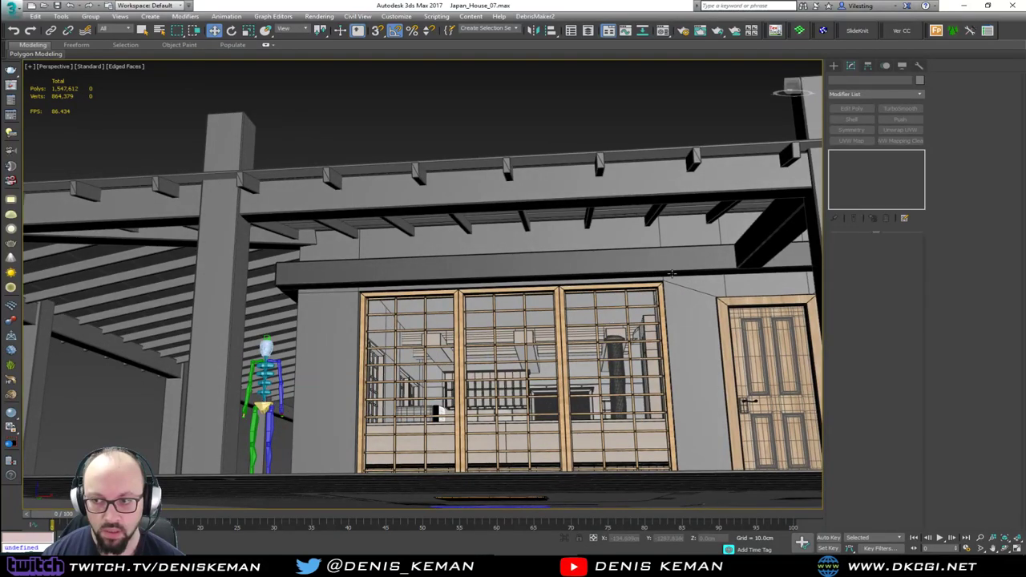
Step: Create a copy of the porch cross beam between the house wall and post, rotated -90 degrees about Z
click(765, 239)
scroll(757, 240, down, 3)
alt+middle_drag(757, 241, 781, 280)
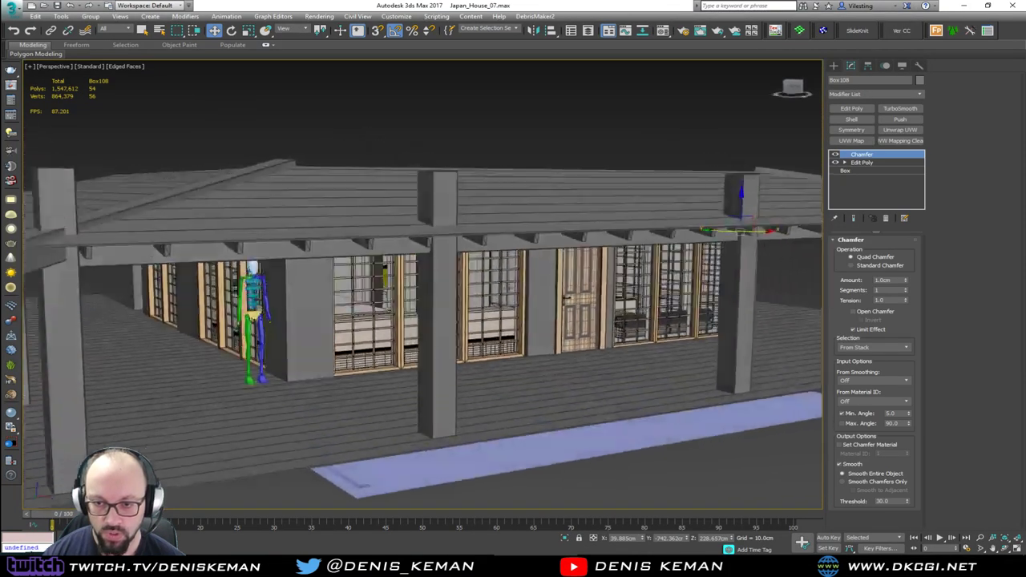
alt+middle_drag(445, 217, 609, 284)
scroll(554, 289, down, 4)
key(F3)
key(e)
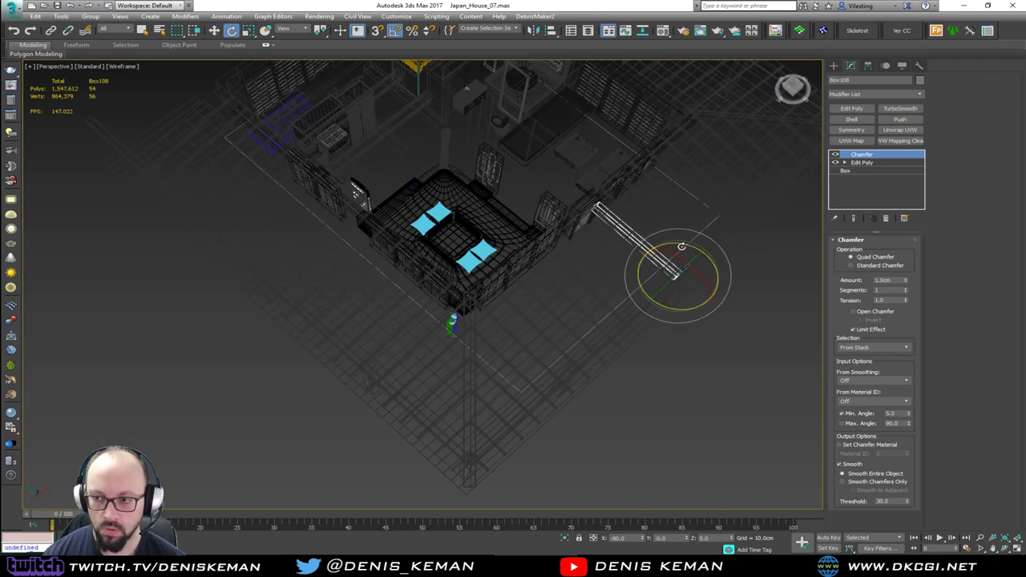
mouse_move(681, 246)
shift+mouse_down()
mouse_move(697, 241)
mouse_move(729, 269)
shift+mouse_up()
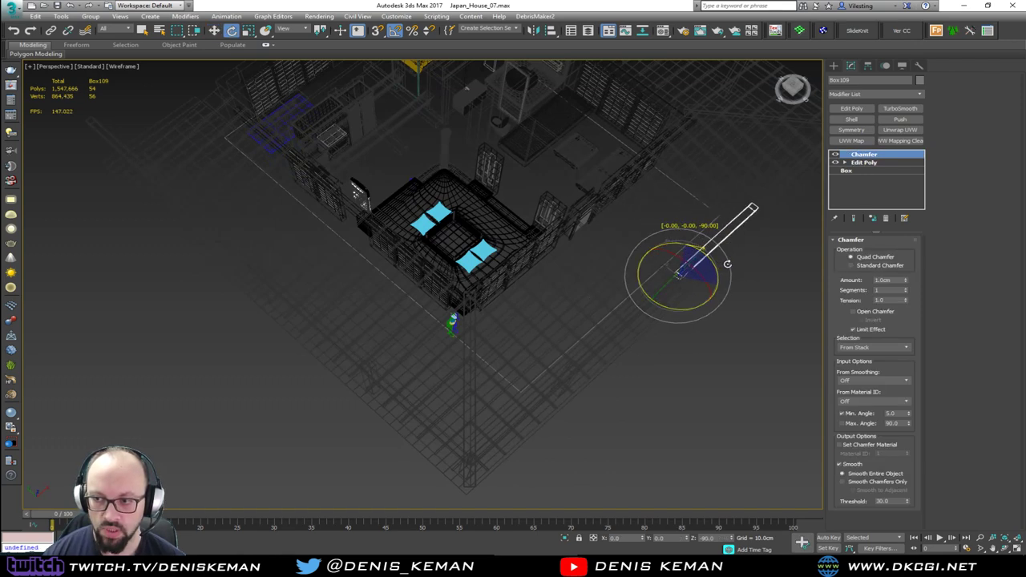
click(514, 323)
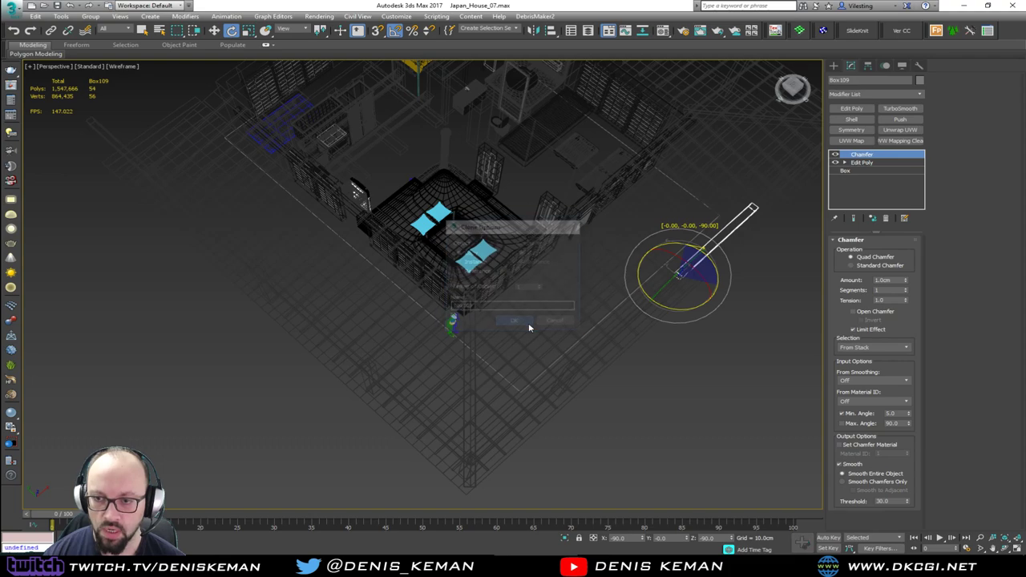
Step: Move the rotated beam copy to the side porch and line it up with the post there
key(w)
mouse_move(680, 259)
mouse_down()
mouse_move(340, 216)
mouse_move(245, 245)
mouse_up()
key(z)
mouse_move(247, 246)
alt+middle_down()
mouse_move(247, 222)
mouse_move(224, 188)
alt+middle_up()
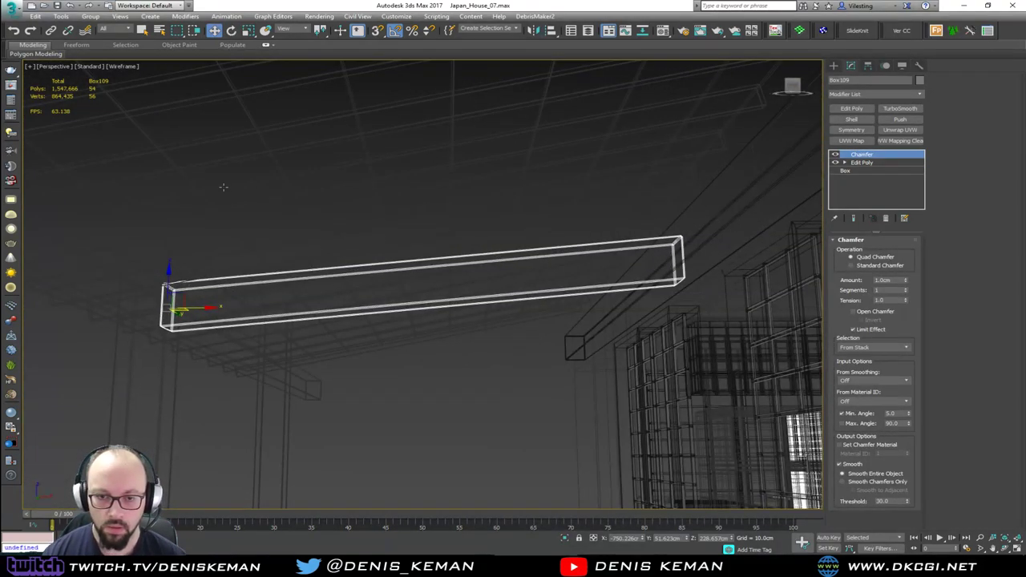
key(F3)
mouse_move(241, 236)
middle_down()
mouse_move(218, 180)
mouse_move(216, 193)
mouse_move(237, 189)
mouse_move(141, 172)
mouse_move(131, 185)
middle_up()
scroll(206, 327, up, 3)
alt+middle_drag(206, 327, 282, 361)
middle_drag(282, 361, 90, 168)
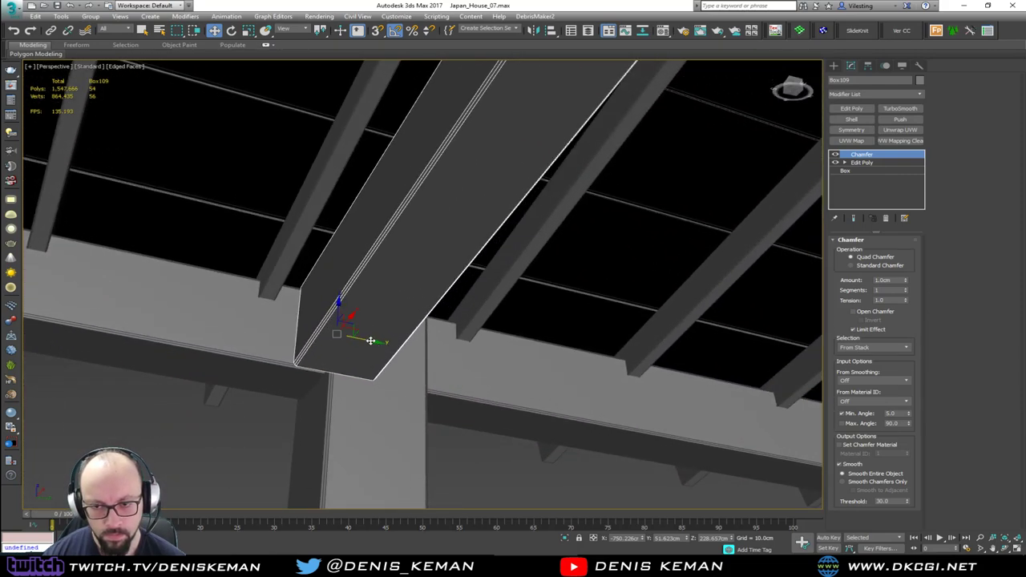
alt+middle_drag(371, 341, 303, 323)
scroll(332, 355, down, 3)
scroll(408, 290, down, 4)
click(313, 423)
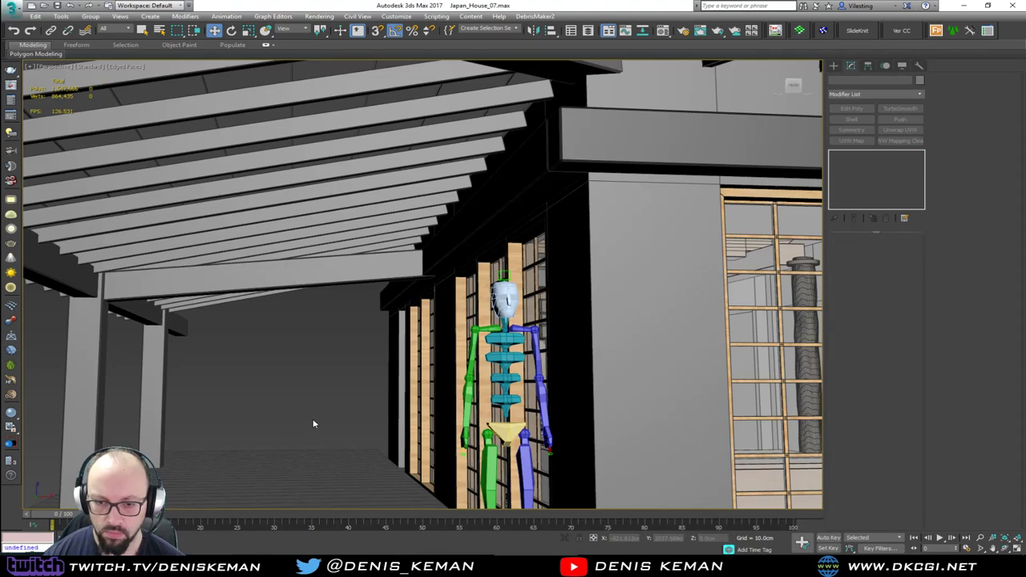
Step: Review the whole porch roof and switch to Windows Photo Viewer to compare it with the Porch_Idea_02 reference photo
scroll(313, 423, down, 2)
middle_drag(314, 423, 381, 316)
scroll(457, 359, down, 4)
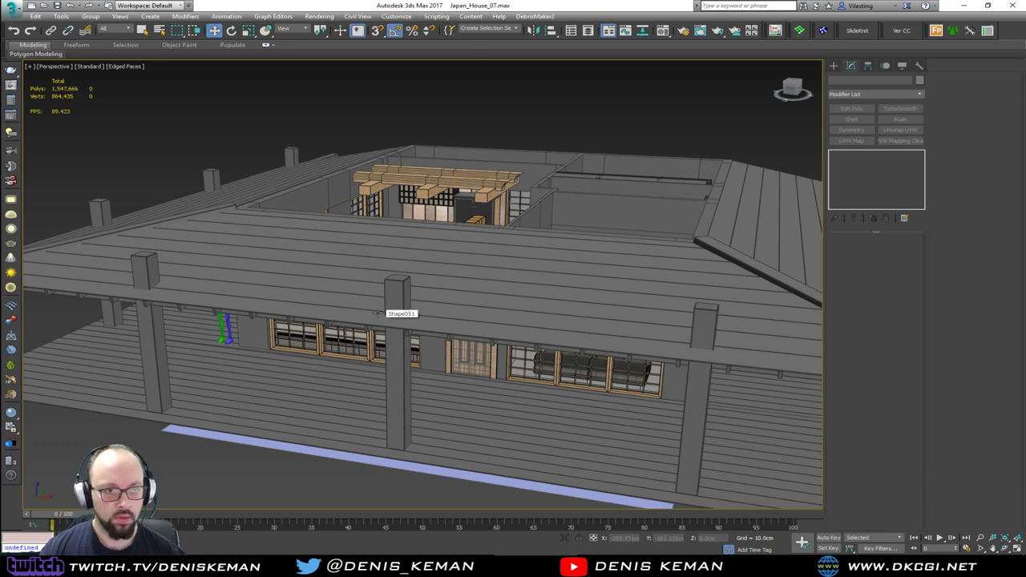
click(870, 565)
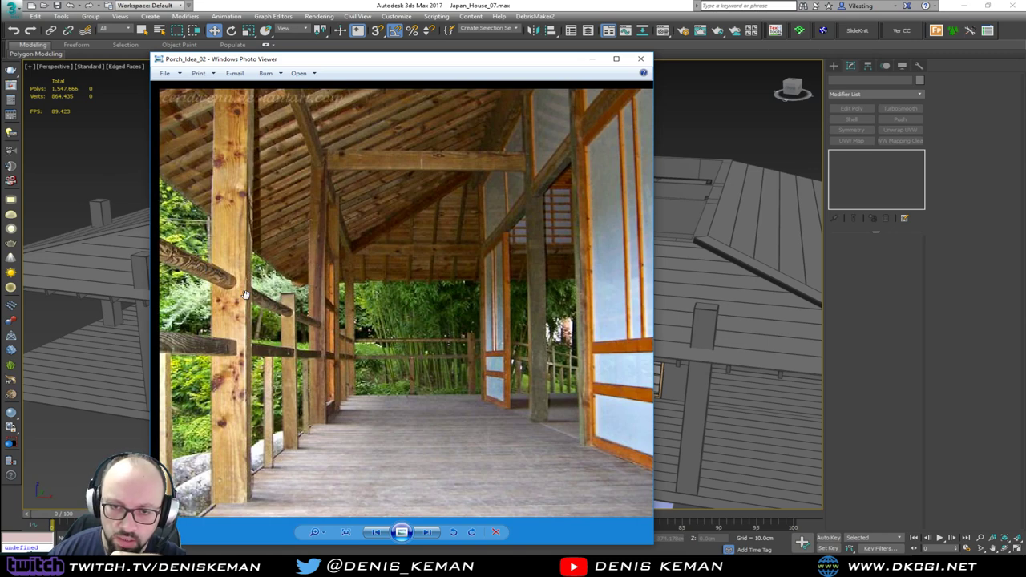
Step: Return to the 3ds Max scene and copy the three long porch beams under the roof straight down to railing height between the posts
click(590, 59)
alt+middle_drag(588, 151, 422, 214)
click(833, 64)
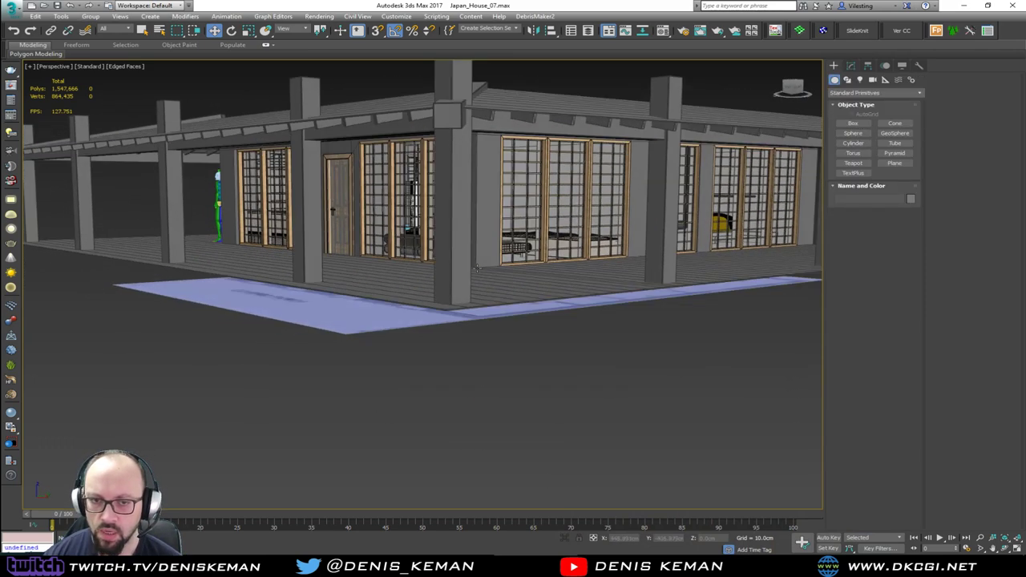
click(376, 137)
alt+middle_drag(376, 136, 467, 168)
ctrl+click(254, 228)
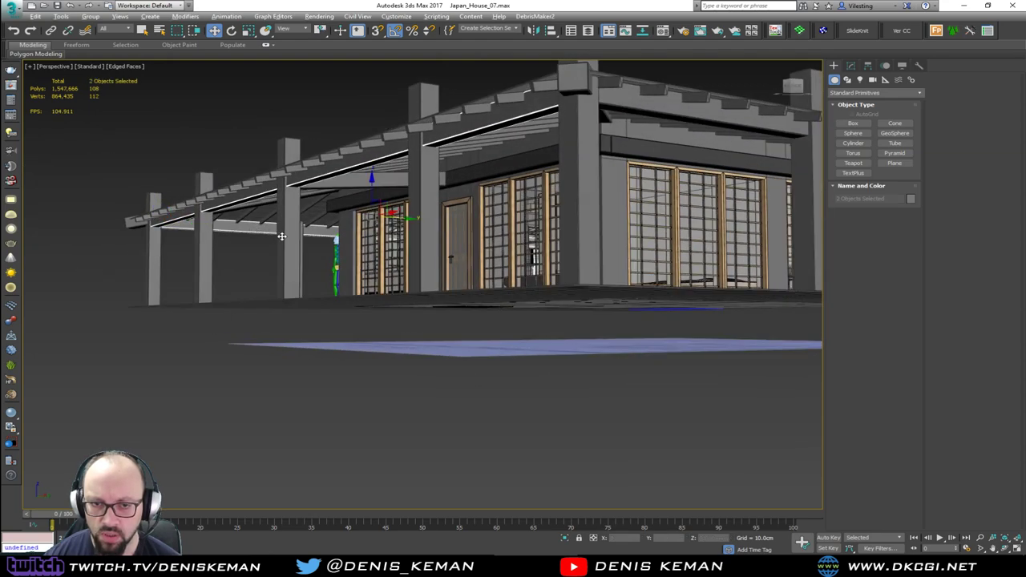
alt+middle_drag(282, 237, 612, 163)
ctrl+click(617, 156)
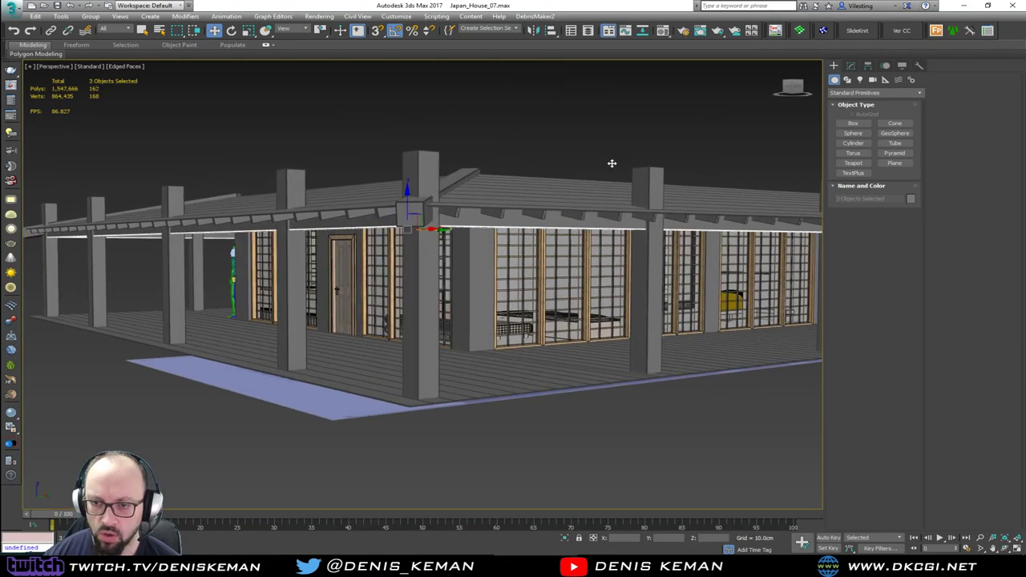
mouse_move(407, 207)
mouse_down()
mouse_move(410, 283)
mouse_move(412, 269)
mouse_up()
click(517, 326)
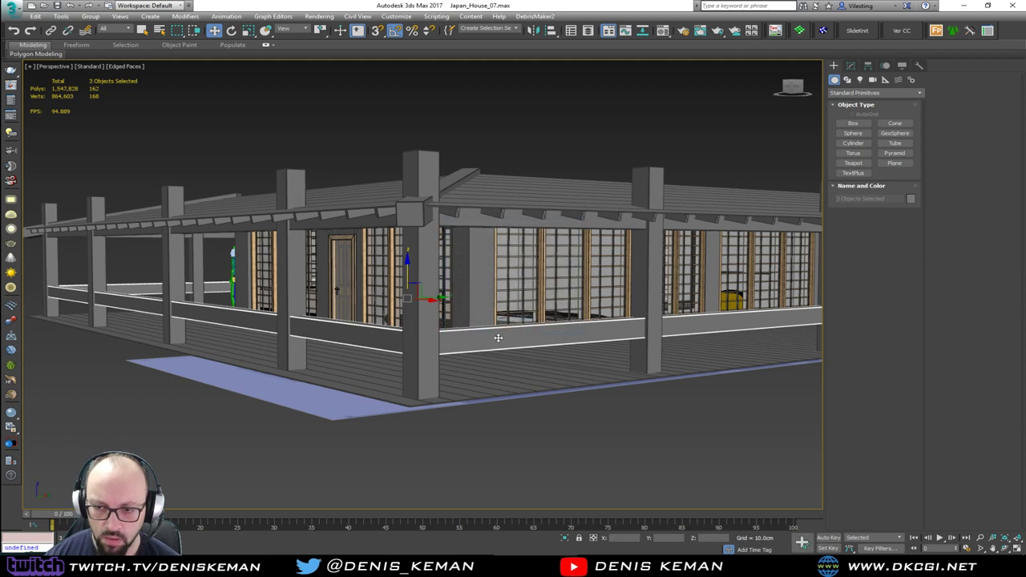
Step: Scale the lowered beam copy along the windowed side beside the corner post down to about 55% thickness and 60% height
click(497, 337)
key(r)
alt+middle_drag(500, 337, 511, 344)
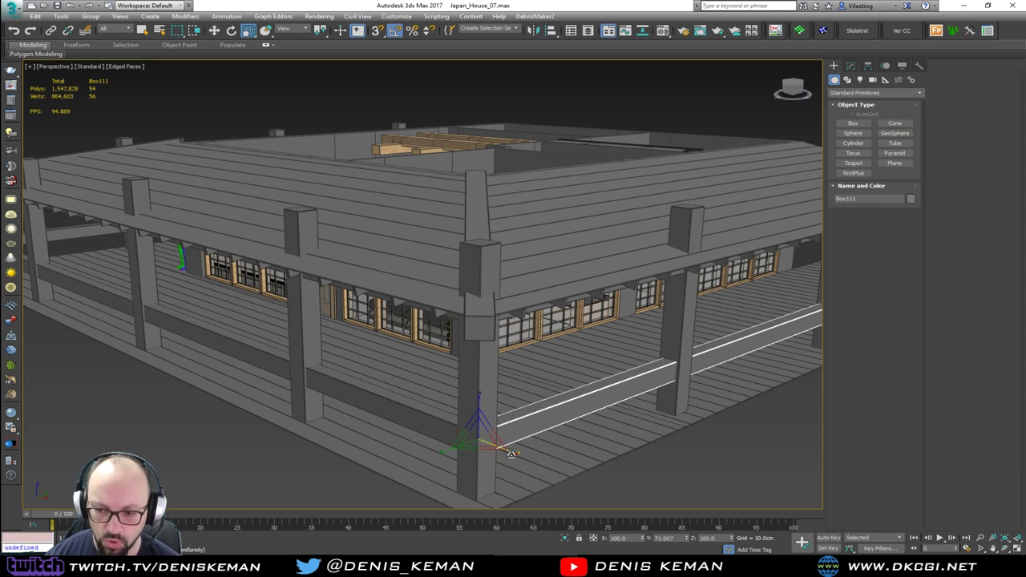
drag(510, 453, 487, 450)
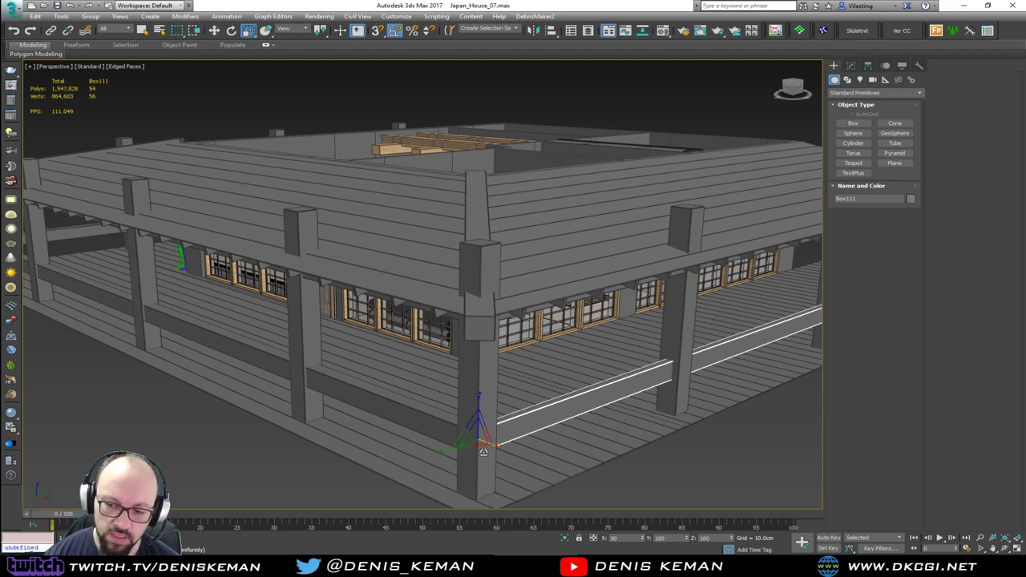
drag(483, 452, 641, 525)
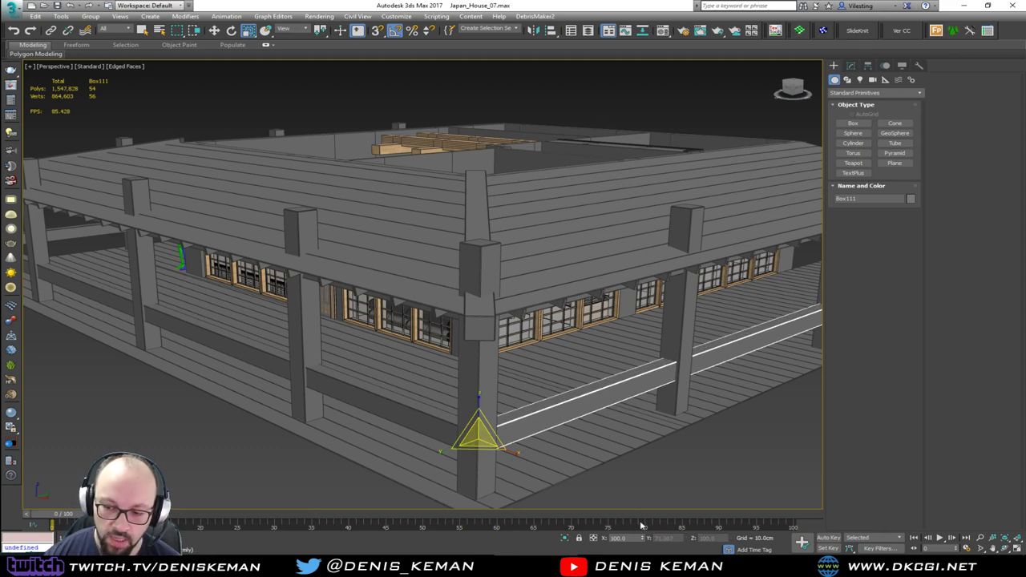
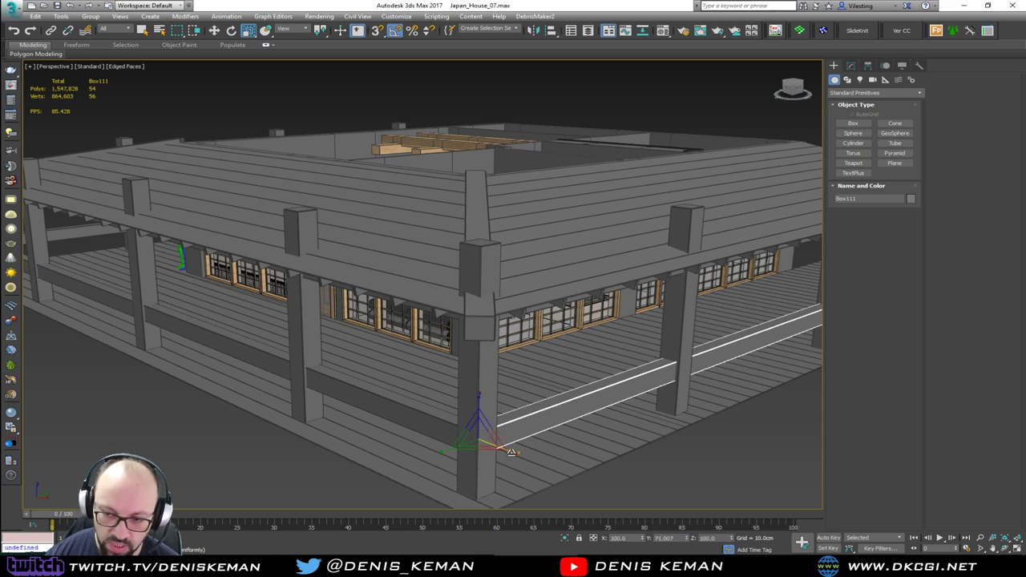
drag(510, 452, 491, 452)
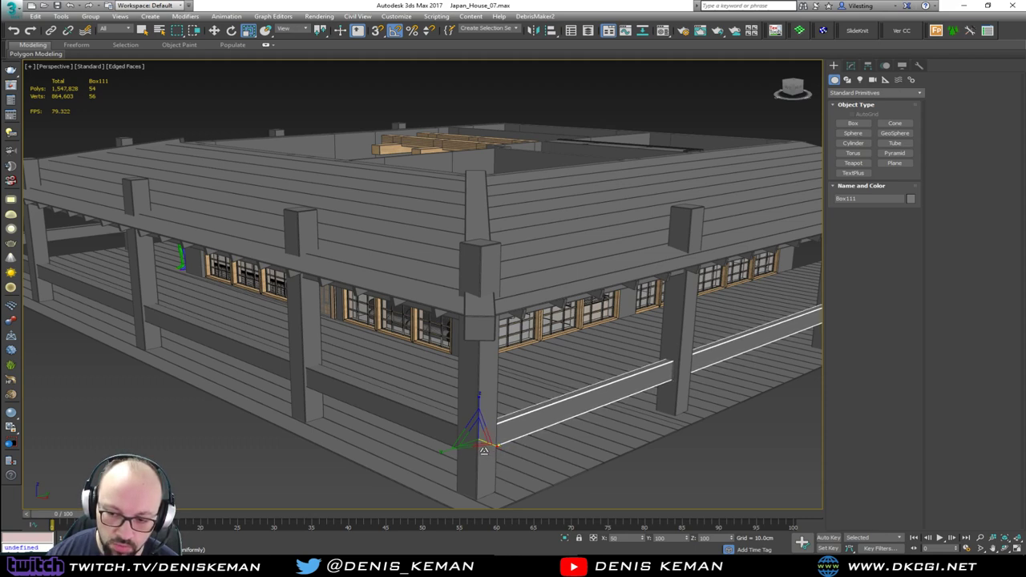
drag(484, 451, 484, 450)
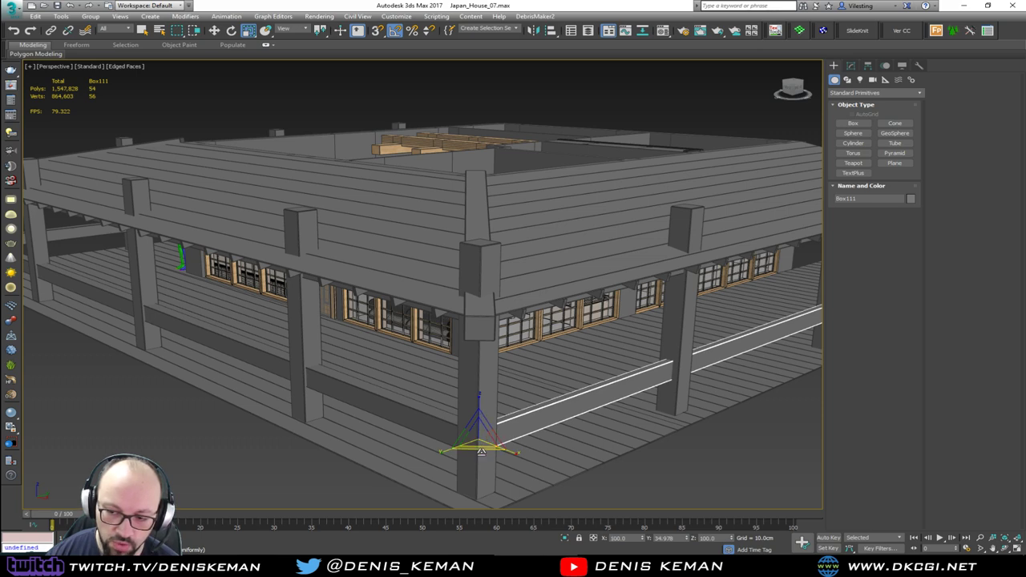
drag(481, 403, 475, 421)
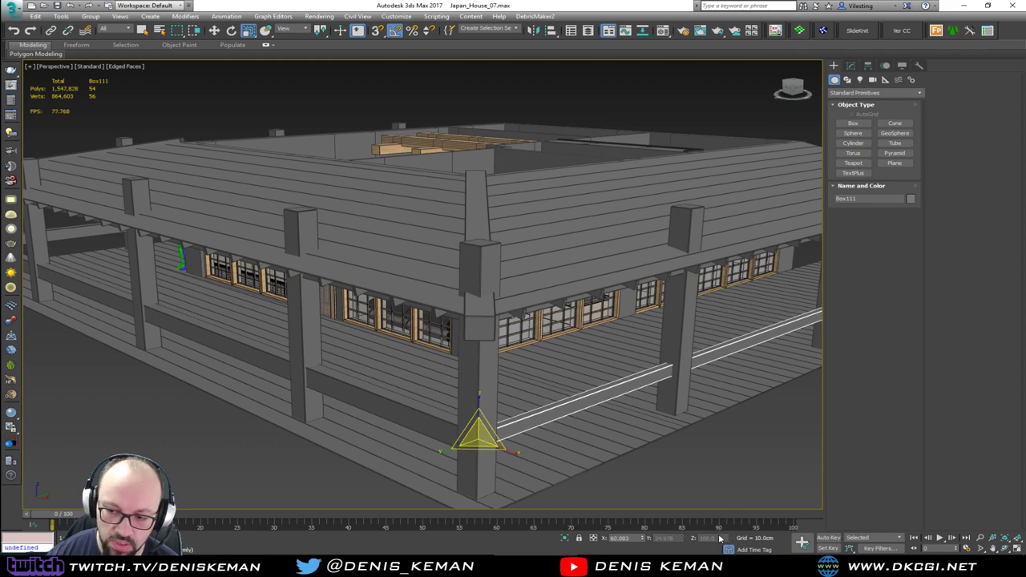
Step: Scale the two other lowered beams, at the far porch end and along the adjoining side, down in thickness and height to match
middle_drag(337, 313, 576, 334)
click(286, 244)
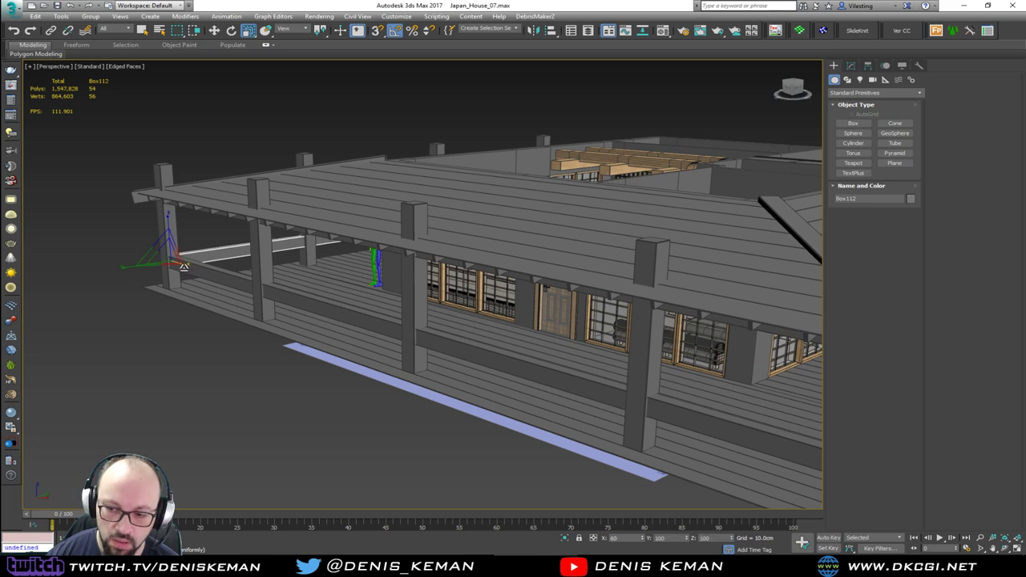
drag(178, 267, 170, 246)
click(551, 374)
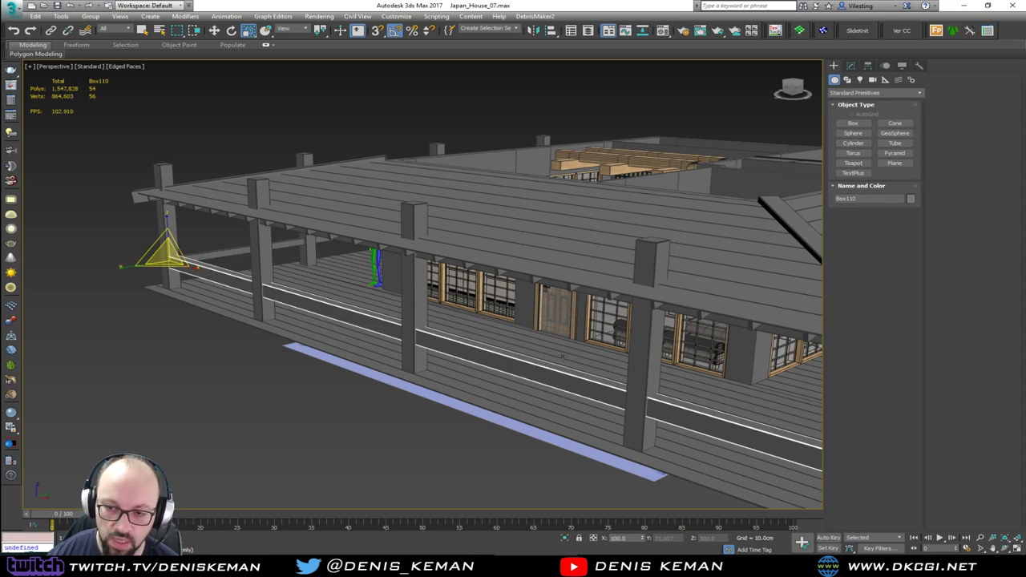
alt+middle_drag(552, 375, 334, 232)
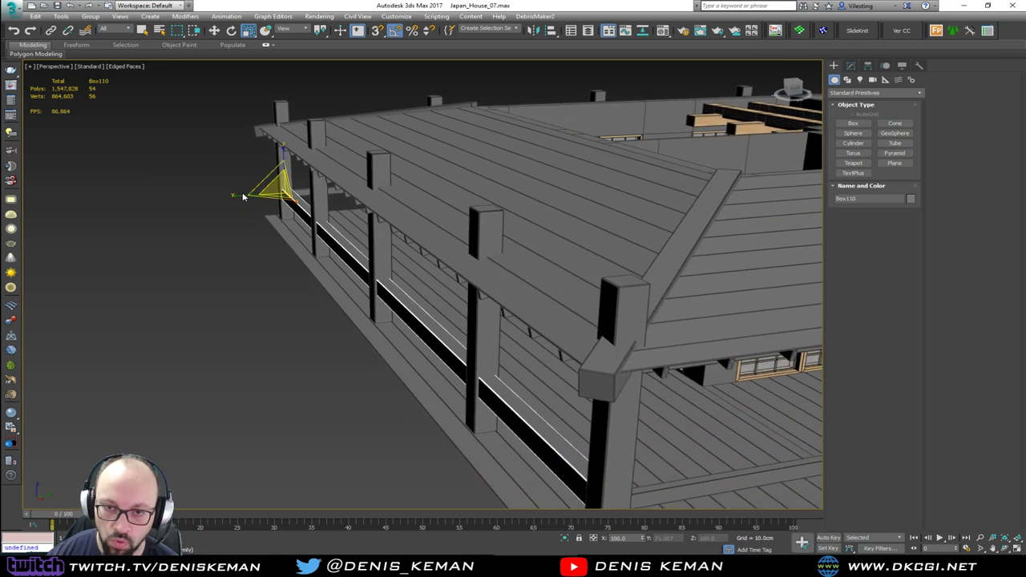
drag(239, 196, 279, 196)
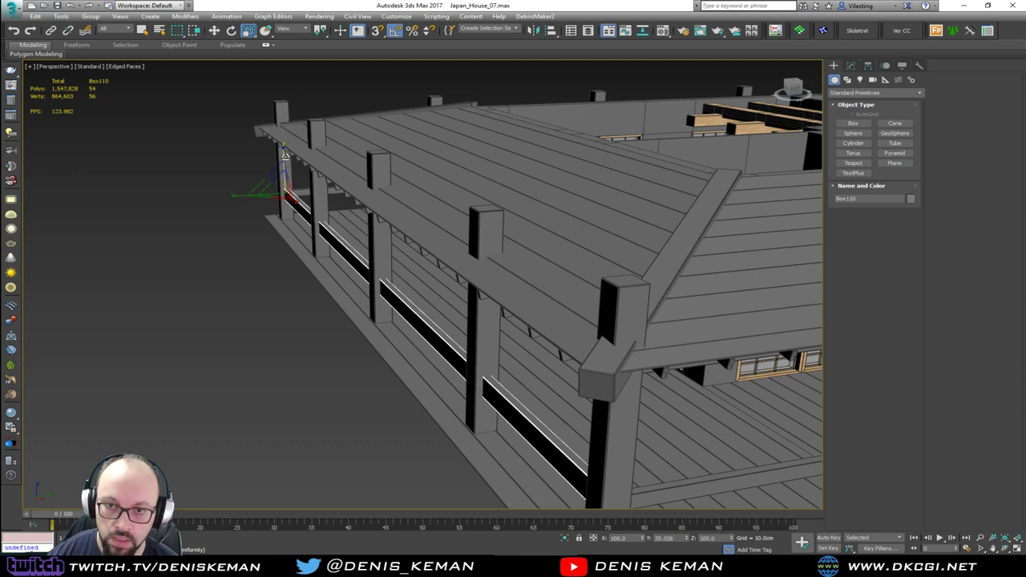
drag(283, 152, 281, 178)
click(301, 416)
Step: Inspect the lowered railing beams around the porch and compare them with the Porch_Idea_02 reference photo
alt+middle_drag(393, 387, 297, 361)
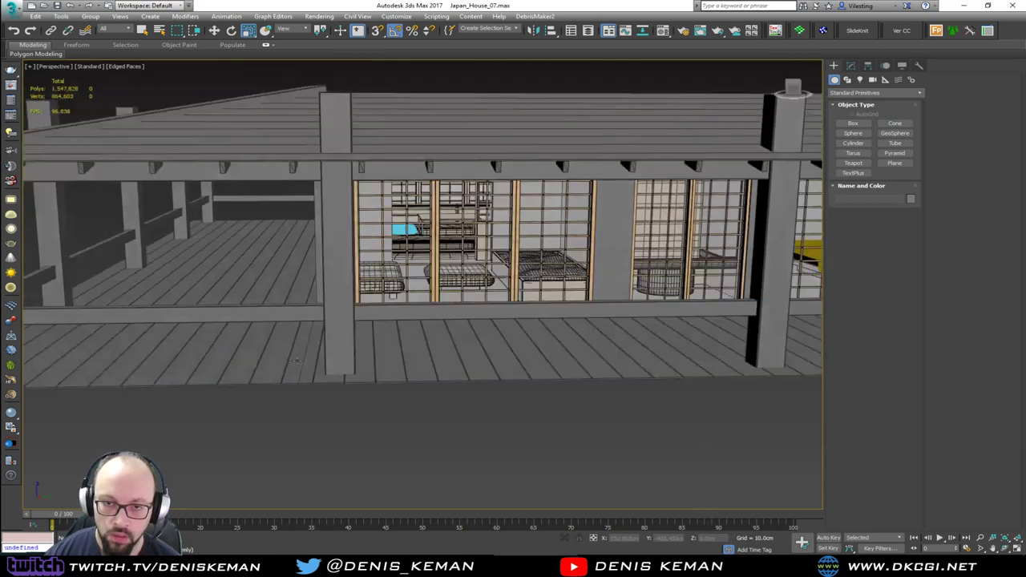
mouse_move(276, 286)
middle_down()
mouse_move(374, 340)
mouse_move(547, 405)
middle_up()
scroll(391, 356, up, 3)
scroll(396, 355, down, 1)
scroll(395, 358, down, 1)
key(F4)
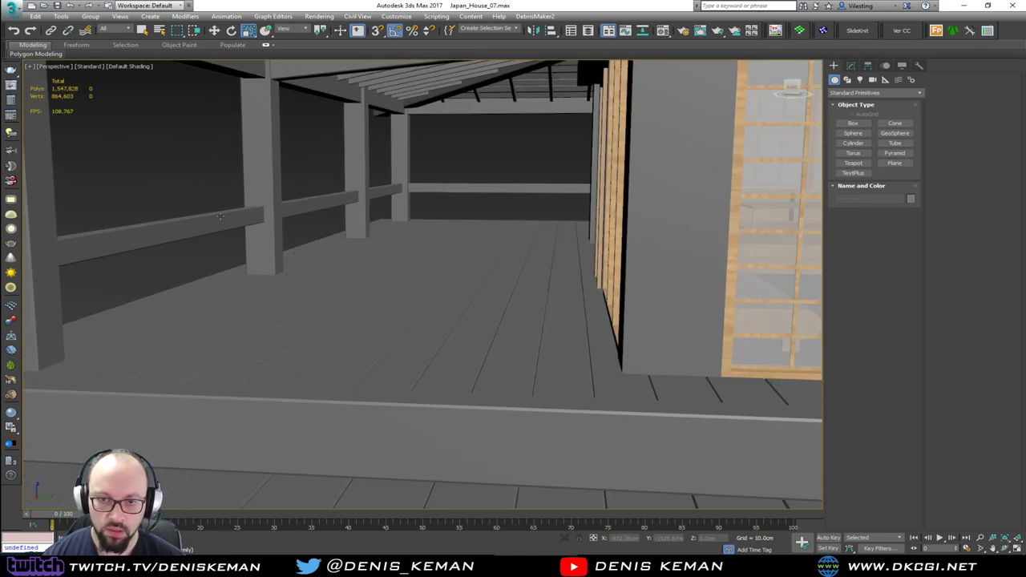
click(220, 214)
ctrl+click(456, 190)
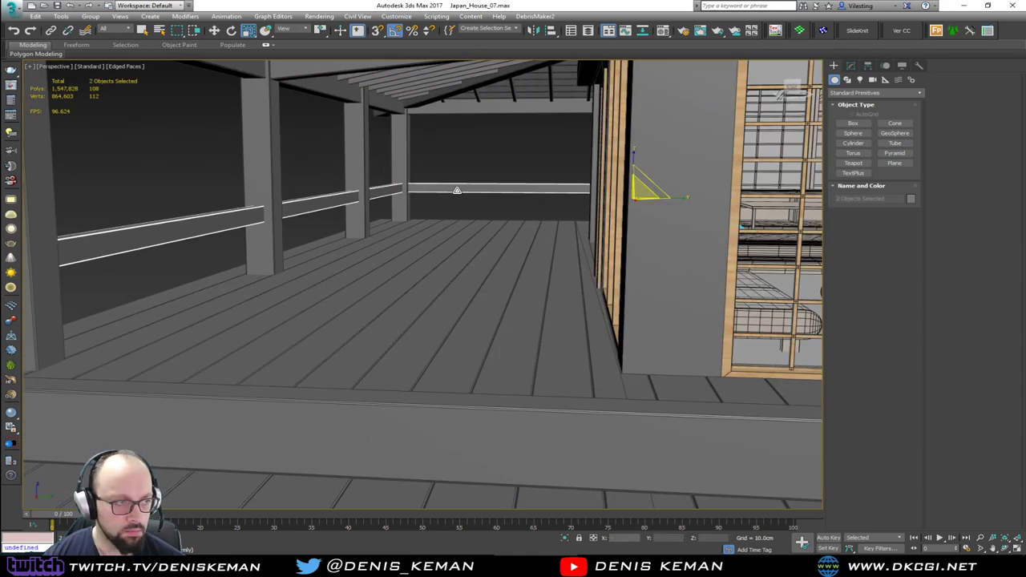
ctrl+click(330, 401)
scroll(385, 359, down, 3)
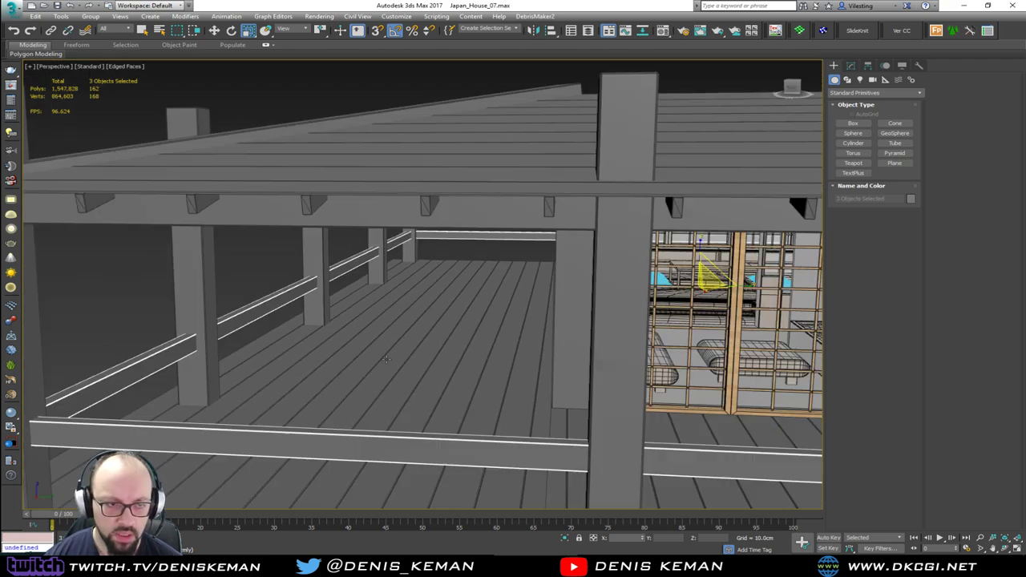
click(243, 282)
middle_drag(325, 323, 258, 290)
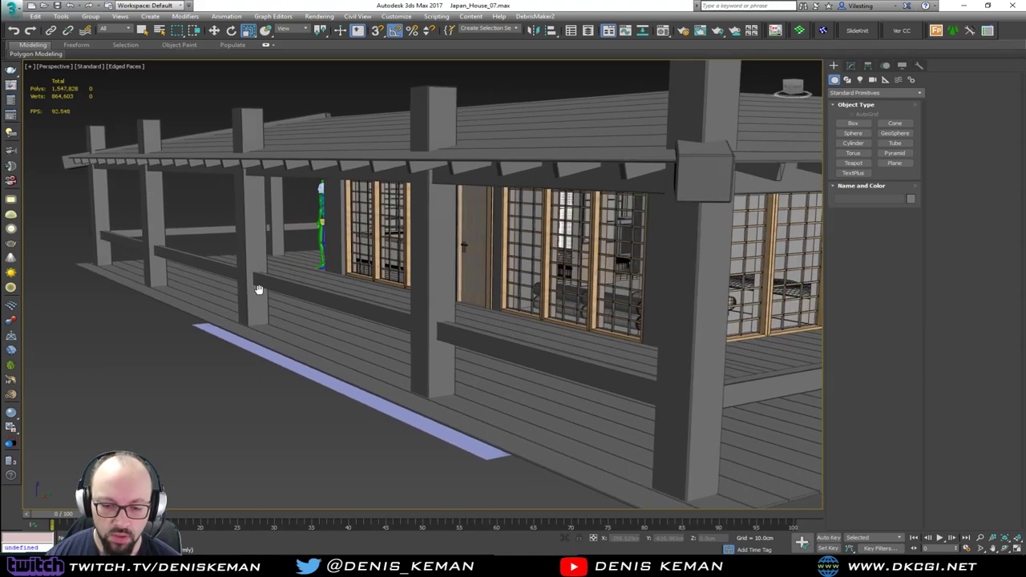
click(870, 566)
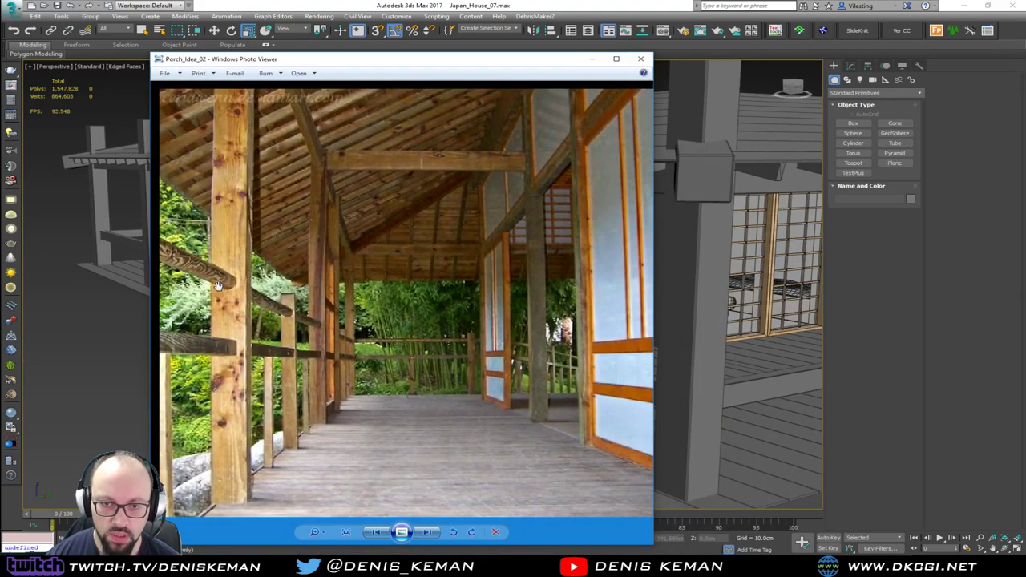
click(591, 58)
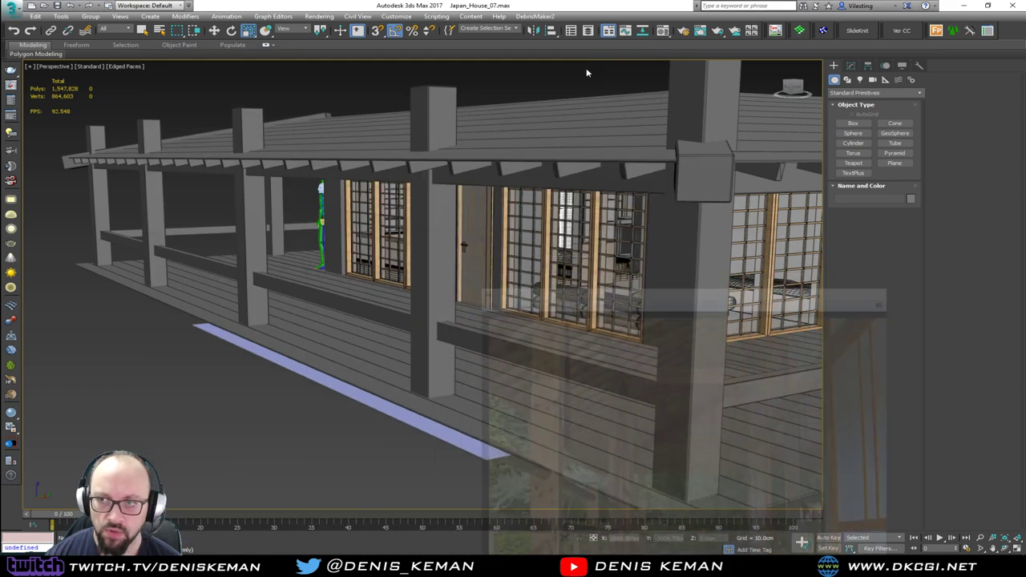
Step: Draw a straight horizontal Line spline in the Left view at handrail height, spanning the full length of the house and its porches
key(alt+w)
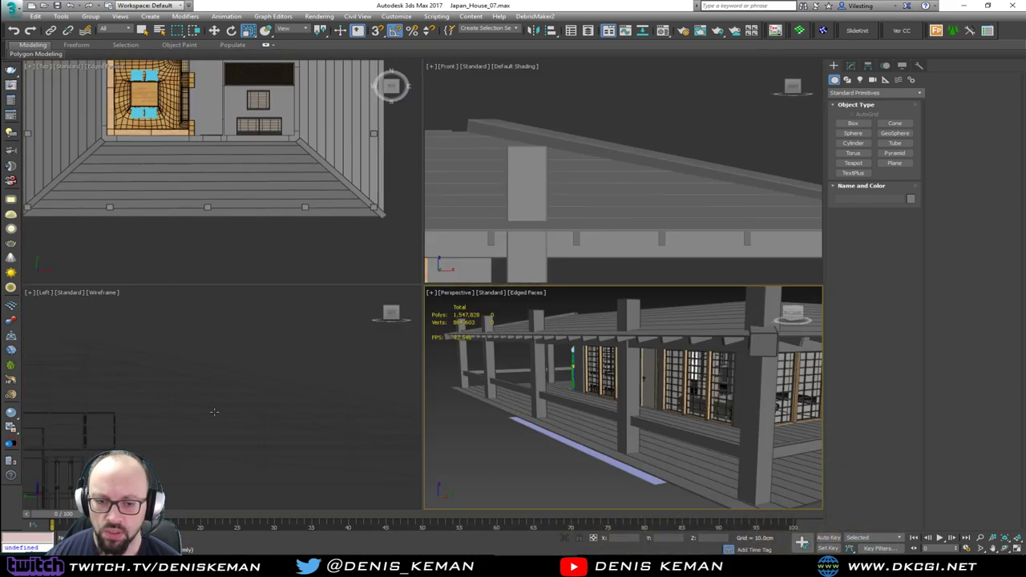
middle_drag(214, 412, 231, 327)
scroll(232, 332, down, 5)
key(alt+w)
scroll(383, 322, down, 3)
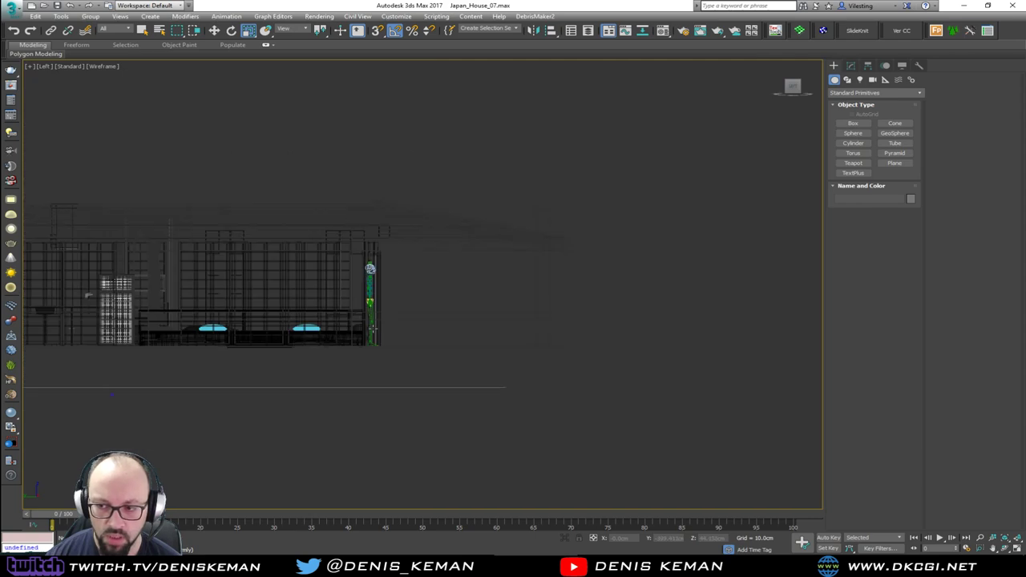
middle_drag(345, 310, 482, 316)
scroll(461, 331, down, 2)
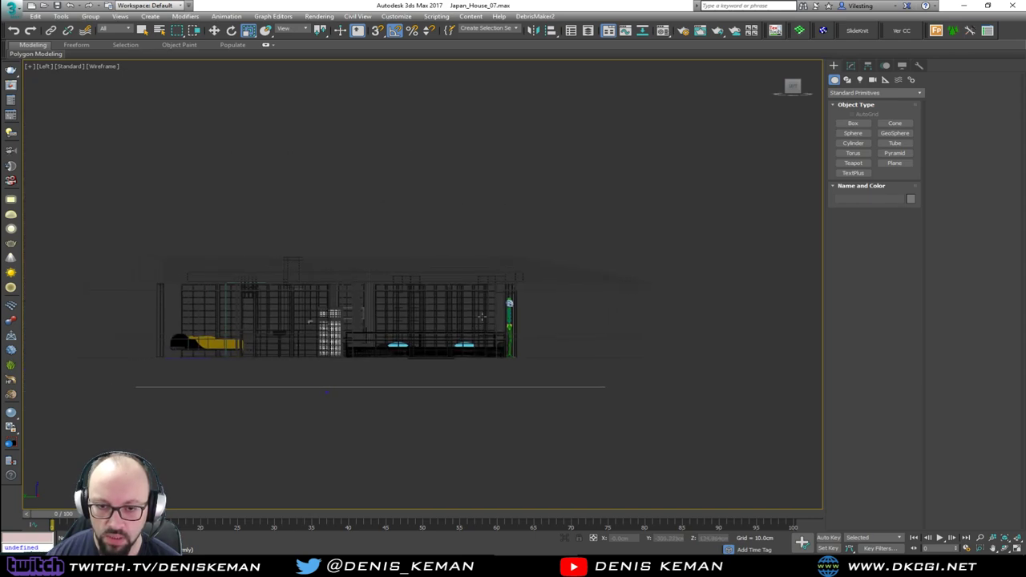
right_click(505, 302)
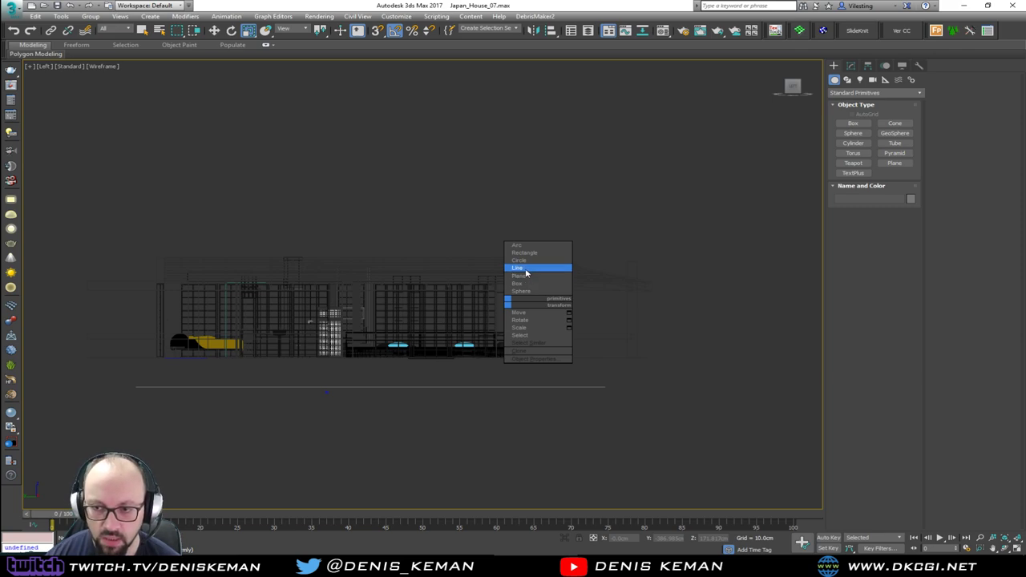
click(519, 267)
click(630, 327)
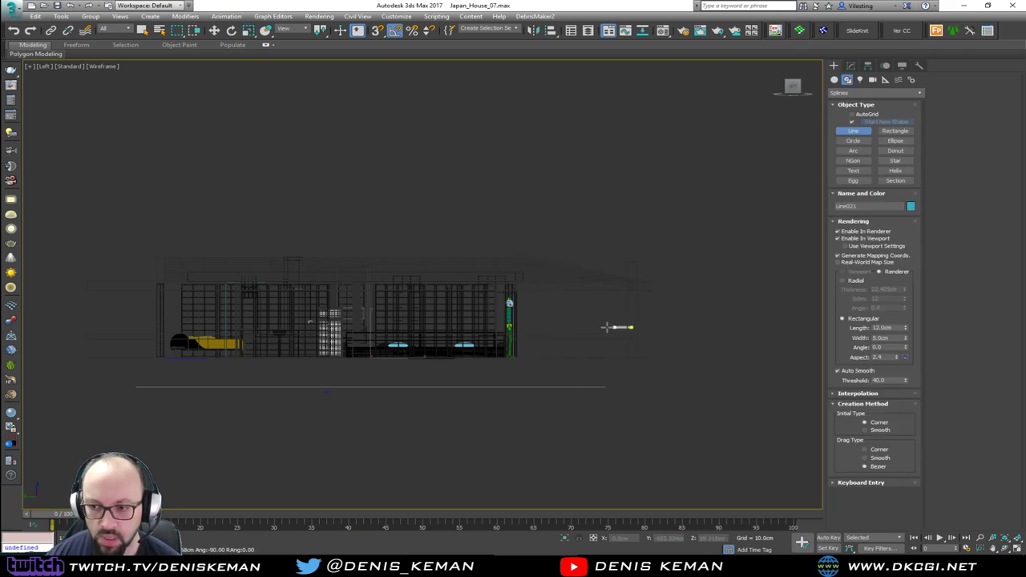
click(91, 337)
right_click(97, 341)
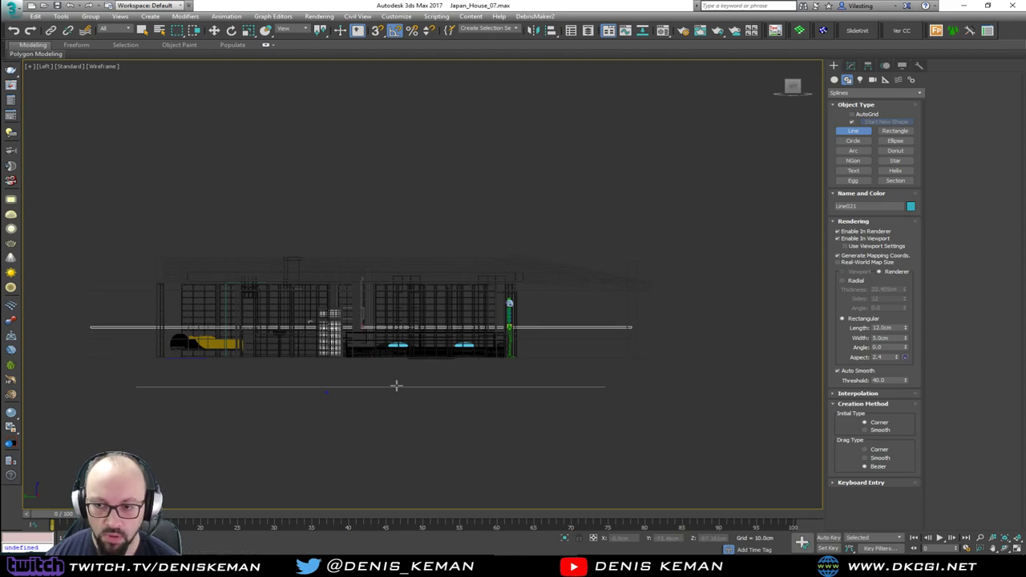
Step: Move the new line along X in the Perspective view to the outer porch edge, above the lower rail between the posts
key(alt+w)
middle_click(561, 398)
key(alt+w)
middle_drag(561, 399, 357, 349)
scroll(502, 407, down, 3)
key(w)
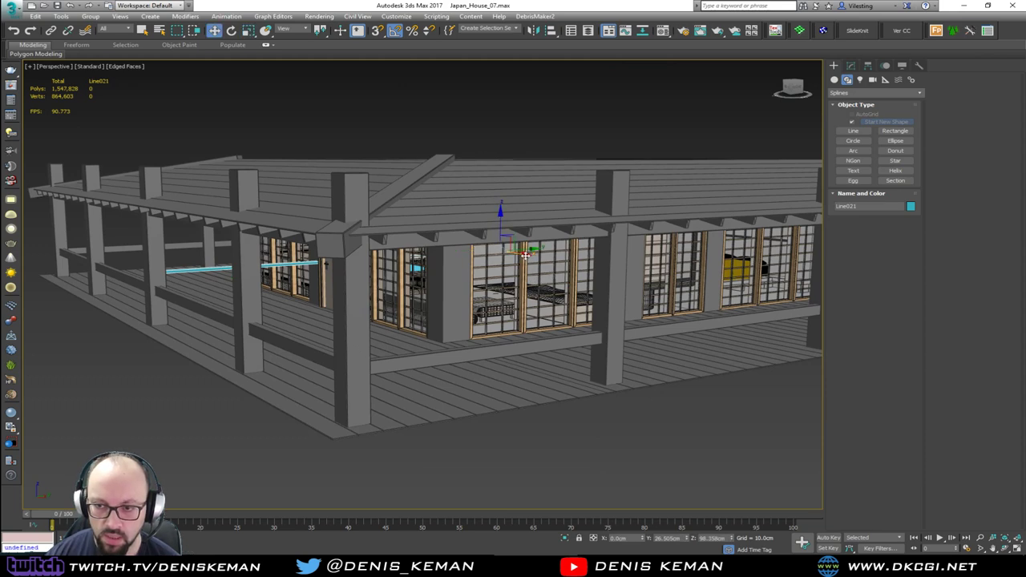
drag(525, 254, 829, 336)
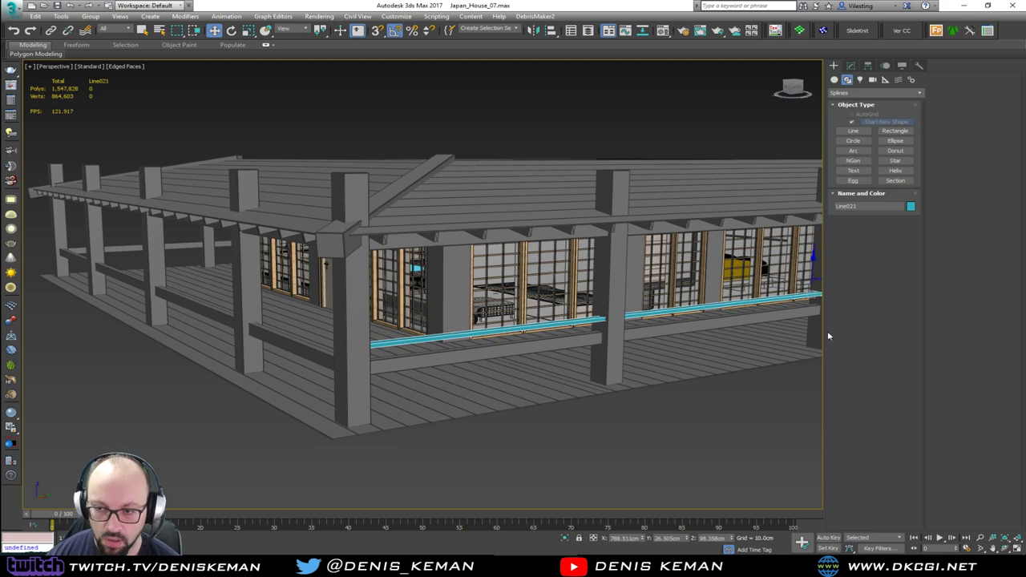
Step: Change the handrail line's rendering to Radial and shift it inward along X to about 780 cm, in line with the posts
middle_drag(635, 340, 522, 360)
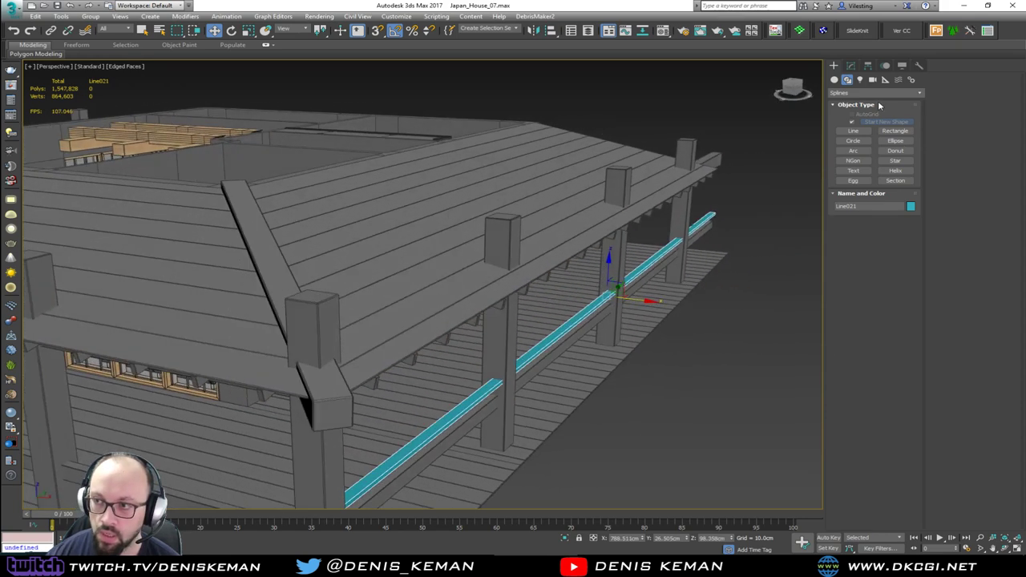
click(850, 66)
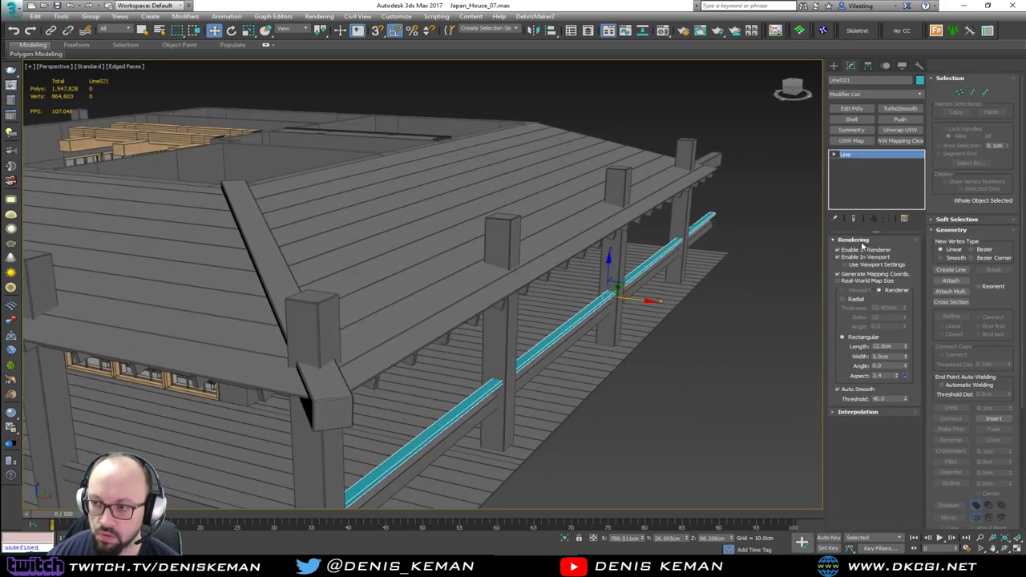
click(841, 299)
alt+middle_drag(609, 313, 685, 255)
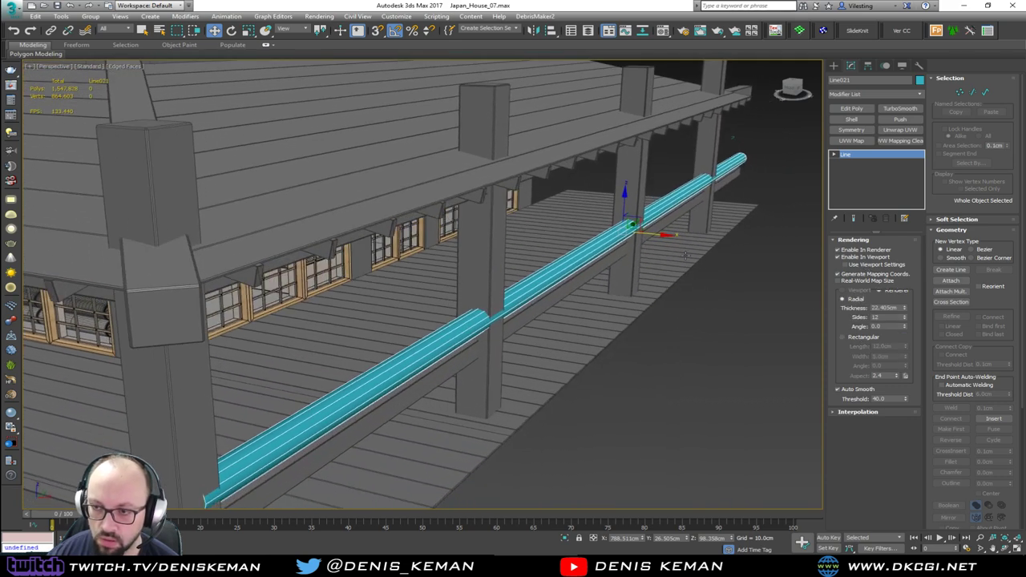
drag(657, 236, 650, 239)
alt+middle_drag(647, 238, 672, 232)
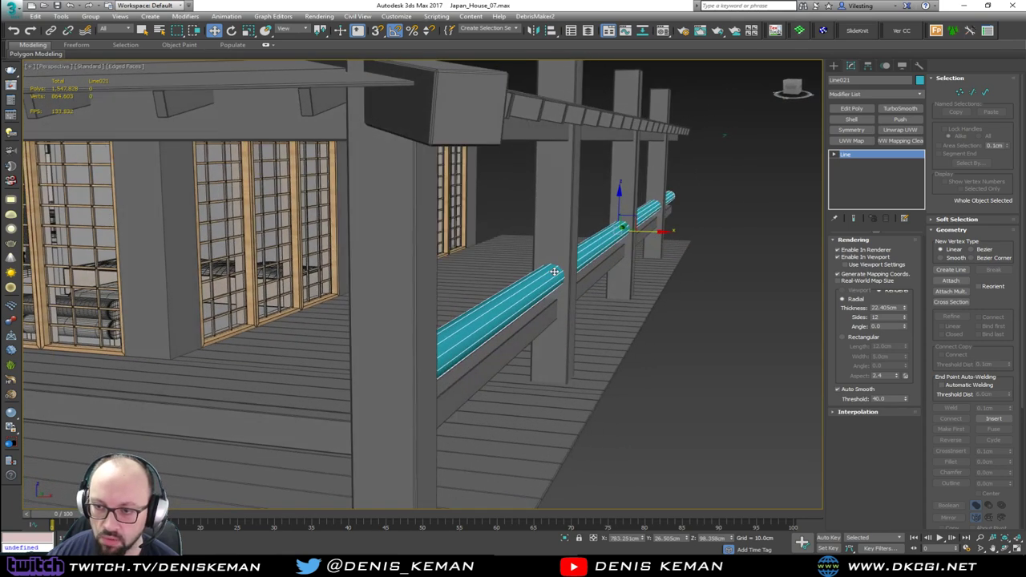
alt+middle_drag(553, 272, 666, 248)
drag(694, 209, 687, 208)
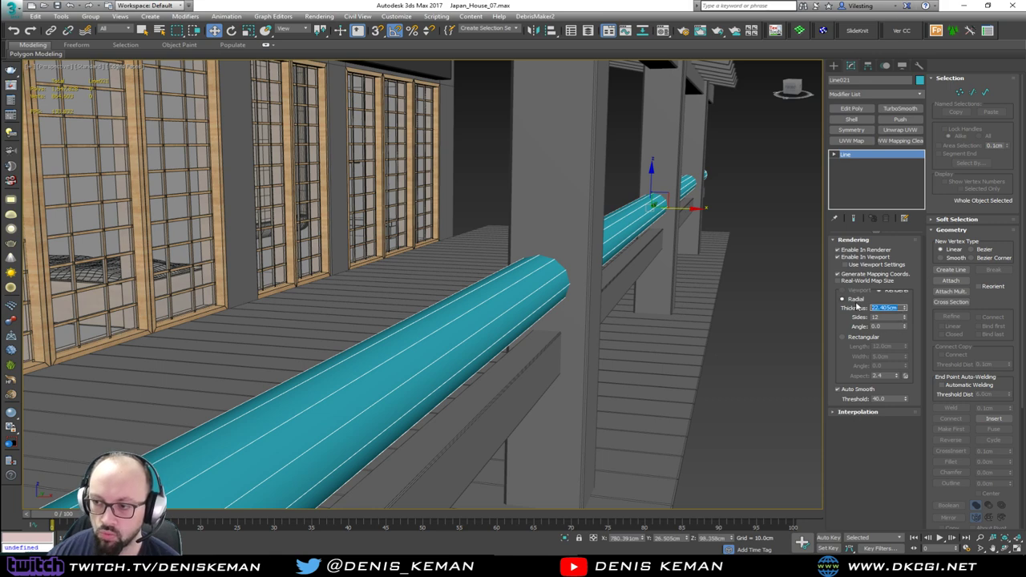
Step: Set the radial handrail's thickness to 10 cm and compare its proportions with the Porch_Idea_02 reference photo
key(Return)
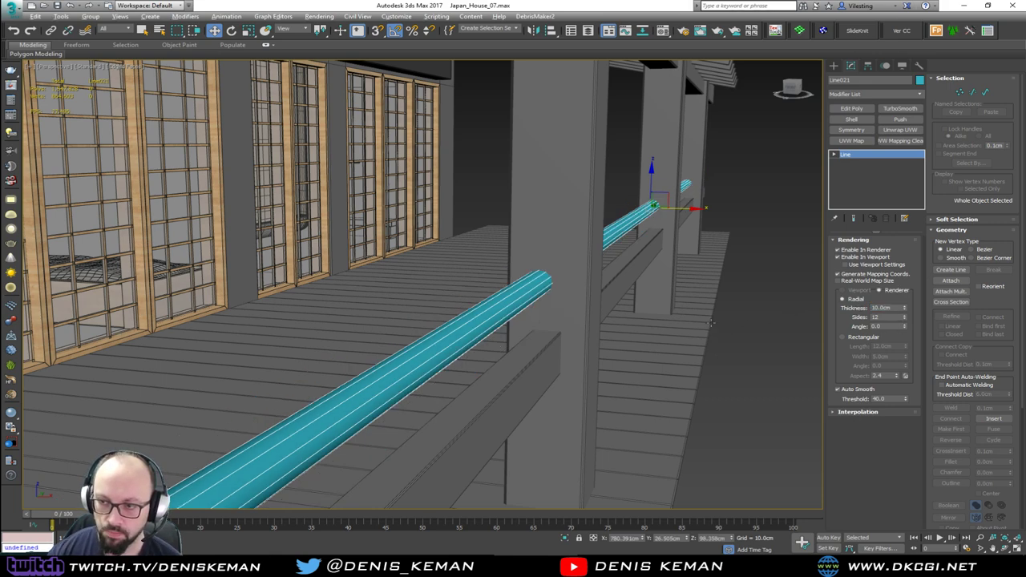
alt+middle_drag(669, 306, 698, 315)
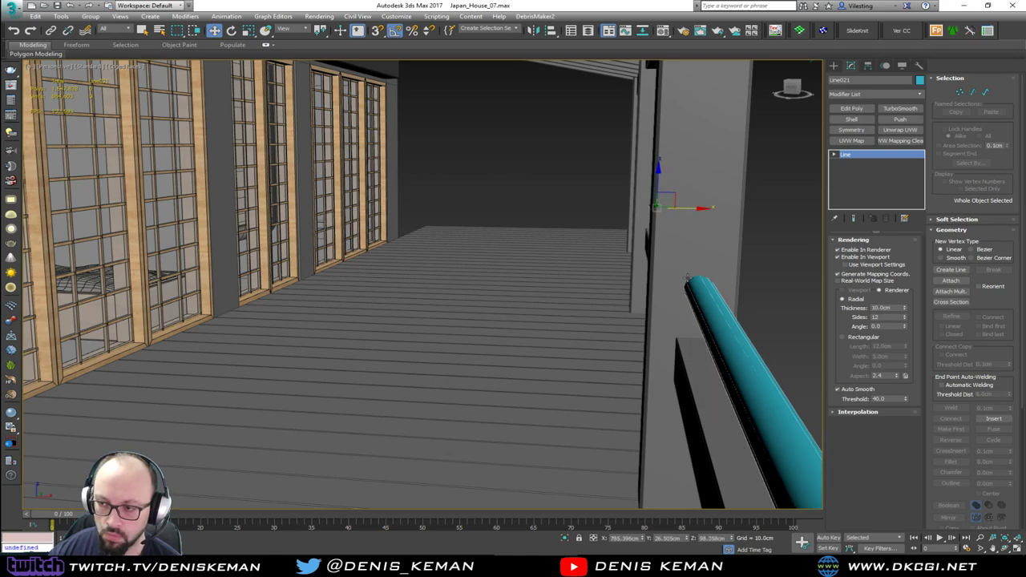
alt+middle_drag(689, 209, 541, 282)
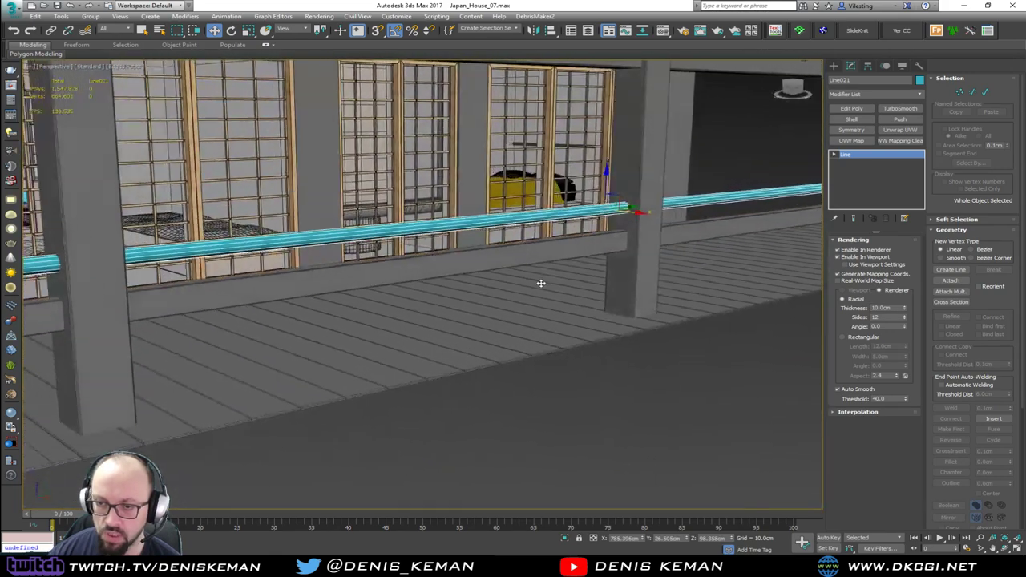
key(alt+Tab)
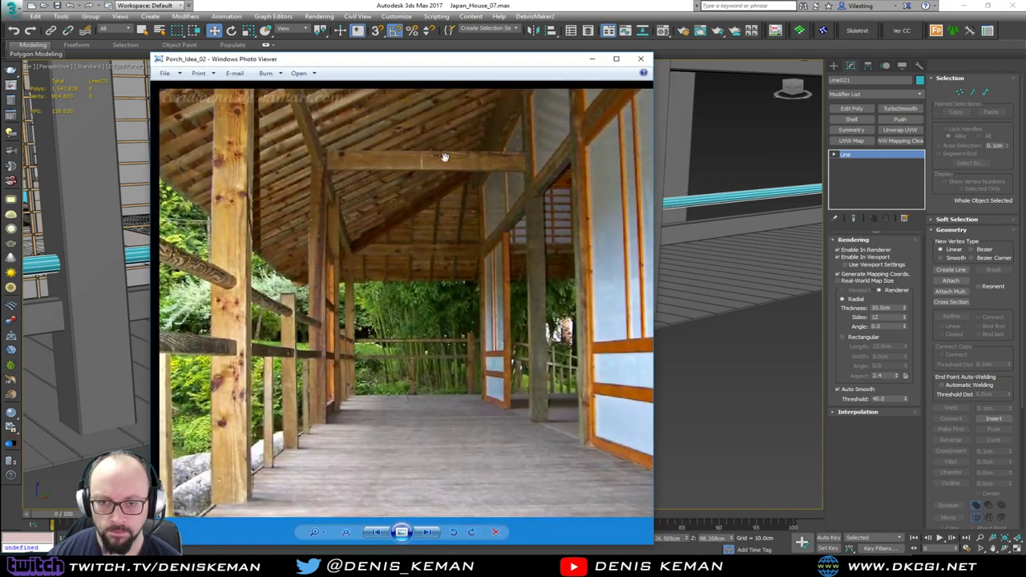
key(alt+Tab)
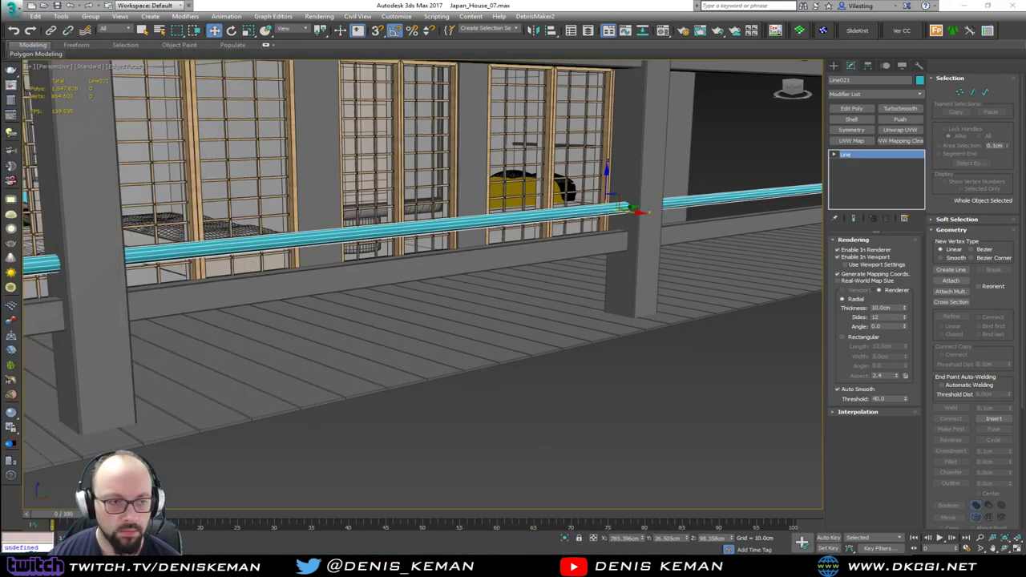
Step: Shift the handrail along X to about 780 cm so it sits centred on the side porch posts
alt+middle_drag(415, 269, 269, 290)
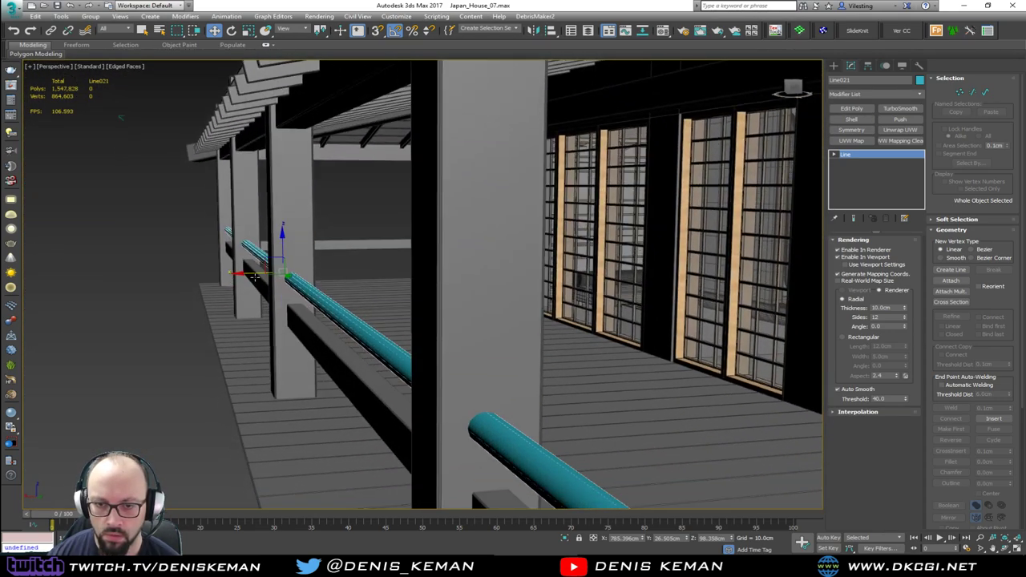
drag(254, 274, 259, 274)
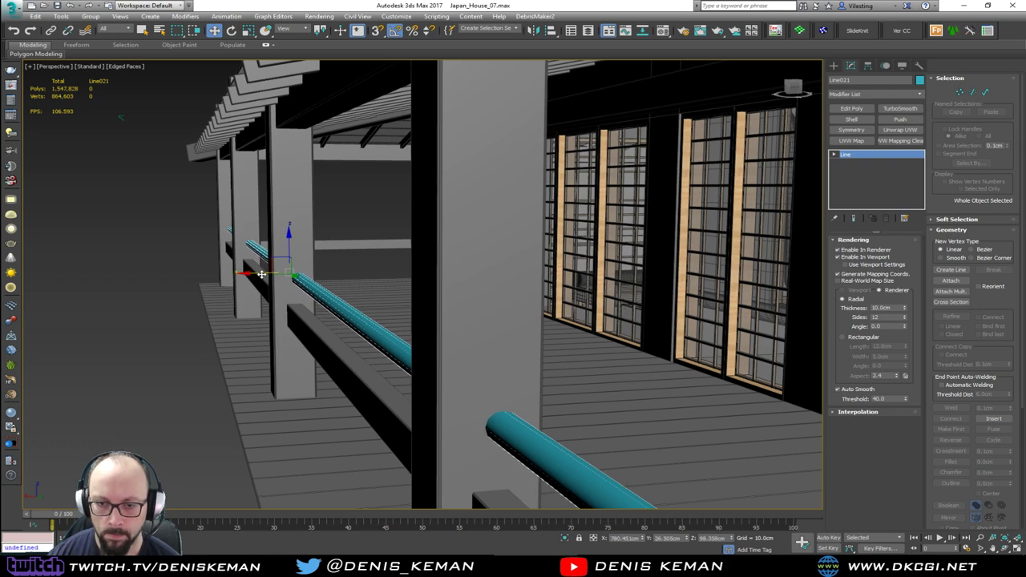
alt+middle_drag(259, 274, 379, 307)
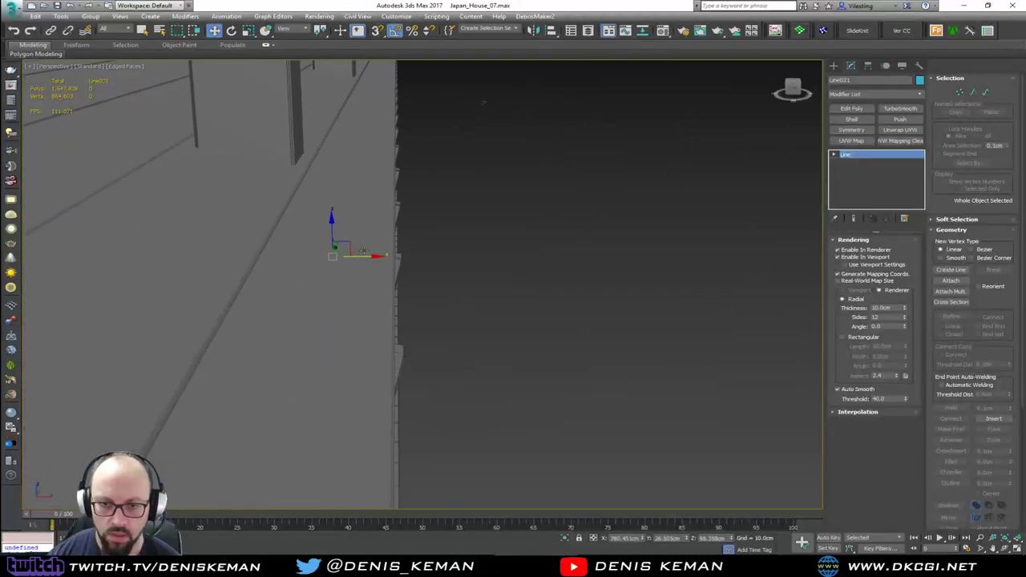
Step: Move the Amazing_Guy figure along X to about 844 cm, beside the side railing, to judge the handrail's height
scroll(377, 300, down, 5)
alt+middle_drag(253, 310, 436, 269)
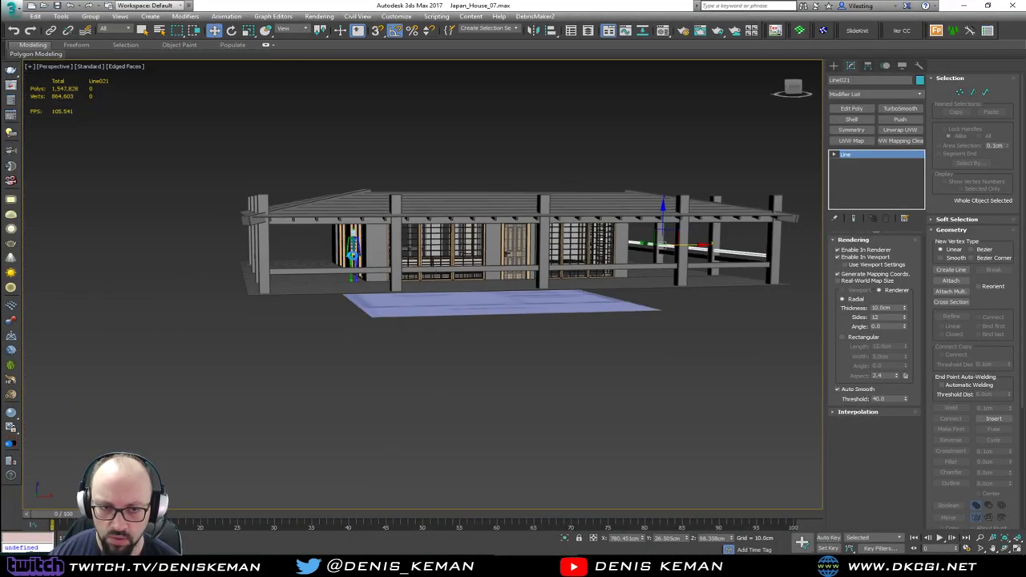
alt+middle_drag(368, 258, 325, 262)
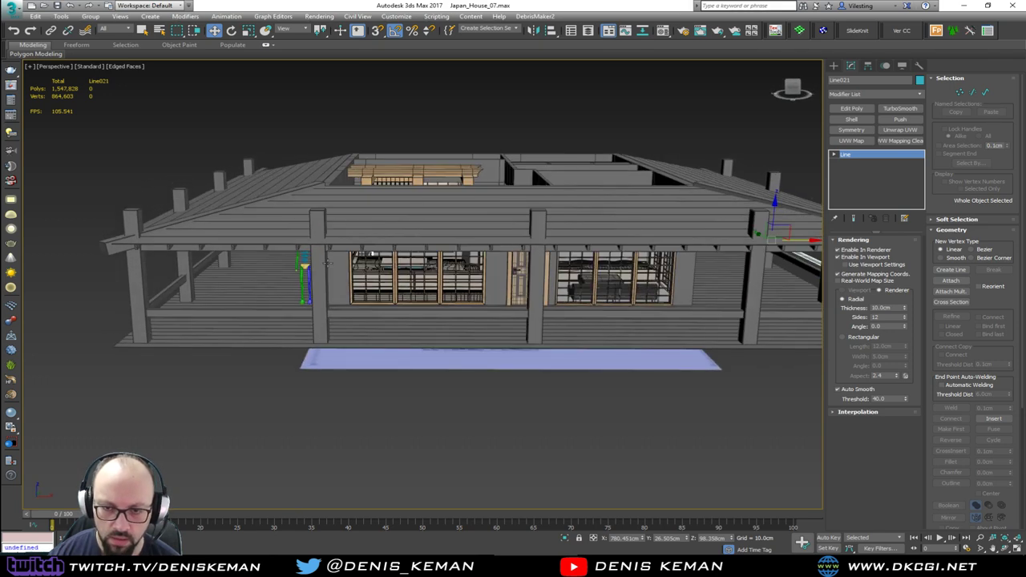
click(304, 266)
middle_drag(417, 266, 306, 284)
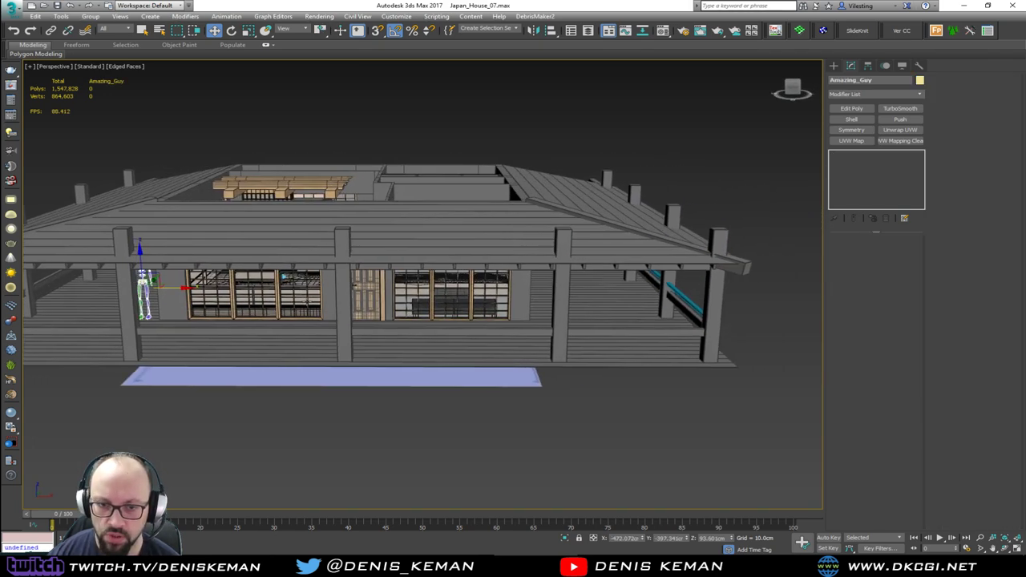
drag(173, 290, 717, 290)
key(z)
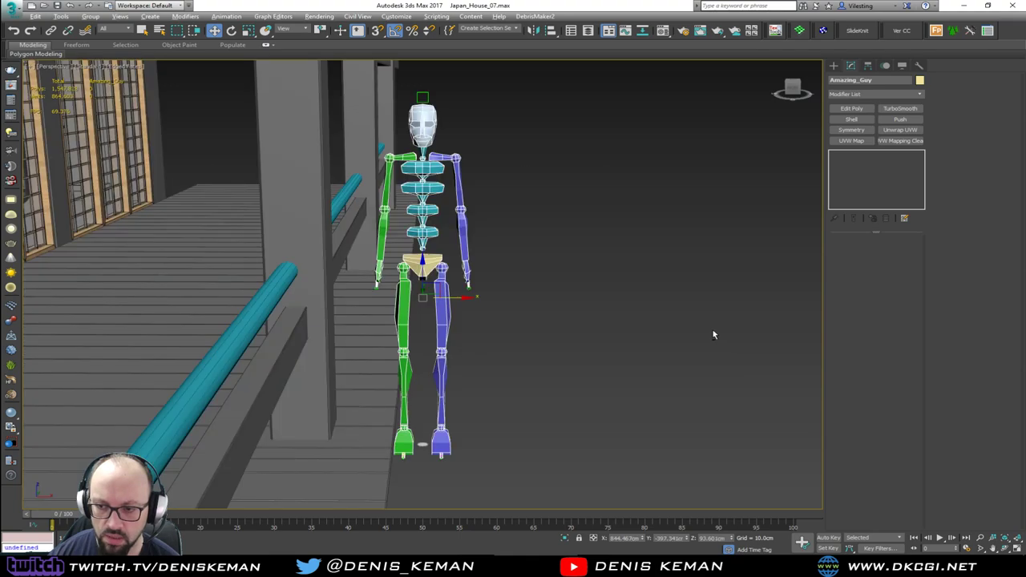
alt+middle_drag(664, 334, 694, 335)
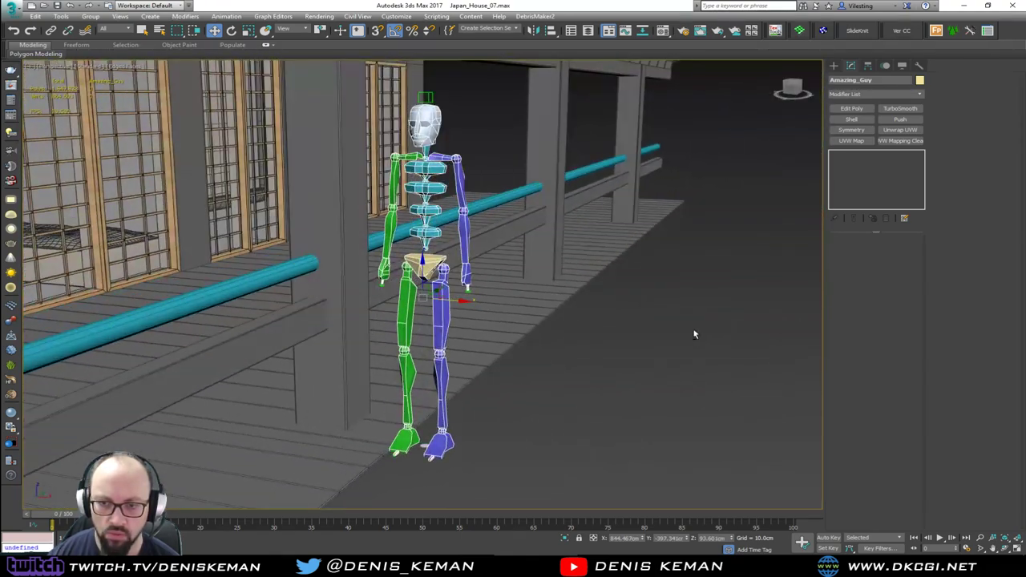
Step: Undo the Amazing_Guy figure's move beside the railing
click(637, 379)
key(ctrl+z)
key(ctrl+z)
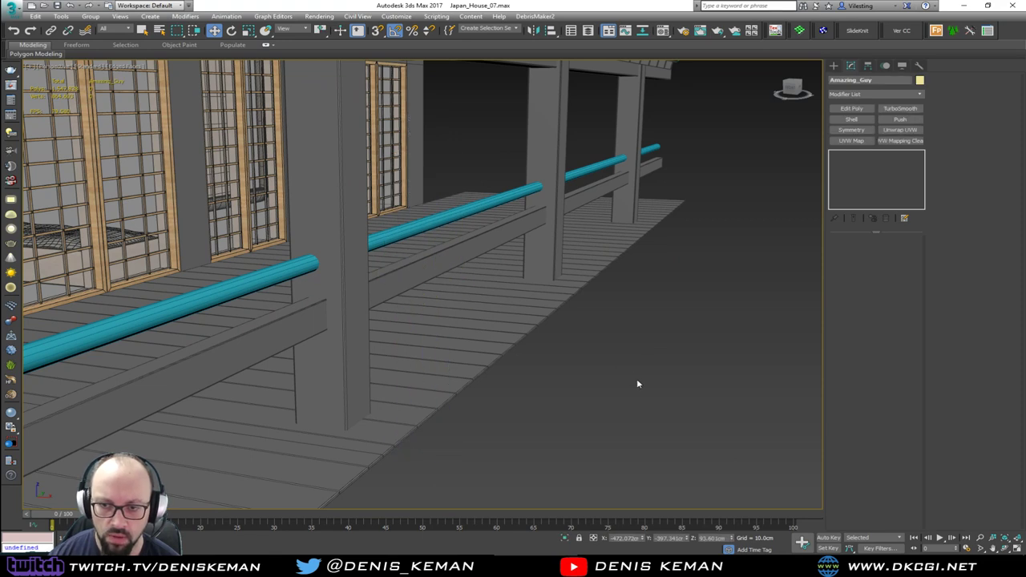
Step: Make a copy of the side handrail rotated 90 degrees about the vertical axis
middle_drag(437, 366, 610, 314)
scroll(609, 315, down, 5)
click(545, 293)
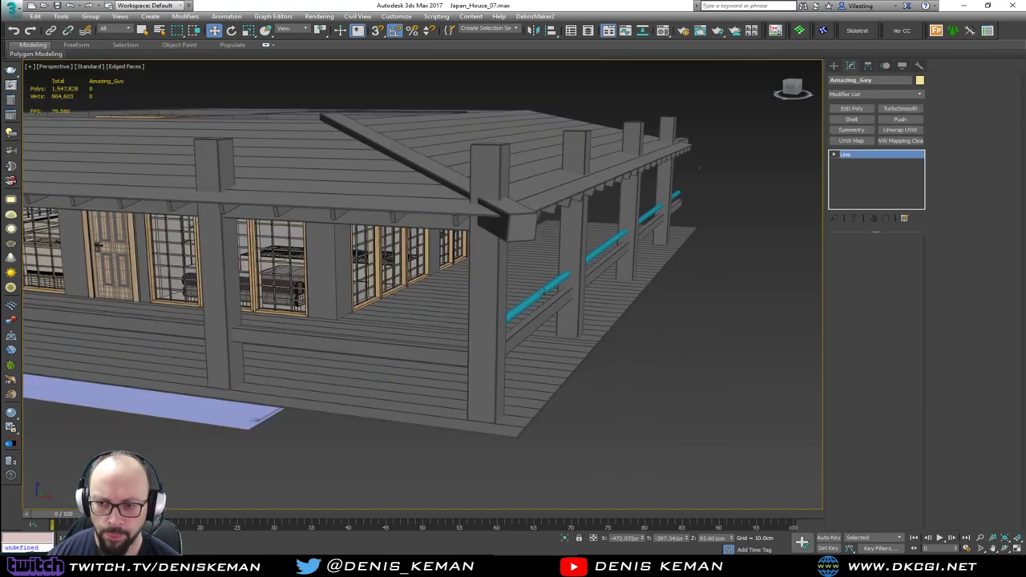
alt+middle_drag(585, 240, 636, 243)
key(e)
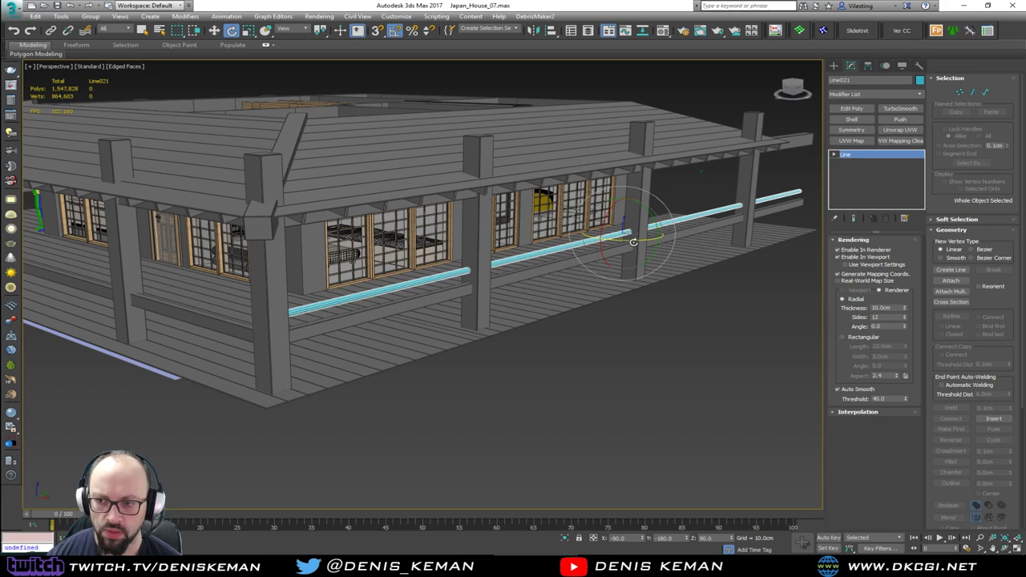
shift+drag(655, 240, 683, 244)
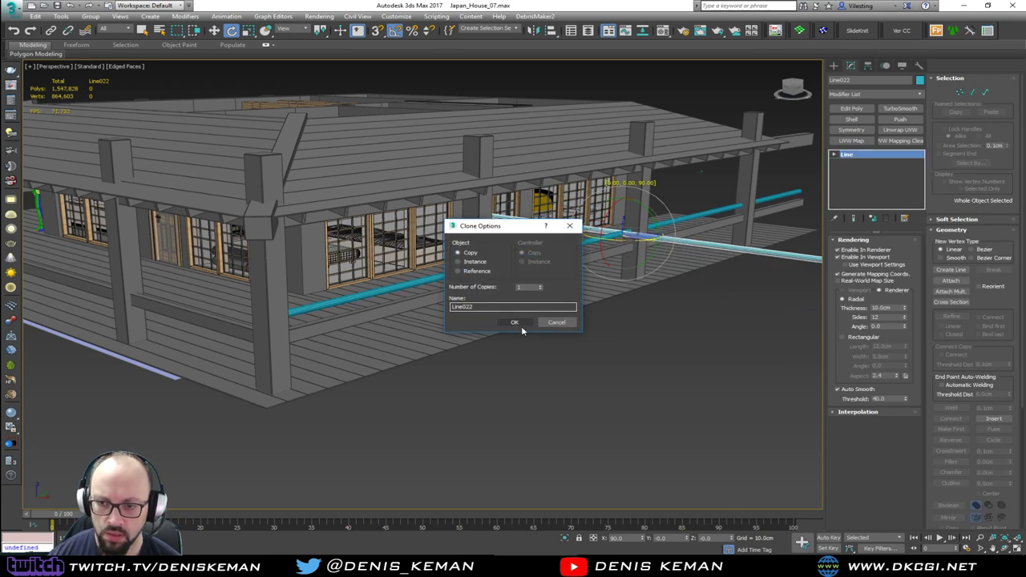
click(515, 321)
Step: Move the rotated handrail copy between the front porch posts, at about X 20 cm and Y -741 cm
key(w)
scroll(518, 331, up, 3)
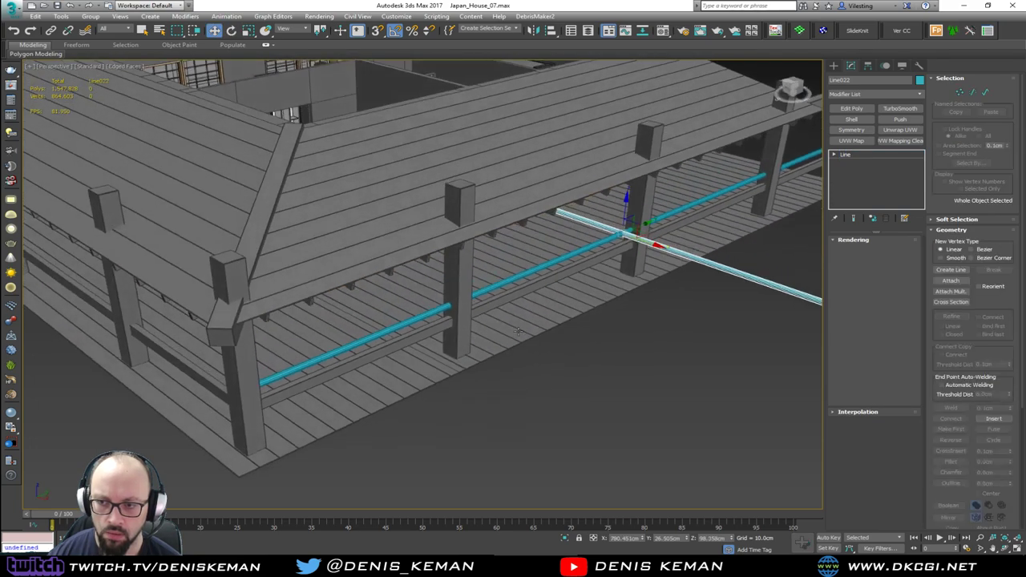
alt+middle_drag(518, 331, 490, 339)
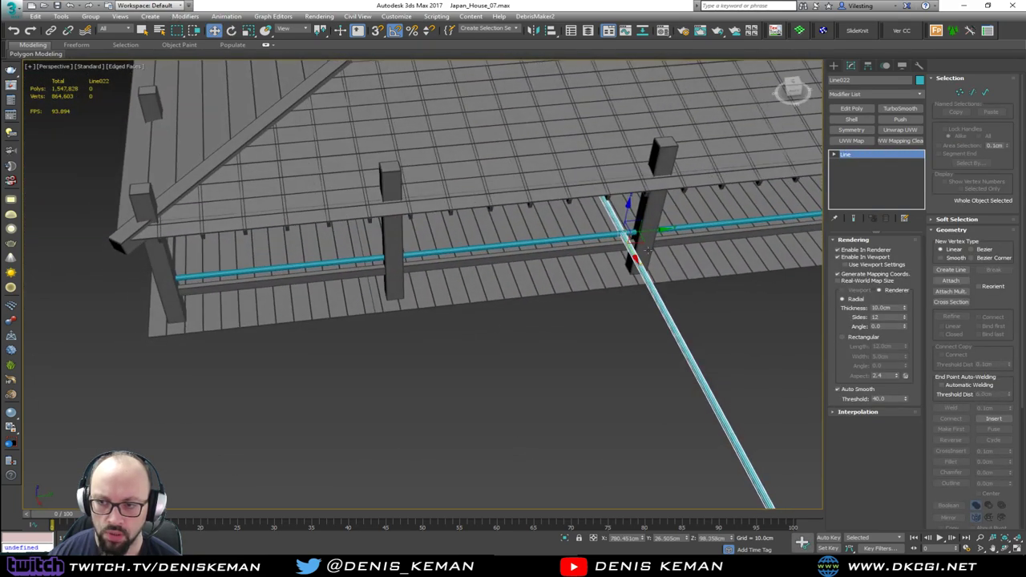
mouse_move(646, 248)
mouse_down()
mouse_move(234, 113)
mouse_move(197, 77)
mouse_up()
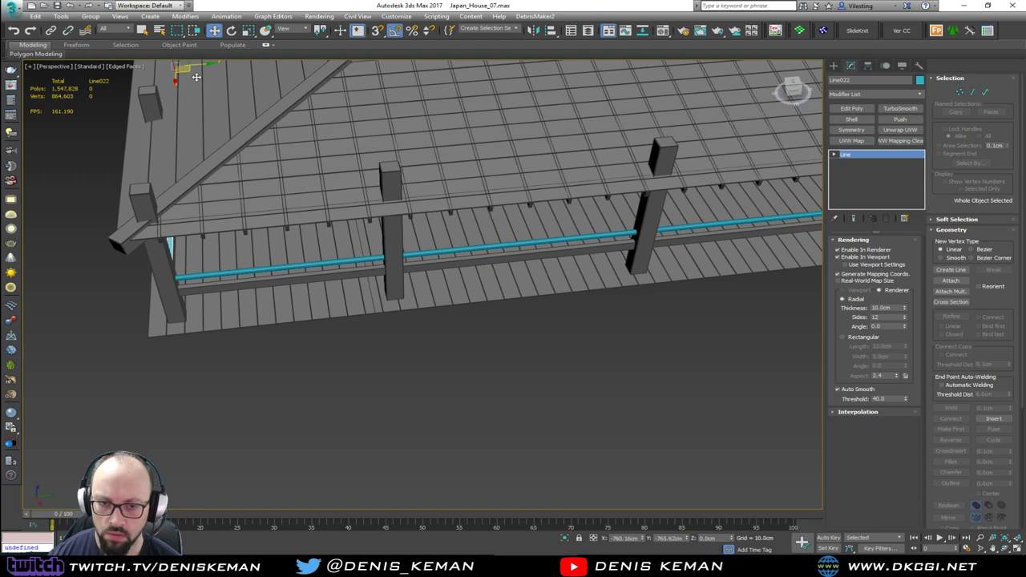
key(z)
alt+middle_drag(268, 238, 414, 217)
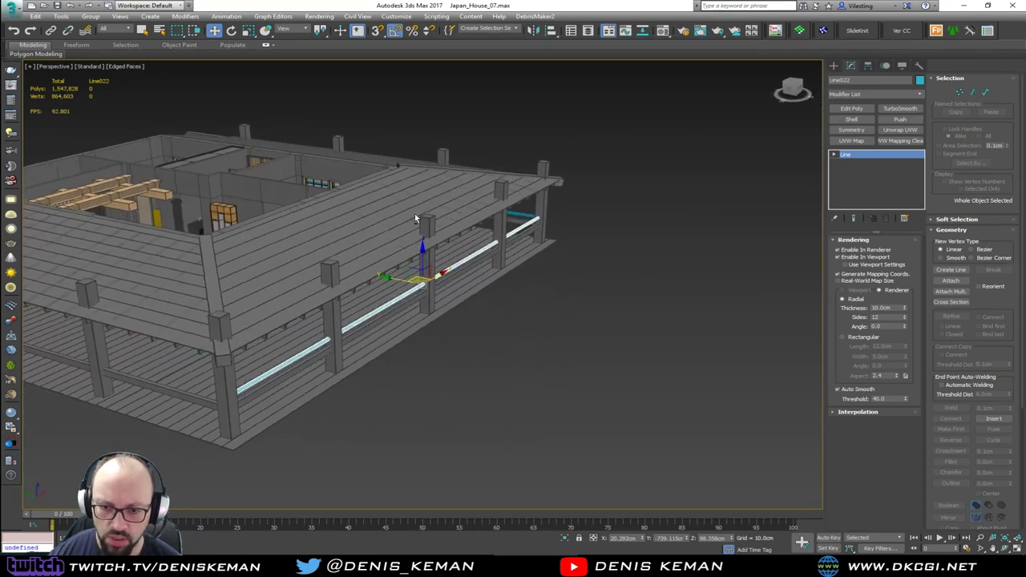
scroll(414, 217, up, 6)
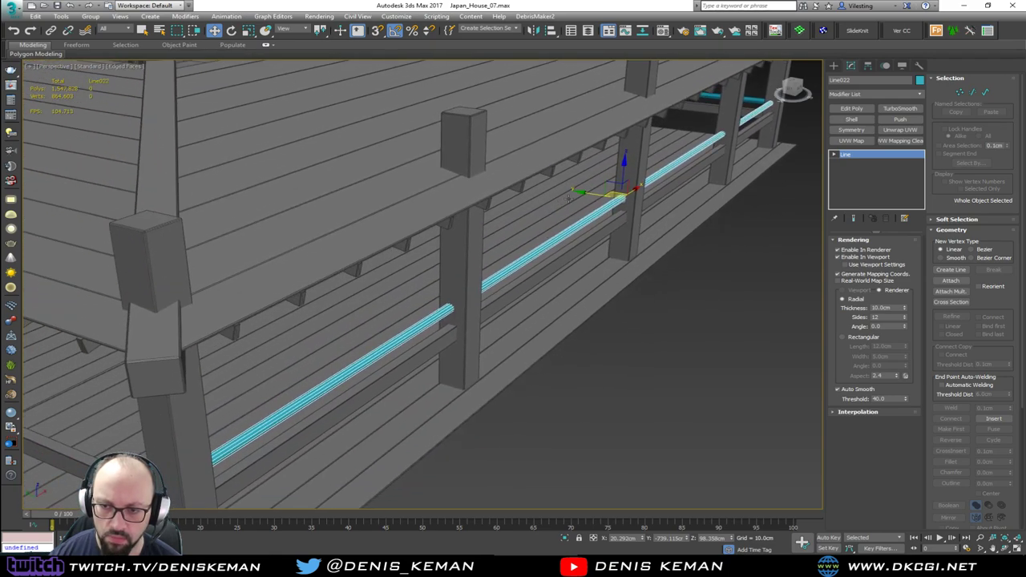
alt+middle_drag(593, 195, 523, 252)
scroll(334, 288, down, 8)
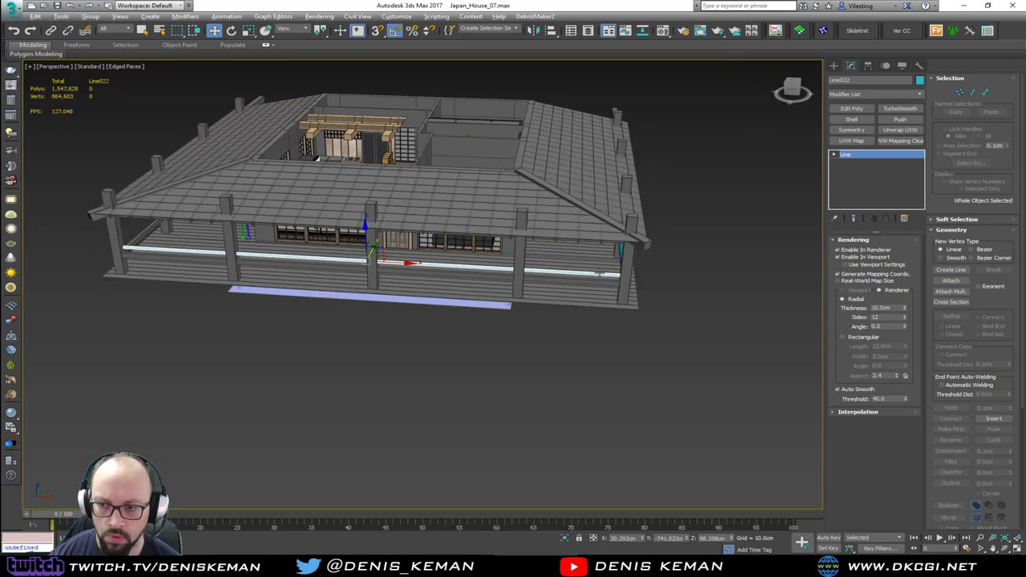
Step: Copy the original side handrail along X to the porch on the opposite side of the house
alt+middle_drag(316, 158, 616, 255)
click(561, 238)
middle_drag(561, 238, 694, 245)
shift+drag(692, 246, 287, 252)
key(ctrl+v)
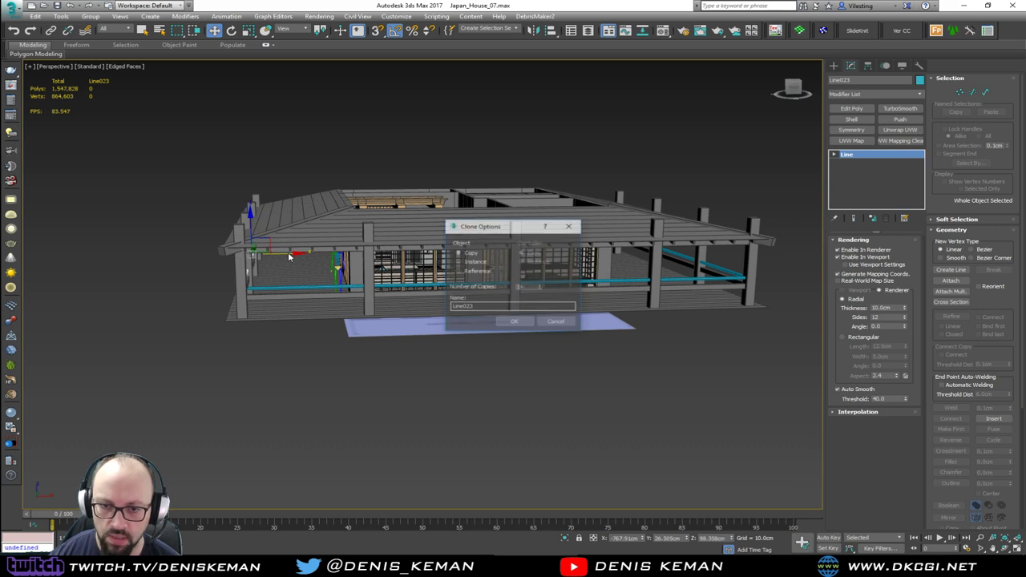
click(501, 321)
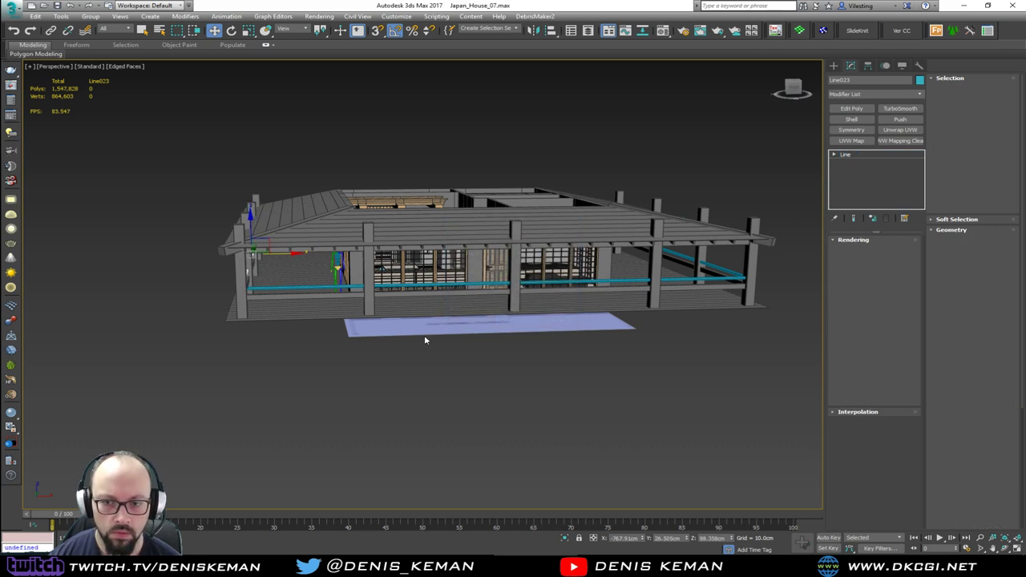
Step: Fine-tune the new side handrail along X to about -763 cm, in line with the posts and lower rail
key(z)
drag(449, 285, 458, 285)
alt+middle_drag(458, 285, 474, 292)
scroll(447, 287, up, 10)
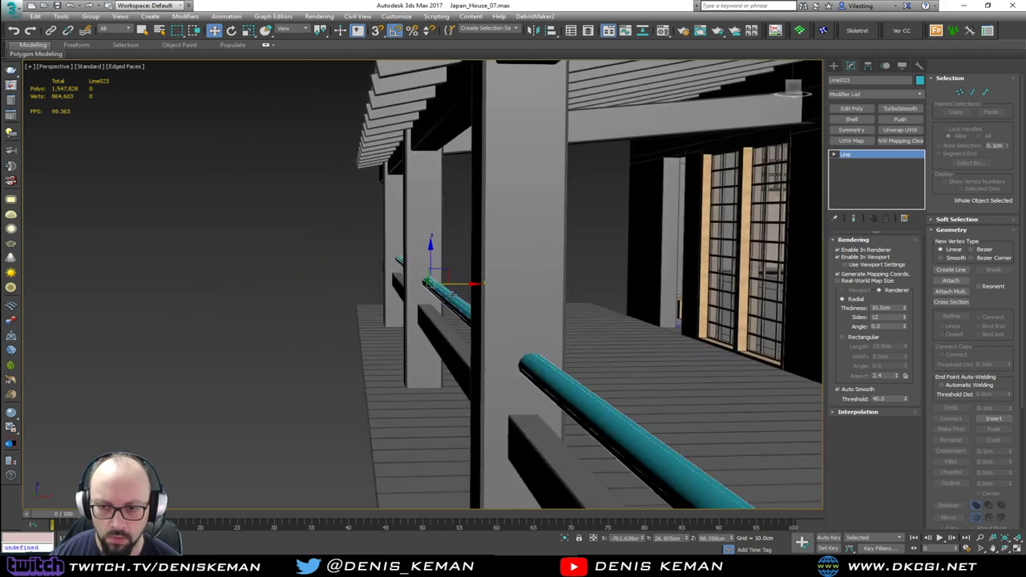
key(z)
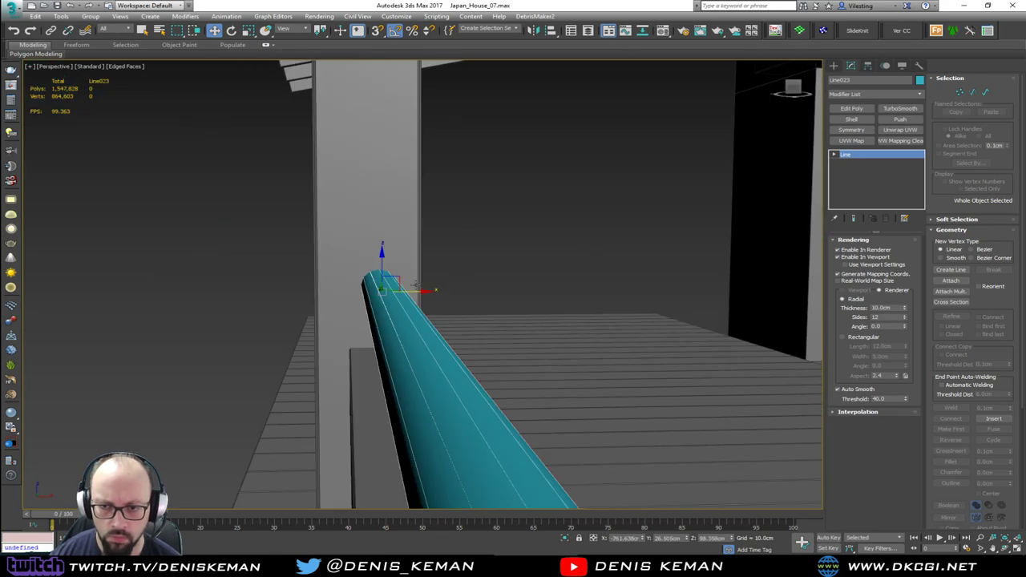
drag(408, 295, 411, 297)
scroll(411, 295, down, 10)
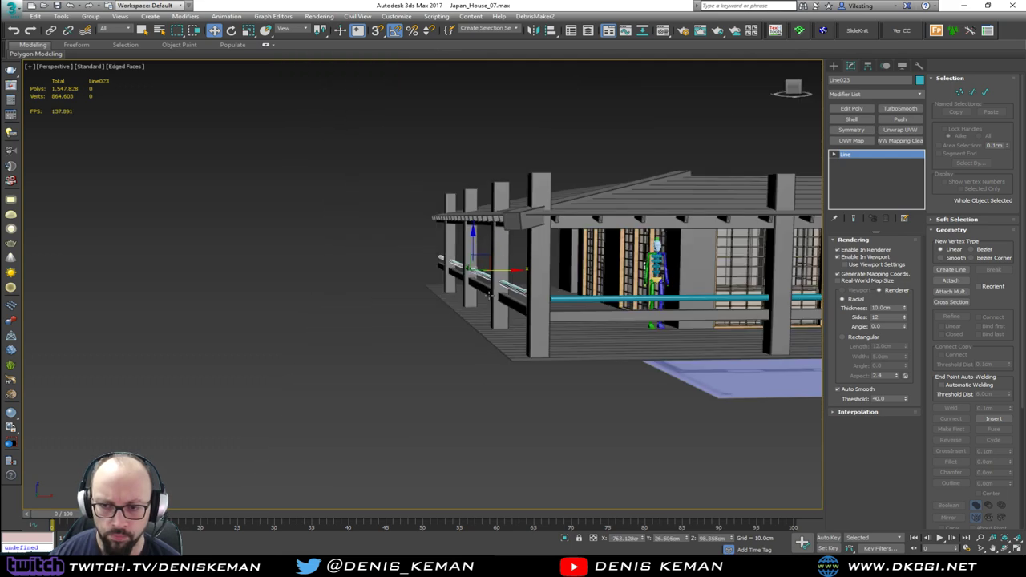
Step: Select the flat lower rails on all three porch sides and lower them together by about 7 cm
alt+middle_drag(495, 306, 465, 305)
click(685, 310)
middle_drag(713, 312, 442, 319)
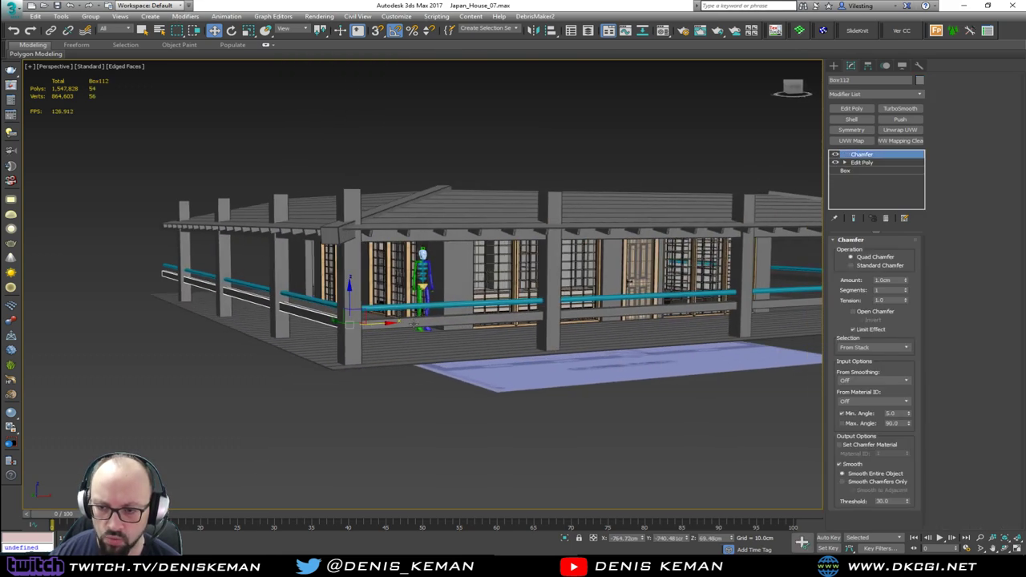
ctrl+click(413, 323)
middle_drag(597, 327, 377, 329)
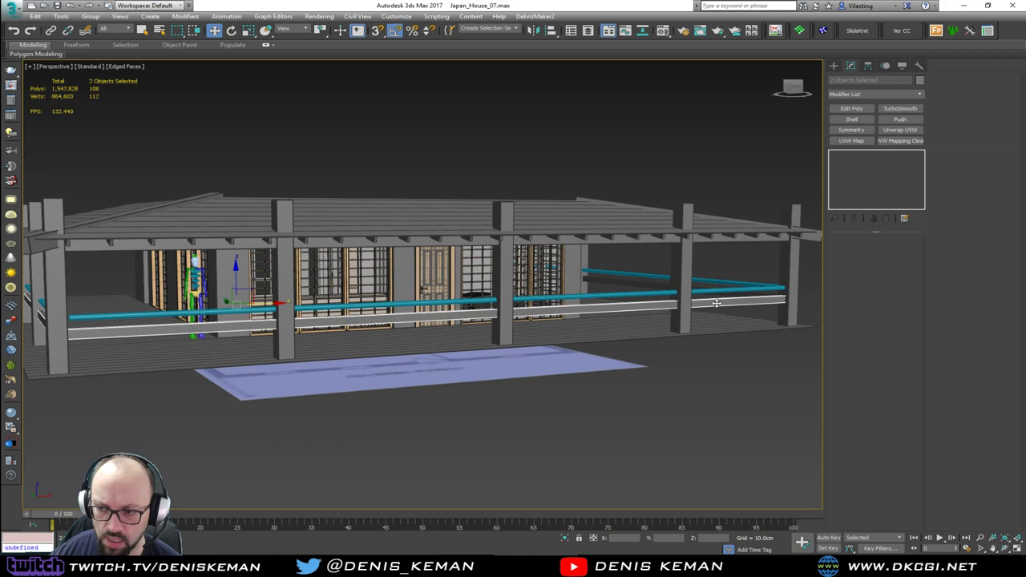
ctrl+click(655, 287)
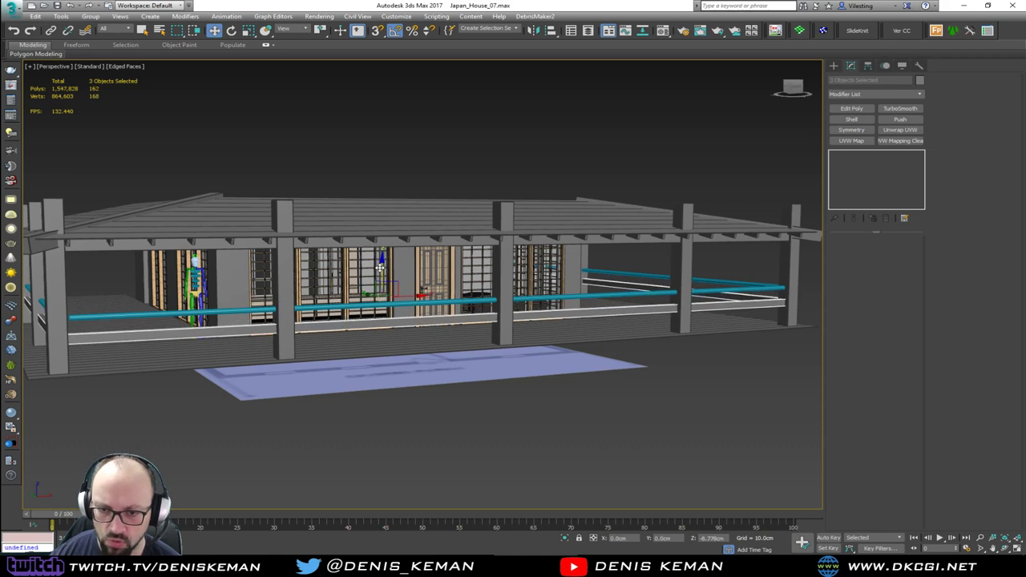
click(679, 387)
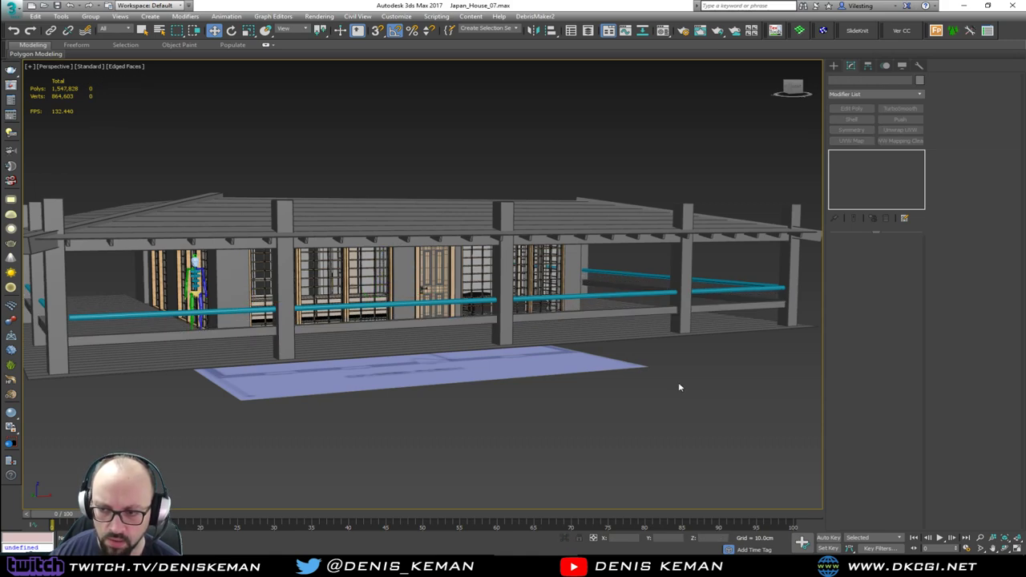
Step: Select the round handrails on all three porch sides and assign them the porch's grey material
alt+middle_drag(679, 387, 269, 270)
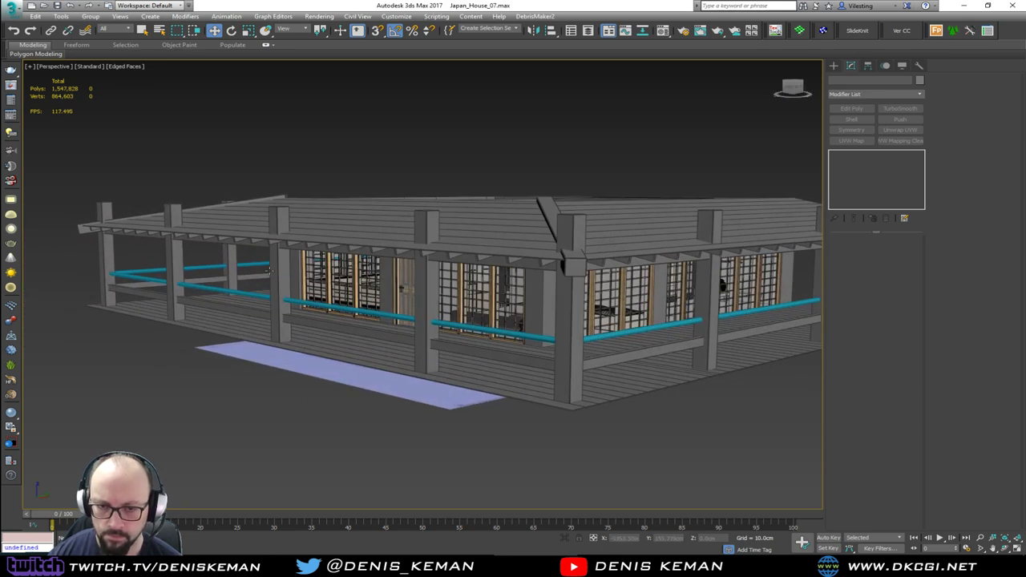
click(200, 266)
ctrl+click(233, 290)
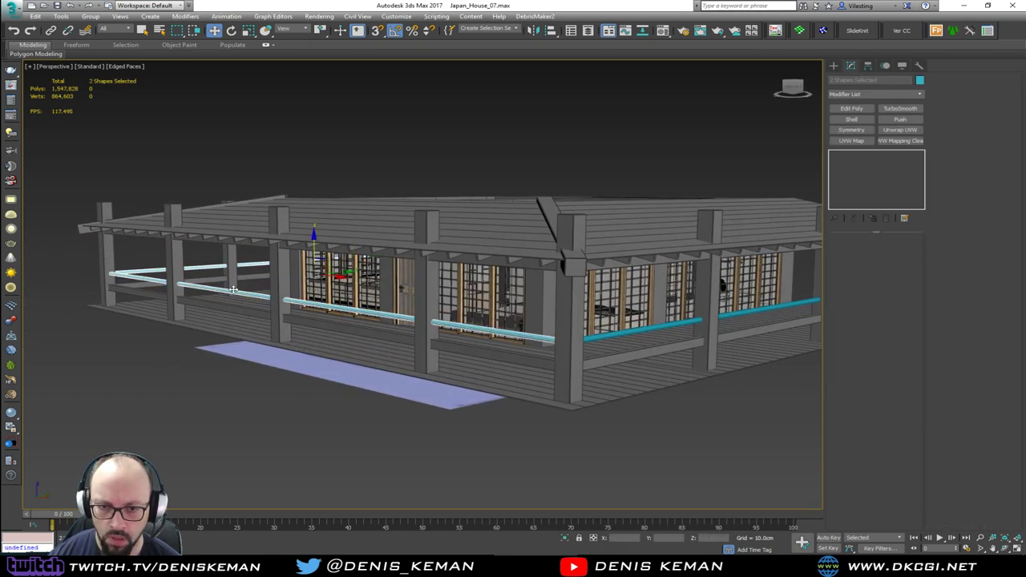
ctrl+click(637, 332)
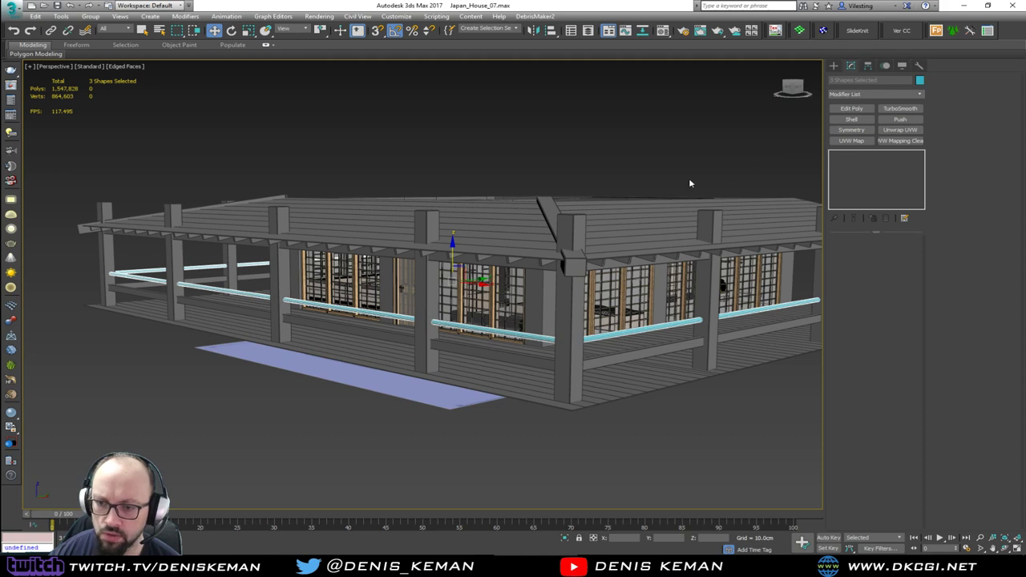
click(723, 253)
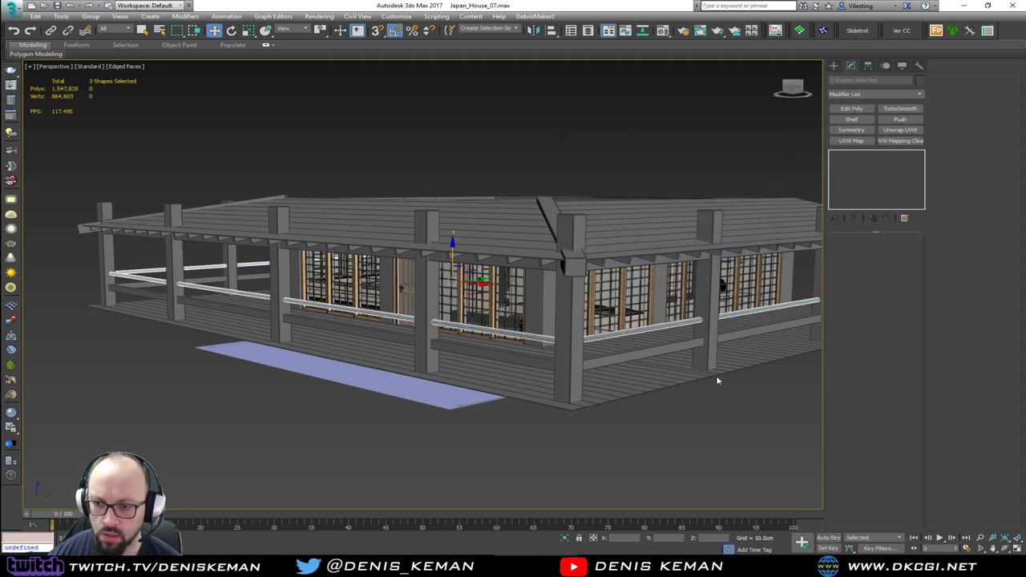
click(717, 426)
Step: Turn off edged faces and examine the porch railing and roof from the deck and from outside the house
key(F4)
mouse_move(629, 385)
alt+middle_down()
mouse_move(513, 382)
mouse_move(545, 390)
mouse_move(660, 368)
mouse_move(504, 419)
mouse_move(667, 381)
mouse_move(613, 375)
alt+middle_up()
scroll(465, 288, up, 5)
alt+middle_drag(471, 288, 439, 282)
scroll(206, 236, up, 5)
alt+middle_drag(206, 236, 409, 298)
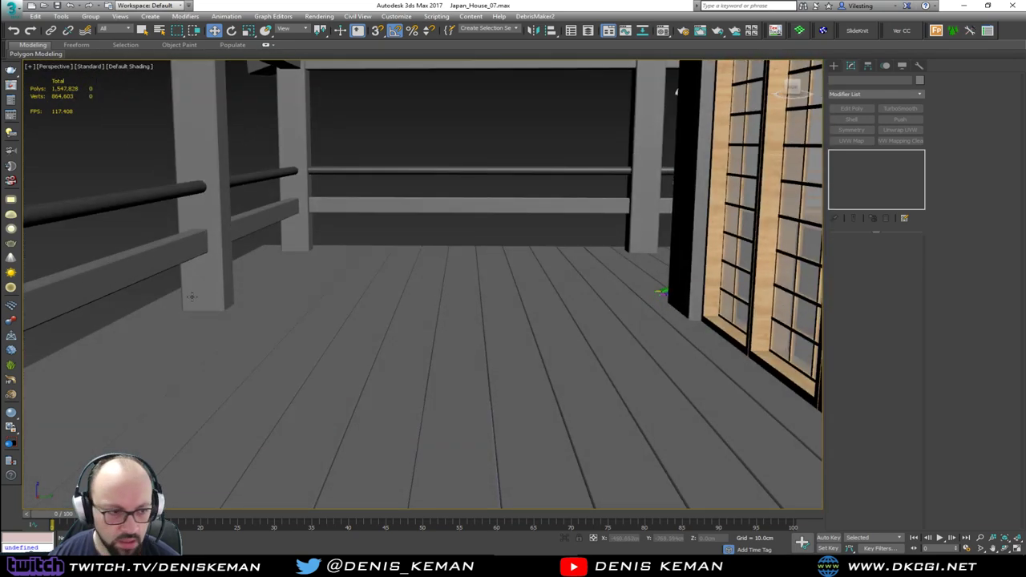
alt+middle_drag(192, 296, 374, 259)
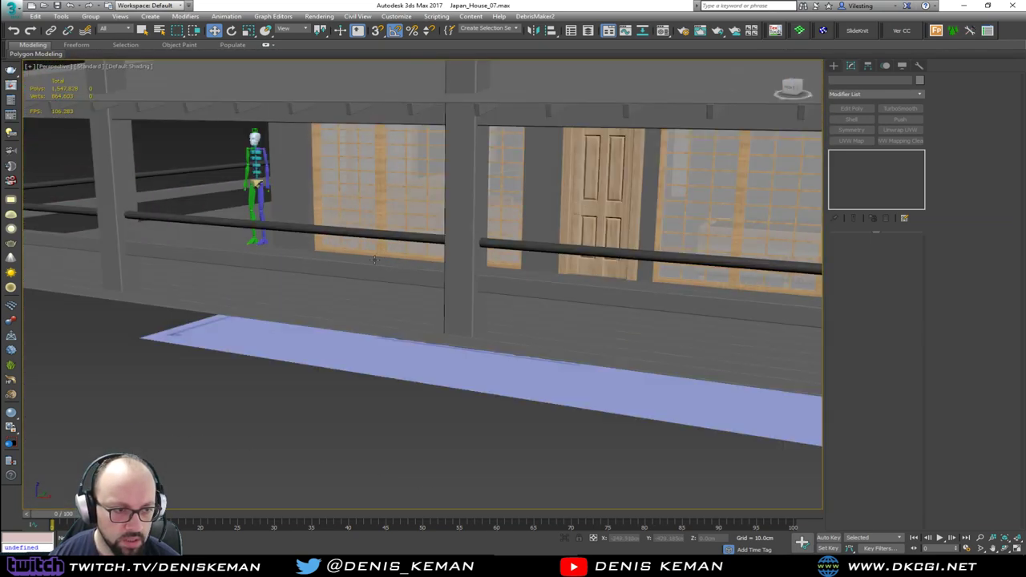
drag(0, 39, 0, 48)
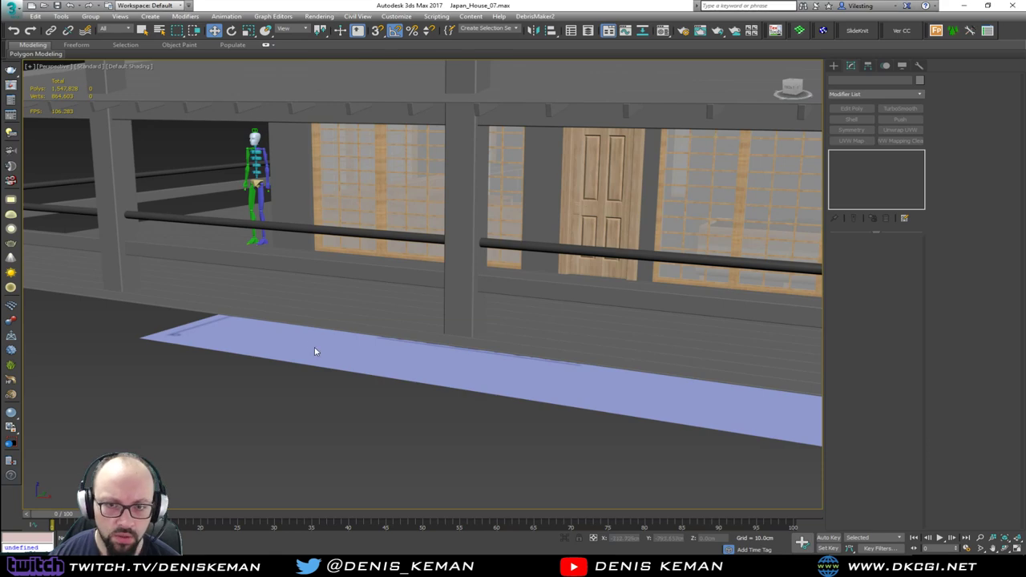
scroll(315, 350, down, 3)
alt+middle_drag(316, 350, 374, 427)
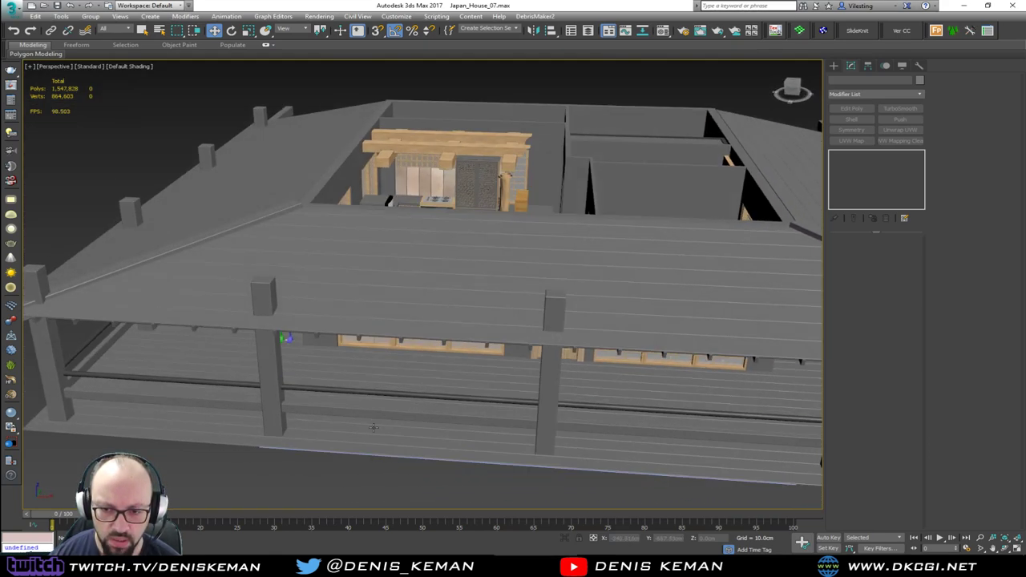
Step: Create a box about 21.6 × 36.5 × 60.8 cm on the front porch floor beside the post, overlapping the lower rail
click(838, 68)
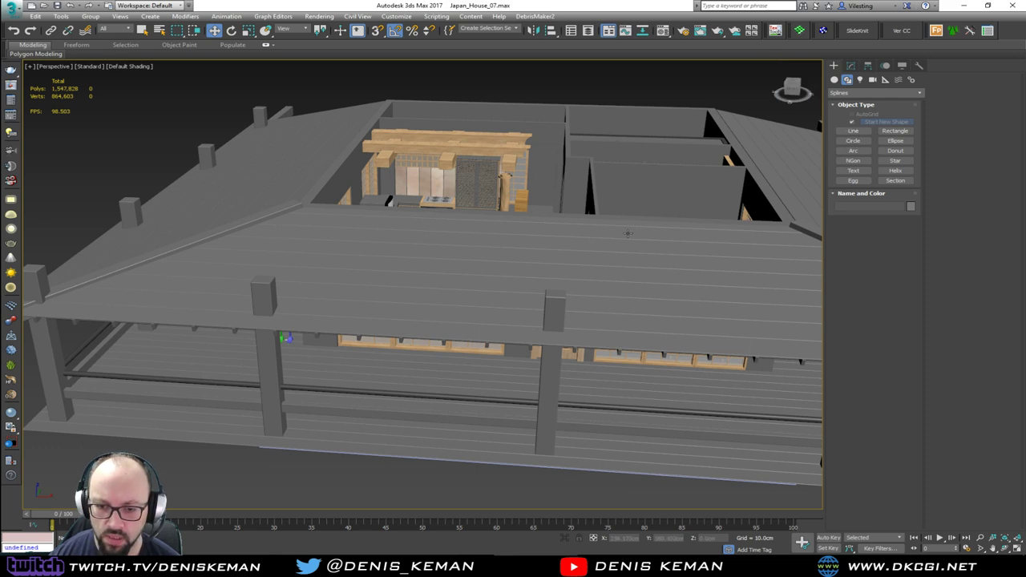
middle_drag(627, 233, 661, 148)
click(835, 79)
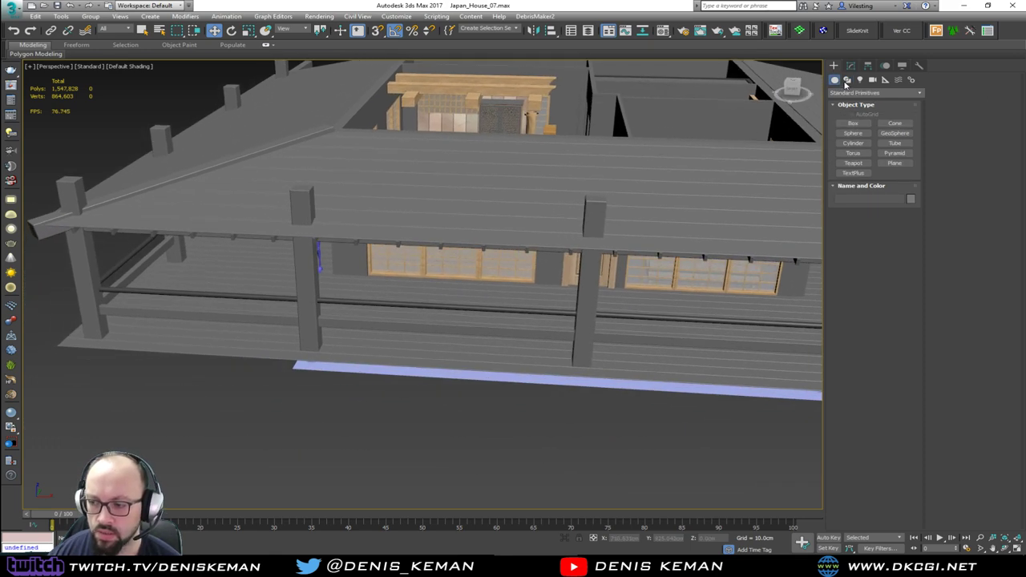
click(853, 123)
alt+middle_drag(449, 296, 336, 300)
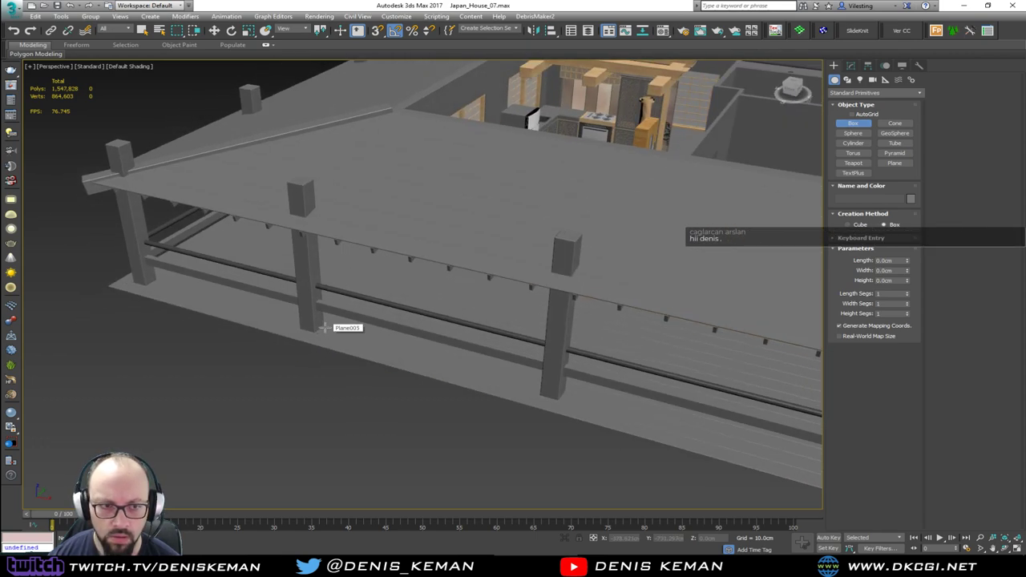
drag(332, 329, 338, 338)
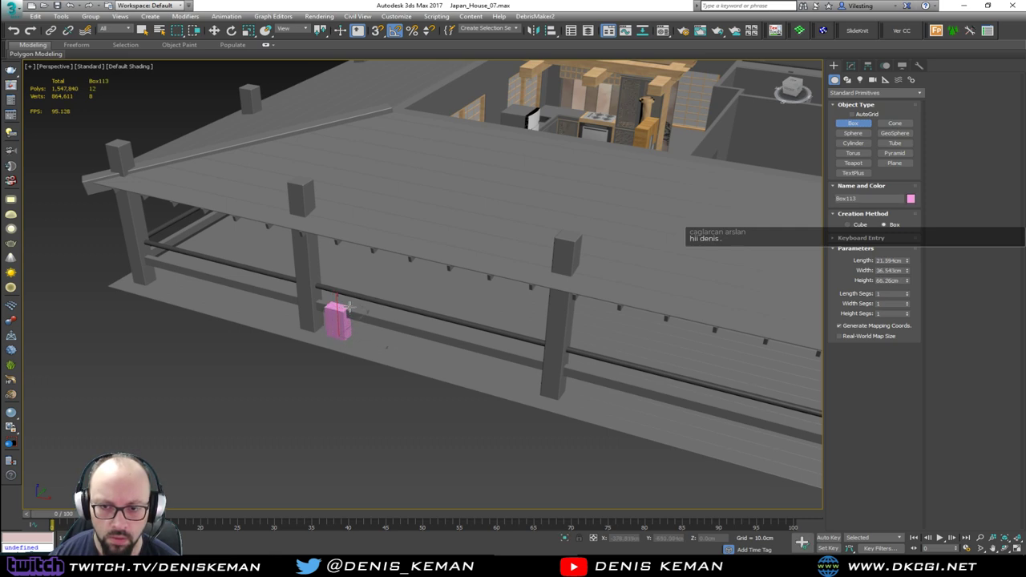
key(w)
key(z)
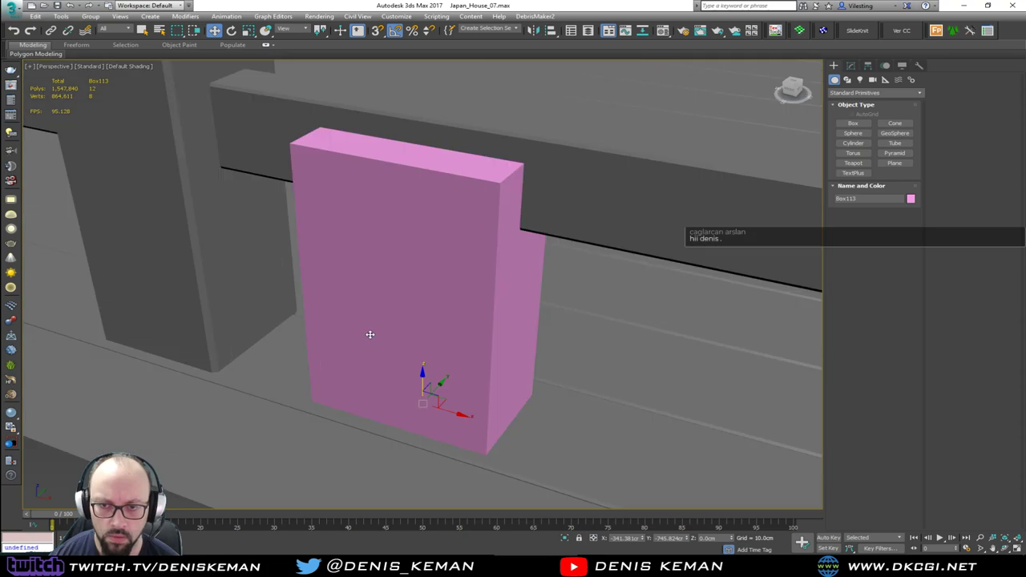
alt+middle_drag(368, 334, 334, 308)
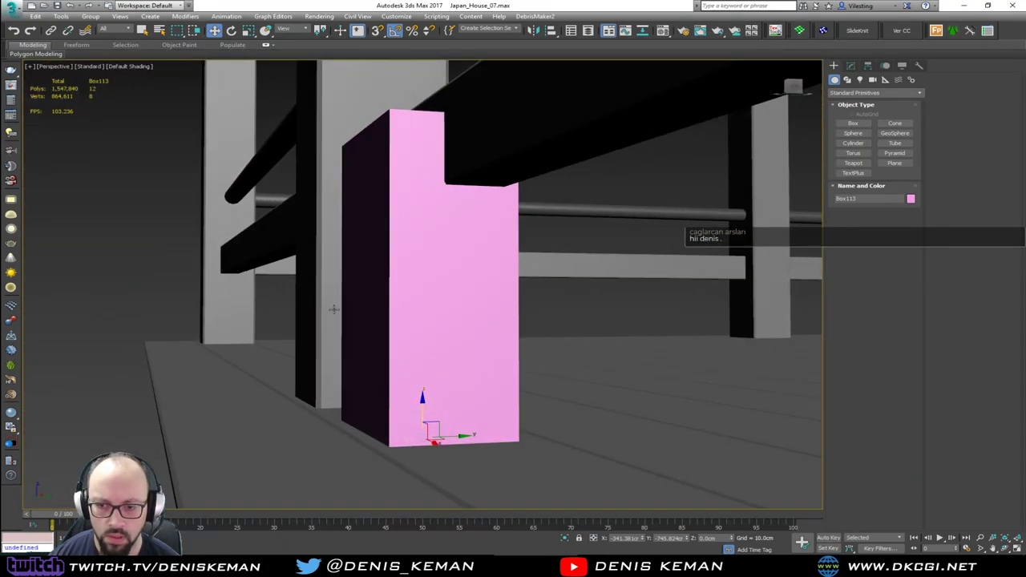
Step: Set the box's length to about 7.6 cm and height to about 47.7 cm, and centre it under the rail at about Y -742 cm
click(850, 65)
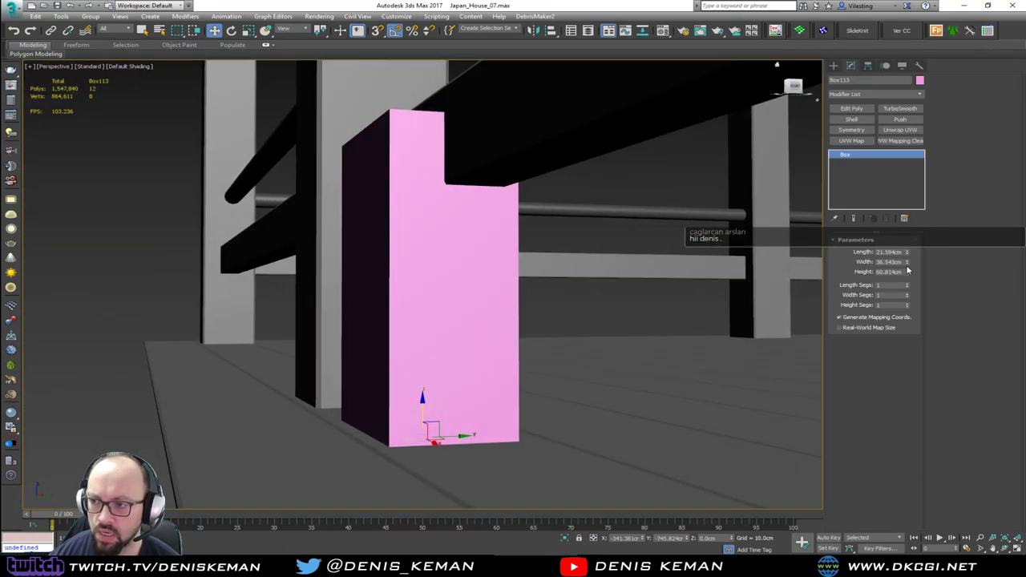
mouse_move(907, 270)
mouse_down()
mouse_move(908, 283)
mouse_move(908, 262)
mouse_move(906, 282)
mouse_up()
alt+middle_drag(625, 222, 531, 200)
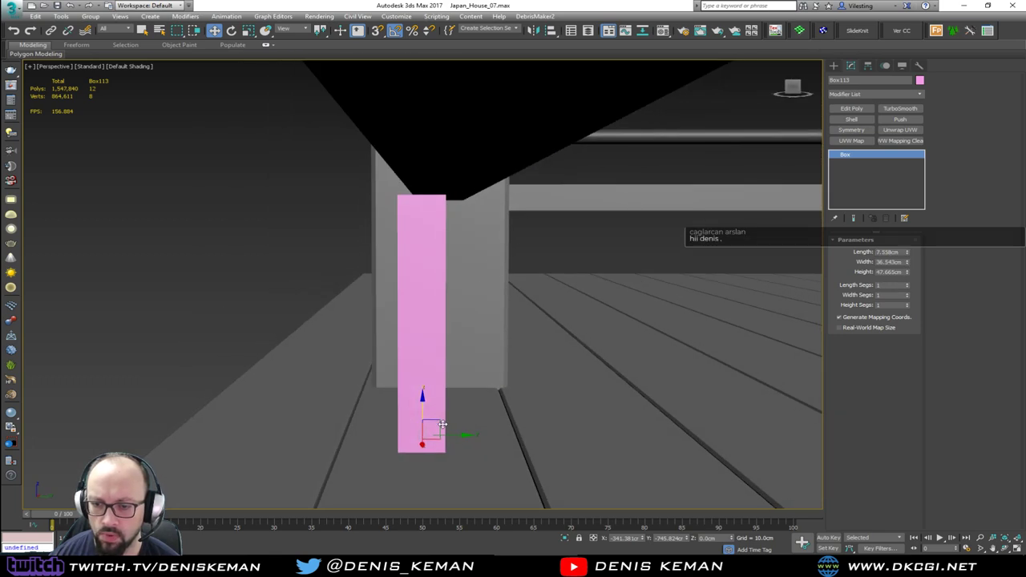
drag(441, 424, 466, 430)
alt+middle_drag(466, 430, 799, 283)
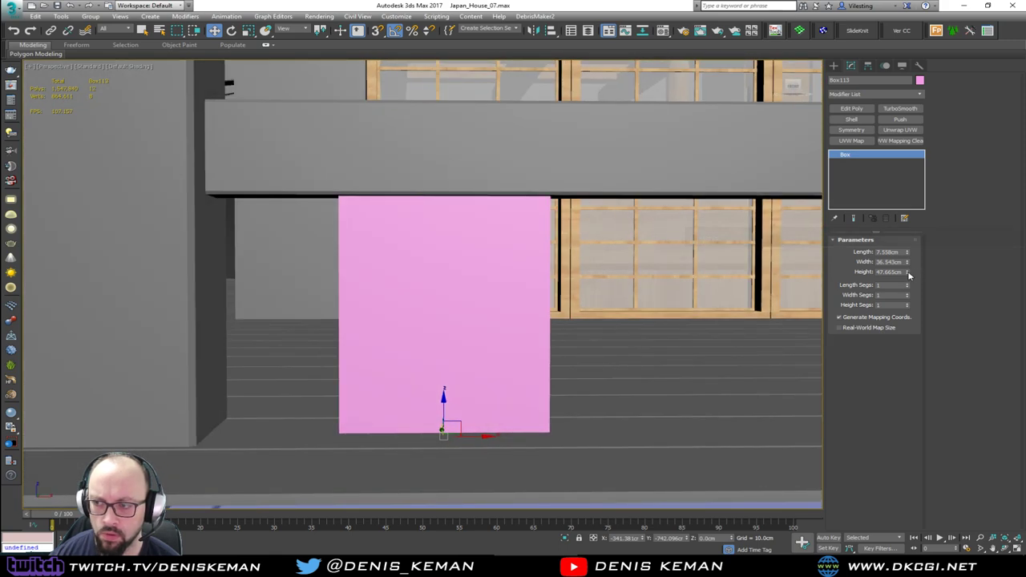
drag(907, 260, 908, 273)
middle_drag(489, 296, 238, 324)
Step: Add a Chamfer modifier to the block under the rail and raise the block to about Z 0.8 cm
click(874, 94)
scroll(873, 160, down, 1)
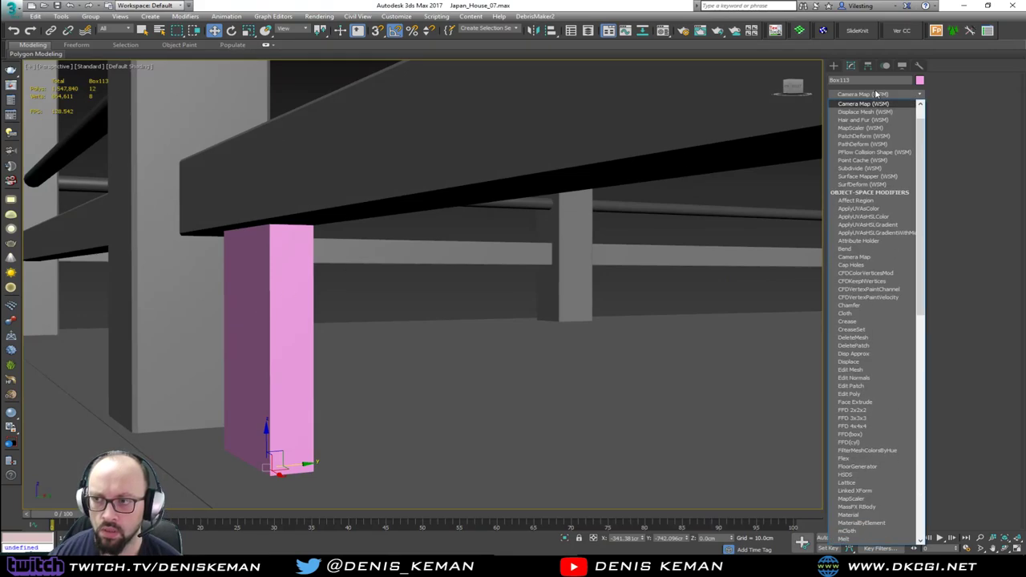
scroll(865, 169, down, 5)
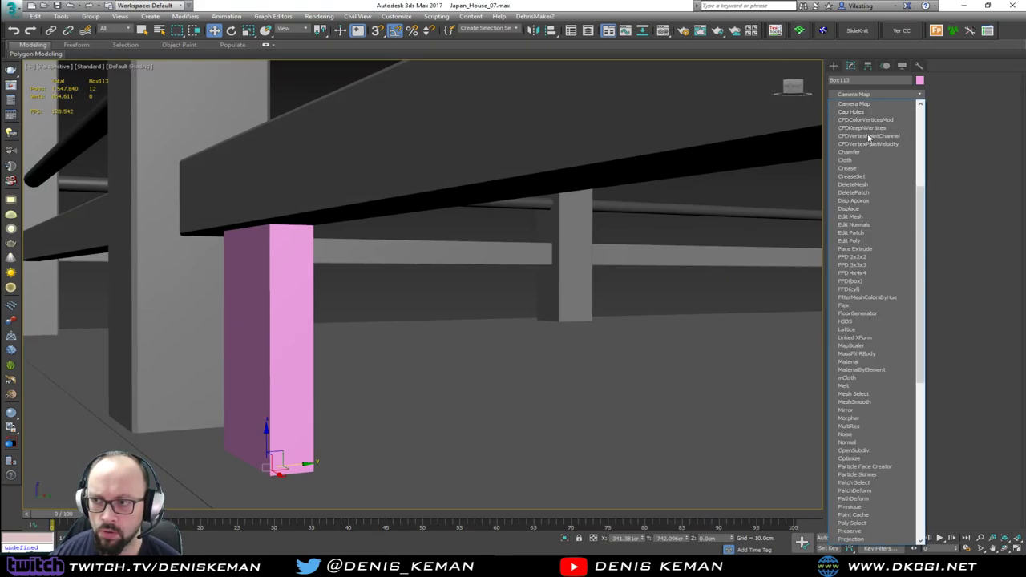
click(868, 156)
alt+middle_drag(450, 214, 420, 218)
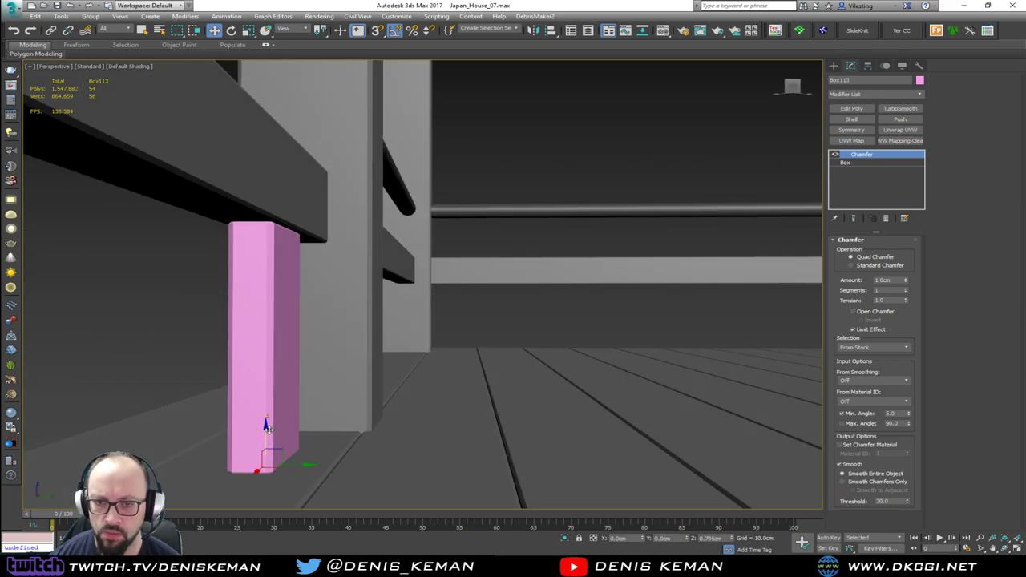
alt+middle_drag(263, 369, 303, 293)
scroll(304, 293, down, 3)
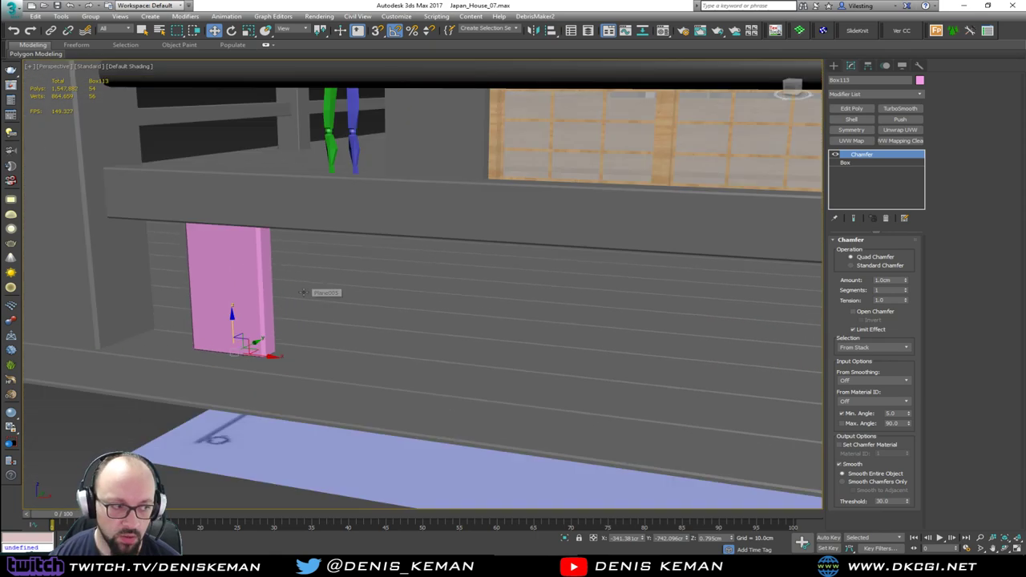
middle_drag(346, 330, 452, 324)
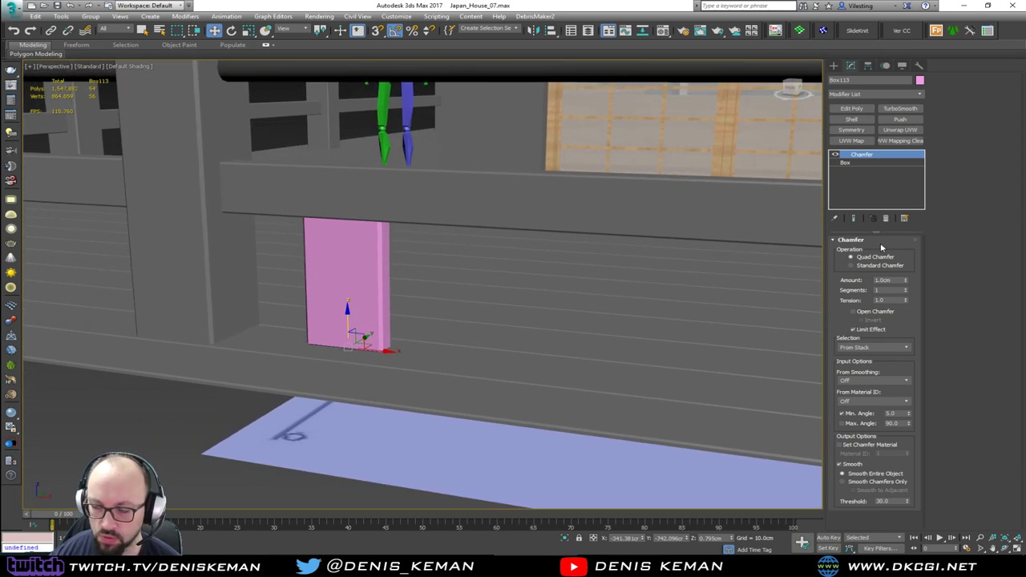
Step: Set the block's chamfer amount to 0.3 cm and its box width to about 17.3 cm
alt+middle_drag(612, 271, 334, 304)
scroll(378, 310, up, 2)
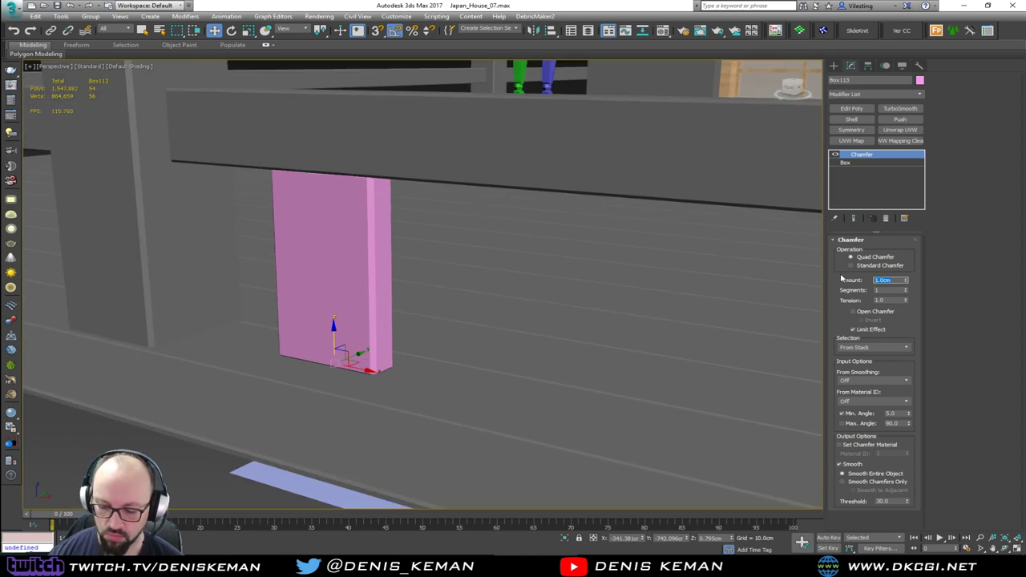
key(Return)
scroll(518, 292, down, 2)
middle_drag(518, 292, 463, 273)
scroll(412, 250, down, 2)
middle_drag(412, 250, 386, 264)
click(847, 163)
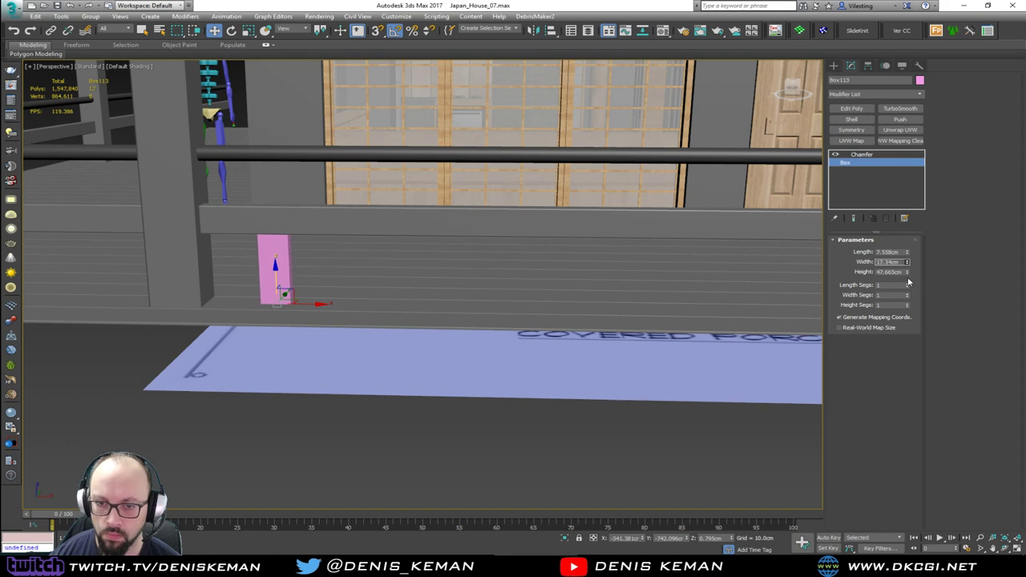
Step: Move the block to about X -297 cm and make two copies along X, spaced about 127 cm apart between the front posts
middle_drag(487, 264, 428, 311)
scroll(428, 311, down, 3)
drag(323, 335, 519, 337)
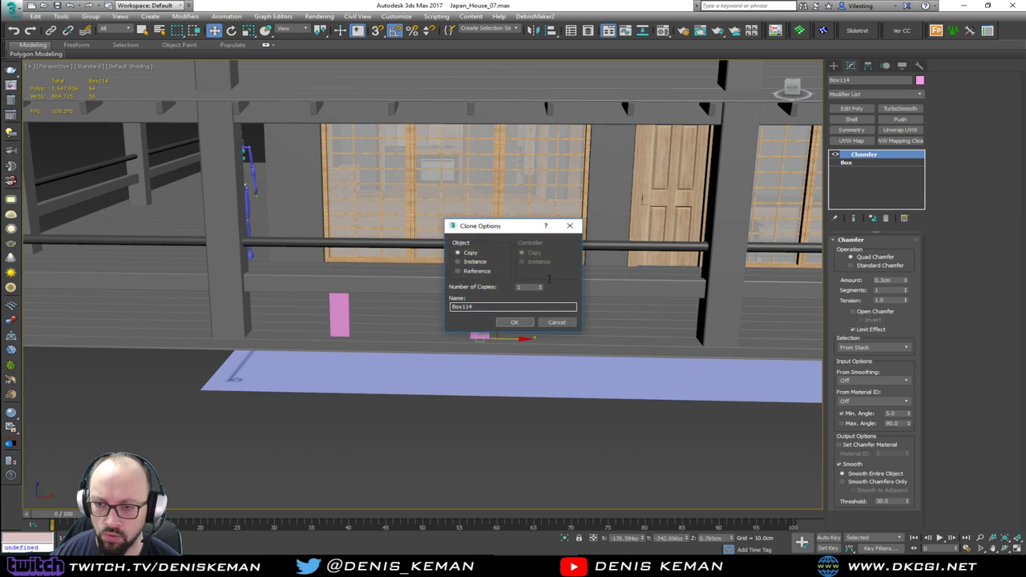
click(528, 322)
Step: Isolate the three support blocks and remove the Chamfer modifier from the two copies
click(572, 314)
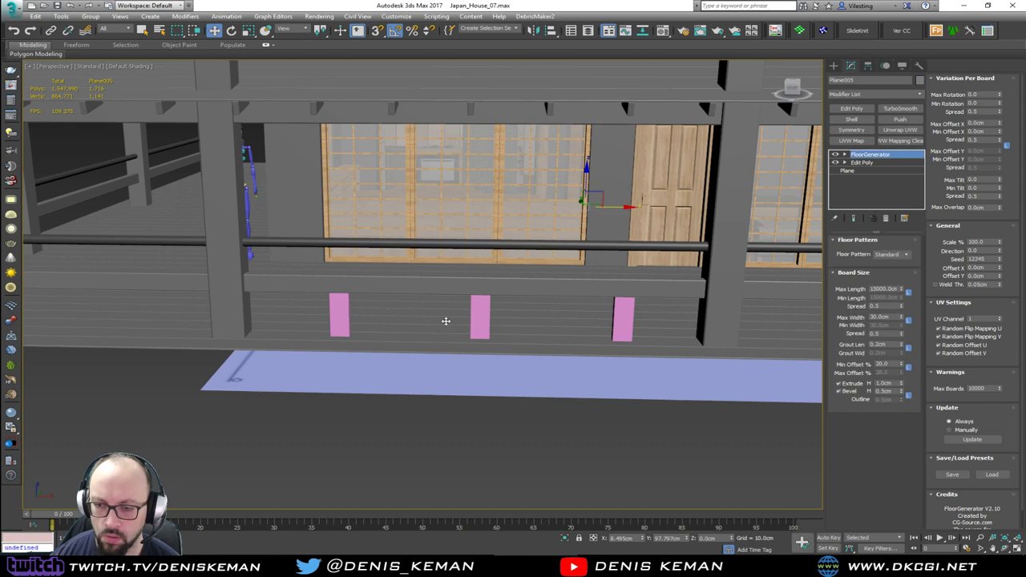
click(340, 322)
ctrl+click(481, 320)
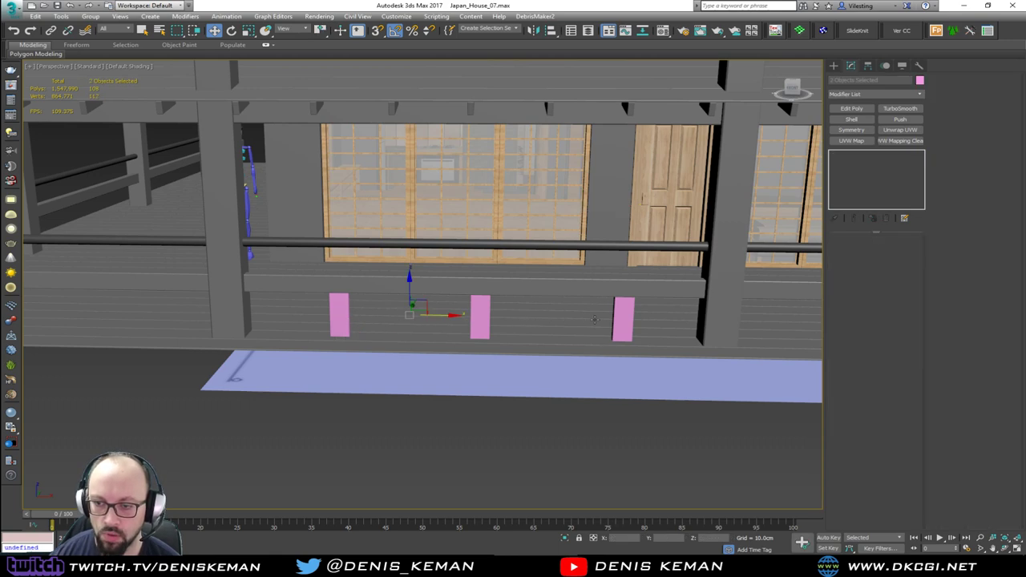
key(alt+q)
click(483, 433)
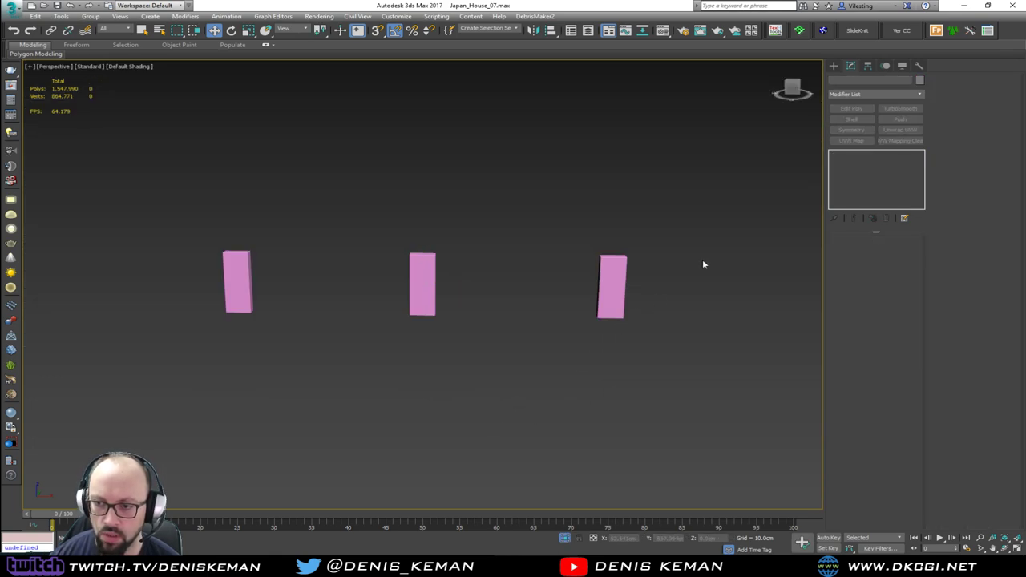
drag(545, 338, 553, 330)
click(887, 220)
drag(497, 243, 431, 276)
click(886, 219)
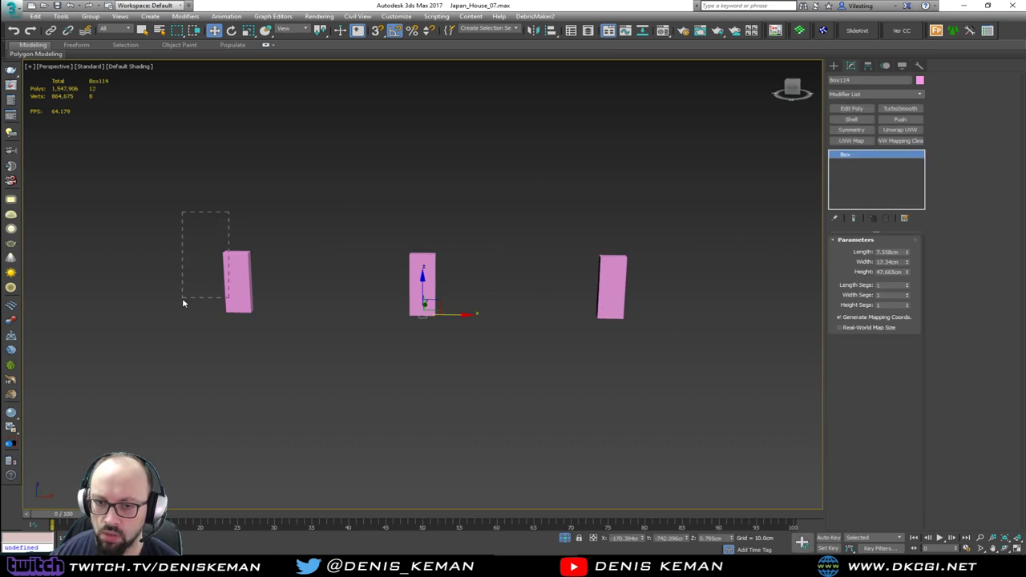
Step: Add an Edit Poly modifier beneath the first block's Chamfer, attach the other two blocks to it, and end isolation
drag(183, 303, 289, 320)
click(854, 164)
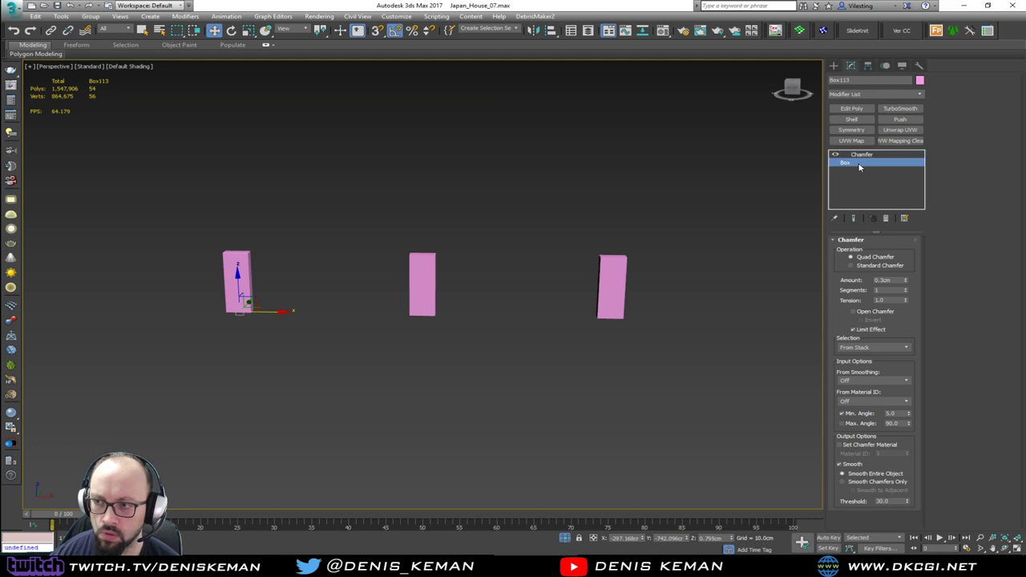
click(861, 114)
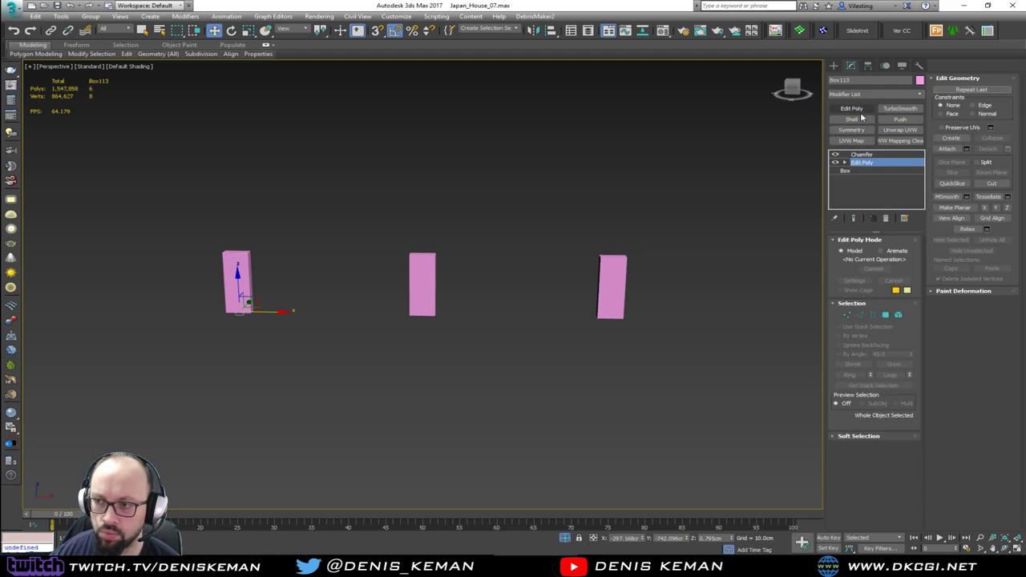
click(946, 149)
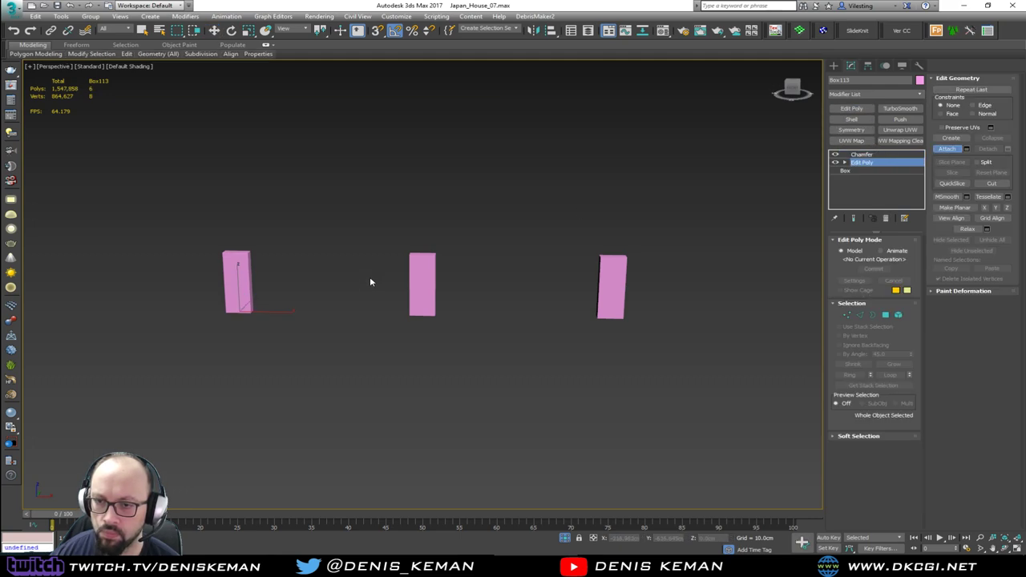
right_click(538, 355)
click(548, 329)
right_click(497, 302)
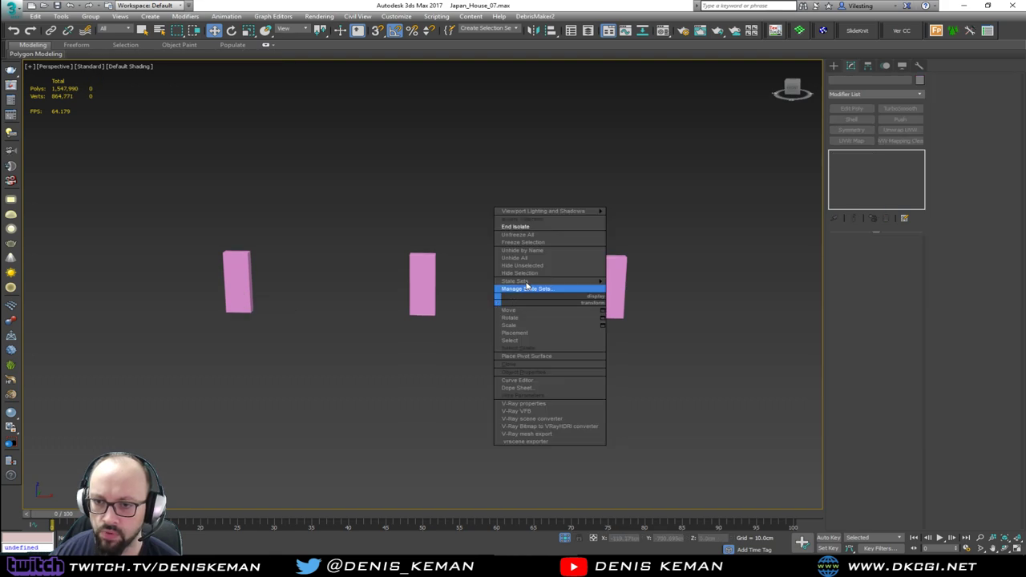
click(540, 230)
Step: Copy the three-block set along X into the next two front bays, at about X 135 cm and X 569 cm
click(341, 318)
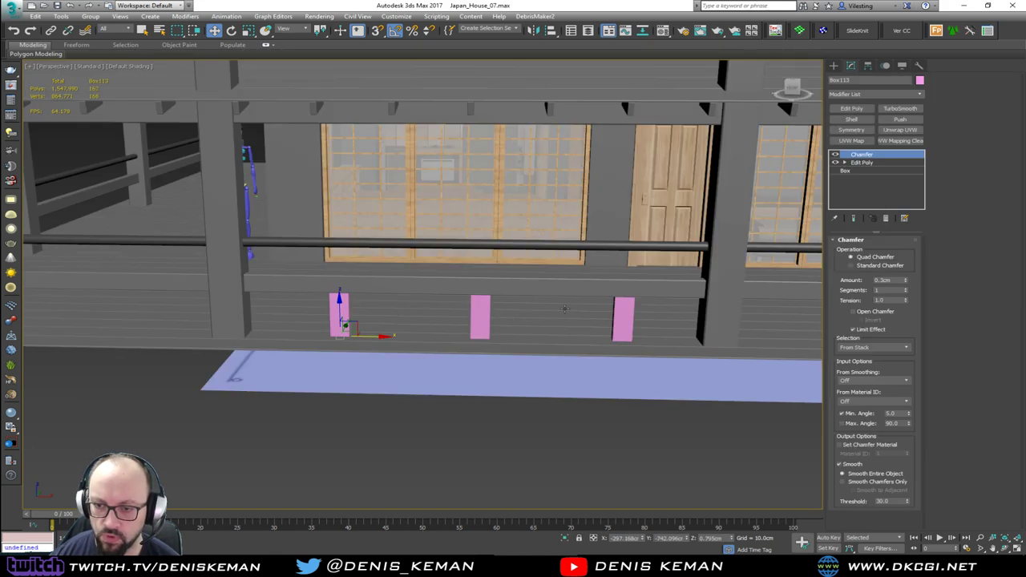
middle_drag(565, 307, 356, 314)
scroll(356, 315, down, 4)
shift+drag(215, 331, 520, 342)
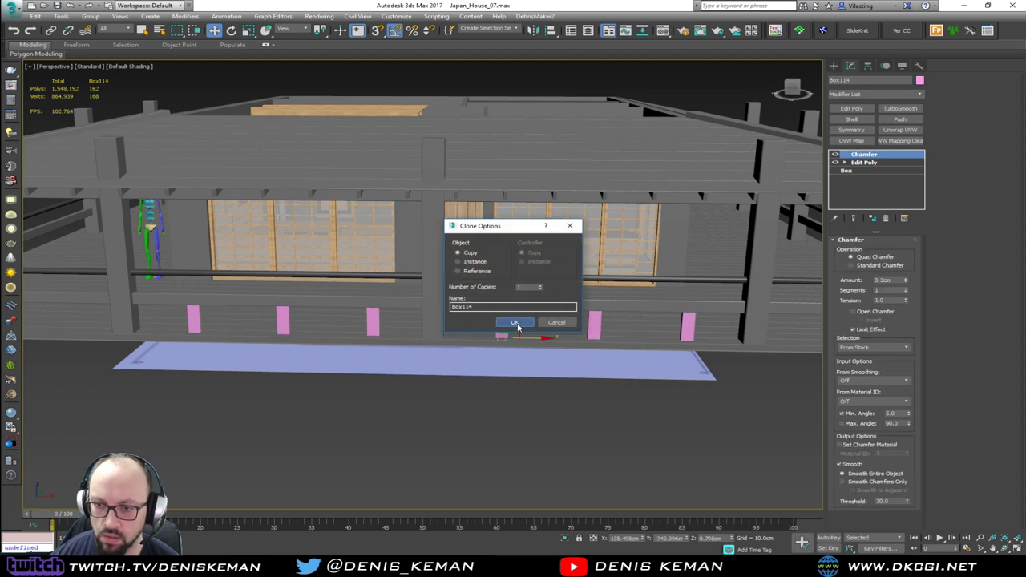
click(514, 322)
alt+middle_drag(517, 325, 346, 325)
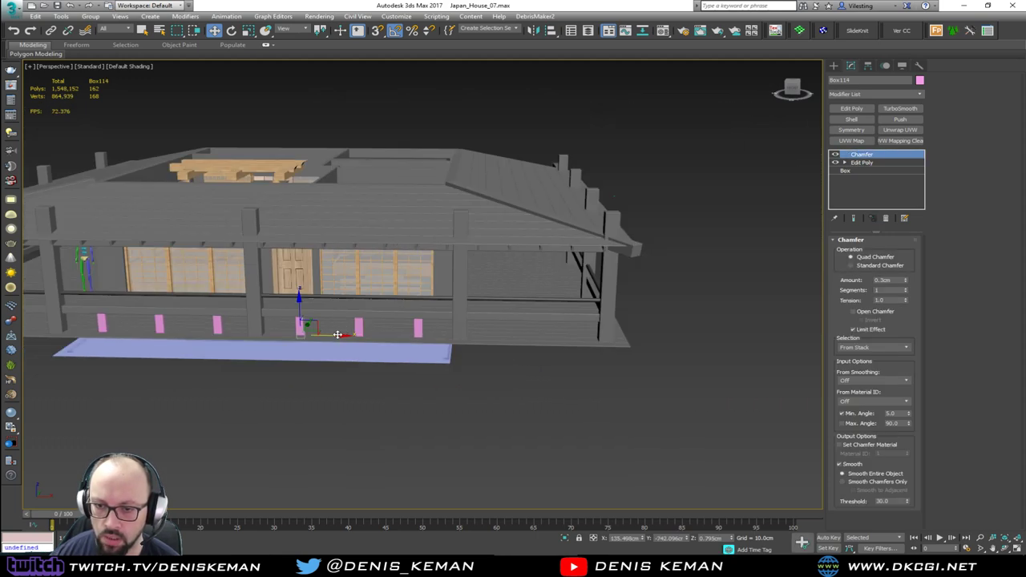
shift+drag(416, 334, 537, 338)
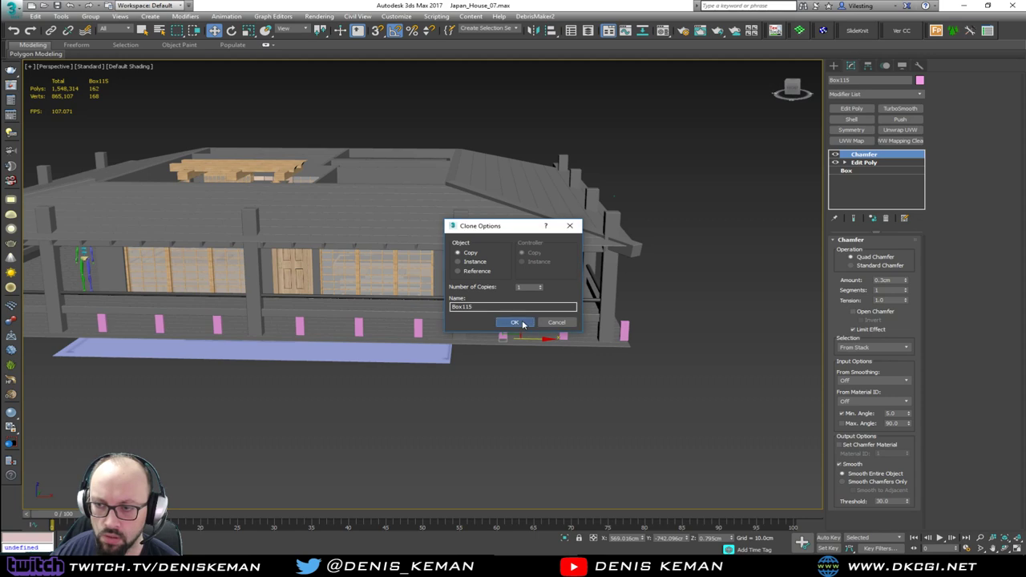
click(517, 322)
Step: Delete the outermost block element from the newest set, which extends beyond the corner post
click(886, 162)
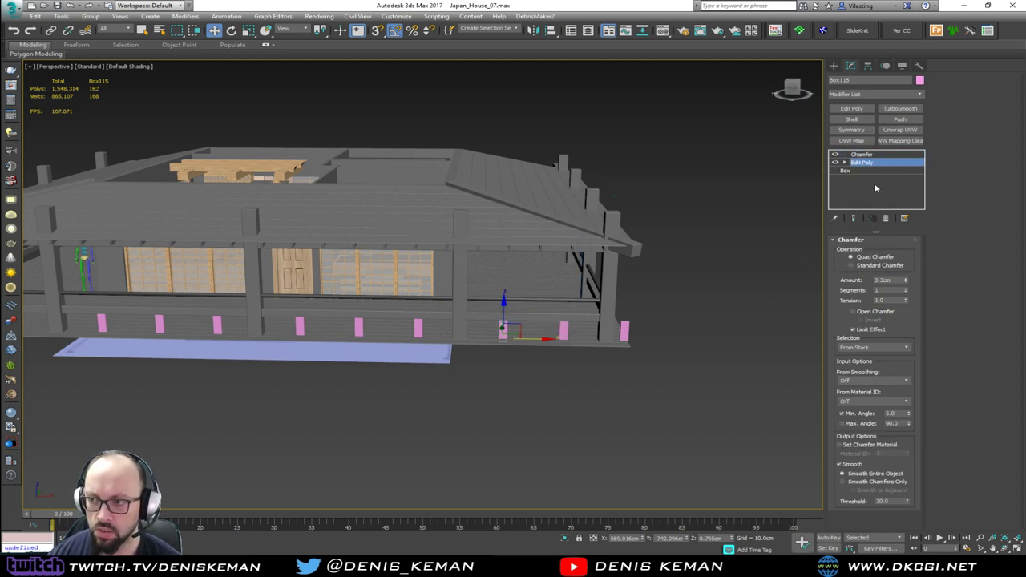
click(899, 315)
click(624, 330)
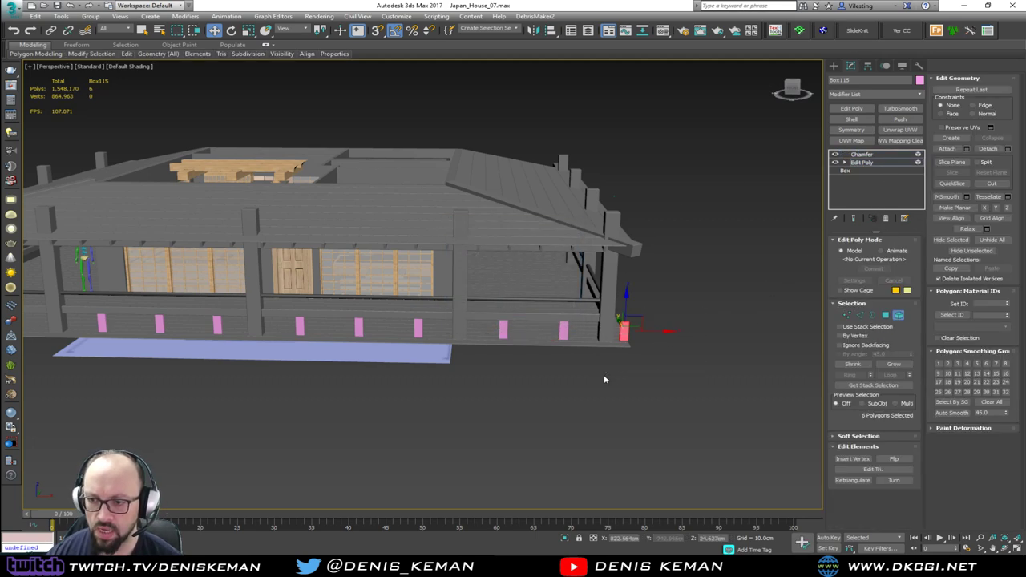
key(Delete)
click(899, 315)
Step: Copy the remaining two-block set along X to the opposite front end bay, at about X -646 cm
alt+middle_drag(645, 312, 685, 357)
shift+drag(618, 345, 56, 335)
click(517, 322)
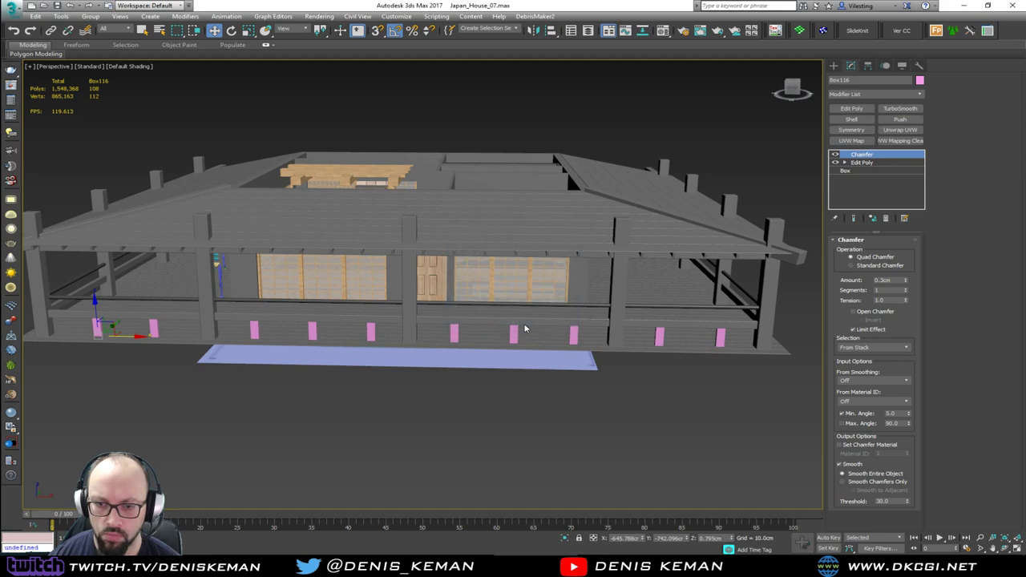
alt+middle_drag(348, 321, 327, 310)
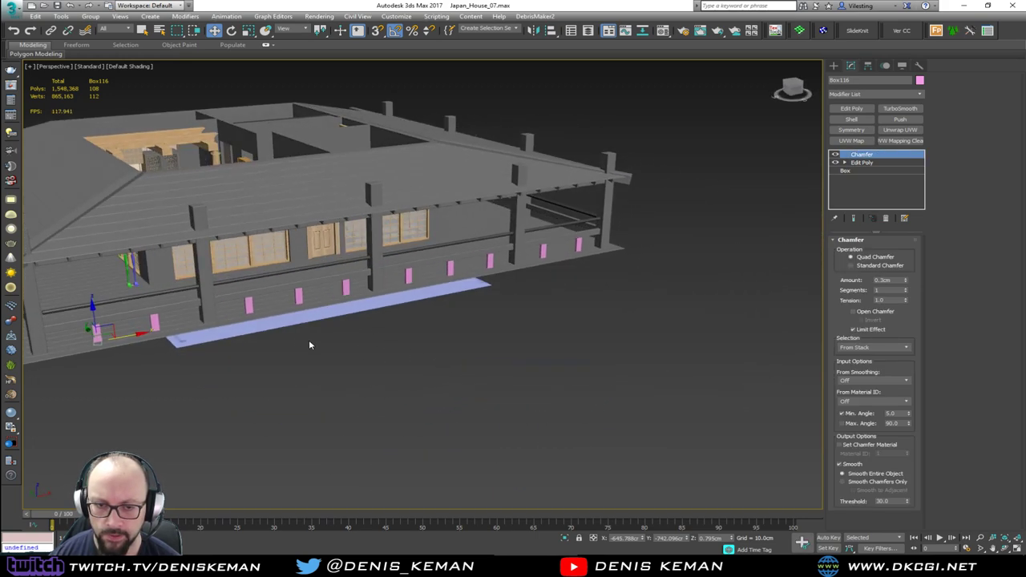
Step: Select all four front block sets and change their object color from pink to the custom dark gray
click(300, 296)
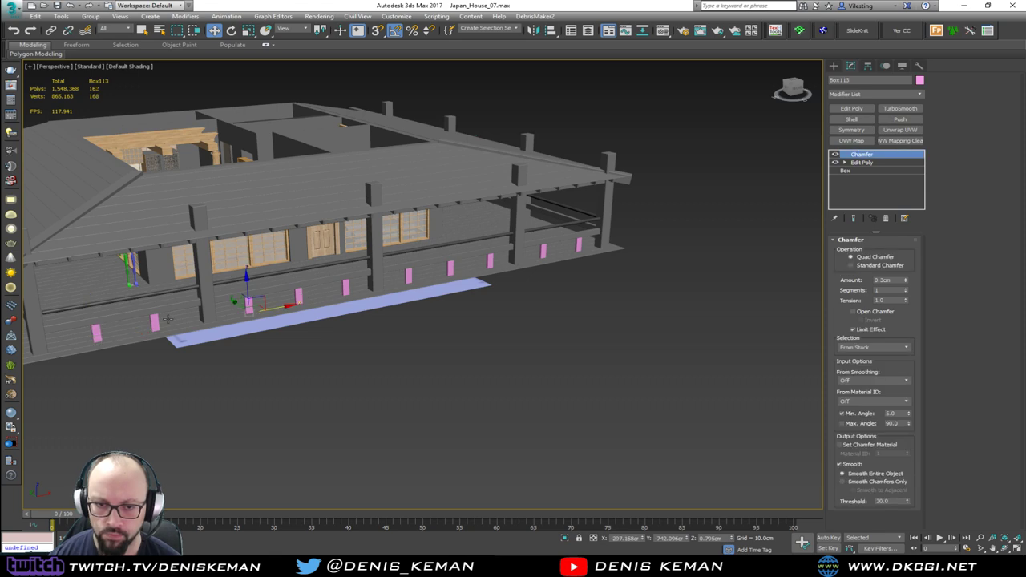
key(F4)
ctrl+click(156, 324)
ctrl+click(450, 269)
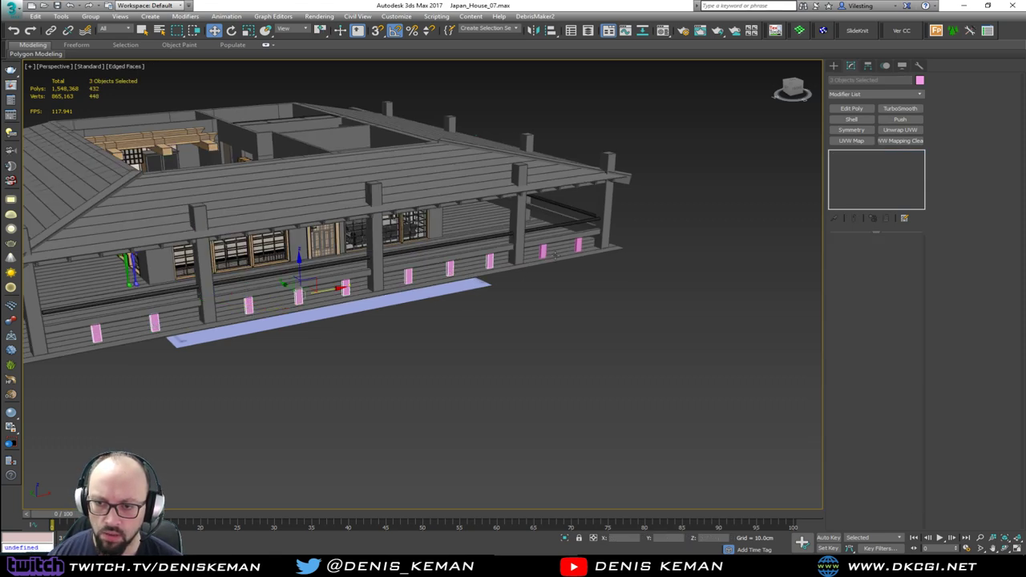
ctrl+click(542, 253)
ctrl+click(541, 253)
ctrl+click(543, 251)
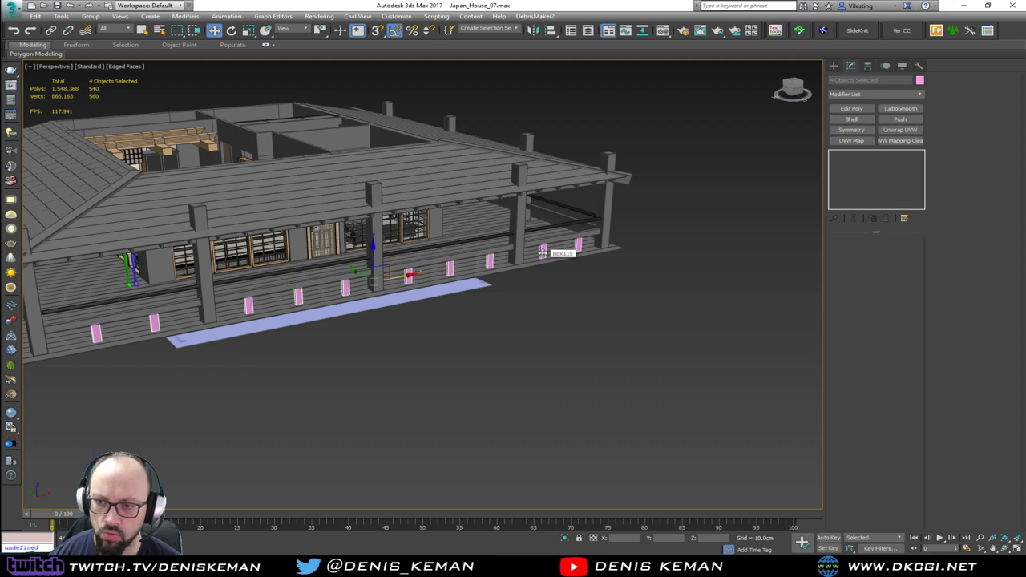
click(919, 81)
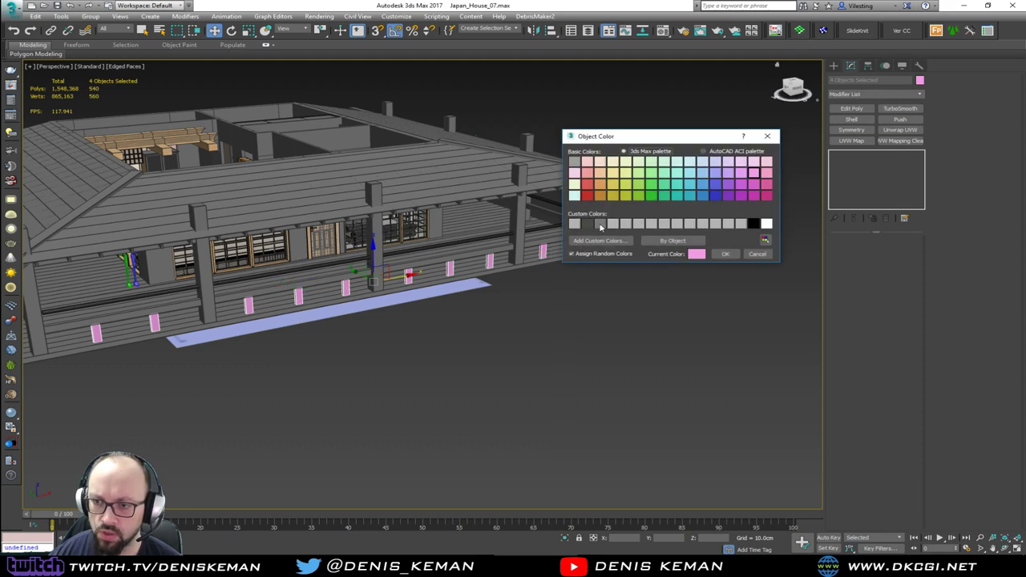
click(730, 254)
click(607, 327)
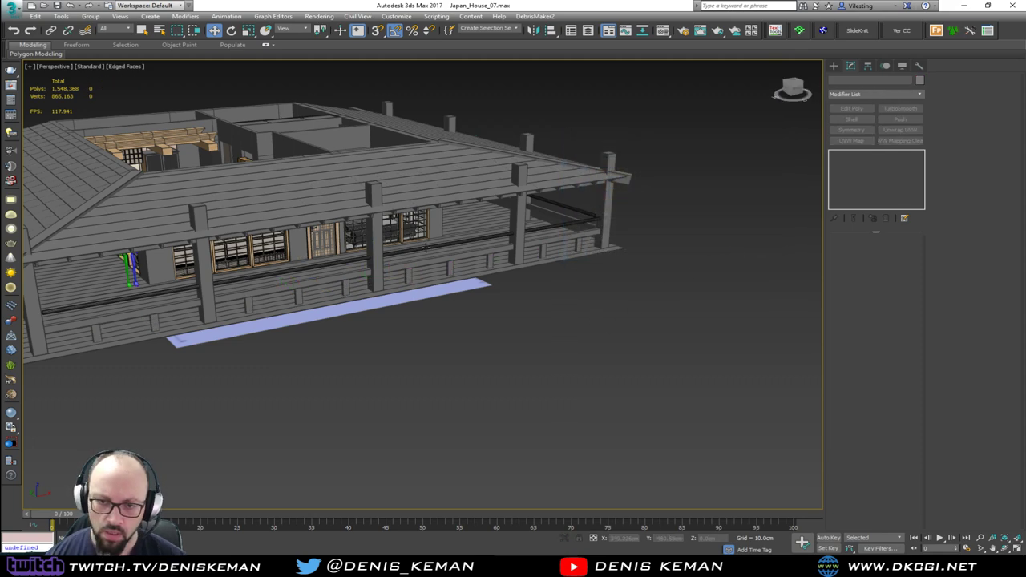
key(F4)
Step: Copy the middle front block set rotated 90° about Z and place it in the side railing's first bay, at about X 784, Y -691 cm
alt+middle_drag(366, 234, 270, 277)
click(270, 277)
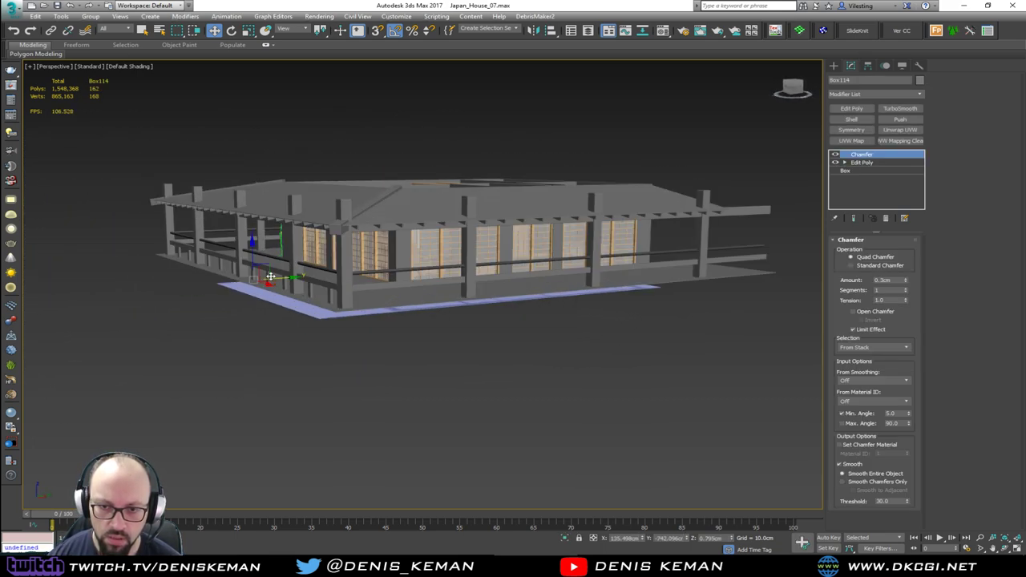
key(F4)
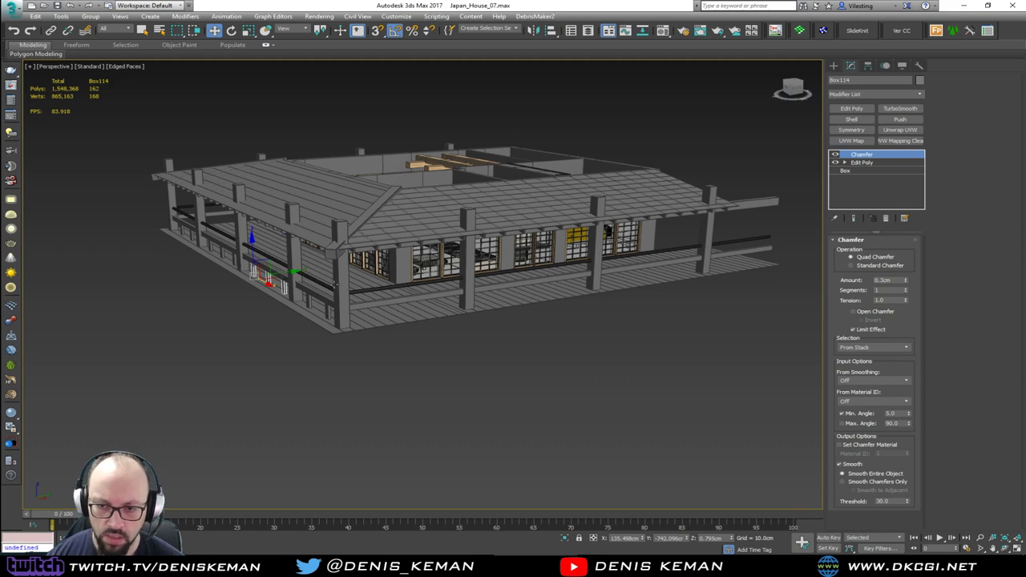
scroll(270, 277, up, 2)
key(e)
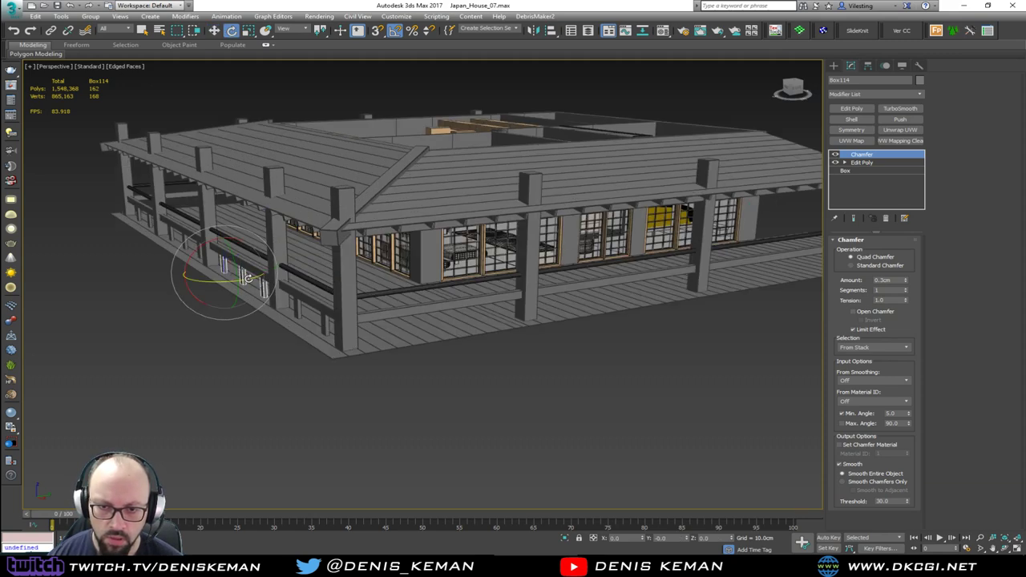
shift+drag(249, 278, 298, 275)
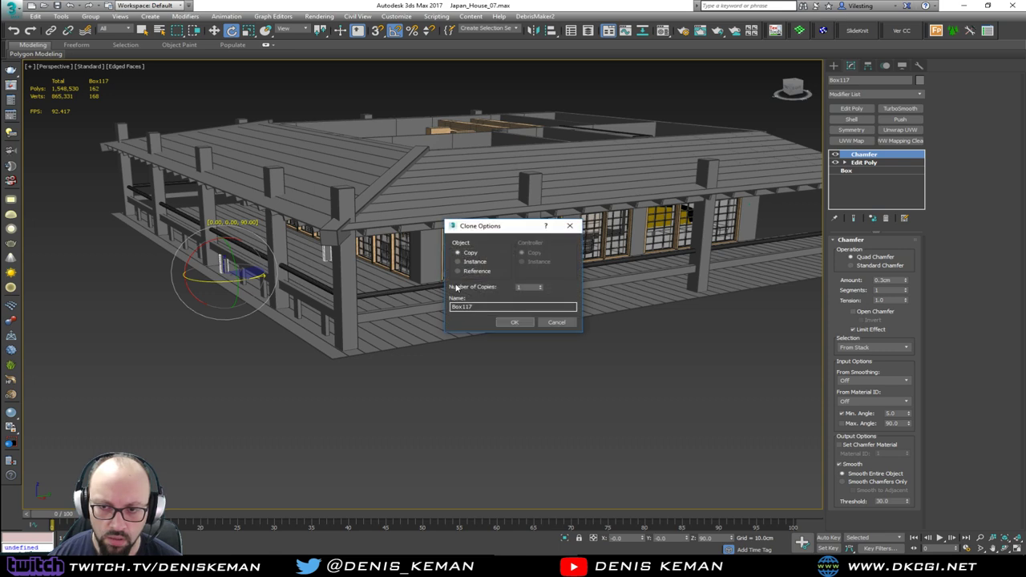
click(514, 322)
key(w)
drag(246, 277, 396, 348)
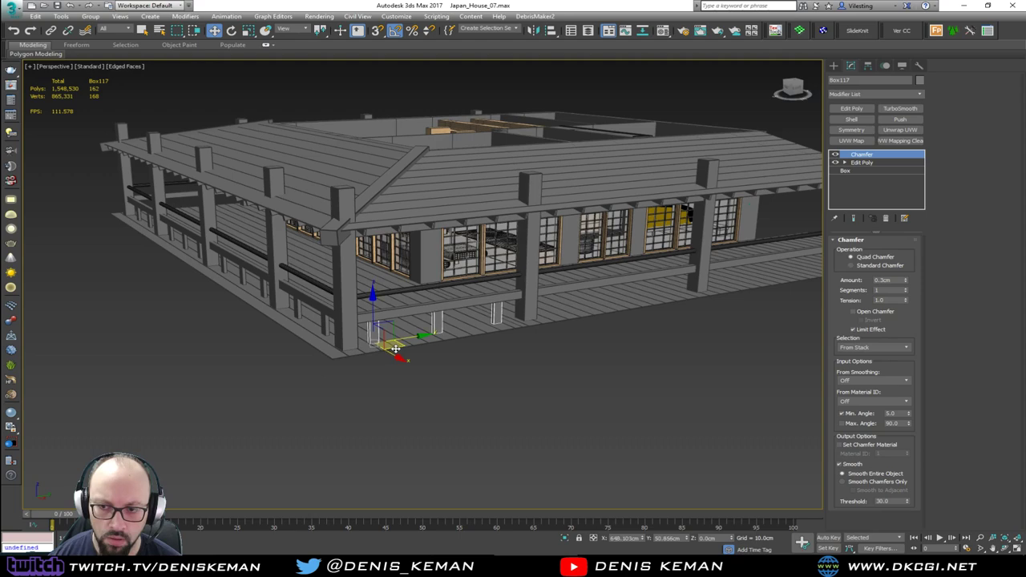
key(z)
mouse_move(396, 339)
alt+middle_down()
mouse_move(387, 297)
mouse_move(286, 289)
mouse_move(377, 330)
mouse_move(224, 327)
alt+middle_up()
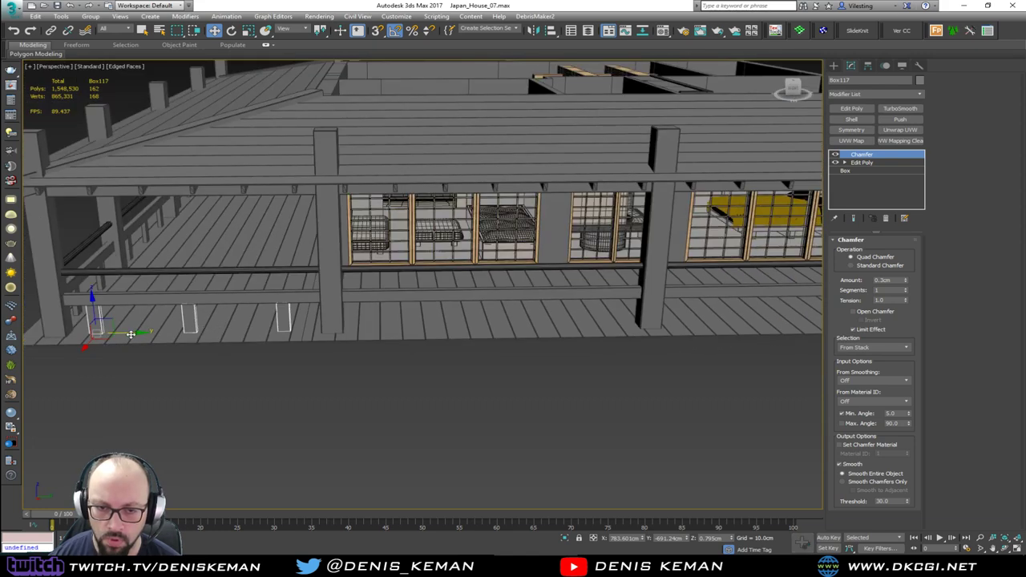
Step: Copy the side block set along Y into the next two side bays, at about Y -276 cm and Y 139 cm
shift+drag(131, 335, 437, 342)
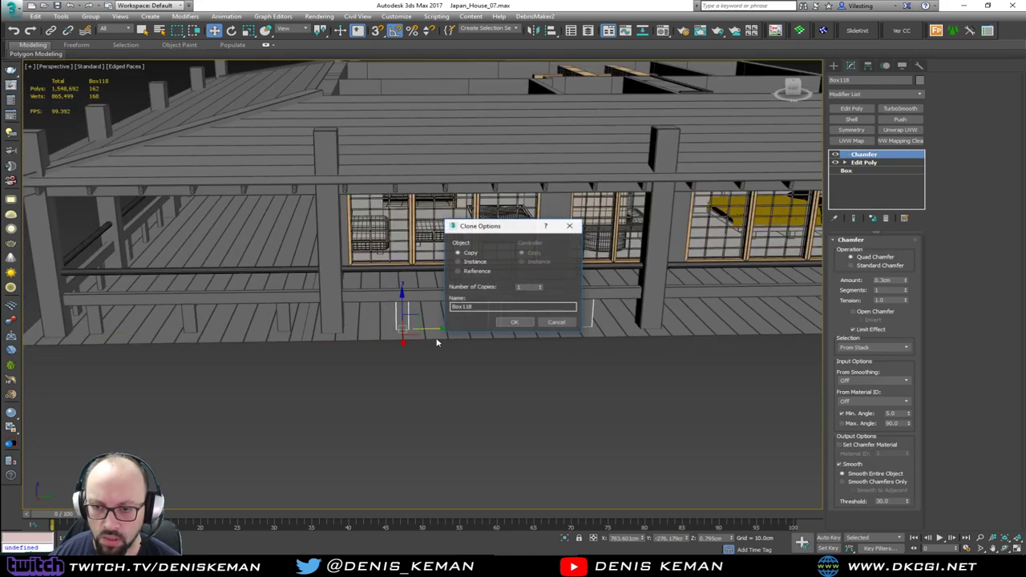
click(515, 321)
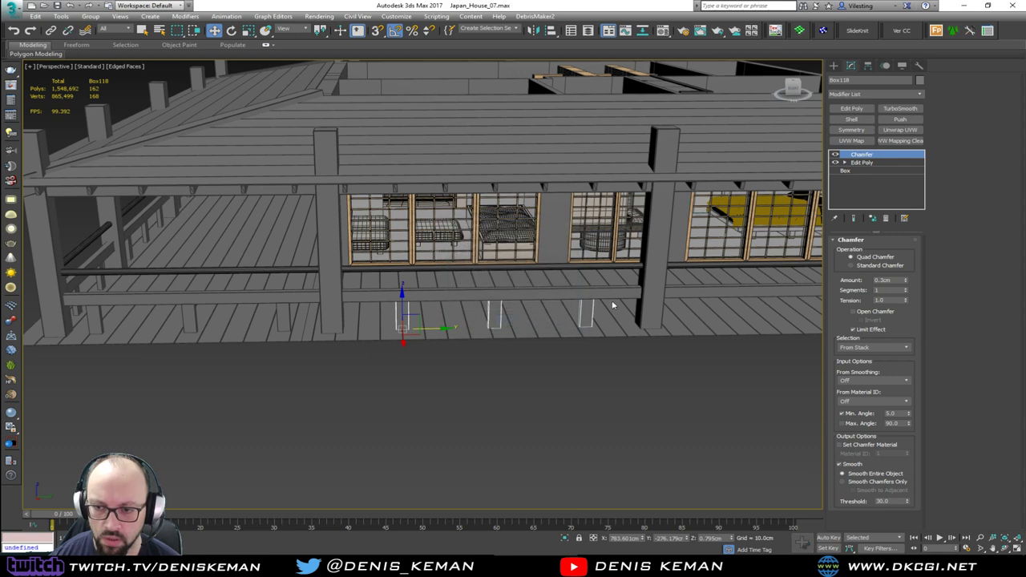
mouse_move(612, 305)
alt+middle_down()
mouse_move(636, 291)
mouse_move(222, 295)
alt+middle_up()
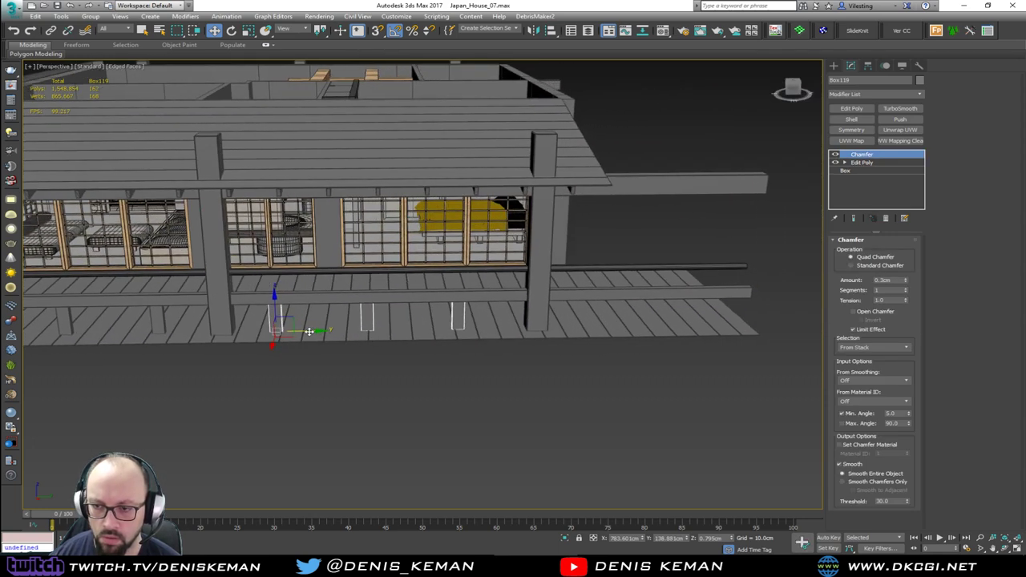
alt+middle_drag(525, 401, 503, 391)
click(573, 362)
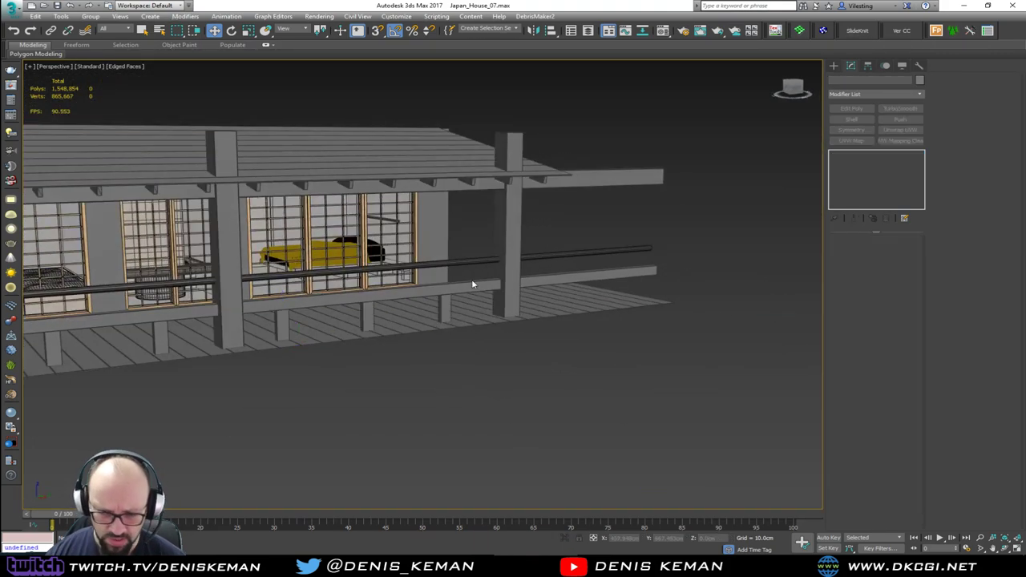
Step: Select the three side block sets and copy them along X to the railing on the opposite side of the house
middle_drag(316, 324, 595, 329)
scroll(401, 335, down, 4)
click(587, 334)
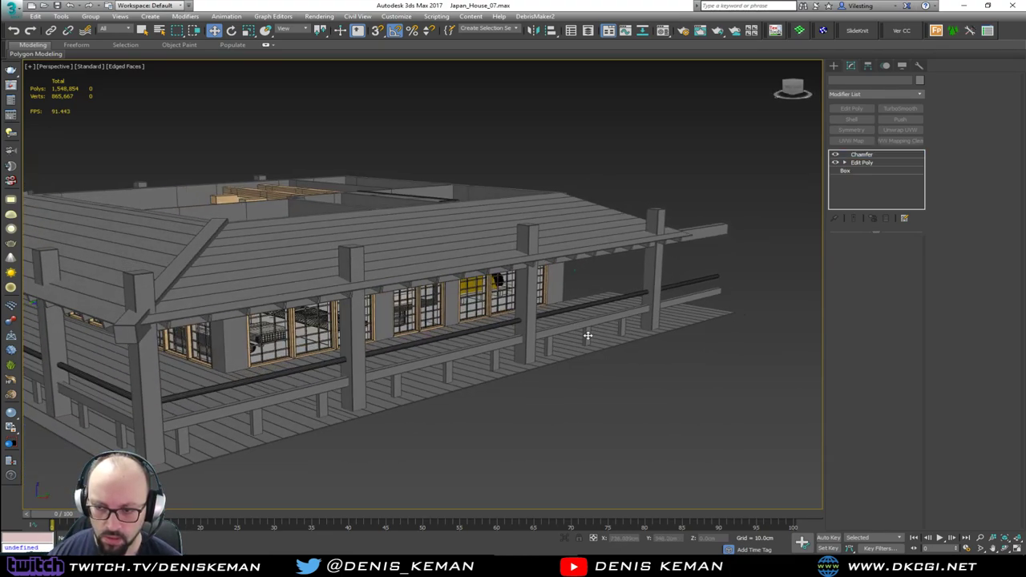
ctrl+click(494, 360)
ctrl+click(323, 405)
alt+middle_drag(323, 405, 605, 281)
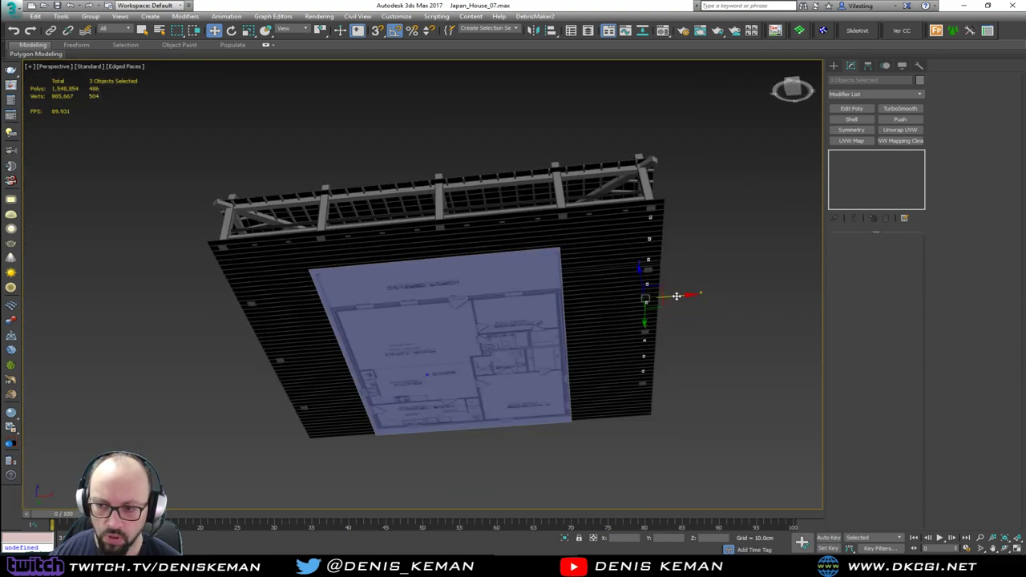
mouse_move(676, 295)
shift+mouse_down()
mouse_move(286, 332)
mouse_move(298, 337)
shift+mouse_up()
click(523, 322)
Step: Nudge the three copied sets about -0.6 cm along X to align them beneath the opposite side's lower rails
key(z)
mouse_move(500, 315)
alt+middle_down()
mouse_move(532, 380)
mouse_move(472, 322)
alt+middle_up()
scroll(503, 338, up, 5)
alt+middle_drag(361, 268, 430, 315)
alt+middle_drag(336, 219, 383, 310)
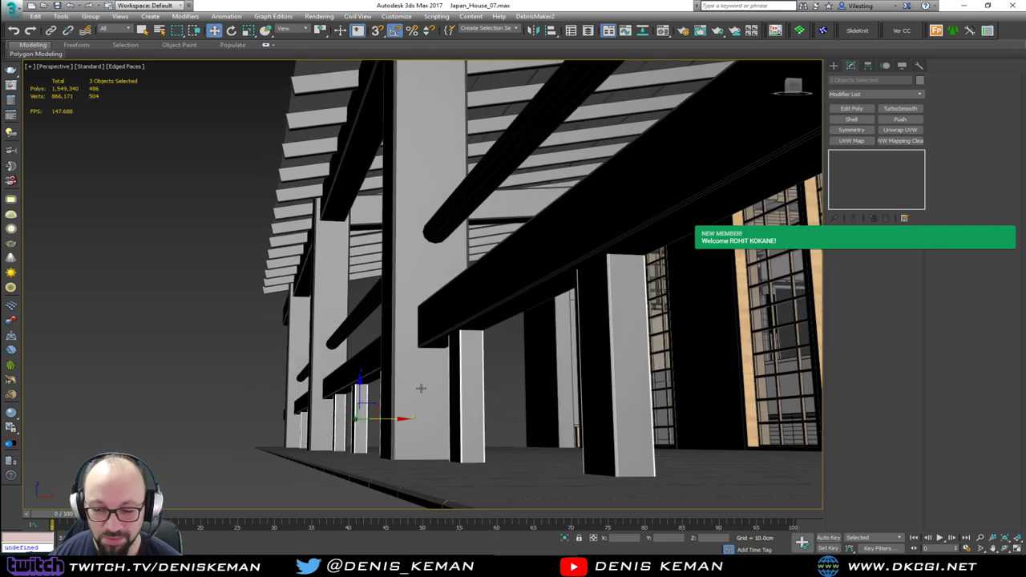
alt+middle_drag(394, 419, 396, 401)
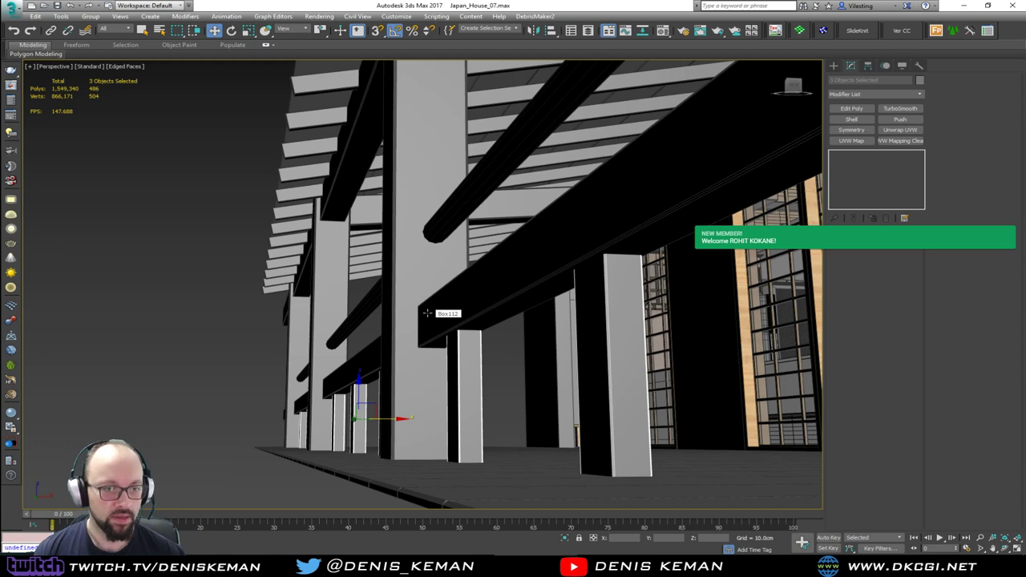
middle_drag(417, 342, 356, 345)
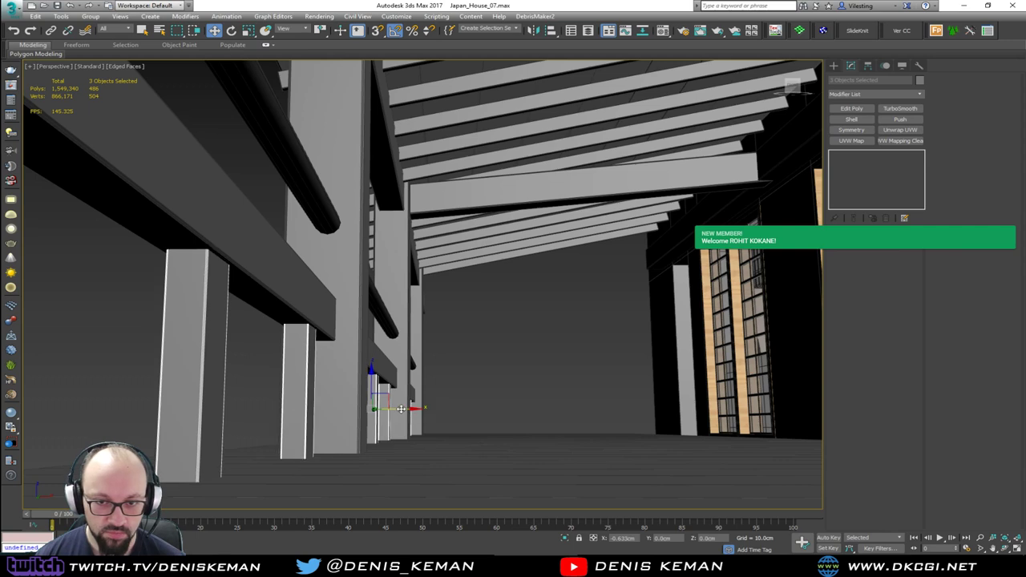
click(501, 315)
Step: Inspect the porch railing and its support blocks from several sides, and look over the kitchen inside the house
alt+middle_drag(500, 314, 414, 330)
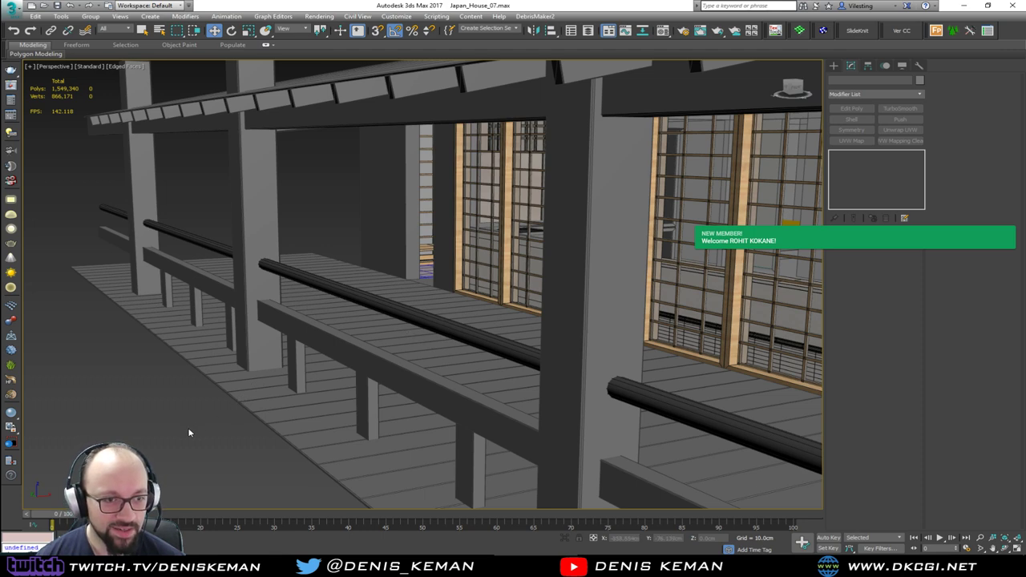
middle_drag(334, 359, 194, 289)
scroll(258, 283, down, 3)
scroll(258, 283, down, 4)
alt+middle_drag(262, 288, 293, 302)
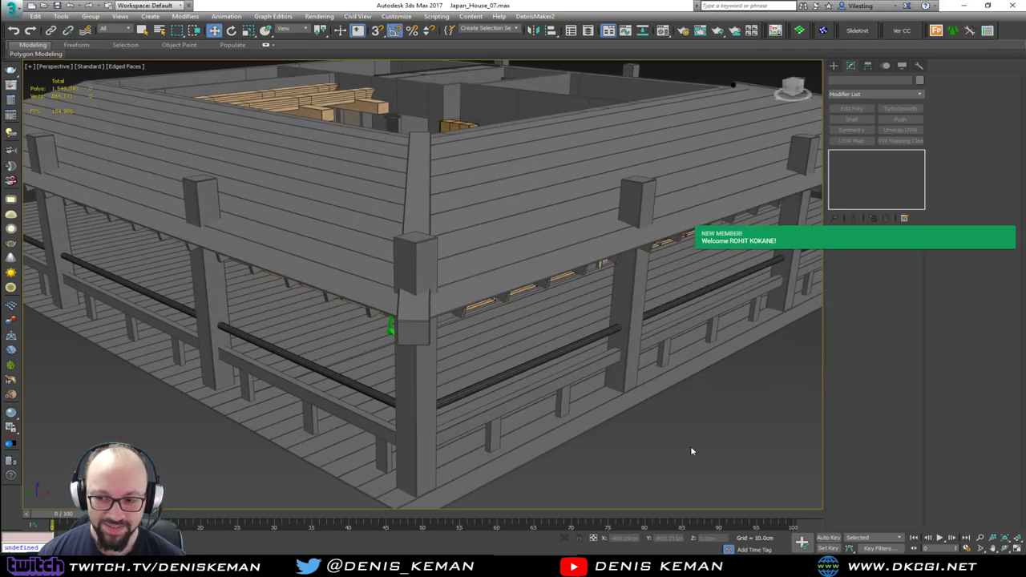
alt+middle_drag(638, 345, 525, 336)
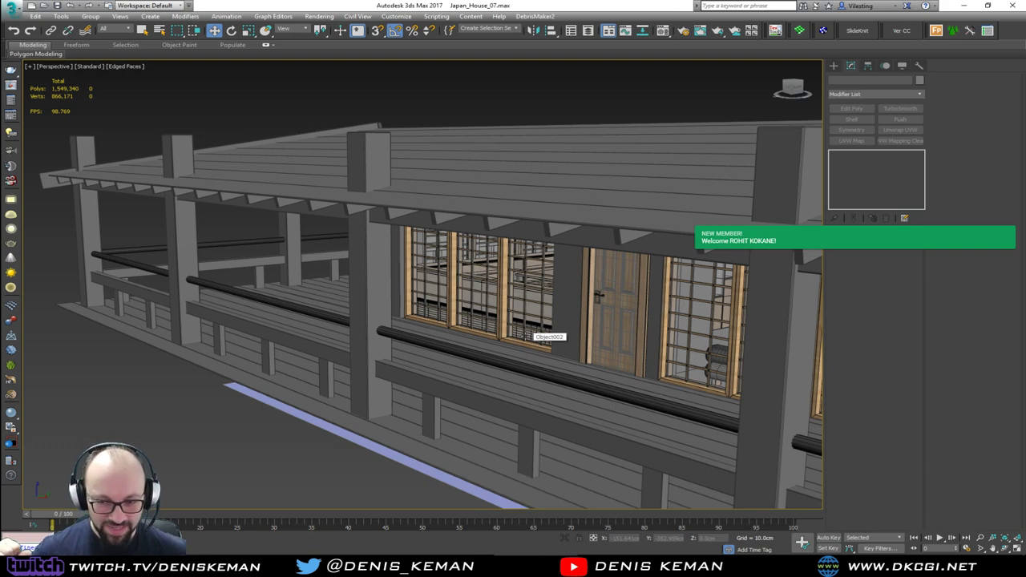
alt+middle_drag(545, 324, 502, 297)
scroll(513, 340, down, 3)
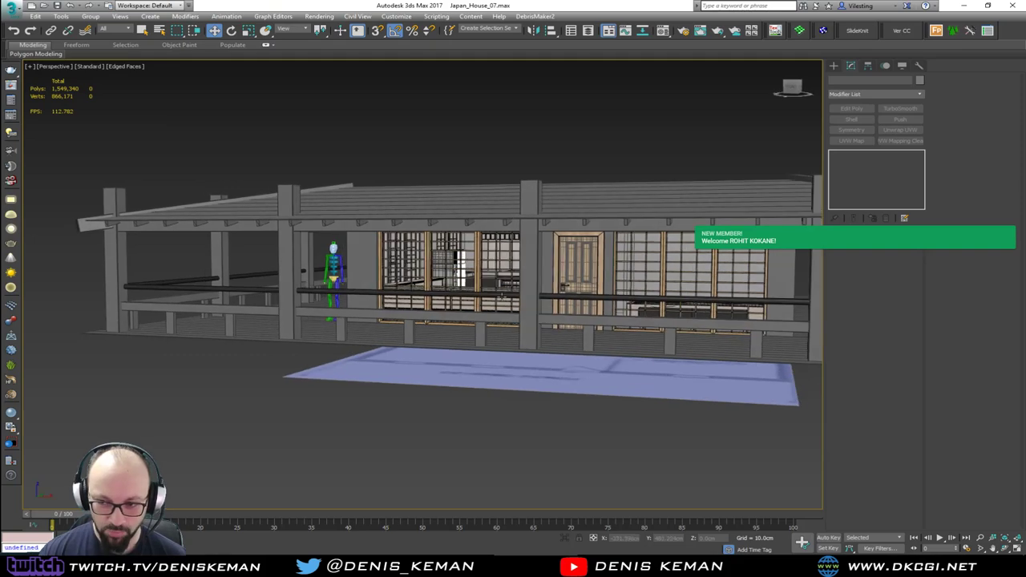
alt+middle_drag(542, 266, 439, 269)
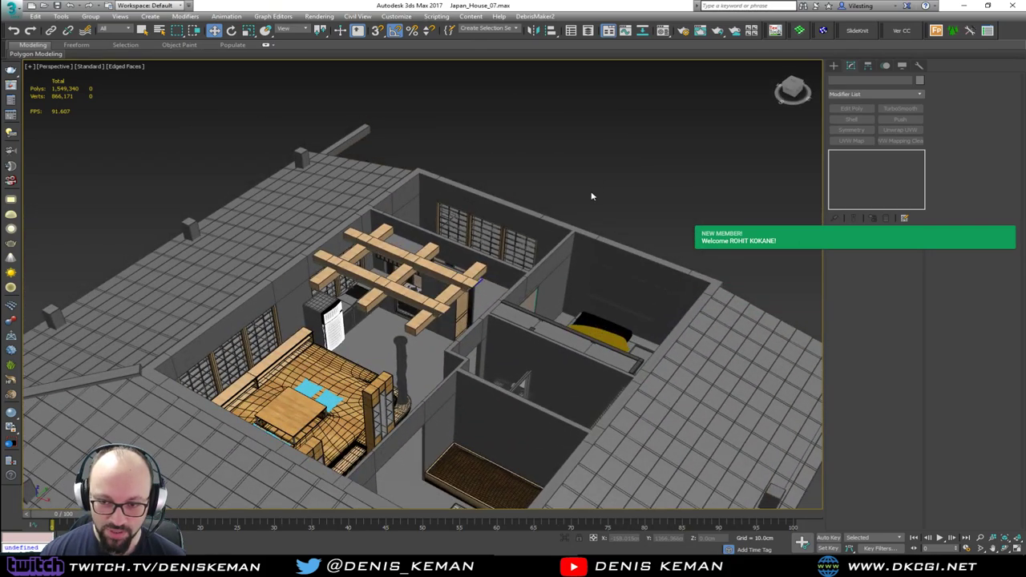
mouse_move(593, 196)
alt+middle_down()
mouse_move(566, 208)
mouse_move(576, 238)
mouse_move(597, 195)
alt+middle_up()
scroll(392, 329, up, 10)
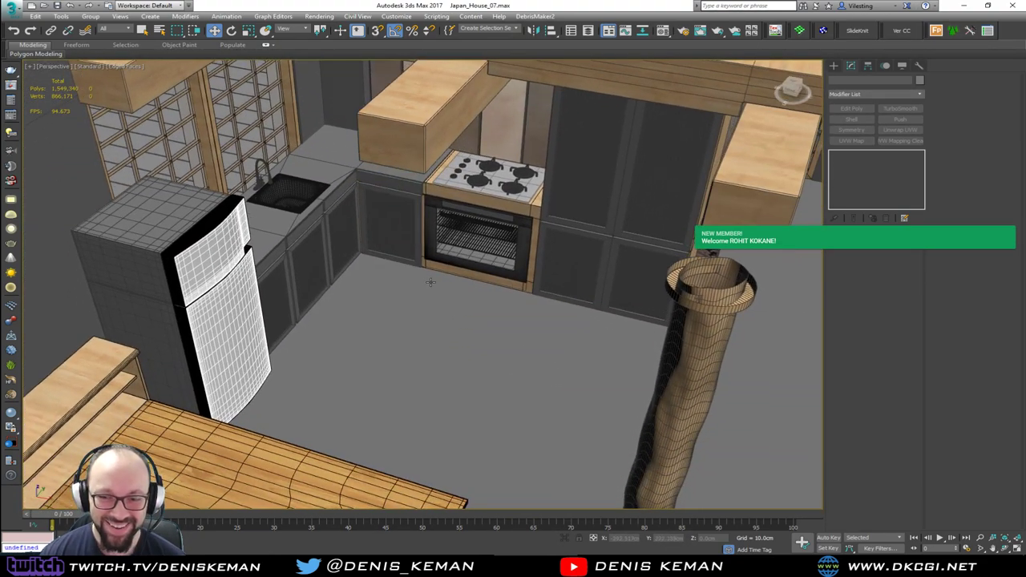
alt+middle_drag(430, 282, 474, 385)
scroll(477, 389, down, 5)
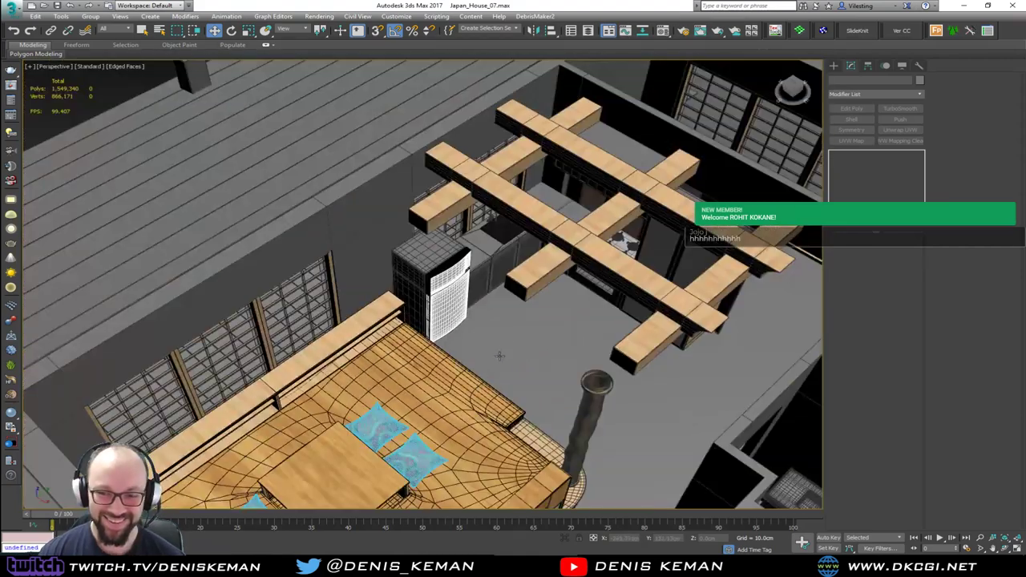
Step: Look over the house interior and kitchen from above, turn off the edged faces display, and view the porch from the front
middle_drag(432, 210, 352, 236)
scroll(353, 237, down, 4)
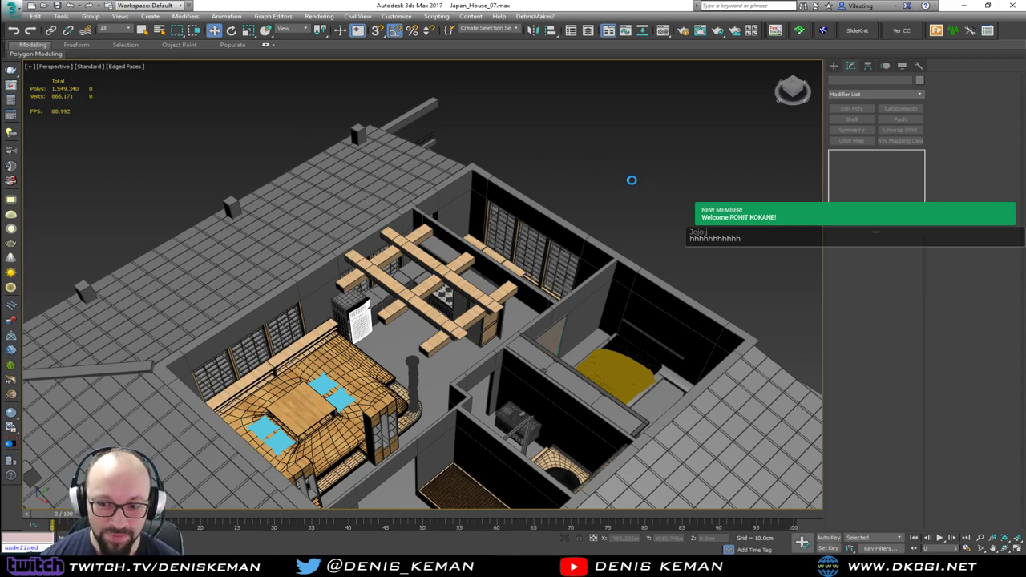
alt+middle_drag(633, 160, 656, 165)
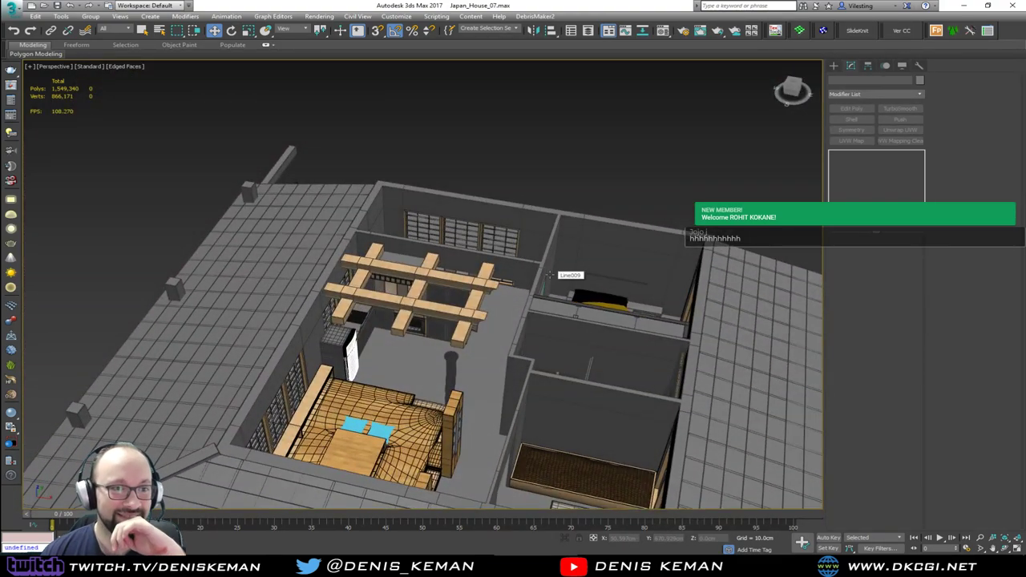
drag(612, 128, 568, 163)
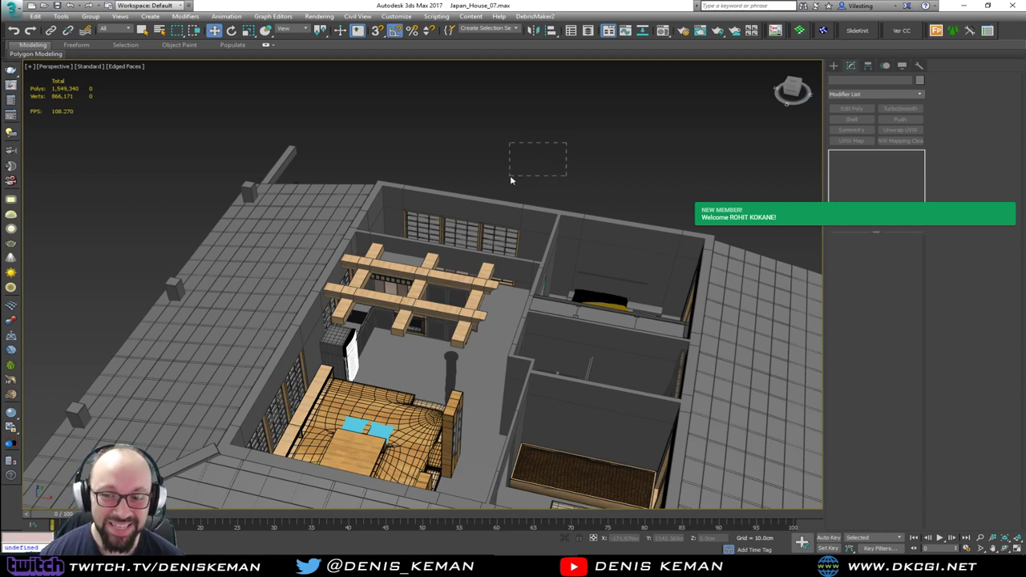
alt+middle_drag(508, 192, 472, 210)
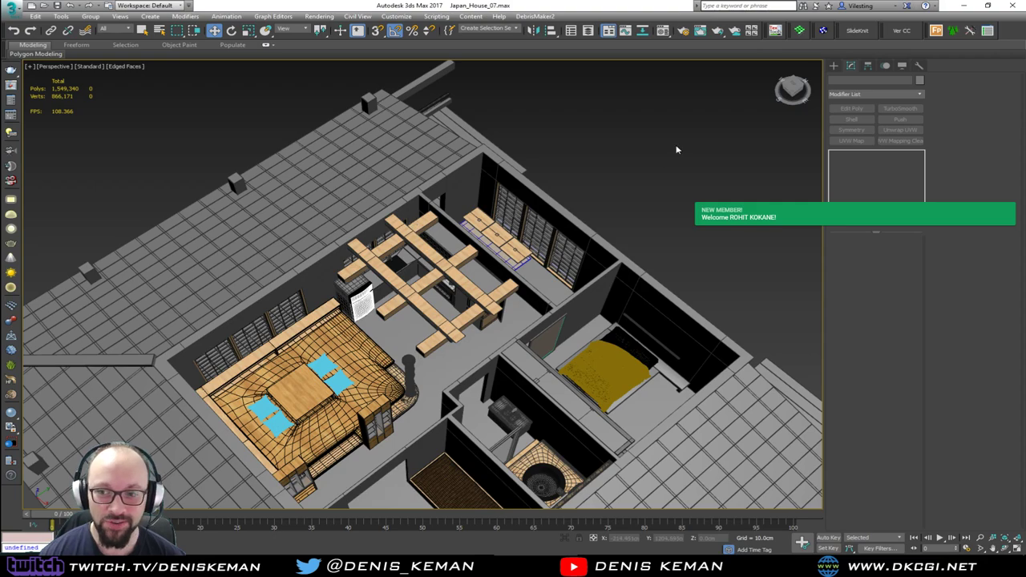
alt+middle_drag(637, 171, 567, 227)
scroll(422, 339, up, 6)
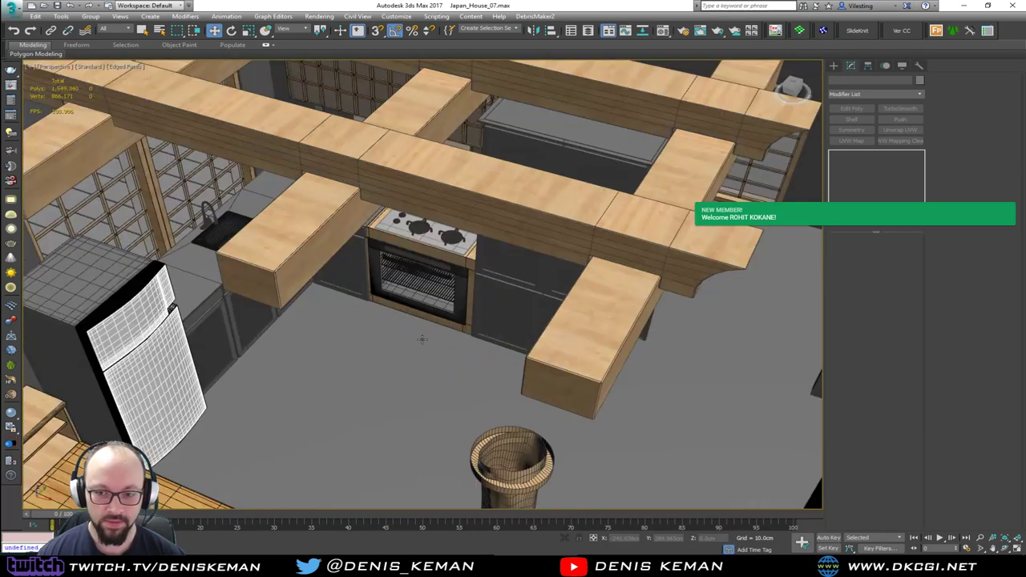
key(F4)
mouse_move(348, 355)
middle_down()
mouse_move(398, 263)
mouse_move(435, 265)
mouse_move(395, 282)
middle_up()
scroll(409, 257, down, 6)
scroll(409, 258, down, 5)
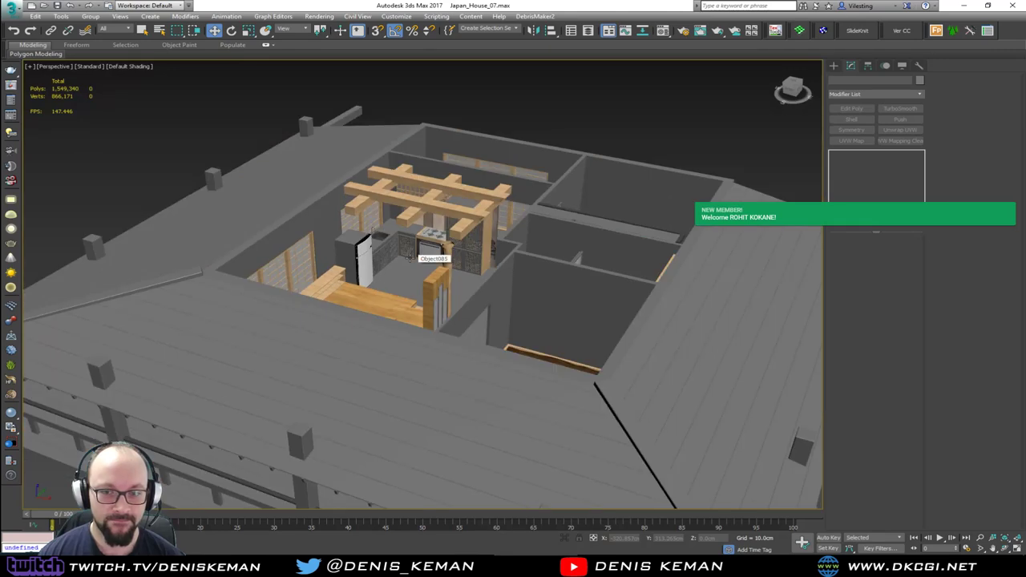
scroll(409, 257, up, 4)
alt+middle_drag(645, 118, 502, 68)
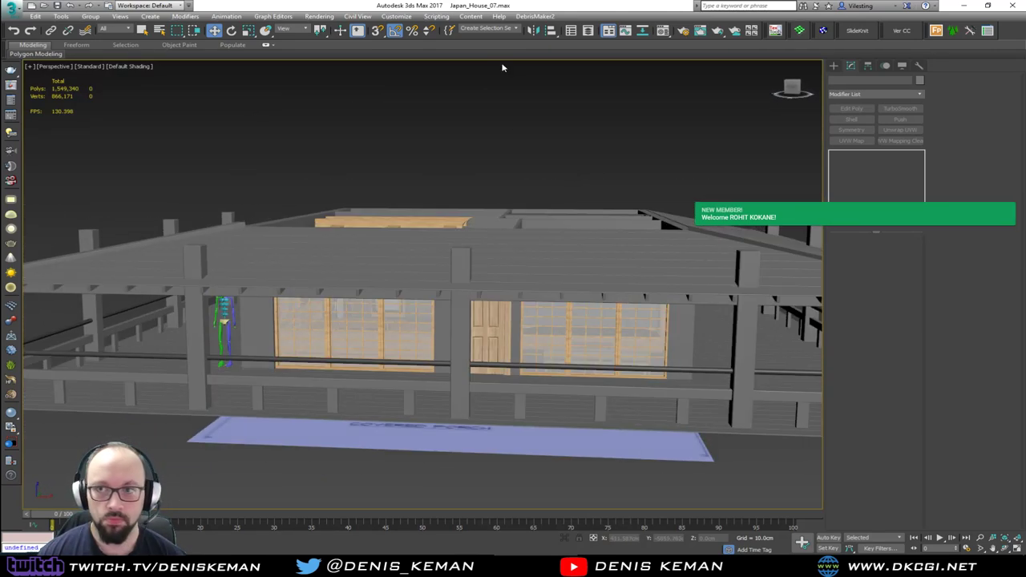
Step: Hide every layer except the patio roof layer to isolate the porch structure
click(588, 32)
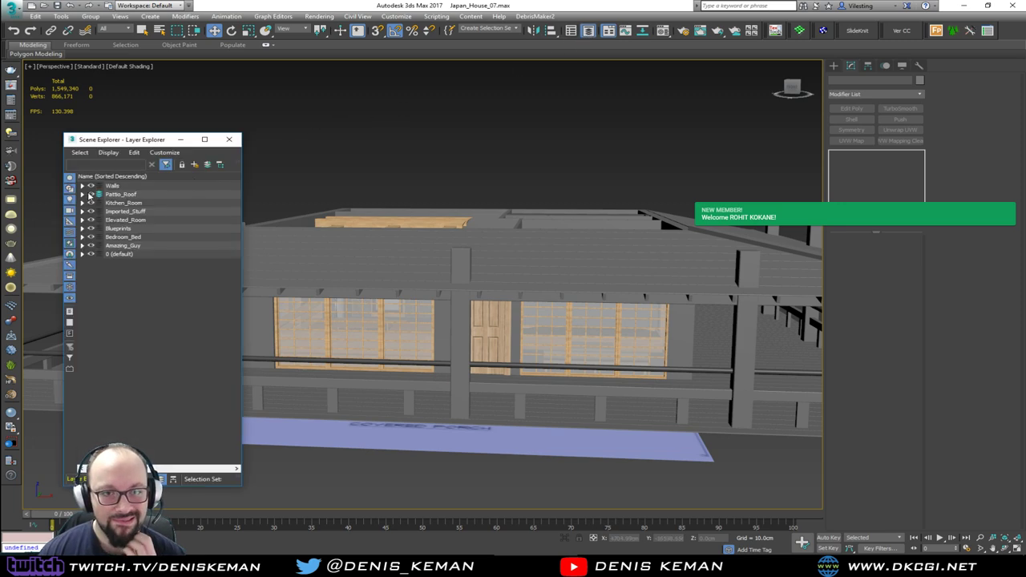
click(90, 194)
click(91, 194)
click(91, 194)
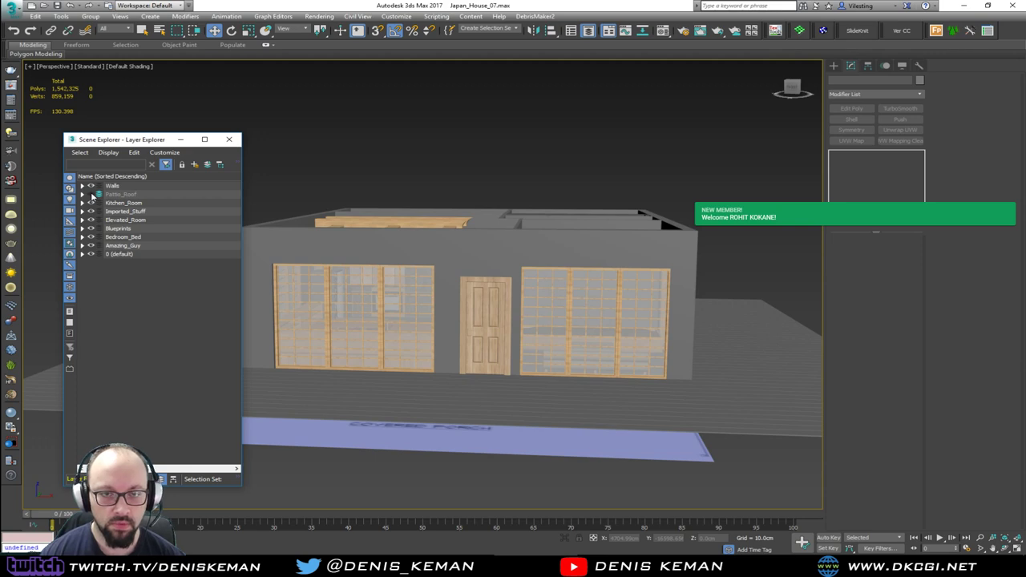
click(91, 203)
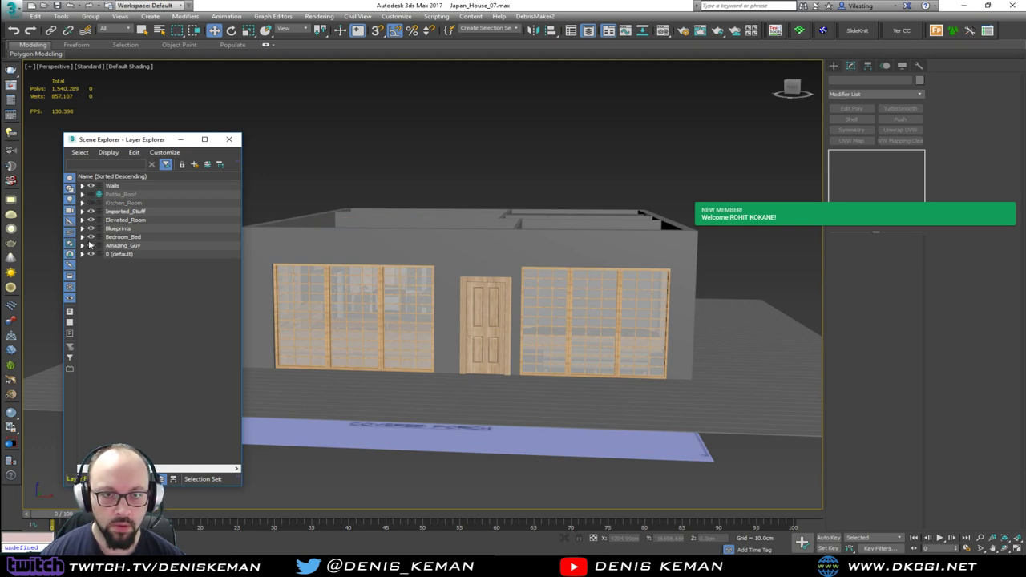
click(90, 211)
click(91, 219)
click(91, 228)
click(90, 237)
click(91, 254)
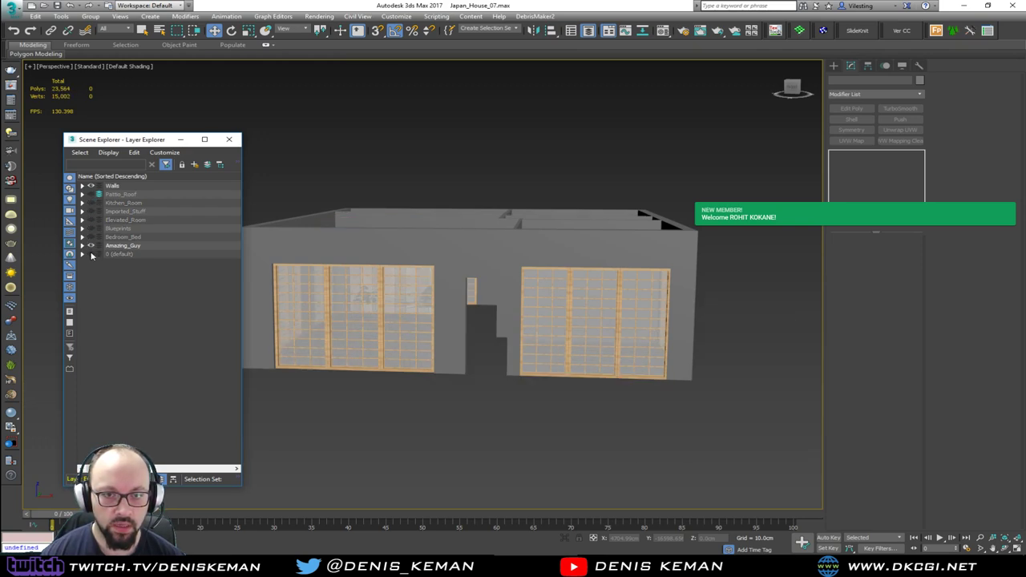
click(90, 245)
click(91, 185)
click(91, 194)
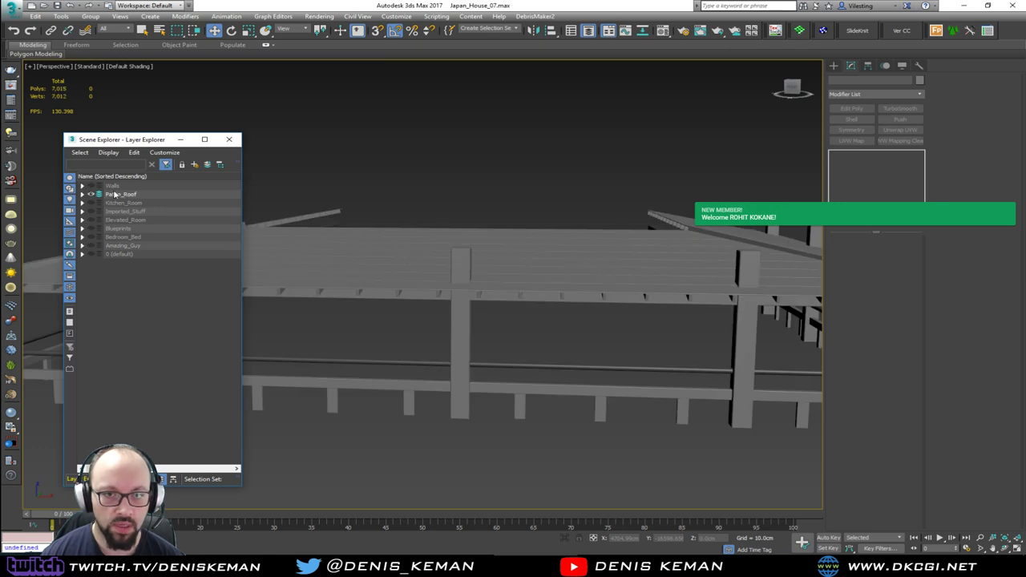
click(230, 141)
Step: Select the three inner horizontal beams that support the porch roof's inner edges on its three sides
alt+middle_drag(419, 201, 370, 188)
scroll(308, 231, down, 2)
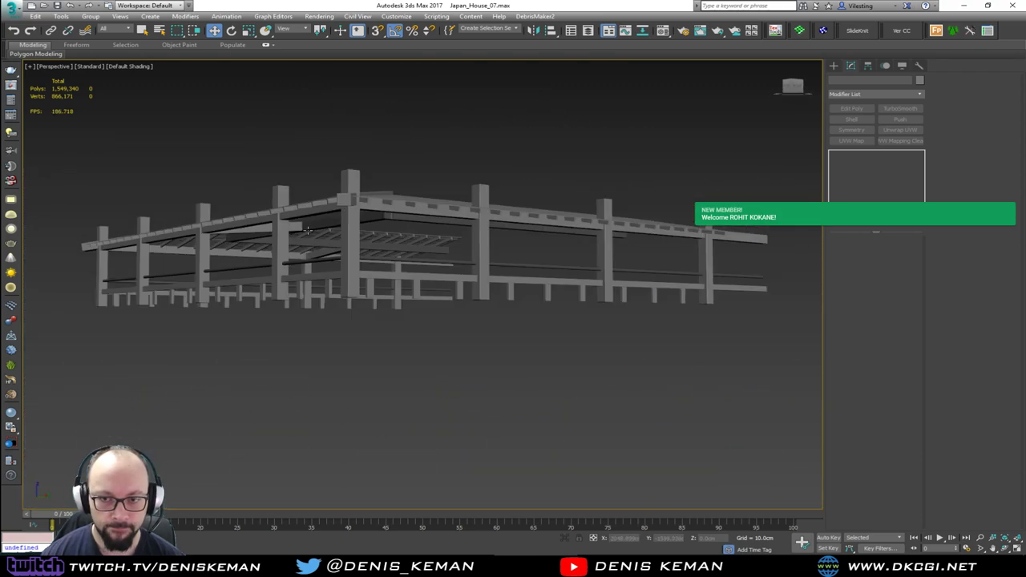
scroll(308, 231, up, 5)
scroll(307, 231, up, 2)
alt+middle_drag(308, 231, 380, 237)
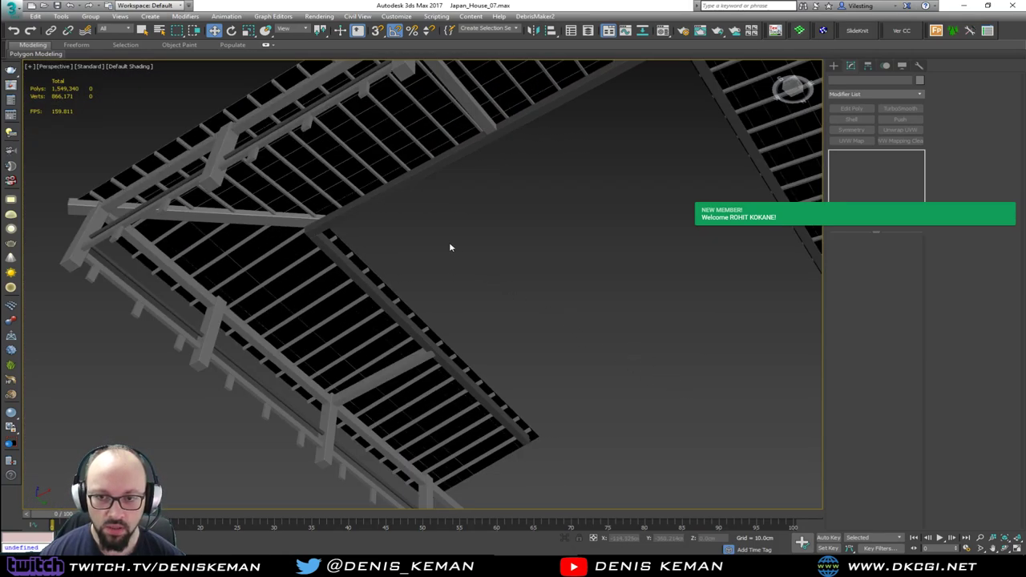
alt+middle_drag(449, 247, 406, 238)
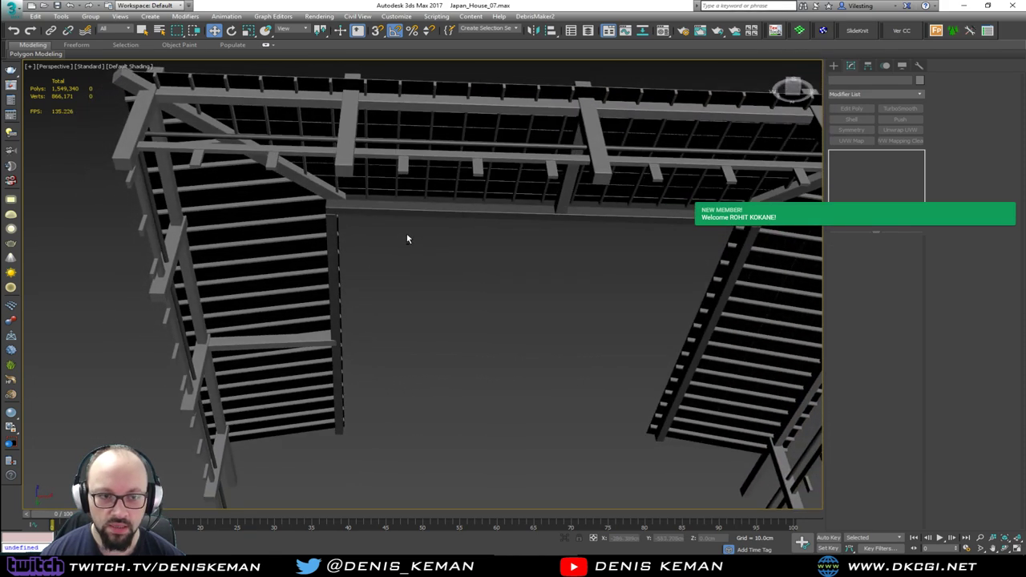
click(357, 215)
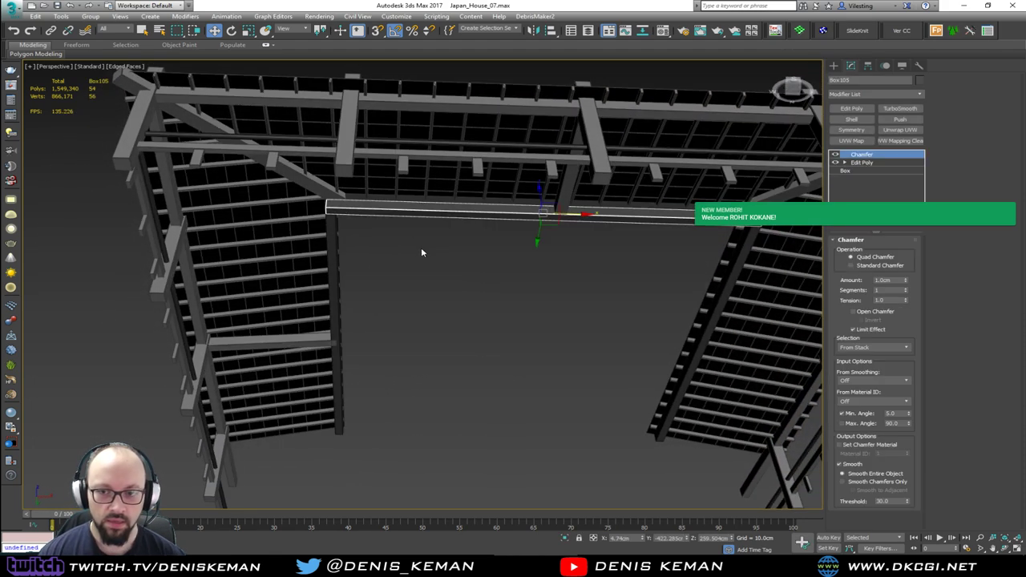
ctrl+click(335, 261)
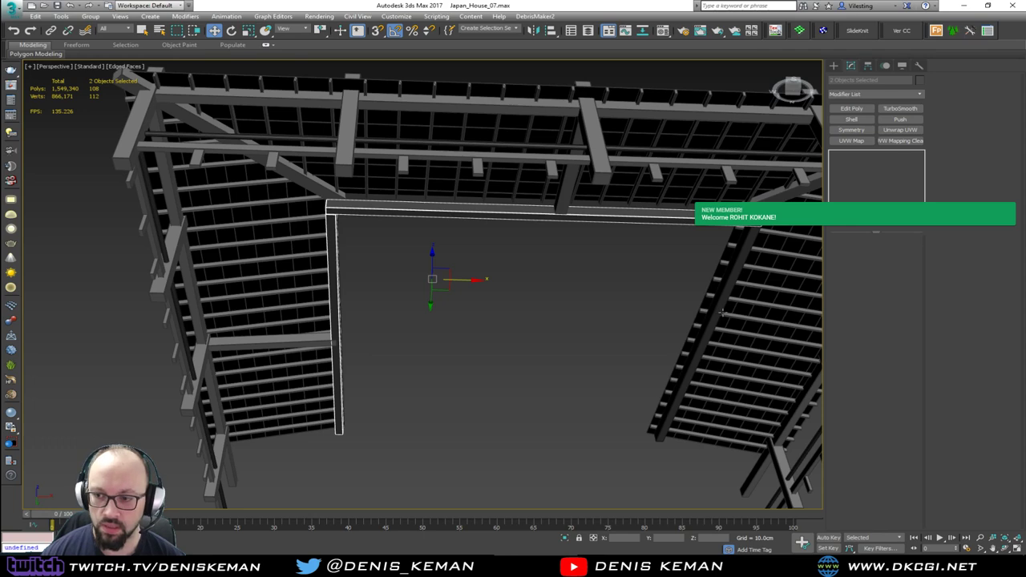
ctrl+click(721, 312)
Step: Add the porch posts, lower rails and support blocks on all sides to the selection of inner beams
alt+middle_drag(717, 299, 515, 390)
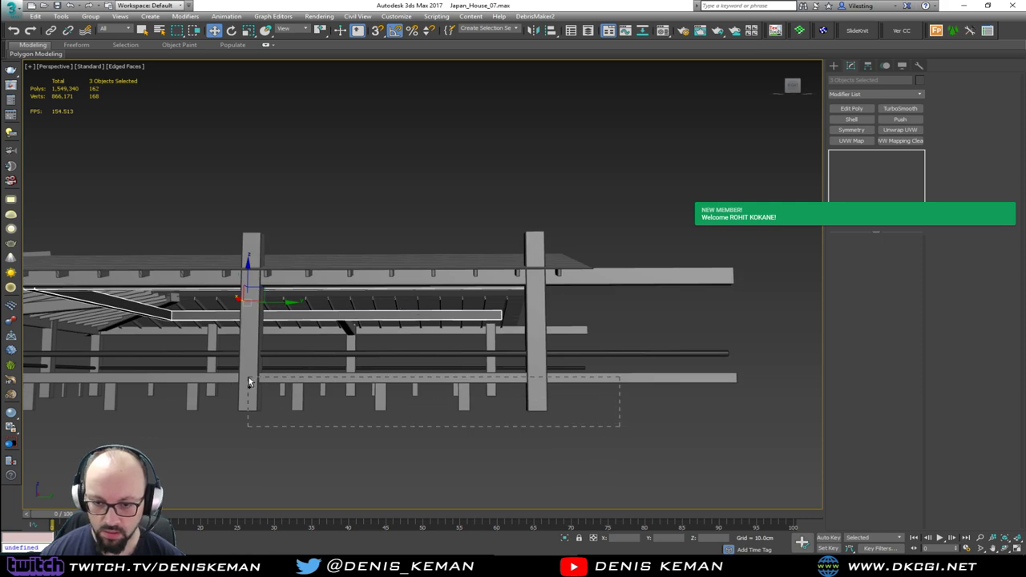
drag(249, 382, 249, 378)
alt+middle_drag(249, 378, 535, 421)
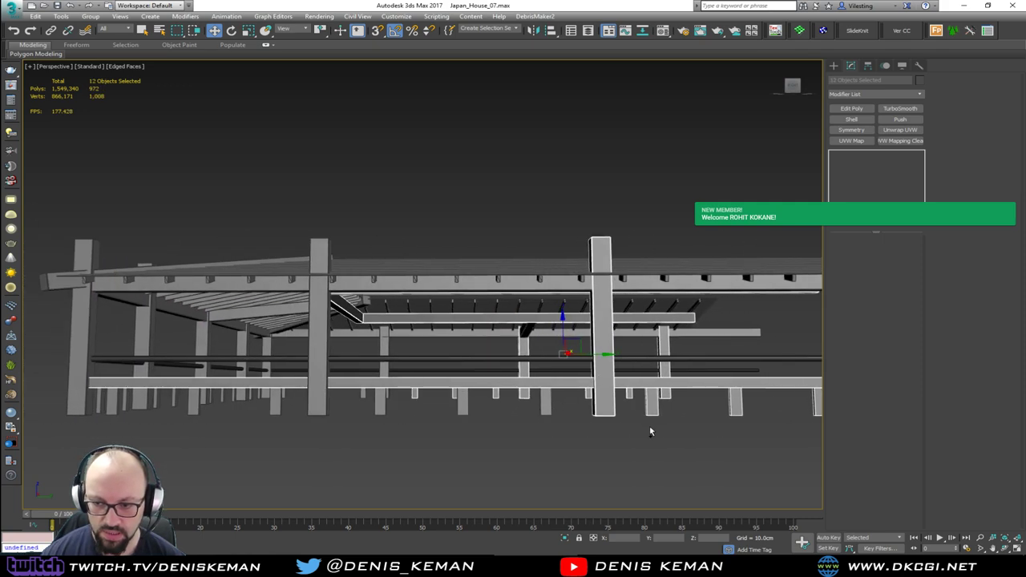
drag(106, 404, 55, 397)
alt+middle_drag(54, 397, 231, 399)
ctrl+click(304, 409)
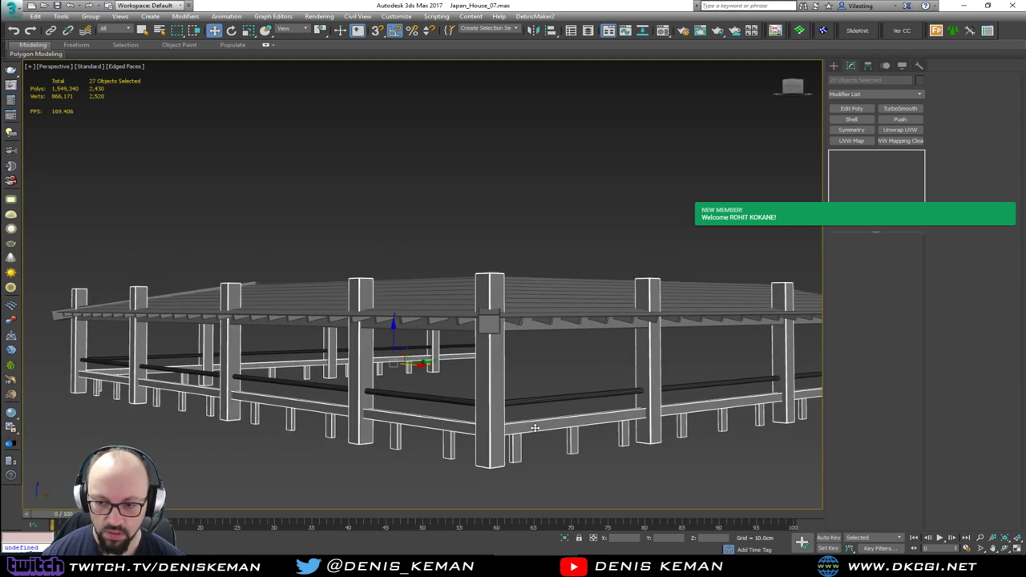
Step: Apply a UVW Map with Box mapping to the selected porch parts, setting length, width and height to 100 cm
click(851, 140)
click(855, 294)
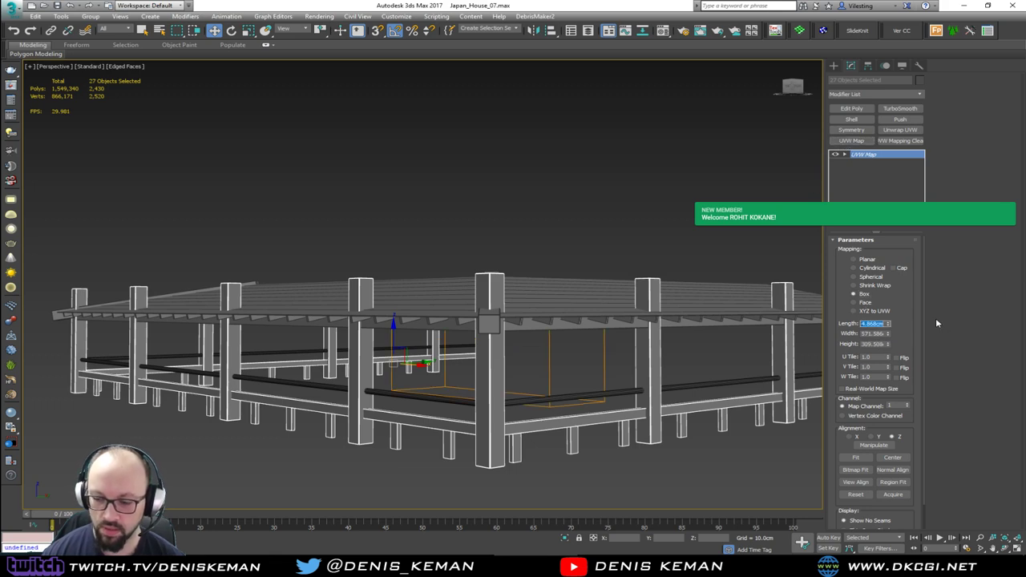
text(10)
key(Tab)
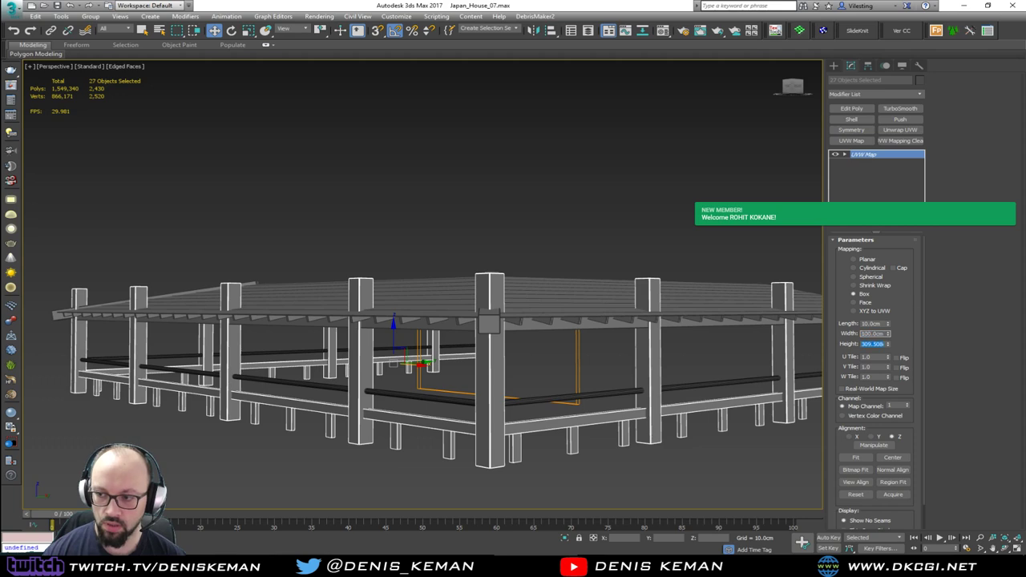
text(100)
key(Return)
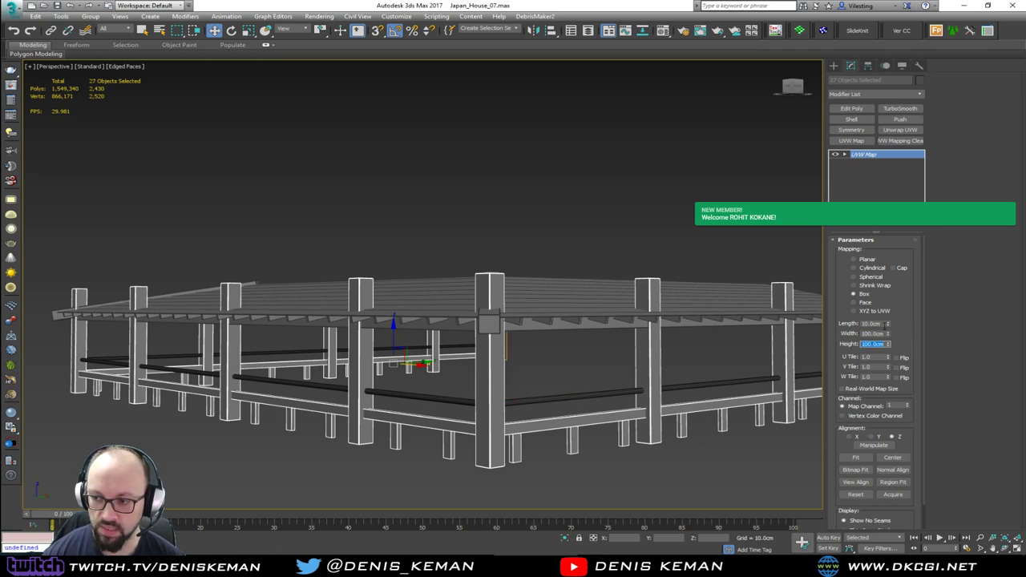
drag(883, 325, 835, 322)
text(100)
key(Return)
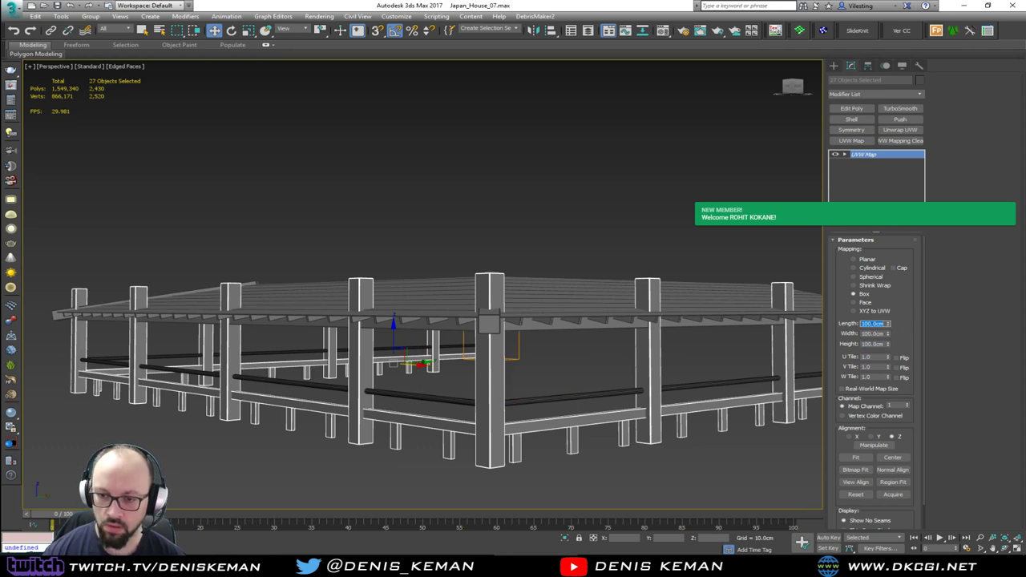
alt+middle_drag(454, 323, 451, 286)
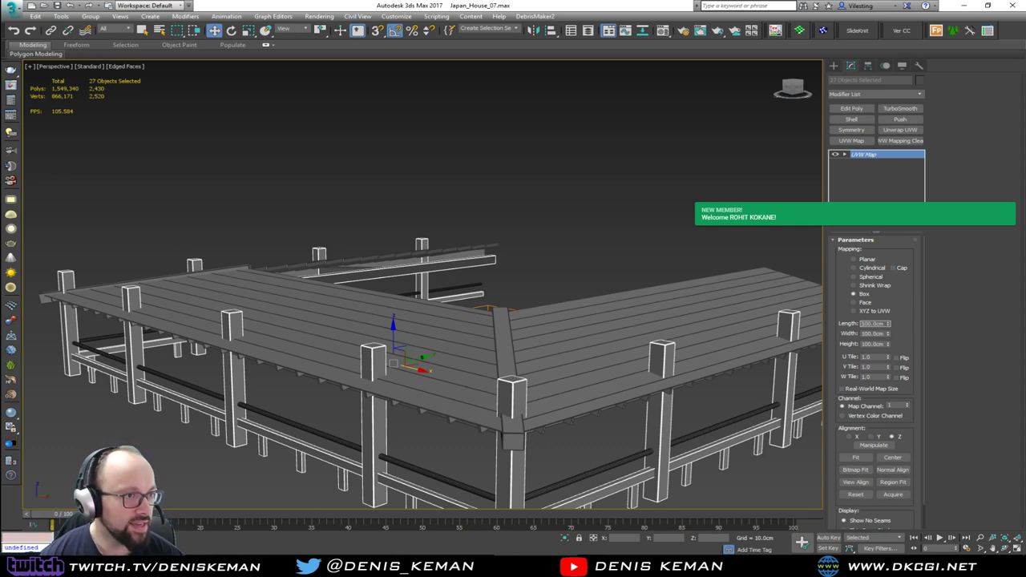
key(Return)
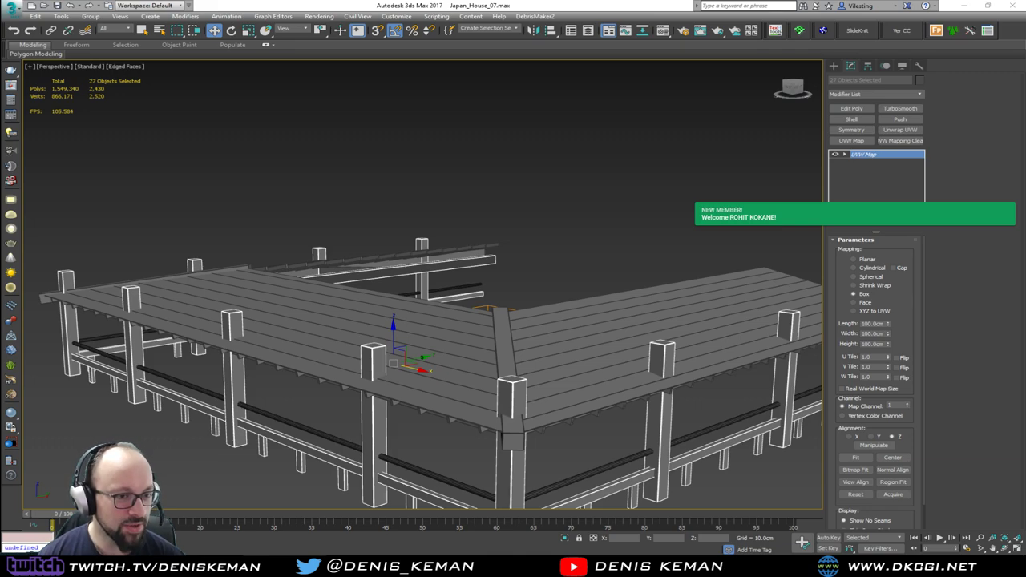
Step: Assign Maple_Material to the selected porch posts, beams, lower rails and support blocks
middle_drag(445, 303, 494, 314)
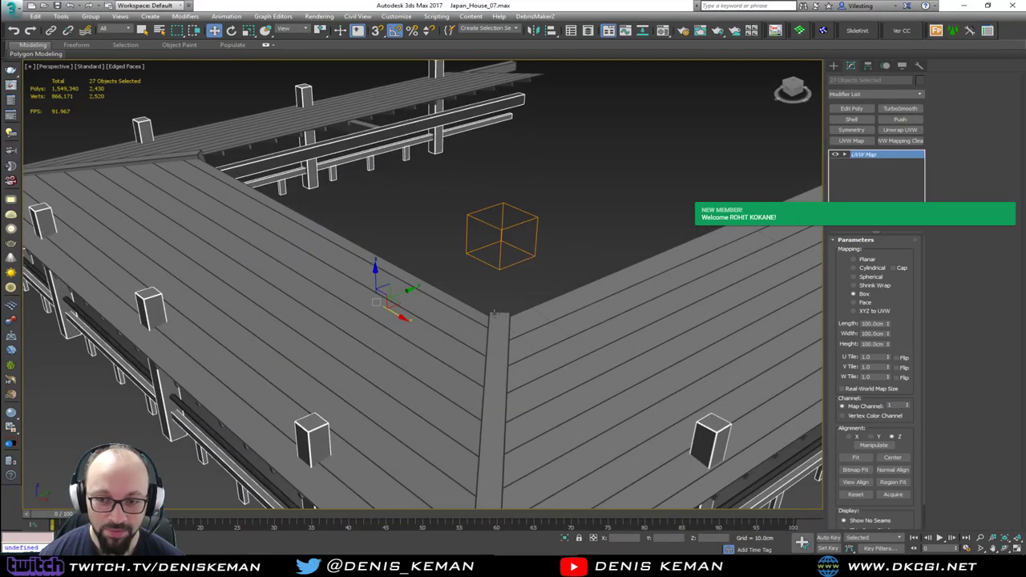
alt+middle_drag(432, 339, 411, 324)
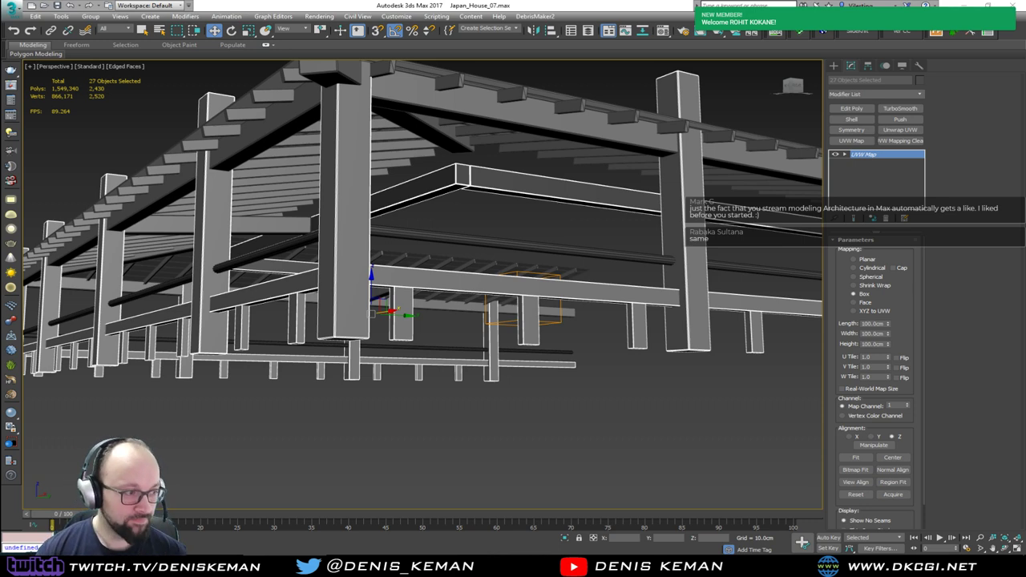
alt+middle_drag(435, 280, 627, 269)
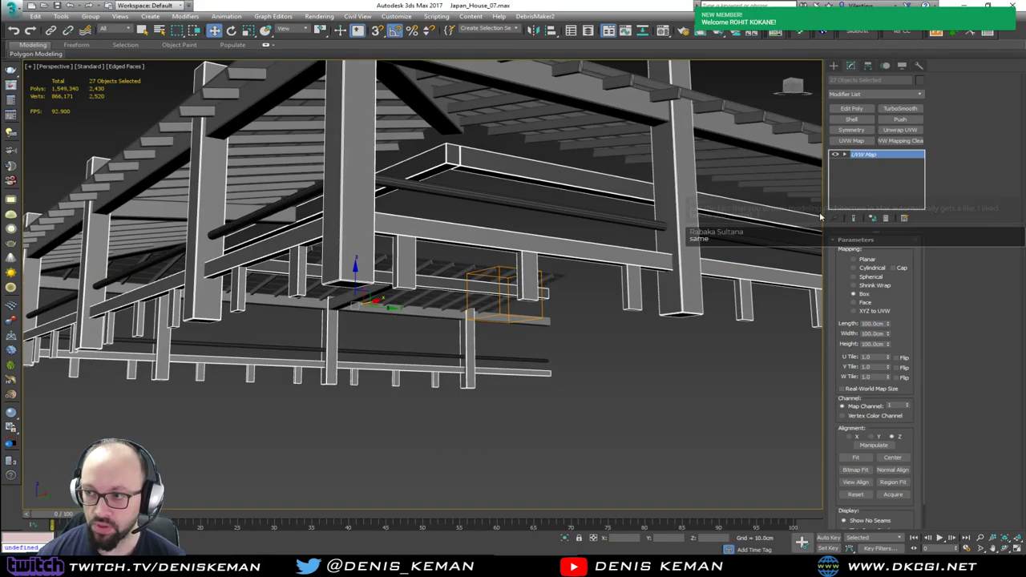
key(m)
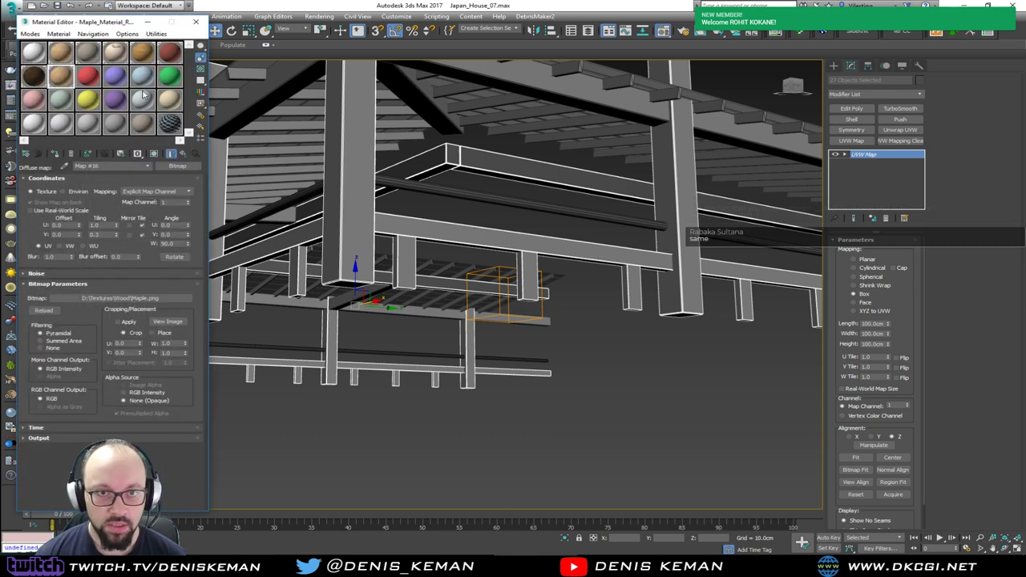
click(65, 58)
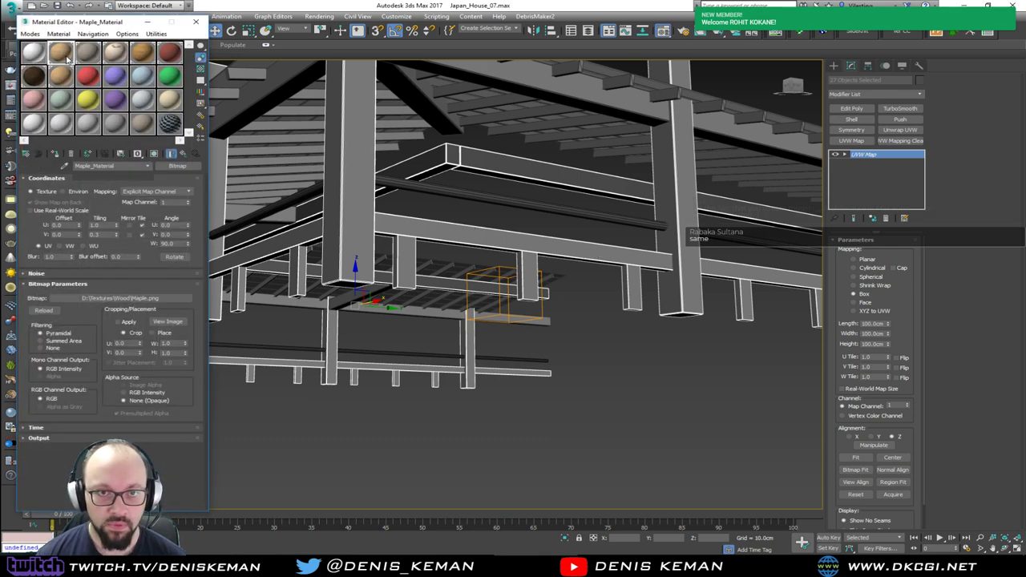
click(55, 154)
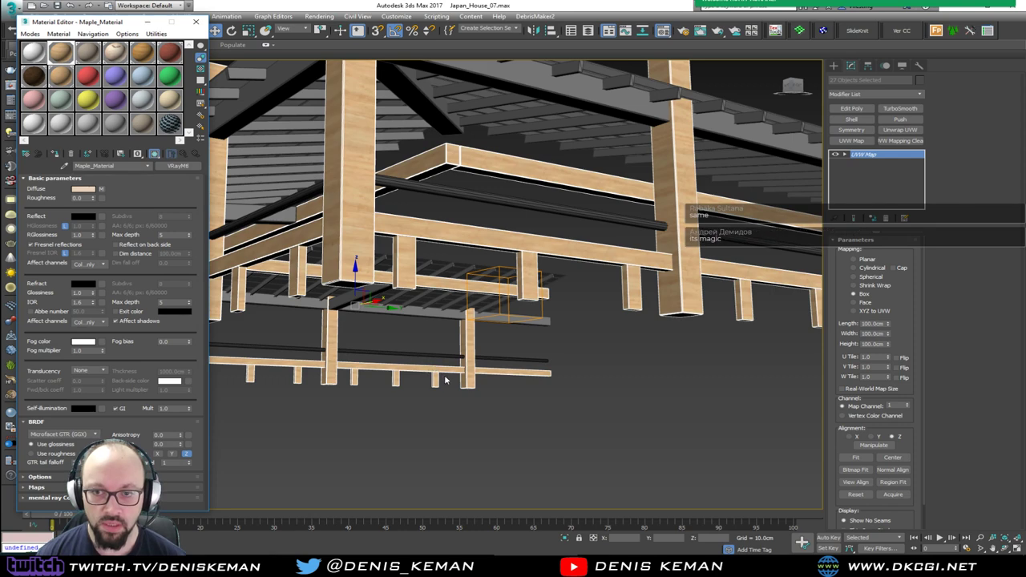
Step: Set the V tiling of the second maple material's diffuse bitmap to 1.0 and deselect the porch parts
middle_drag(394, 250, 405, 263)
click(66, 80)
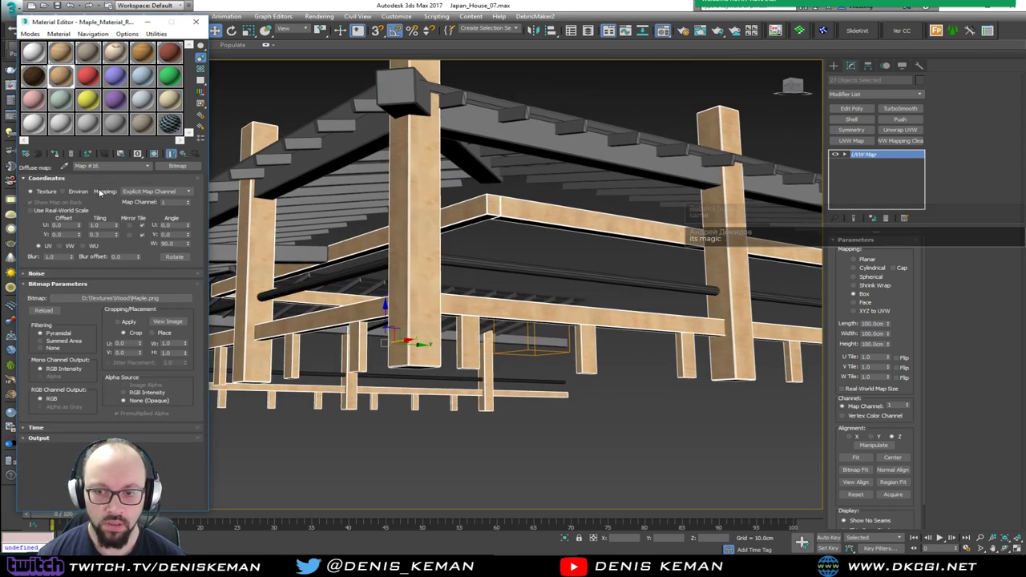
drag(107, 234, 72, 235)
text(1)
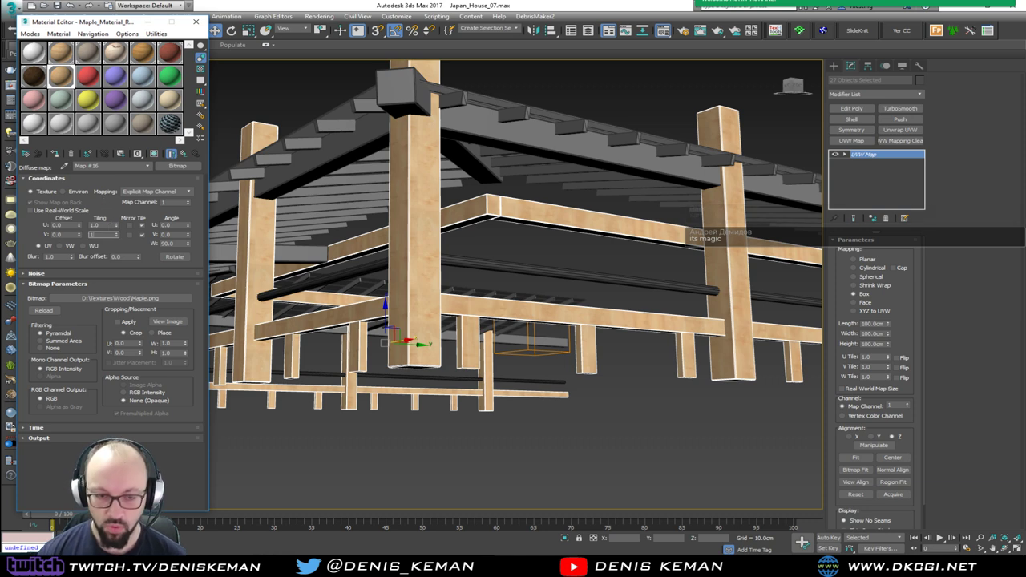
key(Return)
click(648, 416)
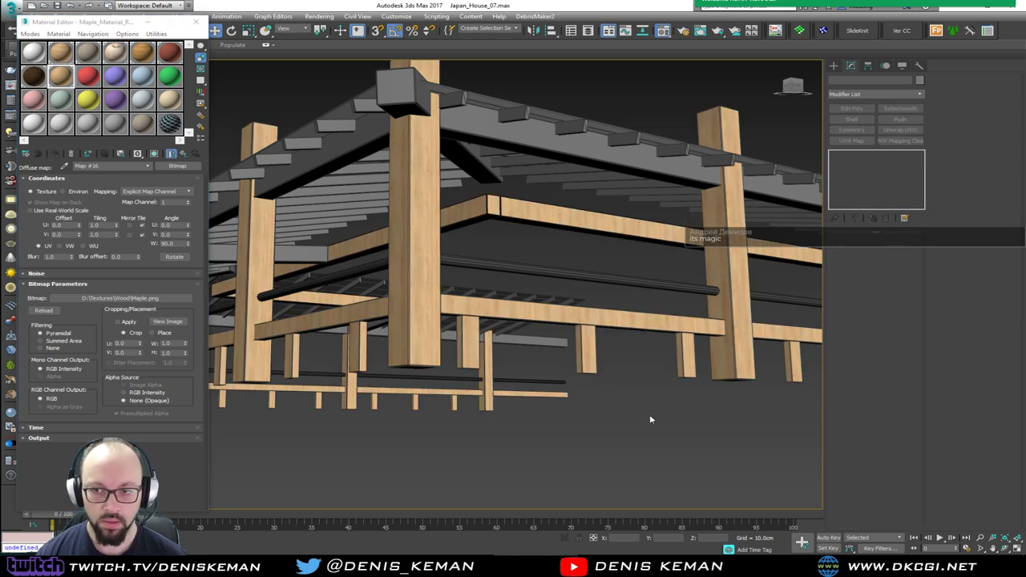
Step: Assign Maple_Material to the lower rails and inner roof beams on all three sides of the porch, and deselect them
scroll(511, 322, up, 5)
scroll(511, 323, down, 5)
alt+middle_drag(511, 323, 497, 329)
alt+middle_drag(441, 353, 551, 324)
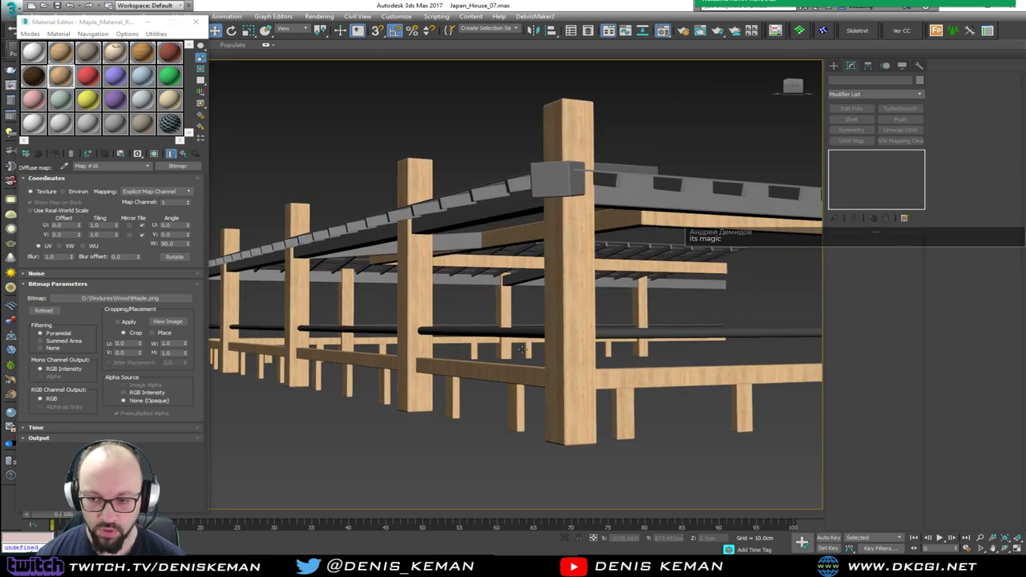
click(618, 377)
ctrl+click(653, 381)
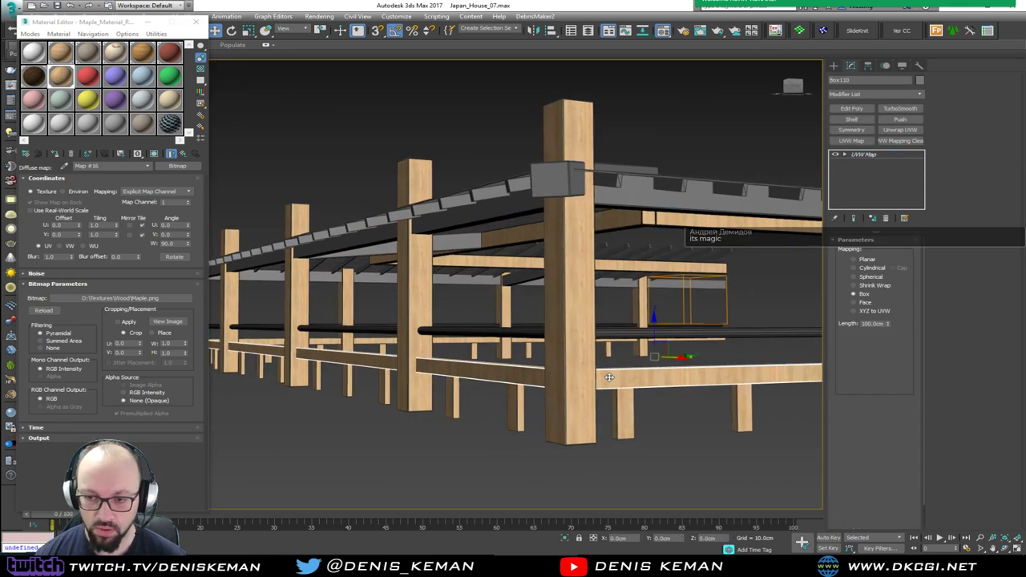
ctrl+click(442, 342)
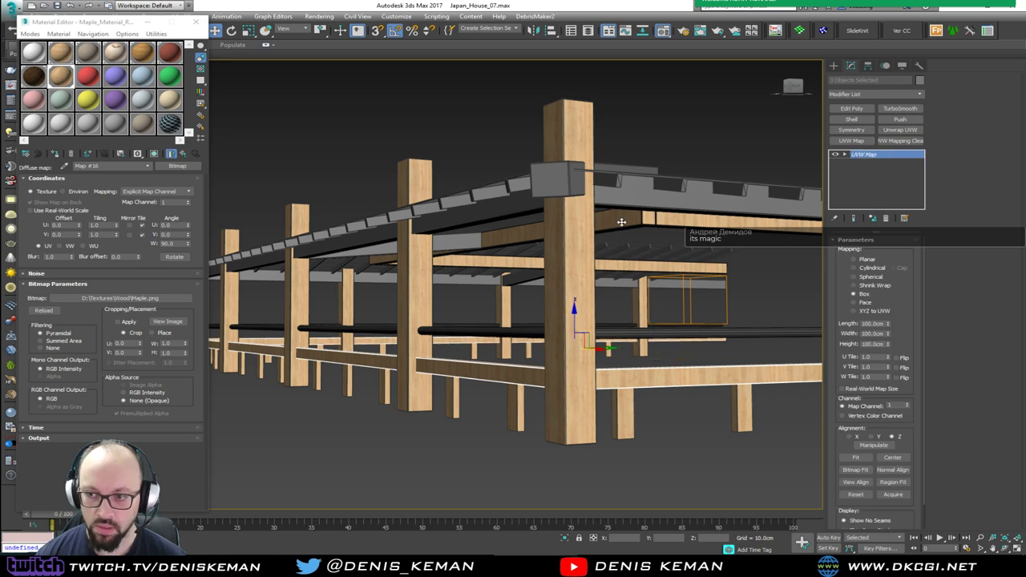
ctrl+click(622, 223)
ctrl+click(663, 222)
alt+middle_drag(662, 233, 554, 246)
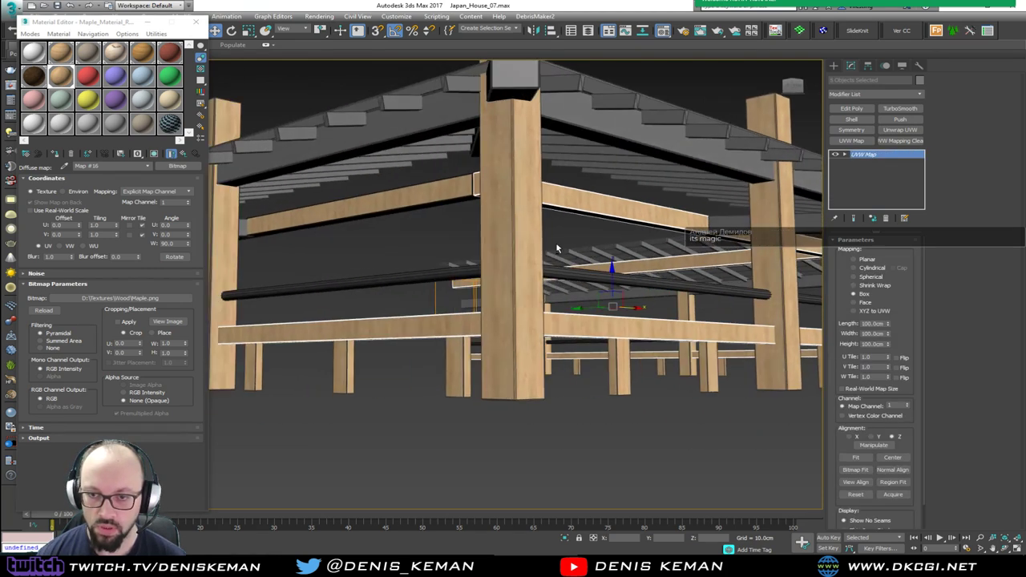
ctrl+click(401, 206)
click(62, 54)
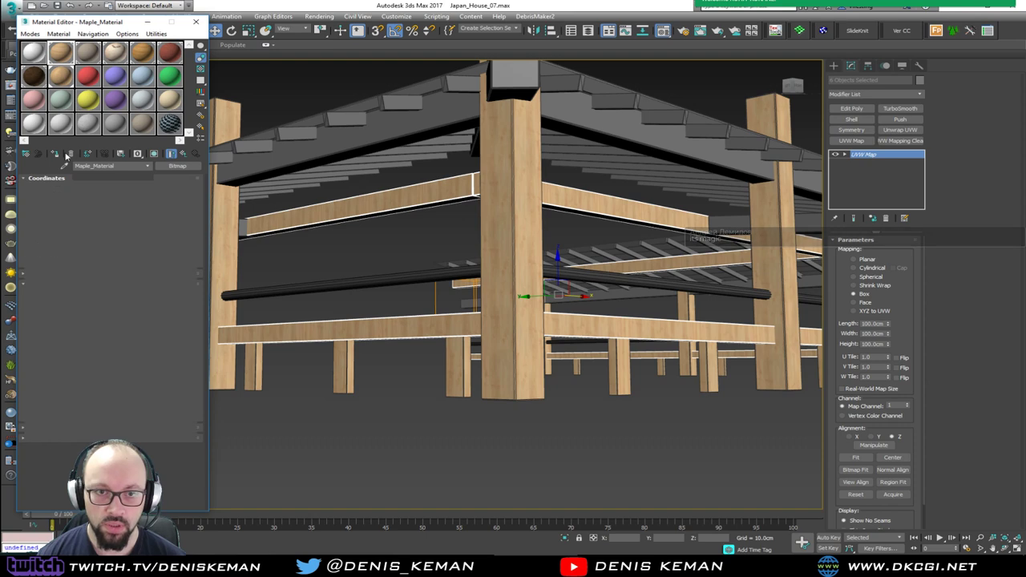
click(312, 448)
alt+middle_drag(312, 448, 278, 387)
Step: Assign Maple_Material to the three outer roof beams running along the porch posts, and clear the selection
click(371, 246)
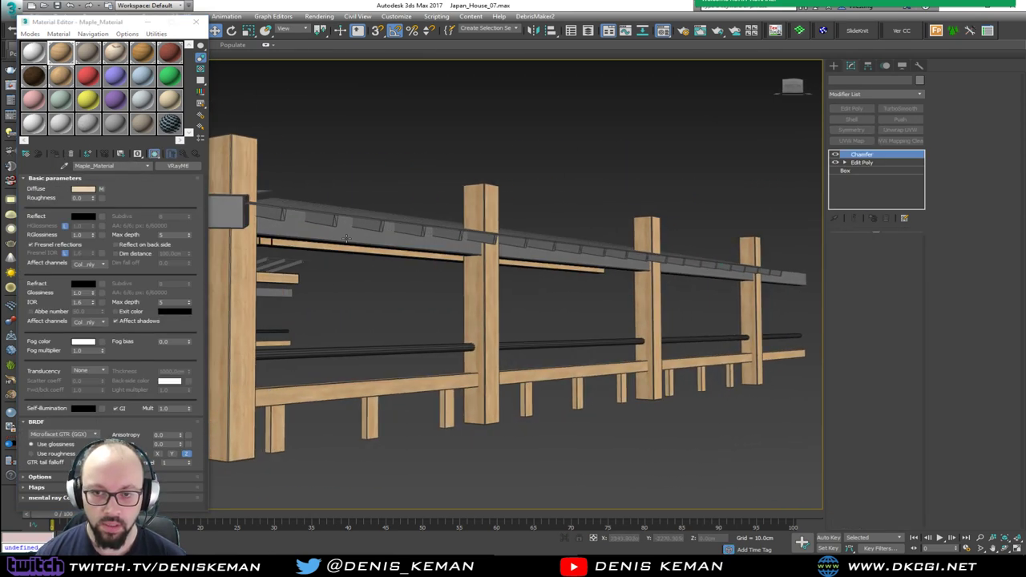
alt+middle_drag(399, 264, 483, 244)
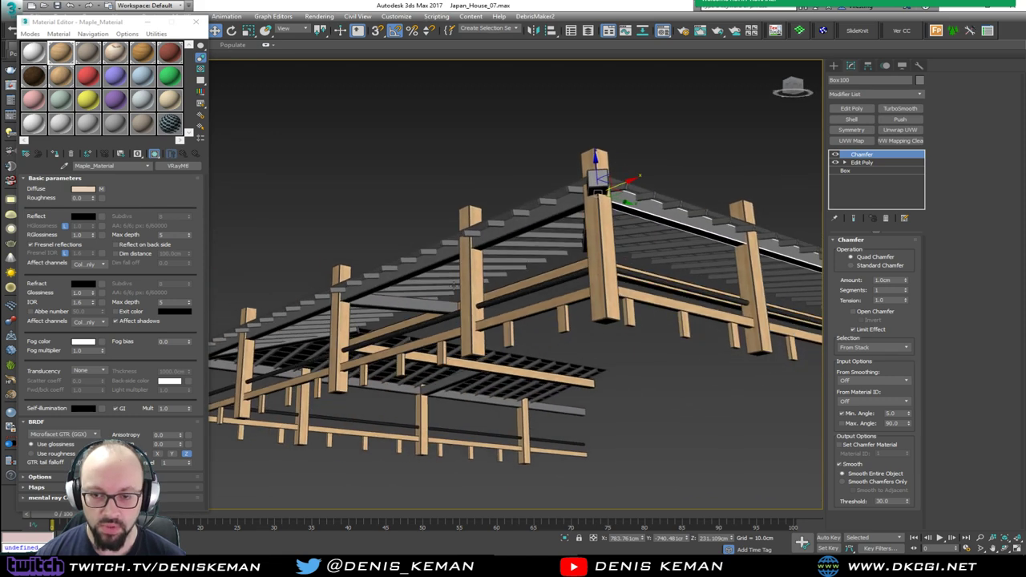
ctrl+click(397, 281)
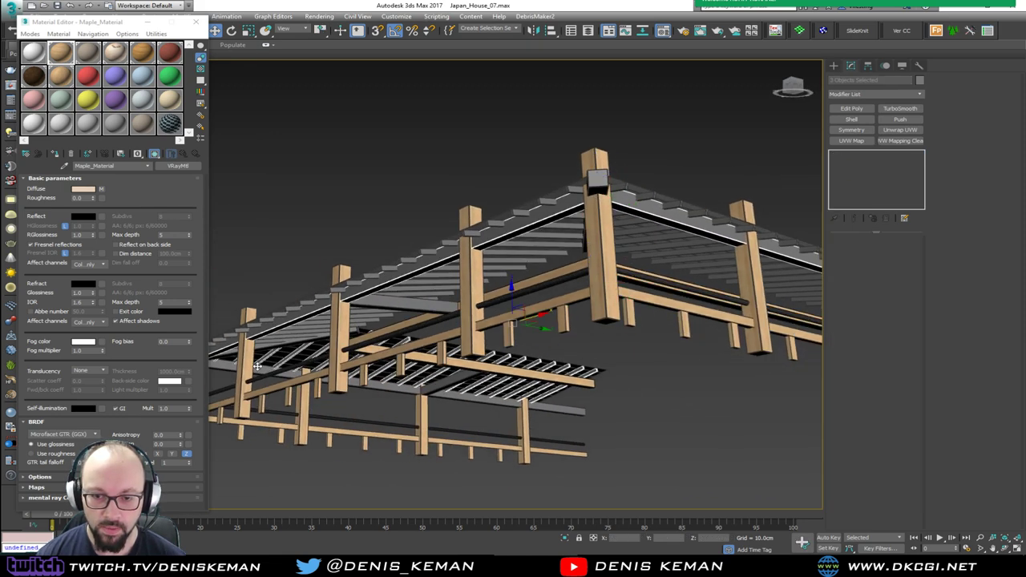
click(230, 371)
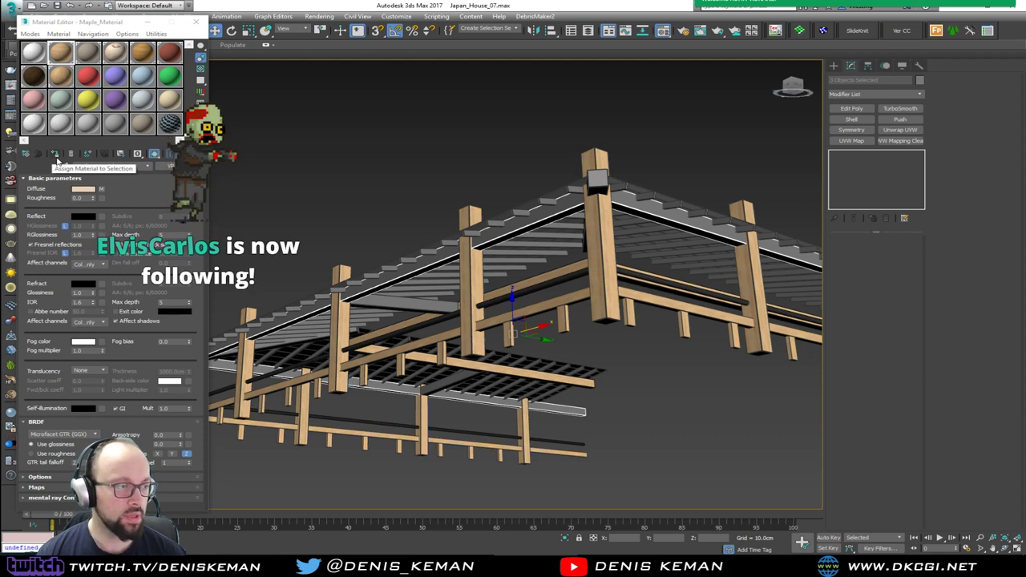
click(55, 157)
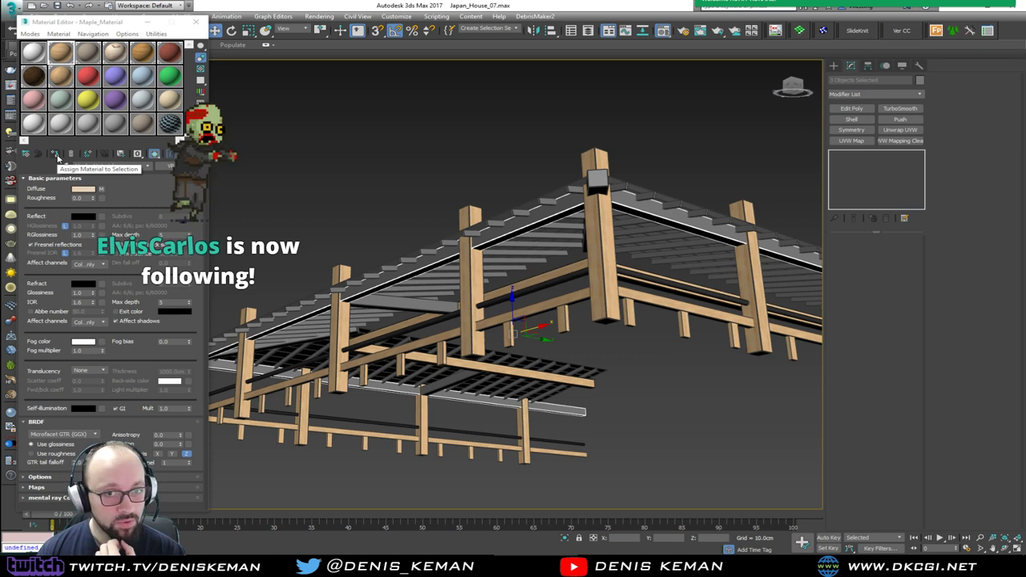
click(56, 156)
scroll(629, 203, up, 10)
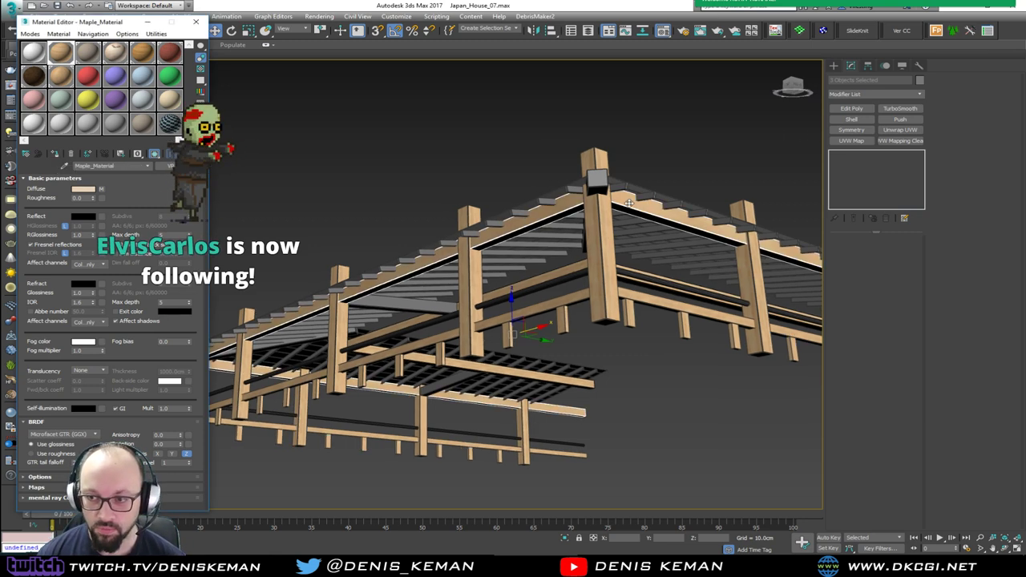
scroll(629, 203, down, 10)
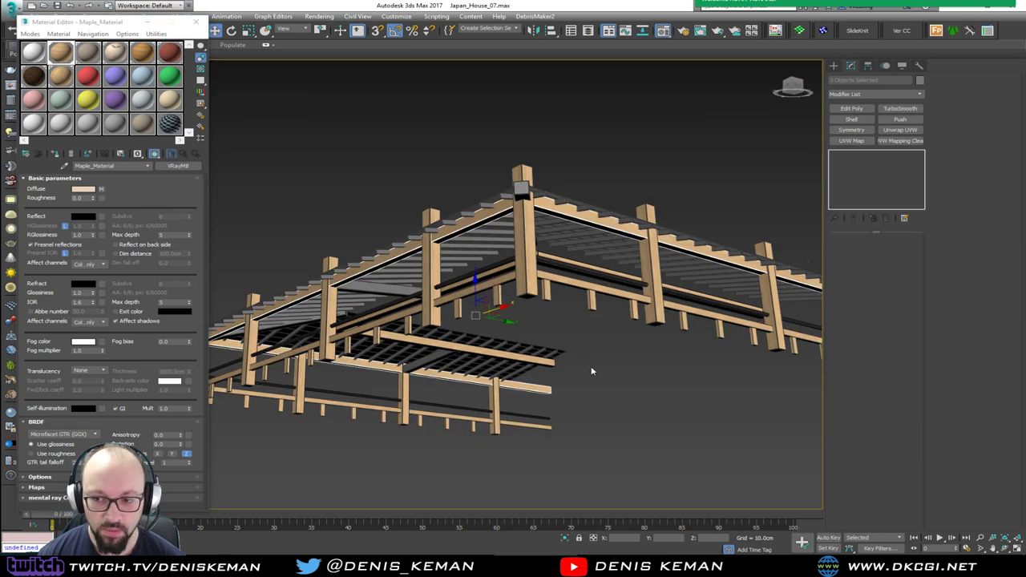
click(591, 367)
alt+middle_drag(547, 350, 408, 254)
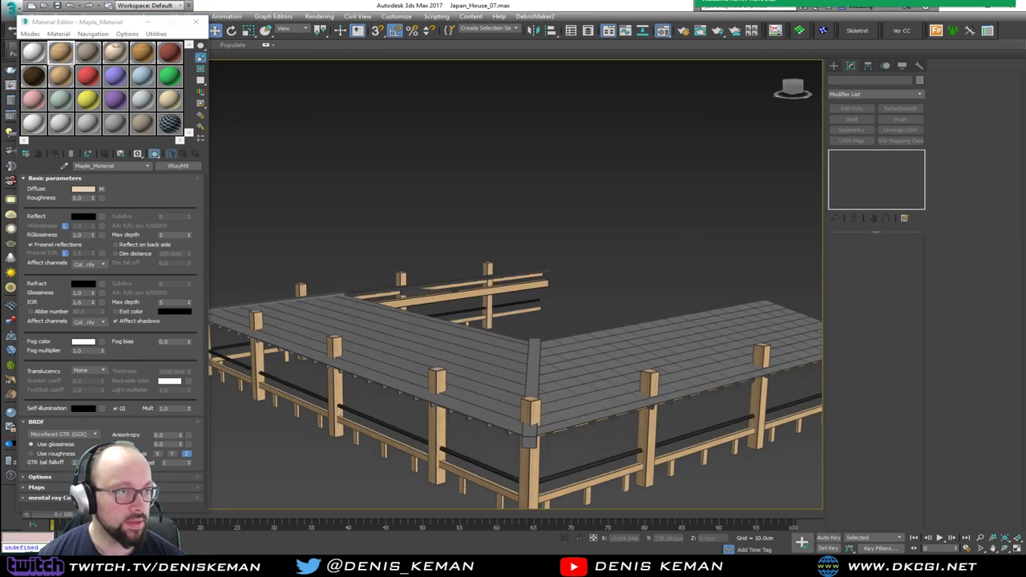
Step: Switch to Discord and examine the streaming_related reference images, enlarging the tree-trunk corner and the blue tatami room
click(101, 22)
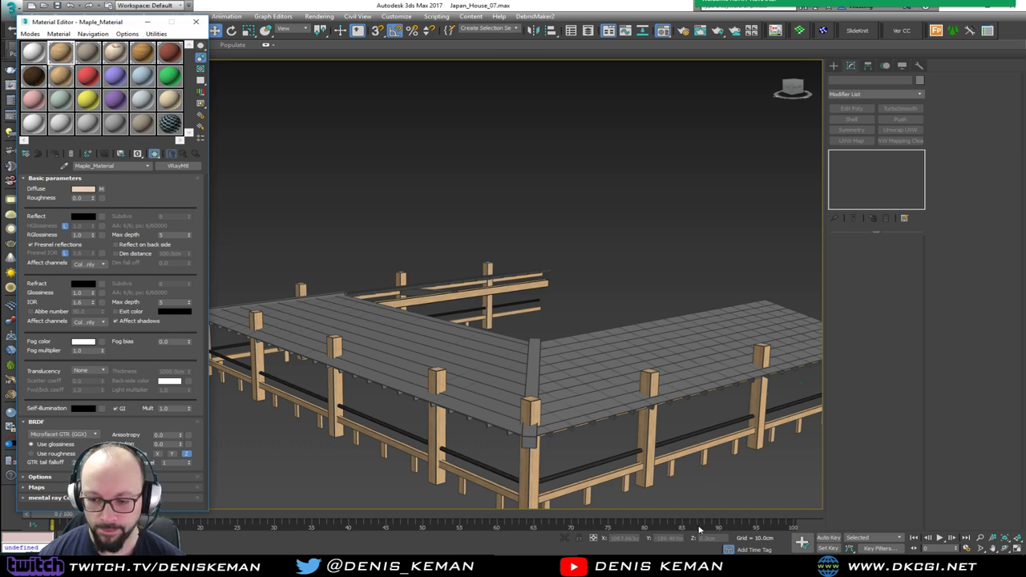
click(783, 563)
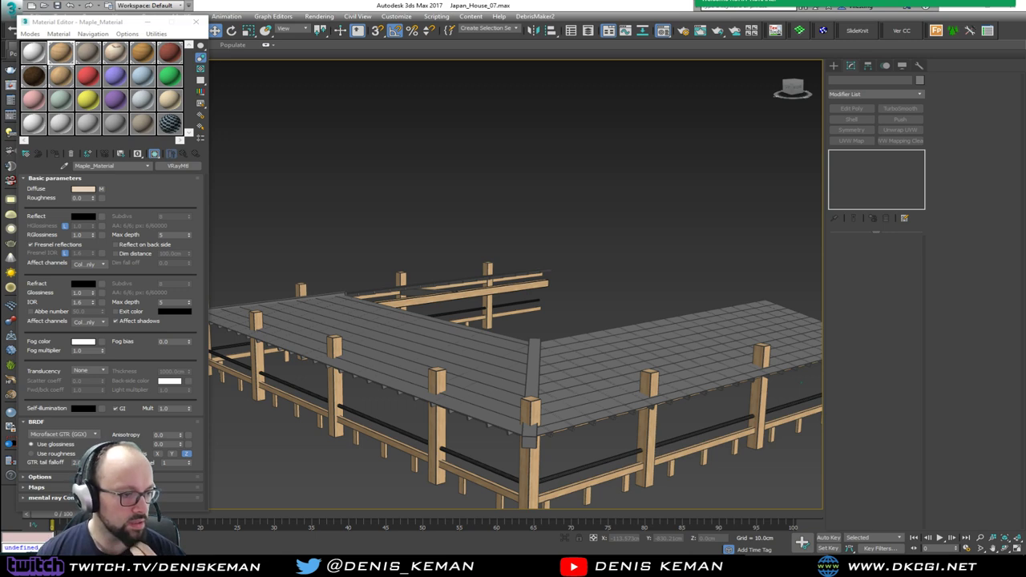
drag(0, 113, 553, 82)
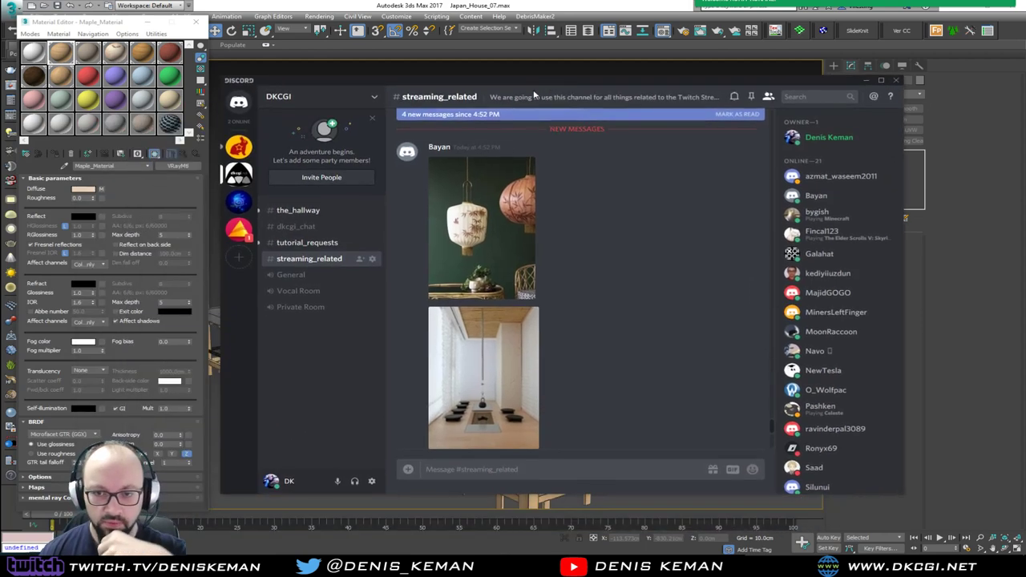
scroll(522, 250, down, 5)
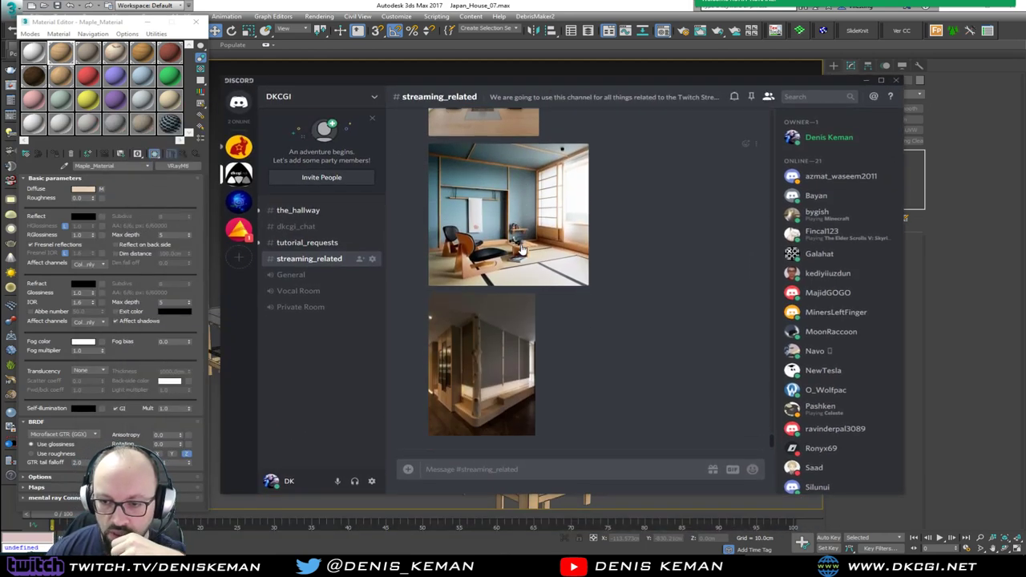
scroll(522, 250, up, 1)
scroll(522, 250, down, 1)
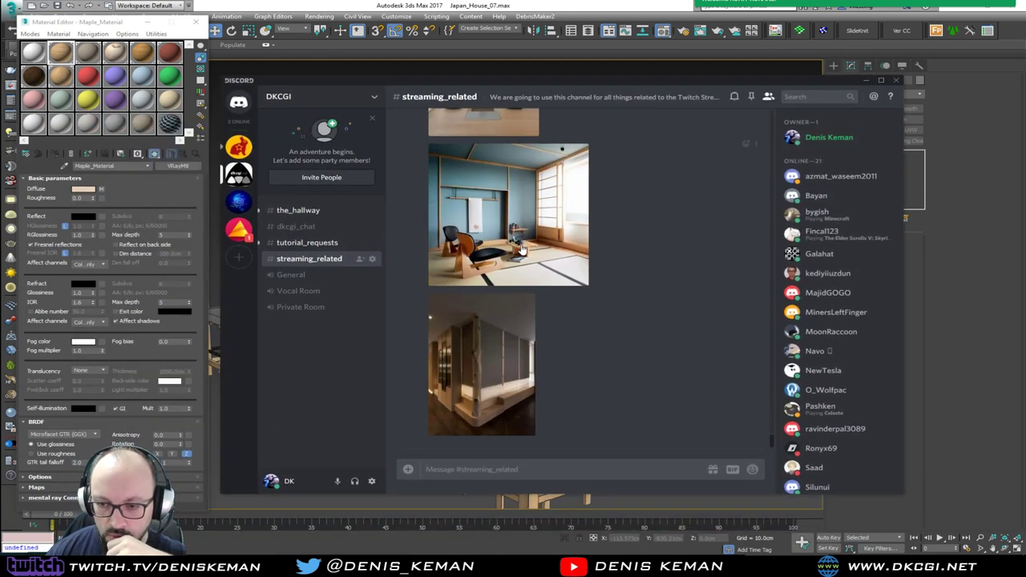
click(502, 321)
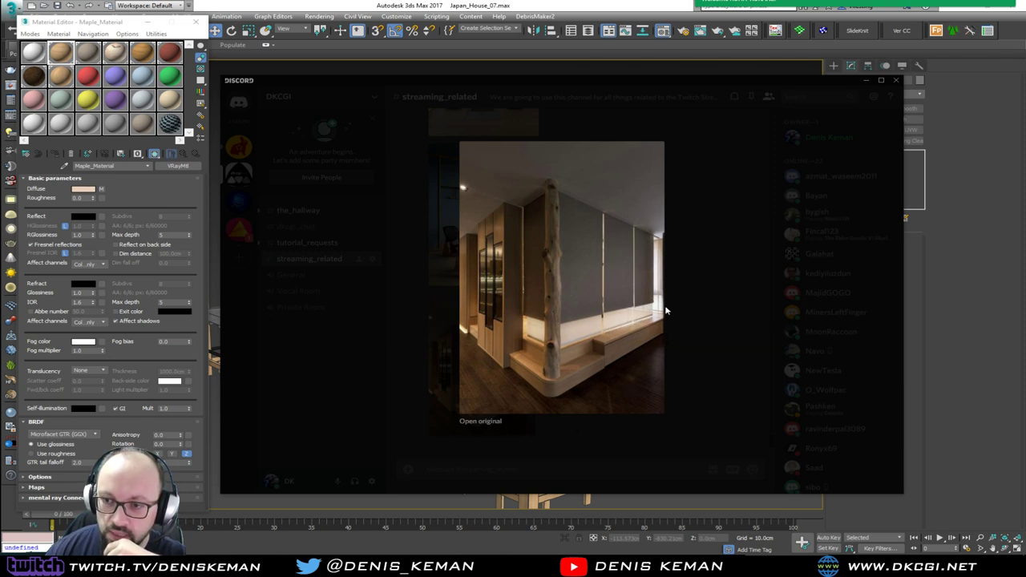
click(734, 283)
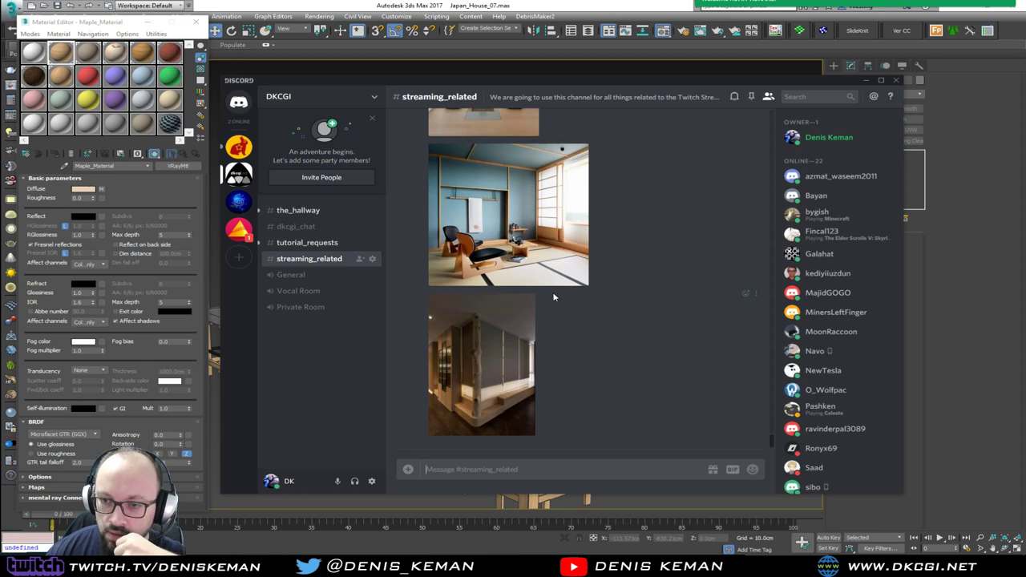
click(533, 276)
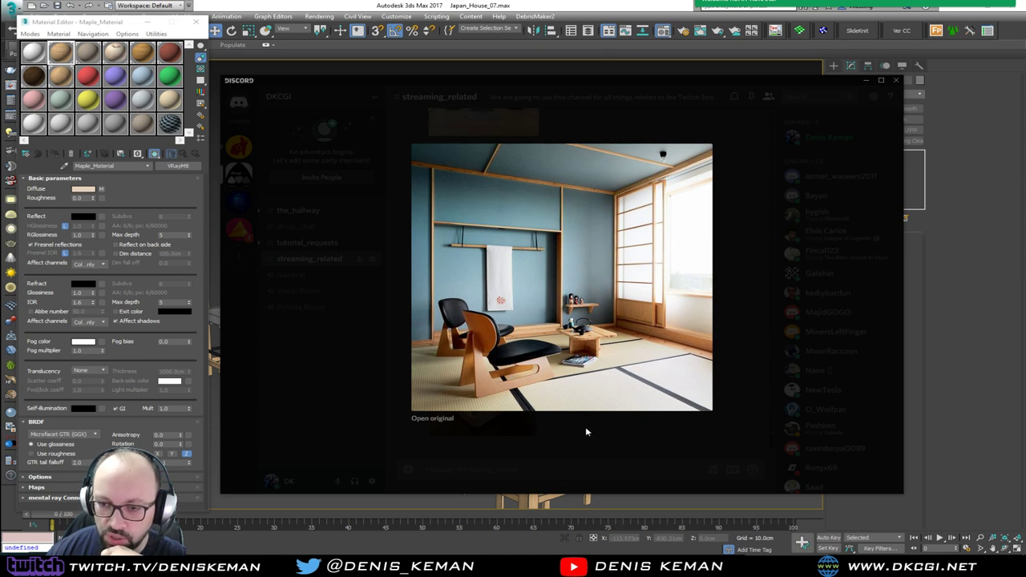
click(593, 452)
Step: Look through the remaining interior references, enlarge the wood-panelled corridor image, and return to 3ds Max
scroll(538, 335, up, 10)
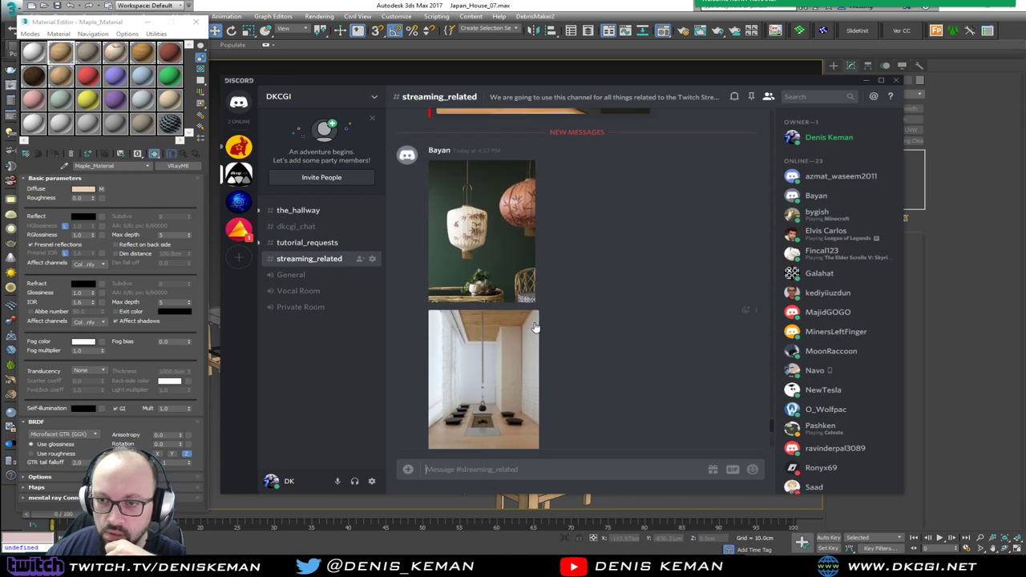
scroll(536, 327, down, 6)
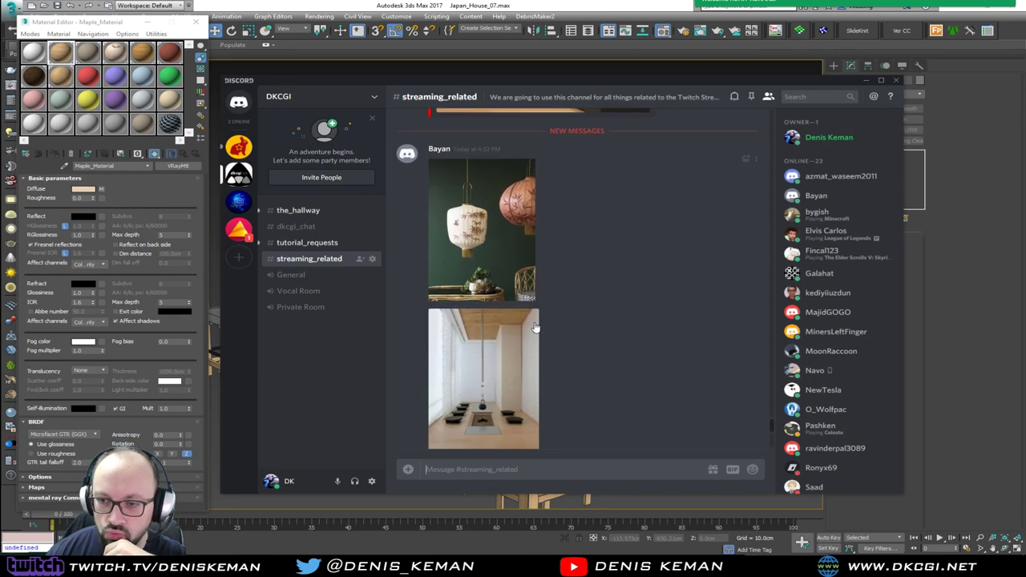
scroll(536, 327, down, 3)
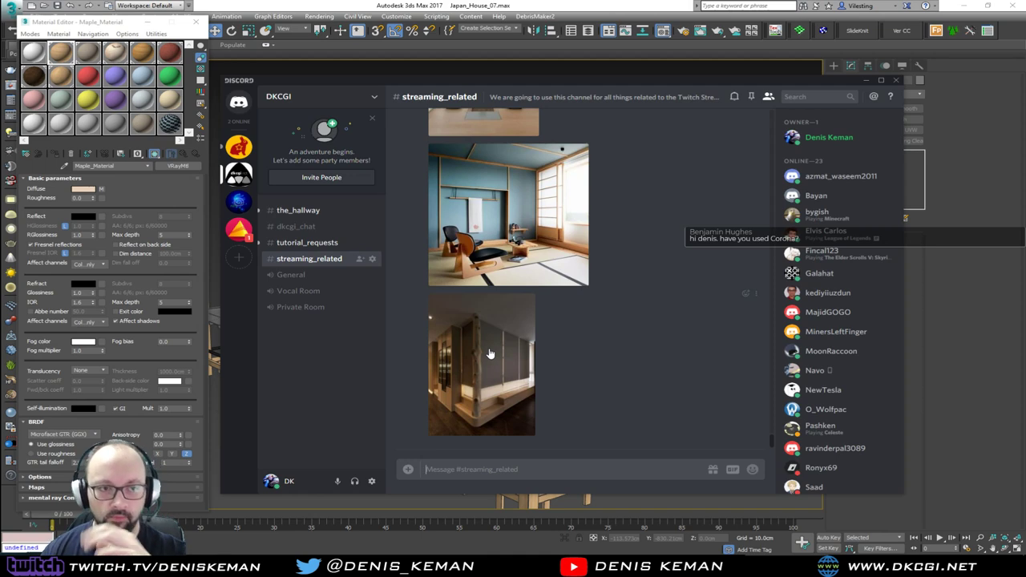
scroll(489, 354, down, 3)
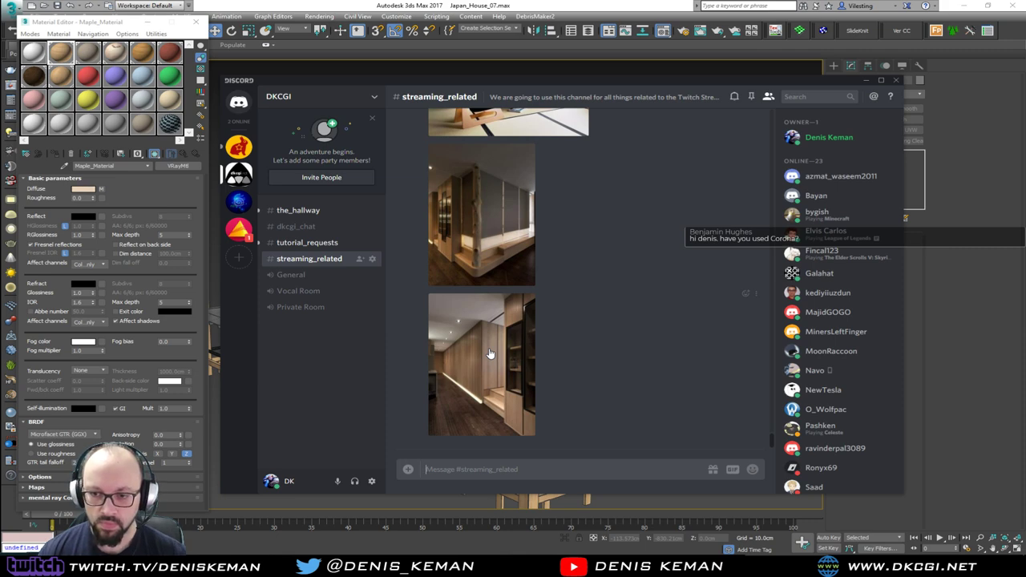
click(502, 409)
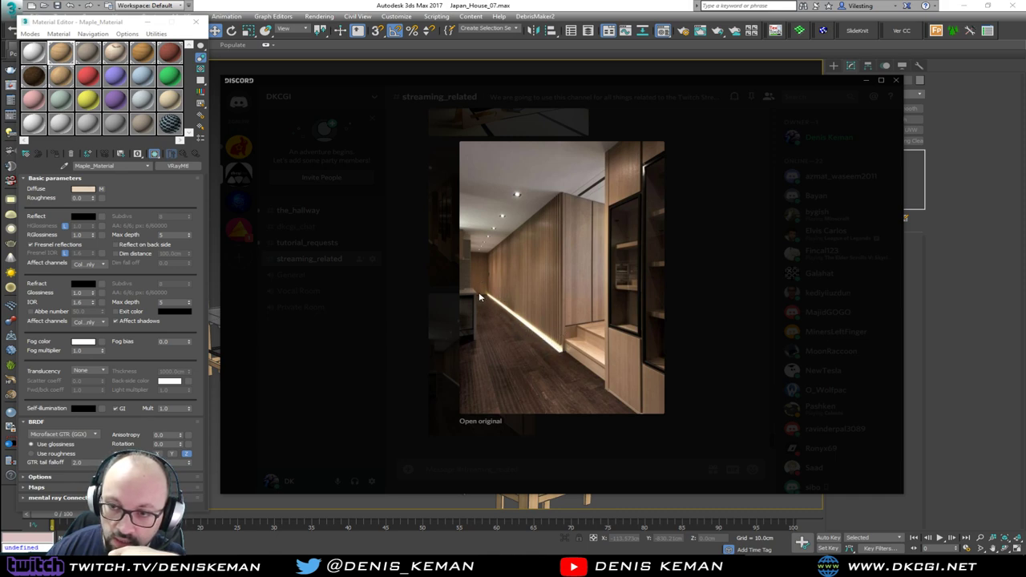
click(796, 142)
click(865, 80)
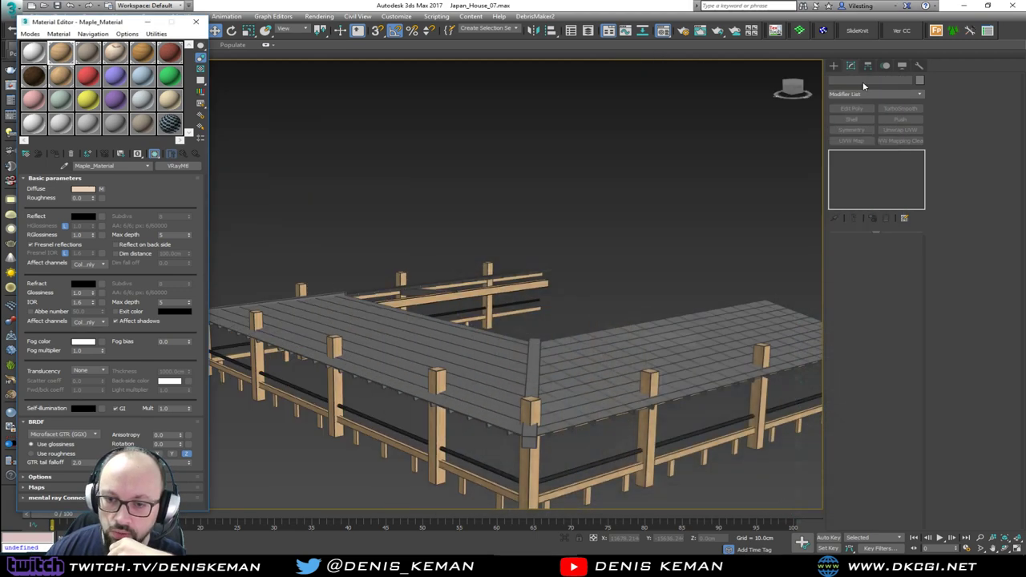
Step: Assign Maple_Material to the row of rafters beneath the roof boards on one side of the porch
click(149, 22)
alt+middle_drag(440, 212, 364, 216)
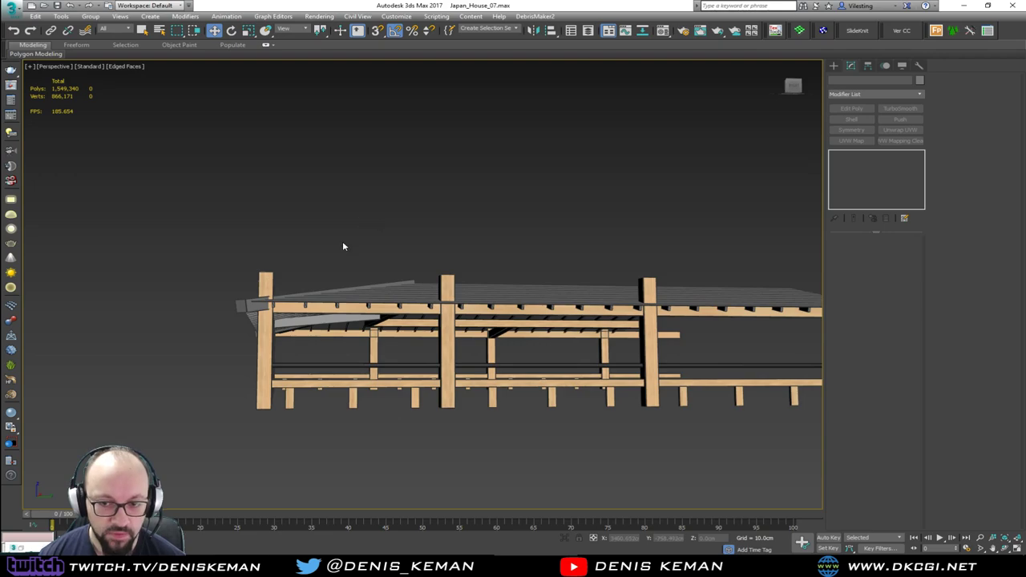
scroll(343, 246, up, 10)
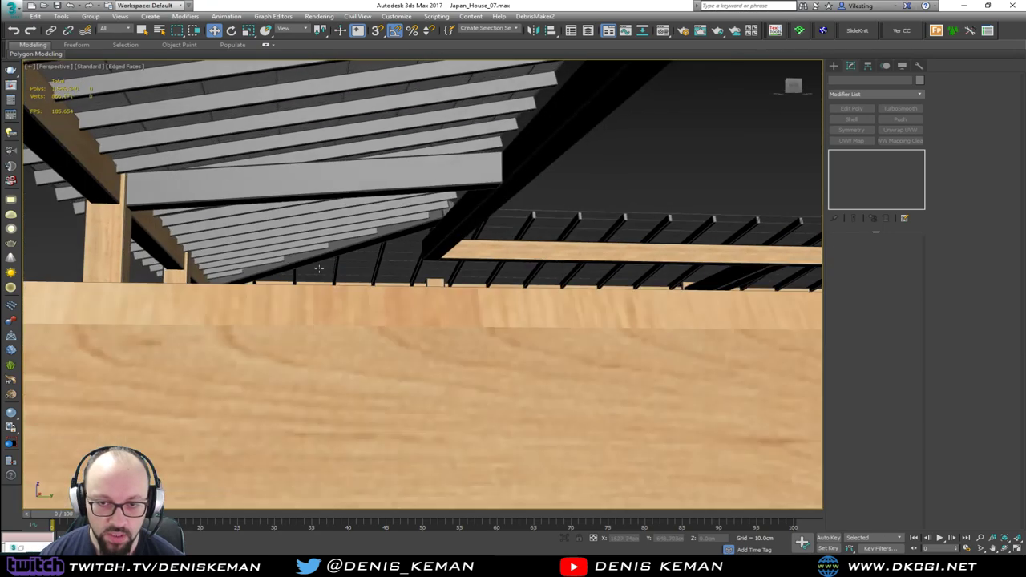
scroll(320, 270, down, 5)
scroll(286, 293, up, 5)
scroll(280, 285, down, 5)
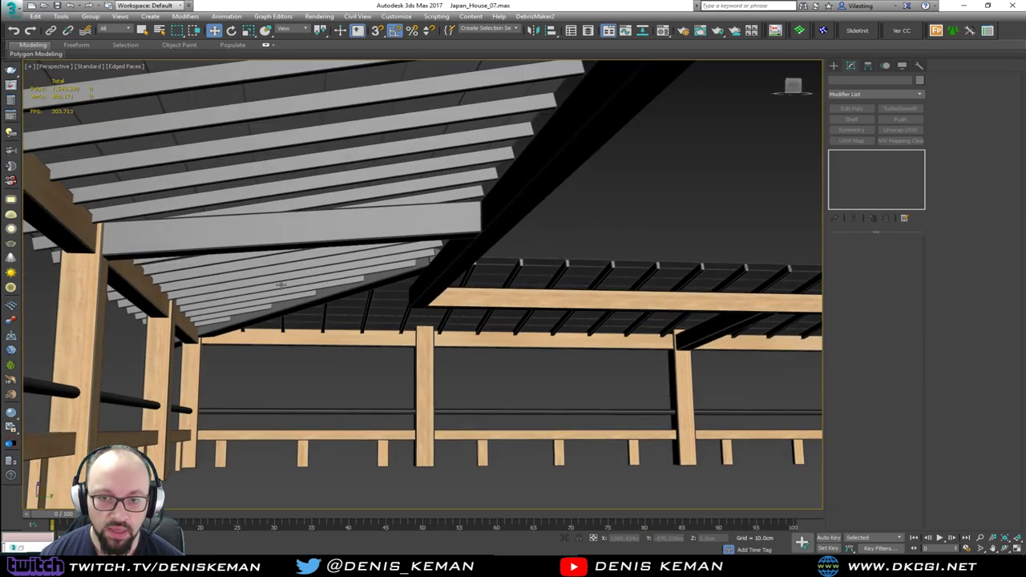
scroll(280, 284, up, 3)
scroll(315, 198, up, 5)
click(330, 158)
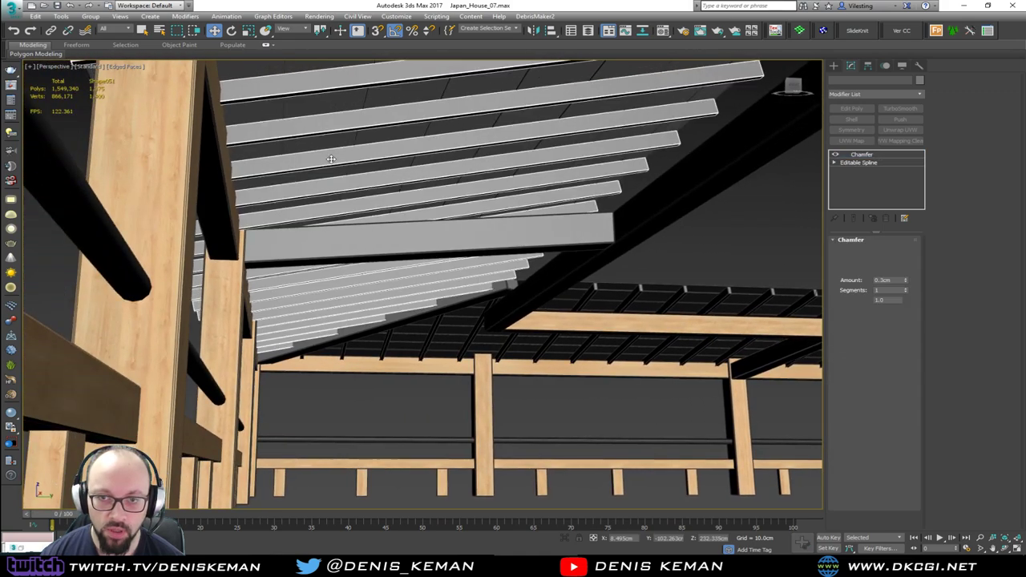
scroll(312, 169, up, 5)
scroll(272, 196, down, 6)
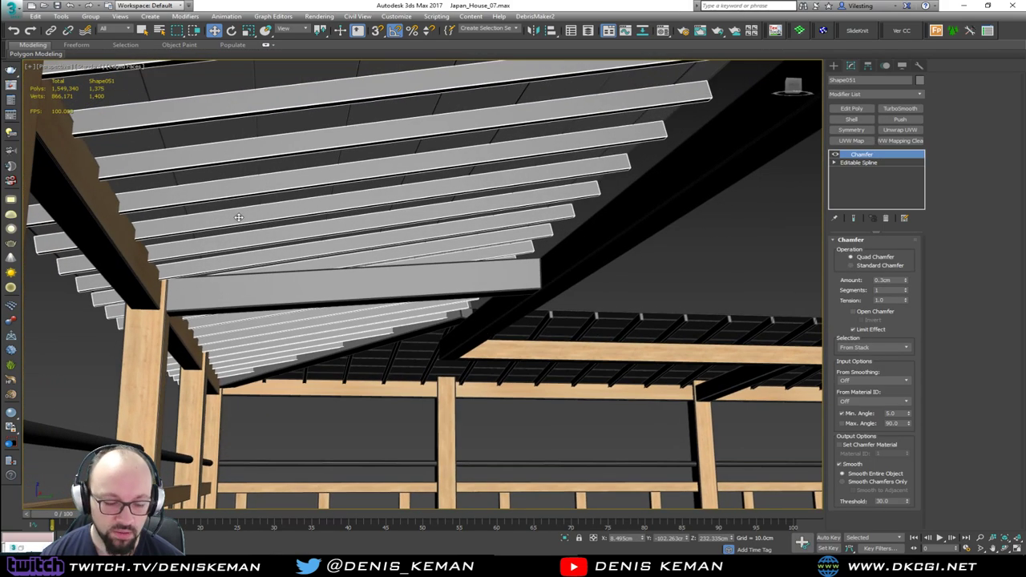
key(m)
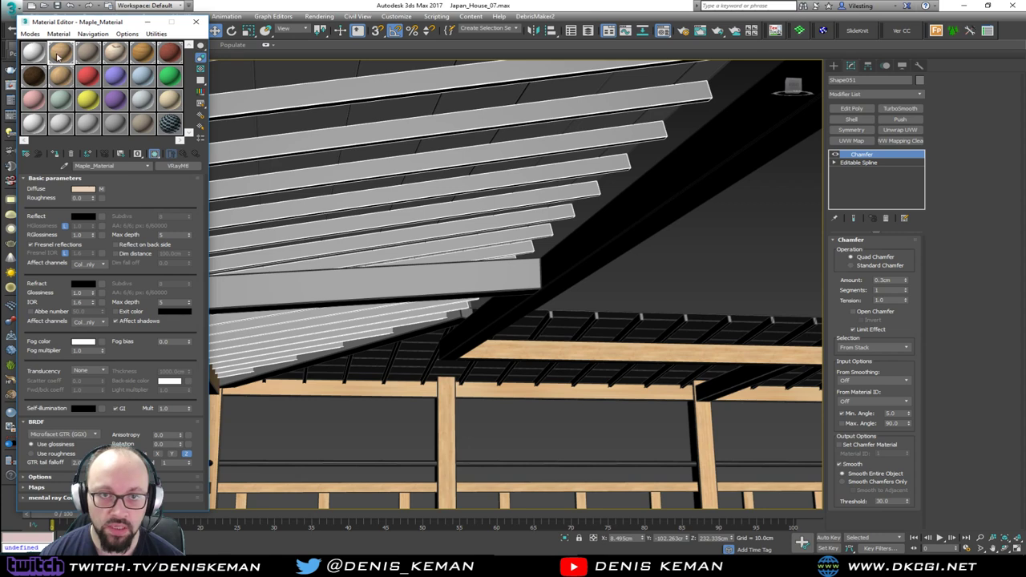
click(55, 153)
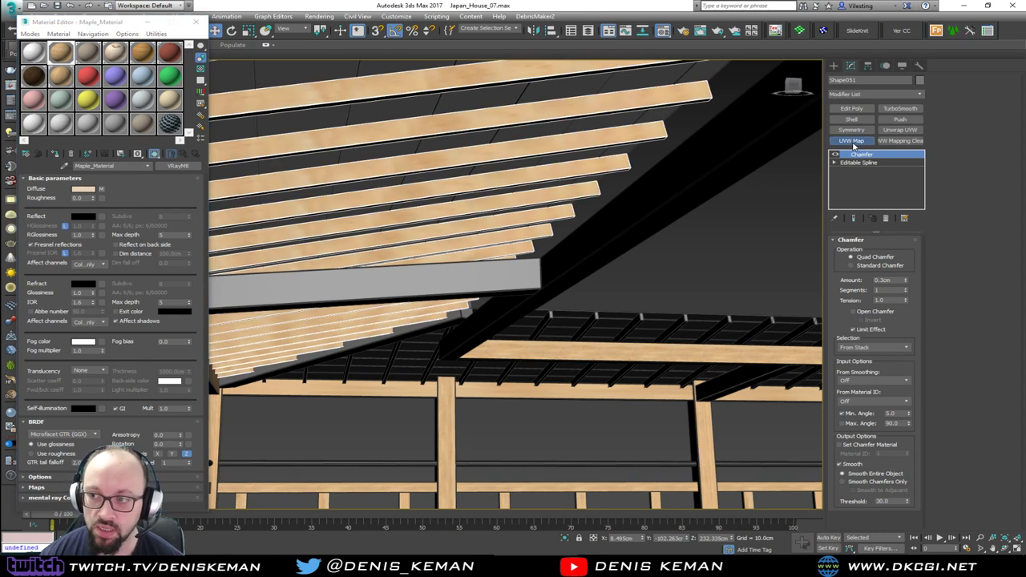
Step: Add a UVW Map with Box projection to the selected rafter row, with length, width and height of 100 cm
click(851, 141)
click(855, 294)
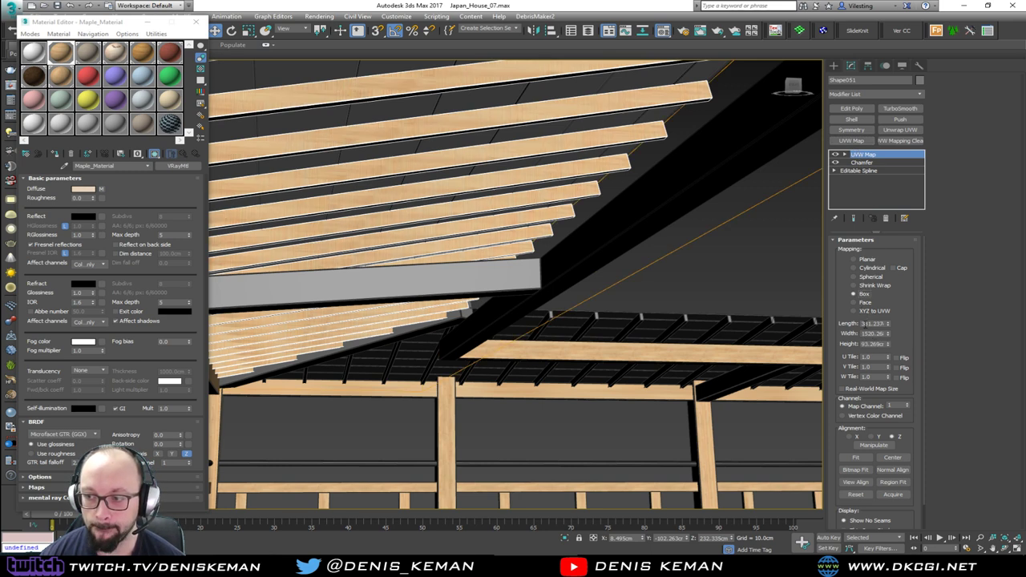
text(100)
key(Tab)
text(10)
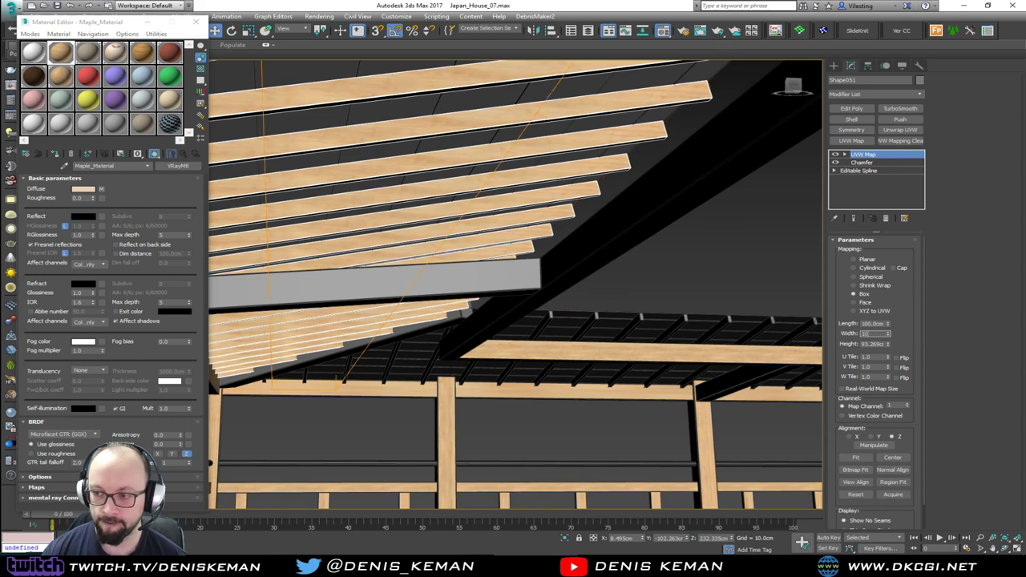
text(0)
key(Tab)
text(100)
key(Return)
Step: Rotate the rafter row's UVW Map gizmo to follow the slope of the rafters, and close the Material Editor
scroll(534, 217, up, 2)
middle_drag(532, 218, 485, 266)
scroll(500, 256, down, 5)
scroll(411, 292, up, 4)
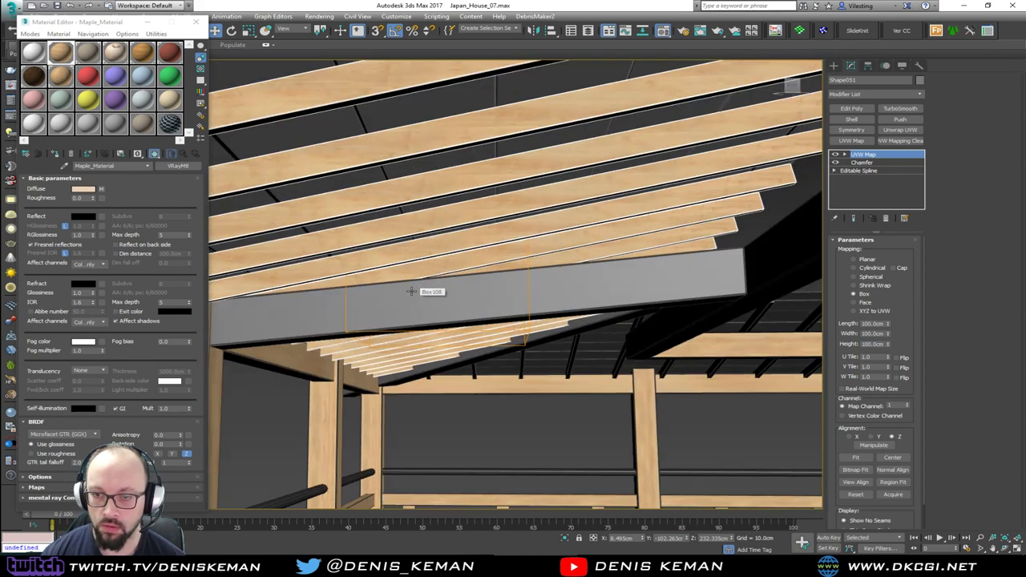
scroll(410, 292, up, 2)
click(881, 155)
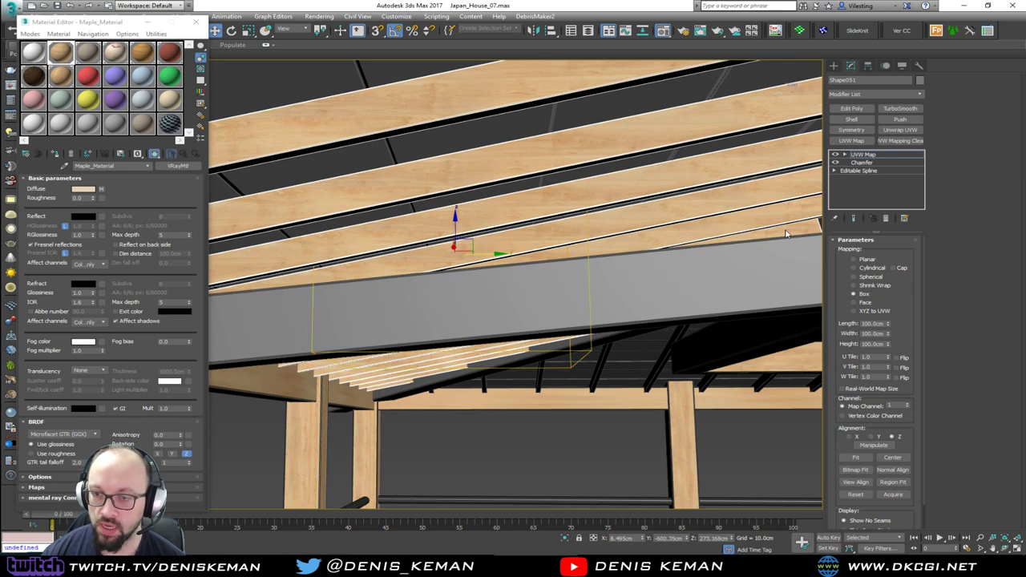
key(e)
drag(484, 271, 493, 270)
alt+middle_drag(493, 270, 625, 368)
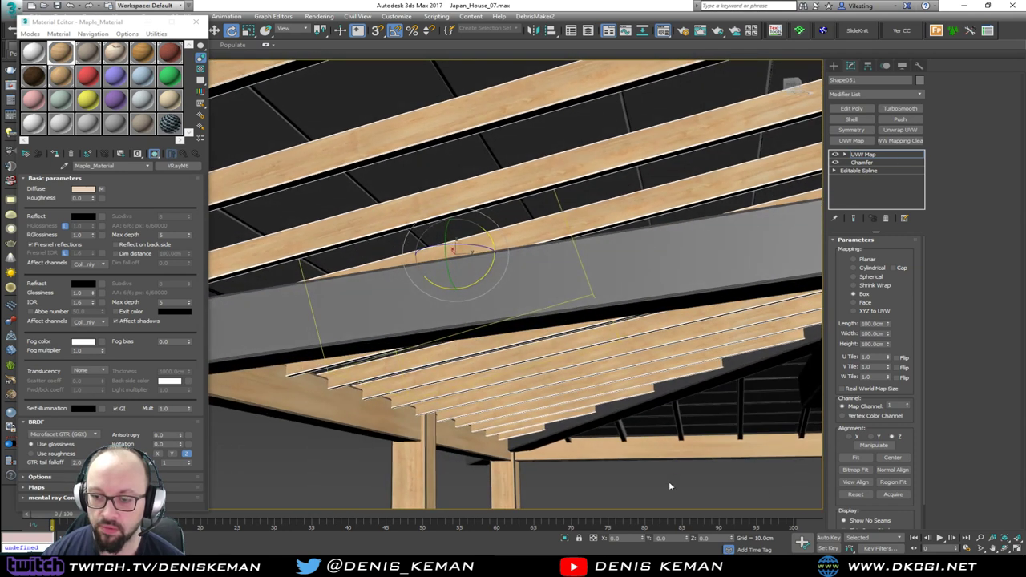
key(w)
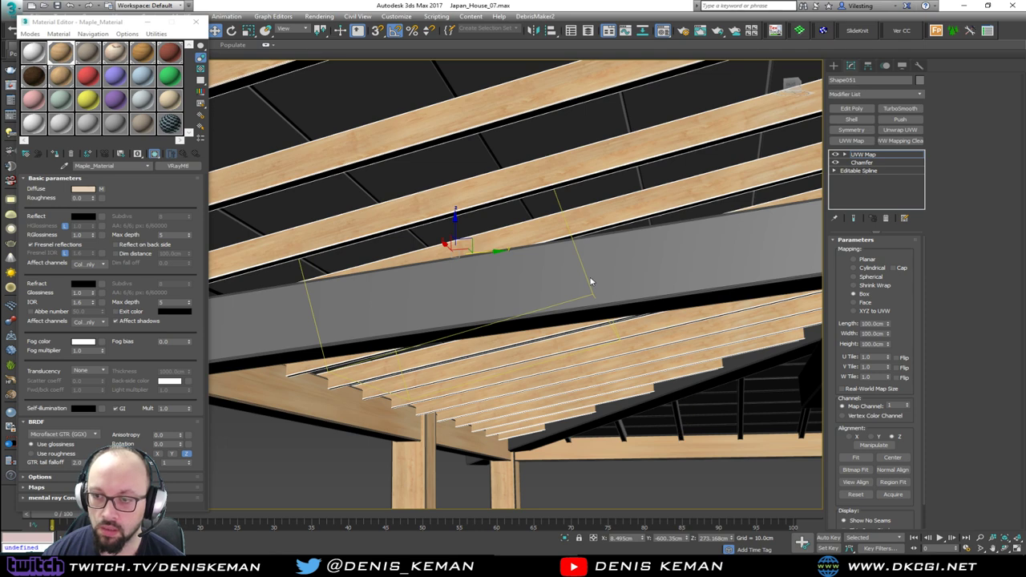
middle_drag(591, 281, 568, 256)
click(196, 21)
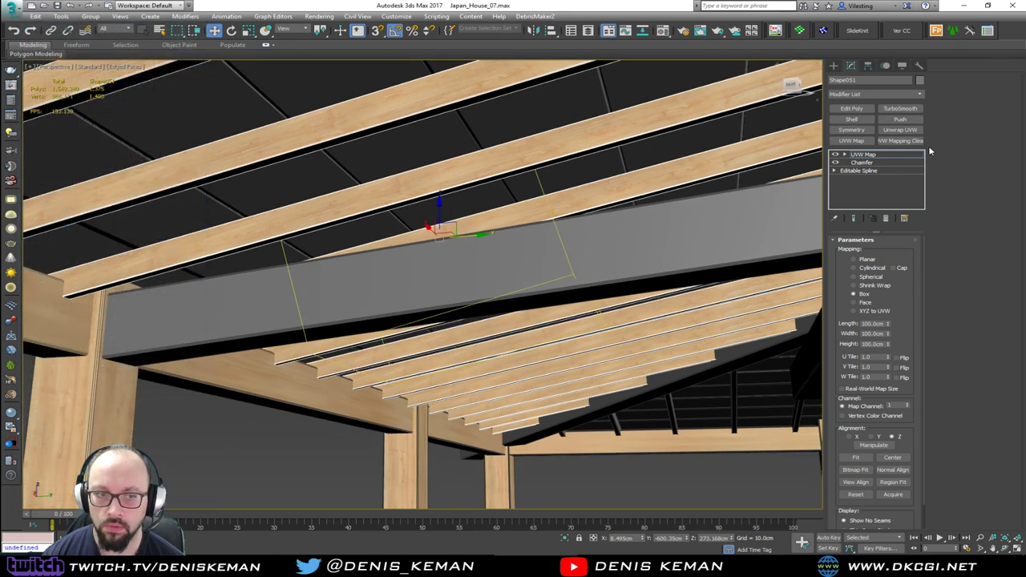
click(888, 157)
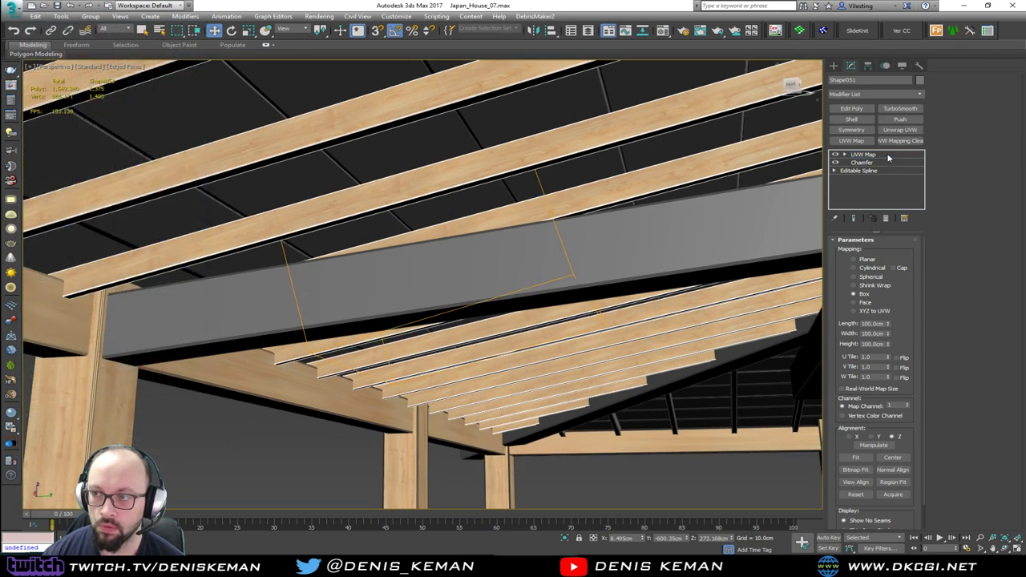
Step: Select the two remaining rafter rows together and apply a shared UVW Map with Box projection
click(682, 483)
key(z)
alt+middle_drag(673, 421, 725, 406)
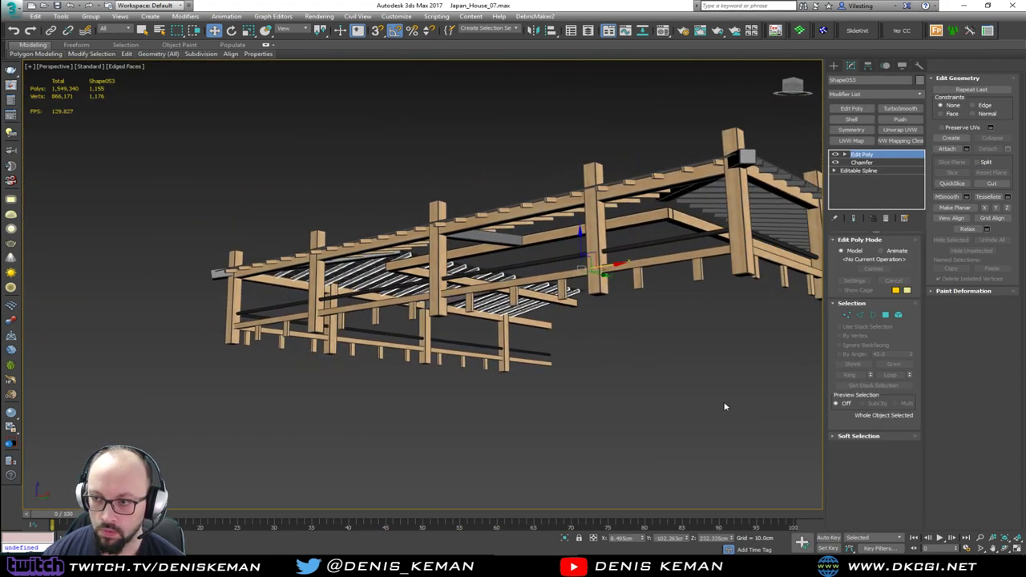
ctrl+click(701, 206)
click(851, 141)
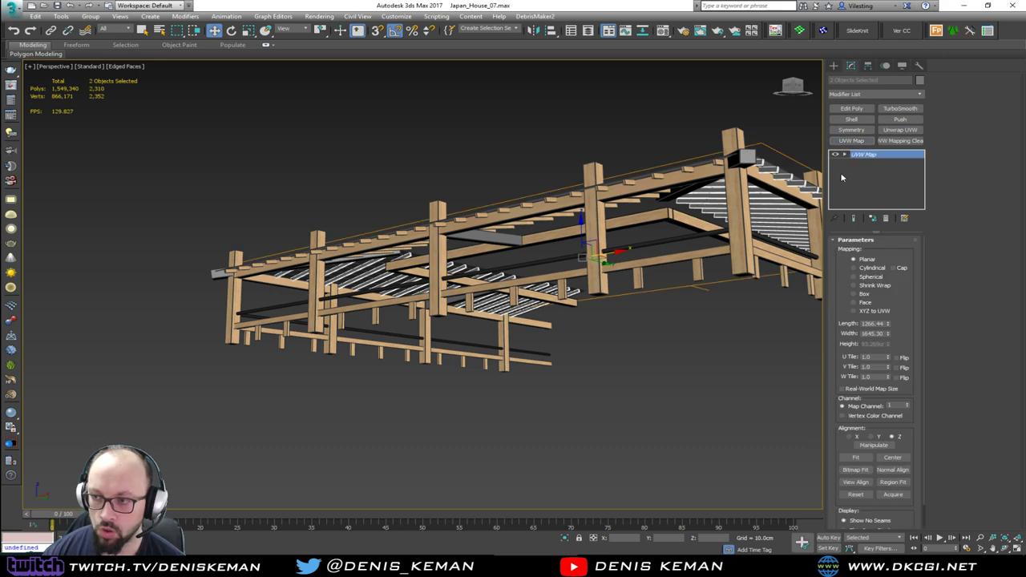
click(864, 295)
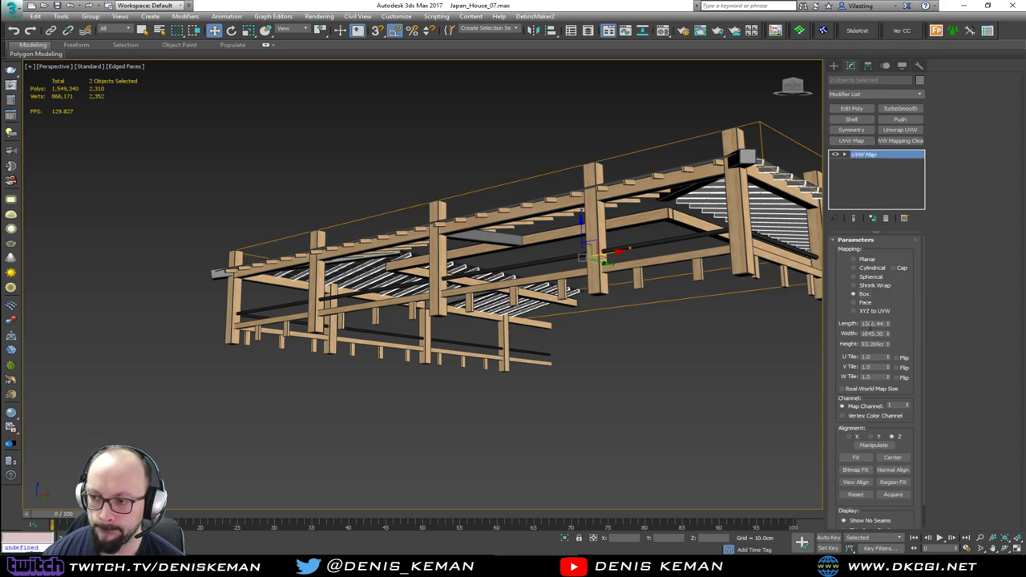
Step: Set the shared box mapping's length, width and height to 100 cm each
drag(863, 323, 911, 314)
text(100)
key(Tab)
text(100)
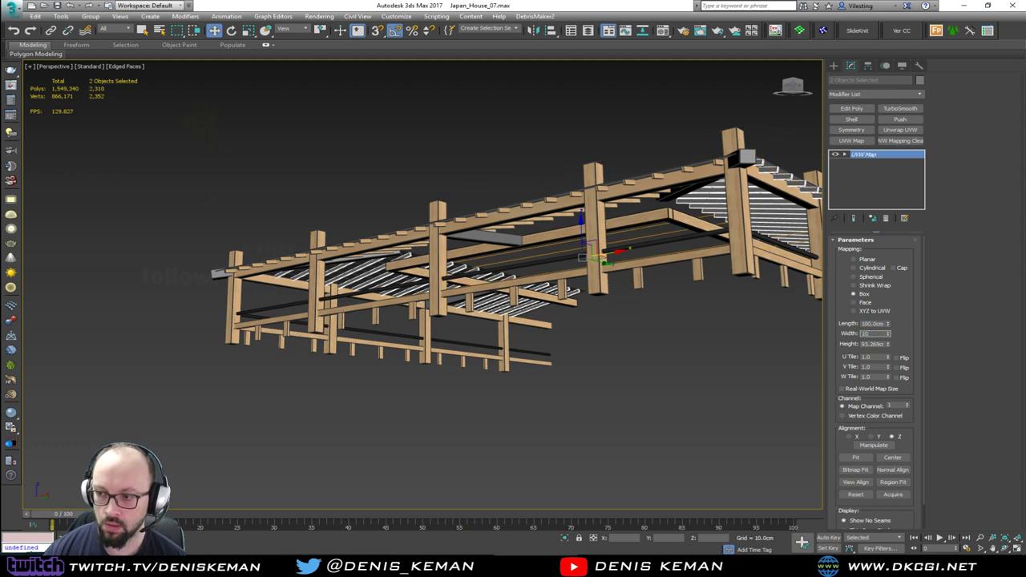
key(Tab)
text(100)
key(Return)
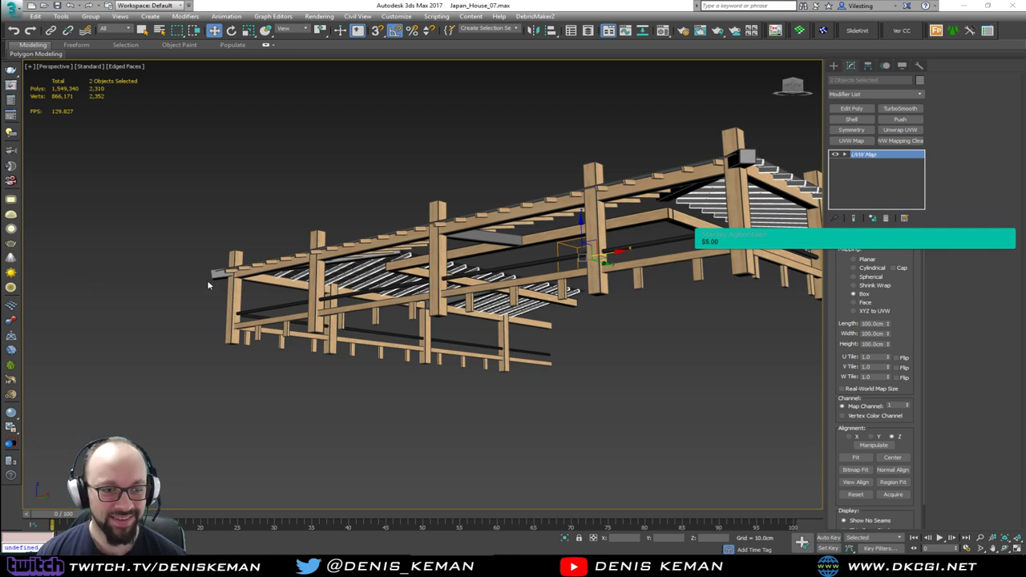
Step: Assign Maple_Material to the two selected rafter rows
scroll(208, 284, up, 10)
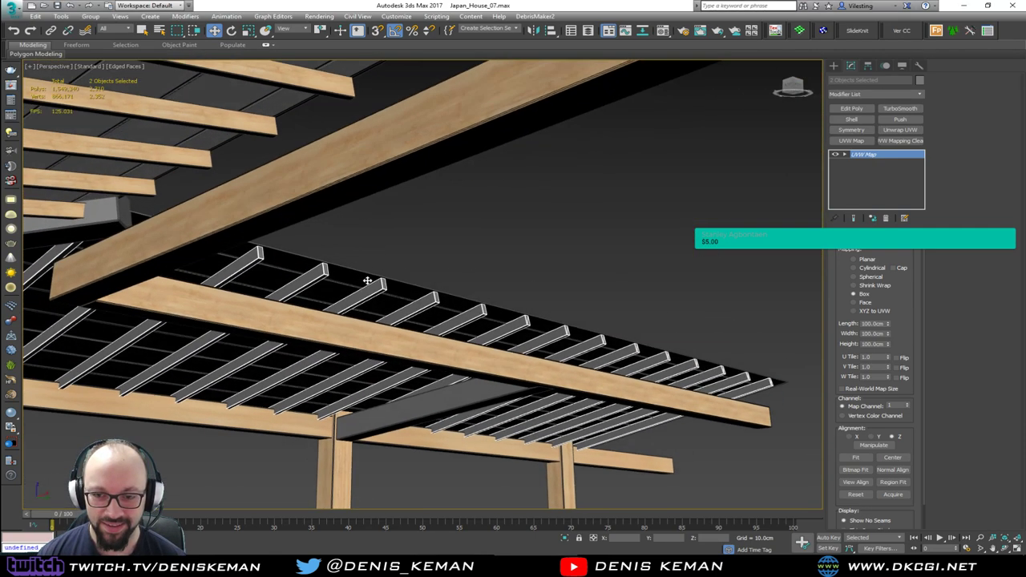
alt+middle_drag(367, 281, 492, 392)
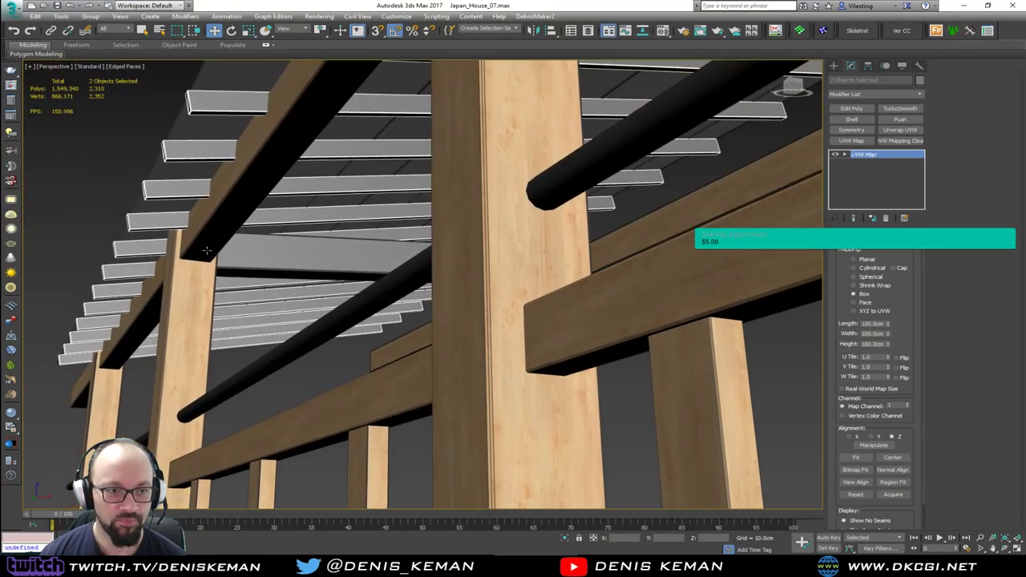
alt+middle_drag(217, 215, 285, 313)
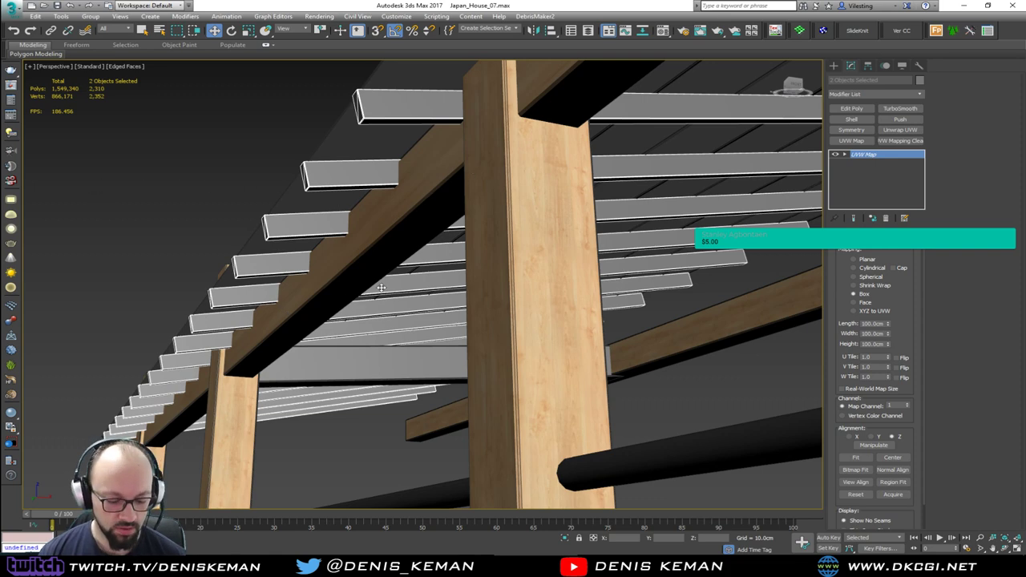
key(m)
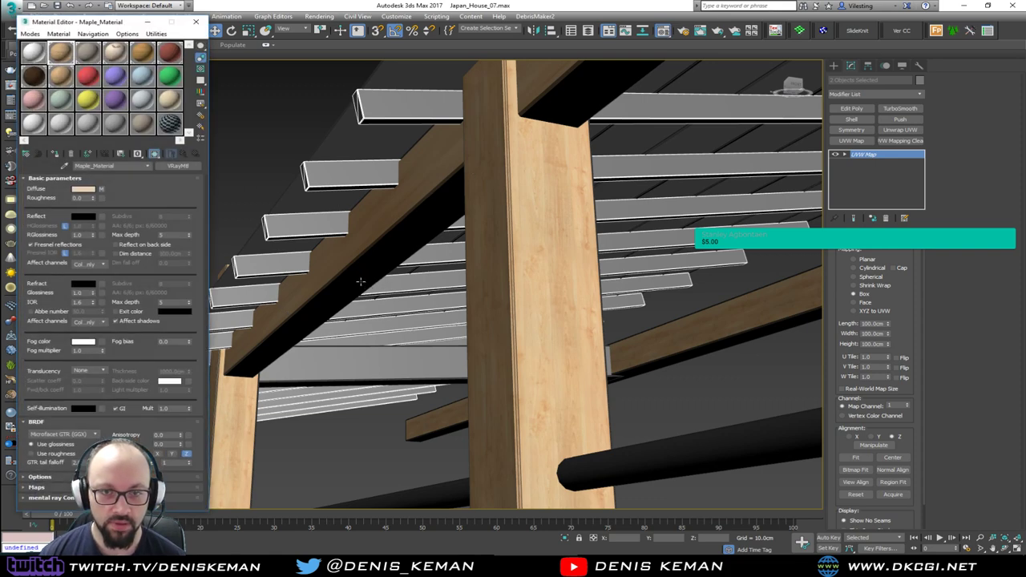
click(54, 153)
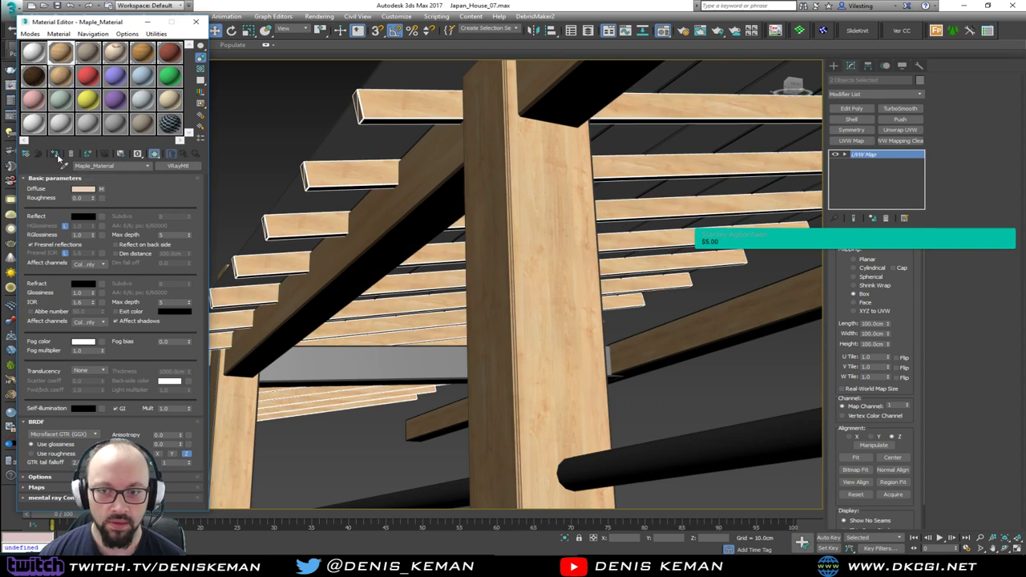
Step: Rotate the shared UVW Map gizmo 10 degrees to follow the sloped rafters, clear the selection and close the Material Editor
alt+middle_drag(529, 265, 424, 275)
scroll(445, 285, down, 4)
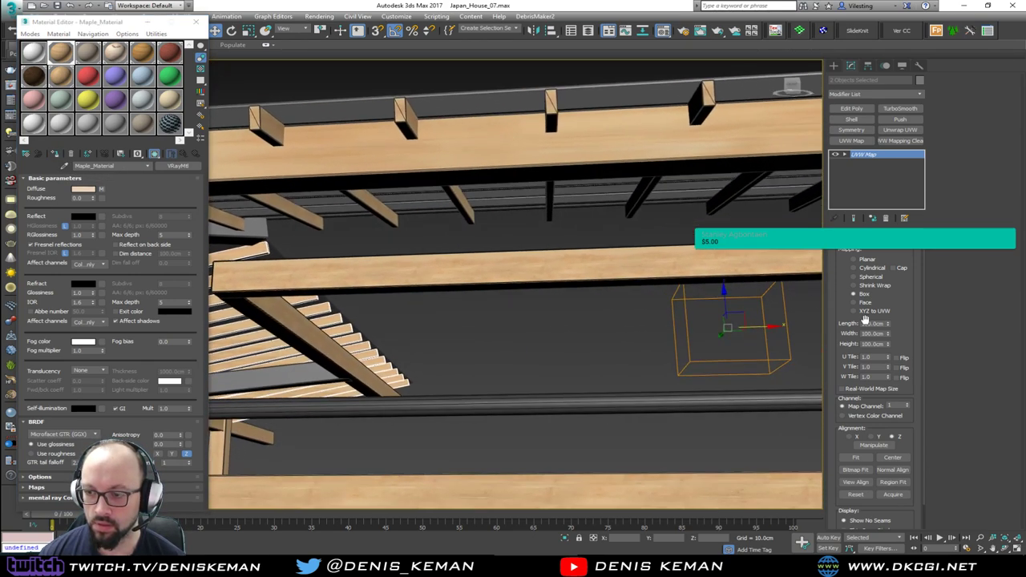
click(871, 156)
key(e)
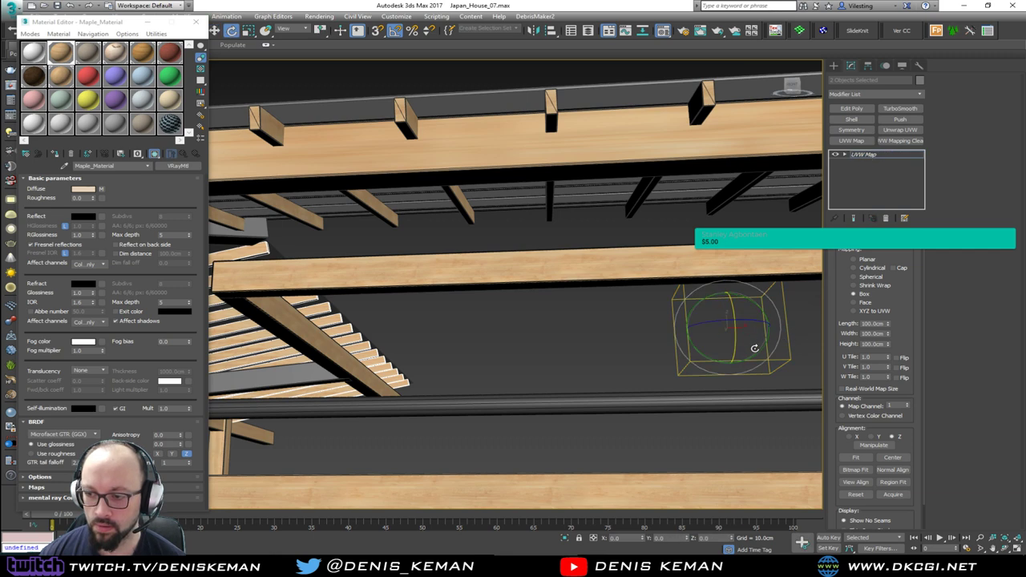
drag(757, 353, 763, 352)
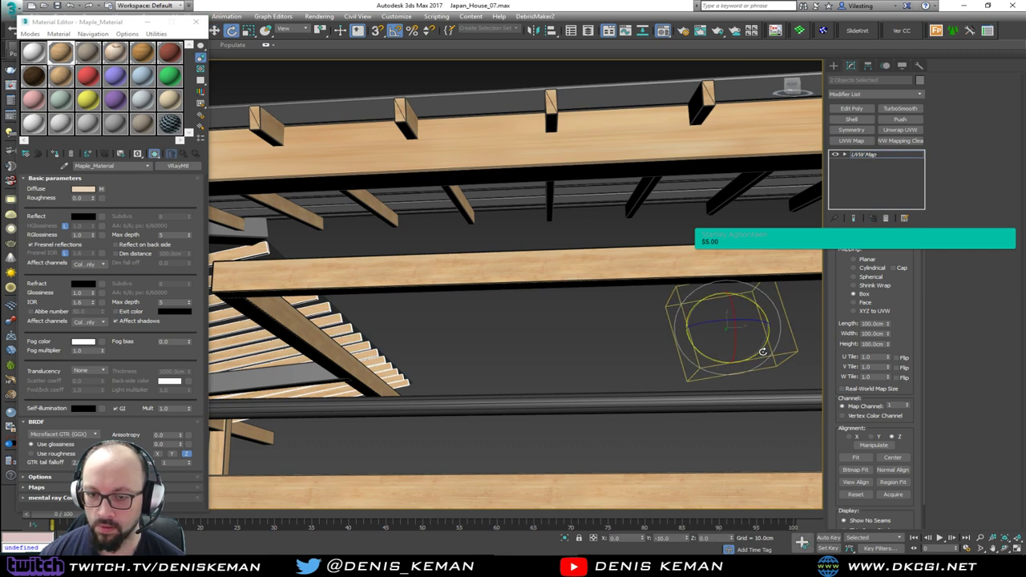
scroll(566, 253, up, 4)
middle_drag(311, 310, 492, 293)
click(871, 155)
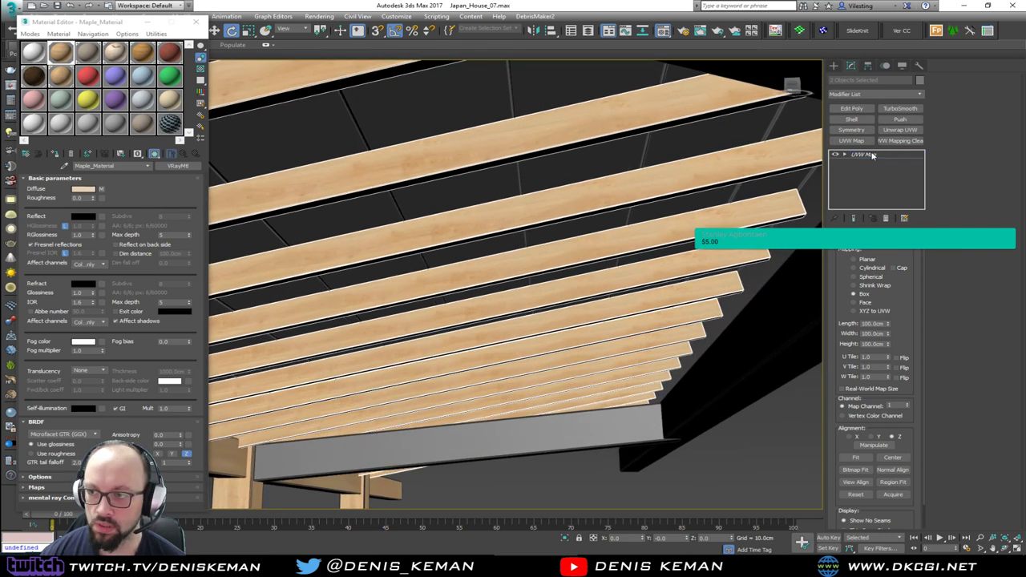
click(744, 461)
click(200, 22)
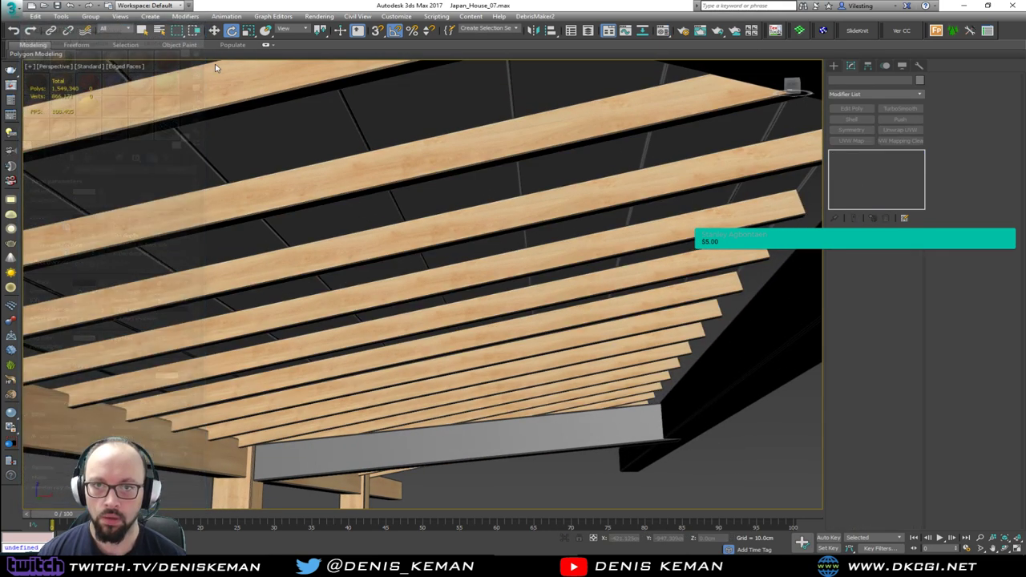
Step: Hide the edged faces in the viewport and inspect the textured rafters and roof from below and above
middle_drag(371, 283, 359, 259)
key(F4)
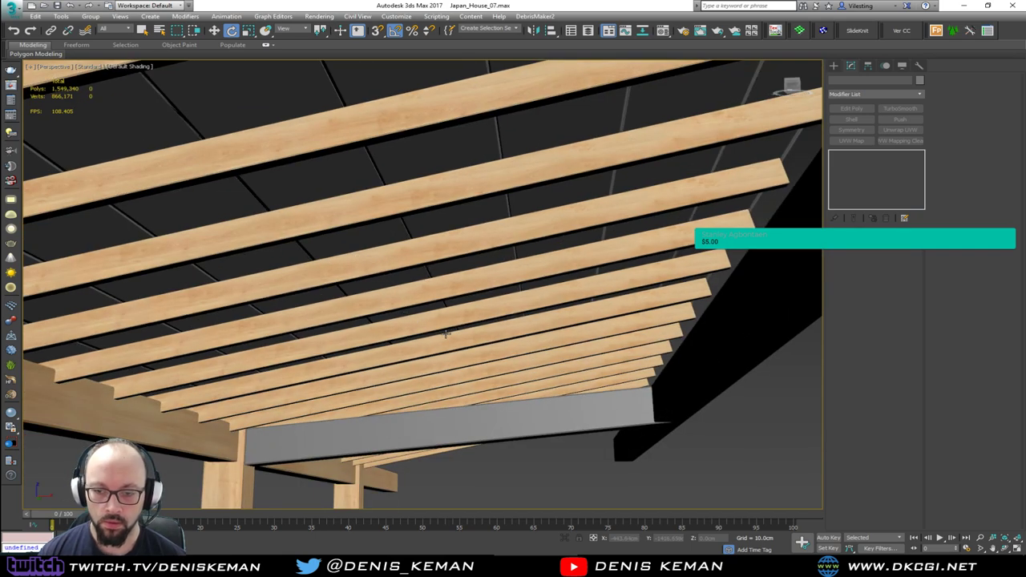
mouse_move(446, 333)
alt+middle_down()
mouse_move(441, 314)
mouse_move(455, 322)
alt+middle_up()
middle_drag(521, 339, 293, 287)
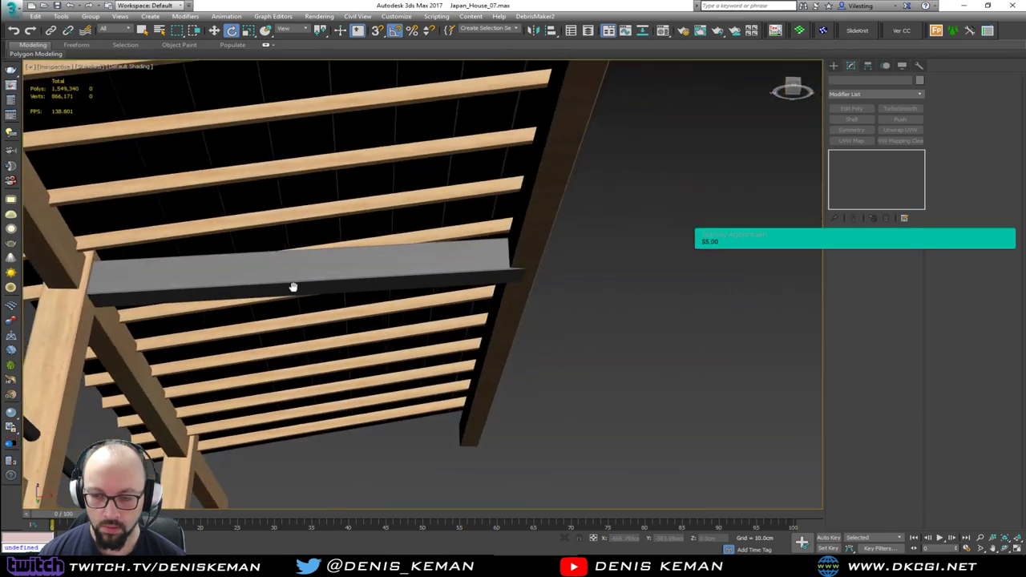
scroll(295, 287, down, 4)
alt+middle_drag(383, 293, 438, 265)
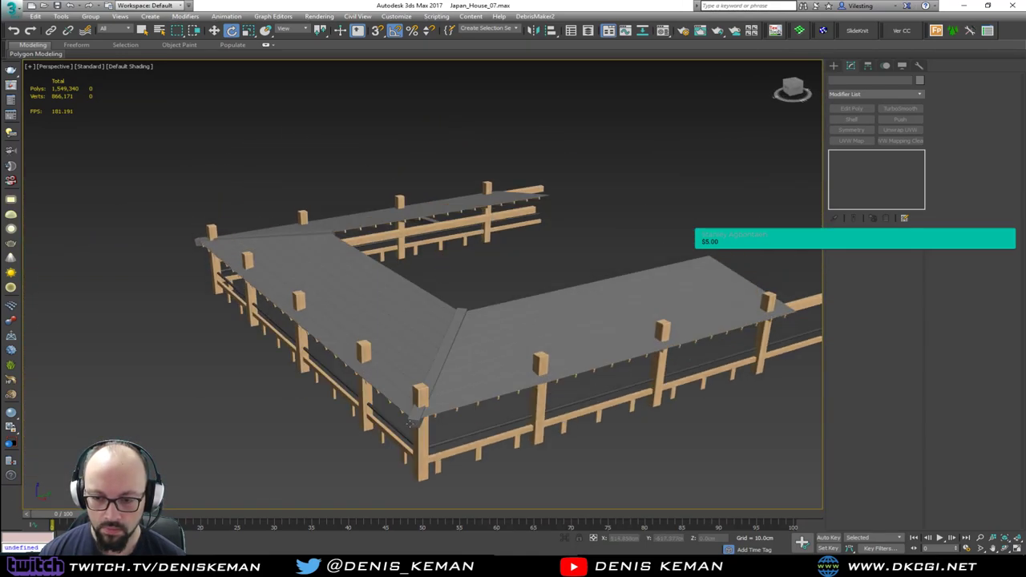
Step: Try Maple_Material on the round handrail running between the porch posts
scroll(408, 423, up, 5)
scroll(390, 442, down, 1)
click(355, 443)
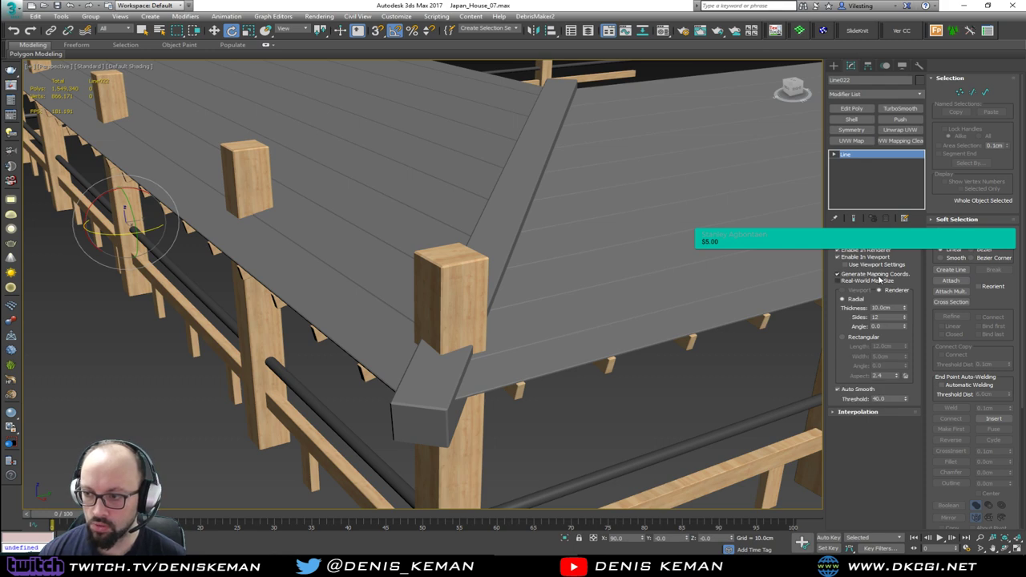
middle_drag(322, 417, 376, 330)
scroll(338, 385, up, 4)
alt+middle_drag(406, 281, 401, 313)
key(m)
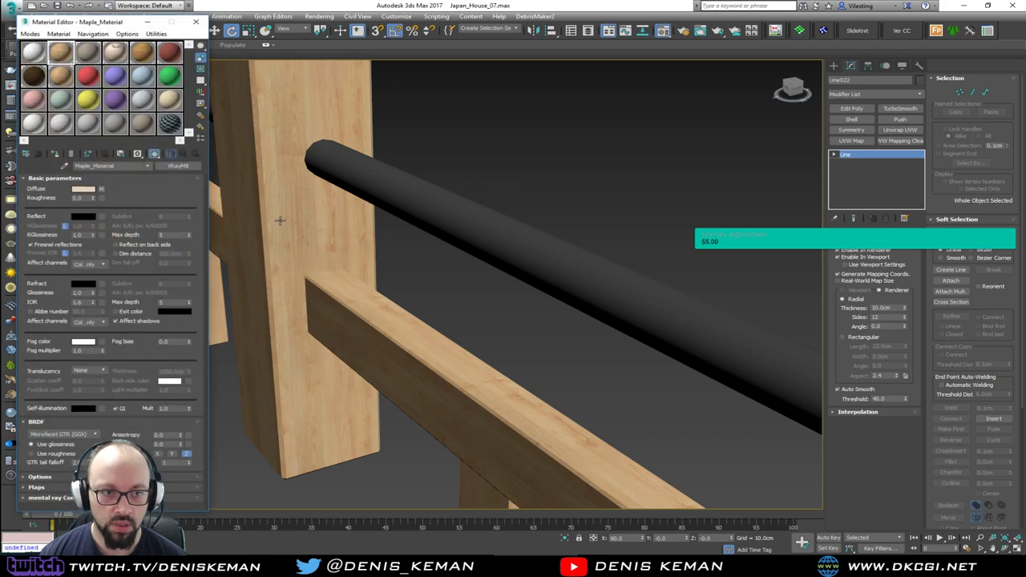
click(56, 152)
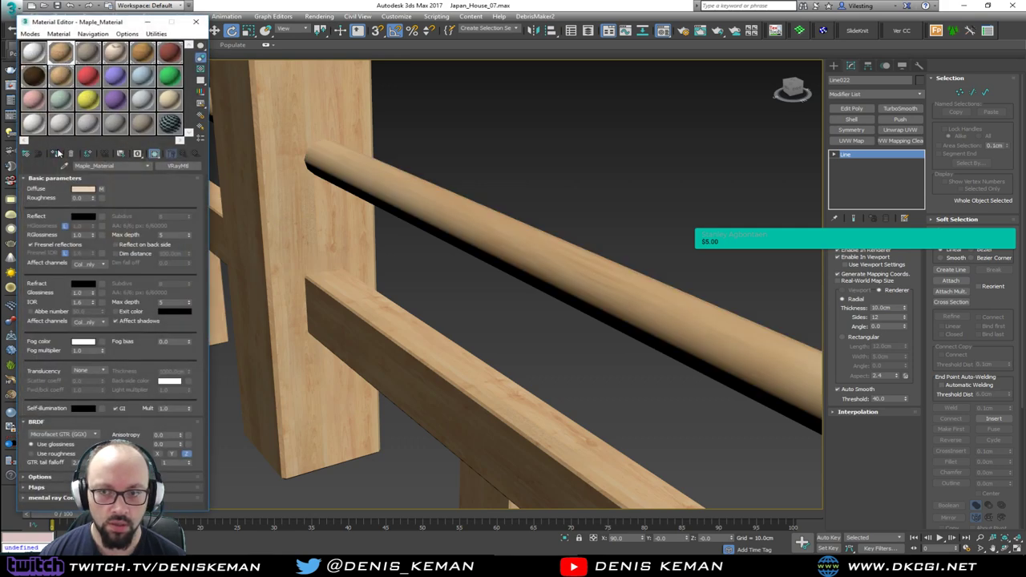
Step: Undo the handrail's material assignment, clear the selection and close the Material Editor
alt+middle_drag(608, 274, 490, 335)
scroll(490, 336, up, 3)
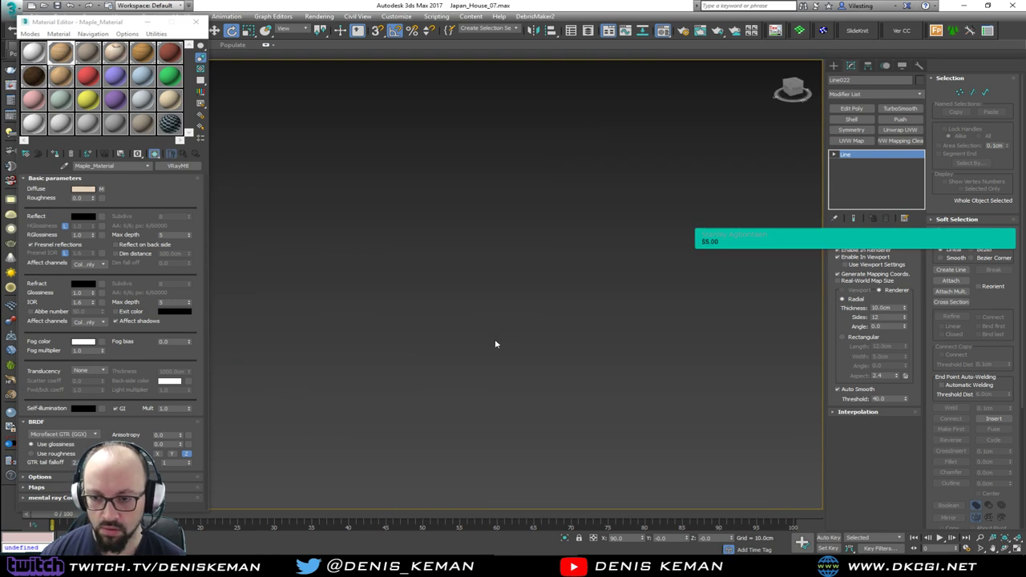
alt+middle_drag(606, 303, 590, 311)
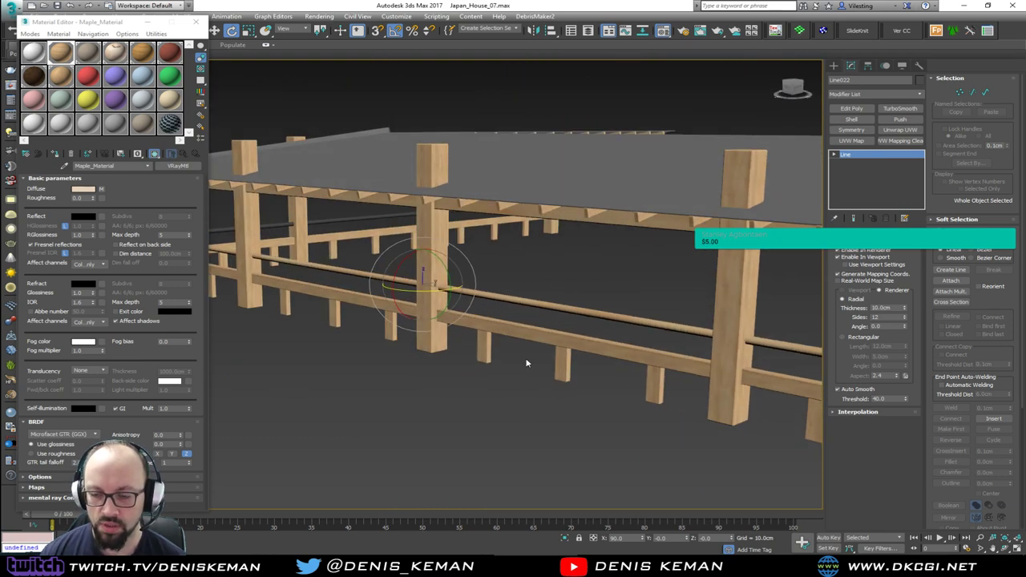
key(ctrl+z)
click(491, 420)
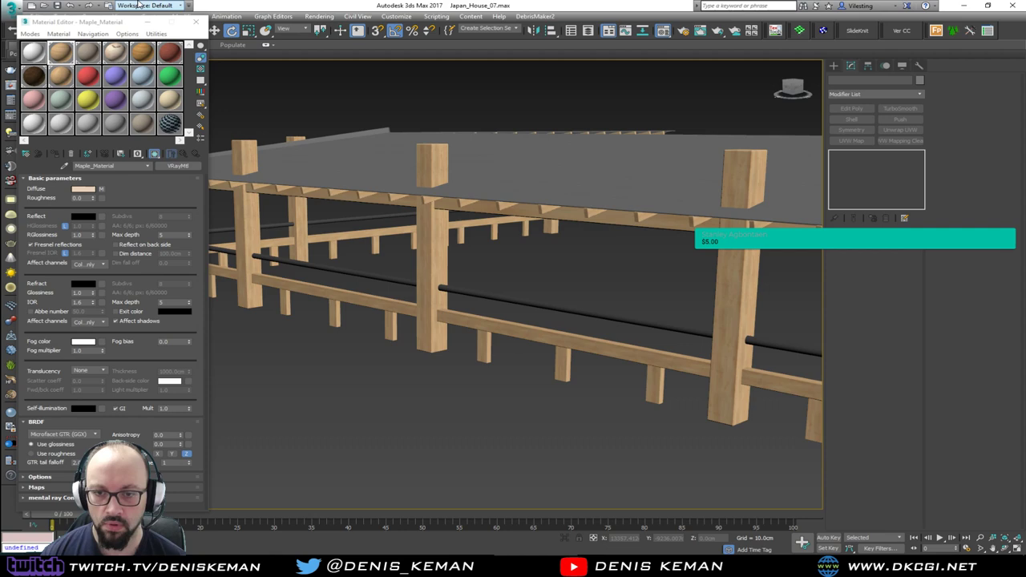
click(196, 21)
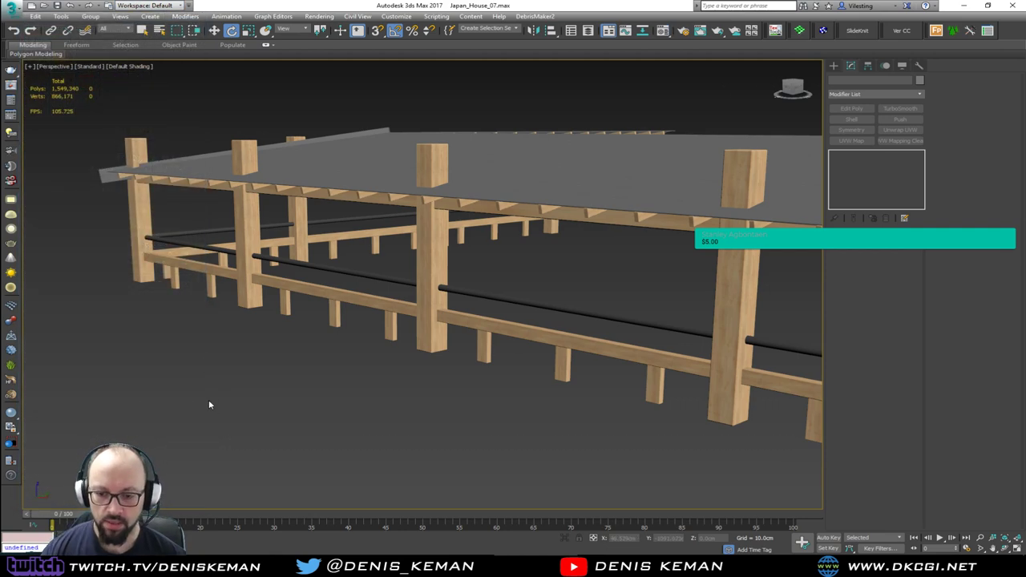
Step: Copy the UVW Map modifier from a textured rafter row on the underside of the roof
middle_drag(553, 337, 249, 253)
scroll(368, 342, down, 5)
scroll(276, 309, up, 3)
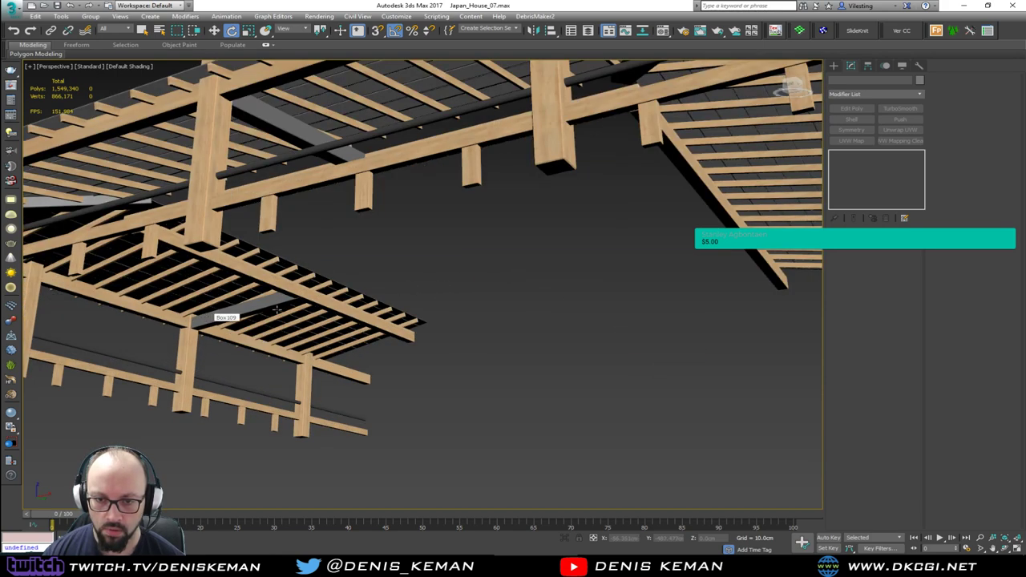
click(253, 293)
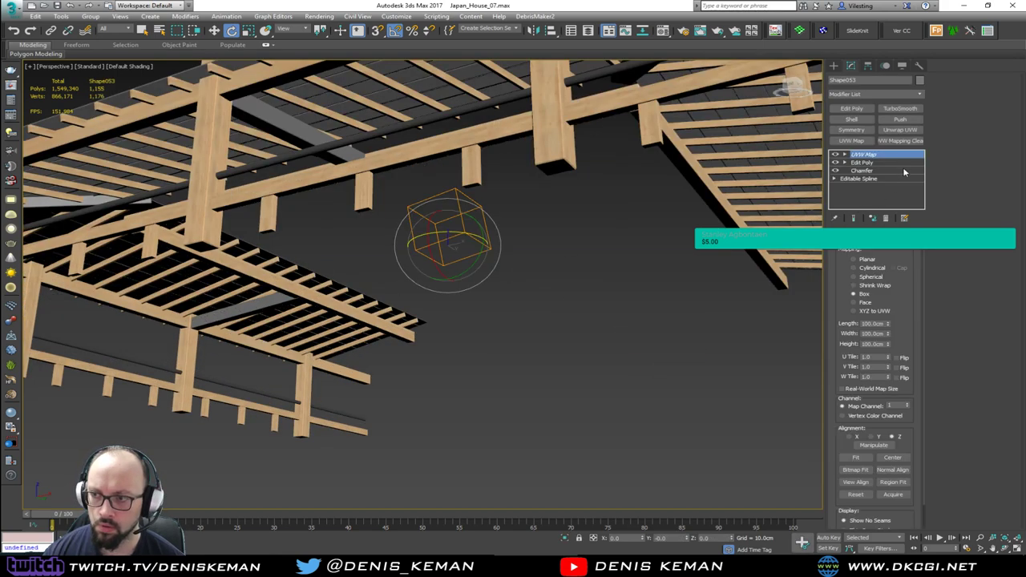
right_click(885, 155)
click(177, 273)
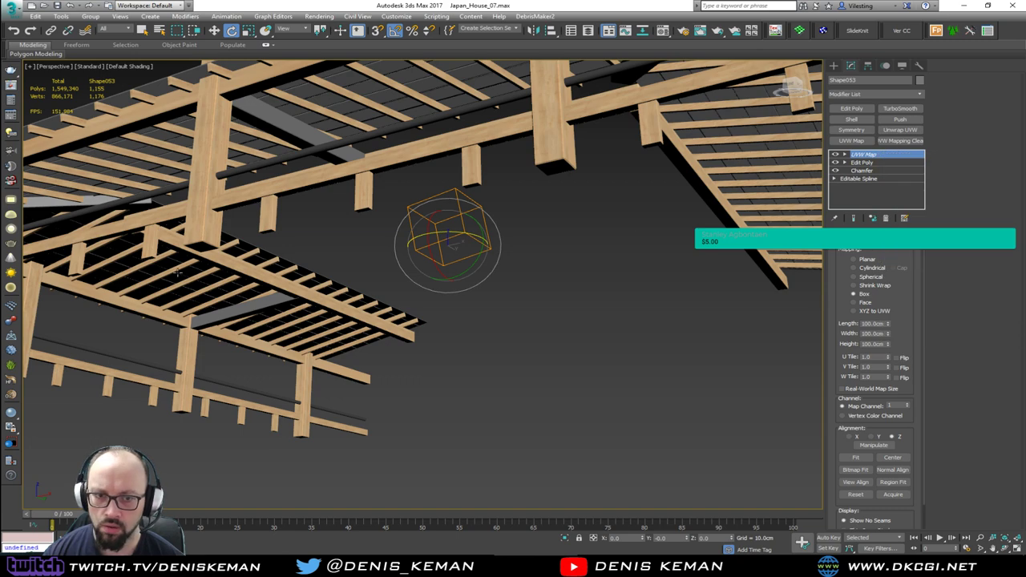
Step: Mirror the untextured cross beam under the side roof wing across the X axis as a copy
click(234, 311)
middle_drag(235, 311, 307, 306)
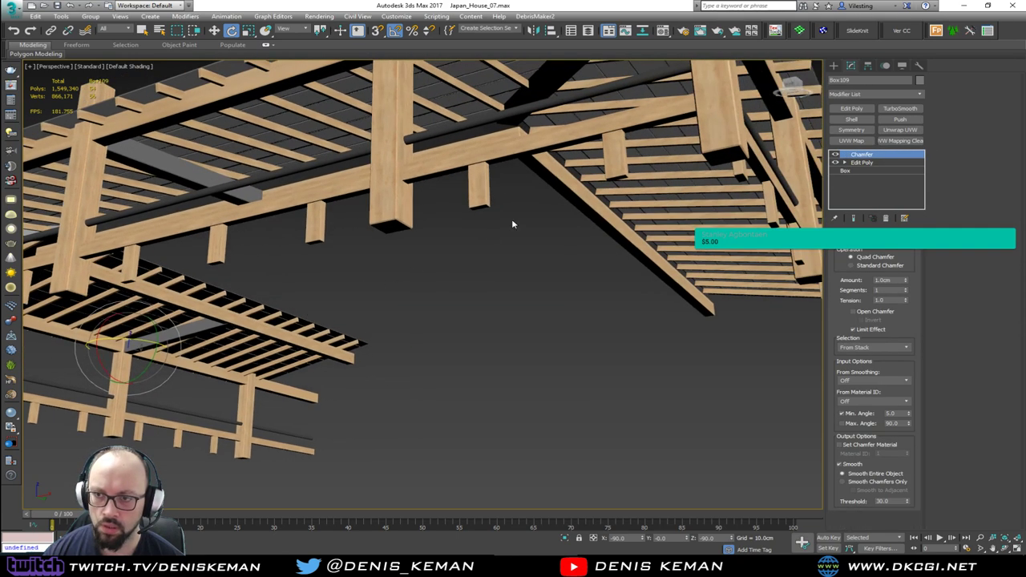
alt+middle_drag(512, 225, 496, 220)
scroll(323, 288, down, 3)
middle_drag(322, 287, 426, 249)
key(w)
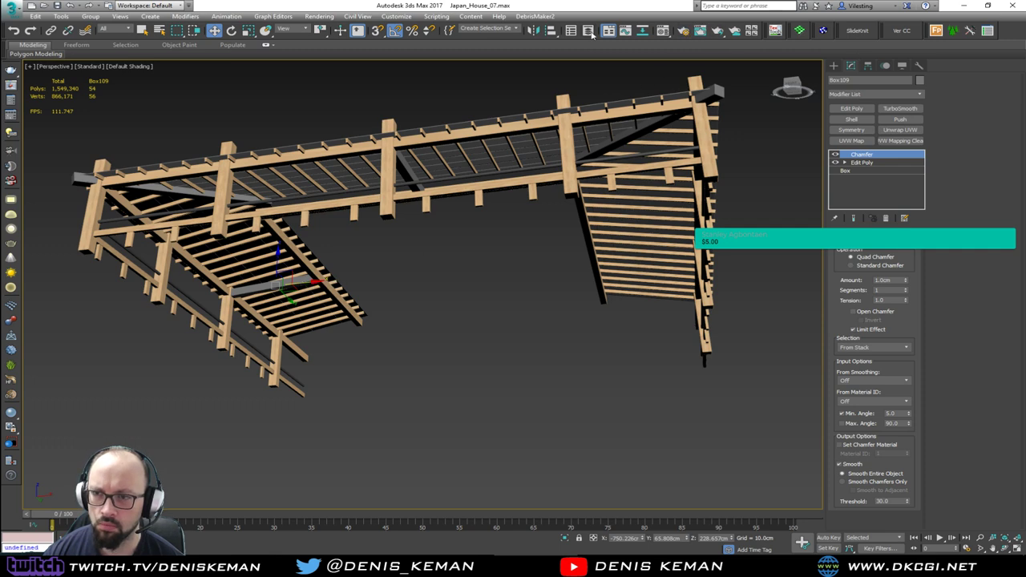
click(539, 30)
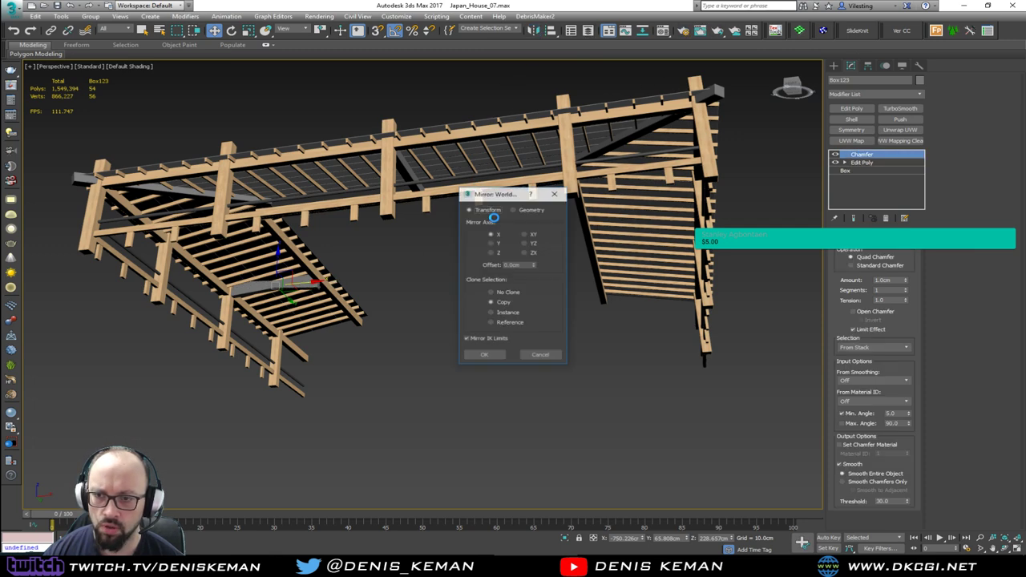
click(483, 355)
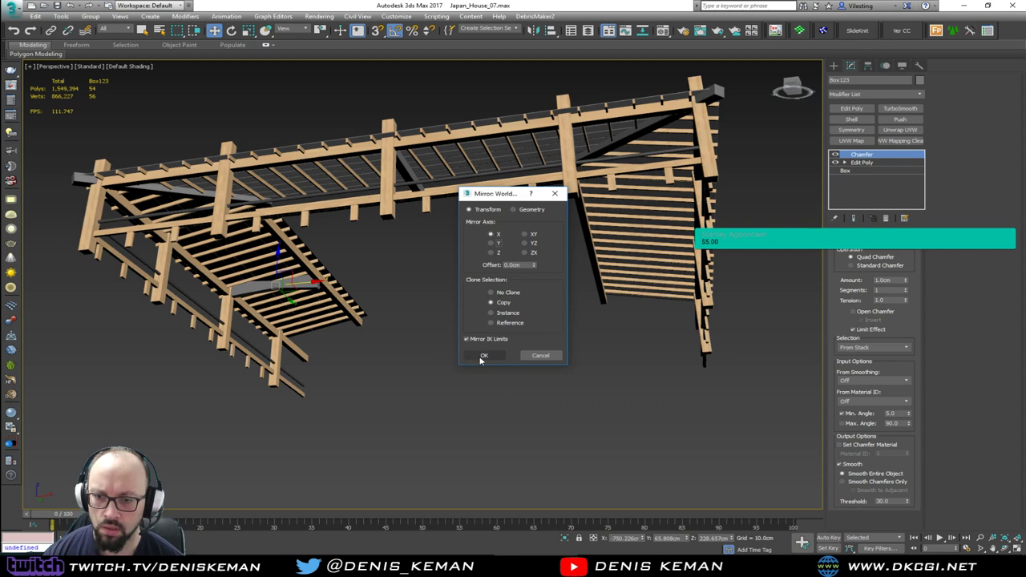
Step: Move the mirrored cross beam along X to about 778.8 cm under the opposite roof wing and check its junctions
drag(301, 282, 668, 255)
key(z)
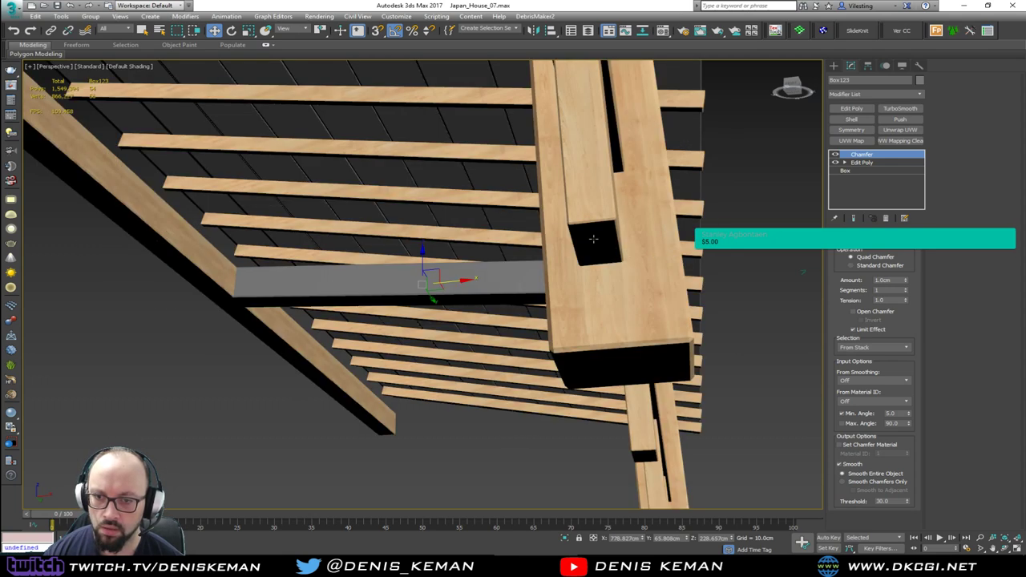
alt+middle_drag(593, 238, 553, 244)
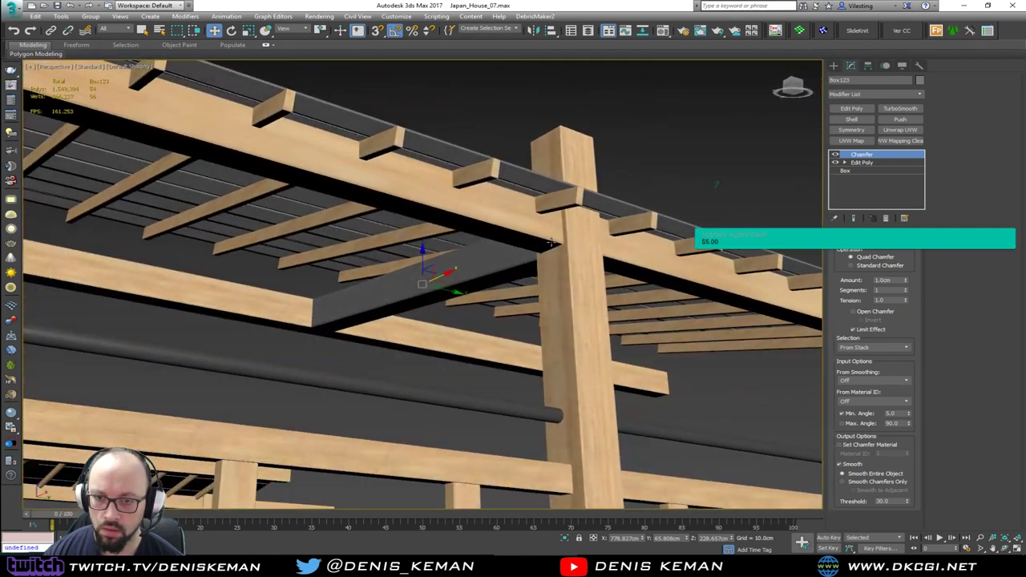
alt+middle_drag(373, 295, 377, 259)
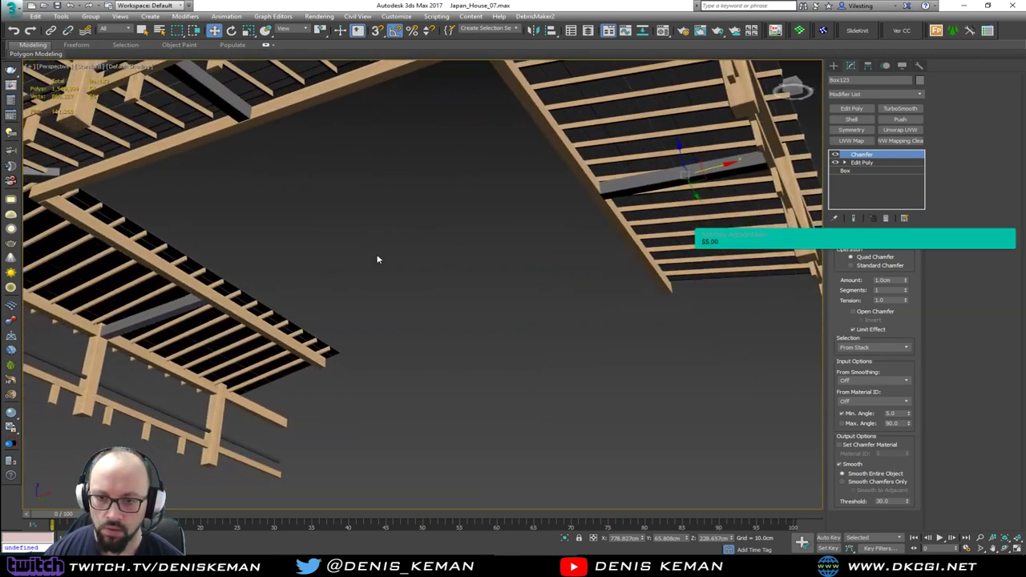
Step: Copy the UVW Map modifier from the rafter row beside the mirrored beam and paste it as an instance onto both side-wing cross beams
ctrl+click(158, 318)
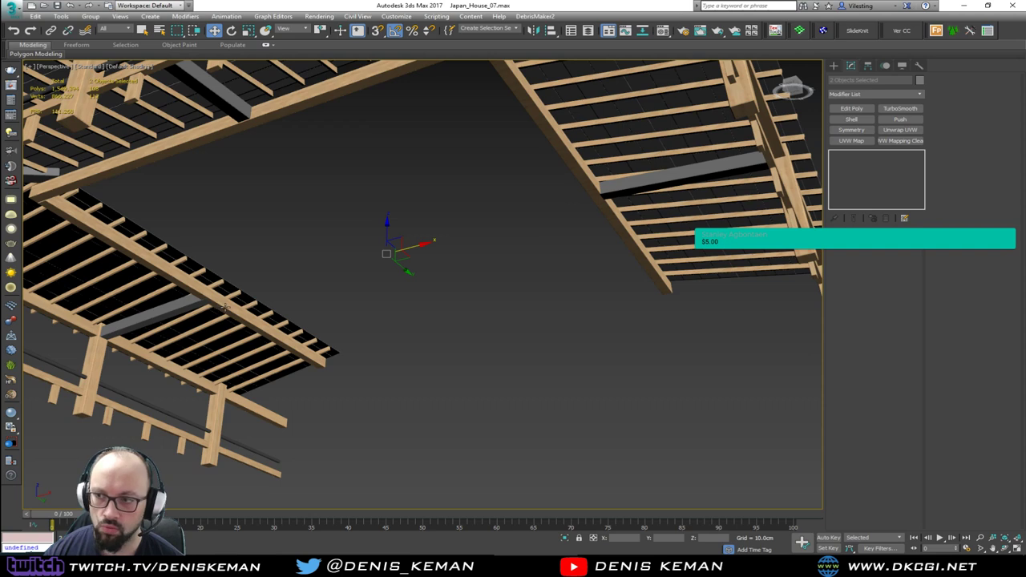
click(633, 164)
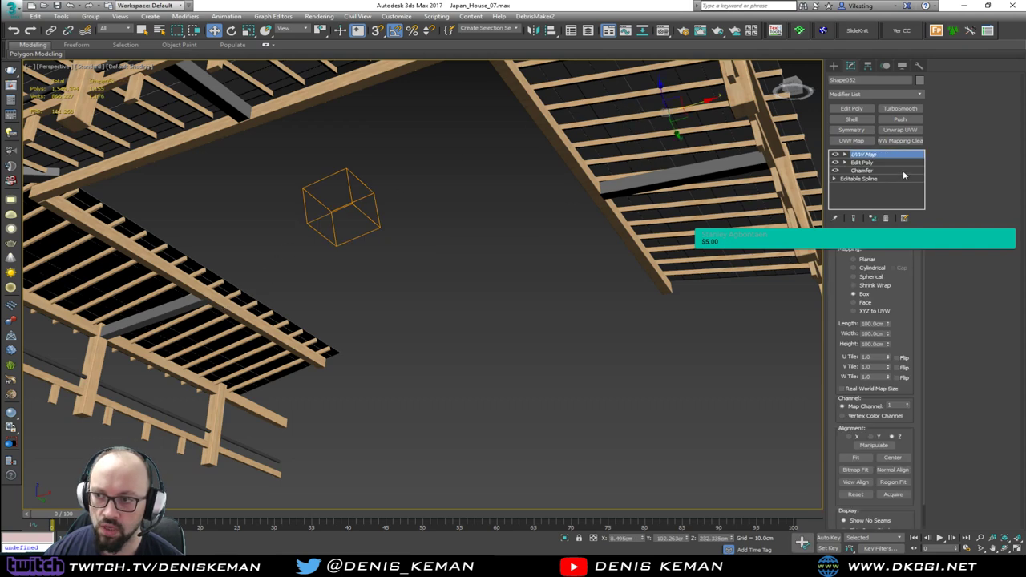
right_click(881, 158)
click(904, 196)
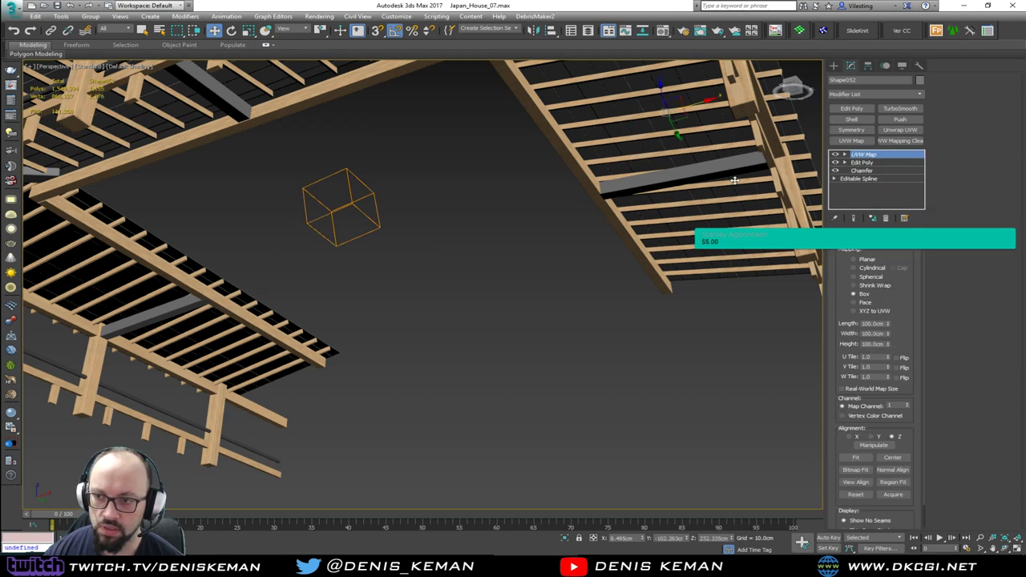
click(673, 174)
ctrl+click(167, 308)
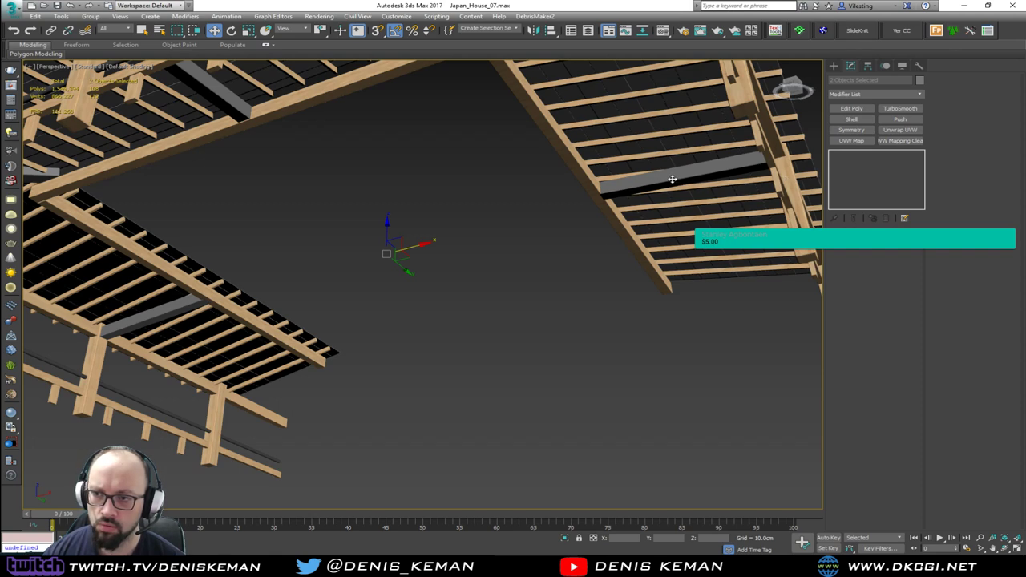
click(671, 179)
ctrl+click(168, 308)
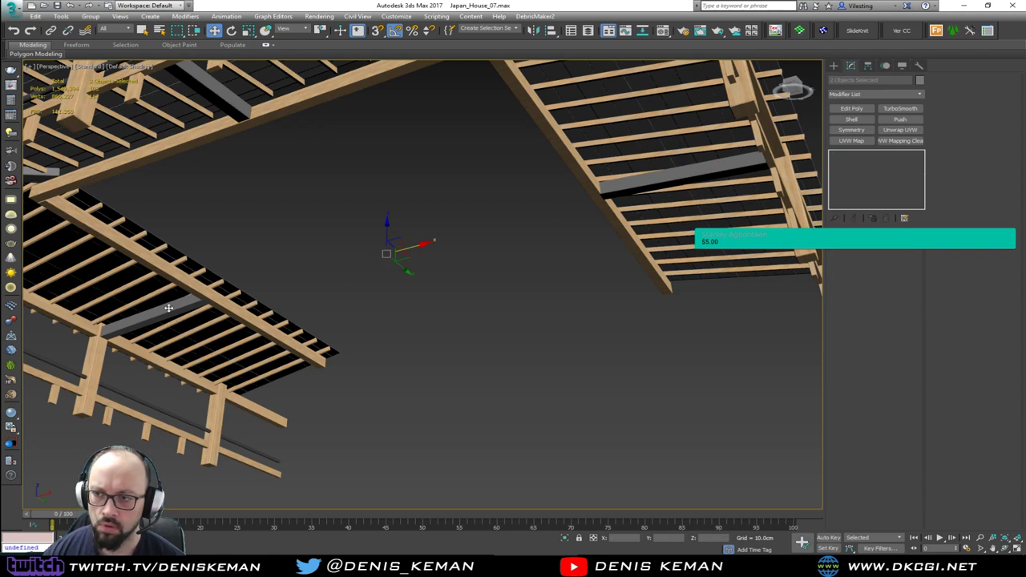
right_click(871, 157)
click(912, 212)
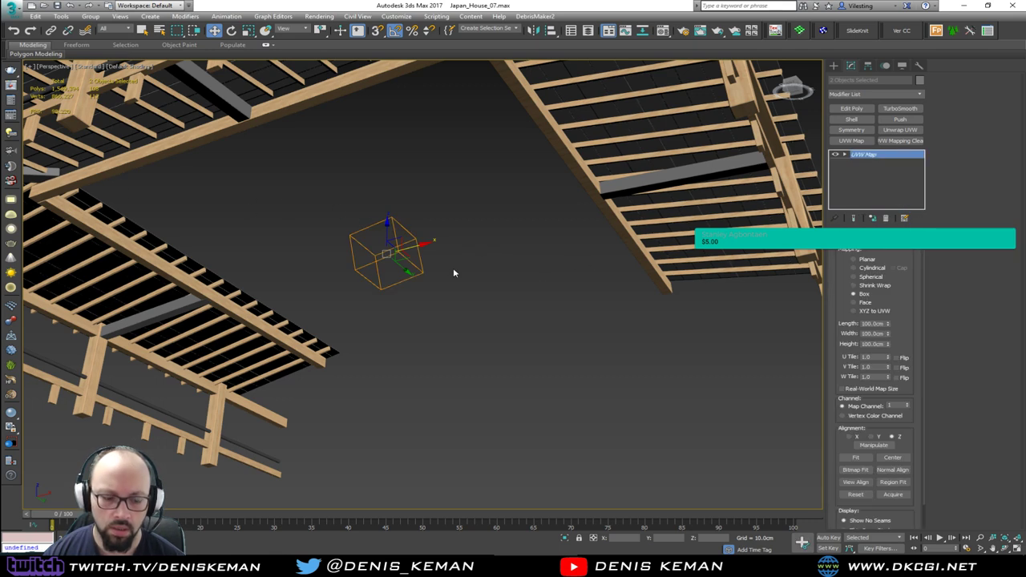
Step: Assign Maple_Material to the two side-wing cross beams, check the texture and clear the selection
key(m)
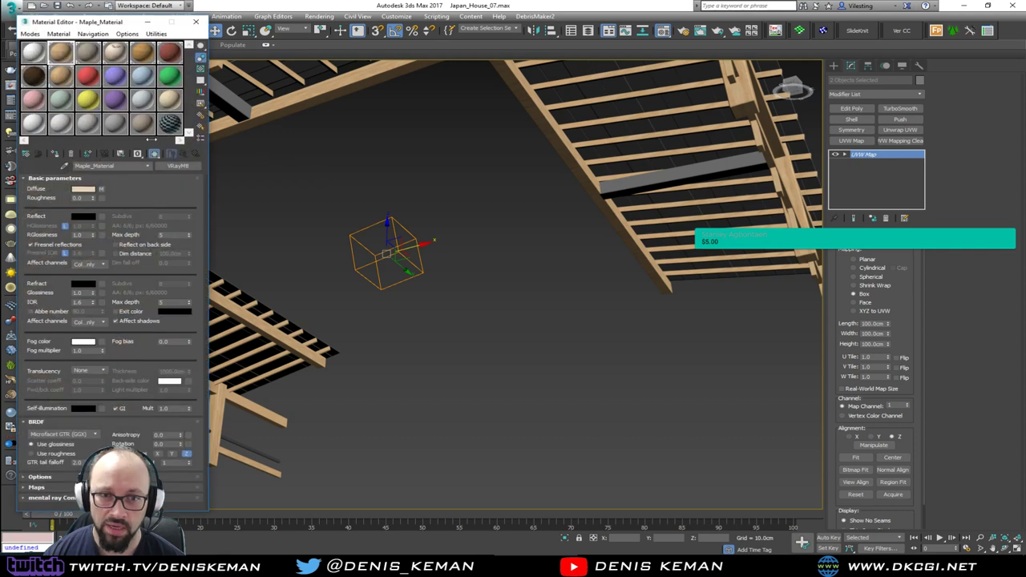
click(58, 154)
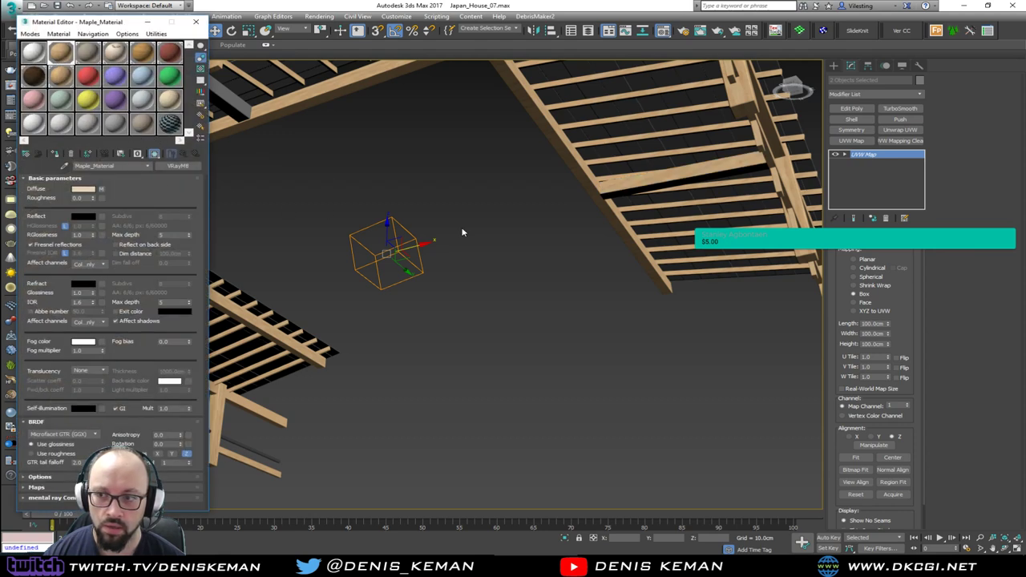
mouse_move(630, 177)
alt+middle_down()
mouse_move(643, 209)
mouse_move(479, 217)
mouse_move(474, 230)
mouse_move(639, 194)
alt+middle_up()
scroll(639, 195, down, 5)
middle_drag(488, 265, 661, 250)
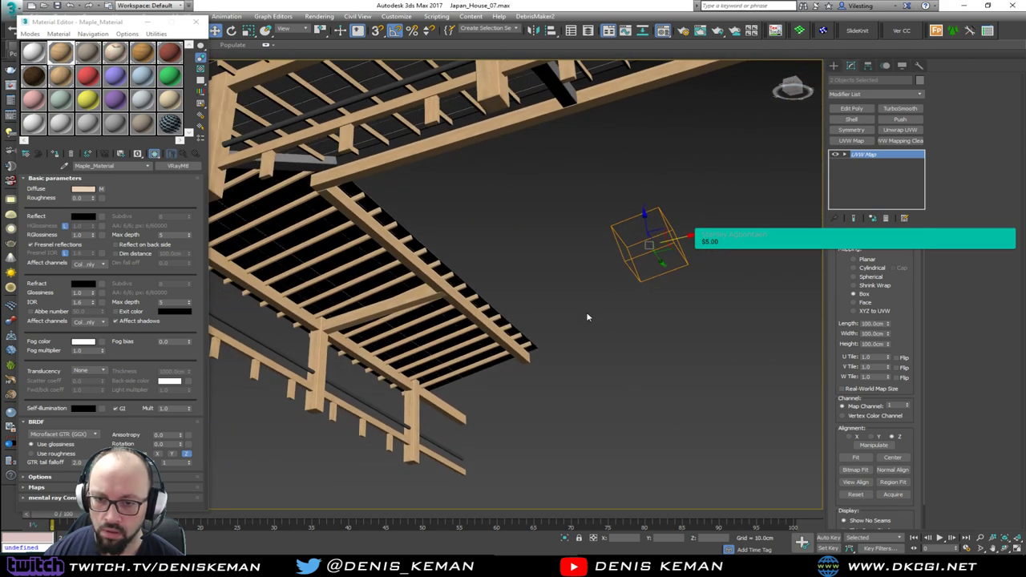
click(586, 316)
Step: Add a box-type UVW Map to the grey cross beam behind the front porch post, with length, width and height of 100 cm
alt+middle_drag(587, 316, 543, 291)
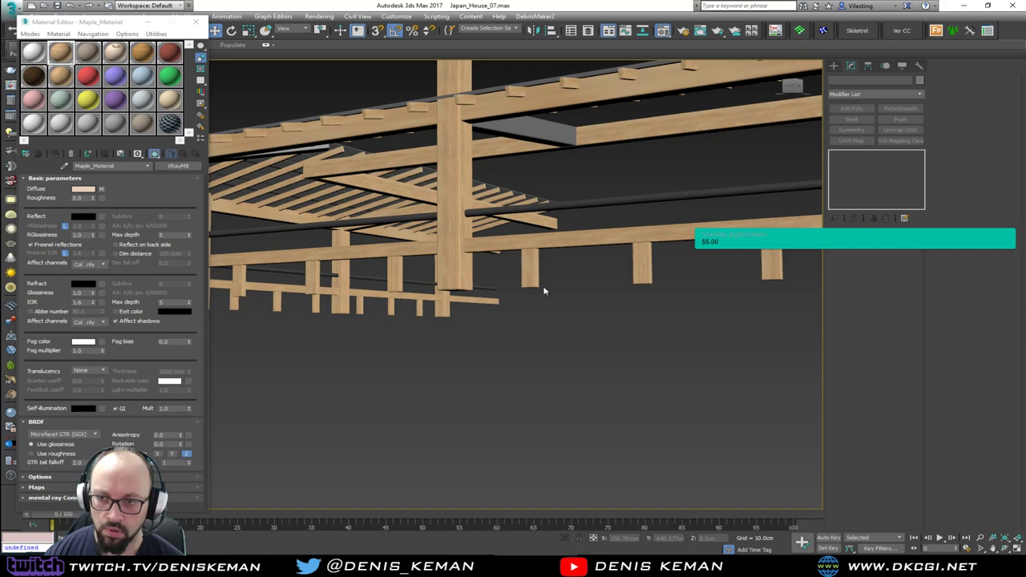
click(531, 138)
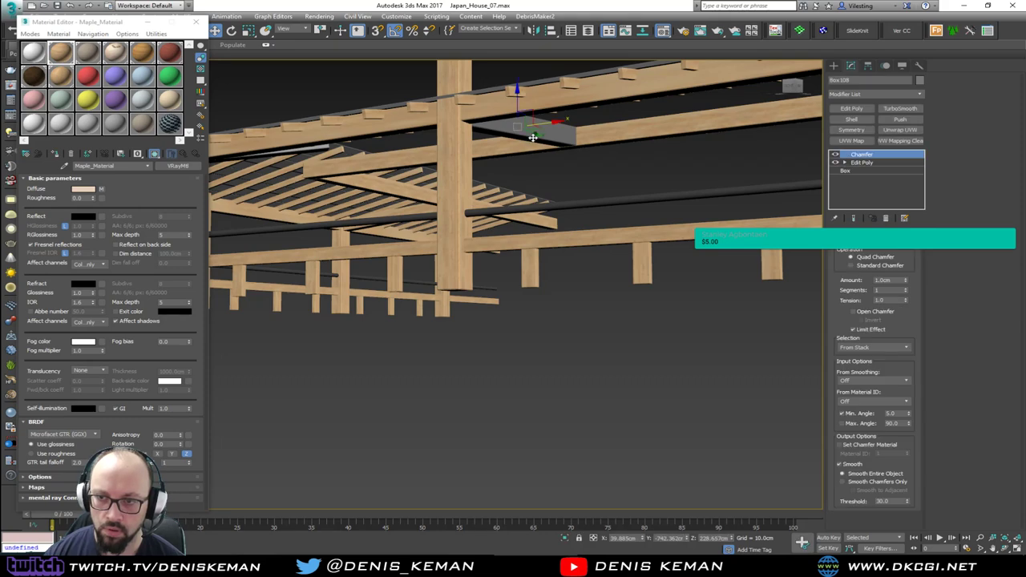
click(851, 141)
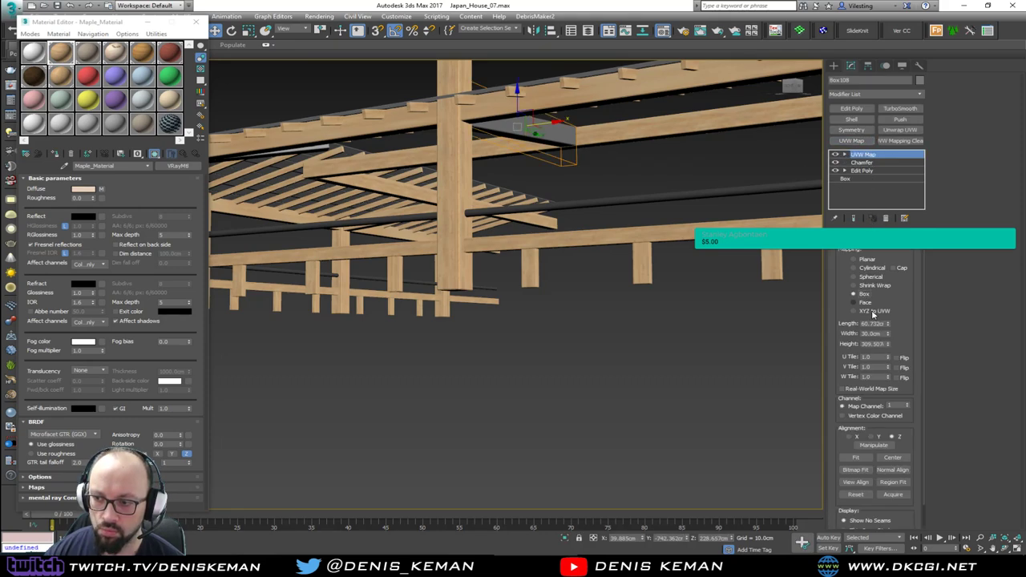
text(100)
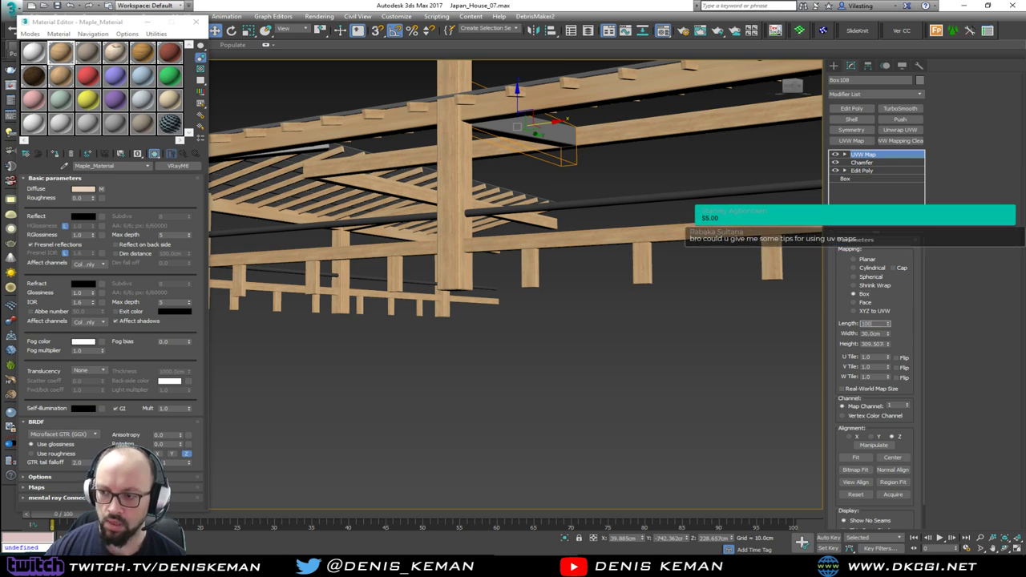
key(Tab)
text(100)
key(Tab)
text(100)
key(Return)
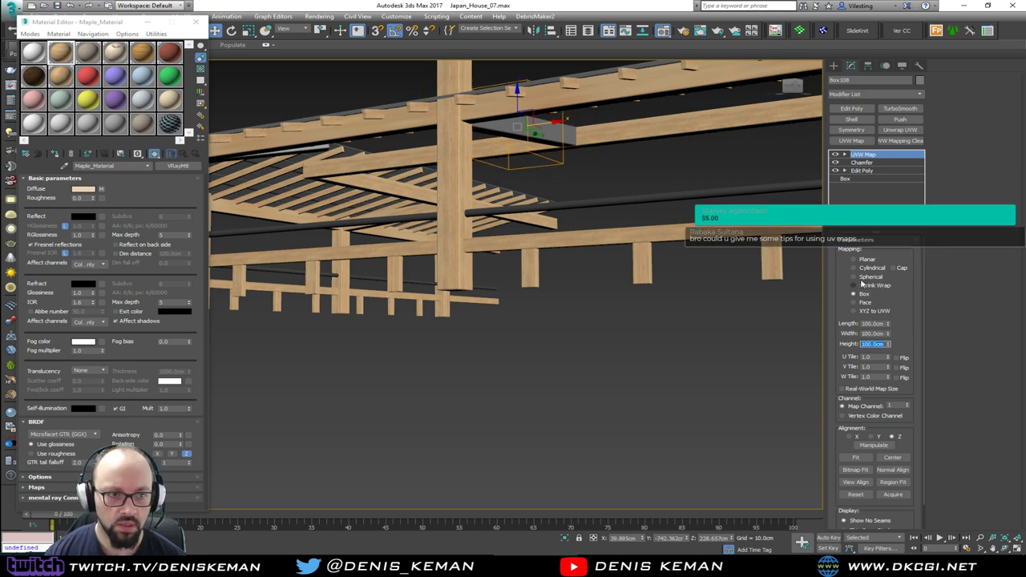
Step: Assign the Maple material variant with its bitmap rotated 90 degrees to the front cross beam and check the grain direction
middle_drag(539, 220, 440, 202)
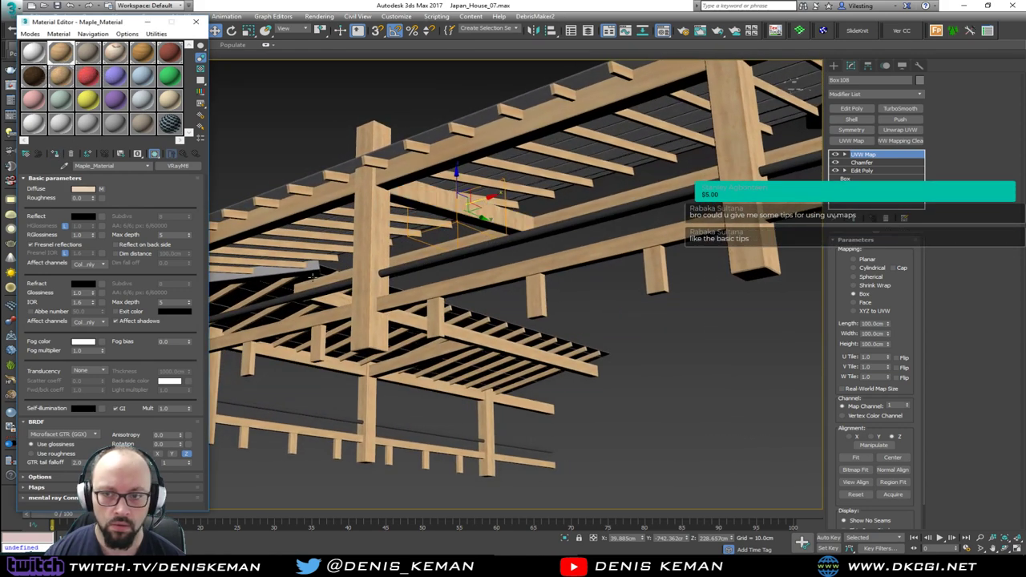
scroll(481, 221, up, 5)
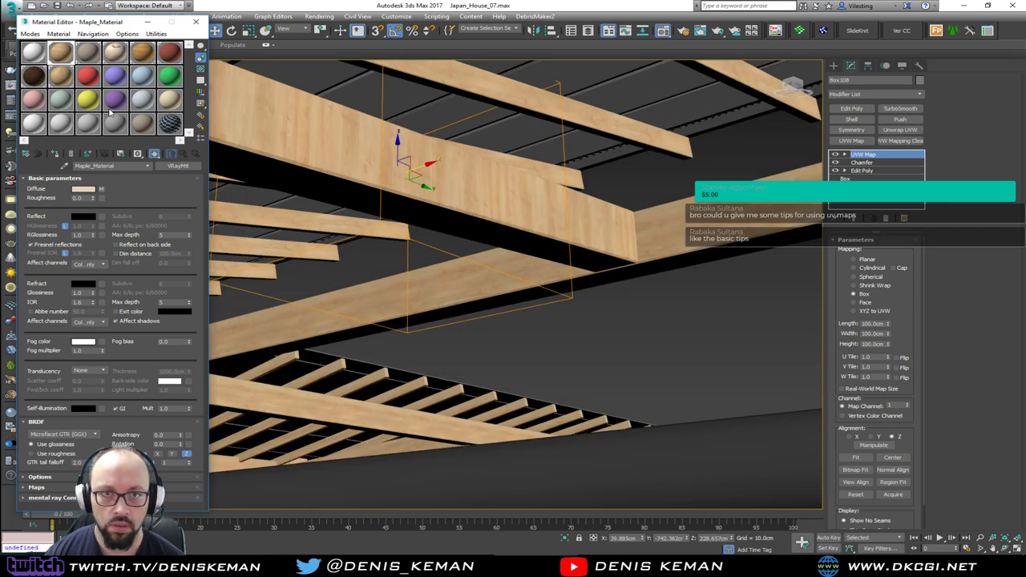
click(68, 80)
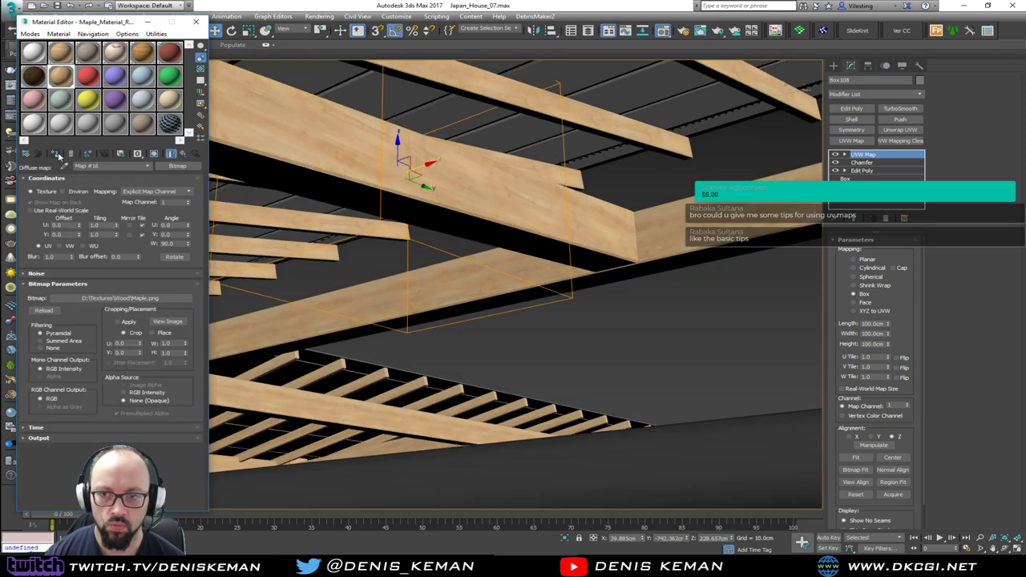
alt+middle_drag(645, 328, 587, 321)
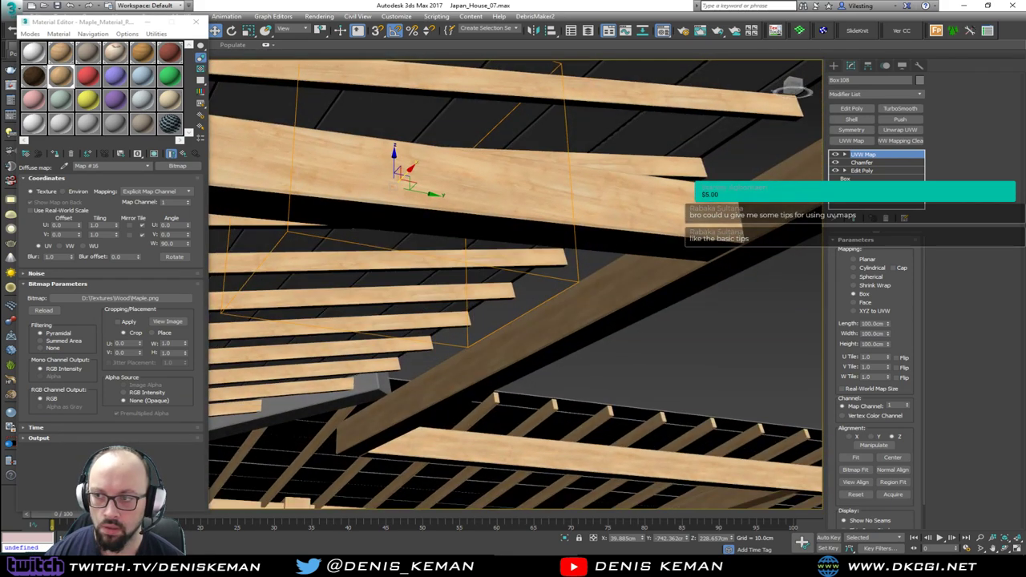
Step: Rotate the front cross beam's UVW Map gizmo to follow its slope, clear the selection and close the Material Editor
key(1)
key(e)
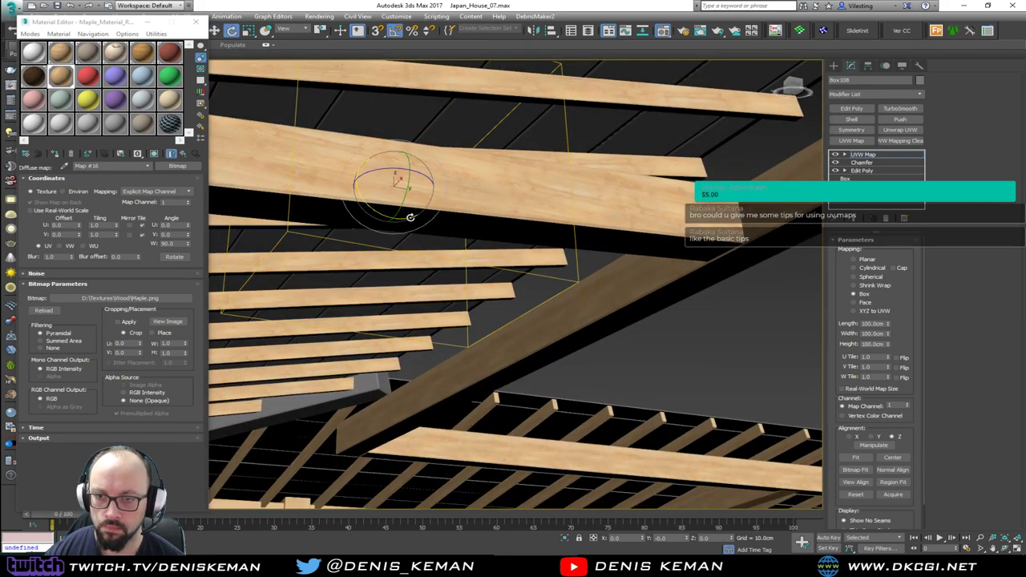
drag(410, 217, 414, 215)
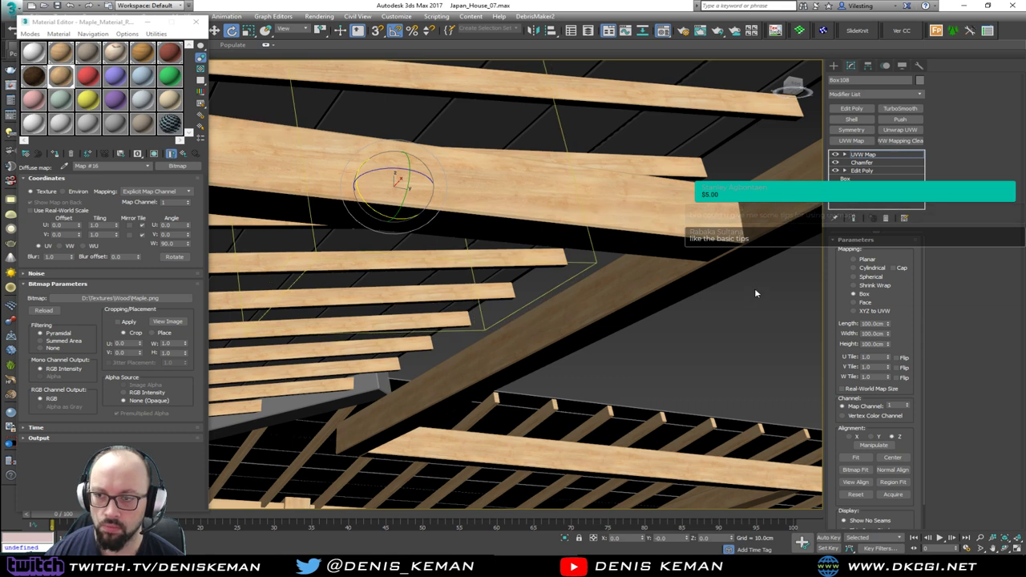
click(869, 155)
click(725, 361)
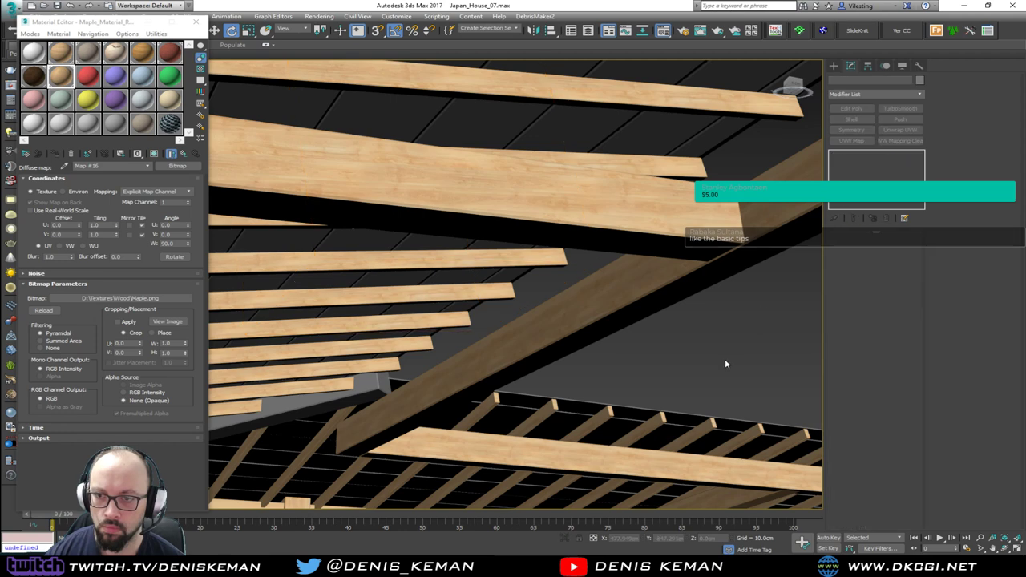
scroll(688, 361, down, 5)
alt+middle_drag(657, 355, 519, 374)
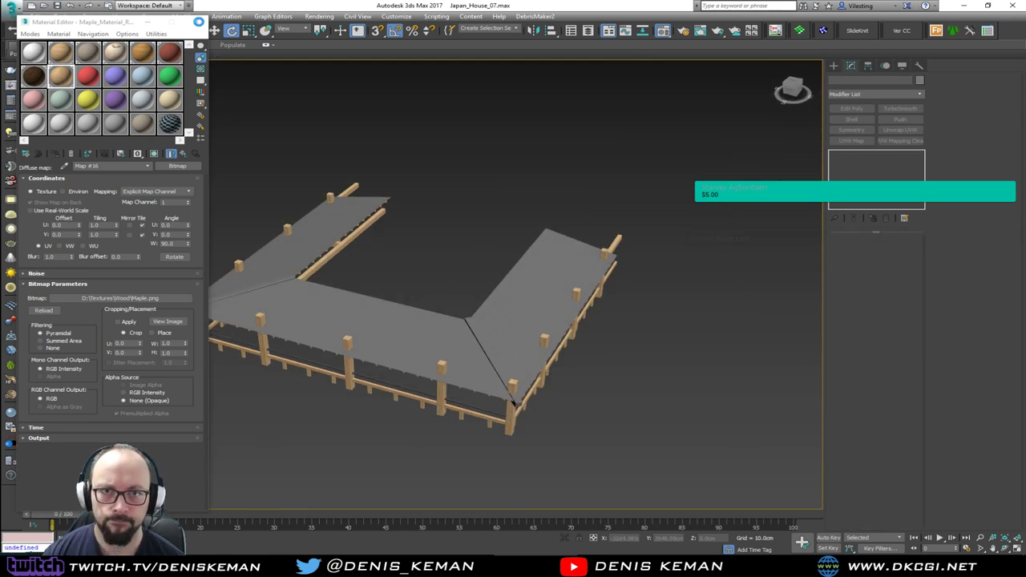
click(198, 22)
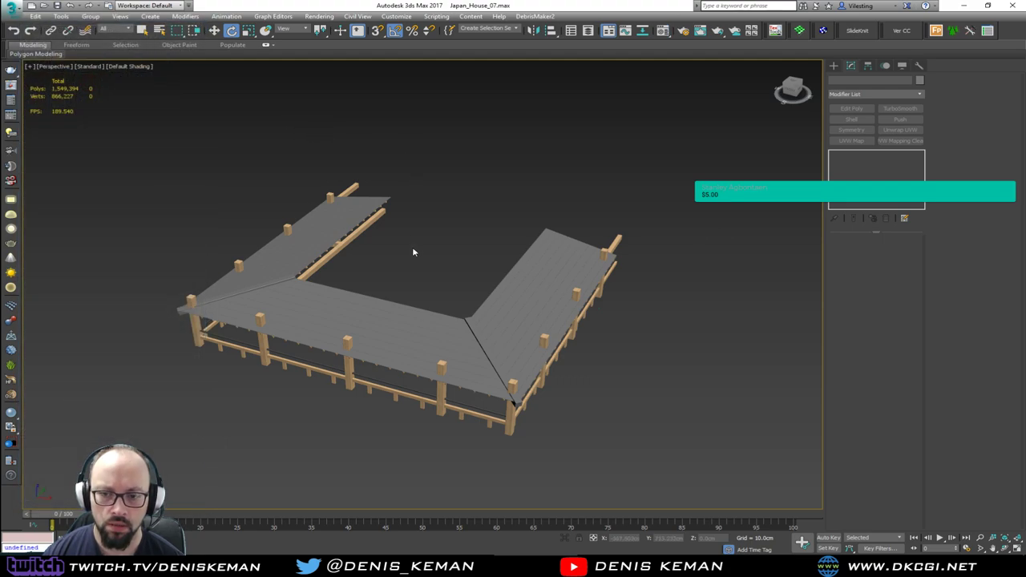
Step: End the isolation of the porch parts and unhide all objects of the house scene
scroll(415, 289, up, 5)
alt+middle_drag(406, 281, 447, 221)
scroll(367, 254, down, 4)
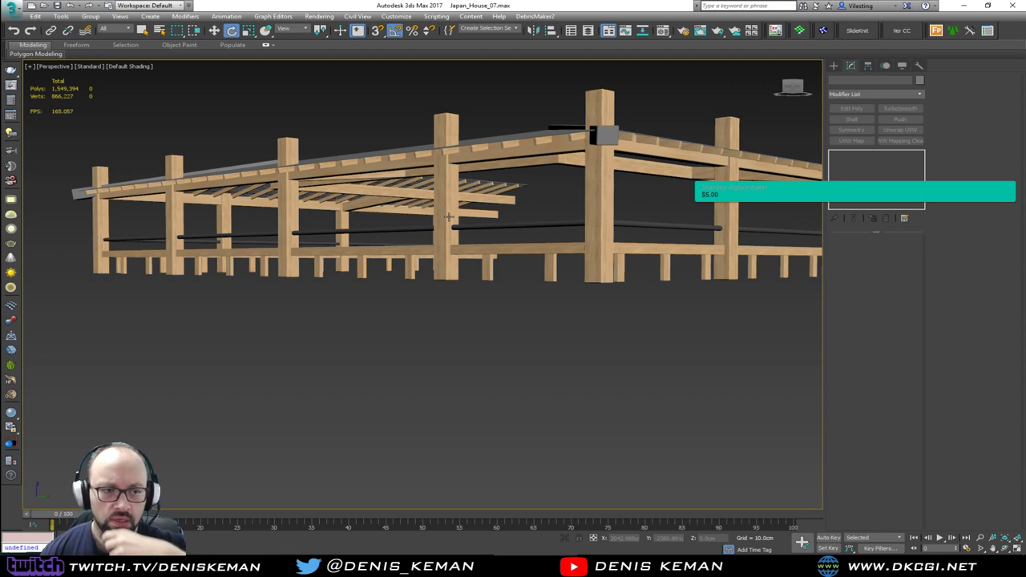
right_click(454, 230)
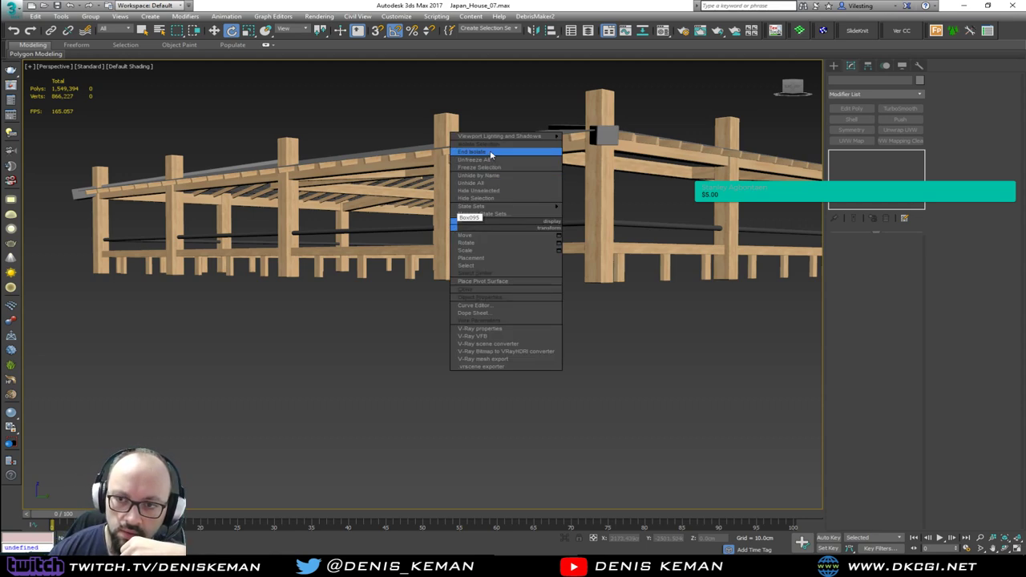
click(488, 160)
right_click(486, 215)
click(505, 166)
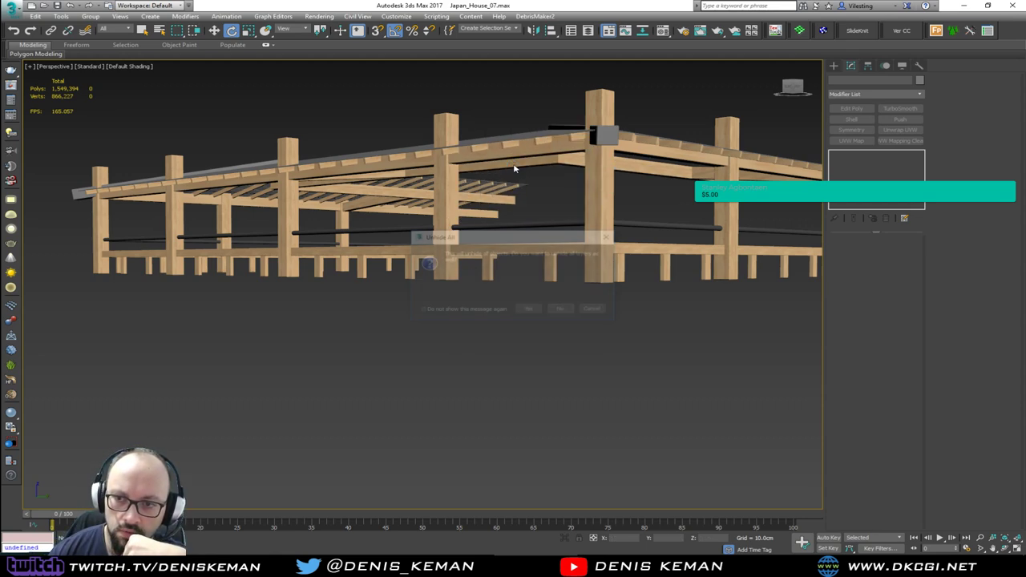
click(537, 310)
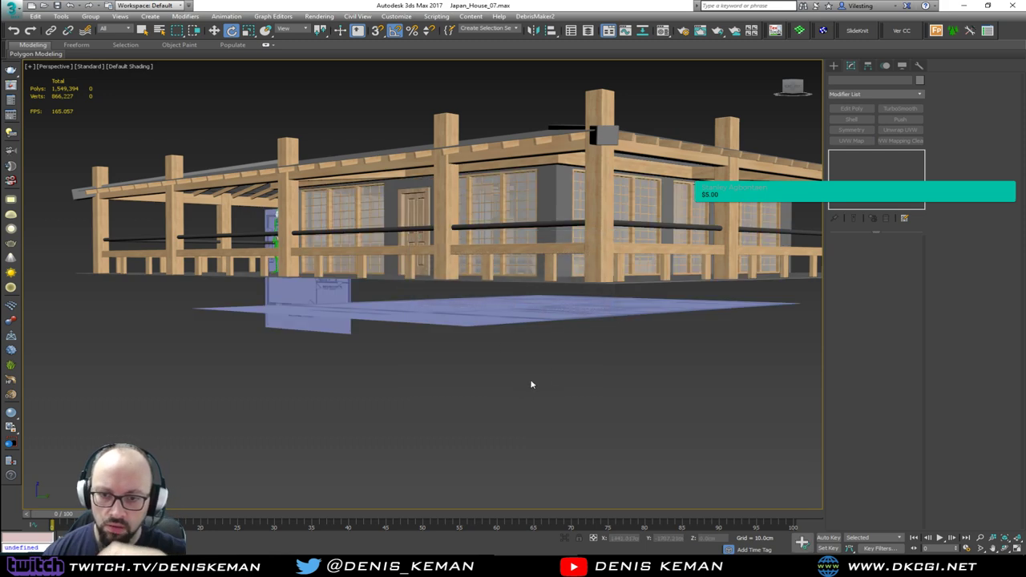
Step: Delete the upright floor plan reference plane standing beside the house
alt+middle_drag(373, 299, 205, 309)
click(172, 293)
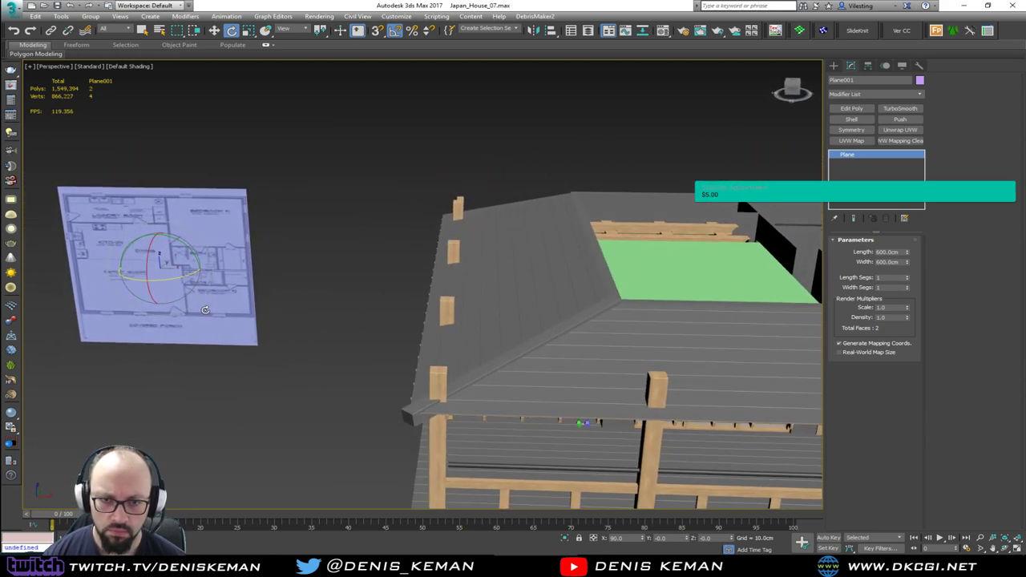
middle_drag(322, 350, 238, 257)
scroll(237, 256, down, 4)
key(Delete)
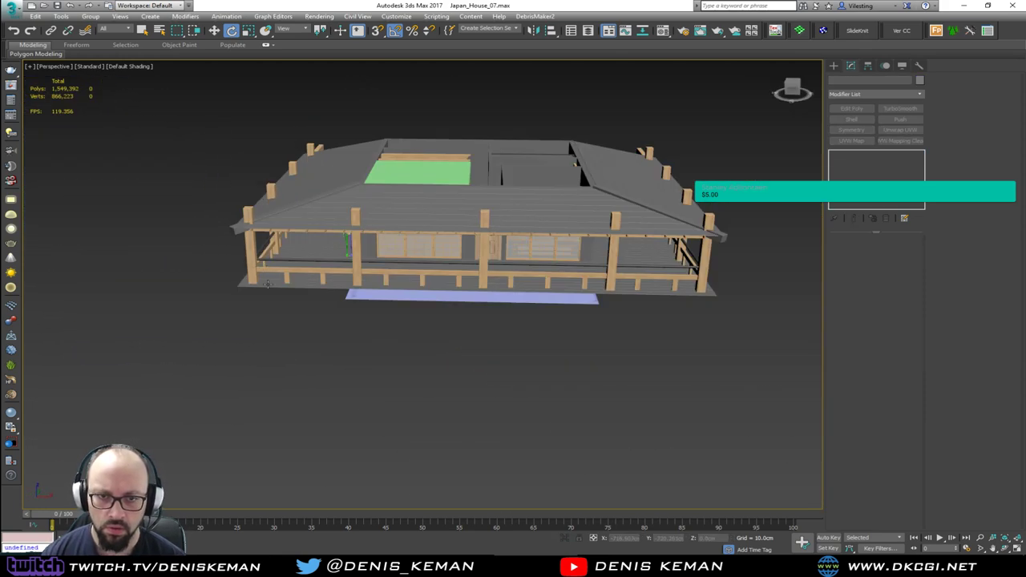
Step: Isolate the green recessed ceiling with the raised wooden floor and the two flat posts between them, and save the scene
middle_drag(343, 296, 286, 370)
scroll(287, 370, down, 1)
alt+middle_drag(224, 268, 184, 301)
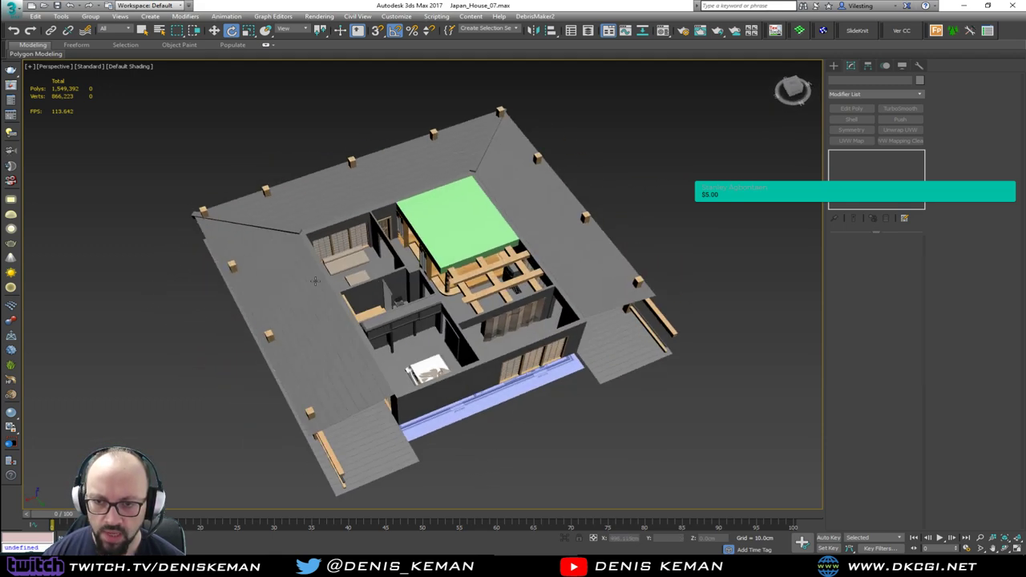
scroll(435, 230, up, 6)
click(436, 230)
alt+middle_drag(436, 230, 388, 335)
scroll(416, 327, up, 3)
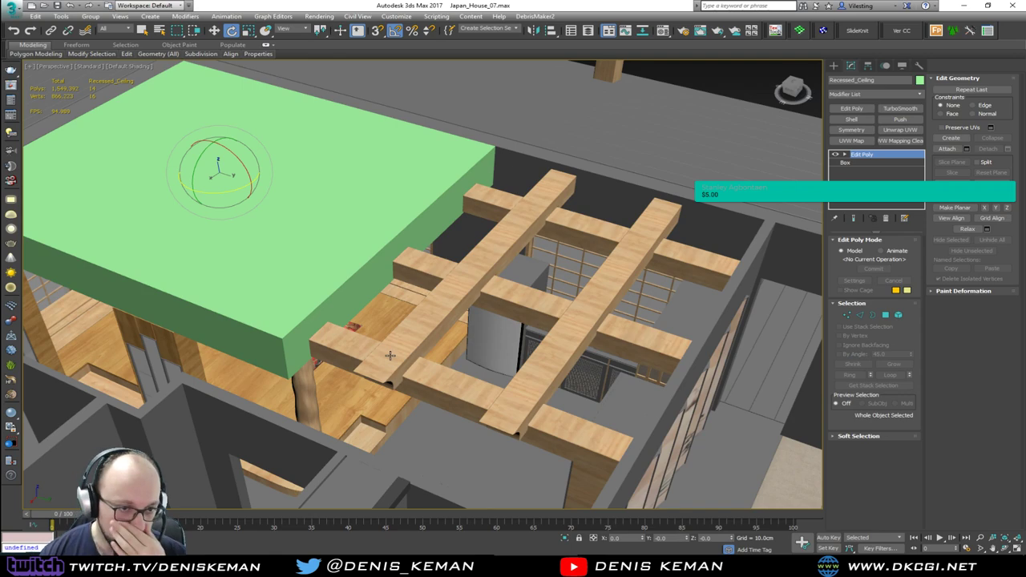
scroll(368, 374, up, 4)
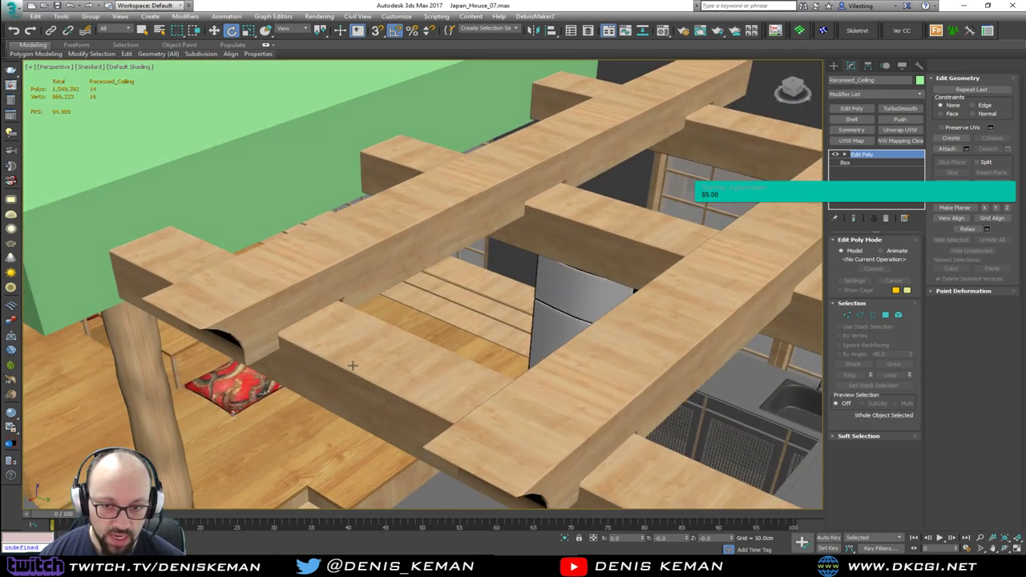
middle_drag(316, 427, 370, 364)
scroll(401, 374, down, 4)
ctrl+click(404, 375)
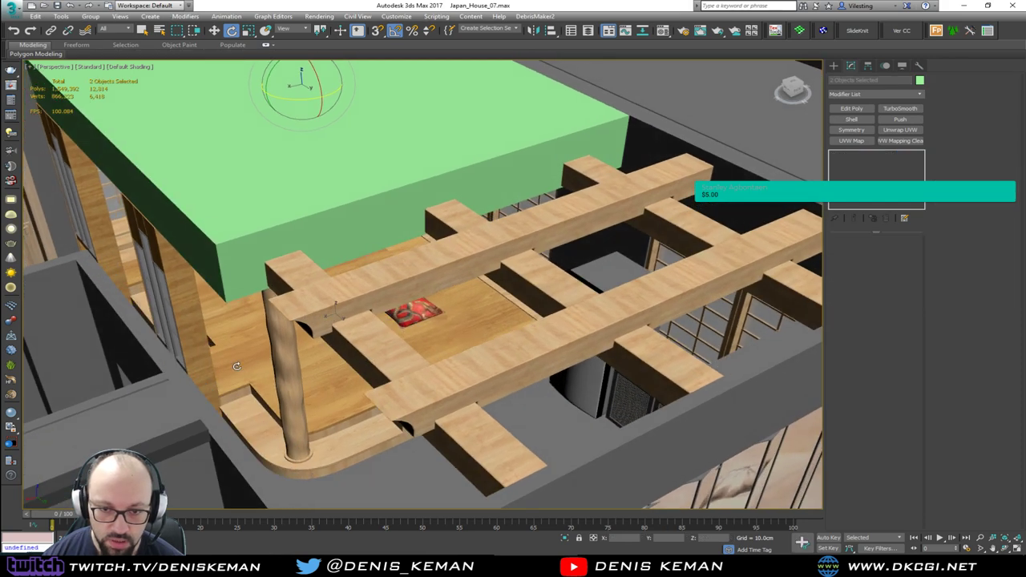
ctrl+click(344, 460)
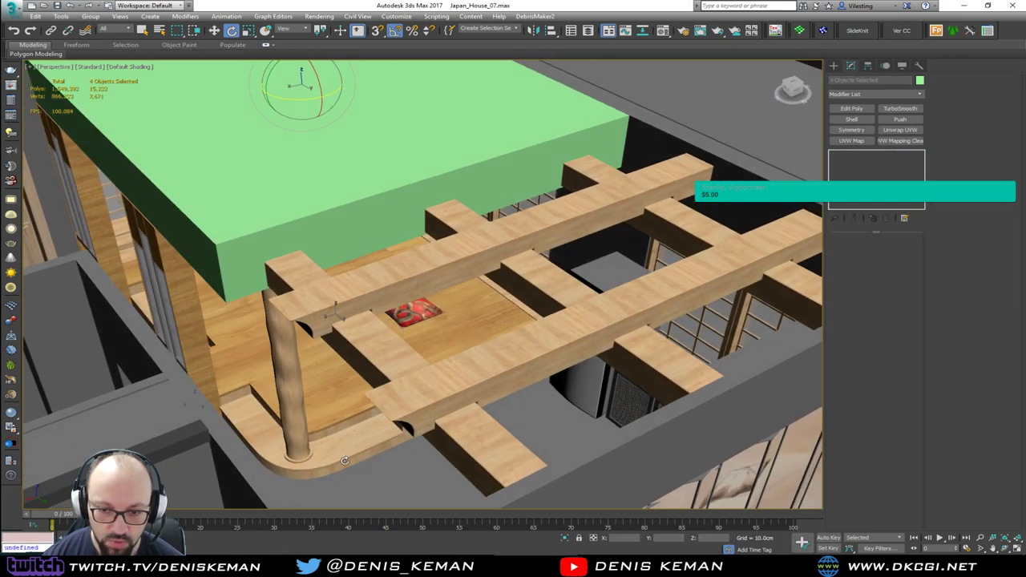
key(alt+q)
click(582, 423)
alt+middle_drag(582, 423, 597, 356)
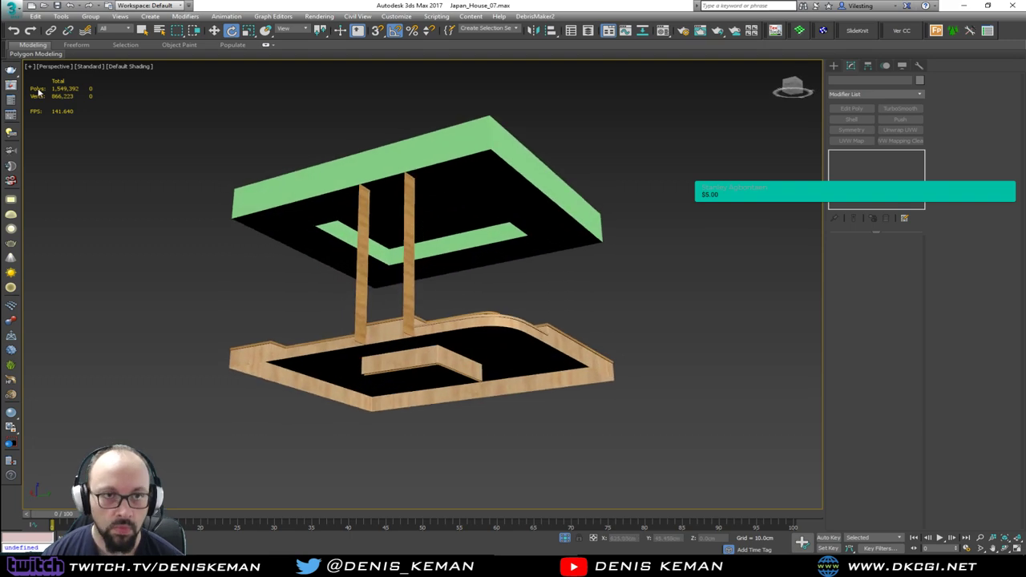
click(9, 6)
click(48, 93)
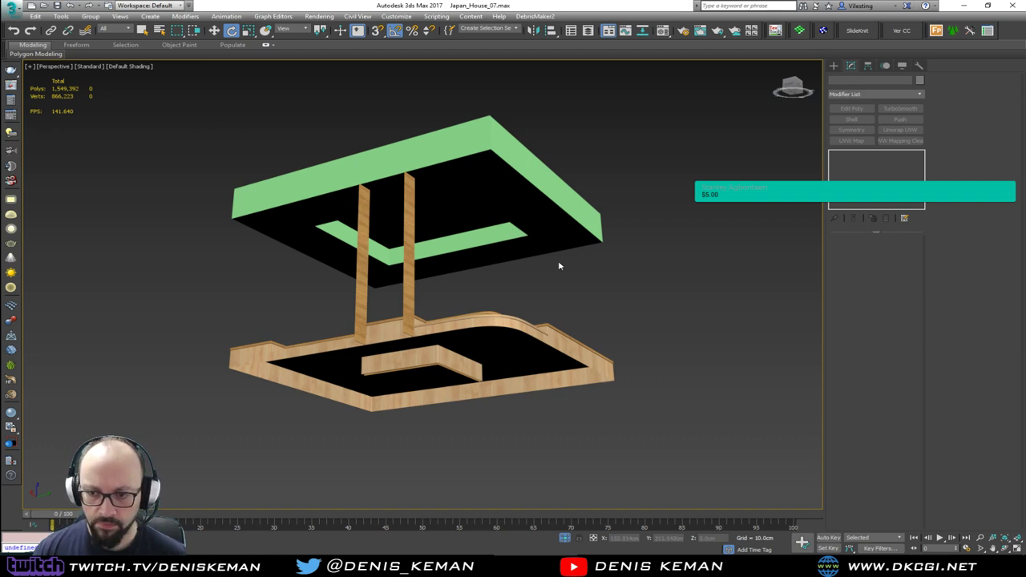
Step: Display edged faces and examine the recessed ceiling's underside, its opening and its outline relative to the raised floor
scroll(556, 264, up, 4)
key(F4)
alt+middle_drag(476, 170, 508, 245)
click(480, 219)
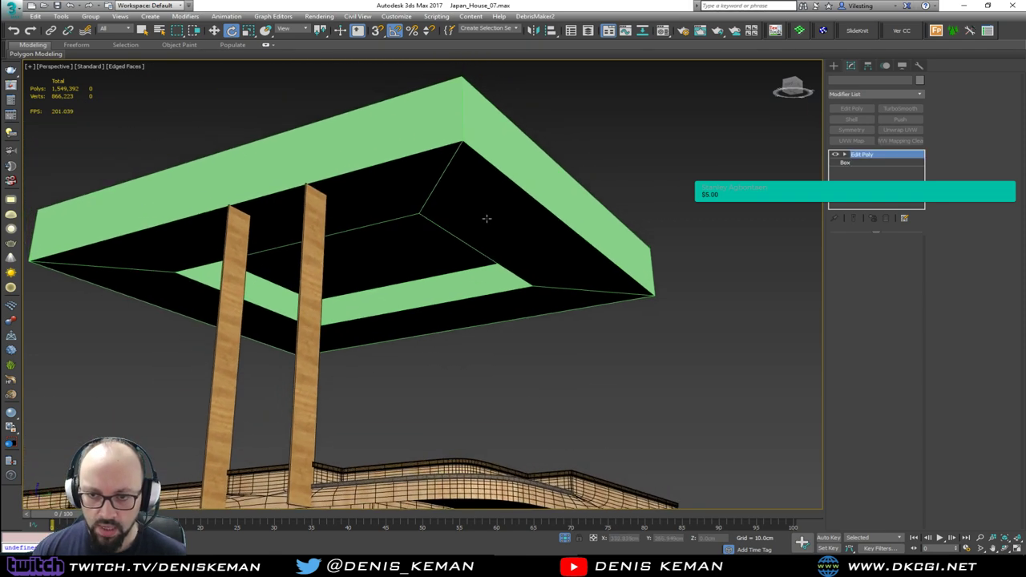
mouse_move(486, 211)
alt+middle_down()
mouse_move(415, 238)
mouse_move(442, 283)
mouse_move(474, 283)
mouse_move(493, 243)
mouse_move(499, 183)
mouse_move(505, 210)
alt+middle_up()
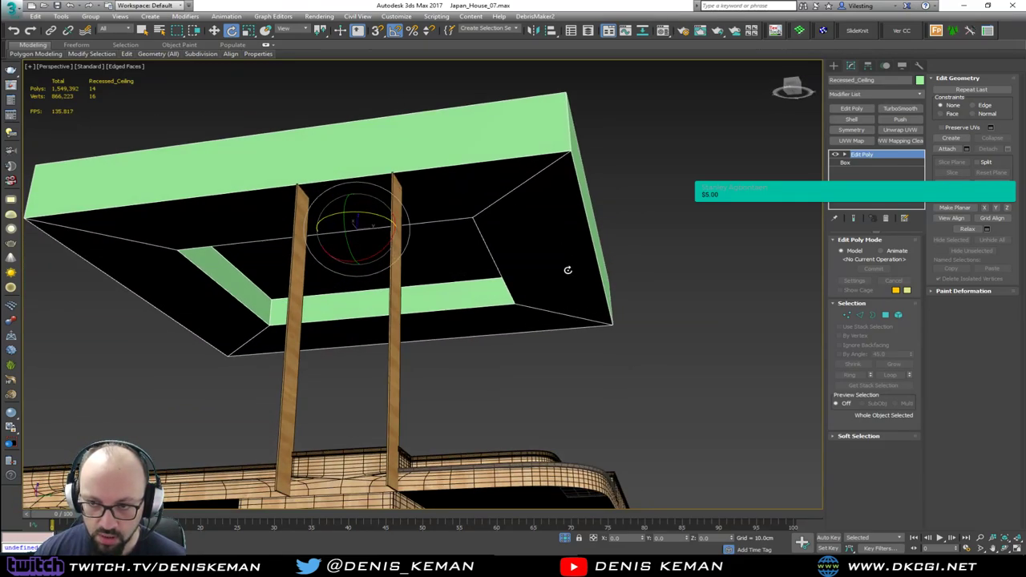
alt+middle_drag(550, 232, 491, 261)
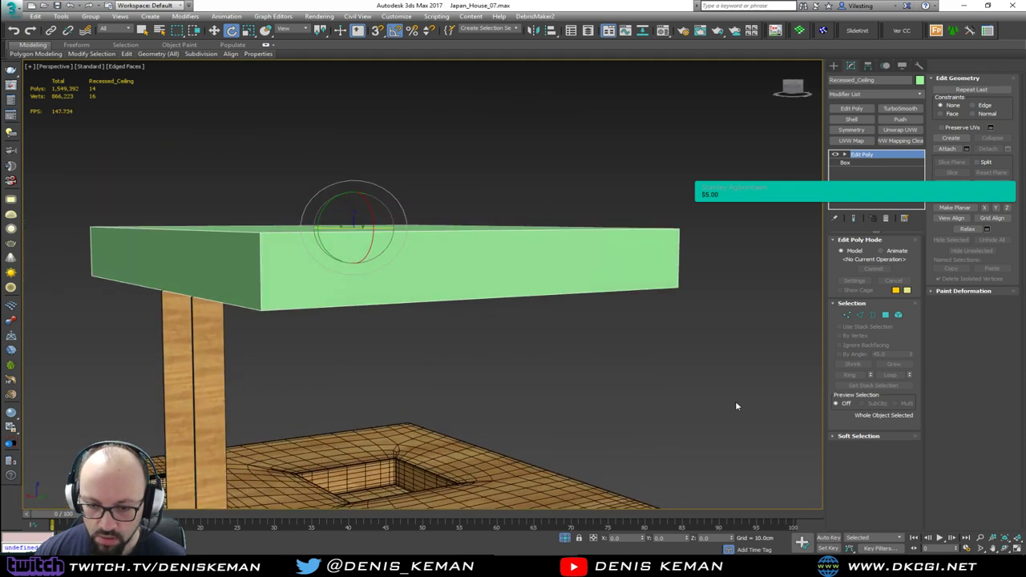
click(735, 400)
middle_drag(656, 380, 620, 360)
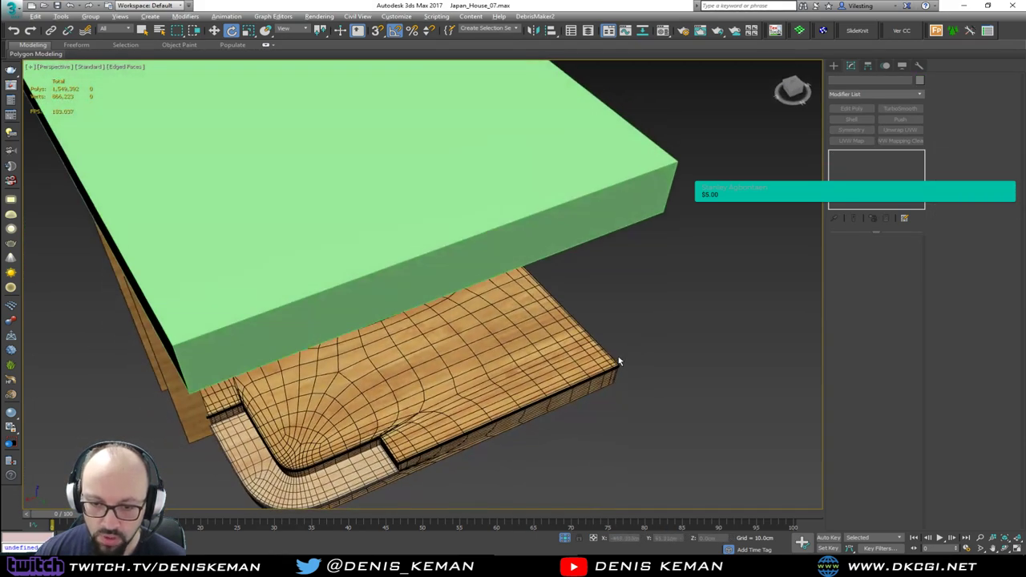
Step: In the wireframe Top view, draw an L-shaped Line spline along the raised floor's outer border, turning at its rounded corner
key(alt+w)
click(348, 206)
key(alt+w)
key(z)
key(F3)
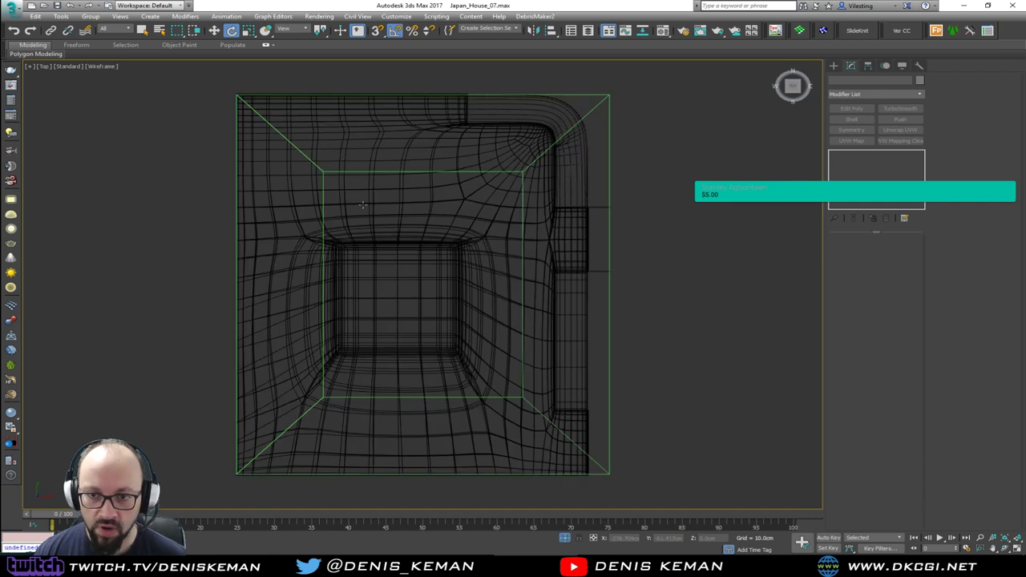
middle_drag(318, 206, 286, 235)
right_click(313, 151)
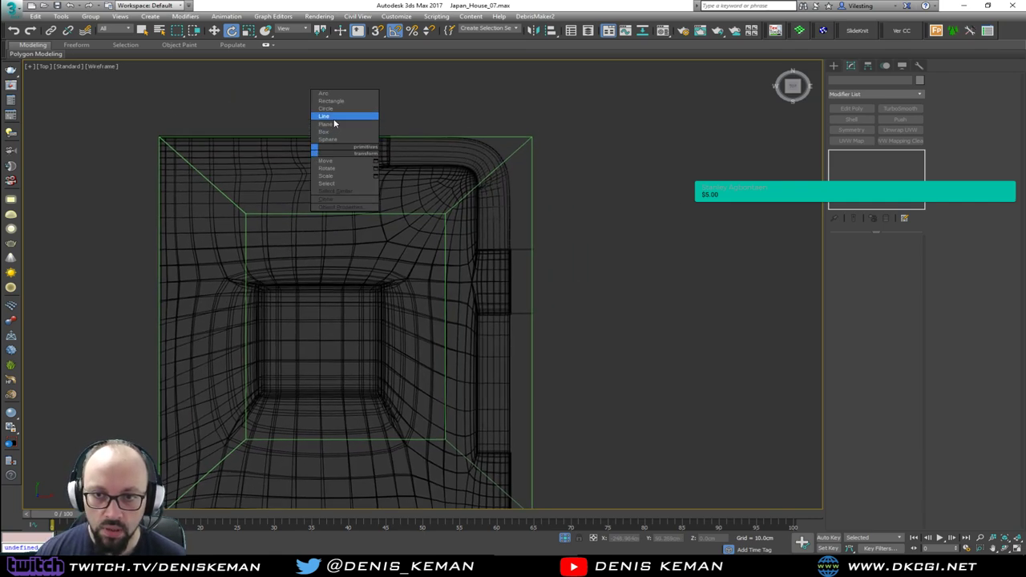
click(323, 116)
click(168, 155)
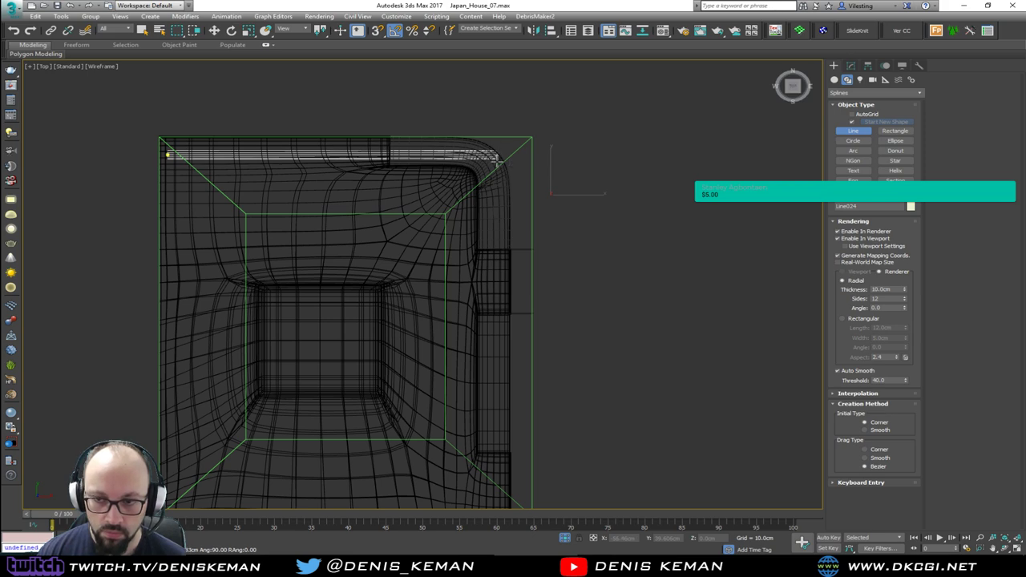
click(496, 157)
click(493, 244)
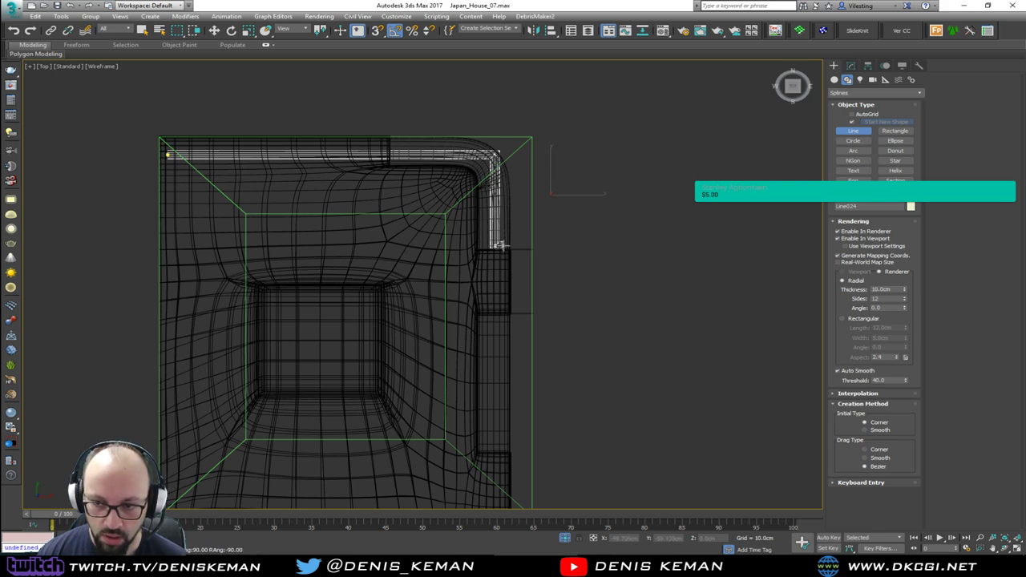
Step: Raise the L-shaped line to the underside of the green recessed ceiling, at a height of about 259 cm
key(alt+w)
key(alt+w)
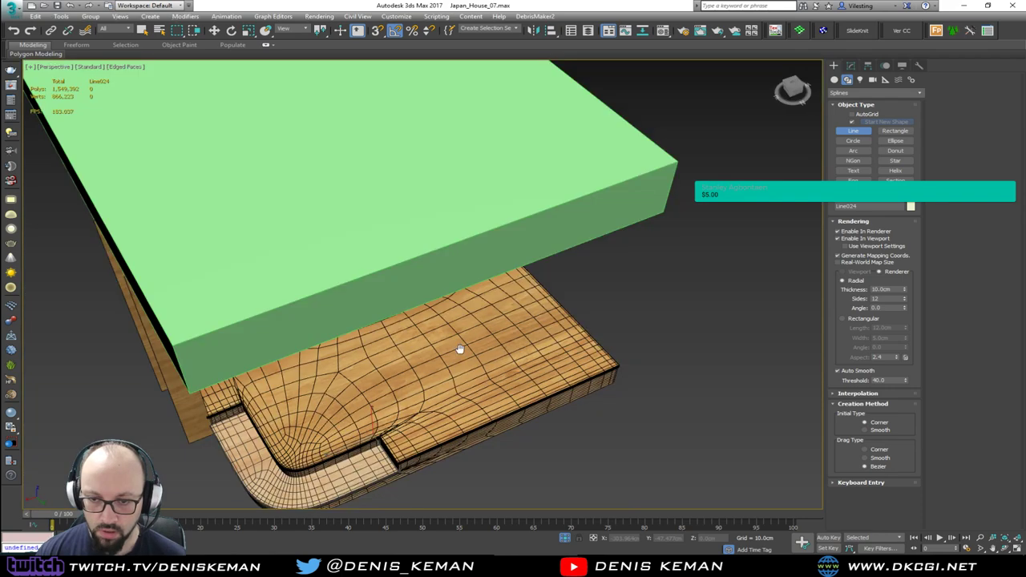
scroll(458, 349, down, 5)
alt+middle_drag(413, 426, 435, 378)
key(w)
drag(434, 378, 444, 223)
scroll(444, 224, up, 3)
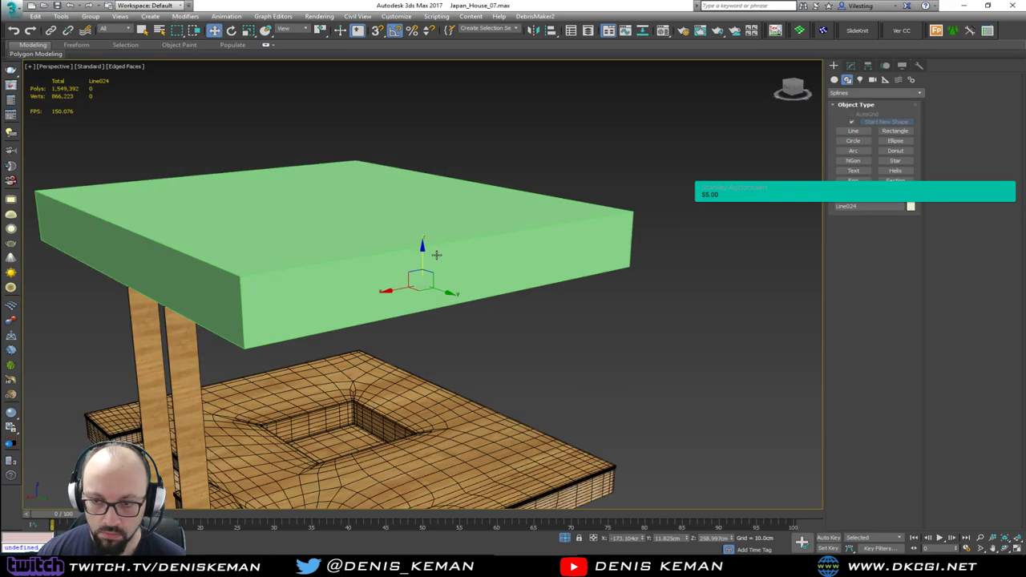
alt+middle_drag(444, 223, 405, 219)
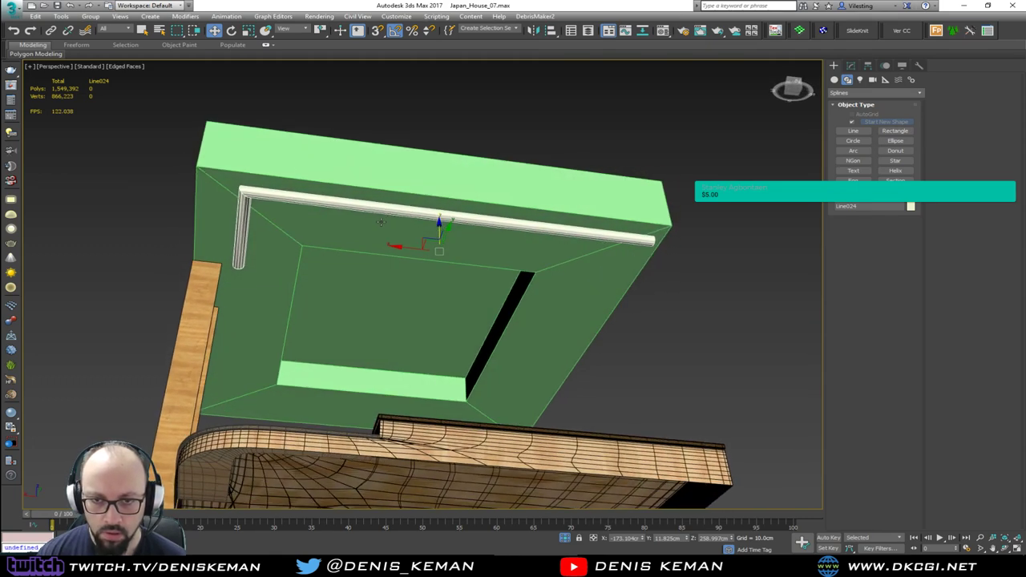
Step: Shift the short leg of the line, its corner and end vertices, slightly inward from the ceiling's outer edge in the top view
key(alt+w)
middle_click(337, 172)
key(alt+w)
key(1)
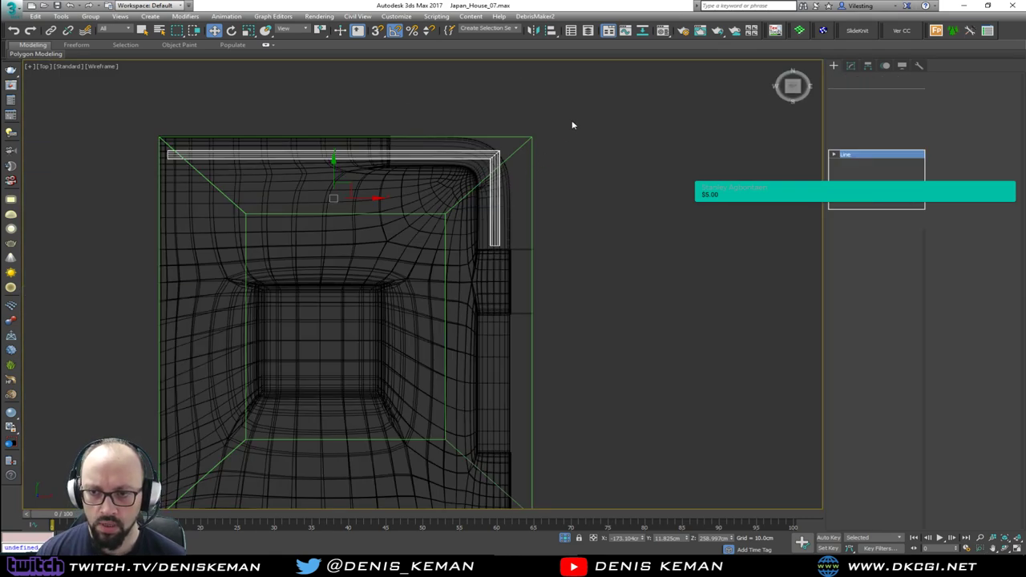
click(494, 245)
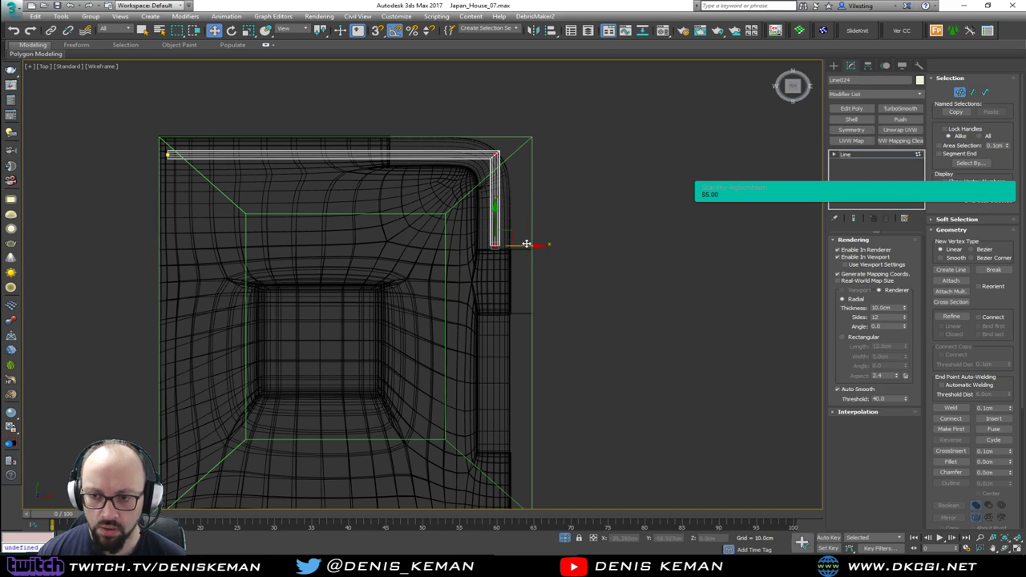
mouse_move(527, 243)
mouse_down()
mouse_move(549, 242)
mouse_move(524, 238)
mouse_up()
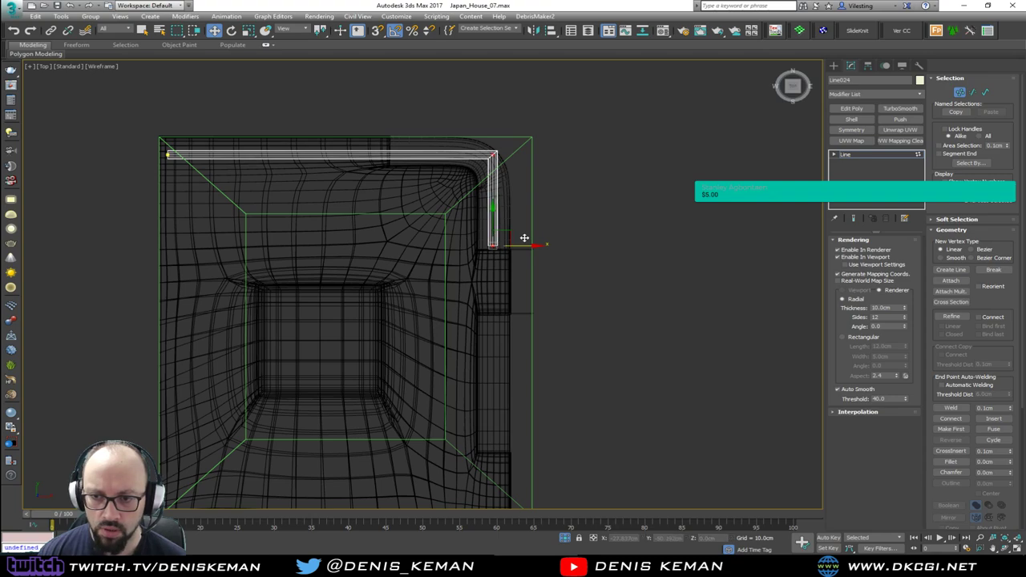
key(alt+w)
middle_drag(570, 492, 559, 443)
key(alt+w)
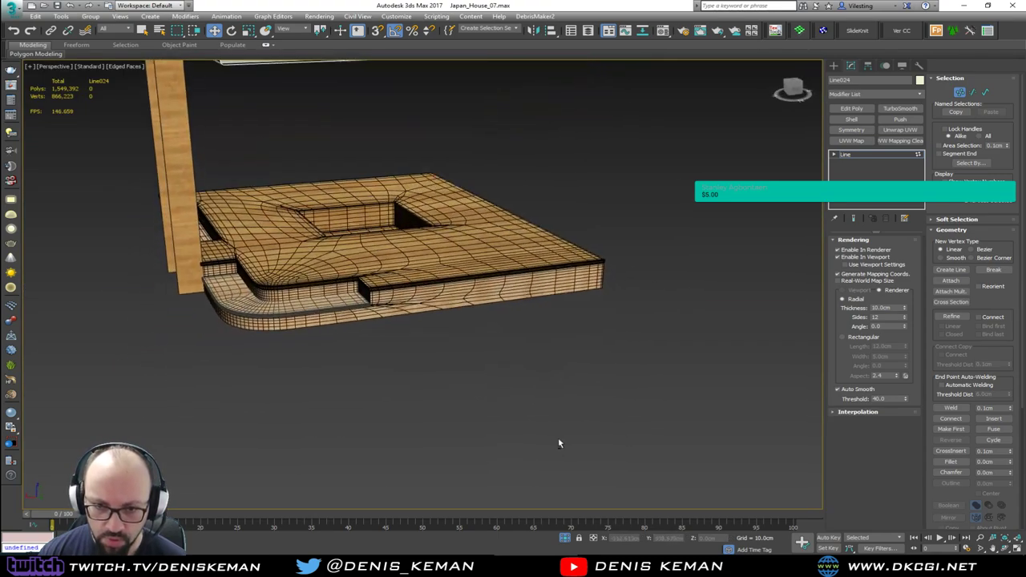
middle_drag(298, 259, 374, 389)
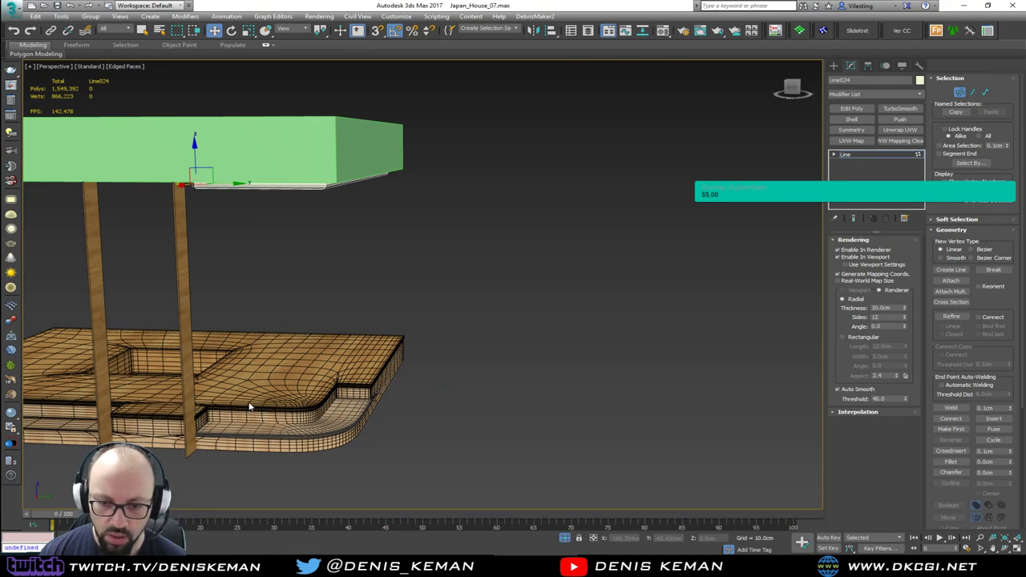
Step: Fillet the corner vertex of the line under the ceiling into a wide rounded bend
alt+middle_drag(304, 401, 337, 205)
click(339, 204)
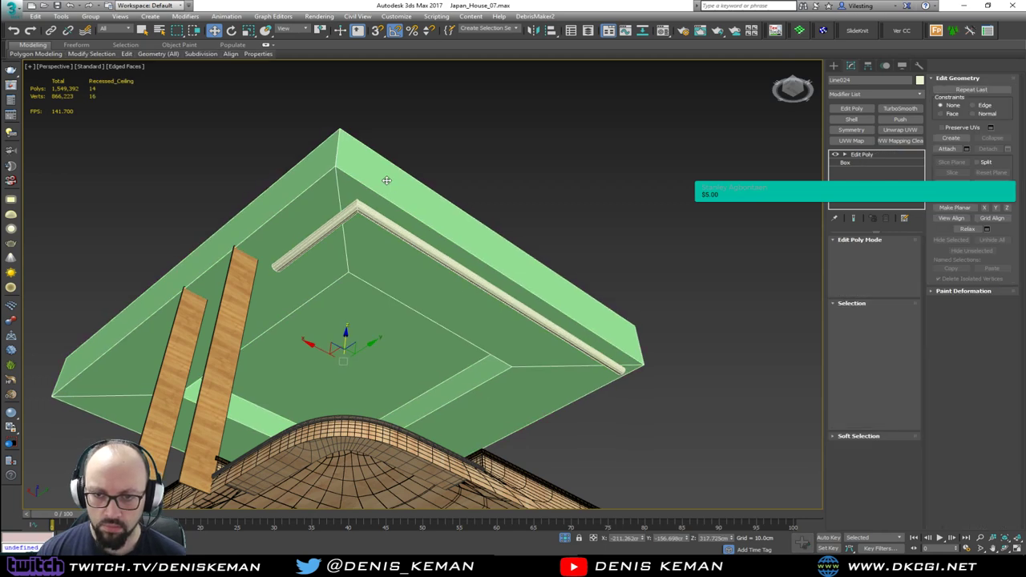
click(361, 210)
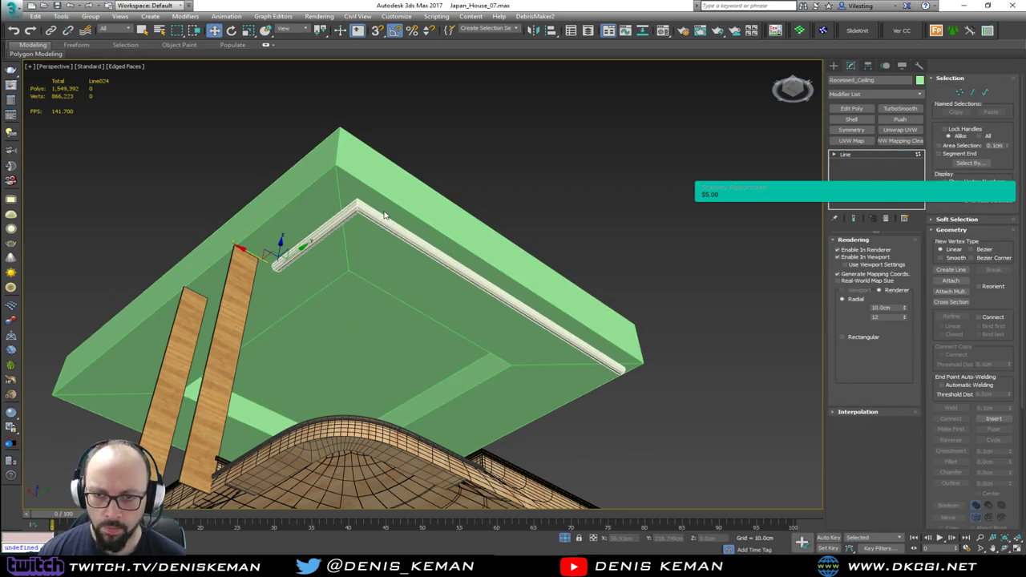
key(1)
drag(409, 161, 354, 232)
key(F3)
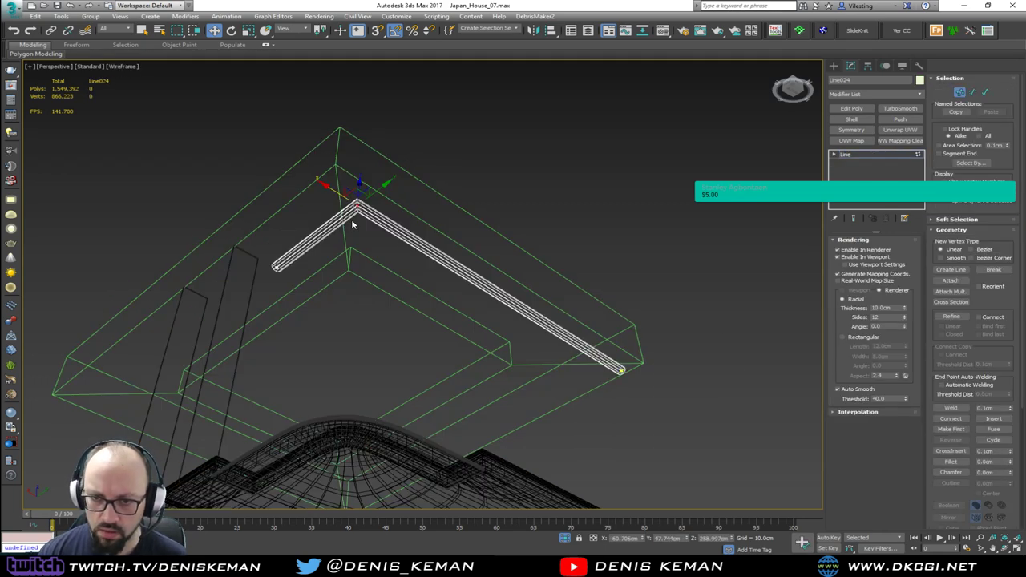
scroll(356, 220, up, 5)
key(F3)
click(950, 462)
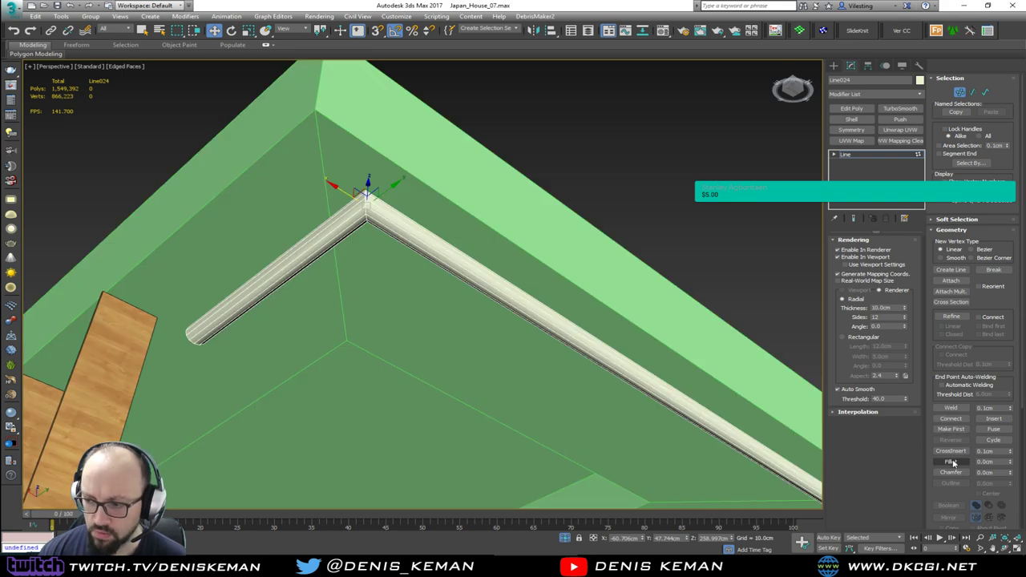
drag(368, 199, 373, 172)
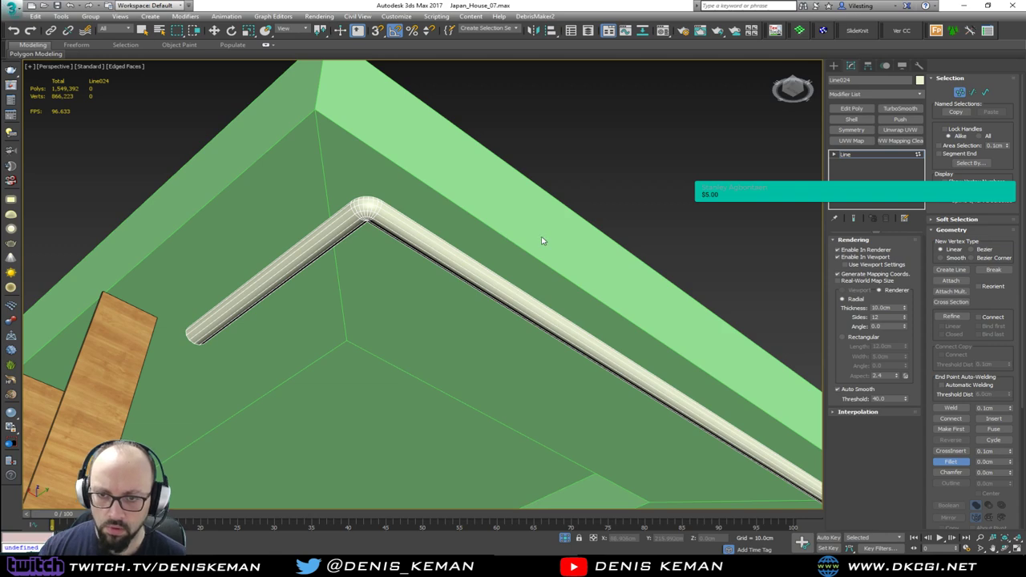
key(ctrl+z)
drag(1012, 467, 1010, 442)
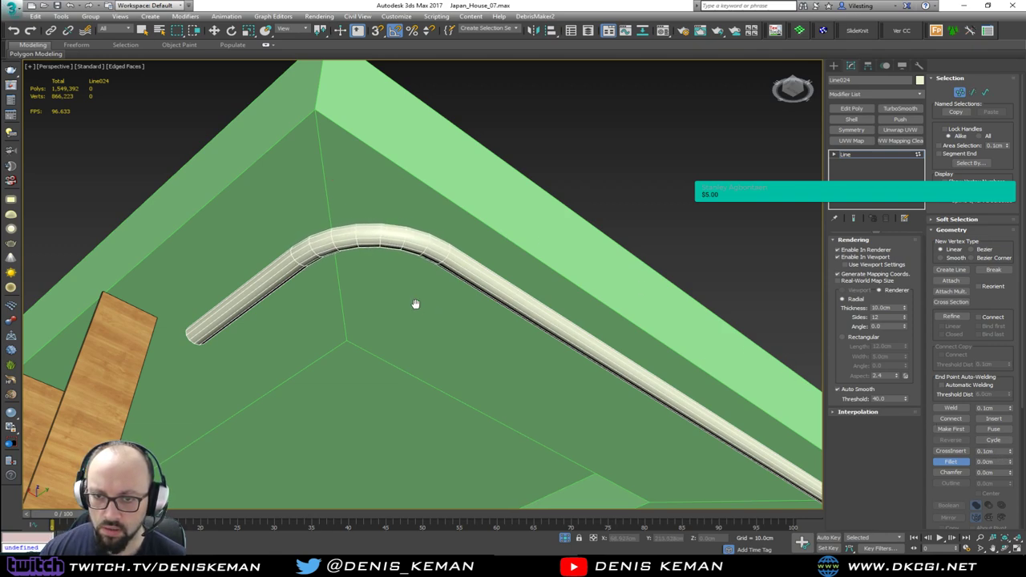
alt+middle_drag(415, 302, 348, 295)
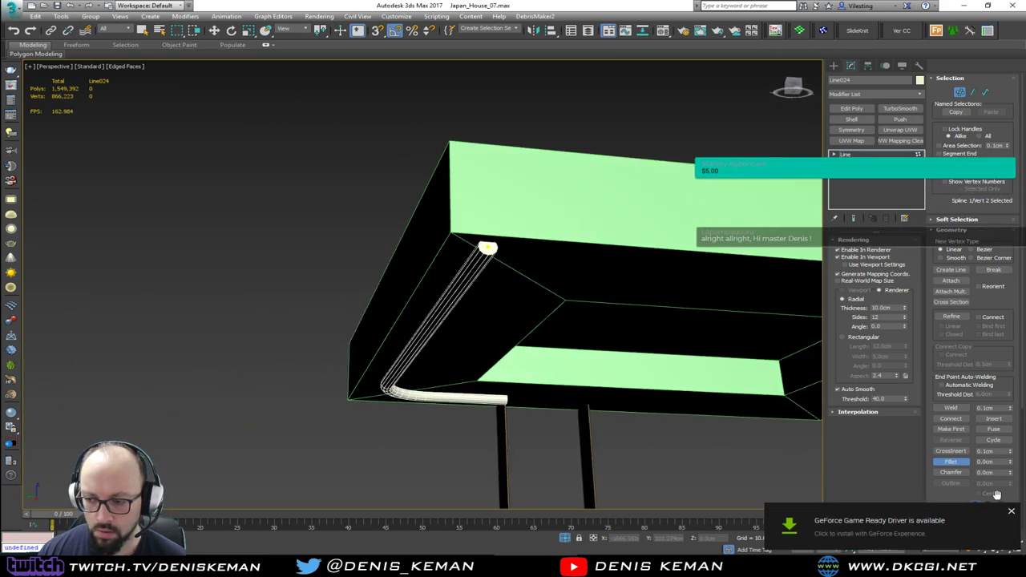
alt+middle_drag(431, 311, 584, 313)
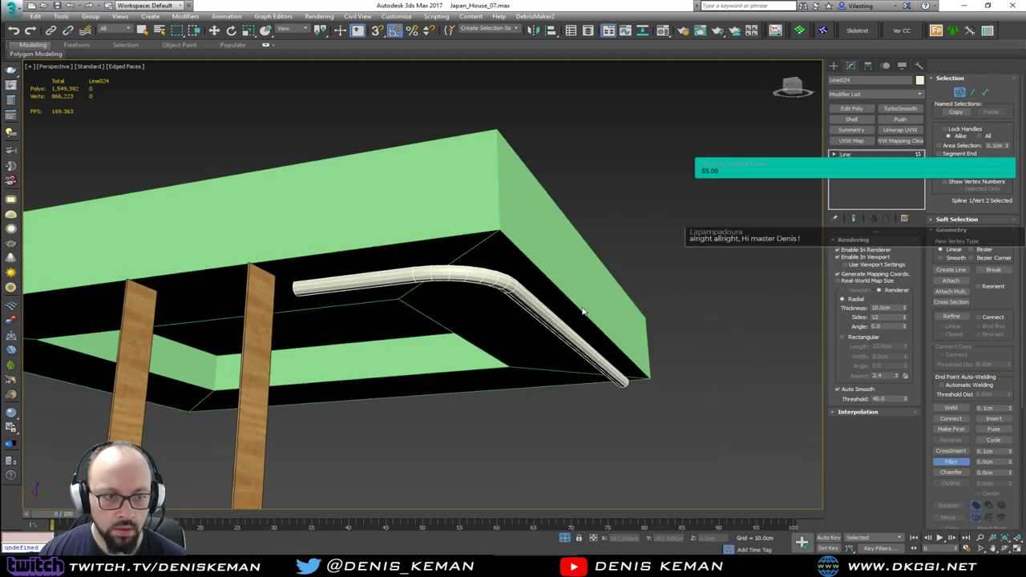
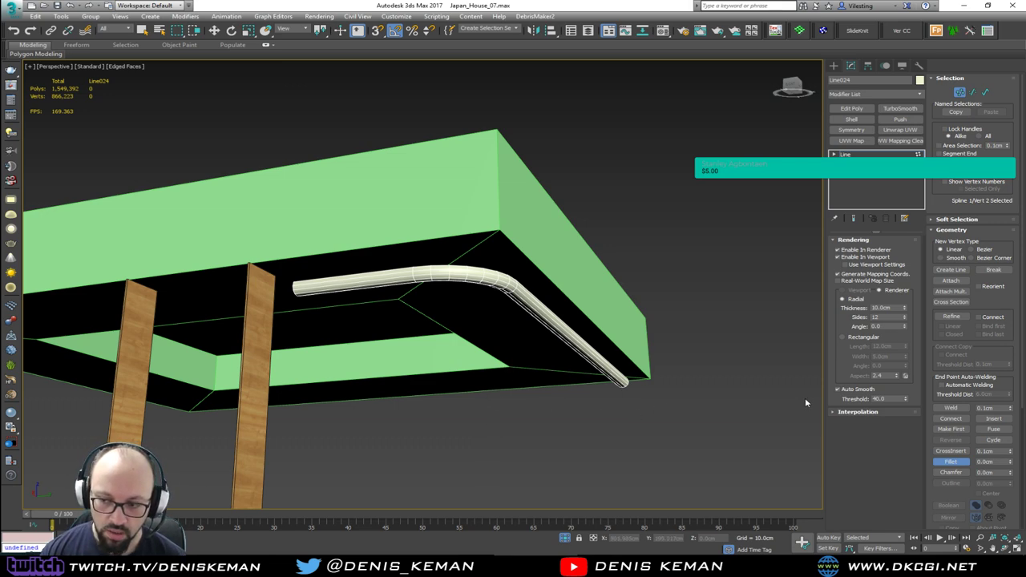
key(w)
click(735, 341)
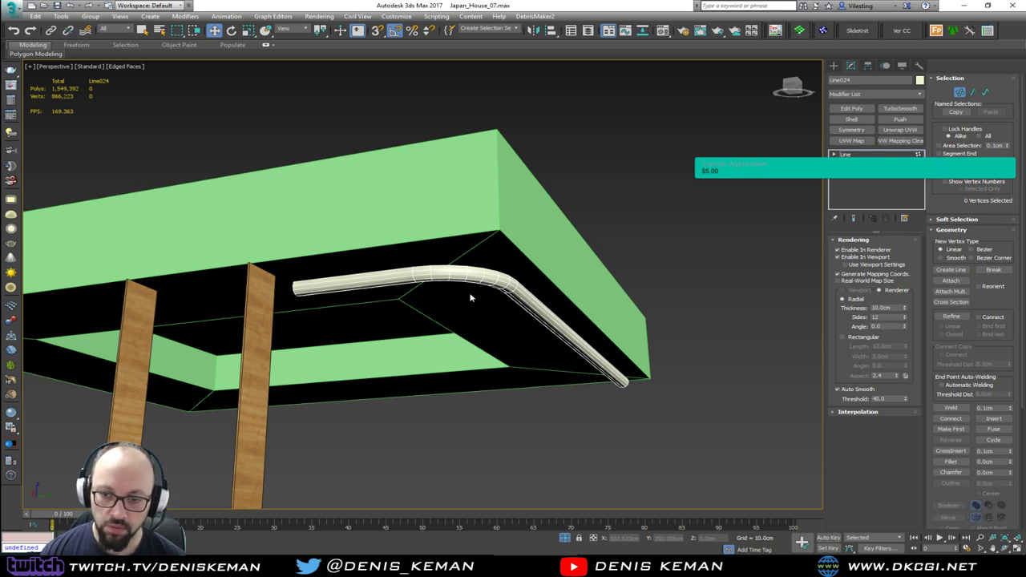
Step: Finish vertex editing and isolate the rounded line together with the recessed ceiling
scroll(470, 295, up, 2)
alt+middle_drag(470, 294, 431, 270)
click(246, 298)
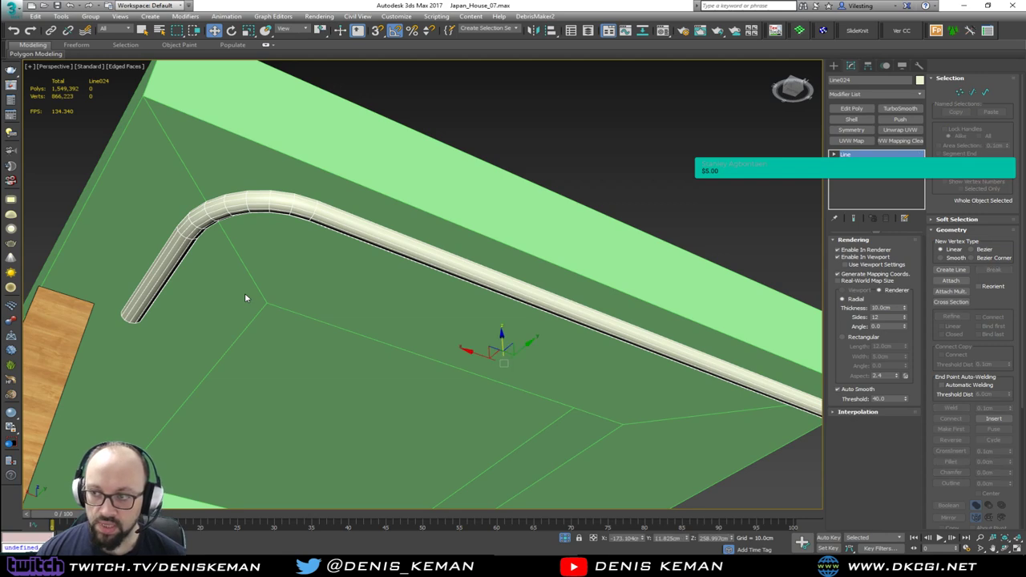
ctrl+click(343, 227)
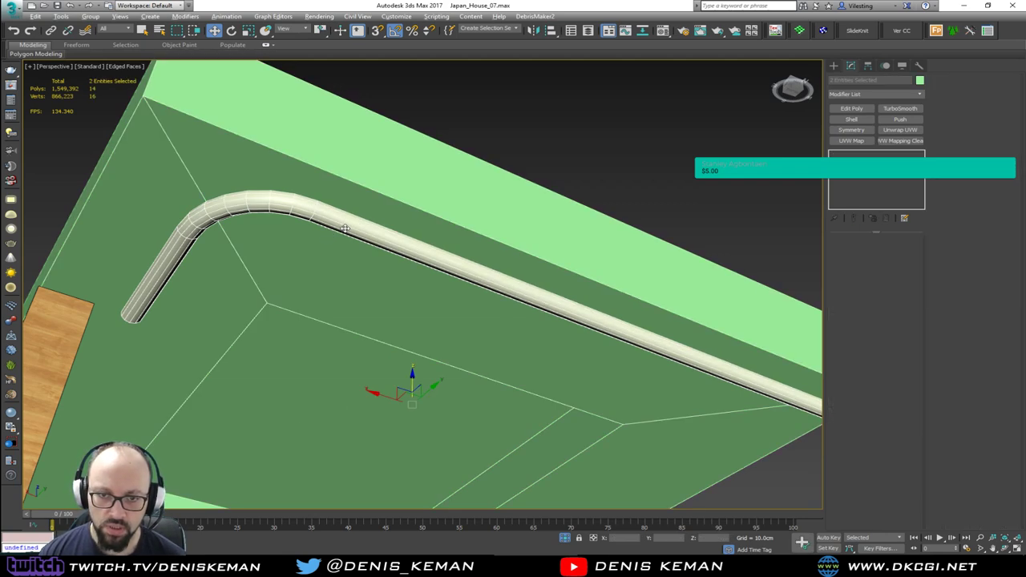
key(alt+q)
click(554, 140)
Step: Connect the ceiling's four outer parallel edges with 2 segments spread apart by a positive pinch, leaving out the inner recess edges
click(440, 198)
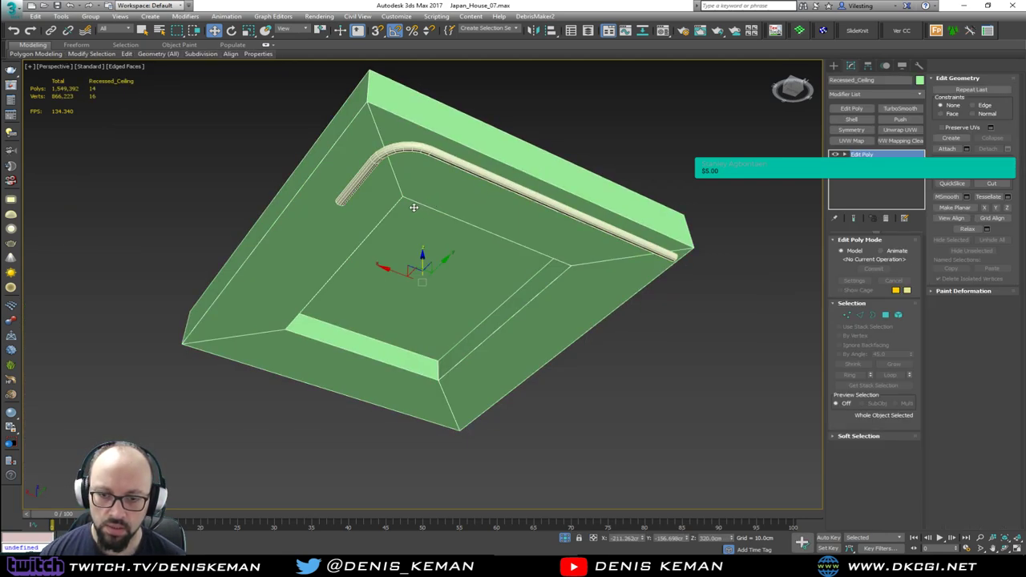
scroll(432, 297, up, 3)
alt+middle_drag(465, 219, 449, 233)
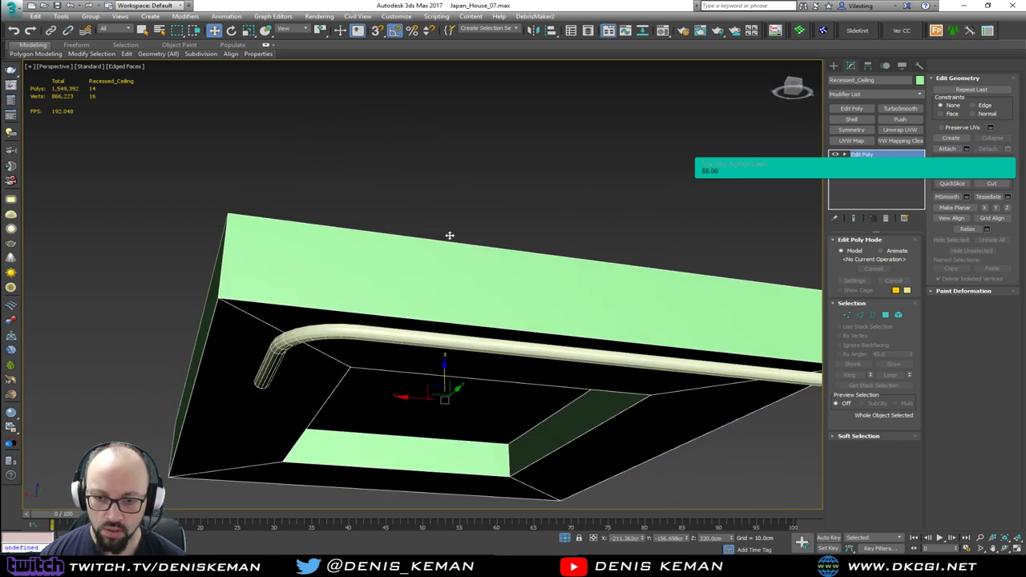
key(2)
click(393, 317)
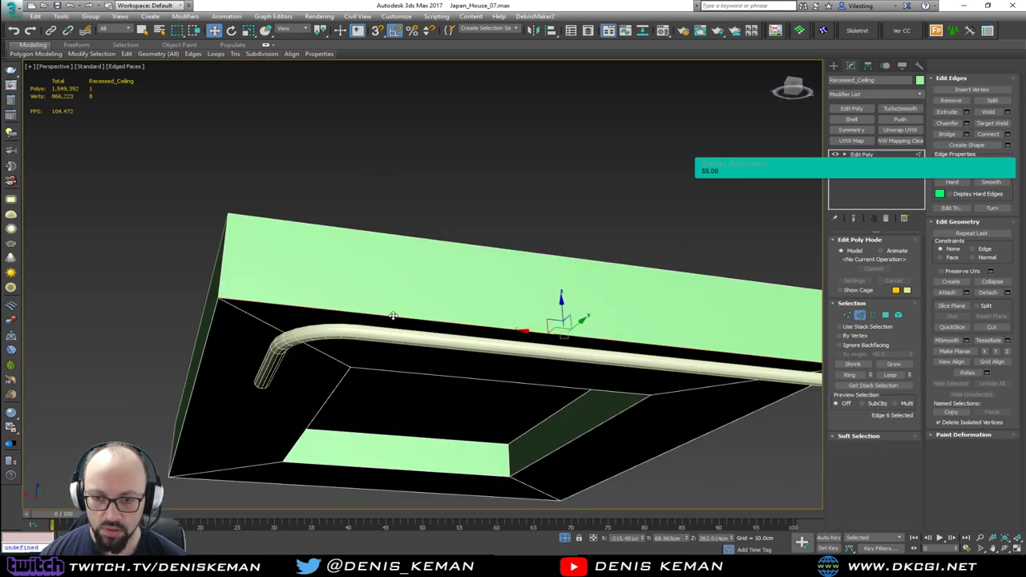
key(alt+r)
alt+middle_drag(411, 333, 396, 302)
scroll(396, 305, down, 4)
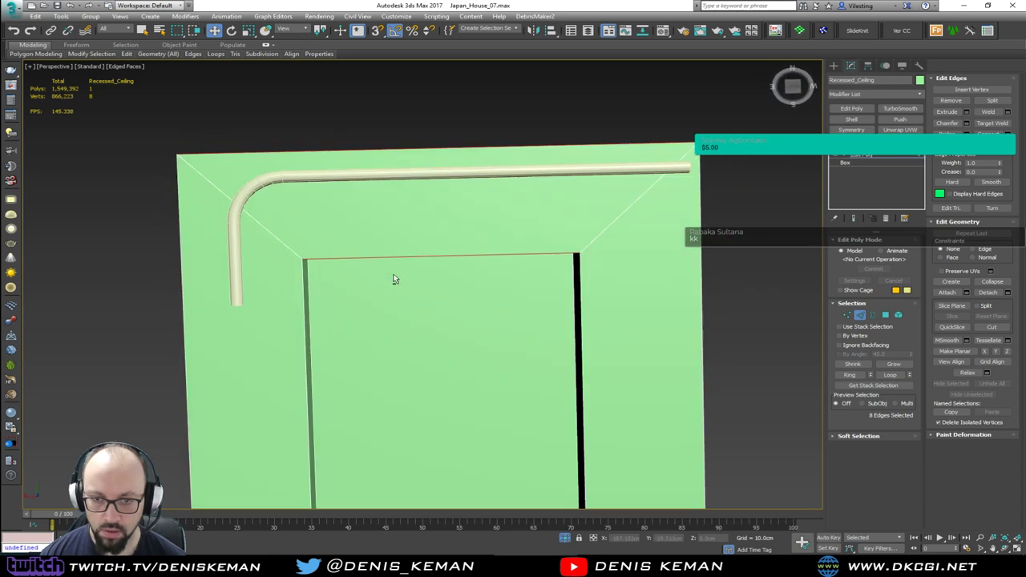
key(F3)
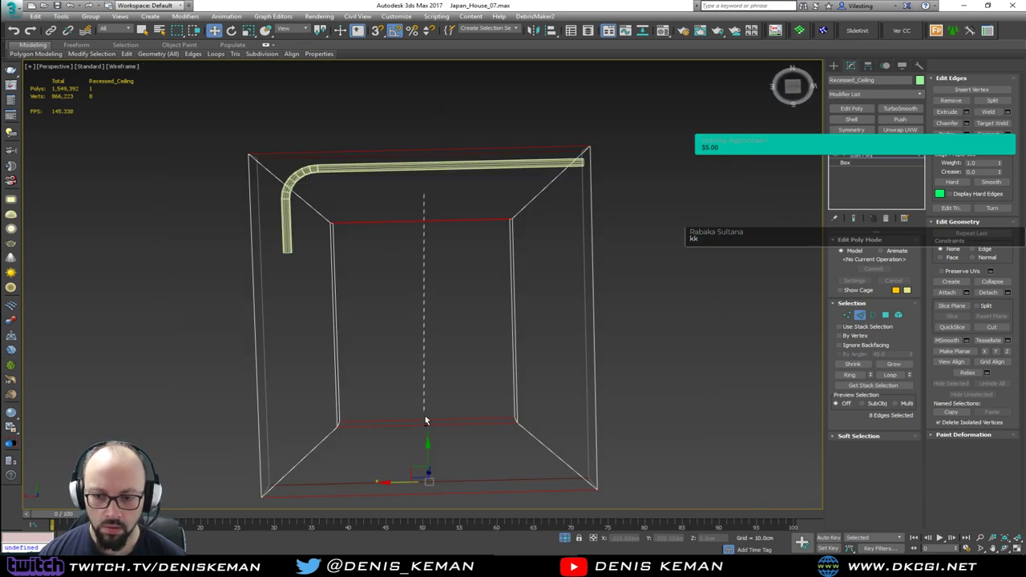
alt+double_click(427, 421)
alt+middle_drag(393, 317, 377, 288)
key(F3)
scroll(342, 226, up, 2)
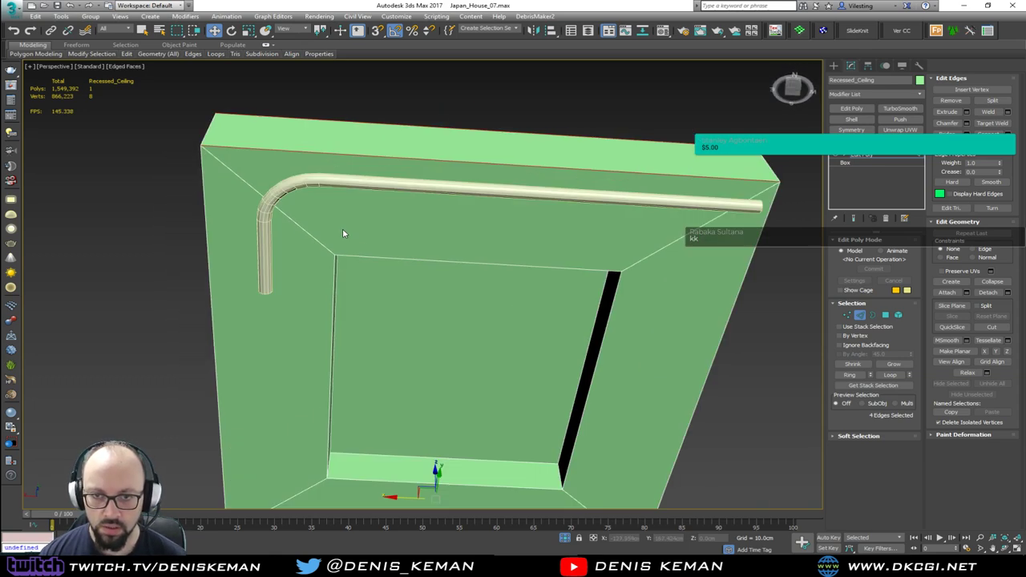
click(1007, 133)
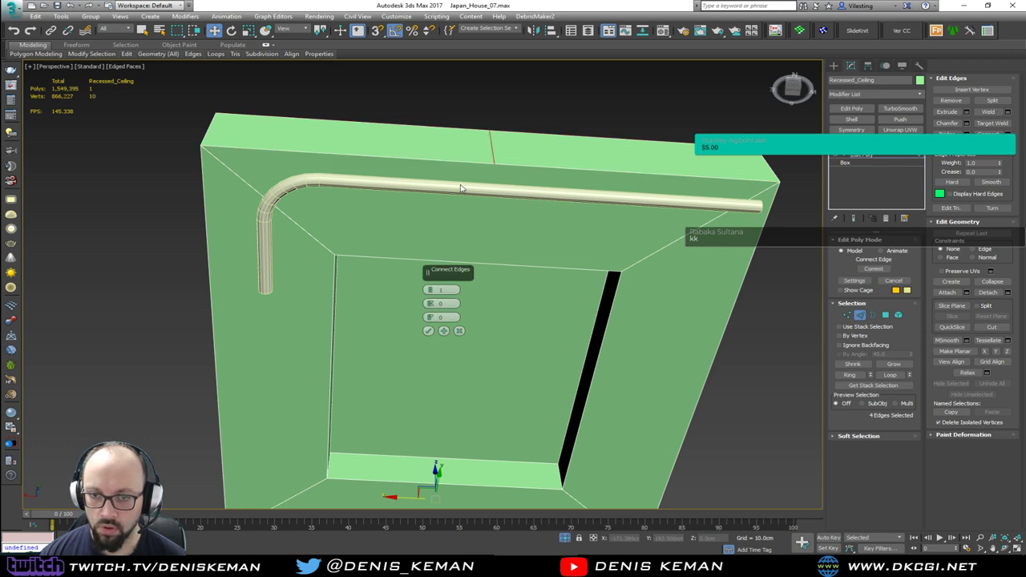
click(428, 287)
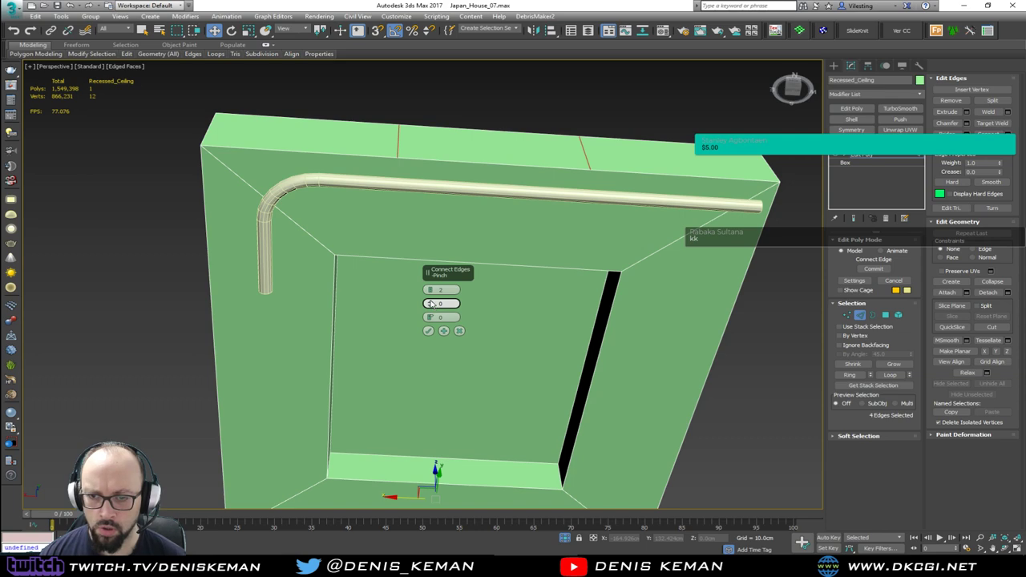
drag(430, 305, 423, 232)
click(428, 330)
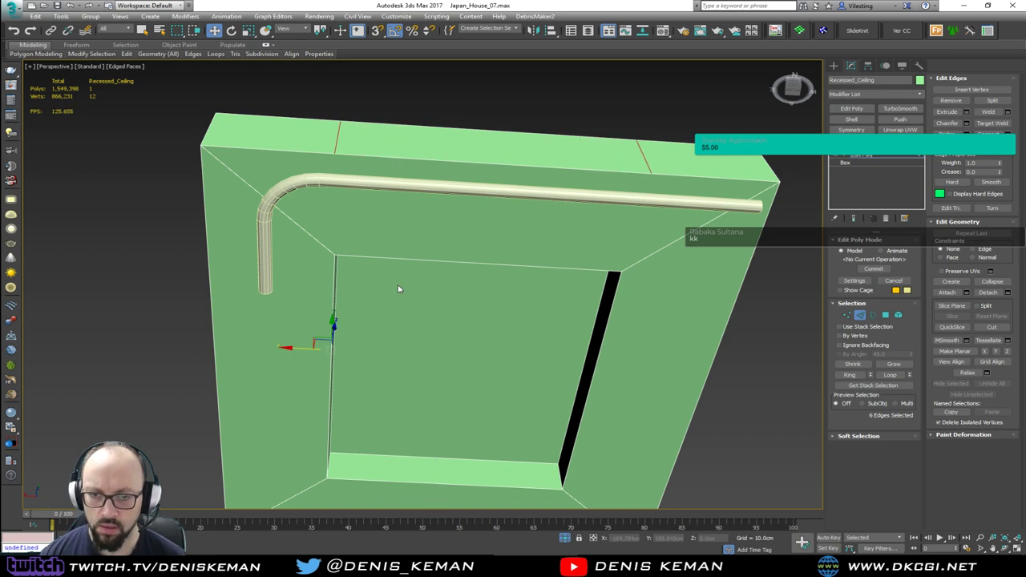
Step: Connect the recess's four corner vertices on the ceiling's underside to the matching new vertices on its outer edges
key(1)
click(334, 250)
click(336, 152)
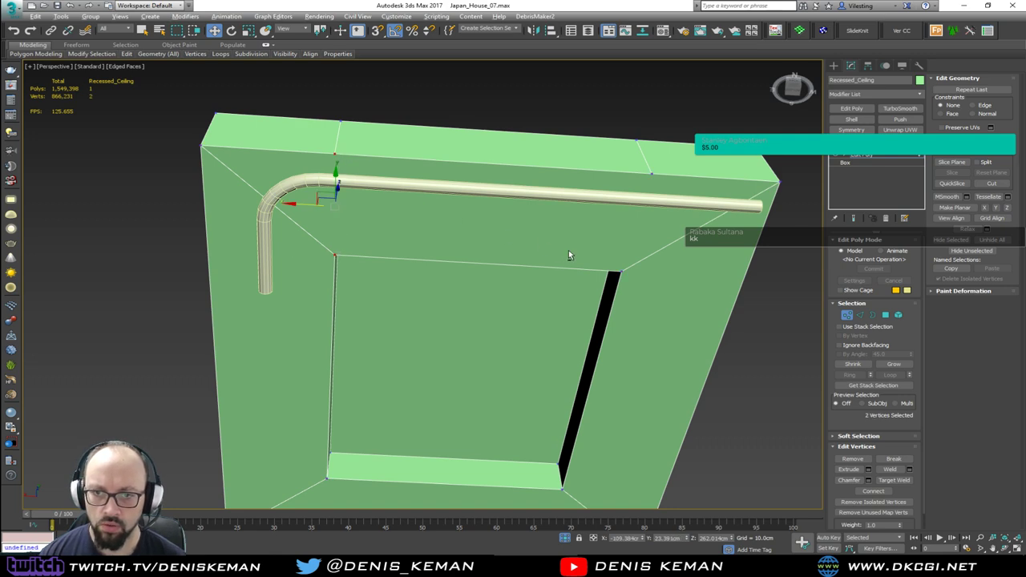
click(617, 271)
ctrl+click(651, 172)
key(ctrl+shift+e)
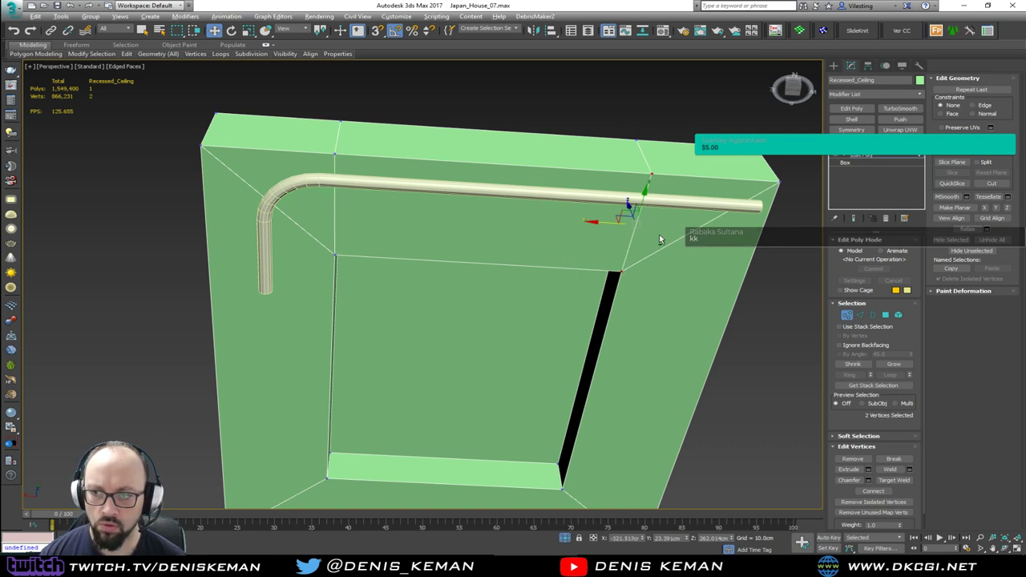
middle_drag(630, 241, 601, 106)
click(298, 423)
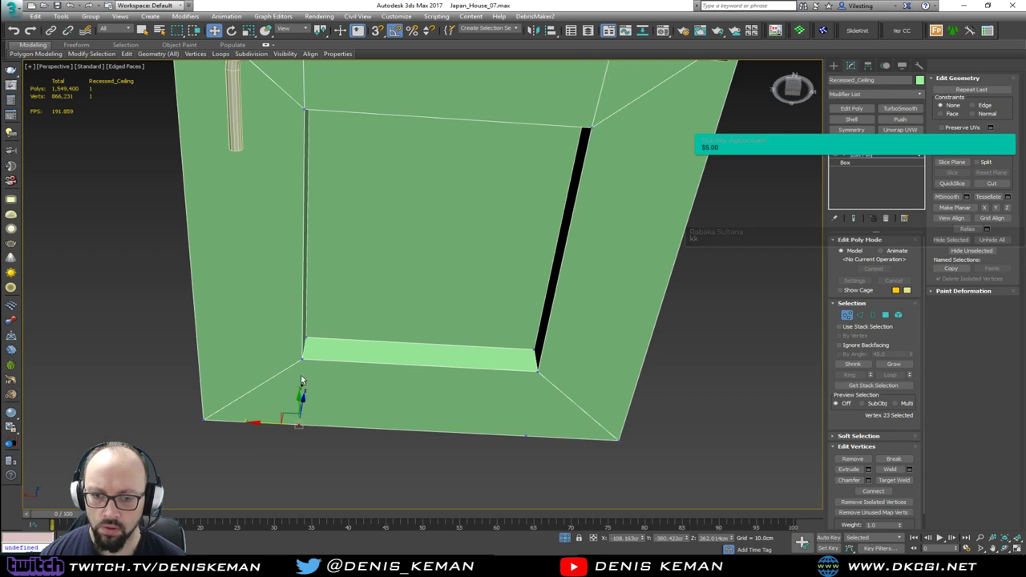
ctrl+click(302, 361)
click(537, 371)
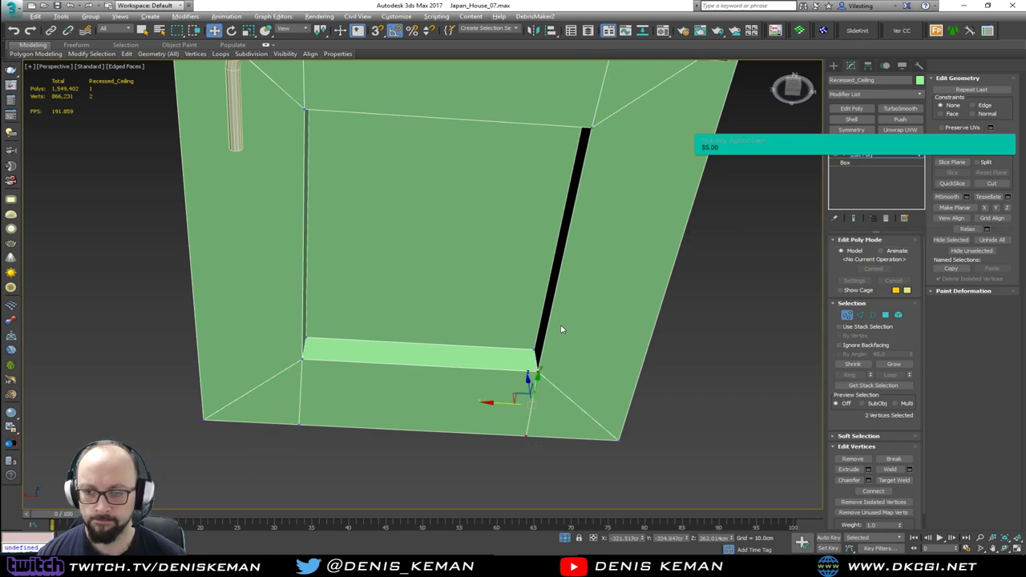
Step: Connect the four outer ceiling edges running the other way with 2 segments and a pinch of 43
key(2)
click(559, 286)
key(alt+r)
mouse_move(555, 284)
alt+middle_down()
mouse_move(559, 293)
mouse_move(557, 276)
alt+middle_up()
key(F3)
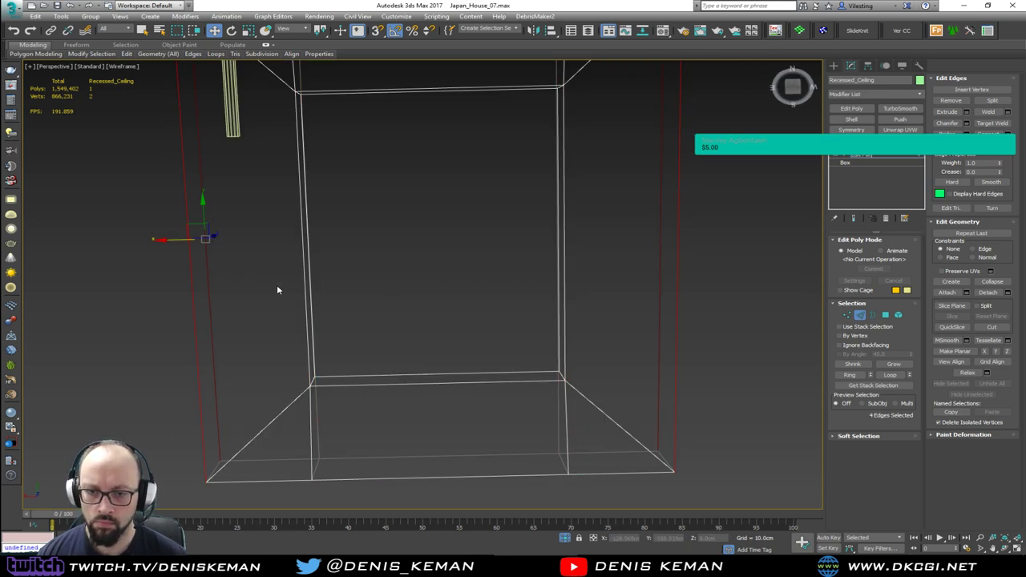
key(F3)
alt+middle_drag(327, 286, 445, 301)
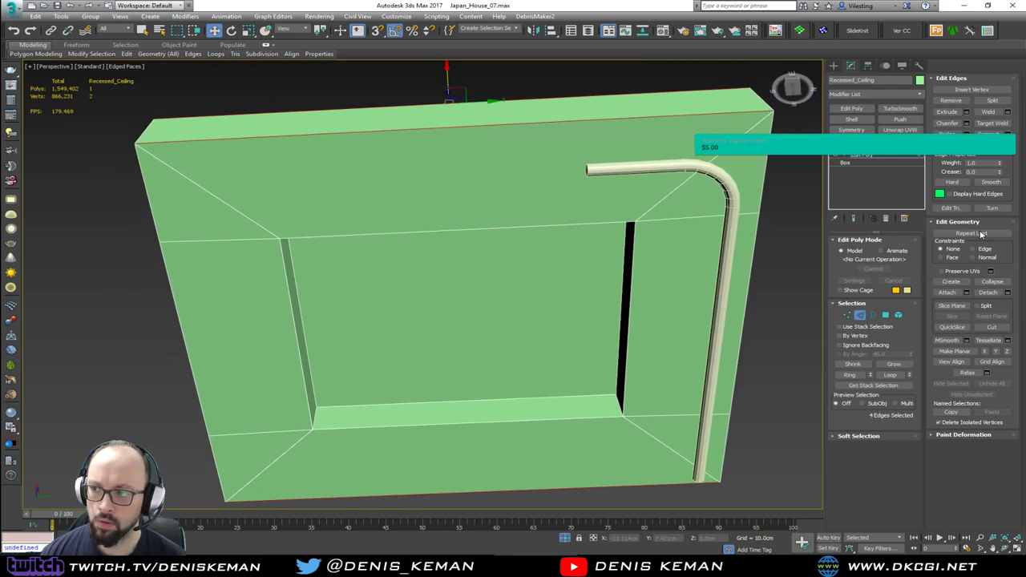
click(1008, 133)
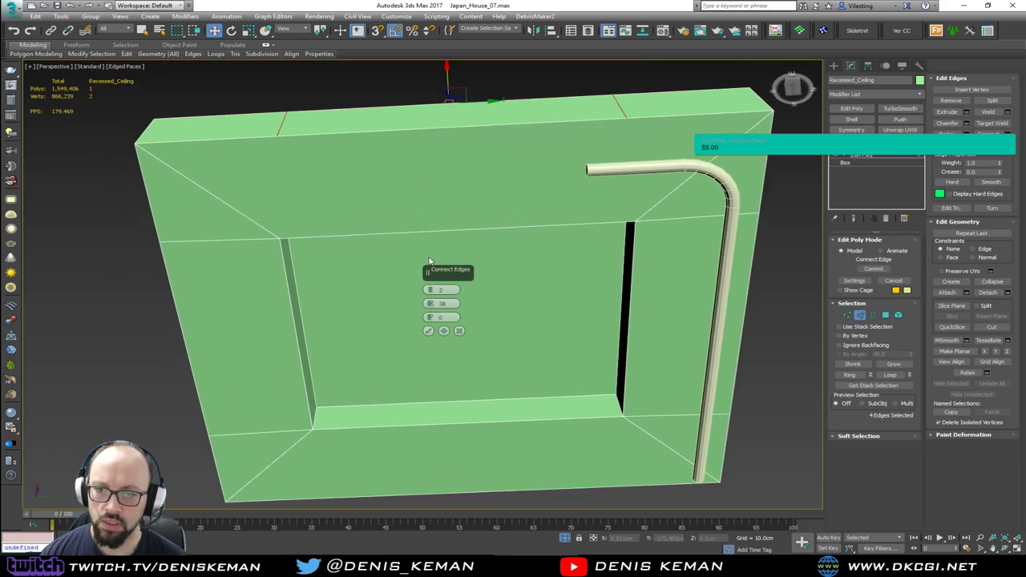
drag(427, 303, 427, 297)
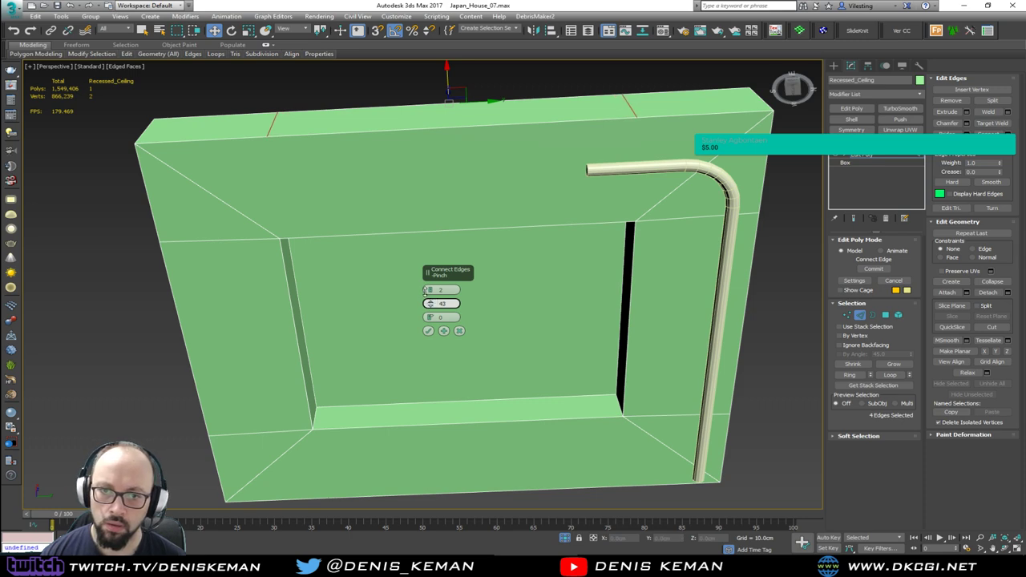
click(428, 331)
Step: Connect each of the recess's four underside corner vertices to the matching new vertex on the ceiling's outer edges
key(1)
click(281, 238)
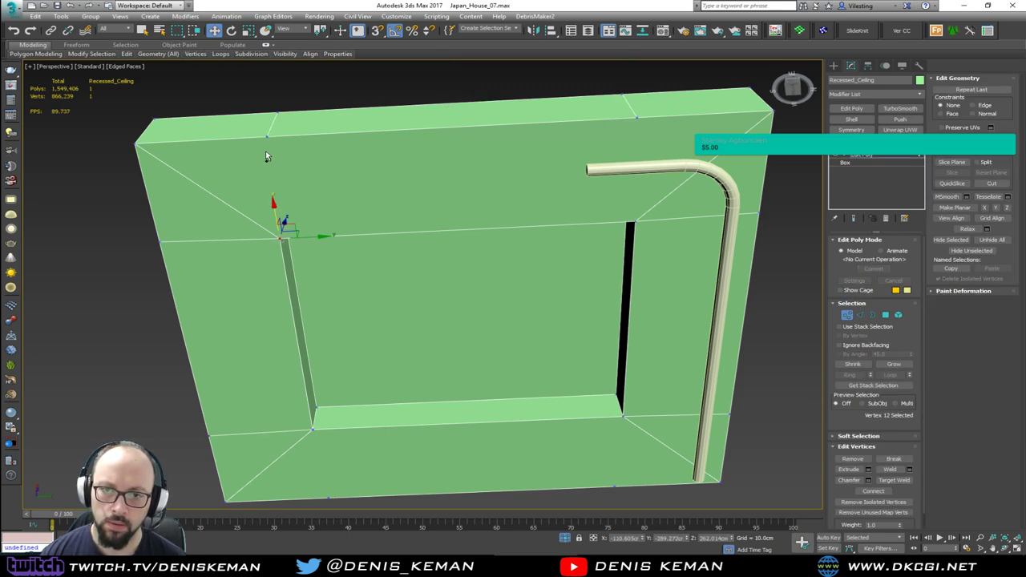
ctrl+click(267, 139)
click(635, 118)
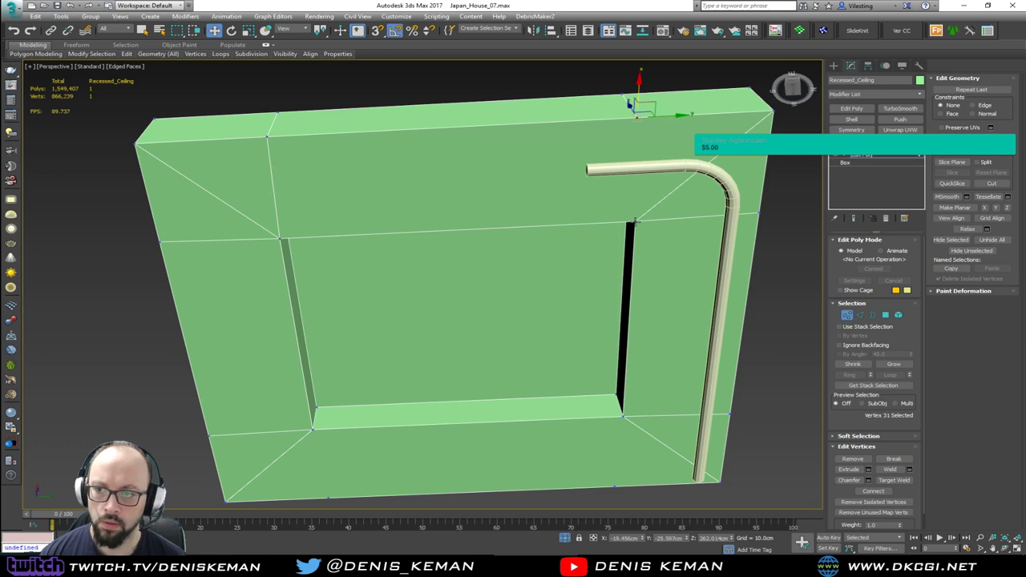
ctrl+click(636, 222)
click(613, 484)
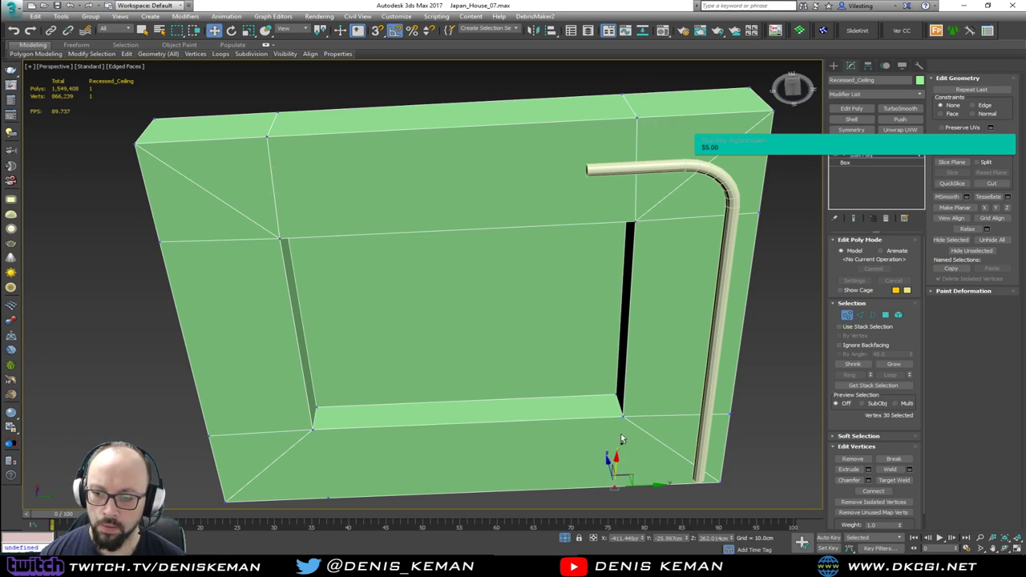
ctrl+click(621, 416)
click(312, 431)
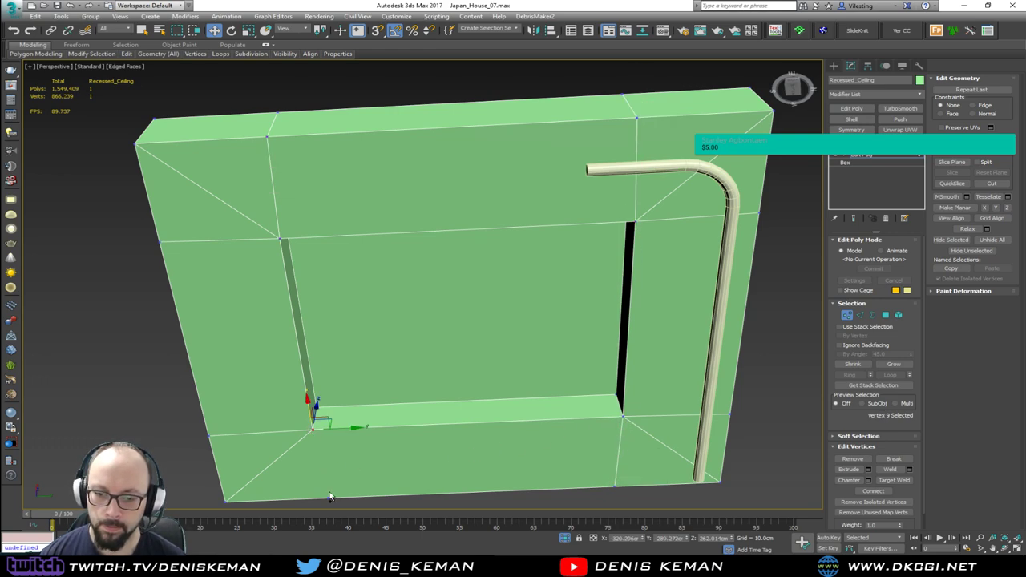
ctrl+click(328, 498)
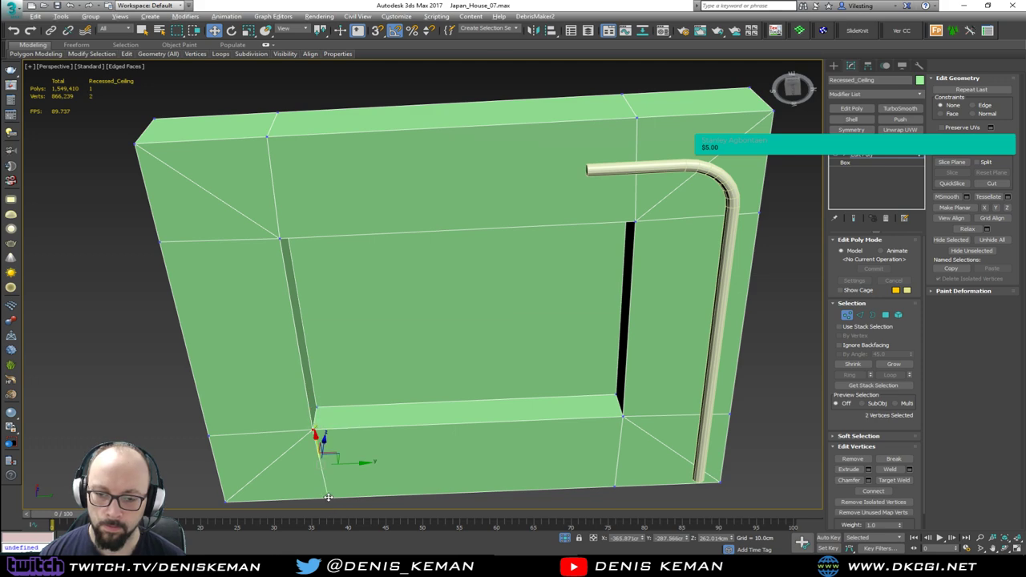
key(ctrl+shift+e)
Step: Remove the four diagonal edges between the recess corners and the ceiling's outer corners
key(2)
ctrl+click(230, 210)
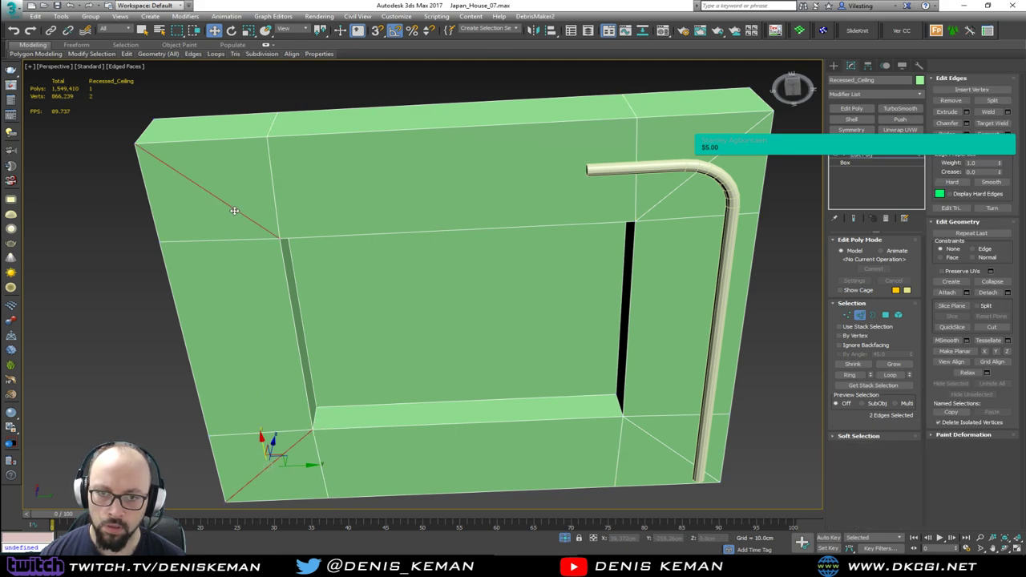
ctrl+click(719, 157)
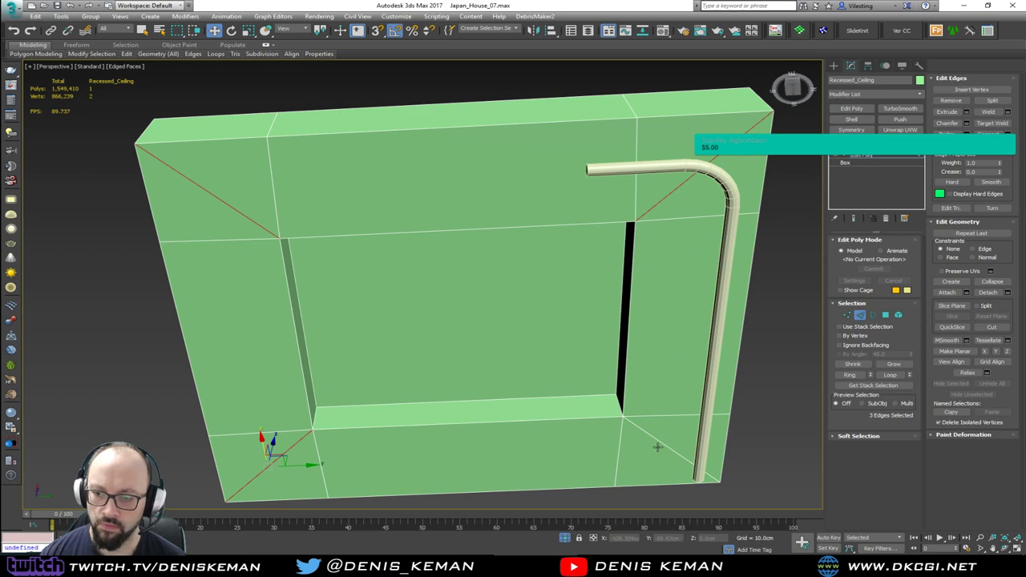
key(BackSpace)
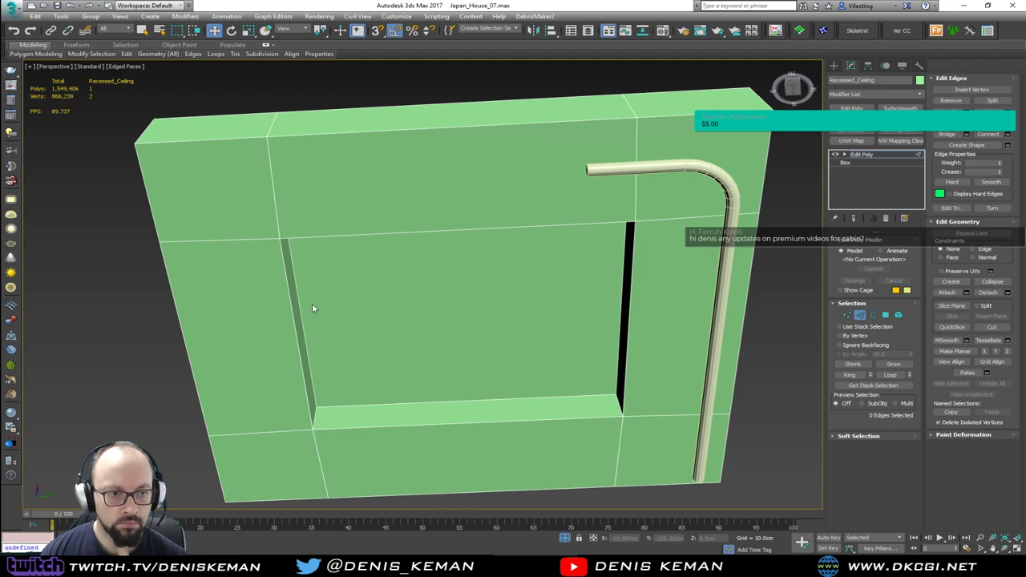
Step: Examine the rounded tube's position relative to the ceiling's new edge layout and recess
mouse_move(346, 327)
alt+middle_down()
mouse_move(396, 327)
mouse_move(312, 341)
mouse_move(305, 371)
mouse_move(317, 381)
mouse_move(334, 343)
alt+middle_up()
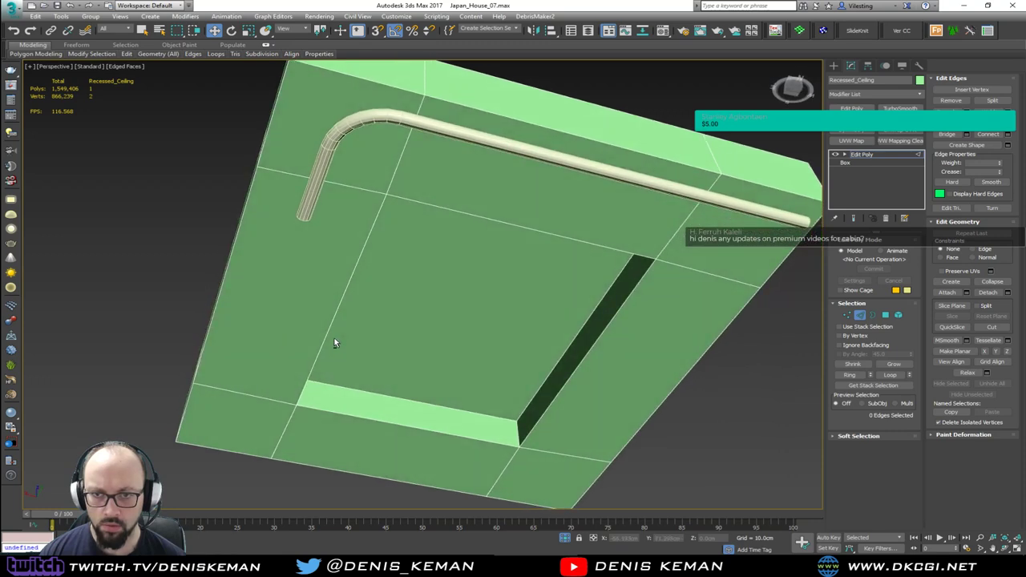
alt+middle_drag(440, 157, 401, 259)
scroll(403, 264, up, 4)
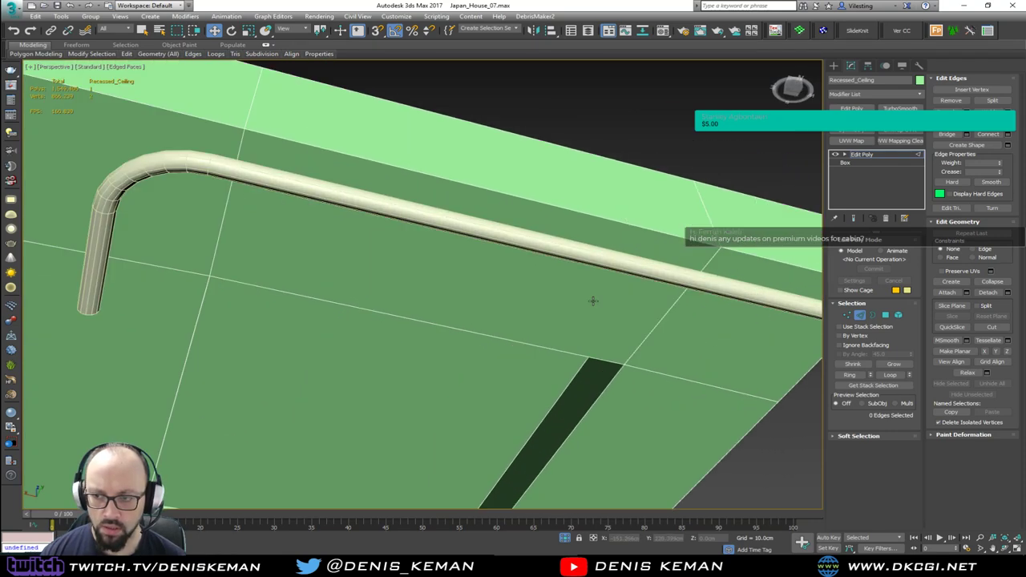
scroll(407, 281, down, 4)
alt+middle_drag(393, 282, 414, 186)
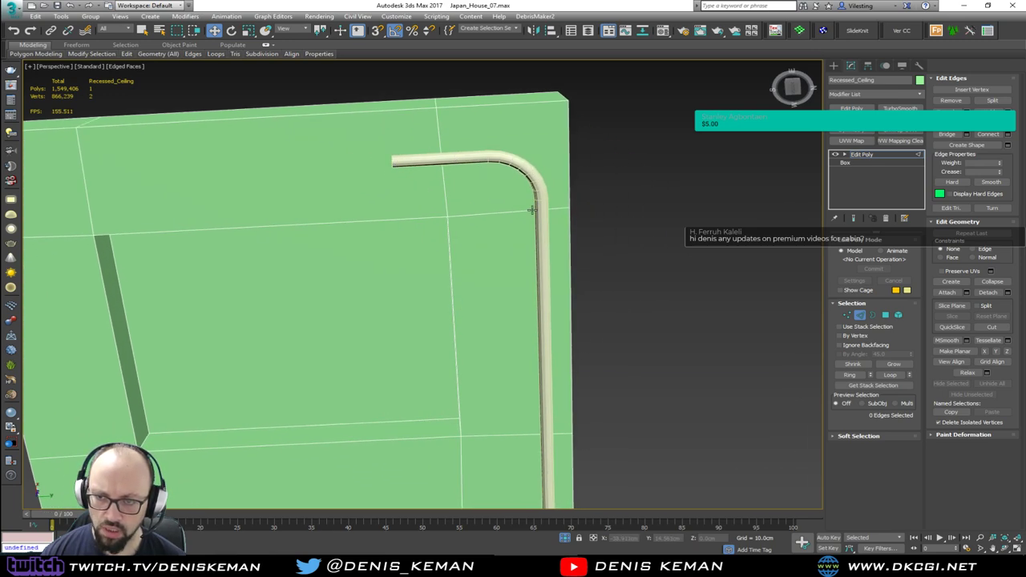
key(2)
alt+middle_drag(522, 213, 508, 204)
scroll(508, 204, down, 2)
key(2)
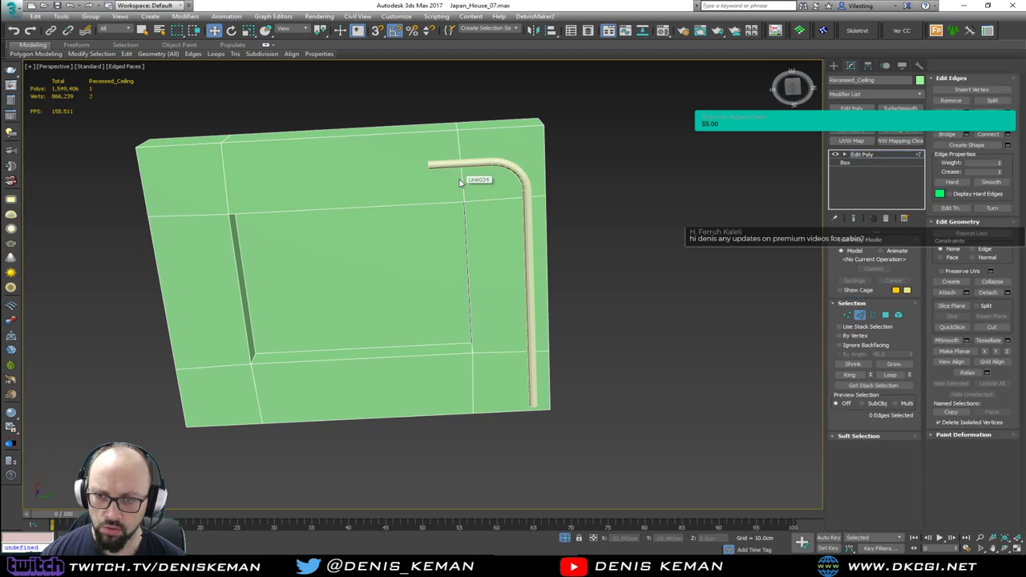
Step: Snap the vertex pairs on the ceiling's two Y-running outer sides to the recess corners along Y, straightening the connecting edges
key(1)
drag(472, 101, 442, 142)
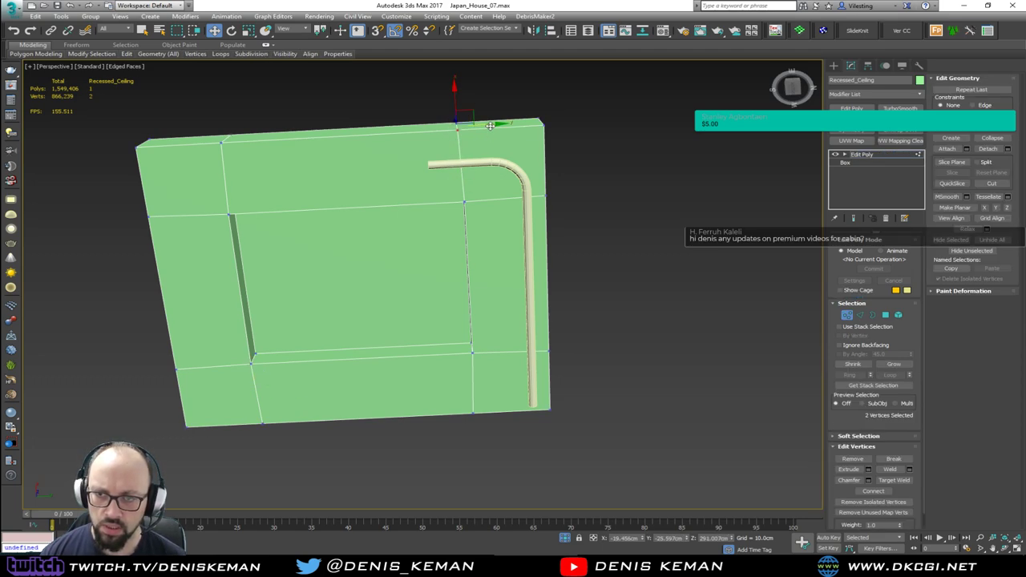
drag(293, 101, 228, 214)
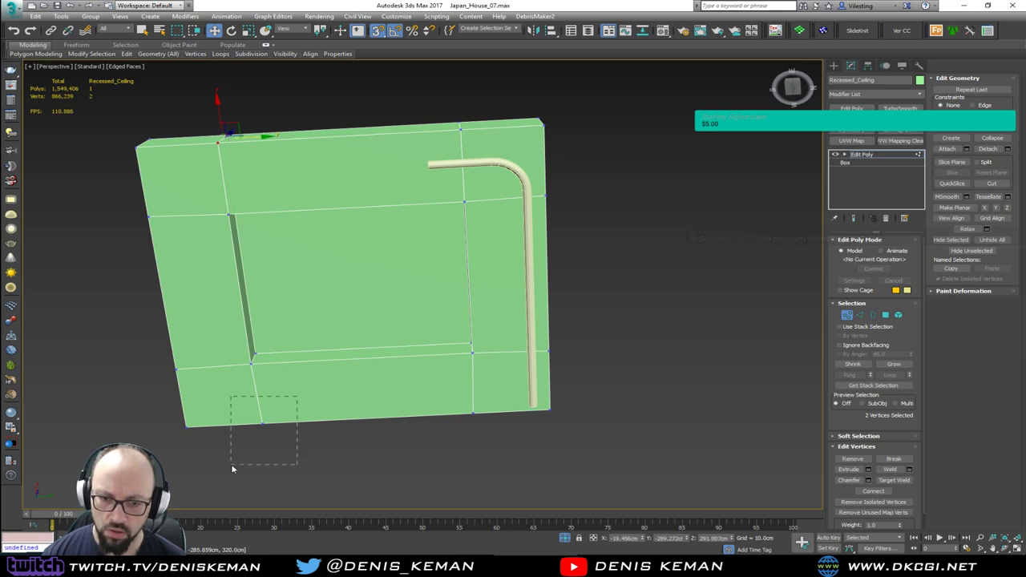
drag(231, 464, 231, 465)
drag(290, 412, 251, 363)
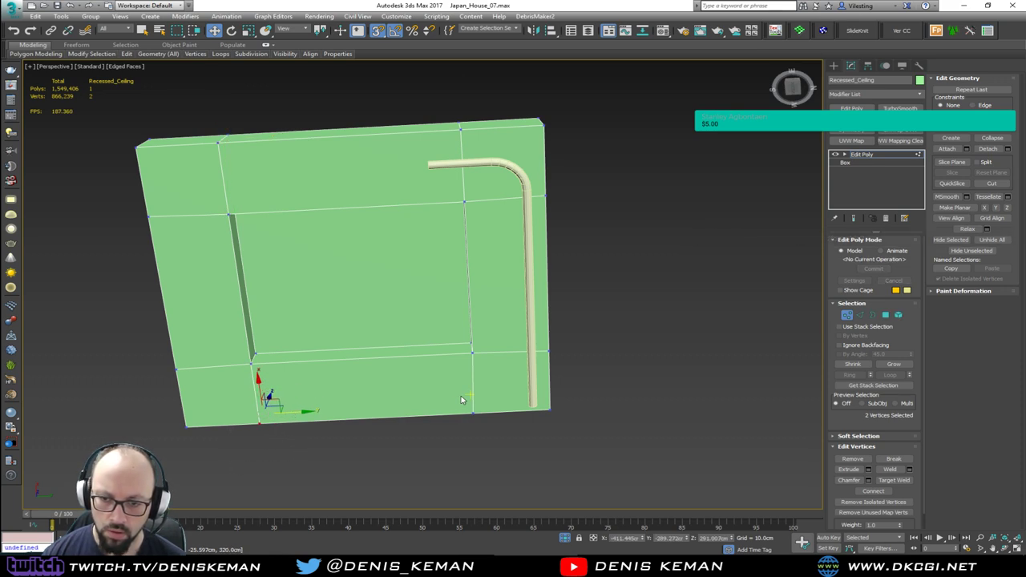
drag(449, 438, 451, 436)
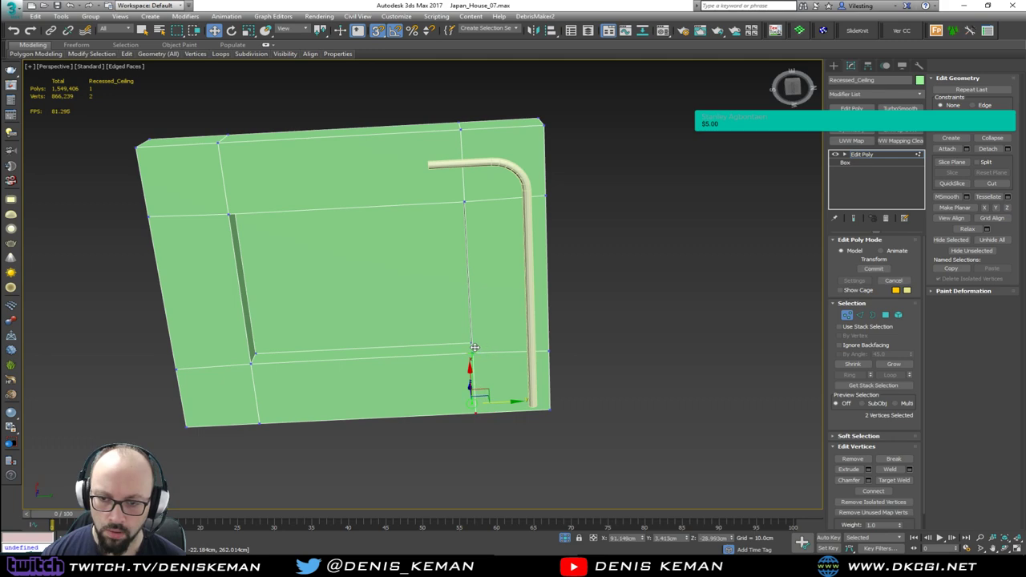
click(848, 315)
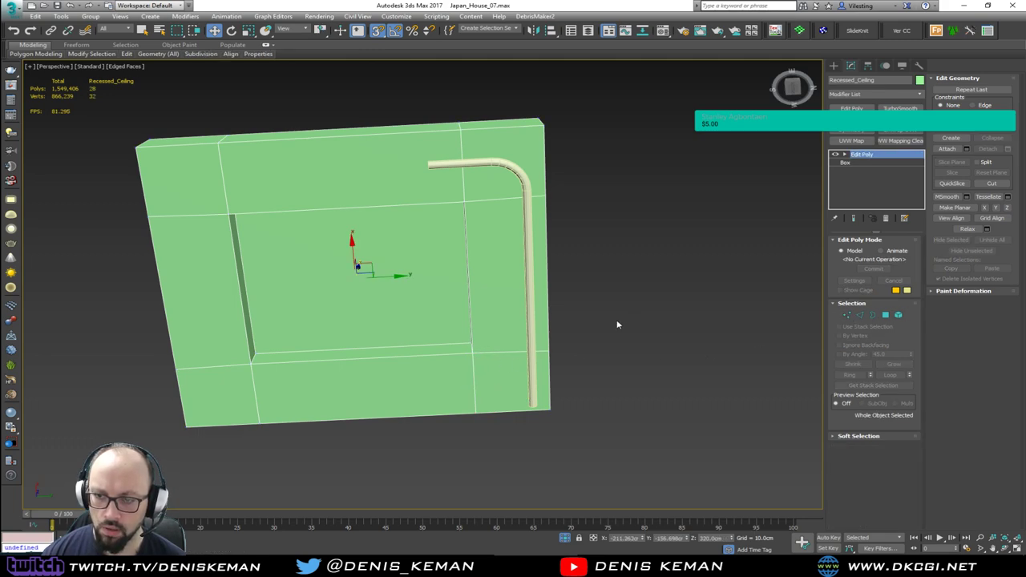
Step: Snap the vertex pairs on the other two outer sides to the recess corners along X and finish vertex editing
key(1)
drag(600, 164, 514, 255)
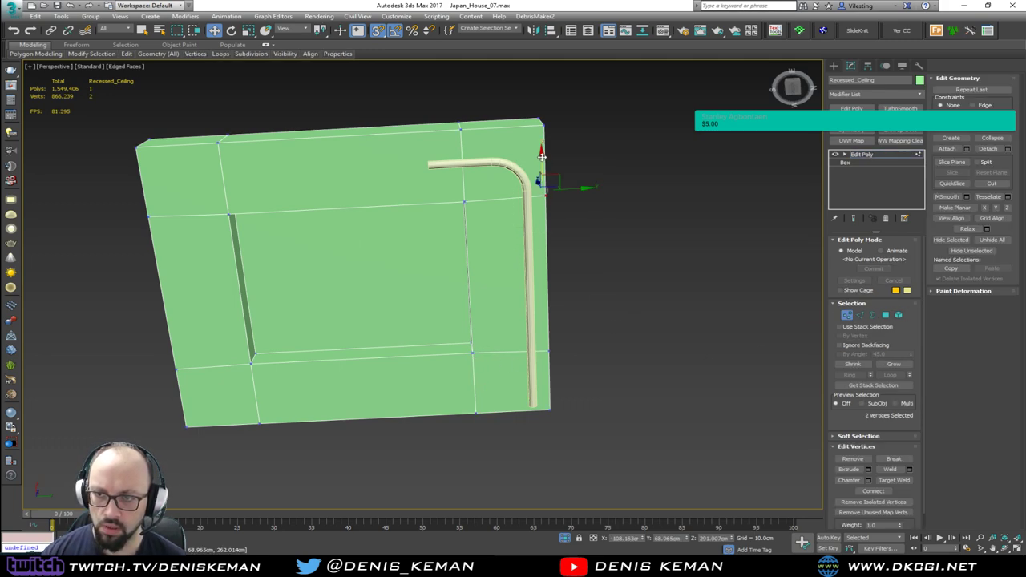
drag(106, 185, 195, 258)
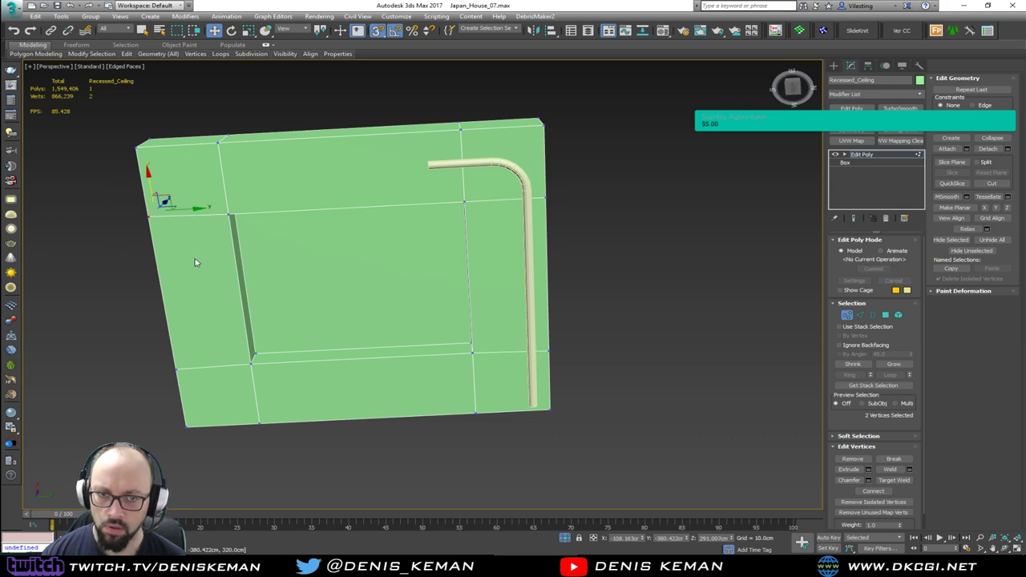
drag(150, 184, 228, 214)
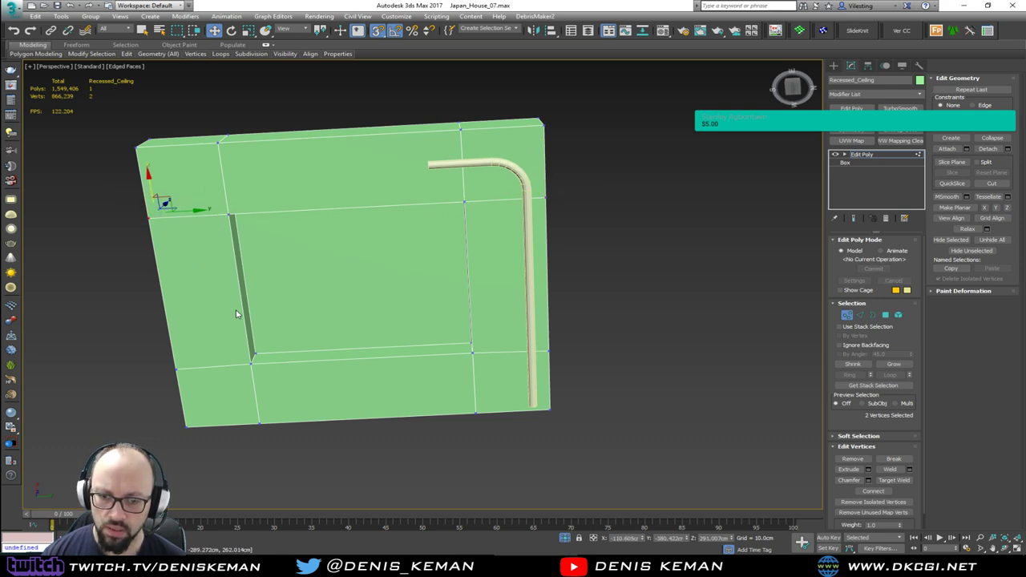
drag(226, 408, 228, 409)
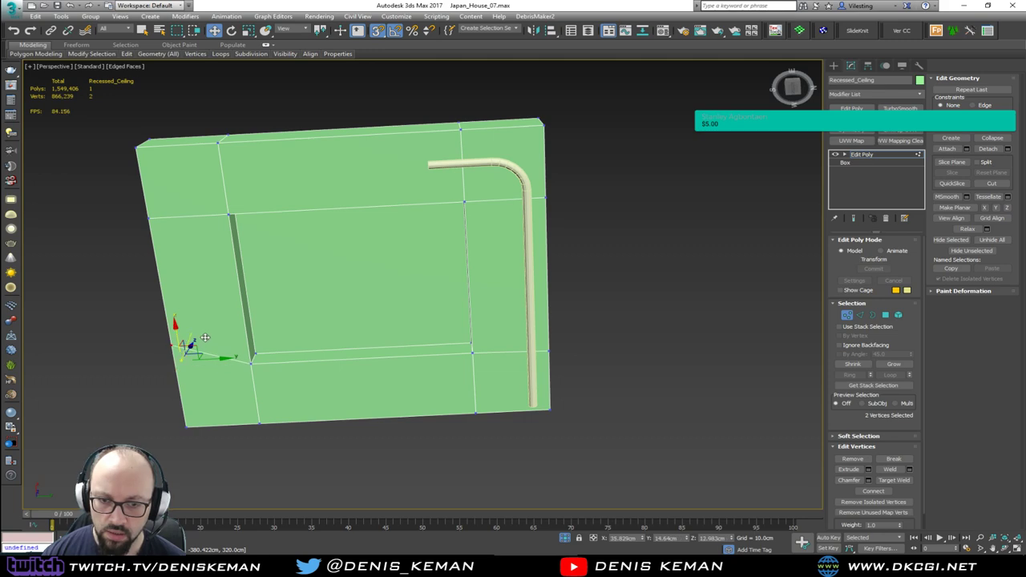
drag(596, 299, 508, 385)
drag(545, 320, 475, 352)
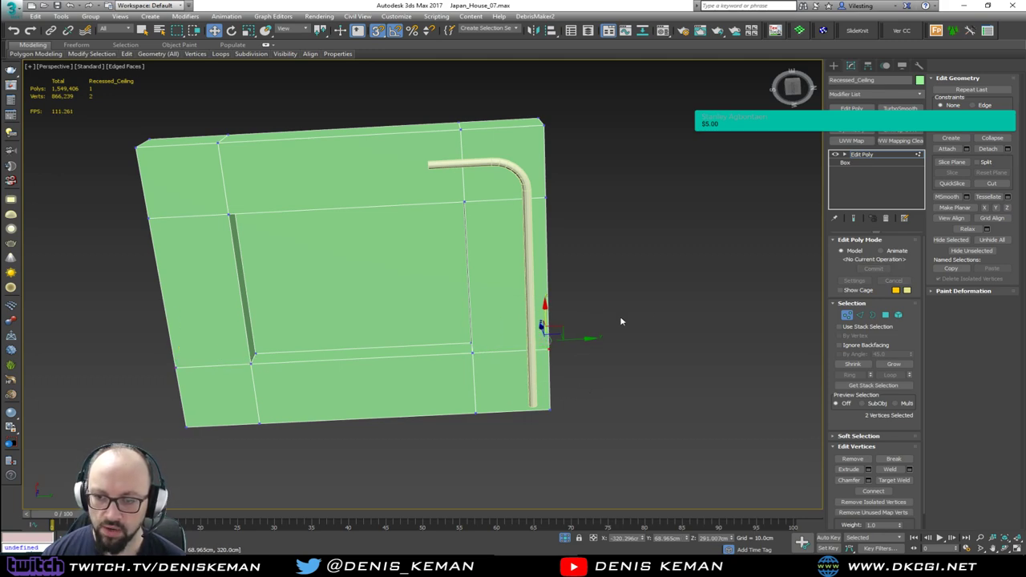
click(847, 314)
Step: Insert edge loops in the ceiling with SwiftLoop along both sides of the tube's long run and short leg
alt+middle_drag(564, 253, 501, 252)
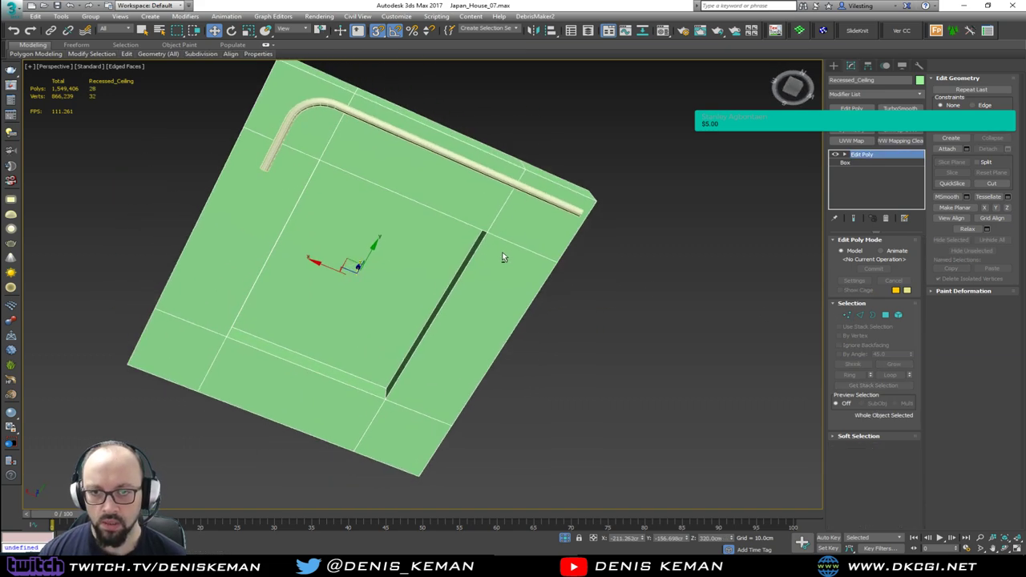
middle_drag(388, 177, 428, 280)
scroll(427, 279, up, 3)
key(q)
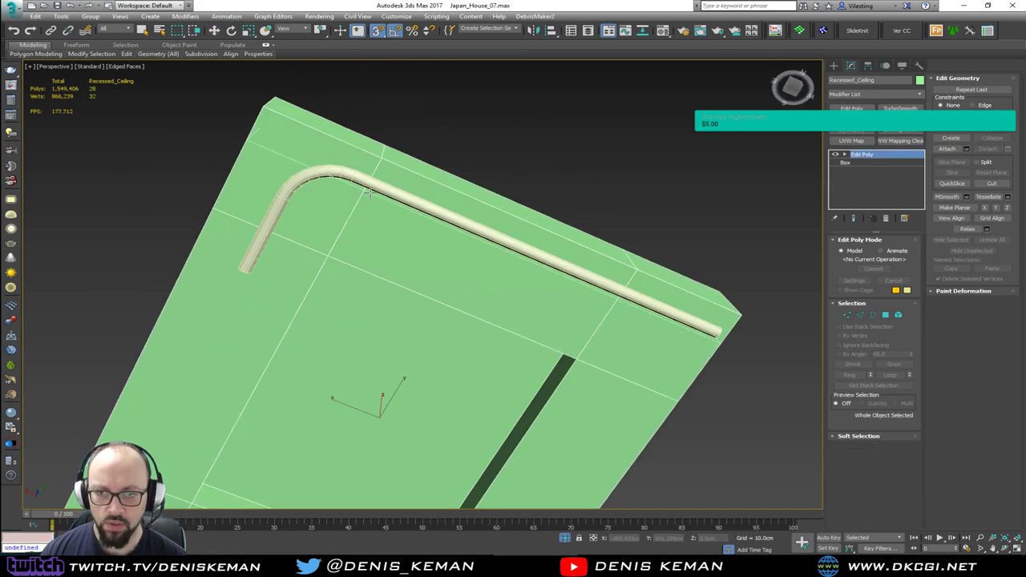
key(2)
double_click(375, 176)
click(377, 174)
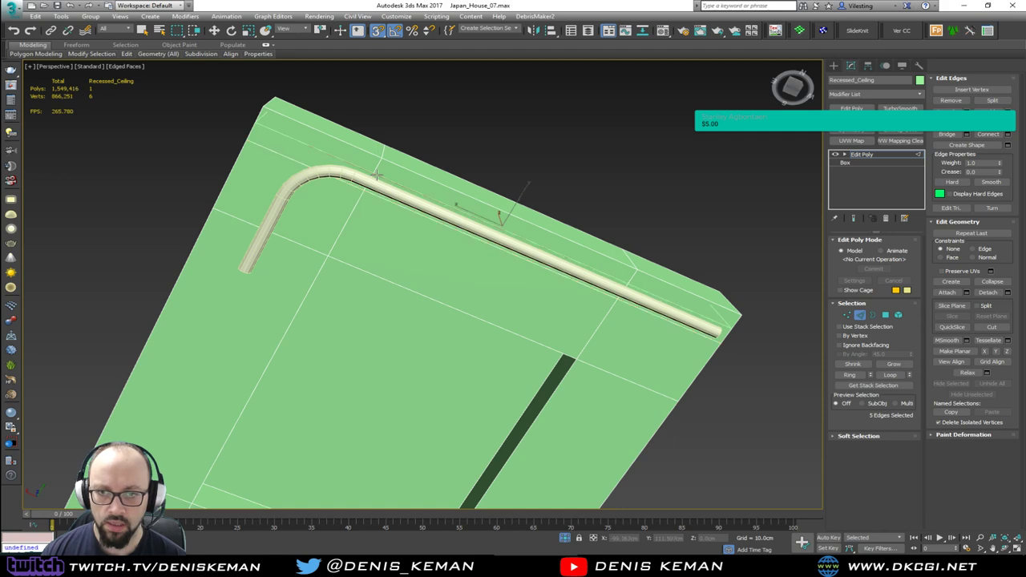
click(277, 233)
click(248, 238)
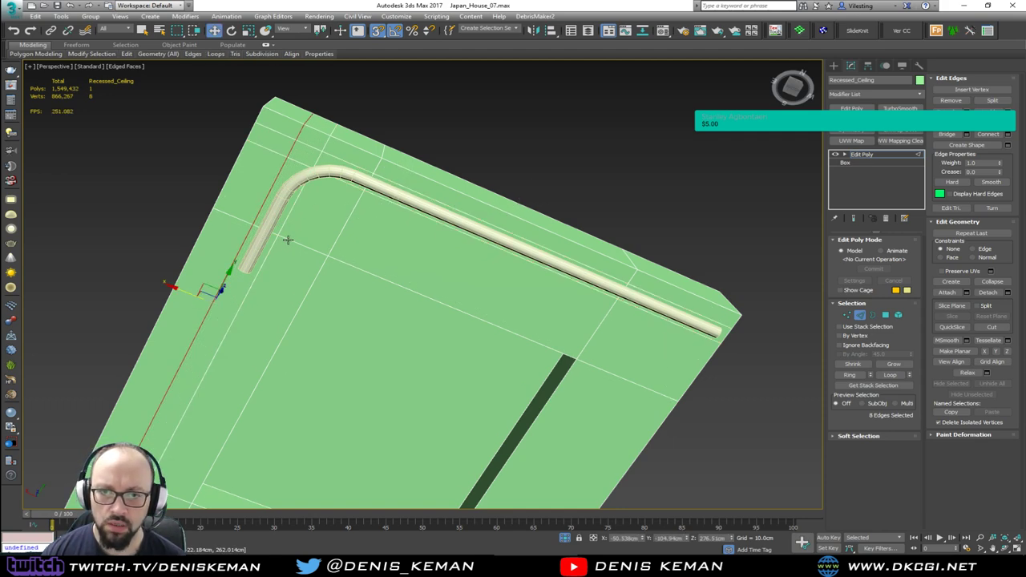
Step: Move the ceiling's outer edge loop beside the tube's short leg closer to the tube along X
alt+middle_drag(270, 236, 373, 249)
key(alt+w)
key(alt+w)
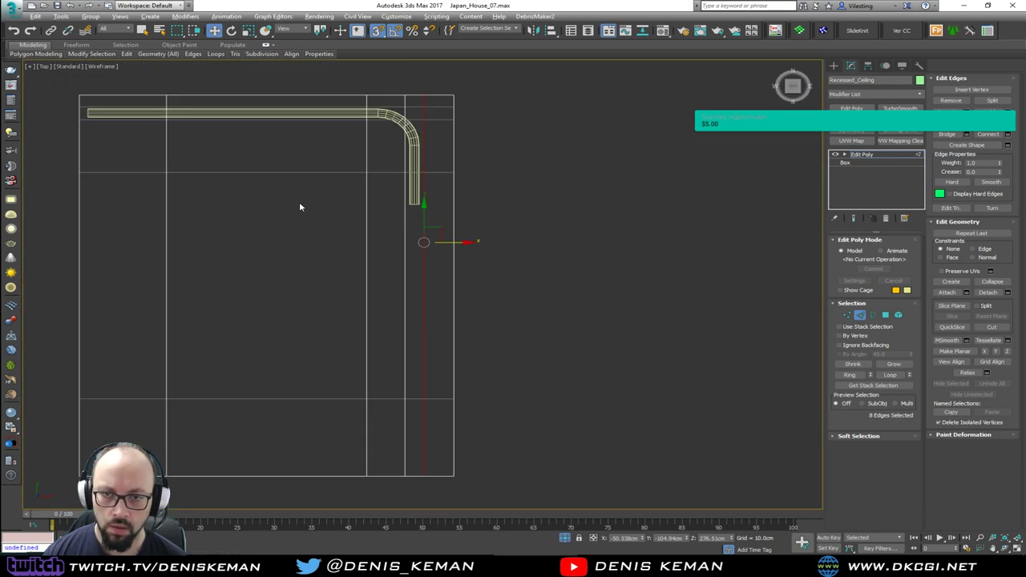
middle_drag(299, 206, 295, 285)
scroll(295, 285, up, 3)
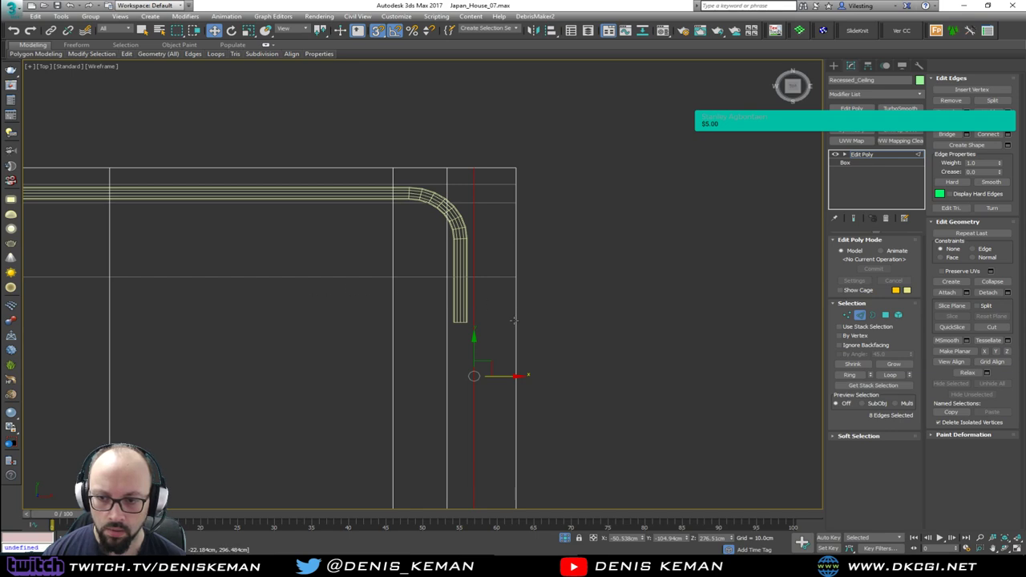
scroll(489, 310, up, 2)
drag(496, 406, 464, 409)
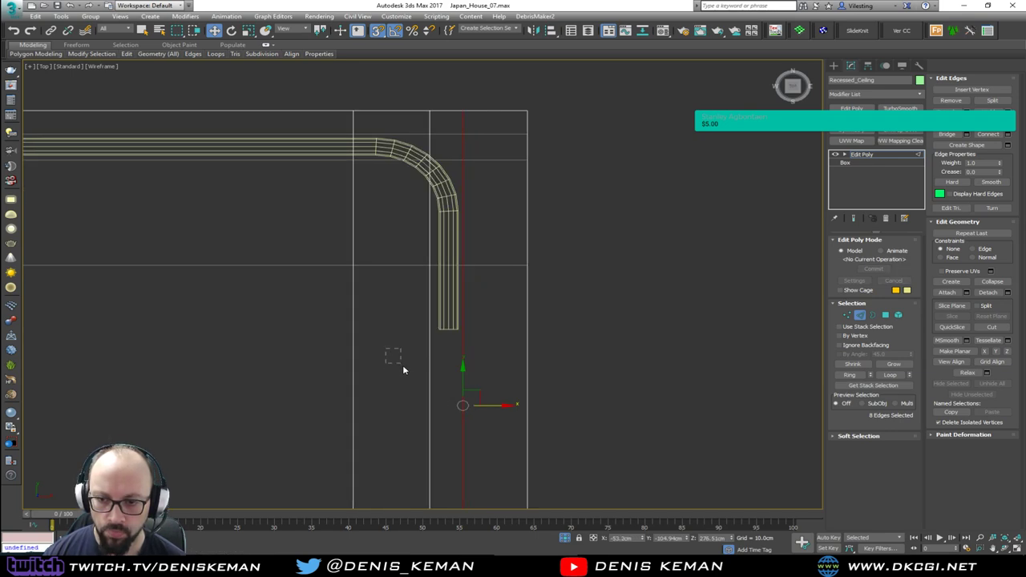
Step: Move the ceiling's edge loop on the inner side of the tube's short leg closer to the tube along X
drag(415, 378, 433, 382)
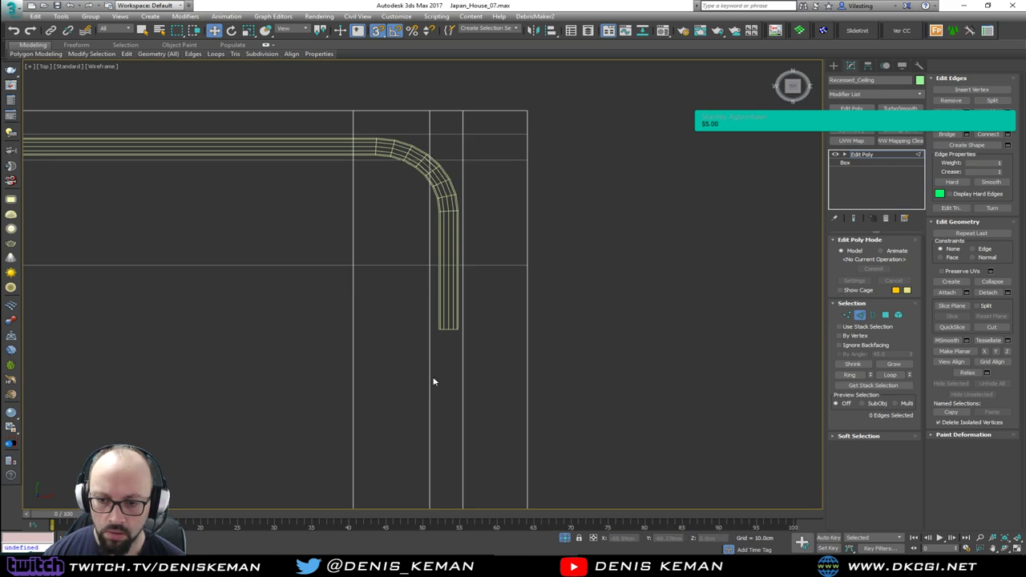
double_click(430, 379)
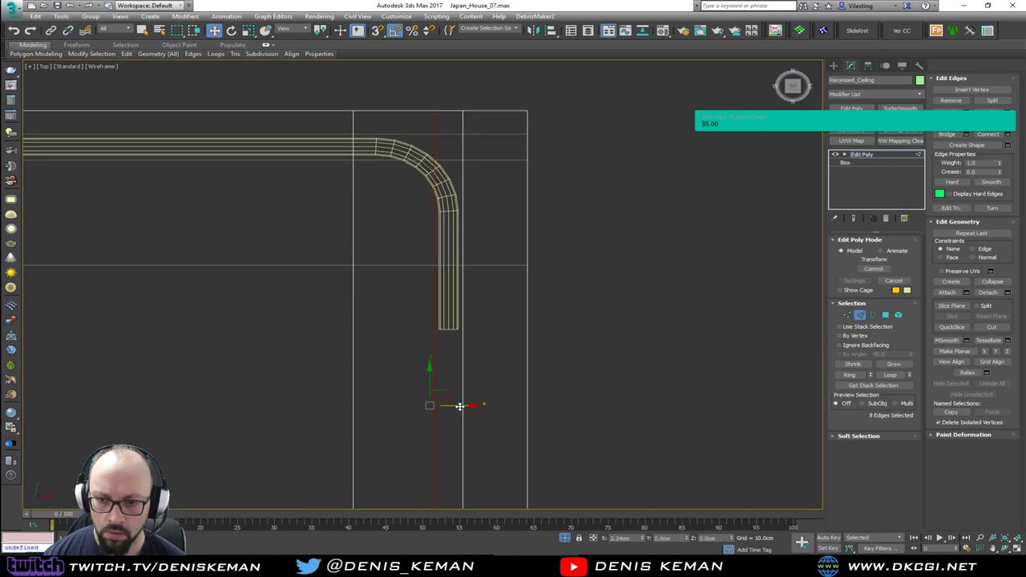
drag(462, 407, 461, 406)
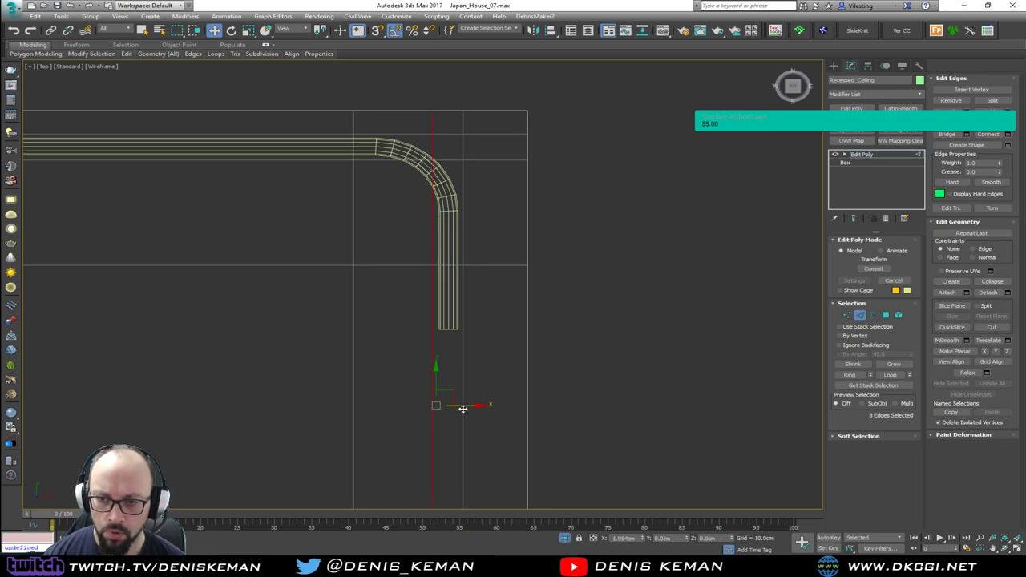
drag(463, 409, 463, 409)
middle_drag(429, 244, 430, 314)
click(620, 262)
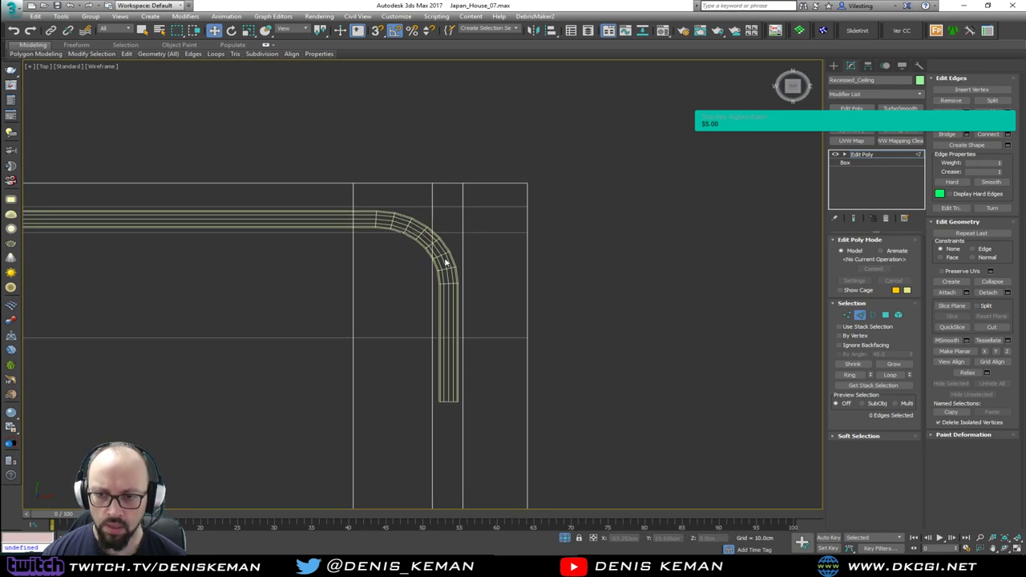
scroll(403, 248, up, 2)
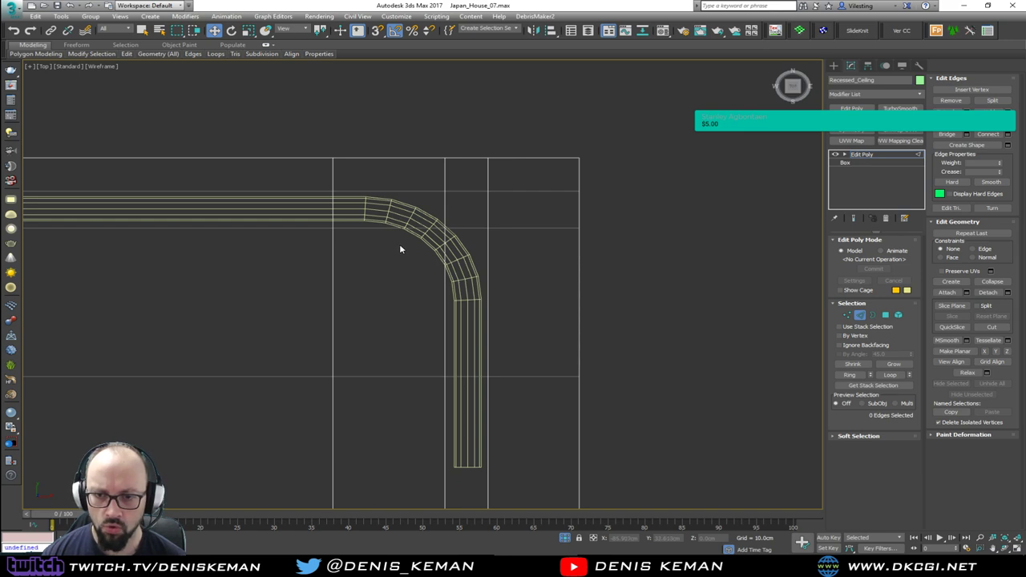
key(1)
key(alt+c)
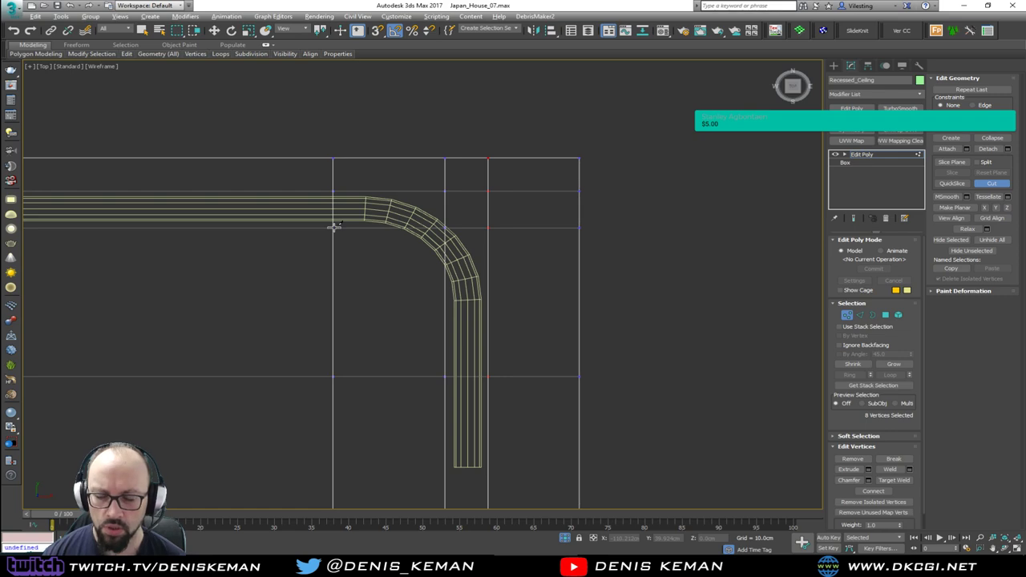
right_click(366, 229)
Step: Replace the polygon selection with the ceiling's underside strip following the tube's long run, corner and adjoining part of its short leg
key(4)
scroll(393, 232, down, 2)
key(w)
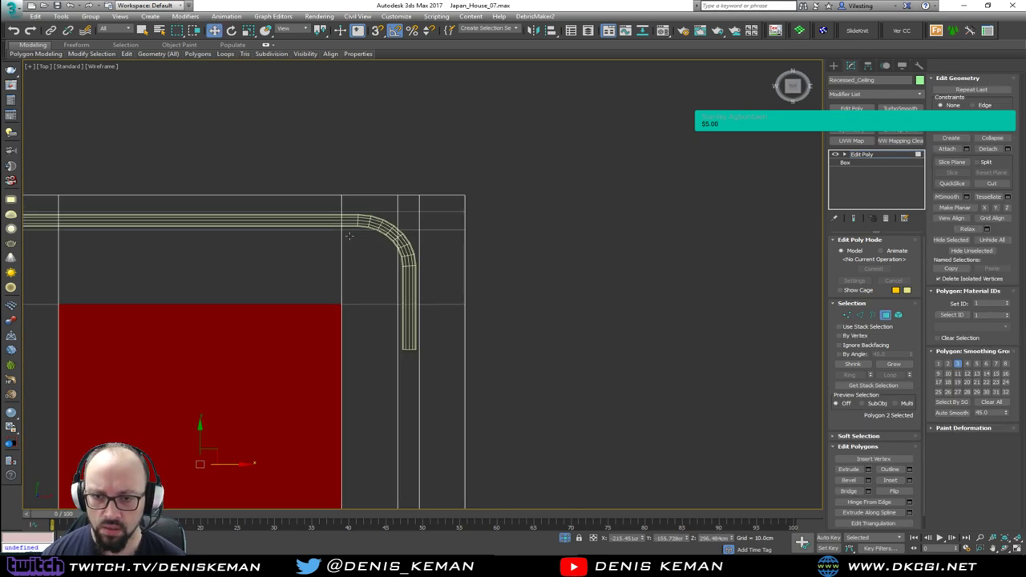
key(alt+w)
right_click(556, 388)
key(alt+w)
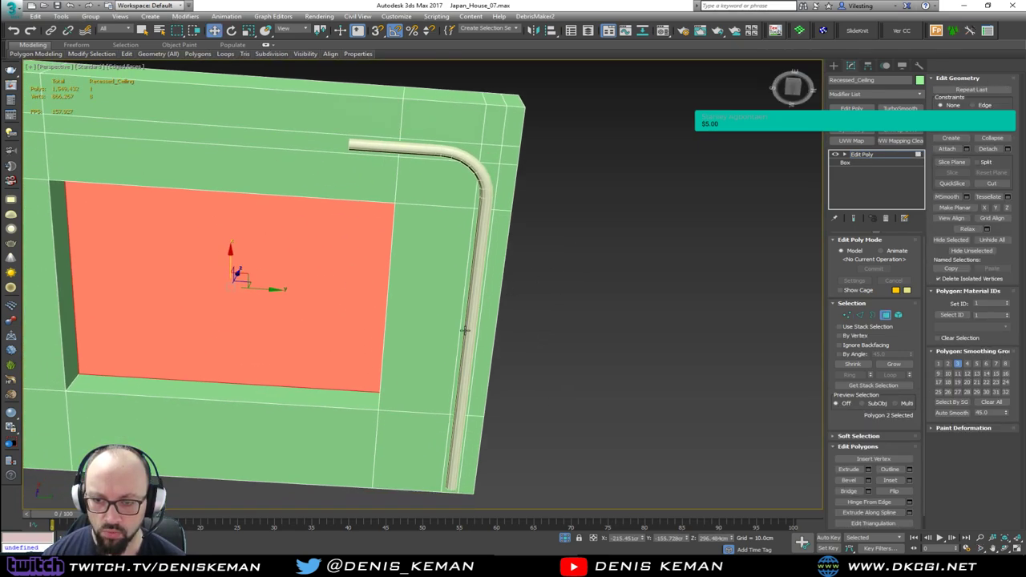
click(618, 133)
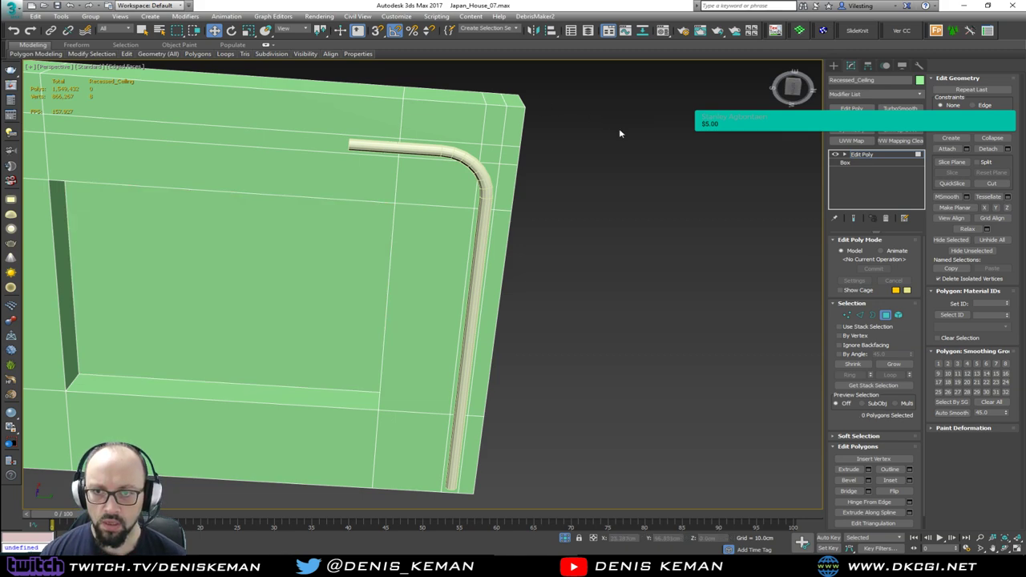
click(438, 153)
ctrl+click(483, 164)
ctrl+click(484, 254)
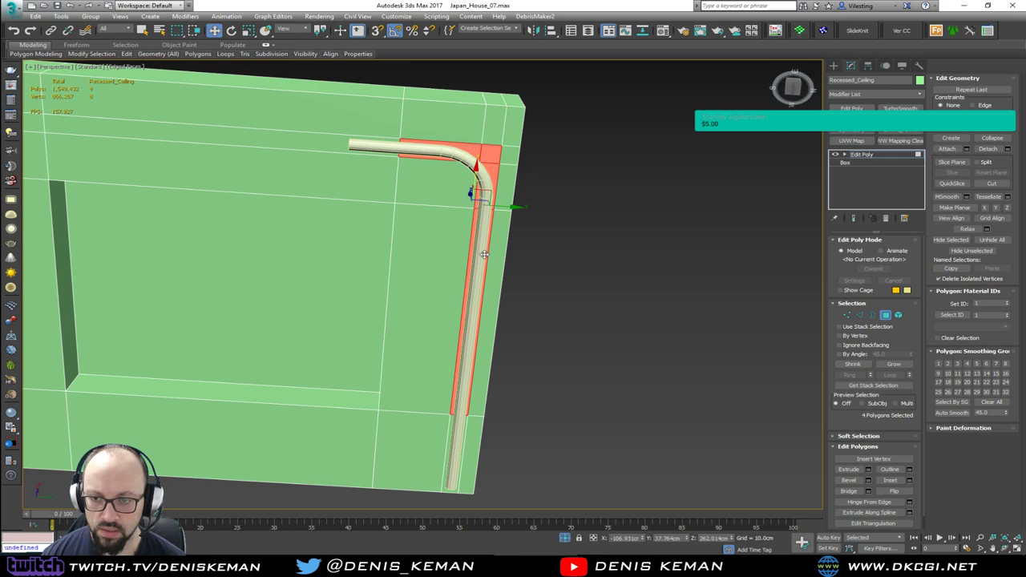
ctrl+click(449, 437)
Step: Insert an edge loop across the strip at the free end of the tube's long run and exclude the end polygon from the selection
alt+middle_drag(449, 437, 498, 296)
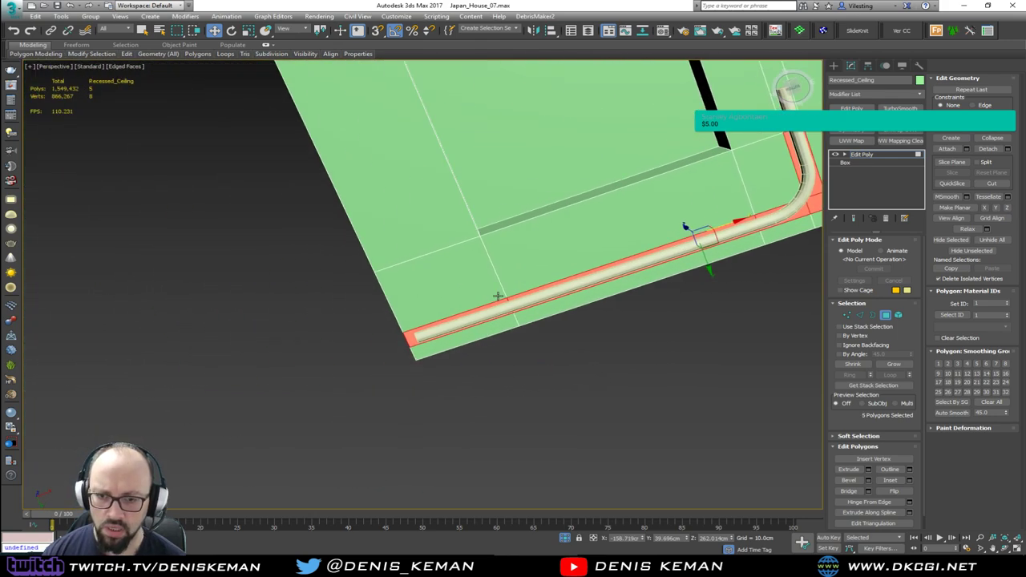
scroll(405, 340, up, 2)
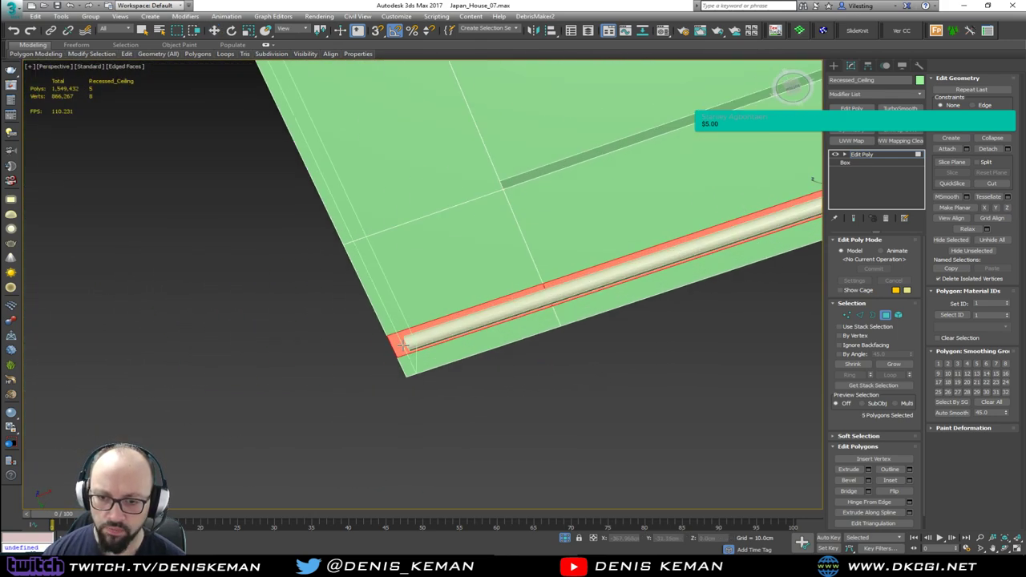
click(403, 344)
right_click(403, 354)
key(4)
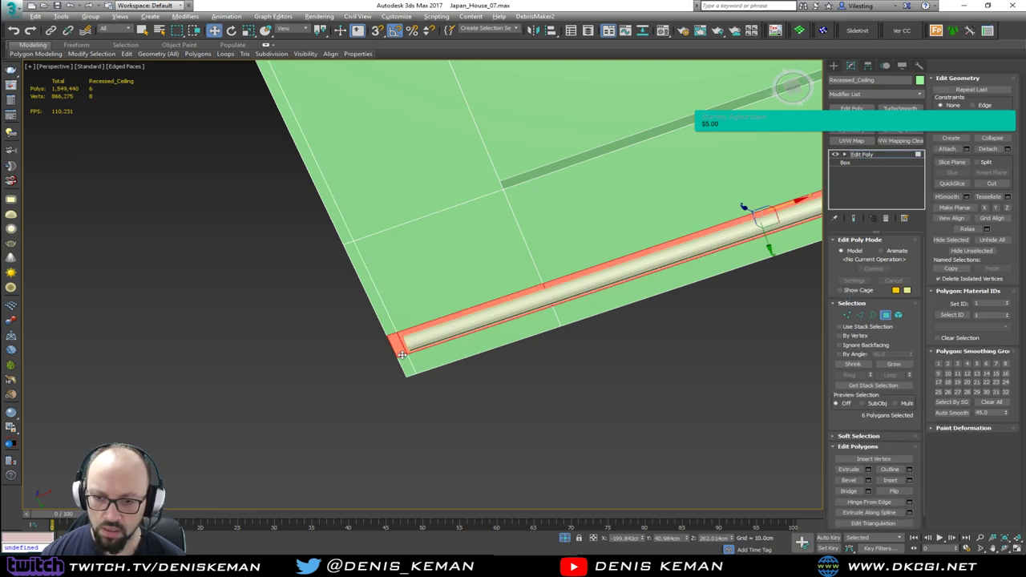
alt+click(401, 354)
Step: Add a second Edit Poly modifier to the ceiling and return to polygon editing with the strip selected
alt+middle_drag(401, 354, 441, 339)
middle_drag(450, 209, 378, 348)
scroll(527, 321, down, 2)
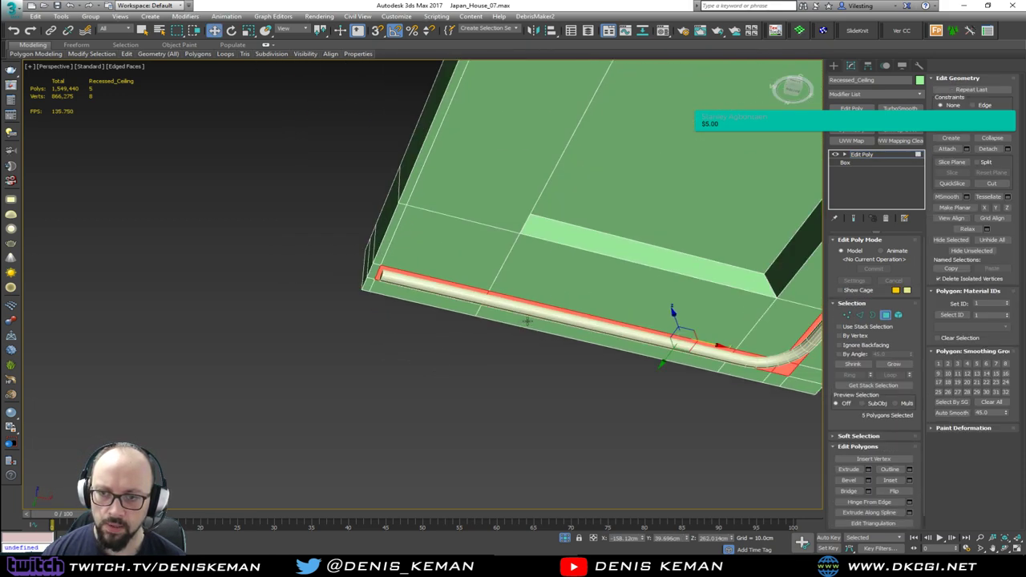
alt+middle_drag(526, 321, 363, 277)
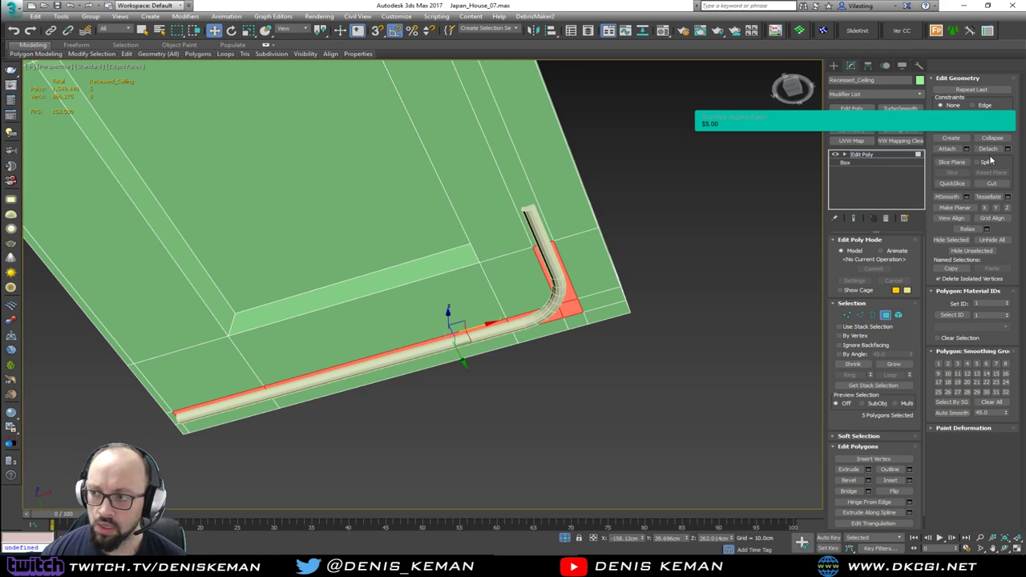
alt+middle_drag(618, 227, 545, 244)
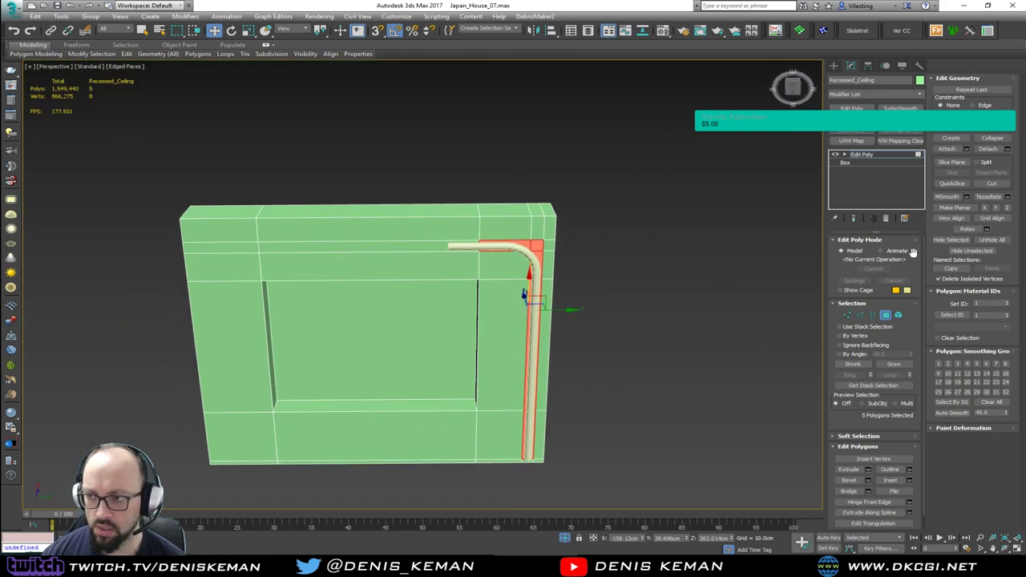
key(4)
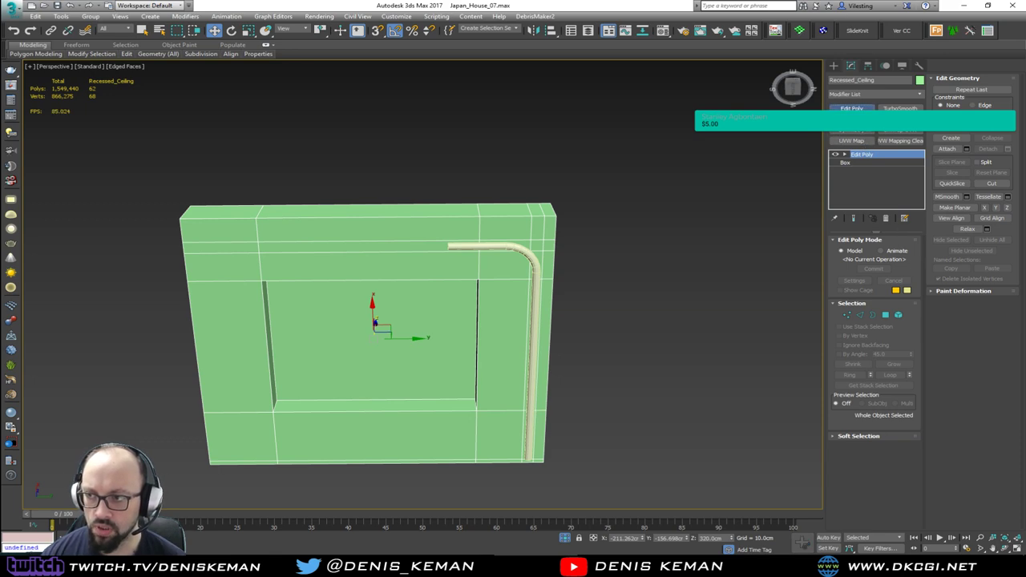
click(851, 109)
key(4)
Step: Extrude the selected strip about 25 cm inward to cut an L-shaped channel above the tube, and finish polygon editing
scroll(540, 283, up, 3)
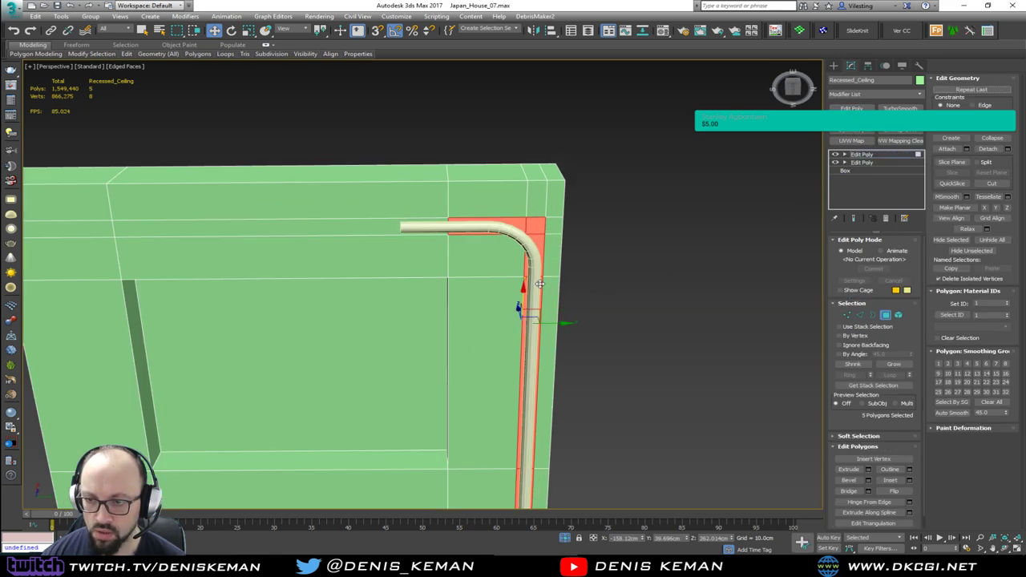
scroll(540, 283, up, 2)
key(shift+e)
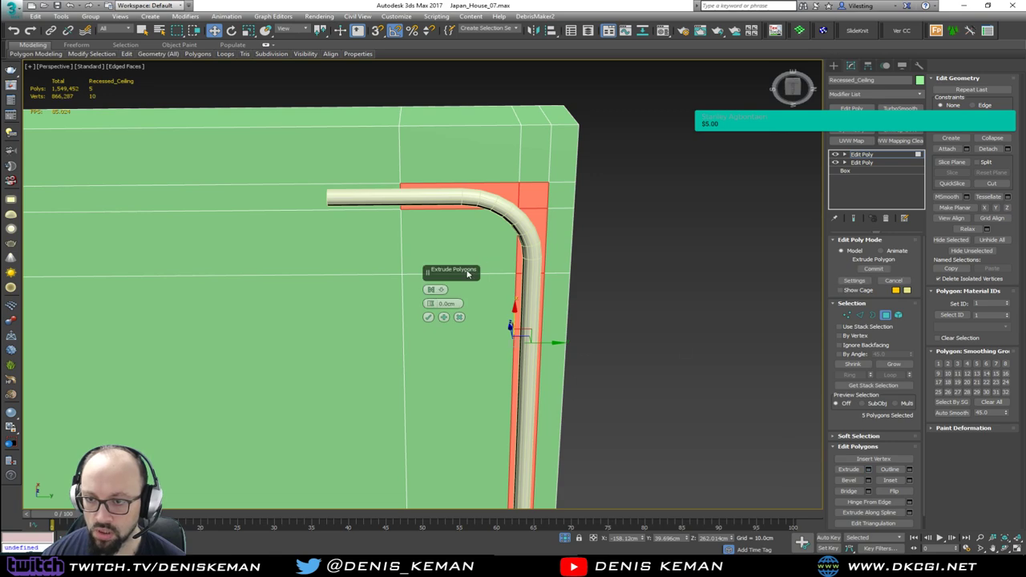
drag(431, 303, 428, 392)
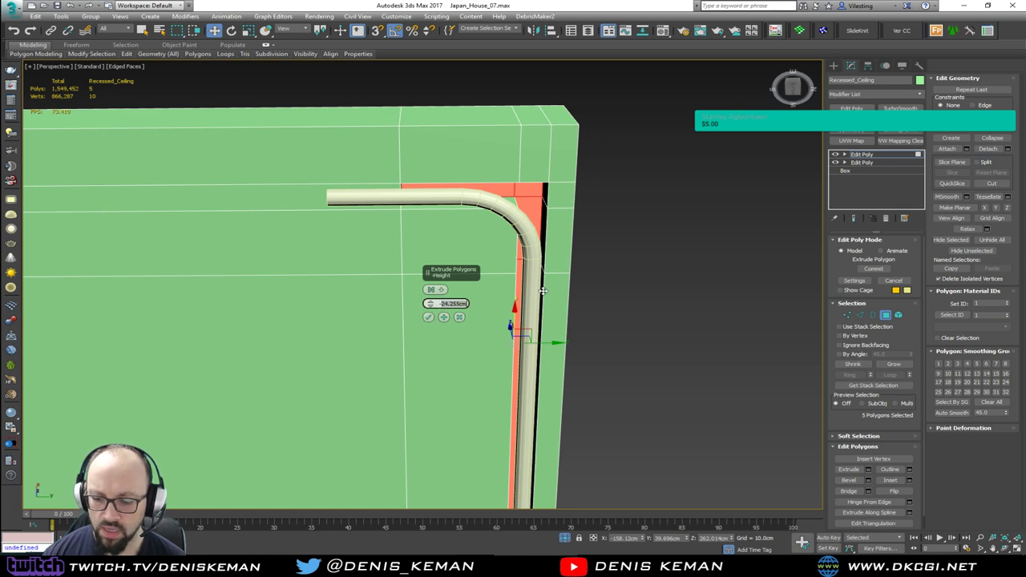
click(428, 317)
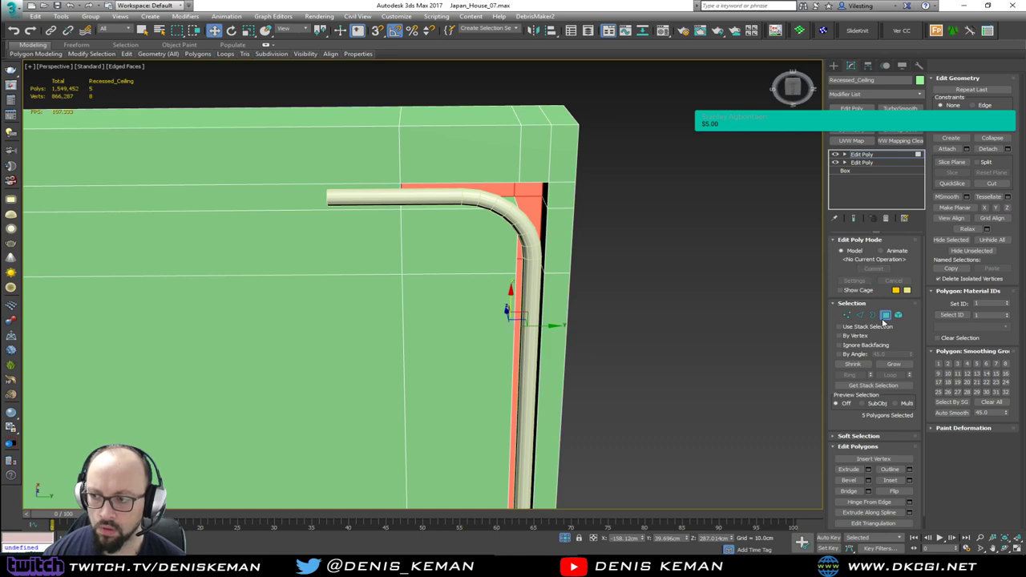
click(885, 315)
click(781, 315)
Step: Lower the tube along Z to about 149.8 cm, well below the ceiling
alt+middle_drag(533, 250, 392, 206)
click(390, 199)
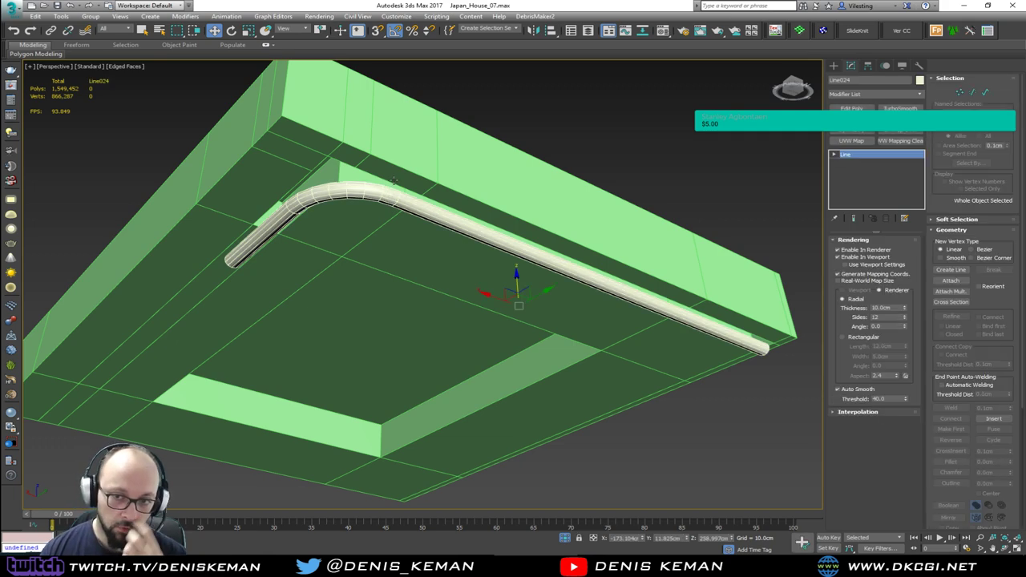
drag(517, 276, 493, 424)
alt+middle_drag(493, 424, 453, 186)
scroll(377, 213, down, 3)
Step: End the isolation to show the rest of the Japanese house around the ceiling and tube
right_click(377, 214)
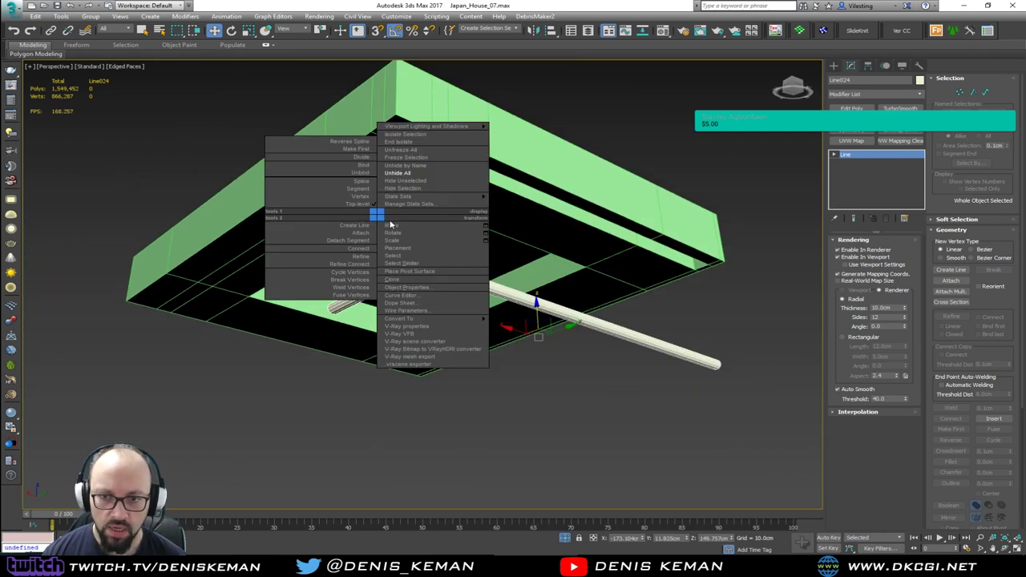
click(422, 149)
mouse_move(419, 142)
alt+middle_down()
mouse_move(407, 242)
mouse_move(389, 253)
mouse_move(294, 256)
mouse_move(282, 288)
alt+middle_up()
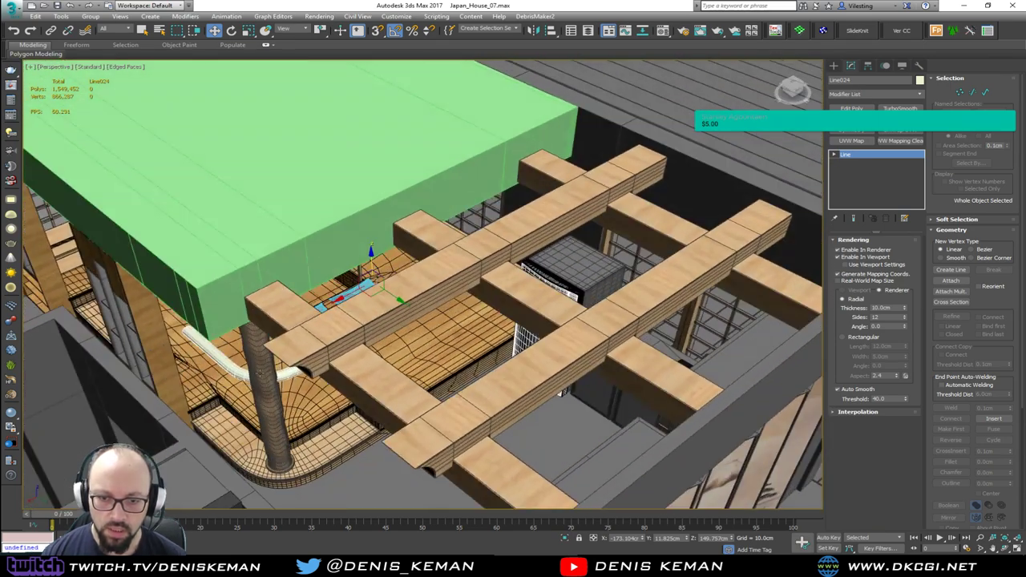
Step: Isolate the ceiling and tube together with the wooden platform and its curved rim pieces below them
key(F4)
click(234, 445)
key(F4)
ctrl+click(251, 422)
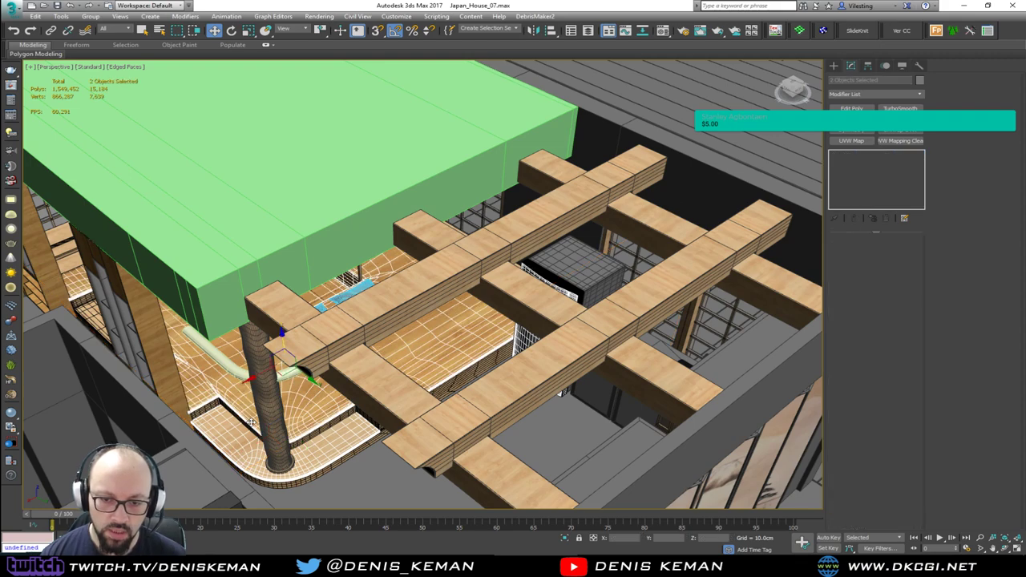
ctrl+click(287, 479)
ctrl+click(202, 296)
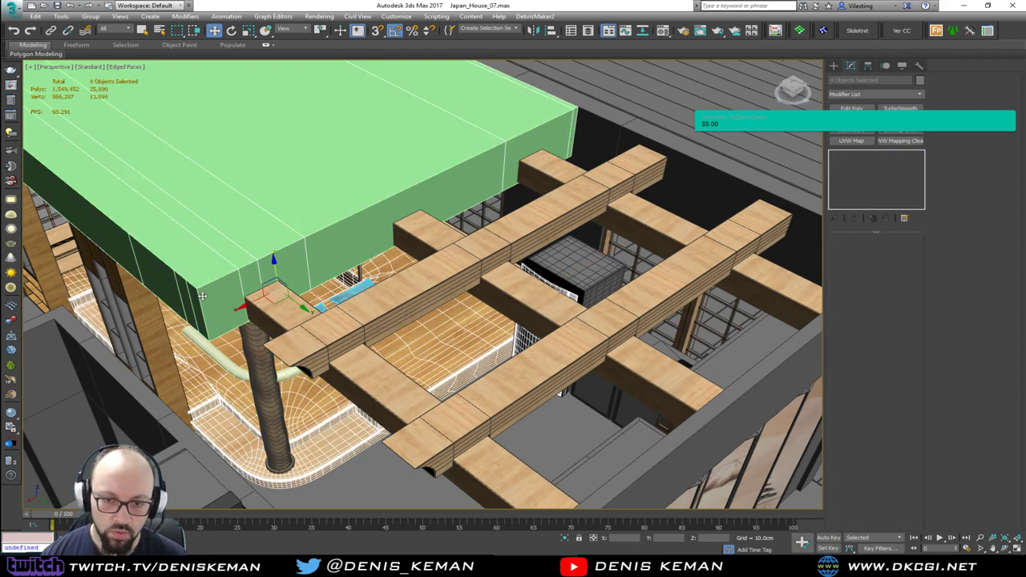
ctrl+click(227, 366)
alt+middle_drag(220, 367, 282, 375)
alt+middle_drag(221, 388, 367, 298)
key(z)
Step: Insert a ceiling edge loop along X with SwiftLoop, aligned with the far end of the rim block just past the tube's short leg
click(442, 193)
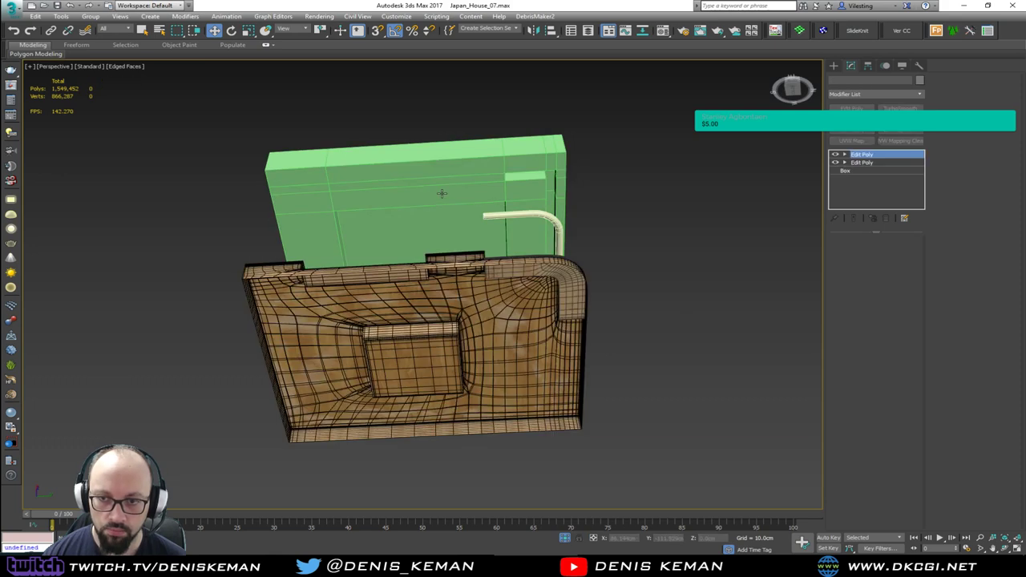
key(alt+w)
right_click(291, 176)
key(alt+w)
middle_drag(335, 341, 324, 224)
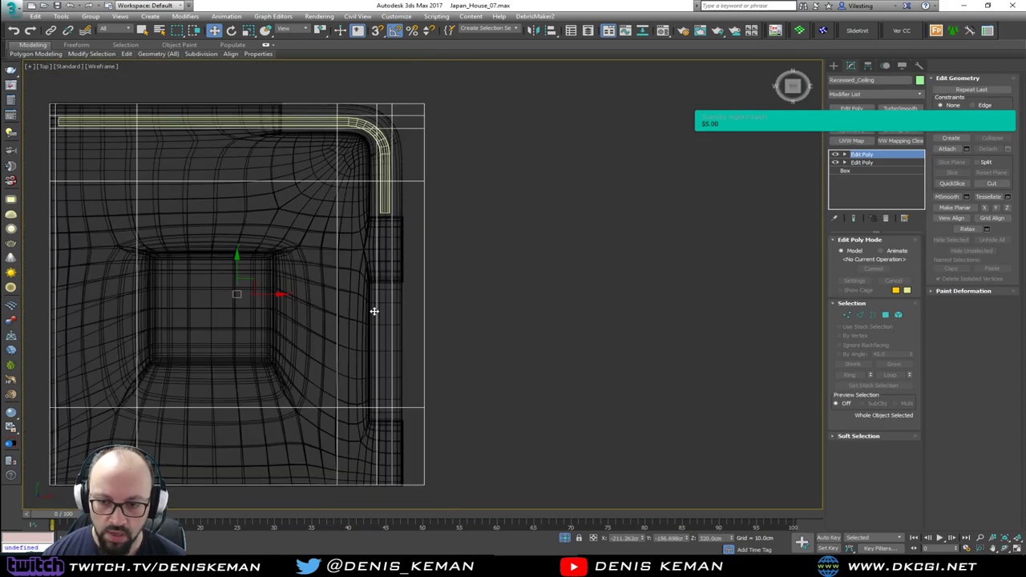
scroll(375, 311, up, 2)
key(alt+s)
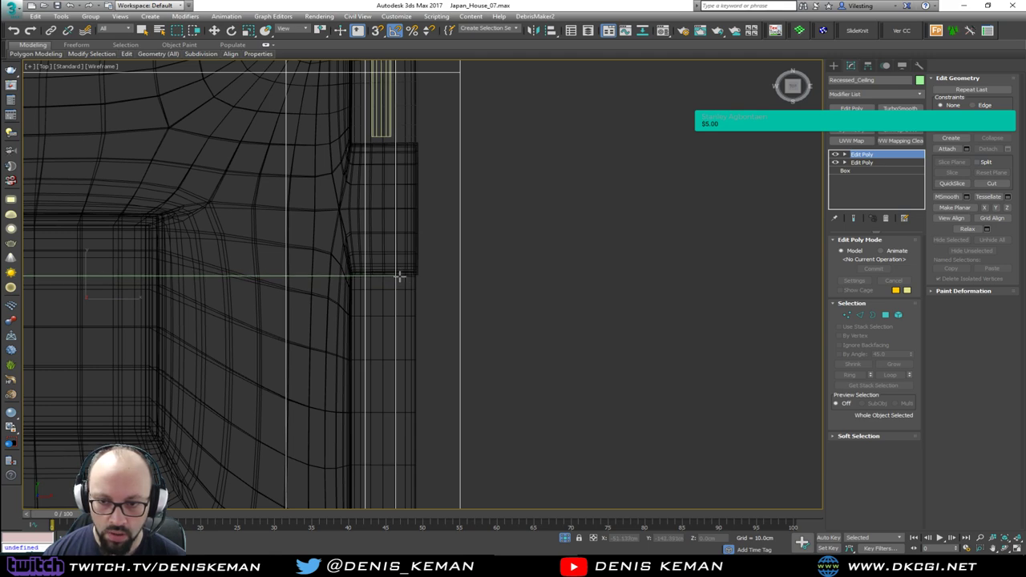
click(398, 277)
Step: Insert another ceiling edge loop along X, aligned with the near end of the next rim block on that side
middle_drag(375, 353, 373, 230)
scroll(375, 240, down, 2)
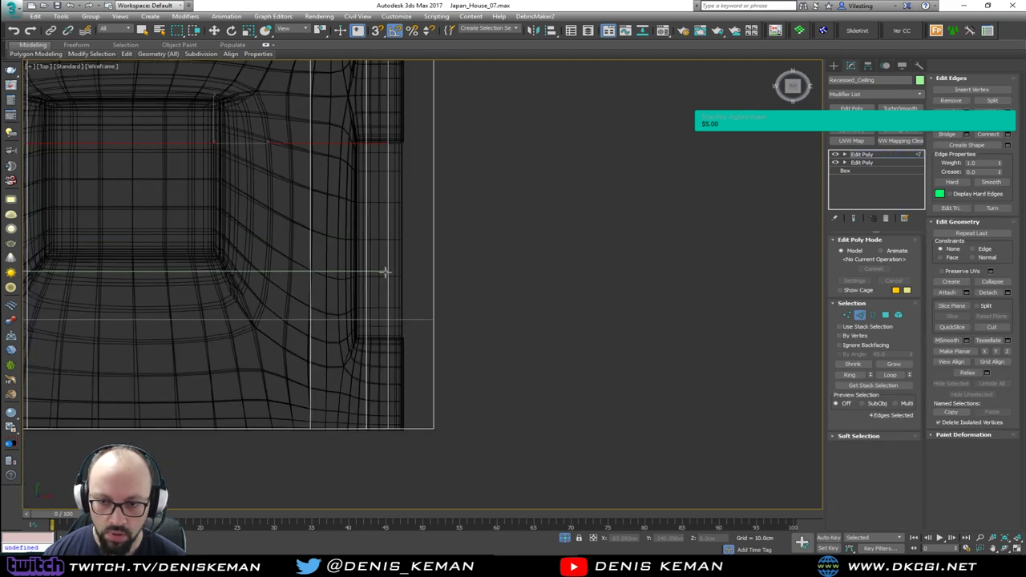
click(392, 337)
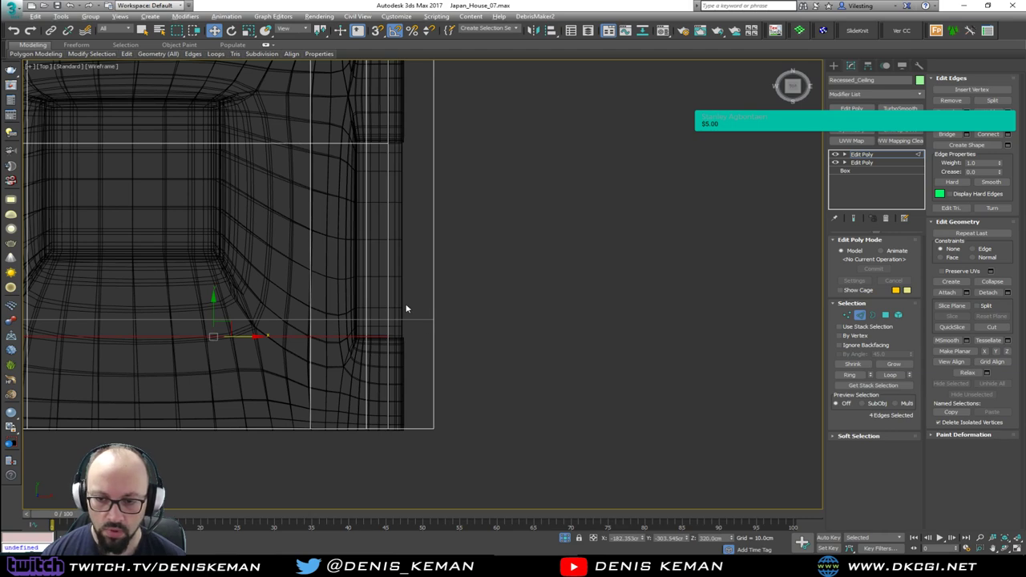
key(alt+w)
key(alt+w)
middle_drag(472, 297, 485, 353)
scroll(485, 353, up, 3)
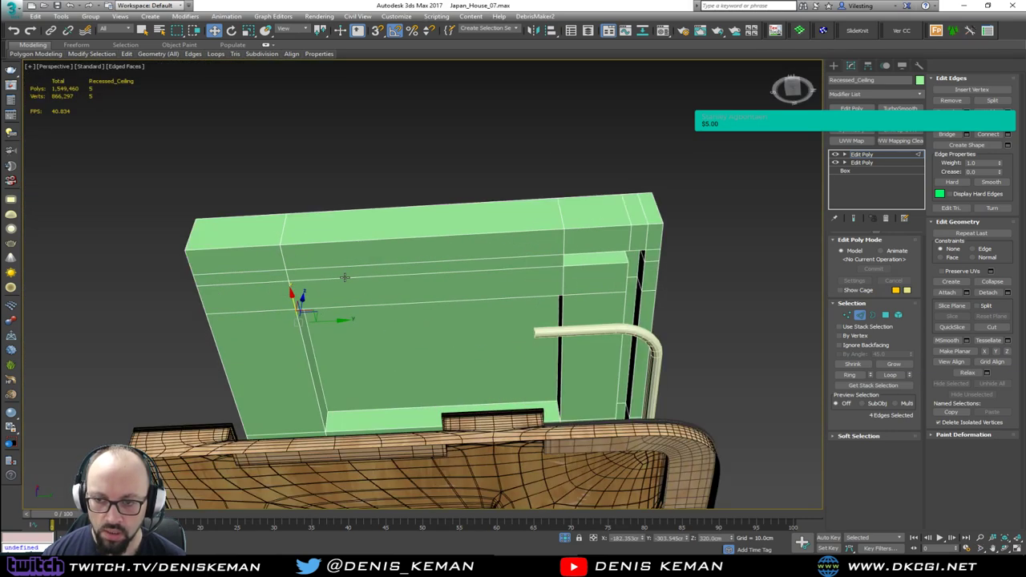
Step: Connect the end vertex of the ceiling's top-face loop to the matching vertex on its outer edge
alt+middle_drag(345, 275, 317, 383)
scroll(316, 382, up, 5)
key(1)
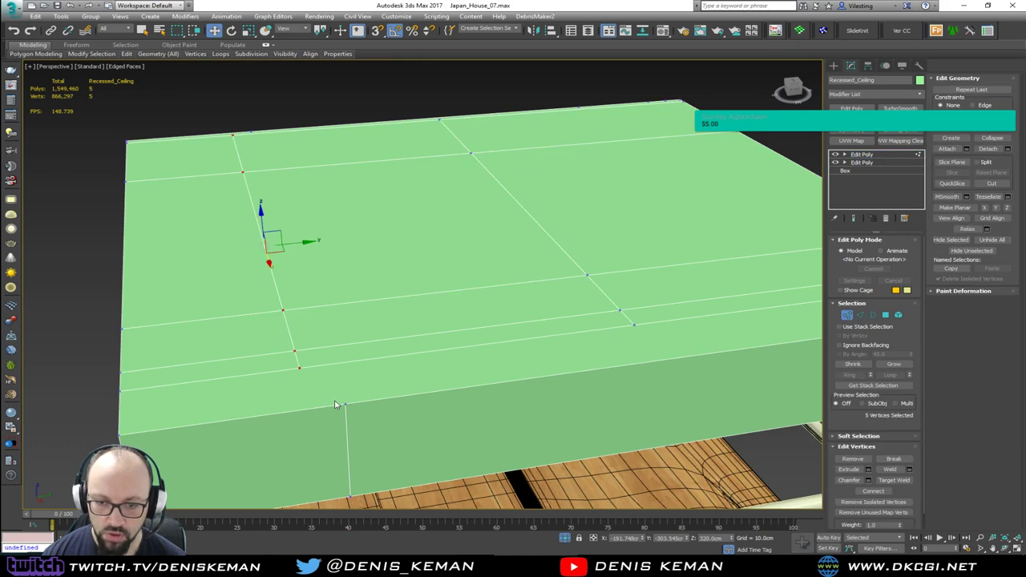
ctrl+click(301, 370)
key(ctrl+shift+e)
middle_drag(416, 392, 388, 378)
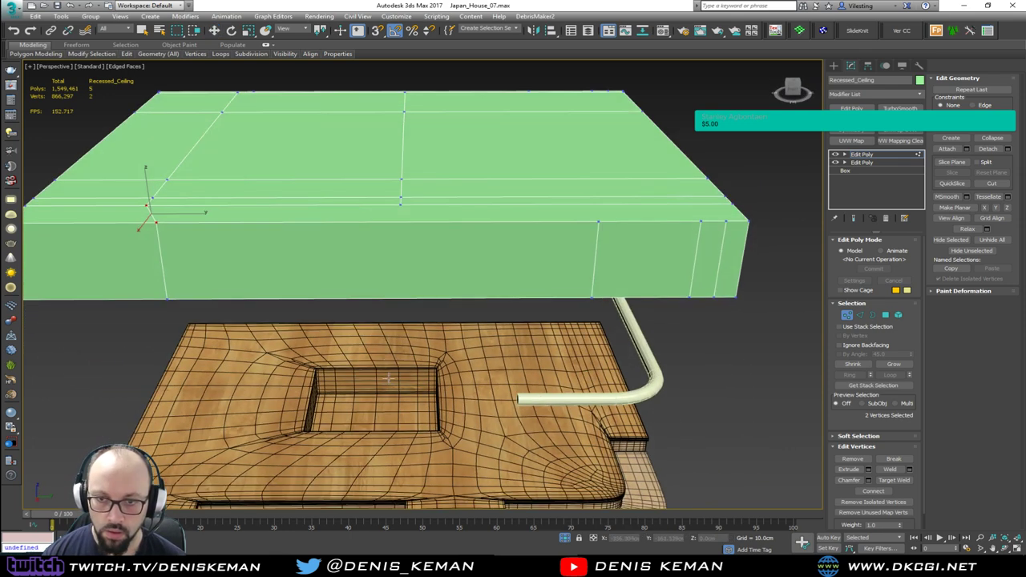
Step: Insert an edge loop through the ceiling's side and underside with SwiftLoop, plus parallel loops along X across its top face
click(399, 241)
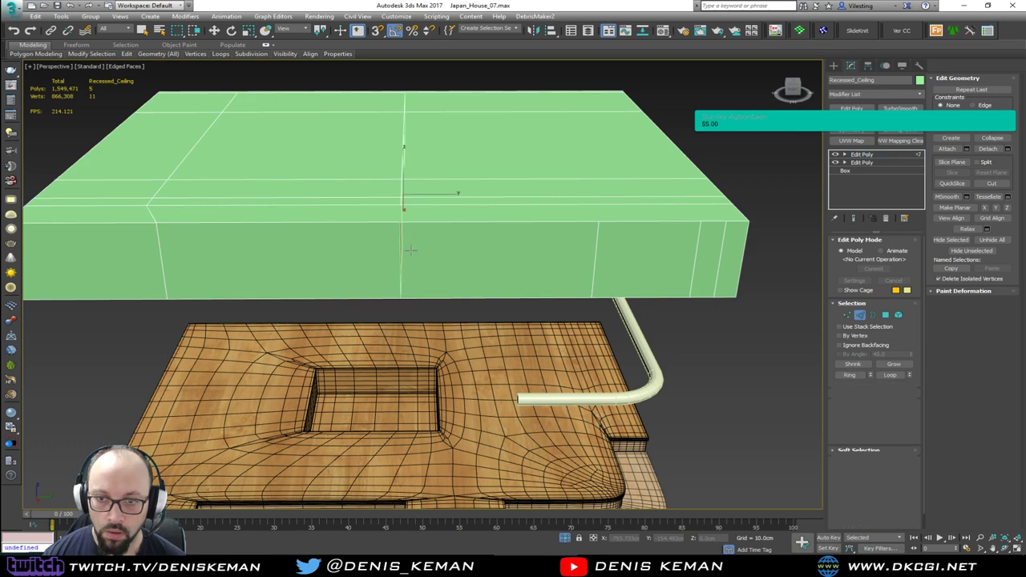
alt+middle_drag(399, 240, 241, 263)
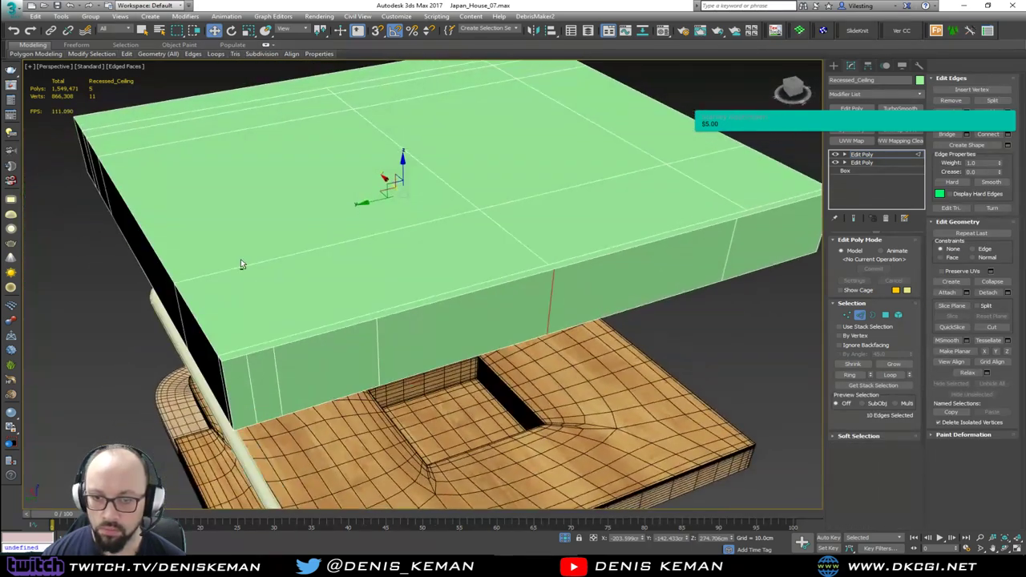
alt+middle_drag(500, 282, 533, 274)
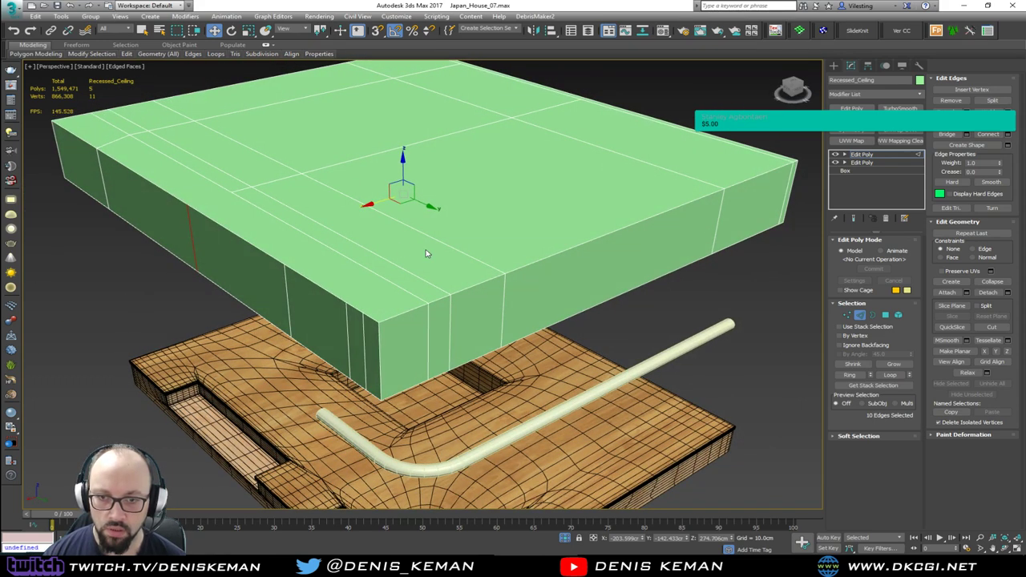
key(q)
double_click(334, 239)
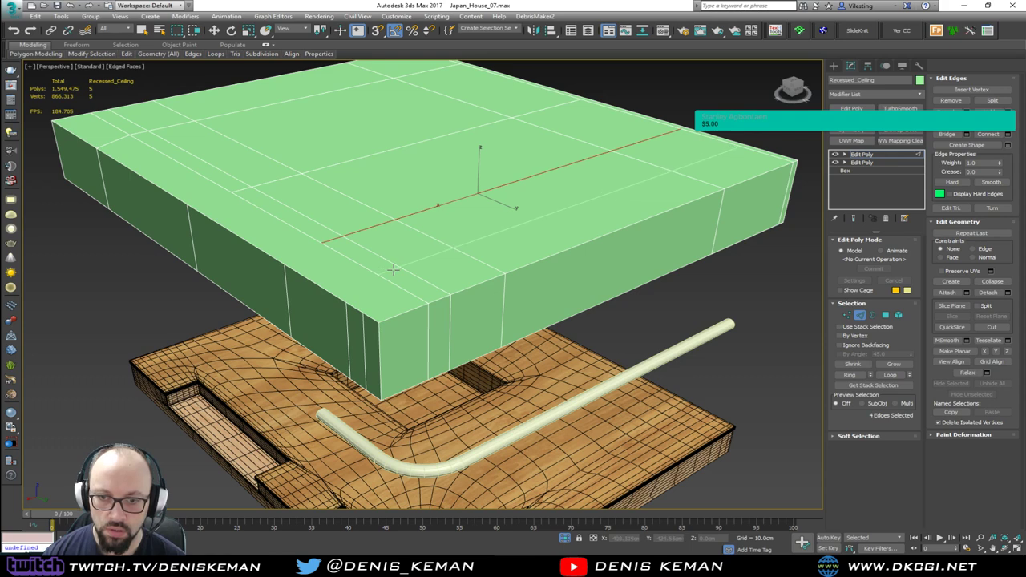
double_click(393, 270)
key(w)
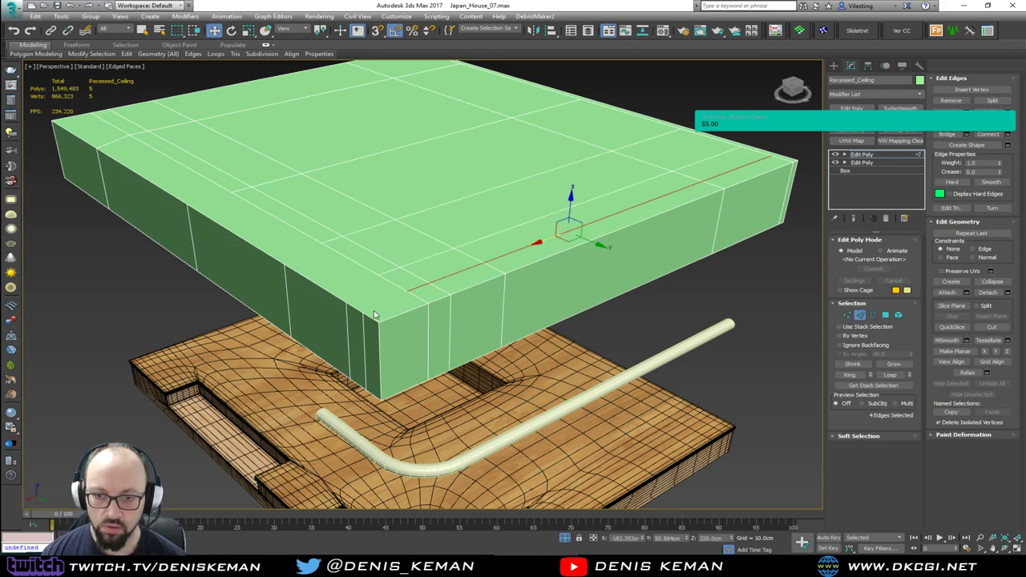
Step: Connect the outer-edge vertices to the new top-face loop ends along the ceiling side above the rim blocks
key(1)
click(367, 319)
ctrl+click(406, 291)
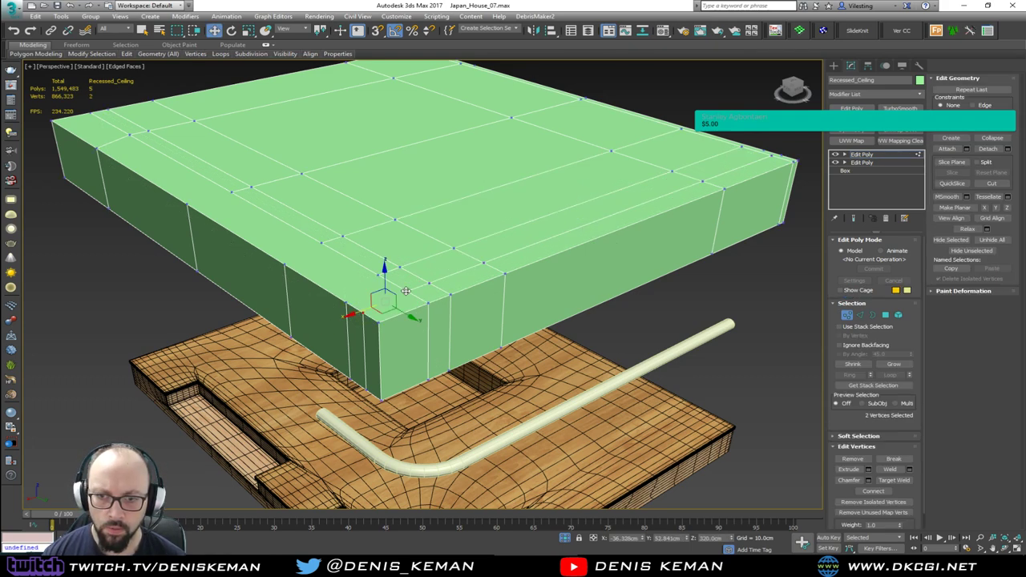
drag(396, 309, 320, 243)
click(187, 205)
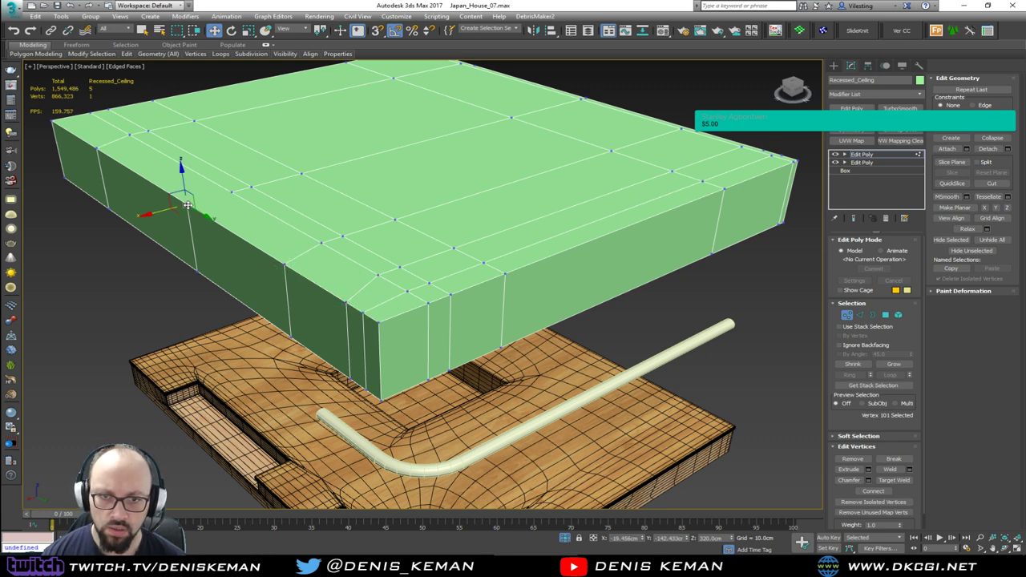
ctrl+click(232, 194)
key(ctrl+shift+e)
Step: Connect the outer-edge vertices to the top-face loop ends near the corner on the ceiling's opposite side
middle_drag(274, 214, 176, 304)
alt+middle_drag(176, 304, 272, 297)
middle_drag(273, 297, 307, 242)
scroll(321, 233, down, 4)
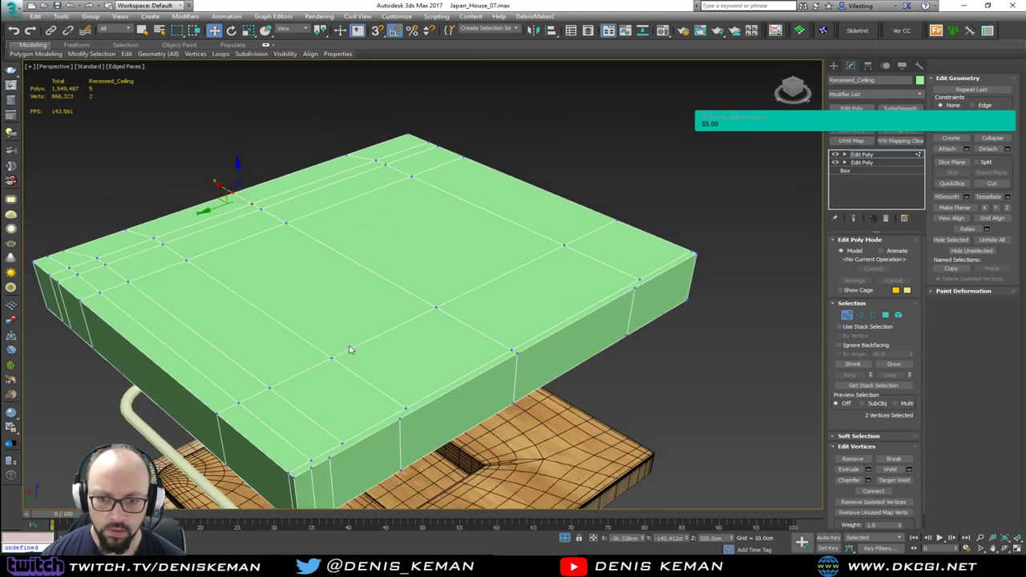
click(312, 464)
click(330, 459)
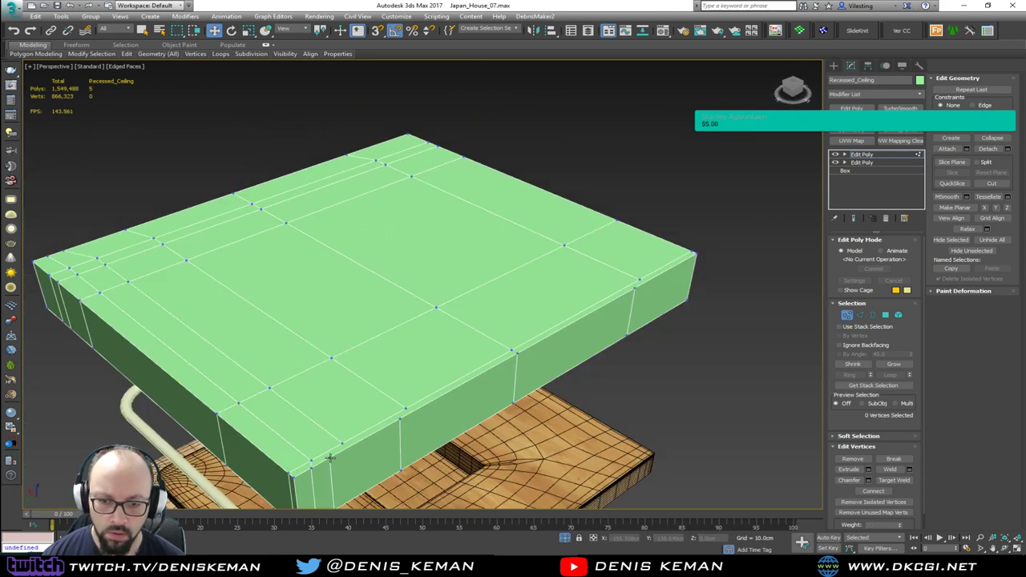
ctrl+click(342, 444)
key(ctrl+shift+e)
Step: Connect the remaining three outer-edge vertices to their top-face loop ends along that opposite side
click(404, 418)
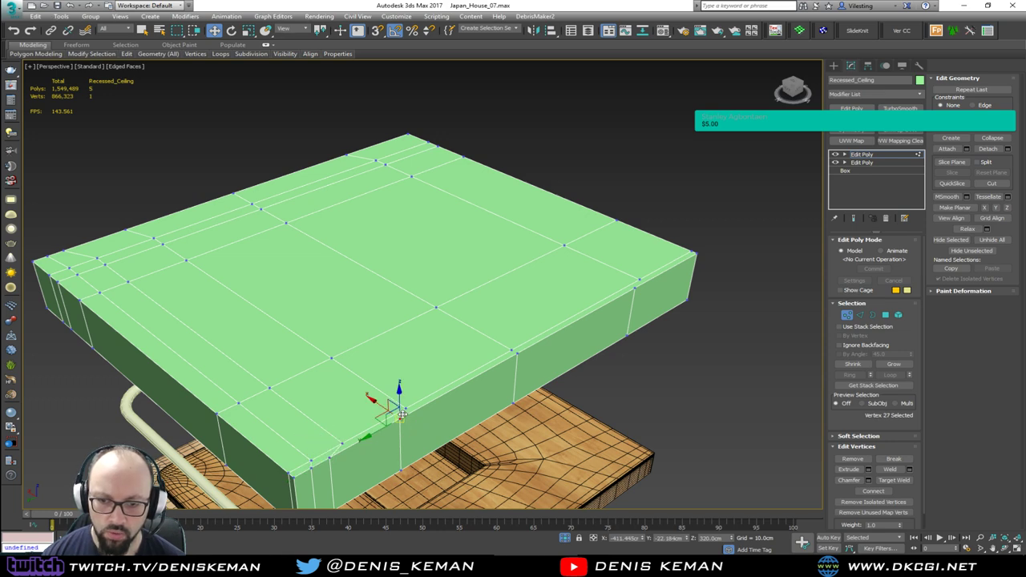
click(515, 352)
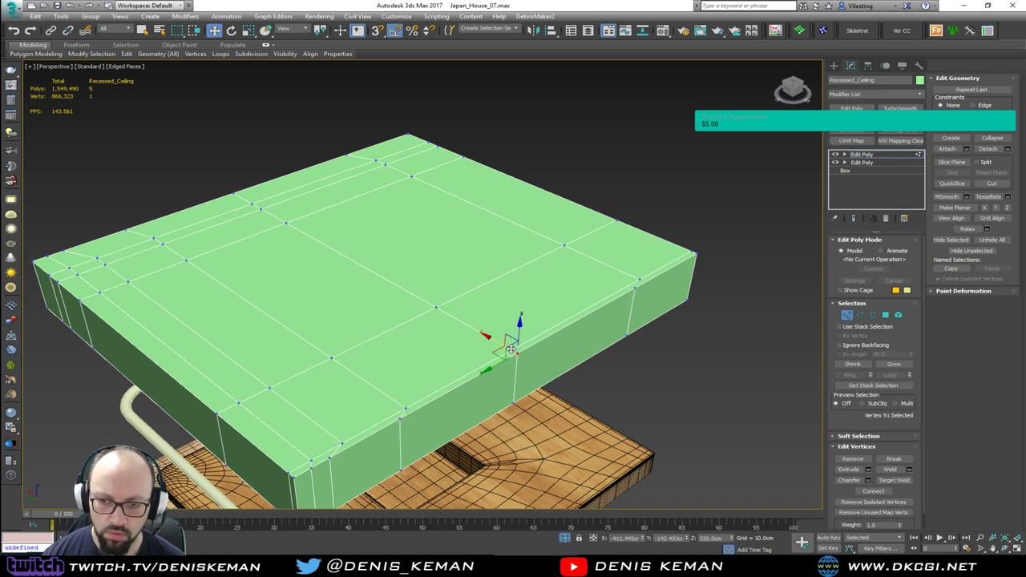
ctrl+click(512, 349)
key(ctrl+shift+e)
alt+middle_drag(537, 348, 466, 370)
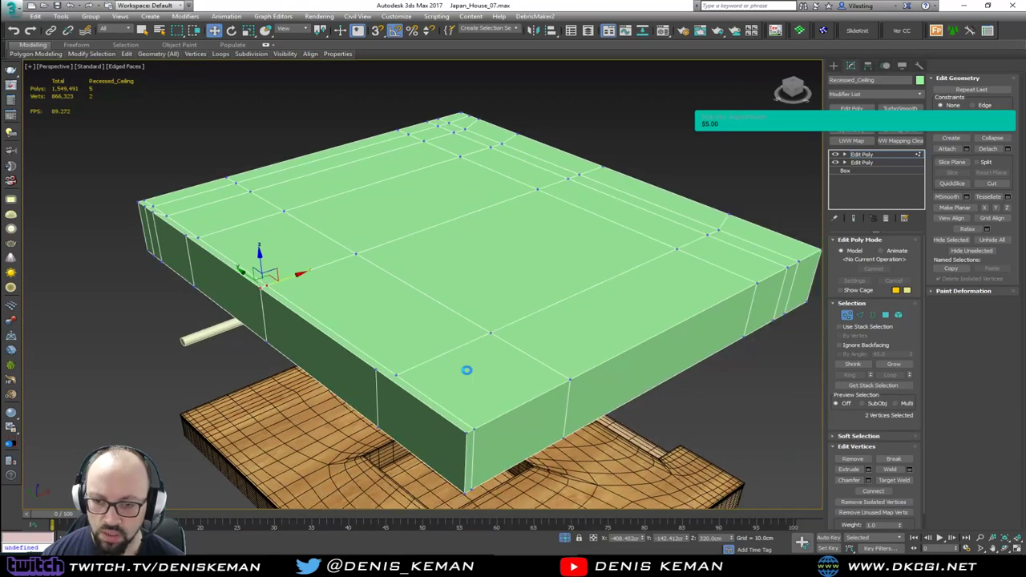
click(394, 375)
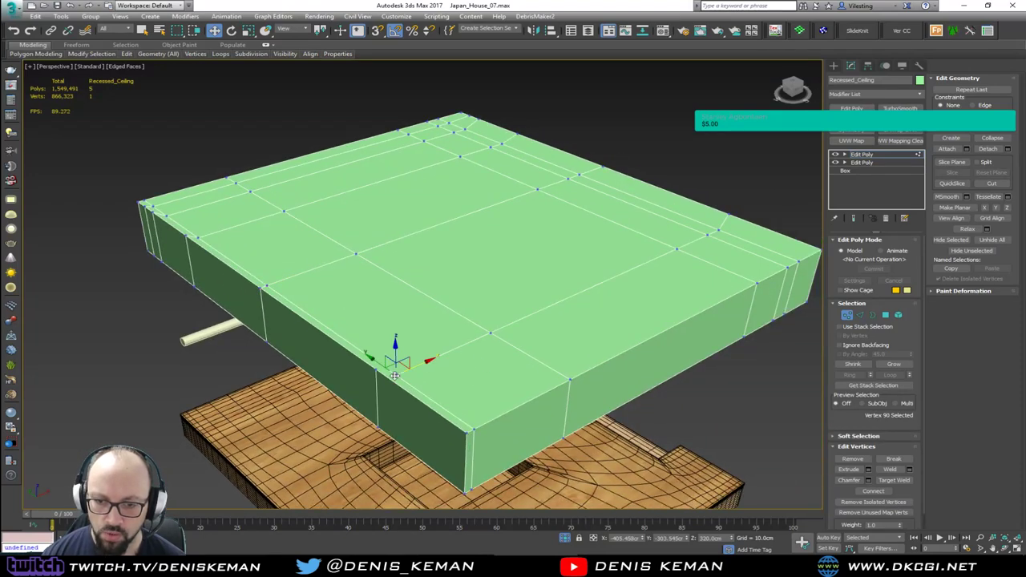
ctrl+click(374, 370)
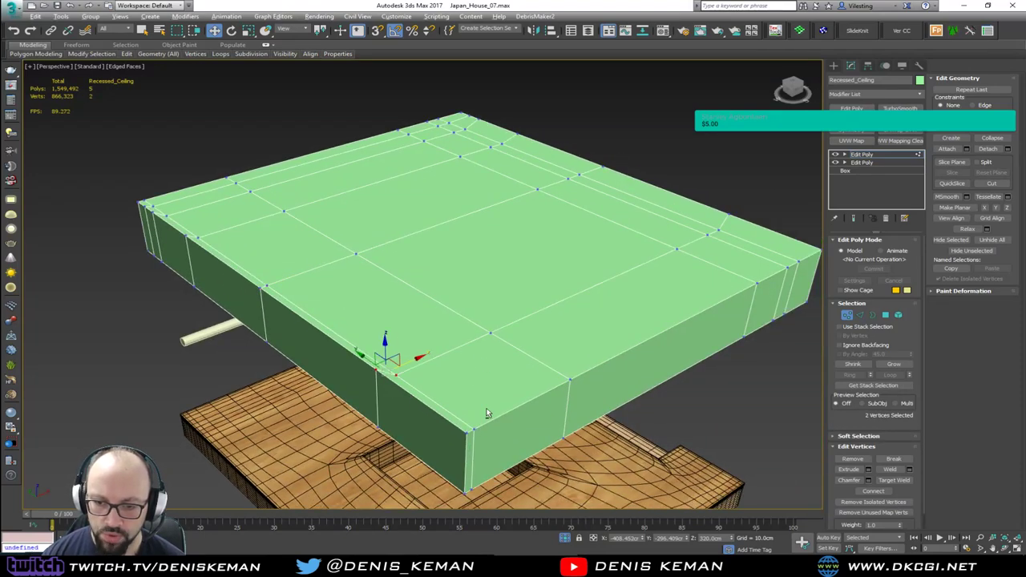
Step: Check the ceiling's narrow strip polygons against the rim blocks below in the Top view
alt+middle_drag(488, 413, 423, 353)
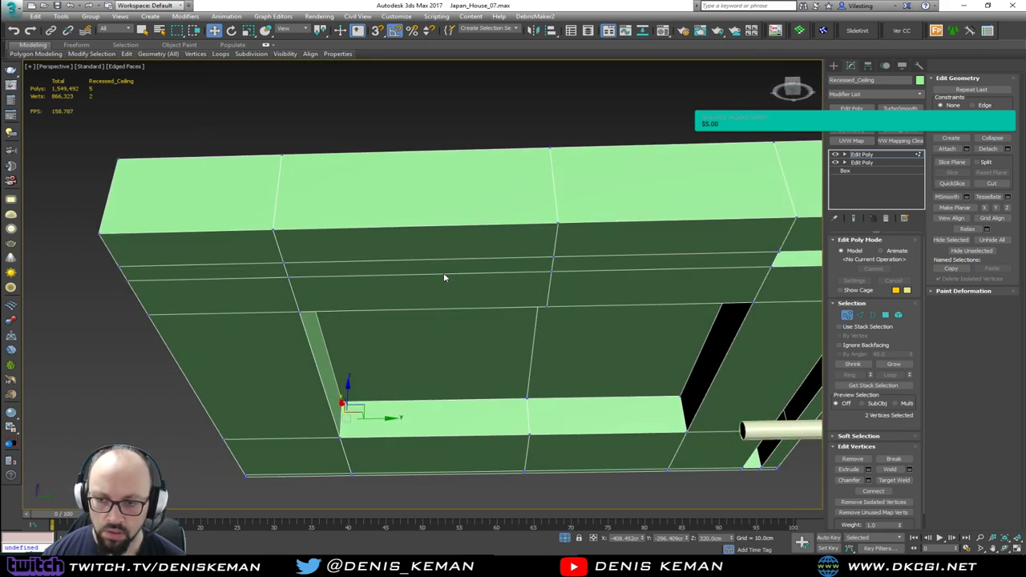
middle_drag(492, 295, 425, 283)
scroll(426, 272, down, 3)
middle_drag(426, 283, 445, 355)
key(alt+w)
right_click(246, 228)
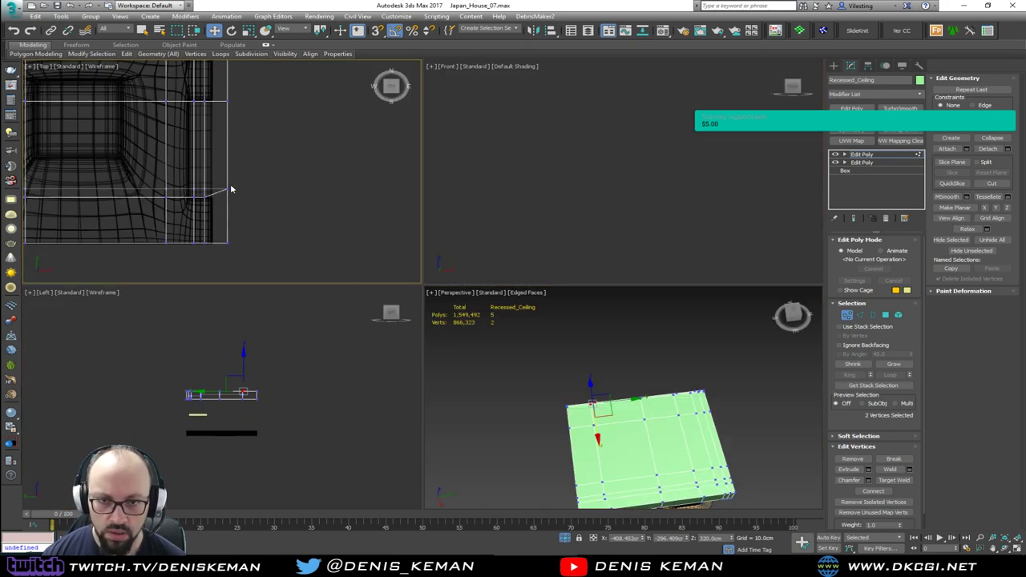
middle_drag(231, 189, 230, 210)
key(4)
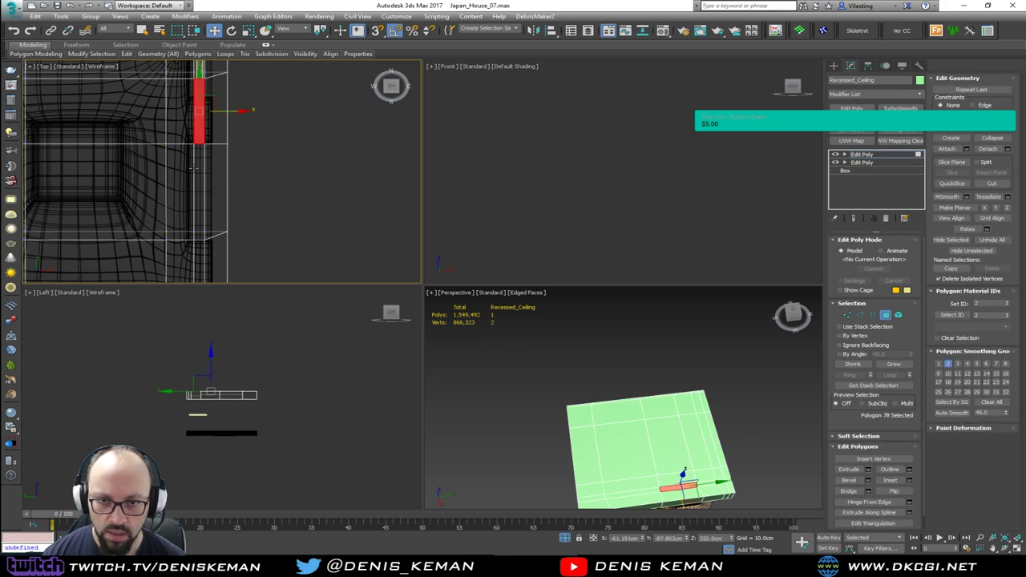
click(201, 173)
key(alt+w)
Step: Select the narrow strip polygon on the ceiling's underside that lies above the recessed stretch between the platform's rim blocks
alt+middle_drag(576, 414, 499, 377)
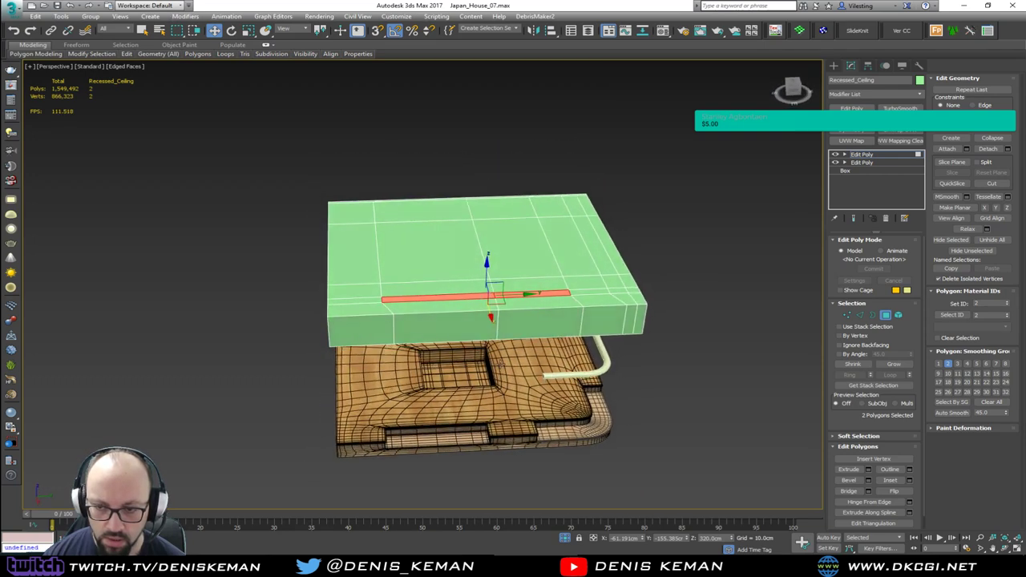
click(466, 298)
scroll(466, 298, up, 3)
alt+middle_drag(466, 298, 464, 257)
click(485, 344)
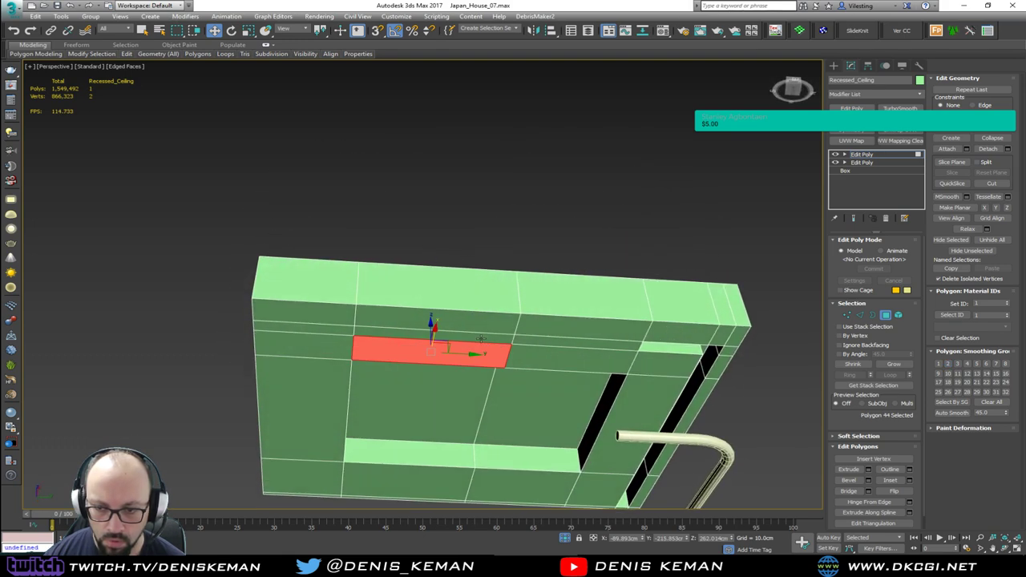
alt+middle_drag(481, 338, 474, 341)
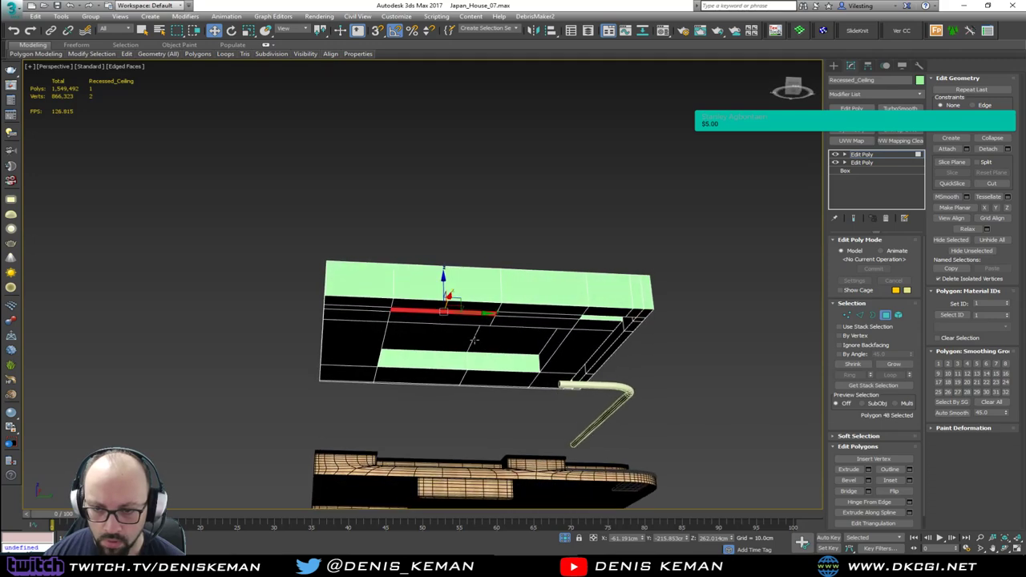
Step: Try to extrude the selected strip polygon about 27 cm downward below the ceiling's underside
click(848, 469)
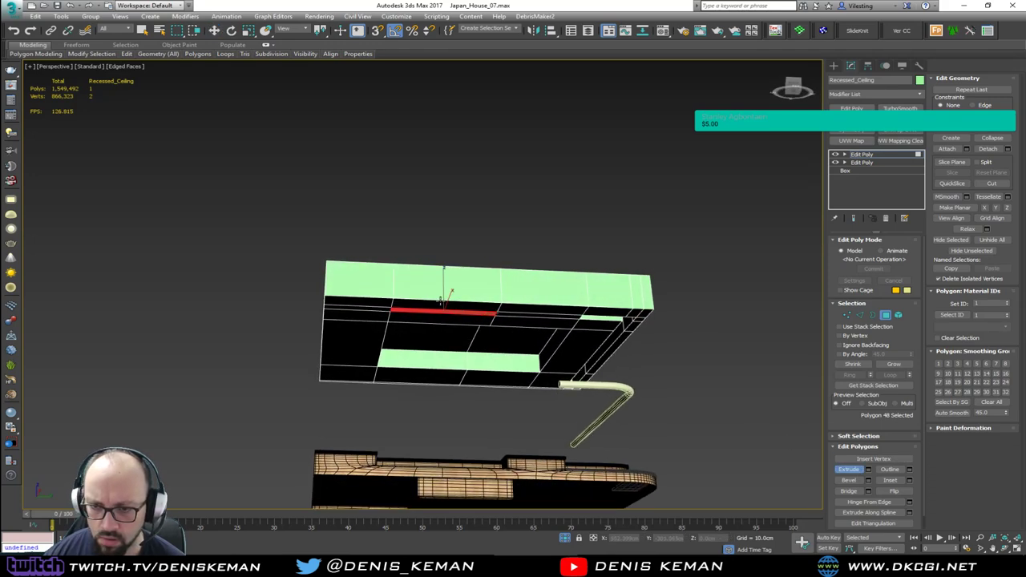
drag(439, 311, 430, 192)
key(w)
alt+middle_drag(451, 286, 475, 331)
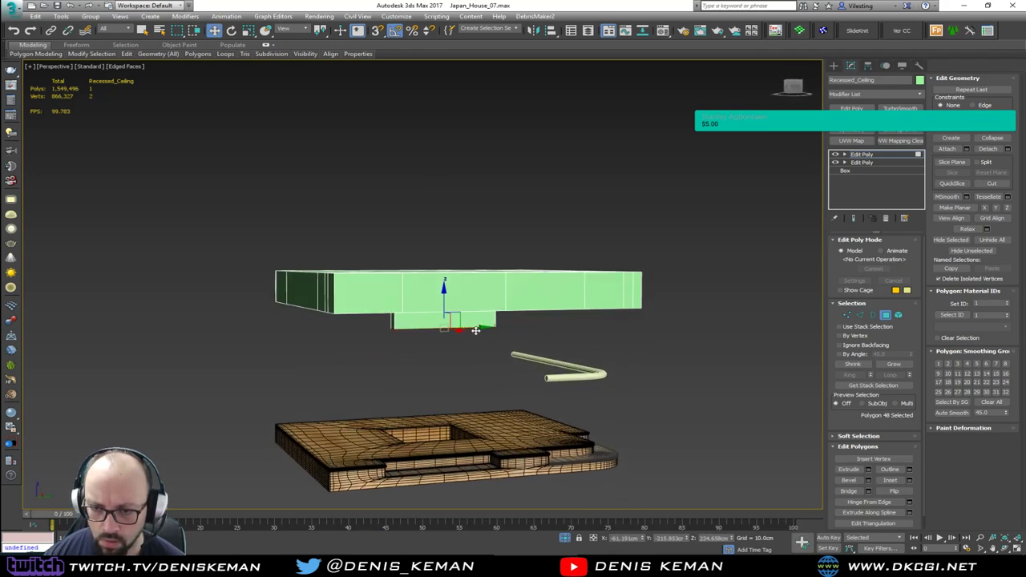
drag(446, 305, 449, 439)
alt+middle_drag(447, 441, 439, 413)
alt+middle_drag(486, 430, 435, 462)
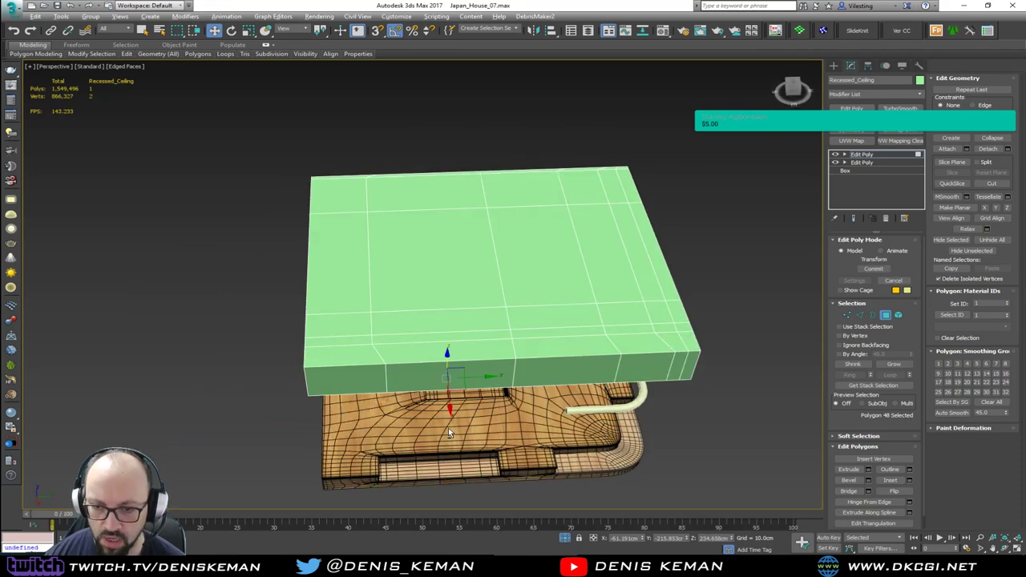
Step: Undo the downward extrusion and extrude the strip polygon about 25 cm up into the ceiling instead
alt+middle_drag(448, 427, 462, 303)
scroll(441, 367, up, 2)
key(ctrl+z)
click(868, 469)
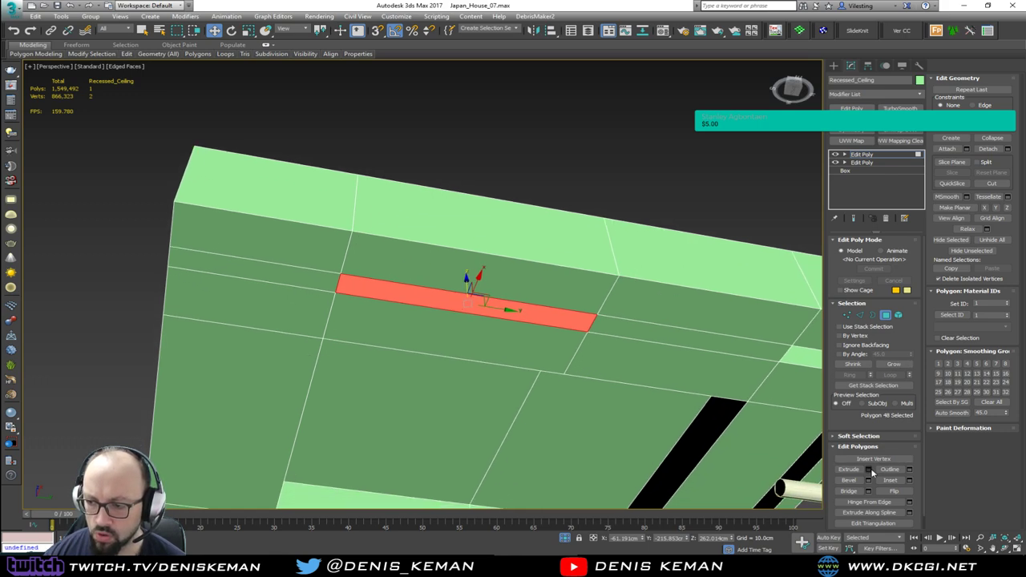
click(428, 317)
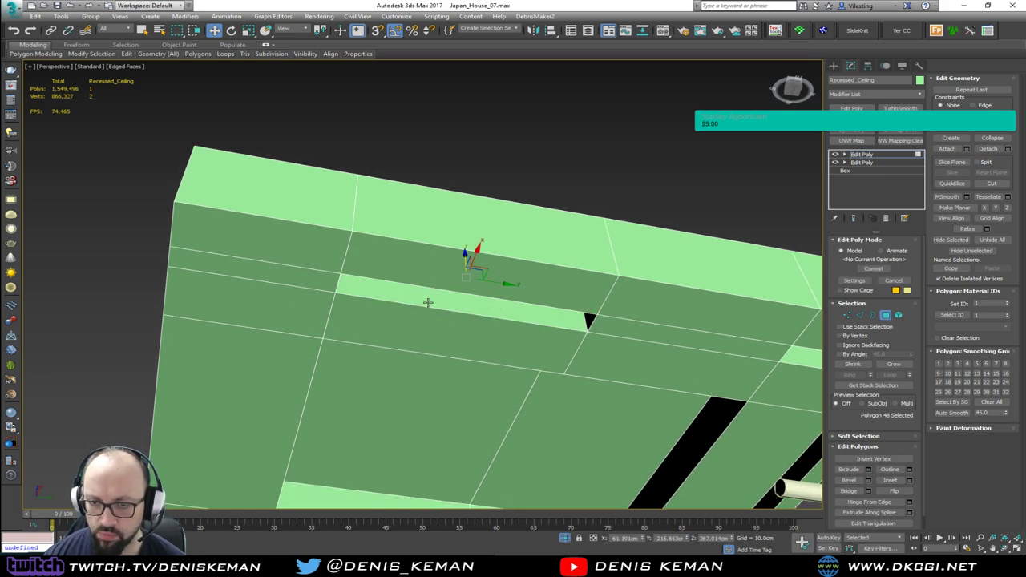
Step: Move the six vertices at the strip recess's end and adjoining ceiling edge along Y into line with the top-face loop
alt+middle_drag(428, 299, 433, 280)
key(1)
key(F3)
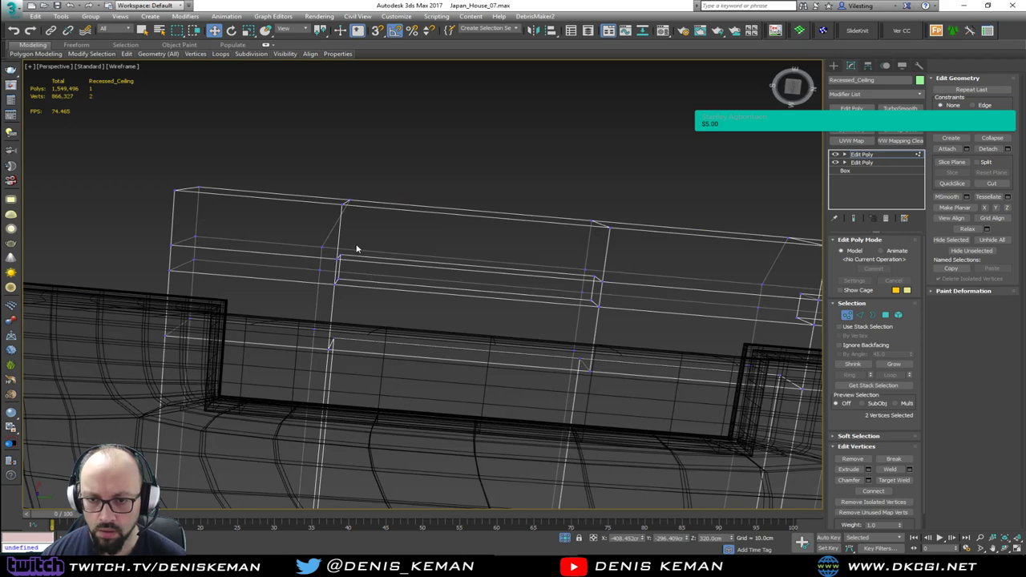
drag(318, 313, 334, 303)
alt+middle_drag(333, 303, 358, 298)
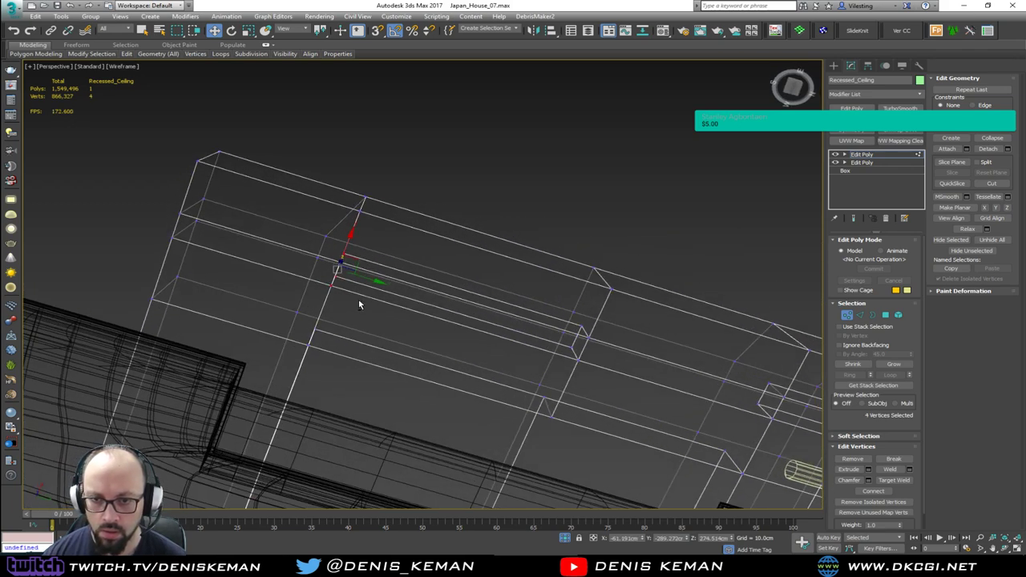
ctrl+drag(398, 177, 356, 221)
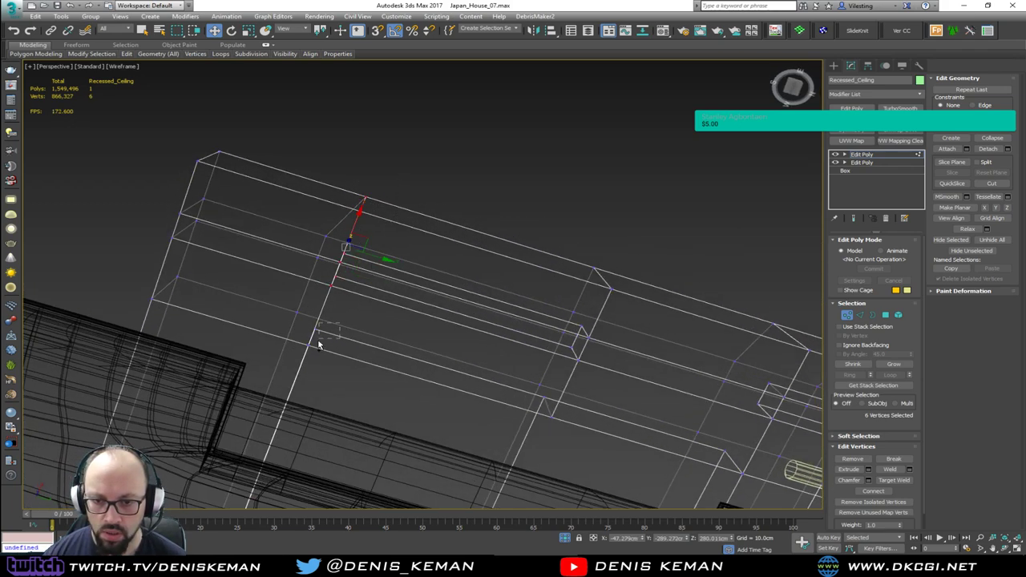
ctrl+drag(318, 344, 304, 355)
alt+middle_drag(304, 355, 371, 326)
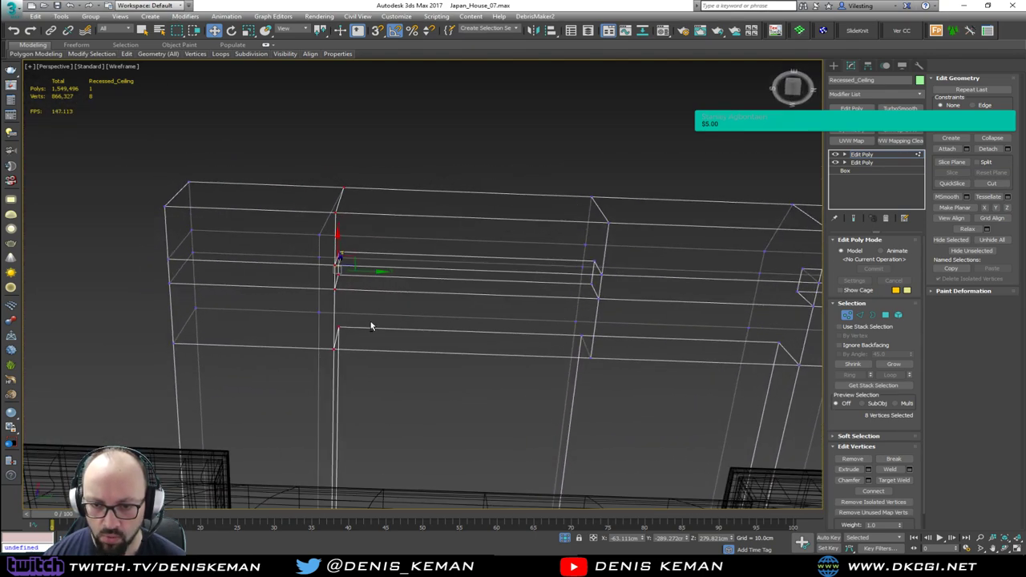
alt+drag(359, 316, 328, 355)
middle_drag(328, 340, 415, 337)
drag(456, 260, 426, 259)
mouse_move(426, 258)
alt+middle_down()
mouse_move(439, 309)
mouse_move(426, 339)
alt+middle_up()
key(F3)
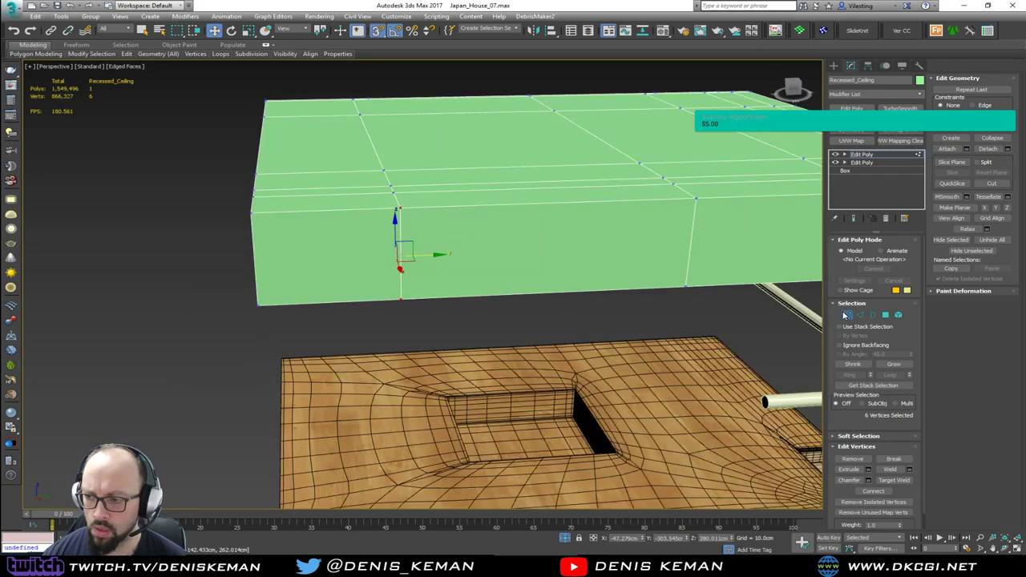
Step: Leave vertex editing and end the isolation to show the whole Japanese house around the ceiling
click(846, 315)
middle_drag(615, 285, 494, 220)
middle_drag(453, 195, 382, 275)
scroll(382, 274, down, 2)
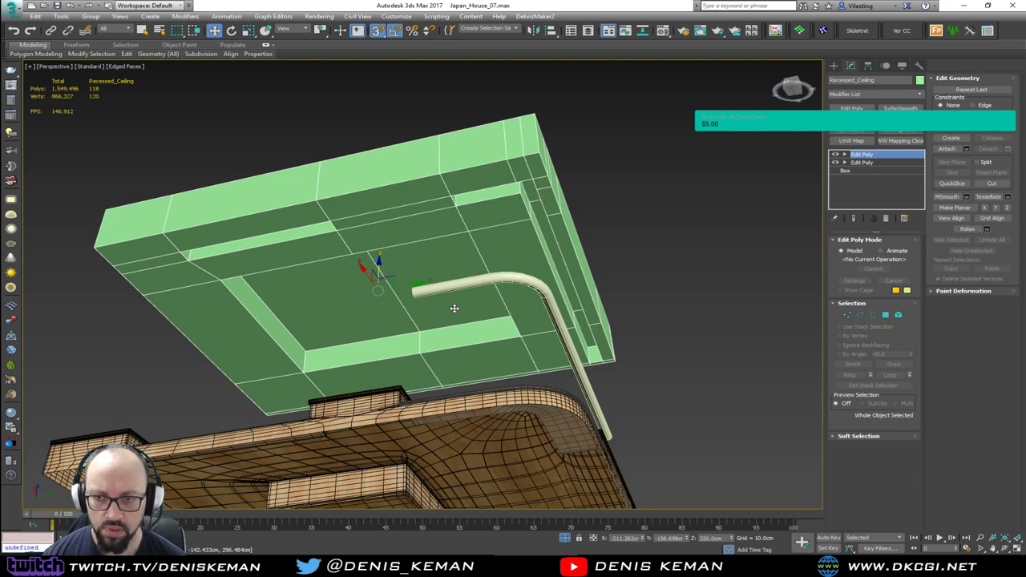
right_click(442, 287)
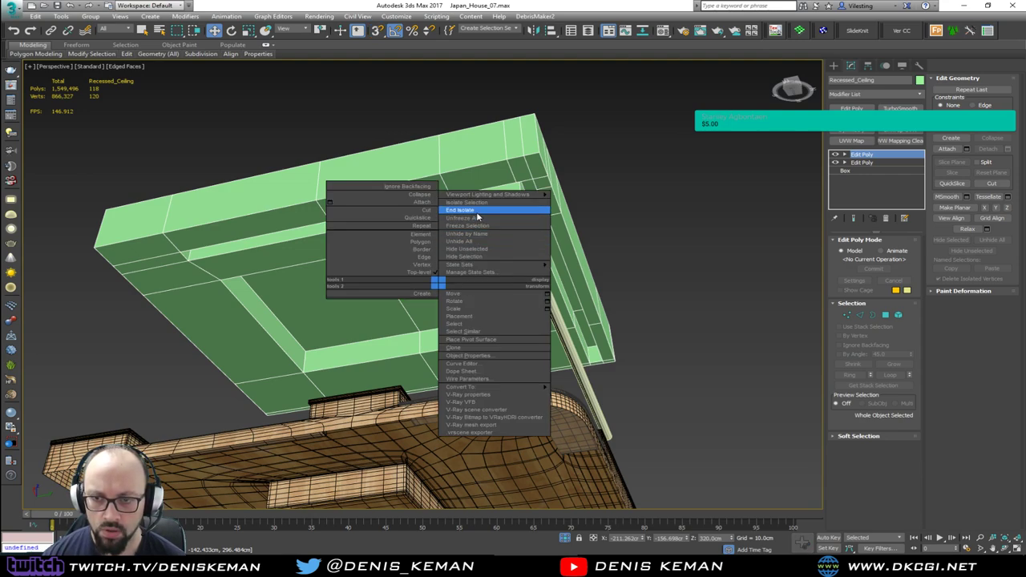
click(476, 213)
alt+middle_drag(477, 214, 442, 228)
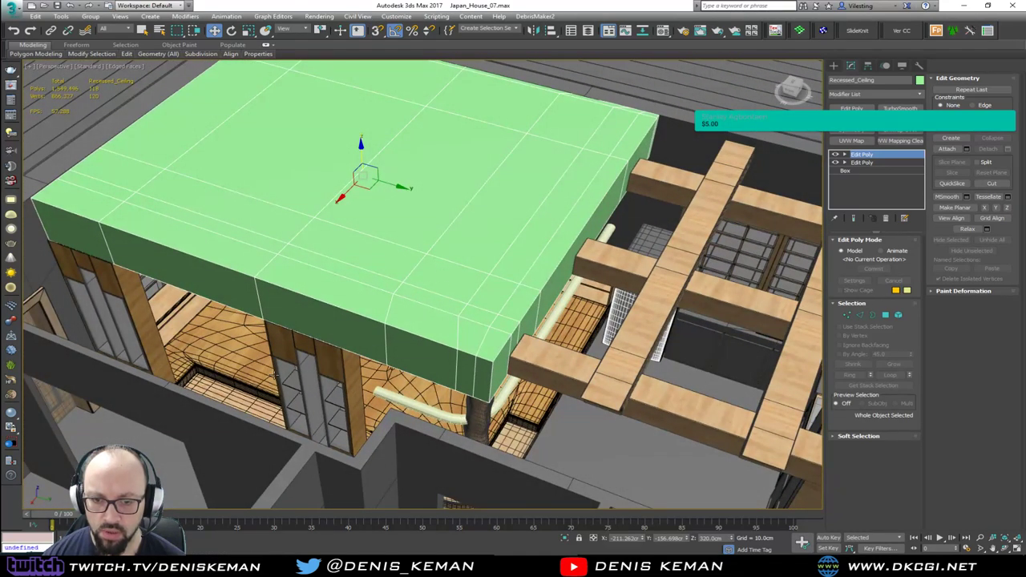
Step: Isolate the recessed ceiling together with the wooden deck below it
ctrl+click(262, 403)
scroll(382, 407, up, 3)
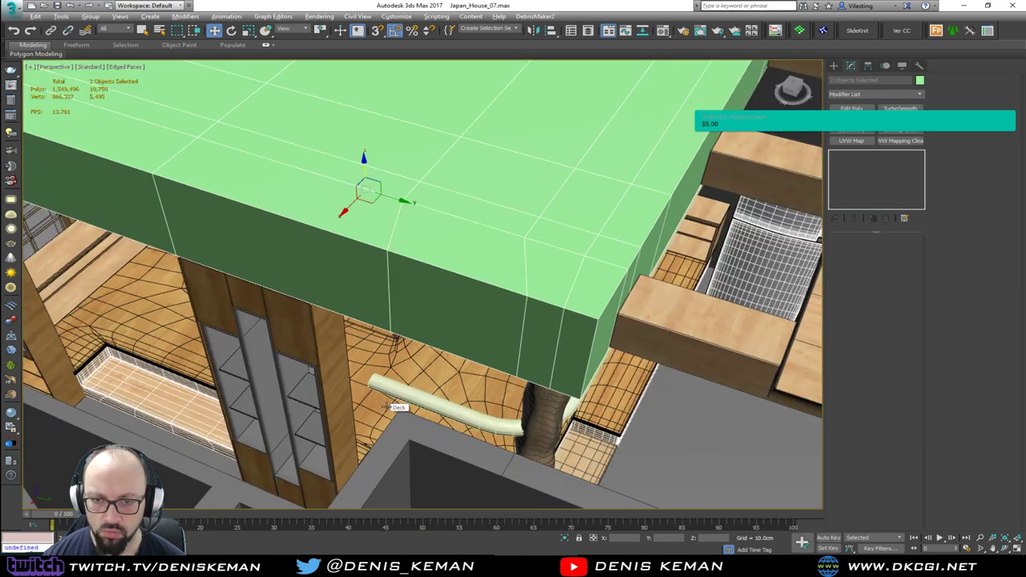
key(alt+q)
click(619, 412)
alt+middle_drag(585, 422, 482, 303)
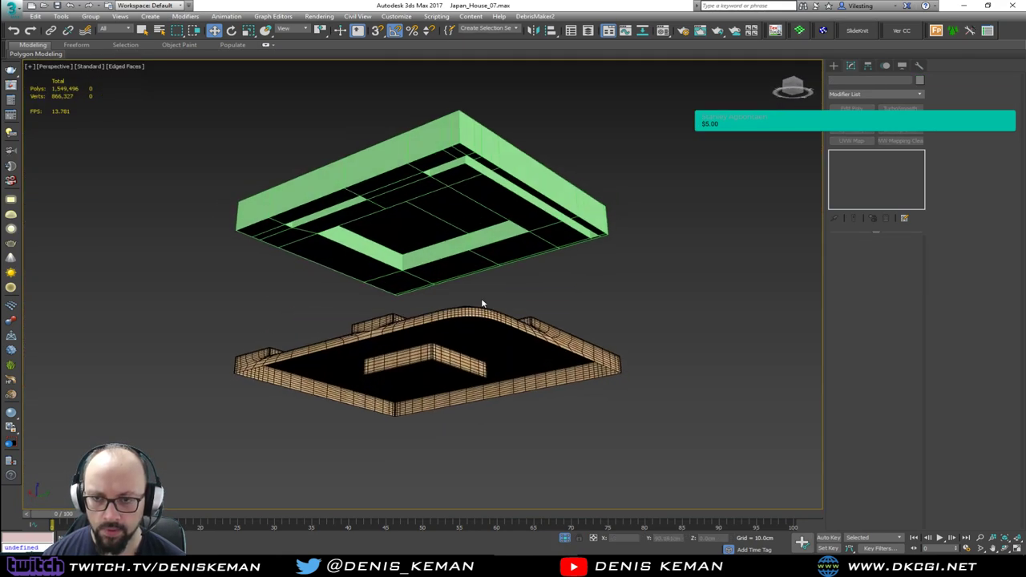
Step: Add a Chamfer modifier on top of the recessed ceiling's two Edit Poly modifiers
click(448, 174)
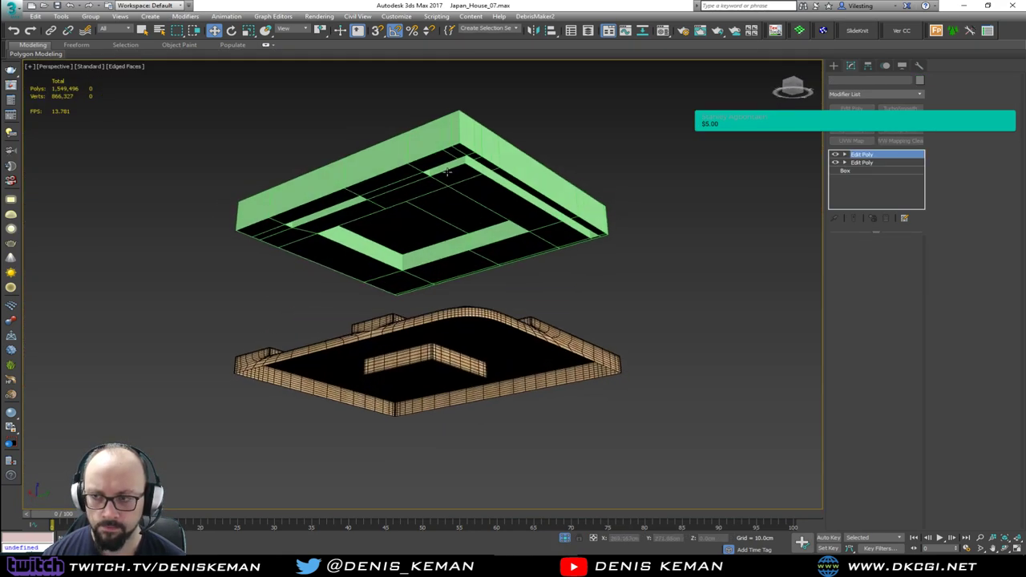
click(862, 95)
key(c)
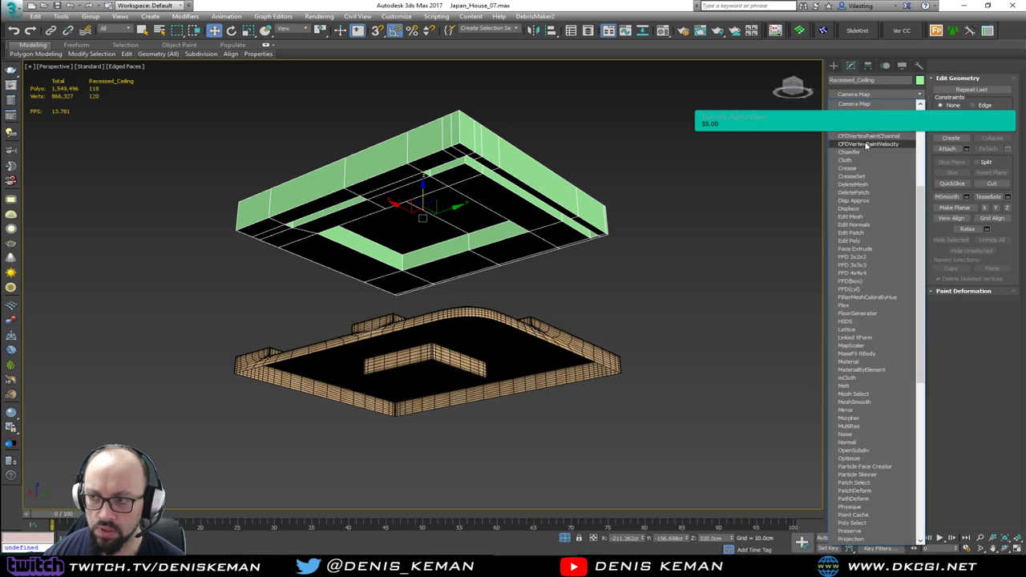
click(865, 153)
scroll(459, 157, up, 3)
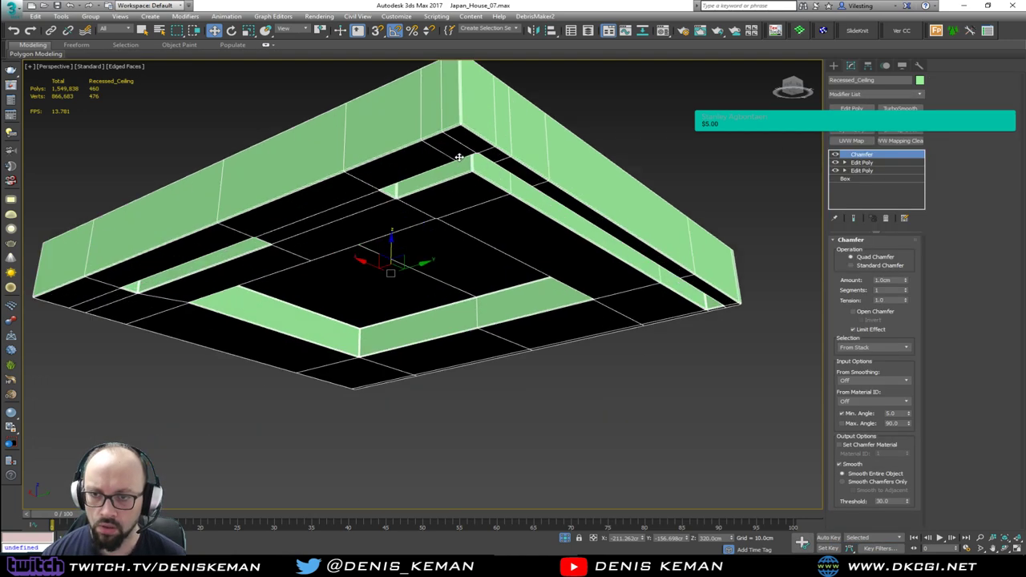
Step: Examine the chamfered edges and shading of the ceiling's underside and strip recesses with and without edged faces
scroll(458, 157, up, 2)
key(F4)
scroll(459, 165, down, 2)
alt+middle_drag(458, 185, 441, 272)
scroll(507, 189, up, 8)
scroll(507, 189, up, 2)
key(F4)
scroll(488, 273, down, 2)
key(F4)
scroll(489, 269, down, 8)
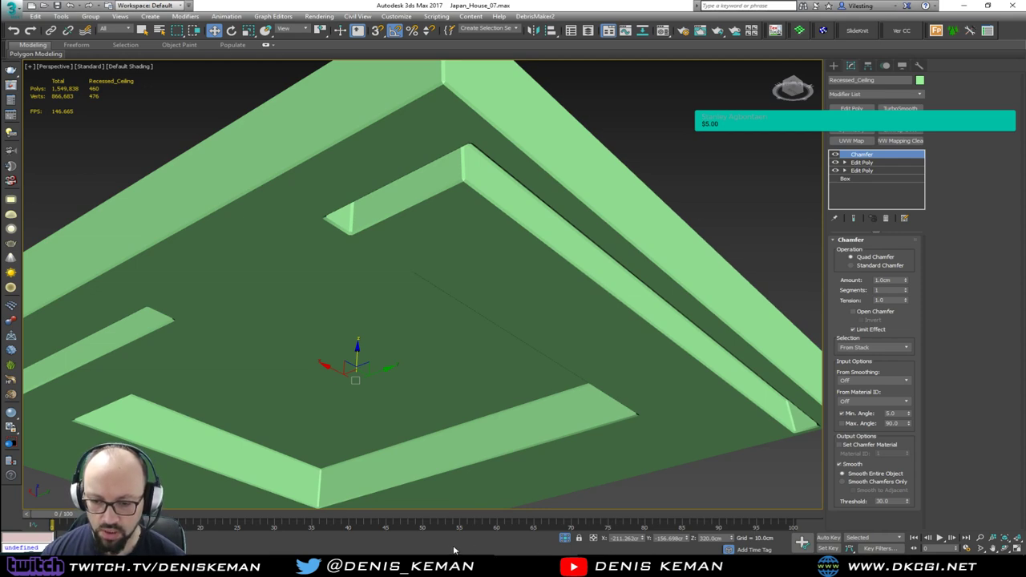
Step: Switch to Discord, look through the interior reference photos in the streaming_related channel, and return to the model
click(770, 565)
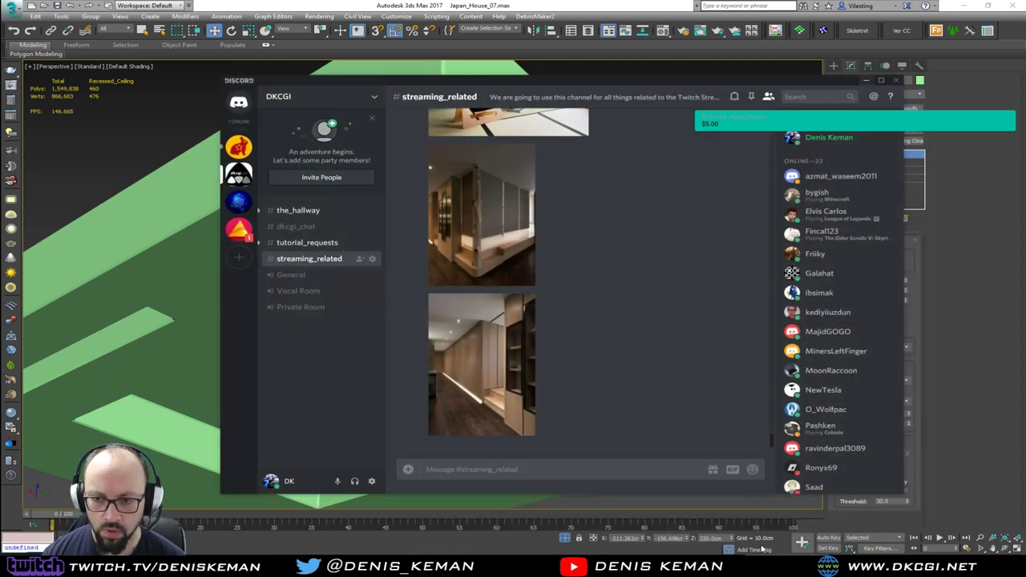
scroll(487, 398, up, 3)
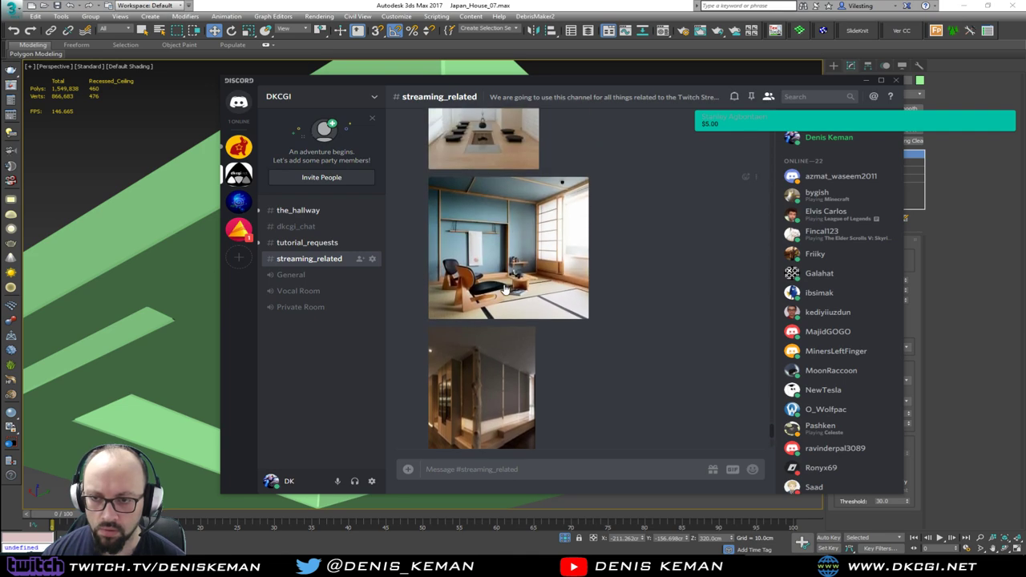
scroll(500, 396, down, 3)
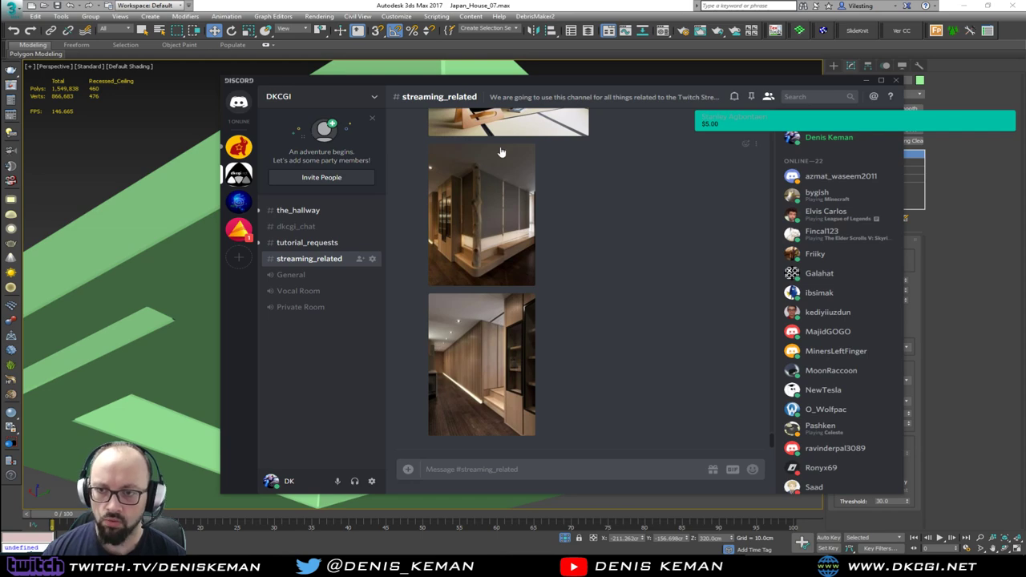
click(864, 80)
Step: Add a UVW Map modifier to the ceiling with Box mapping and length, width and height of 100 cm each
alt+middle_drag(481, 240, 400, 241)
scroll(378, 256, up, 3)
click(847, 141)
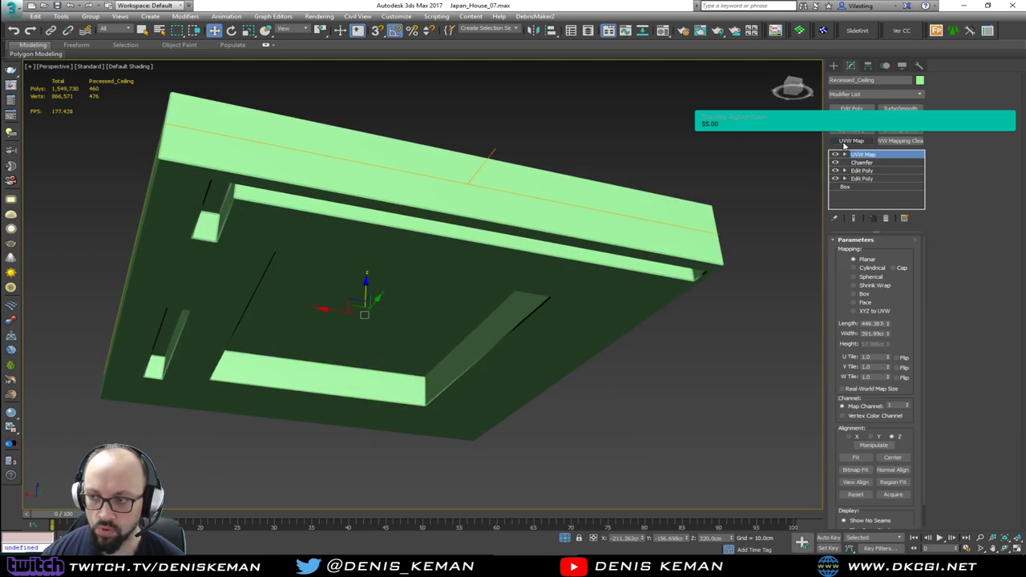
click(854, 294)
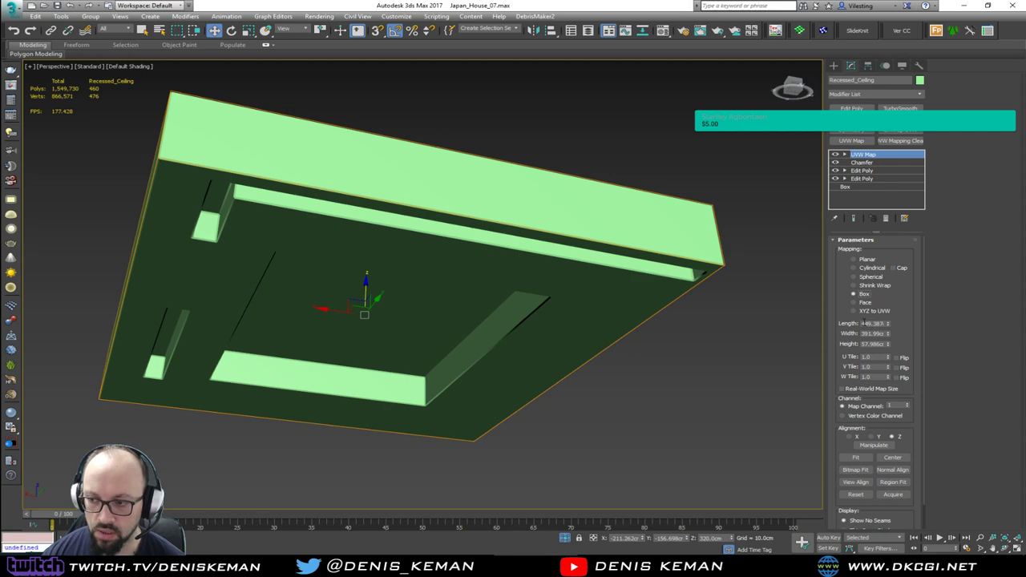
double_click(872, 323)
text(100)
key(Tab)
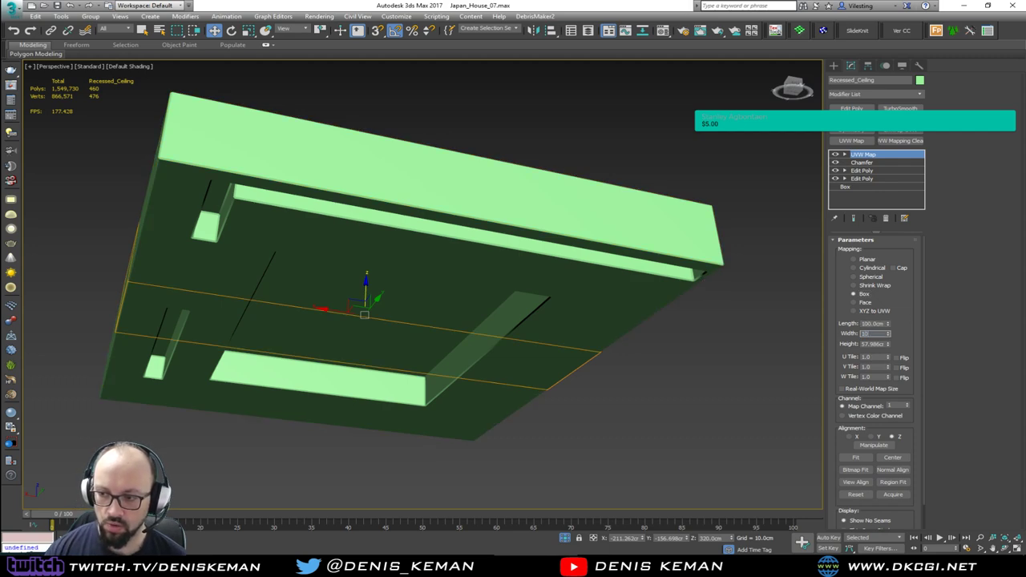
text(100)
key(Tab)
text(100)
key(Return)
middle_drag(422, 273, 435, 214)
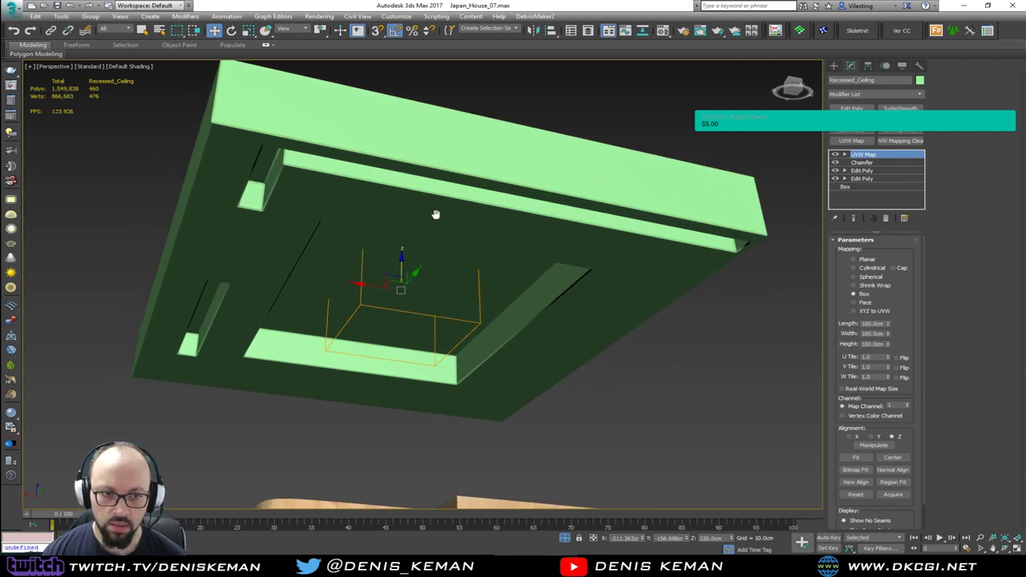
Step: Assign Maple_Material to the recessed ceiling and deselect it
key(m)
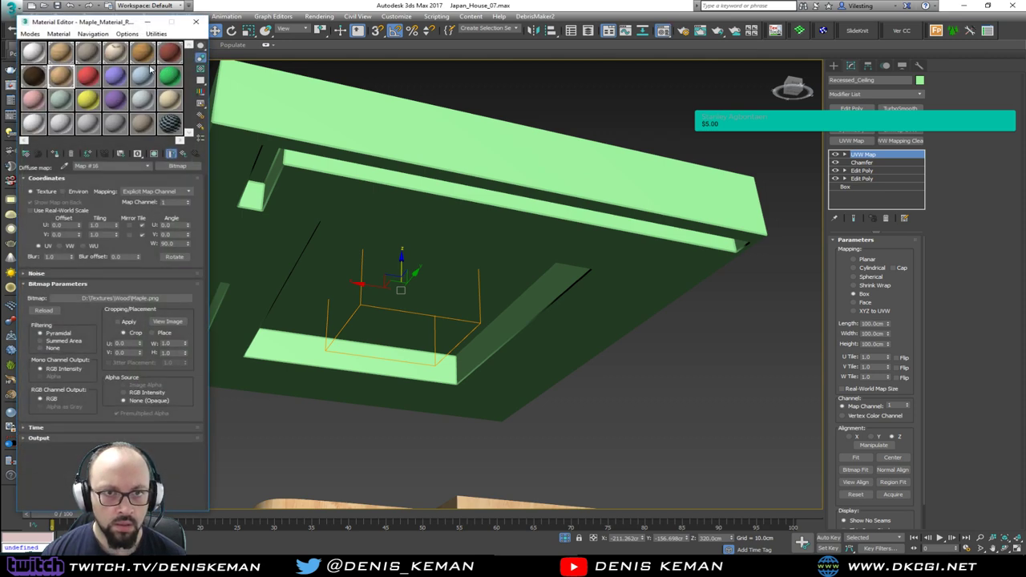
click(61, 53)
click(59, 154)
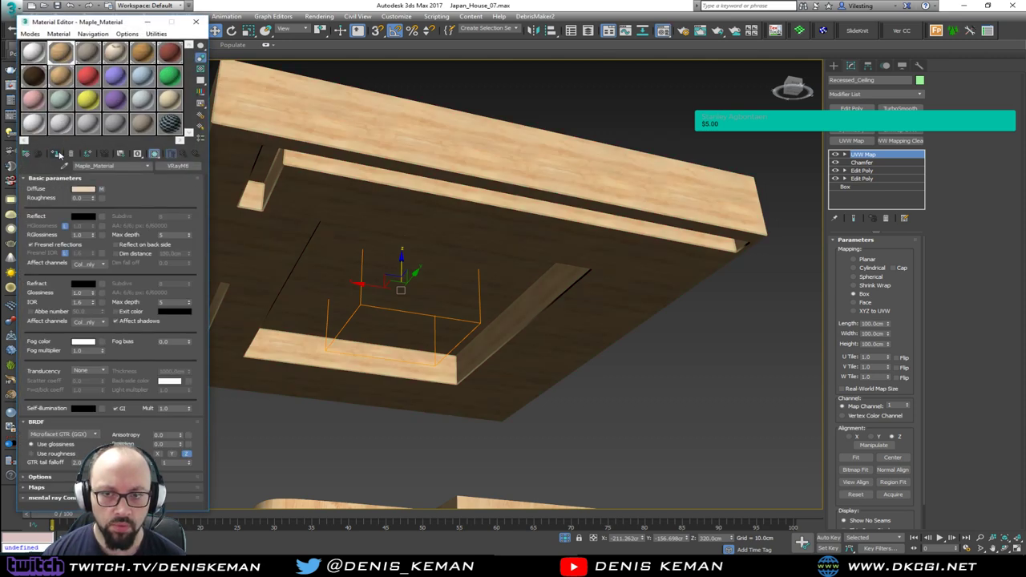
middle_drag(376, 284, 502, 240)
click(751, 363)
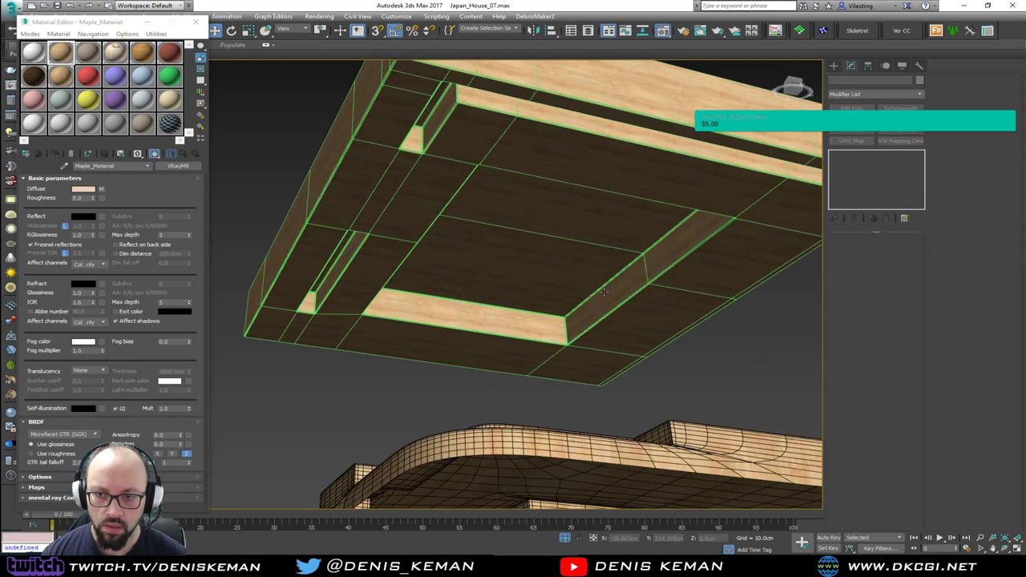
Step: Change the recessed ceiling's object color to the dark grey custom color and deselect it
scroll(481, 241, up, 6)
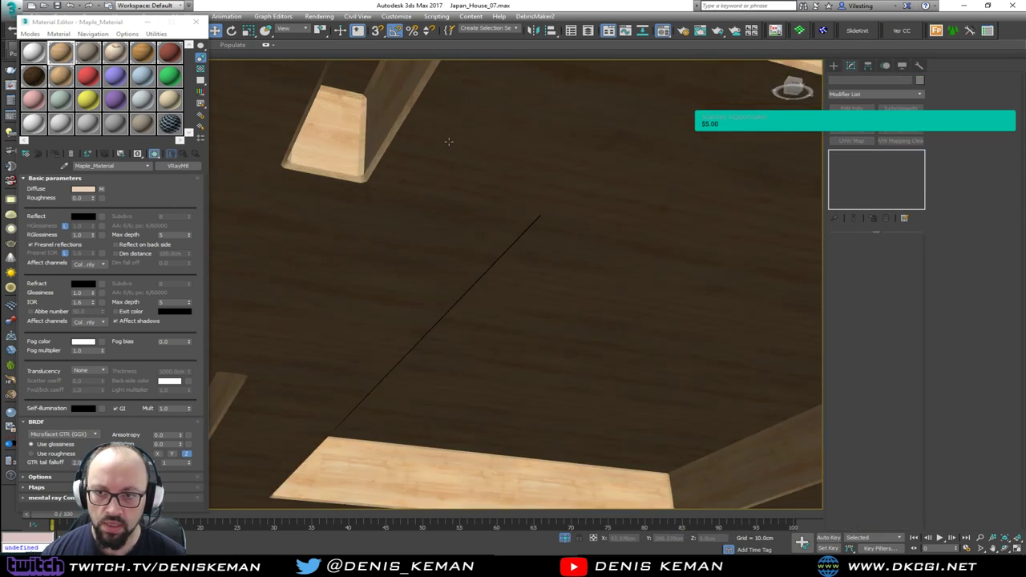
click(365, 181)
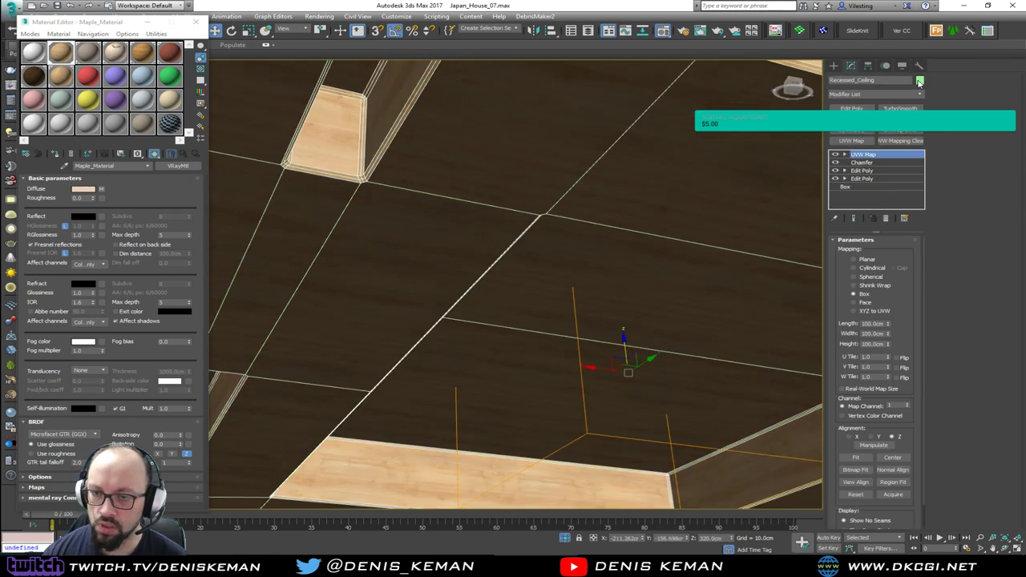
click(919, 81)
click(601, 225)
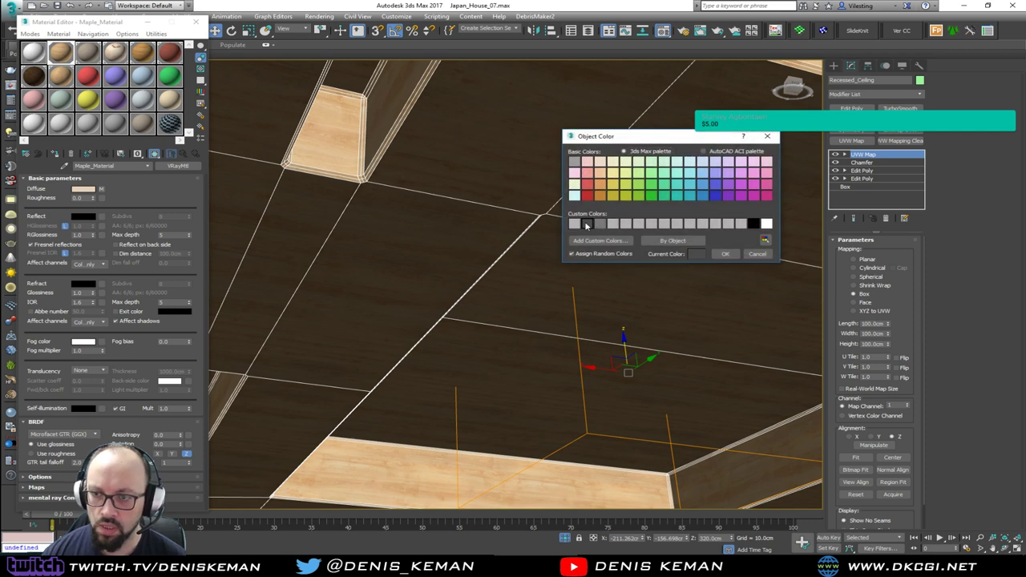
click(724, 253)
click(605, 280)
Step: Examine the wood grain on the ceiling and deck with edges hidden, and close the Material Editor
key(F3)
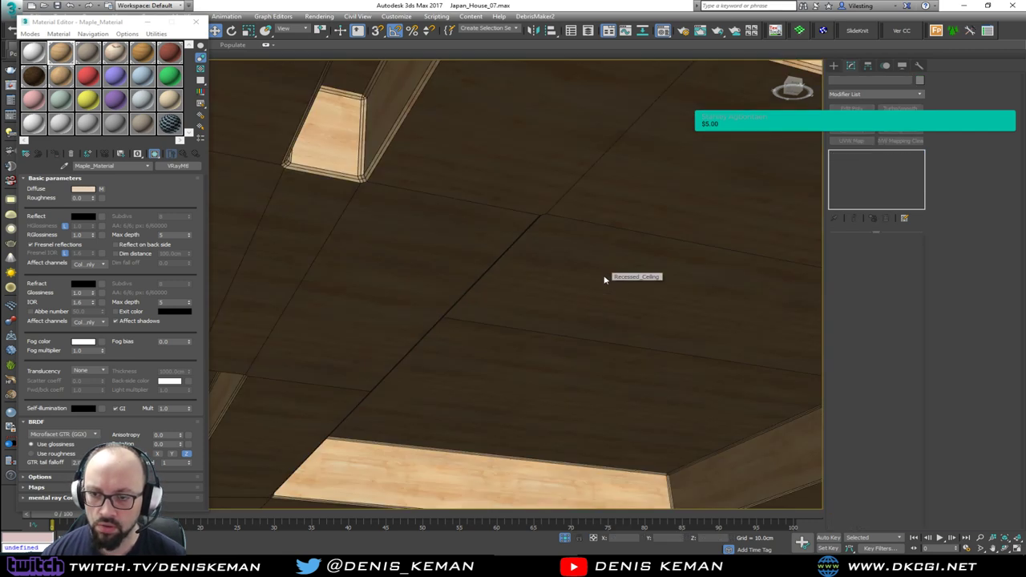
scroll(521, 261, down, 5)
mouse_move(522, 259)
alt+middle_down()
mouse_move(573, 276)
mouse_move(580, 307)
mouse_move(553, 310)
mouse_move(530, 296)
mouse_move(529, 268)
alt+middle_up()
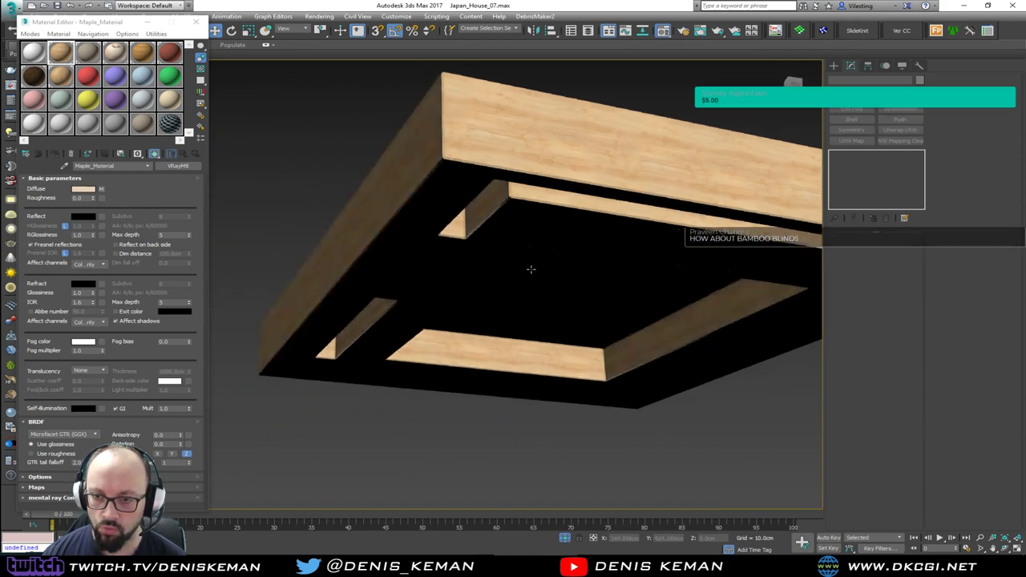
scroll(529, 268, up, 4)
alt+middle_drag(514, 211, 529, 208)
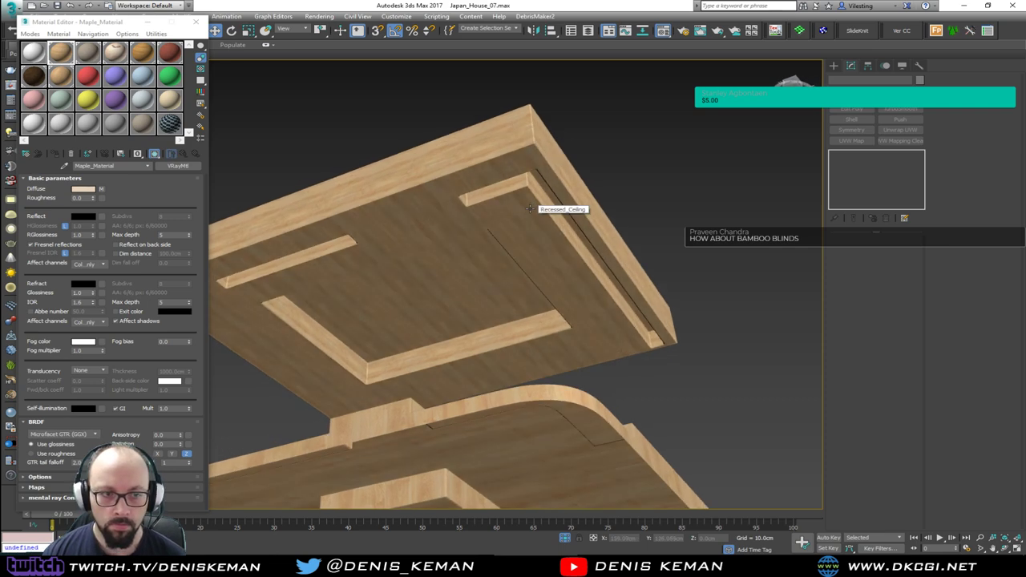
alt+middle_drag(529, 210, 495, 210)
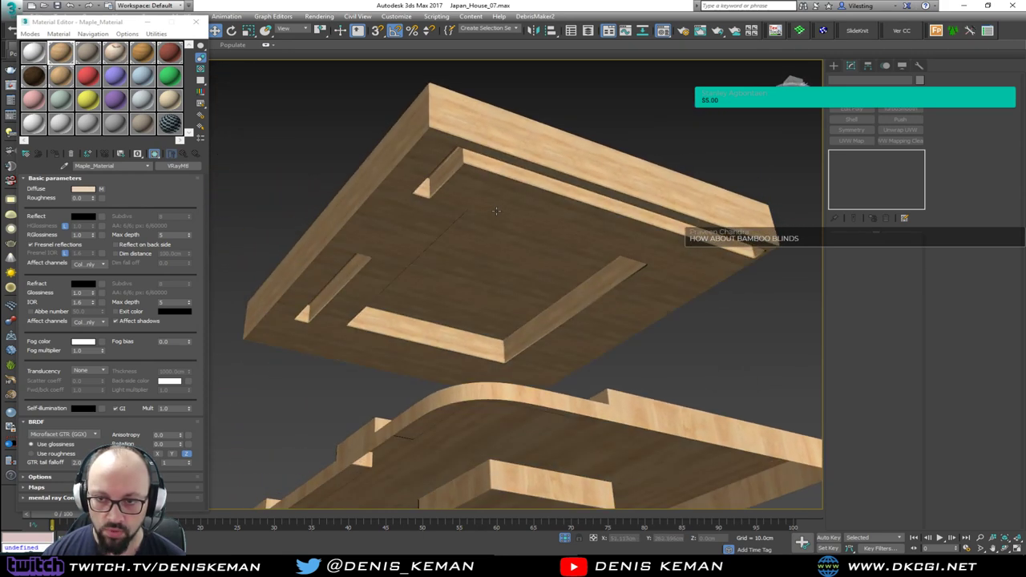
click(196, 22)
middle_drag(456, 173, 700, 478)
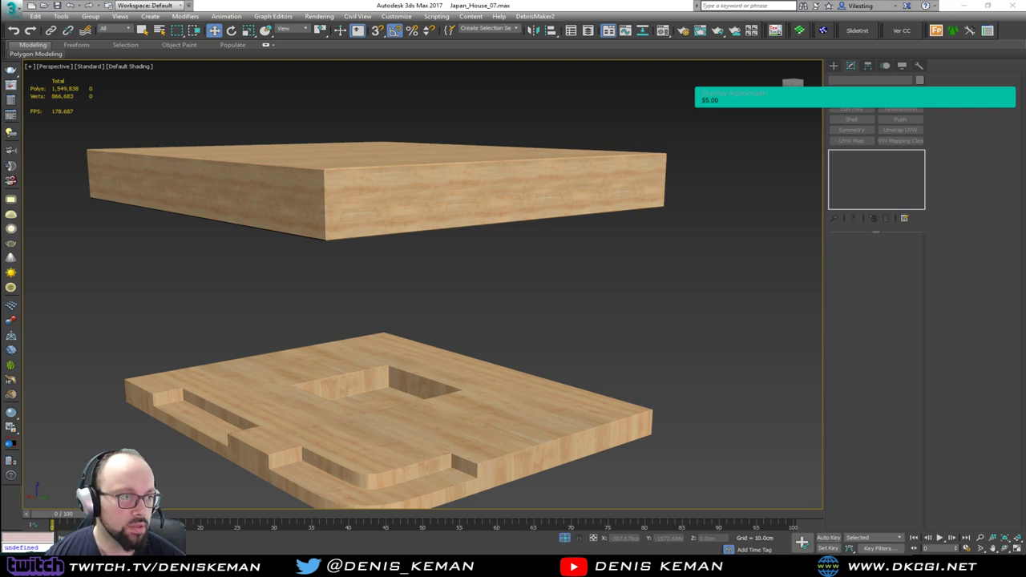
Step: Switch to the Living_Room_Idea_01 reference photo, examine its ceiling recess up close, and close the photo
drag(0, 45, 683, 45)
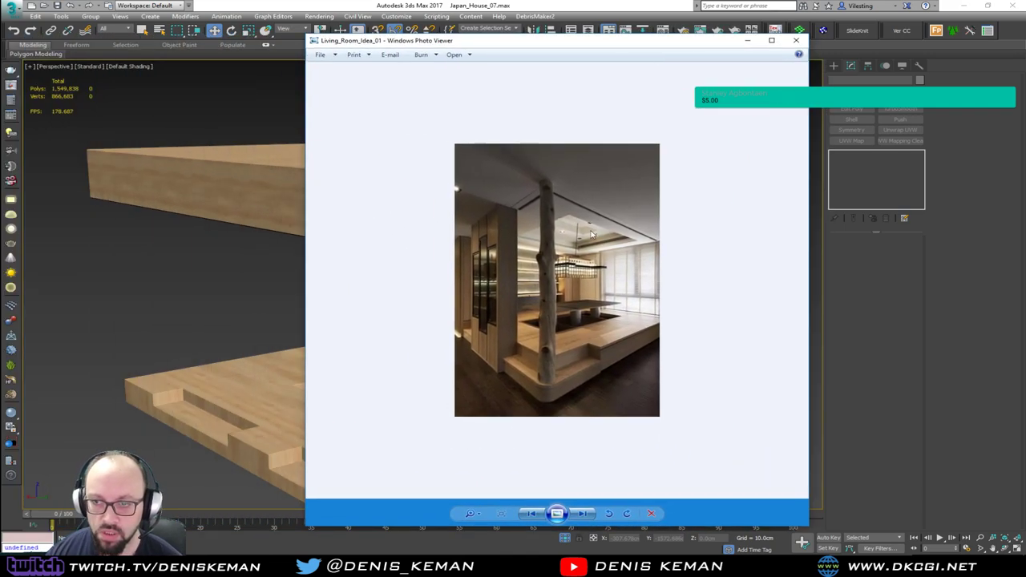
scroll(592, 233, up, 4)
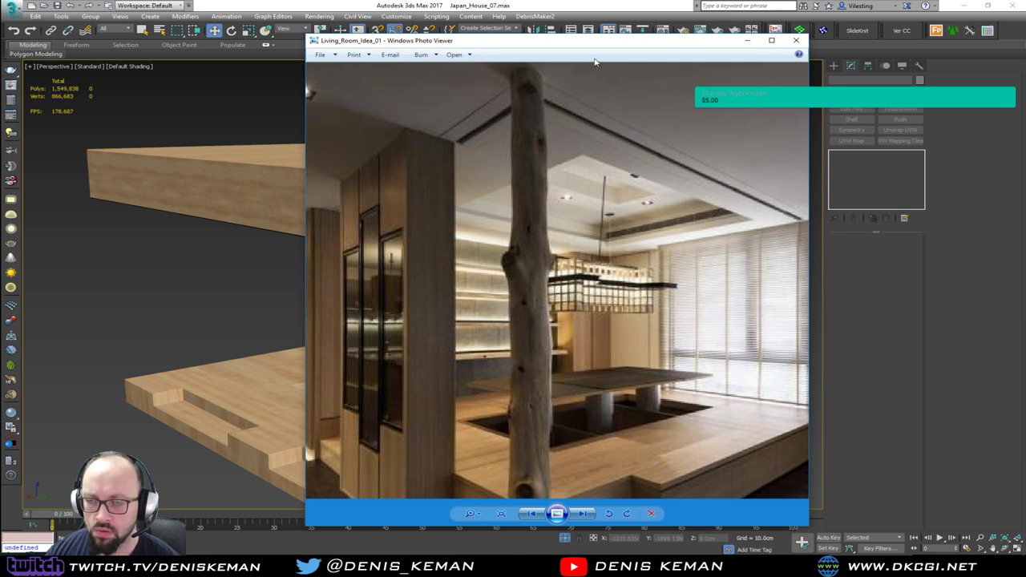
click(796, 40)
Step: Isolate the recessed ceiling alone and show its long strip recess in a full-size Top view with nothing selected
alt+middle_drag(517, 229, 432, 221)
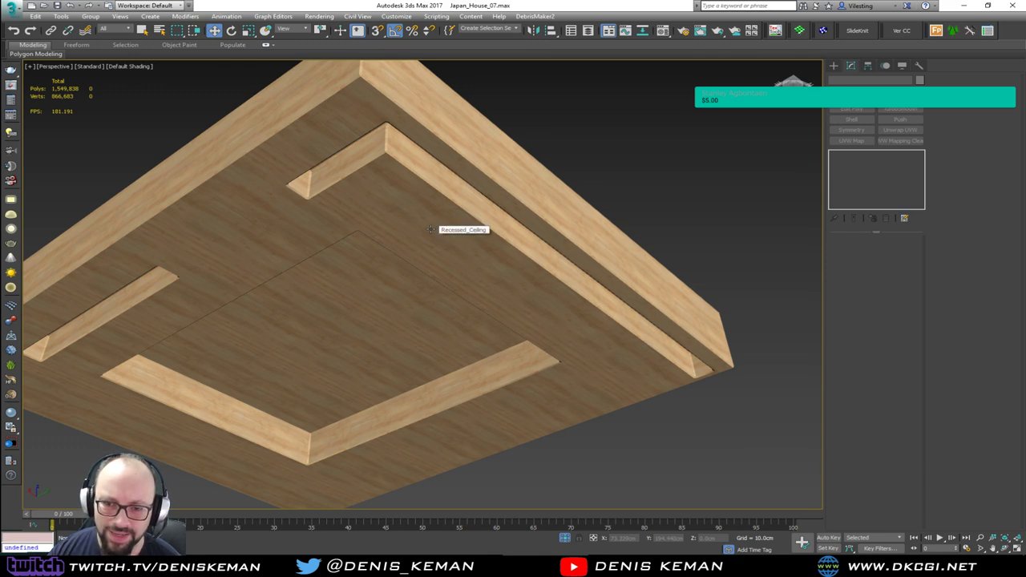
click(385, 167)
key(alt+w)
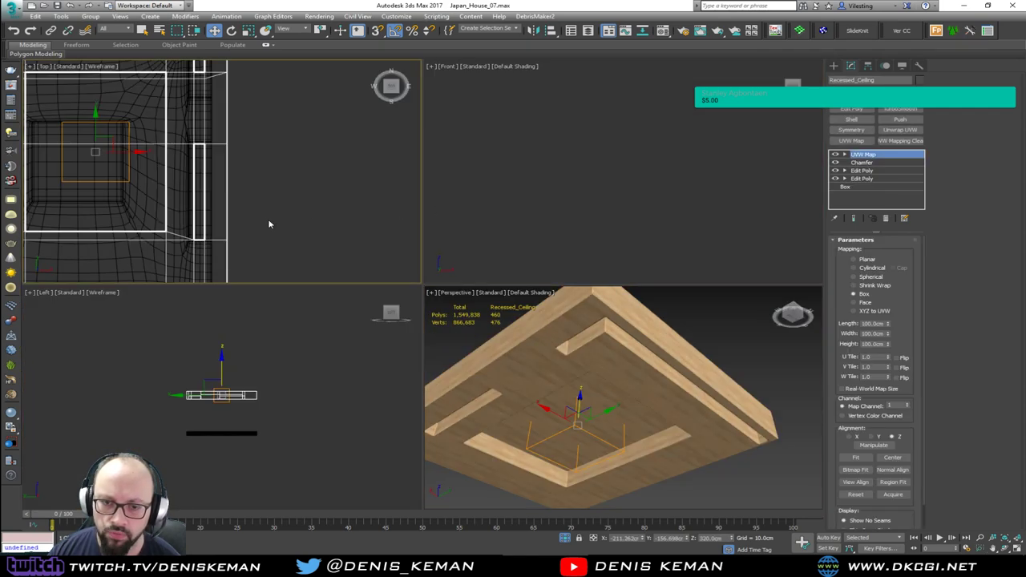
key(alt+w)
alt+middle_drag(487, 353, 496, 282)
key(z)
key(alt+w)
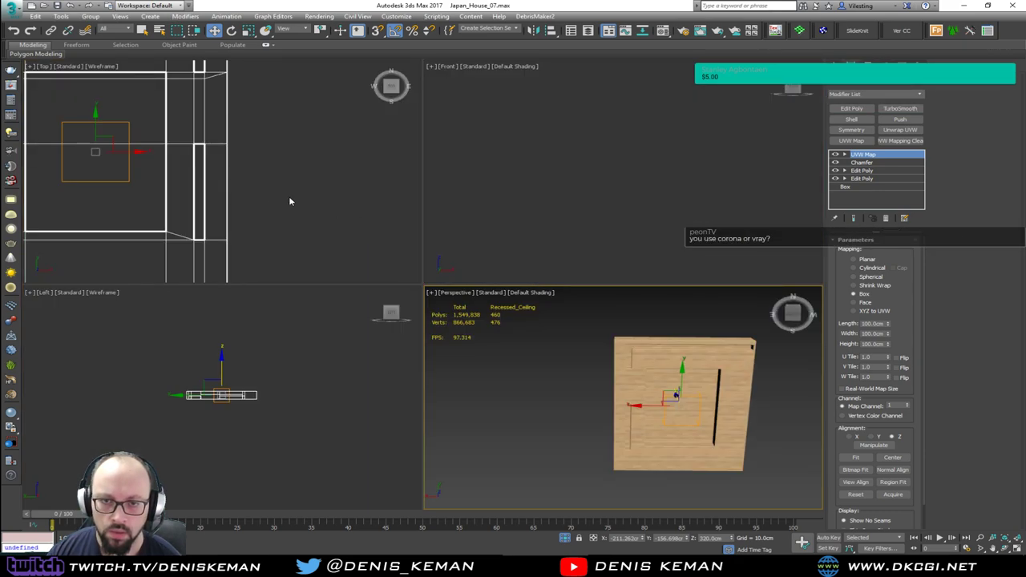
scroll(288, 201, down, 3)
key(alt+w)
middle_drag(313, 199, 275, 319)
click(384, 286)
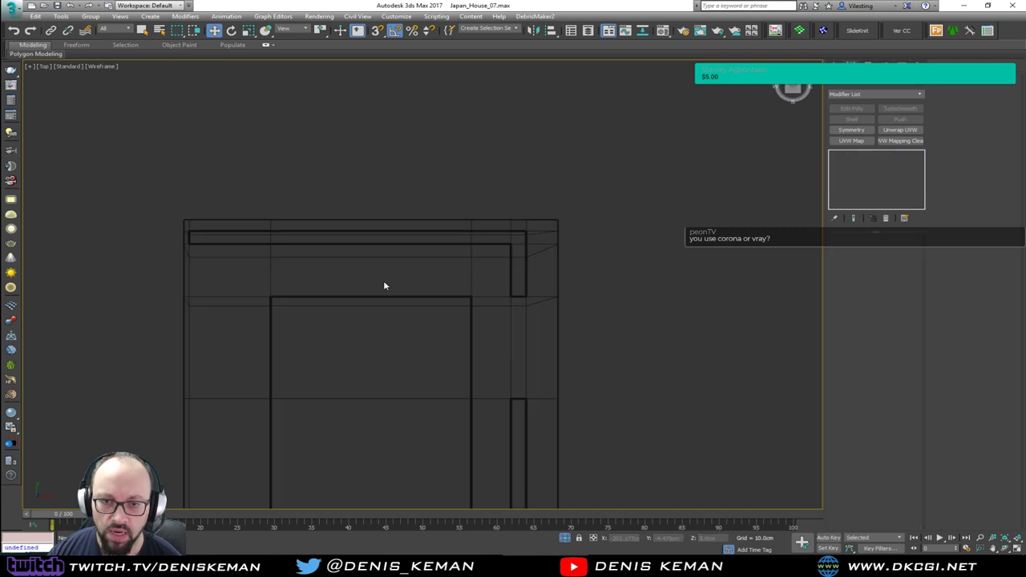
scroll(296, 277, up, 2)
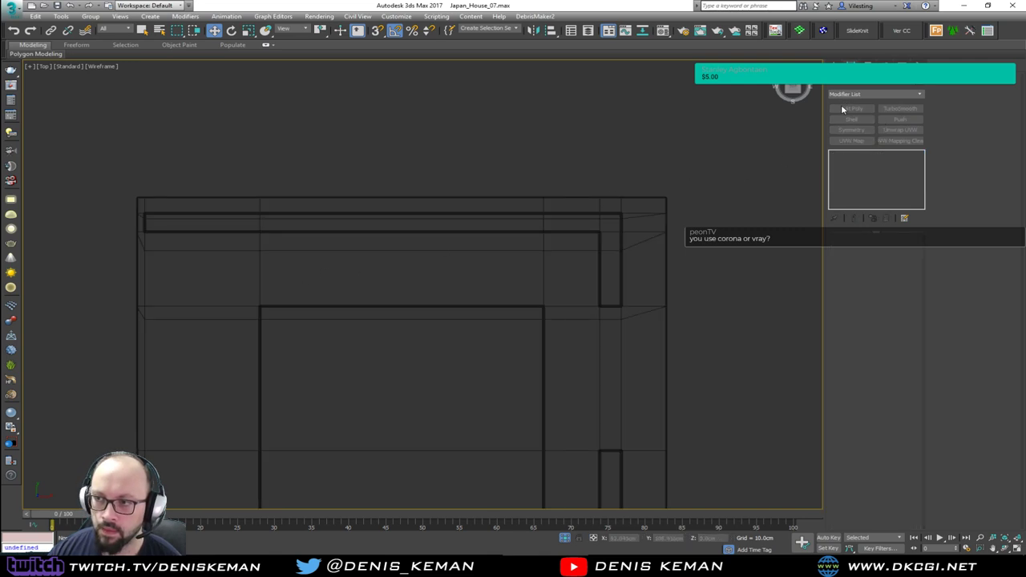
Step: Draw a Plane primitive about 355 cm wide and 18 cm long over the ceiling's long strip recess
click(834, 67)
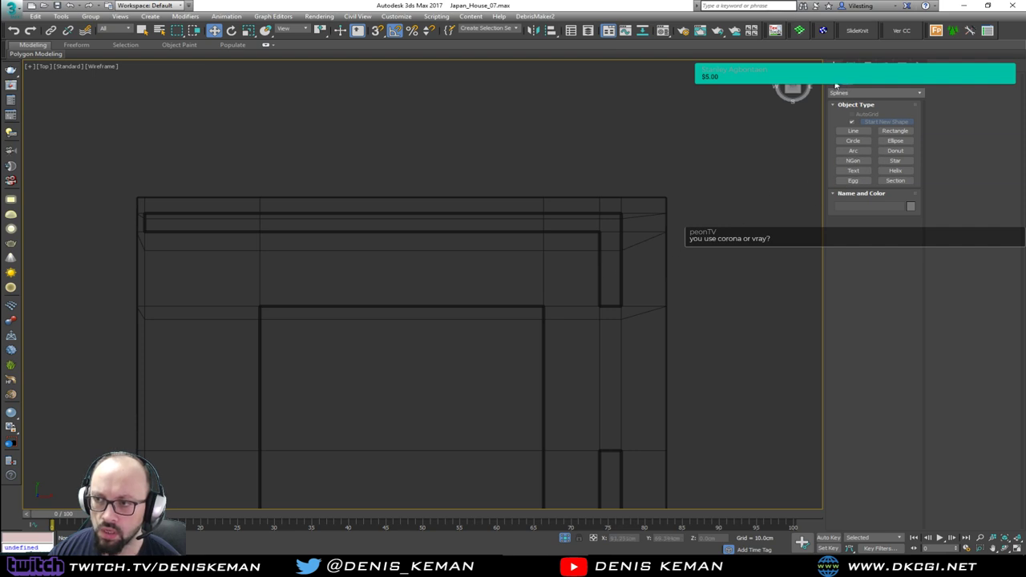
click(836, 85)
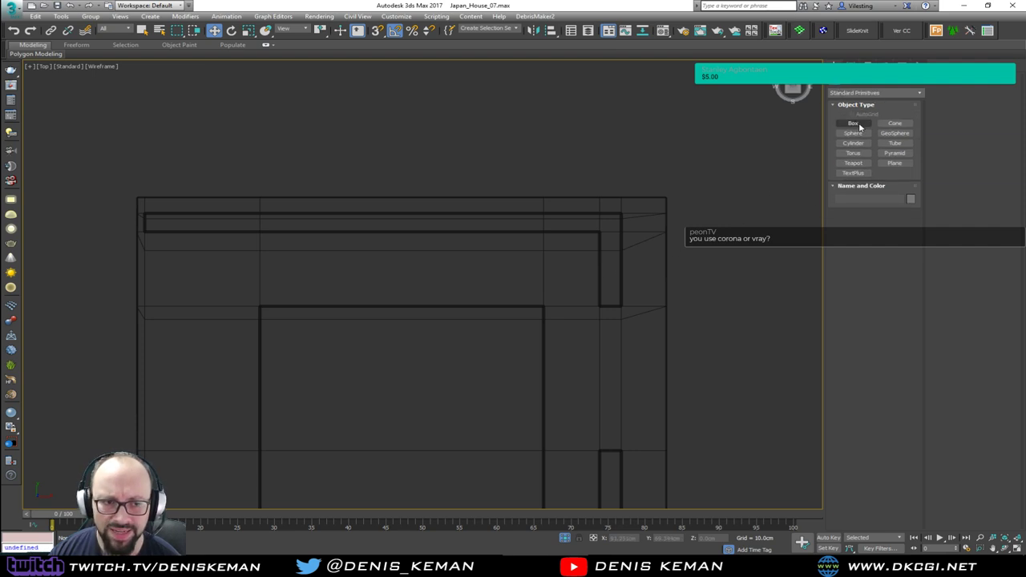
click(894, 163)
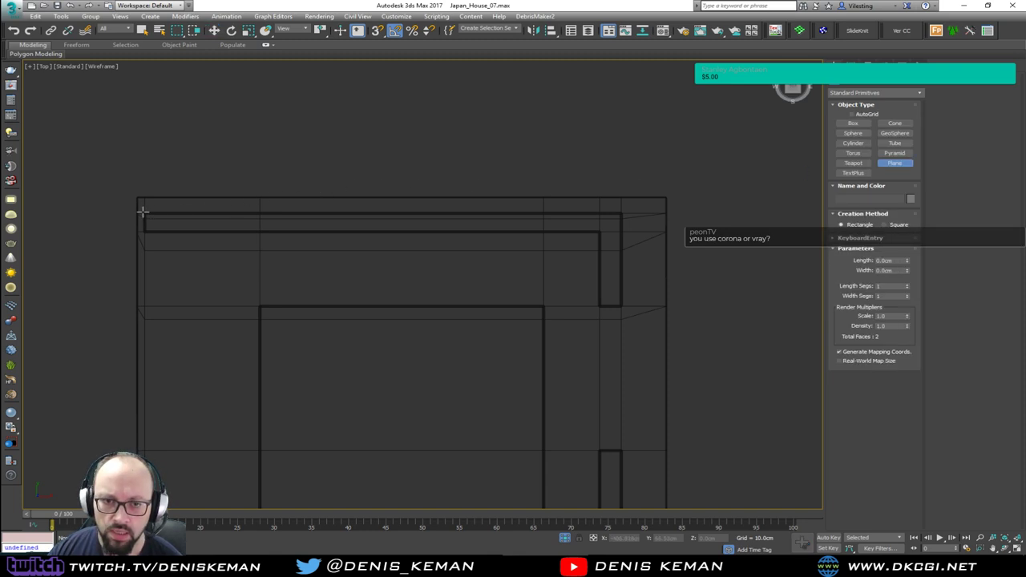
drag(142, 211, 624, 234)
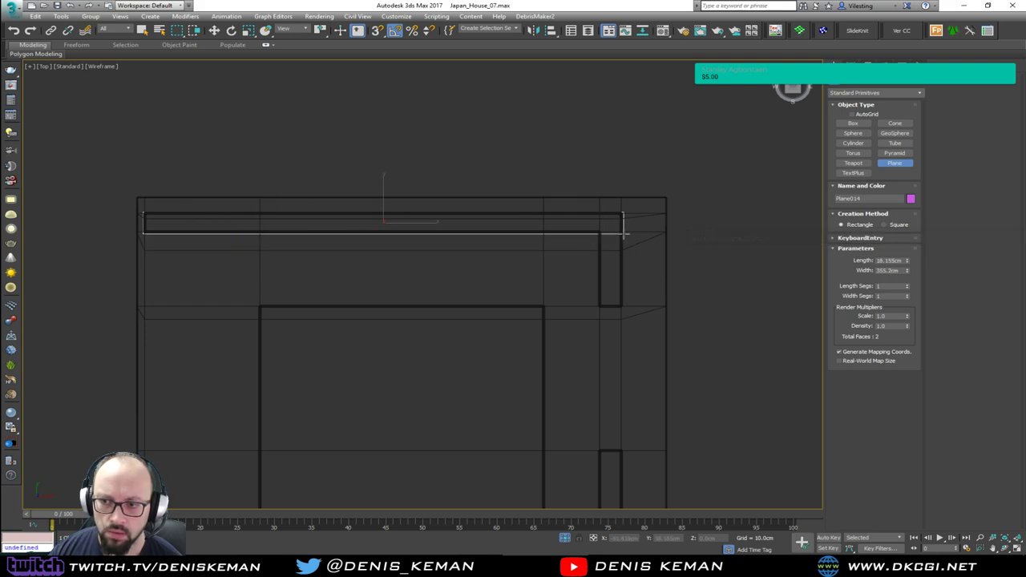
Step: Set the new plane's length to 20 cm and finish creating it
double_click(899, 260)
text(20)
key(Return)
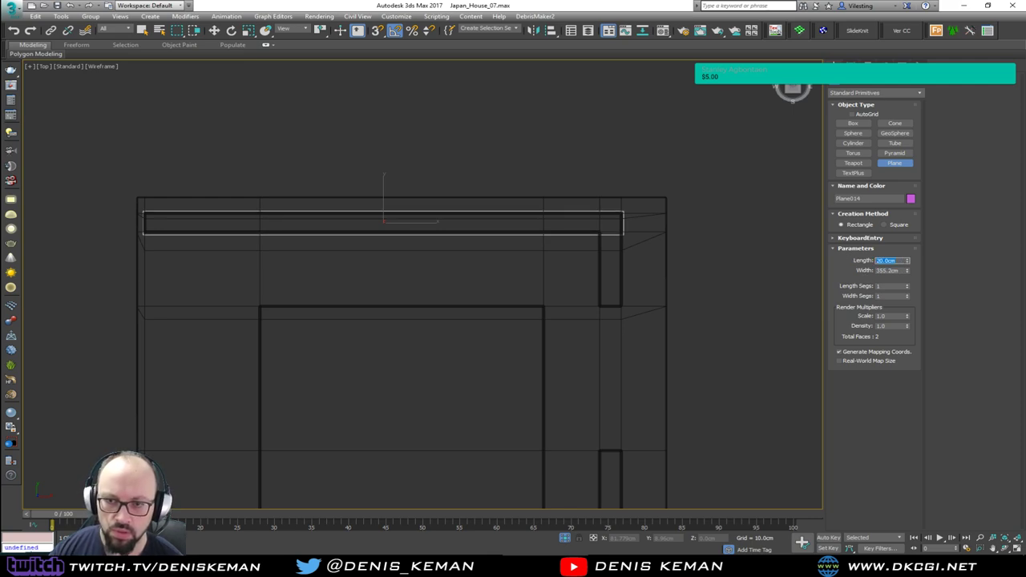
right_click(625, 233)
Step: Raise the plane to the underside of the ceiling, at a height of about 260 cm, covering the long strip recess
key(w)
scroll(402, 207, up, 2)
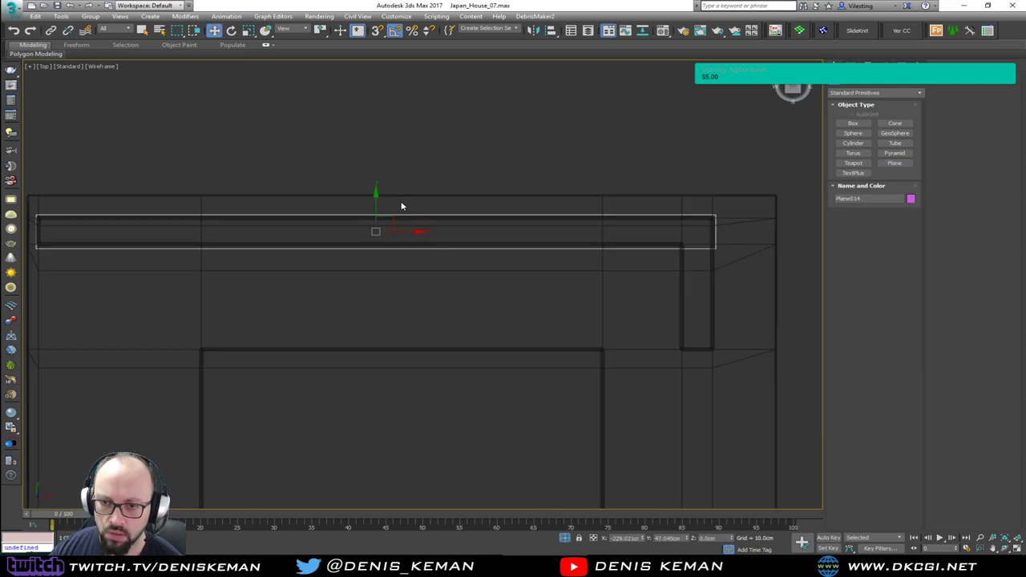
key(alt+w)
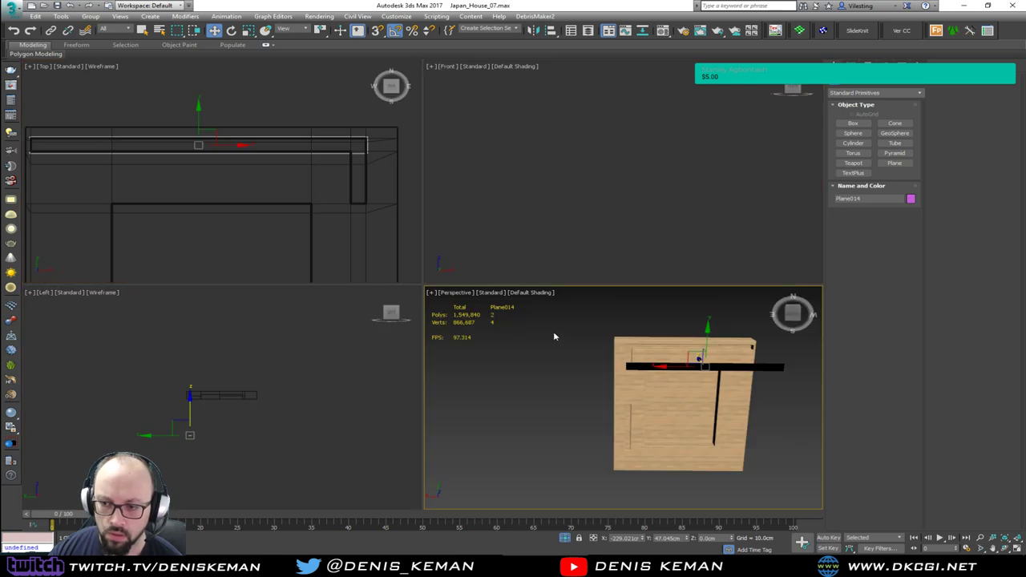
key(alt+w)
alt+middle_drag(553, 331, 535, 345)
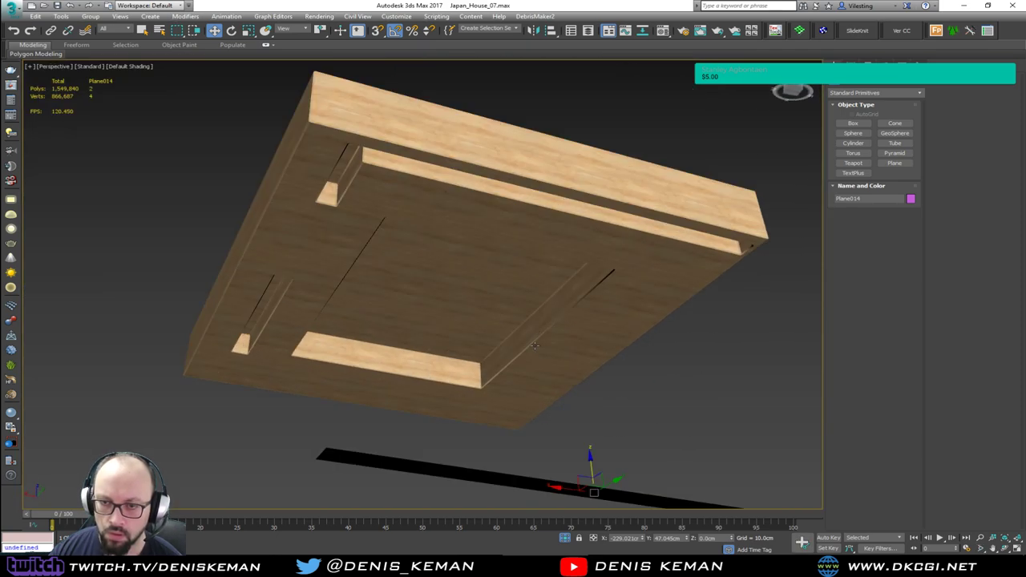
drag(590, 463, 569, 180)
middle_drag(570, 179, 541, 192)
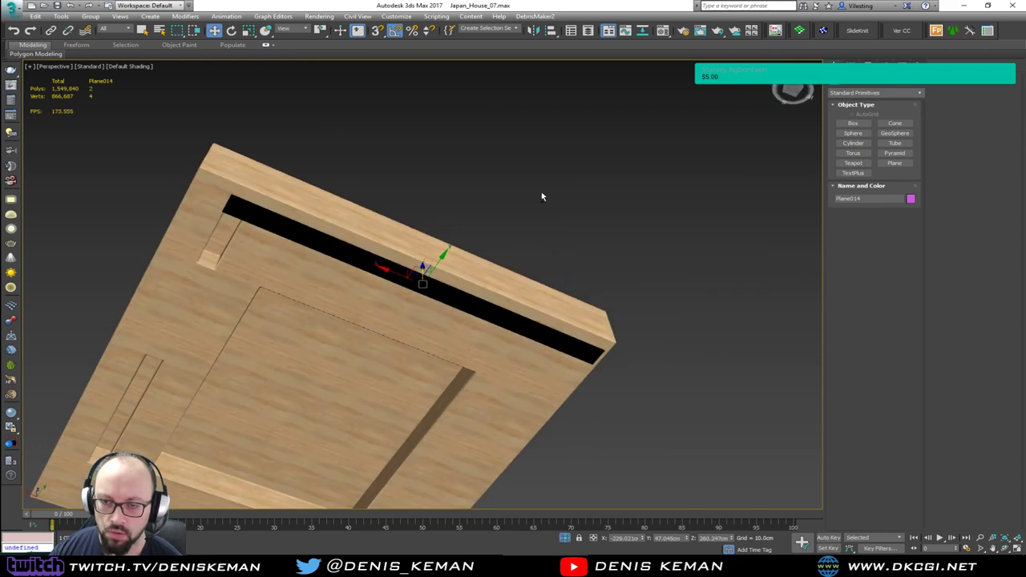
Step: Rotate the plane 180 degrees about X so it faces downward, and show edged faces
scroll(425, 268, up, 3)
key(e)
drag(439, 289, 430, 374)
scroll(365, 252, down, 3)
middle_drag(365, 251, 493, 283)
scroll(493, 282, up, 3)
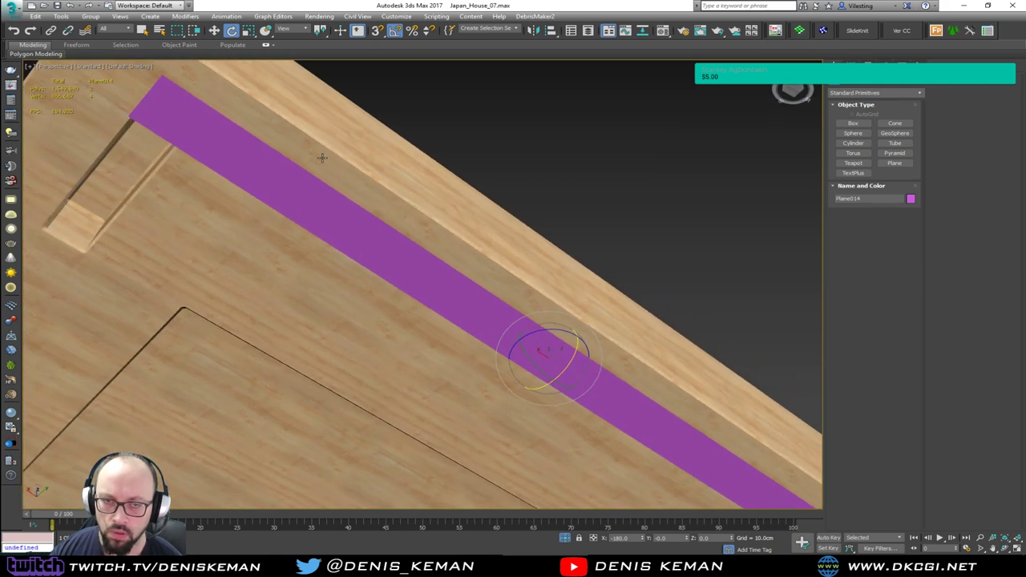
scroll(322, 157, down, 3)
key(F4)
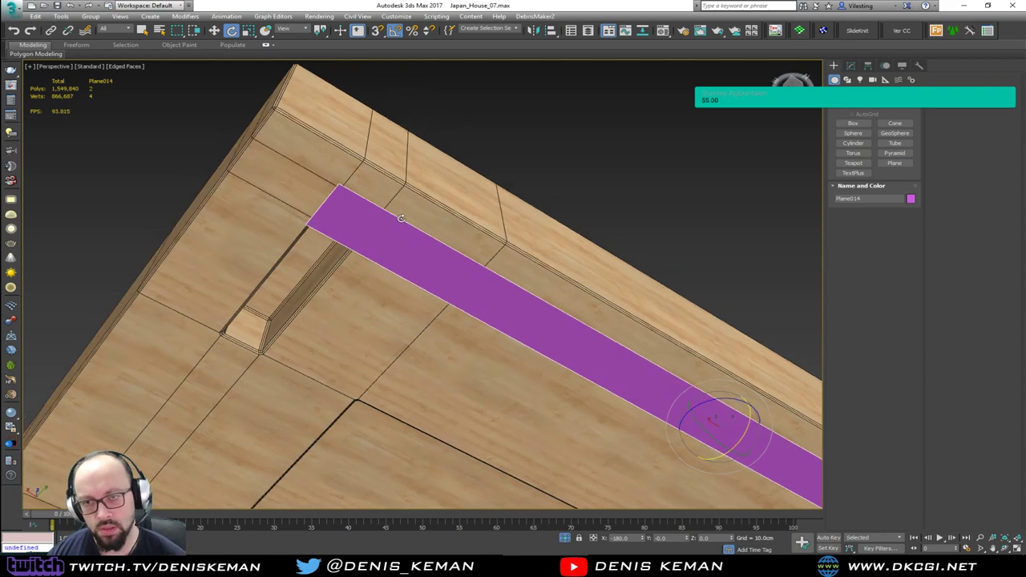
Step: Return to a full-size Top view of the plane's corner end and add an Edit Poly modifier to the plane
alt+middle_drag(401, 218, 374, 279)
key(alt+w)
middle_drag(410, 220, 232, 218)
key(alt+w)
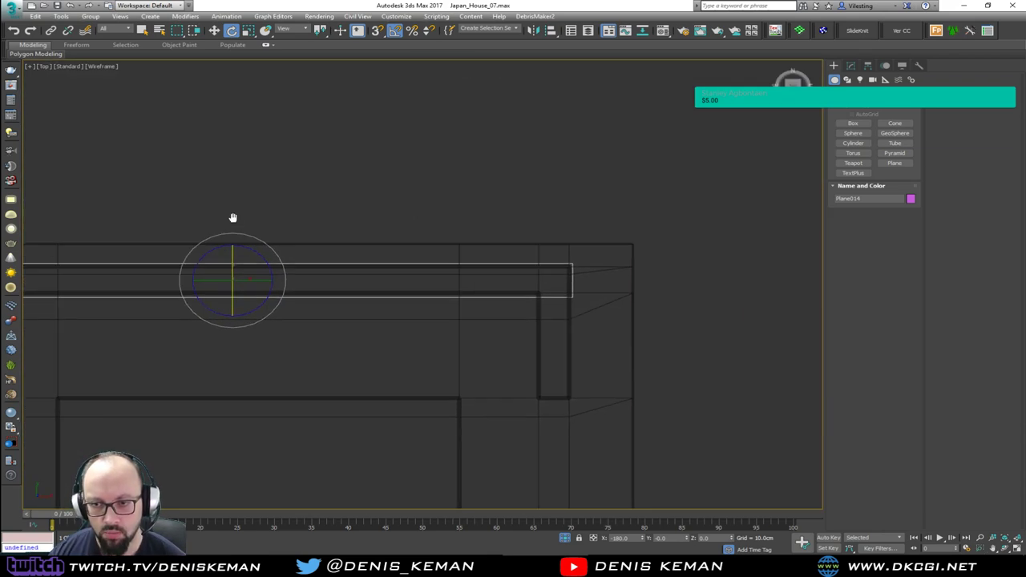
scroll(536, 291, up, 3)
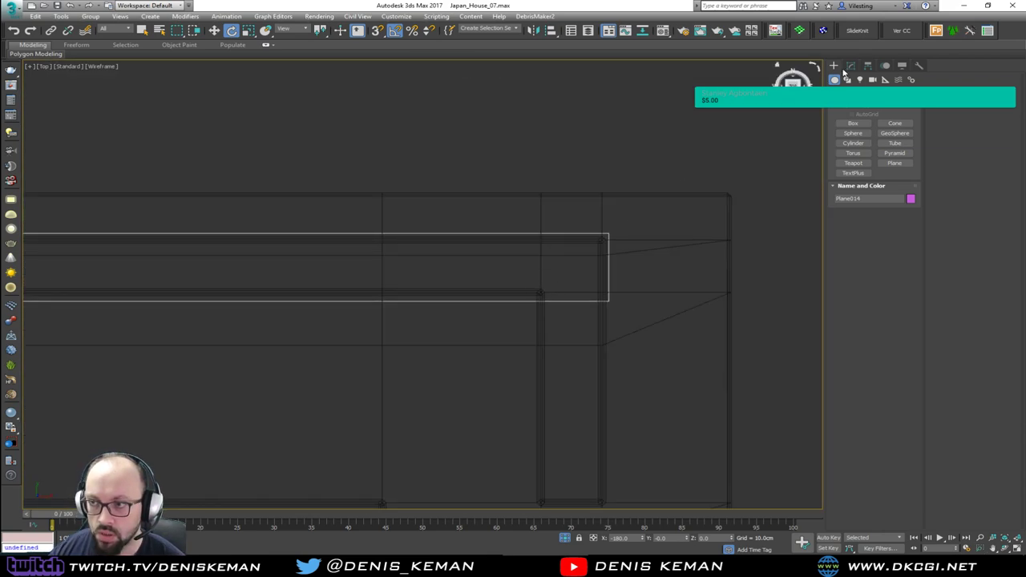
click(851, 65)
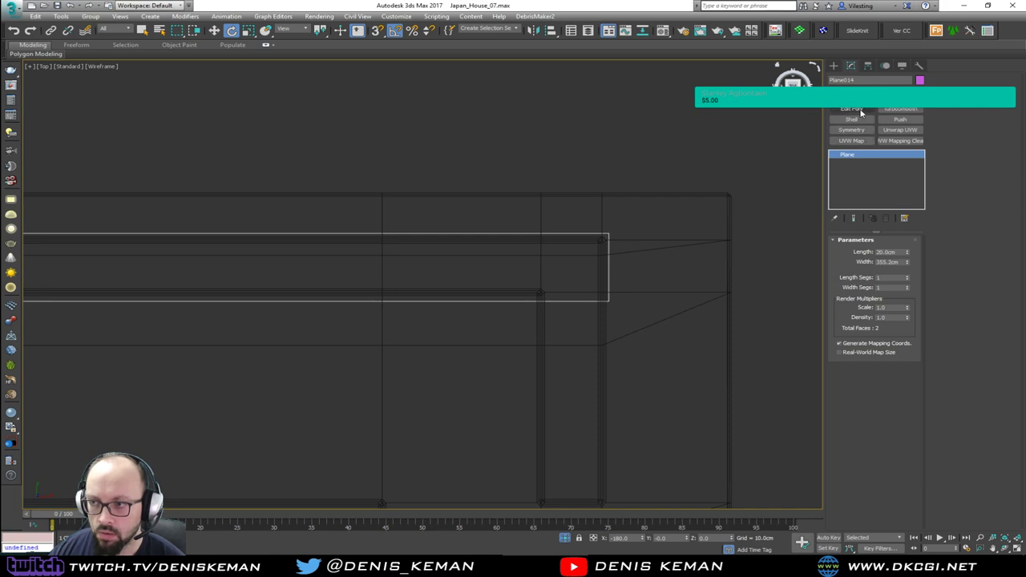
click(859, 110)
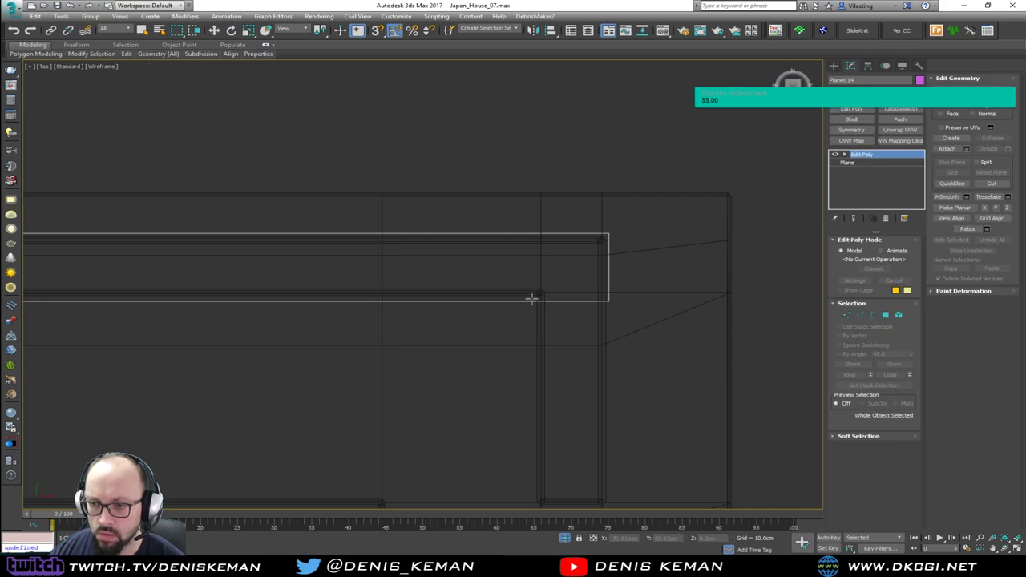
key(w)
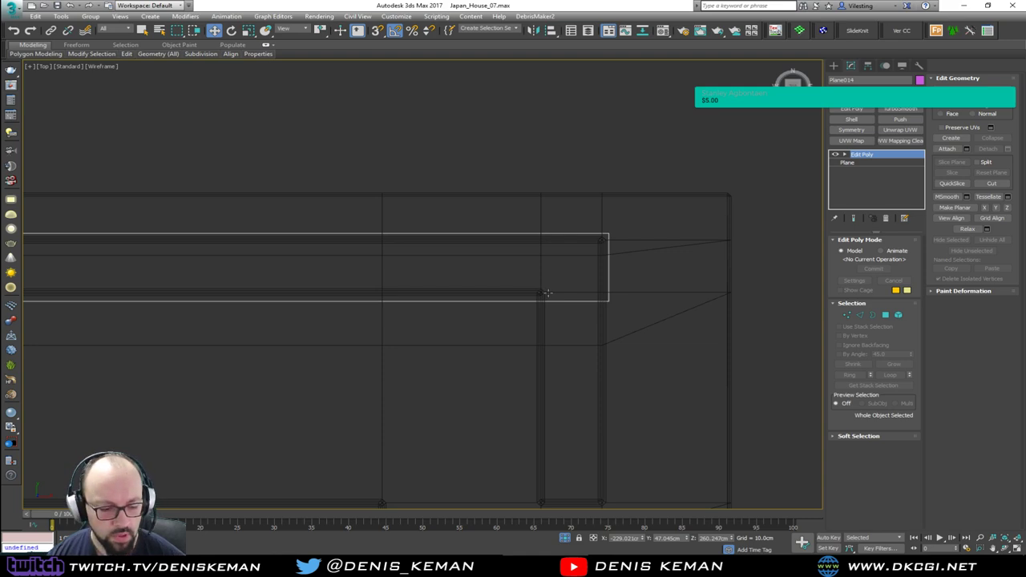
Step: Connect the plane's two long edges with one cross edge
key(2)
key(w)
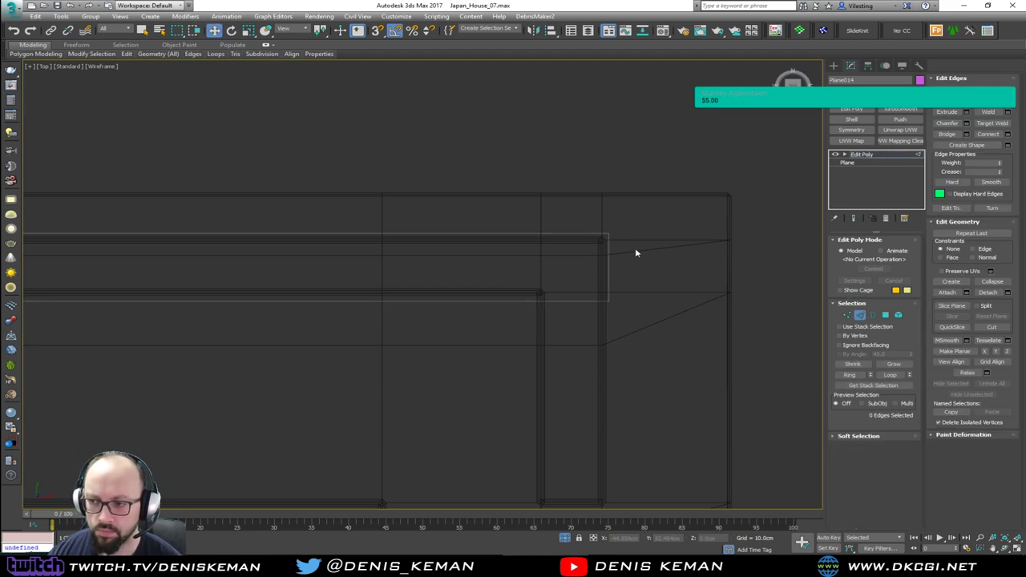
drag(500, 265, 494, 318)
click(1009, 134)
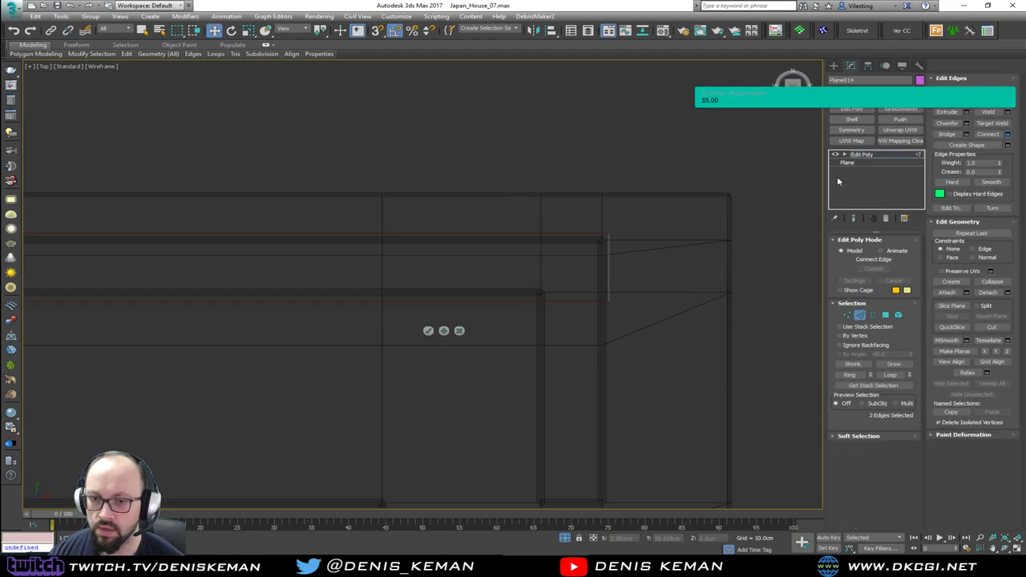
click(427, 331)
scroll(367, 295, down, 4)
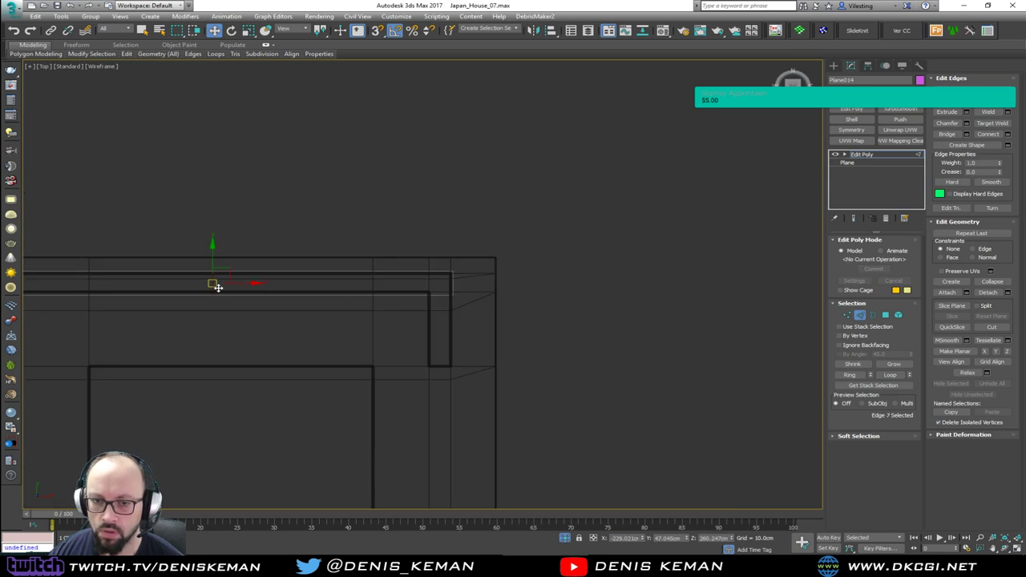
Step: Move the new cross edge along X to just outside the inner side of the short strip recess
drag(213, 283, 450, 286)
scroll(449, 286, up, 3)
middle_drag(511, 341, 297, 248)
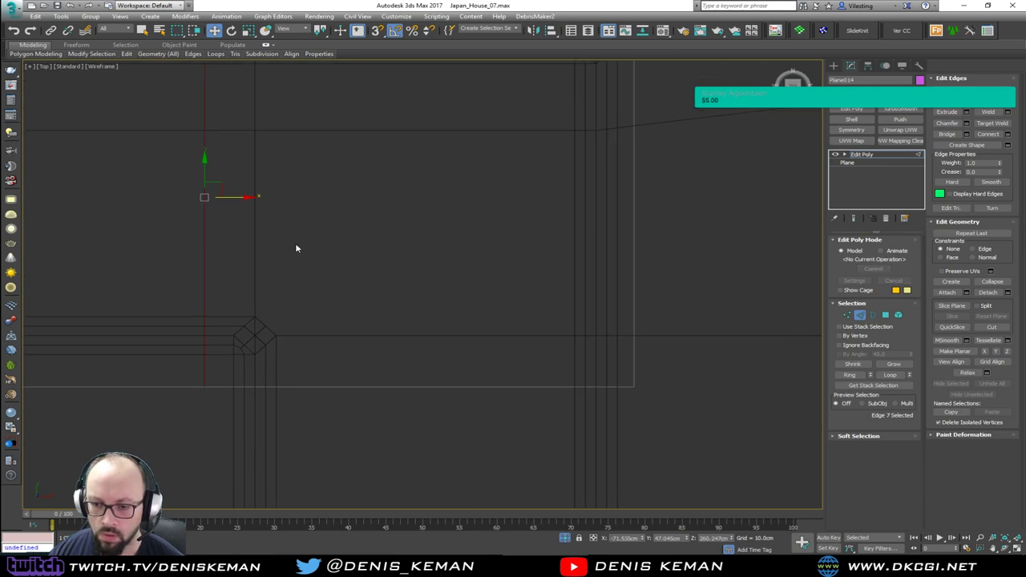
scroll(300, 247, up, 2)
scroll(305, 246, up, 2)
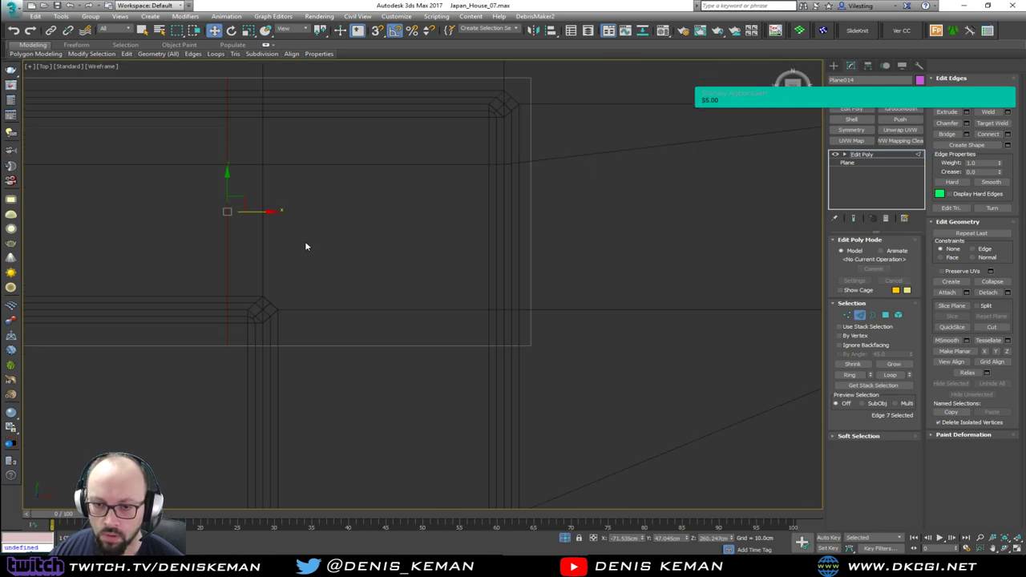
click(270, 213)
drag(270, 212, 273, 213)
Step: Extend the plane's short lower edge segment along Y to just past the end of the short recess, forming an L shape
click(390, 346)
middle_drag(360, 379, 371, 255)
scroll(373, 256, down, 4)
shift+drag(381, 225, 380, 427)
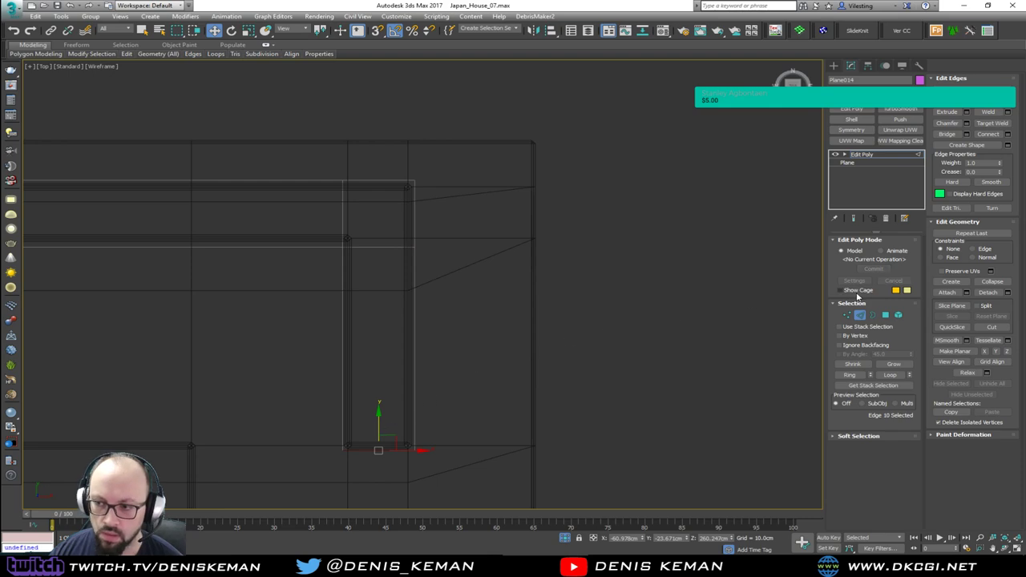
click(860, 314)
Step: Inset the three polygons of the L-shaped plane as a group by 4 cm, working in the Perspective view
key(alt+w)
right_click(682, 365)
key(alt+w)
alt+middle_drag(474, 340, 414, 271)
scroll(414, 271, down, 3)
key(4)
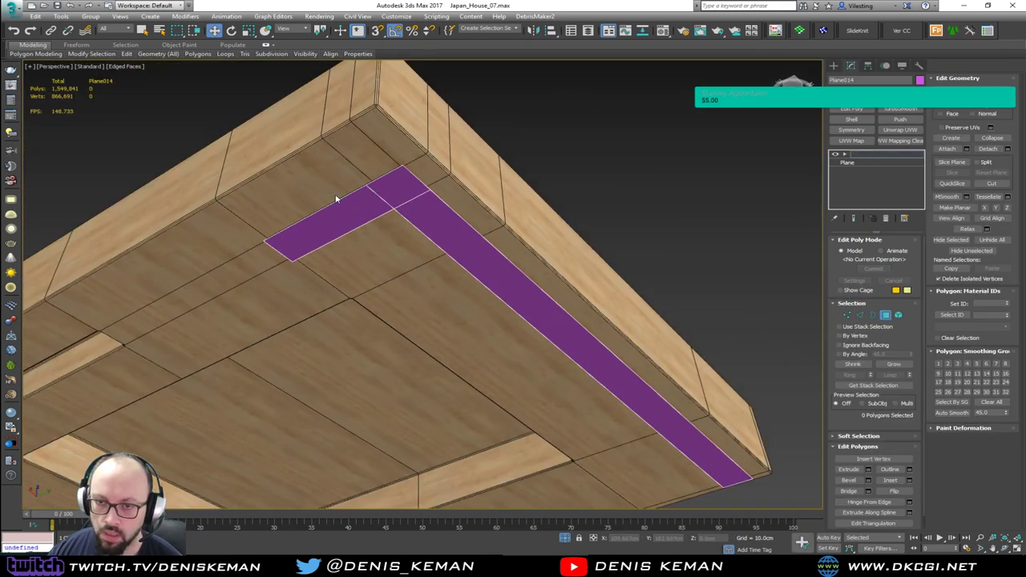
click(338, 207)
ctrl+click(399, 191)
ctrl+click(461, 233)
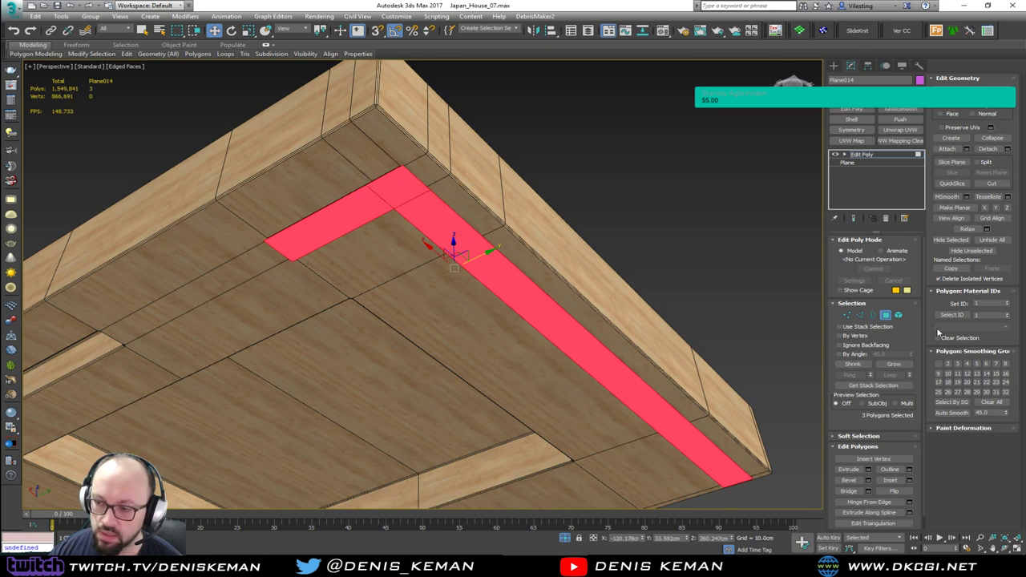
click(909, 480)
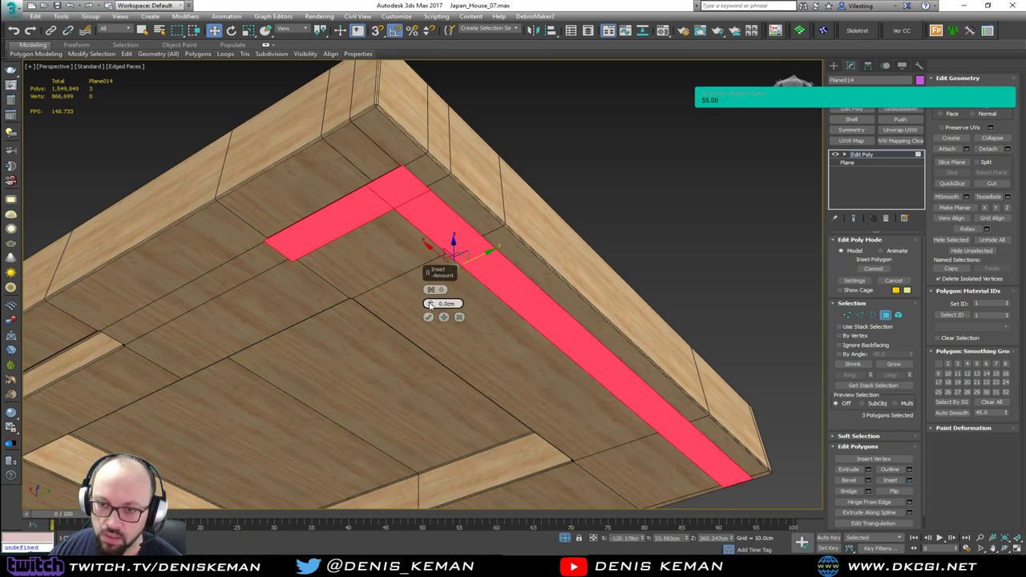
drag(429, 304, 491, 311)
text(4)
key(Return)
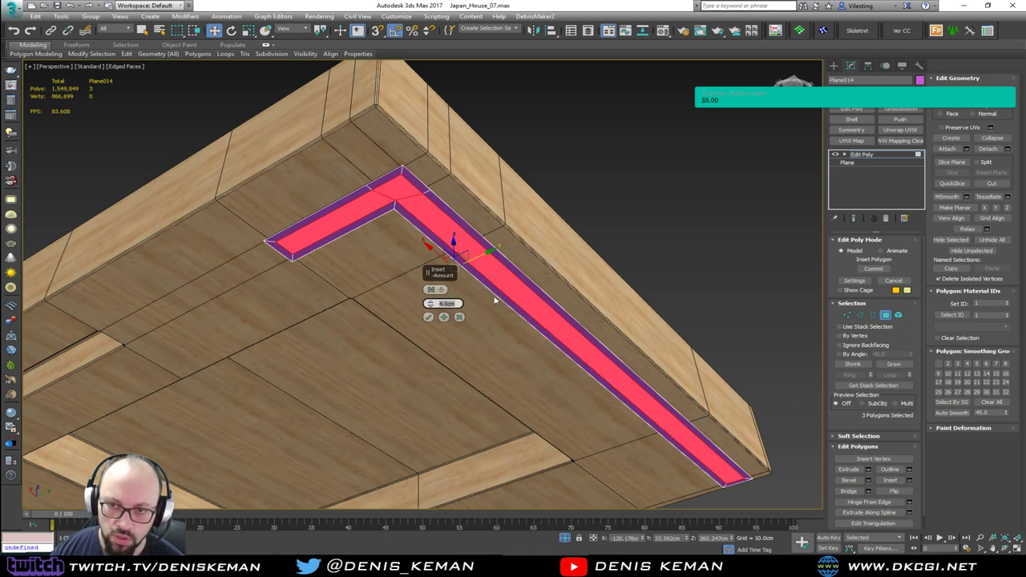
click(428, 318)
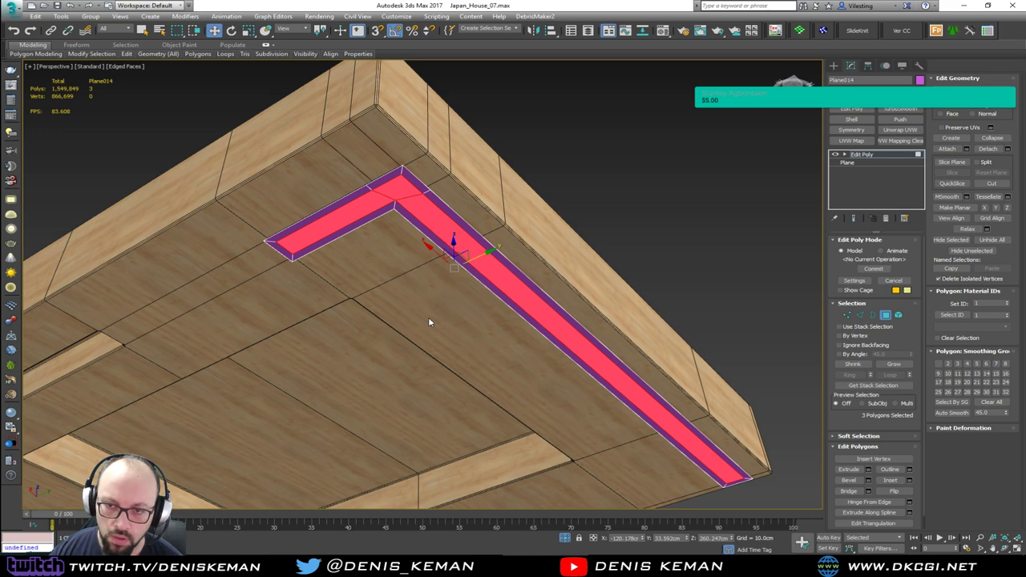
Step: Extrude the three inset polygons by -20 cm up into the ceiling recess
alt+middle_drag(428, 316, 456, 249)
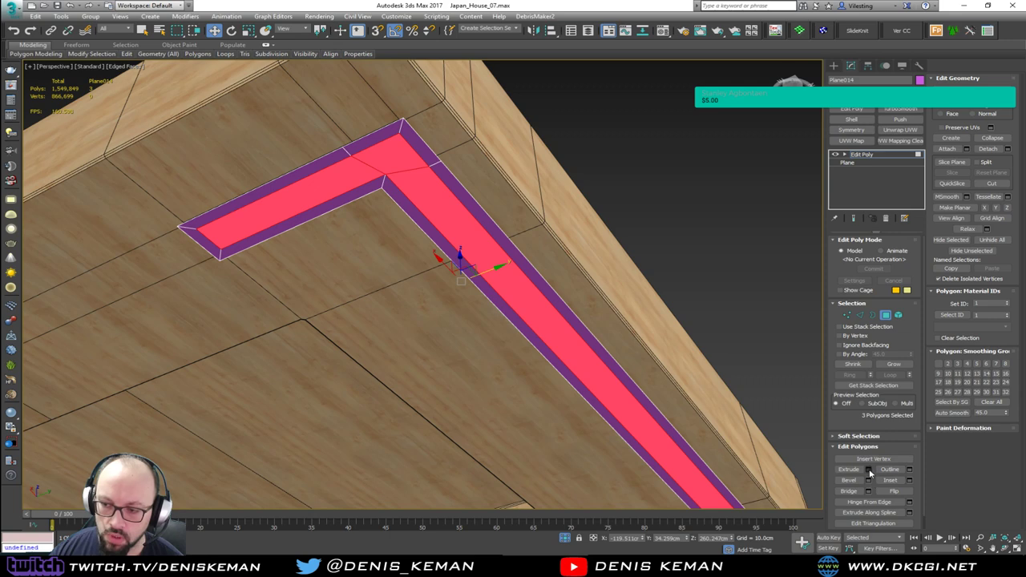
click(869, 470)
drag(431, 304, 426, 356)
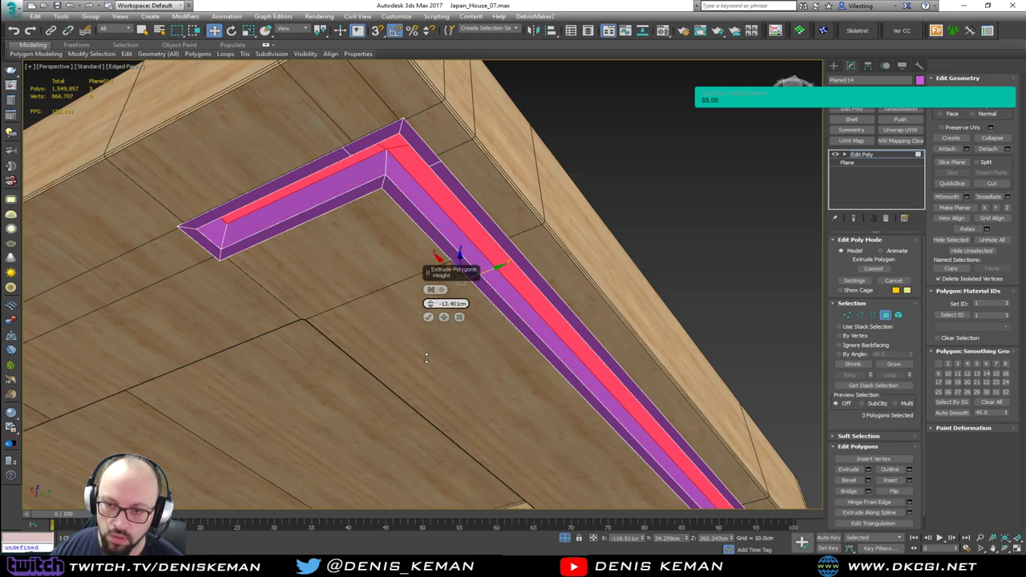
drag(445, 303, 522, 300)
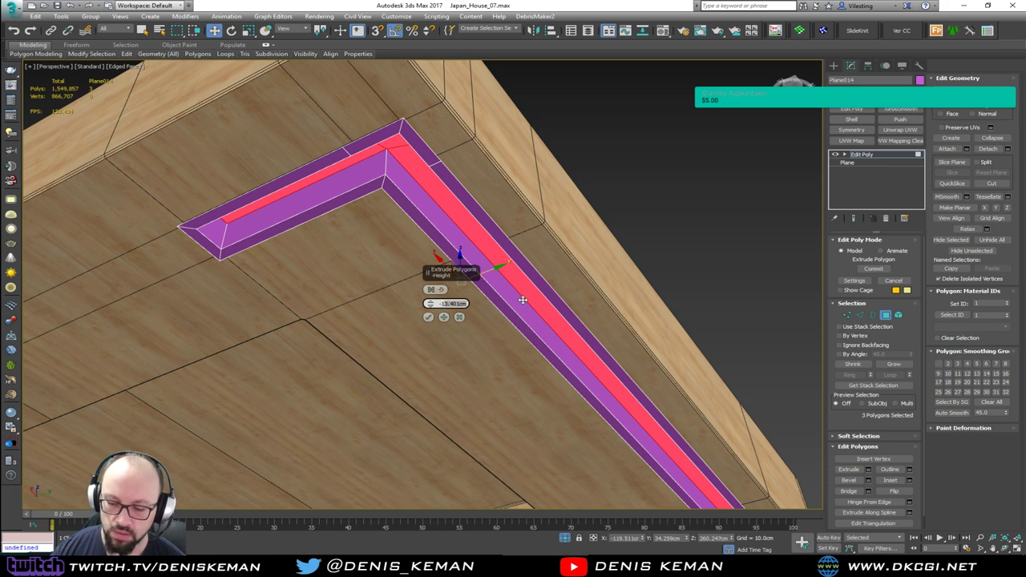
text(-120)
key(Return)
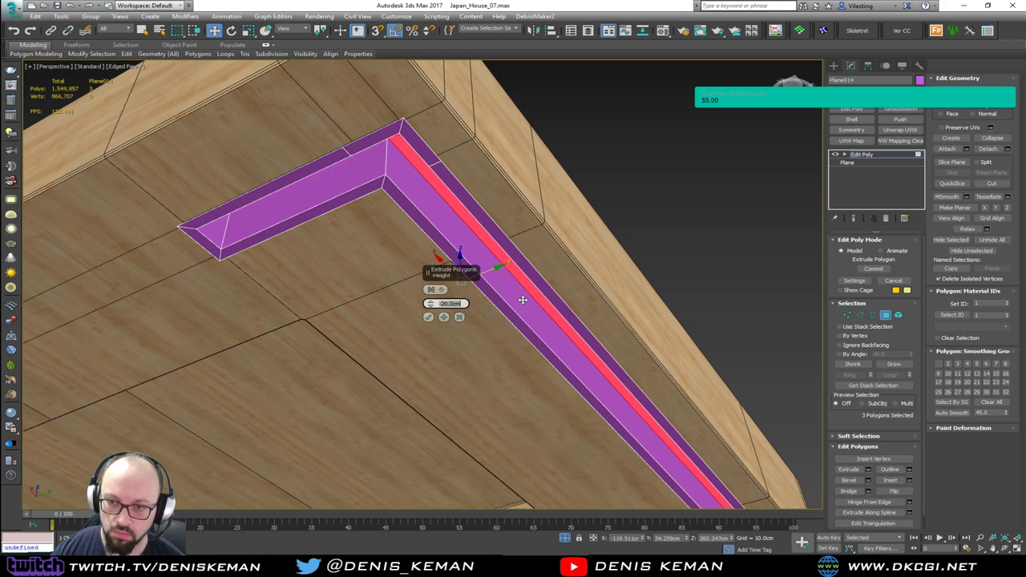
click(429, 317)
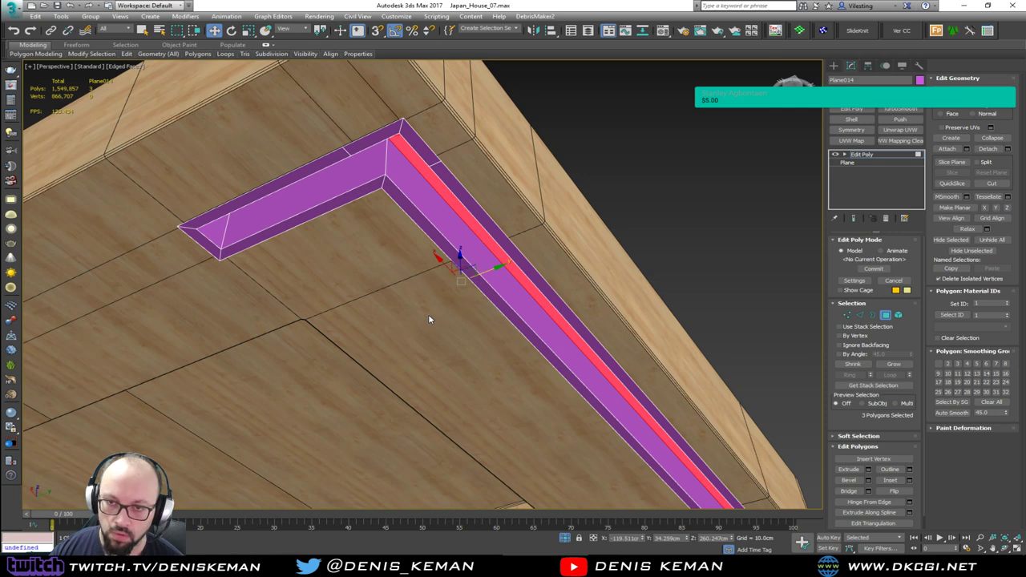
Step: Extend the strip's outer border upward by about 6 cm into the ceiling and leave border editing
key(3)
click(434, 165)
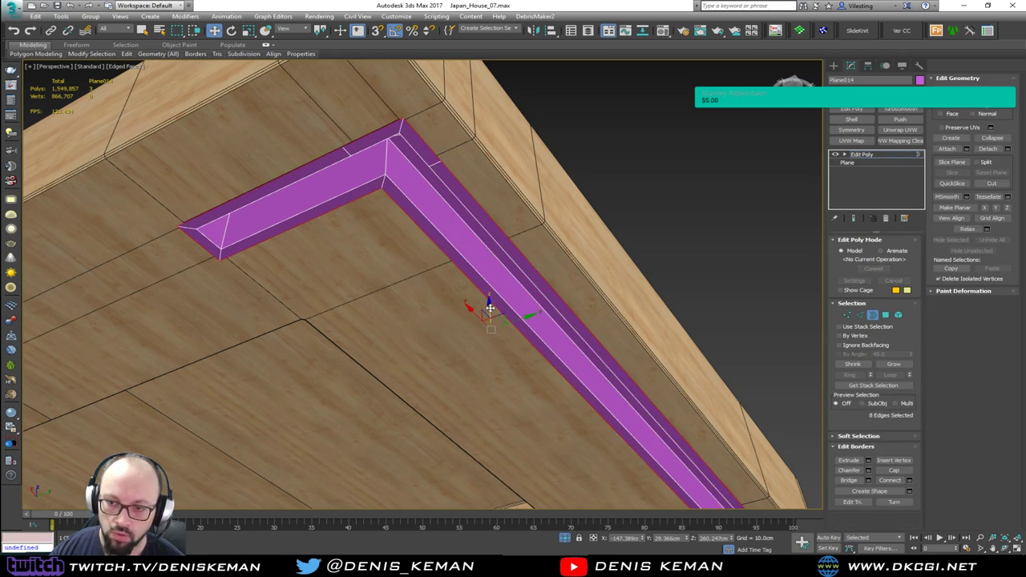
shift+drag(489, 308, 498, 291)
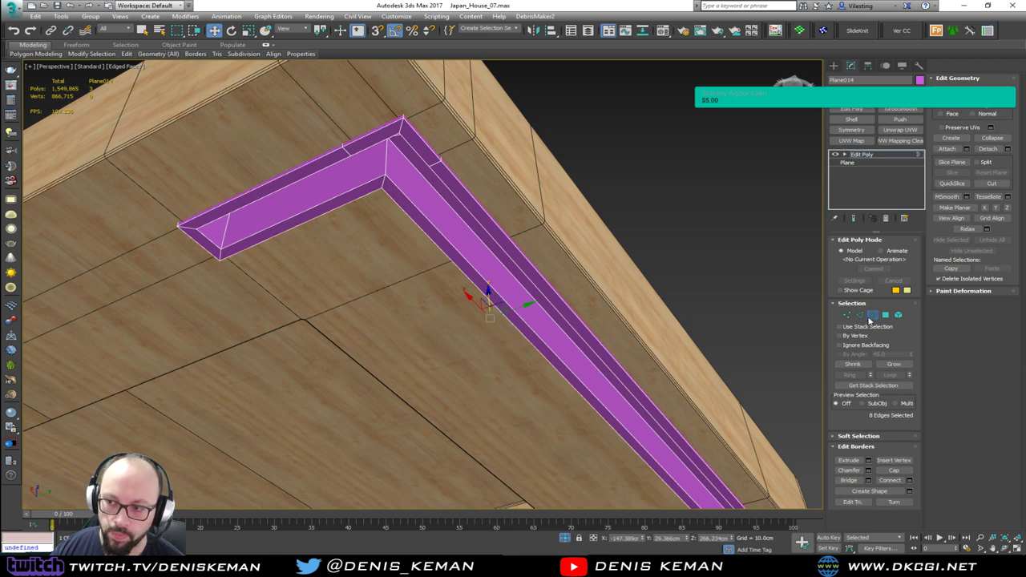
click(873, 314)
Step: Add a Chamfer modifier to the strip with amount 0.3 cm and minimum angle 50, and inspect the corner with edges hidden
click(873, 98)
scroll(859, 156, down, 1)
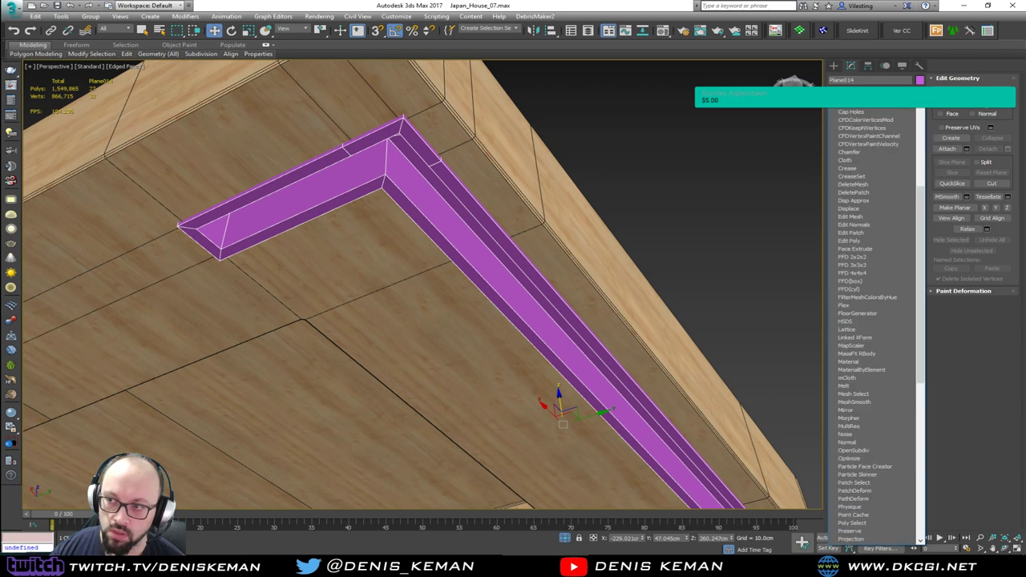
click(849, 153)
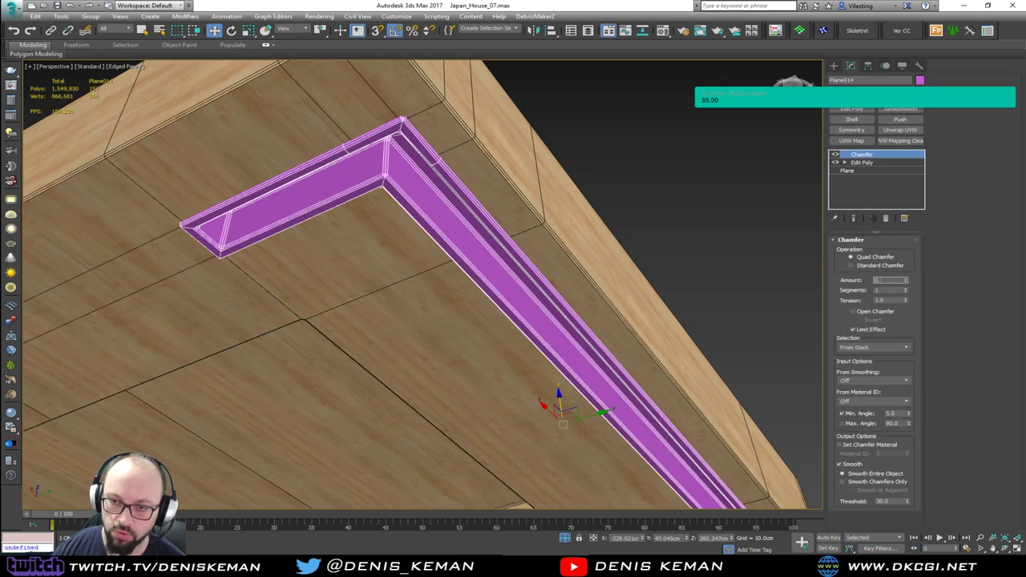
text(3)
key(Return)
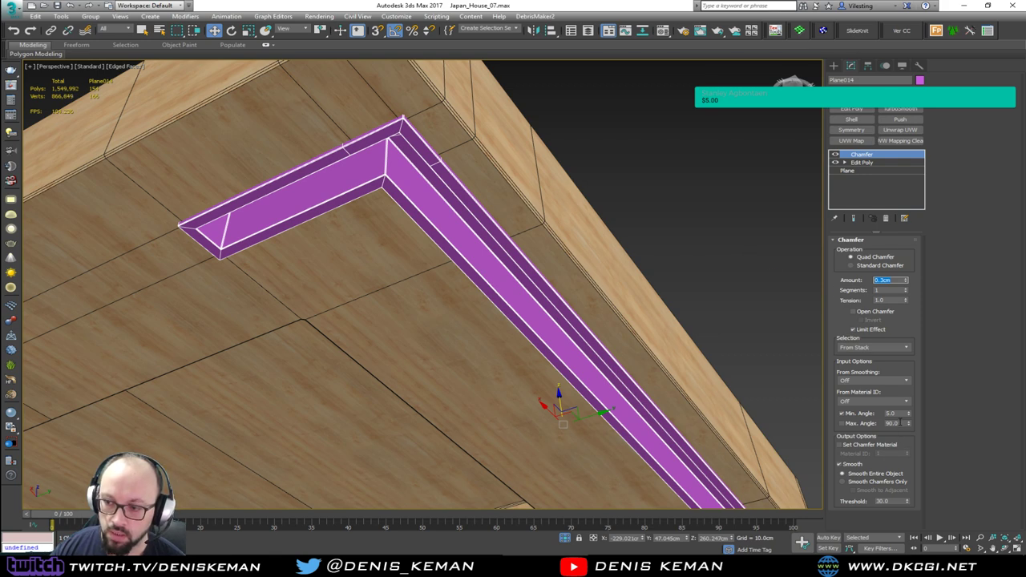
double_click(899, 413)
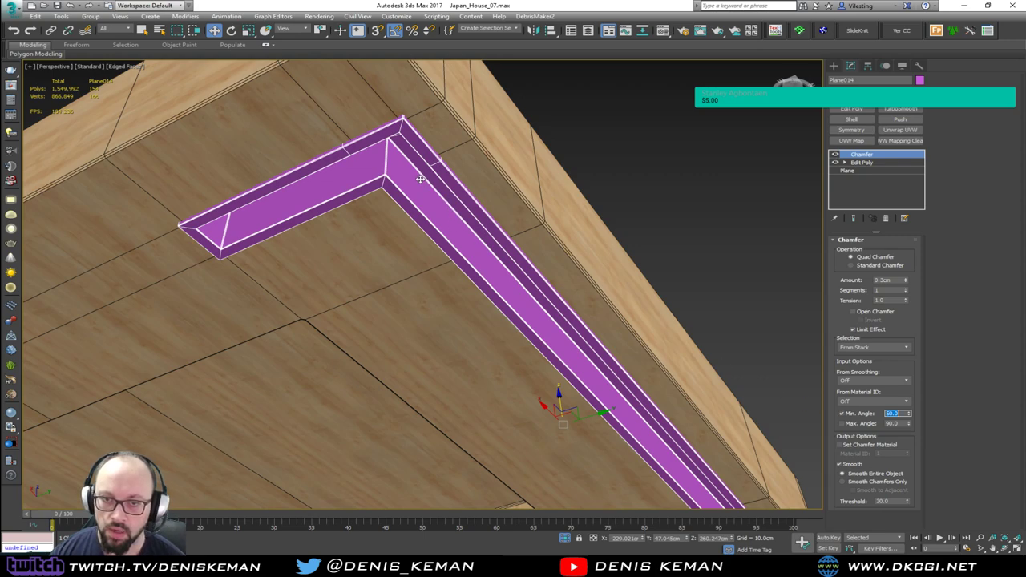
scroll(419, 178, up, 5)
key(F4)
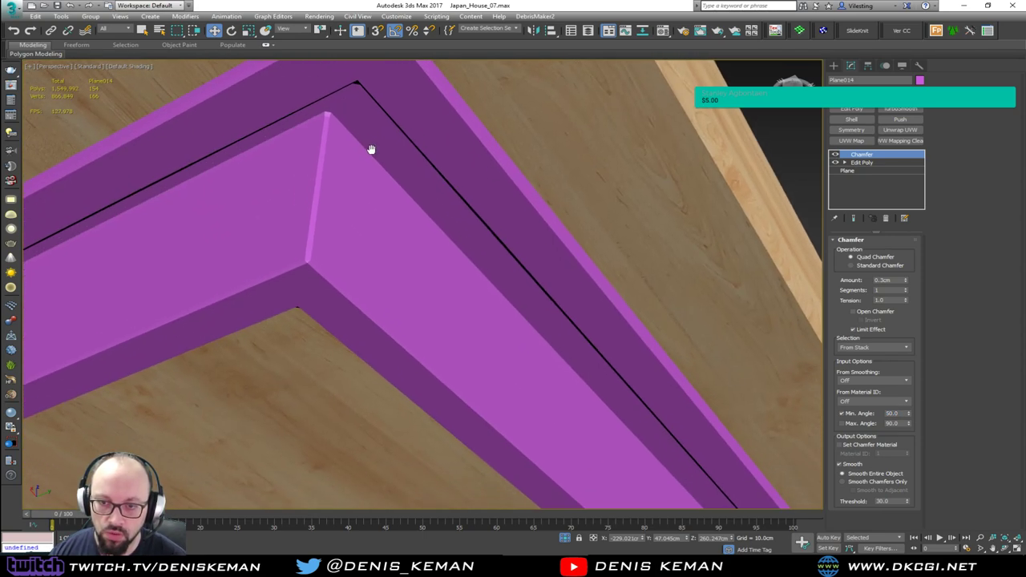
Step: Change the L-shaped trim's object colour to the dark grey custom colour, then deselect it and inspect it in the ceiling
scroll(371, 152, down, 5)
mouse_move(415, 241)
alt+middle_down()
mouse_move(423, 264)
mouse_move(419, 239)
alt+middle_up()
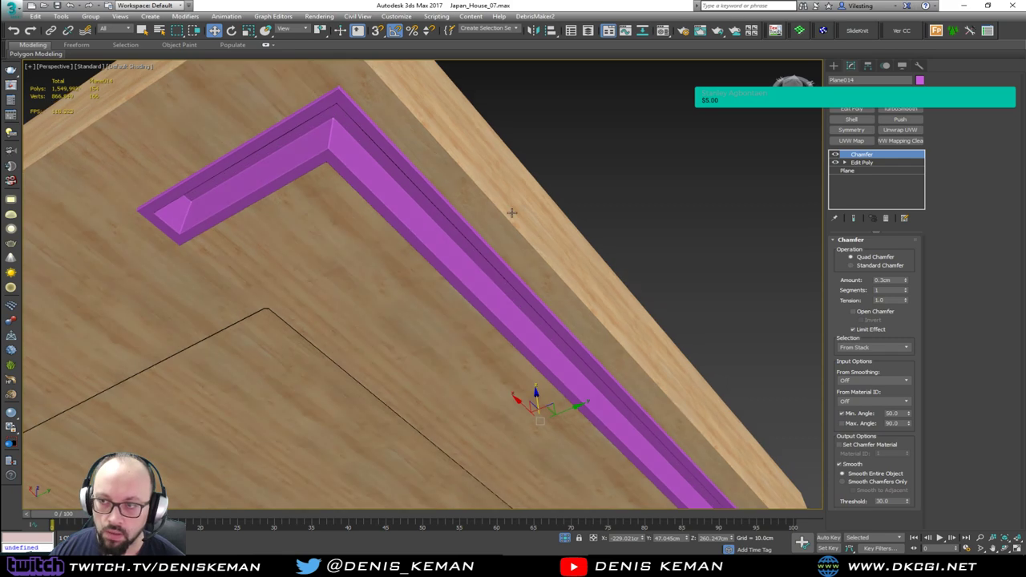
click(920, 81)
click(587, 223)
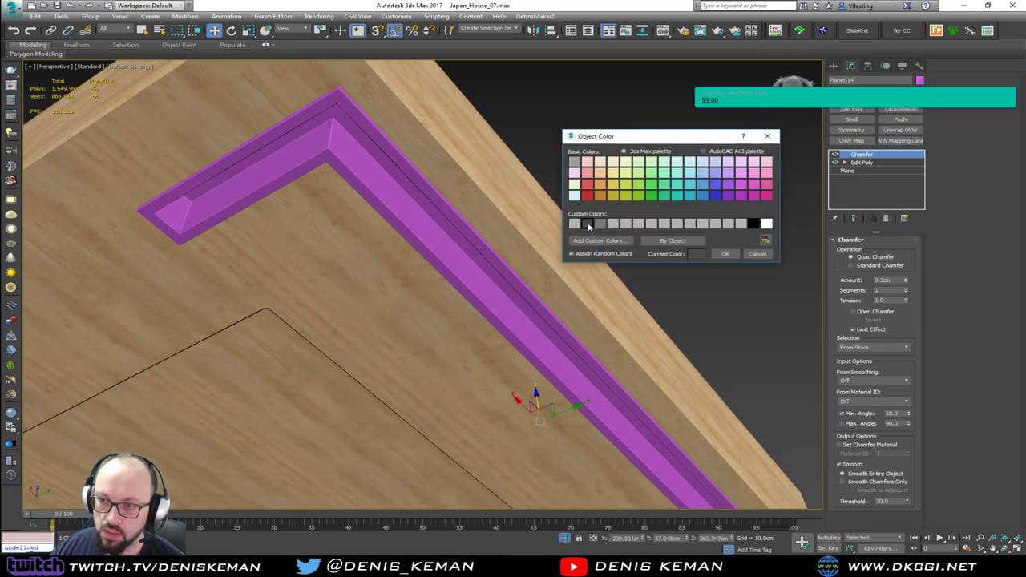
click(724, 255)
click(675, 204)
alt+middle_drag(676, 204, 416, 178)
scroll(537, 165, down, 5)
scroll(408, 103, up, 5)
scroll(408, 102, up, 3)
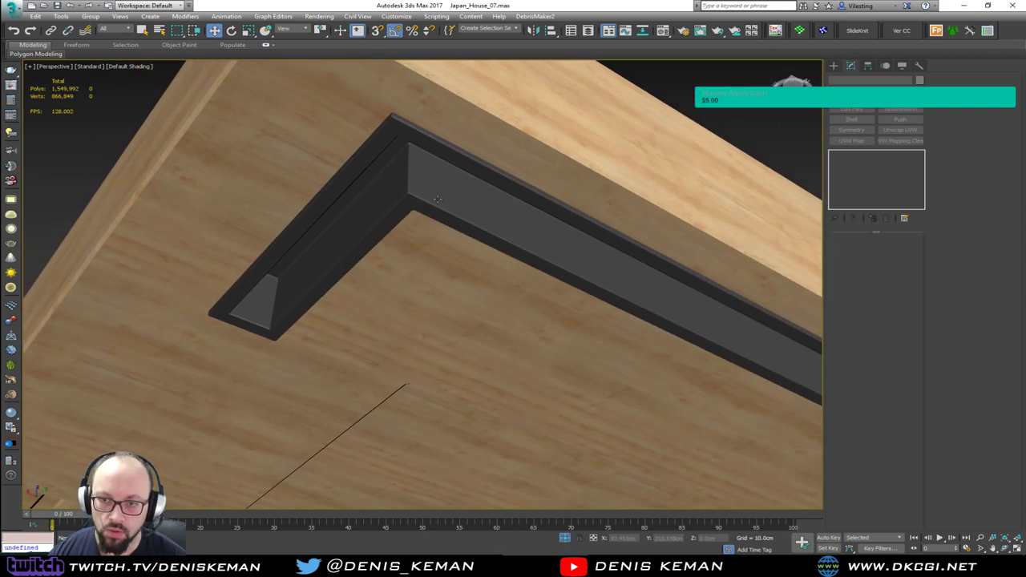
click(437, 199)
scroll(648, 241, down, 6)
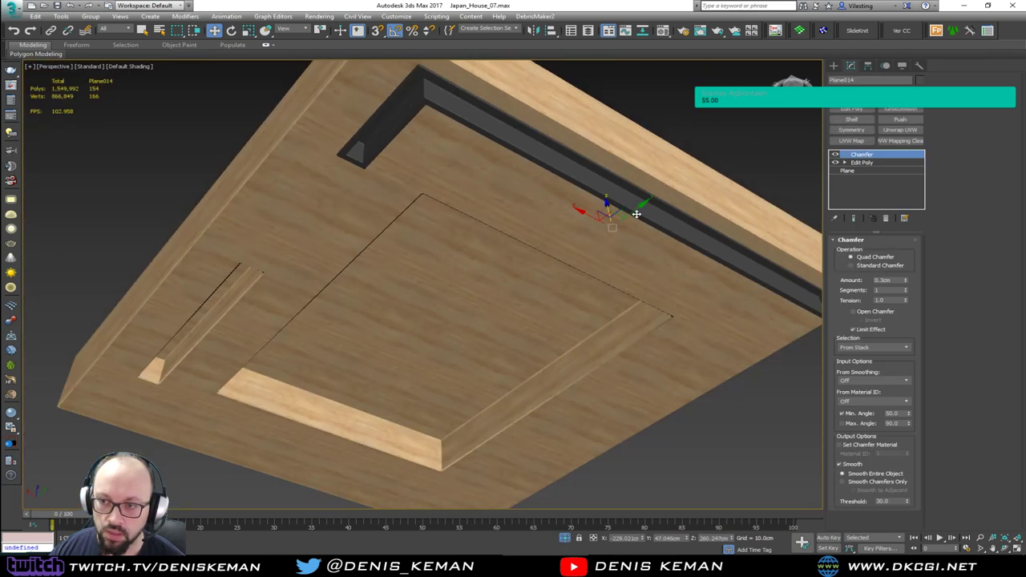
drag(635, 214, 530, 282)
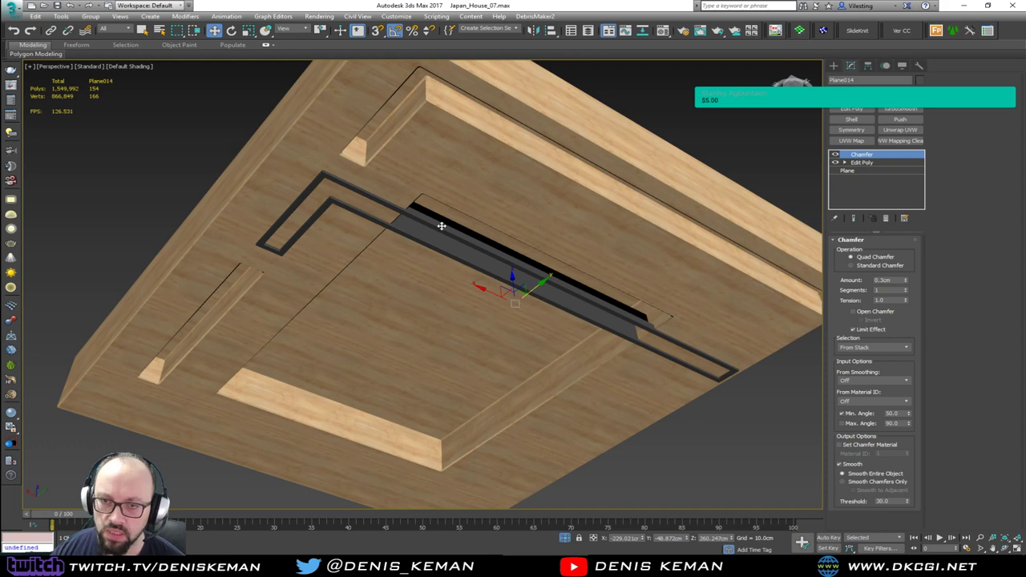
key(ctrl+z)
middle_drag(443, 156, 445, 205)
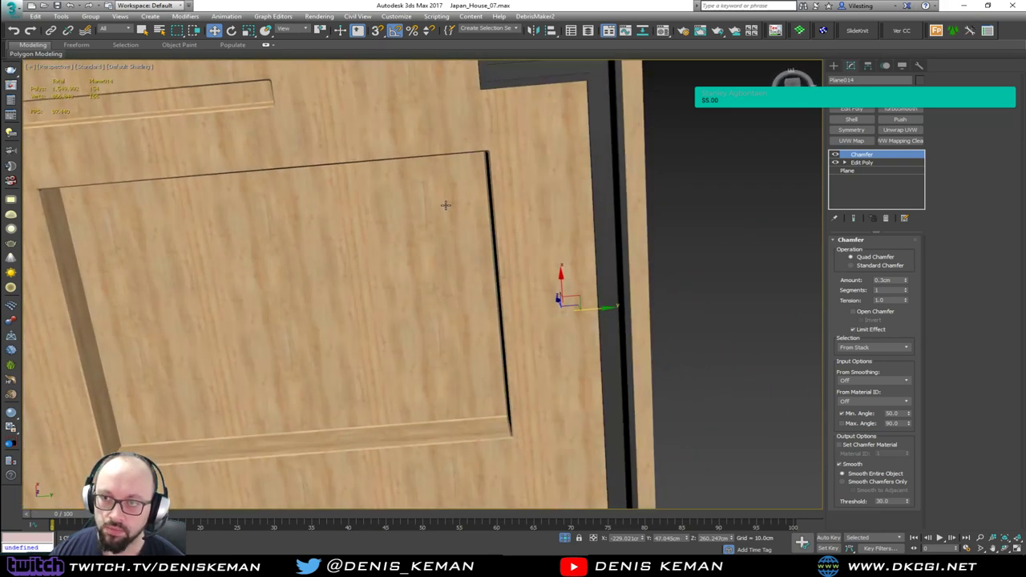
middle_drag(478, 137, 460, 196)
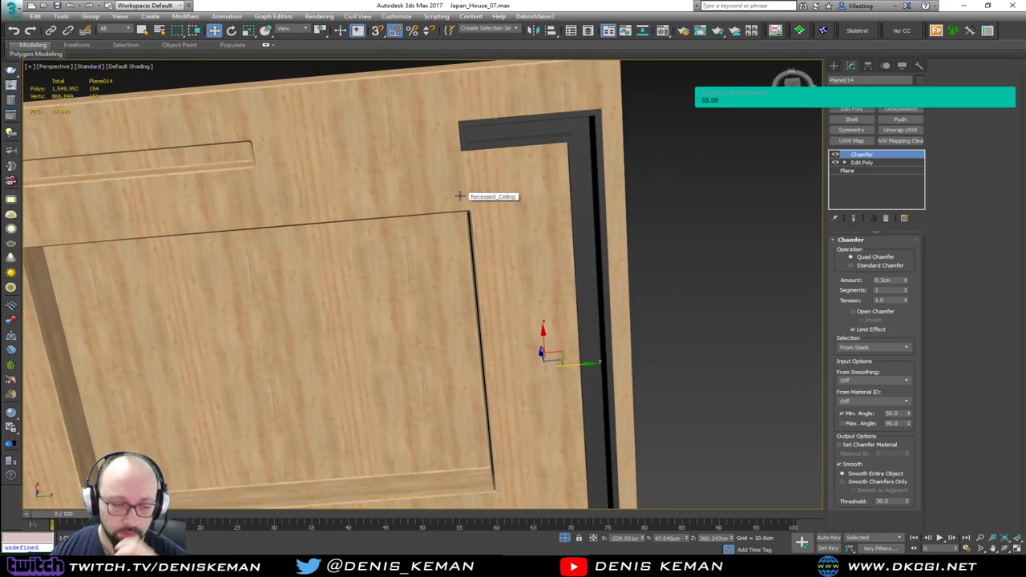
Step: Detach the ten polygons of the L-shaped trim's short leg as a clone, using its Edit Poly level with edges shown
click(700, 137)
click(528, 133)
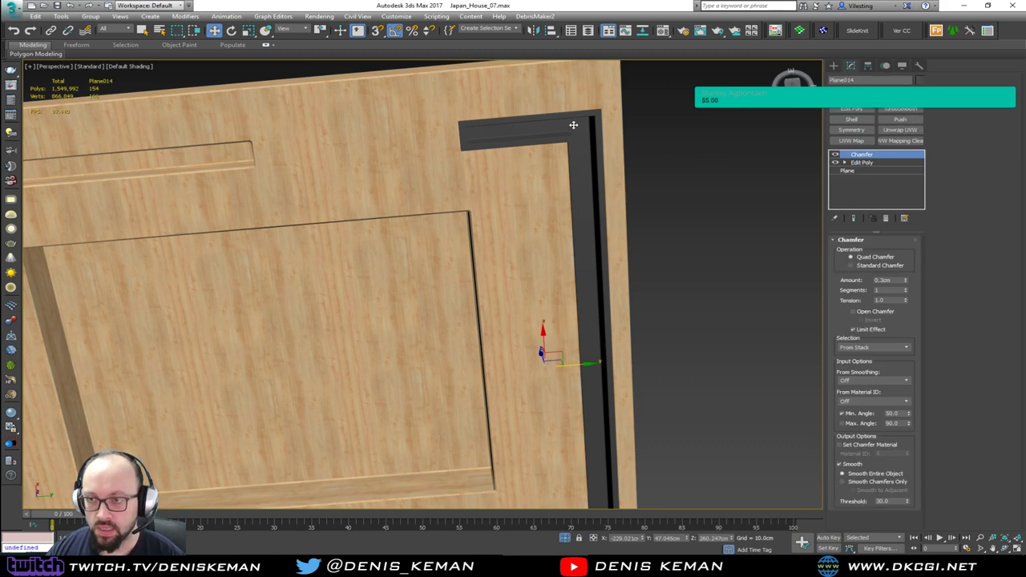
mouse_move(471, 149)
middle_down()
mouse_move(546, 164)
mouse_move(521, 178)
middle_up()
key(F4)
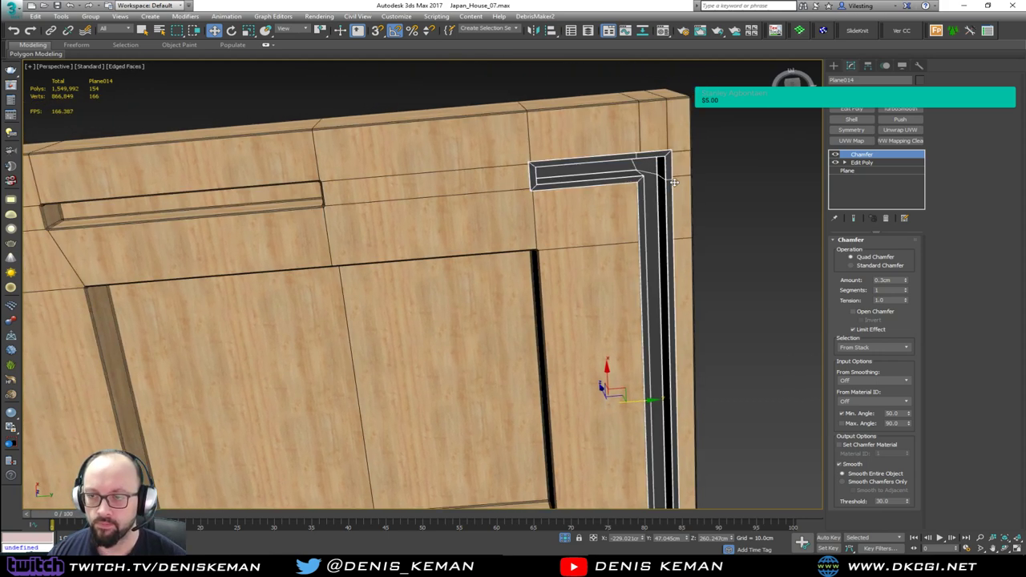
click(867, 163)
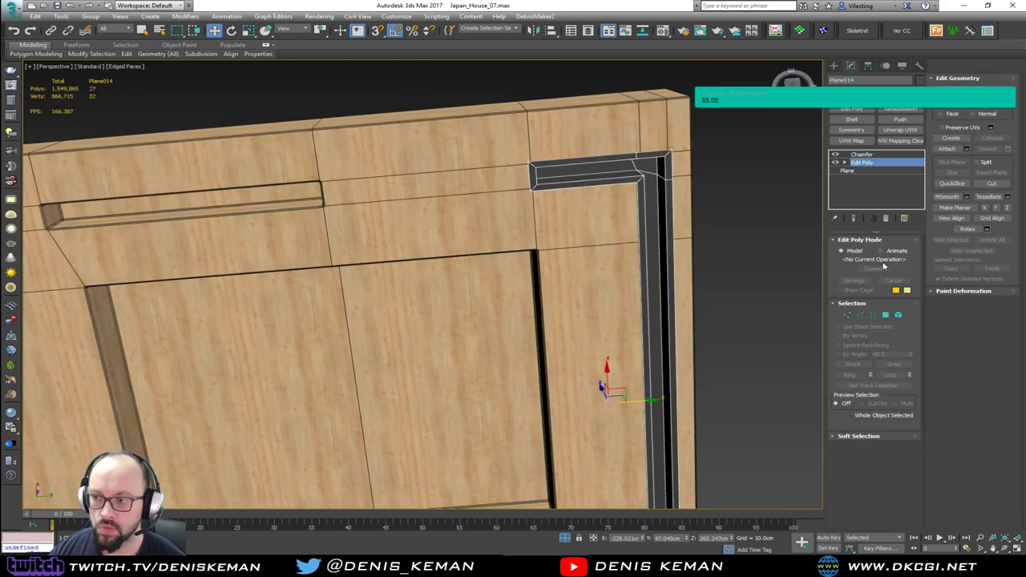
click(885, 314)
drag(488, 122, 597, 229)
click(988, 148)
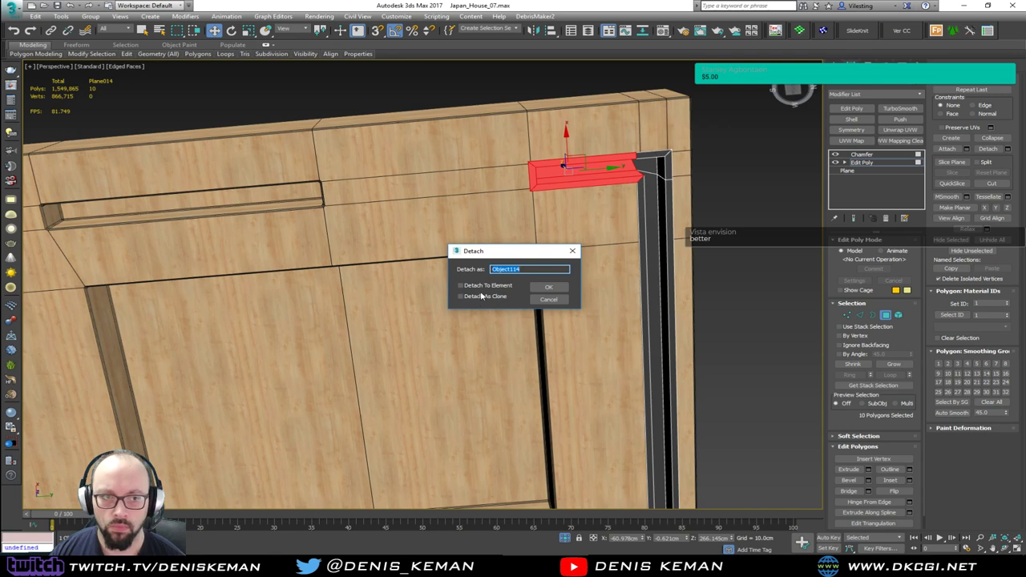
click(482, 297)
click(539, 288)
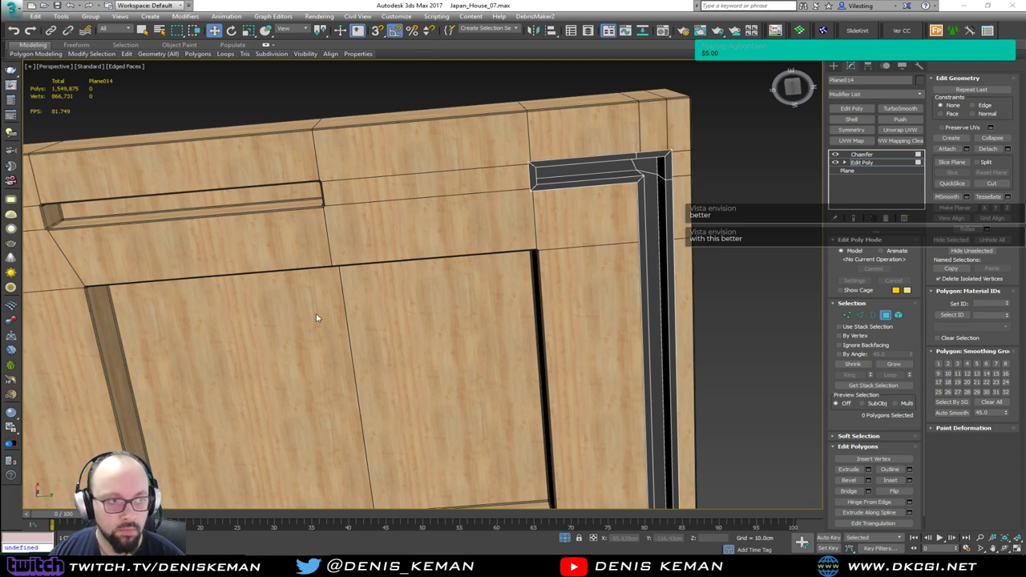
Step: Leave polygon editing, select the detached short-leg clone and move it along Y into the start of the separate straight recess
middle_drag(442, 228, 617, 275)
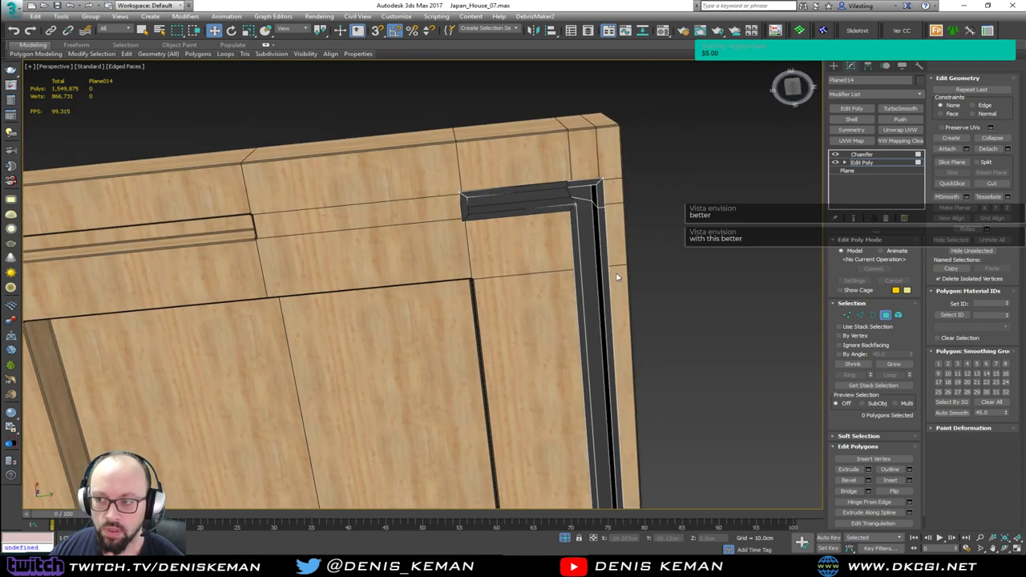
click(884, 314)
key(Up)
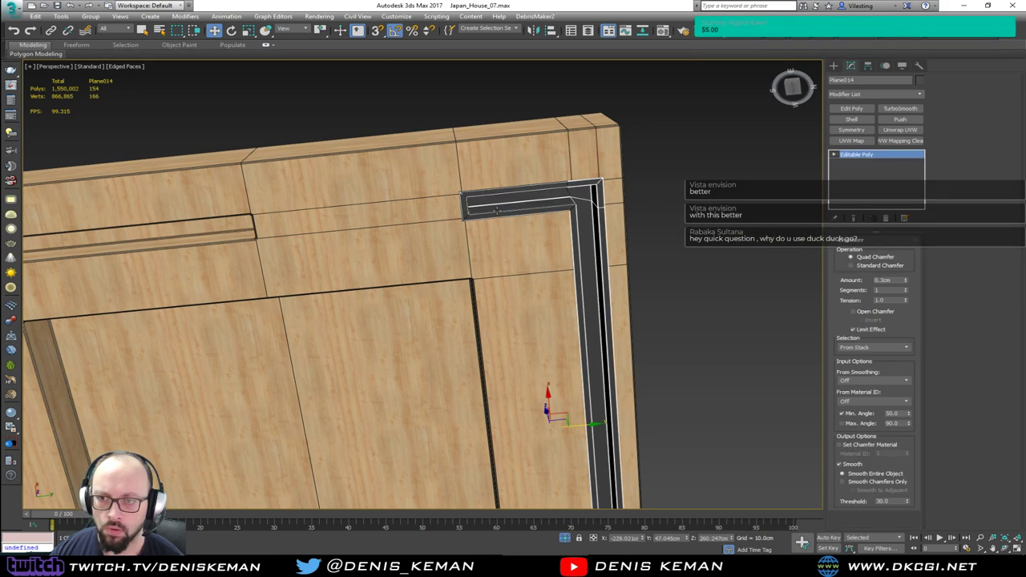
click(521, 205)
drag(551, 196, 180, 230)
middle_drag(180, 230, 442, 221)
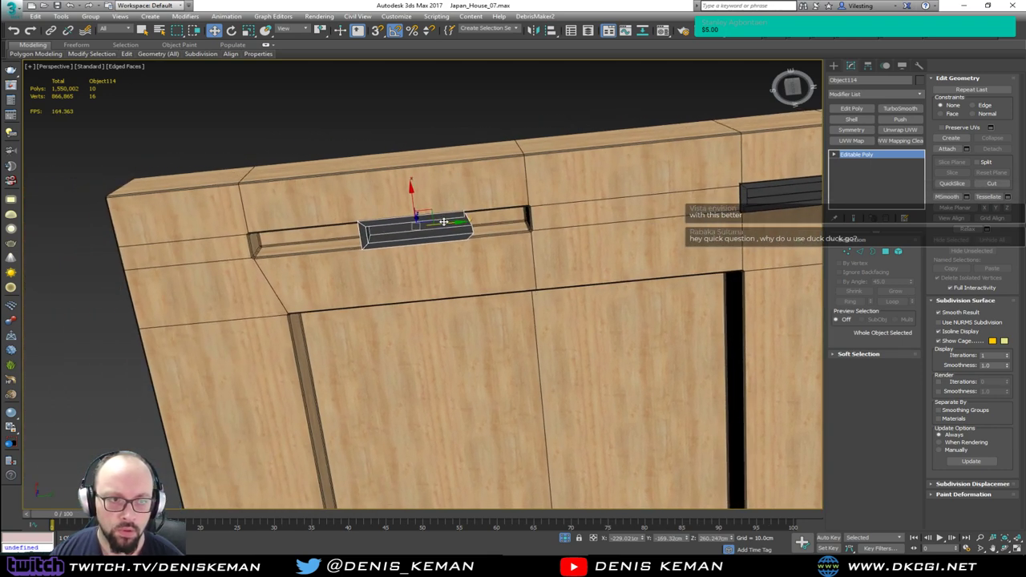
drag(446, 224, 322, 240)
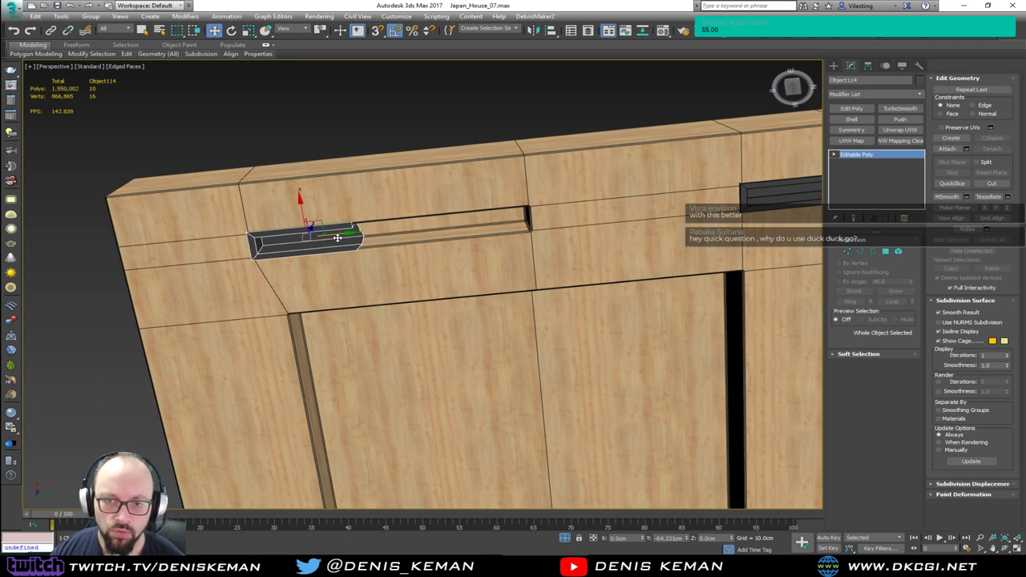
Step: Fine-tune the clone's position along Y so its closed end overlaps the end edge of the straight recess
key(z)
alt+middle_drag(275, 266, 351, 268)
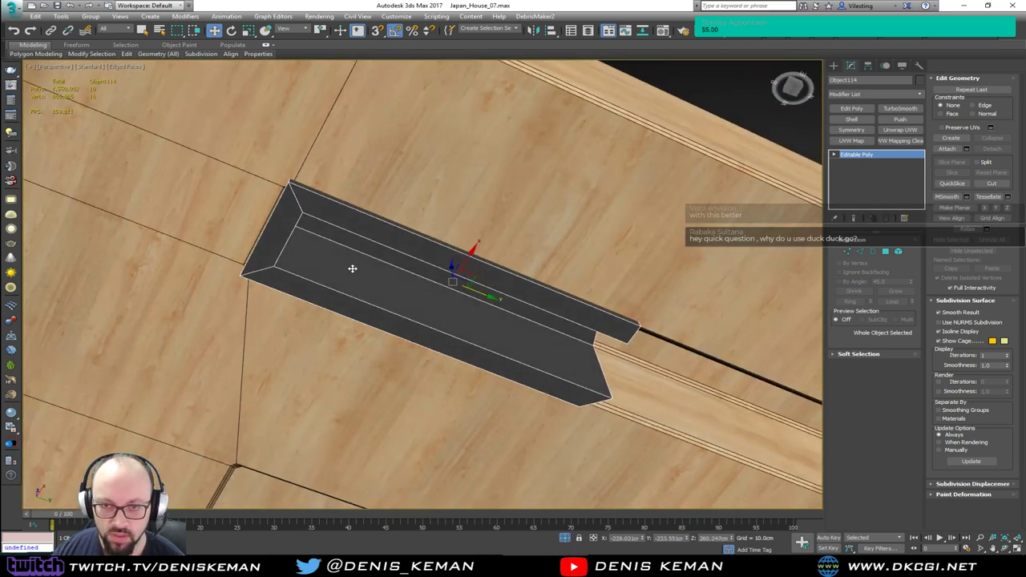
alt+middle_drag(340, 214, 433, 235)
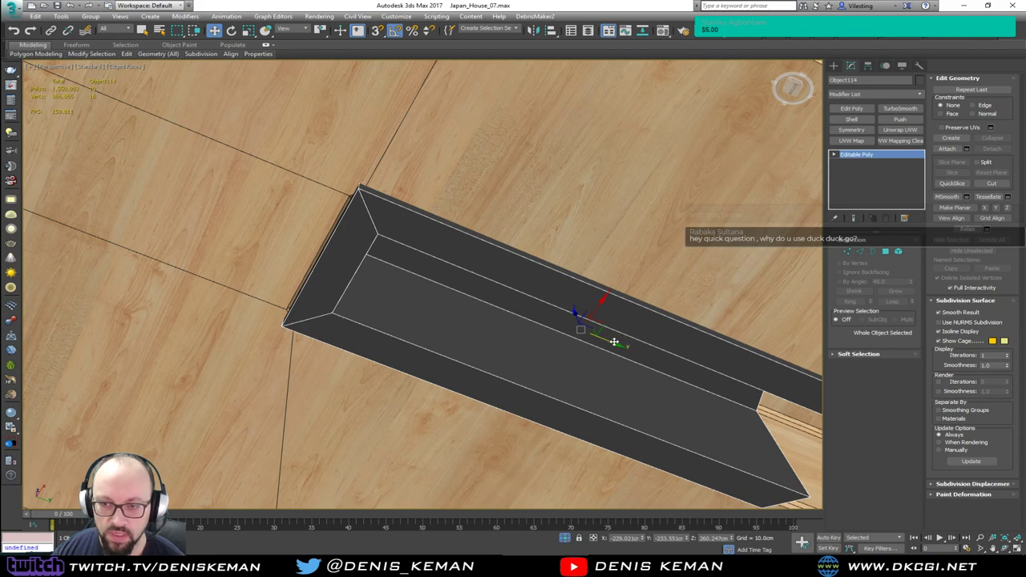
drag(614, 342, 592, 333)
alt+middle_drag(591, 333, 354, 239)
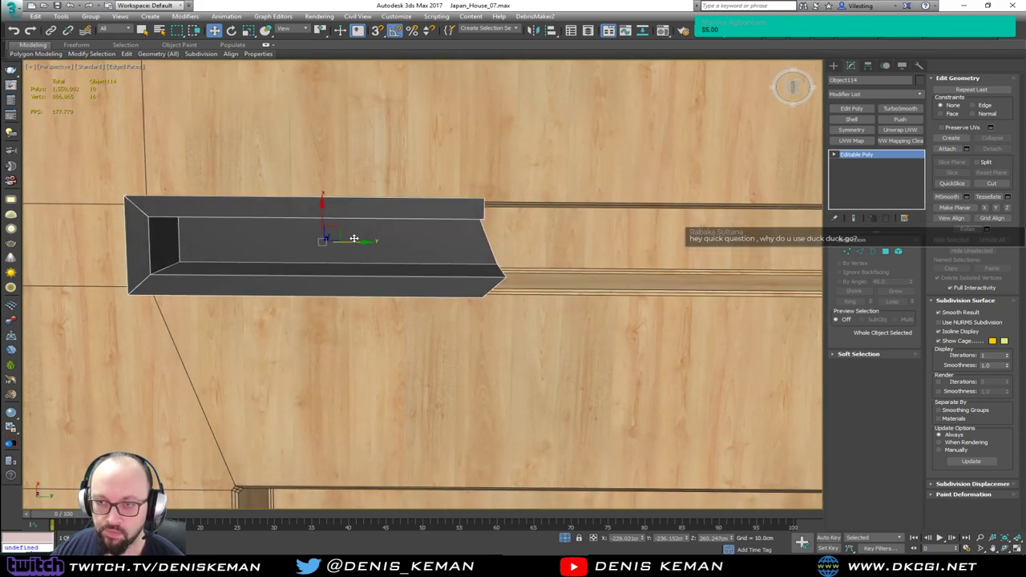
click(859, 132)
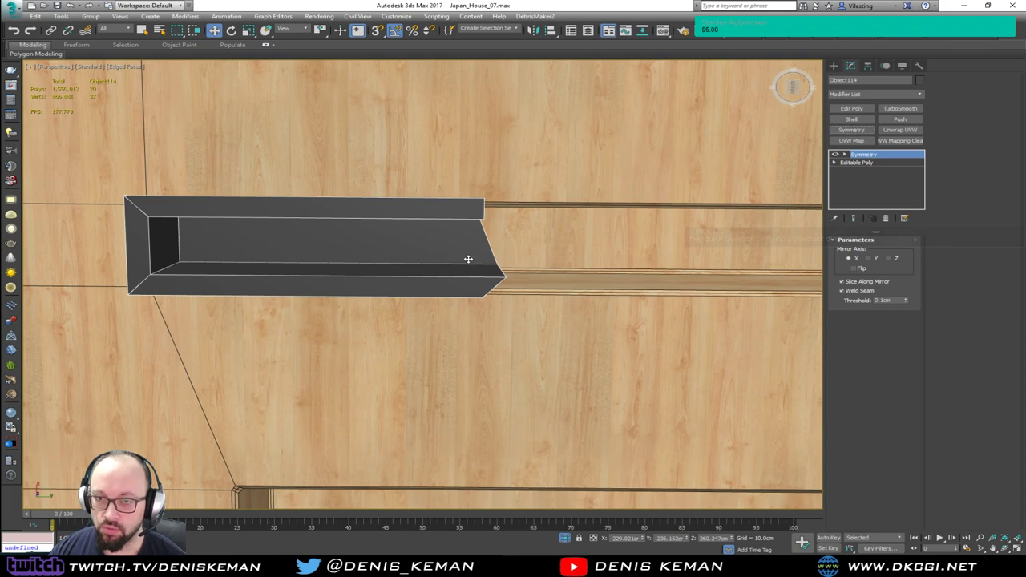
scroll(424, 282, down, 4)
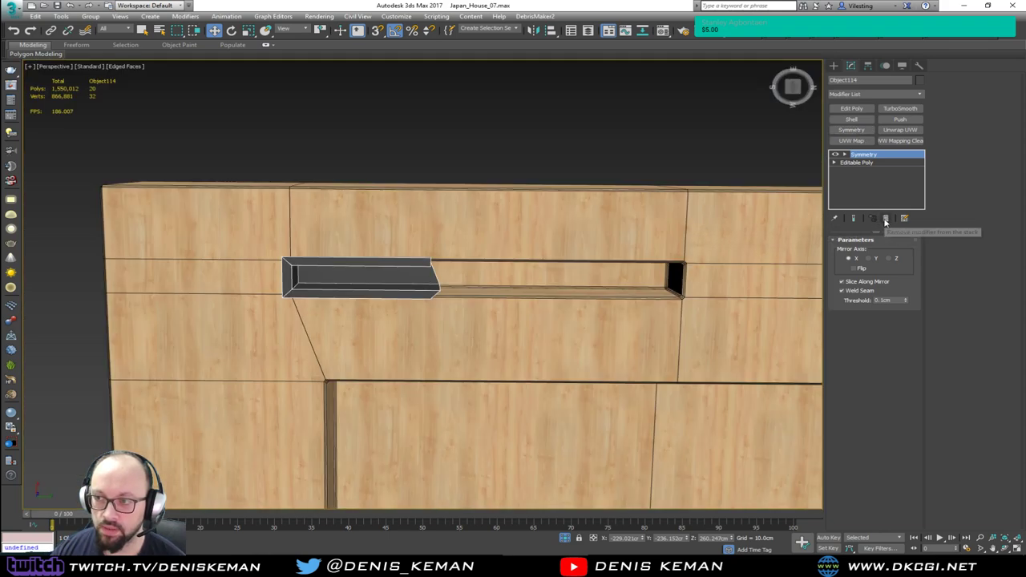
click(884, 217)
Step: Center the clone's pivot to the object
click(867, 65)
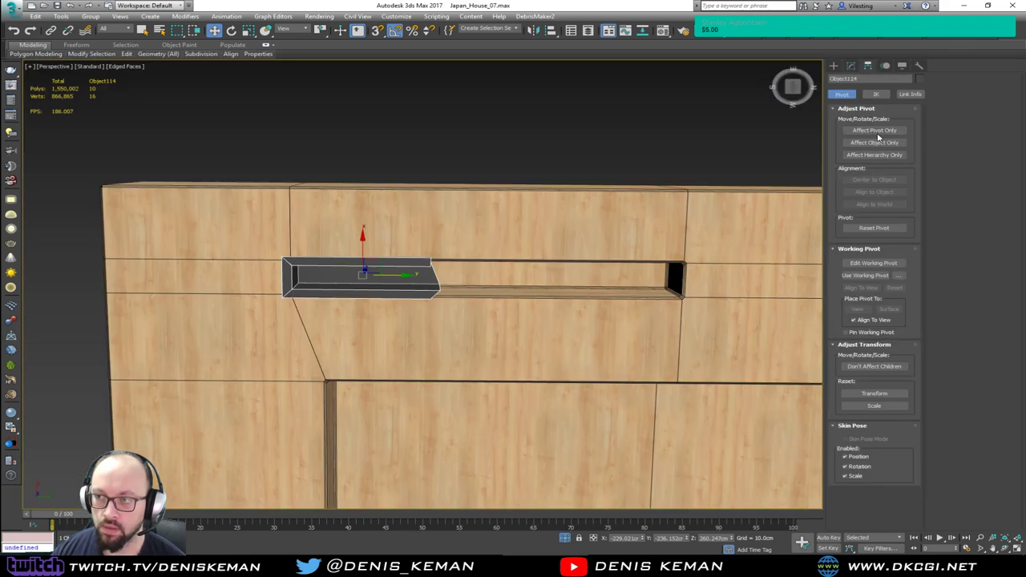
click(877, 133)
click(877, 179)
click(877, 133)
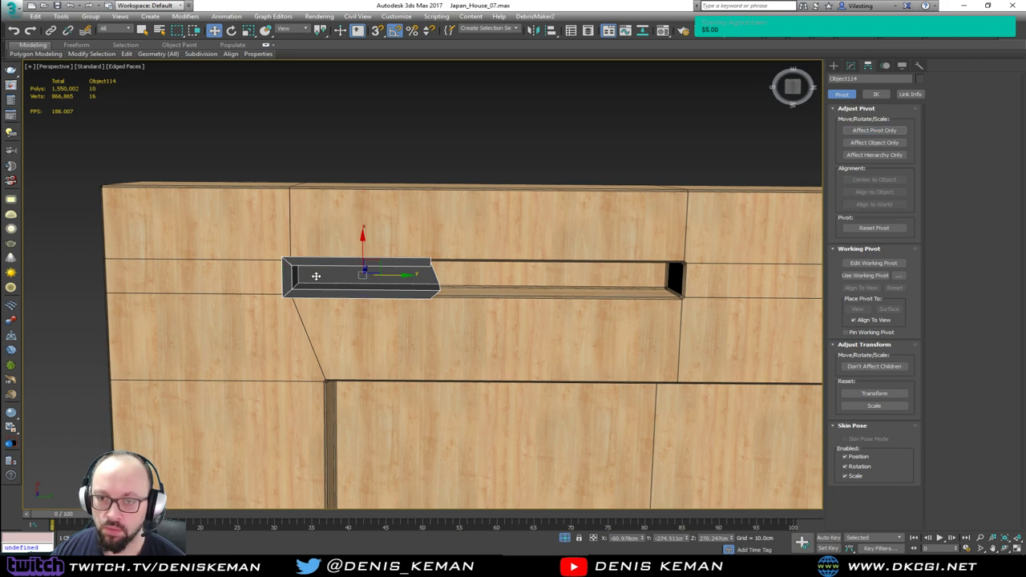
Step: Add a Symmetry modifier on the Y axis and move its mirror plane so the mirrored end covers the recess's far end
scroll(312, 277, up, 3)
click(850, 66)
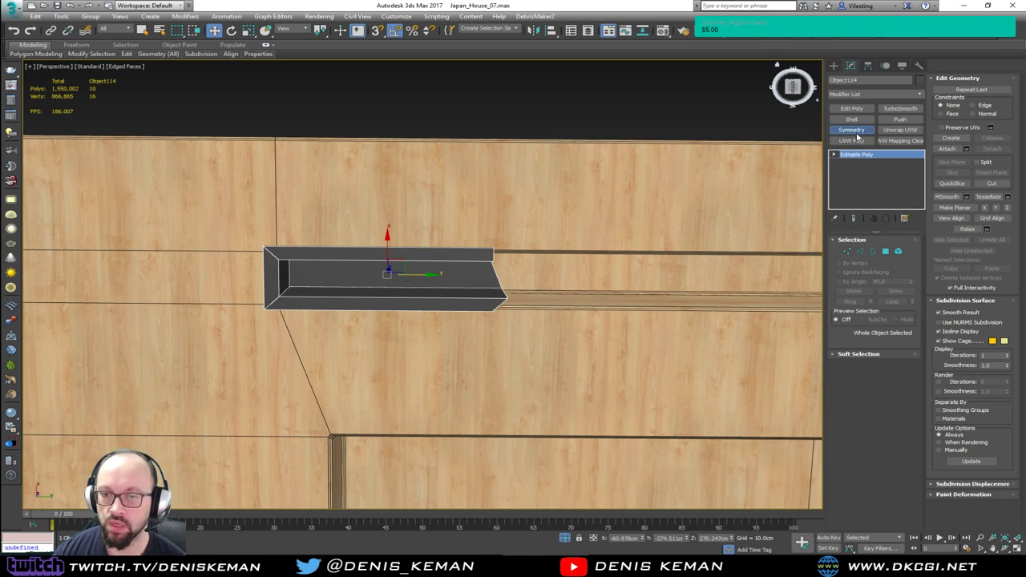
click(852, 130)
click(873, 259)
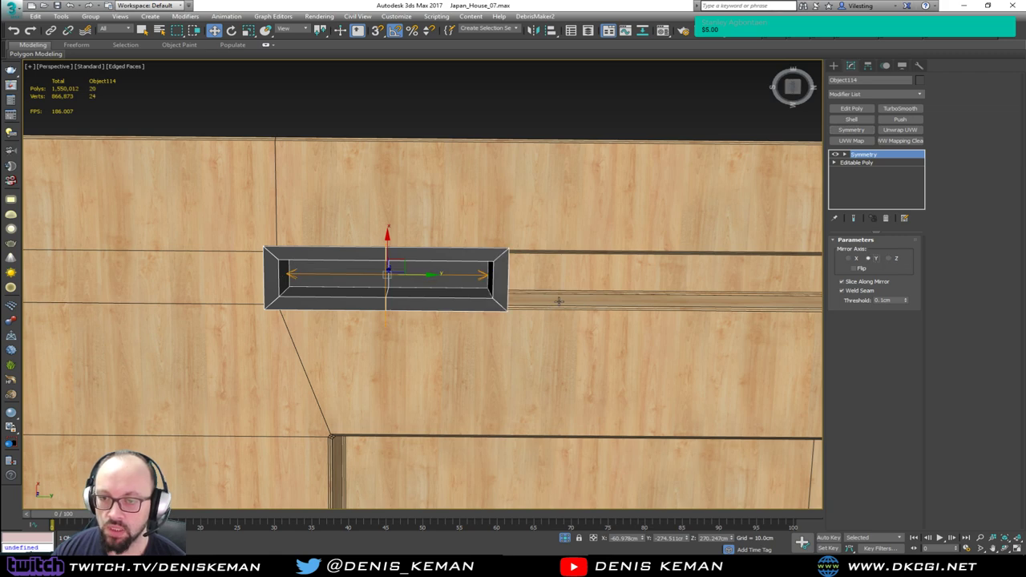
middle_drag(559, 301, 403, 232)
scroll(403, 231, down, 2)
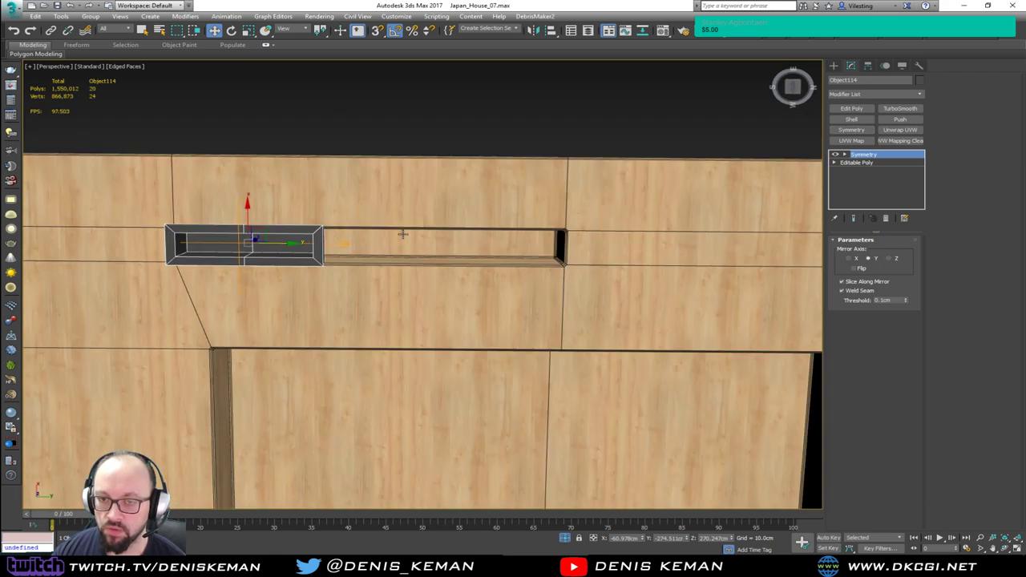
click(882, 158)
drag(292, 243, 402, 256)
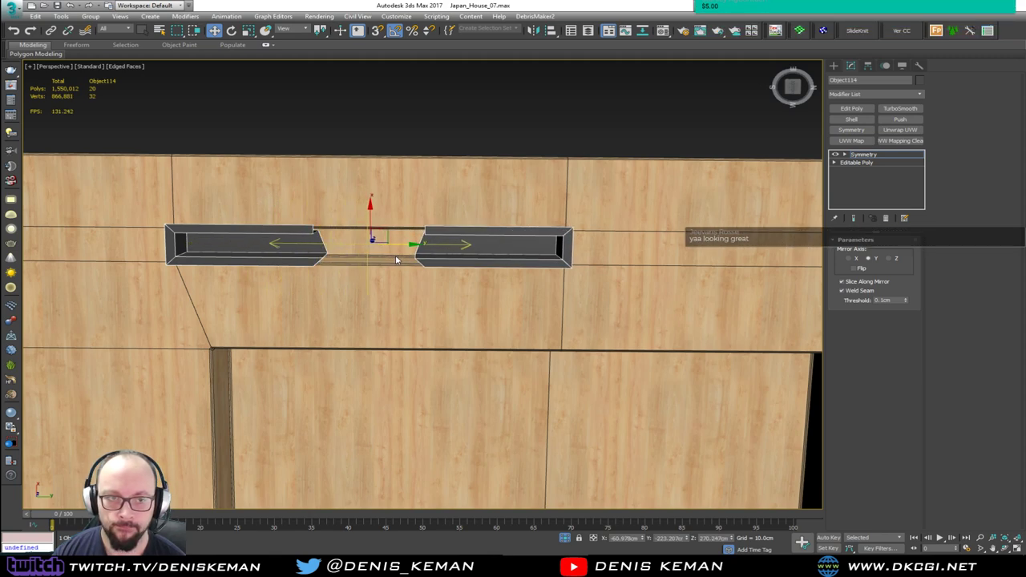
Step: Move the seven open-end edges of the base Editable Poly along Y until the two mirrored halves join
click(864, 164)
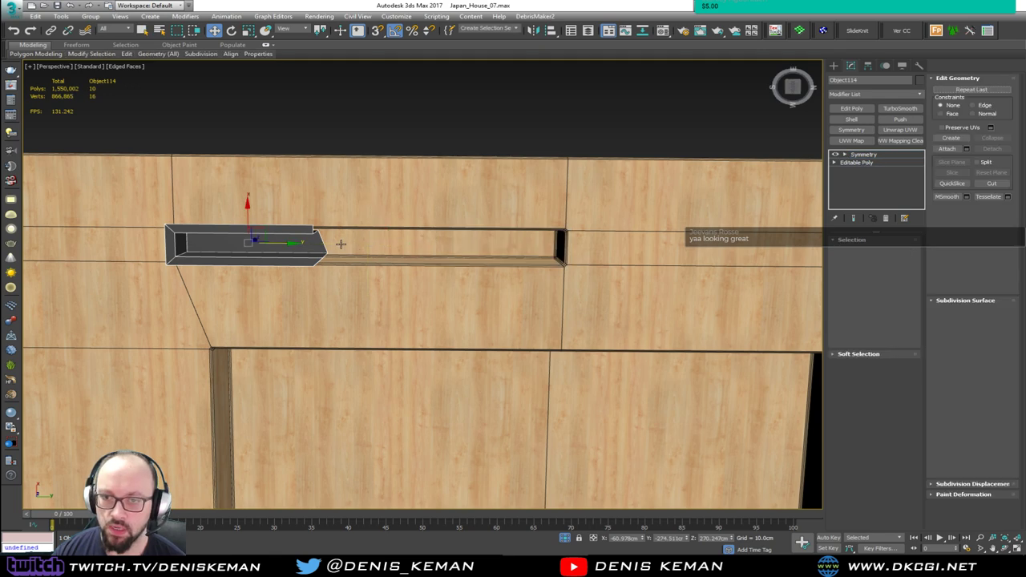
key(2)
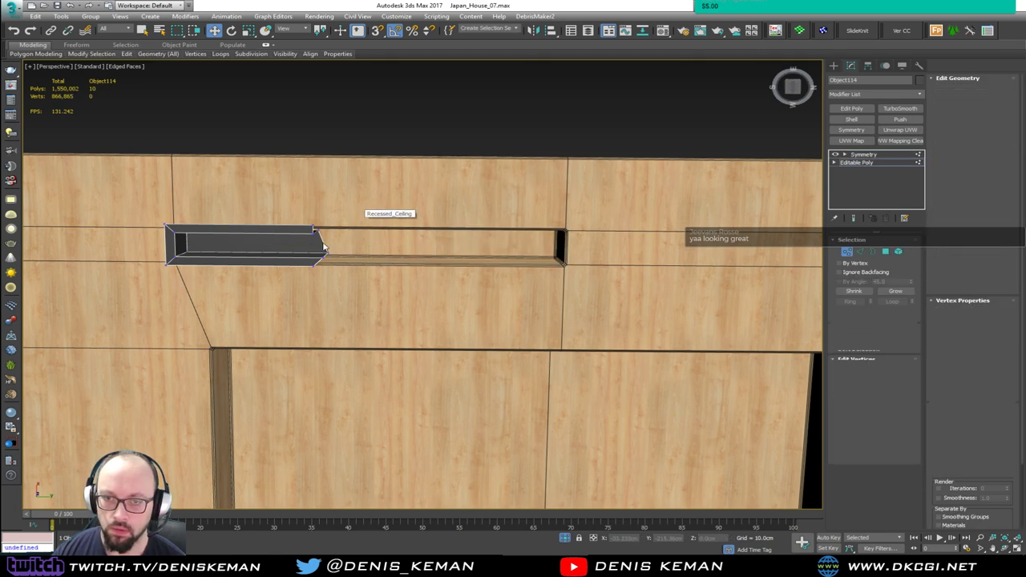
double_click(323, 242)
alt+middle_drag(323, 243, 384, 248)
click(994, 219)
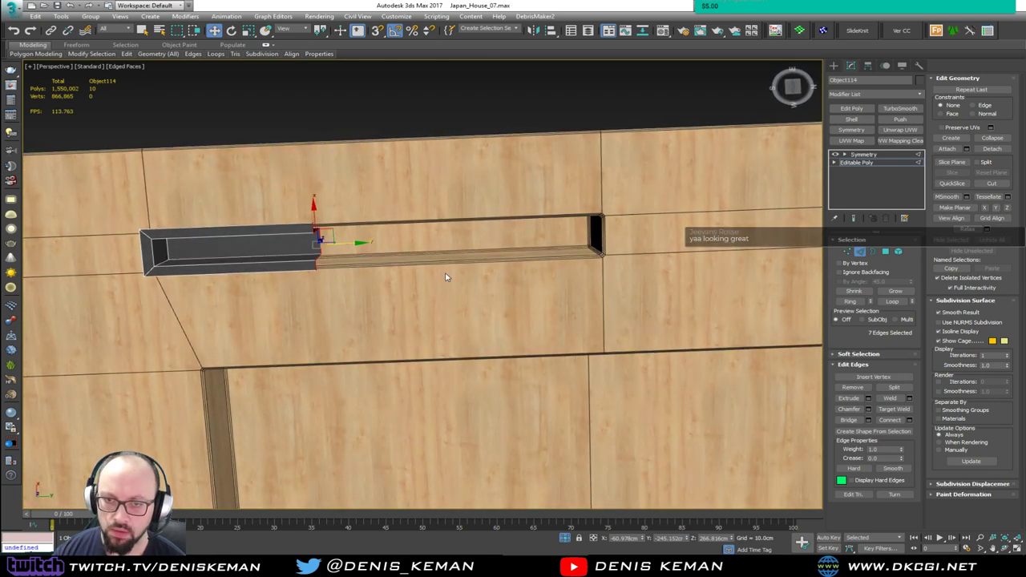
drag(350, 243, 409, 243)
click(860, 250)
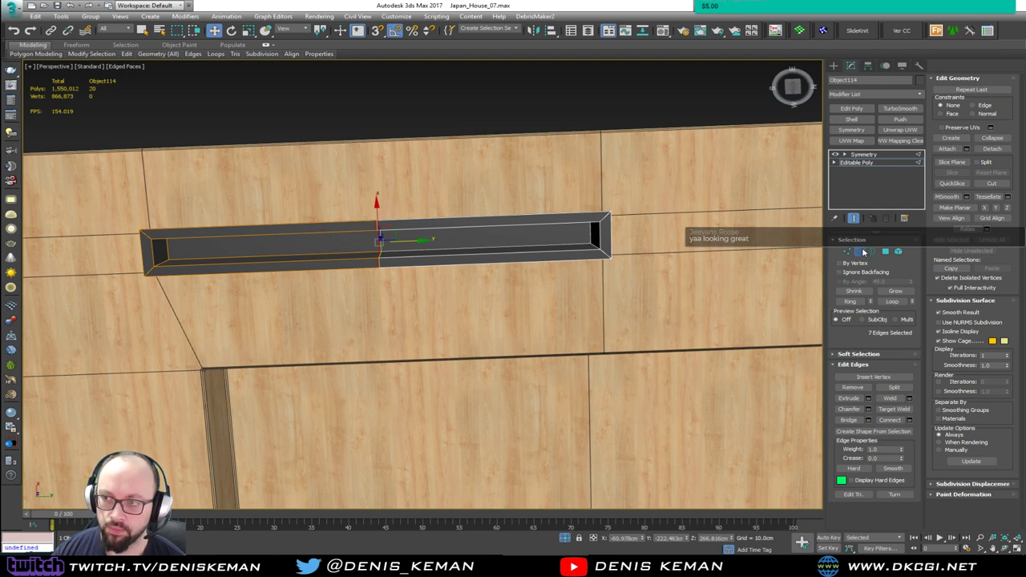
Step: Add an Edit Poly modifier above Symmetry and remove the middle seam edges together with their vertices
click(863, 154)
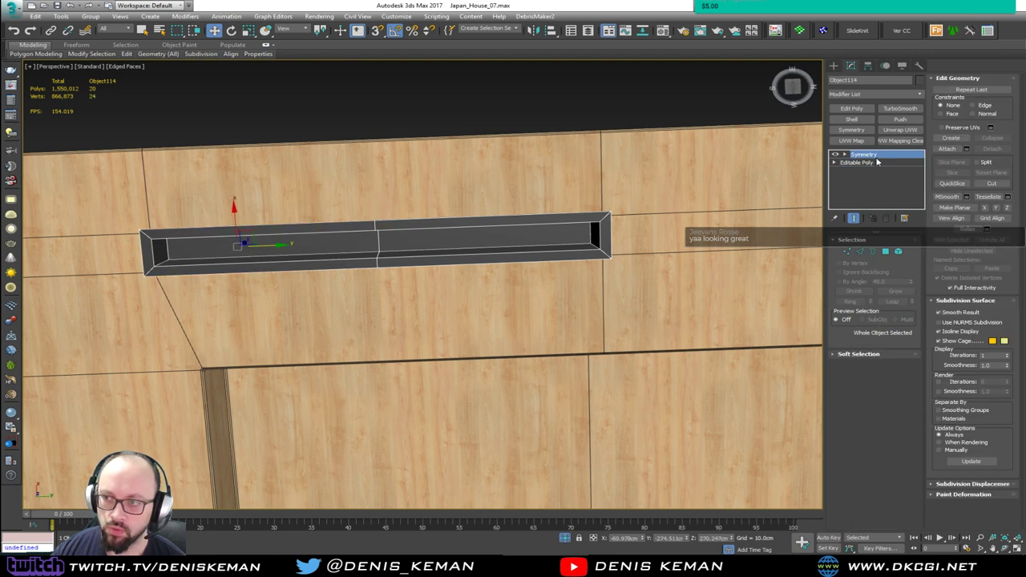
click(852, 109)
key(2)
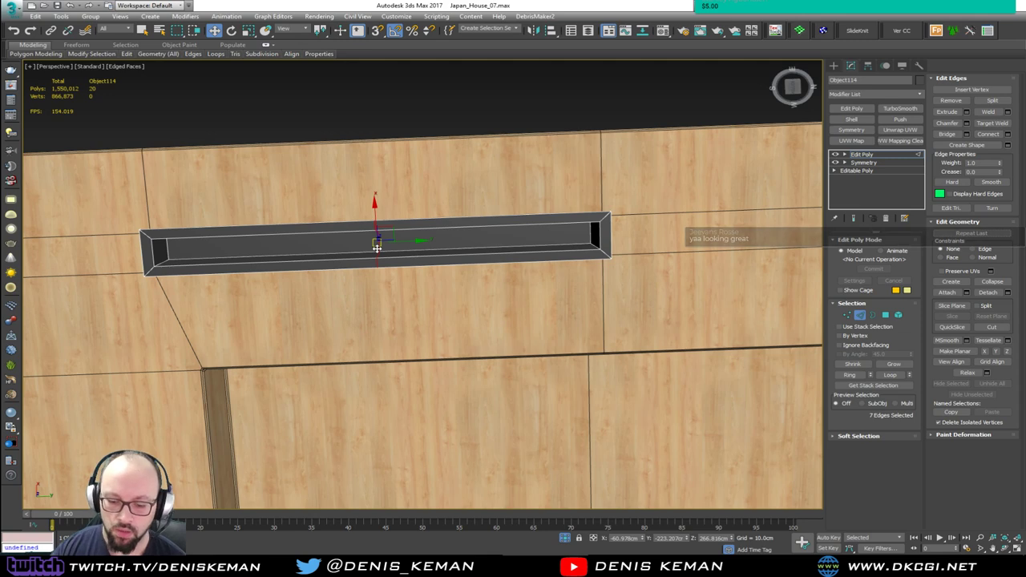
key(ctrl+BackSpace)
click(859, 314)
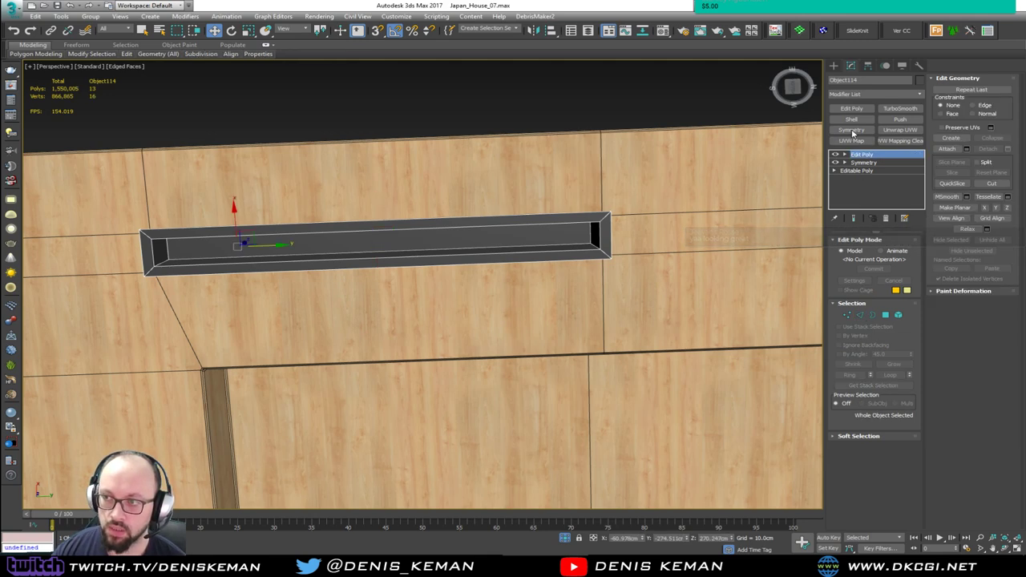
Step: Add a Chamfer modifier to the straight trim piece with an amount of 0.3 cm
click(857, 94)
scroll(859, 129, down, 7)
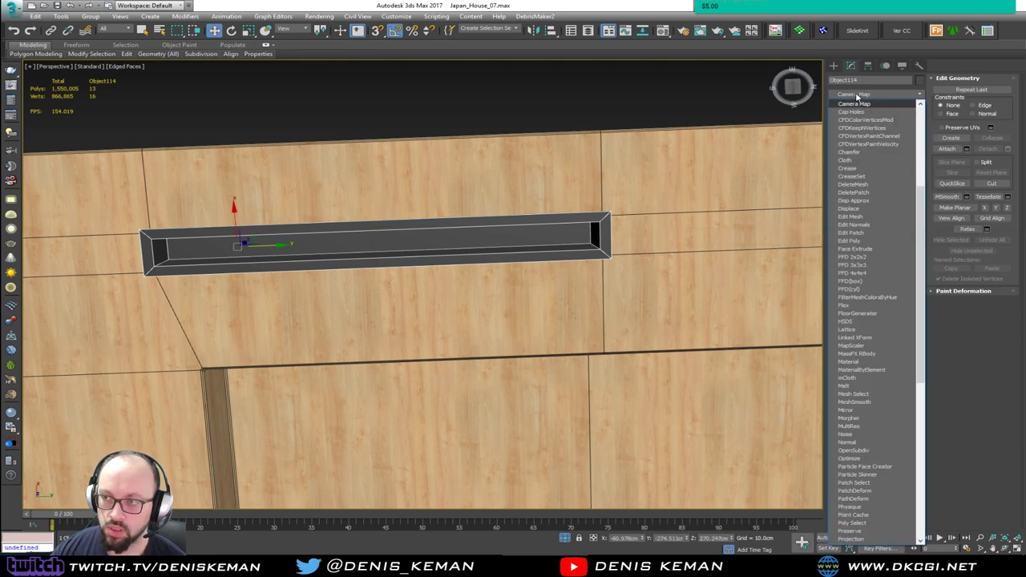
click(850, 144)
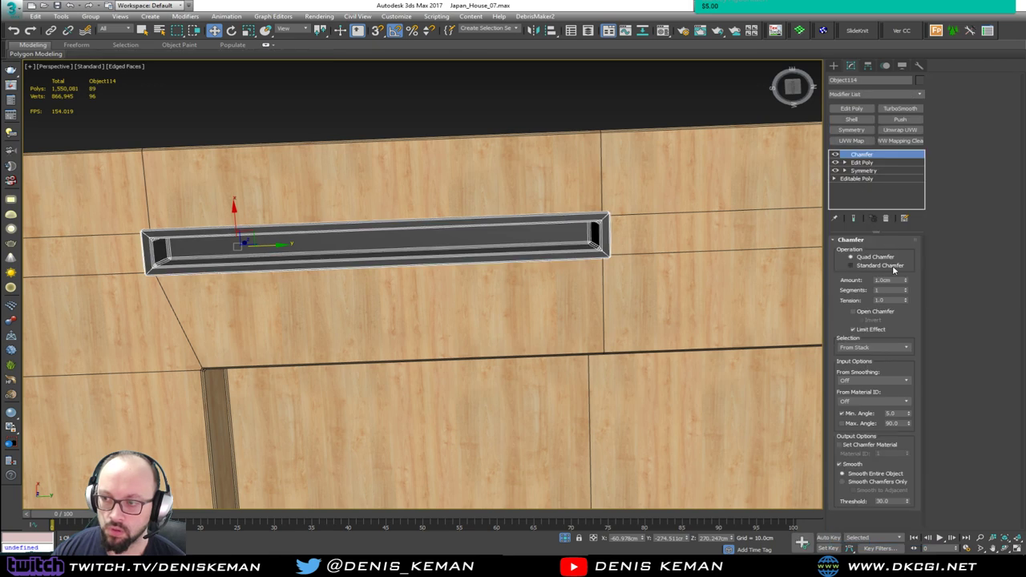
drag(895, 280, 839, 279)
text(0.3)
key(Return)
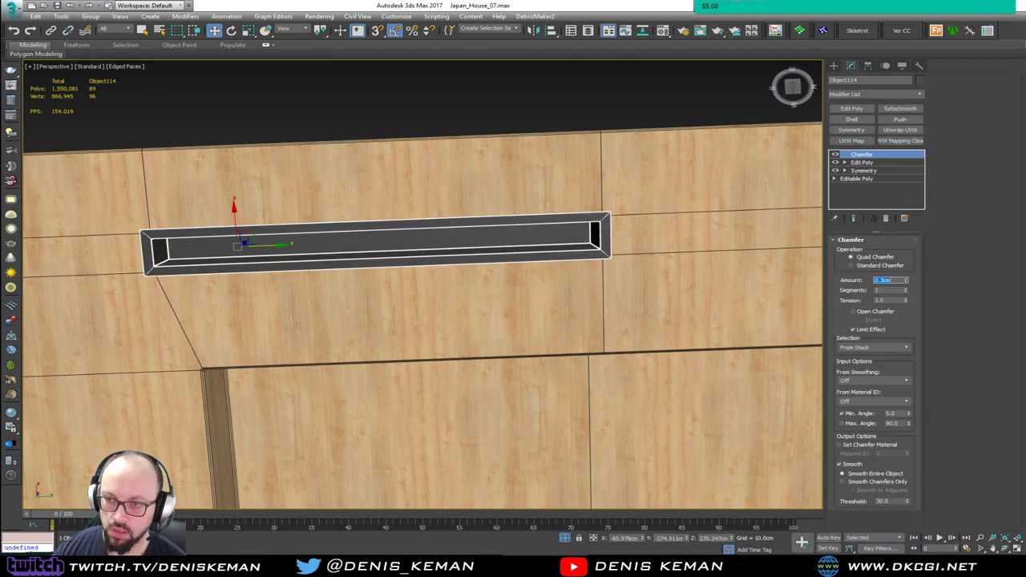
Step: Match the straight trim's minimum chamfer angle to the neighbouring L-shaped trim's and turn off the edged-faces display
middle_drag(563, 224, 413, 234)
click(682, 249)
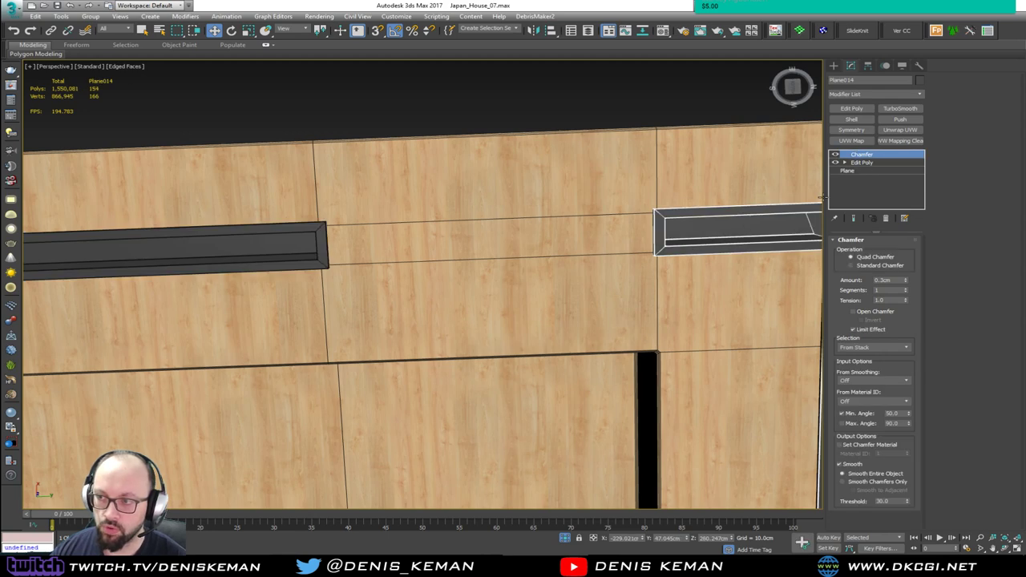
click(254, 257)
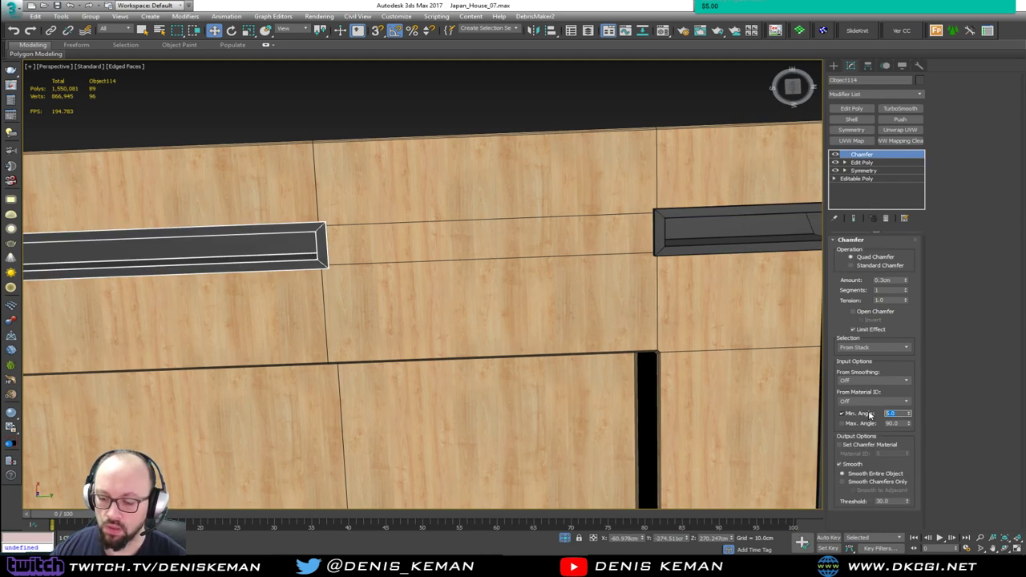
click(359, 134)
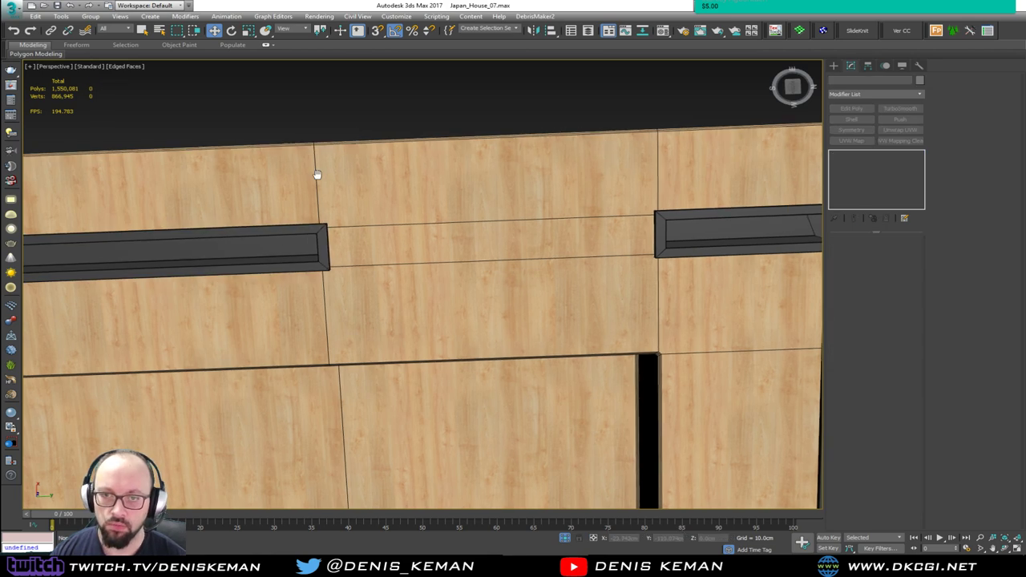
key(F4)
middle_drag(318, 177, 309, 262)
scroll(381, 223, down, 4)
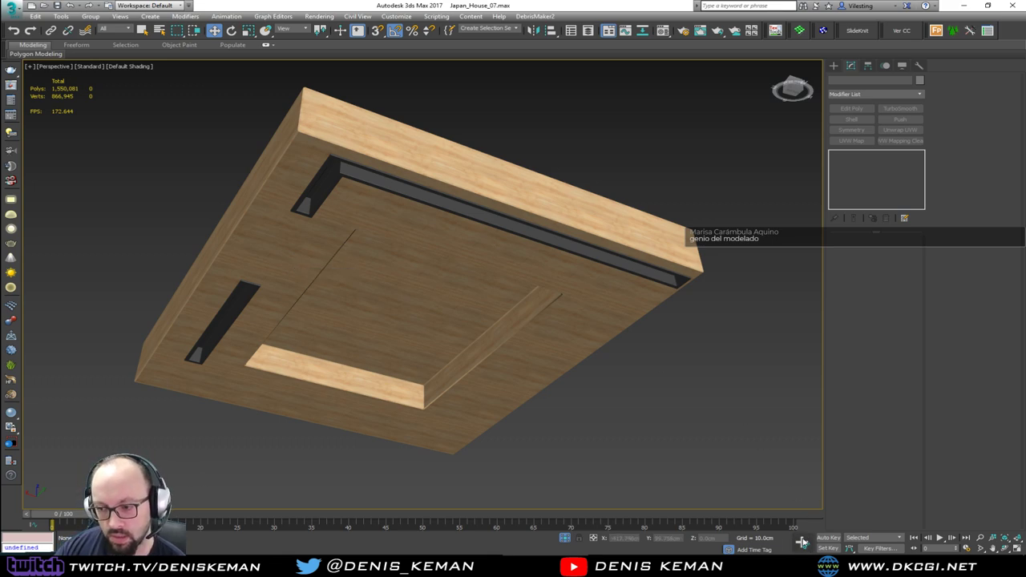
Step: Switch to Discord and look through the streaming_related channel's interior and bamboo blind reference images
click(802, 566)
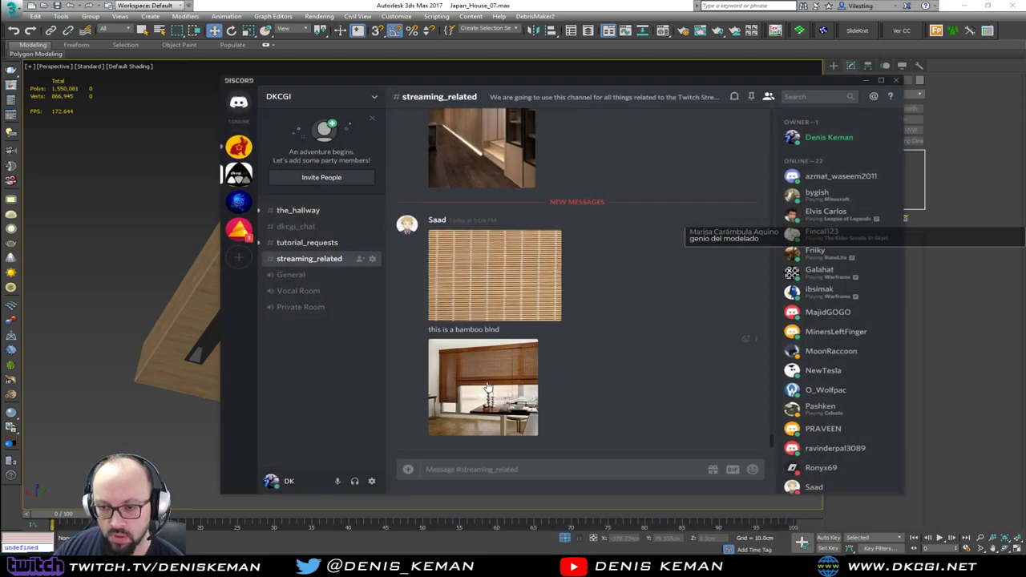
scroll(486, 387, up, 6)
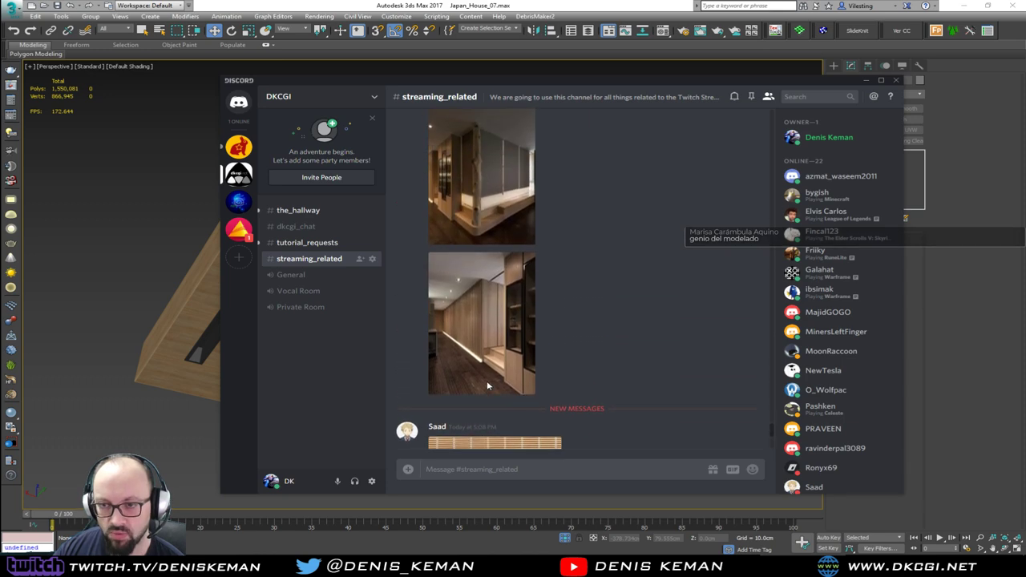
click(471, 241)
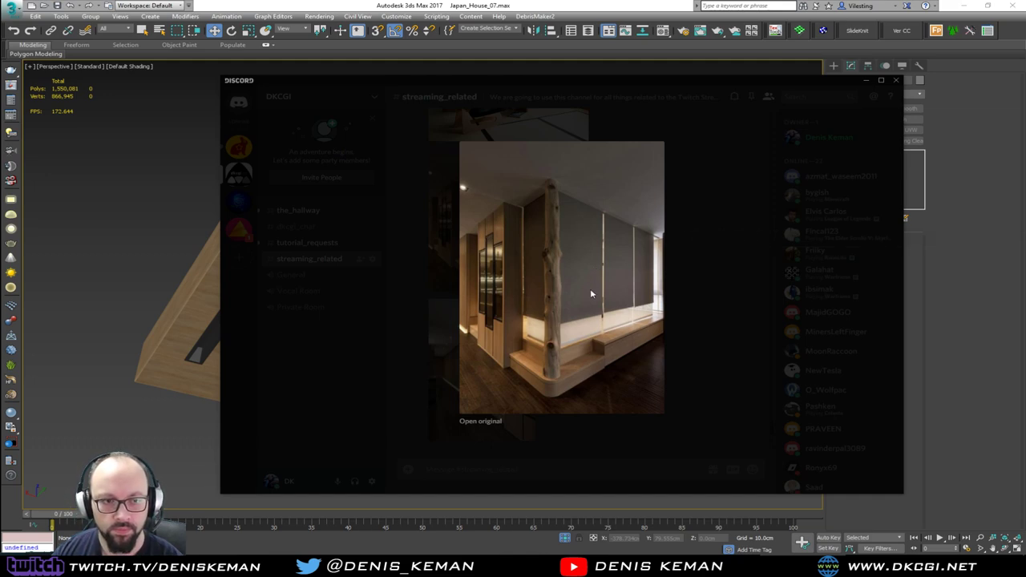
click(718, 302)
scroll(537, 357, down, 3)
scroll(540, 357, up, 2)
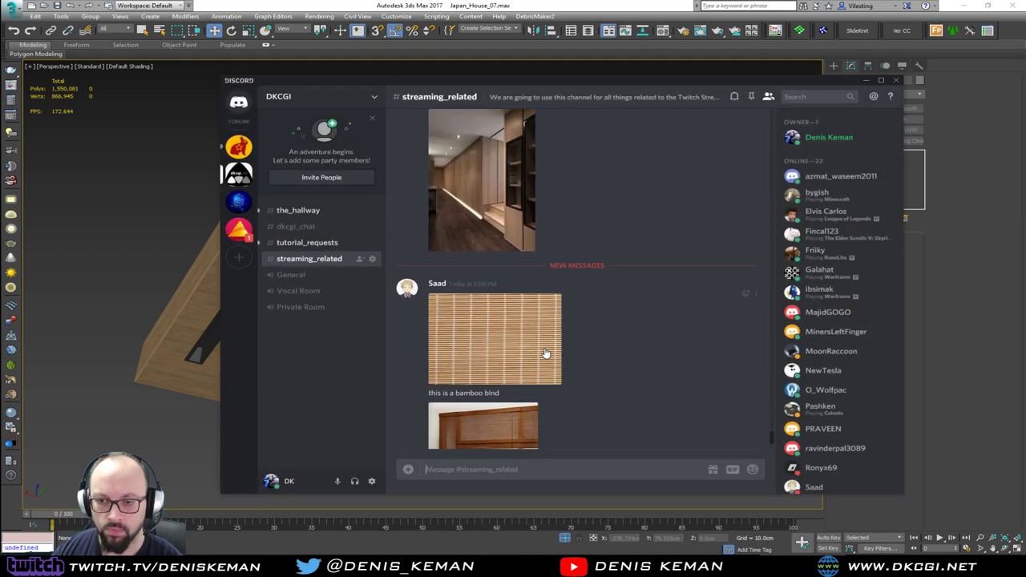
scroll(548, 357, down, 2)
mouse_move(803, 566)
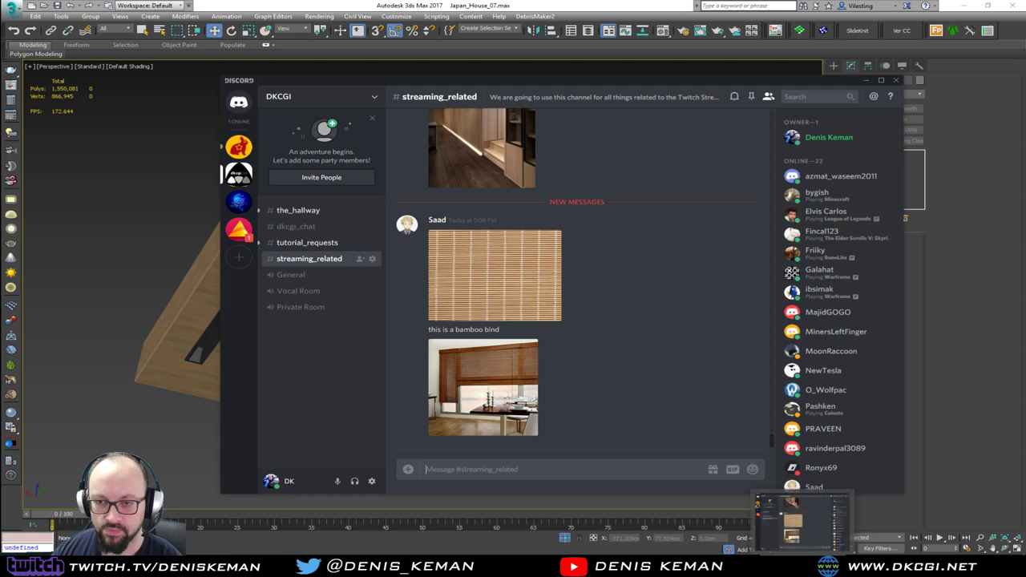
click(801, 542)
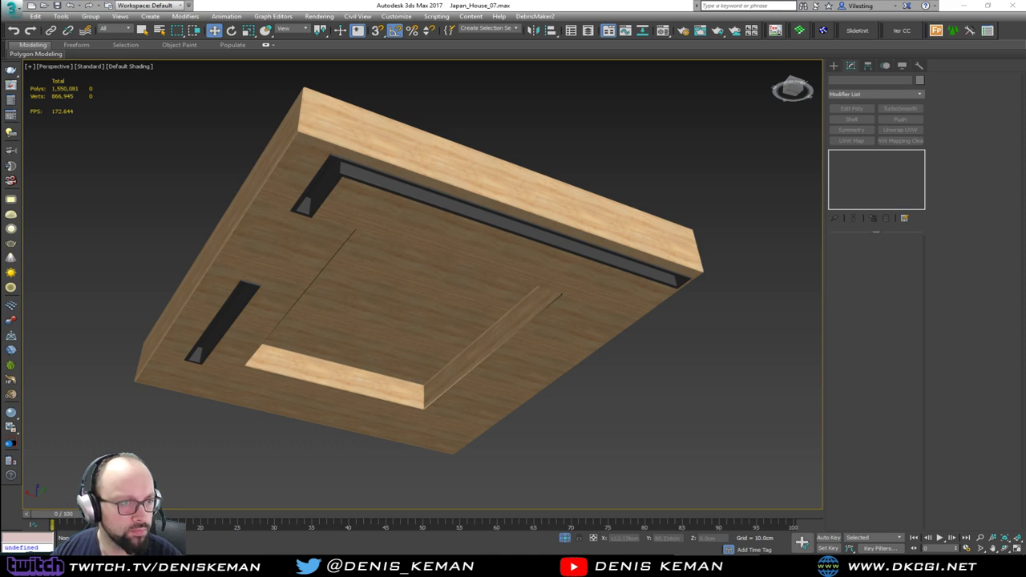
Step: Examine the ceiling recess and its trim in the Living_Room_Idea_01 reference image, then minimize the image viewer
click(716, 565)
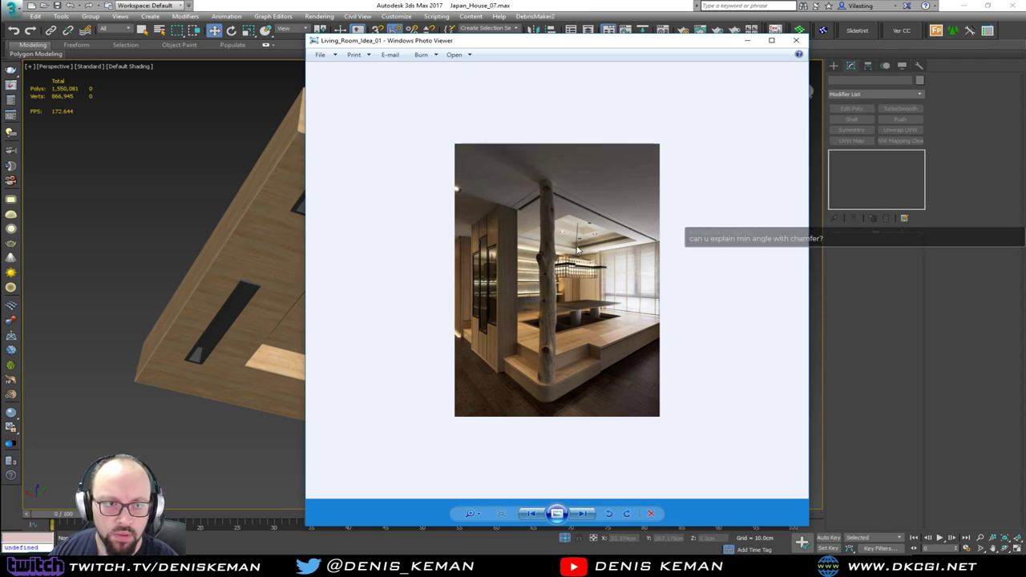
scroll(578, 251, up, 4)
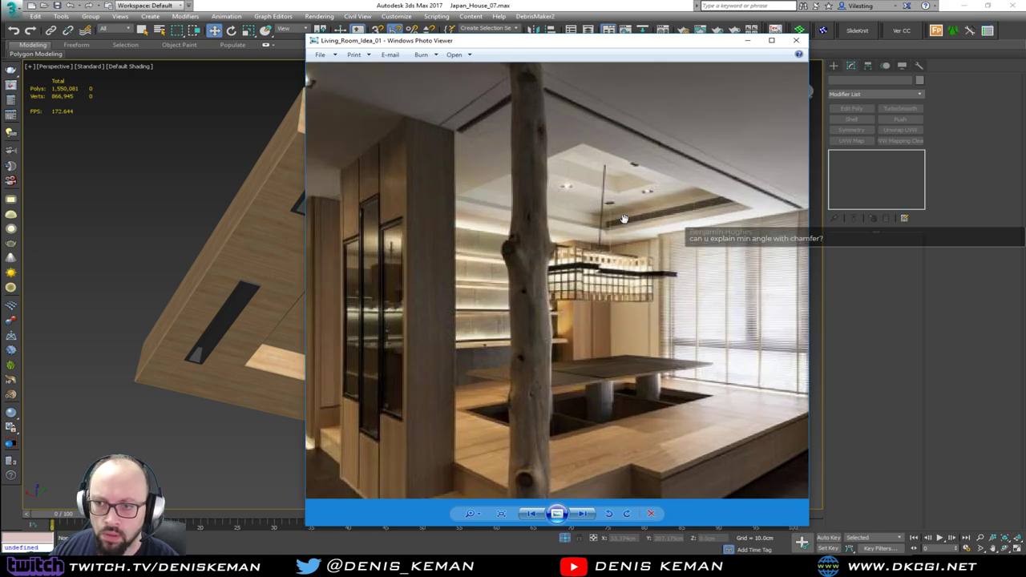
drag(649, 216, 562, 243)
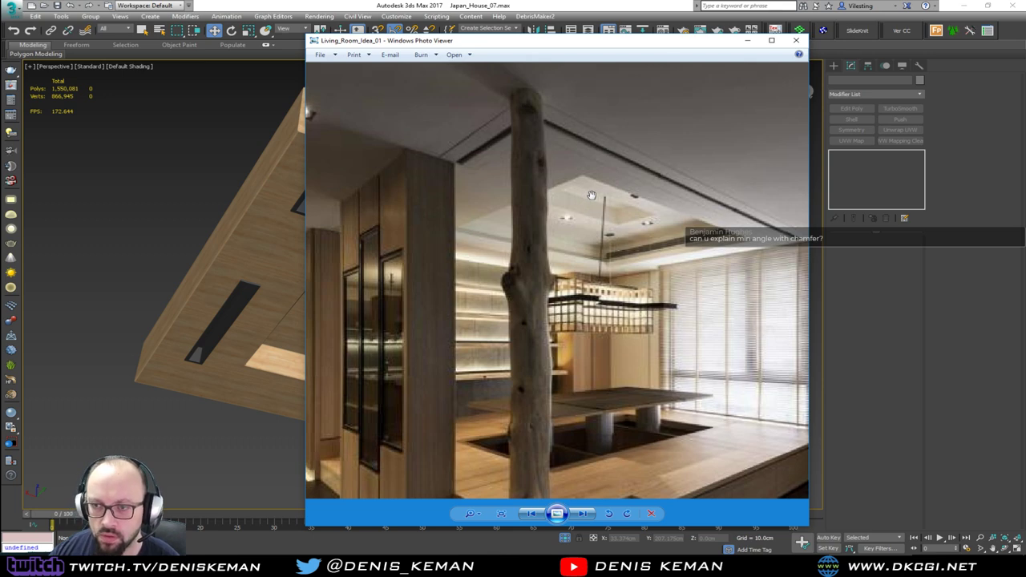
drag(749, 40, 559, 51)
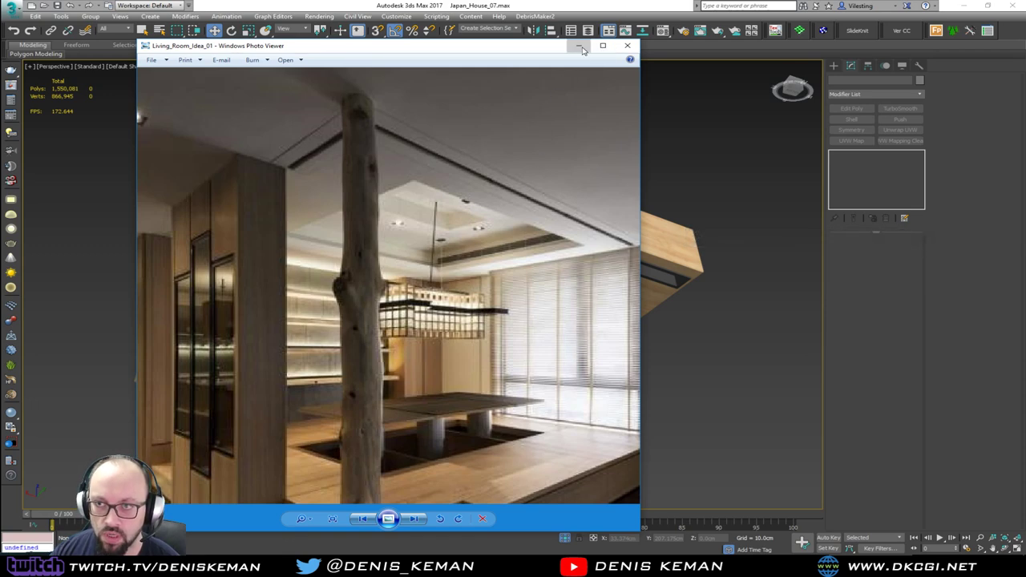
click(578, 47)
Step: Select the Recessed_Ceiling object, inspect its central recess and turn on the edged-faces display
click(510, 266)
scroll(497, 308, up, 5)
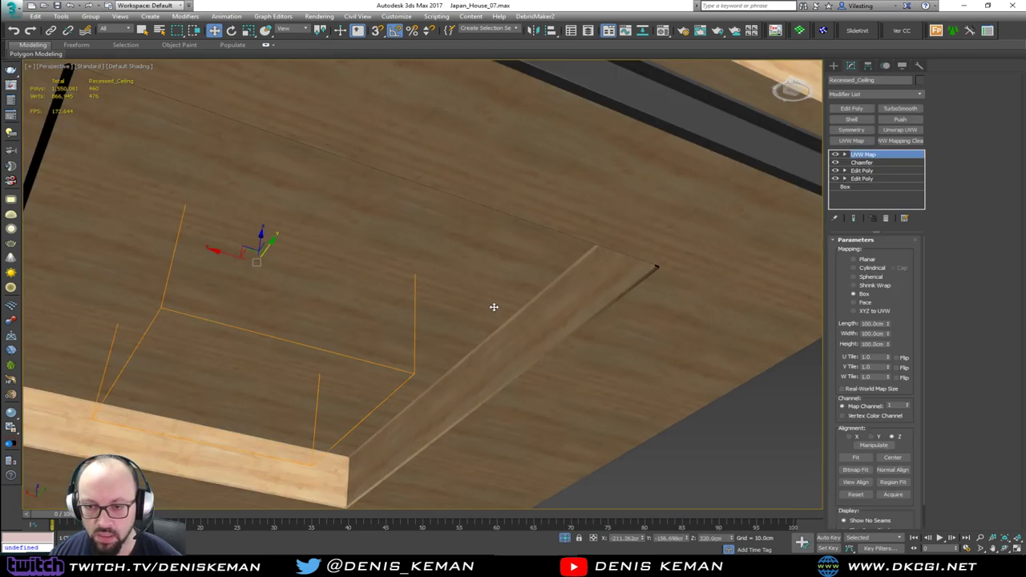
scroll(476, 294, down, 4)
middle_drag(383, 306, 481, 277)
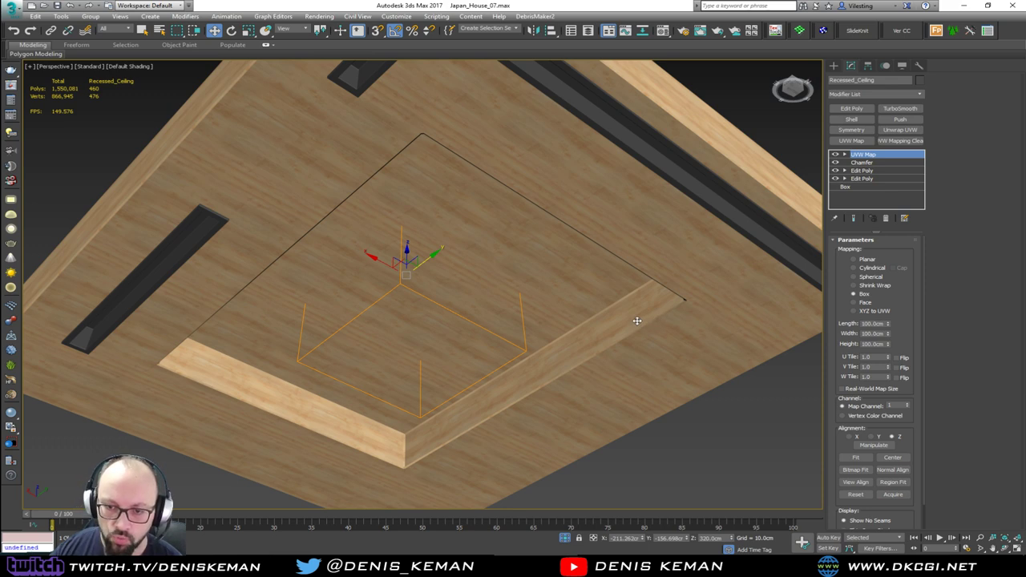
alt+middle_drag(441, 171, 466, 246)
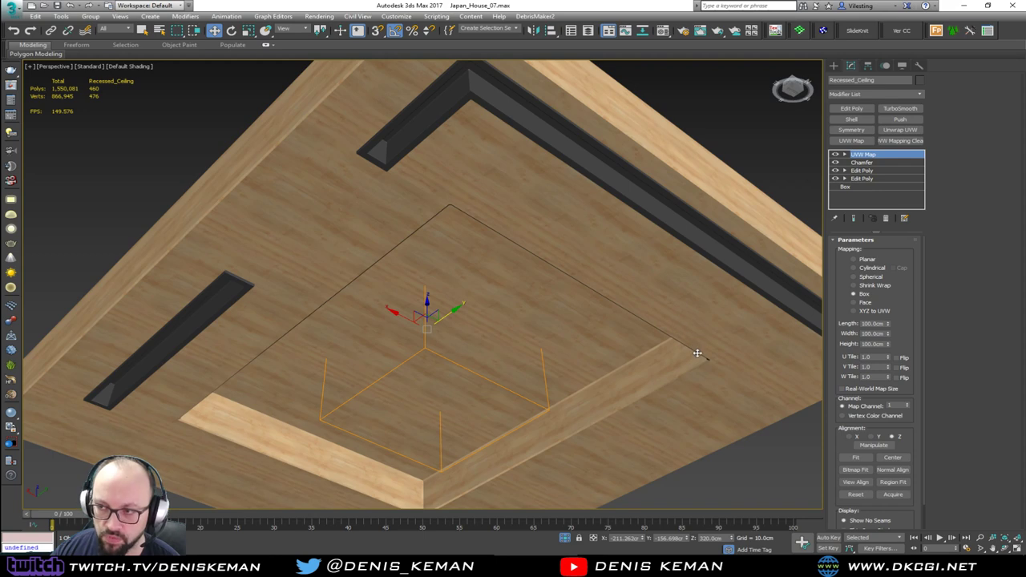
key(F4)
middle_drag(611, 291, 606, 254)
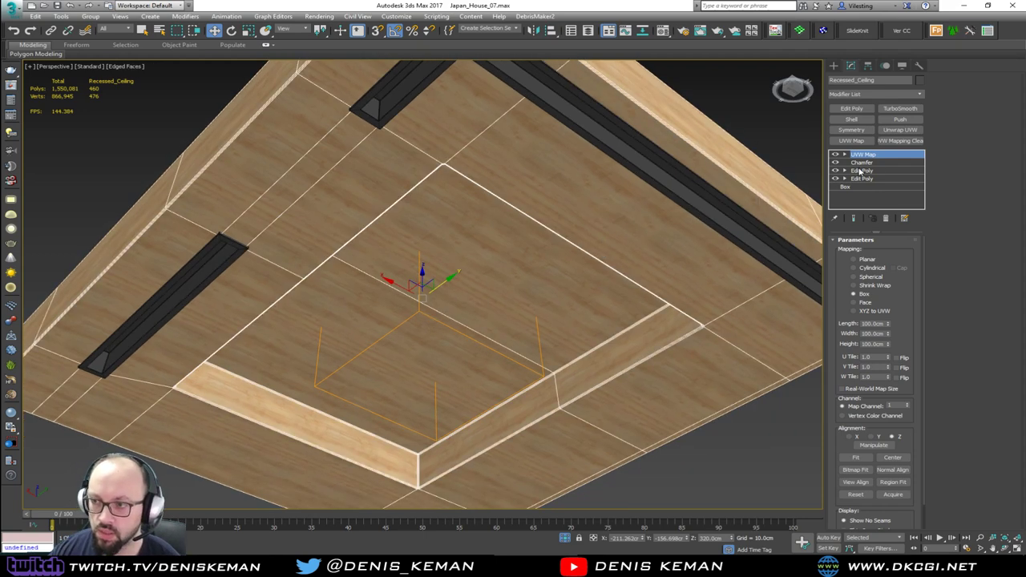
Step: In the ceiling's upper Edit Poly modifier, select the eight polygons forming the central recess's walls and top
click(873, 172)
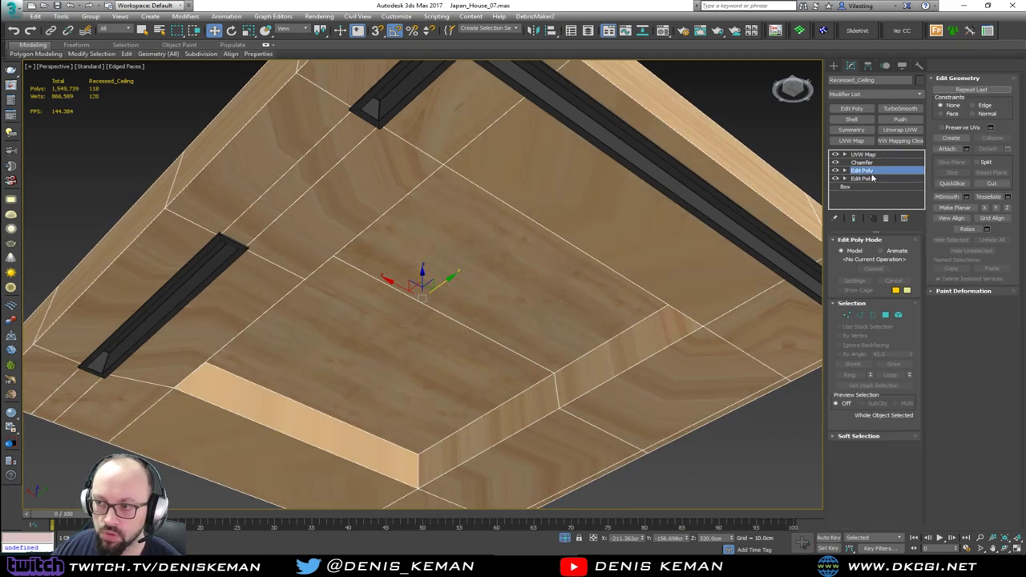
key(4)
click(396, 451)
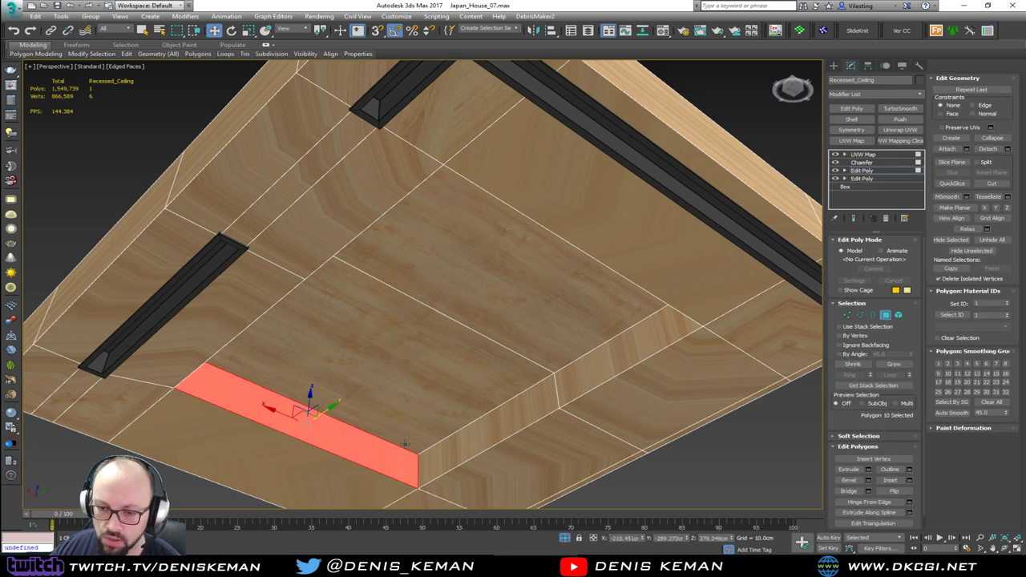
ctrl+click(433, 421)
ctrl+click(524, 339)
ctrl+click(594, 363)
ctrl+click(531, 411)
alt+middle_drag(530, 411, 653, 397)
ctrl+click(660, 447)
alt+middle_drag(661, 446, 649, 424)
ctrl+click(664, 452)
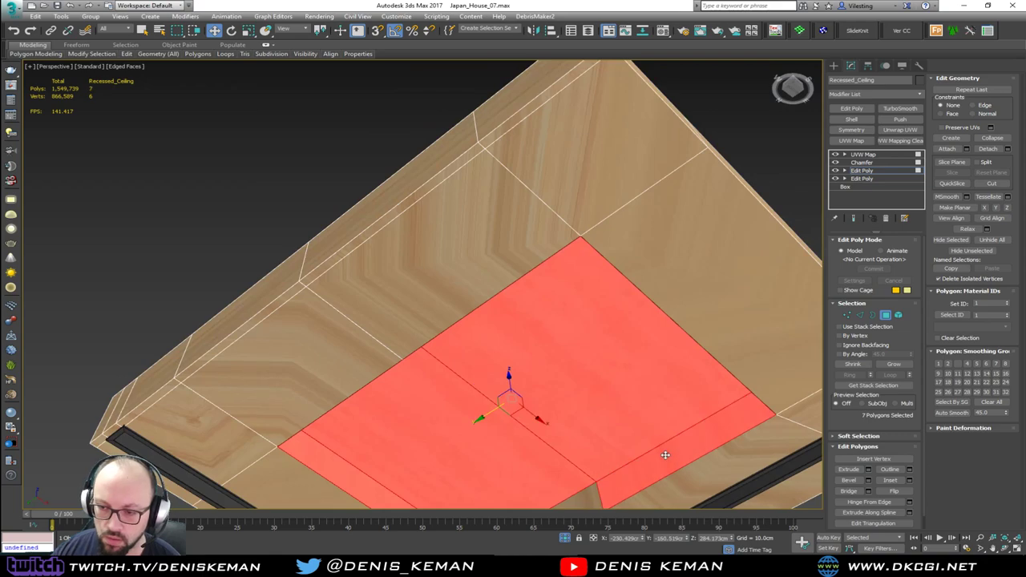
ctrl+click(601, 495)
Step: Detach the selected recess polygons as a cloned object and leave polygon selection
alt+middle_drag(556, 449, 569, 416)
click(1006, 150)
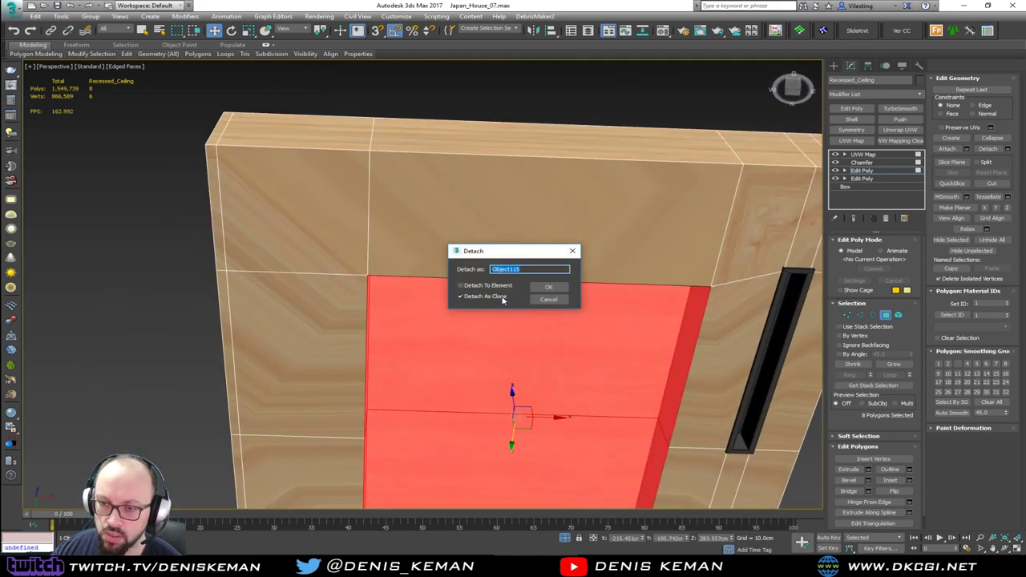
click(548, 286)
click(884, 314)
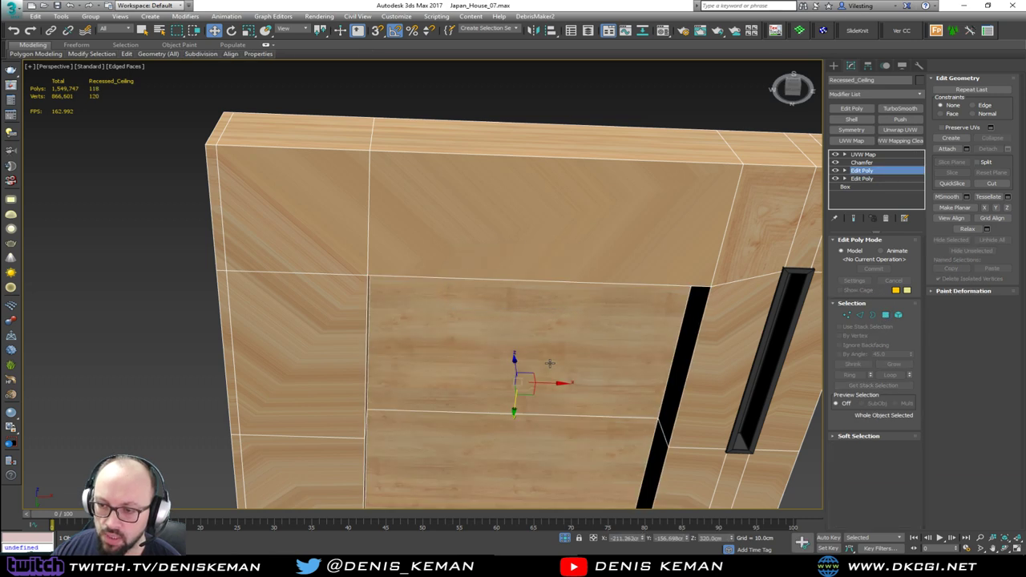
Step: Select the cloned recess's open border and lower it about 5 cm along Z so it extends below the ceiling
click(550, 363)
alt+middle_drag(550, 363, 399, 251)
key(3)
click(339, 328)
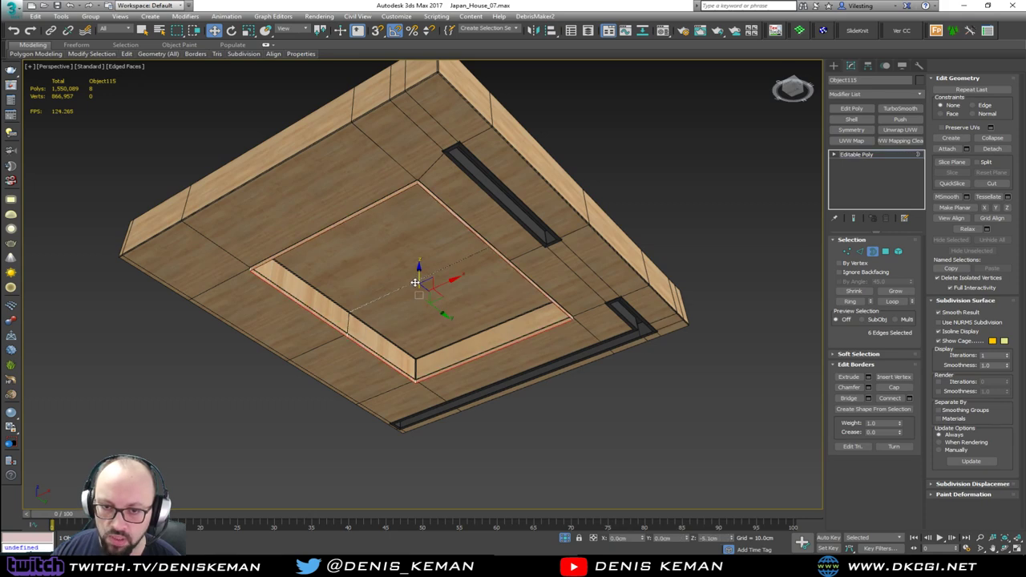
scroll(418, 277, up, 3)
scroll(415, 282, up, 2)
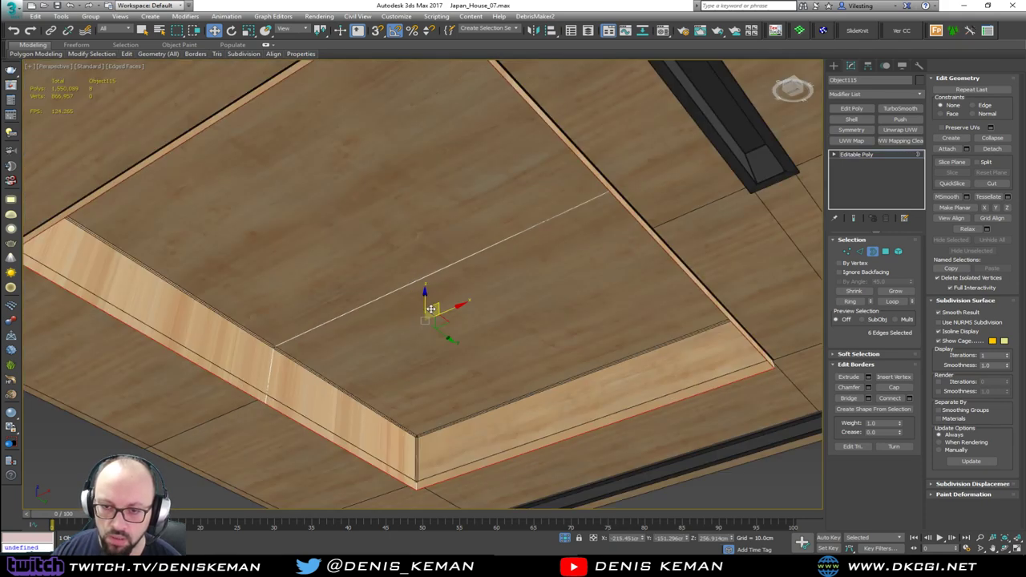
middle_drag(430, 308, 460, 288)
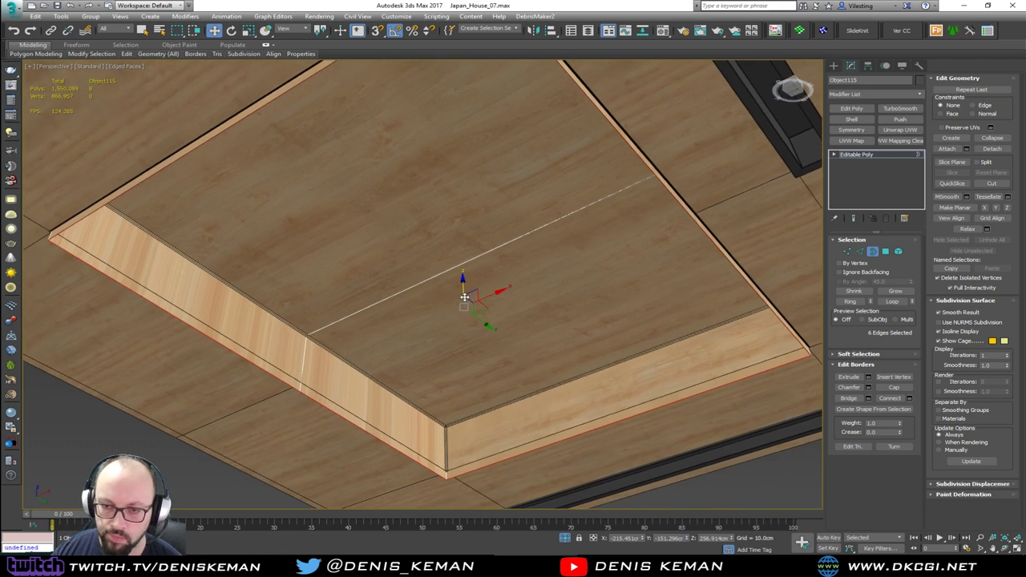
Step: Extend the open border inward as a flat lip, then raise a new inner wall about 5 cm from it
key(r)
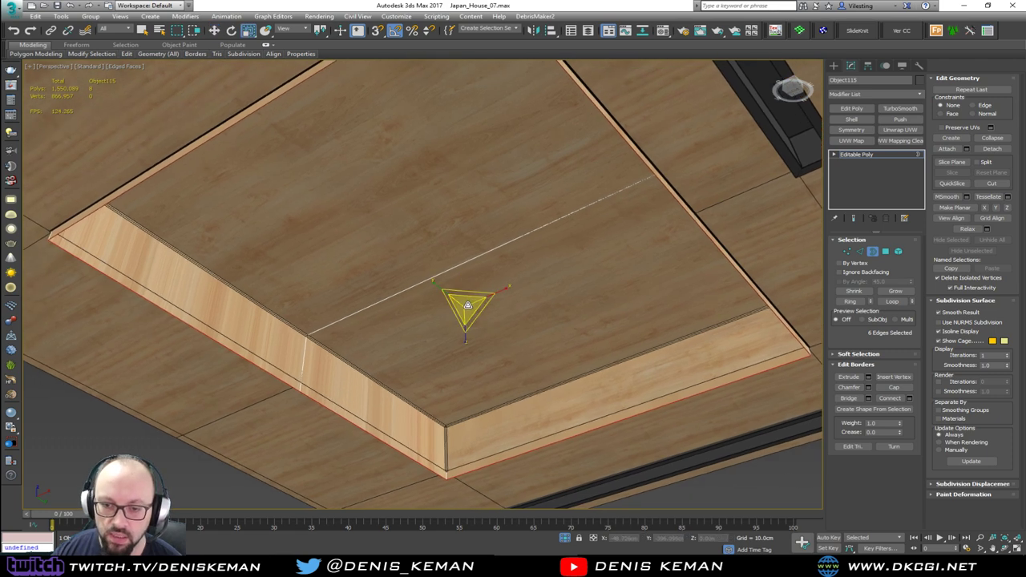
drag(468, 307, 467, 311)
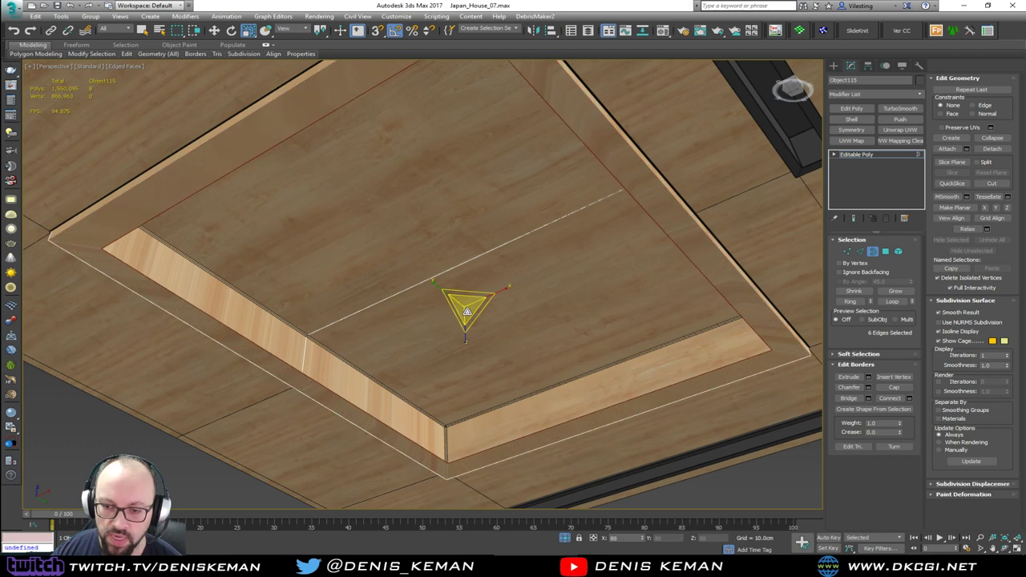
alt+middle_drag(464, 313, 452, 323)
key(w)
shift+drag(465, 287, 466, 277)
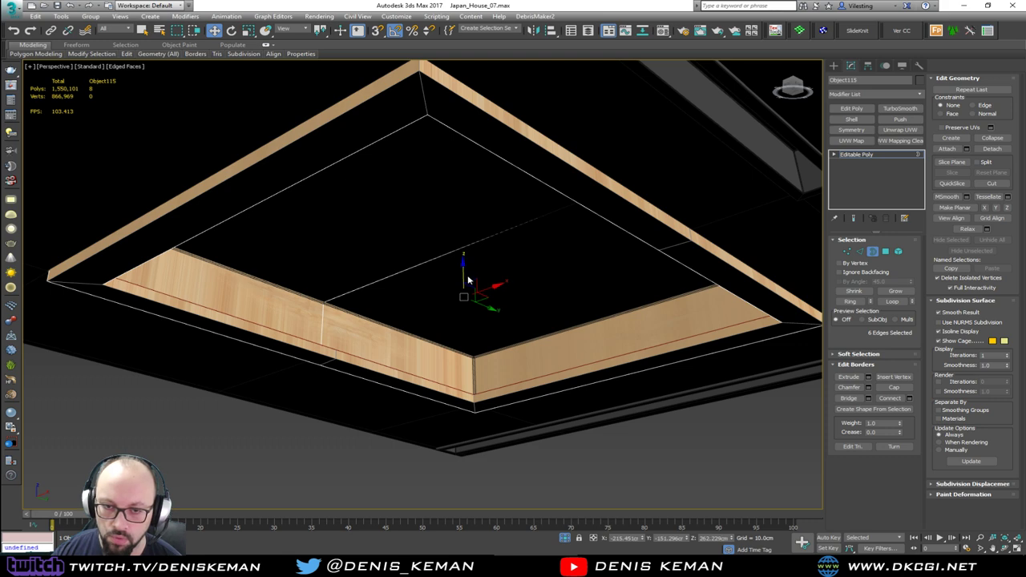
Step: Extend the inner wall's upper border outward as a hidden flange, then scale it to about 96% in X and Y in wireframe
key(r)
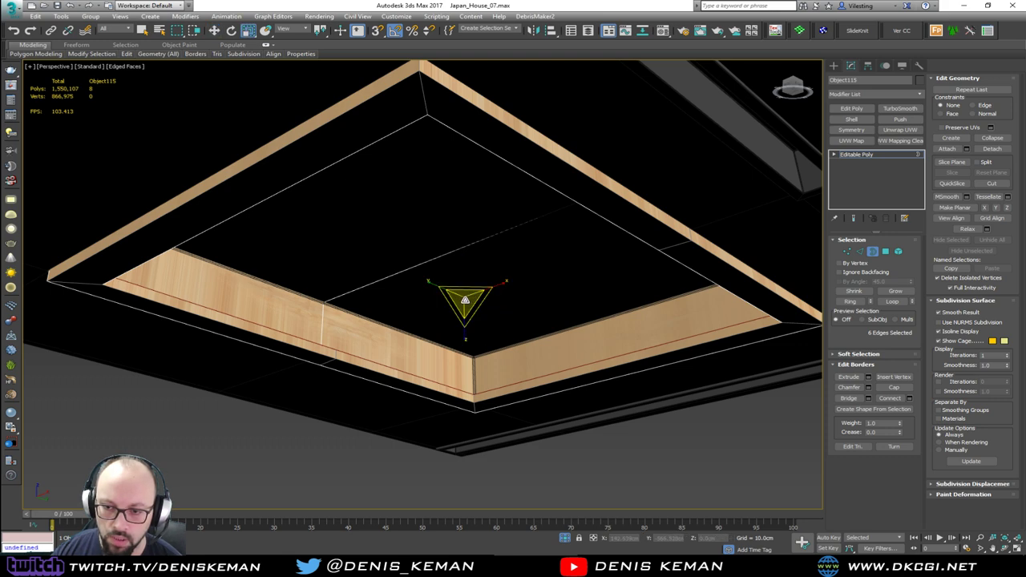
drag(465, 301, 462, 296)
mouse_move(462, 294)
alt+middle_down()
mouse_move(464, 350)
mouse_move(452, 371)
alt+middle_up()
key(F3)
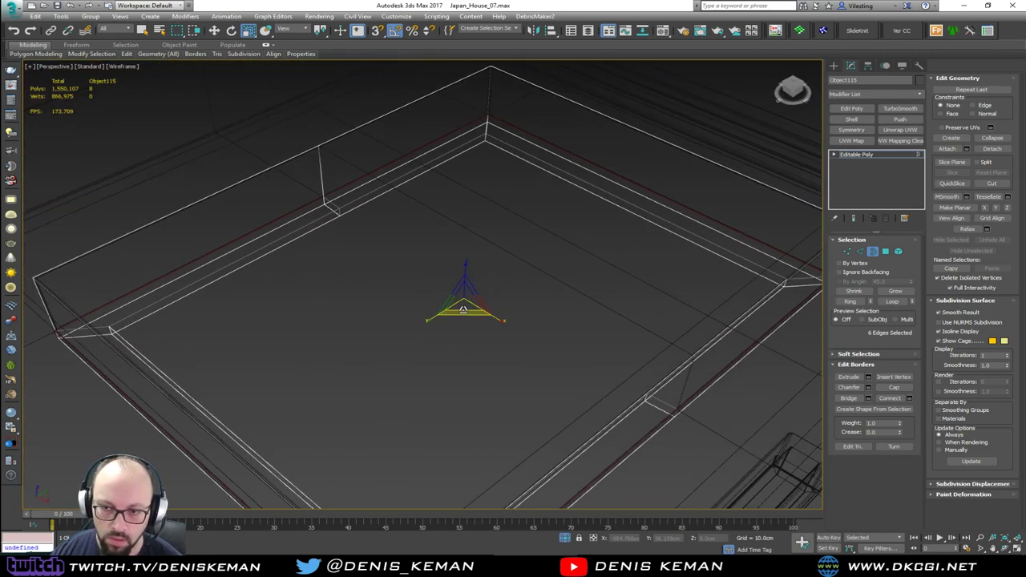
drag(463, 308, 462, 308)
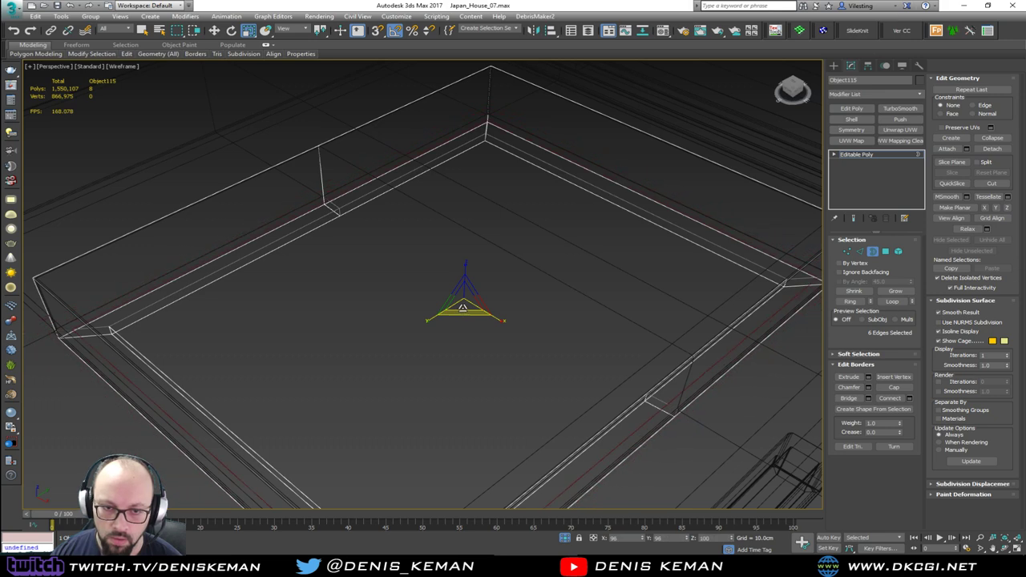
Step: Extend the selected inner border up along Z with snapping to the recess top, then cap the opening
alt+middle_drag(462, 307, 429, 369)
key(w)
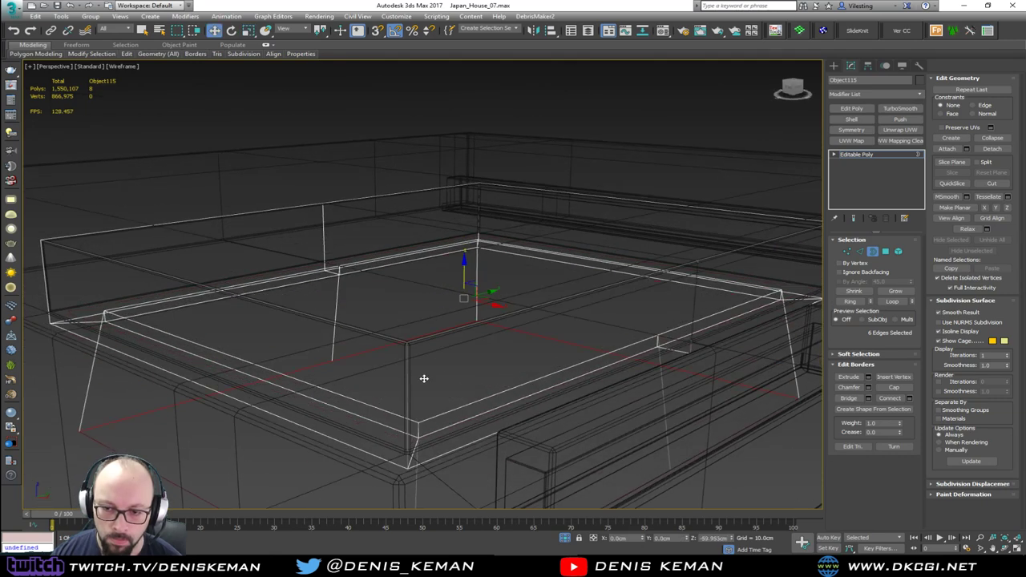
key(s)
mouse_move(424, 378)
mouse_down()
mouse_move(418, 417)
mouse_move(421, 395)
mouse_up()
alt+middle_drag(421, 394, 421, 378)
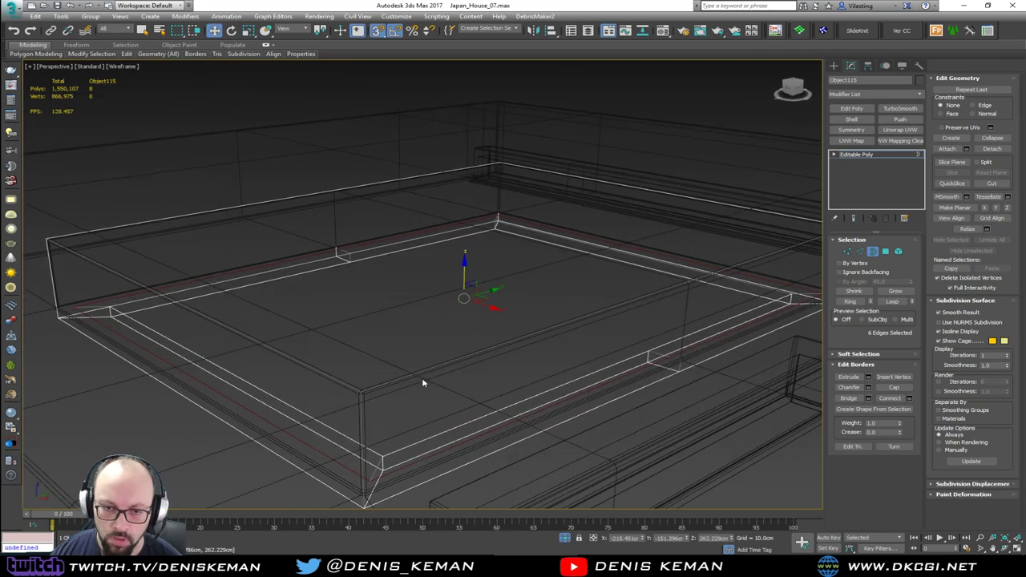
shift+drag(463, 277, 473, 222)
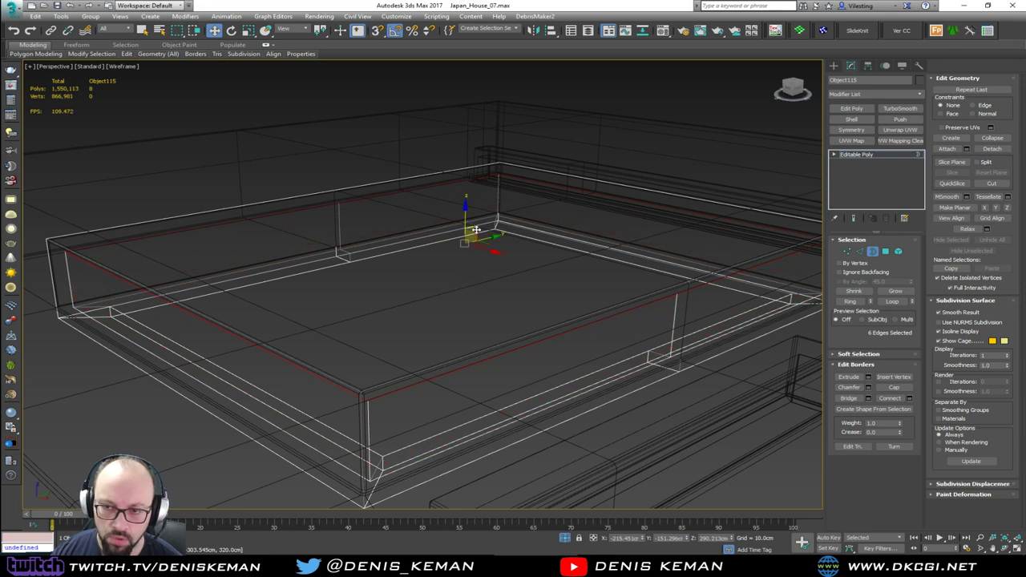
click(887, 391)
click(887, 388)
mouse_move(558, 345)
alt+middle_down()
mouse_move(522, 309)
mouse_move(523, 293)
mouse_move(419, 342)
mouse_move(393, 329)
mouse_move(394, 314)
mouse_move(331, 313)
mouse_move(320, 328)
alt+middle_up()
key(F3)
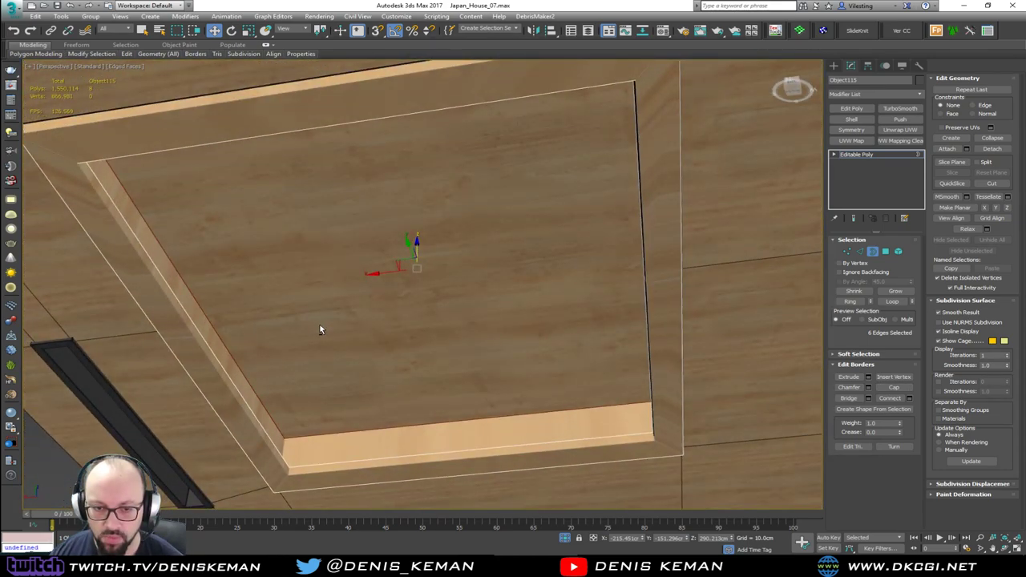
Step: Remove the material from the recess frame object with the script command $.material=undefined
alt+middle_drag(415, 321, 519, 454)
scroll(474, 355, up, 5)
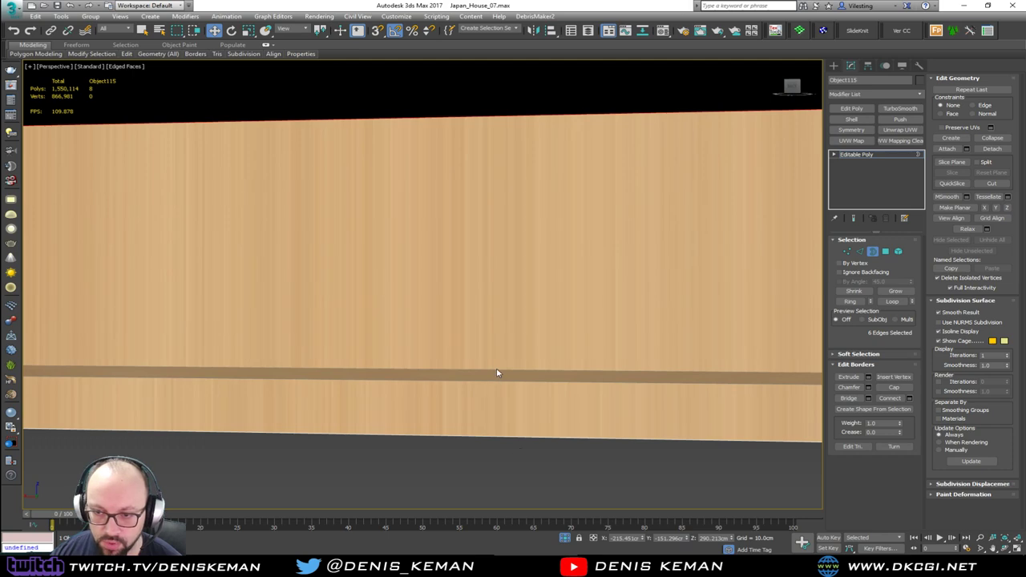
alt+middle_drag(623, 377, 488, 223)
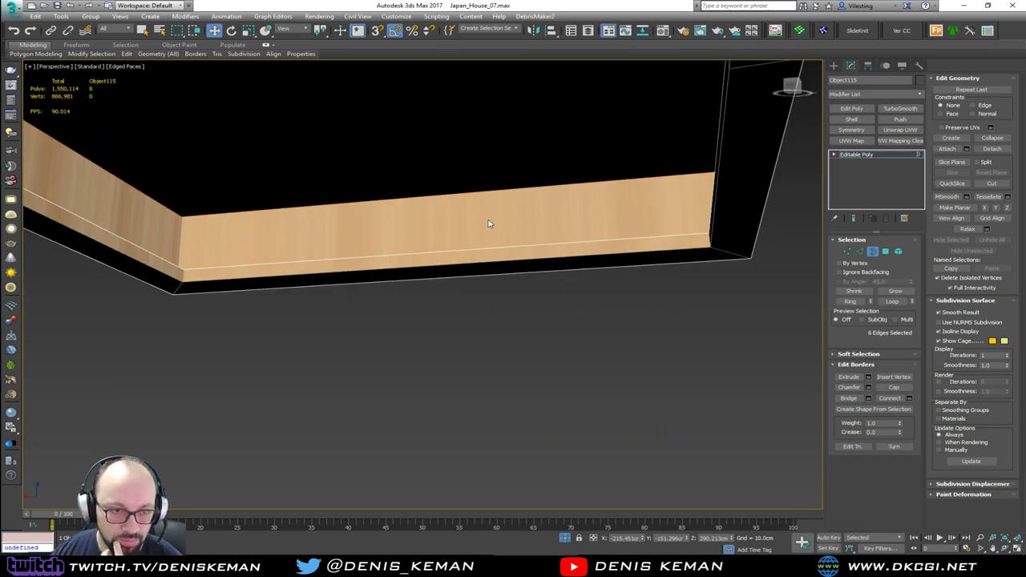
alt+middle_drag(488, 278, 449, 256)
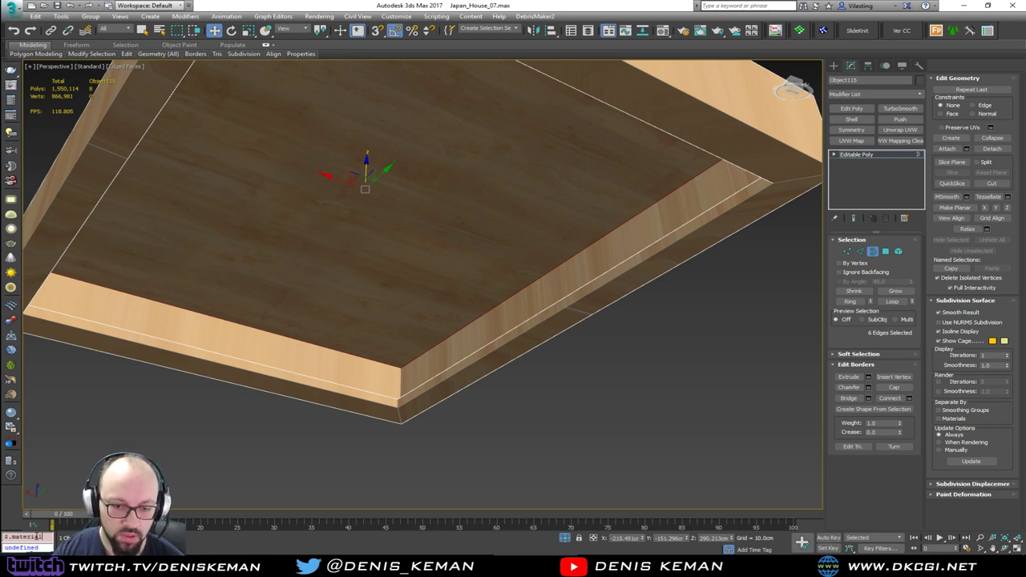
text(und)
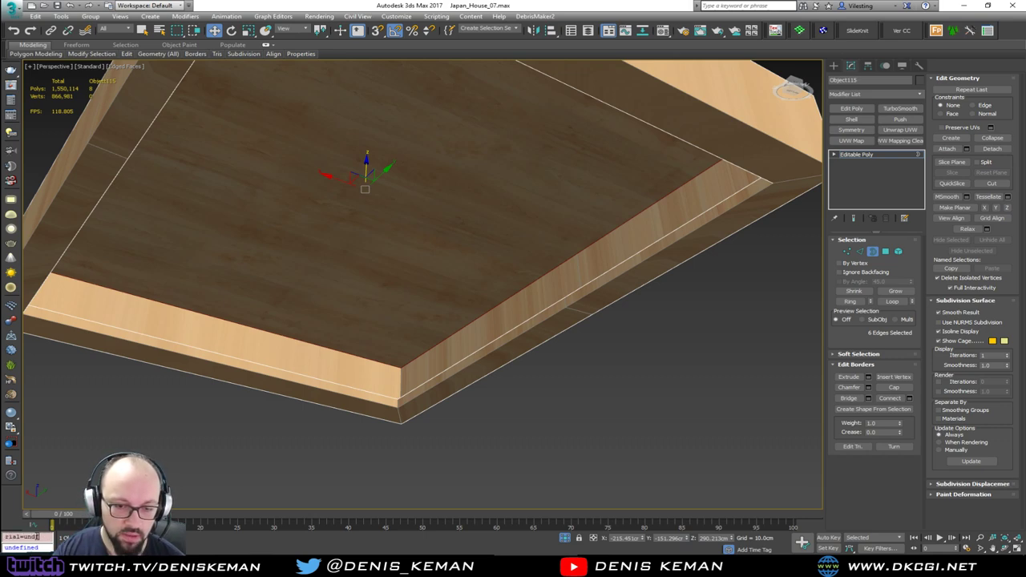
text(efined)
key(Return)
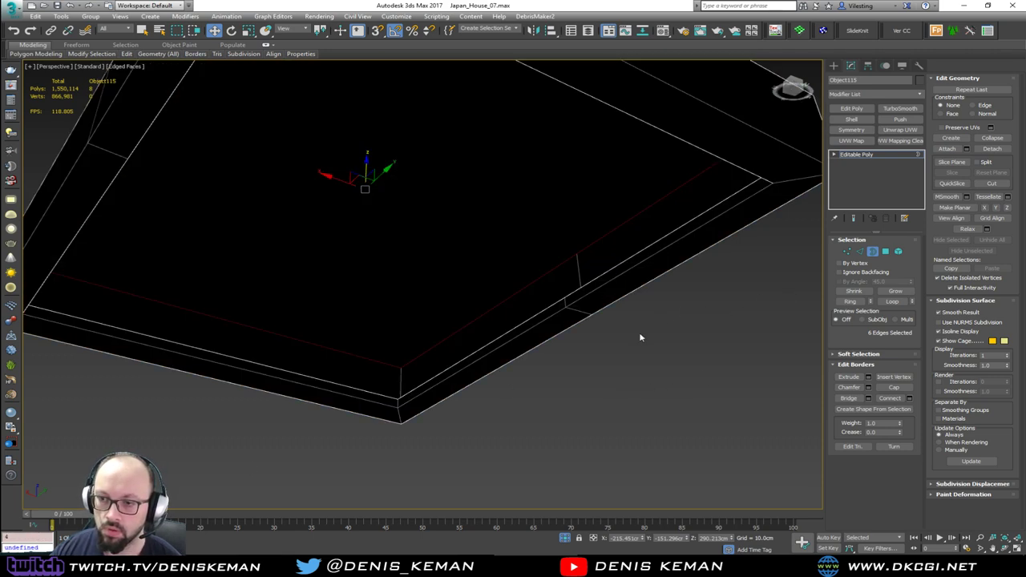
Step: Select the extra edge loop running across the middle of the frame and remove it
alt+middle_drag(649, 267, 689, 261)
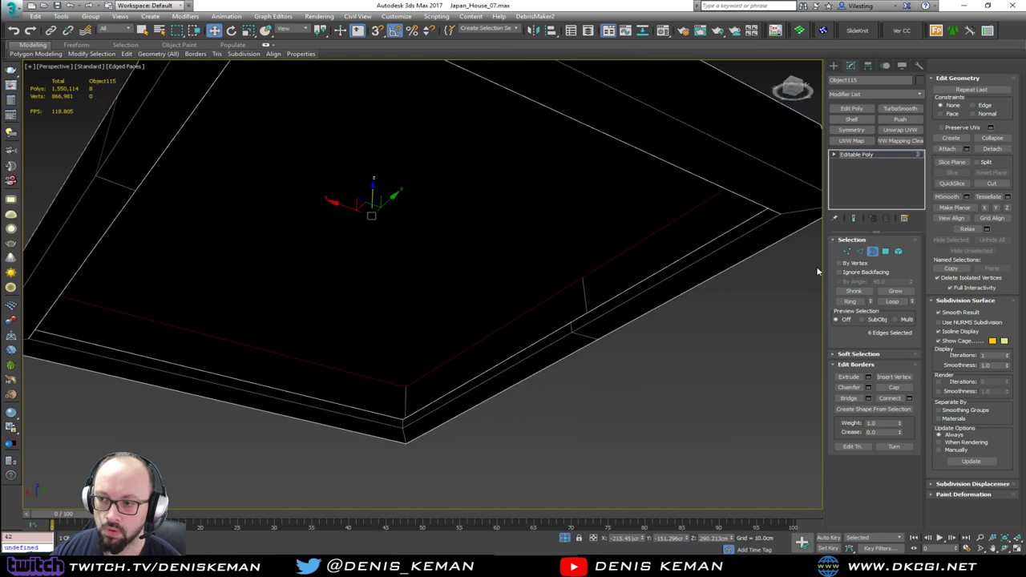
click(872, 251)
click(859, 253)
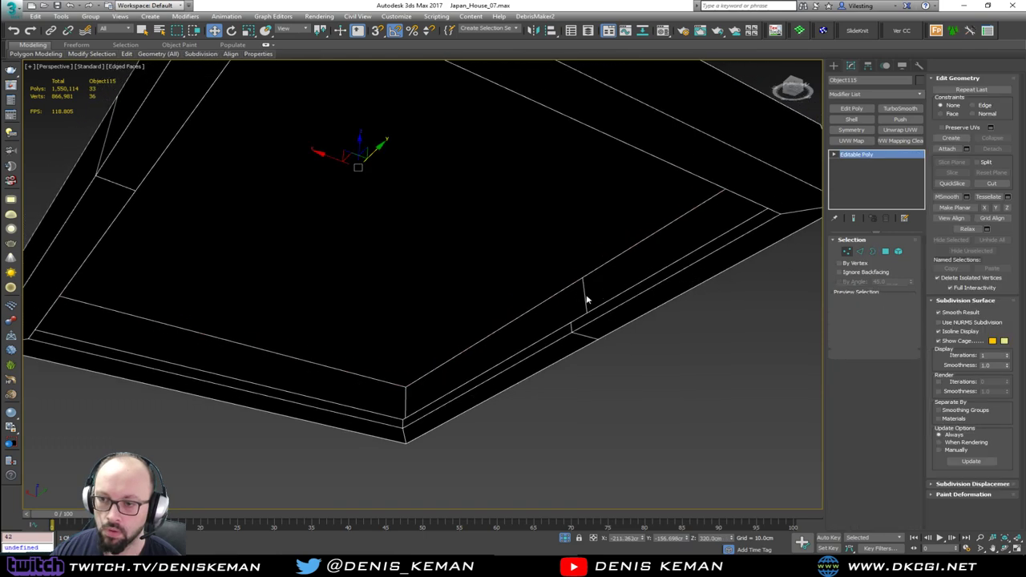
double_click(586, 294)
alt+middle_drag(585, 294, 586, 351)
Step: Flip the normals of all the frame's polygons, then leave polygon selection and deselect the object
key(4)
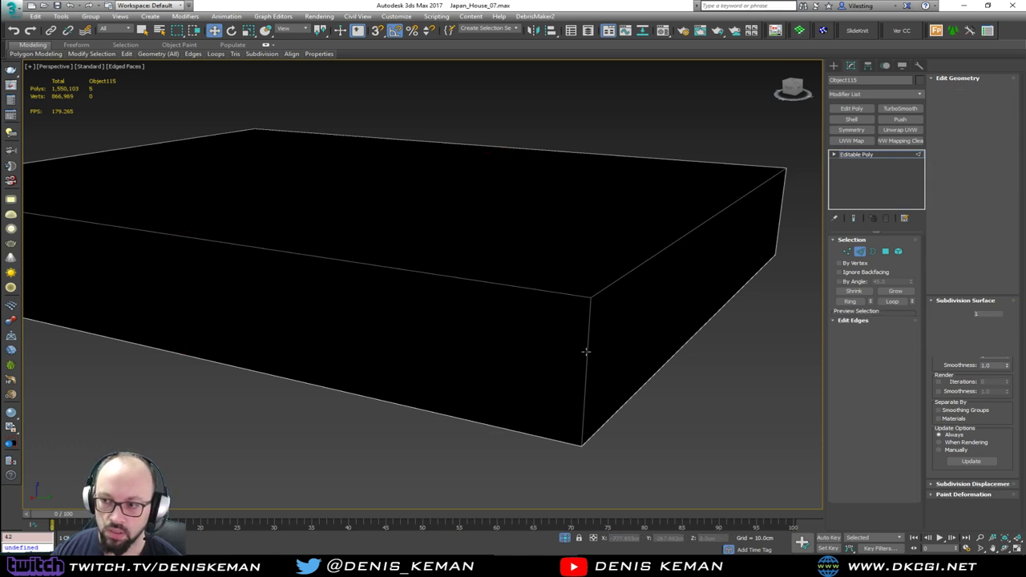
key(ctrl+a)
click(897, 408)
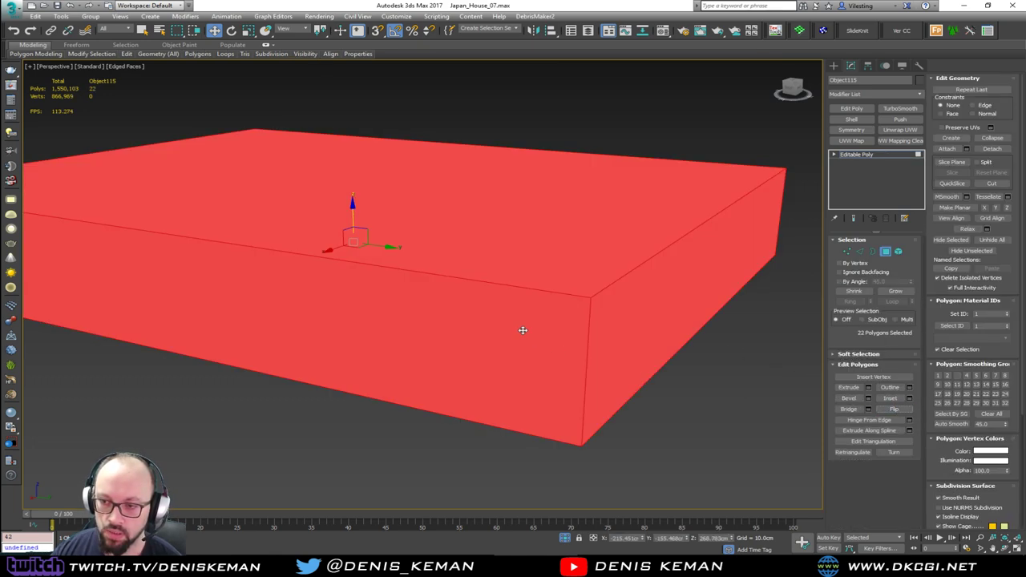
alt+middle_drag(523, 330, 511, 286)
click(626, 392)
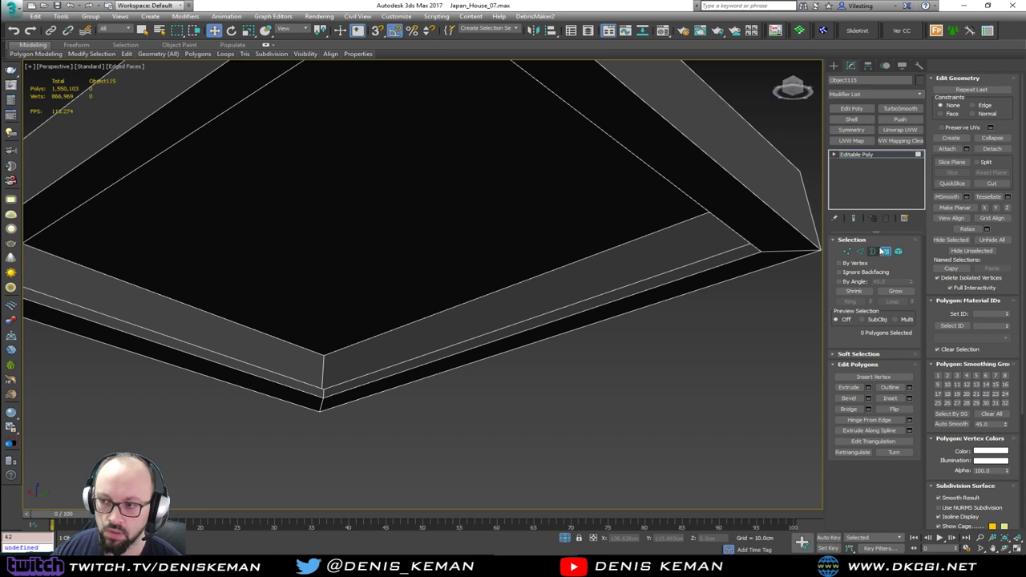
click(885, 250)
click(663, 366)
key(F4)
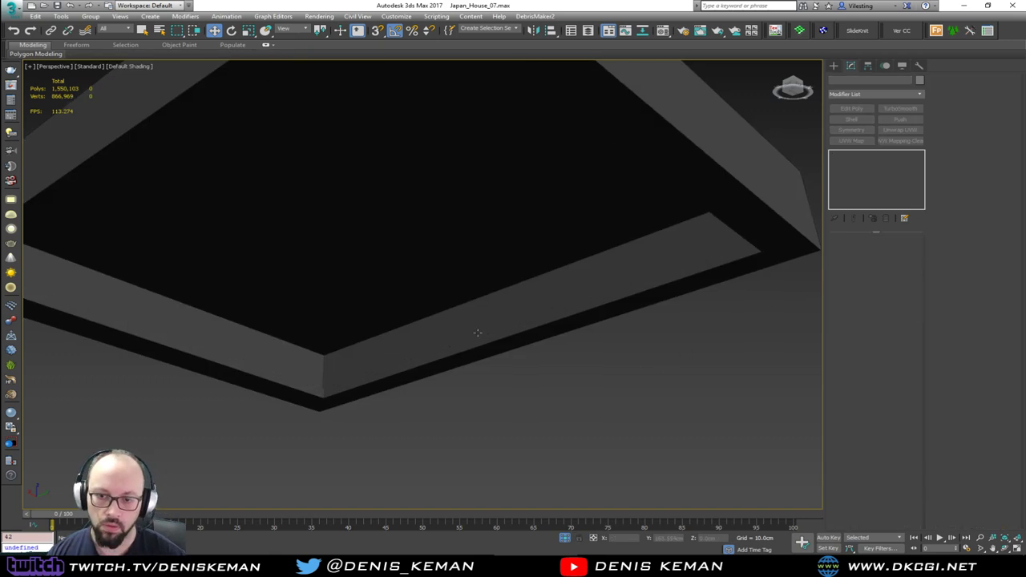
Step: End isolation to bring back the whole house and save the scene
scroll(476, 334, down, 3)
middle_drag(426, 299, 404, 309)
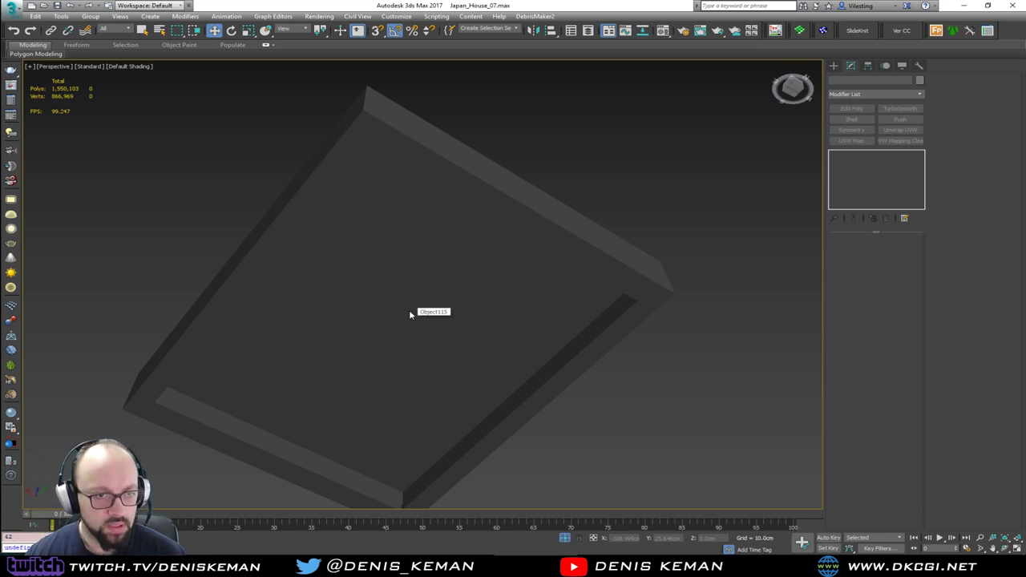
right_click(238, 244)
click(256, 168)
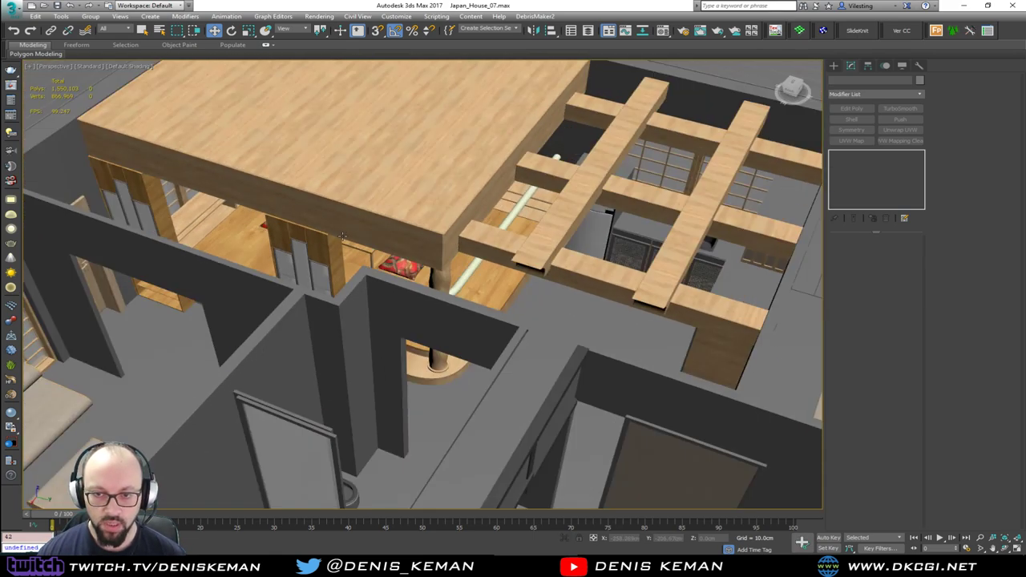
scroll(342, 236, down, 5)
alt+middle_drag(342, 240, 344, 263)
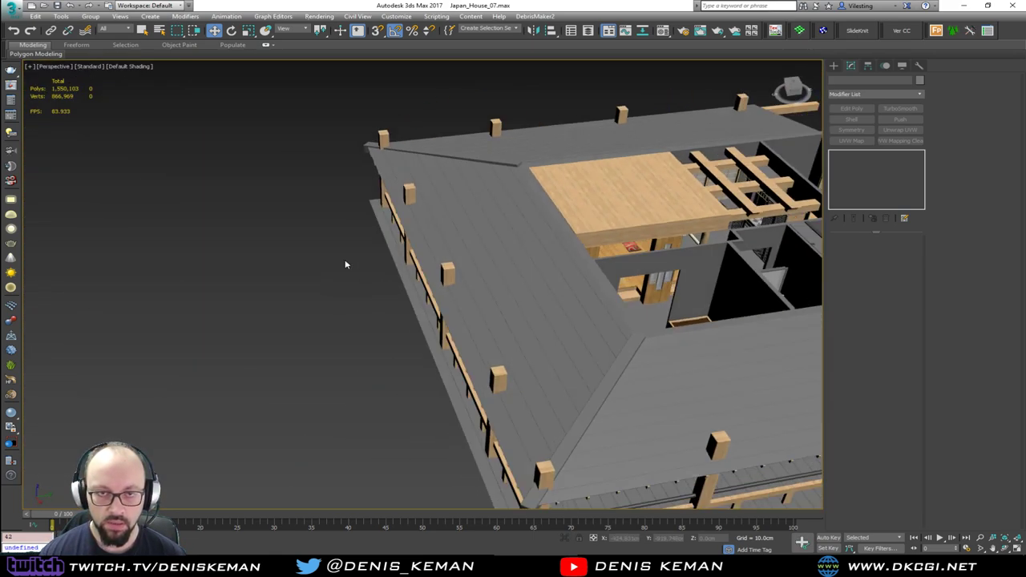
click(12, 16)
click(17, 96)
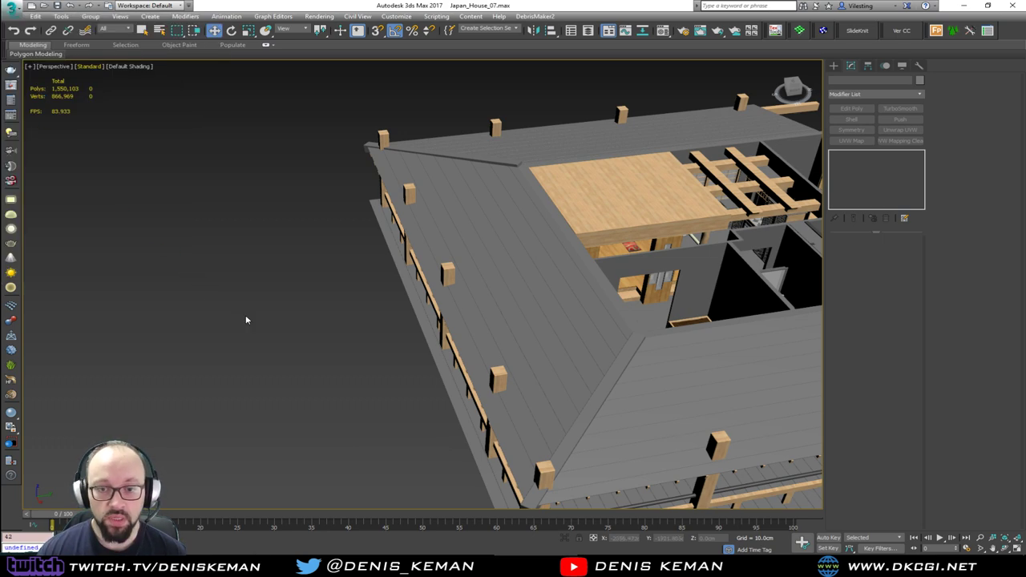
Step: Create a cylinder about 142 cm in radius and 175 cm high on the empty ground beside the house
alt+middle_drag(246, 320, 382, 334)
right_click(383, 317)
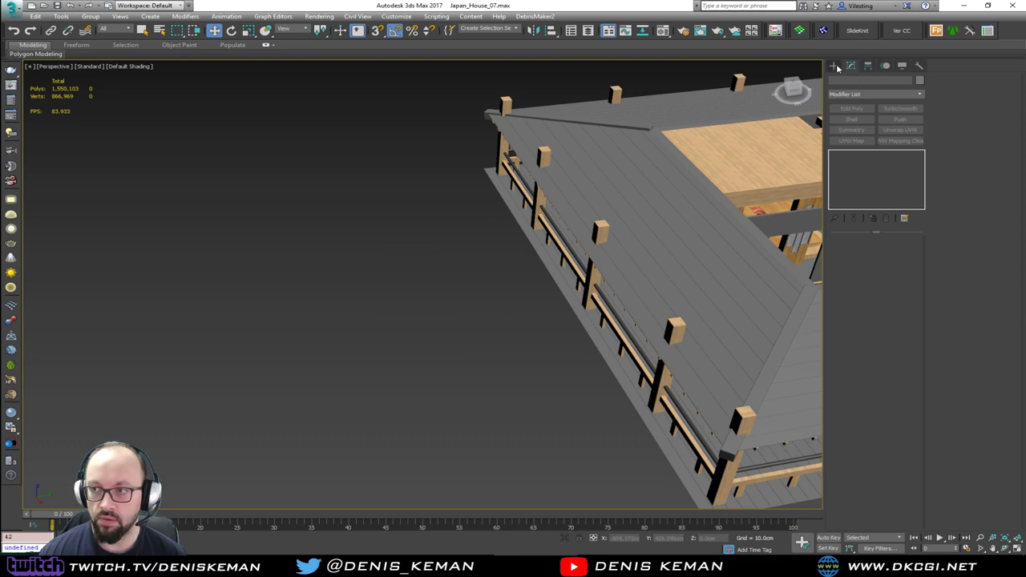
click(834, 66)
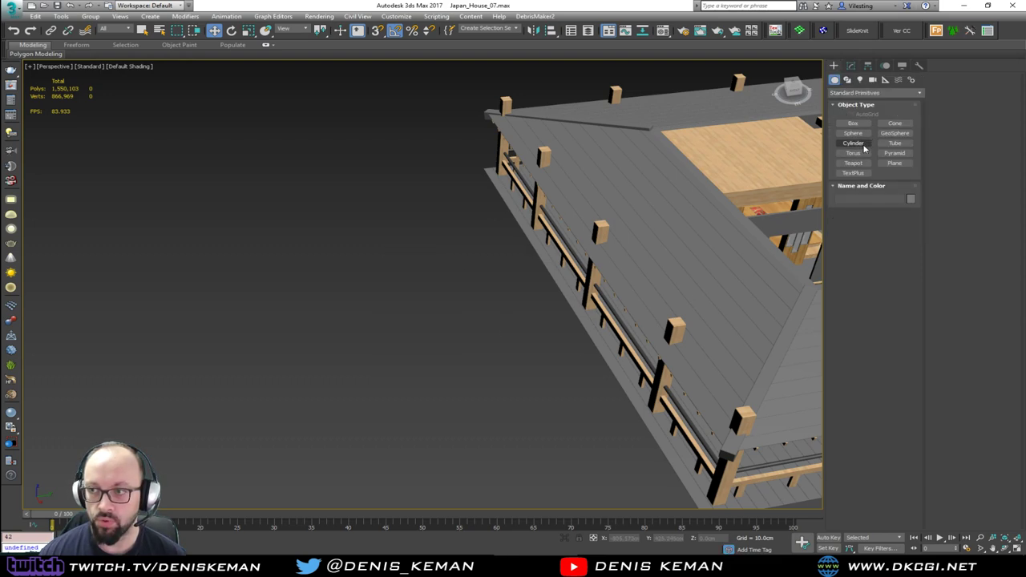
click(862, 145)
drag(378, 346, 431, 343)
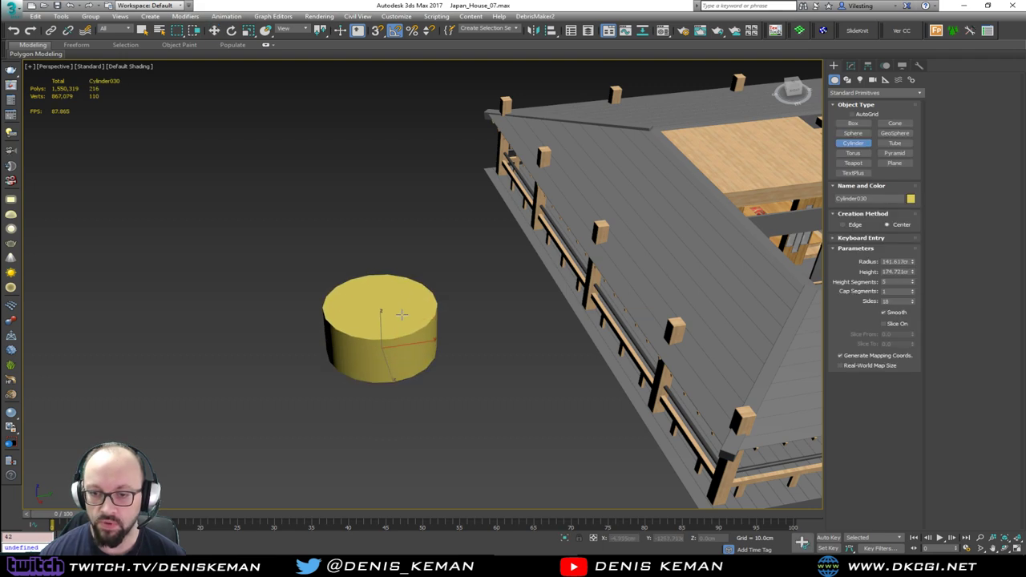
click(413, 351)
key(w)
key(F4)
scroll(416, 337, up, 4)
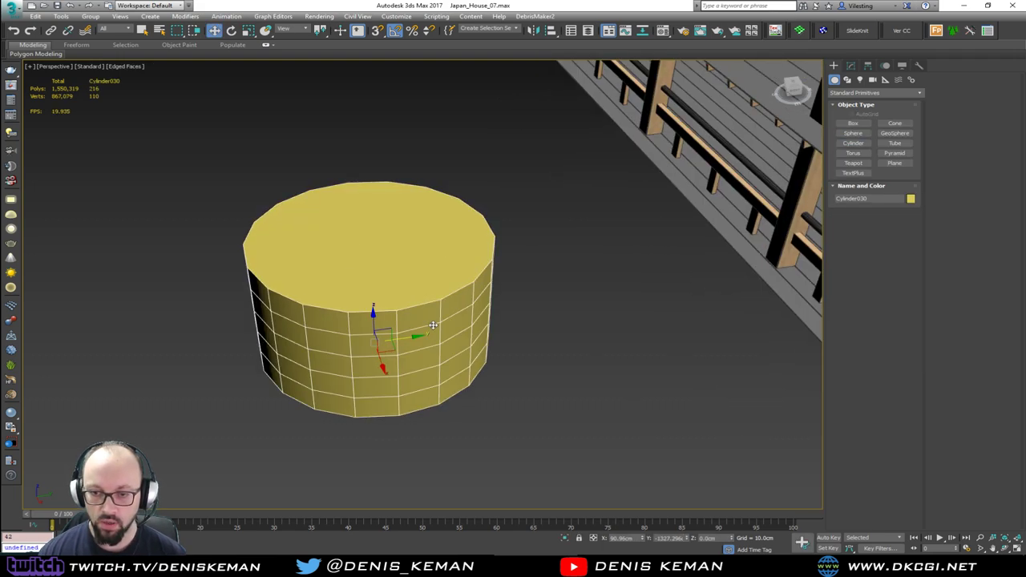
key(z)
alt+middle_drag(367, 340, 360, 348)
Step: Add a Chamfer modifier to the cylinder and inspect which of its edges are chamfered
click(861, 93)
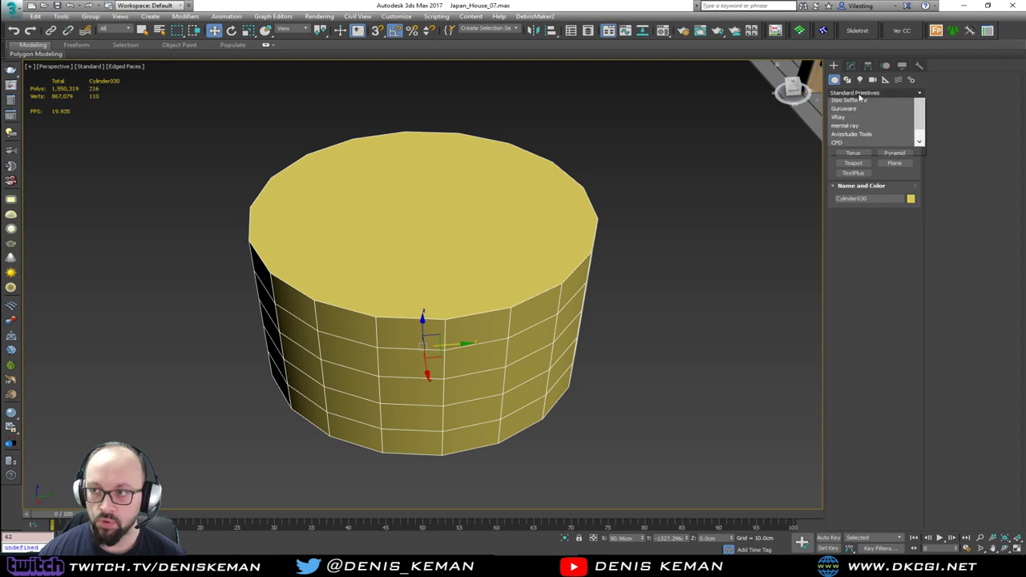
click(859, 92)
click(850, 65)
click(866, 94)
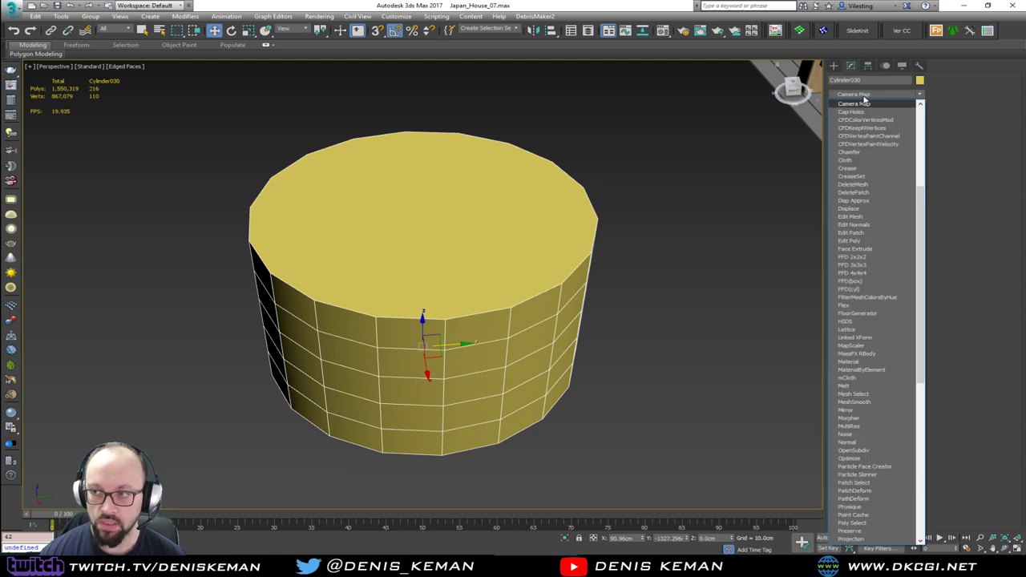
click(849, 153)
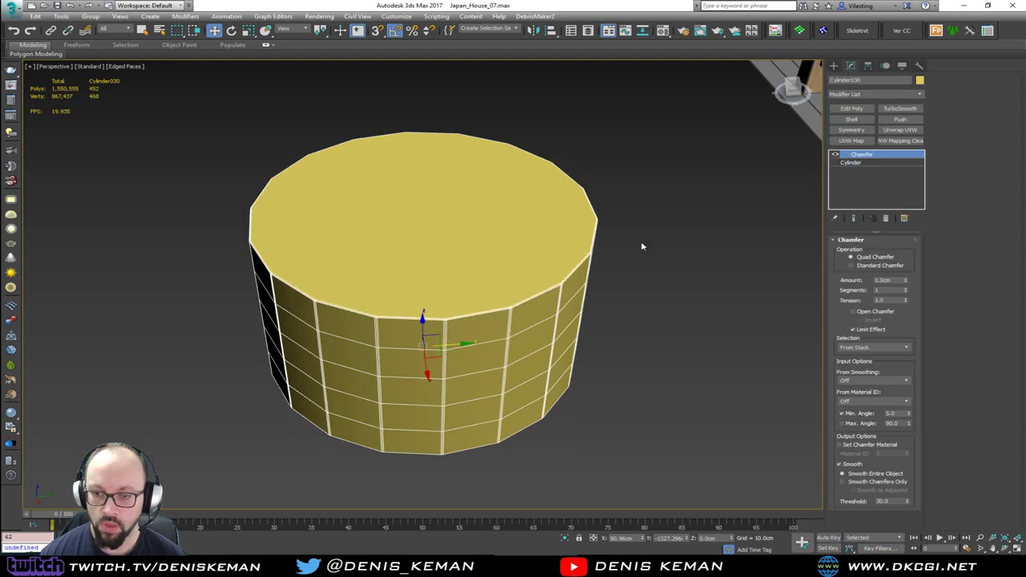
scroll(451, 353, up, 6)
scroll(445, 357, down, 3)
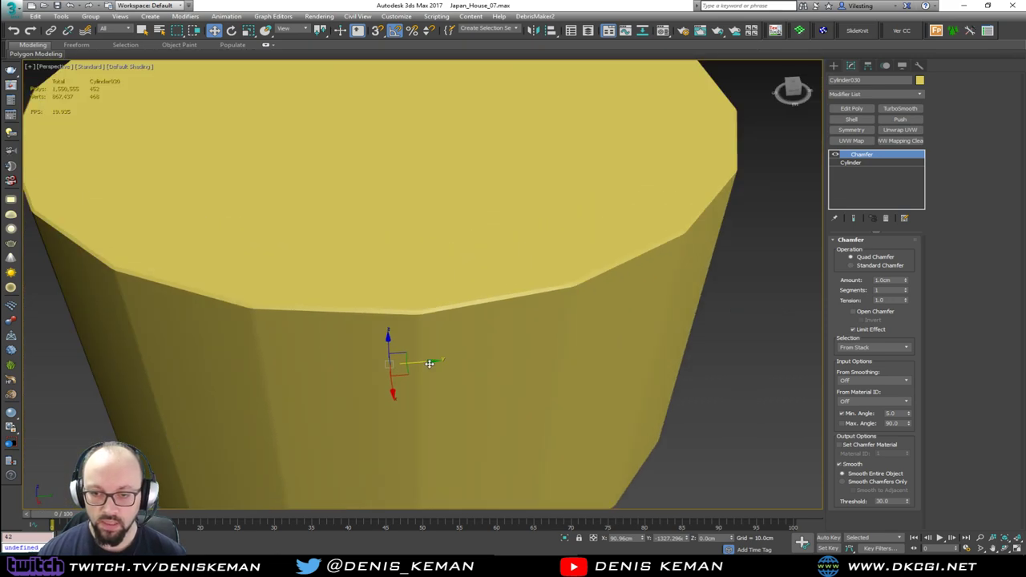
mouse_move(438, 364)
alt+middle_down()
mouse_move(446, 318)
mouse_move(479, 291)
mouse_move(428, 348)
alt+middle_up()
scroll(429, 348, down, 2)
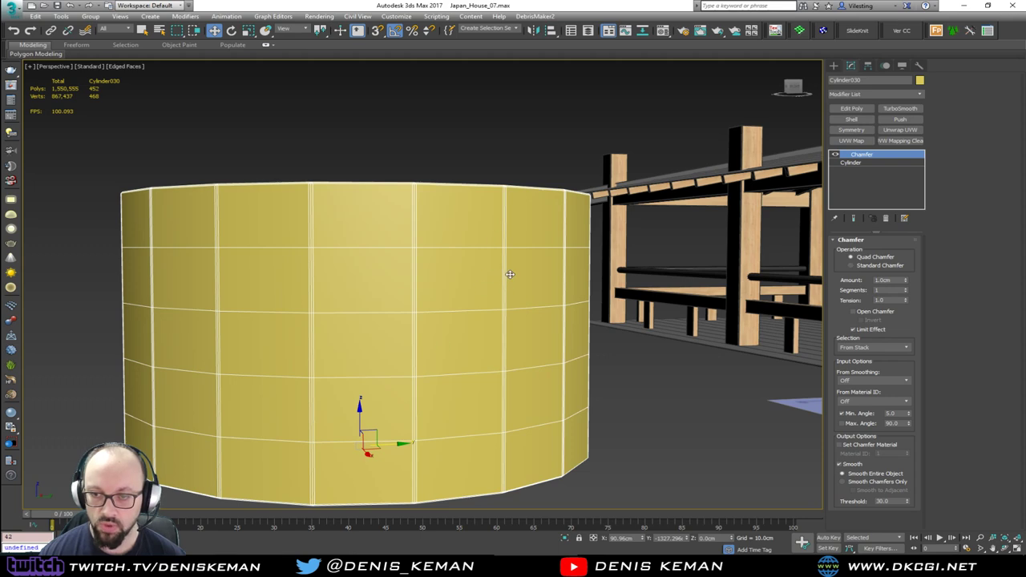
mouse_move(513, 293)
alt+middle_down()
mouse_move(534, 261)
mouse_move(511, 285)
alt+middle_up()
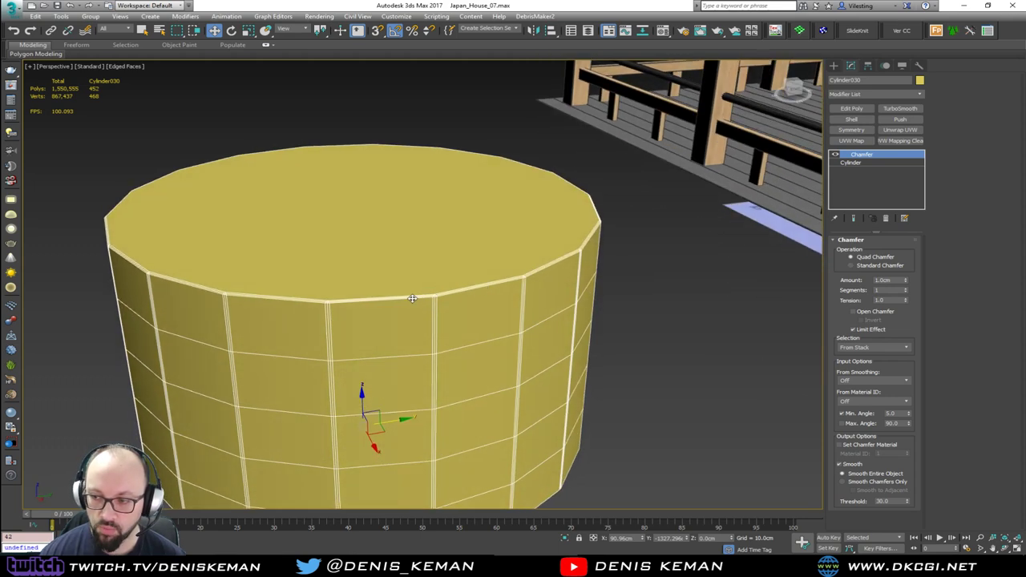
Step: Set the Chamfer modifier's minimum angle to 20
drag(901, 411, 867, 414)
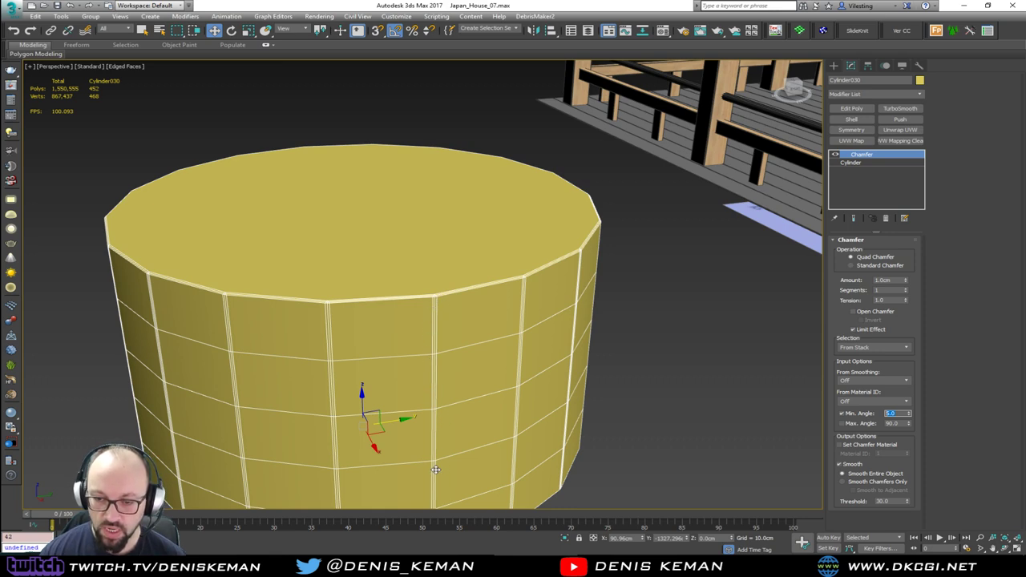
text(20)
key(Return)
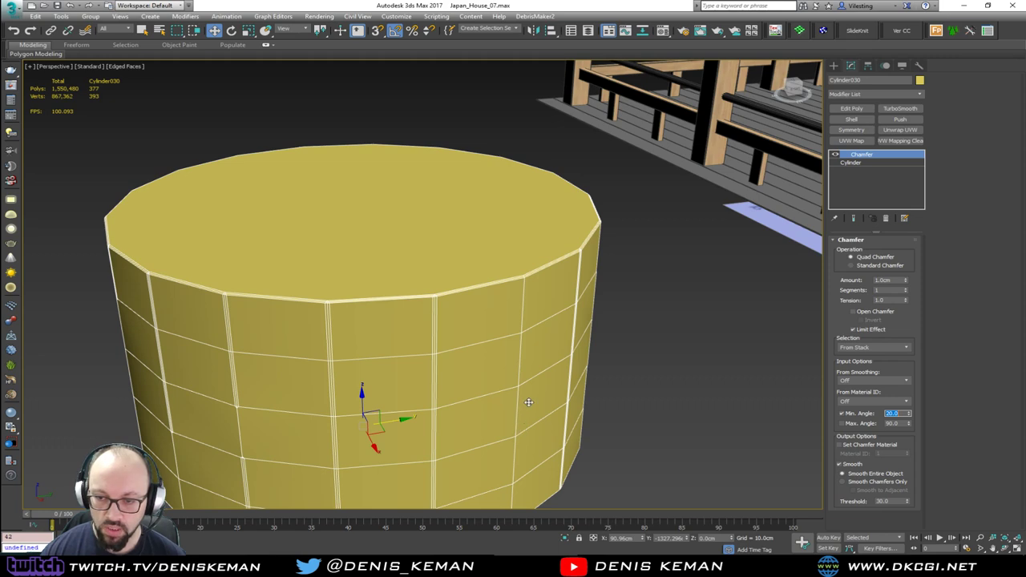
Step: Set the Chamfer modifier's minimum angle to 40 and examine the chamfered rim of the cylinder up close
alt+middle_drag(528, 402, 387, 403)
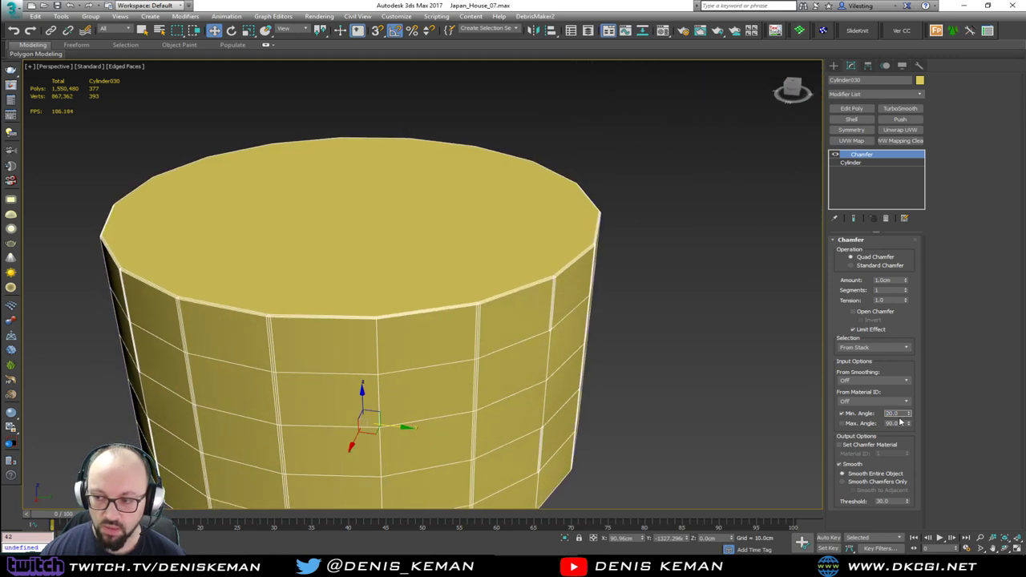
text(40)
key(Return)
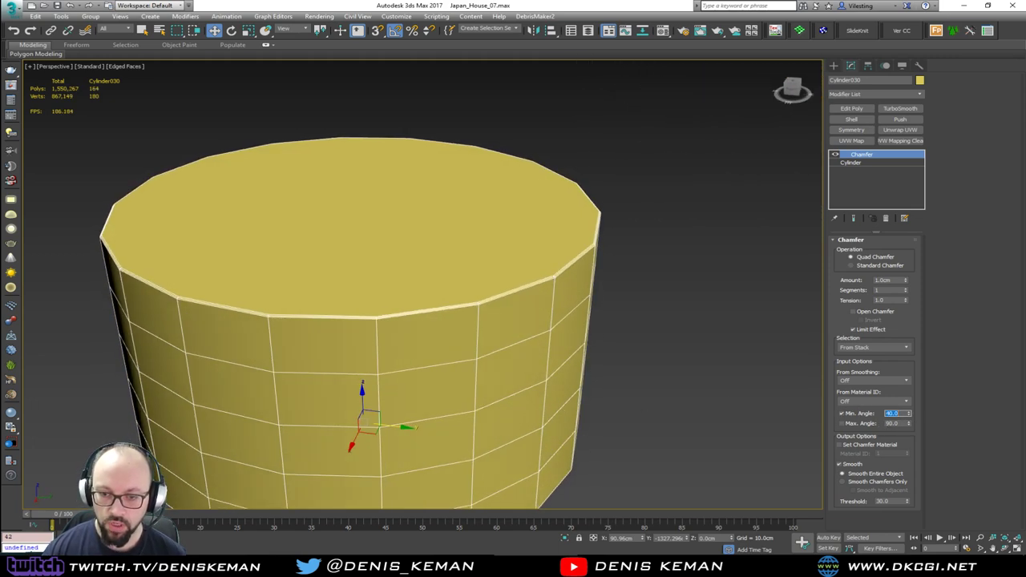
mouse_move(508, 441)
alt+middle_down()
mouse_move(494, 382)
mouse_move(508, 435)
alt+middle_up()
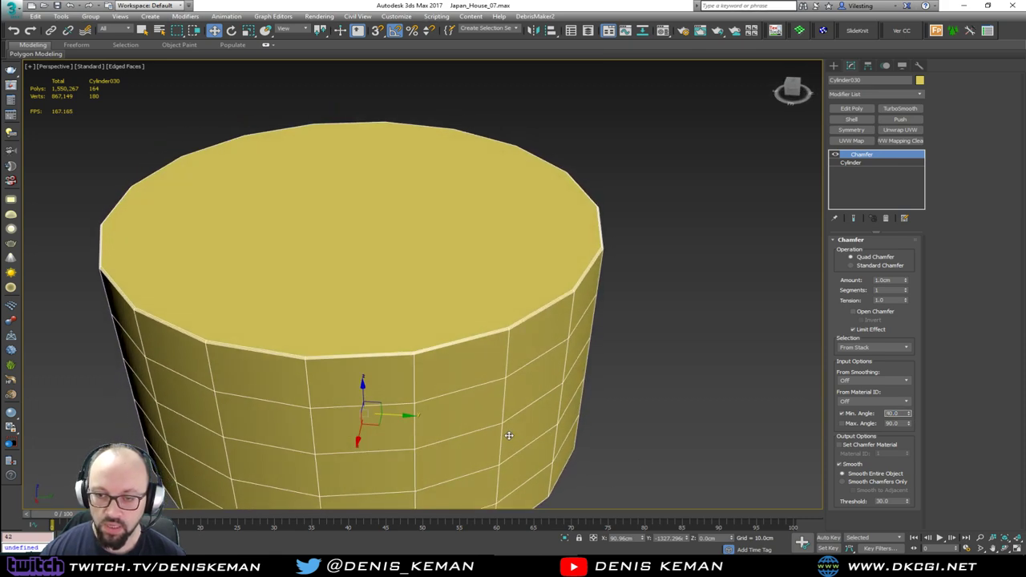
scroll(411, 354, up, 3)
scroll(411, 354, up, 4)
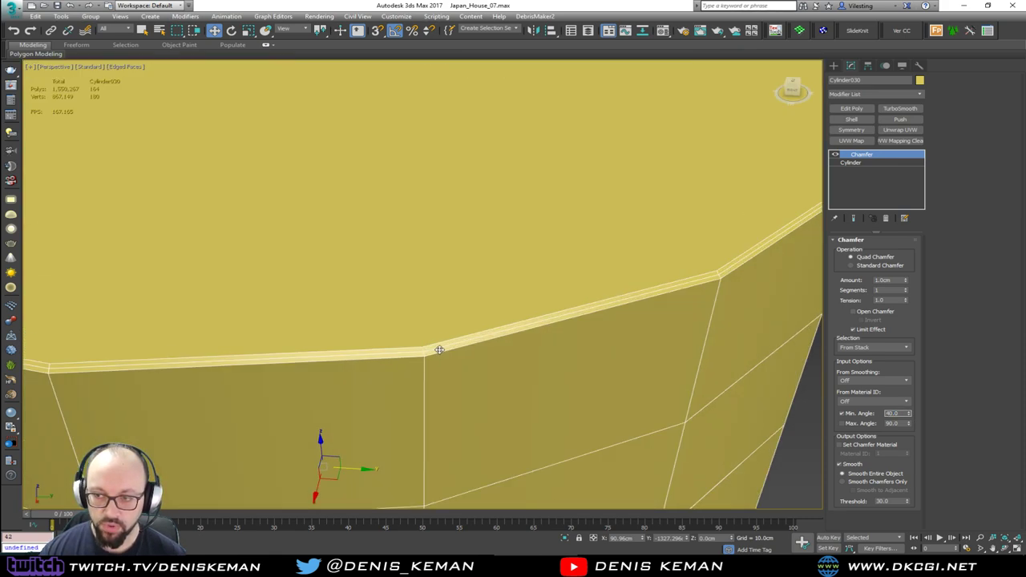
Step: Delete the yellow demonstration cylinder beside the house
middle_drag(439, 347, 422, 285)
scroll(422, 285, down, 2)
scroll(497, 362, down, 6)
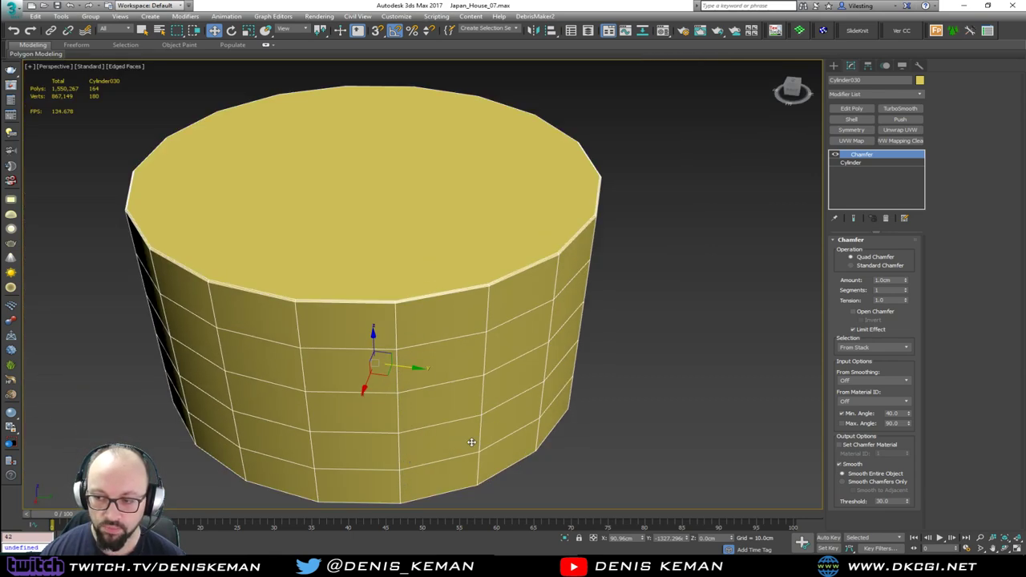
key(F4)
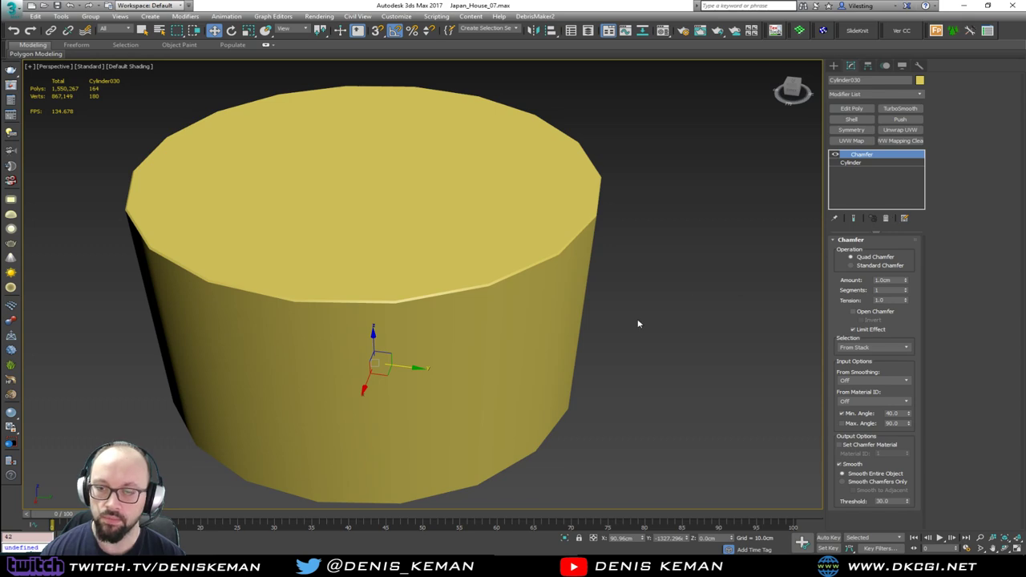
key(Delete)
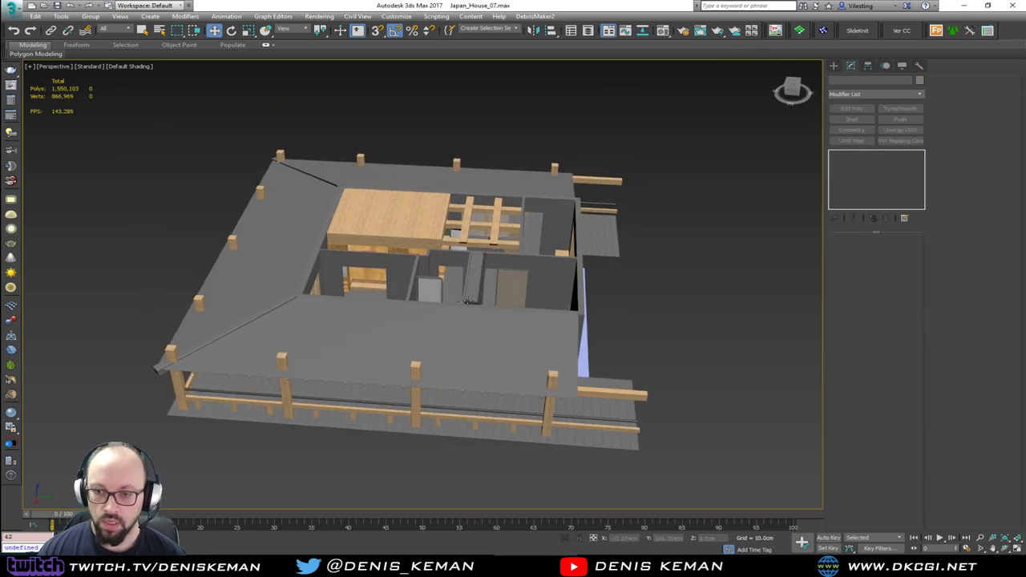
Step: Isolate the dark recessed-ceiling frame together with the wooden ceiling panel around it, and clear the selection
alt+middle_drag(468, 302, 378, 344)
scroll(415, 226, up, 6)
click(406, 320)
scroll(375, 321, up, 5)
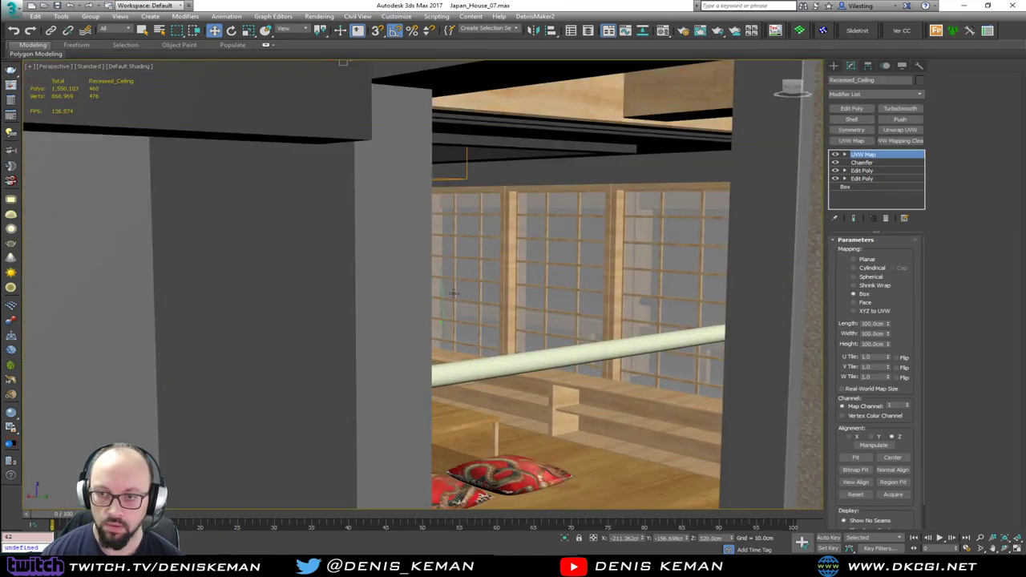
scroll(454, 293, up, 4)
alt+middle_drag(439, 290, 413, 310)
scroll(435, 363, up, 1)
scroll(414, 311, down, 3)
middle_drag(450, 357, 403, 288)
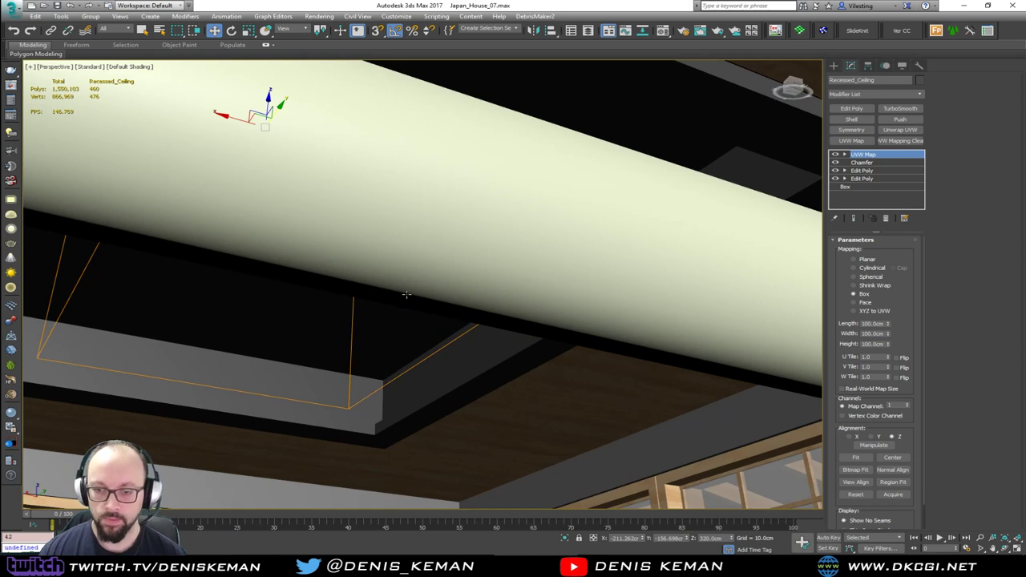
click(434, 395)
alt+middle_drag(430, 393, 419, 320)
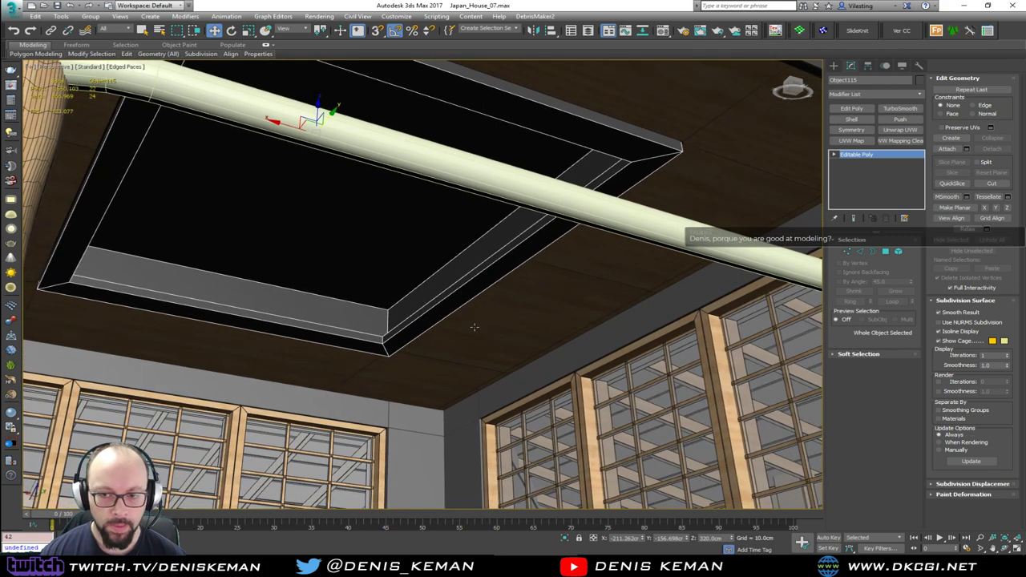
ctrl+click(486, 328)
middle_drag(385, 221, 367, 275)
key(alt+q)
click(567, 401)
Step: Compare the underside of the isolated ceiling frame with the ceiling in the Living_Room_Idea_01 reference photo
scroll(416, 318, down, 1)
scroll(417, 318, up, 2)
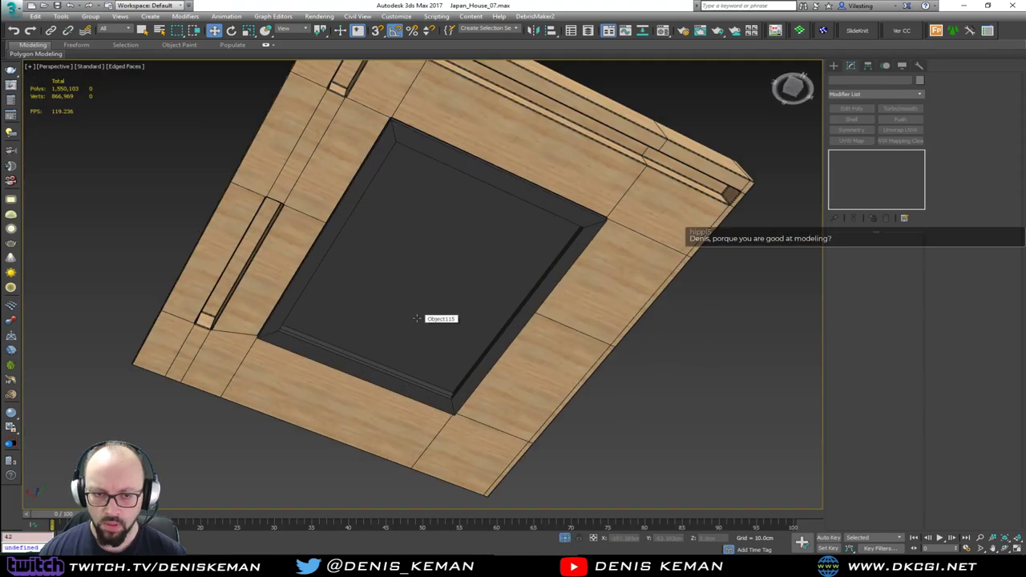
key(F4)
mouse_move(417, 317)
alt+middle_down()
mouse_move(380, 293)
mouse_move(385, 328)
mouse_move(344, 309)
mouse_move(305, 317)
alt+middle_up()
scroll(387, 299, up, 2)
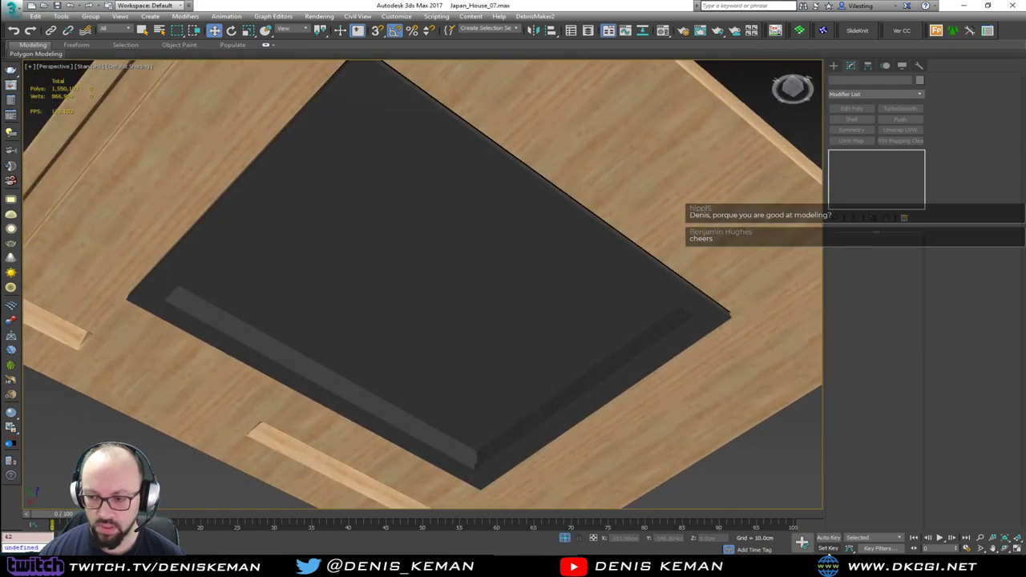
click(853, 565)
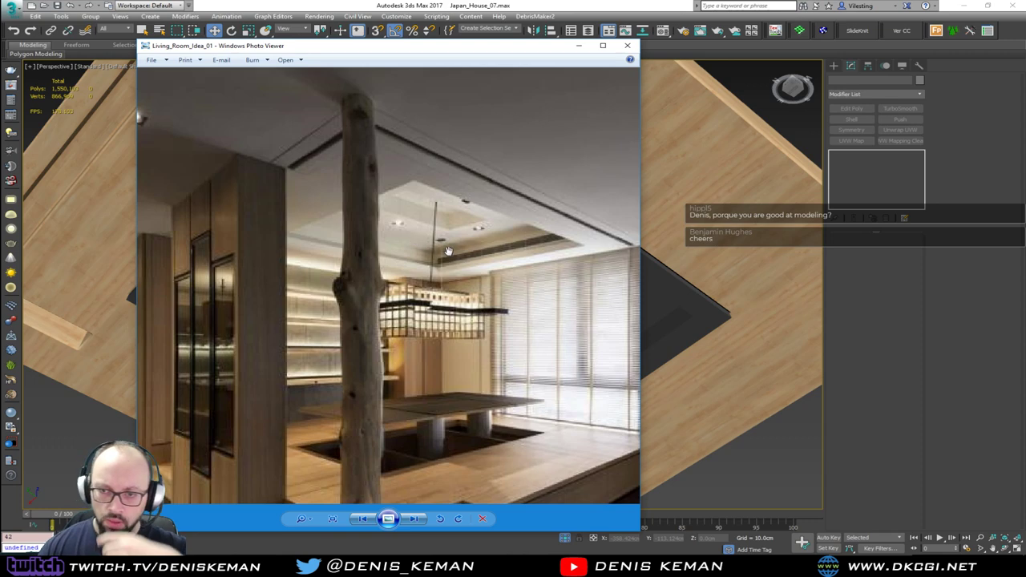
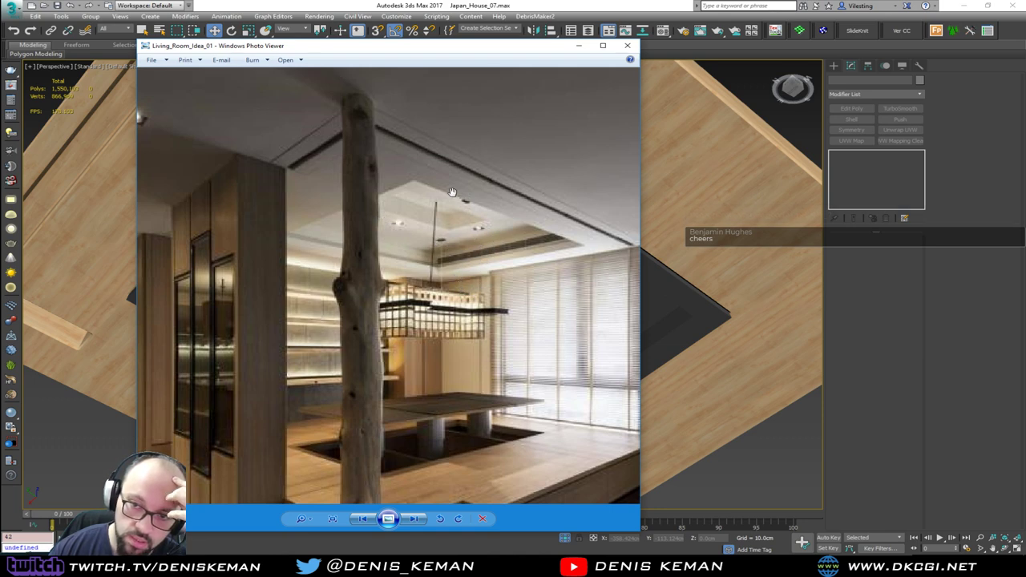
click(625, 47)
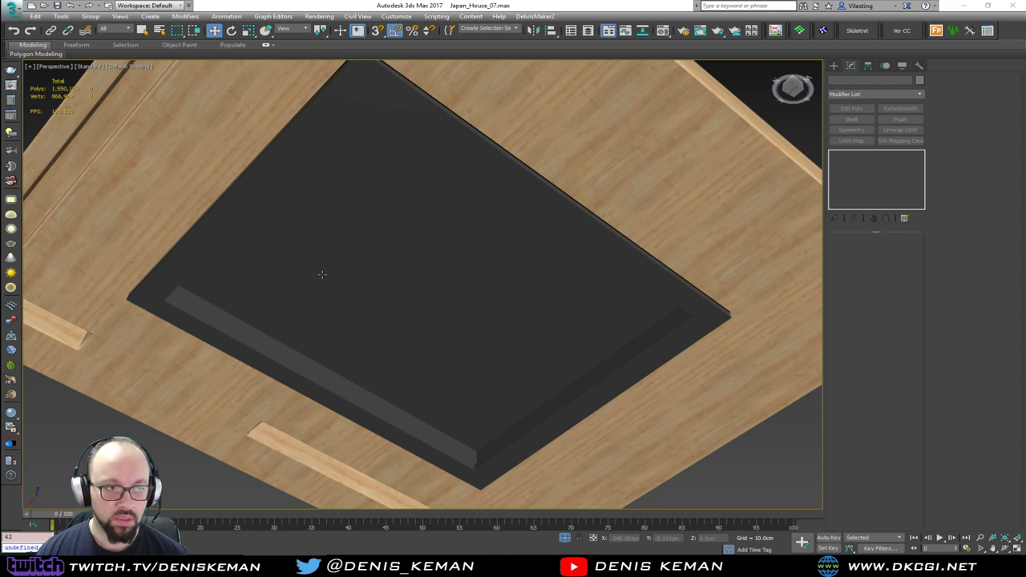
Step: Inset the large central polygon of the dark ceiling frame, leaving a wide border around a smaller rectangle
scroll(322, 274, up, 4)
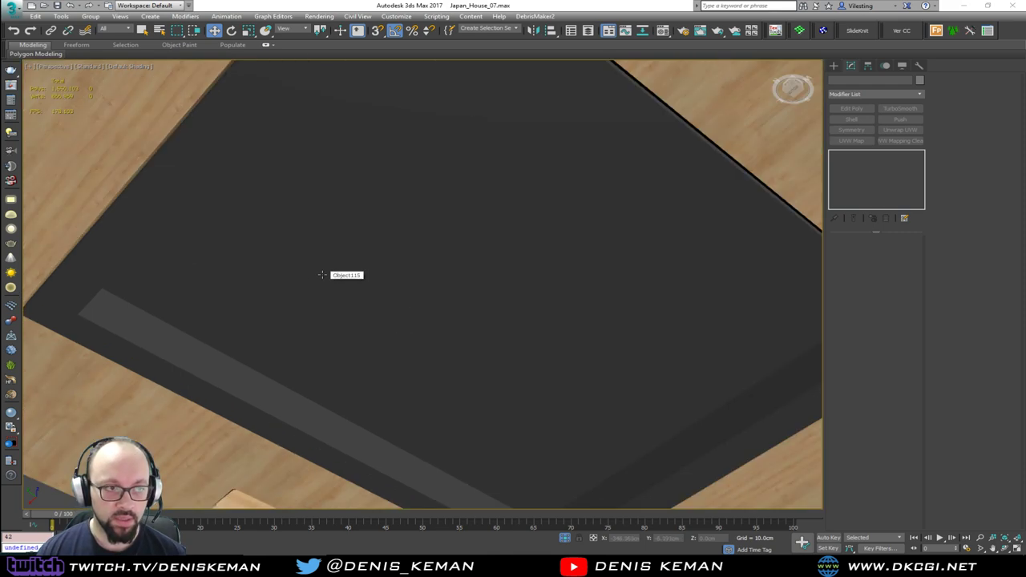
click(408, 264)
middle_drag(446, 217, 391, 266)
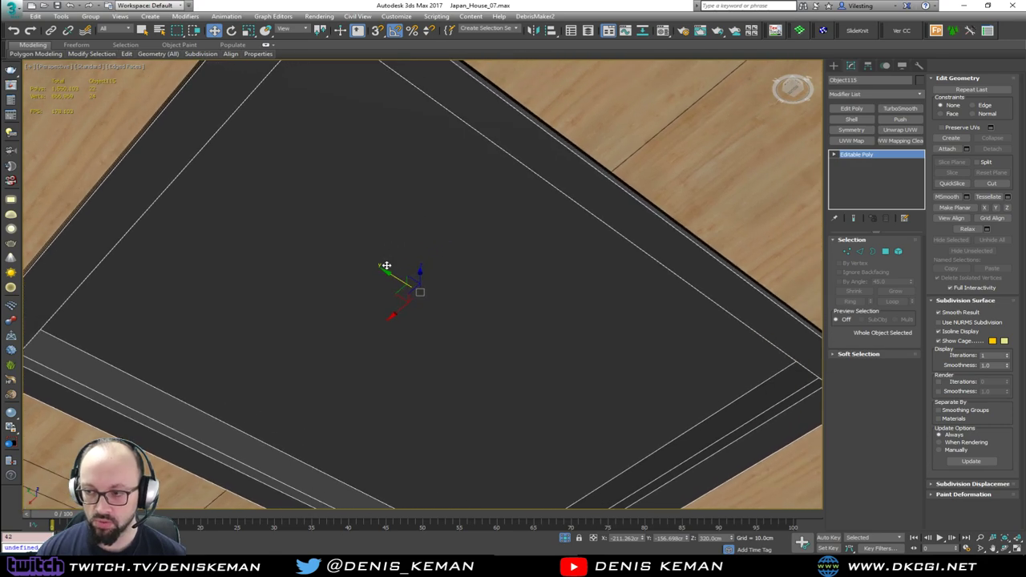
key(4)
click(391, 266)
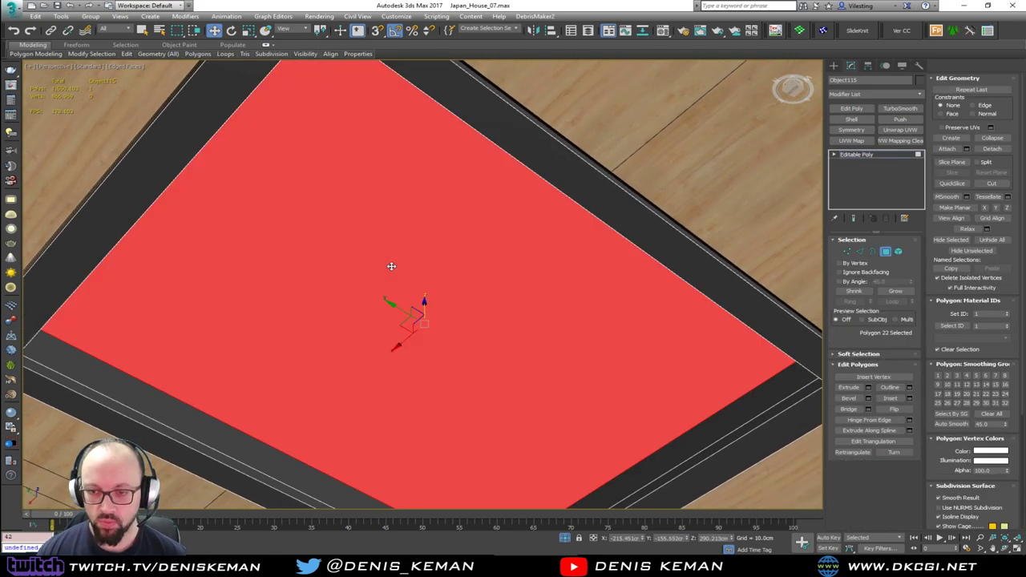
scroll(389, 273, down, 3)
alt+middle_drag(390, 273, 423, 272)
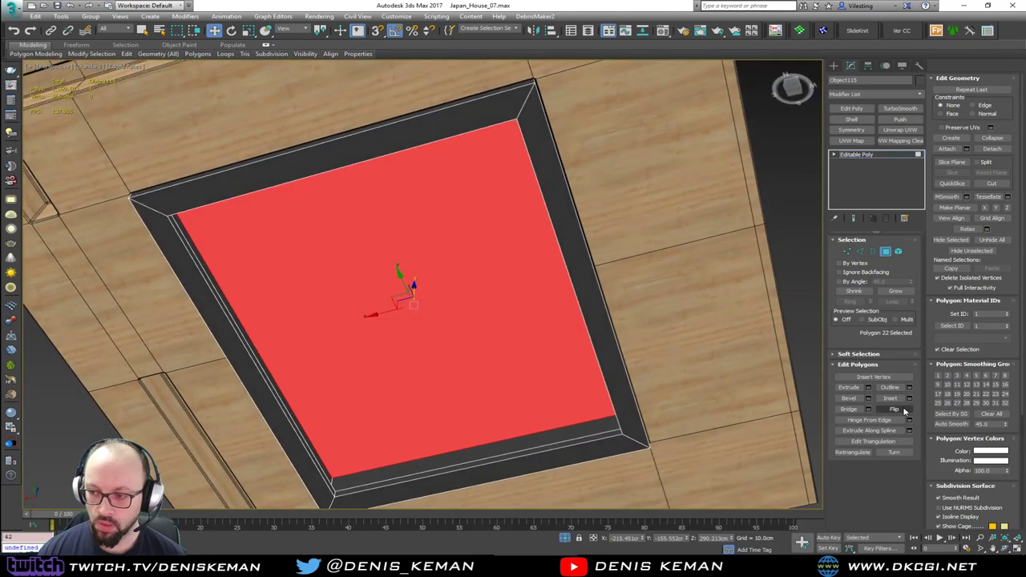
click(889, 397)
drag(437, 328, 487, 552)
alt+middle_drag(460, 548, 418, 415)
key(w)
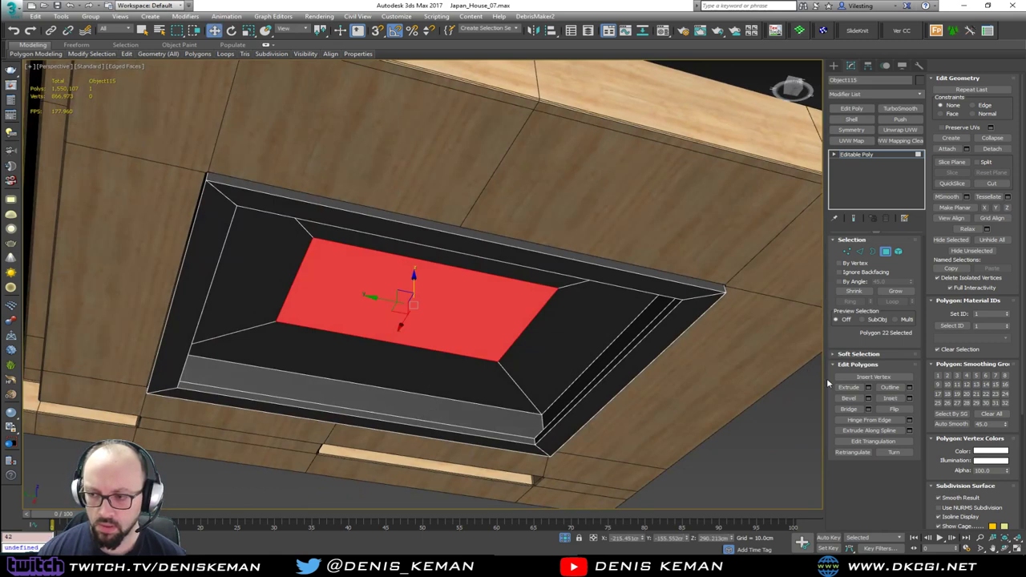
Step: Extrude the inset central polygon downwards by about 23 cm to form a hanging block
click(847, 387)
drag(407, 316, 373, 215)
key(w)
Step: Inset the underside of the hanging block and extrude the inner polygon upwards to form a recess
click(887, 402)
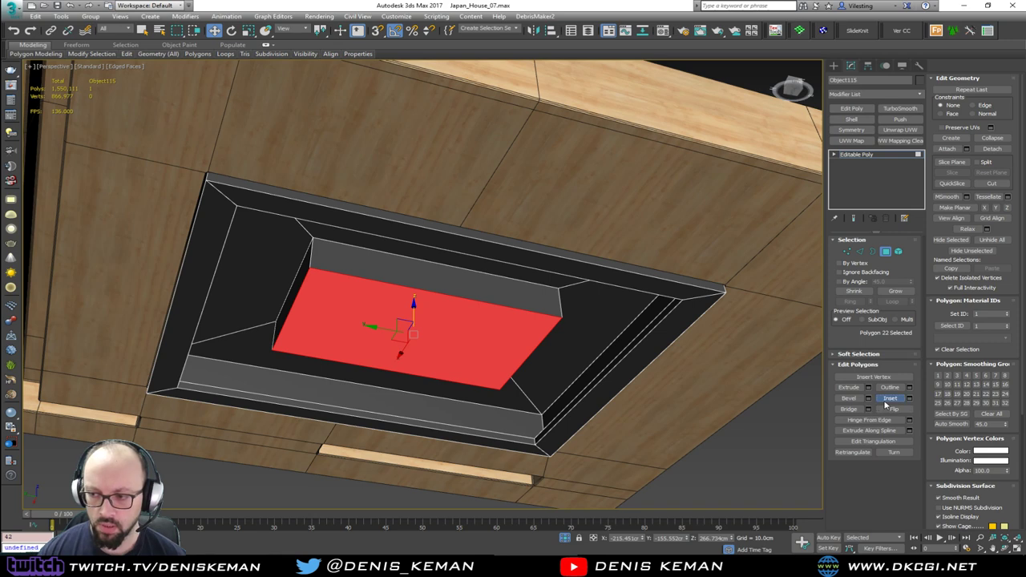
click(889, 398)
drag(451, 336, 459, 400)
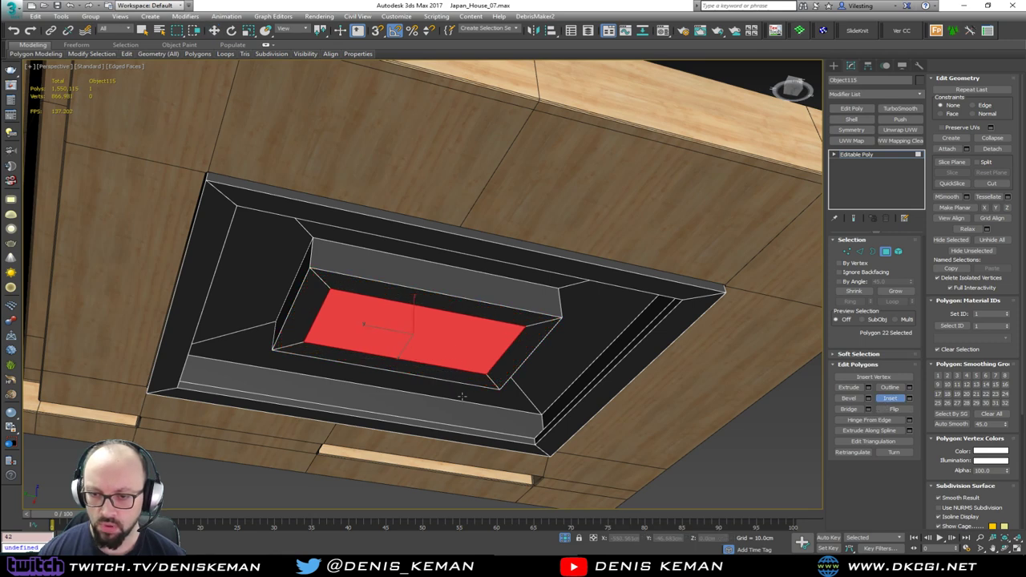
click(848, 387)
drag(393, 327, 392, 403)
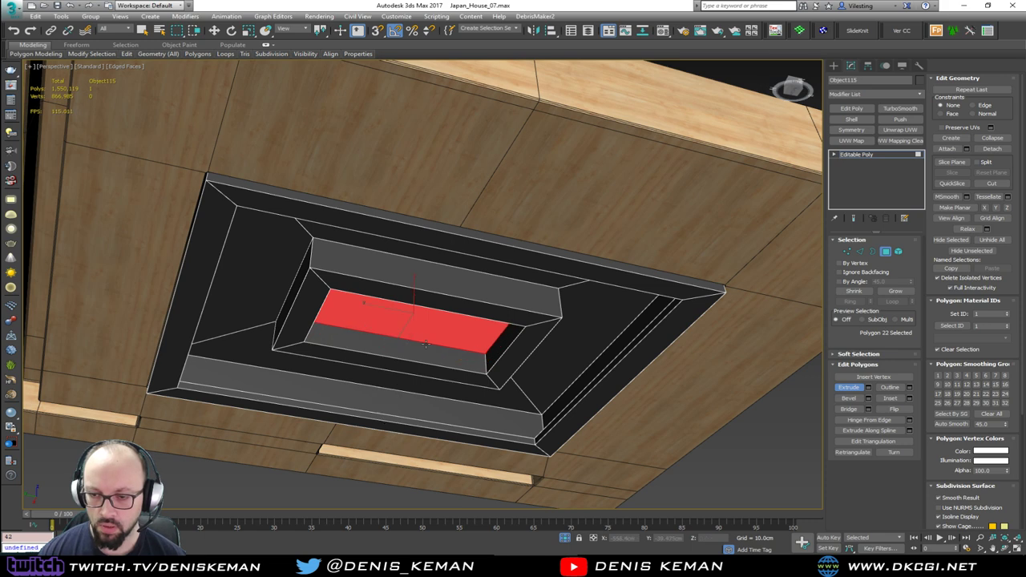
right_click(425, 343)
click(771, 469)
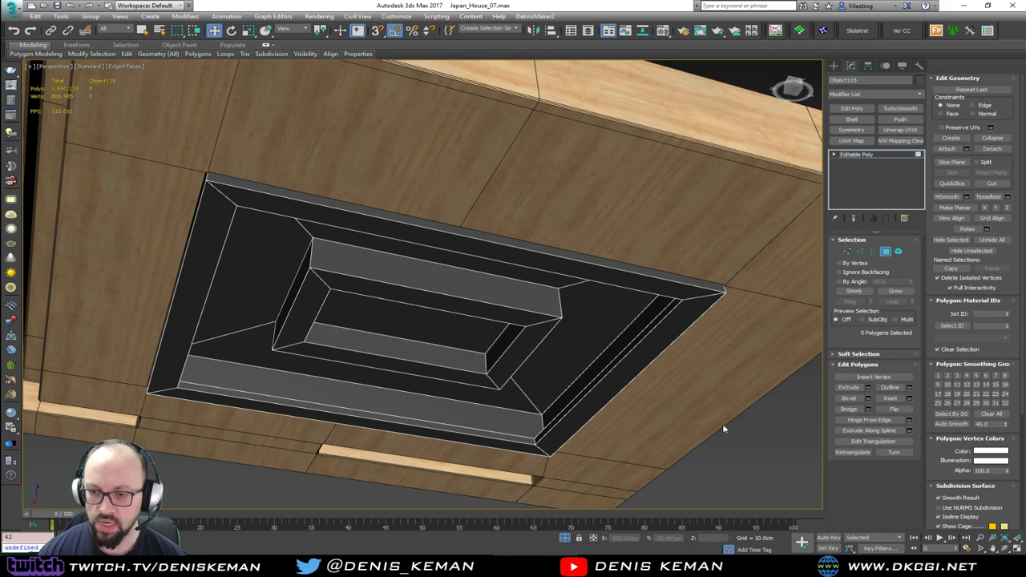
Step: Add a Chamfer modifier to the ceiling frame, leave polygon sub-object mode so it affects the whole object, and show the end result
scroll(555, 322, up, 4)
middle_drag(407, 330, 396, 256)
scroll(492, 325, down, 2)
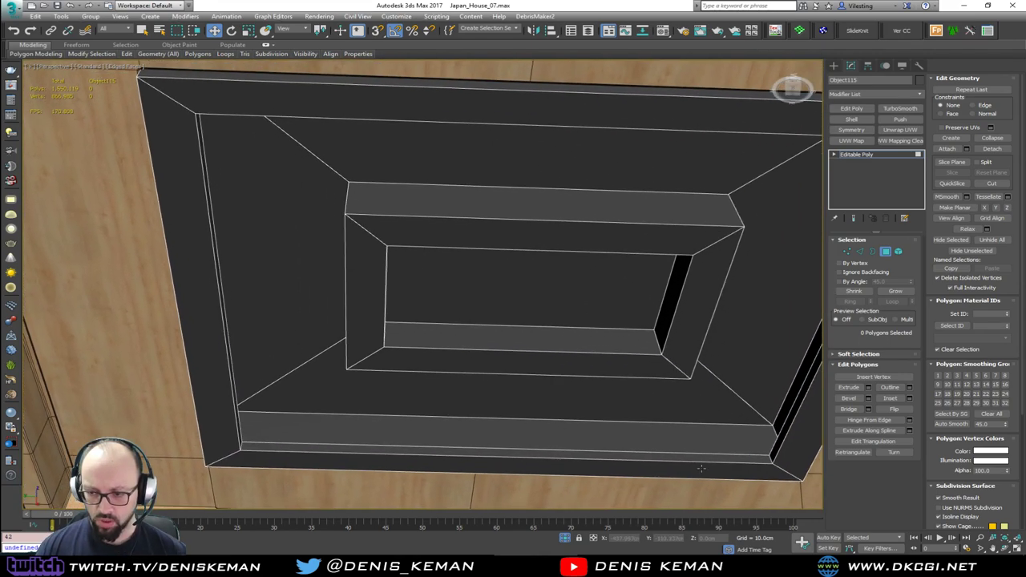
click(853, 96)
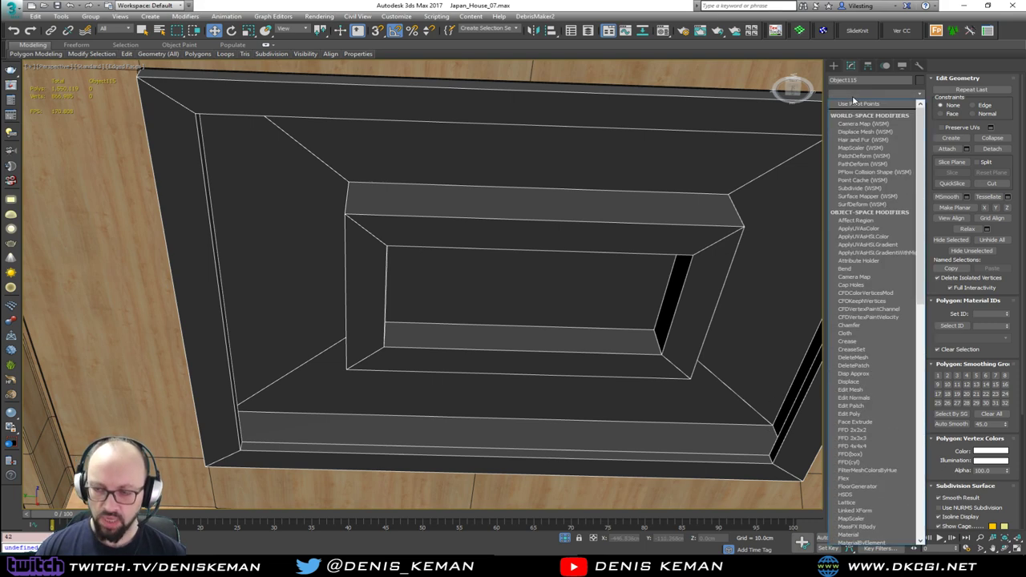
key(c)
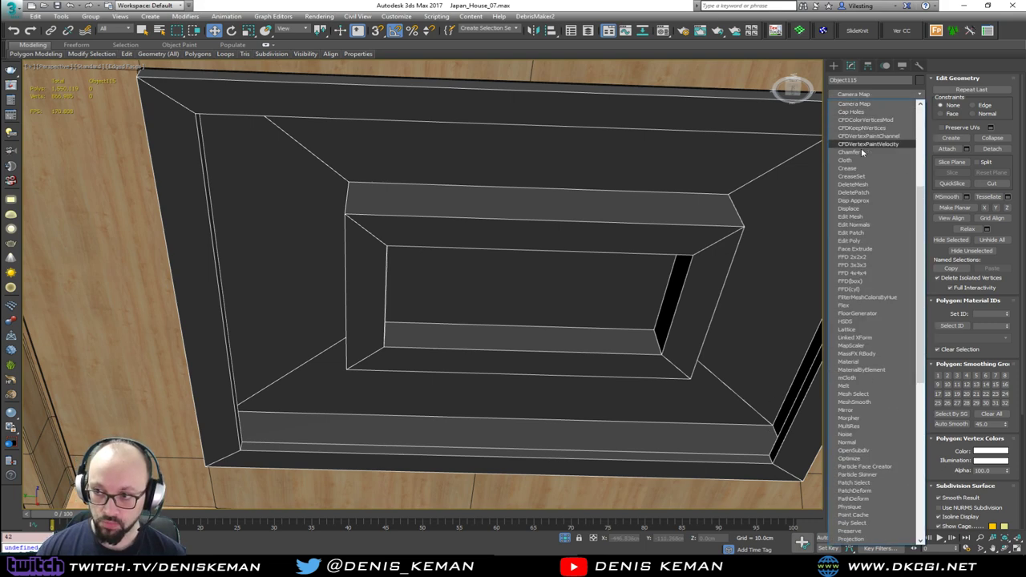
click(861, 153)
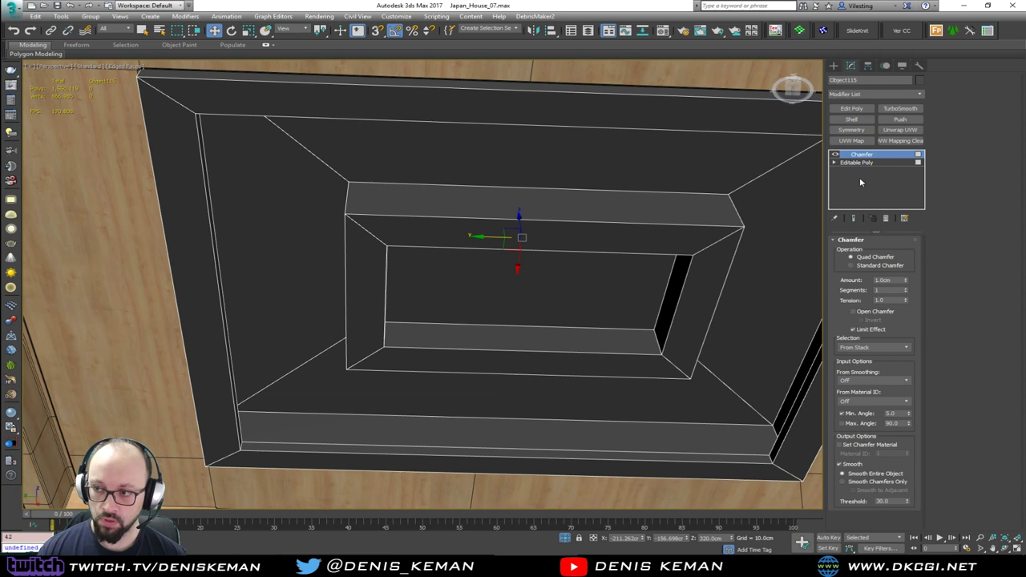
click(873, 162)
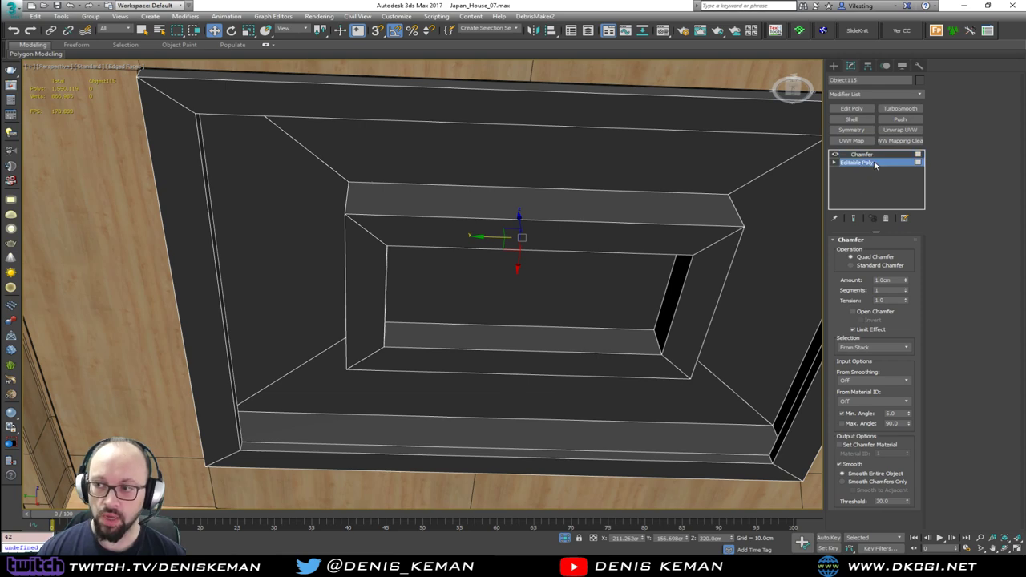
key(4)
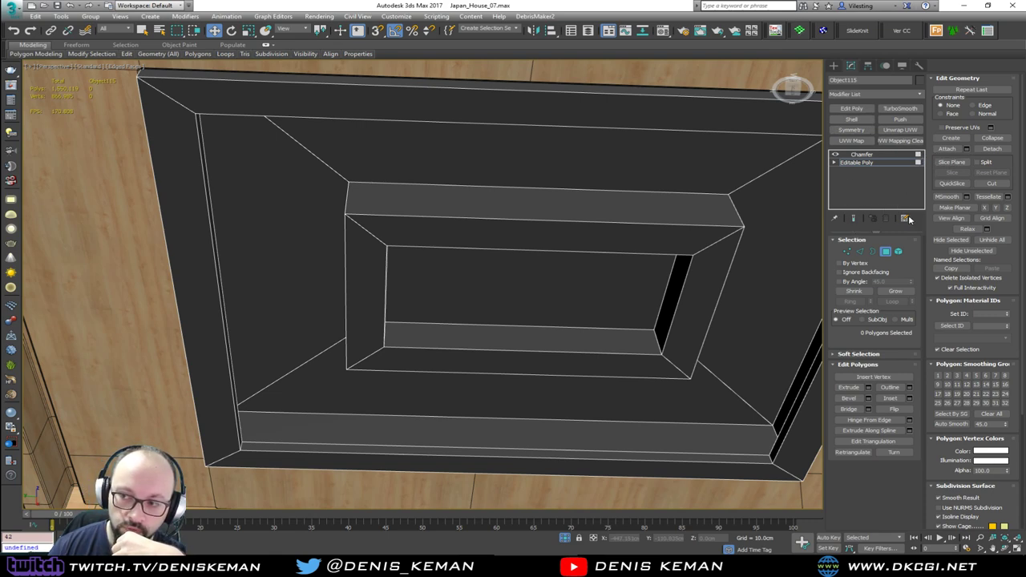
click(886, 252)
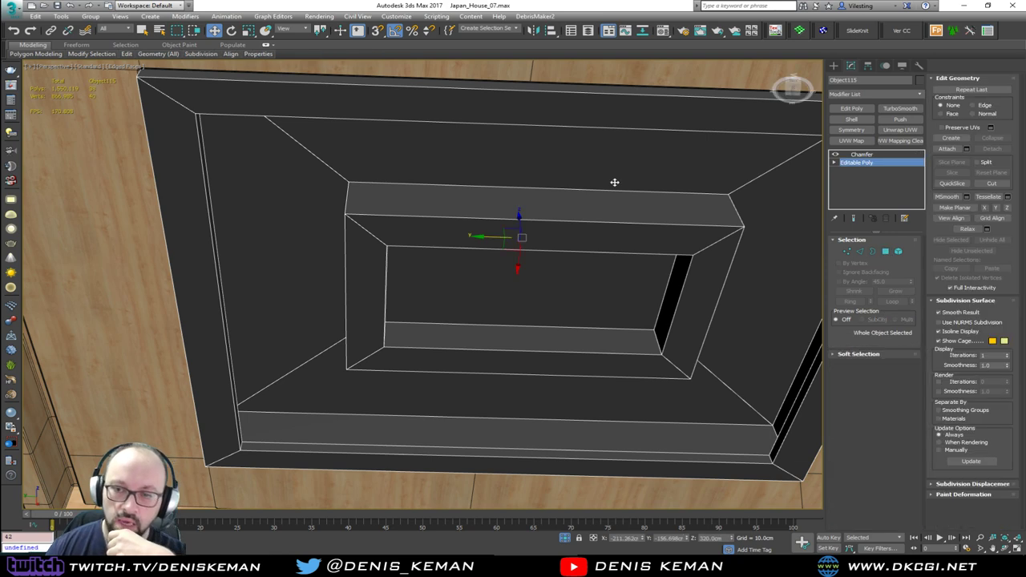
middle_drag(692, 205, 571, 204)
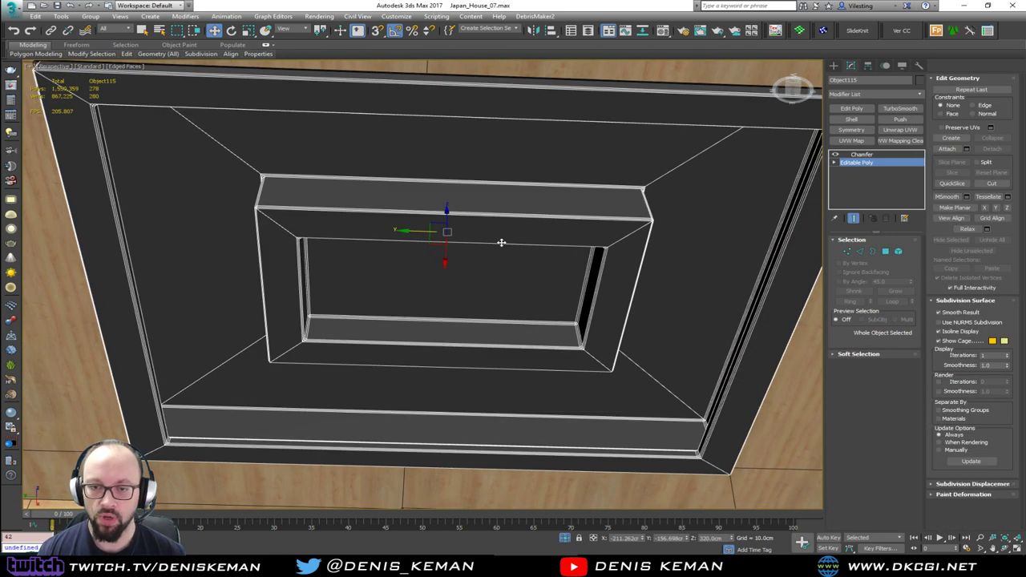
key(F4)
key(F4)
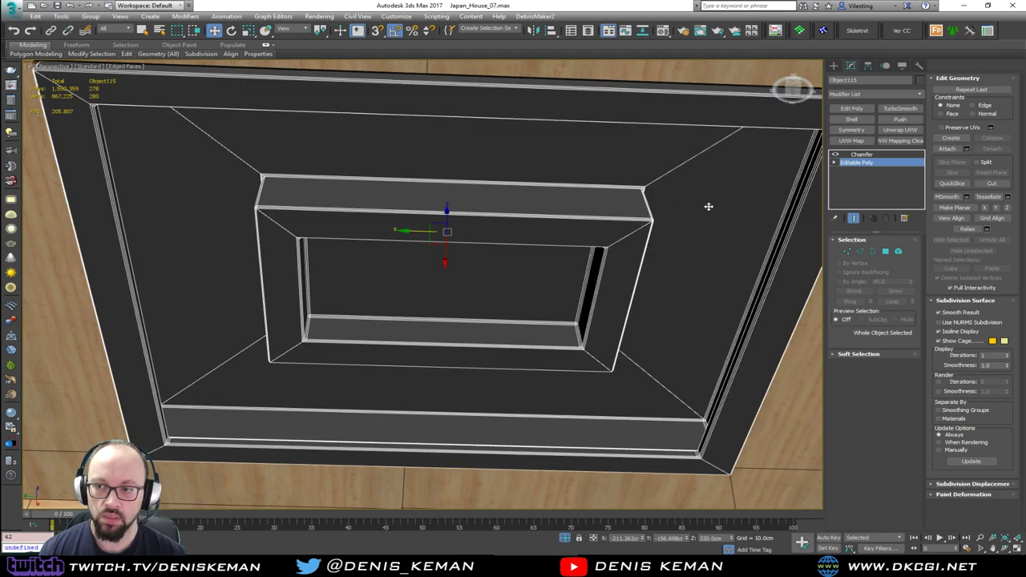
Step: Raise the minimum angle of the ceiling frame's Chamfer modifier to 90
click(864, 154)
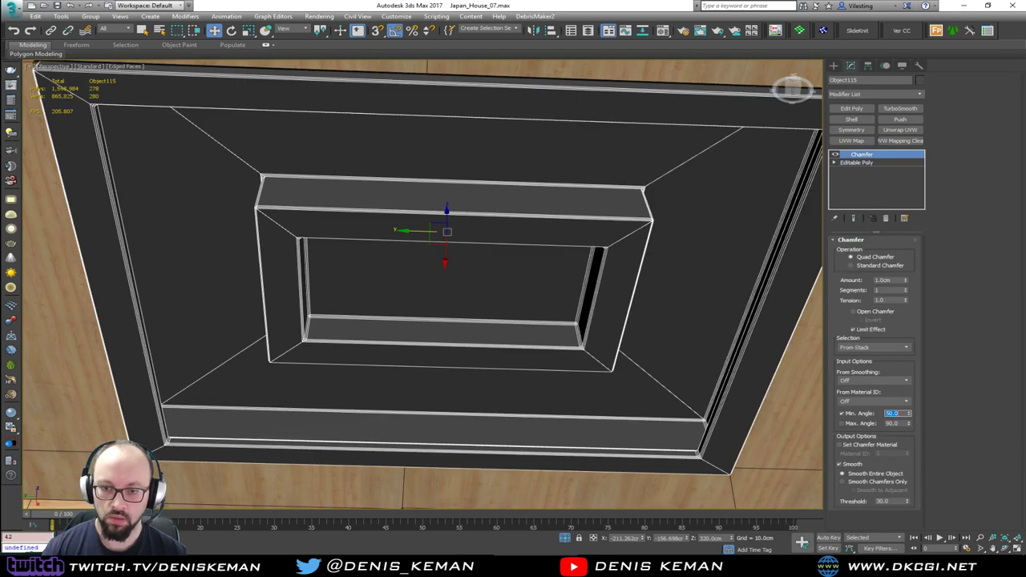
scroll(566, 346, up, 5)
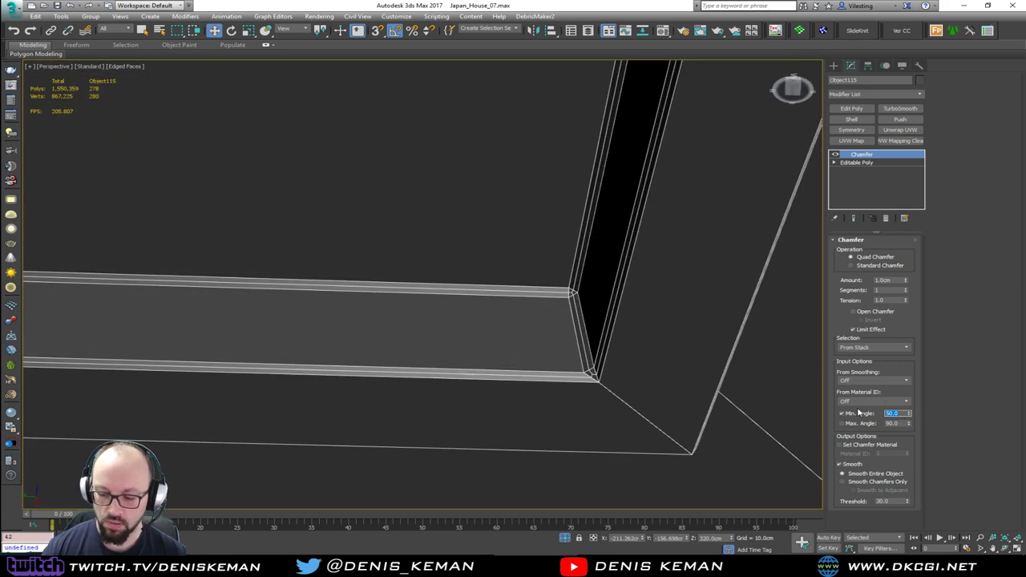
text(60)
key(Return)
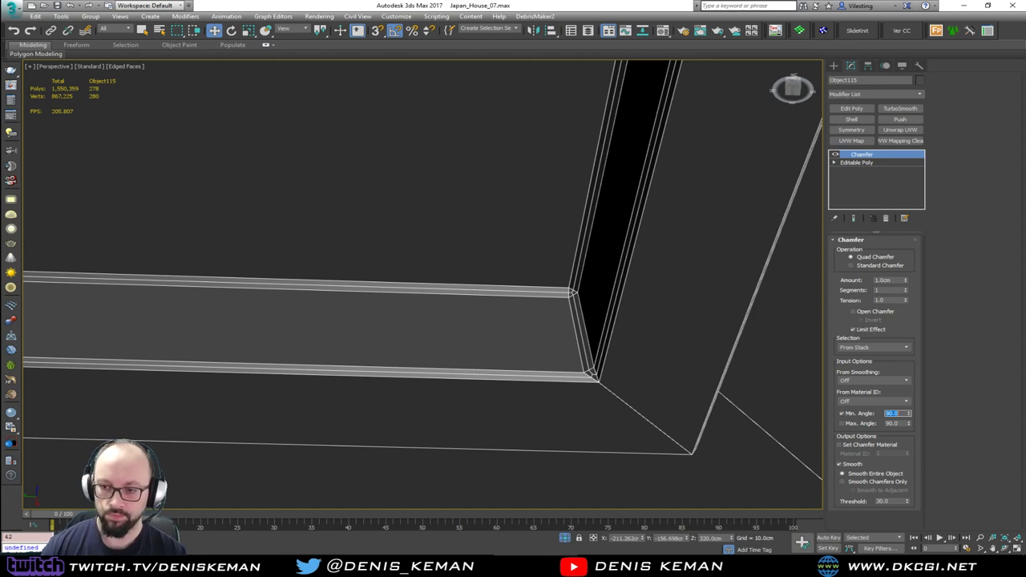
Step: Set the chamfer amount of the ceiling frame to 0.5 cm
scroll(557, 352, down, 10)
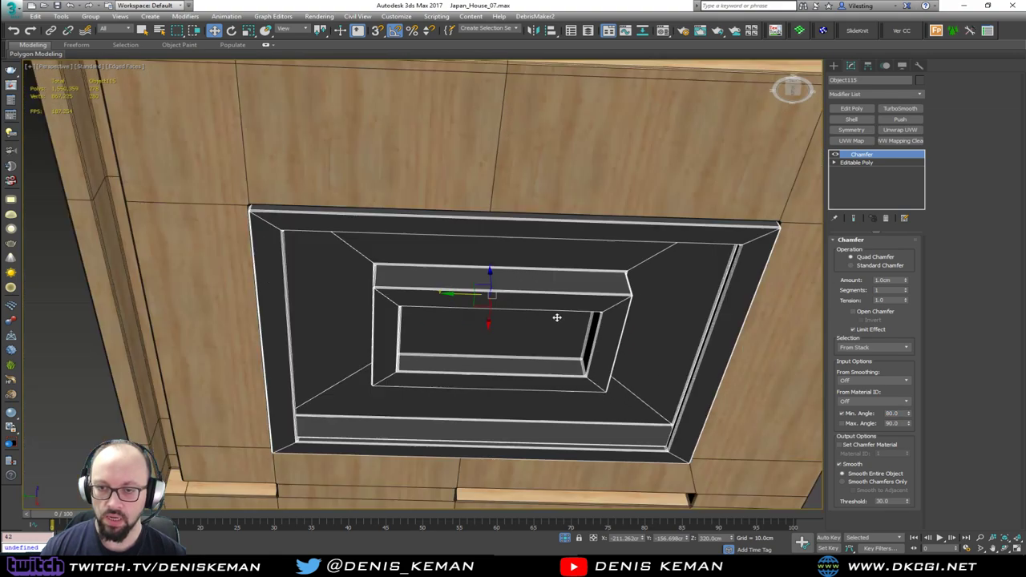
scroll(557, 318, down, 3)
key(F4)
scroll(557, 318, up, 3)
mouse_move(557, 319)
alt+middle_down()
mouse_move(497, 305)
mouse_move(497, 279)
mouse_move(595, 334)
mouse_move(597, 320)
alt+middle_up()
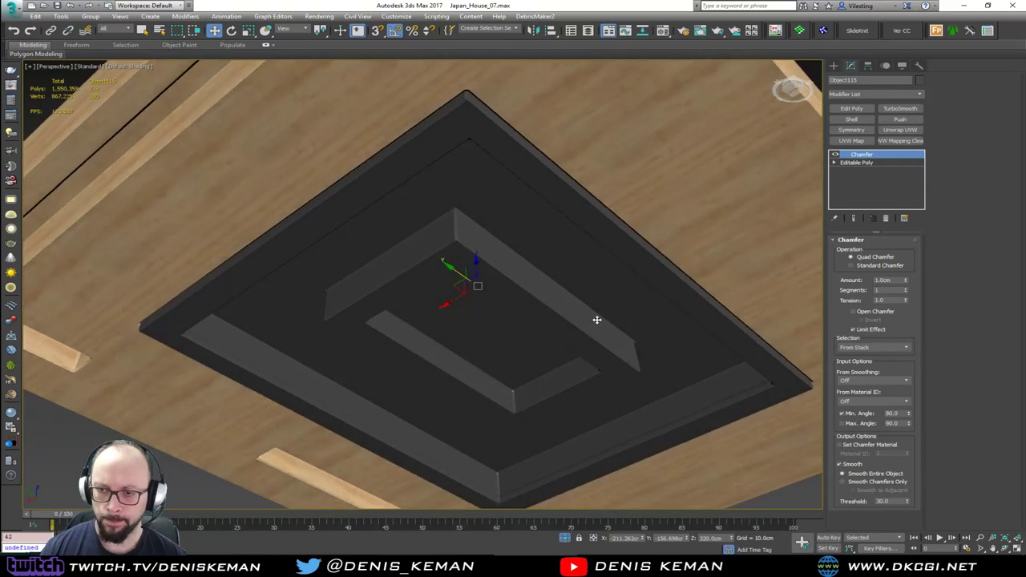
key(F4)
scroll(544, 290, up, 3)
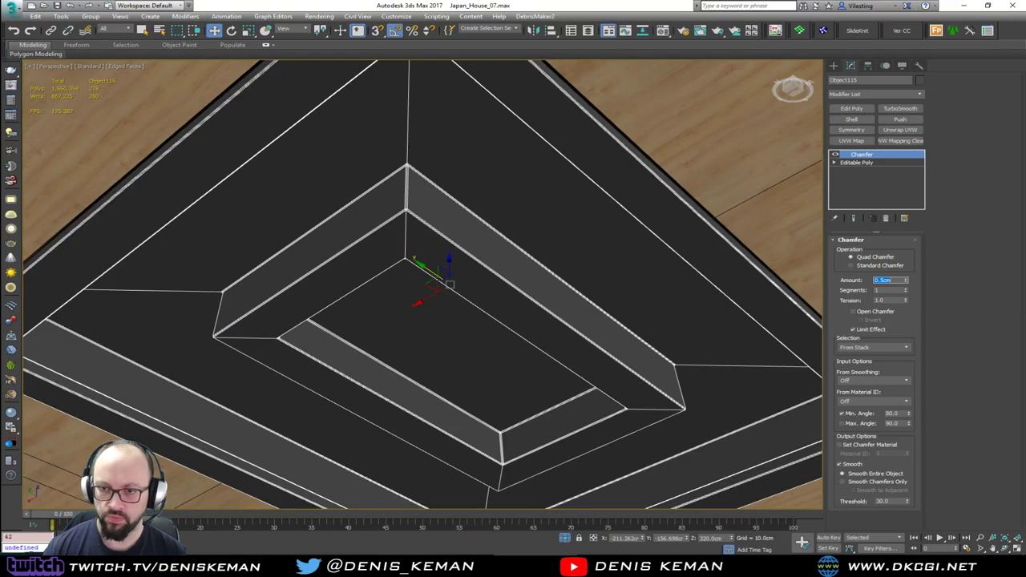
Step: Hide the mesh edges and examine the chamfered ceiling frame from below
key(F4)
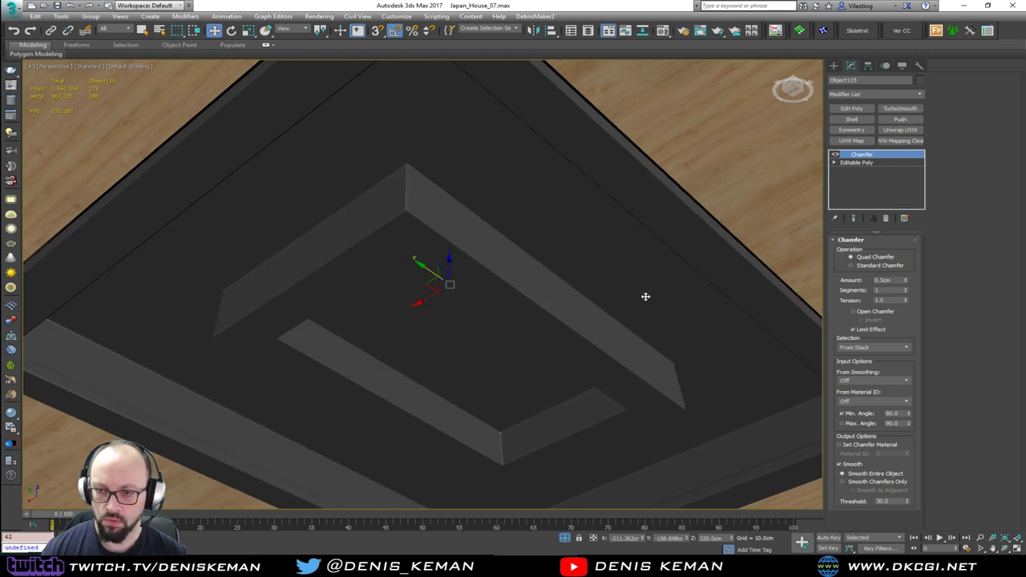
scroll(483, 261, down, 5)
alt+middle_drag(485, 206, 532, 303)
click(687, 359)
scroll(486, 252, up, 6)
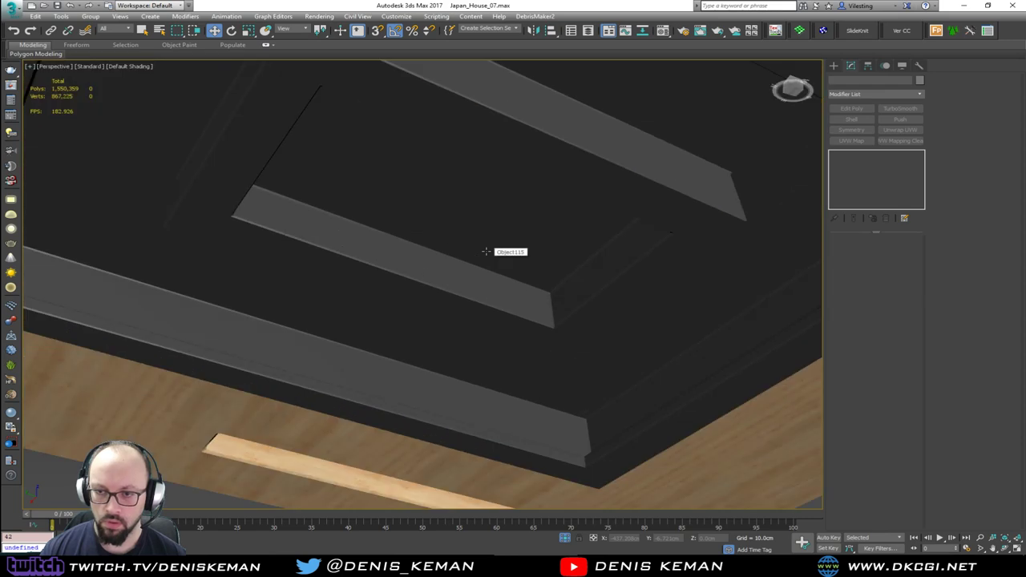
Step: Select the ceiling frame's central recess at the Editable Poly level, including its side walls, and scale it horizontally to adjust the surrounding rim's width
click(416, 219)
key(F4)
click(866, 162)
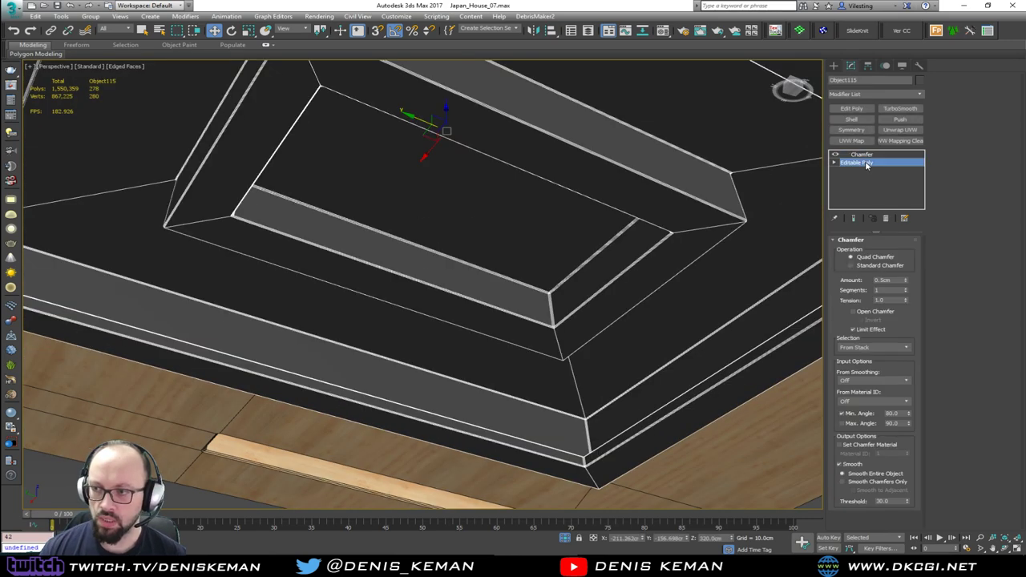
key(4)
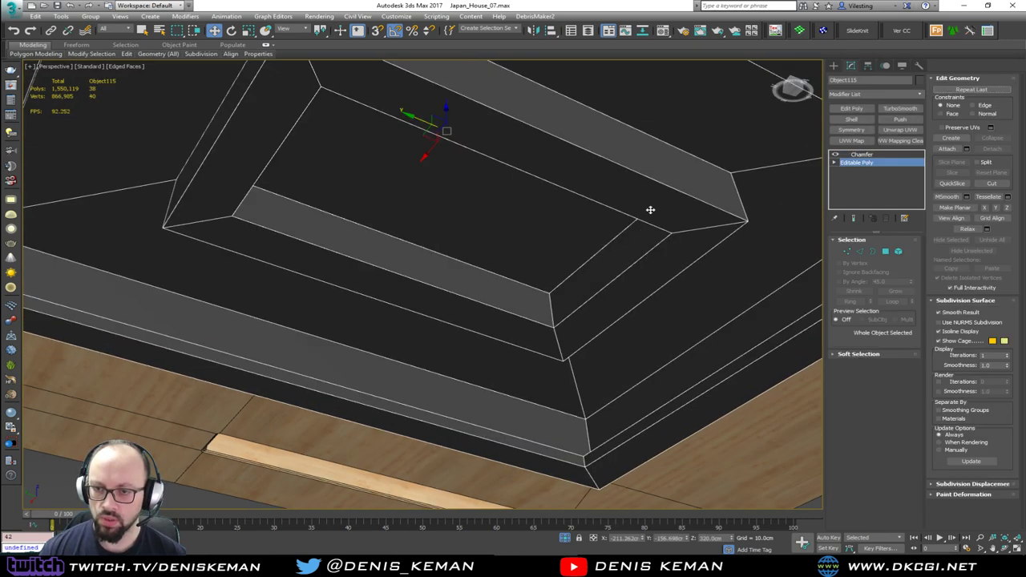
click(496, 222)
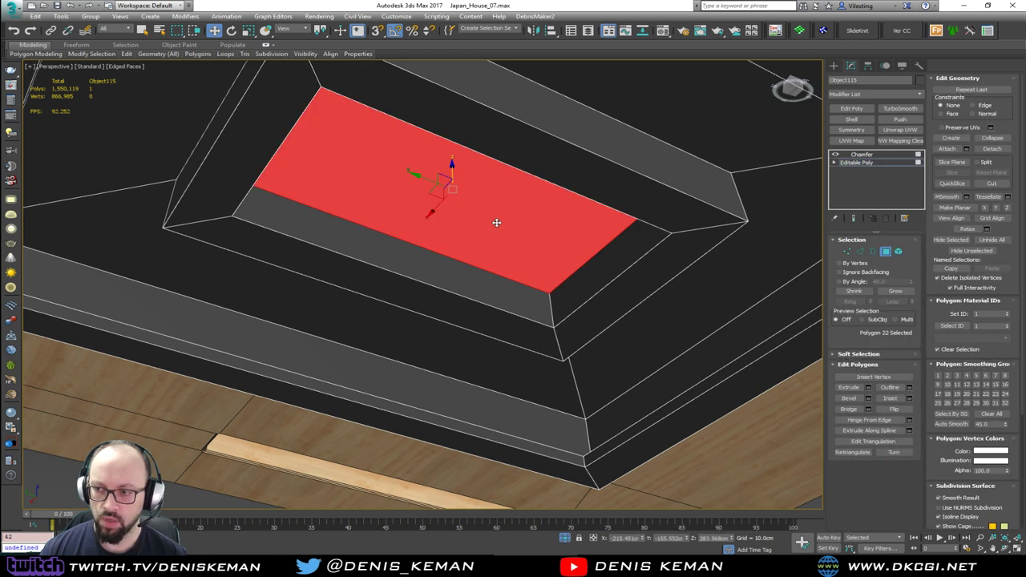
click(894, 290)
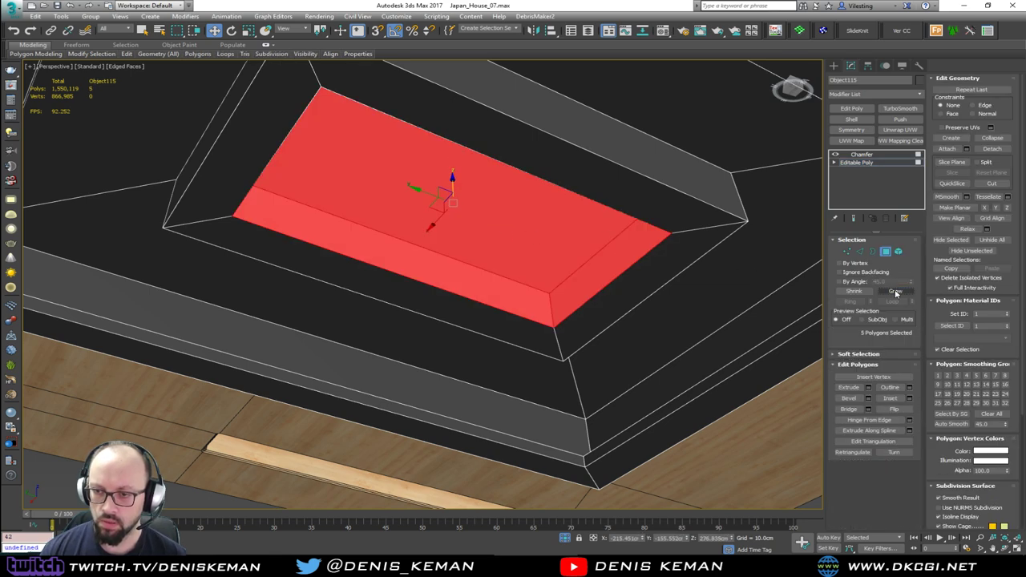
key(r)
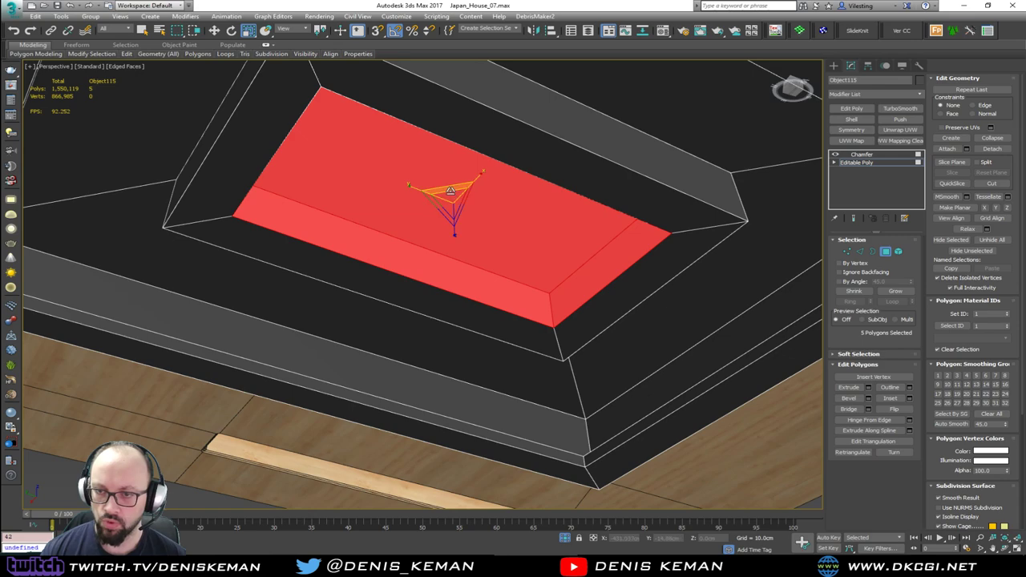
drag(450, 190, 448, 206)
alt+middle_drag(447, 206, 325, 215)
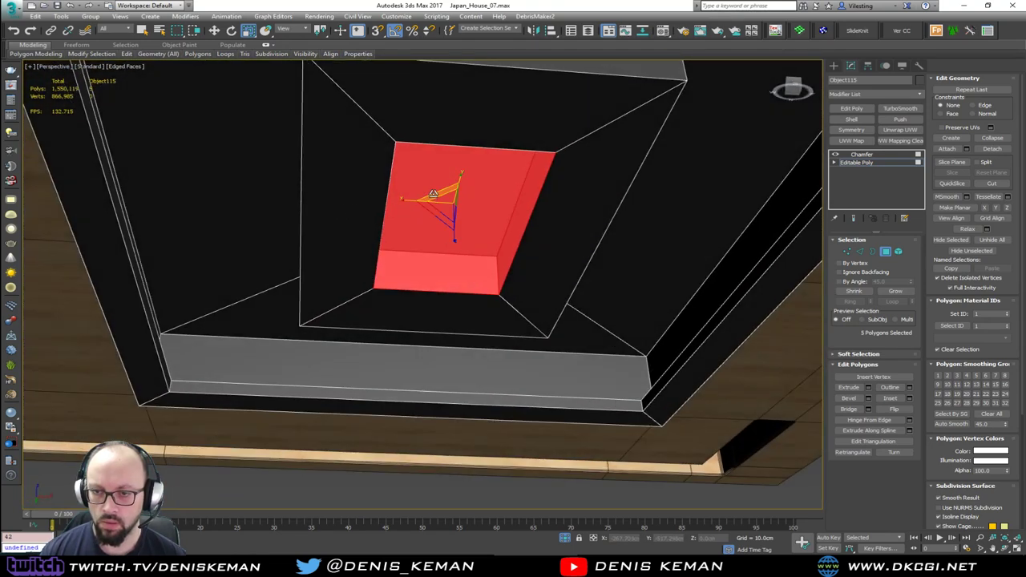
drag(437, 195, 467, 170)
alt+middle_drag(457, 193, 513, 169)
drag(493, 189, 488, 196)
key(4)
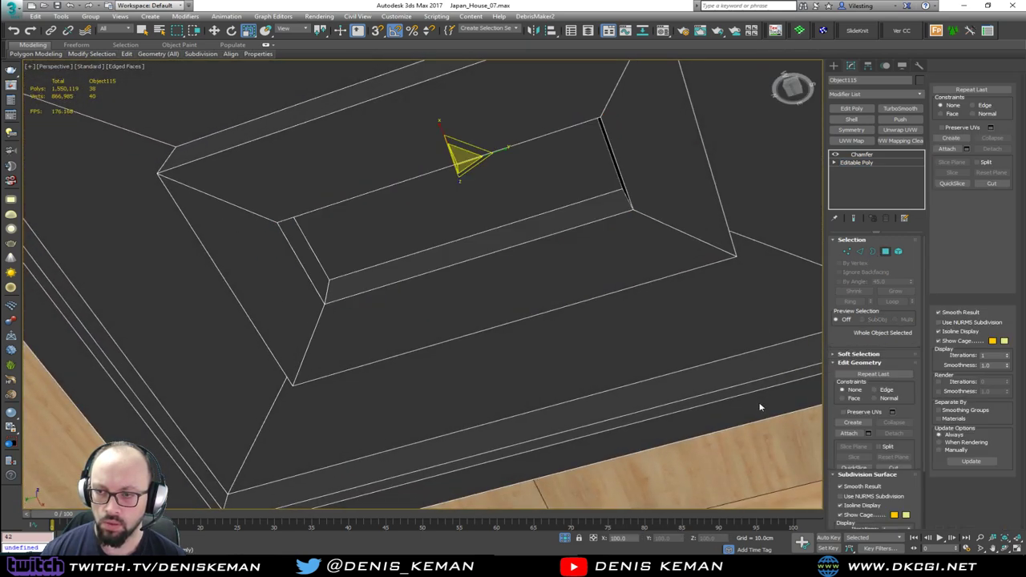
click(754, 443)
Step: Clear the selection, bring the rest of the house back into view and inspect the recessed ceiling from beneath near the wooden column
scroll(619, 355, down, 4)
key(F4)
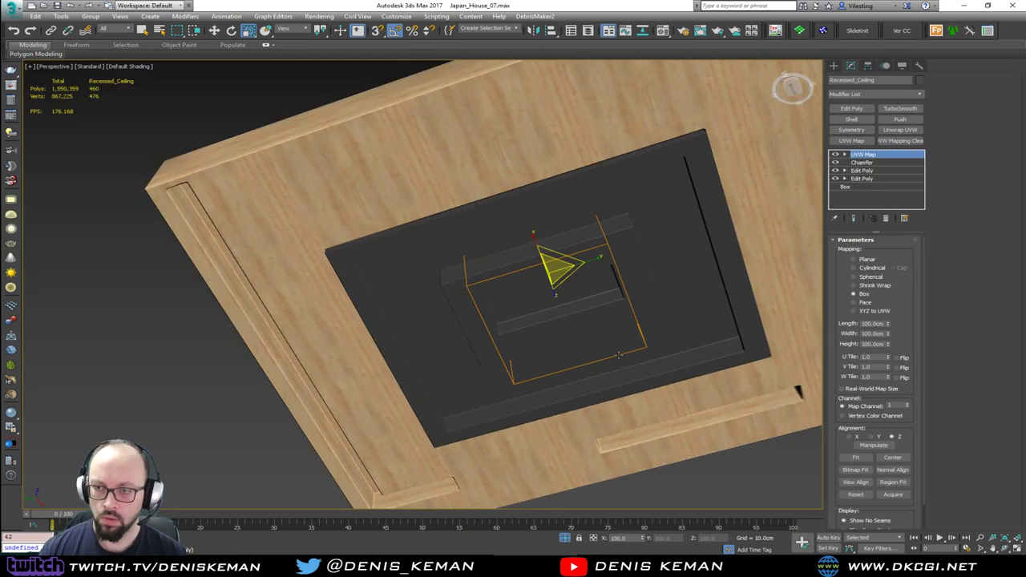
click(752, 486)
middle_drag(698, 426, 535, 300)
right_click(495, 283)
click(529, 209)
scroll(409, 258, up, 4)
scroll(553, 272, down, 3)
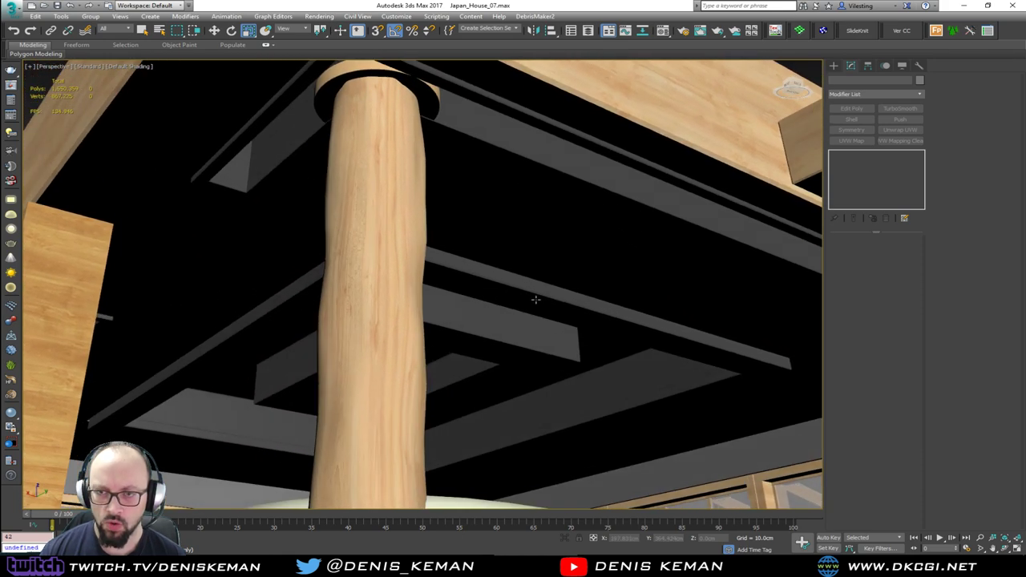
alt+middle_drag(484, 204, 489, 265)
scroll(489, 267, down, 2)
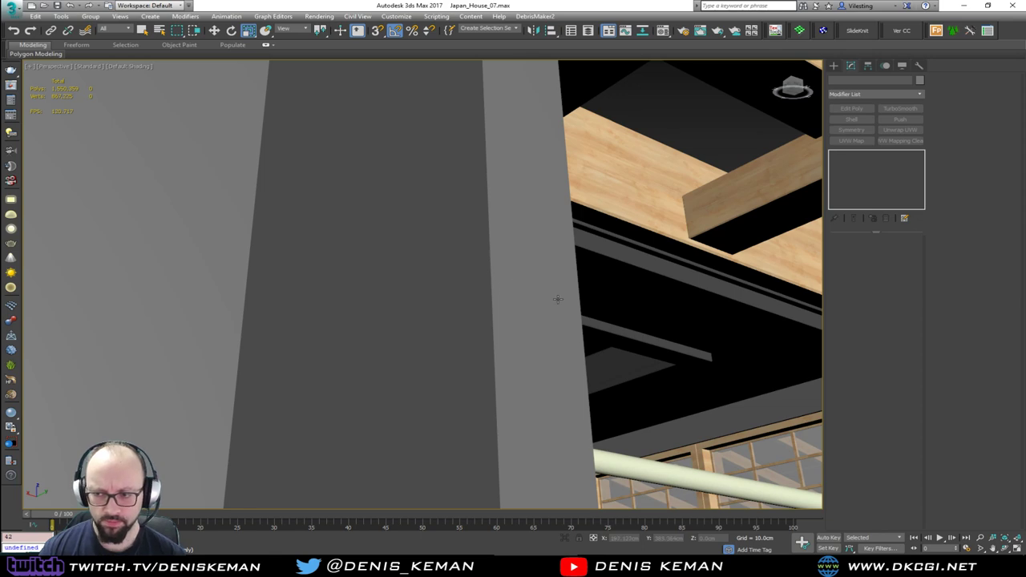
scroll(556, 299, down, 8)
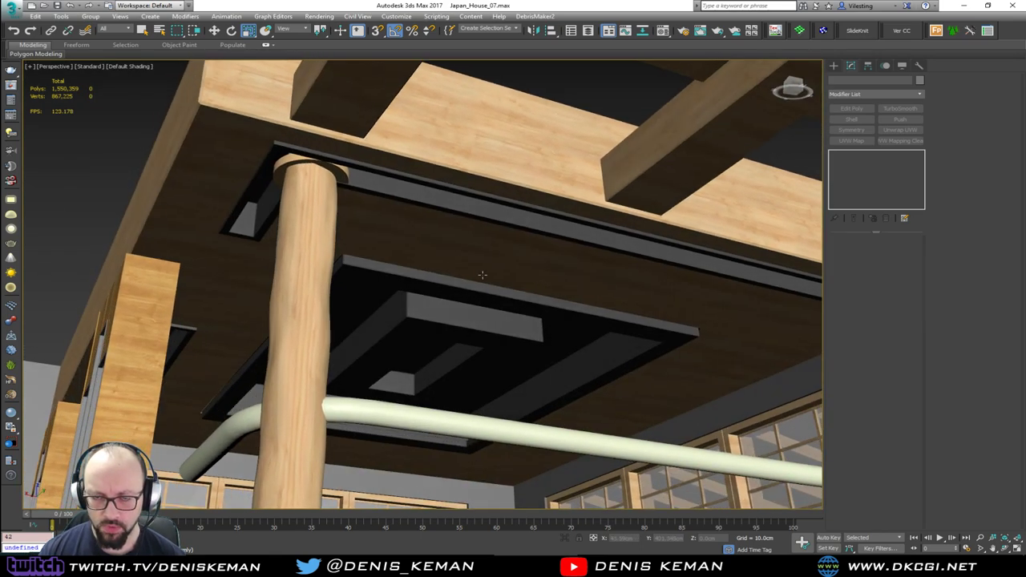
scroll(321, 171, up, 3)
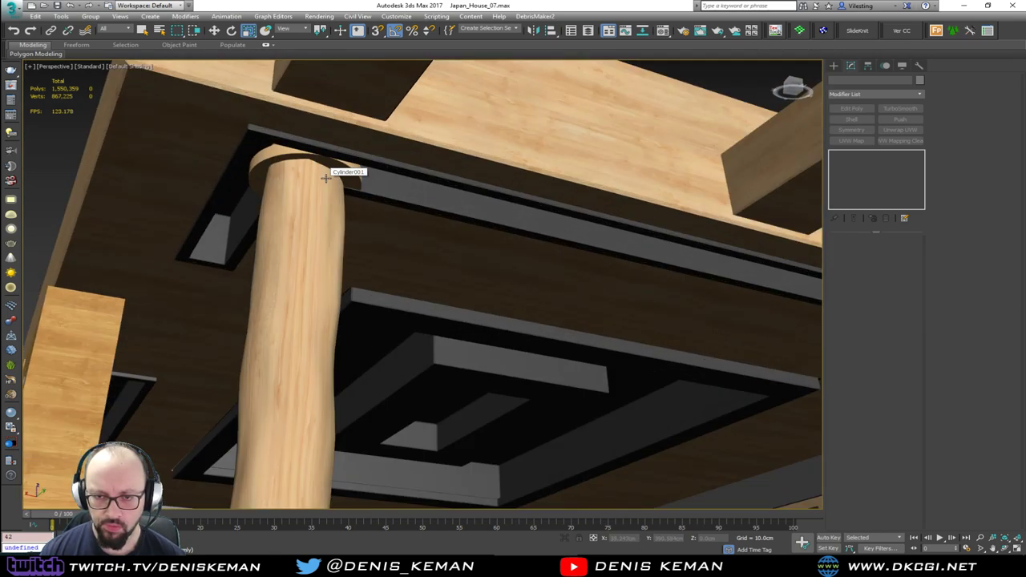
middle_drag(325, 177, 409, 125)
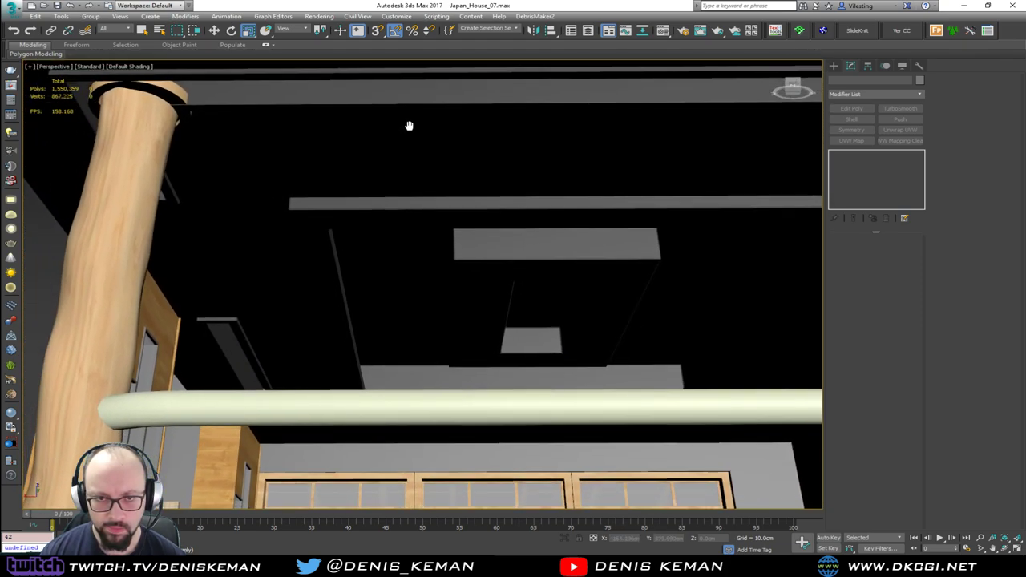
Step: Show the mesh edges and select the wooden column together with its top and base rings
click(169, 99)
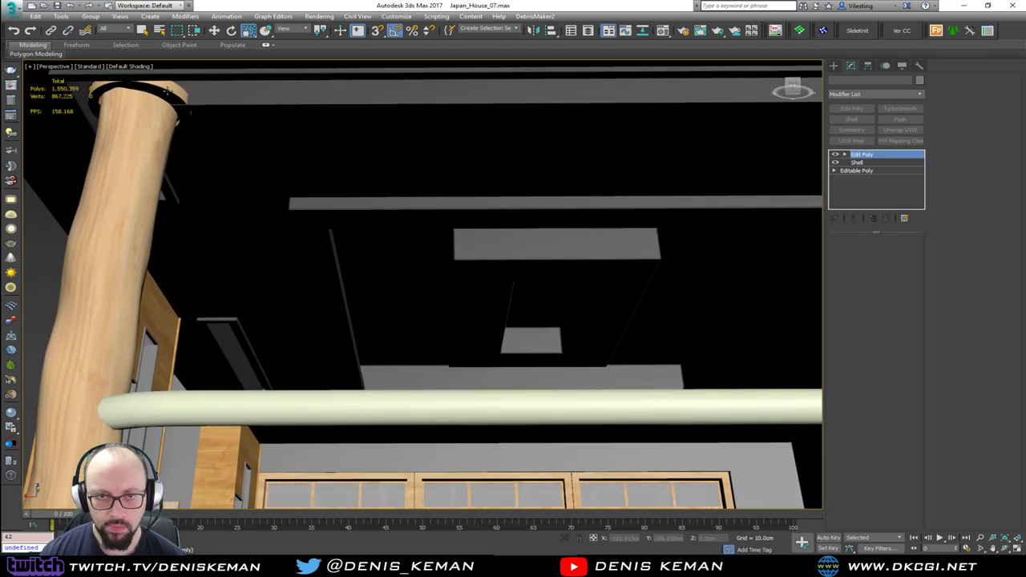
key(F4)
ctrl+click(155, 152)
alt+middle_drag(169, 178, 387, 128)
middle_drag(281, 433, 363, 385)
scroll(334, 310, up, 5)
ctrl+click(334, 310)
scroll(334, 311, down, 5)
key(w)
Step: Add the raised floor, the rounded step, the wooden ceiling and its dark trim to the selection, and isolate these objects
ctrl+click(371, 308)
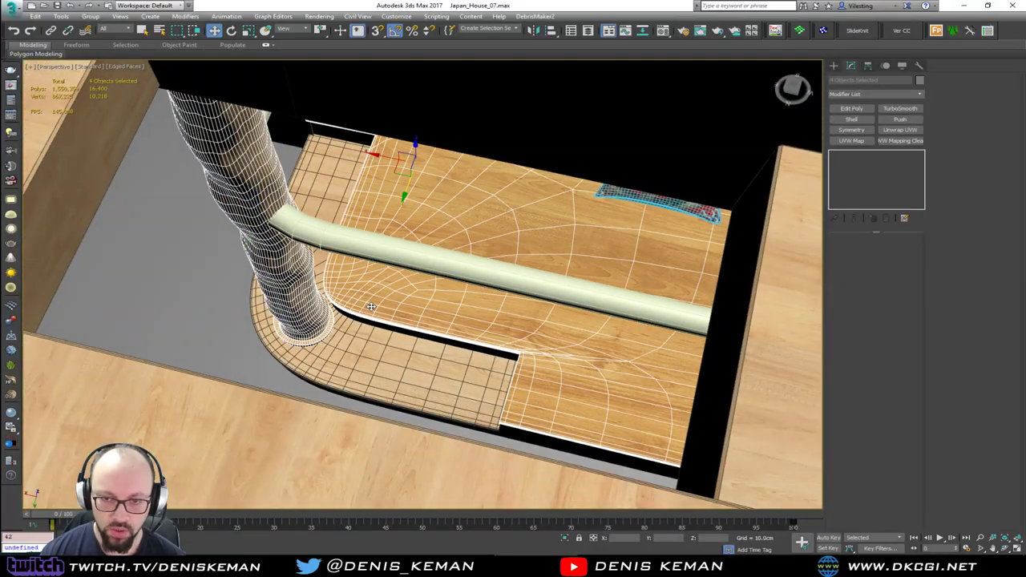
ctrl+click(365, 350)
alt+middle_drag(364, 350, 327, 410)
ctrl+click(376, 373)
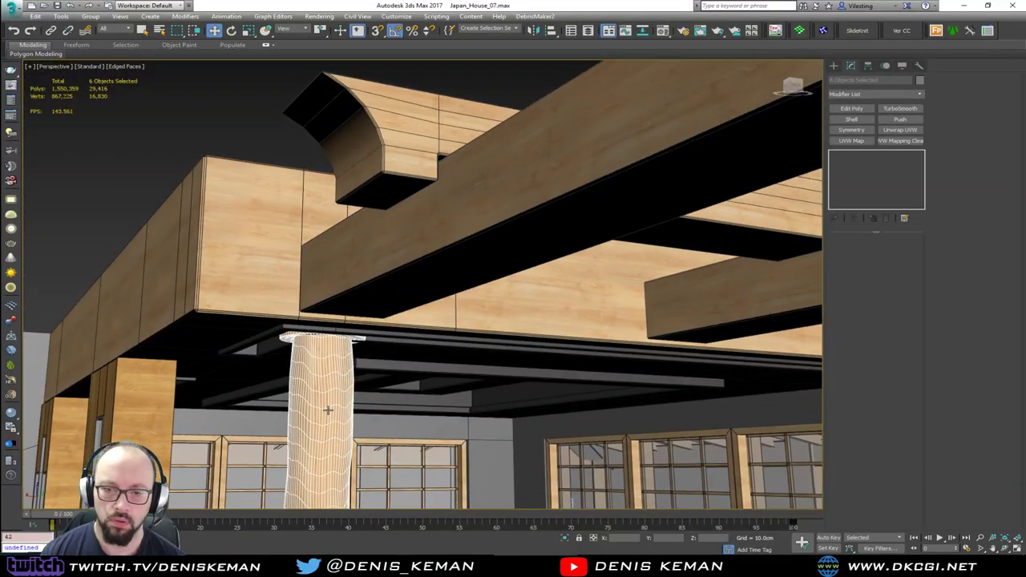
alt+middle_drag(285, 339, 279, 319)
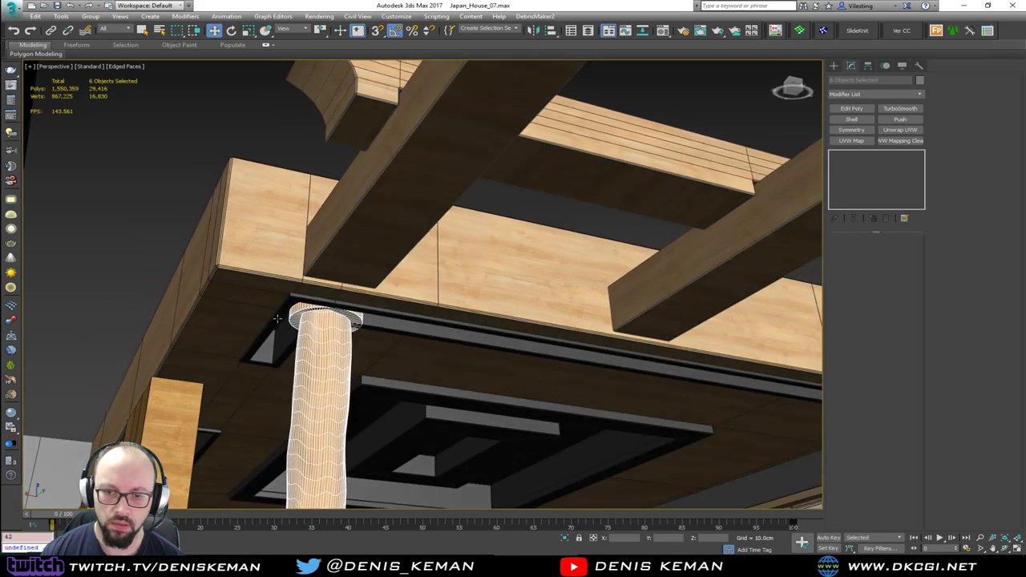
ctrl+click(259, 301)
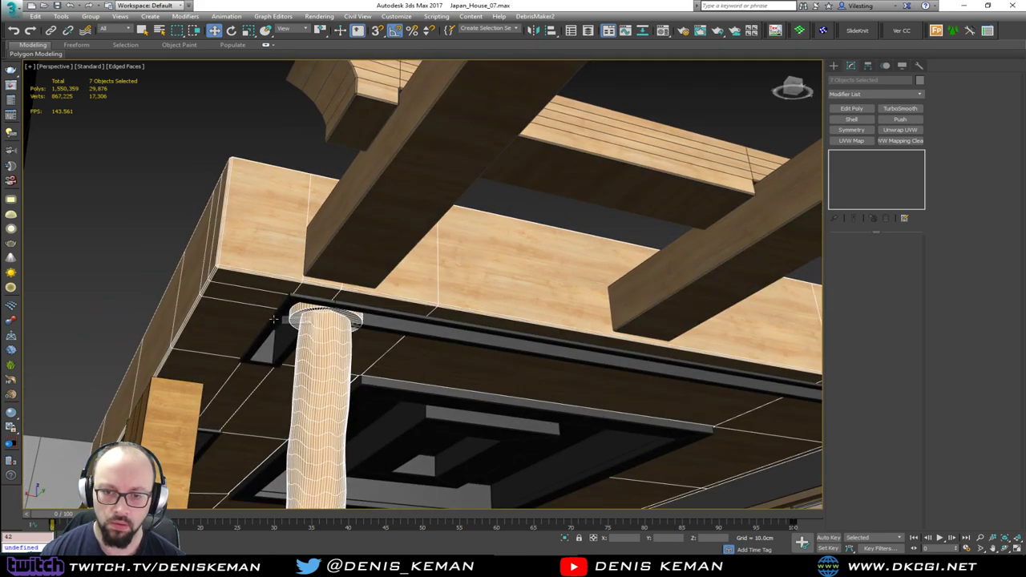
ctrl+click(282, 320)
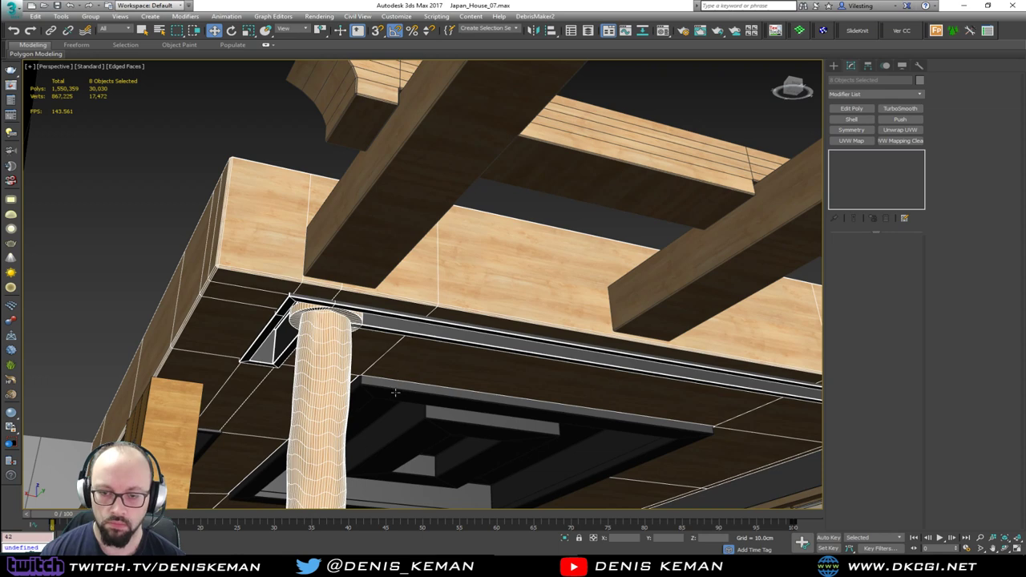
key(alt+q)
click(760, 363)
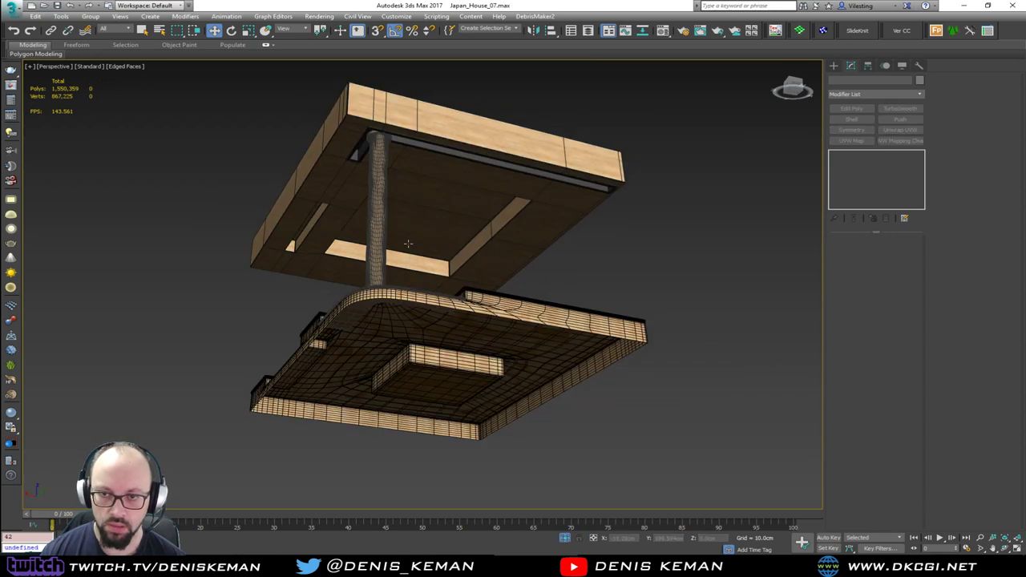
Step: Select the column with both of its rings and move them horizontally inwards, inside the corner of the dark ceiling trim
click(375, 130)
ctrl+click(379, 156)
alt+middle_drag(379, 156, 388, 278)
ctrl+click(383, 256)
scroll(377, 272, up, 5)
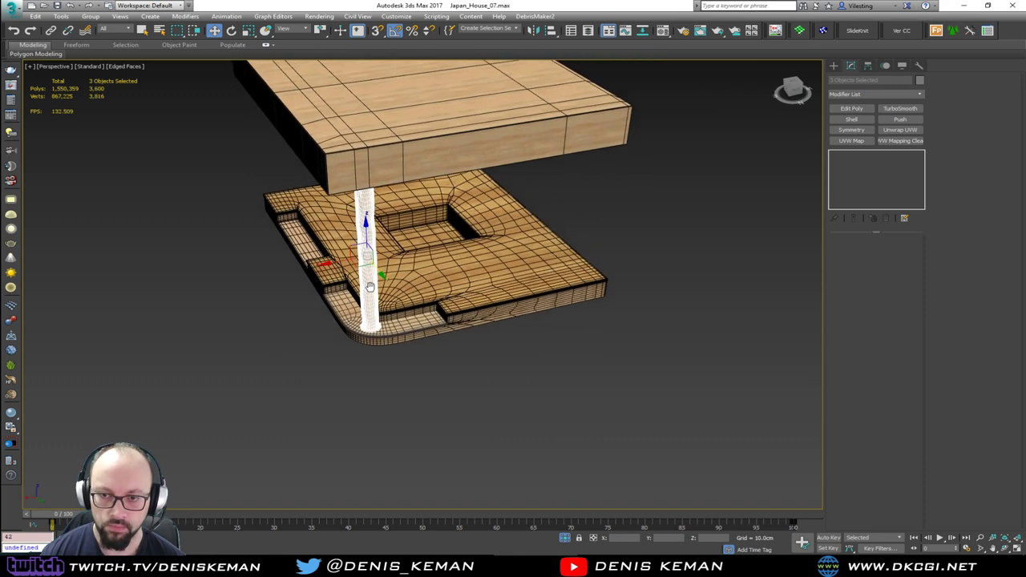
drag(348, 252, 374, 216)
alt+middle_drag(374, 216, 381, 299)
drag(382, 307, 360, 294)
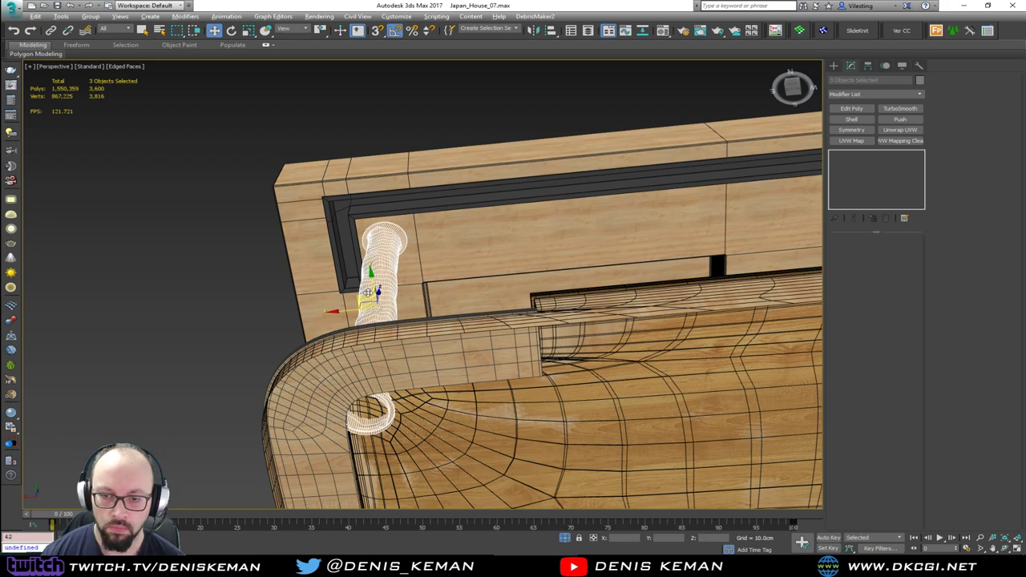
Step: Fine-tune the column assembly's horizontal position at the raised floor's rounded corner, checking it from above and below
alt+middle_drag(360, 294, 414, 407)
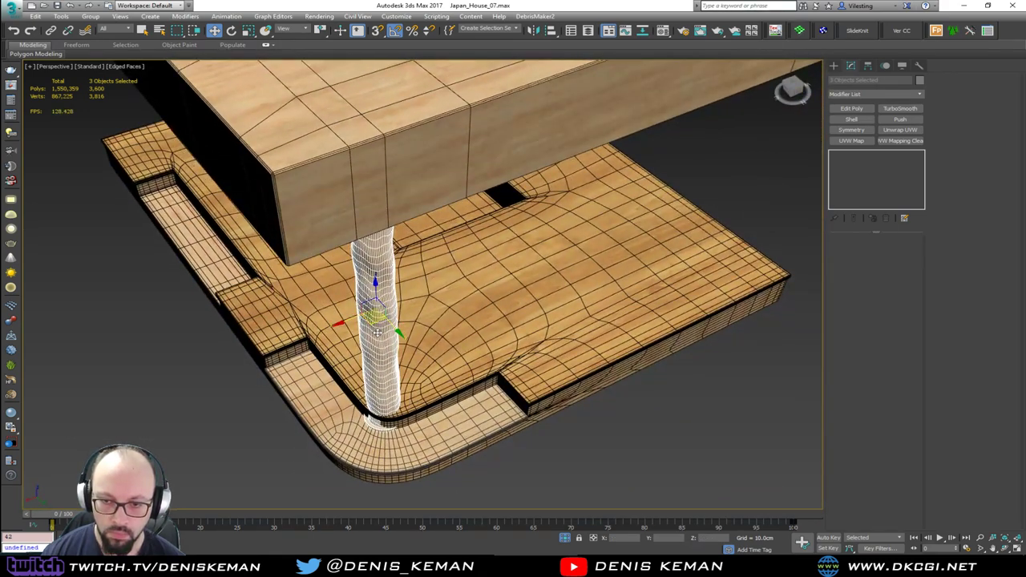
scroll(376, 332, up, 3)
drag(371, 290, 385, 286)
alt+middle_drag(393, 302, 350, 276)
middle_drag(382, 342, 383, 300)
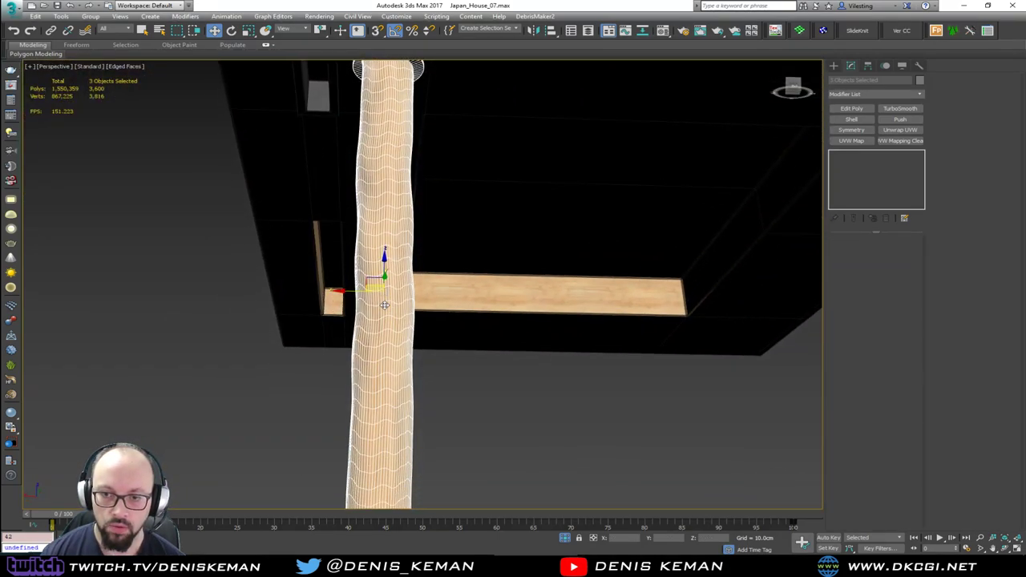
Step: Select only the column and raise its foot to the level of the raised floor
scroll(383, 302, down, 3)
click(393, 388)
alt+middle_drag(393, 389, 389, 359)
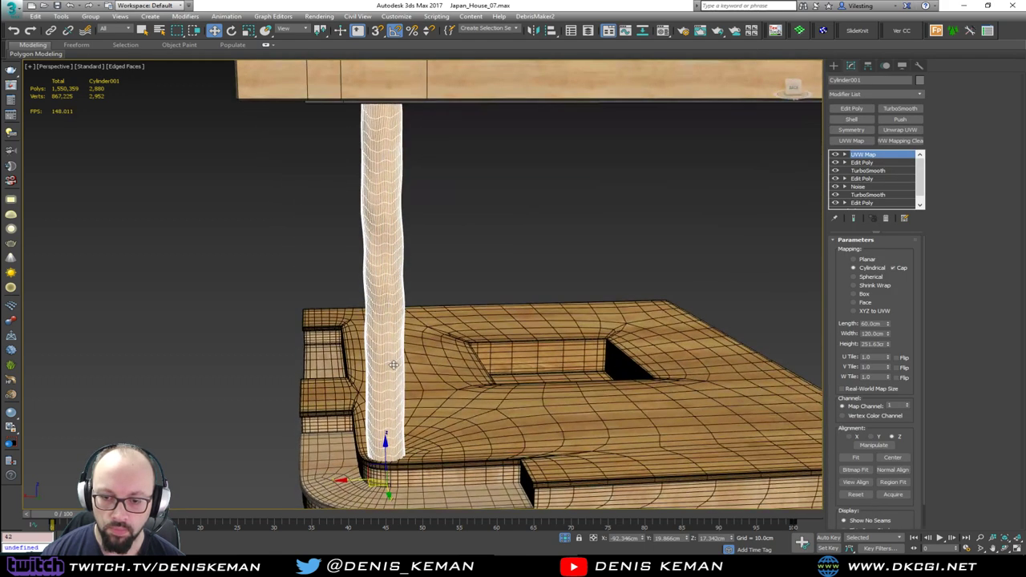
key(r)
drag(386, 437, 385, 403)
key(w)
mouse_move(389, 404)
alt+middle_down()
mouse_move(389, 393)
mouse_move(388, 409)
alt+middle_up()
Step: Select the column's base ring in wireframe display and raise it about 17 cm onto the raised floor, restoring the shaded display
key(F3)
click(406, 465)
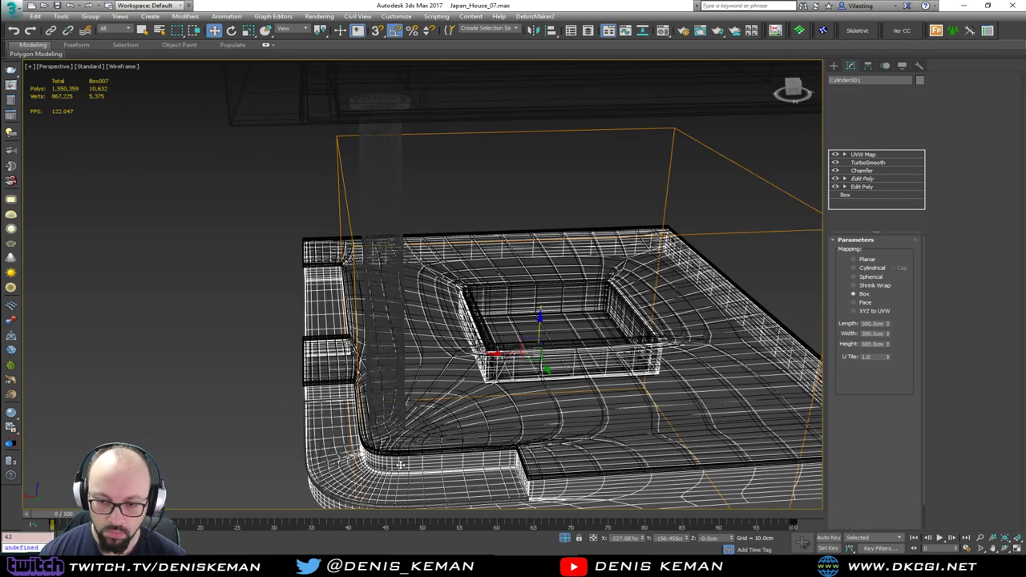
scroll(405, 465, up, 2)
click(404, 463)
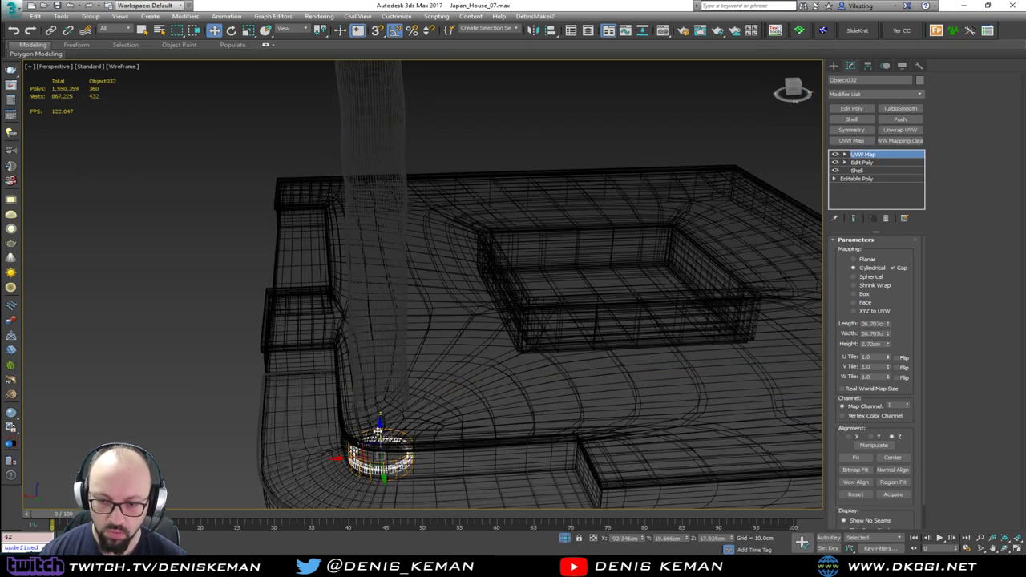
drag(380, 431, 380, 400)
key(F3)
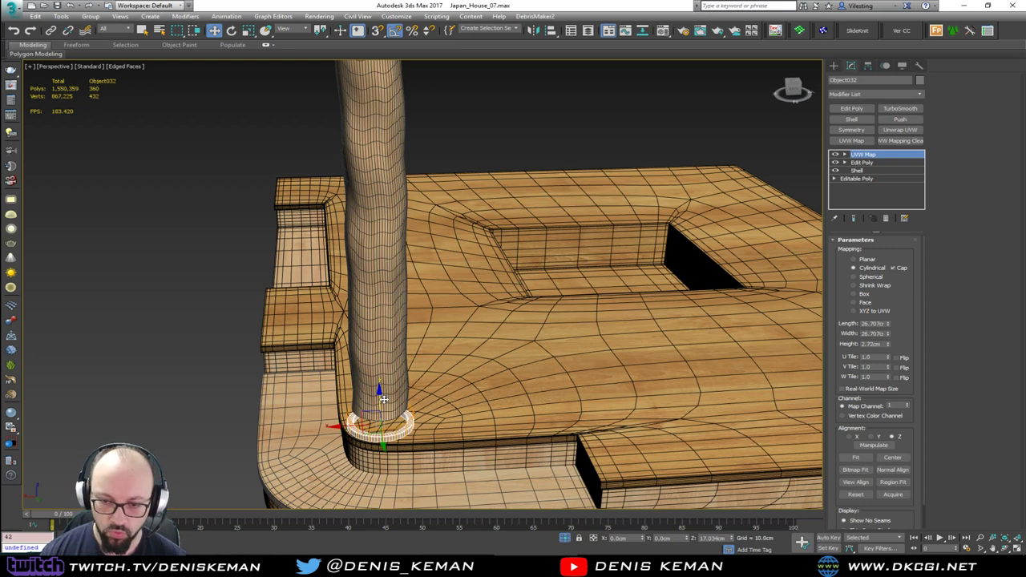
Step: Seat the column in its base ring, scale its height to meet the ceiling ring, and check the fit without mesh edges
click(379, 393)
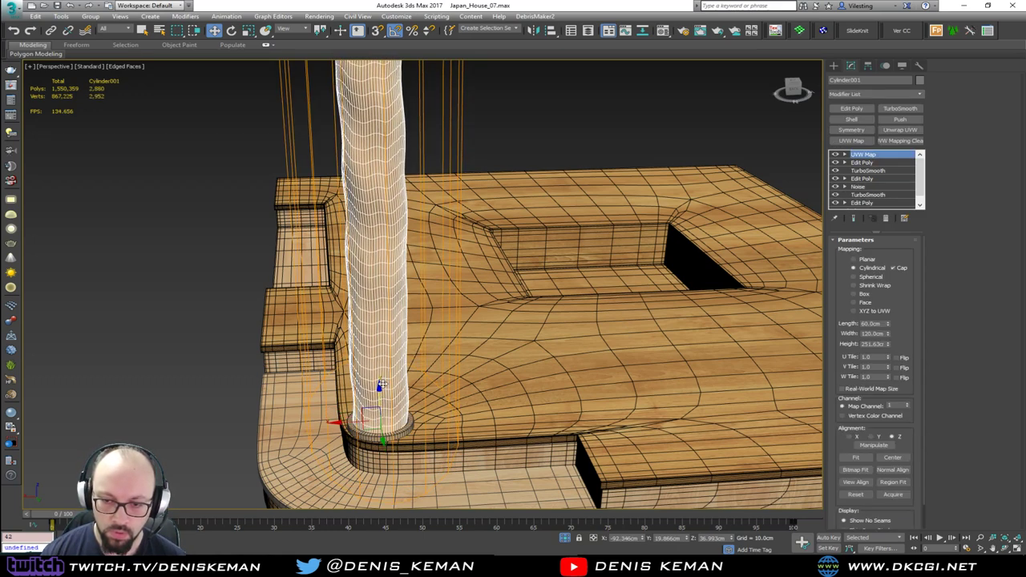
alt+middle_drag(378, 386, 384, 357)
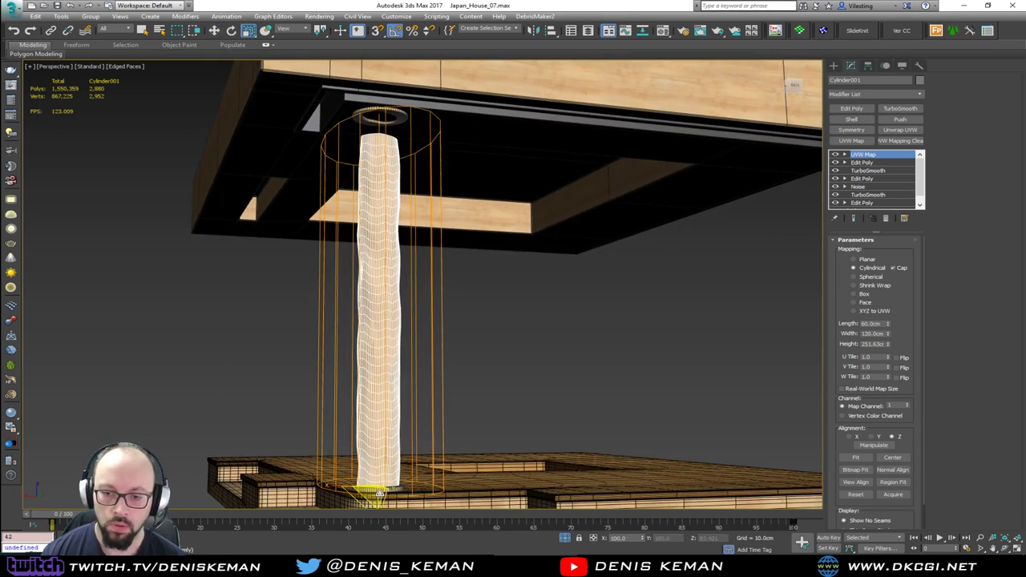
alt+middle_drag(379, 493, 380, 477)
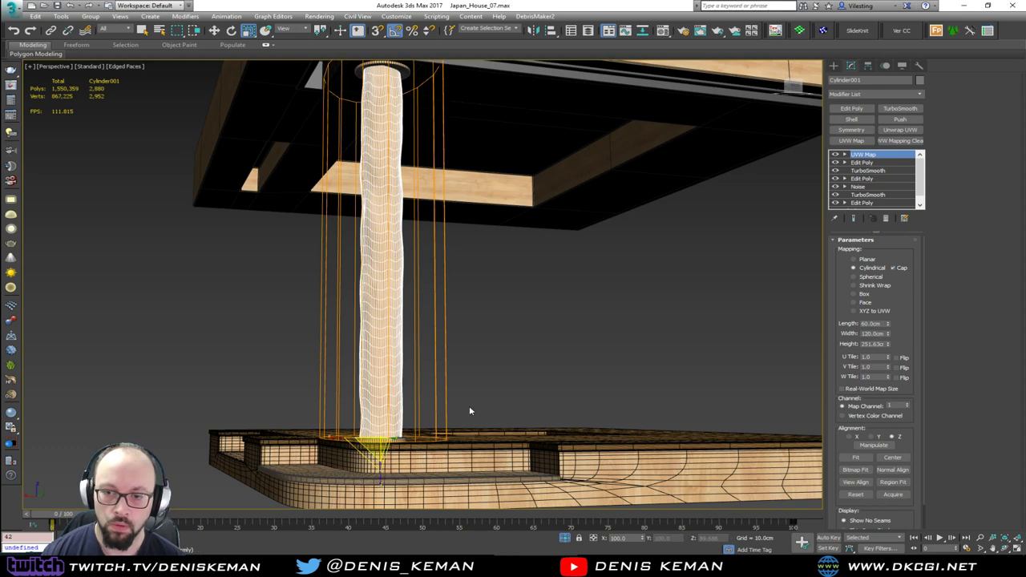
click(519, 377)
mouse_move(518, 376)
alt+middle_down()
mouse_move(499, 382)
mouse_move(487, 352)
mouse_move(362, 320)
alt+middle_up()
key(F4)
click(346, 322)
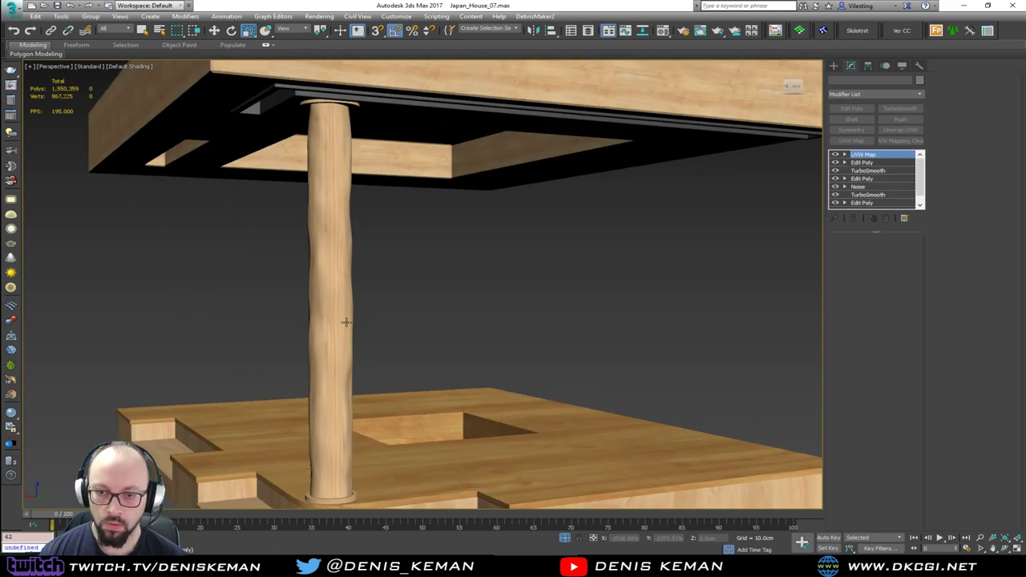
click(520, 279)
scroll(325, 211, up, 5)
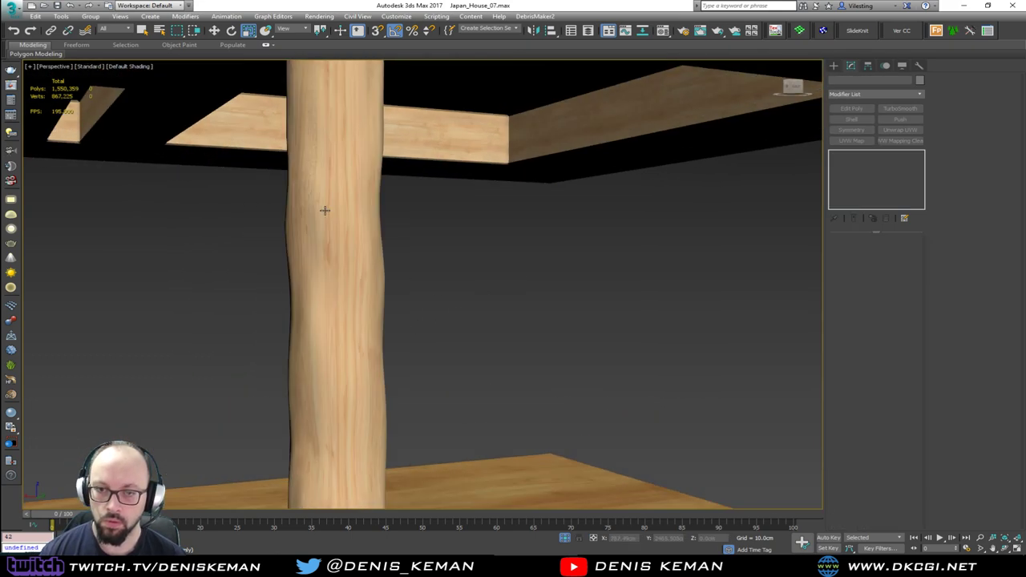
Step: Bring the hidden objects back into view and delete the pale bent tube line beside the wooden column
scroll(327, 232, down, 3)
alt+middle_drag(349, 269, 405, 228)
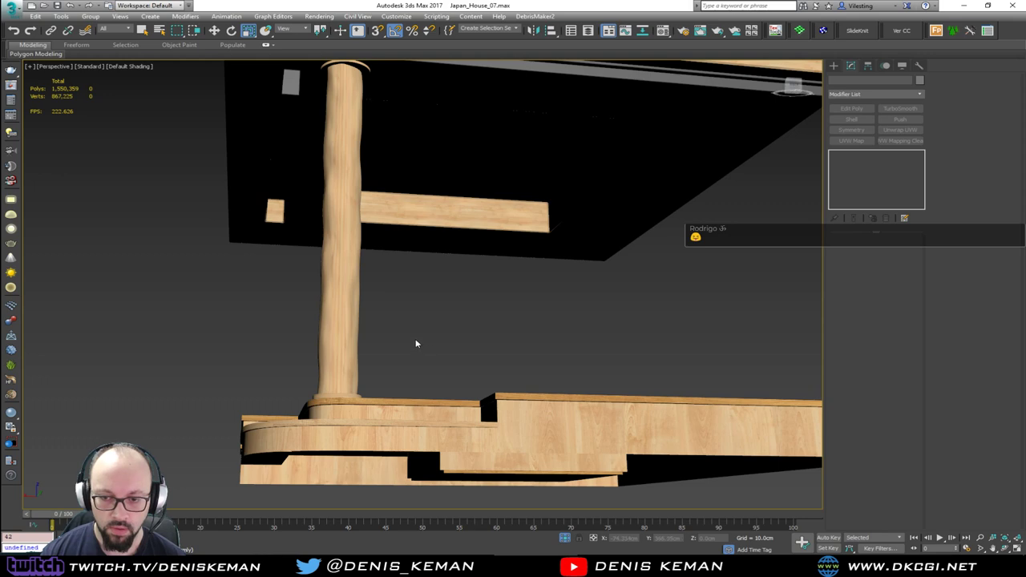
alt+middle_drag(416, 344, 354, 291)
right_click(401, 354)
click(435, 278)
click(318, 446)
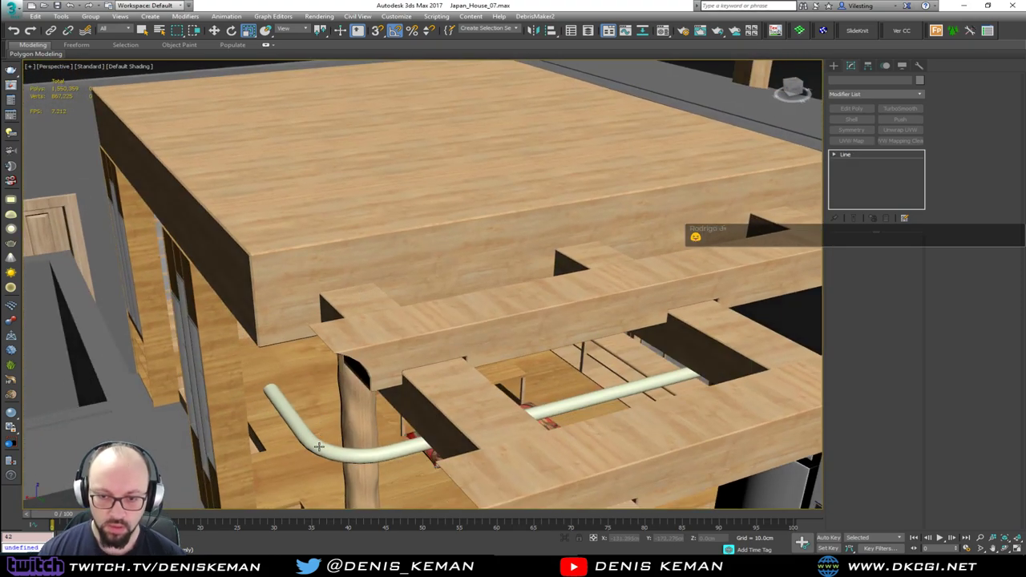
key(Delete)
Step: Examine the column and the recessed ceiling's slots from inside the room with mesh edges shown
scroll(325, 426, up, 6)
alt+middle_drag(325, 425, 144, 413)
alt+drag(143, 413, 139, 421)
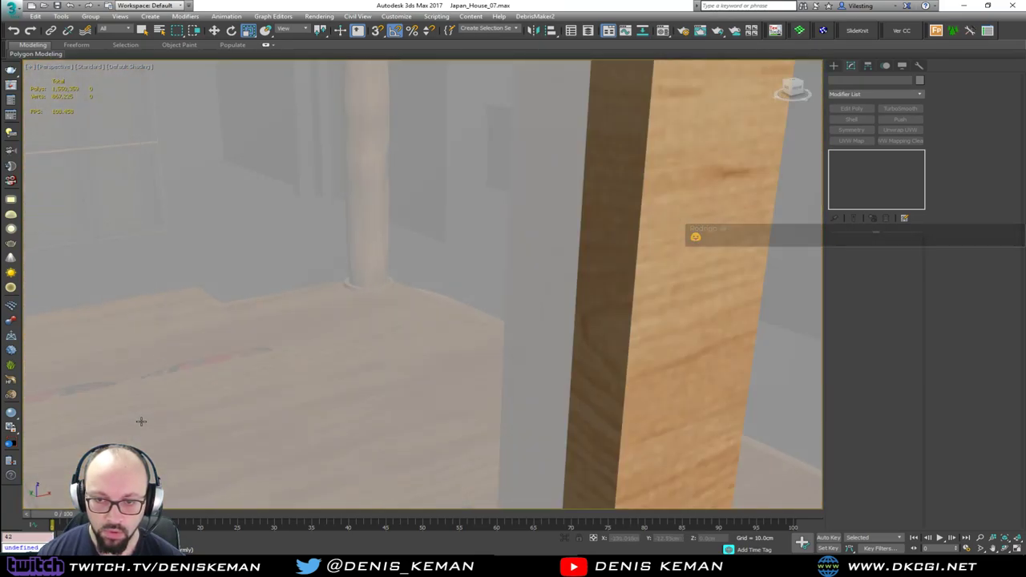
scroll(140, 421, up, 2)
scroll(372, 321, up, 2)
alt+middle_drag(373, 321, 487, 371)
key(F4)
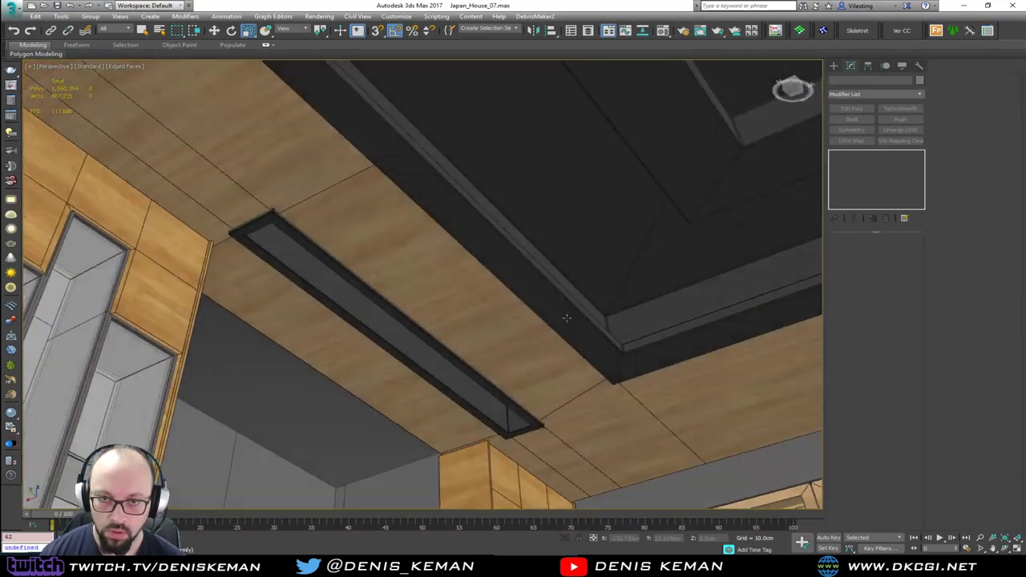
alt+middle_drag(567, 318, 528, 268)
alt+middle_drag(617, 245, 435, 250)
middle_drag(625, 232, 561, 240)
middle_drag(320, 240, 597, 246)
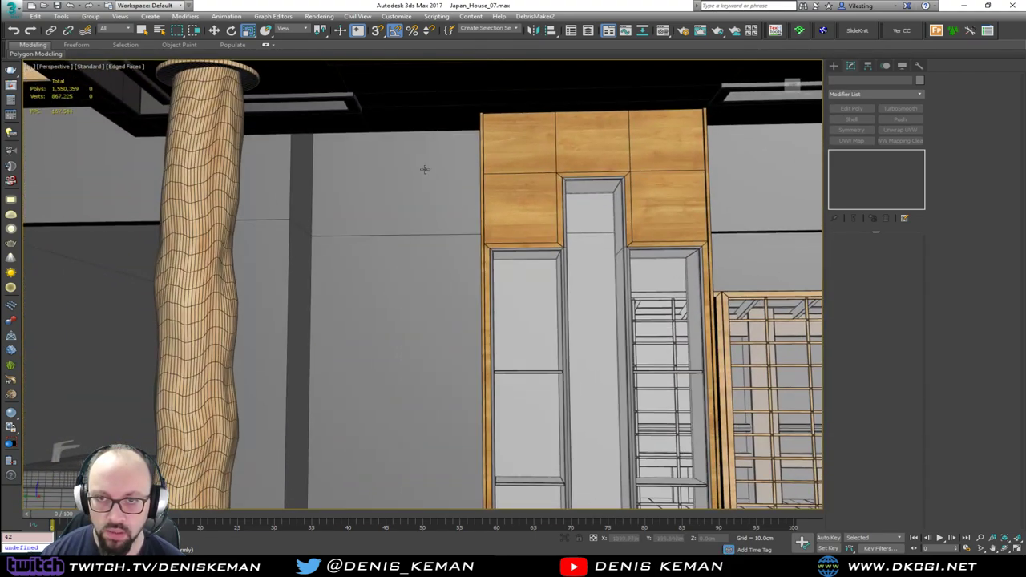
middle_drag(435, 234, 426, 342)
Step: Select the end vertices of the dark slot frame's short arm beside the column, in the Edit Poly level below Chamfer
click(363, 103)
middle_drag(775, 93, 791, 157)
click(881, 164)
key(F3)
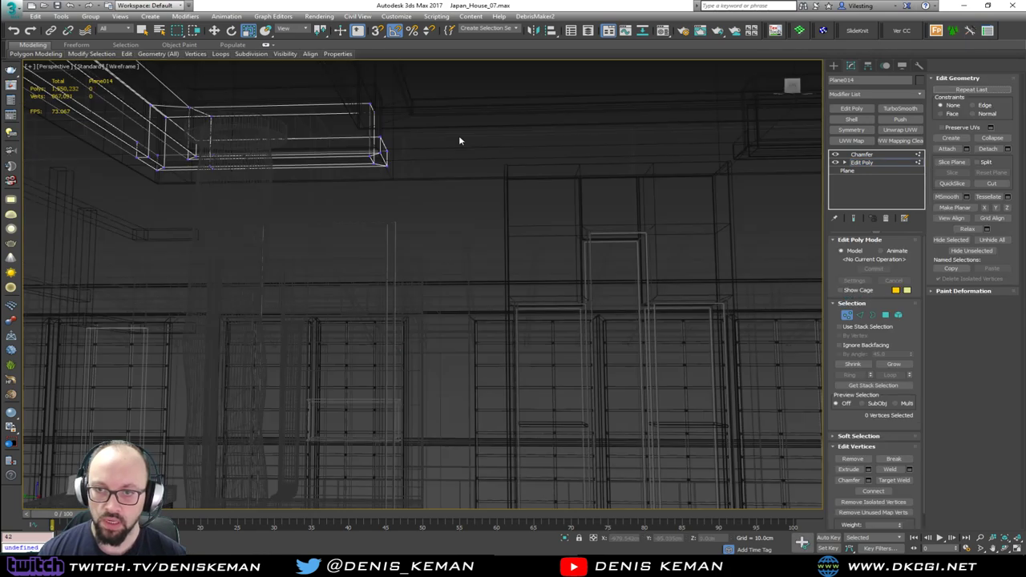
drag(347, 214, 347, 210)
key(F3)
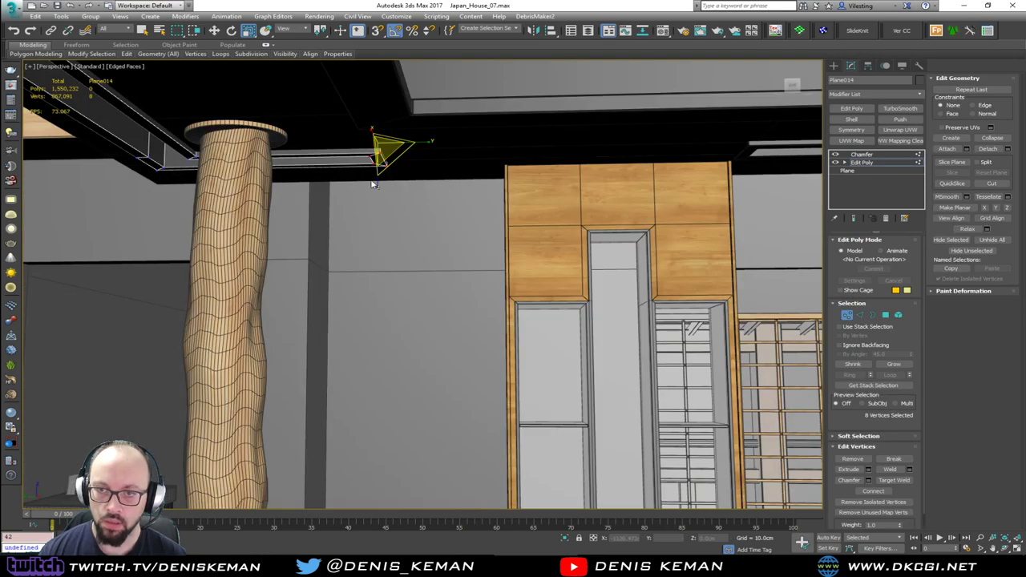
Step: Lengthen the slot frame's short arm by moving its end vertices by an exact offset of -35 cm along Y
key(w)
mouse_move(412, 155)
alt+middle_down()
mouse_move(416, 139)
mouse_move(434, 215)
alt+middle_up()
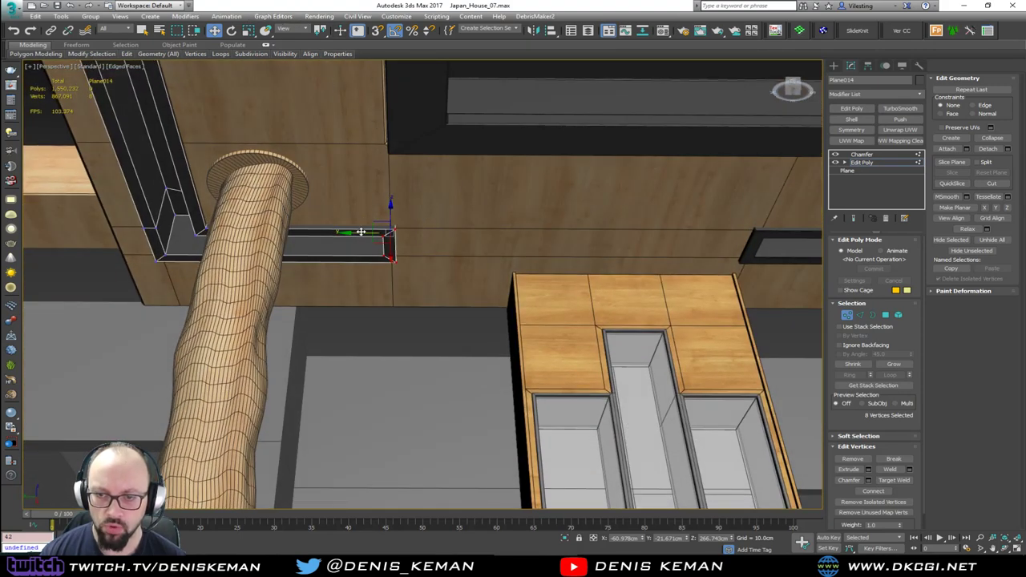
drag(361, 231, 467, 244)
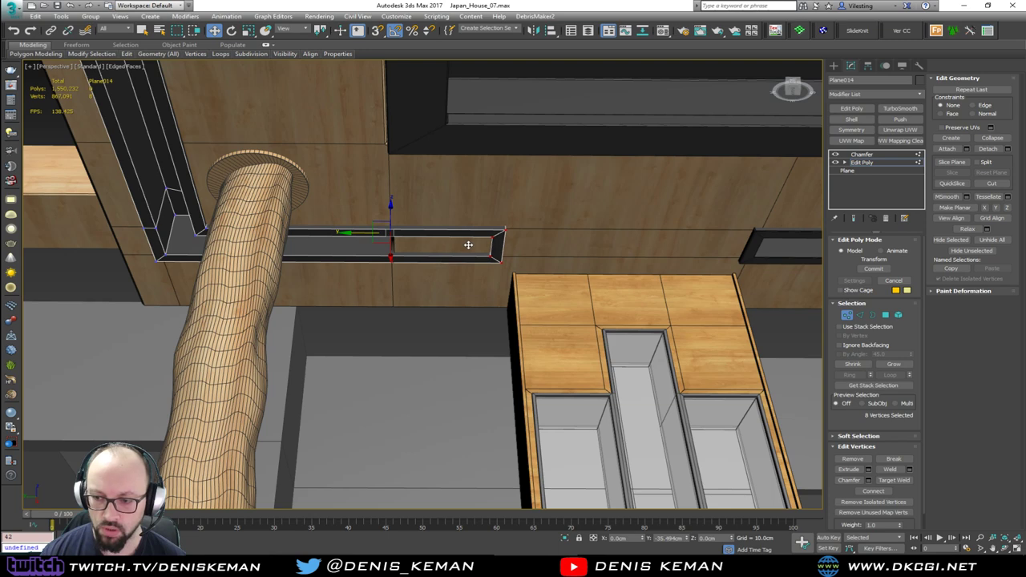
key(ctrl+z)
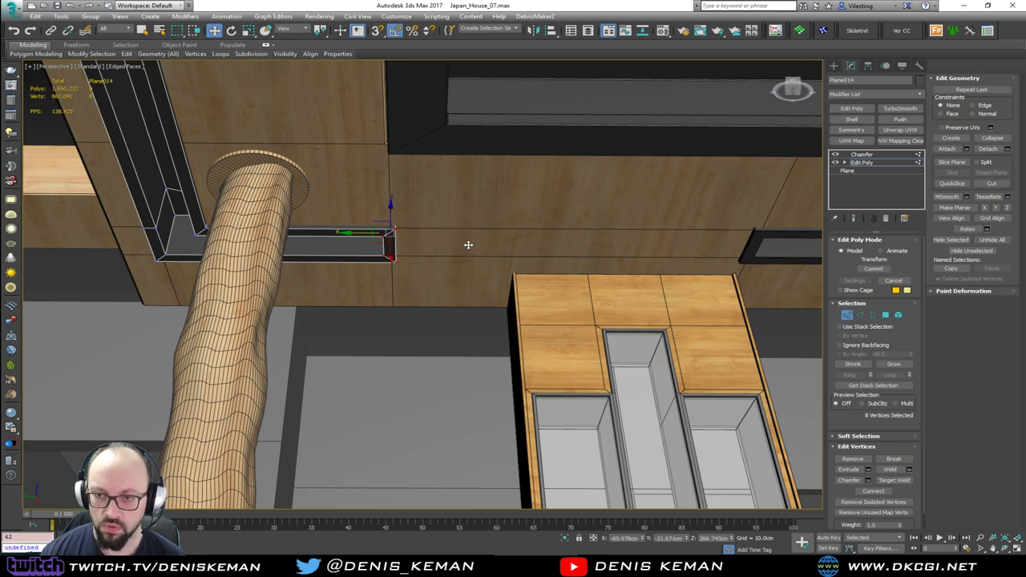
right_click(214, 31)
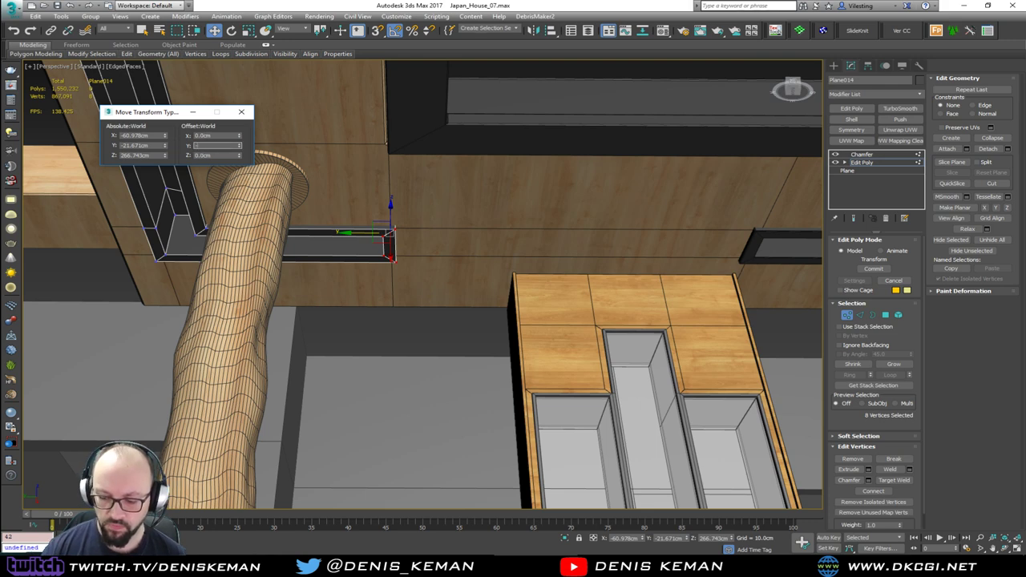
text(-35)
key(Return)
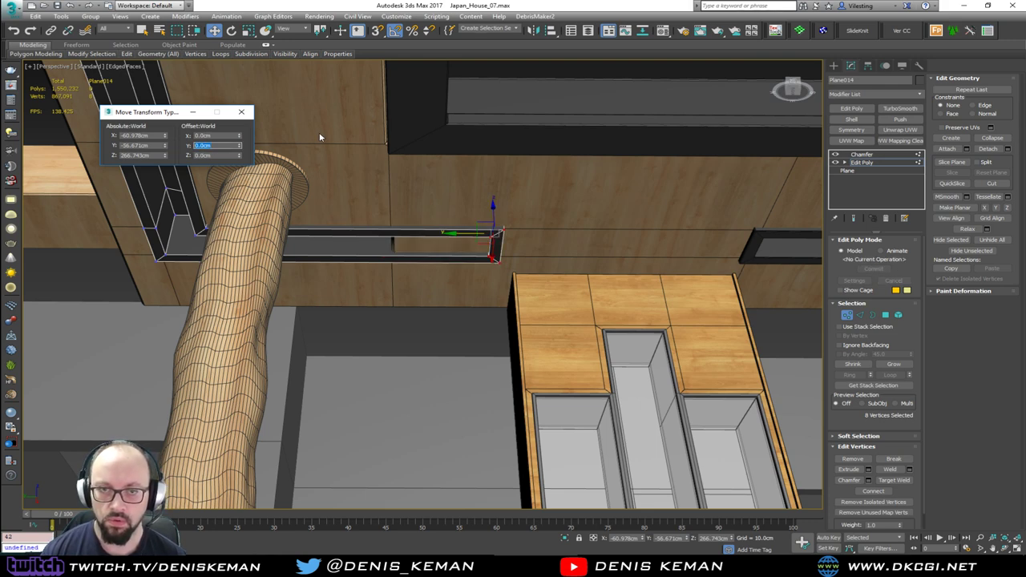
click(242, 112)
key(1)
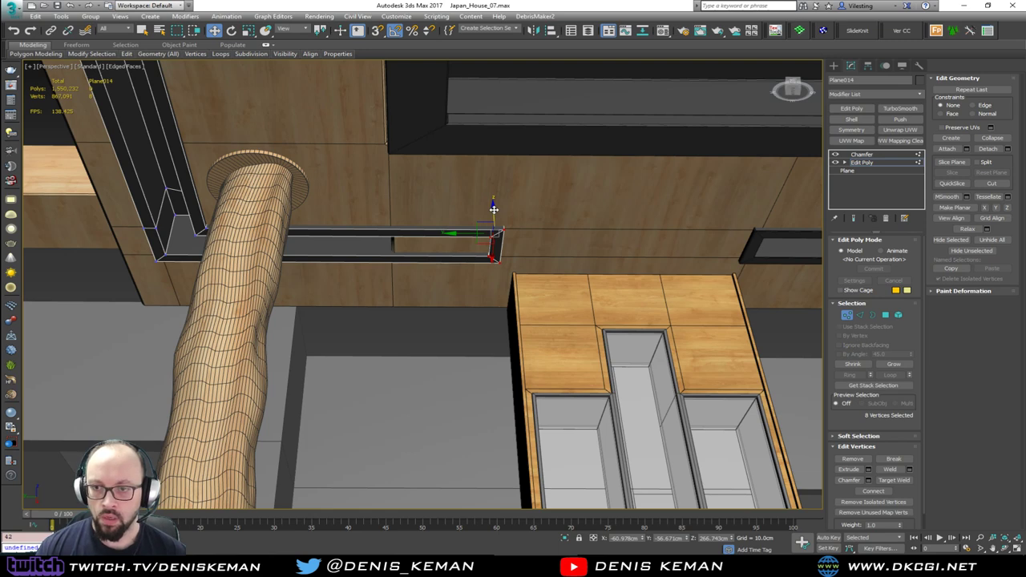
Step: Select the recessed ceiling object and show the scene in wireframe
click(417, 196)
key(F3)
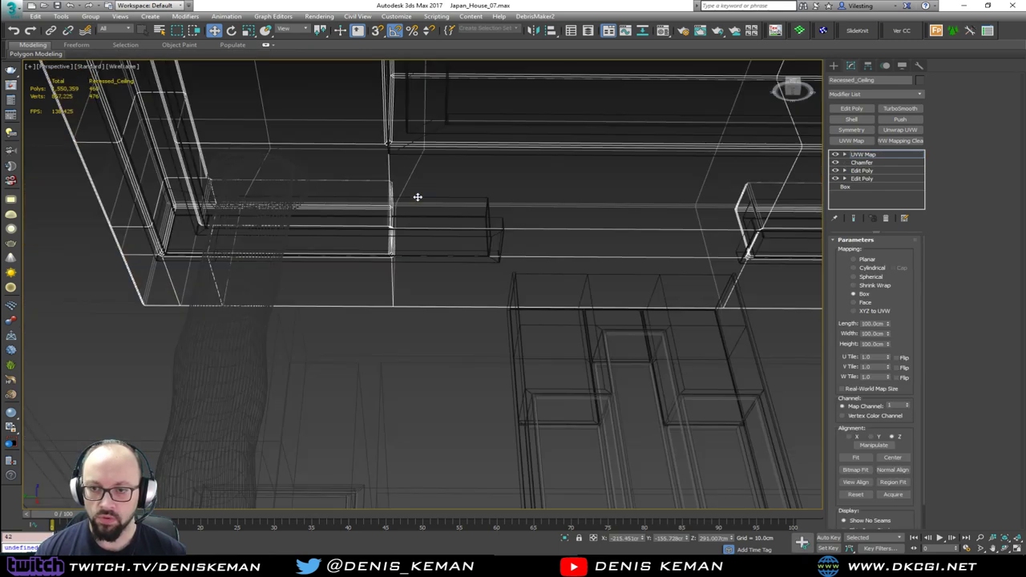
Step: Select the six Recessed_Ceiling vertices that form the cross-section beside the narrow recess's end, using the upper Edit Poly modifier's vertex level
alt+middle_drag(416, 209, 418, 189)
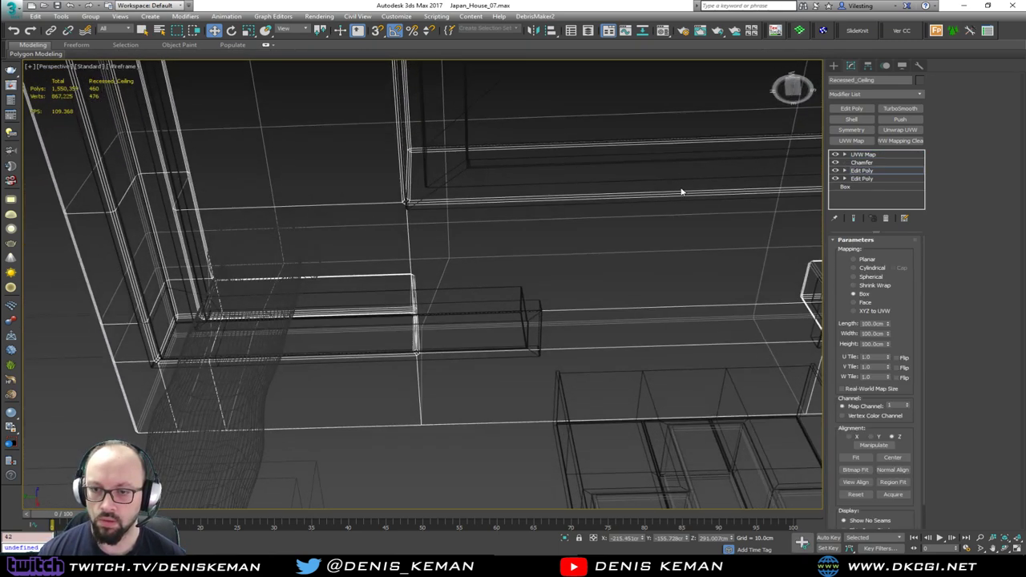
key(1)
key(F3)
key(F3)
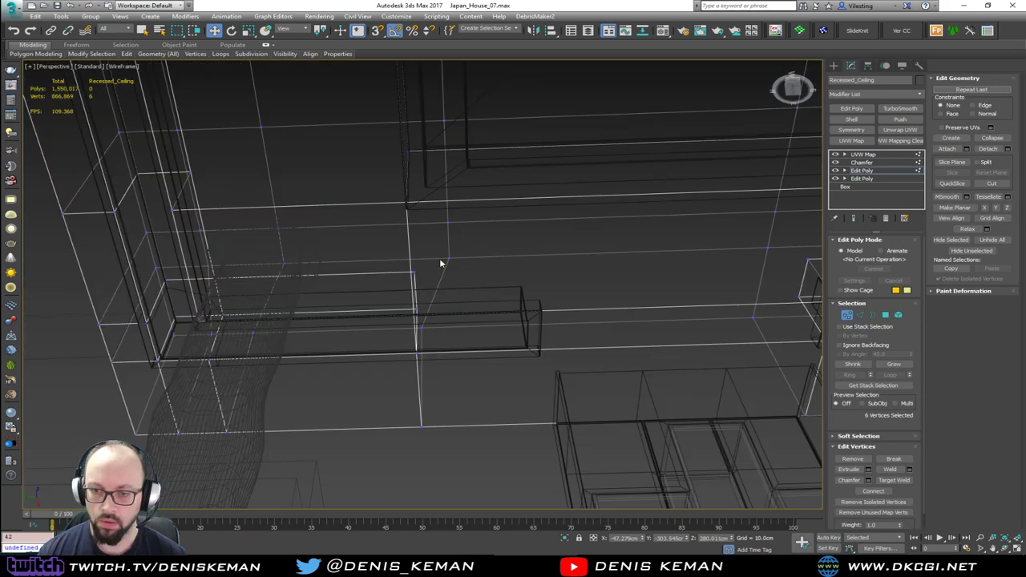
drag(390, 313, 390, 313)
middle_drag(412, 303, 294, 298)
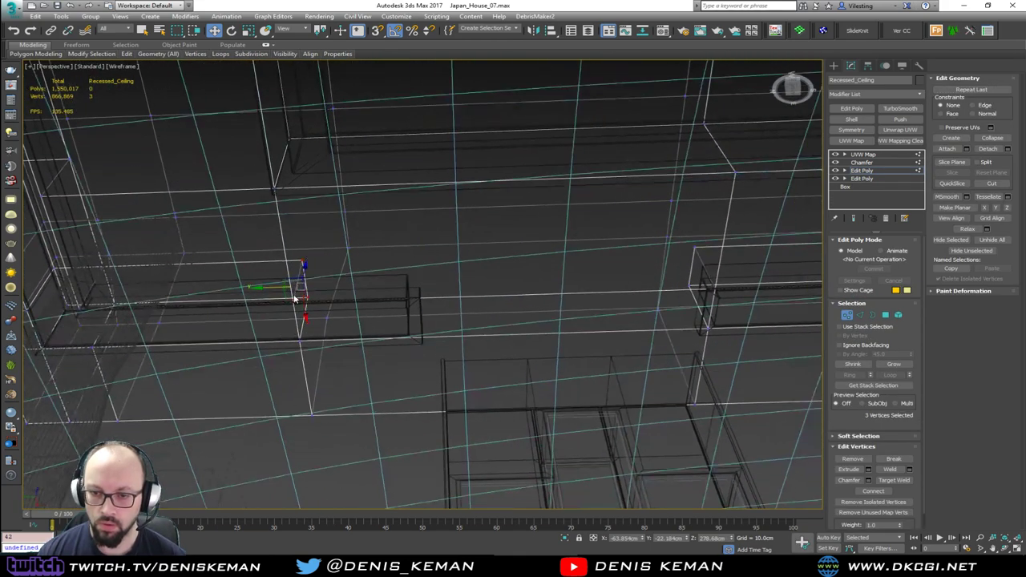
alt+middle_drag(292, 350, 337, 326)
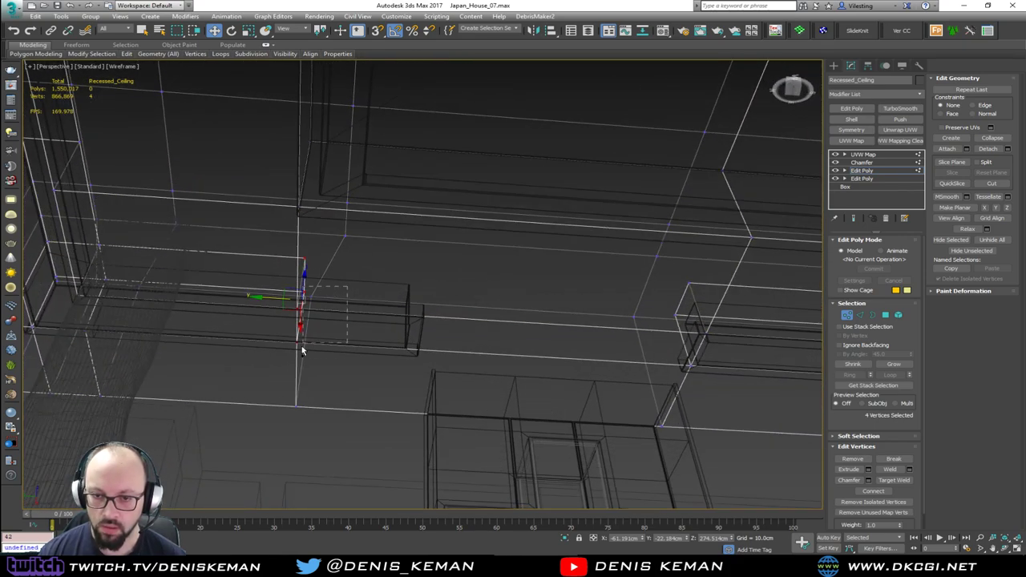
drag(267, 428, 269, 425)
middle_drag(338, 309, 305, 327)
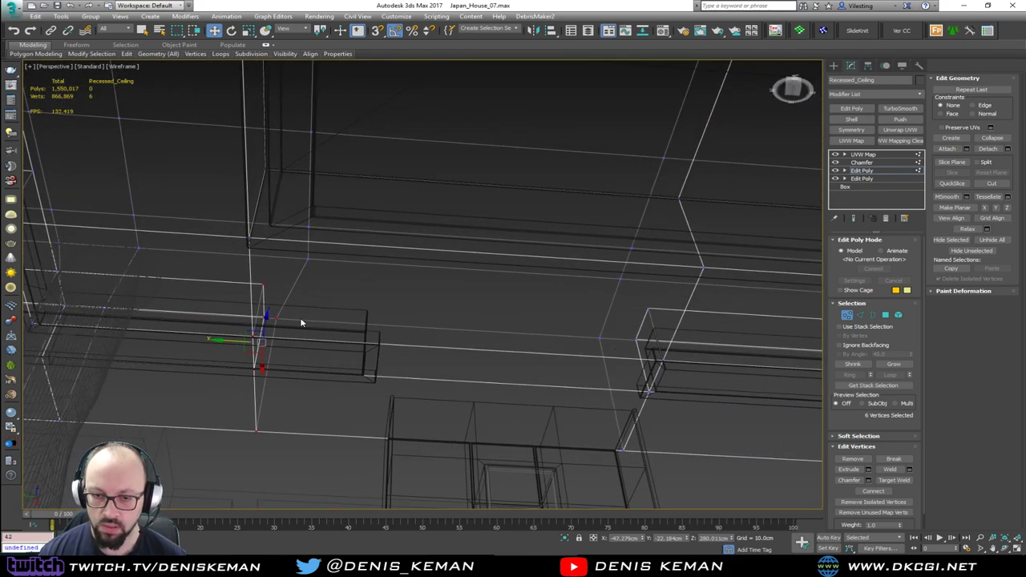
Step: Shift the selected ceiling vertices along Y to -57.184 cm with exact transform entry, and finish vertex editing
key(F3)
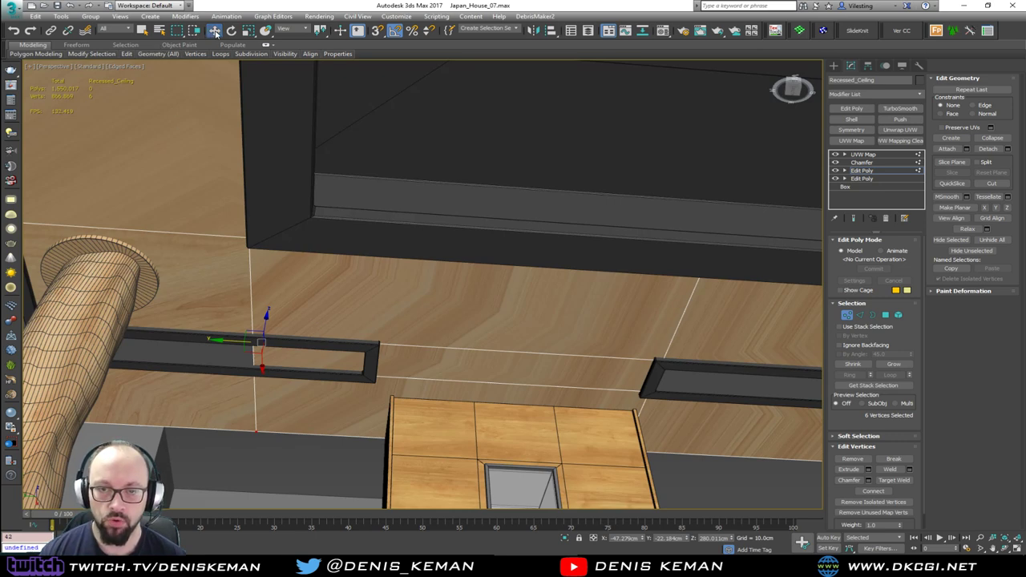
right_click(215, 33)
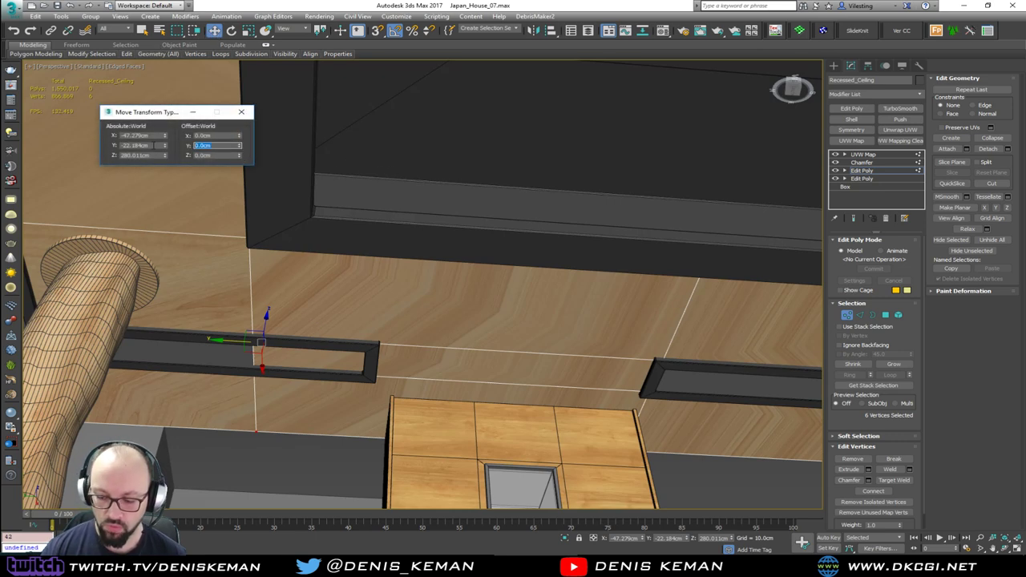
key(Return)
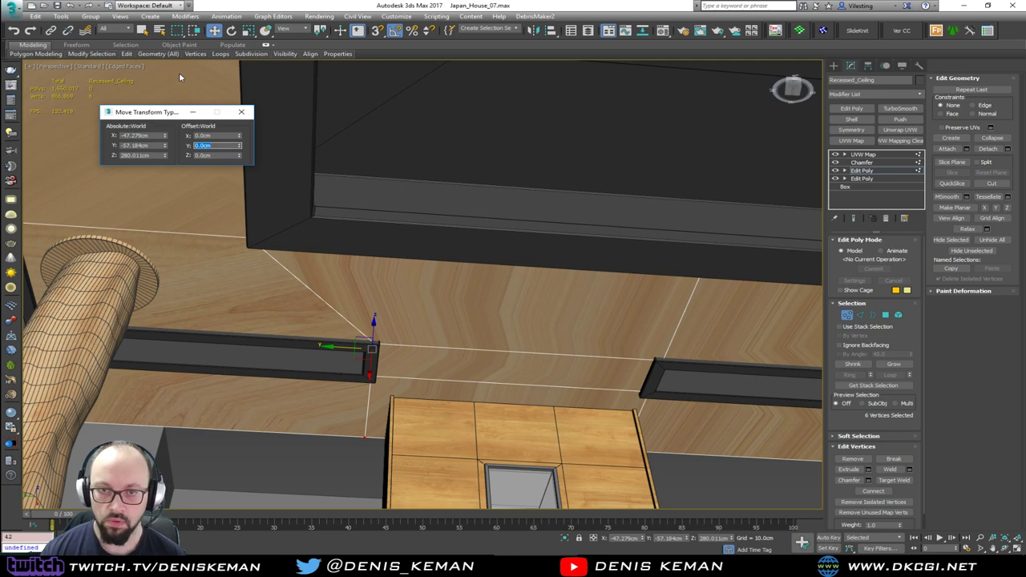
click(245, 112)
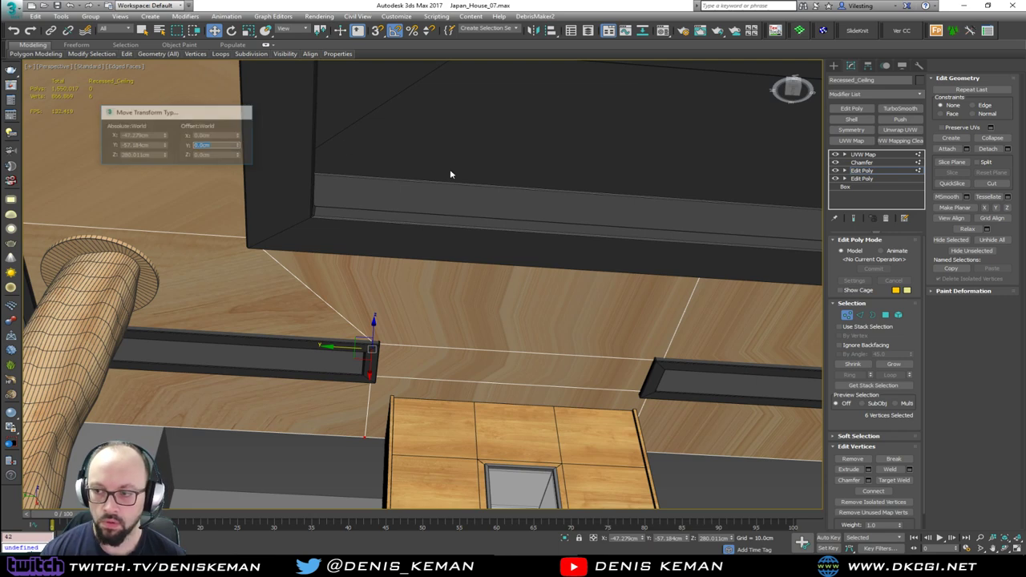
click(848, 315)
click(692, 477)
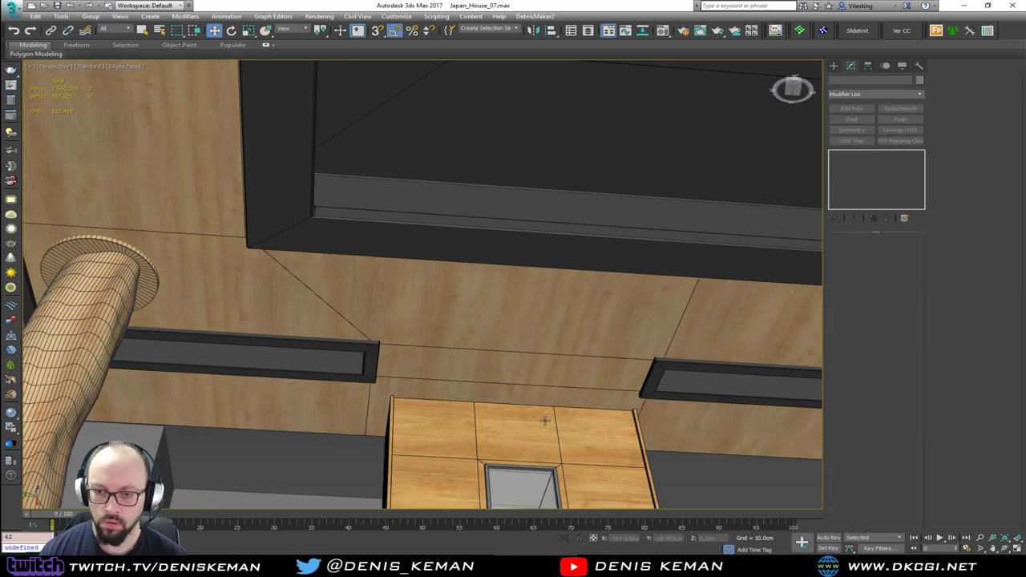
Step: Hide the edge display and inspect the recessed ceiling from below
key(F3)
key(F3)
key(F4)
alt+middle_drag(405, 339, 448, 311)
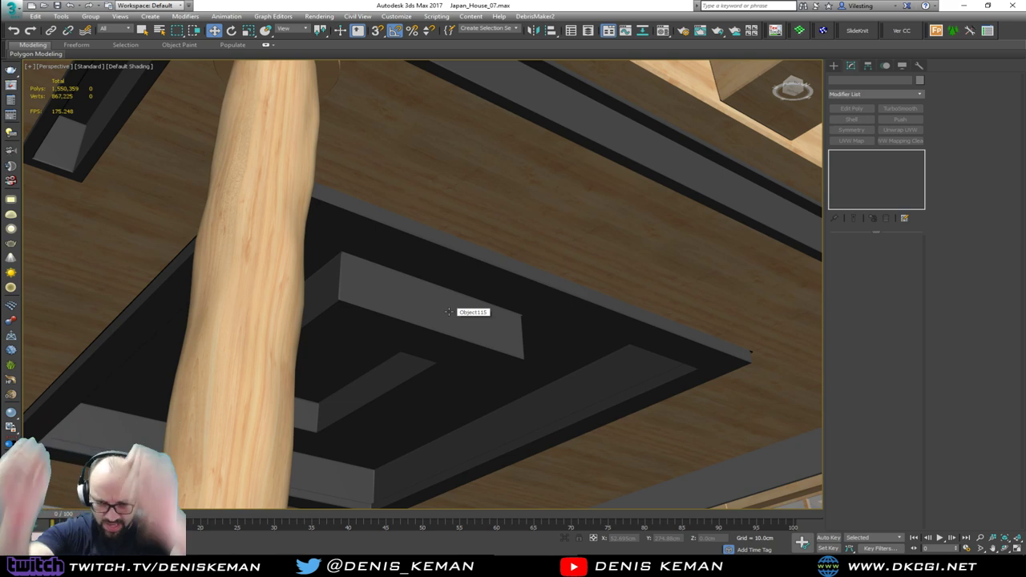
click(448, 309)
alt+middle_drag(451, 305, 477, 221)
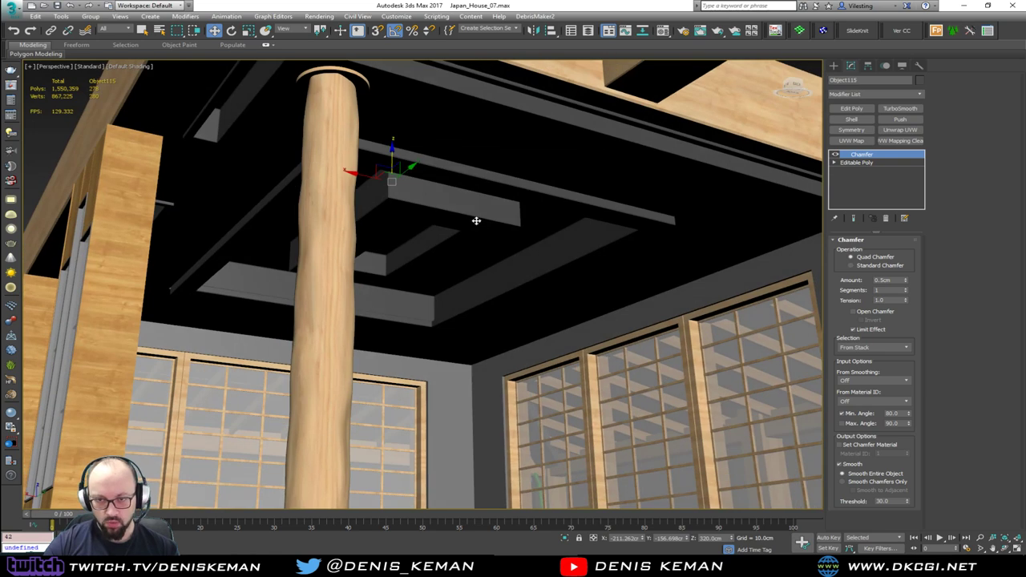
key(e)
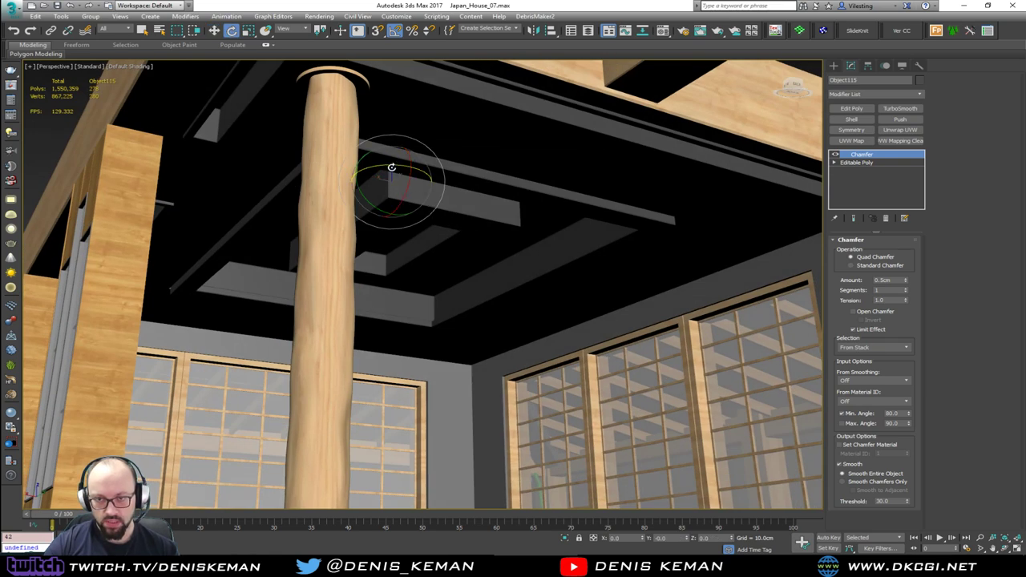
drag(391, 166, 441, 174)
key(ctrl+z)
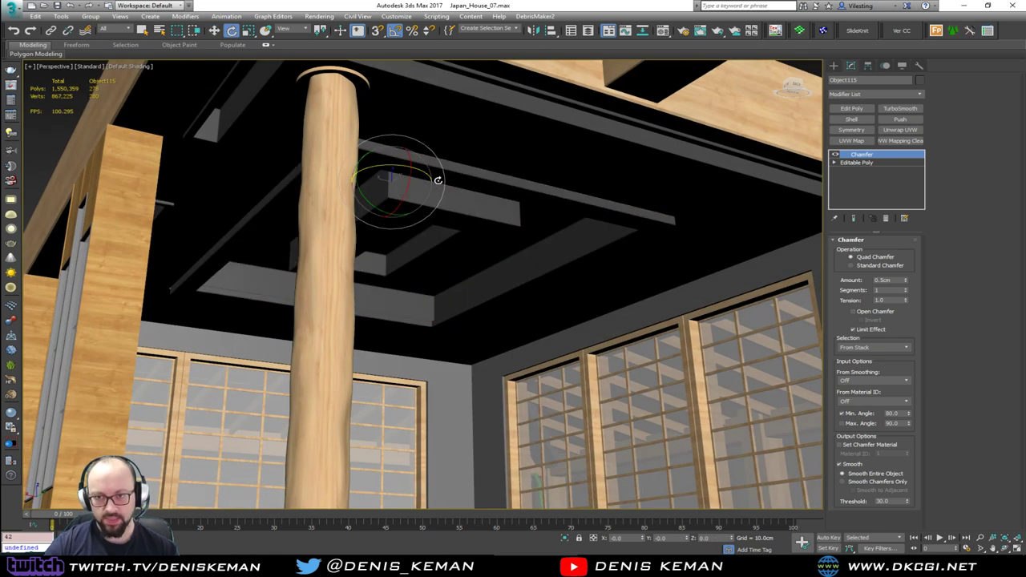
Step: Examine the ceiling from above and from inside the room, including its frames and surrounding beams
alt+middle_drag(438, 180, 408, 208)
click(566, 131)
alt+middle_drag(566, 132, 570, 162)
middle_drag(247, 258, 437, 266)
click(274, 407)
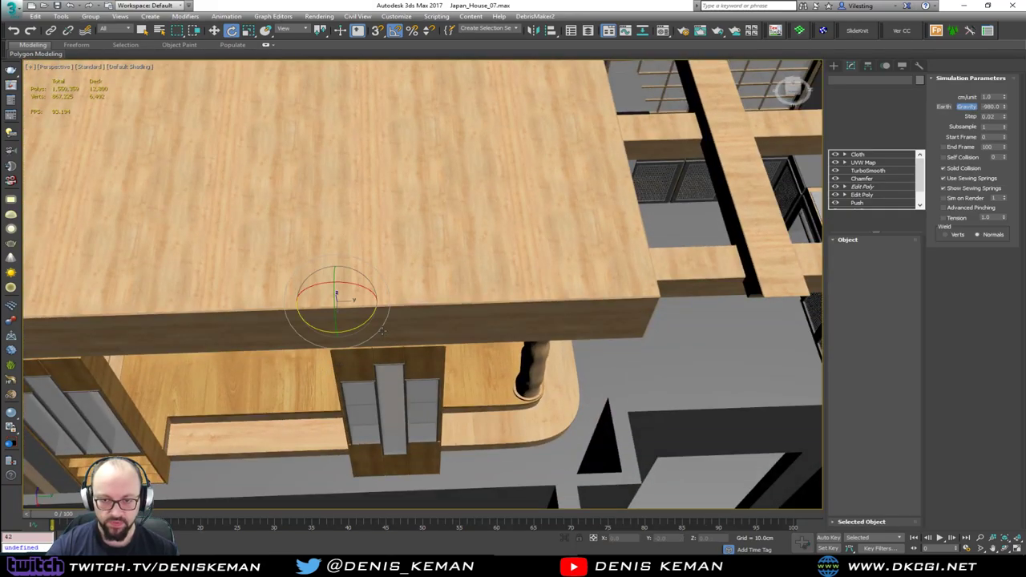
alt+middle_drag(274, 407, 393, 294)
scroll(298, 377, down, 5)
scroll(274, 353, up, 3)
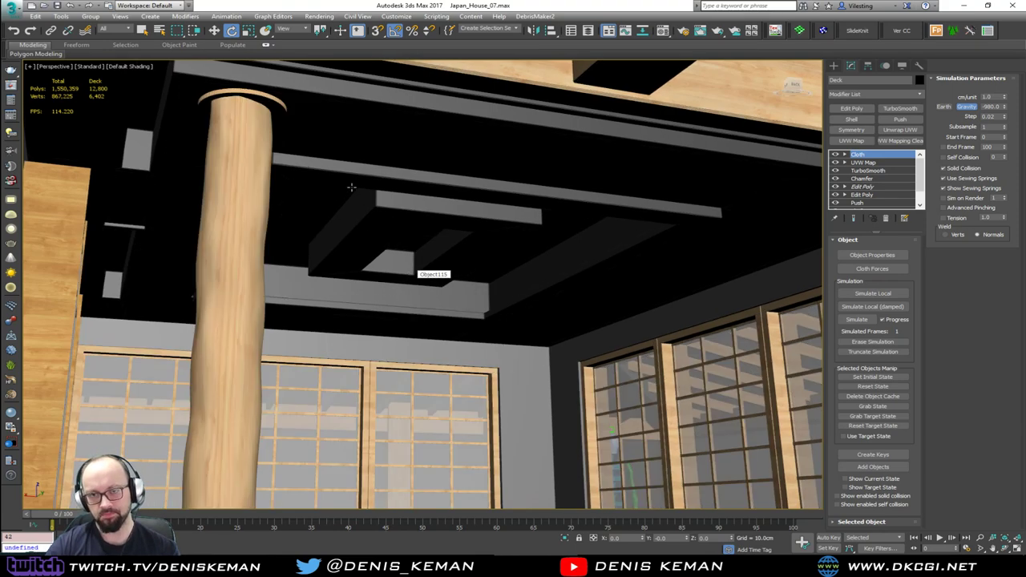
Step: Add the recessed ceiling and its dark trim pieces to the selection with edges displayed, and isolate the selection
alt+middle_drag(409, 274, 415, 239)
ctrl+click(416, 233)
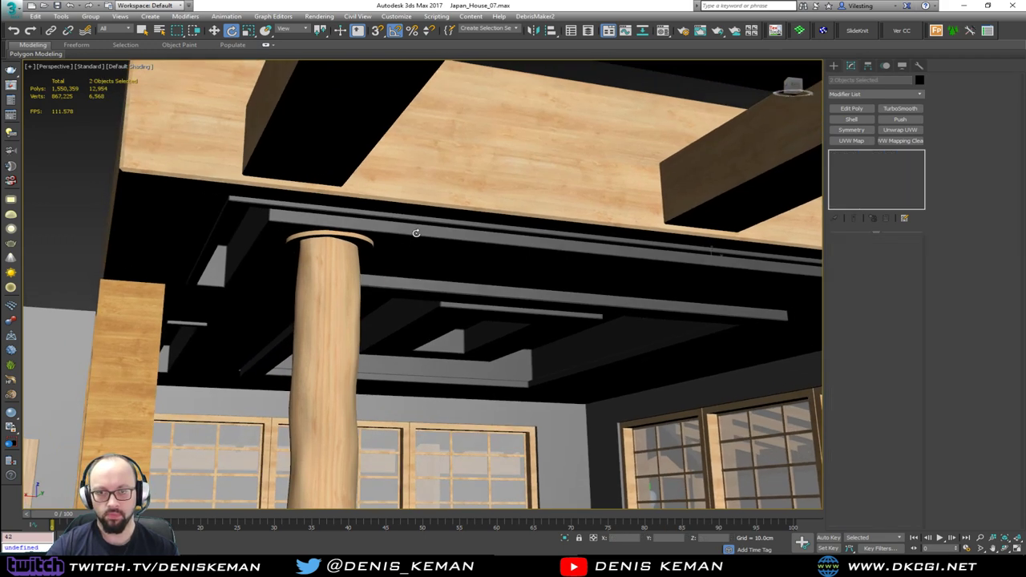
key(F4)
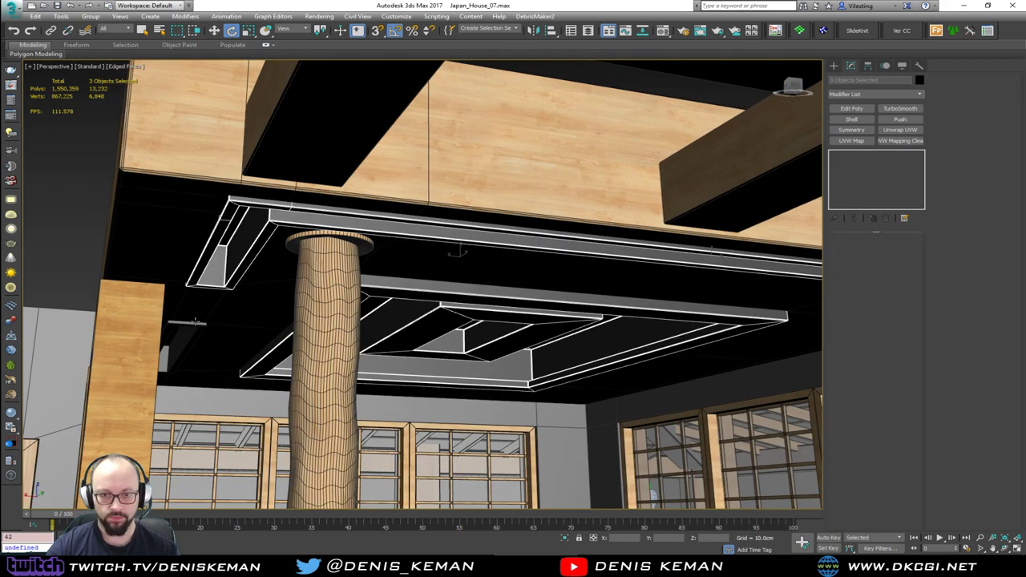
ctrl+click(194, 323)
ctrl+click(230, 308)
key(alt+q)
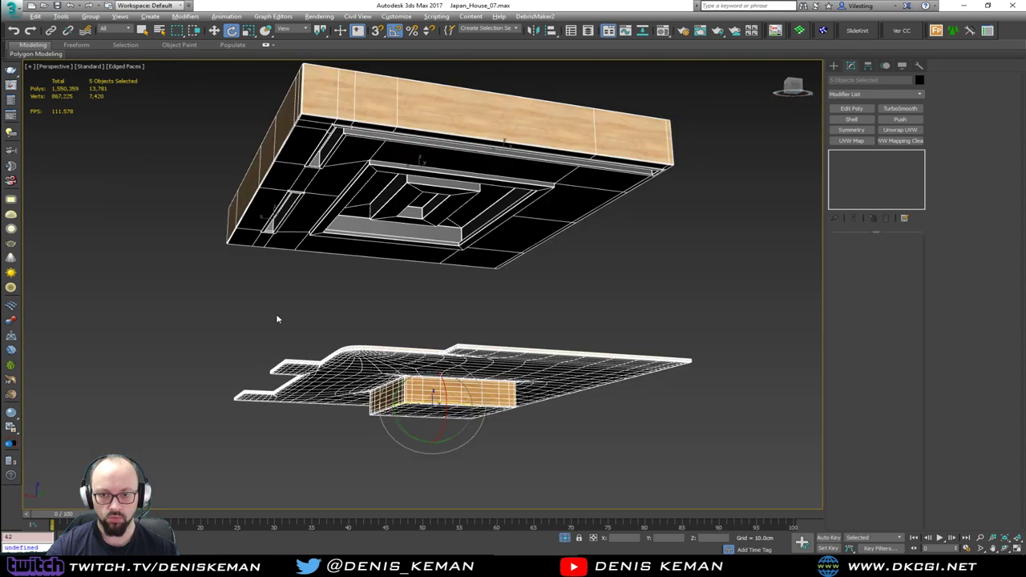
Step: Inspect the isolated ceiling's underside without edges displayed, and exit isolation
click(521, 311)
mouse_move(428, 321)
alt+middle_down()
mouse_move(467, 298)
mouse_move(522, 289)
mouse_move(551, 313)
mouse_move(515, 344)
mouse_move(441, 360)
mouse_move(436, 337)
mouse_move(451, 291)
mouse_move(465, 283)
mouse_move(426, 186)
mouse_move(389, 280)
mouse_move(366, 257)
mouse_move(345, 255)
mouse_move(409, 261)
alt+middle_up()
scroll(426, 187, up, 5)
key(F4)
scroll(388, 280, down, 2)
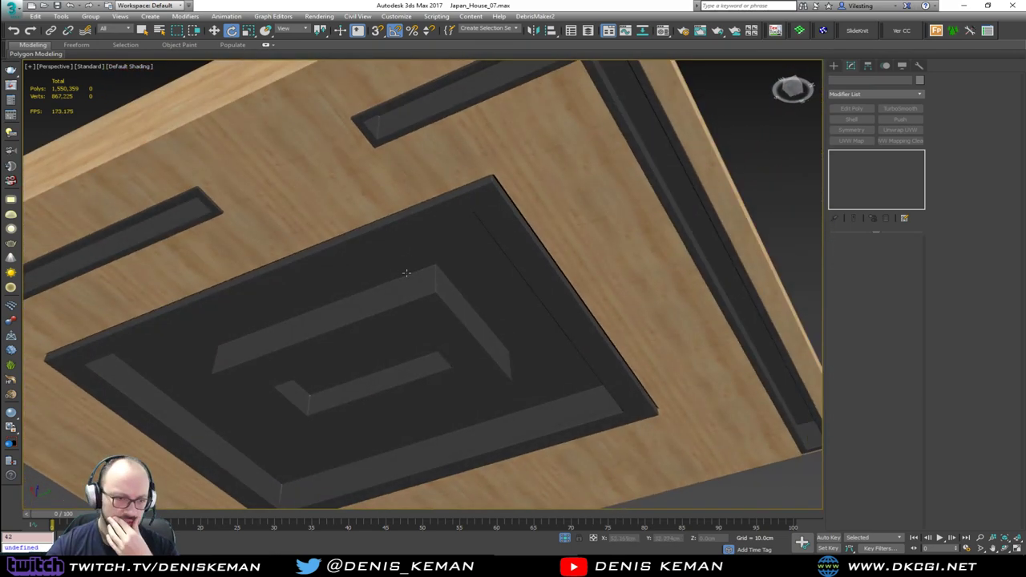
middle_drag(491, 335, 454, 287)
right_click(454, 287)
click(472, 209)
Step: Hide the patio roof layer using the Layer Explorer
alt+middle_drag(471, 208, 376, 275)
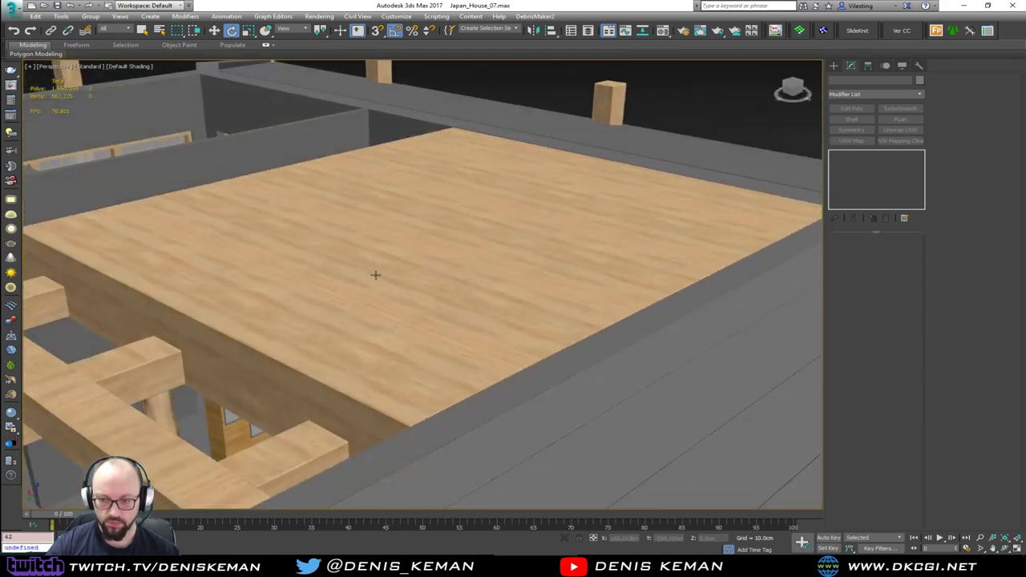
middle_drag(418, 302, 573, 200)
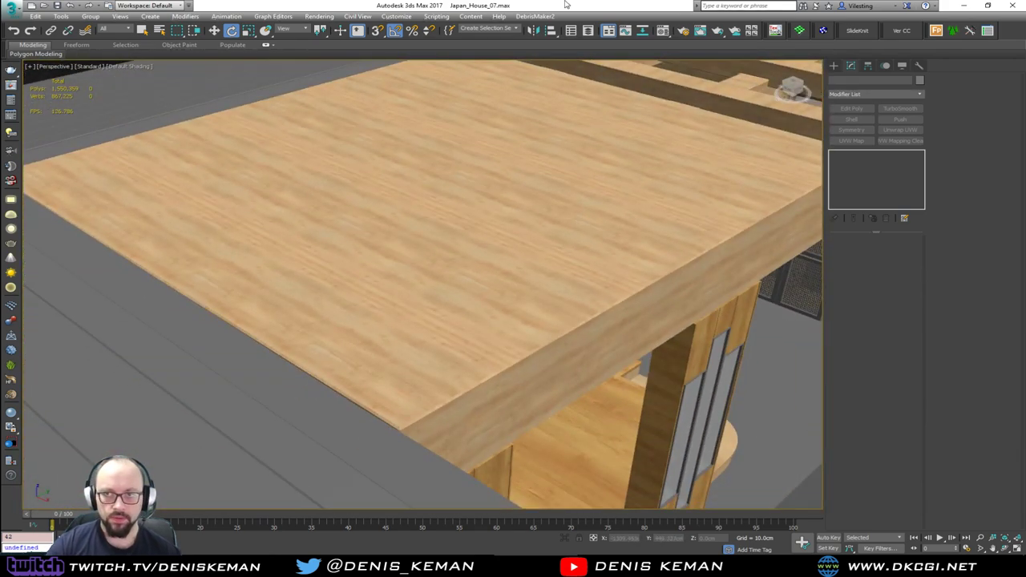
click(587, 31)
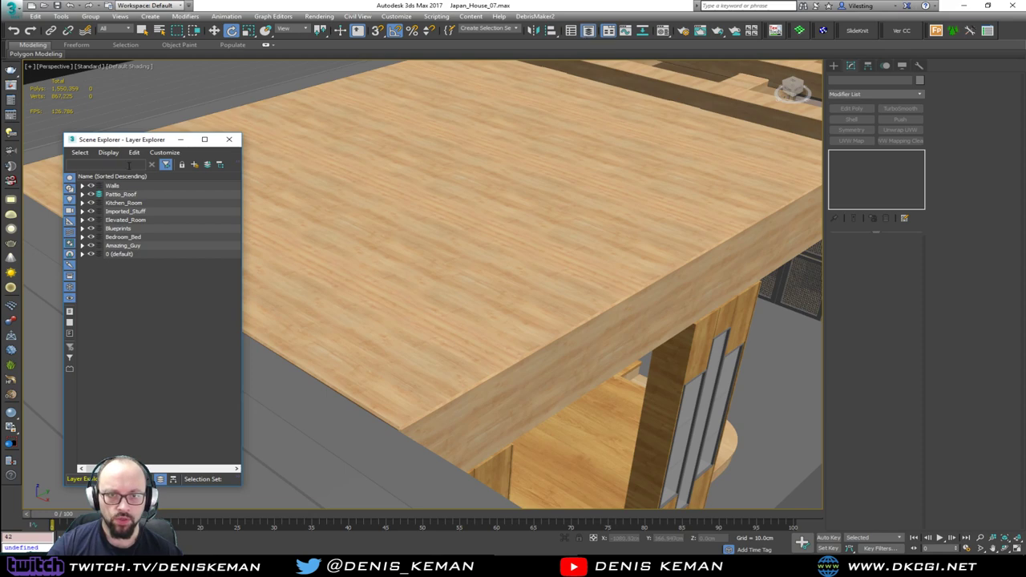
click(91, 195)
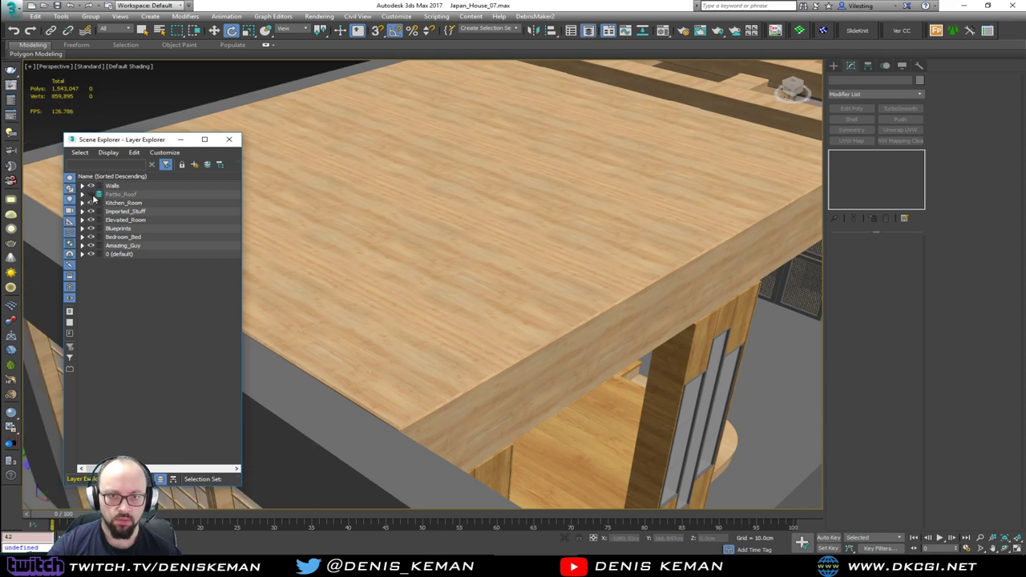
click(230, 139)
Step: Locate the recessed ceiling's layer and hide the Elevated_Room layer to see which room objects are not assigned to it
middle_drag(435, 282, 385, 190)
scroll(386, 190, down, 4)
click(406, 195)
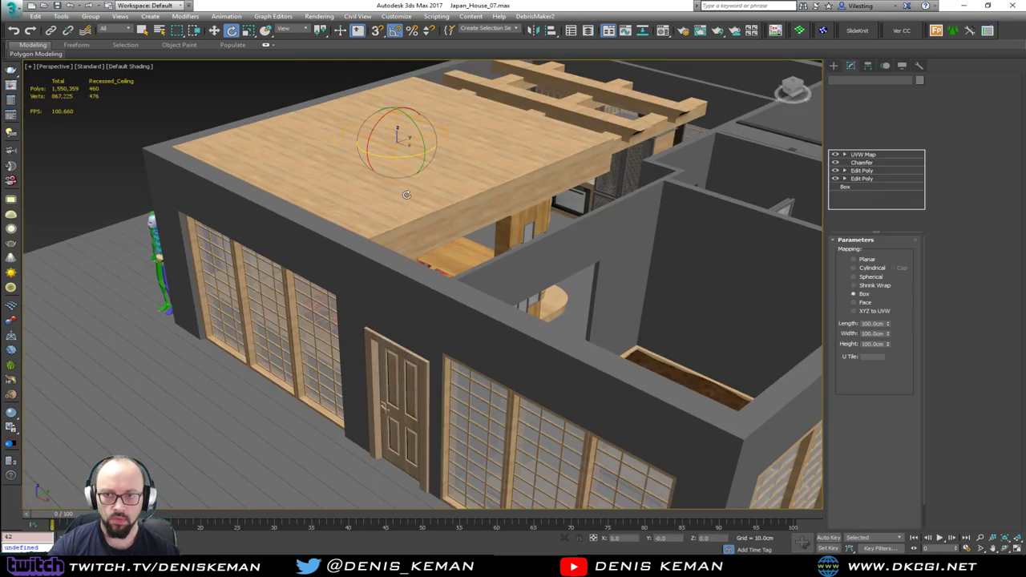
click(589, 31)
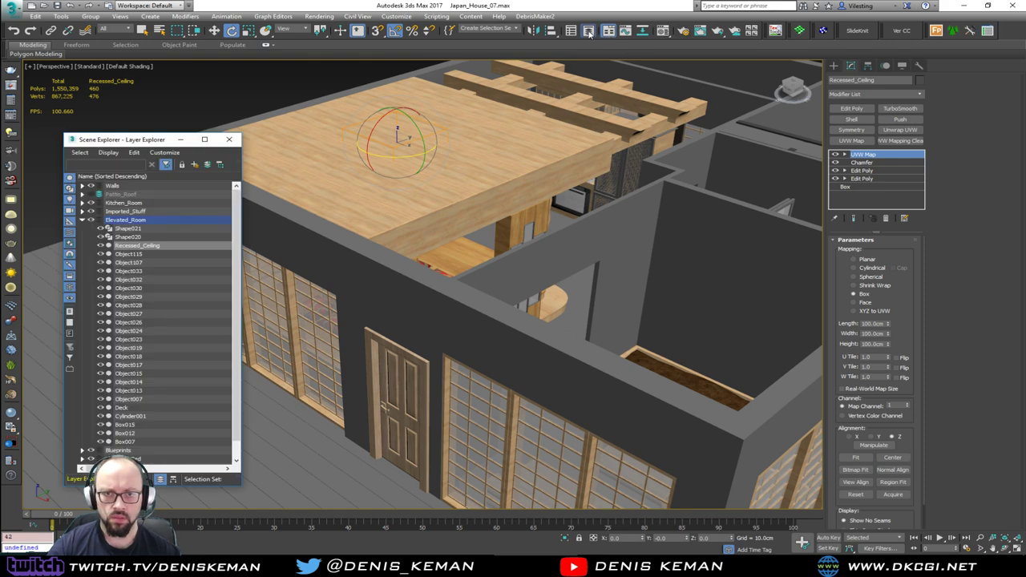
click(91, 220)
alt+middle_drag(416, 193, 341, 232)
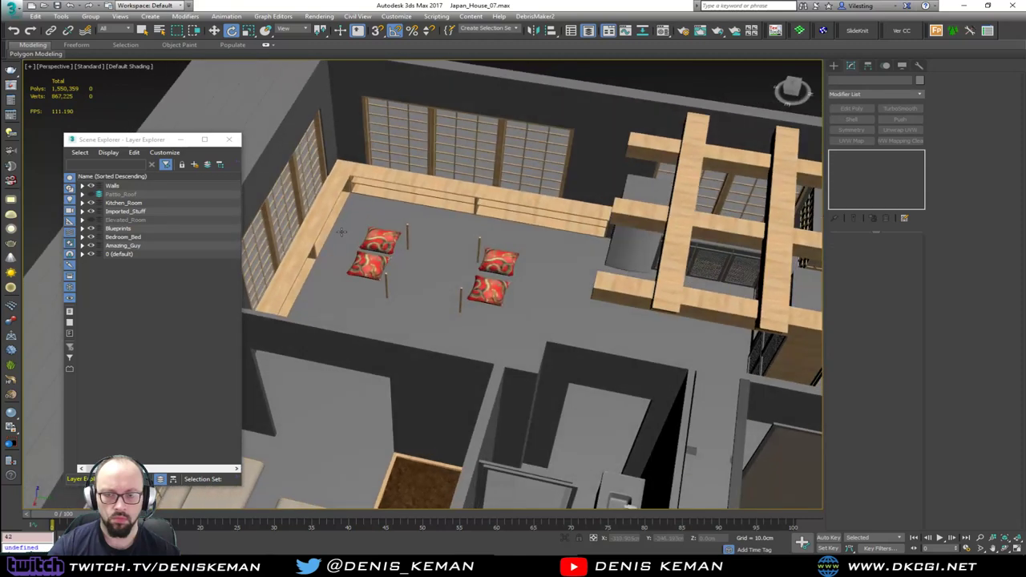
Step: Select the four red pillows and the table legs, and add them to Elevated_Room as the active layer
scroll(422, 266, up, 4)
click(517, 335)
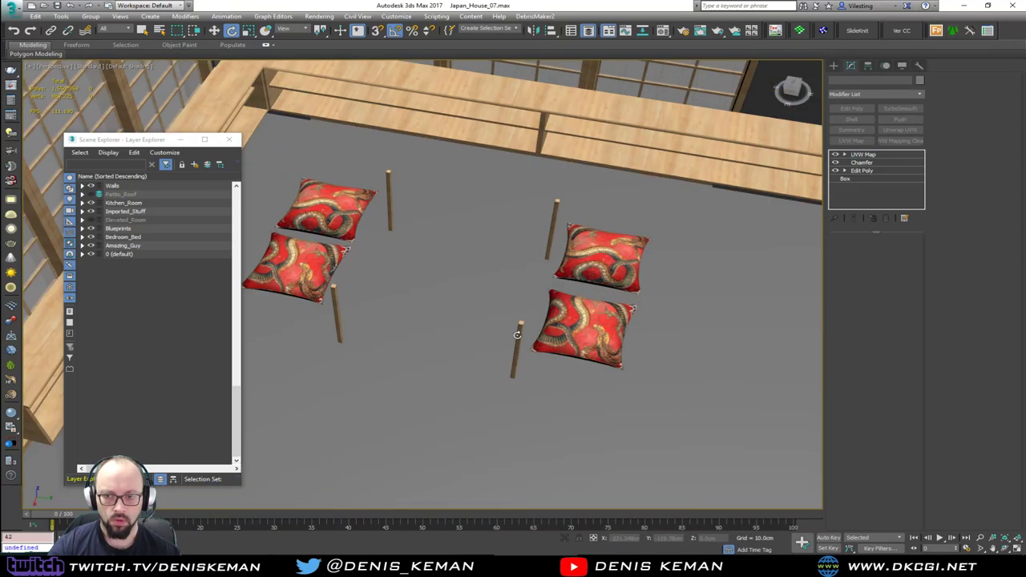
ctrl+click(589, 331)
ctrl+click(606, 253)
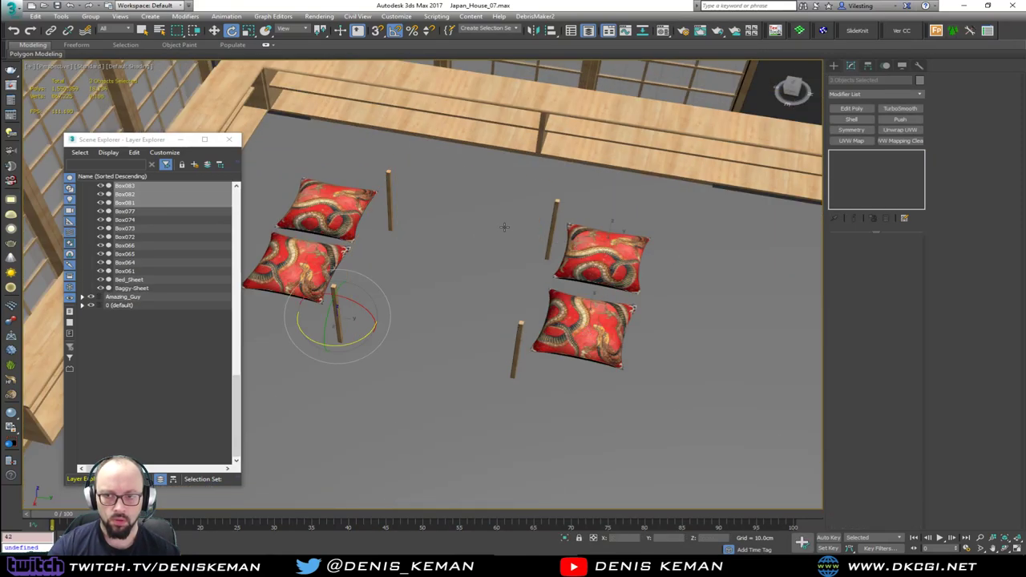
ctrl+click(347, 207)
key(F4)
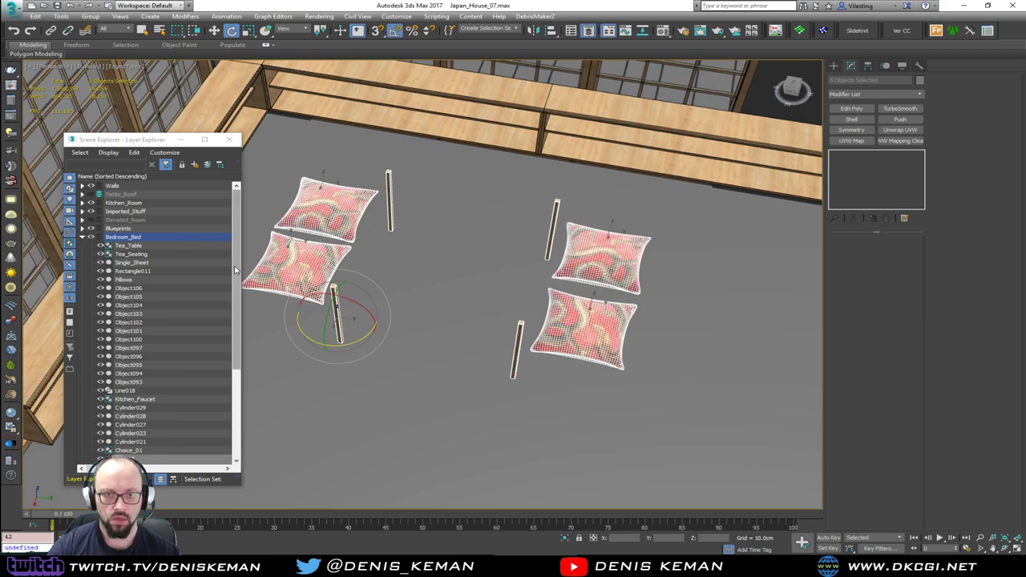
click(99, 221)
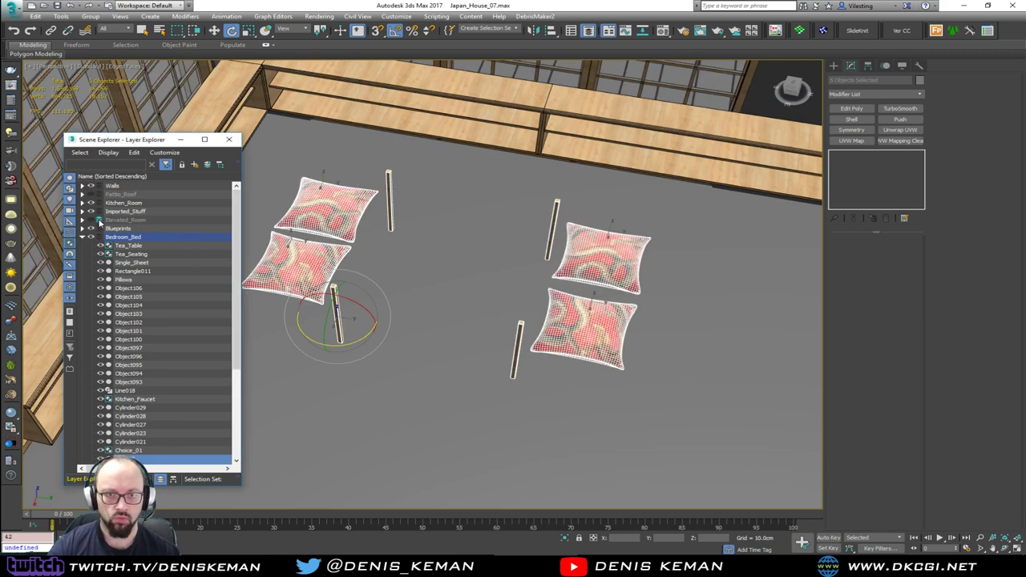
click(207, 166)
Step: Select the wooden shelving boards and frames along the room's windows, and add them to the Elevated_Room active layer
middle_drag(357, 178, 356, 332)
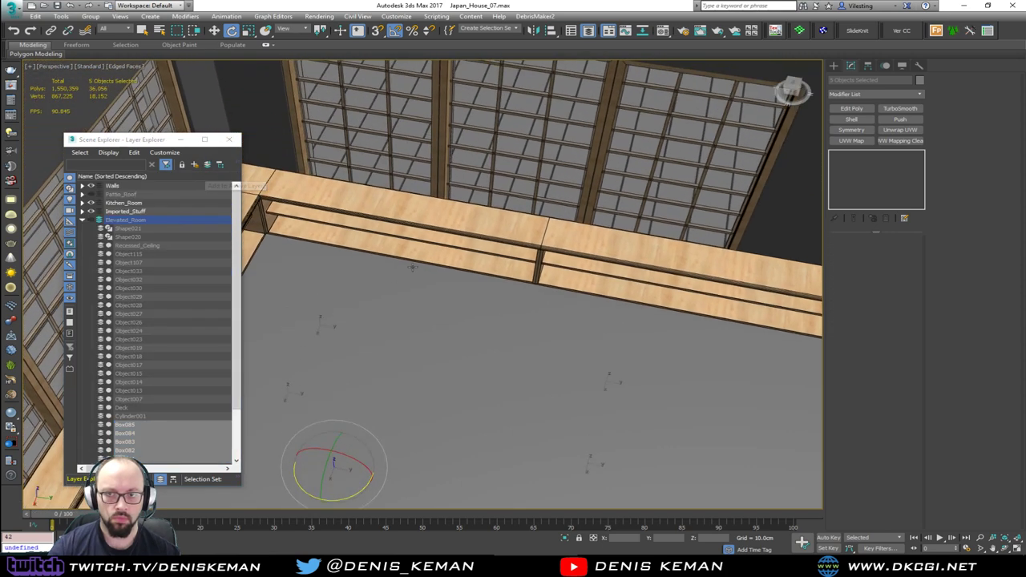
click(433, 250)
alt+middle_drag(450, 254, 409, 246)
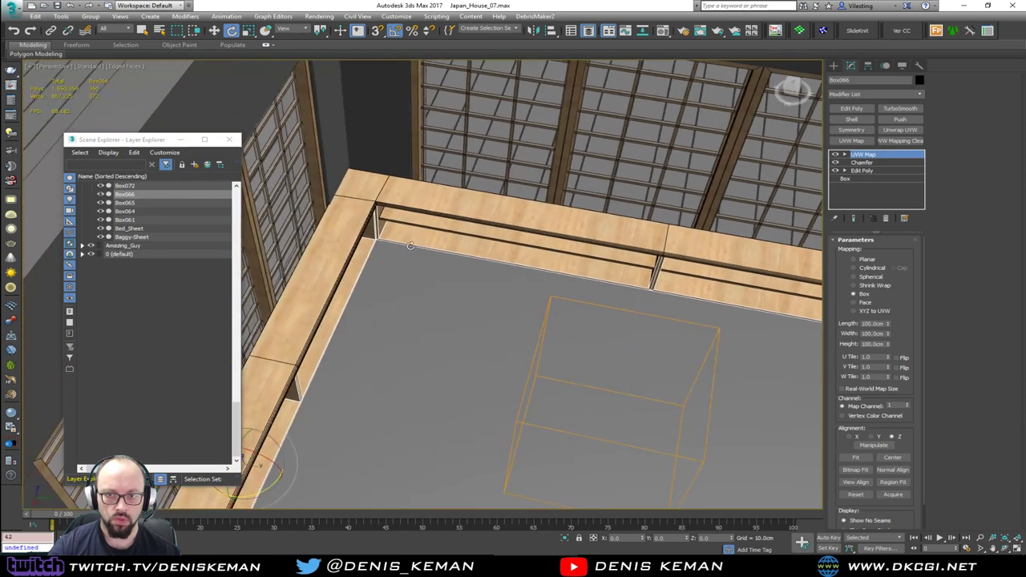
click(365, 207)
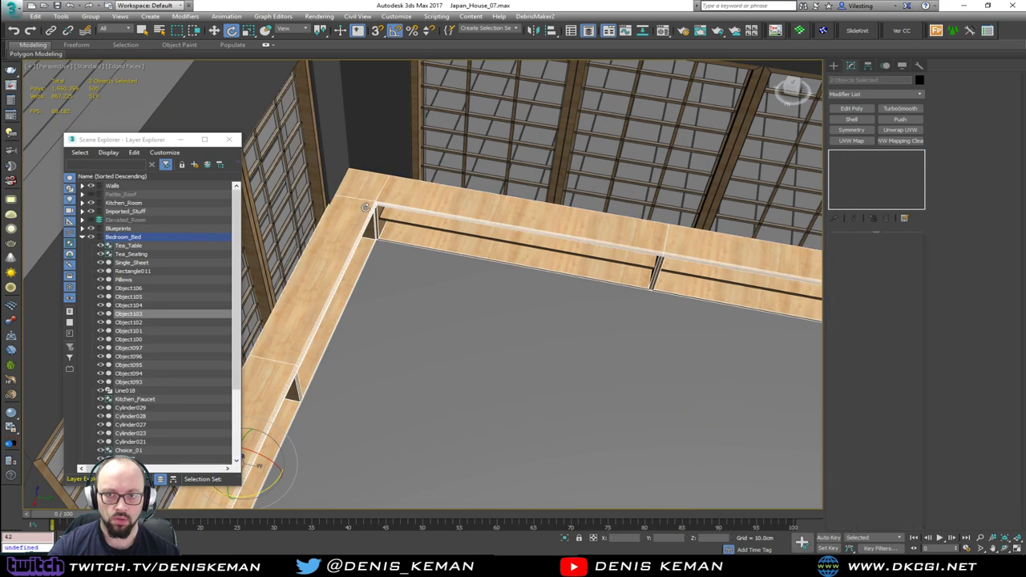
ctrl+click(422, 226)
alt+middle_drag(423, 226, 377, 248)
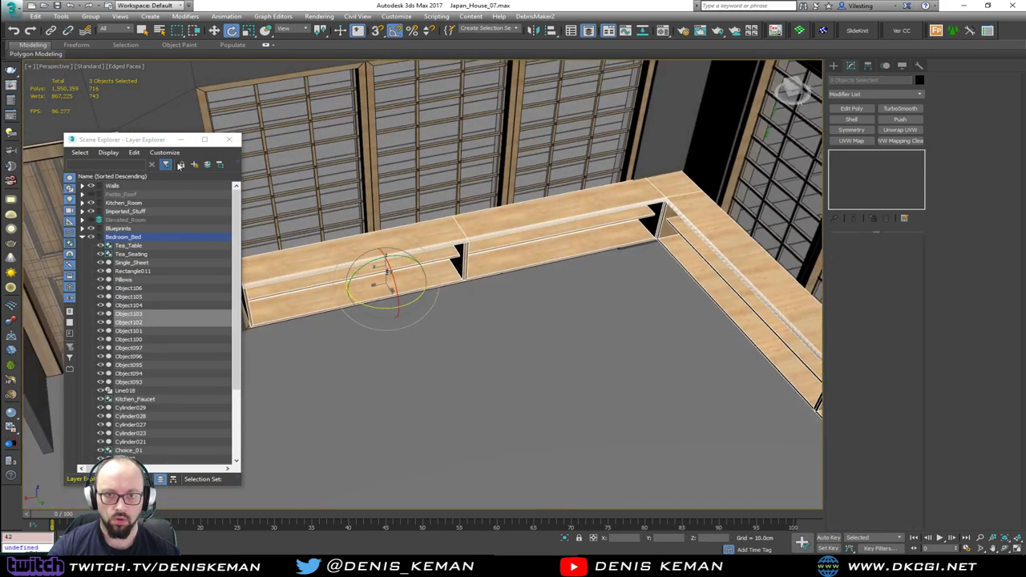
click(207, 165)
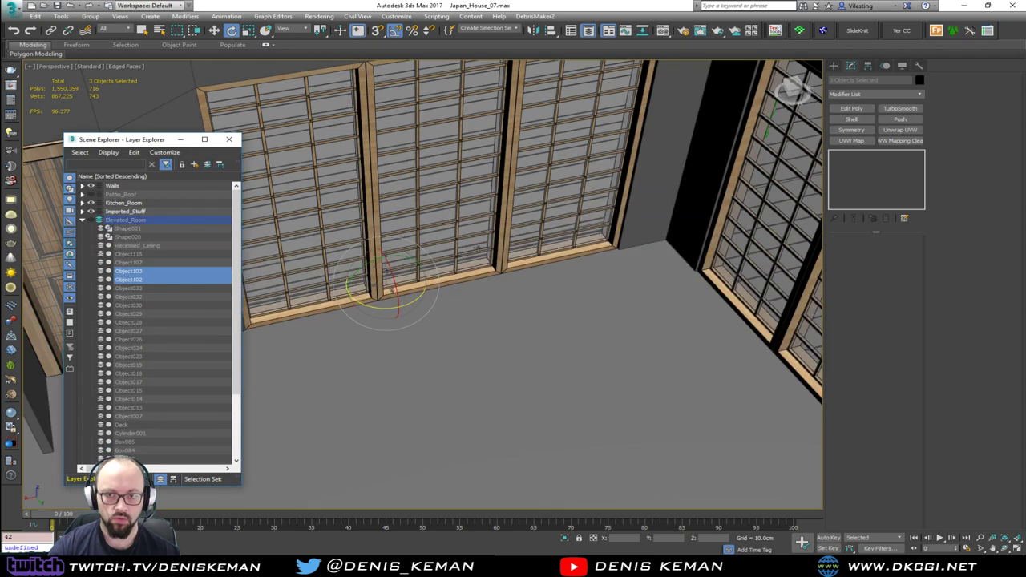
Step: Hide the Kitchen_Room layer to expose unassigned kitchen objects, and move the Layer Explorer clear of the kitchen view
scroll(450, 336, down, 7)
click(706, 228)
alt+middle_drag(662, 267, 374, 230)
scroll(398, 249, up, 8)
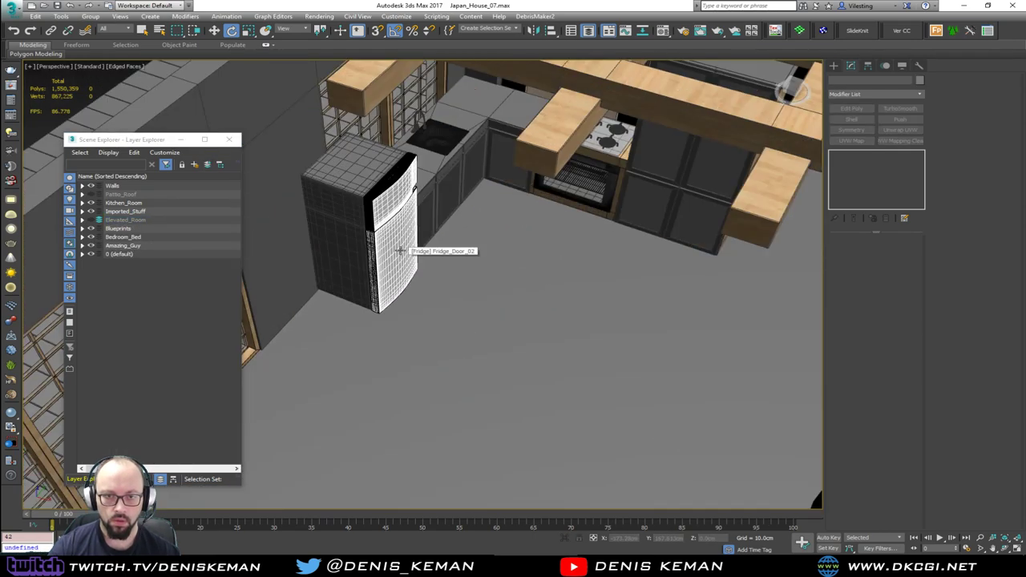
click(91, 204)
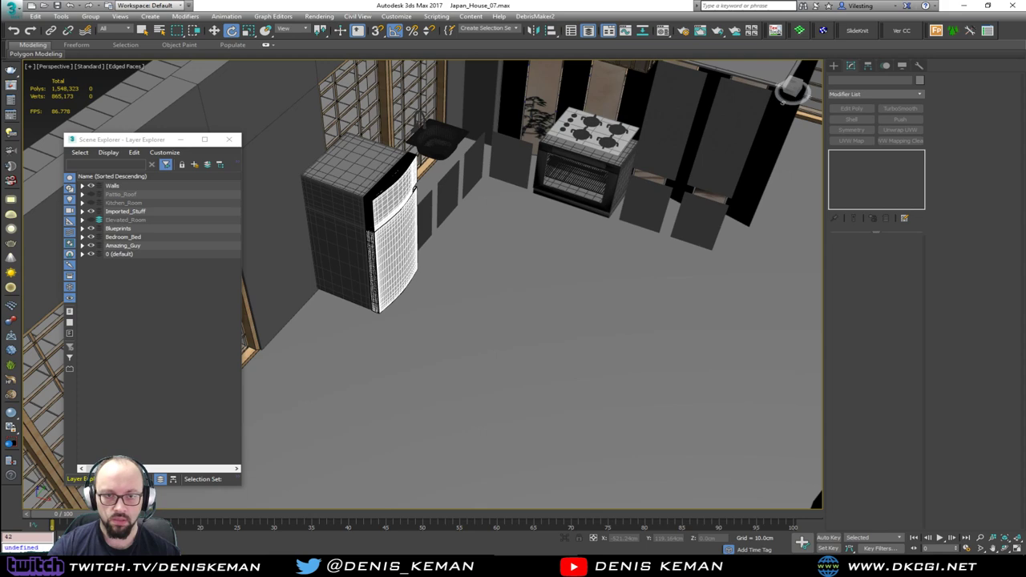
drag(103, 142, 0, 164)
middle_drag(433, 190, 326, 293)
alt+middle_drag(325, 293, 305, 266)
scroll(499, 307, up, 3)
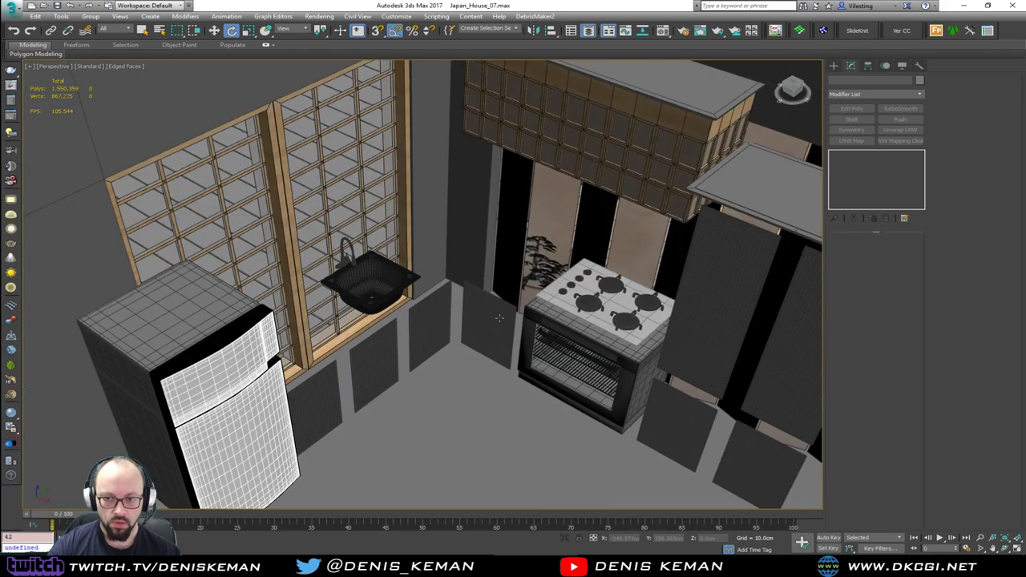
Step: Select the fridge, the stove and the six lower cabinet doors together
click(234, 373)
ctrl+click(315, 405)
ctrl+click(397, 357)
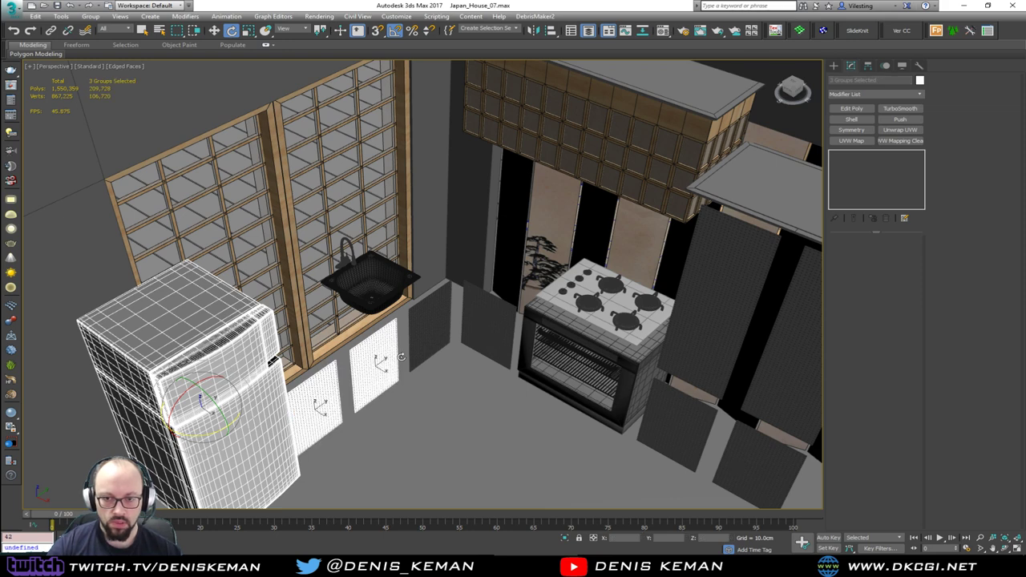
ctrl+click(432, 331)
ctrl+click(495, 328)
ctrl+click(565, 361)
ctrl+click(679, 420)
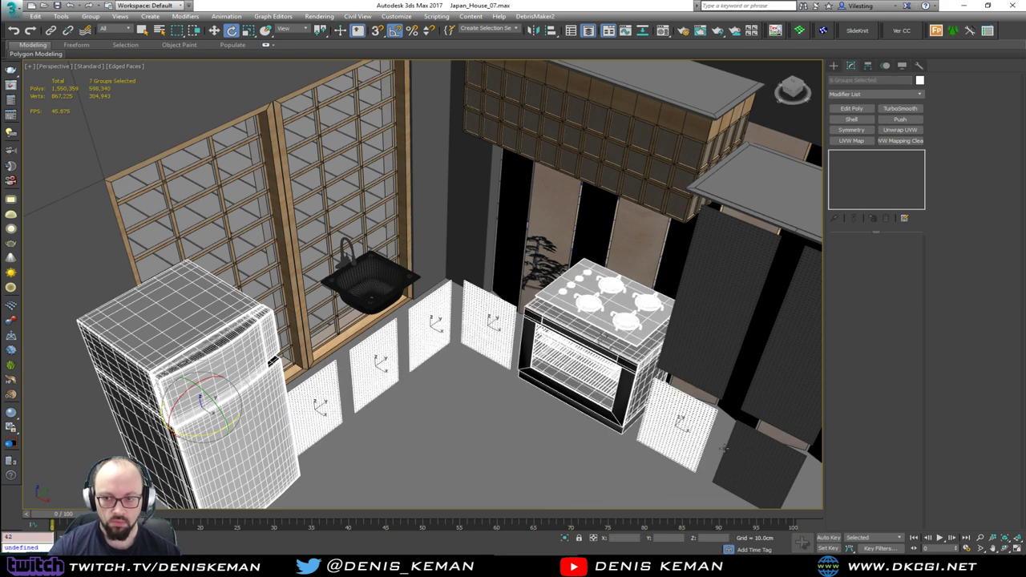
ctrl+click(750, 461)
Step: Extend the selection with the tall cabinet's doors, the hanging cabinet's lattice frame and both cabinets' top pieces
ctrl+click(781, 385)
ctrl+click(726, 356)
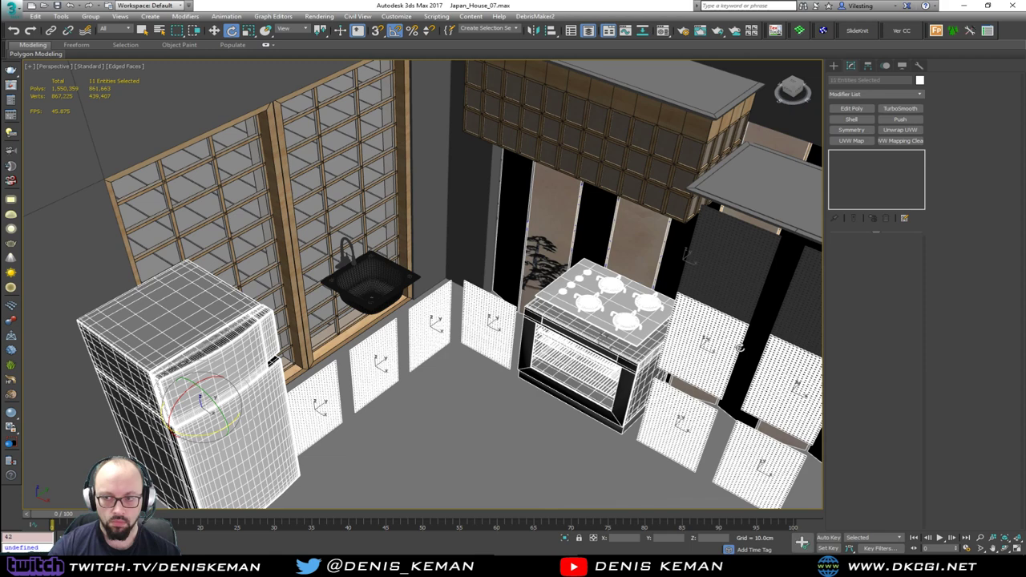
ctrl+click(746, 317)
ctrl+click(784, 325)
ctrl+click(691, 195)
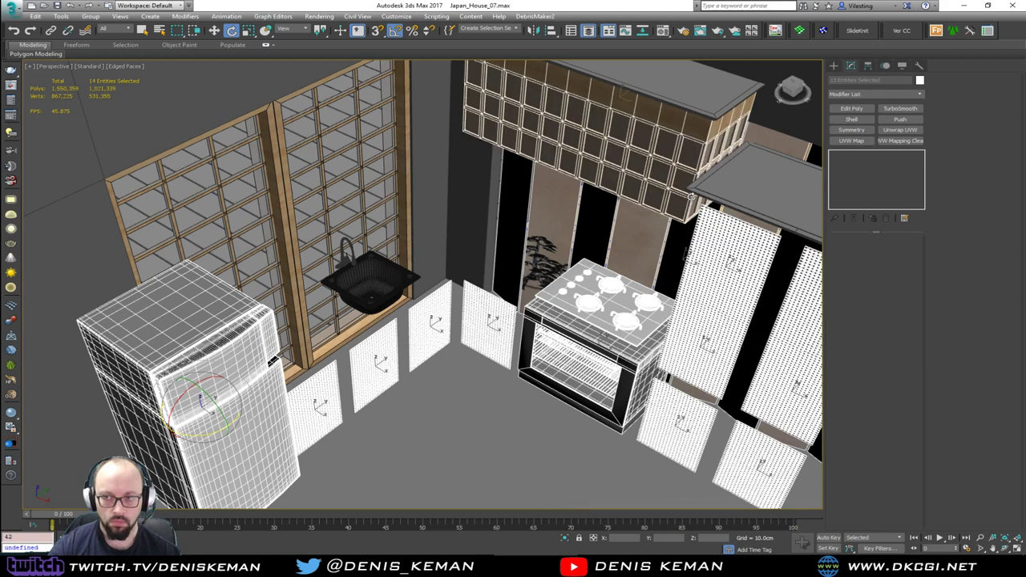
ctrl+click(715, 191)
ctrl+click(714, 114)
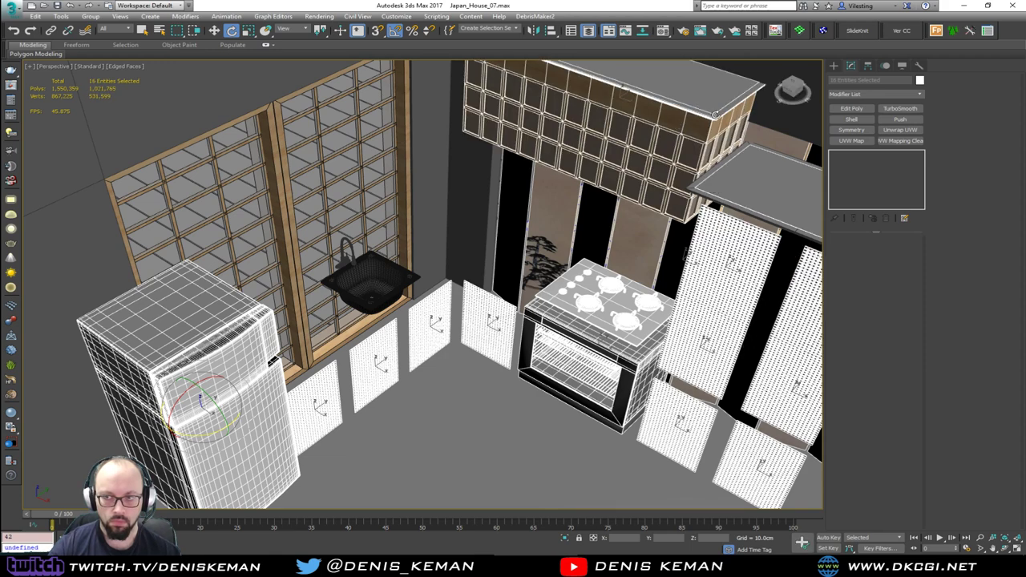
ctrl+click(692, 189)
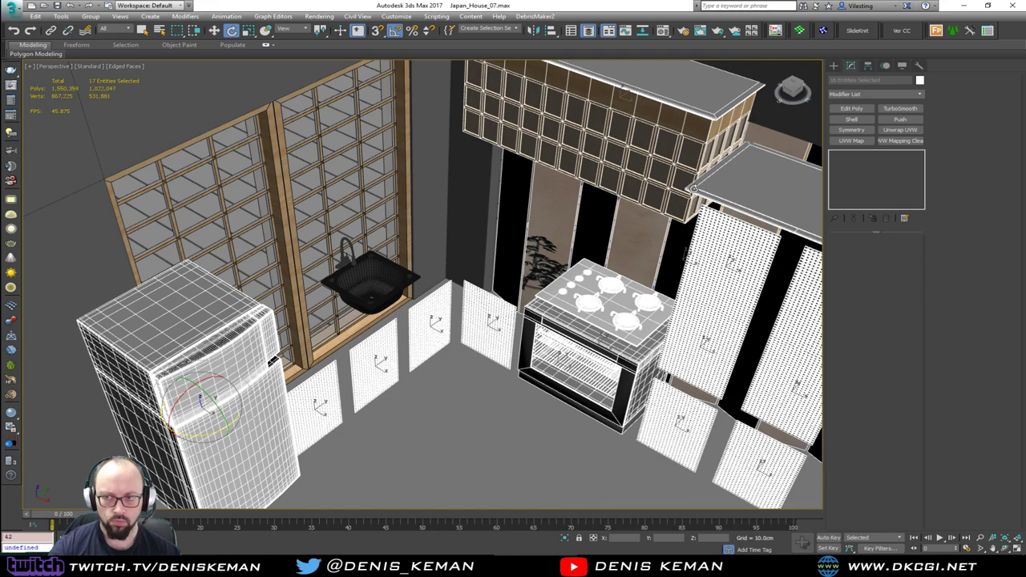
Step: Add the kitchen sink and its faucet to the selection, and undo the accidental move
alt+middle_drag(694, 189, 448, 344)
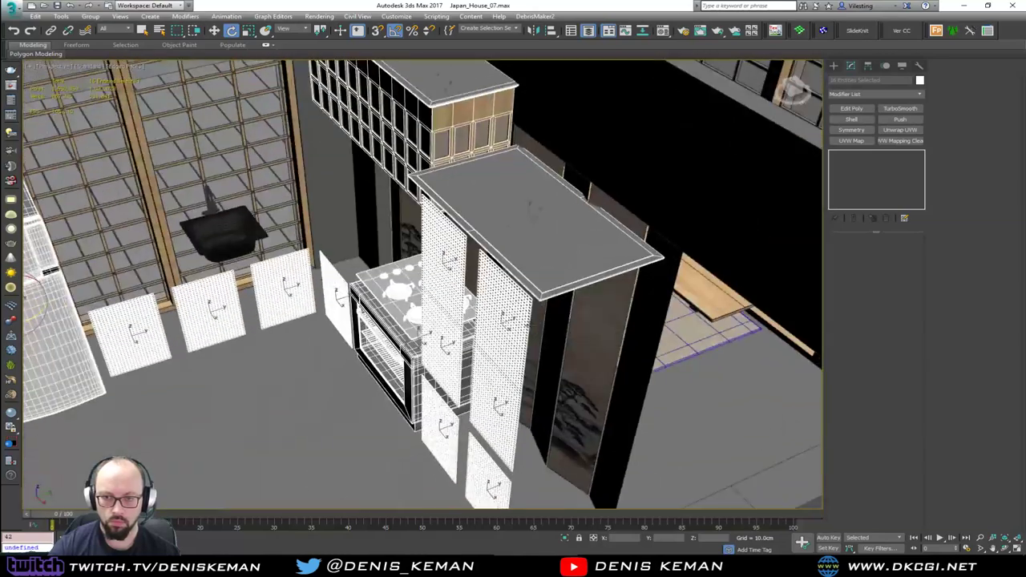
scroll(400, 290, down, 5)
middle_drag(264, 249, 459, 316)
ctrl+click(439, 307)
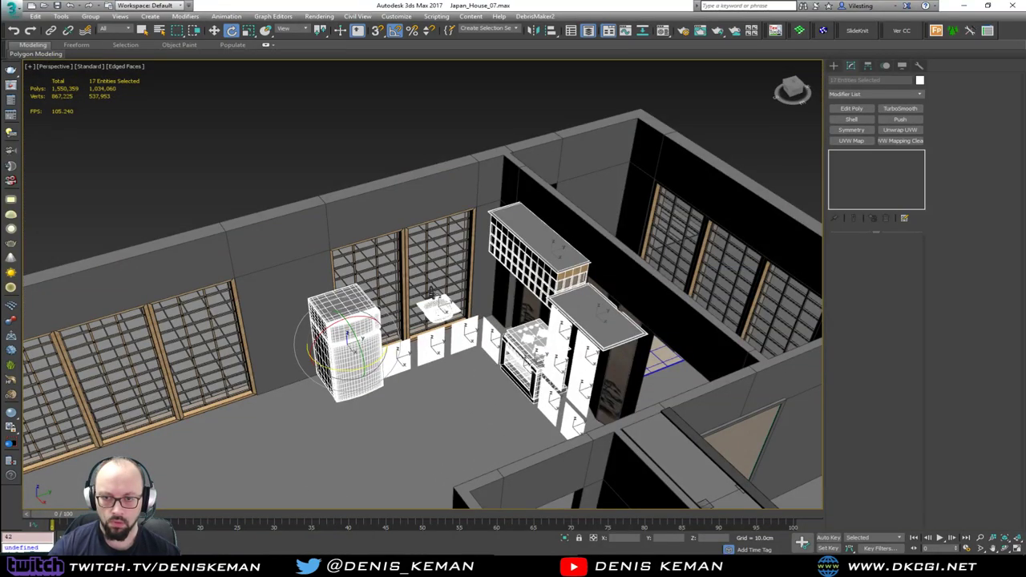
scroll(433, 293, up, 5)
scroll(433, 293, down, 5)
key(w)
ctrl+click(545, 342)
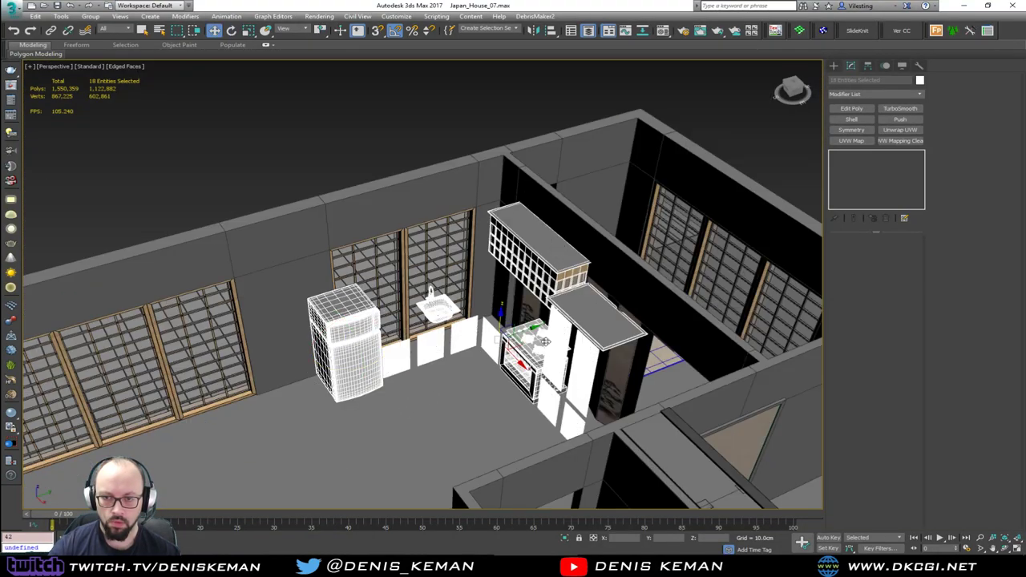
drag(544, 342, 229, 127)
key(ctrl+z)
Step: Add the selected kitchen objects to the Kitchen_Room active layer, close the Layer Explorer and clear the selection
alt+middle_drag(445, 267, 472, 261)
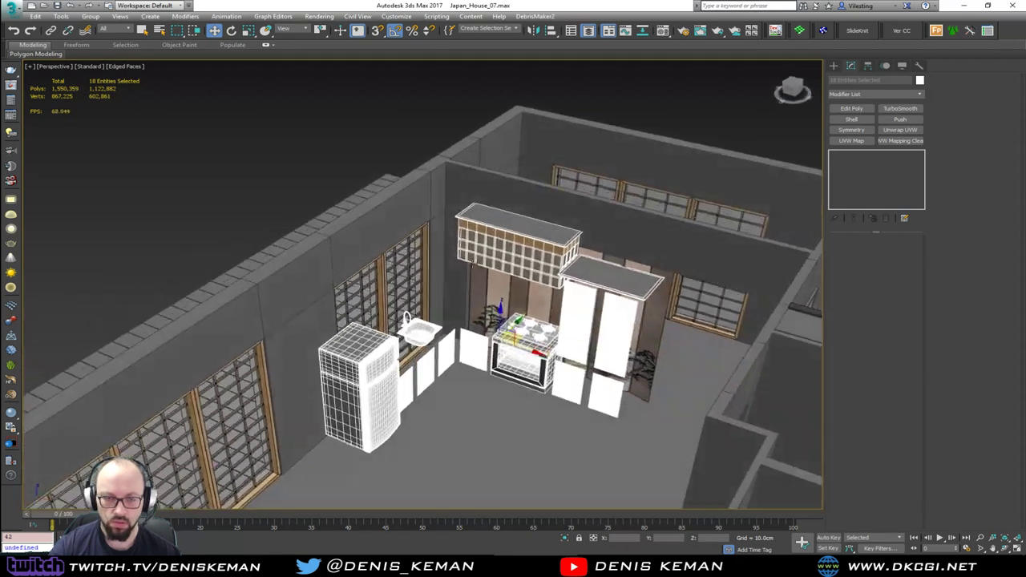
alt+middle_drag(377, 132, 397, 135)
drag(0, 156, 376, 144)
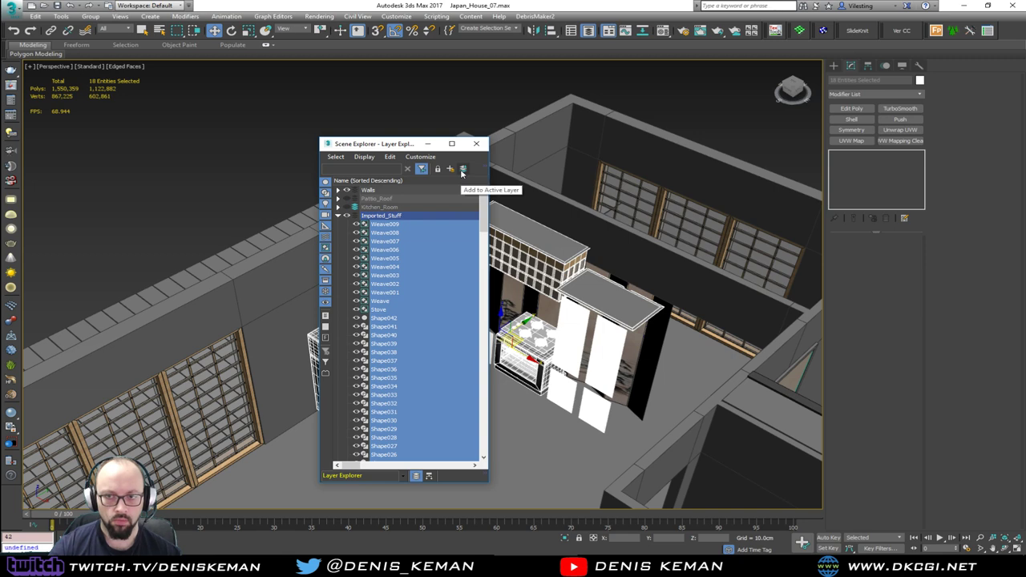
click(462, 171)
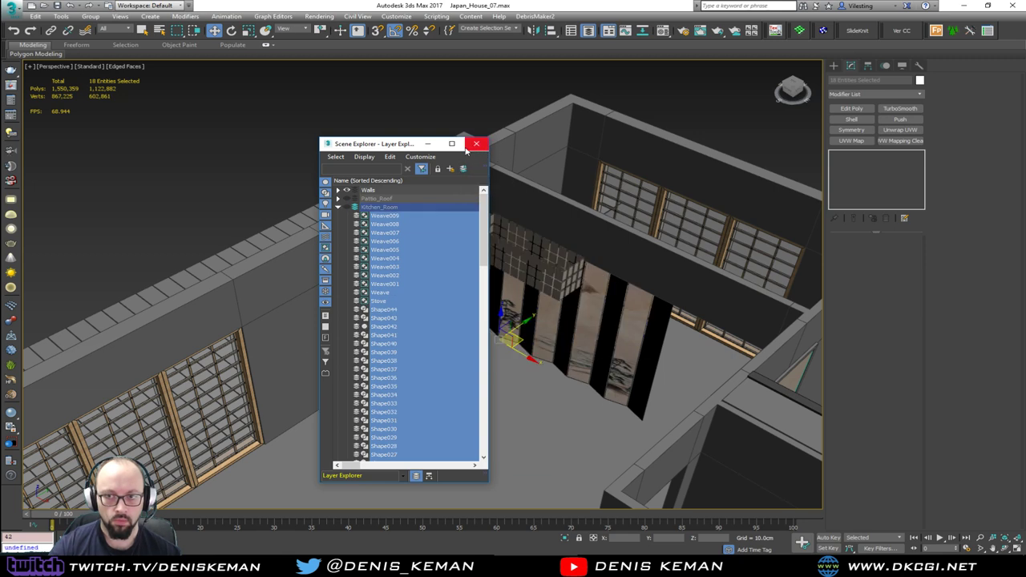
click(469, 148)
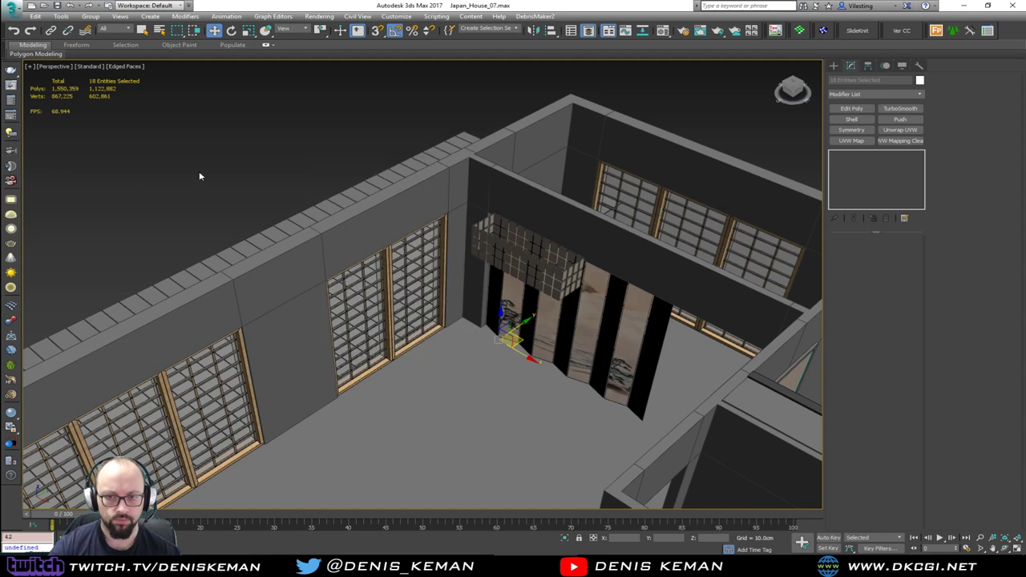
click(199, 173)
Step: Hide the leftover small panels of the hanging kitchen cabinet and clear the selection
middle_drag(496, 353, 451, 348)
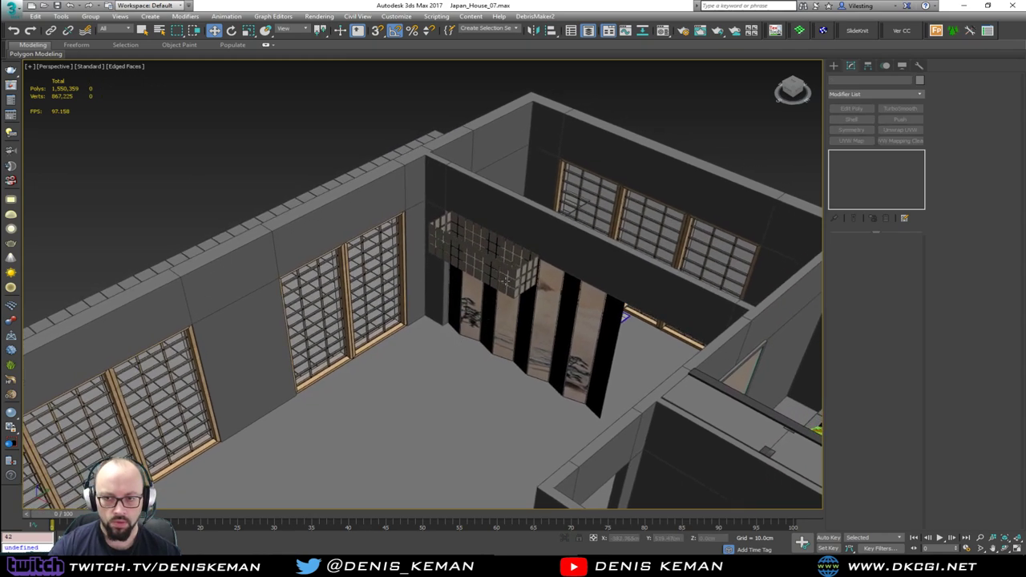
click(506, 278)
key(z)
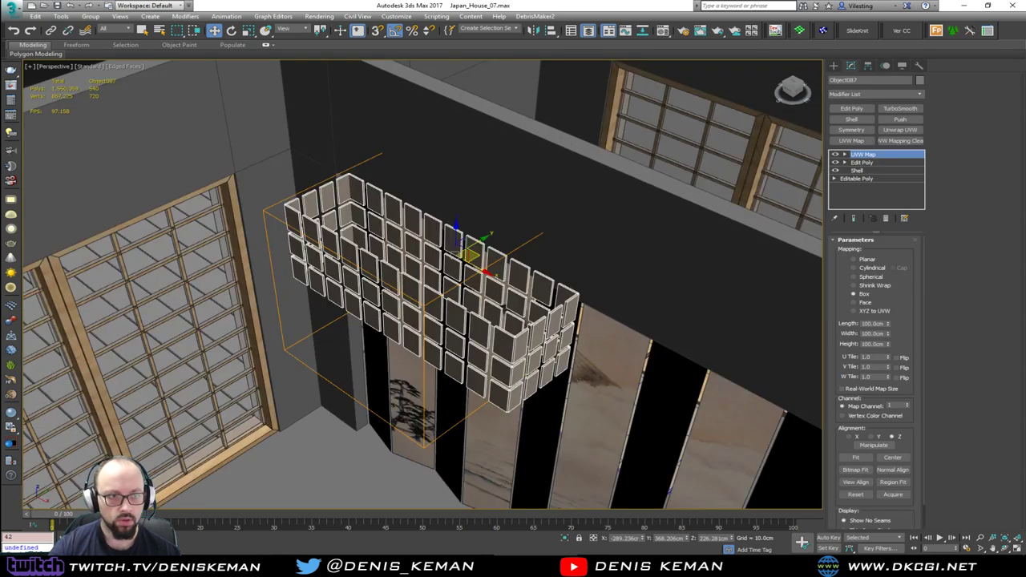
key(alt+h)
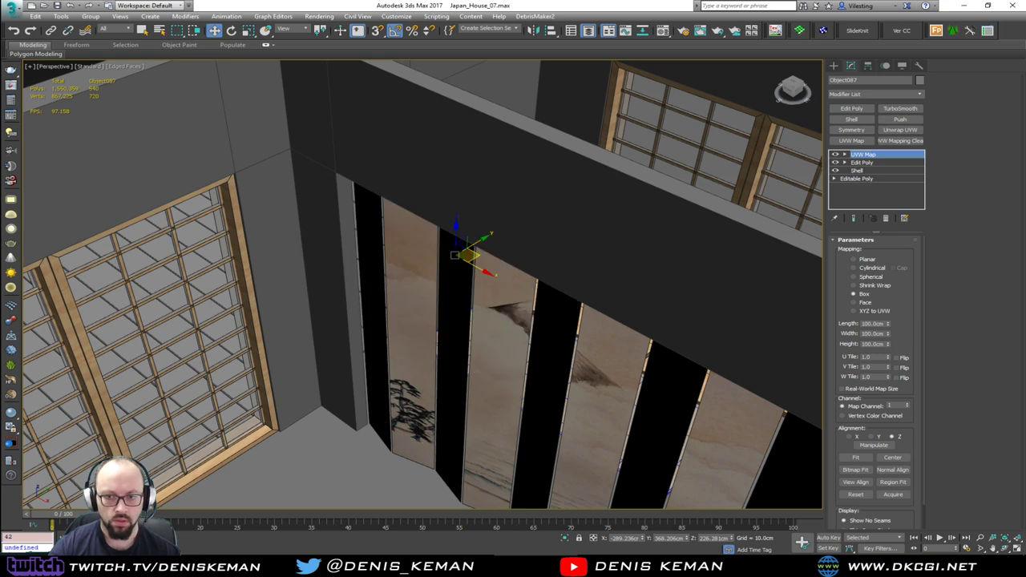
middle_drag(347, 258, 340, 186)
scroll(340, 186, down, 5)
click(211, 137)
Step: Select the bedroom's bed sheet, and turn off its selection brackets and the edged-faces display
alt+middle_drag(386, 282, 511, 288)
middle_drag(535, 230, 270, 291)
middle_drag(539, 323, 256, 289)
scroll(478, 389, up, 9)
click(512, 383)
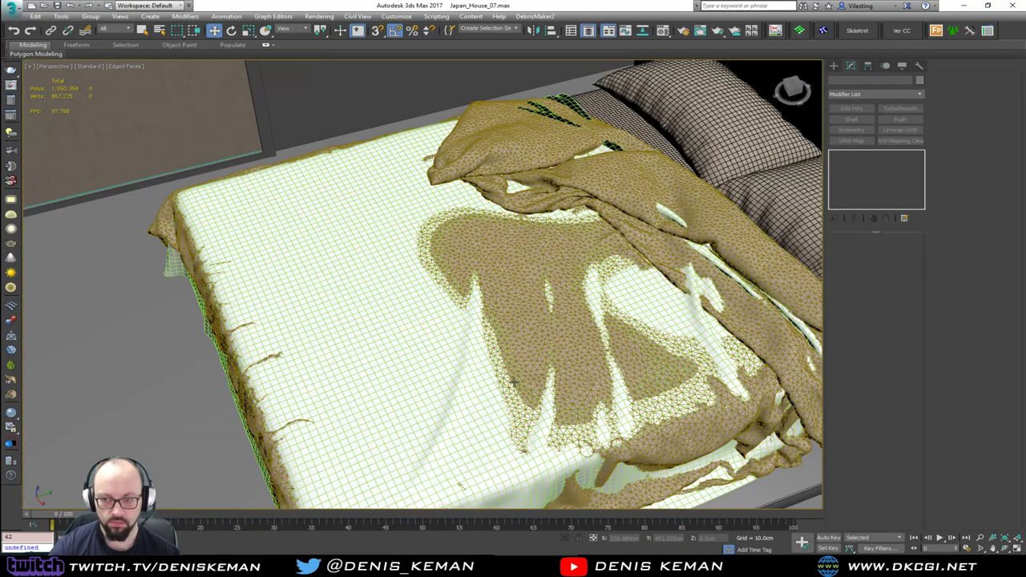
scroll(308, 355, up, 3)
alt+middle_drag(308, 355, 399, 345)
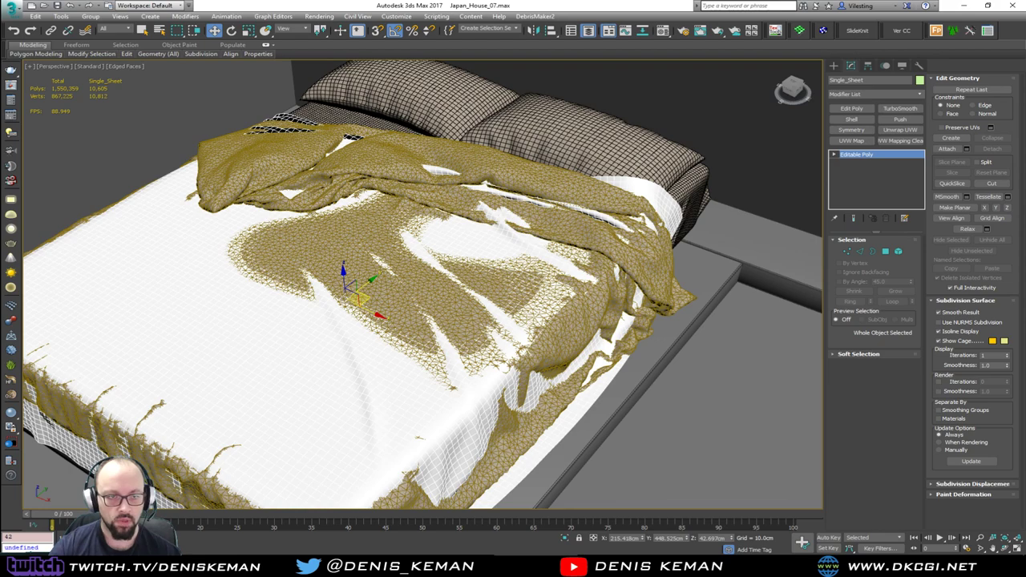
key(j)
middle_drag(495, 314, 430, 363)
key(F4)
Step: Clear the selection and inspect the remaining rooms from above, down to the soil-filled wooden planter and floor cushion
mouse_move(417, 233)
middle_down()
mouse_move(427, 320)
mouse_move(353, 344)
mouse_move(286, 275)
mouse_move(561, 431)
middle_up()
scroll(427, 321, down, 4)
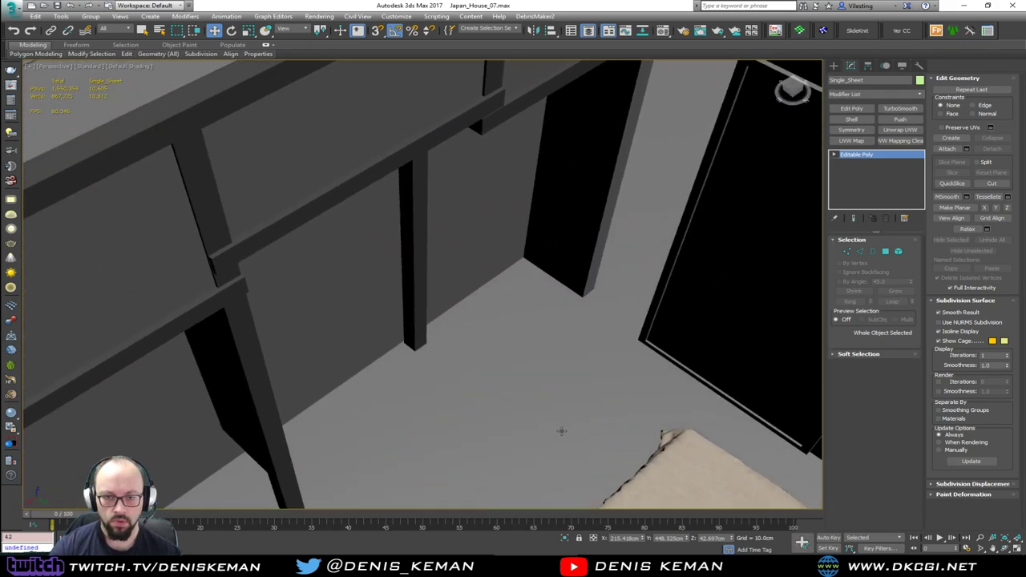
scroll(561, 431, down, 8)
alt+middle_drag(524, 342, 254, 246)
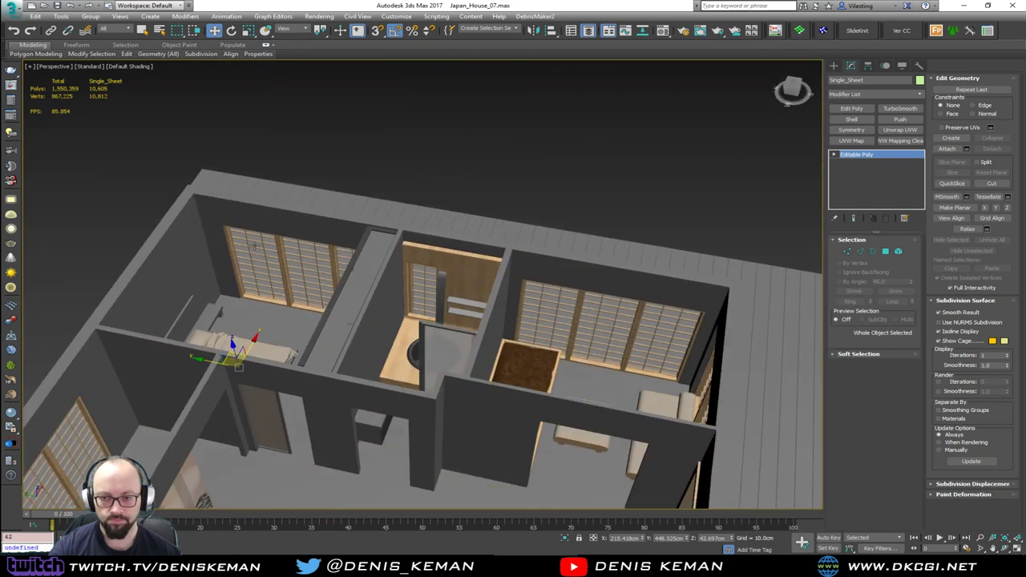
drag(566, 134, 537, 165)
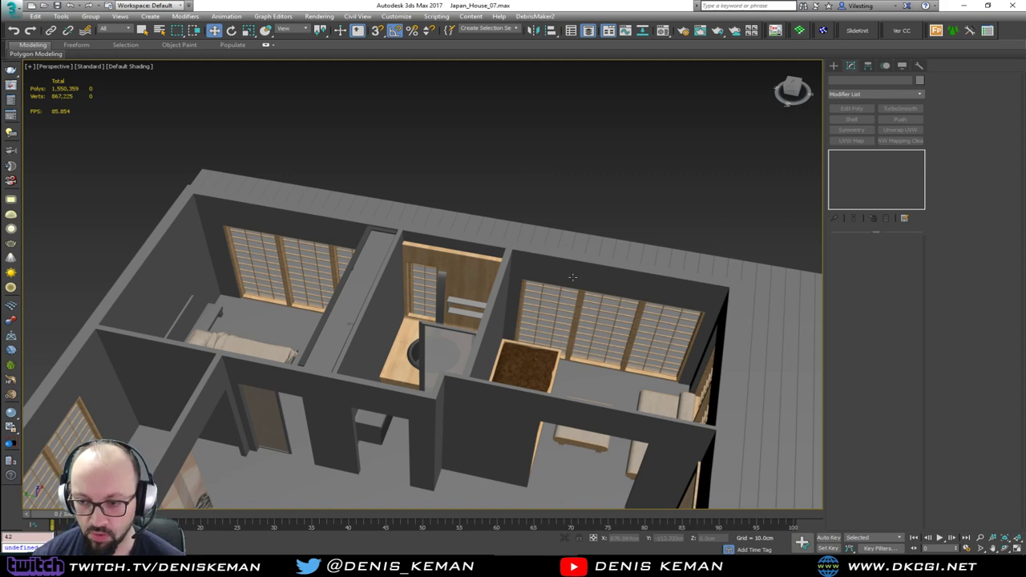
middle_drag(589, 298, 285, 249)
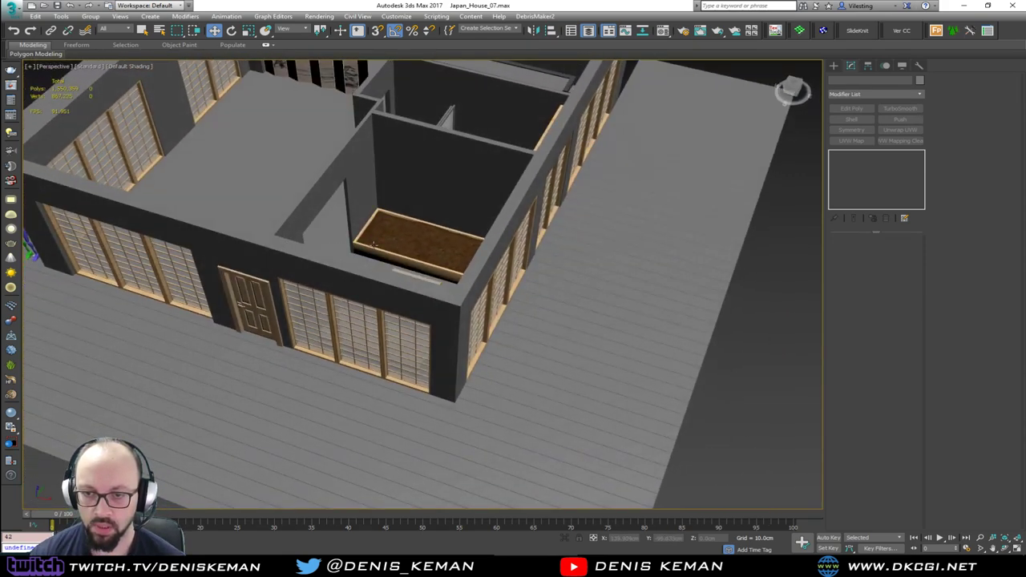
scroll(382, 227, up, 8)
middle_drag(449, 245, 393, 405)
alt+middle_drag(393, 405, 706, 373)
alt+middle_drag(393, 348, 421, 283)
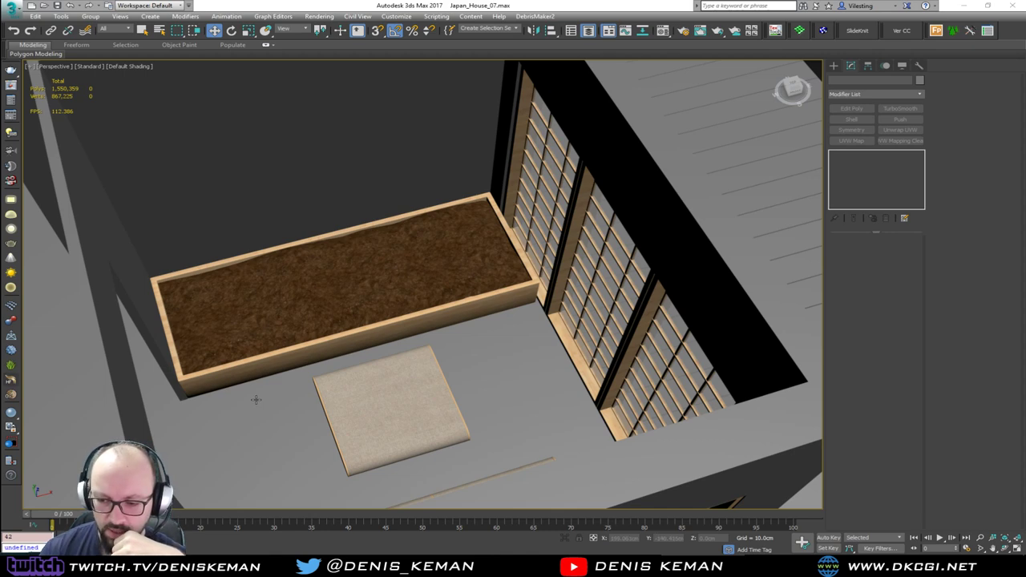
Step: Switch to File Explorer at the Bathroom Faucet Scenes folder and move its window off the main screen
click(690, 566)
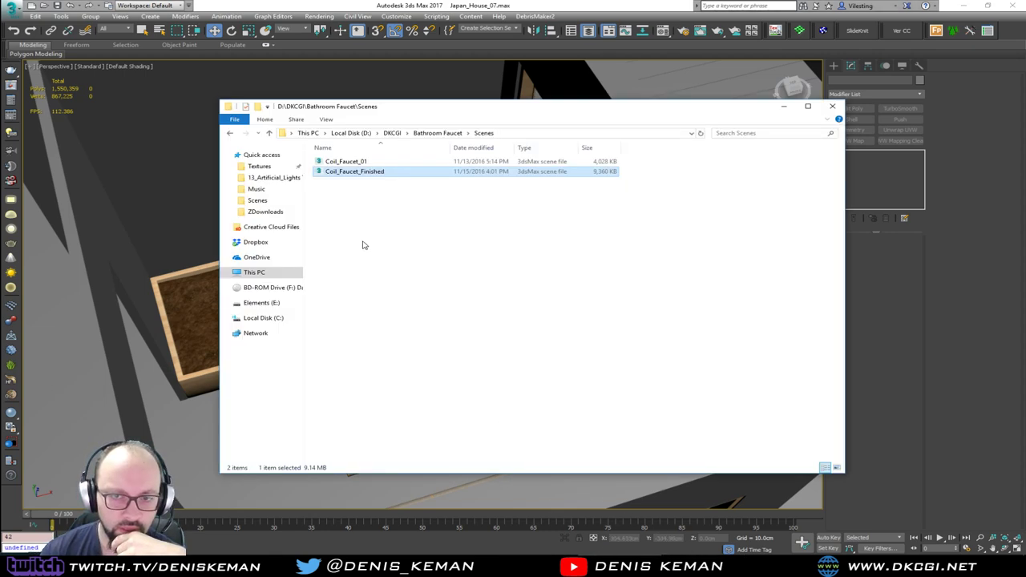
drag(410, 110, 1025, 110)
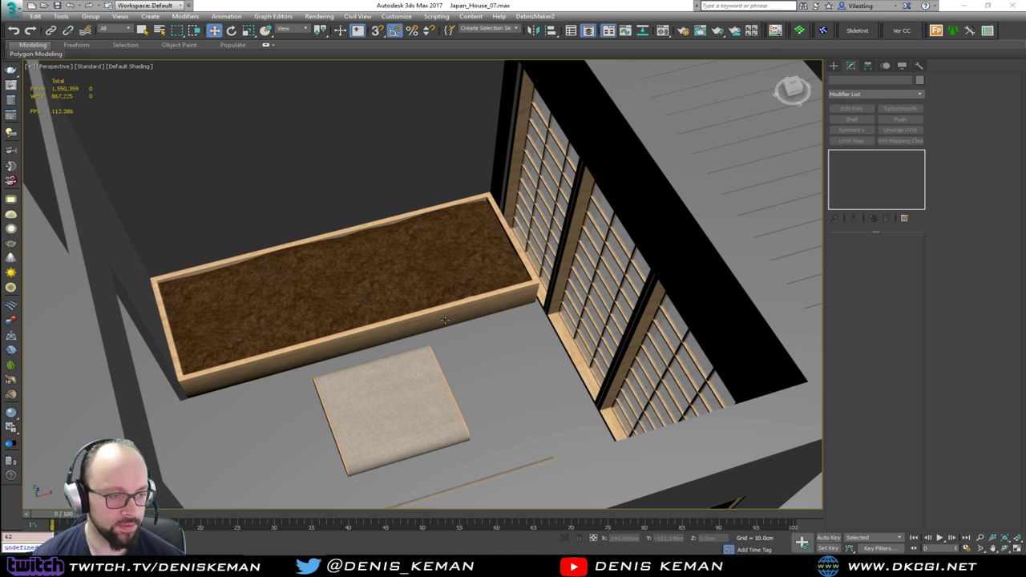
Step: Inspect the house from above, from the planter room to the laundry room with its three wooden panels and the adjoining bedroom
scroll(445, 320, down, 6)
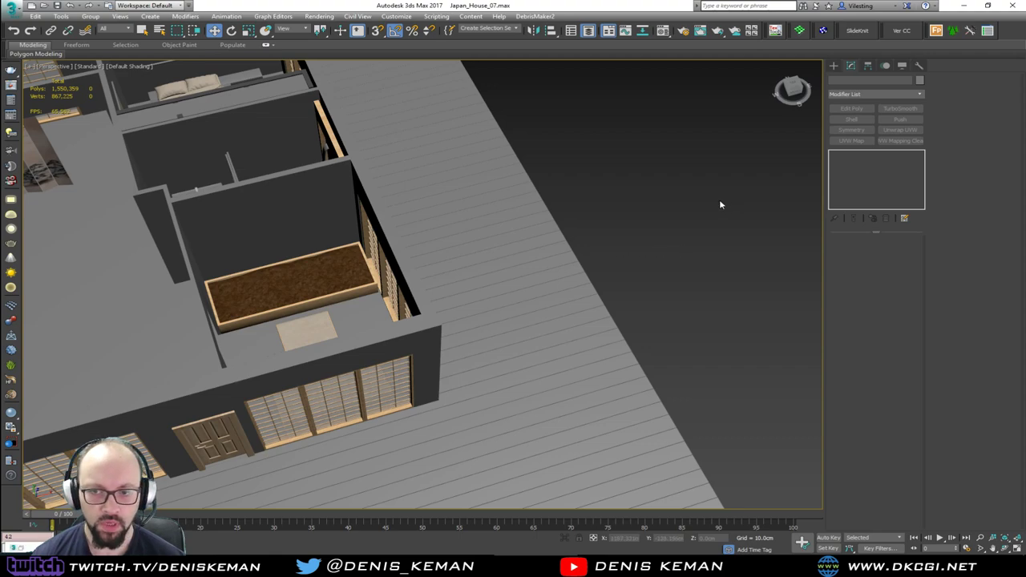
alt+middle_drag(399, 244, 455, 257)
scroll(391, 288, up, 5)
scroll(385, 286, up, 1)
alt+middle_drag(271, 297, 202, 228)
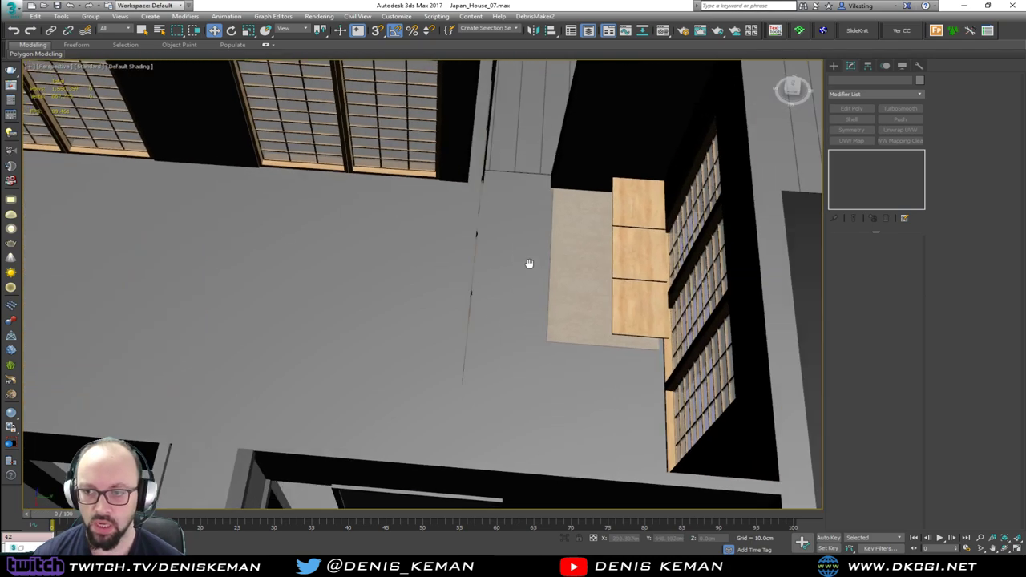
mouse_move(529, 265)
alt+middle_down()
mouse_move(652, 242)
mouse_move(316, 252)
alt+middle_up()
middle_drag(628, 336, 345, 313)
mouse_move(588, 308)
alt+middle_down()
mouse_move(449, 302)
mouse_move(508, 316)
mouse_move(561, 365)
mouse_move(462, 355)
mouse_move(602, 300)
mouse_move(510, 421)
alt+middle_up()
scroll(513, 415, down, 4)
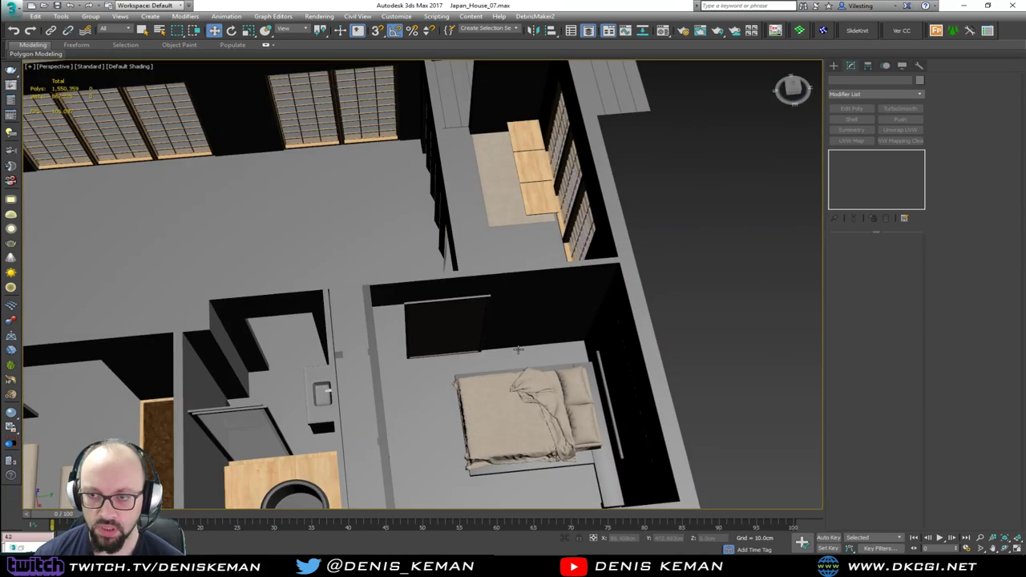
alt+middle_drag(518, 252, 512, 262)
middle_drag(522, 171, 540, 289)
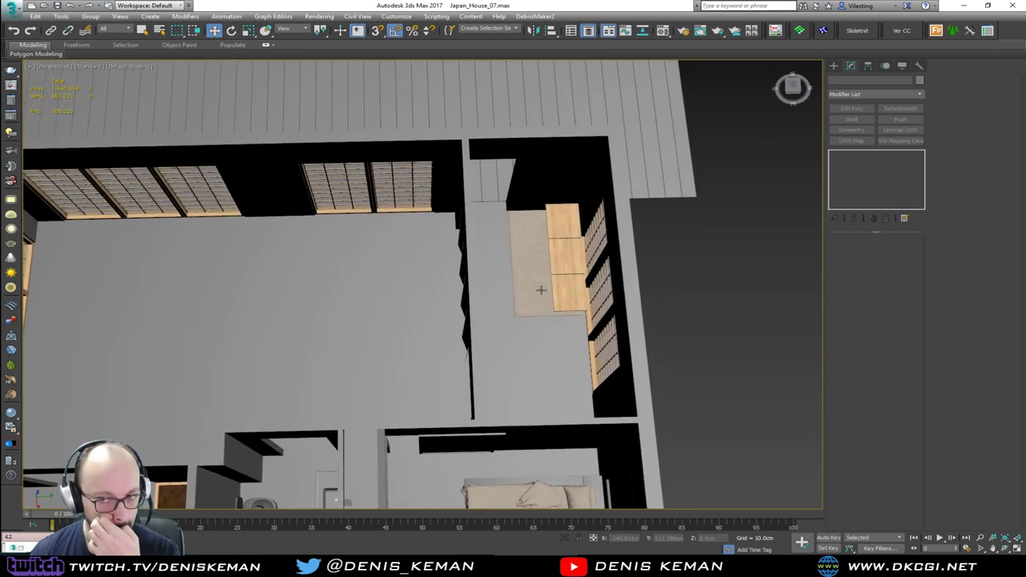
Step: Examine the inner doorways, the bathroom with its round tub and vanity, and the bedroom from above
alt+middle_drag(572, 331, 398, 230)
middle_drag(481, 389, 471, 214)
scroll(464, 354, up, 6)
scroll(466, 359, down, 3)
alt+middle_drag(466, 361, 321, 279)
scroll(578, 317, up, 3)
scroll(587, 350, down, 6)
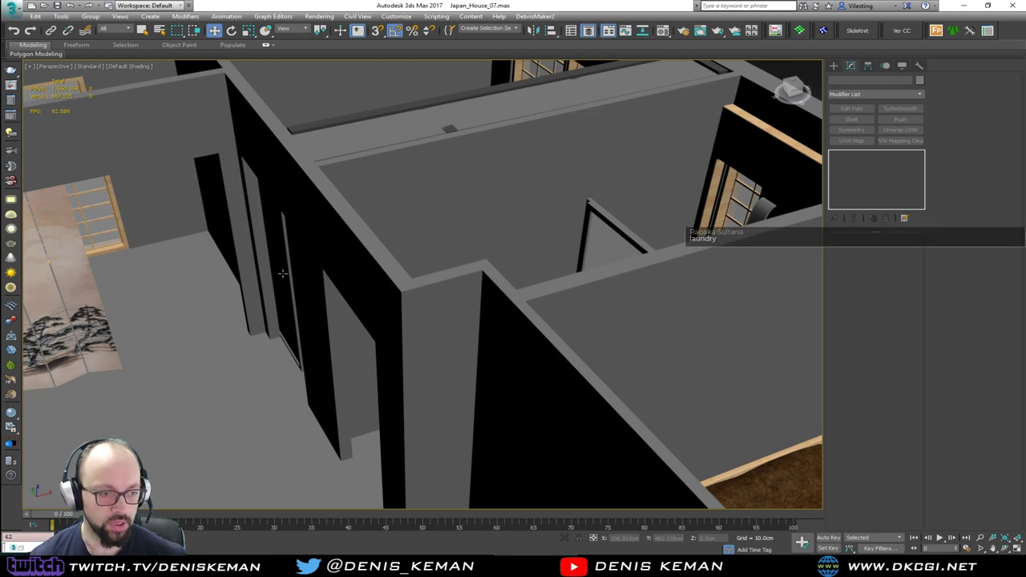
alt+middle_drag(352, 258, 350, 308)
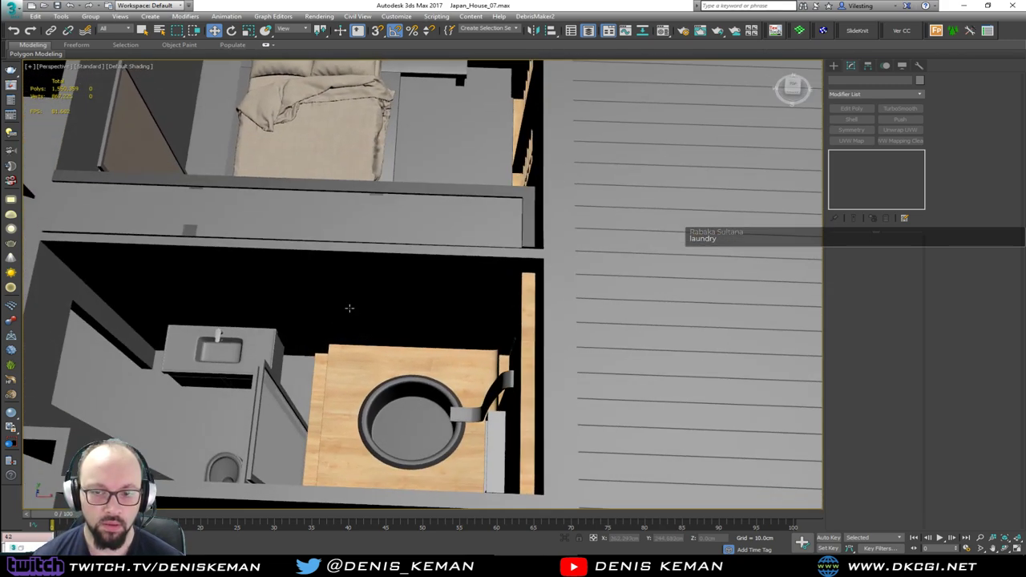
middle_drag(423, 224, 424, 324)
scroll(424, 325, down, 3)
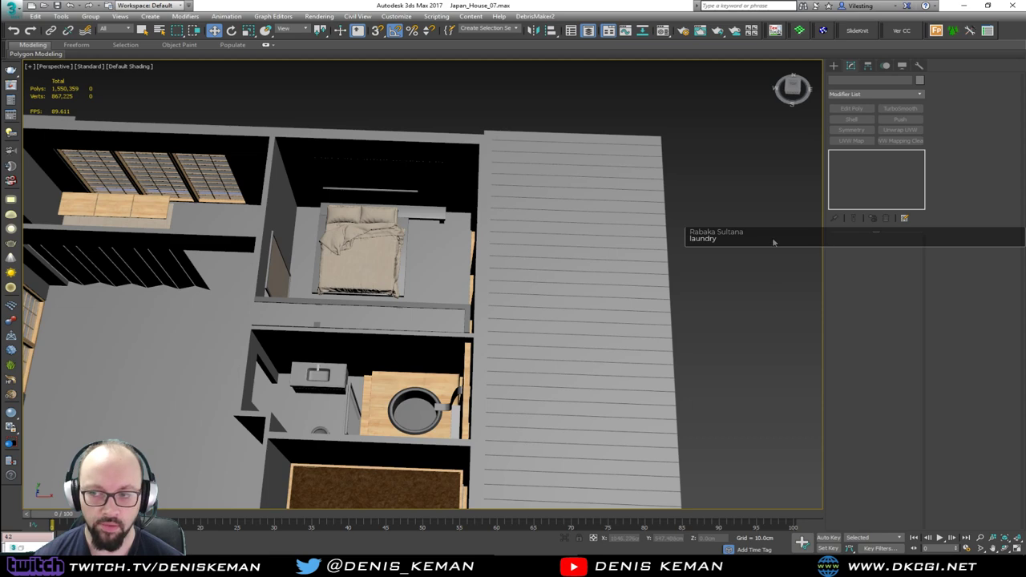
middle_drag(384, 210, 396, 279)
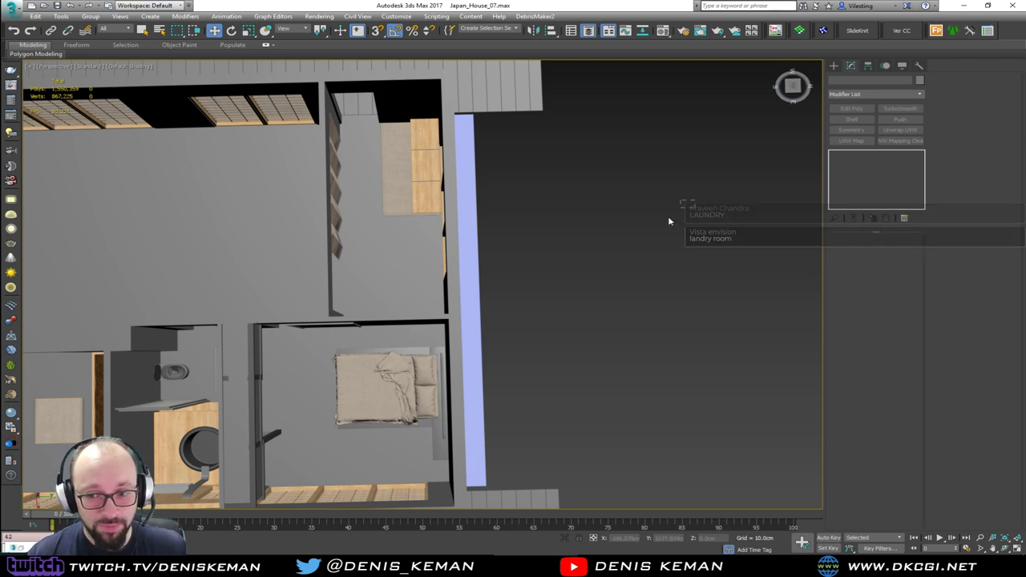
Step: Examine the laundry room's wooden panels, floor mat and window wall up close, selecting one panel to frame it and clearing the selection
scroll(431, 225, up, 5)
alt+middle_drag(366, 187, 401, 356)
alt+middle_drag(401, 356, 287, 421)
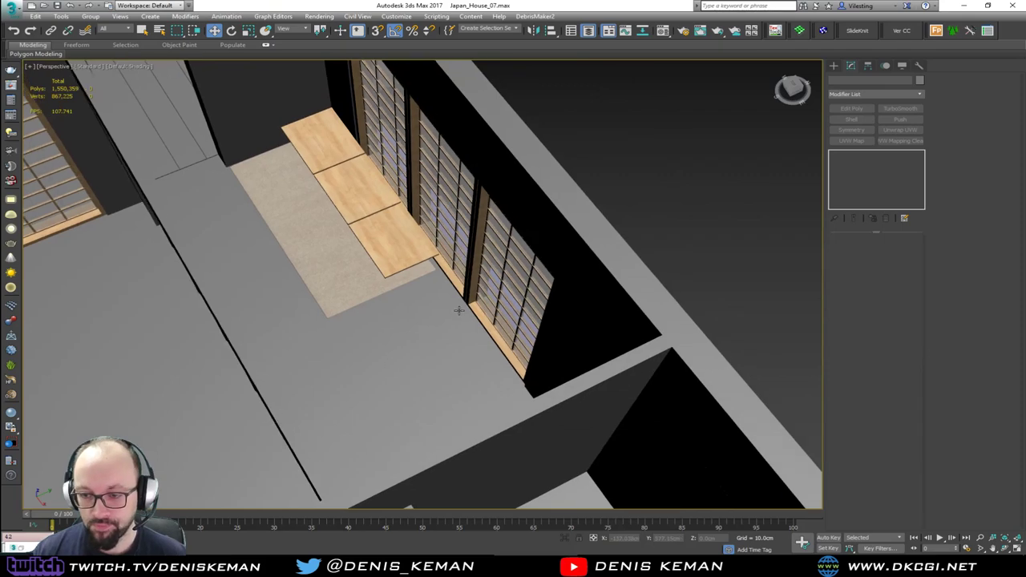
alt+middle_drag(459, 311, 484, 338)
scroll(436, 295, up, 4)
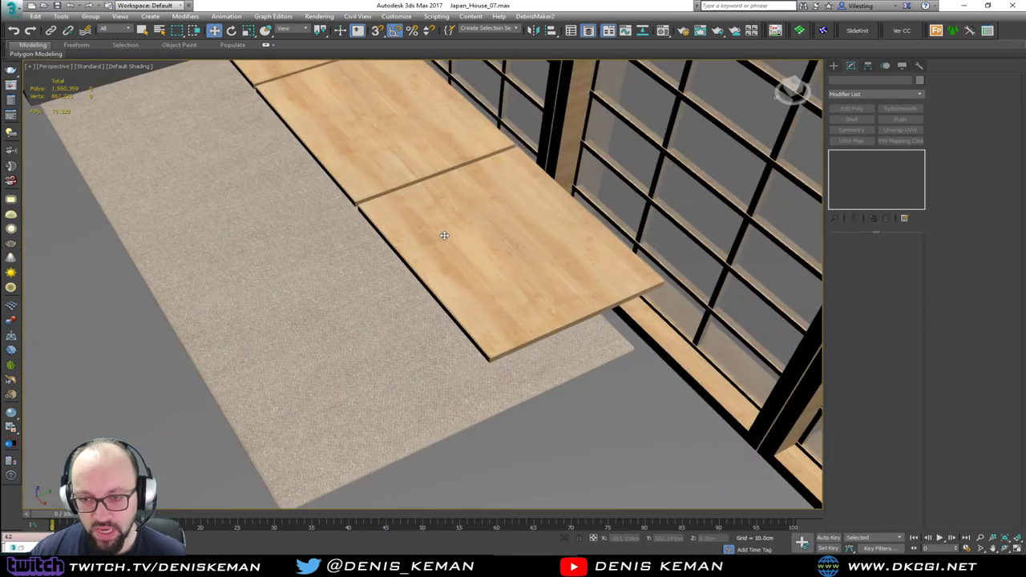
click(444, 236)
key(z)
alt+middle_drag(445, 236, 506, 300)
scroll(439, 253, down, 5)
scroll(445, 265, up, 3)
scroll(481, 276, up, 3)
middle_drag(371, 231, 342, 271)
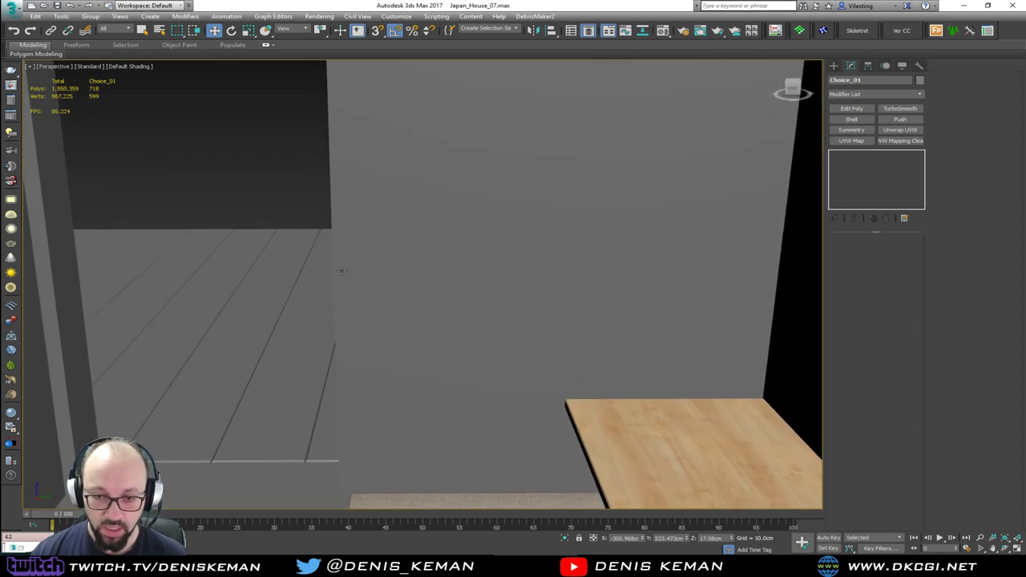
click(258, 126)
middle_drag(623, 352, 445, 181)
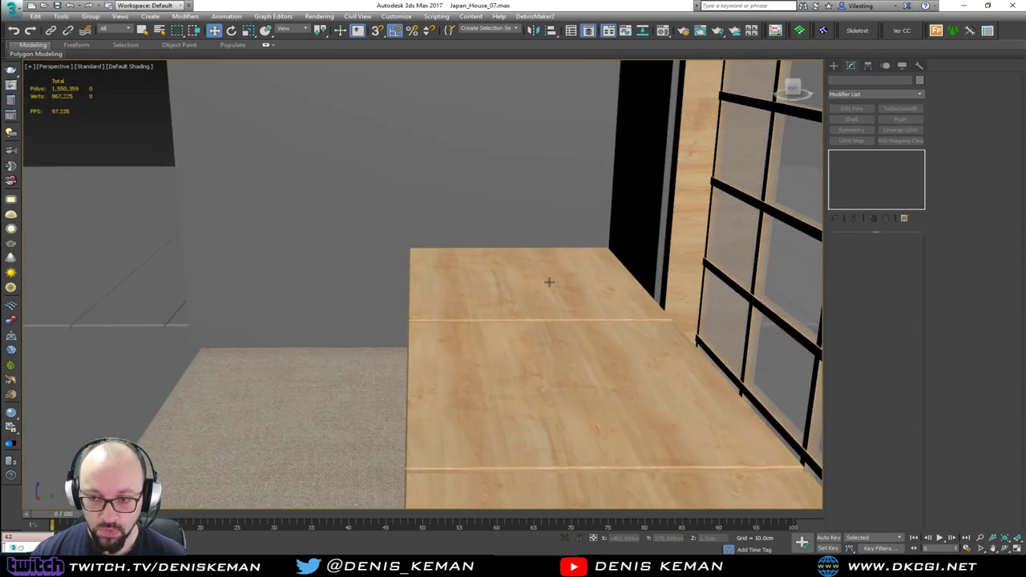
alt+middle_drag(520, 286, 408, 332)
middle_drag(566, 339, 371, 312)
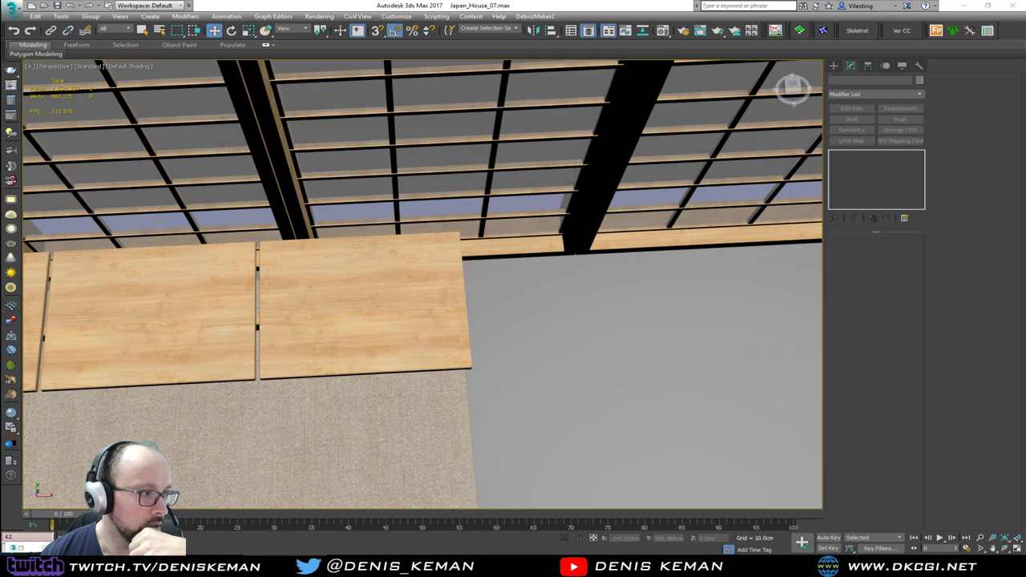
Step: Show the YouTube video "Modeling a Rattan Basket in 3ds Max" from 22:16 to view the basket, and put the browser window away
drag(0, 84, 0, 54)
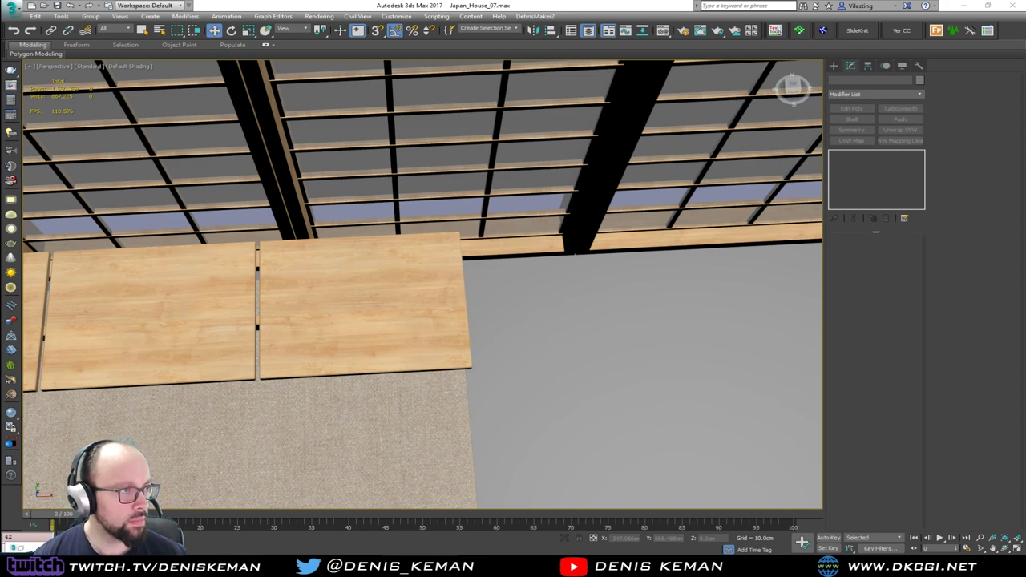
drag(0, 94, 404, 58)
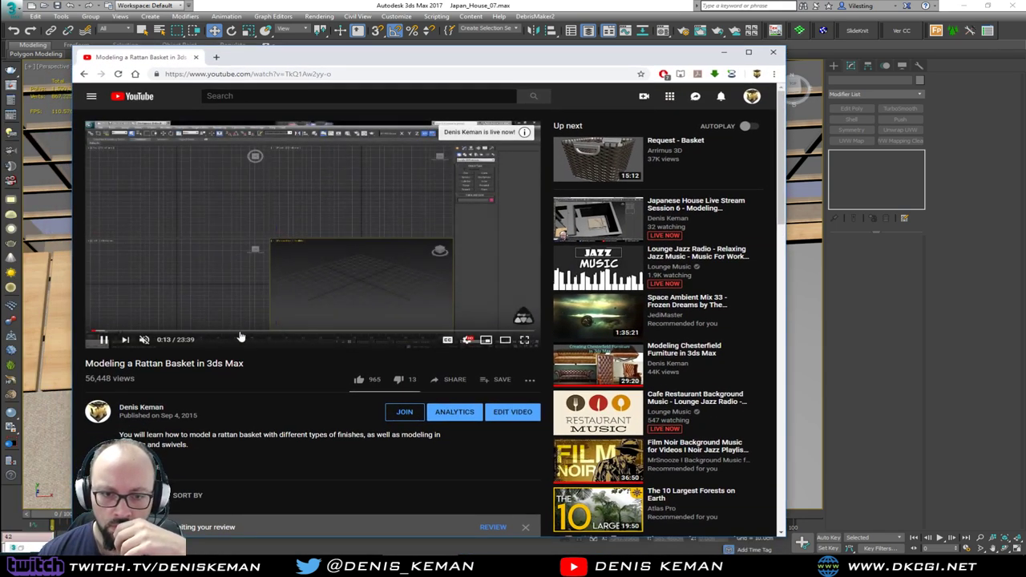
click(510, 331)
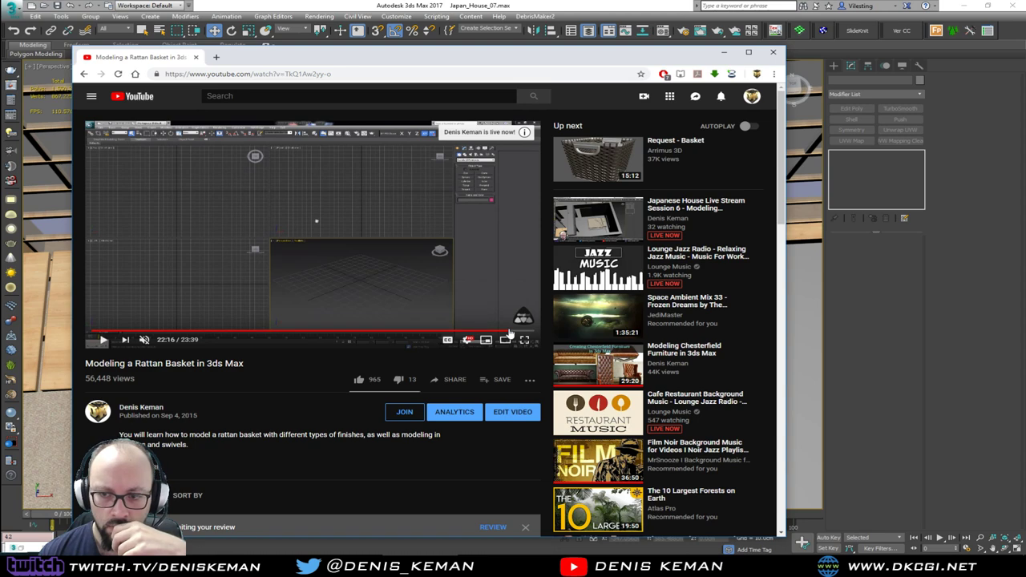
click(372, 295)
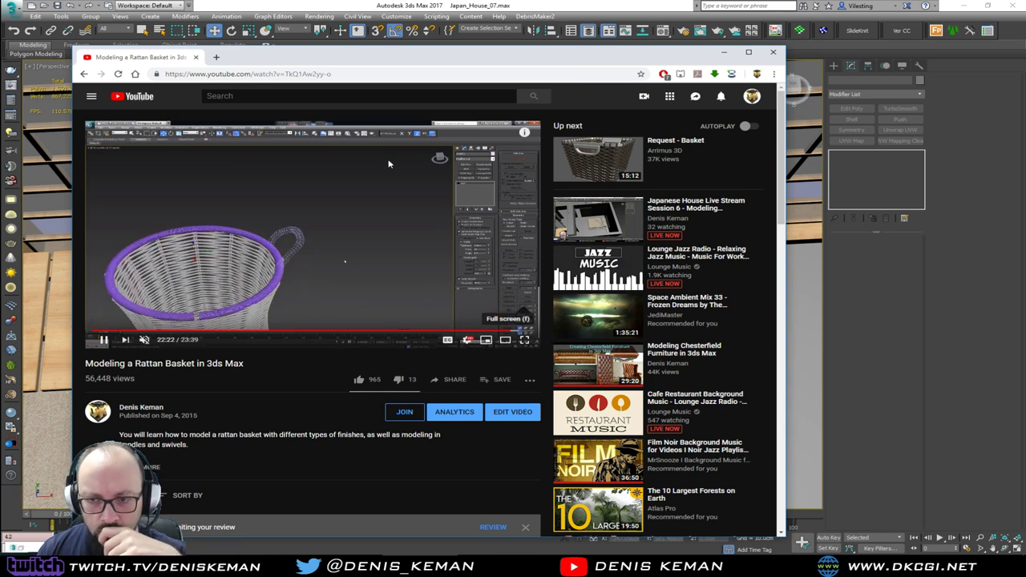
drag(400, 60, 0, 60)
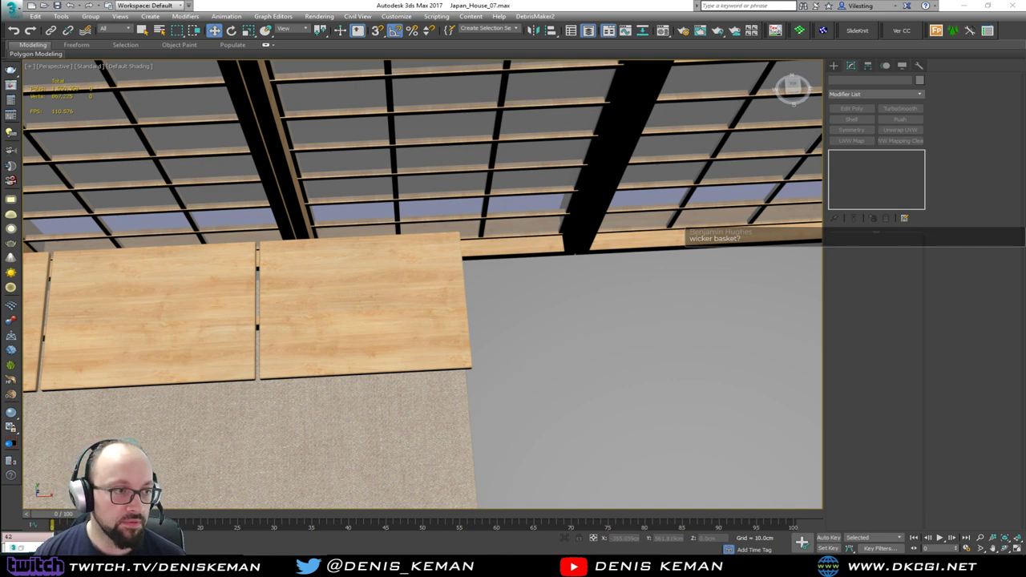
Step: Examine the entire house layout from above, moving from the laundry room around to the main room with the folding screen
middle_drag(430, 332, 385, 340)
scroll(384, 340, down, 10)
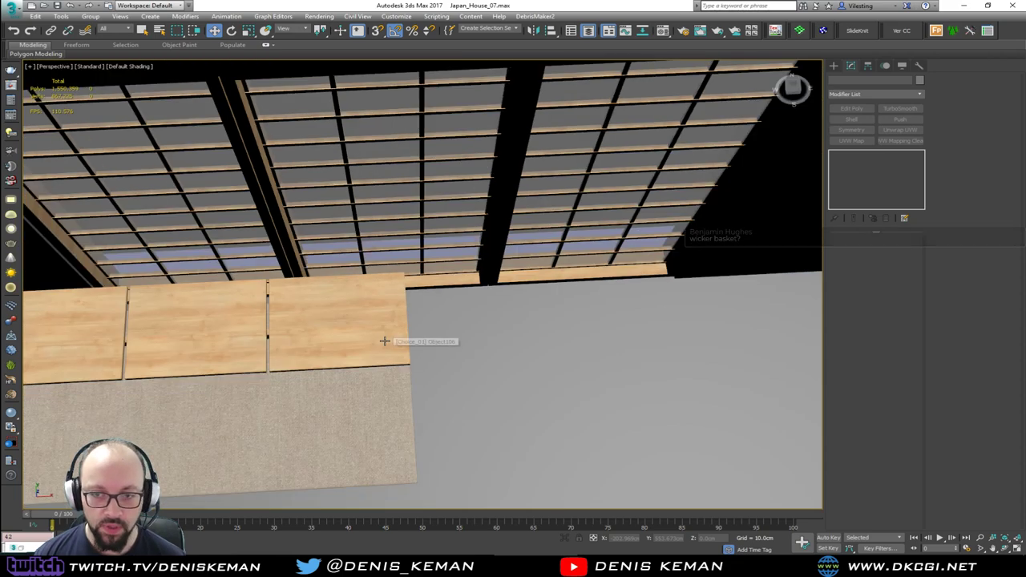
alt+middle_drag(428, 146, 499, 280)
scroll(373, 303, up, 5)
scroll(451, 291, down, 5)
middle_drag(474, 213, 377, 300)
alt+middle_drag(498, 192, 425, 264)
scroll(425, 265, down, 3)
scroll(374, 231, down, 3)
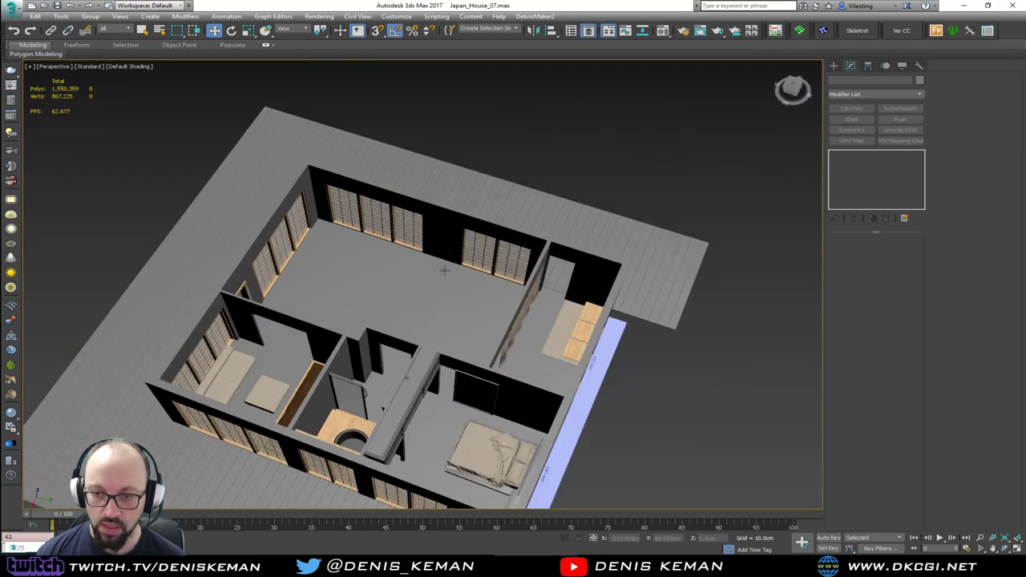
alt+middle_drag(374, 231, 502, 207)
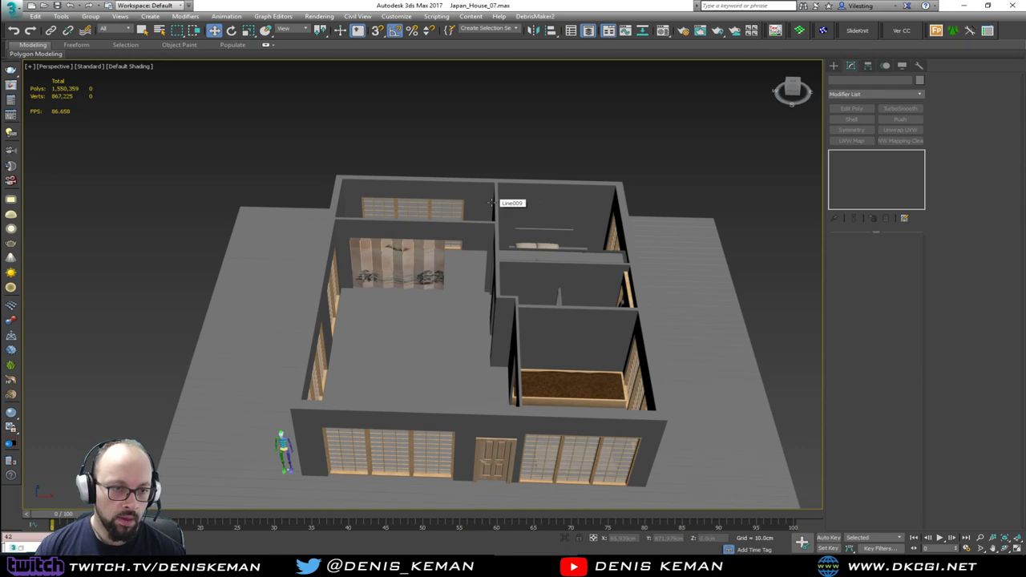
scroll(476, 253, up, 5)
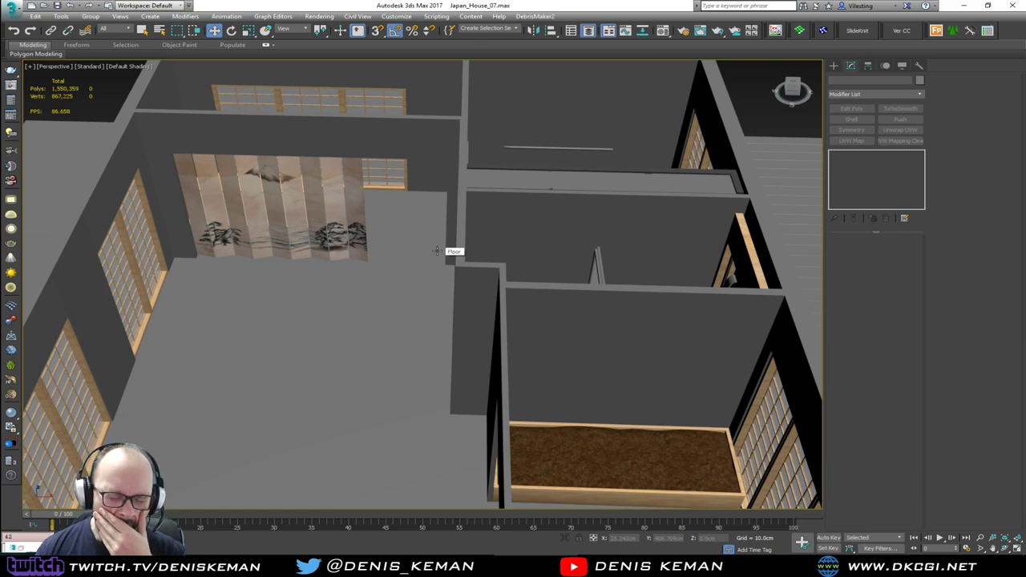
Step: Examine the laundry room's fixtures on the floor plan reference lying outside the sliding windows
mouse_move(447, 270)
alt+middle_down()
mouse_move(514, 299)
mouse_move(385, 313)
mouse_move(440, 339)
mouse_move(440, 358)
mouse_move(391, 354)
mouse_move(391, 161)
mouse_move(461, 285)
mouse_move(453, 287)
alt+middle_up()
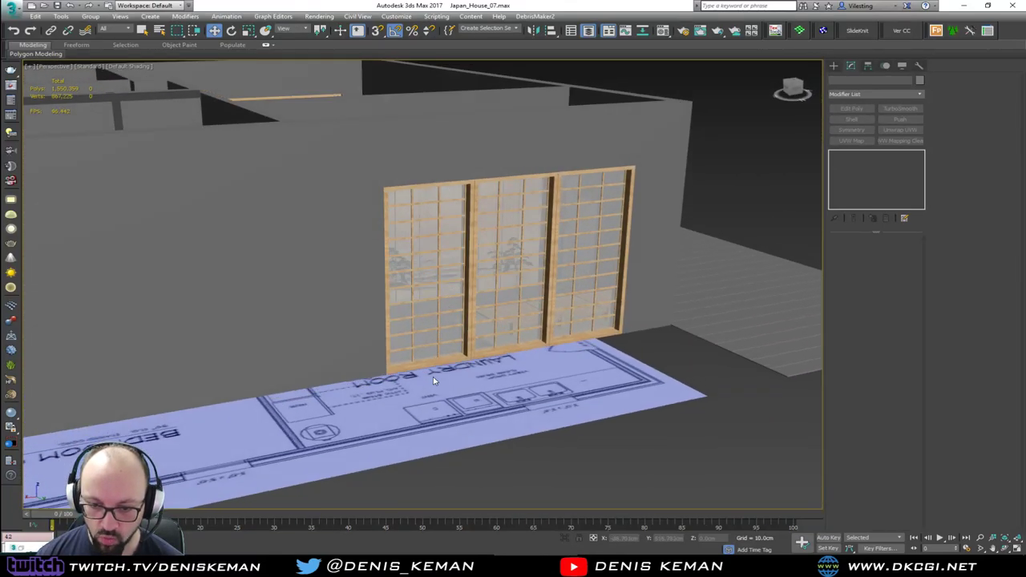
scroll(407, 433, up, 4)
alt+middle_drag(402, 411, 400, 376)
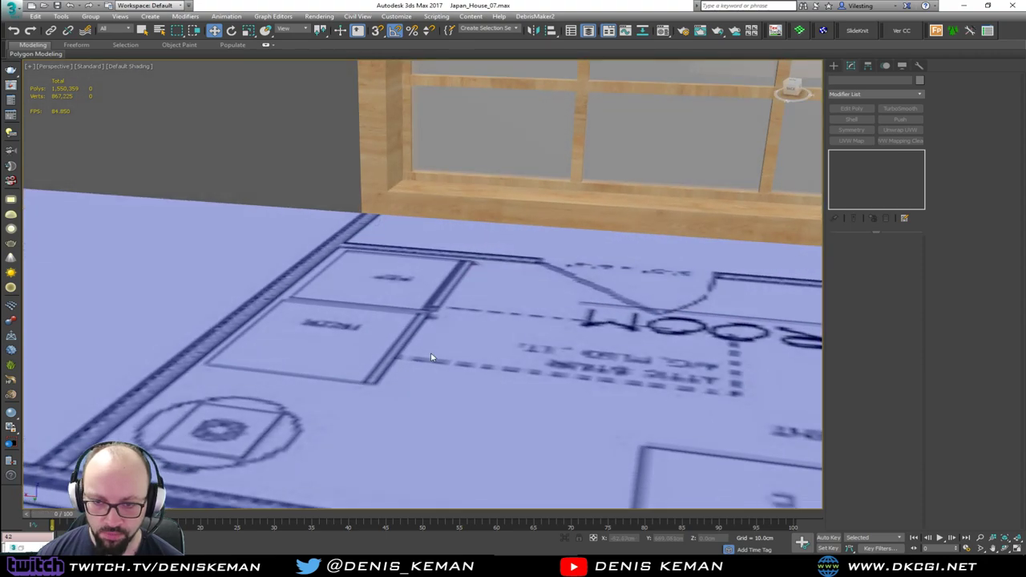
middle_drag(572, 352, 481, 353)
scroll(456, 342, down, 5)
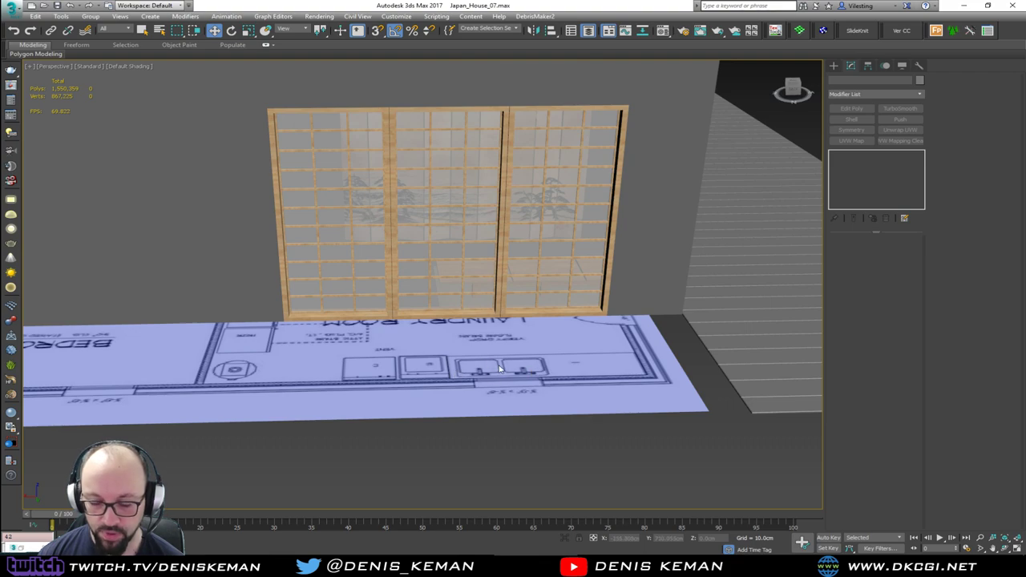
alt+middle_drag(538, 366, 426, 370)
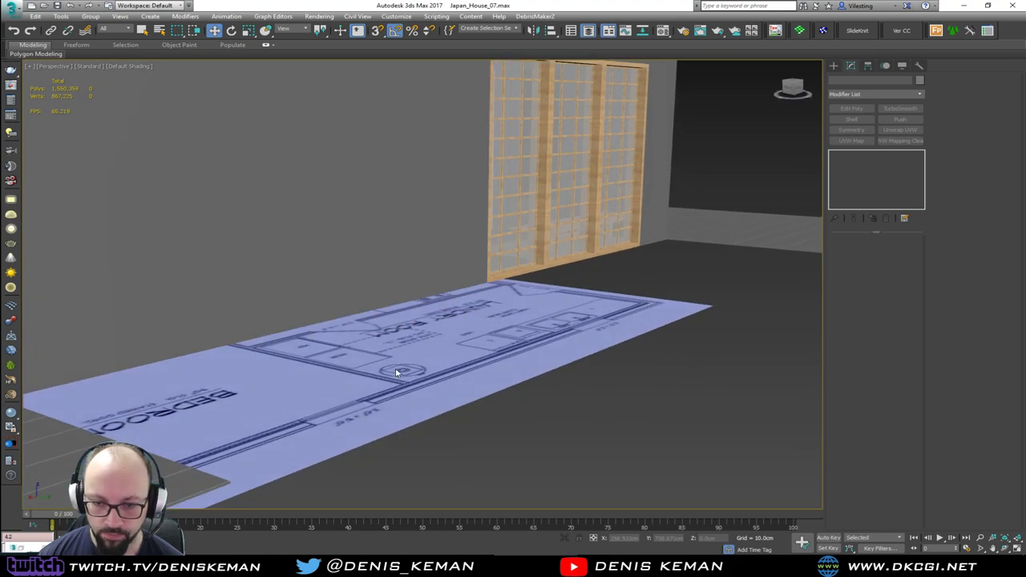
scroll(395, 369, up, 1)
scroll(395, 368, down, 1)
Step: Turn on the edged-faces display and select the front door together with its frame
alt+middle_drag(475, 346, 256, 396)
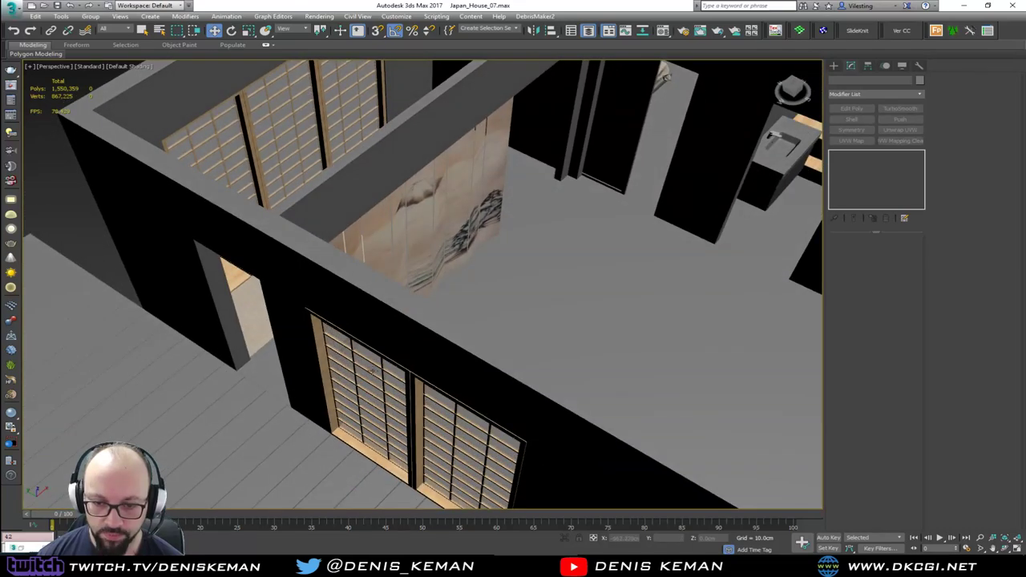
scroll(373, 370, down, 2)
middle_drag(641, 308, 172, 210)
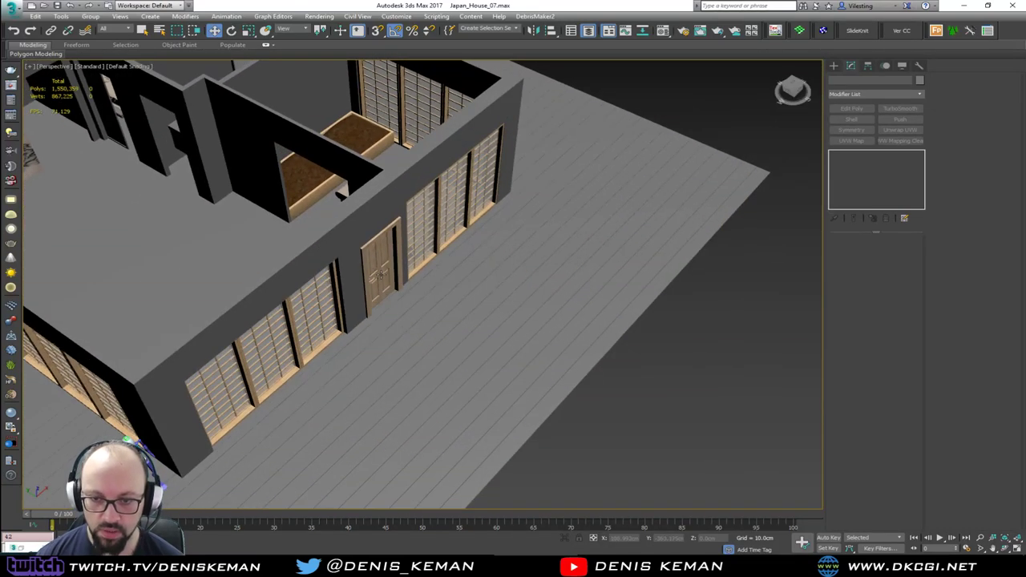
click(383, 275)
key(F4)
scroll(382, 275, up, 3)
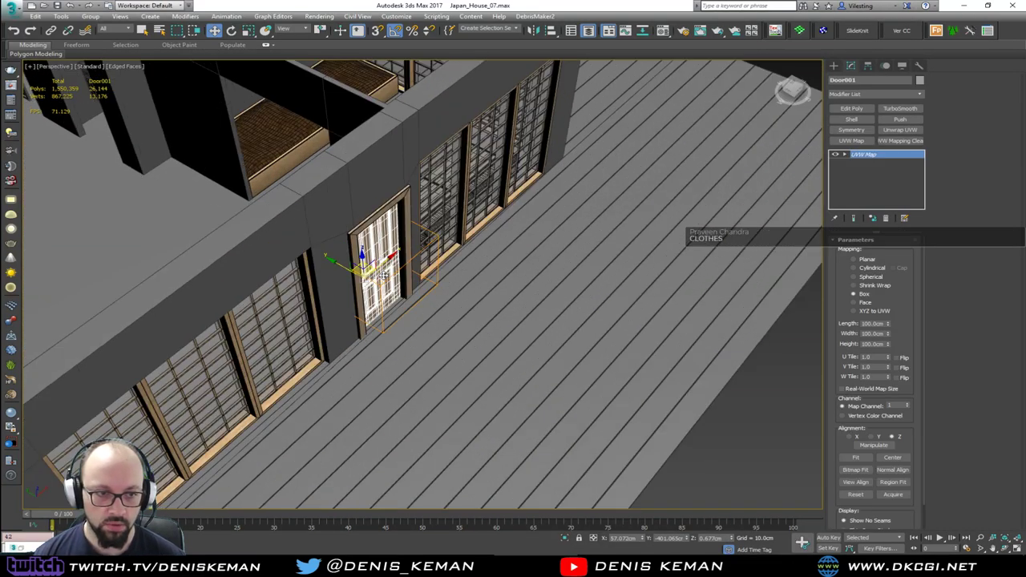
alt+middle_drag(382, 275, 648, 356)
ctrl+click(425, 250)
Step: Copy the front door and frame to the laundry room's exterior doorway as one independent copy, and rotate it 90 degrees about Z
scroll(647, 355, down, 4)
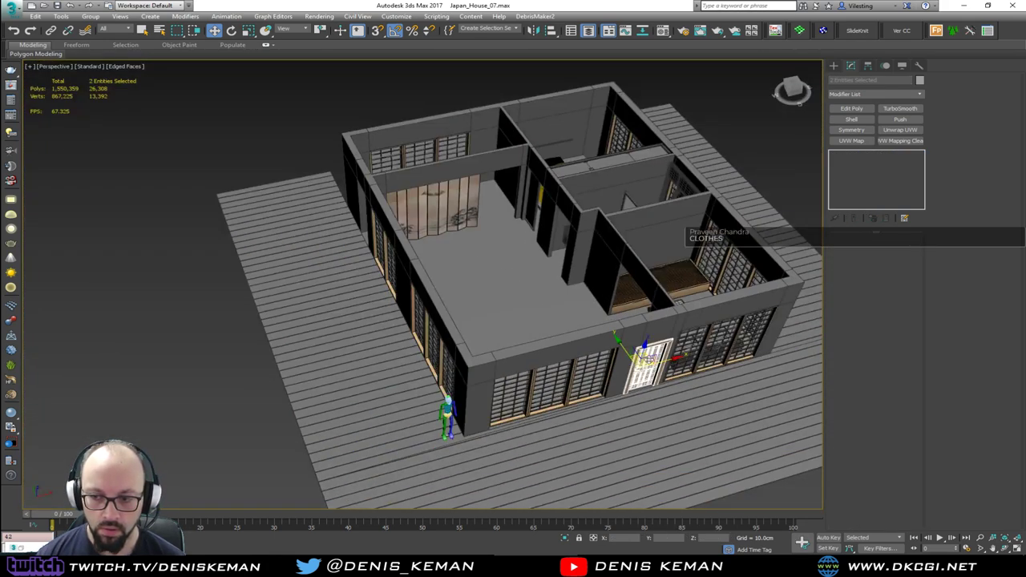
mouse_move(653, 363)
shift+mouse_down()
mouse_move(509, 323)
mouse_move(349, 234)
mouse_move(362, 218)
shift+mouse_up()
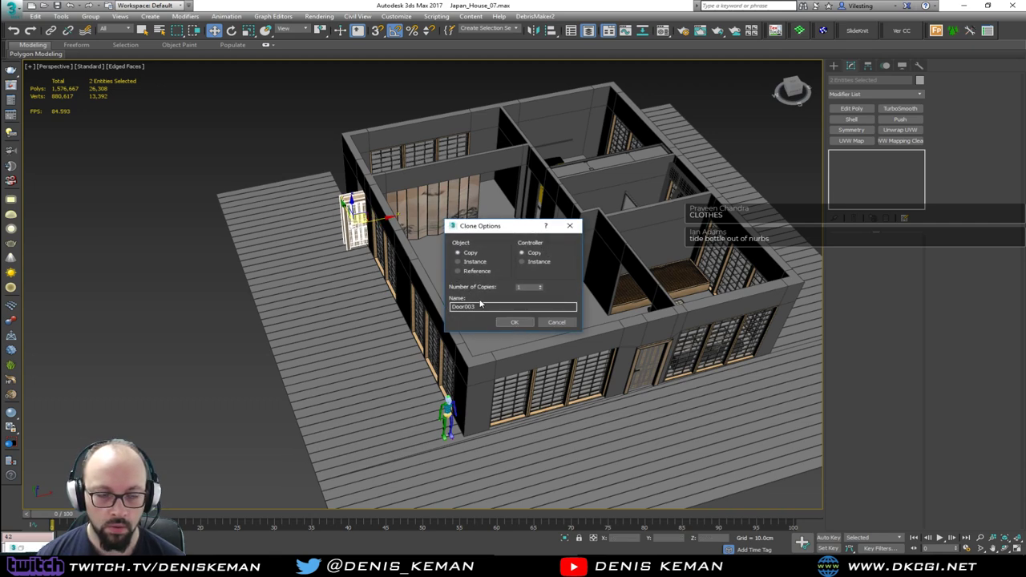
click(518, 326)
key(z)
mouse_move(530, 326)
alt+middle_down()
mouse_move(482, 279)
mouse_move(449, 336)
alt+middle_up()
key(e)
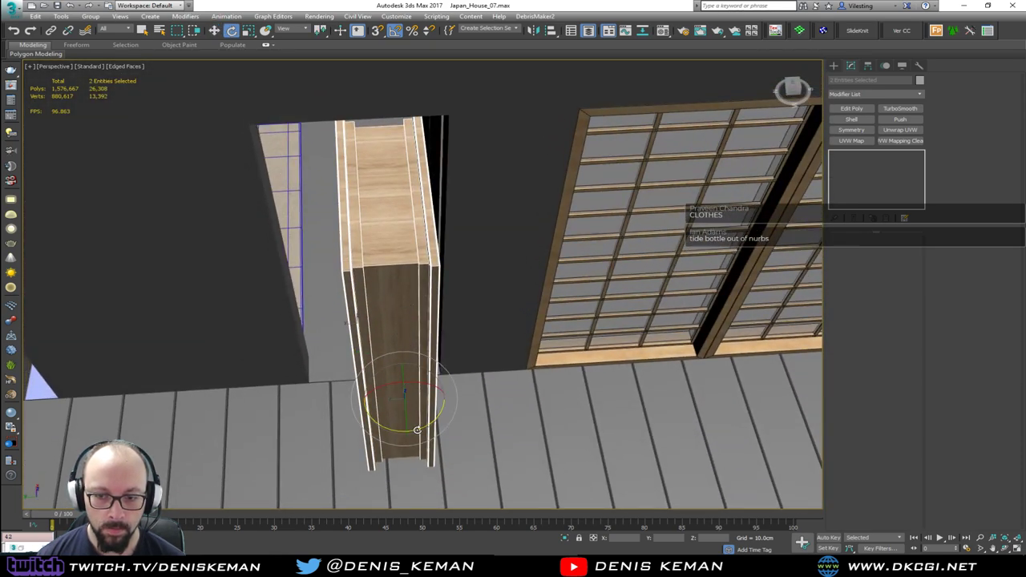
drag(417, 430, 460, 416)
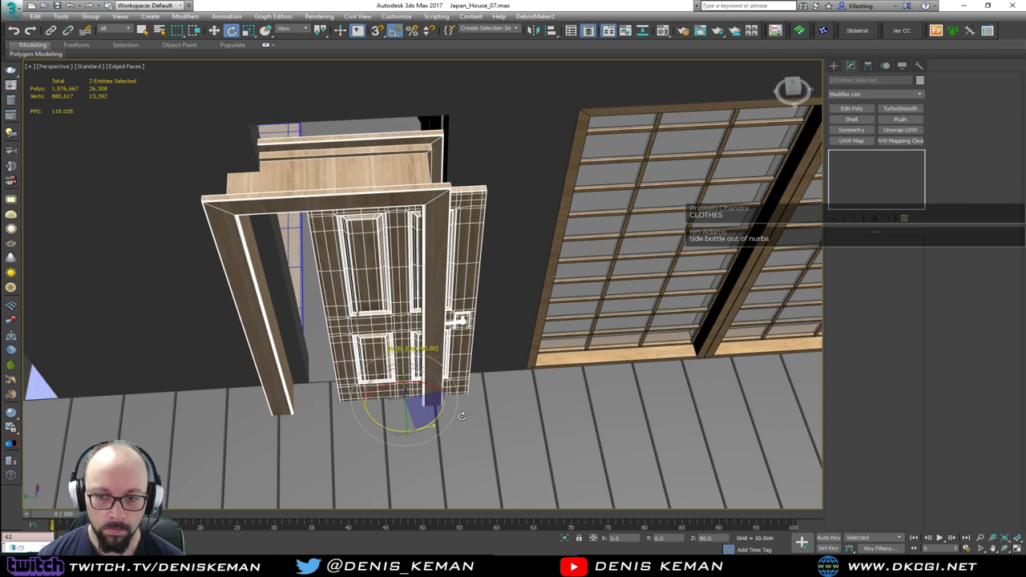
Step: Move the copied door and frame sideways into the laundry room's exterior doorway
key(w)
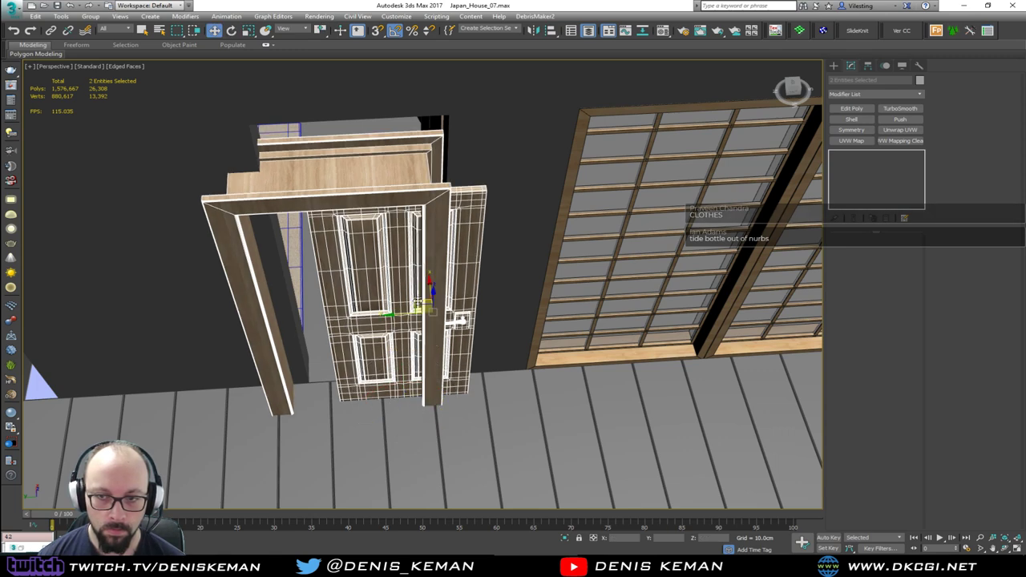
drag(418, 303, 374, 293)
click(387, 299)
alt+middle_drag(374, 292, 444, 288)
Step: In the copied frame's Edit Poly, move the exterior side's vertices about 8 cm toward the wall to match the wall thickness
click(446, 287)
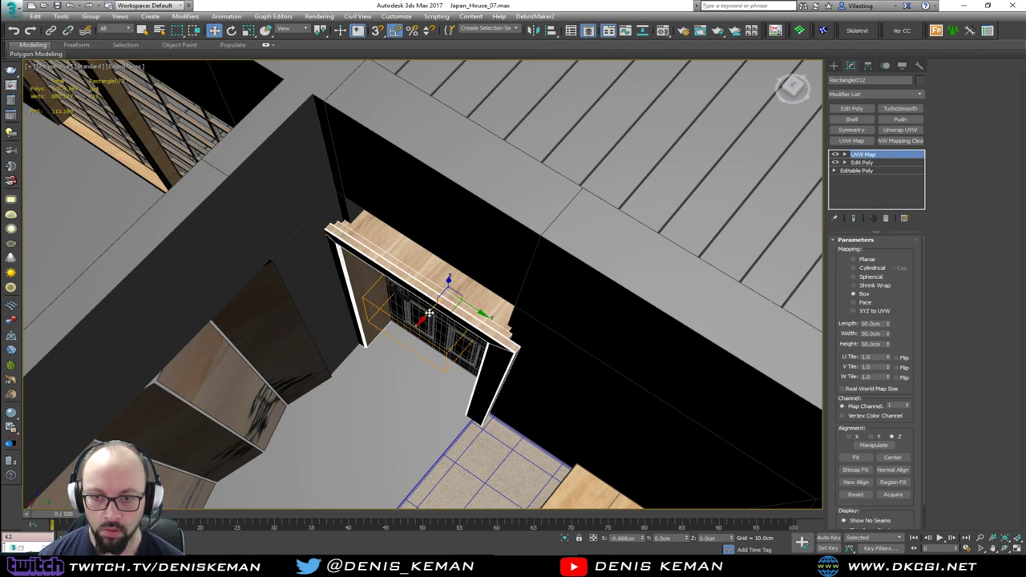
alt+middle_drag(438, 309, 382, 306)
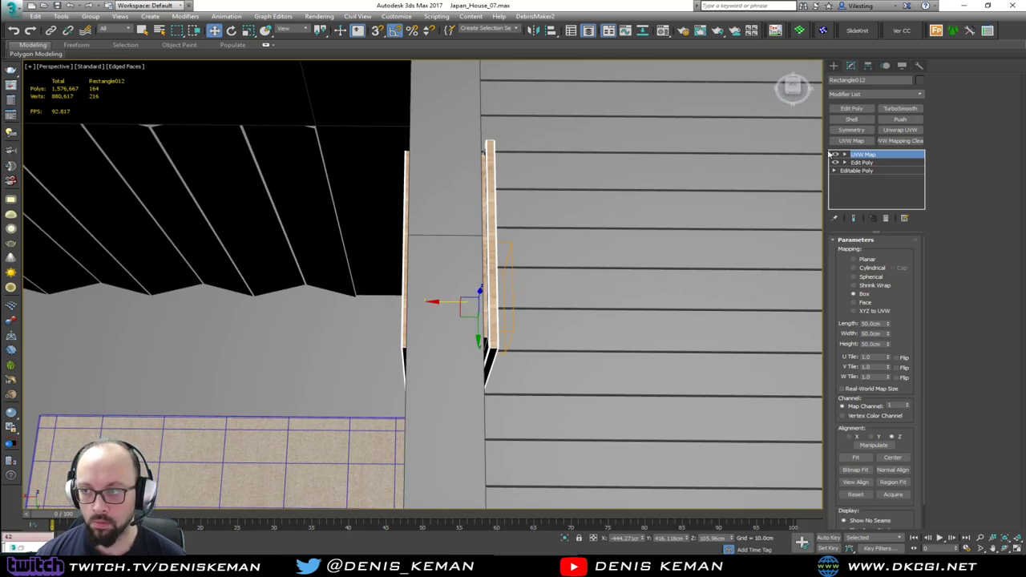
key(F3)
click(871, 165)
middle_drag(662, 191, 589, 178)
key(1)
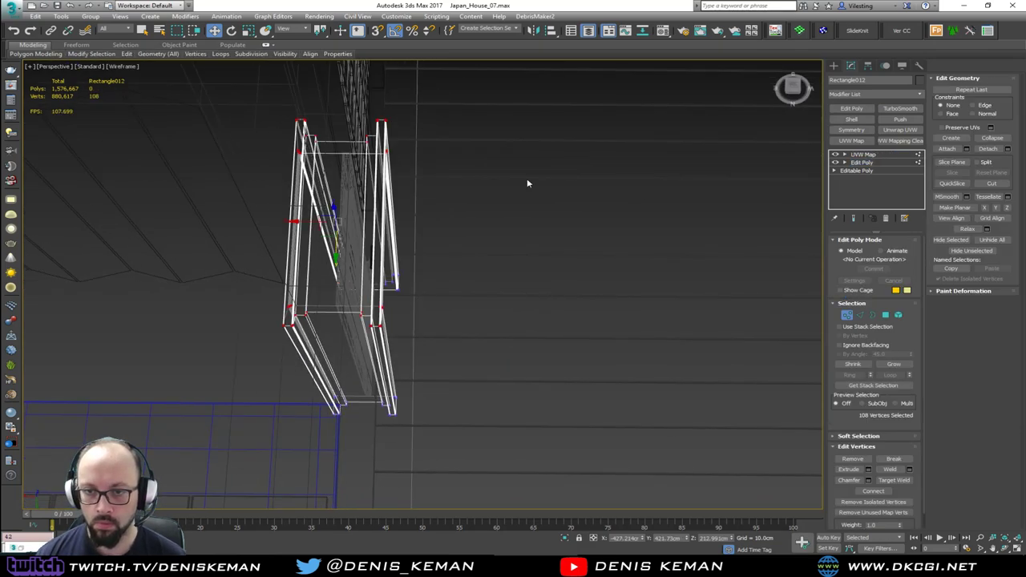
drag(354, 95, 458, 408)
drag(406, 237, 406, 236)
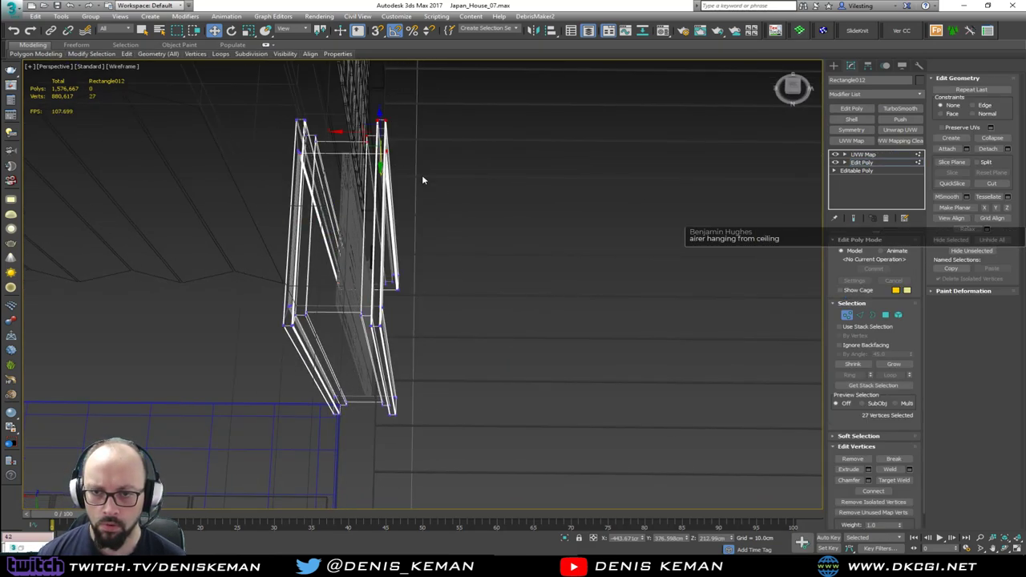
alt+middle_drag(422, 175, 437, 188)
ctrl+drag(422, 283, 378, 303)
alt+middle_drag(378, 303, 468, 274)
ctrl+drag(546, 249, 521, 299)
ctrl+drag(425, 458, 426, 456)
key(F3)
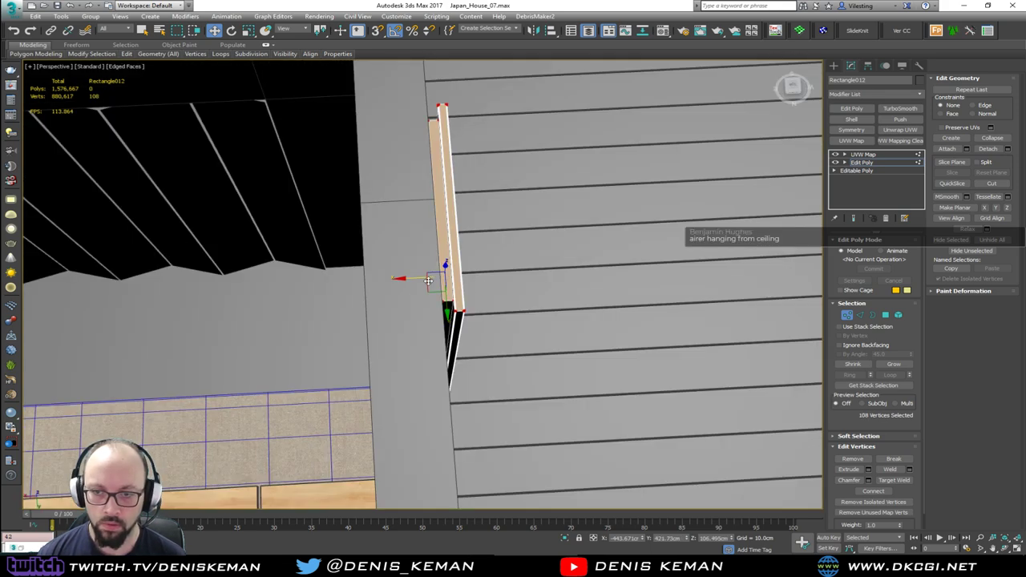
alt+middle_drag(431, 275, 422, 274)
drag(422, 275, 404, 277)
alt+middle_drag(404, 277, 318, 269)
scroll(553, 271, down, 6)
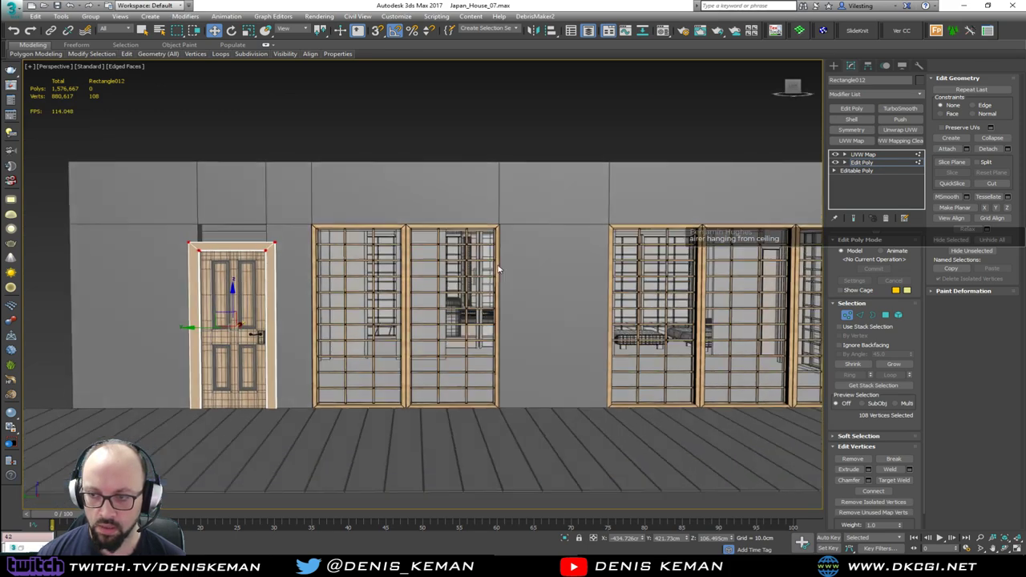
alt+middle_drag(497, 269, 497, 321)
key(F3)
key(F3)
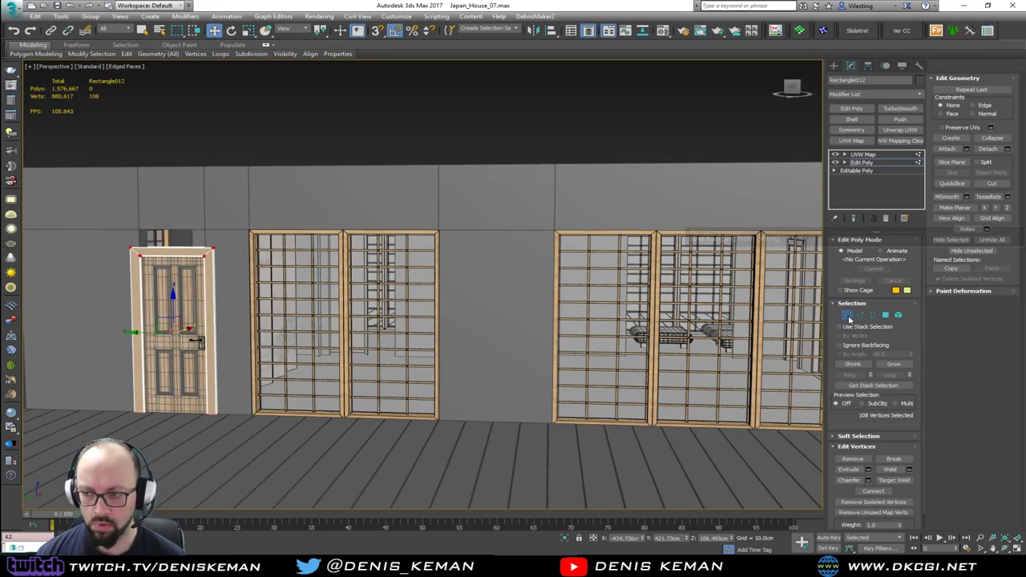
click(849, 317)
Step: Lower the four wall vertices above the laundry room's exterior door to about Z 215 cm, meeting the frame's top, and deselect the walls
click(206, 214)
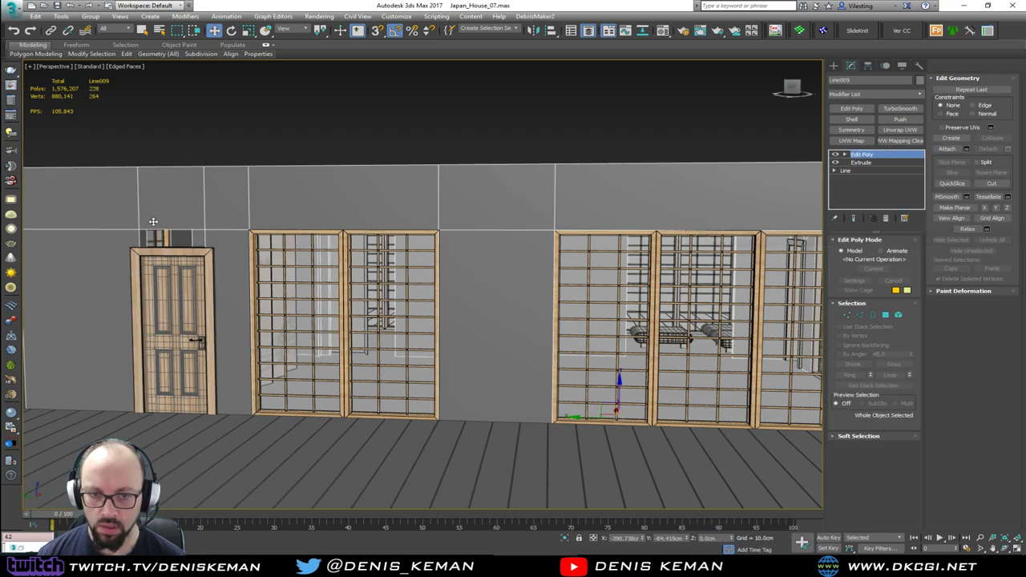
scroll(166, 228, up, 3)
key(1)
middle_drag(165, 228, 357, 200)
key(F3)
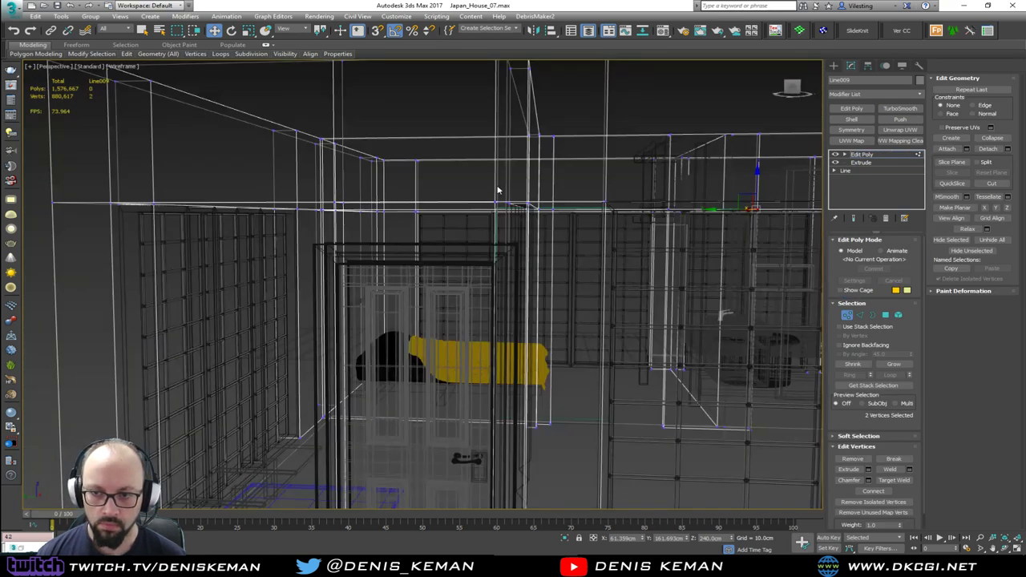
alt+middle_drag(499, 190, 367, 280)
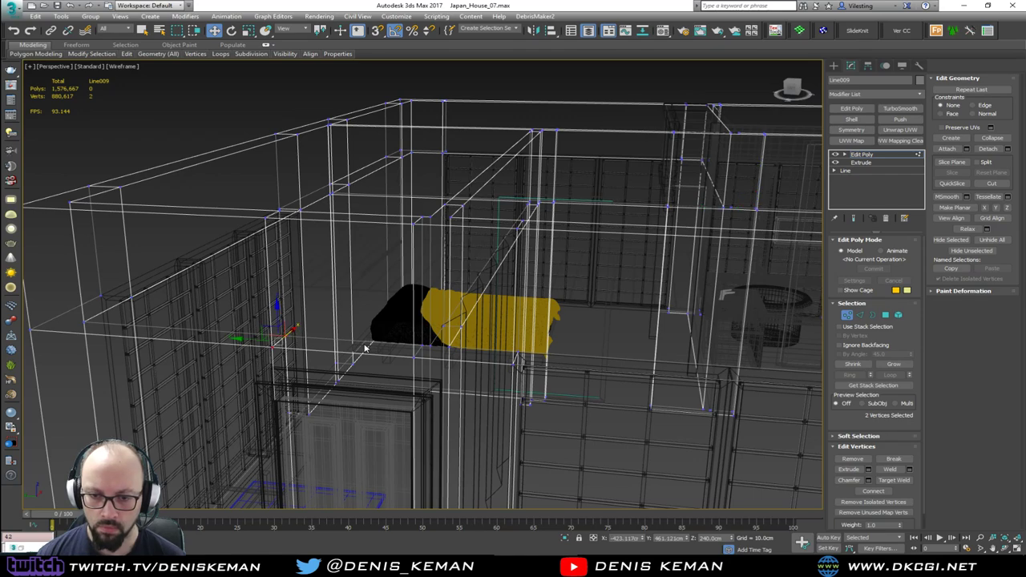
alt+middle_drag(366, 347, 348, 341)
ctrl+drag(403, 366, 409, 379)
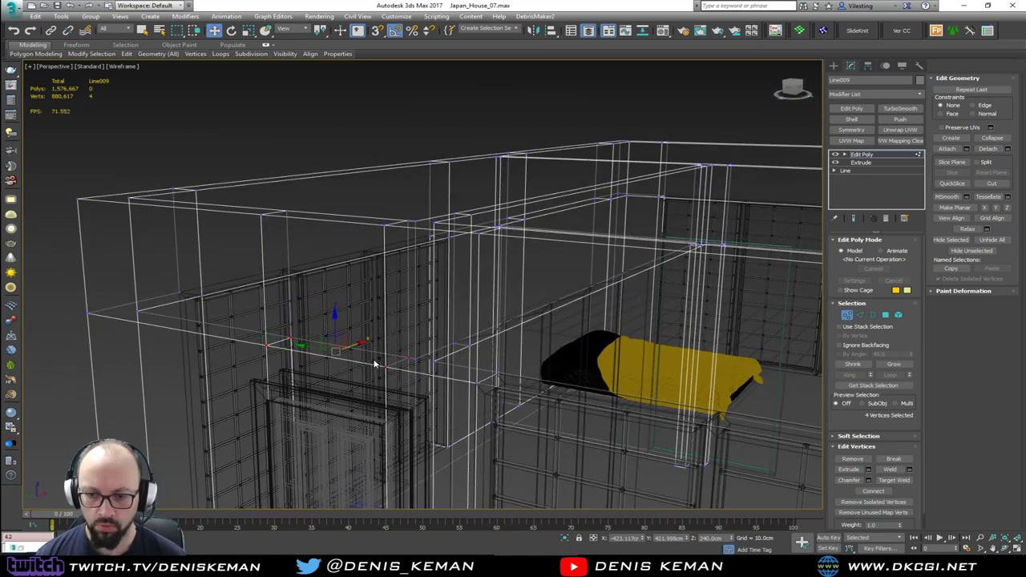
key(F3)
alt+middle_drag(374, 363, 526, 360)
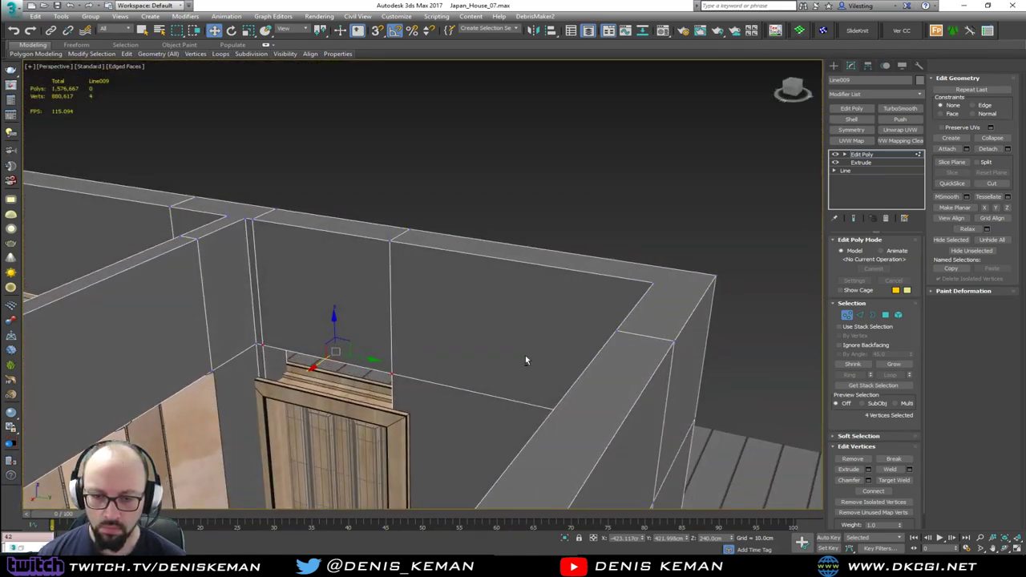
drag(335, 328, 336, 364)
alt+middle_drag(336, 363, 623, 339)
click(847, 315)
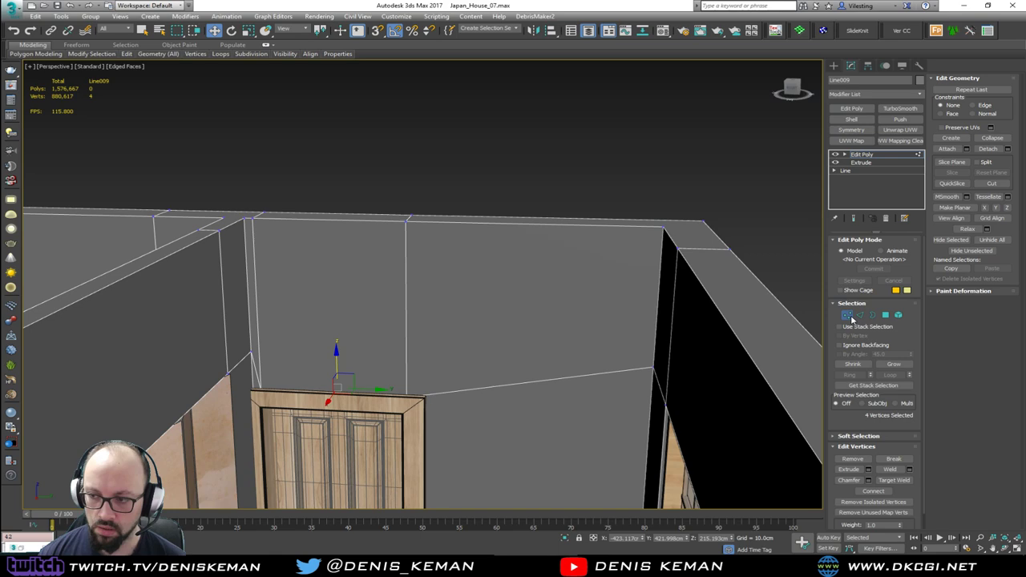
click(394, 114)
Step: Turn off the edged-faces display and view the laundry room with its windows and cabinets from above
key(F4)
mouse_move(385, 311)
middle_down()
mouse_move(400, 225)
mouse_move(410, 224)
mouse_move(361, 249)
mouse_move(282, 253)
middle_up()
middle_drag(200, 221, 302, 281)
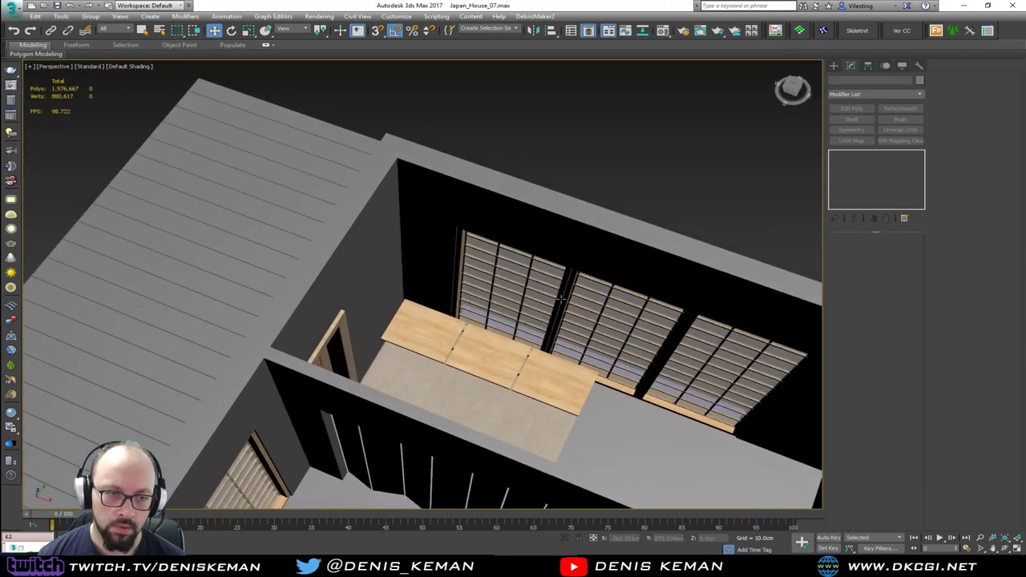
alt+middle_drag(561, 298, 347, 258)
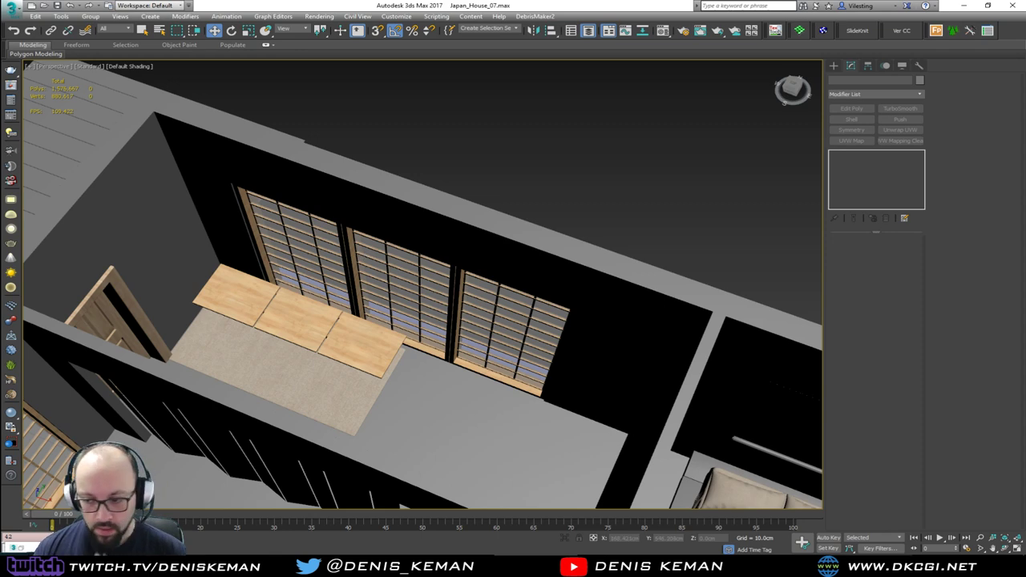
Step: Switch to Discord and look back through the streaming_related channel to the first of the new laundry room reference images
key(alt+Tab)
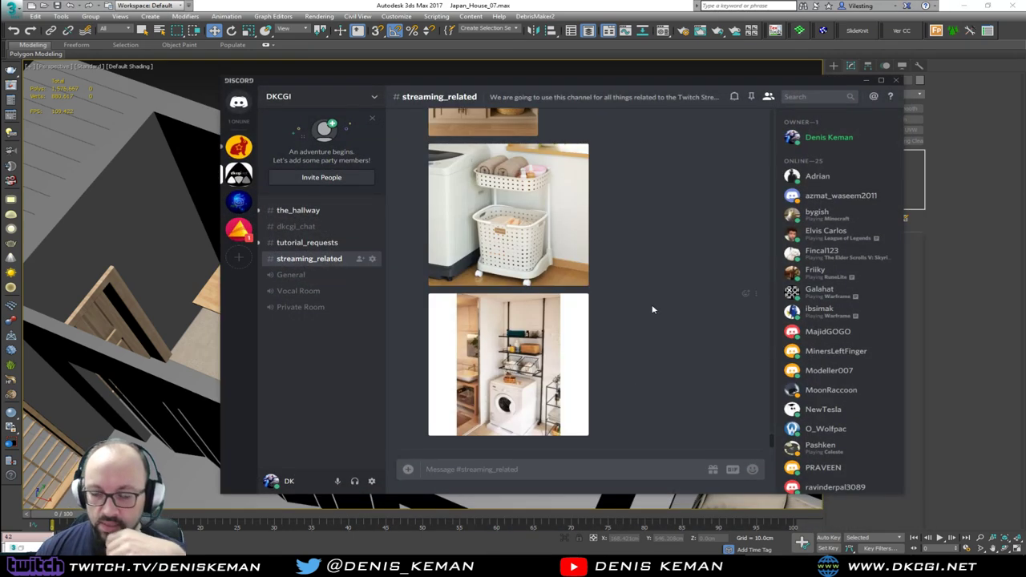
scroll(652, 311, up, 10)
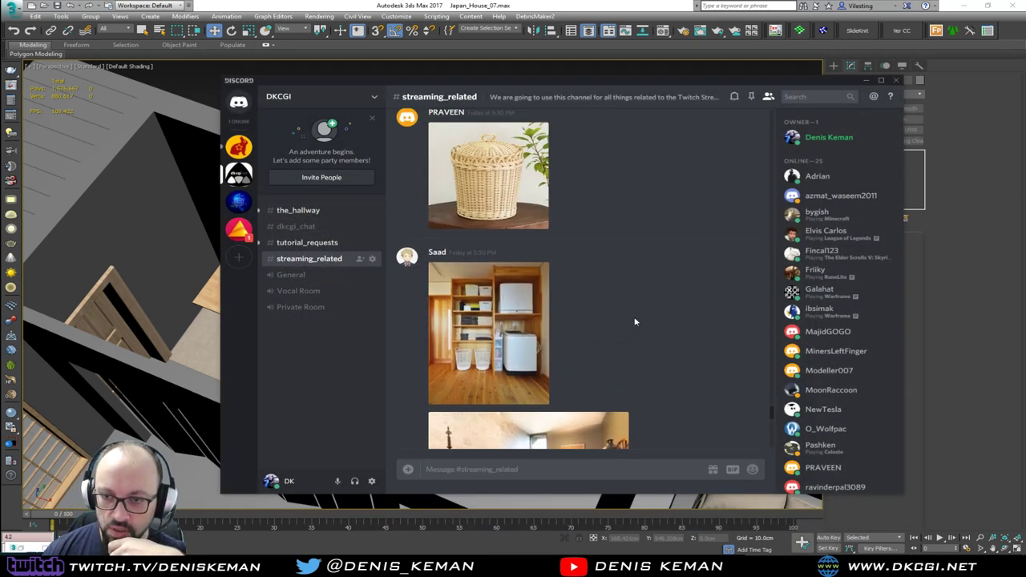
scroll(634, 321, up, 3)
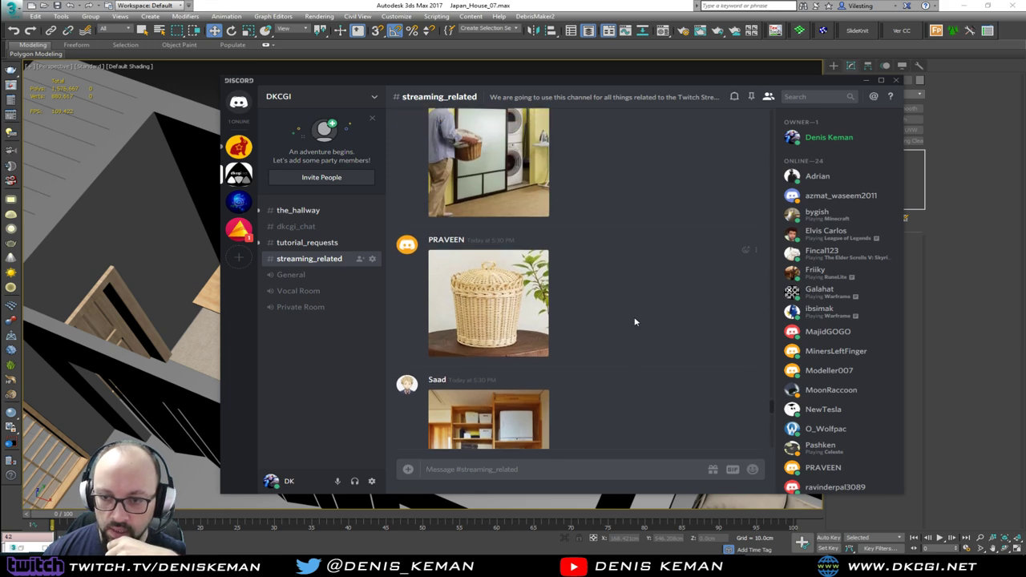
scroll(609, 331, up, 6)
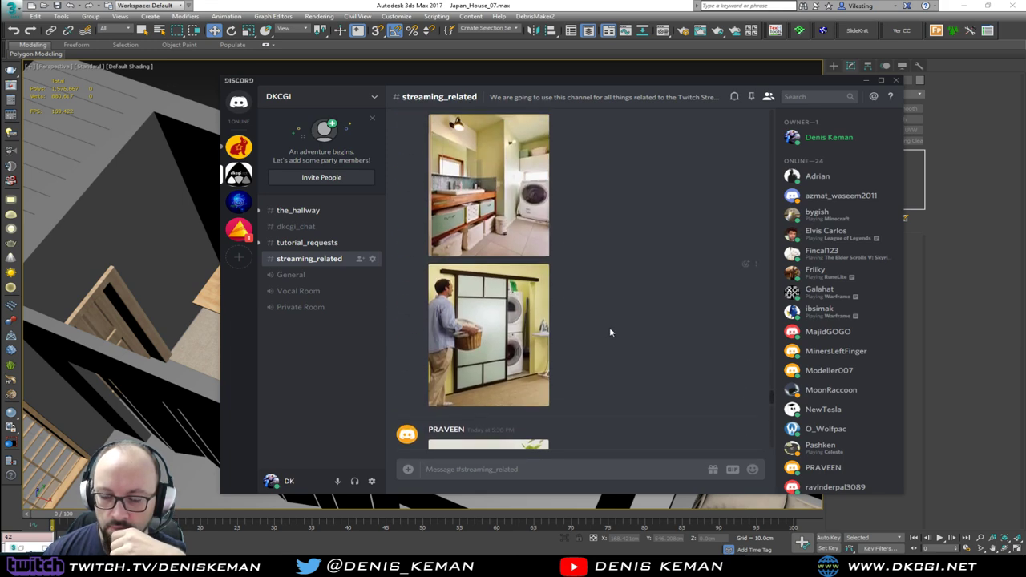
scroll(609, 332, up, 3)
scroll(609, 330, up, 8)
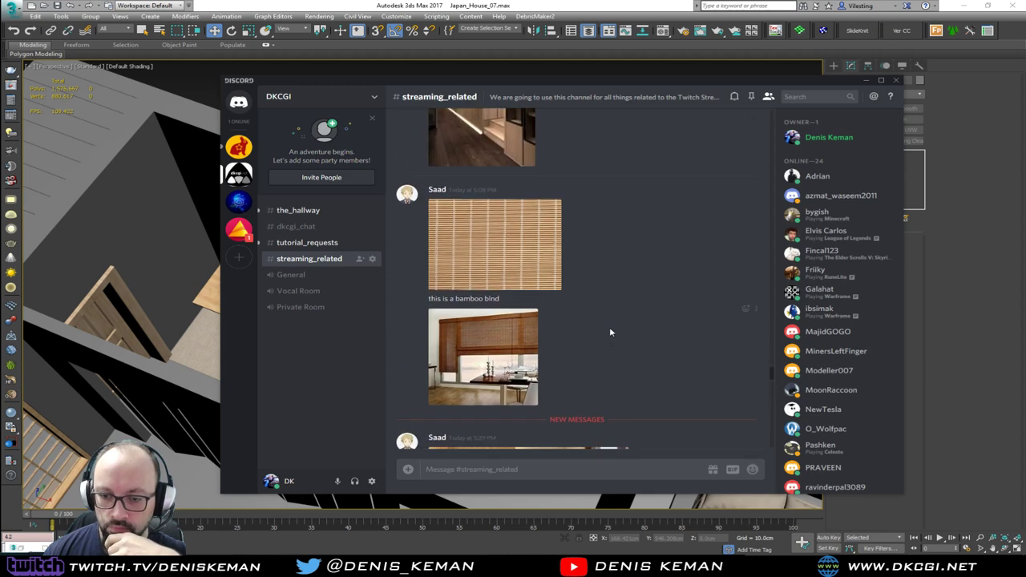
scroll(609, 332, down, 4)
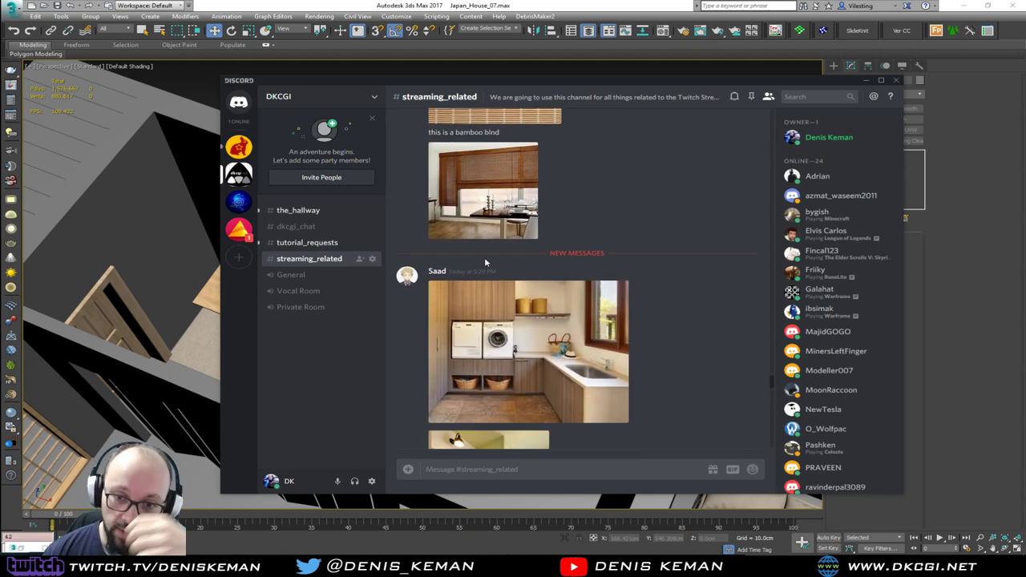
Step: Examine the laundry room reference images in the channel one after another, down to the washing machine with shelves above it
drag(469, 86, 0, 145)
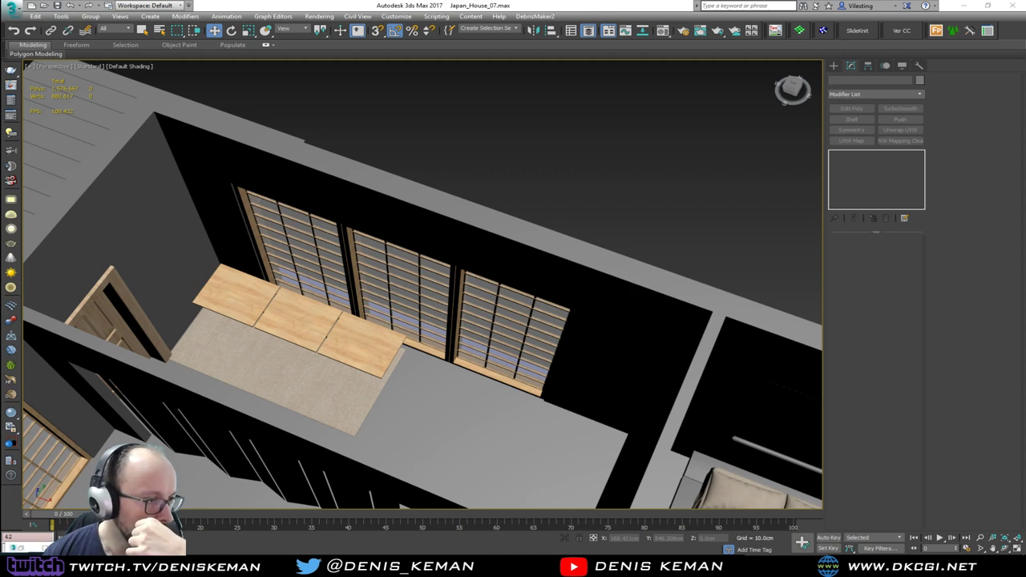
drag(0, 120, 396, 83)
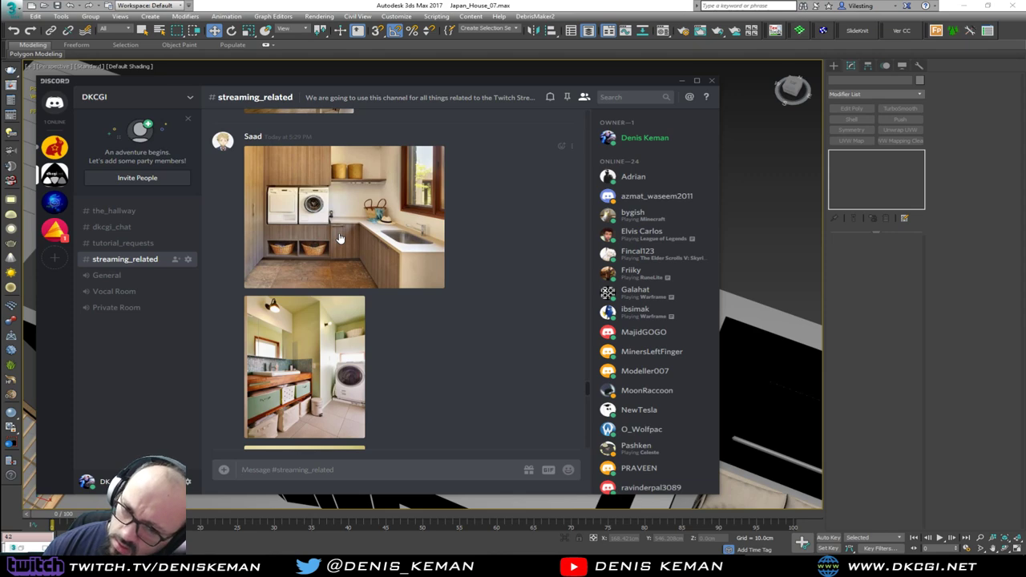
scroll(402, 288, down, 3)
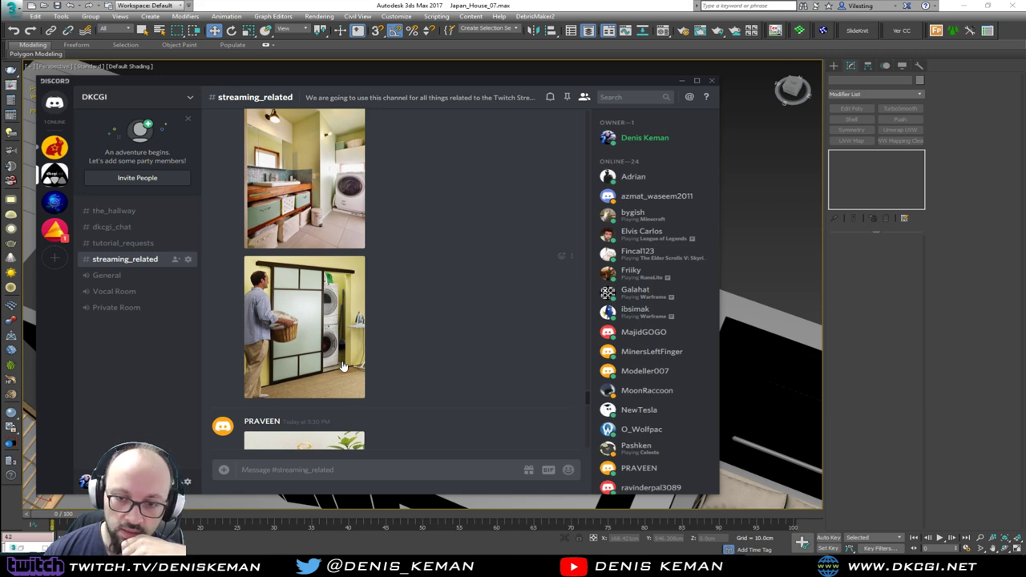
scroll(343, 363, down, 5)
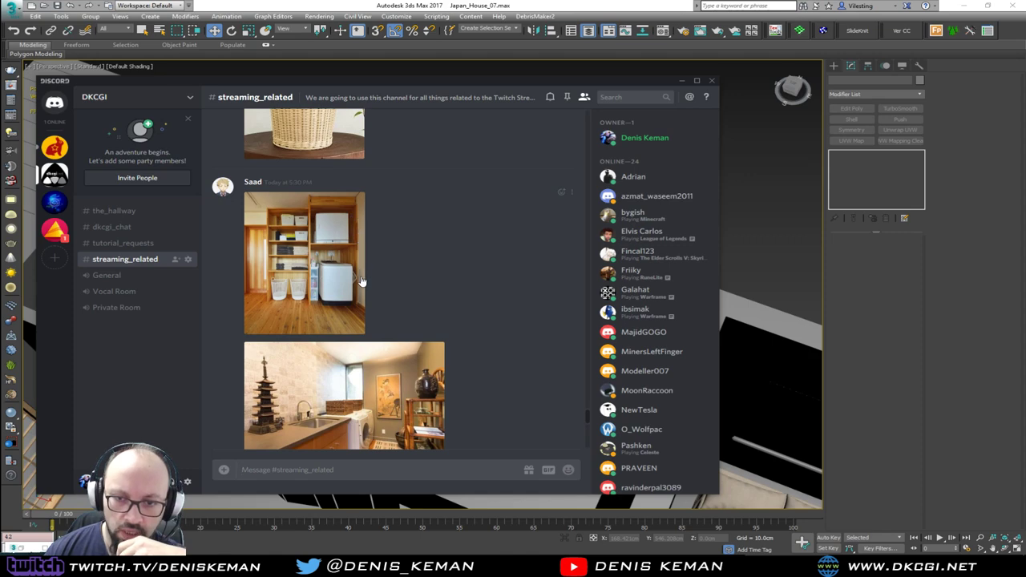
scroll(397, 295, down, 3)
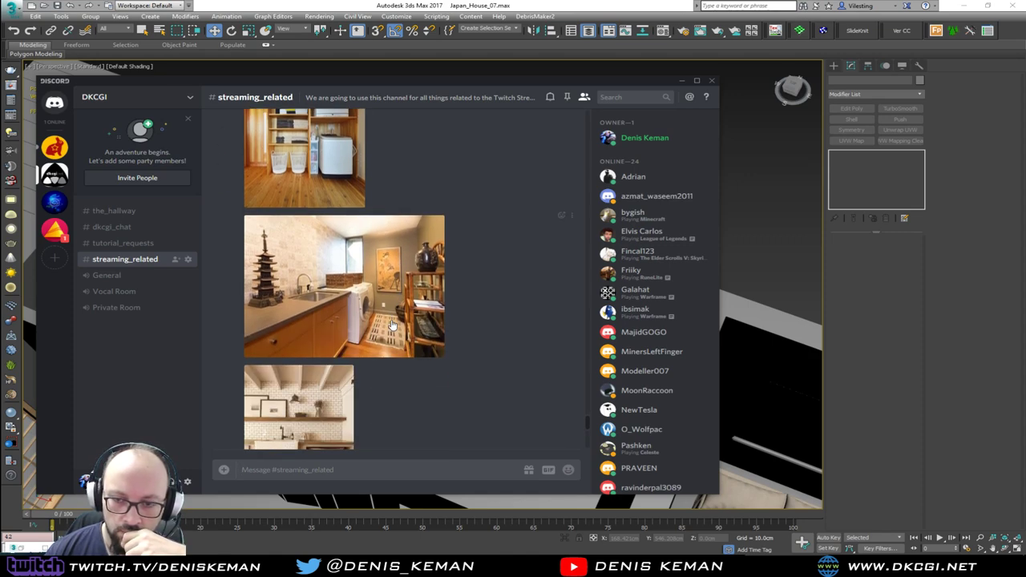
scroll(389, 337, down, 6)
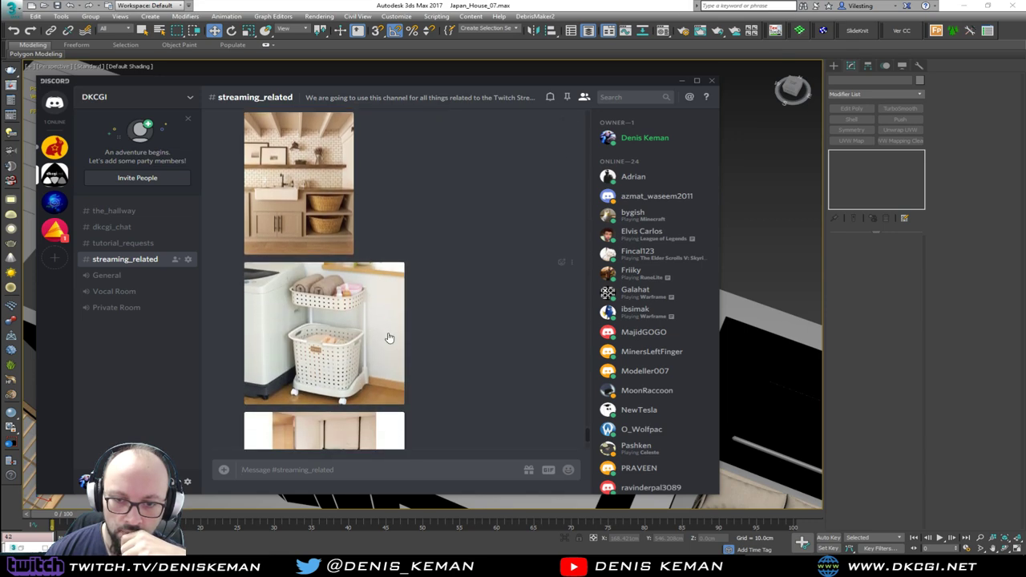
scroll(388, 338, down, 3)
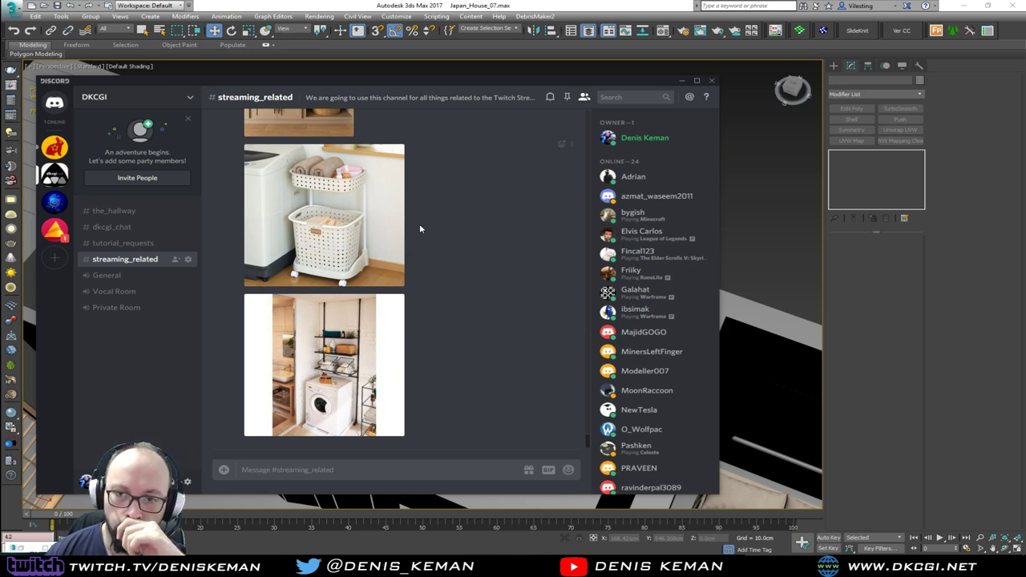
Step: Move the Discord window off the scene and examine the laundry room along its sliding windows
drag(498, 77, 508, 83)
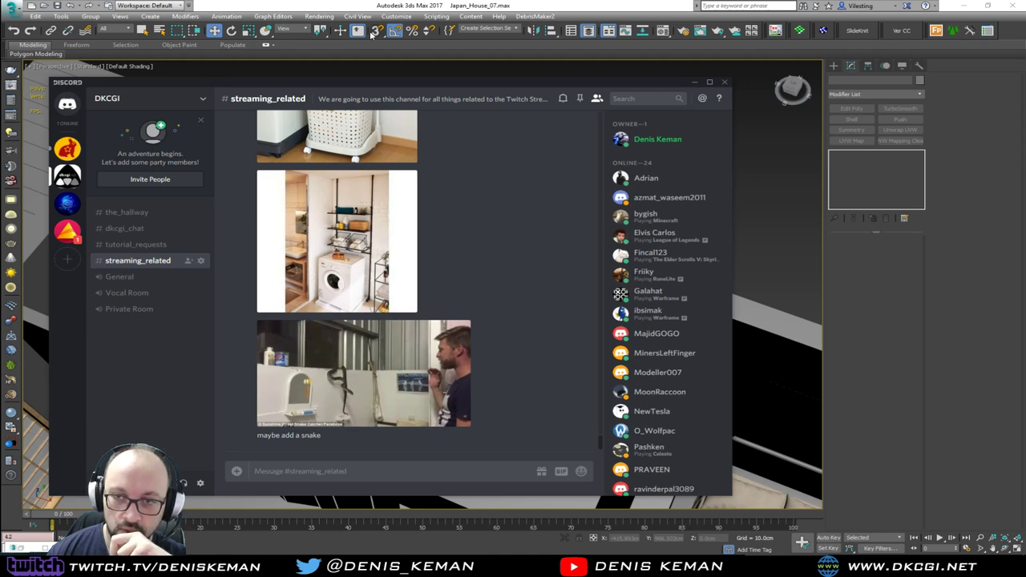
drag(415, 85, 0, 80)
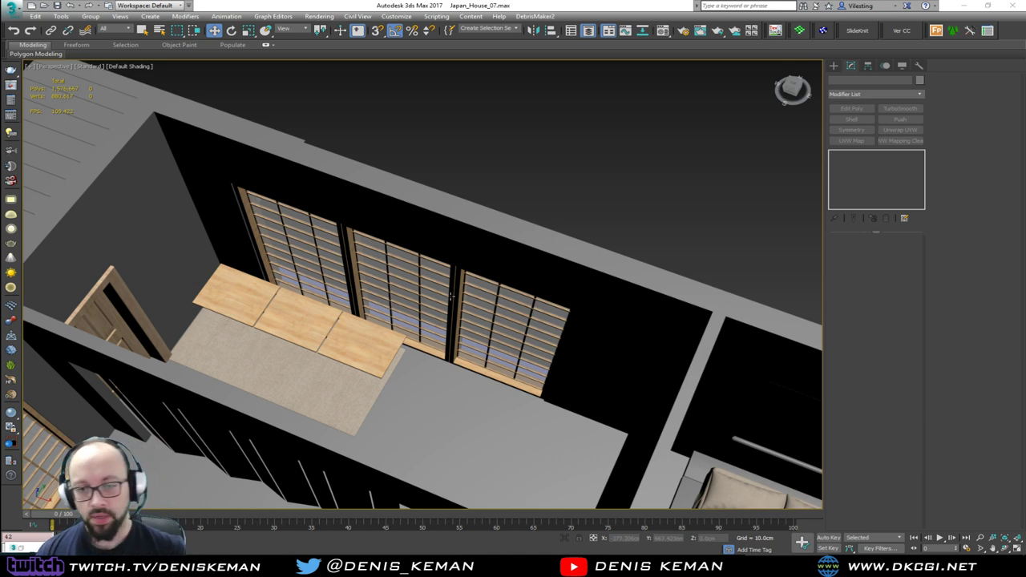
scroll(398, 263, up, 3)
scroll(398, 263, down, 3)
middle_drag(394, 266, 276, 308)
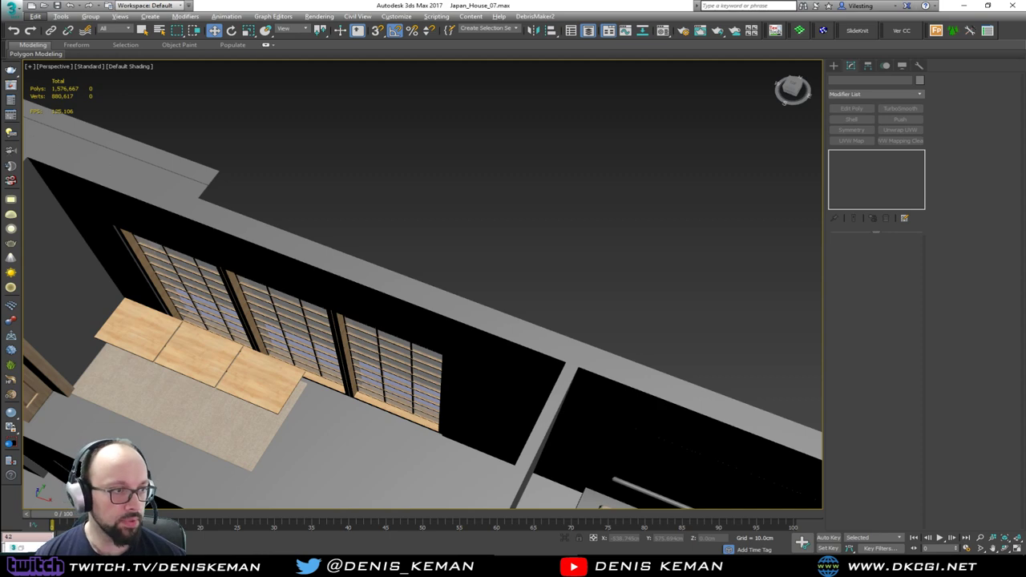
Step: Bring the Discord window back over the scene and return to the reference image with the corner sink and built-in washing machines
drag(0, 112, 722, 61)
scroll(742, 275, up, 3)
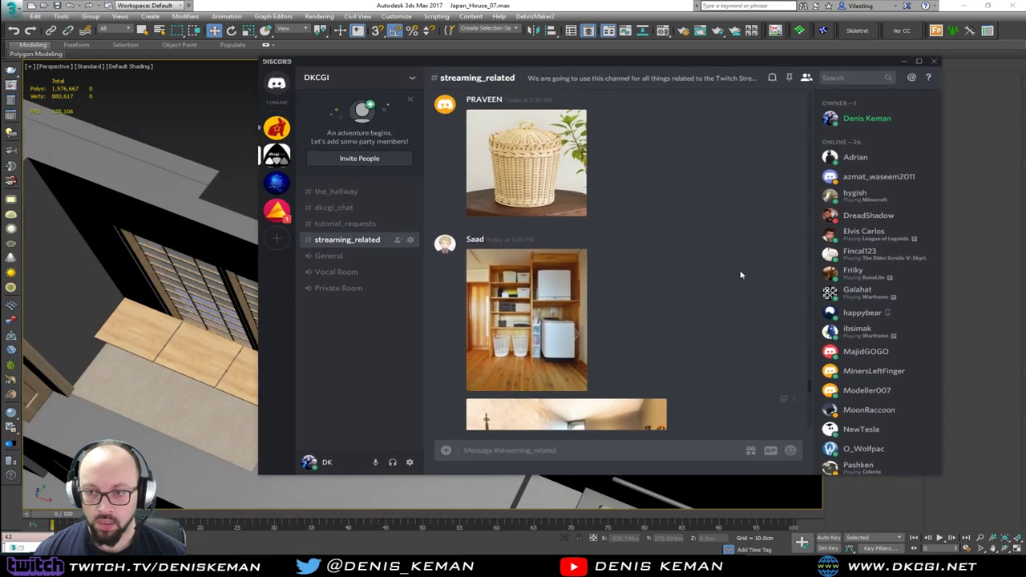
scroll(737, 275, up, 6)
scroll(734, 274, down, 1)
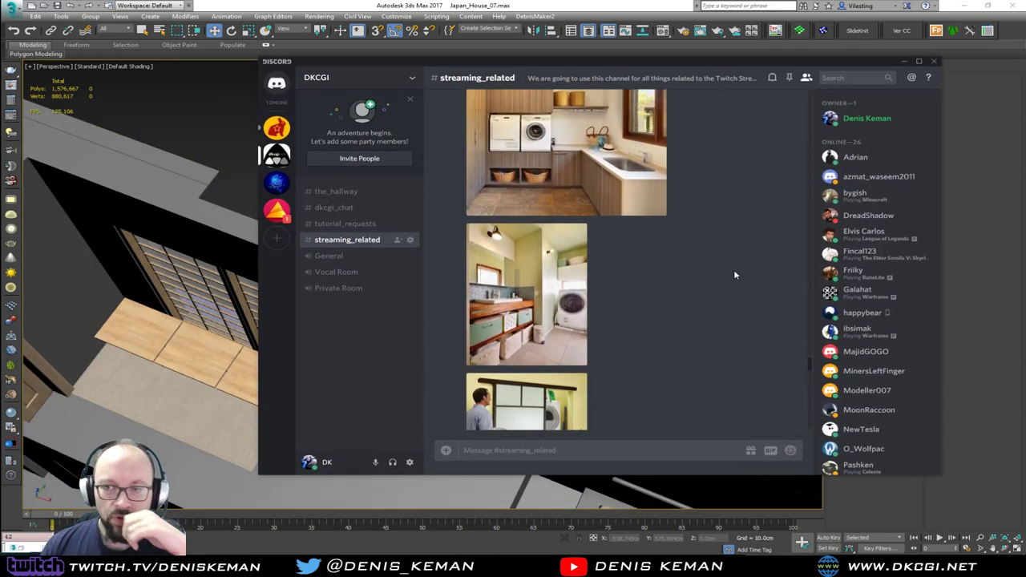
scroll(734, 275, up, 5)
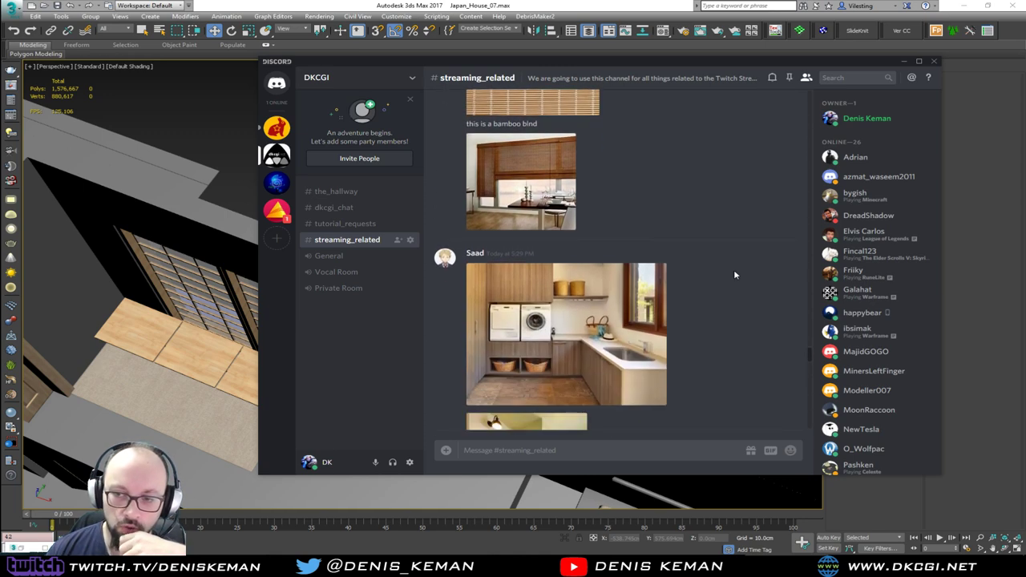
Step: Examine the further laundry room reference images in the channel, down to the picture with the snake
scroll(734, 275, down, 1)
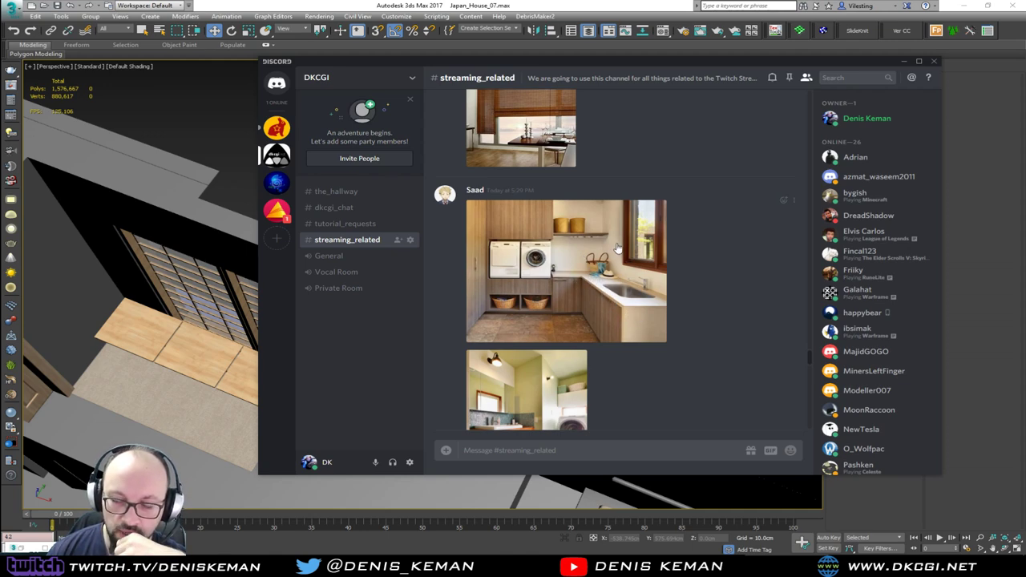
scroll(645, 297, down, 5)
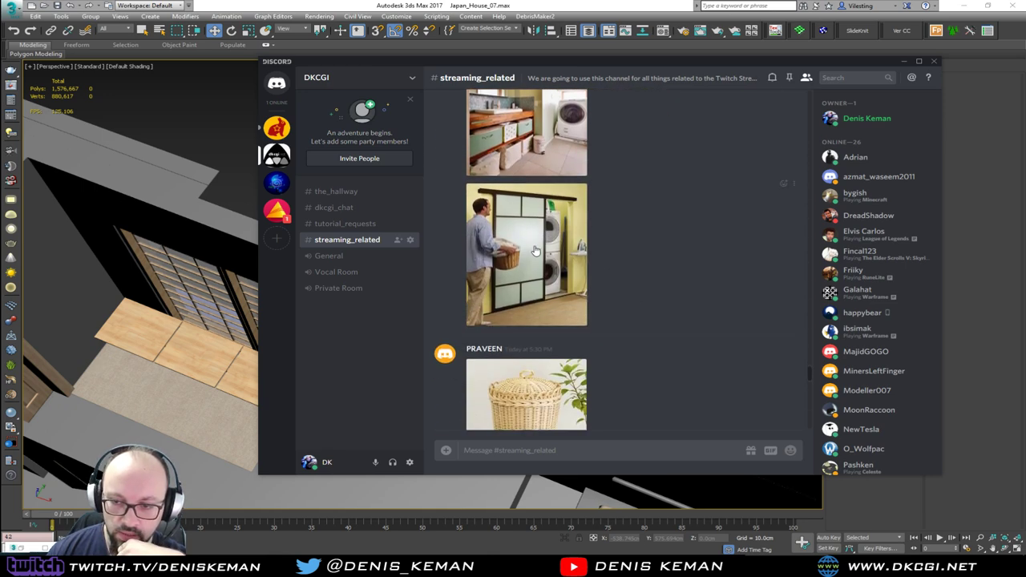
scroll(535, 251, down, 5)
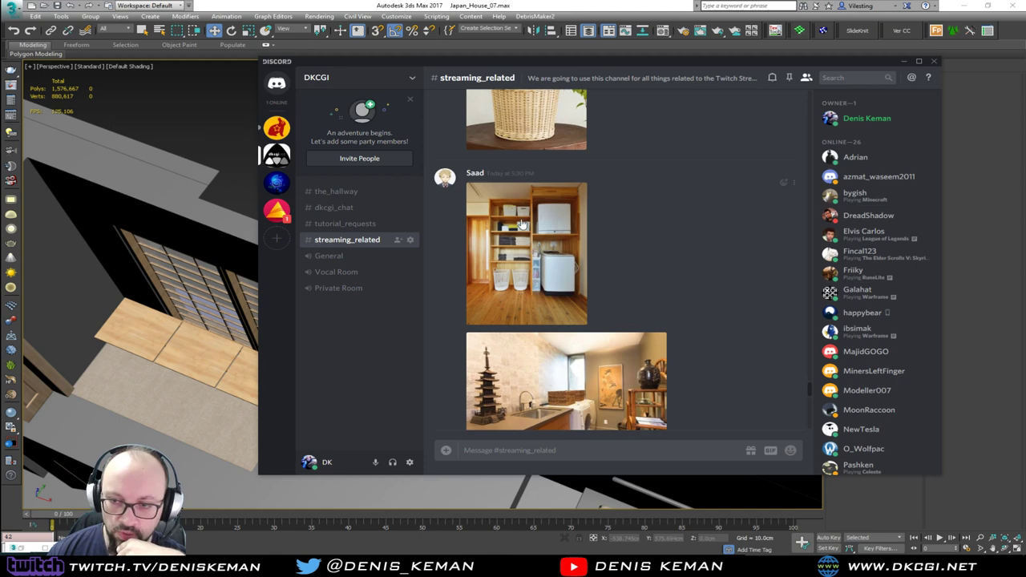
scroll(526, 276, down, 5)
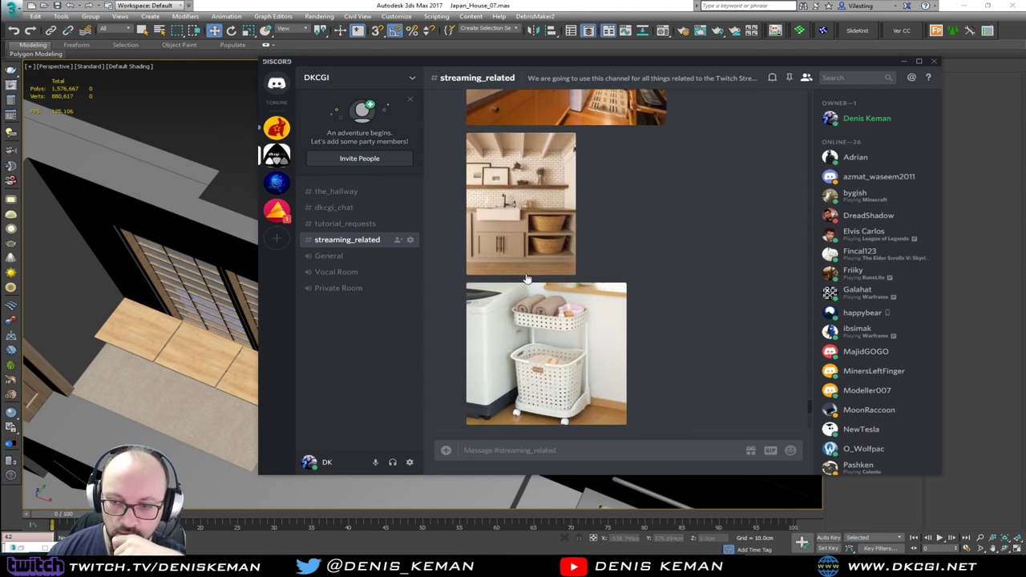
scroll(527, 278, down, 5)
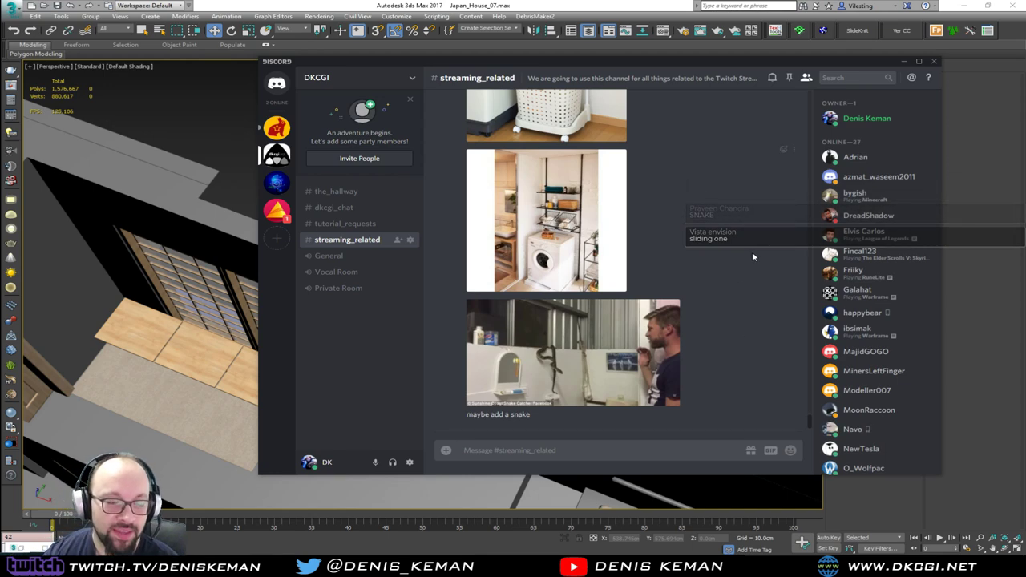
Step: Go back up through the reference images to the laundry closet with the sliding door
scroll(664, 248, up, 1)
scroll(663, 248, up, 3)
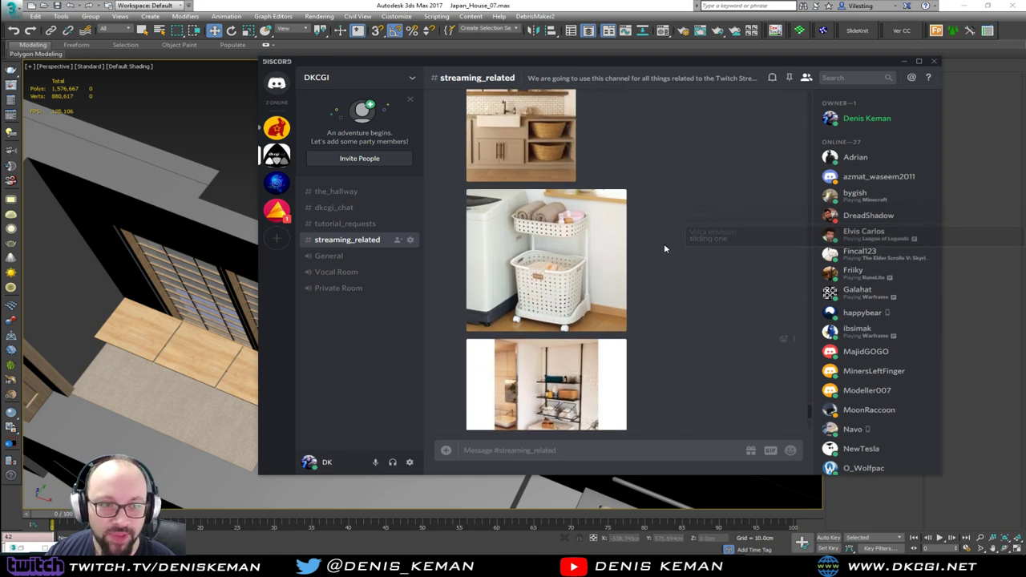
scroll(663, 248, up, 6)
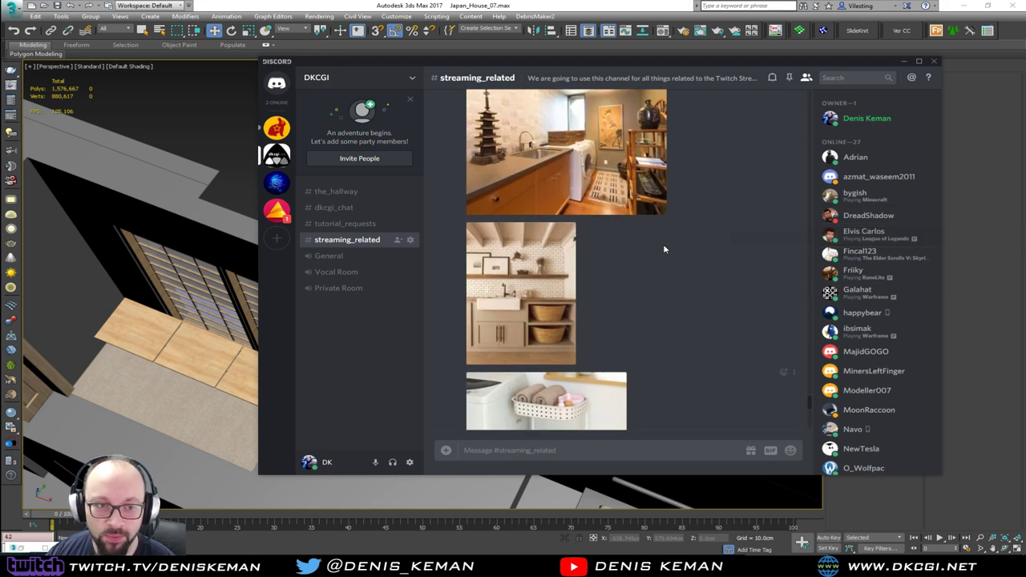
scroll(664, 249, up, 5)
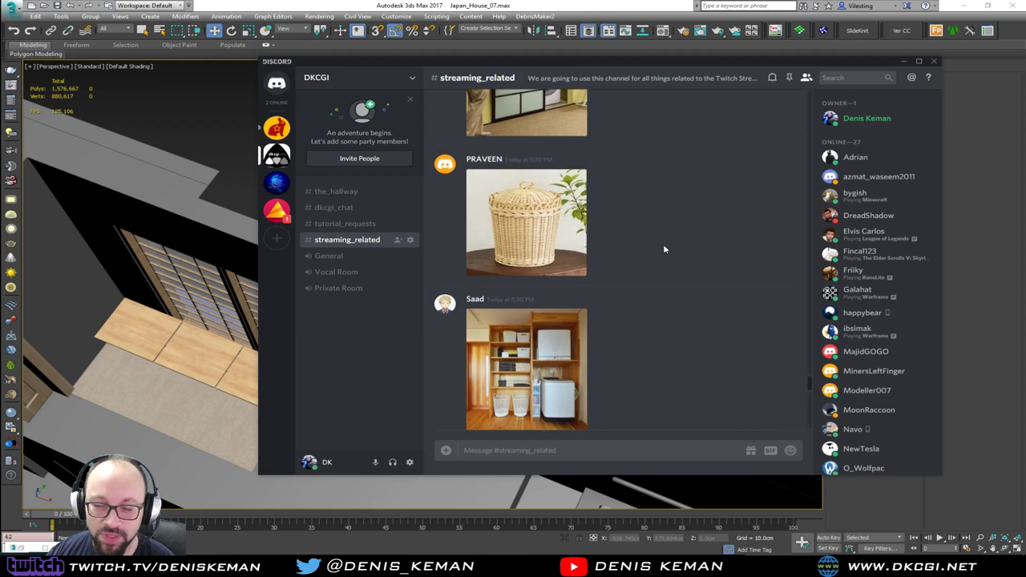
scroll(663, 249, up, 1)
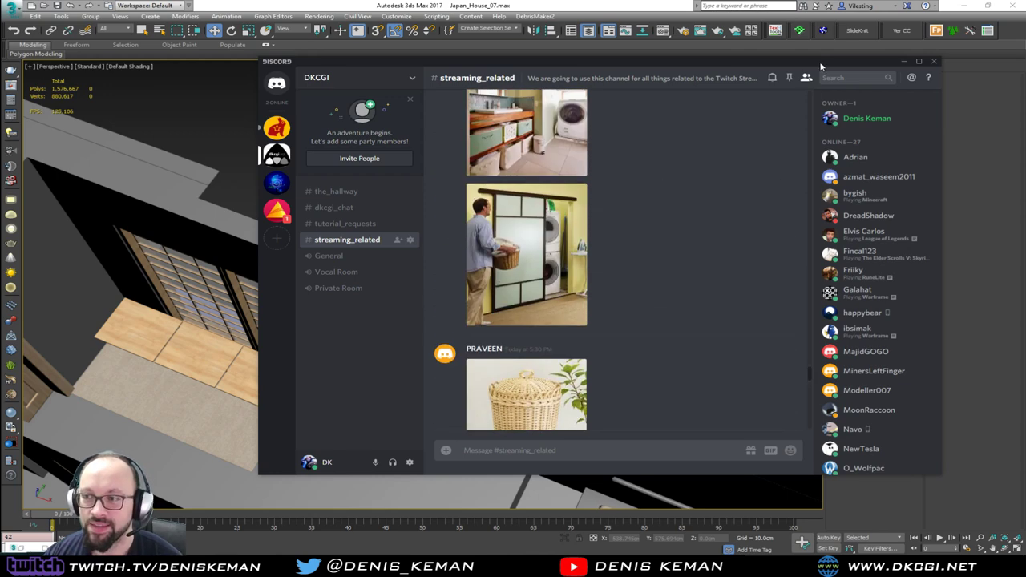
Step: Return to the 3ds Max scene and examine the laundry room's empty back wall and floor from the opposite side
drag(820, 63, 1025, 63)
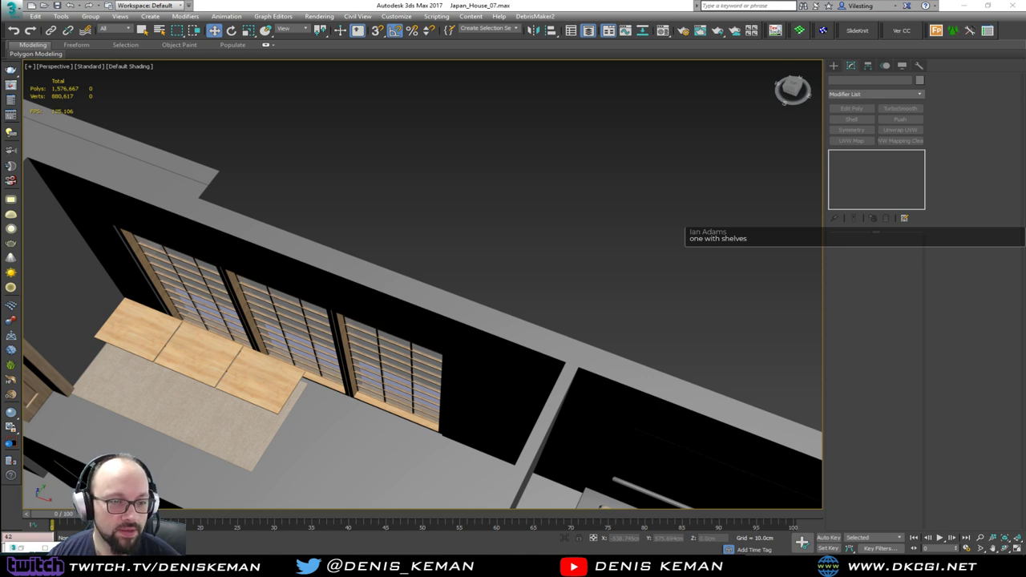
drag(0, 77, 692, 76)
scroll(608, 283, down, 5)
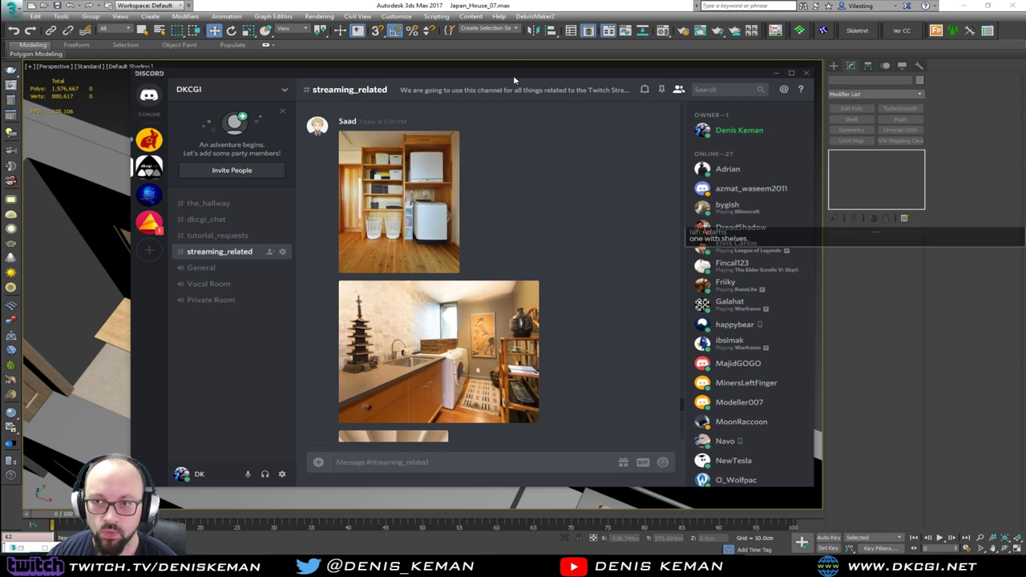
key(alt+Tab)
alt+middle_drag(379, 338, 319, 121)
alt+middle_drag(251, 121, 359, 359)
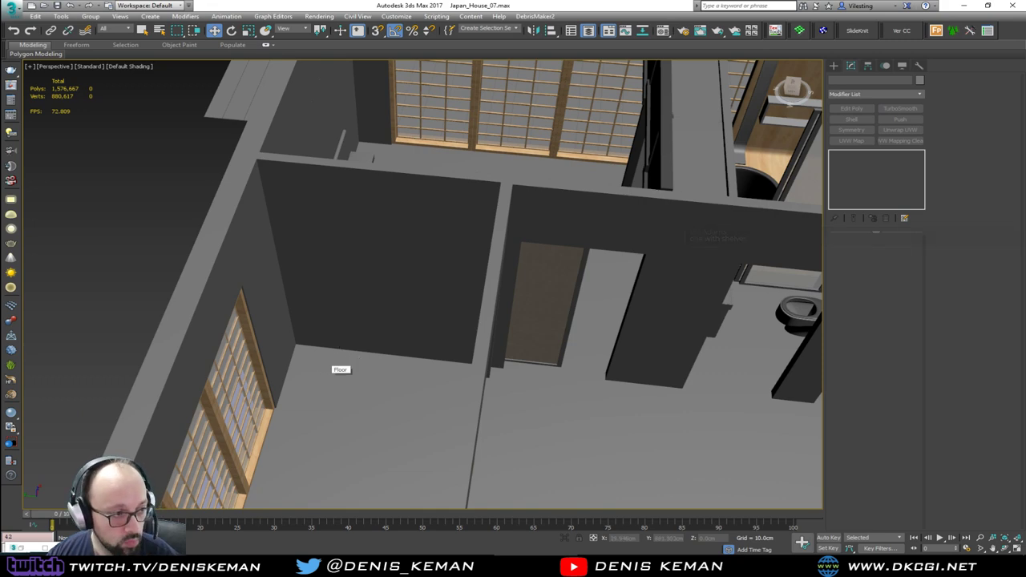
Step: Bring the Discord window back over the scene and look through the remaining reference images down to the newest message
drag(1, 92, 502, 92)
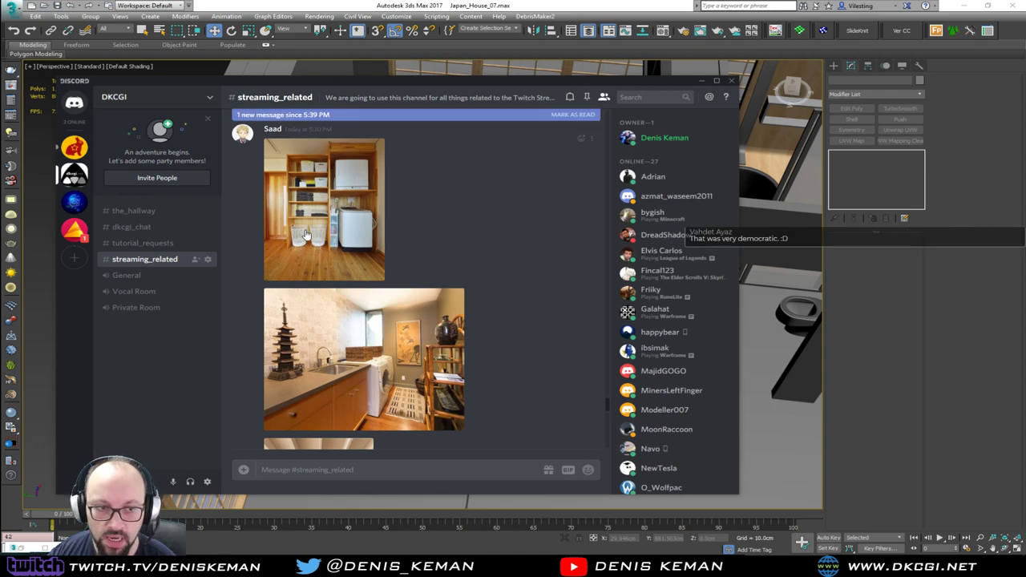
scroll(430, 302, down, 6)
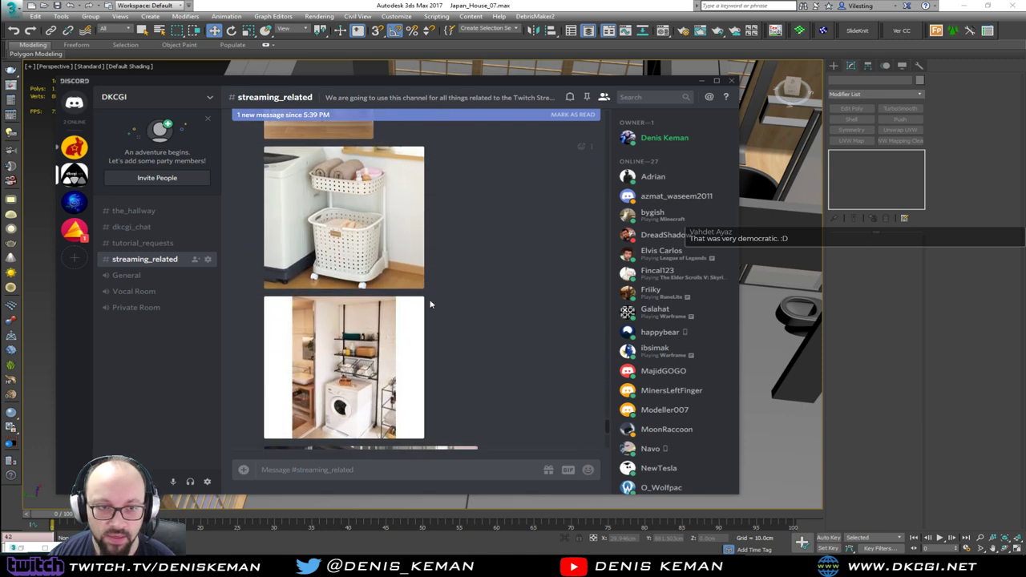
scroll(430, 303, down, 5)
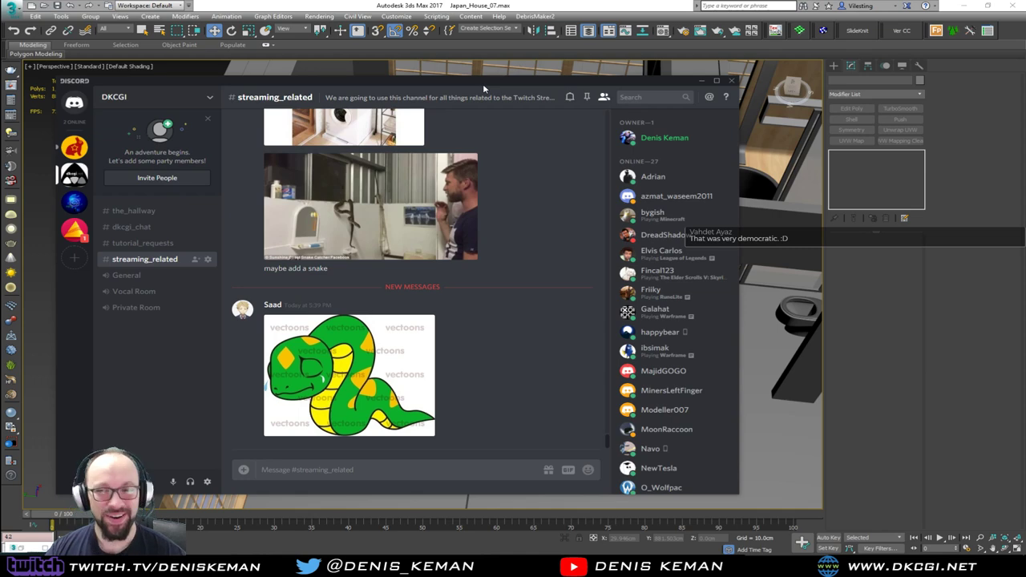
Step: Move the Discord window off the scene and examine the laundry room's space between the windows and the dividing wall
drag(482, 84, 0, 101)
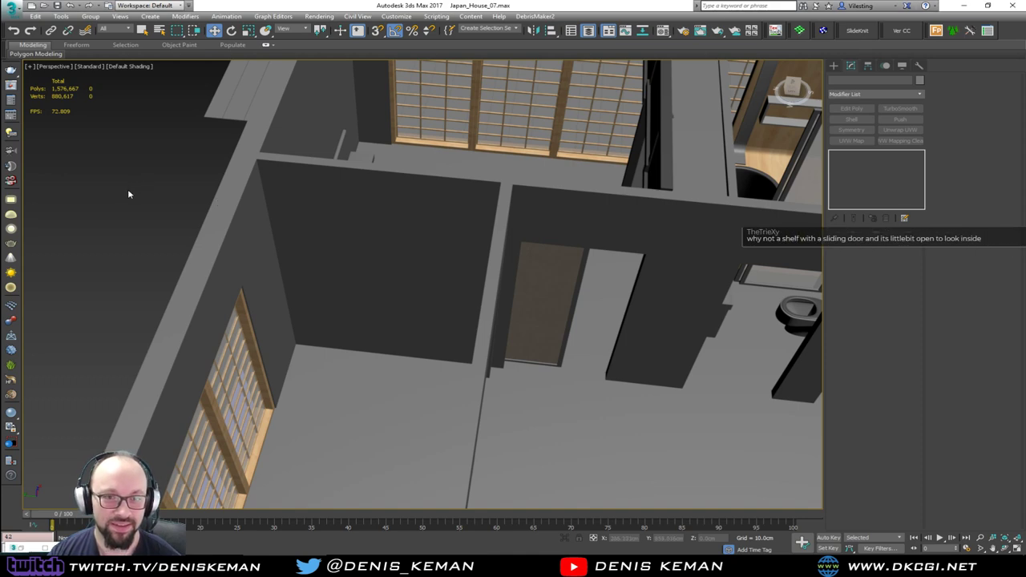
middle_drag(384, 257, 338, 233)
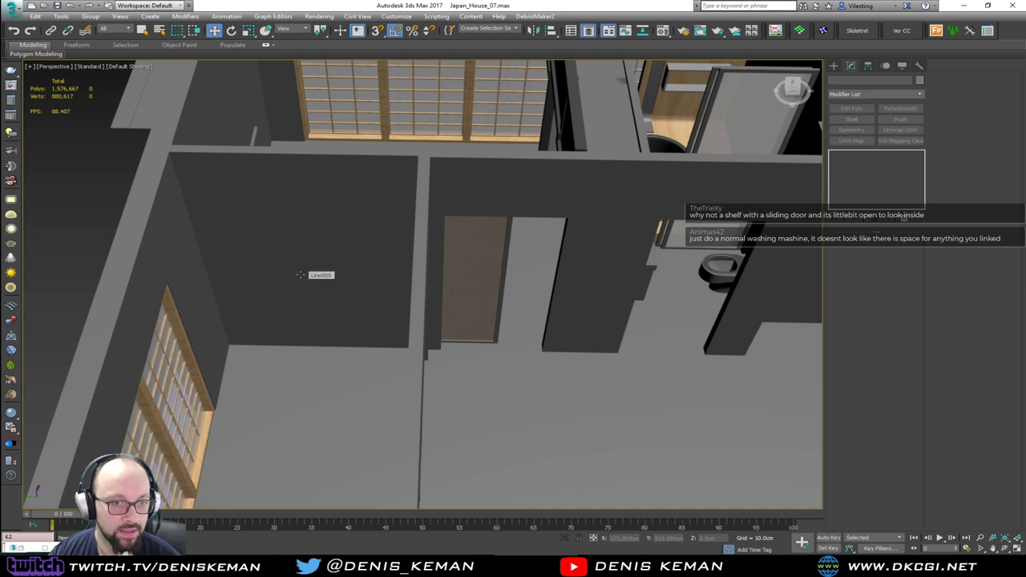
middle_drag(299, 275, 606, 277)
alt+middle_drag(538, 106, 437, 274)
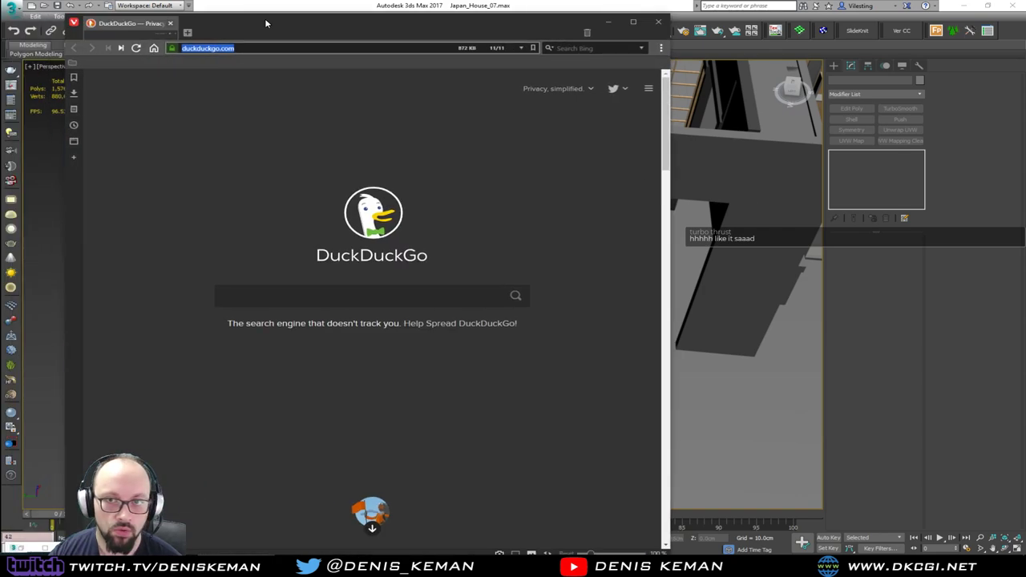
Step: Maximize the browser window and search DuckDuckGo for "washing maching dimensions"
double_click(265, 17)
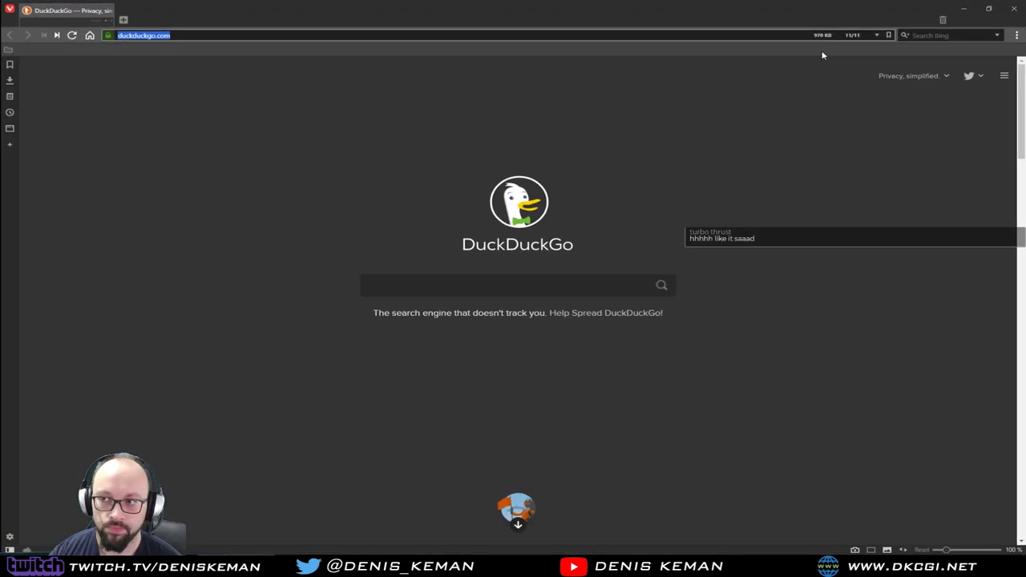
click(904, 35)
click(928, 45)
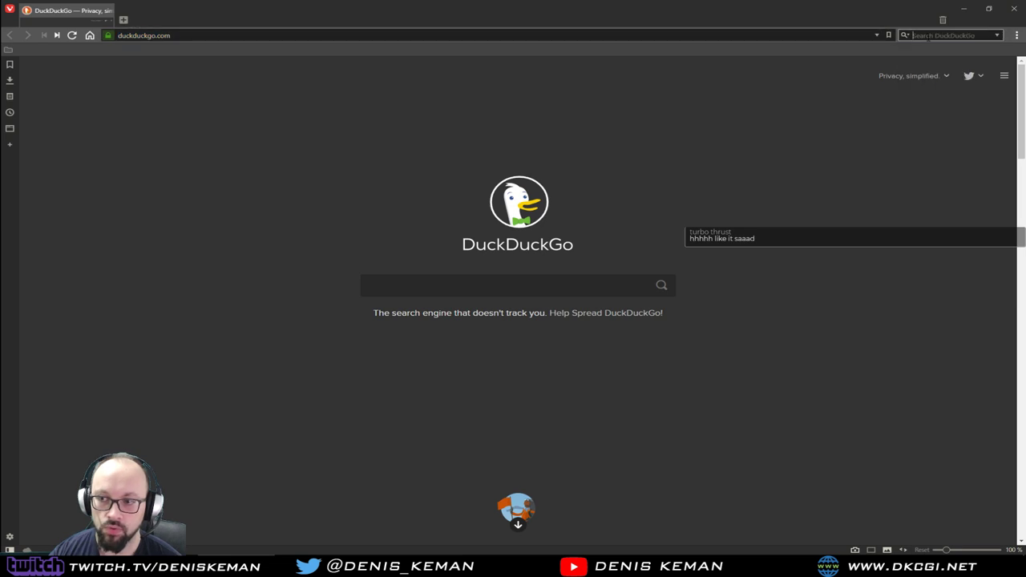
text(wash)
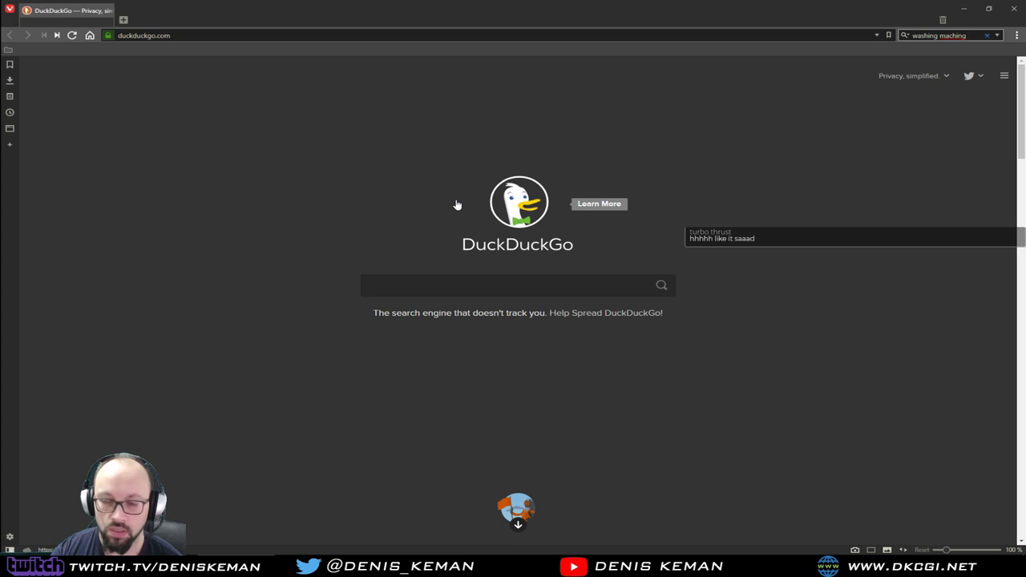
text(ing maching dim)
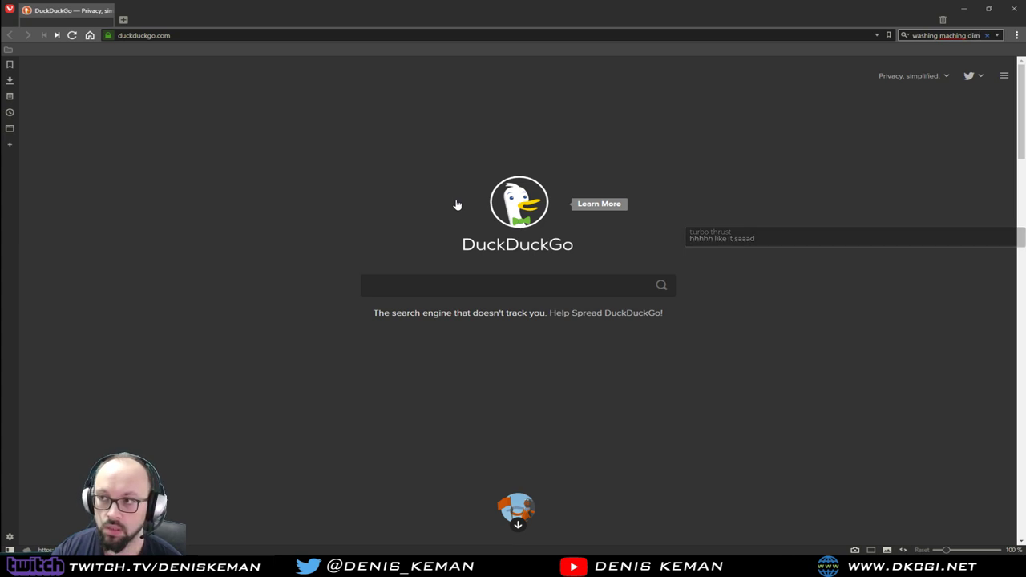
text(ensions)
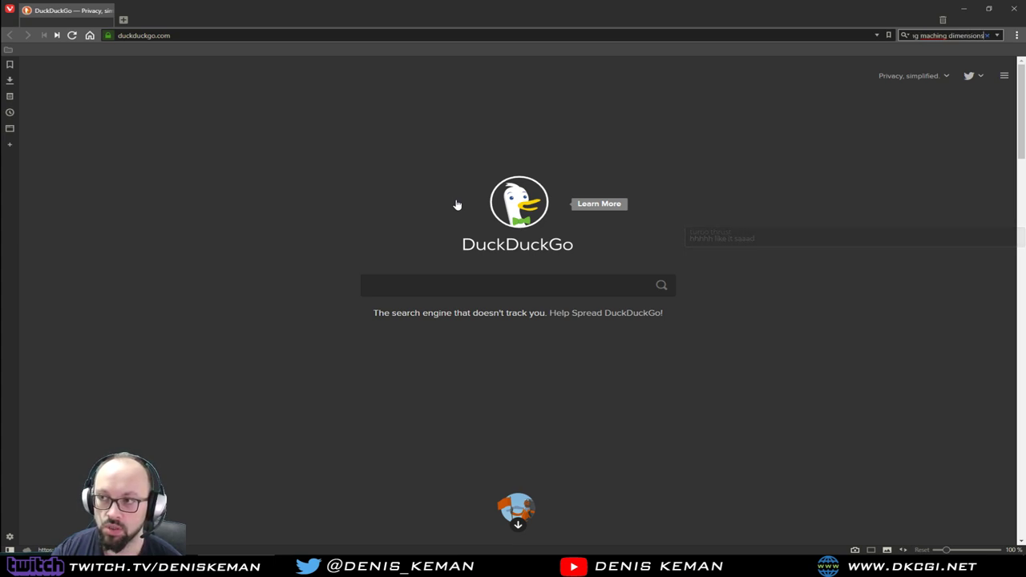
key(Return)
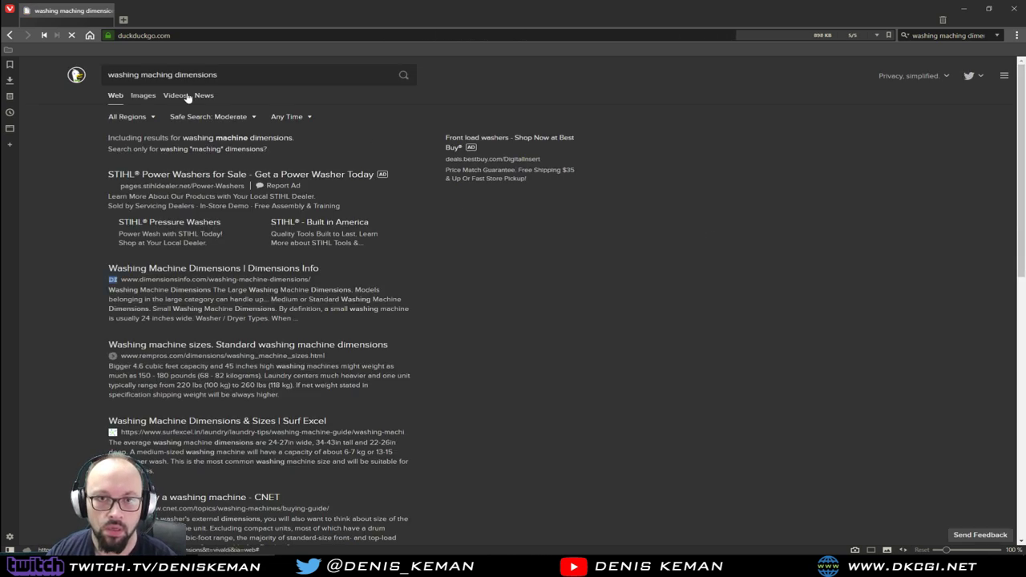
Step: Open the Electrolux washing machine's dimension drawing among the image results, and move the browser off the scene
click(143, 97)
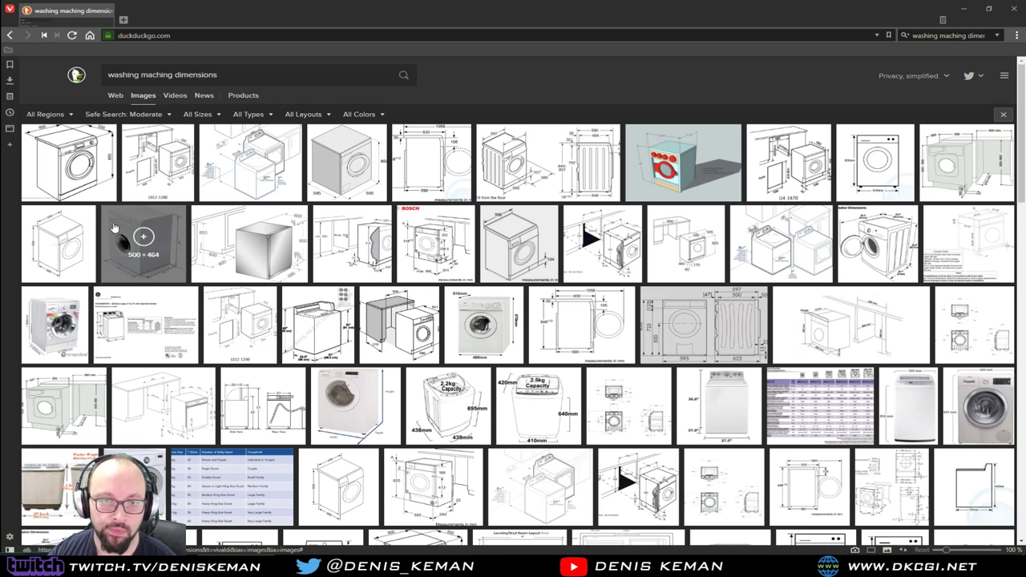
click(80, 244)
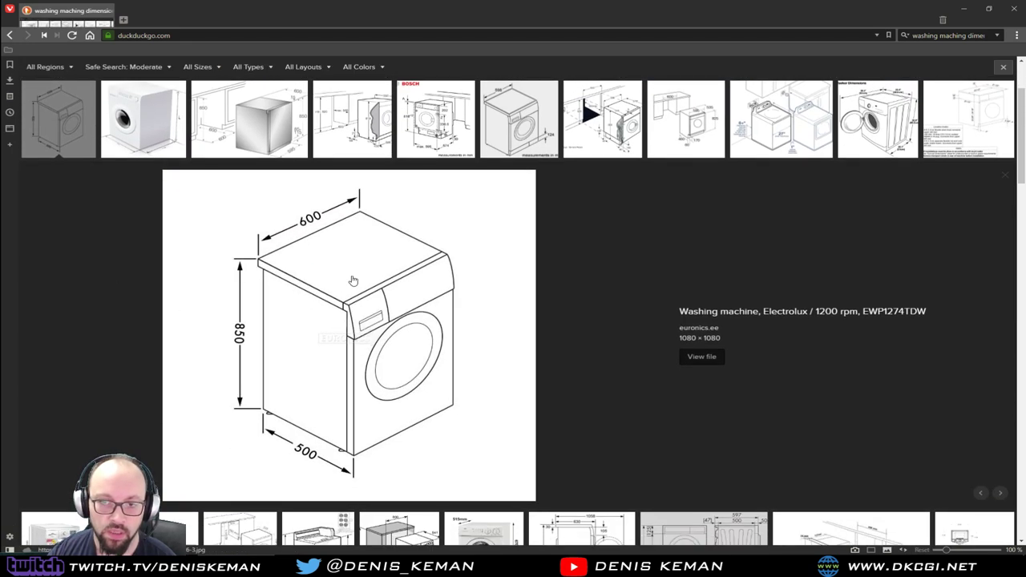
drag(506, 11, 0, 29)
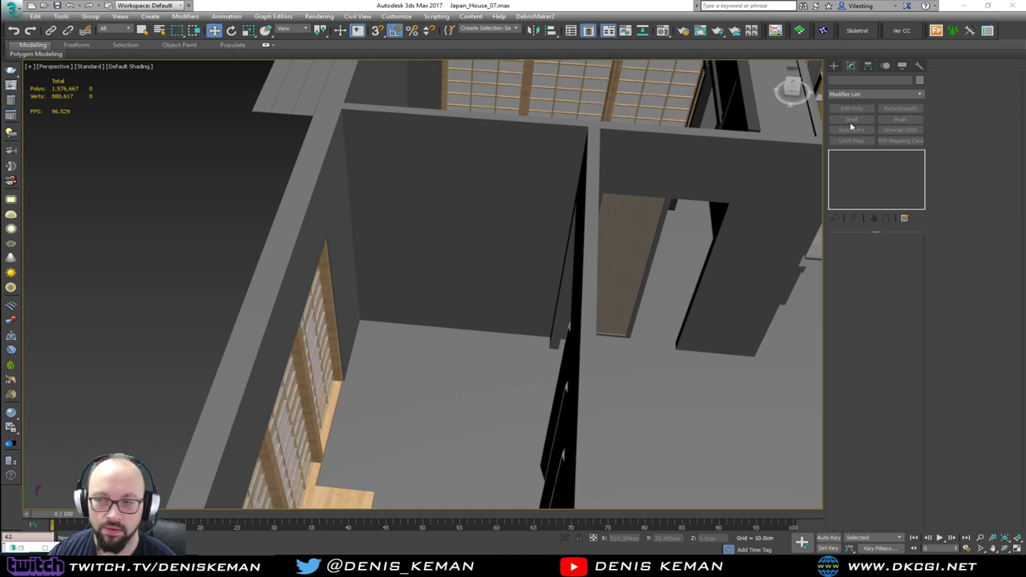
Step: Try to create a standard primitive box on the laundry room floor near the back wall
click(834, 65)
click(853, 123)
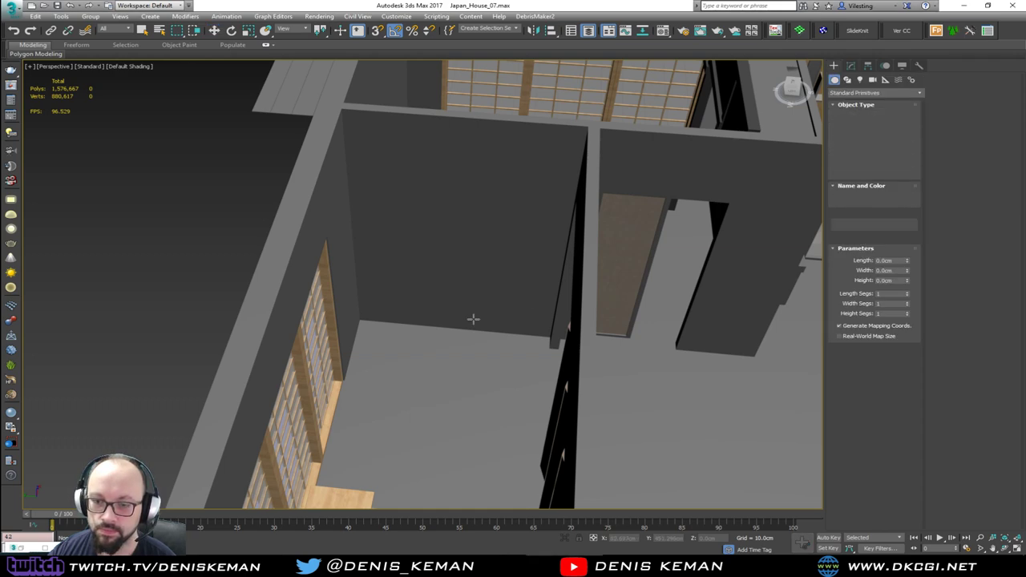
click(406, 359)
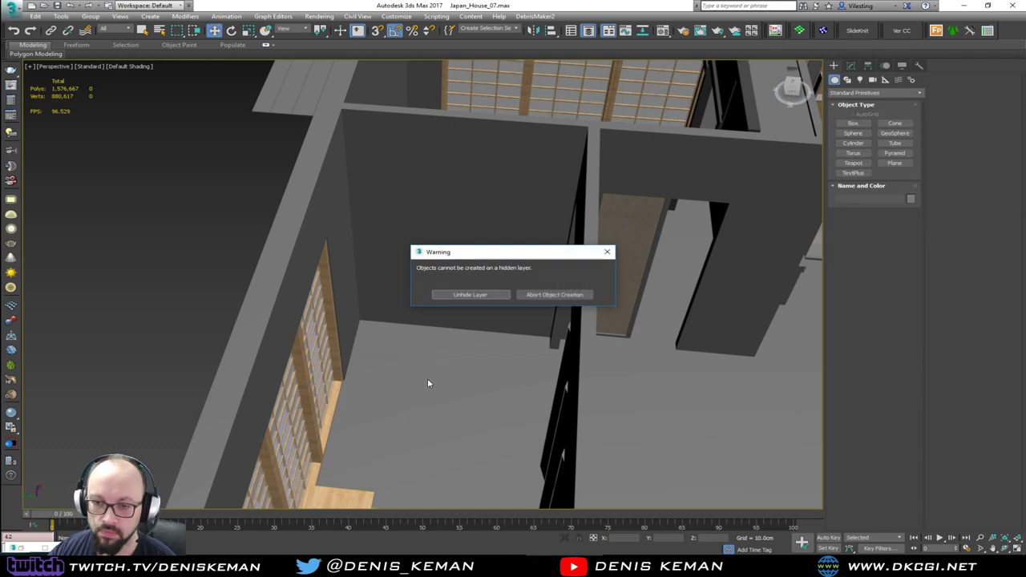
click(582, 295)
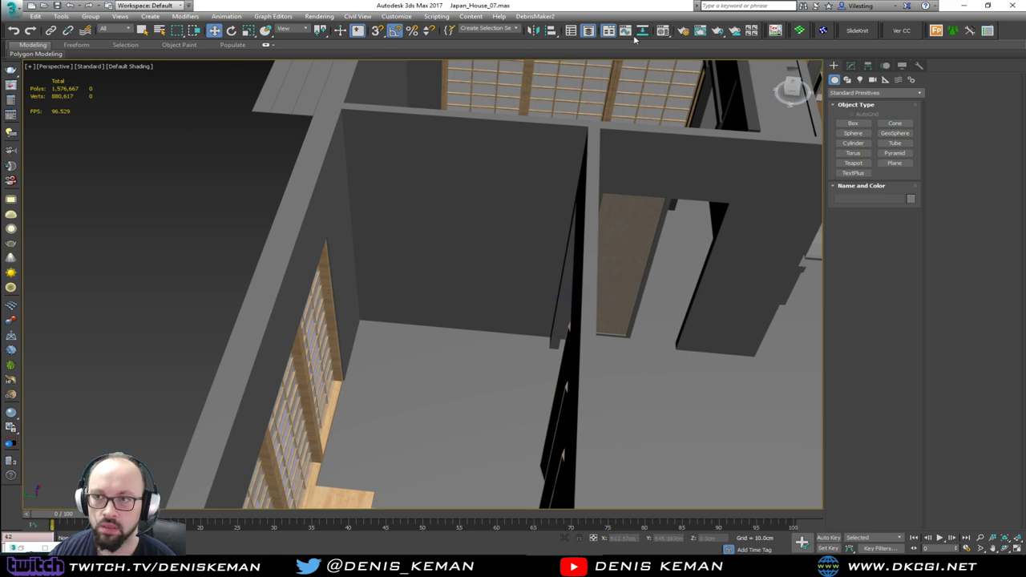
Step: Select the floor in the laundry room and undo its unintended move
click(22, 548)
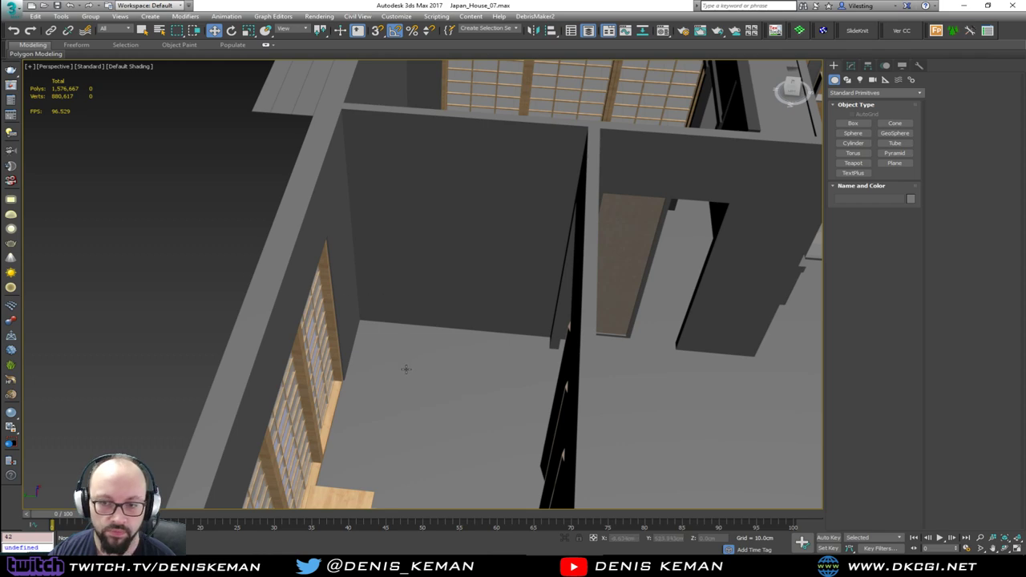
click(423, 360)
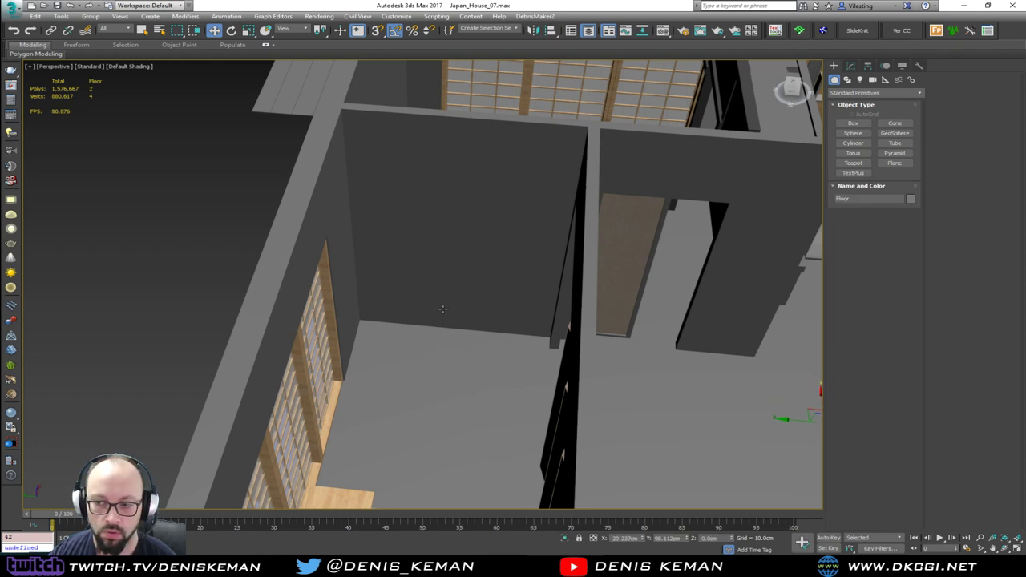
key(ctrl+z)
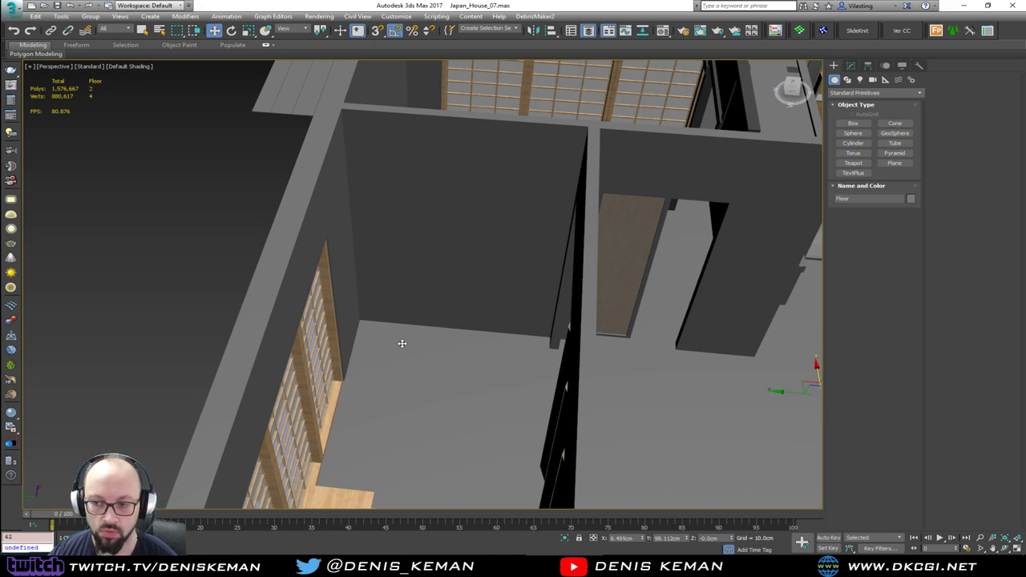
Step: Display the scene in wireframe from above the laundry room and restore the floor's selection
key(F3)
alt+middle_drag(397, 357, 513, 312)
click(742, 341)
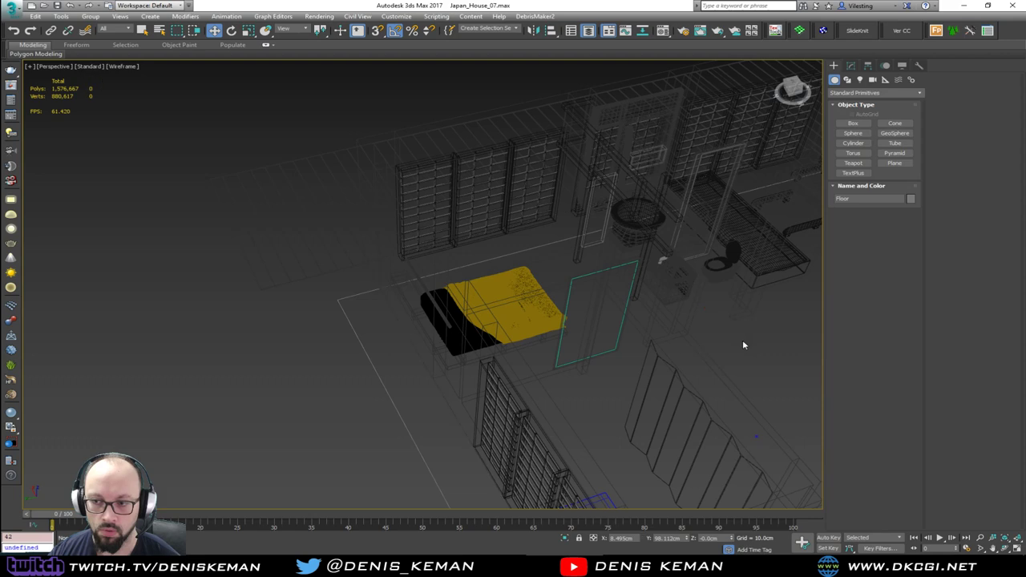
key(ctrl+z)
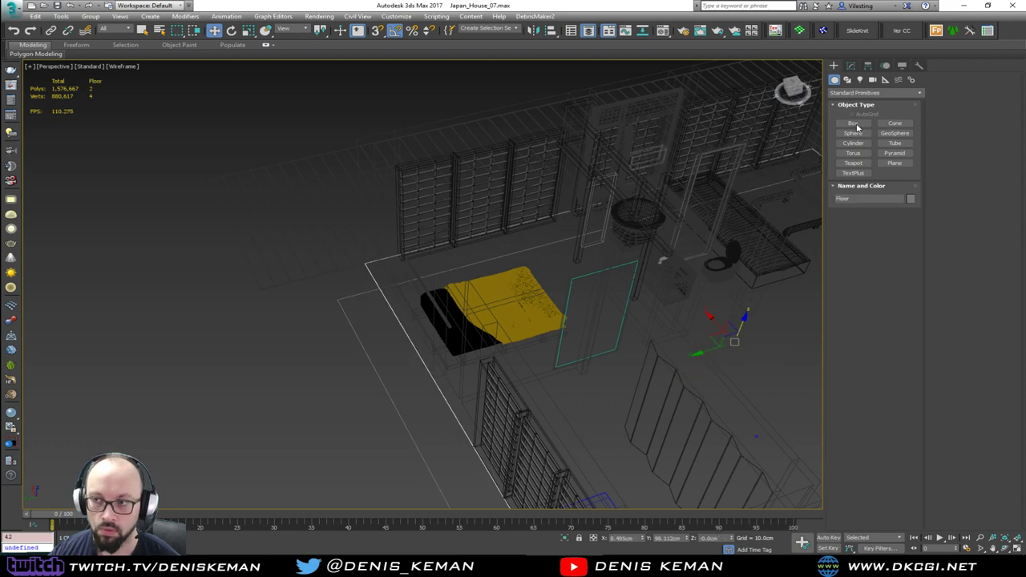
Step: Create a box about 71 × 64 × 82 cm on the laundry room floor and display the scene shaded
click(852, 123)
alt+middle_drag(591, 265, 517, 297)
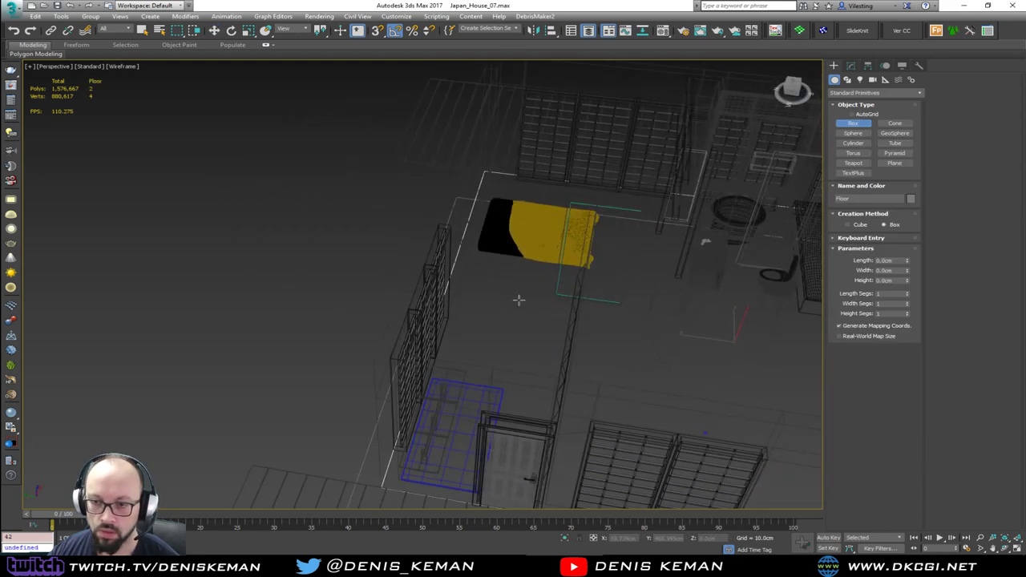
drag(484, 303, 519, 330)
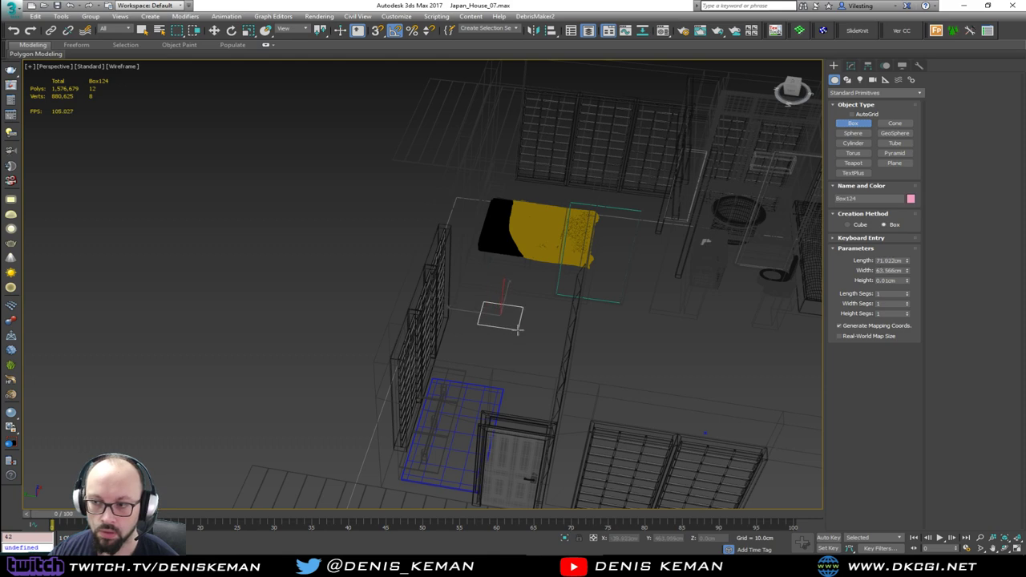
click(519, 289)
middle_drag(503, 314, 482, 328)
scroll(481, 327, up, 4)
key(F3)
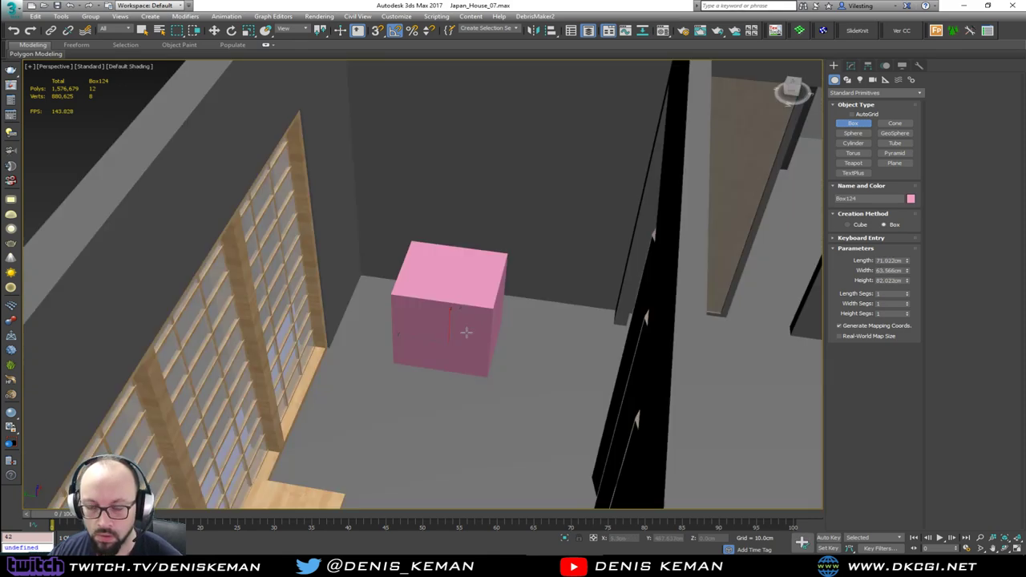
scroll(466, 332, up, 3)
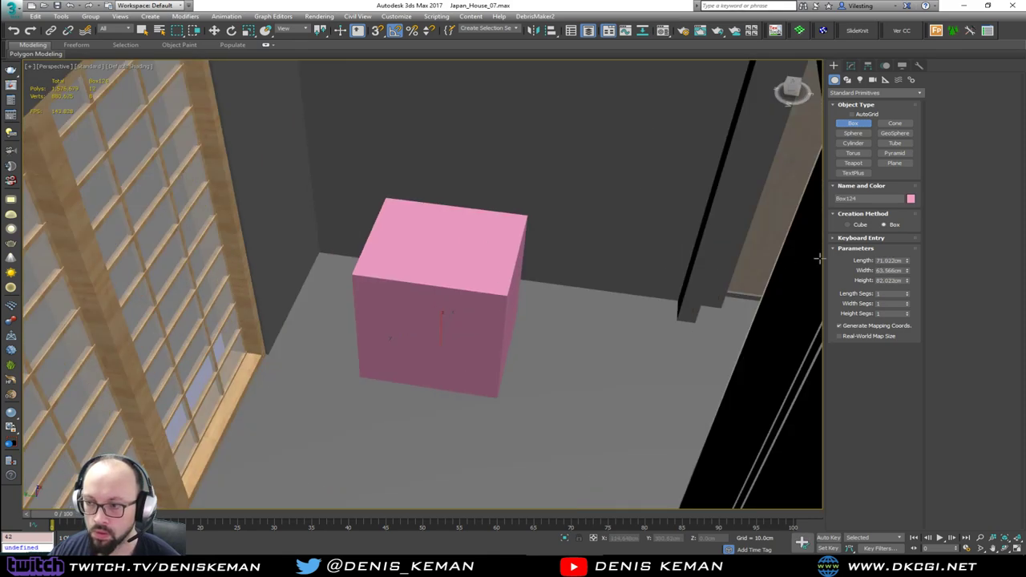
Step: Set the washing machine box's length to 60 cm, width to 40 cm and height to 85 cm
double_click(881, 260)
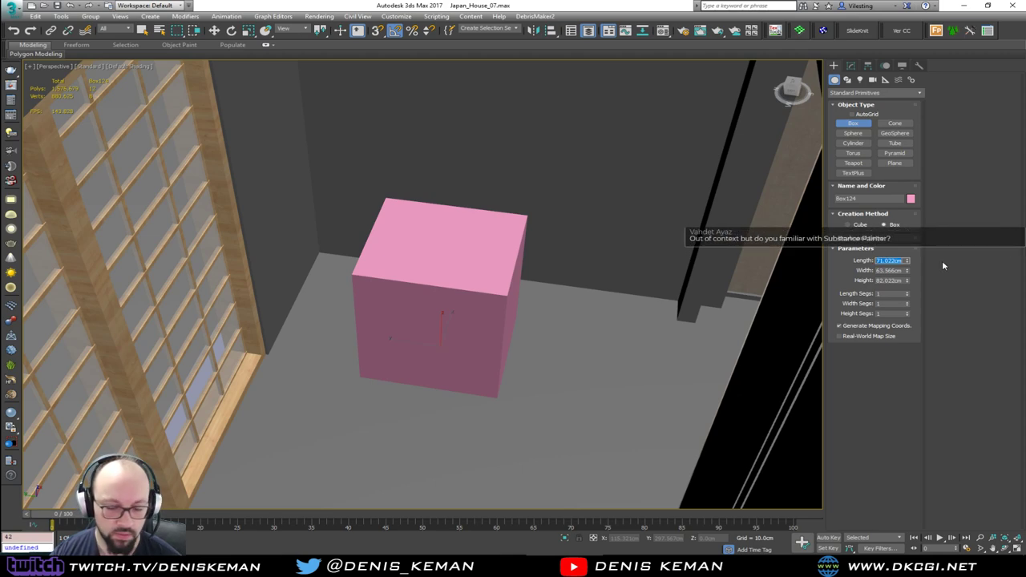
text(555)
key(Return)
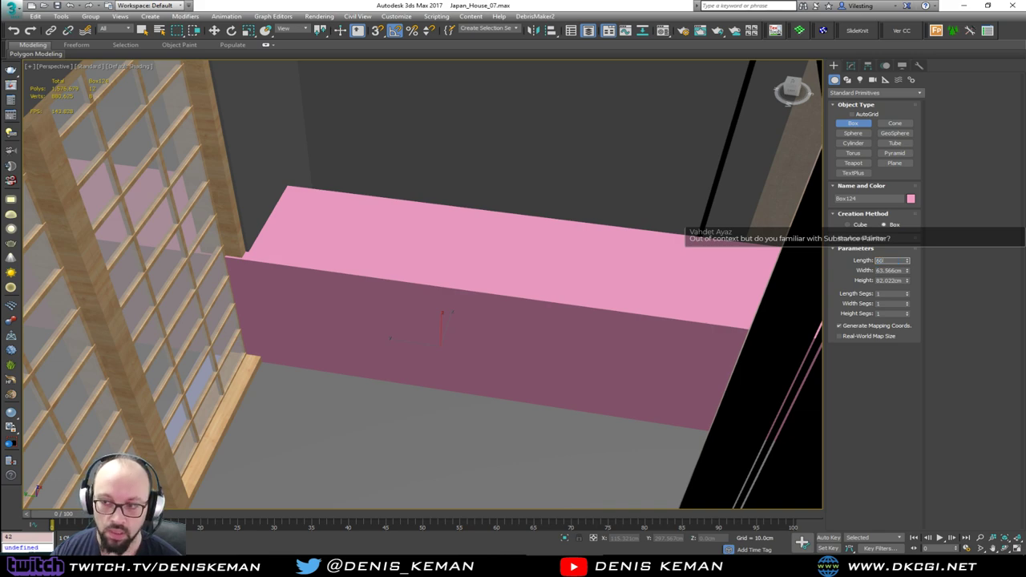
text(60)
key(Return)
key(Tab)
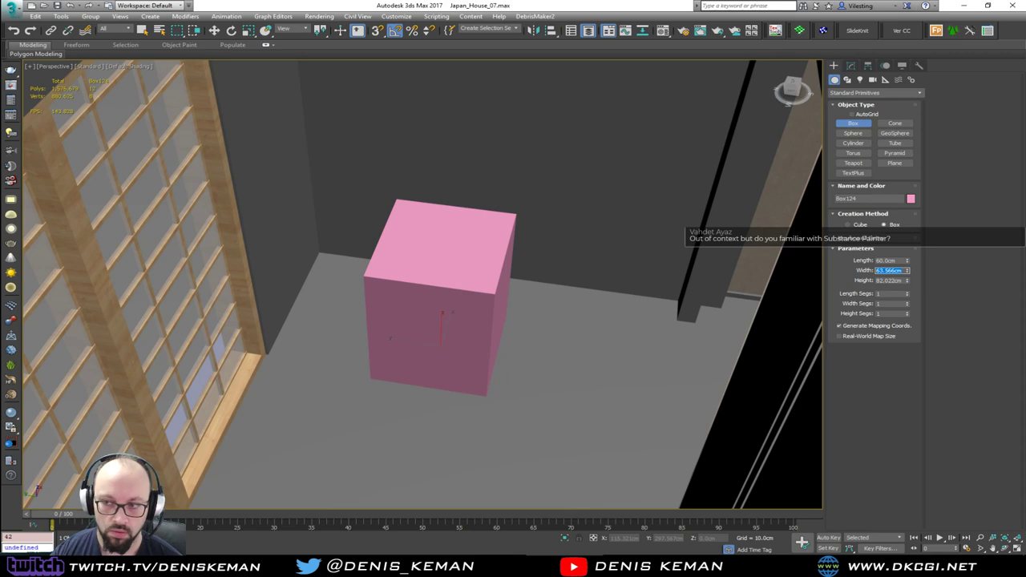
text(40)
key(Return)
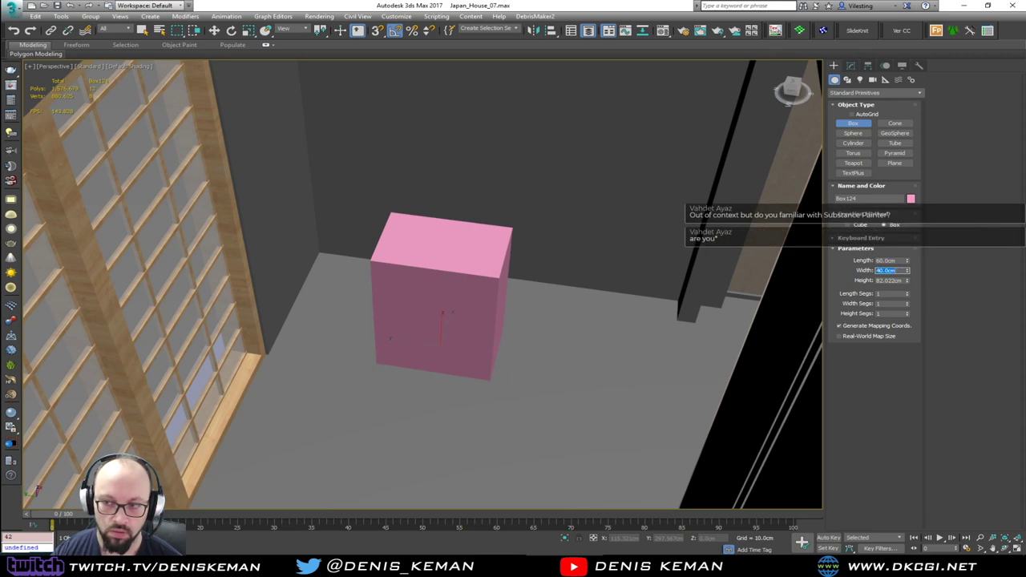
key(Tab)
text(85)
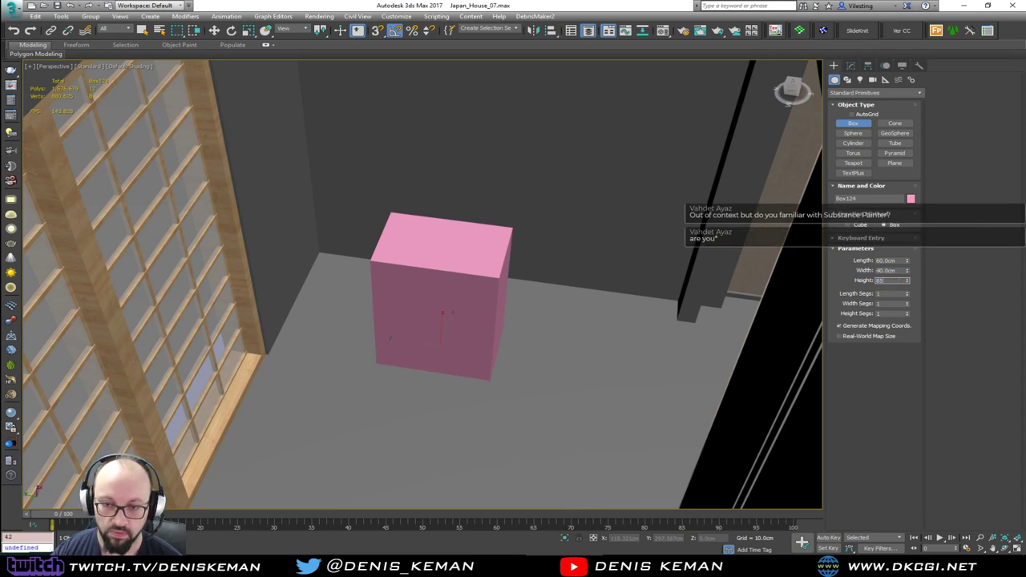
key(Return)
Step: Rotate the washing machine box by -90 degrees about its vertical axis
alt+middle_drag(467, 264, 462, 343)
key(w)
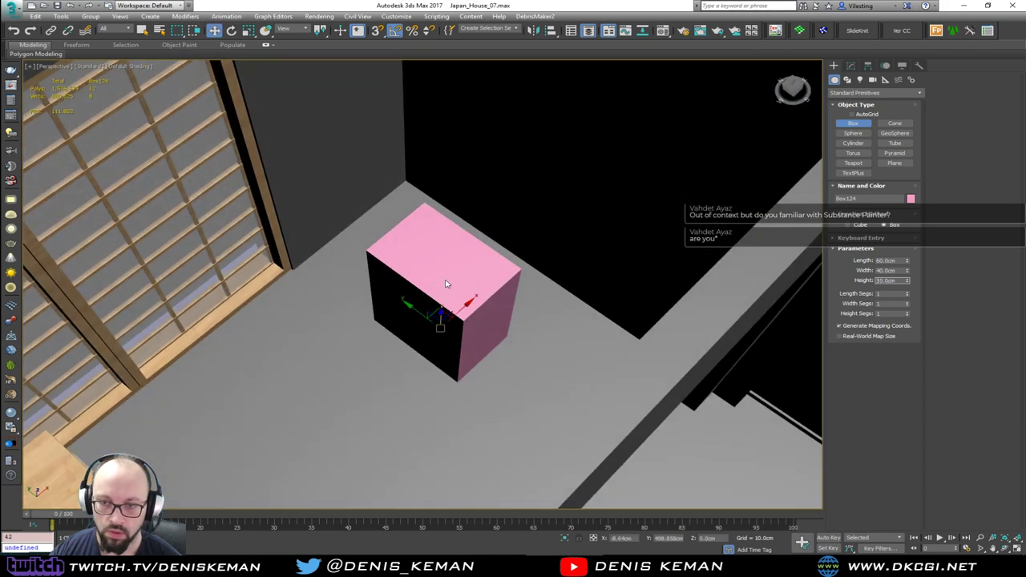
key(e)
drag(461, 343, 411, 363)
scroll(411, 362, up, 4)
alt+middle_drag(393, 292, 426, 295)
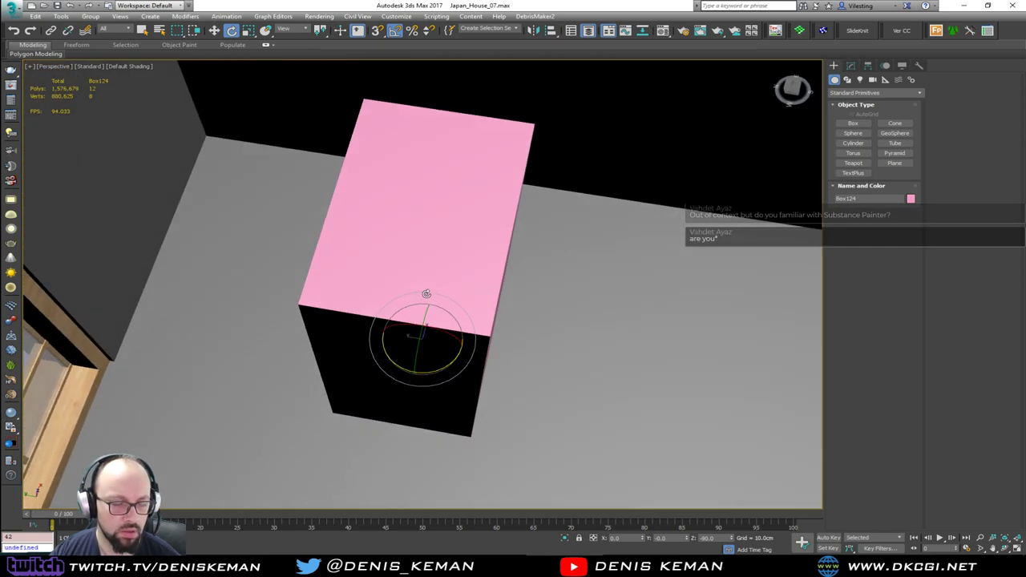
scroll(423, 310, down, 3)
Step: Set the washing machine box's width to 50 cm
click(850, 66)
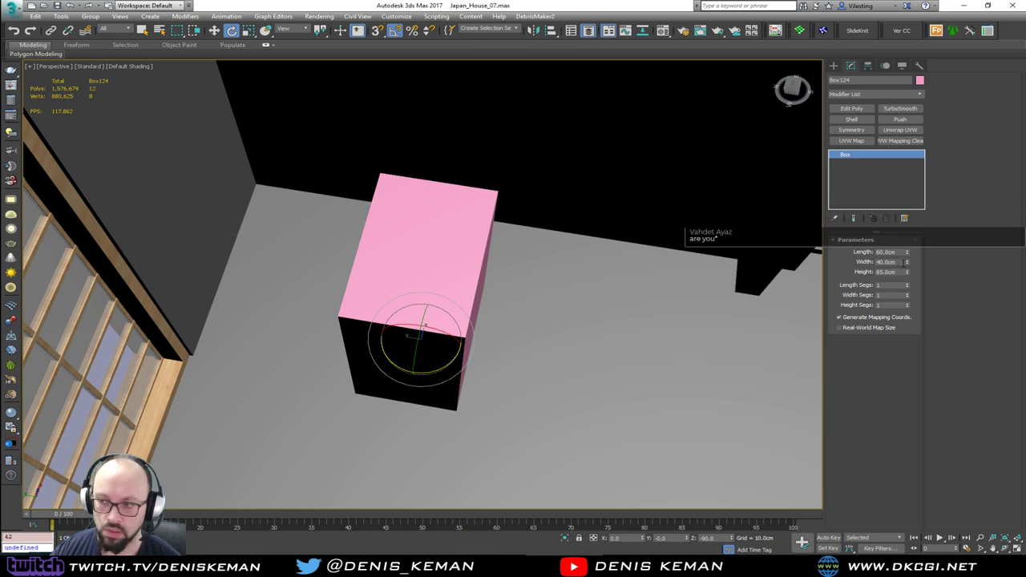
drag(897, 262, 852, 261)
text(50)
key(Return)
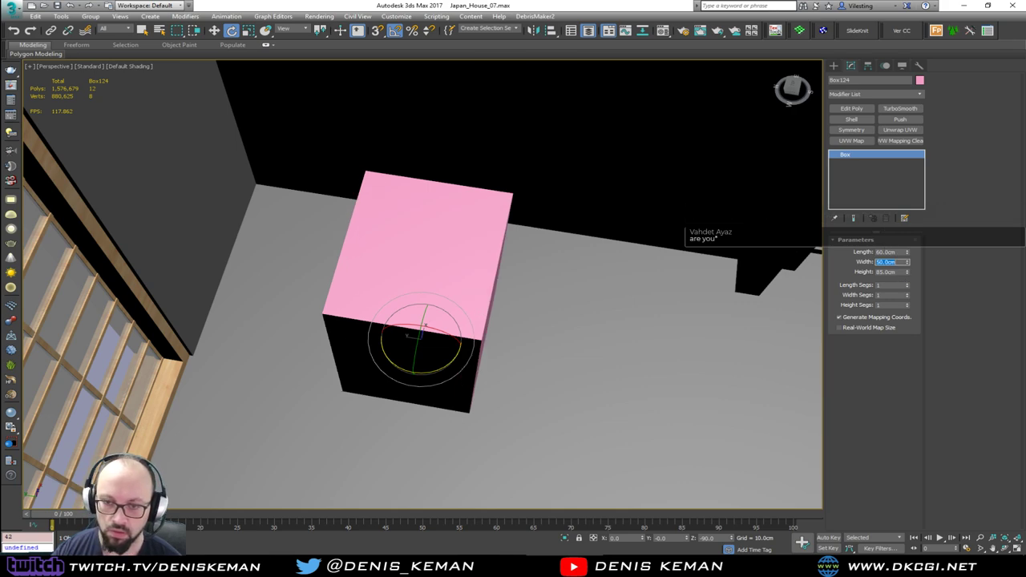
alt+middle_drag(425, 282, 444, 292)
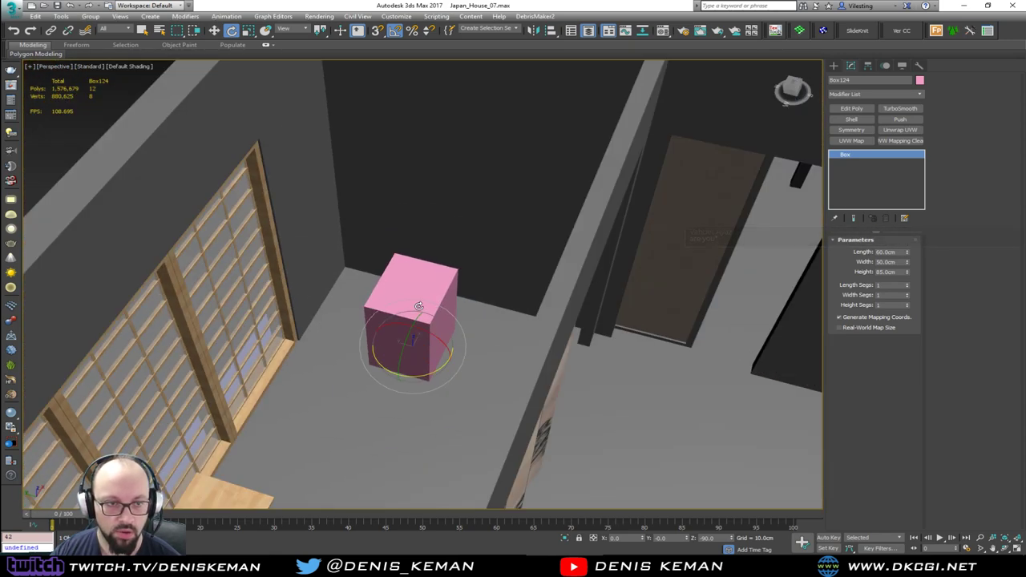
Step: Move the washing machine box along the floor into the laundry room's back corner beside the window wall
middle_drag(370, 266, 383, 292)
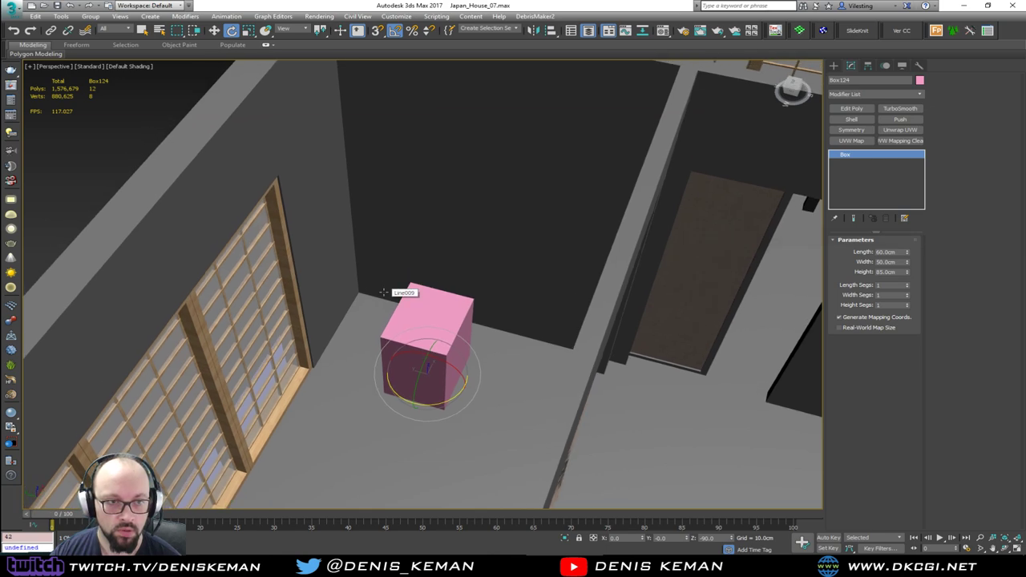
scroll(411, 295, up, 6)
alt+middle_drag(416, 288, 403, 318)
key(w)
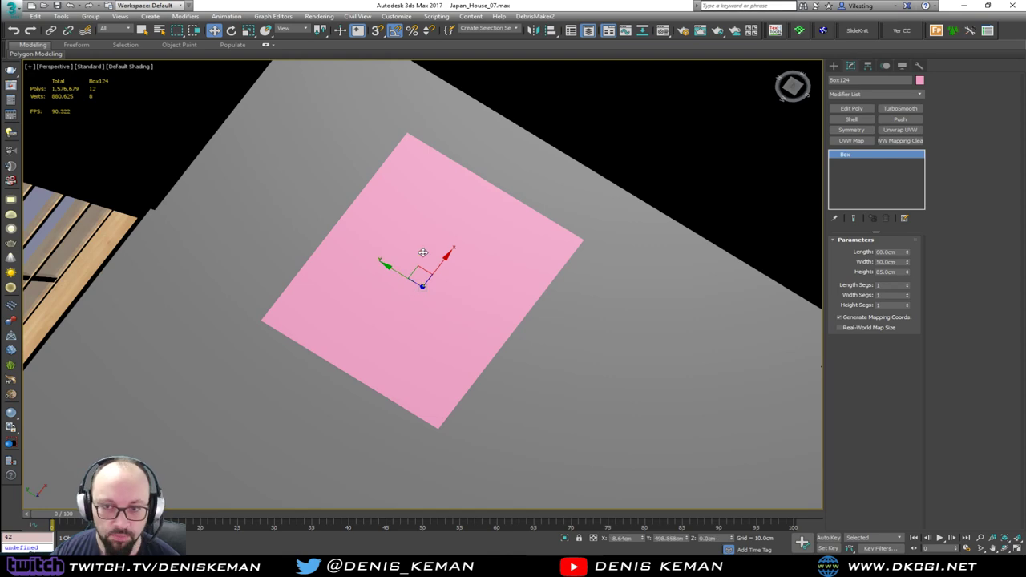
scroll(407, 300, down, 5)
key(F3)
click(397, 242)
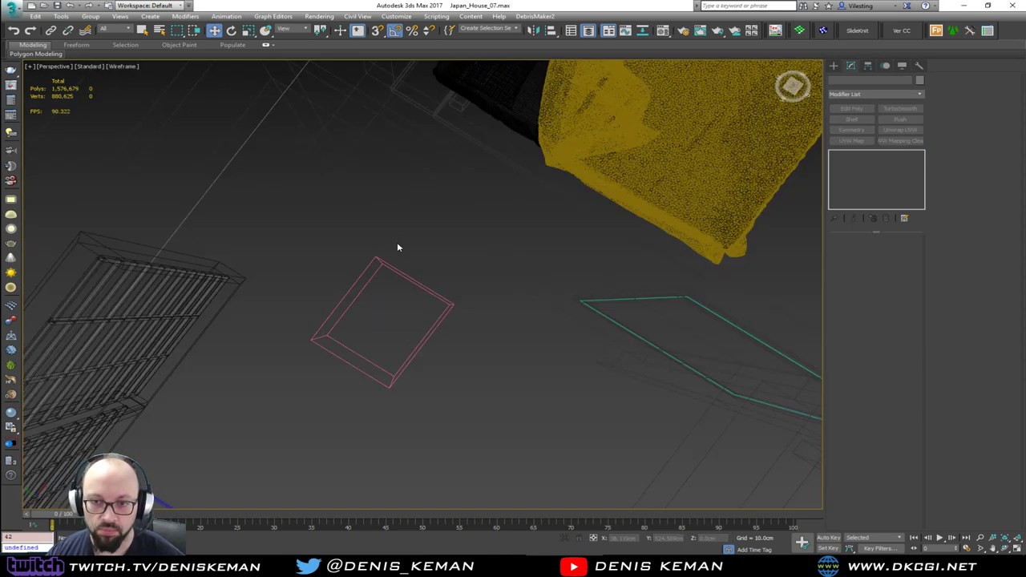
key(F3)
click(399, 295)
scroll(399, 295, up, 3)
alt+middle_drag(399, 295, 403, 284)
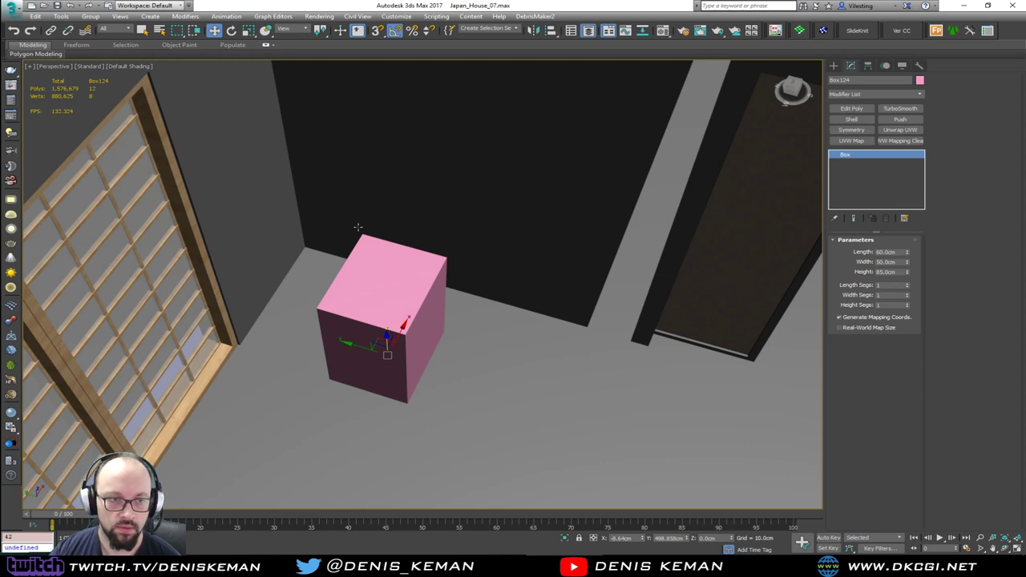
alt+middle_drag(371, 253, 353, 298)
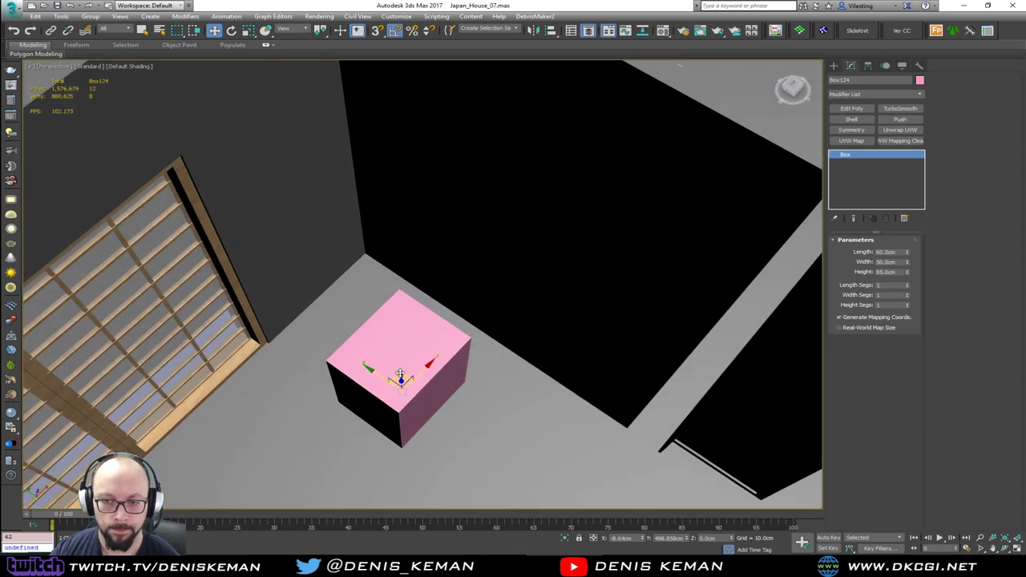
drag(400, 375, 366, 294)
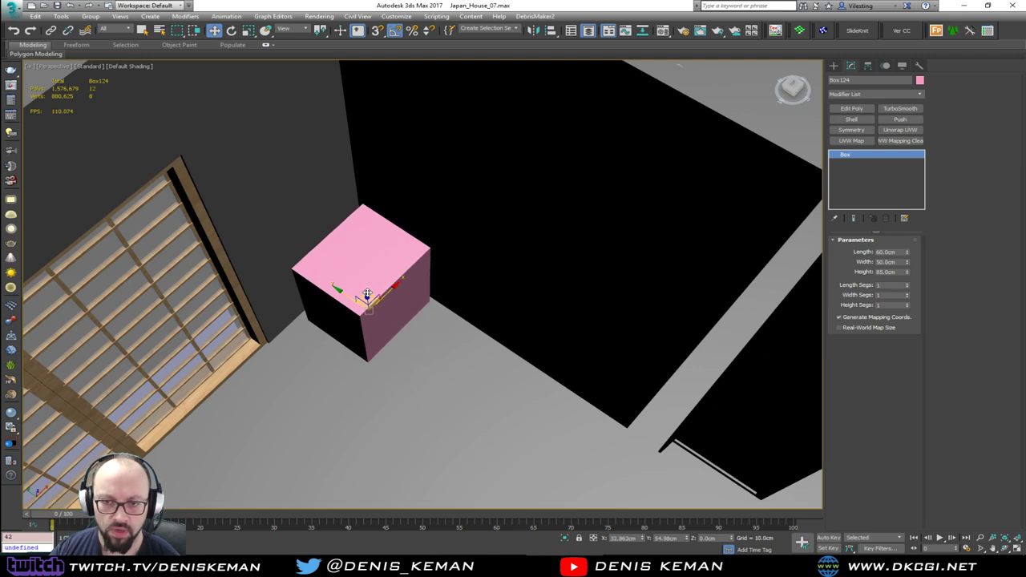
Step: Place one independent copy of the washing machine box about 90 cm higher, stacked over the original
scroll(367, 294, up, 4)
alt+middle_drag(367, 294, 357, 361)
scroll(313, 347, down, 2)
scroll(346, 373, down, 3)
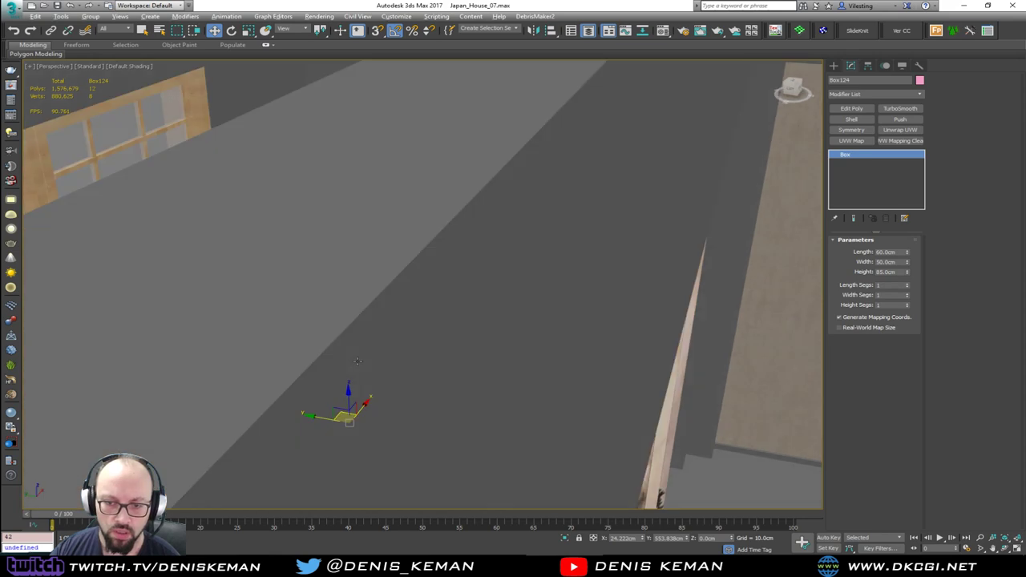
scroll(357, 361, down, 3)
shift+drag(348, 394, 348, 277)
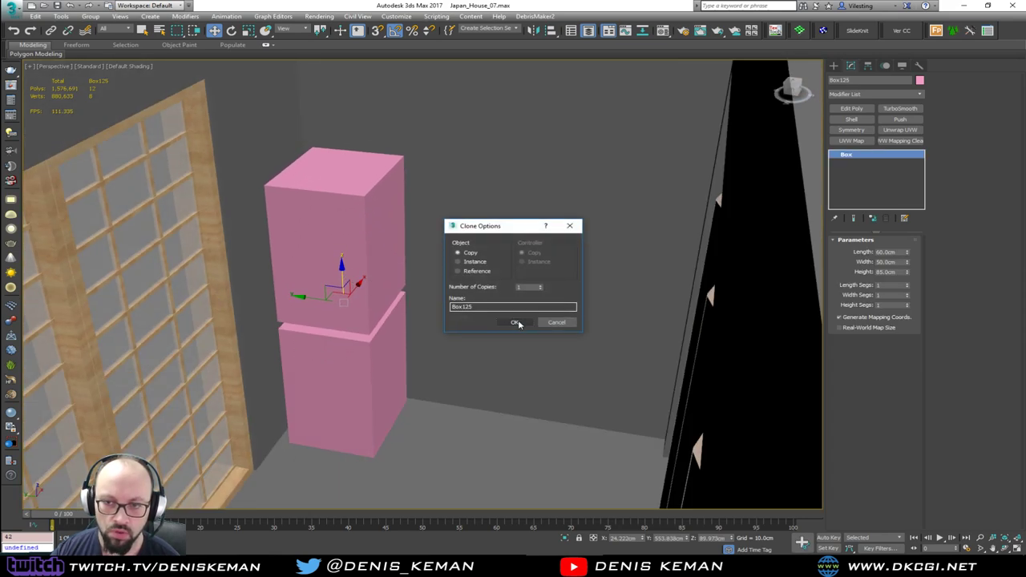
click(518, 323)
Step: Make another independent copy of the lower box, shifted about 5 cm toward the window wall
key(z)
mouse_move(444, 303)
alt+middle_down()
mouse_move(454, 306)
mouse_move(342, 246)
mouse_move(357, 256)
alt+middle_up()
scroll(453, 307, down, 3)
click(326, 355)
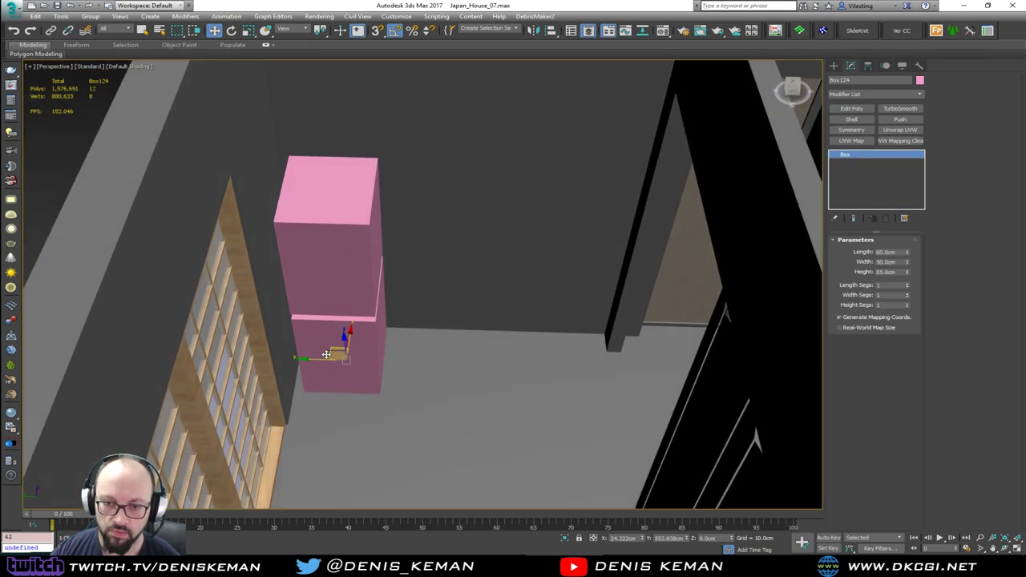
shift+drag(326, 354, 309, 359)
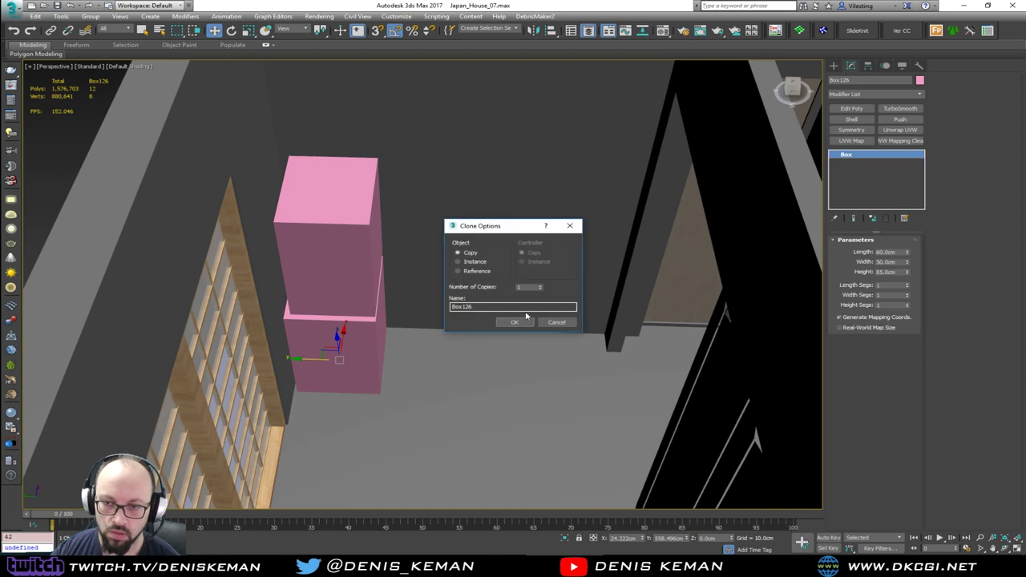
click(515, 323)
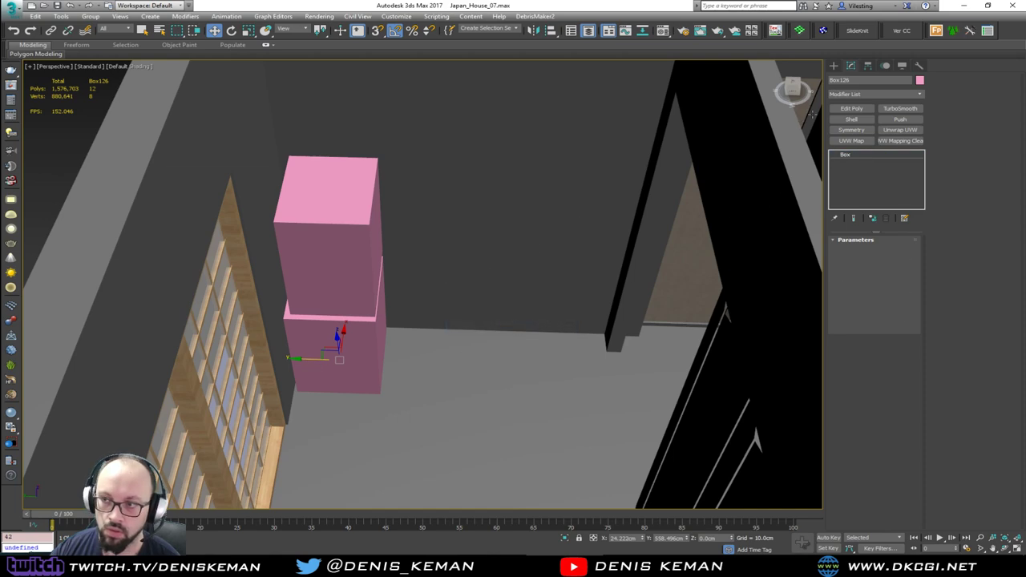
Step: Add an Edit Poly modifier to the shifted copy and pull its inner side polygon along the back wall to roughly triple its width
click(851, 109)
key(4)
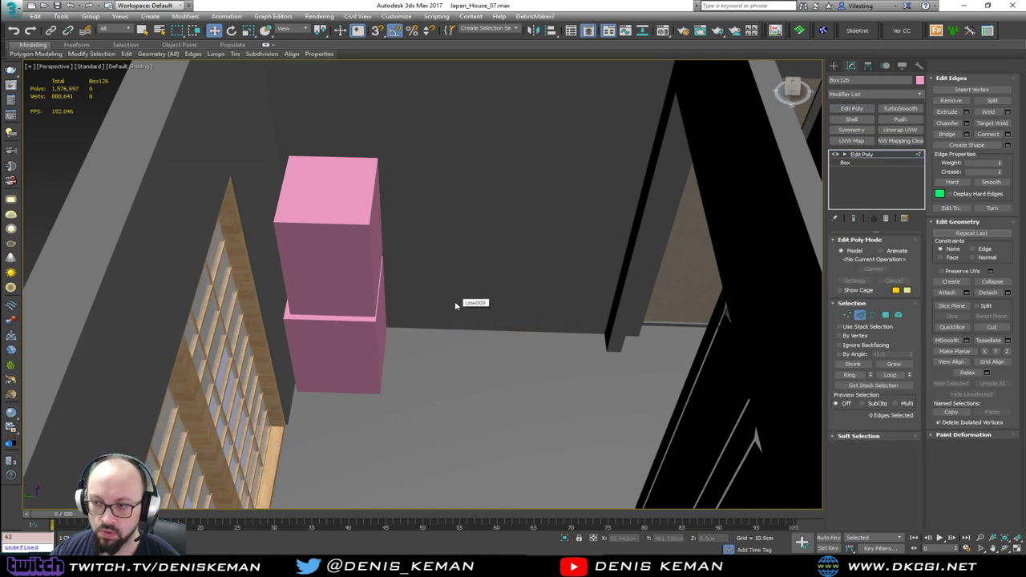
key(F3)
click(380, 323)
key(F3)
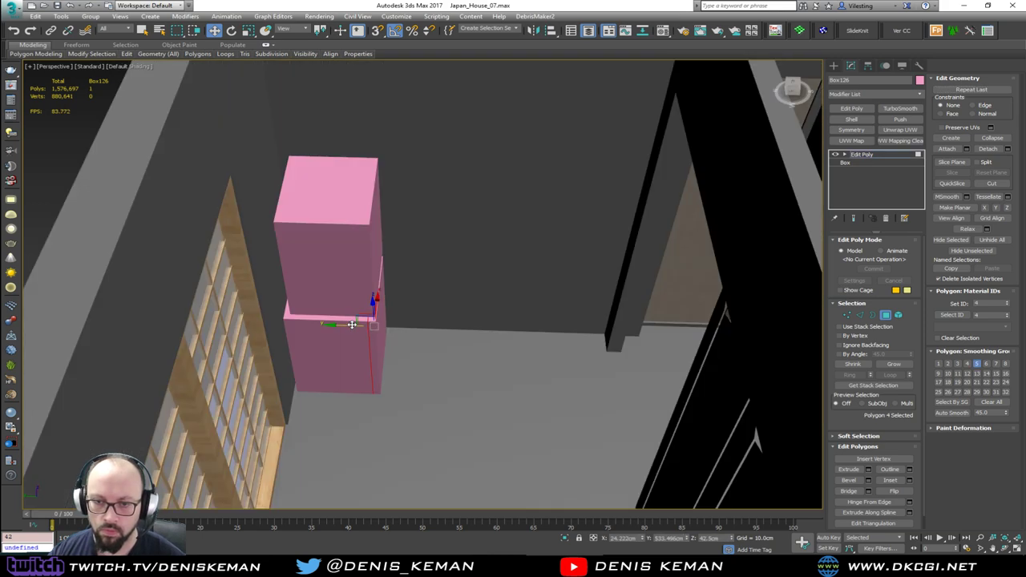
mouse_move(356, 324)
mouse_down()
mouse_move(488, 327)
mouse_move(517, 304)
mouse_up()
Step: Raise the widened box's top polygon above the stacked boxes to form a tall cabinet
click(414, 268)
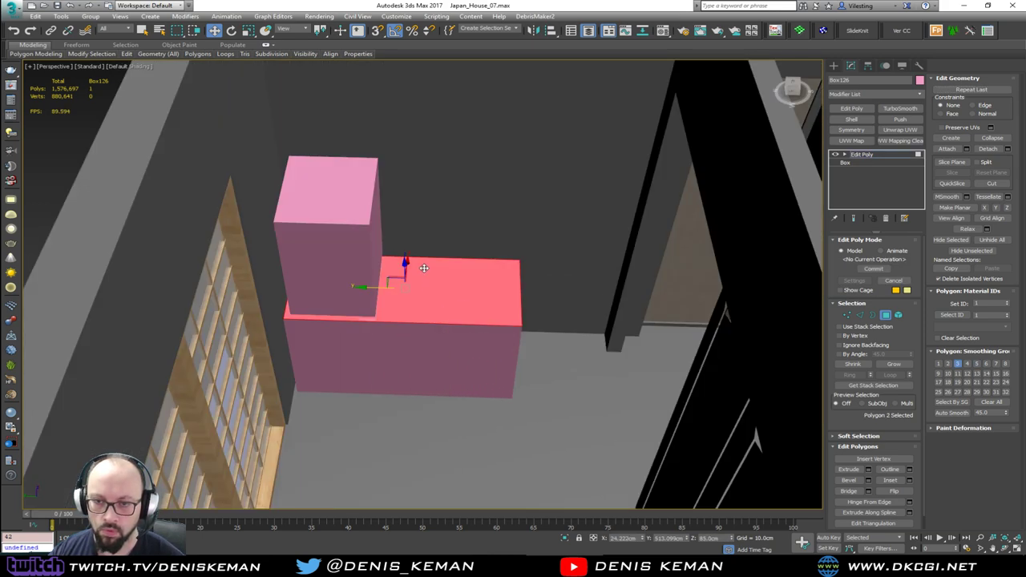
alt+middle_drag(403, 261, 401, 265)
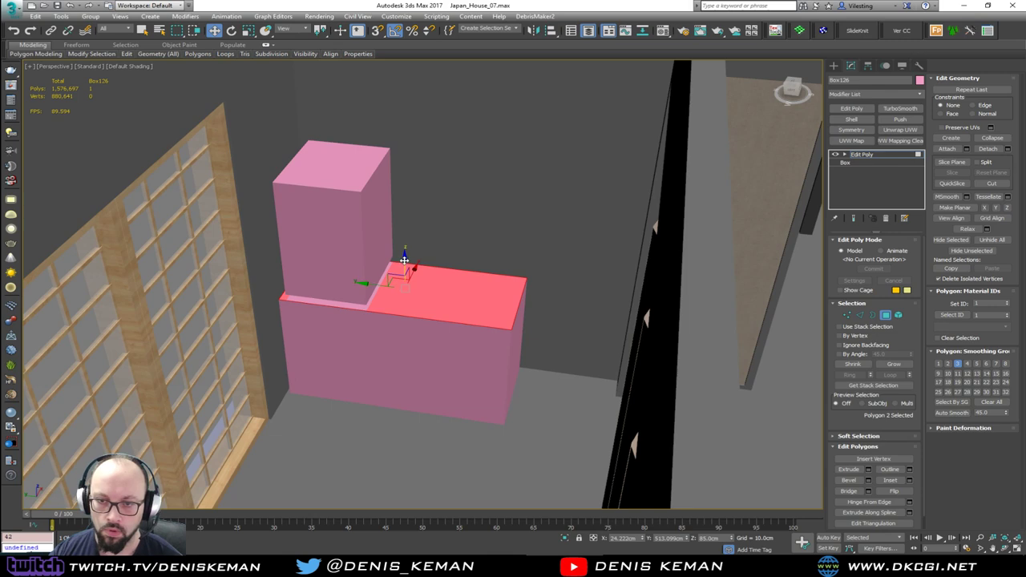
drag(404, 259, 413, 120)
click(416, 84)
middle_drag(416, 94, 413, 200)
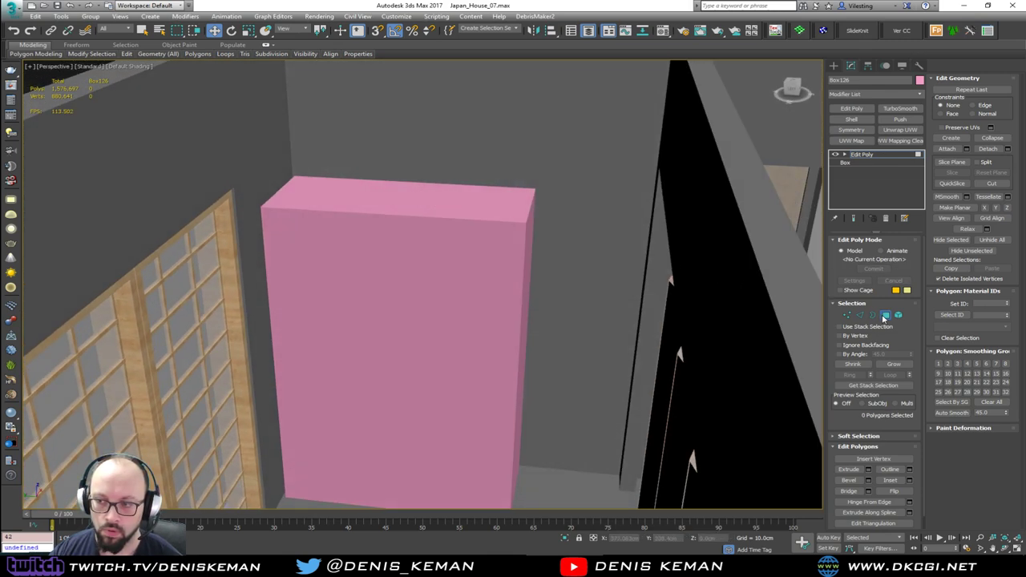
Step: Make the cabinet see-through and pull its front polygon slightly out into the room, past the stacked boxes
click(885, 315)
key(alt+x)
alt+middle_drag(449, 336, 639, 334)
middle_drag(553, 209, 366, 257)
scroll(430, 282, down, 4)
scroll(385, 244, up, 4)
key(4)
click(392, 297)
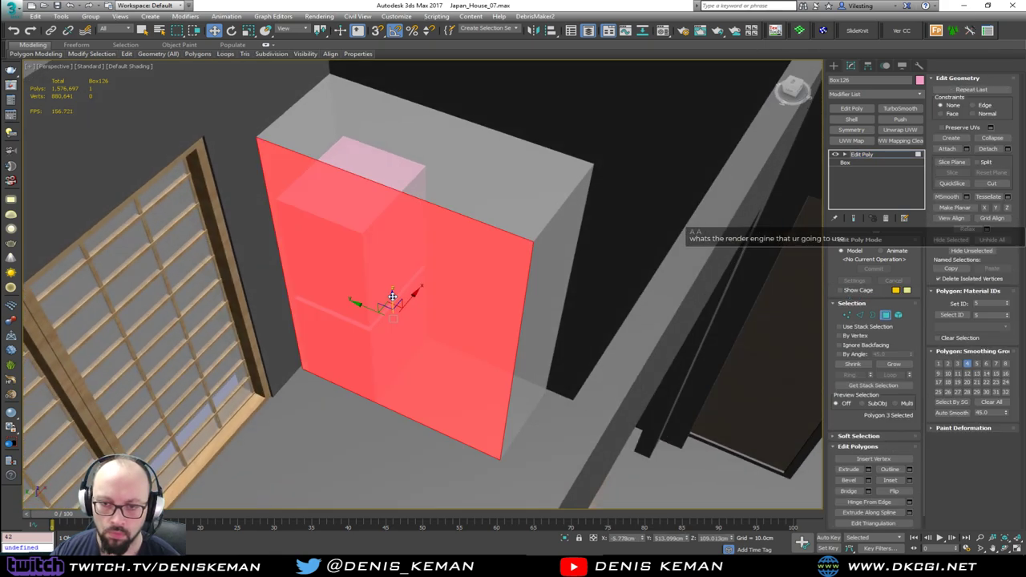
alt+middle_drag(413, 301, 430, 281)
key(s)
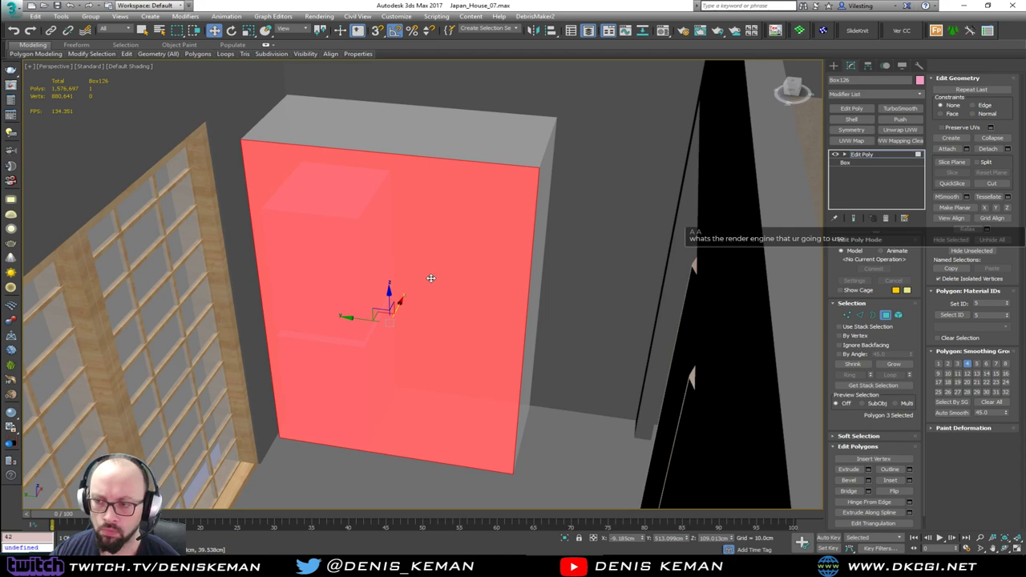
Step: Add the cabinet's back polygon to the front selection and inset both to form an even border frame
alt+middle_drag(567, 299, 592, 342)
ctrl+click(530, 355)
click(889, 479)
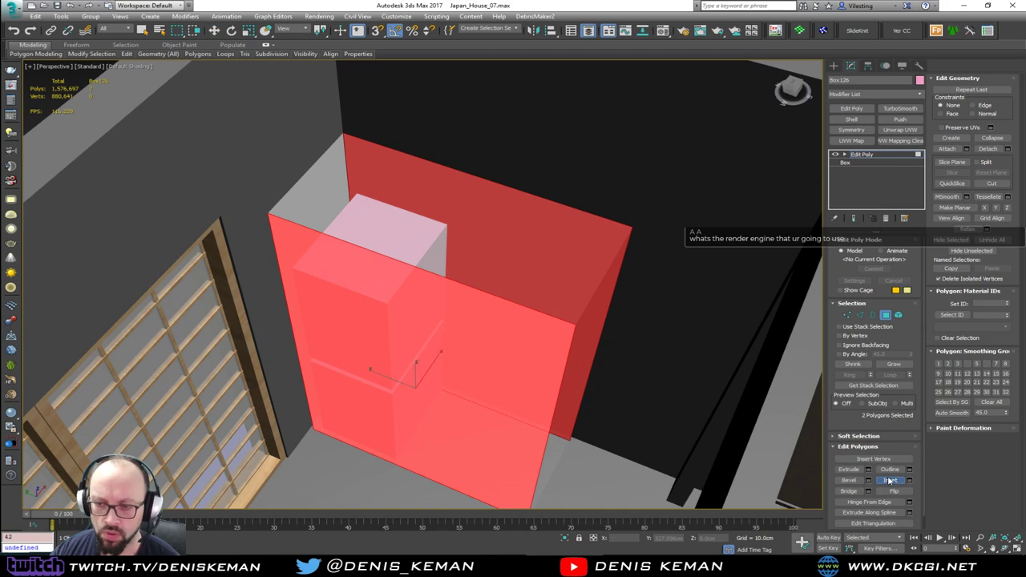
drag(501, 373, 498, 344)
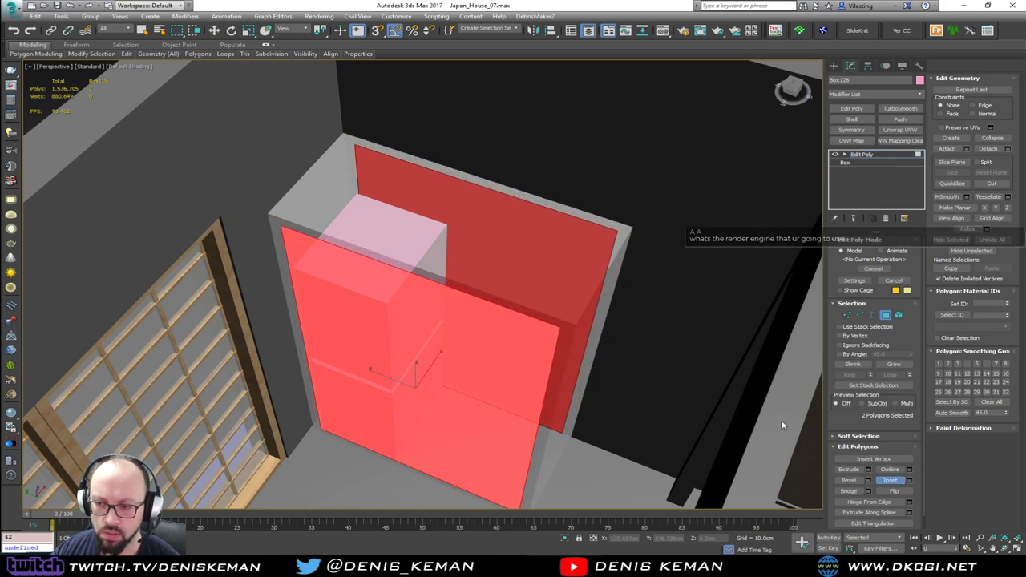
Step: Try bridging the two inset polygons, then delete both to open the cabinet front to back and switch to border selection
click(848, 490)
alt+middle_drag(491, 388, 550, 387)
key(Delete)
key(3)
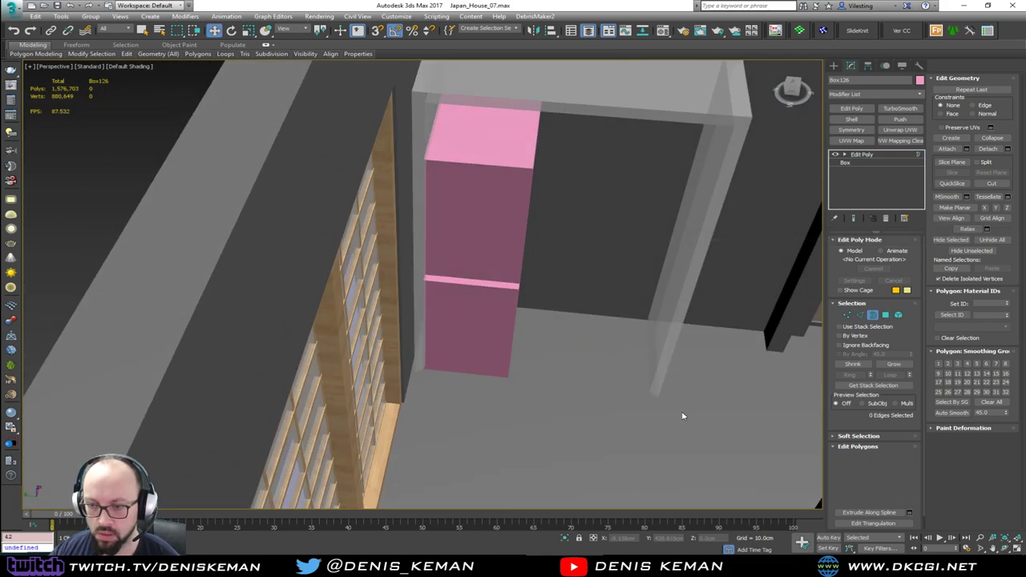
Step: Flatten the open bottom borders of the cabinet's two legs on the Z axis and cap them
drag(682, 415, 628, 370)
click(1008, 209)
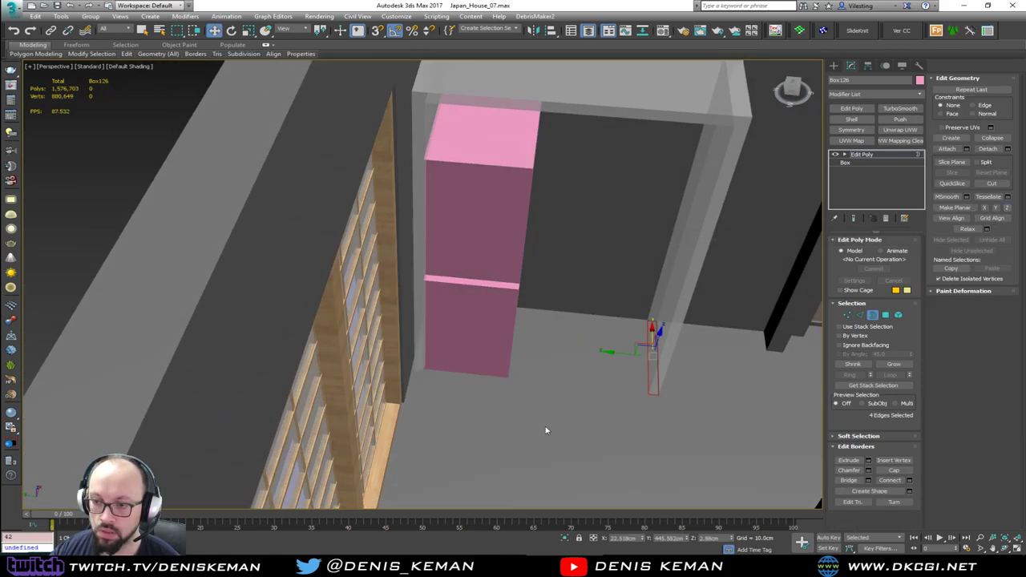
click(419, 352)
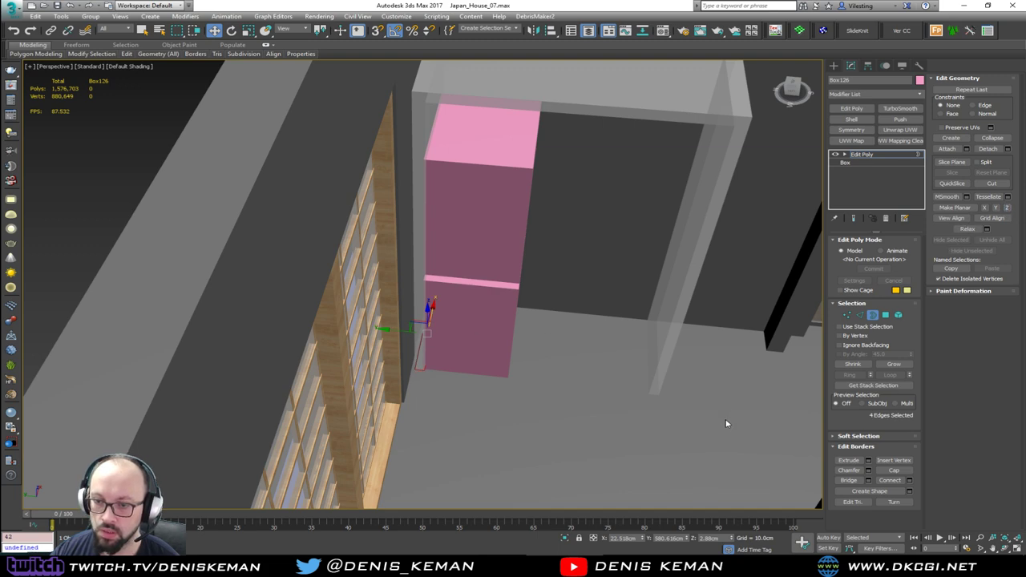
alt+middle_drag(622, 346, 515, 325)
scroll(510, 341, up, 3)
click(892, 472)
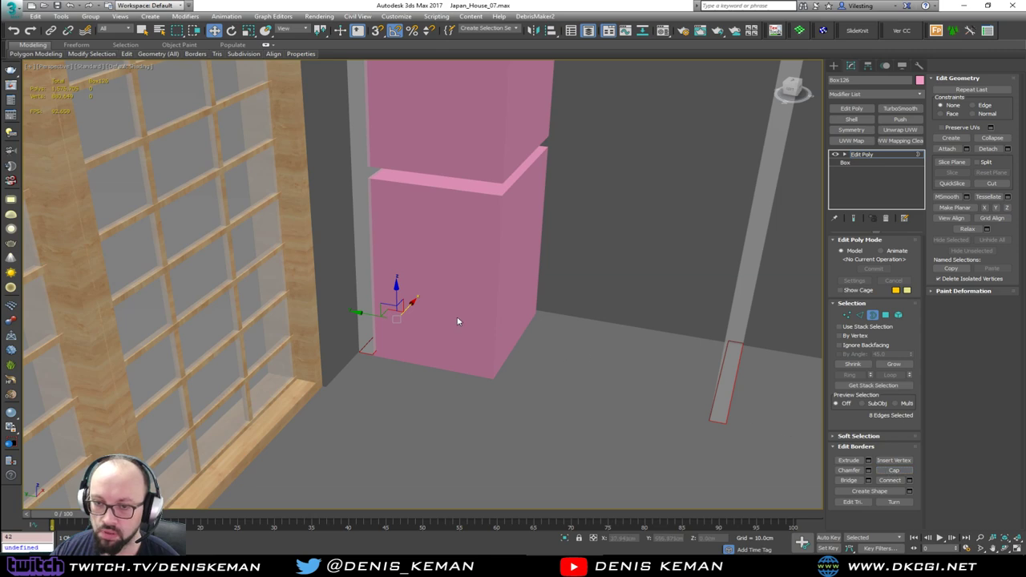
Step: Lower the capped leg bottoms about 2 cm towards the floor and leave border selection
drag(398, 297, 398, 305)
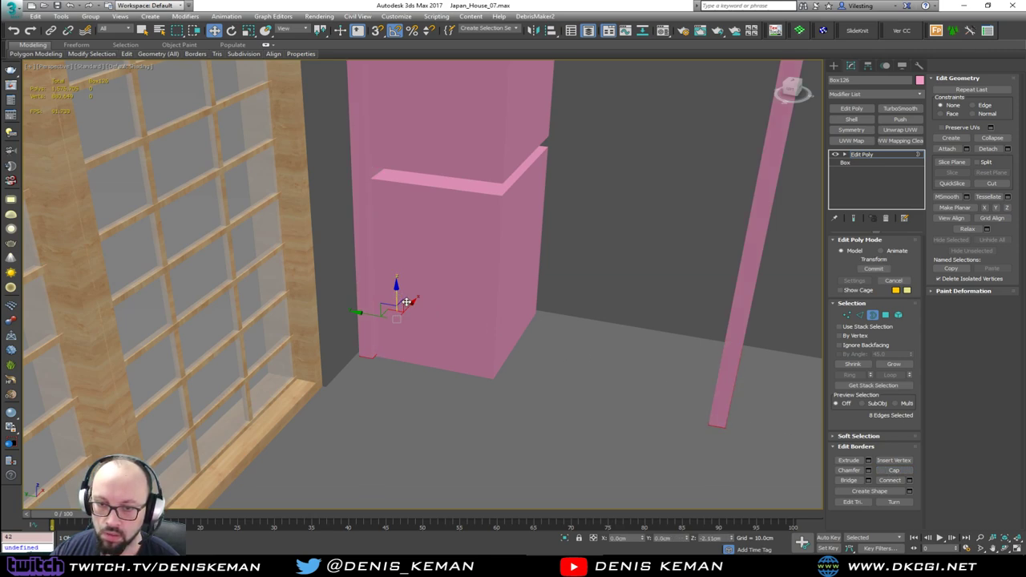
middle_drag(431, 288, 401, 351)
scroll(401, 351, down, 3)
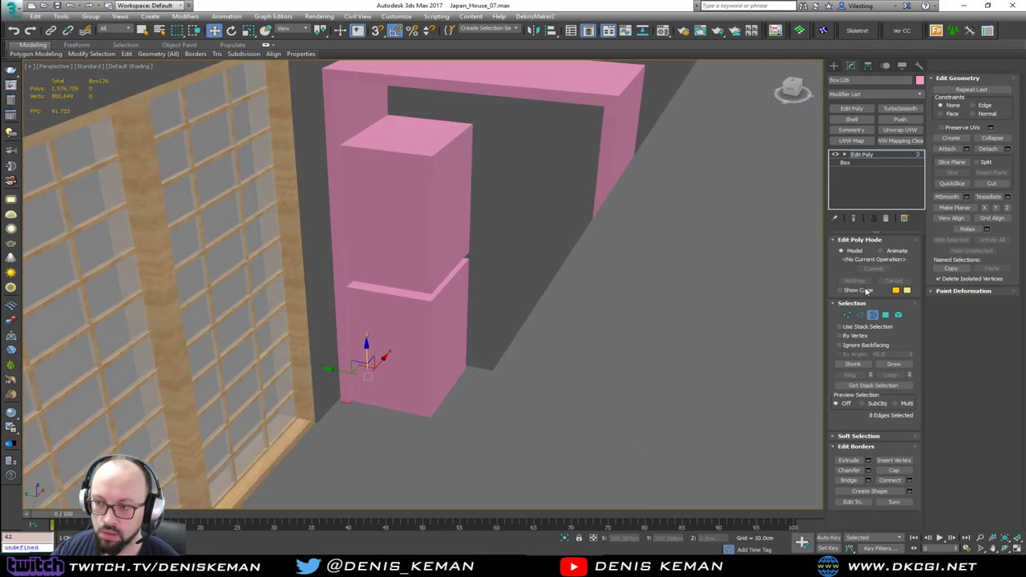
click(875, 317)
Step: Select both stacked machine boxes and nudge them slightly along Y, away from the cabinet's window-side leg
click(408, 227)
ctrl+click(413, 316)
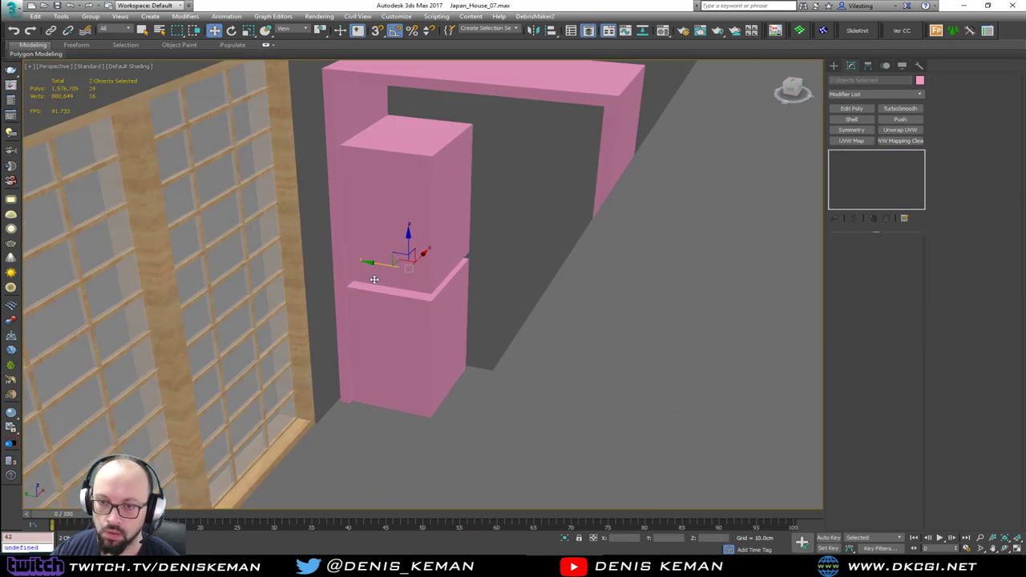
drag(384, 265, 387, 264)
alt+middle_drag(387, 264, 371, 281)
scroll(403, 257, up, 5)
scroll(398, 230, down, 4)
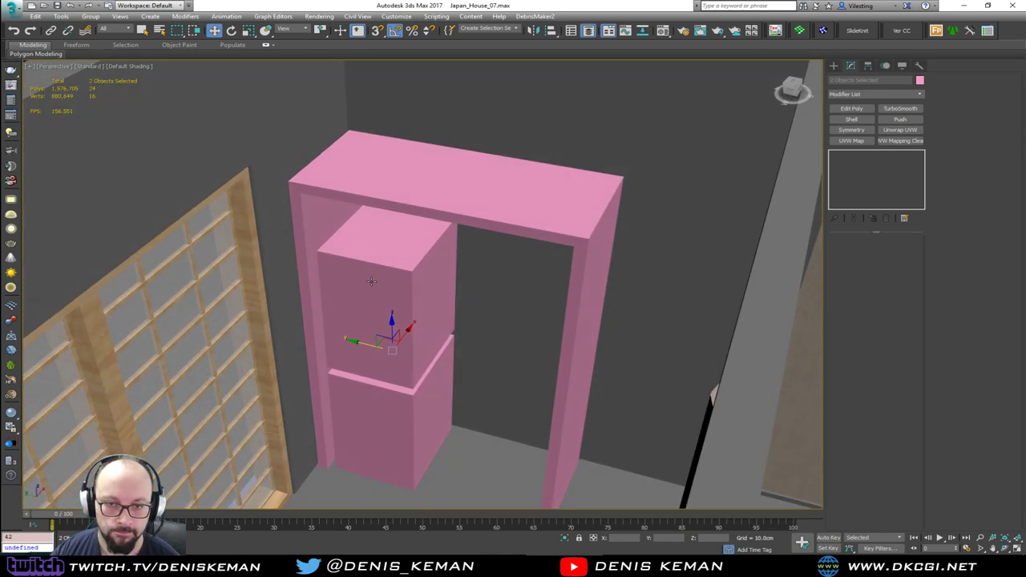
Step: Show edged faces in the viewport and change the cabinet's object colour to grey
click(479, 214)
key(F4)
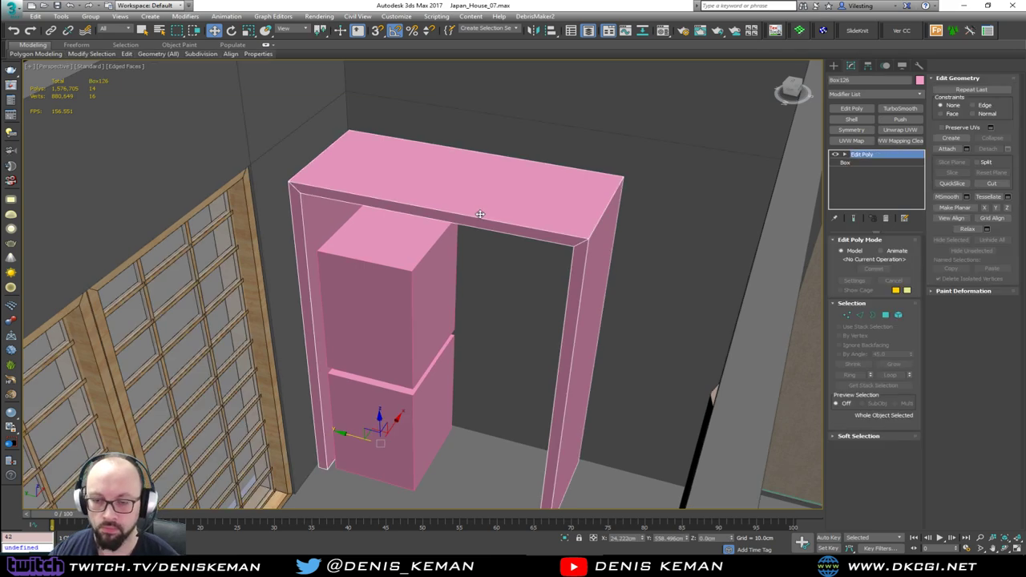
click(919, 80)
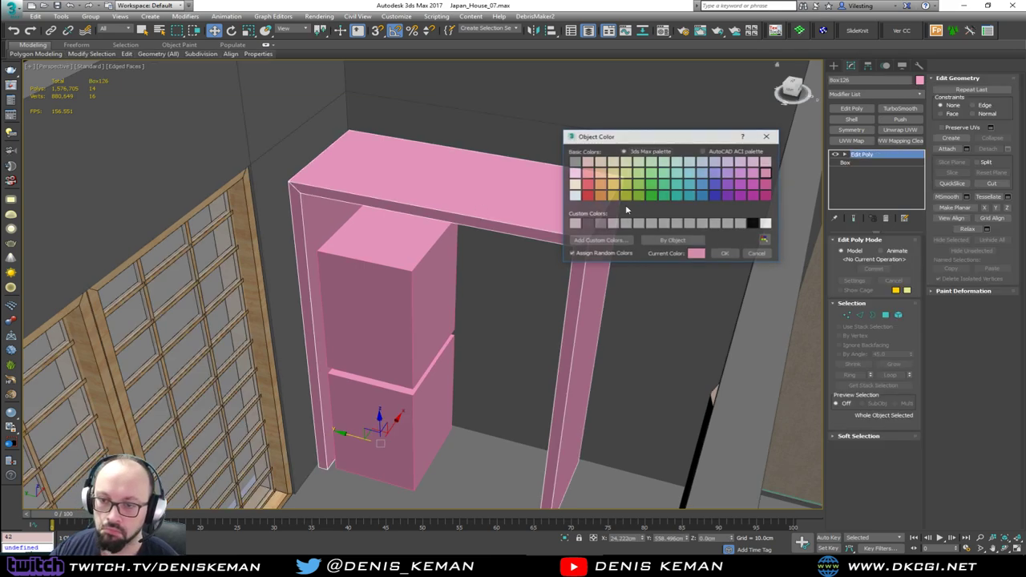
click(599, 223)
click(725, 254)
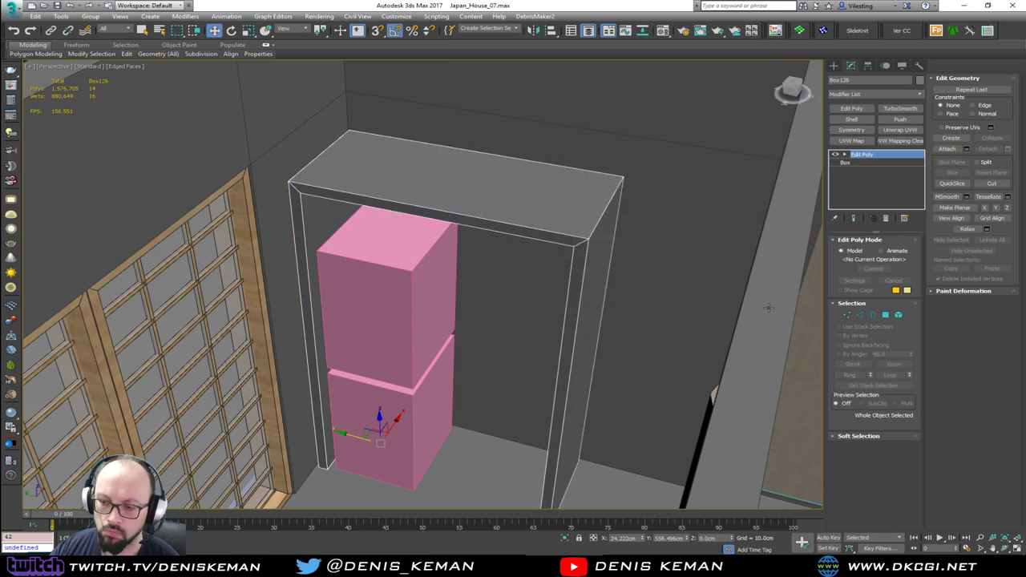
Step: Examine the cabinet from the adjoining room and in the context of the overall house layout
key(alt+Tab)
key(alt+Tab)
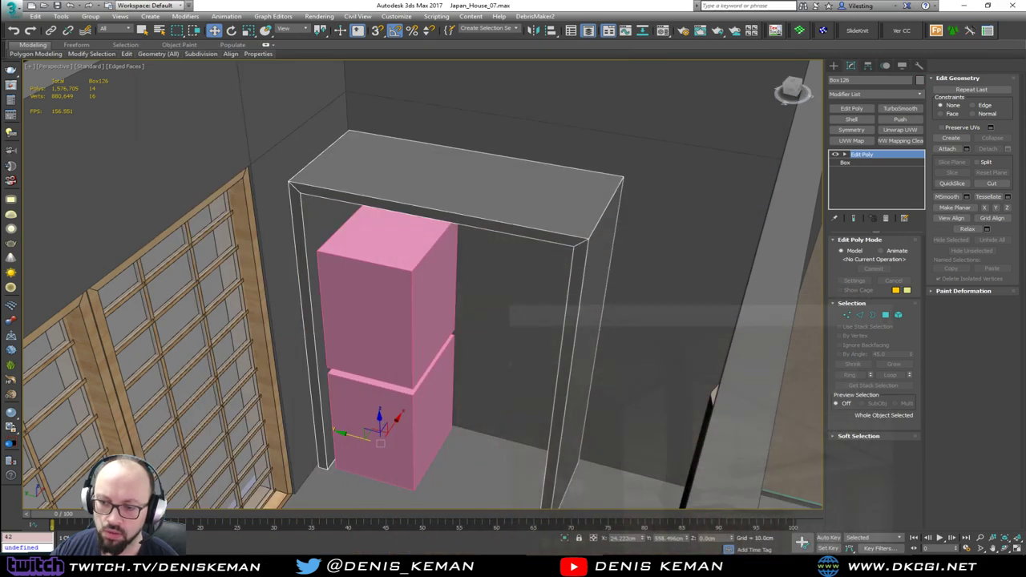
key(alt+Tab)
click(633, 49)
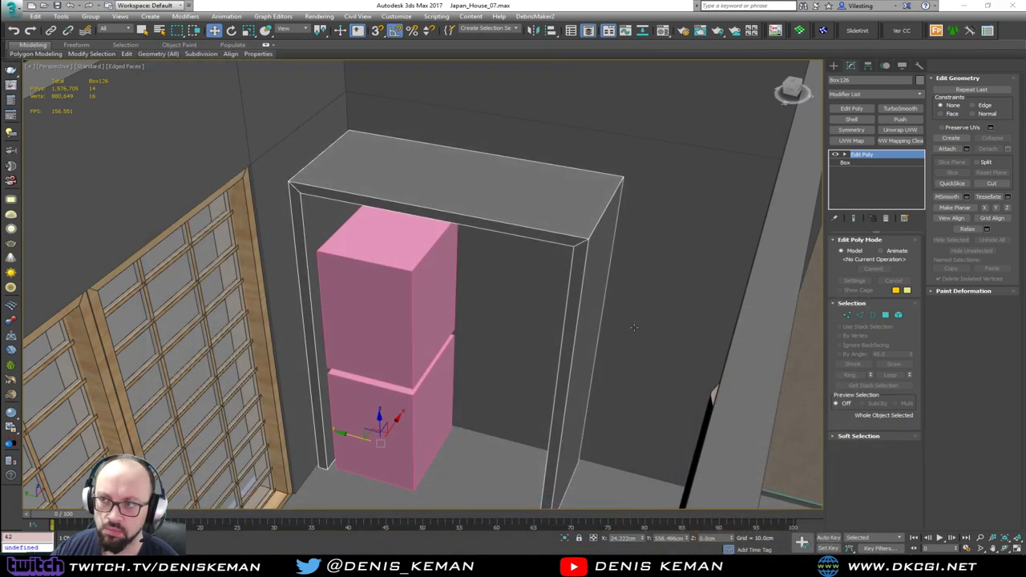
scroll(529, 249, down, 2)
middle_drag(577, 280, 441, 243)
middle_drag(440, 242, 491, 195)
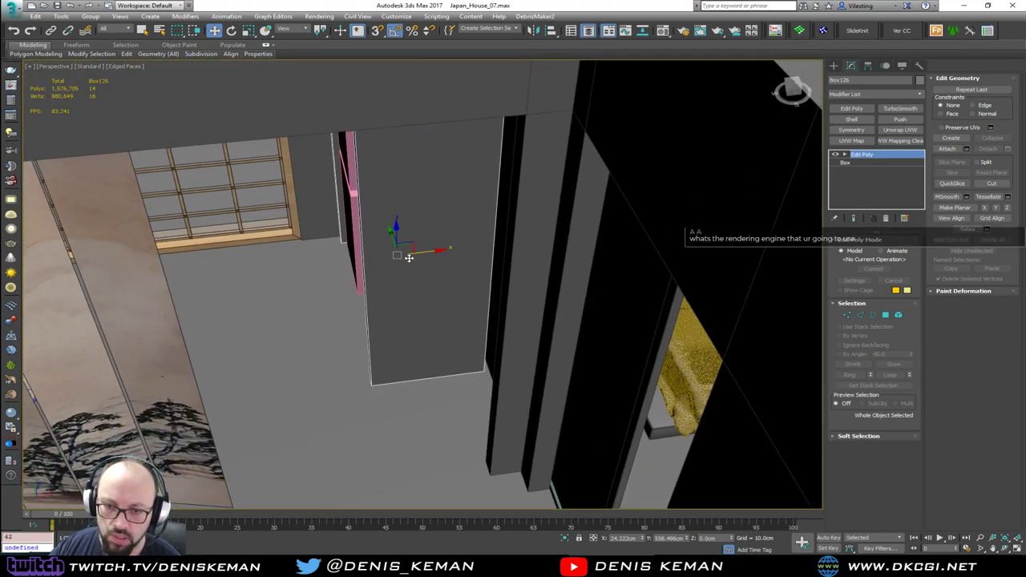
middle_drag(408, 254, 485, 279)
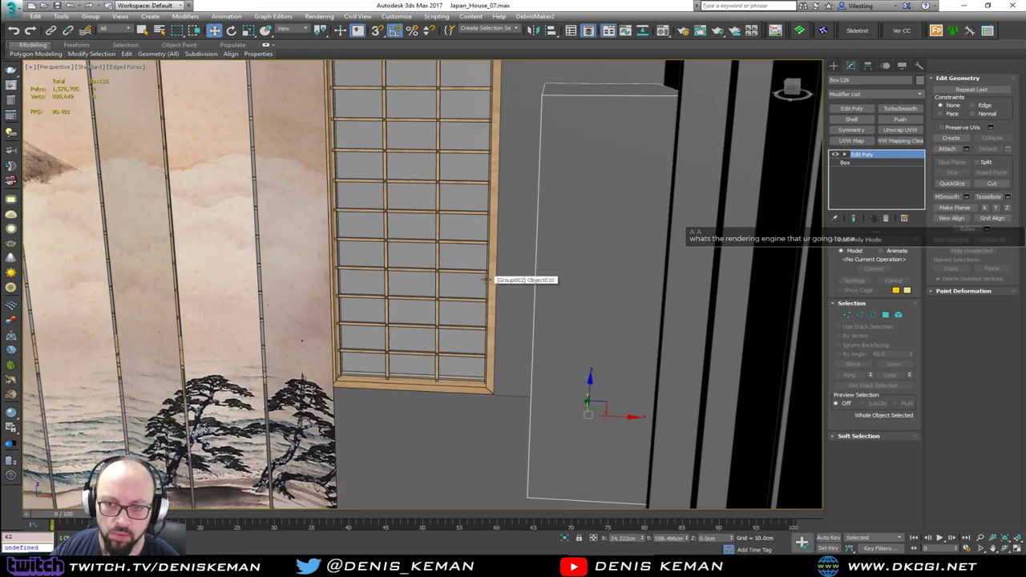
scroll(486, 279, up, 3)
scroll(478, 263, down, 10)
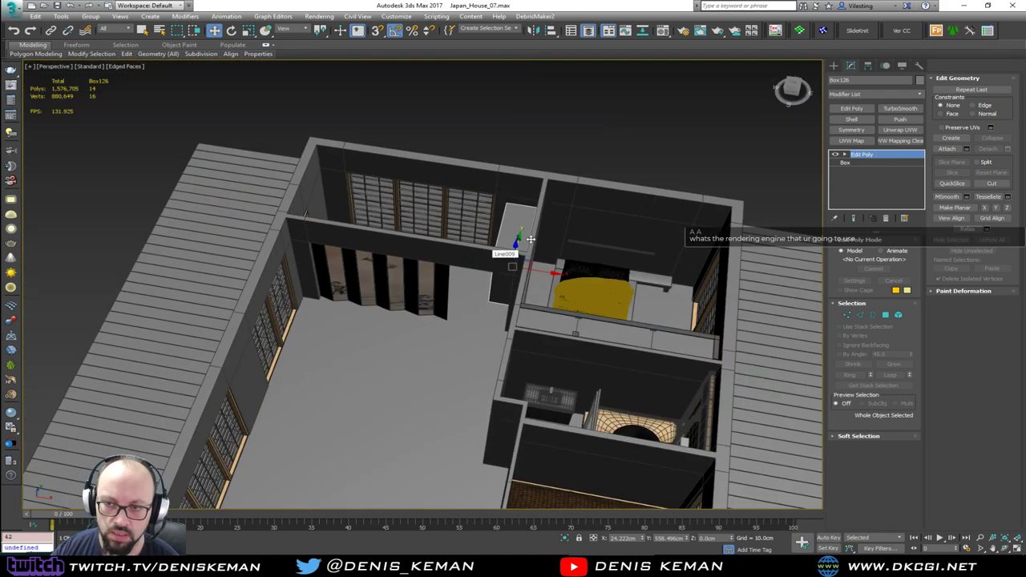
click(556, 153)
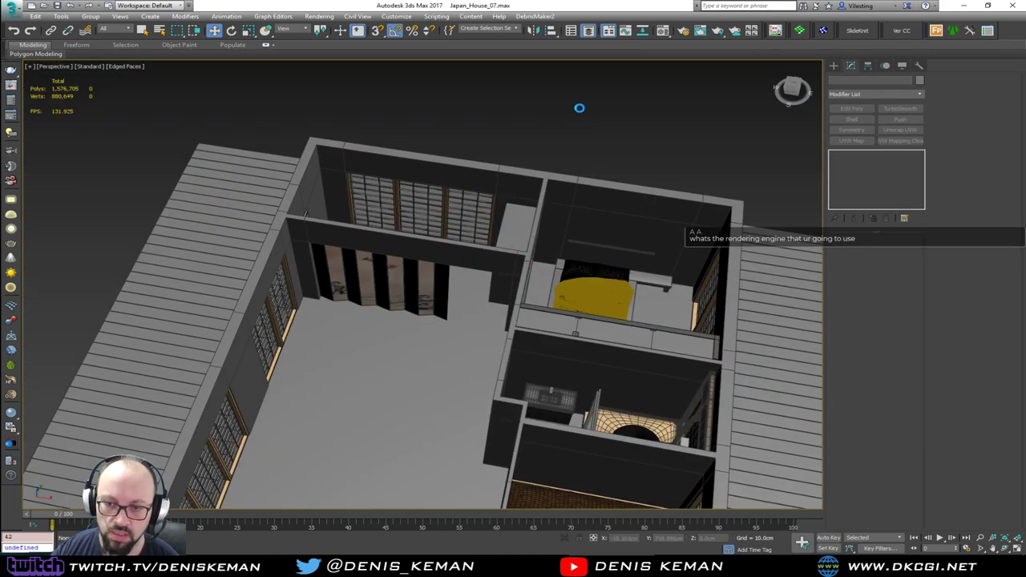
middle_drag(492, 179, 581, 71)
Step: Move the Amazing_Guy figure inside near the laundry room to judge scale, and return it to the house's outer corner
click(239, 463)
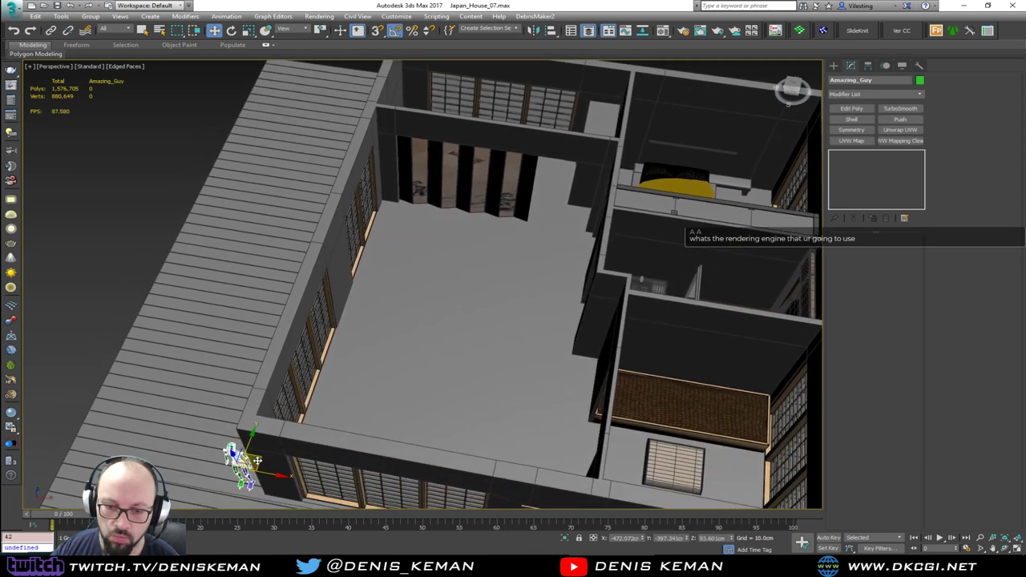
drag(238, 464, 573, 200)
key(z)
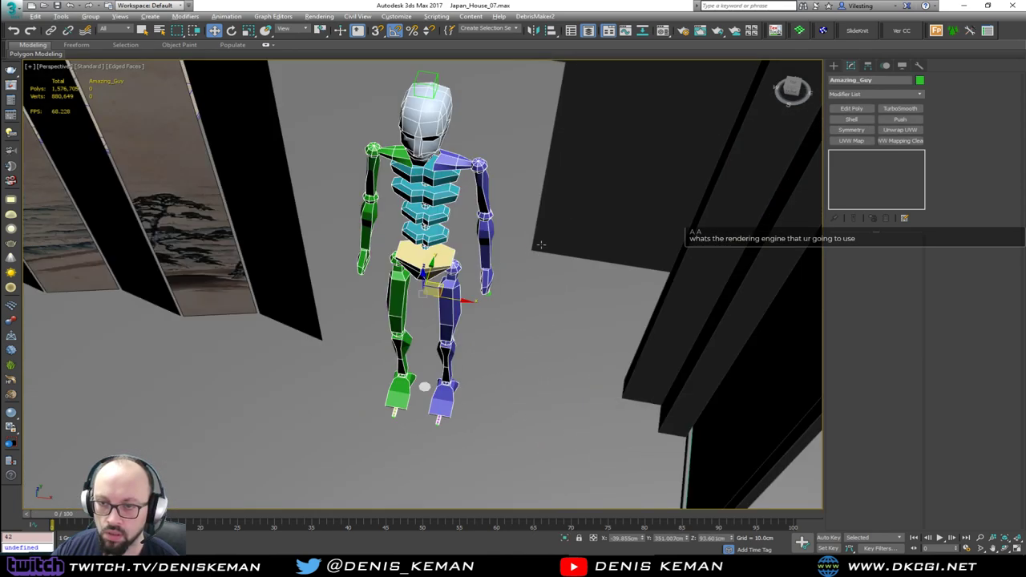
alt+middle_drag(573, 202, 620, 258)
scroll(620, 259, down, 3)
alt+middle_drag(547, 253, 505, 262)
drag(522, 259, 557, 242)
scroll(557, 242, down, 6)
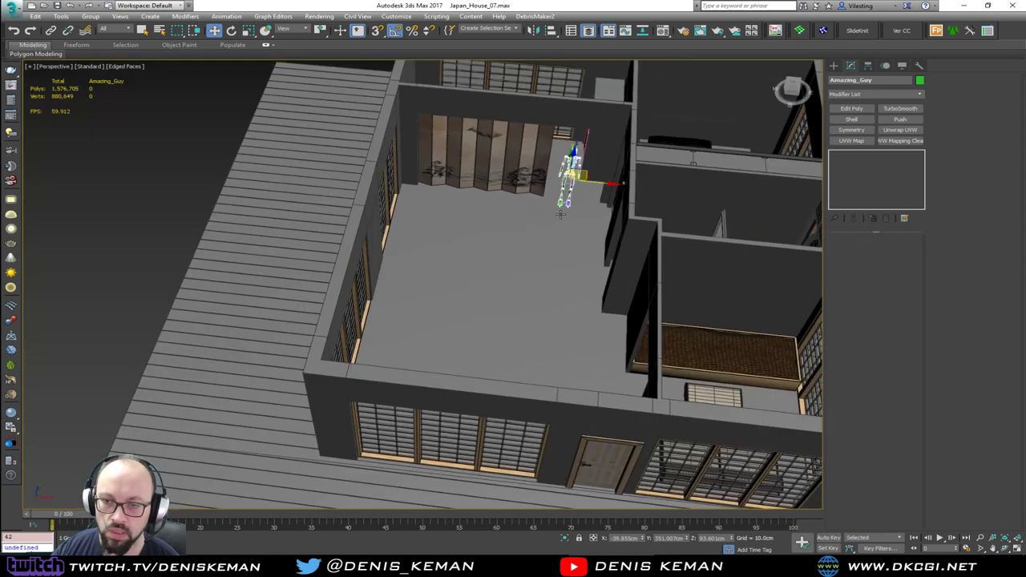
drag(561, 180, 297, 424)
Step: Compare the laundry room blockout with the reference photos in Discord's streaming_related channel and examine the cabinet up close
scroll(241, 449, down, 3)
scroll(427, 231, down, 3)
alt+middle_drag(428, 232, 517, 270)
click(513, 249)
scroll(466, 320, up, 7)
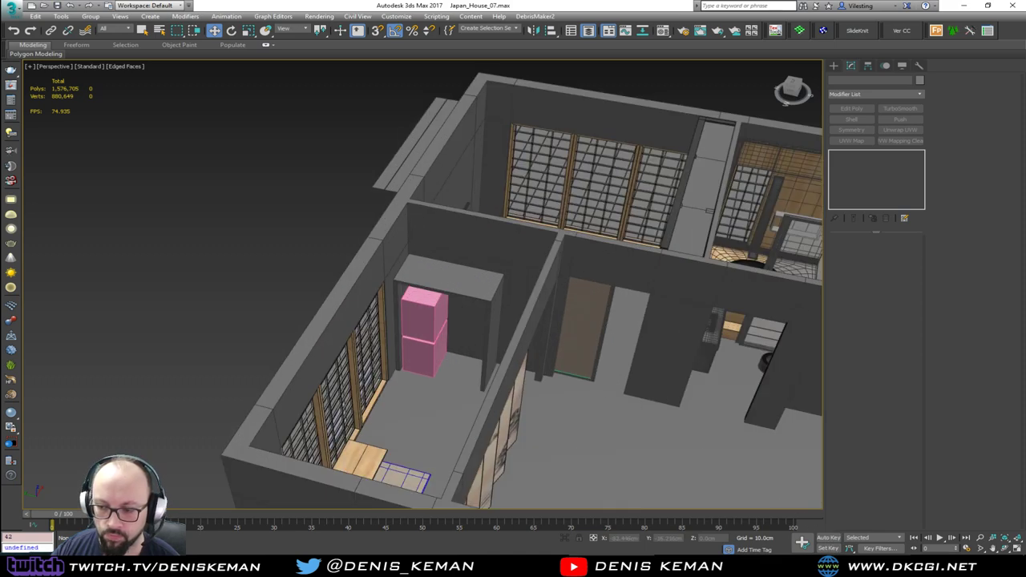
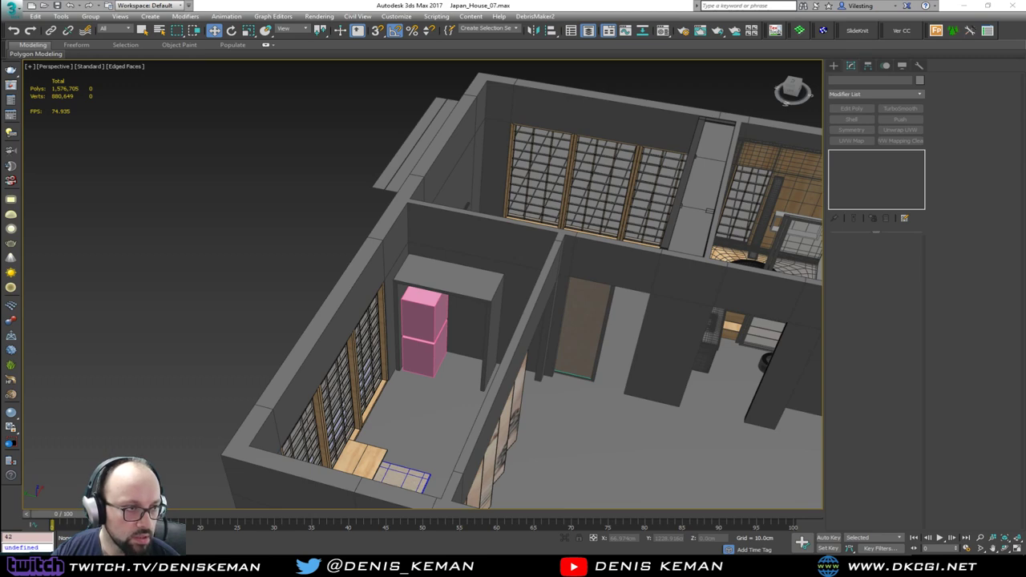
drag(0, 132, 493, 99)
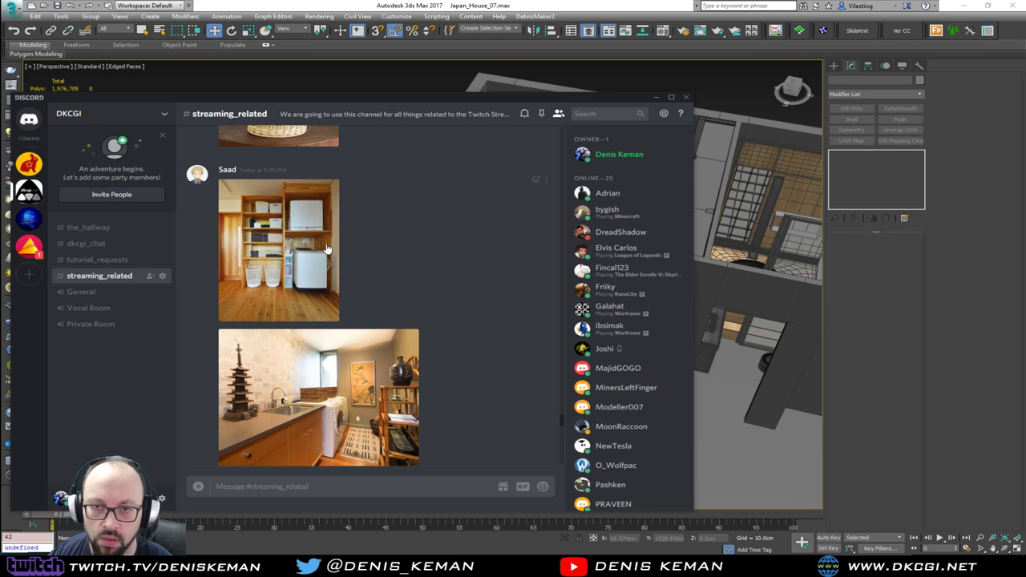
drag(440, 100, 0, 108)
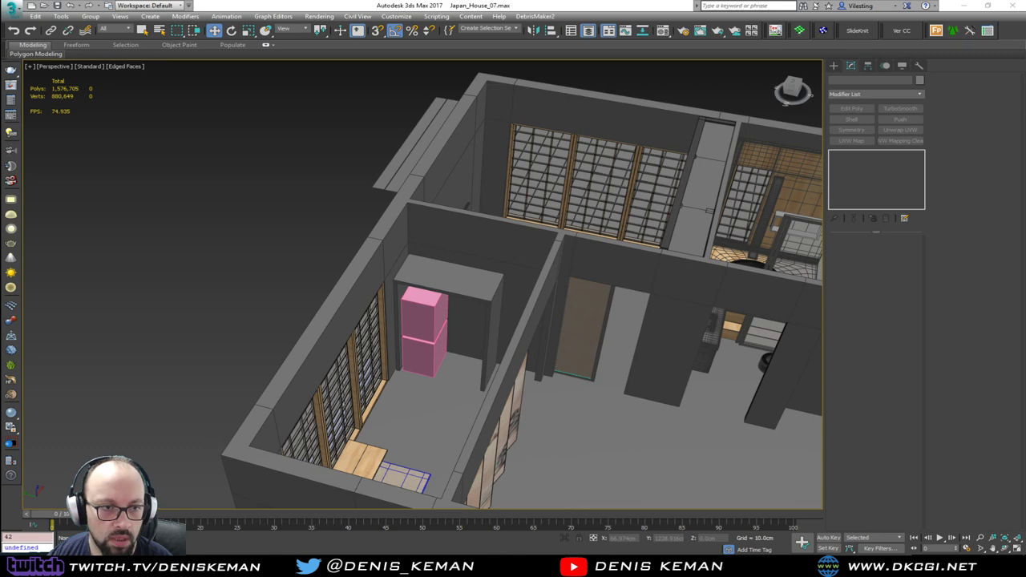
drag(234, 187, 208, 222)
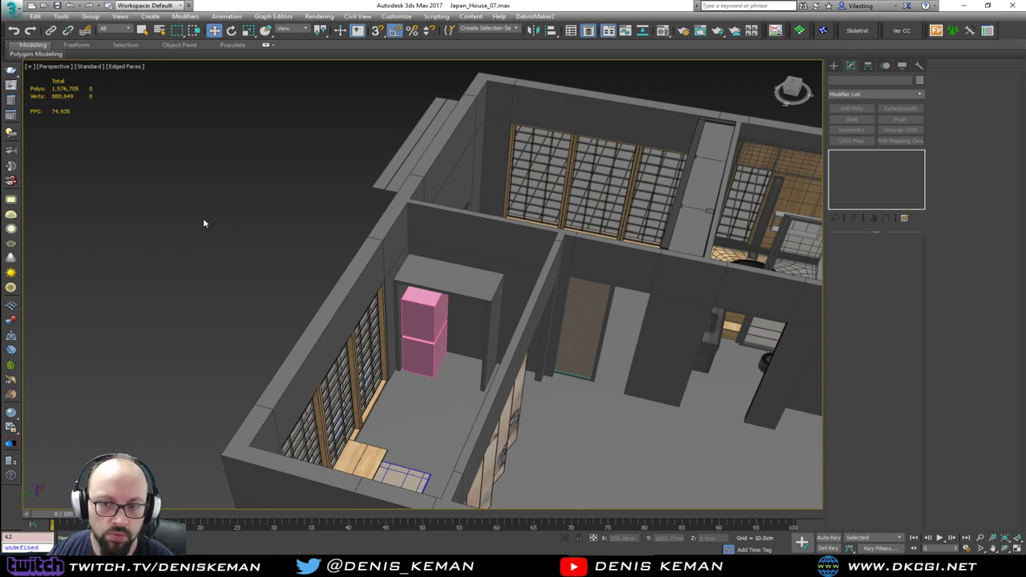
scroll(416, 333, up, 10)
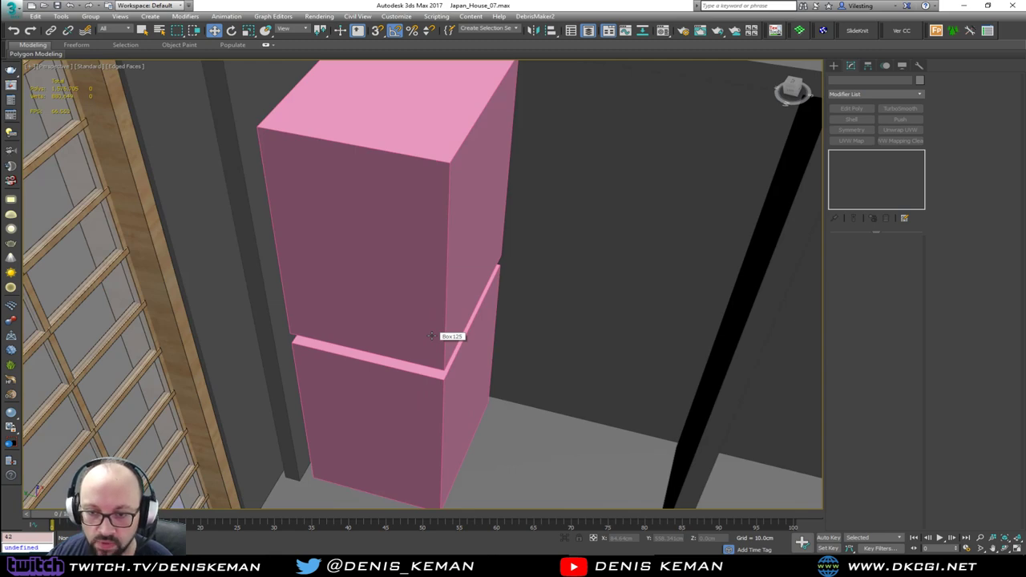
middle_drag(367, 275, 382, 353)
scroll(357, 336, down, 4)
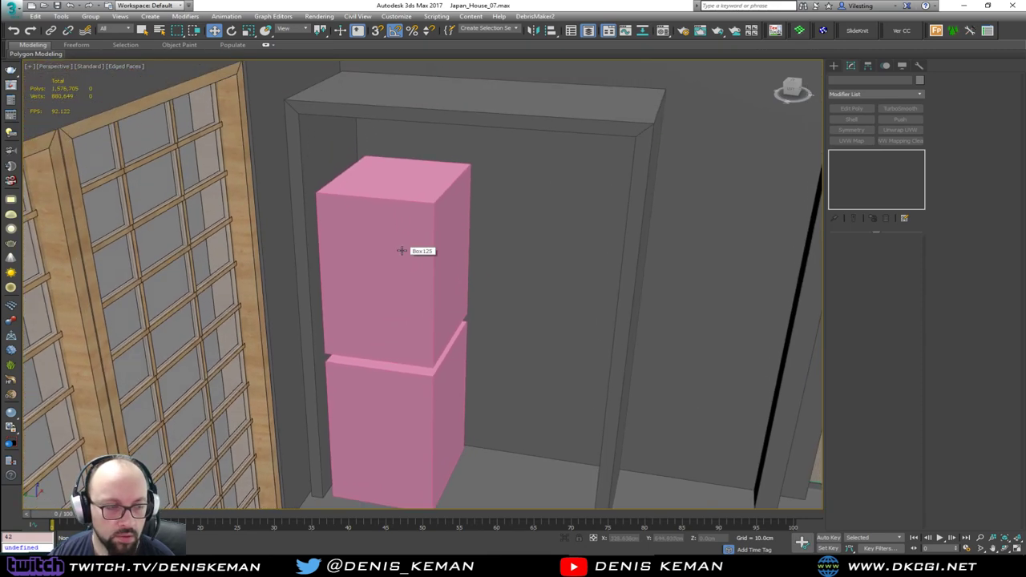
alt+middle_drag(412, 265, 585, 308)
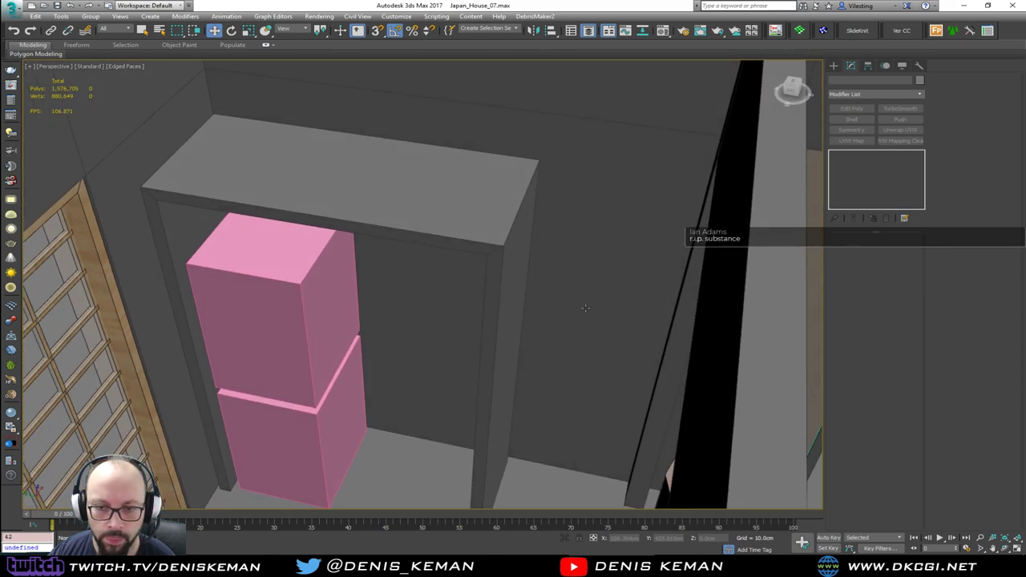
Step: Detach a clone of the five polygons forming the cabinet's side panel opposite the stacked boxes
click(506, 308)
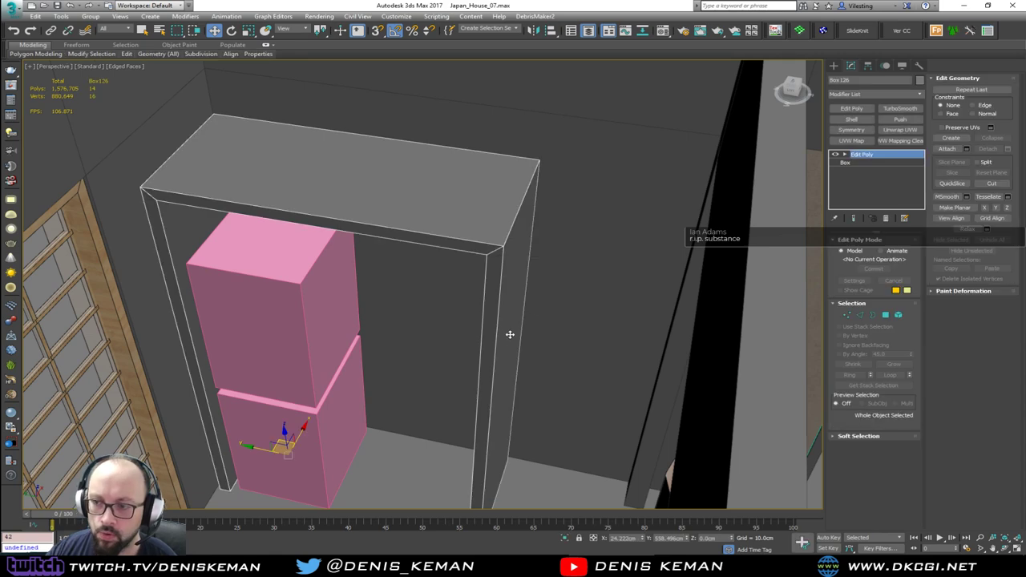
middle_drag(504, 368, 522, 275)
scroll(593, 322, down, 4)
click(494, 409)
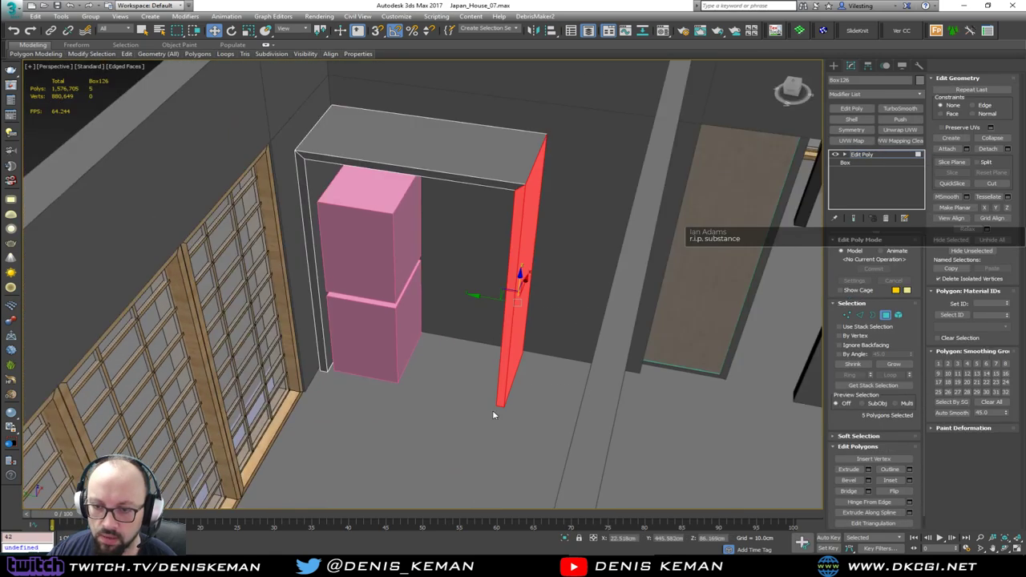
click(987, 148)
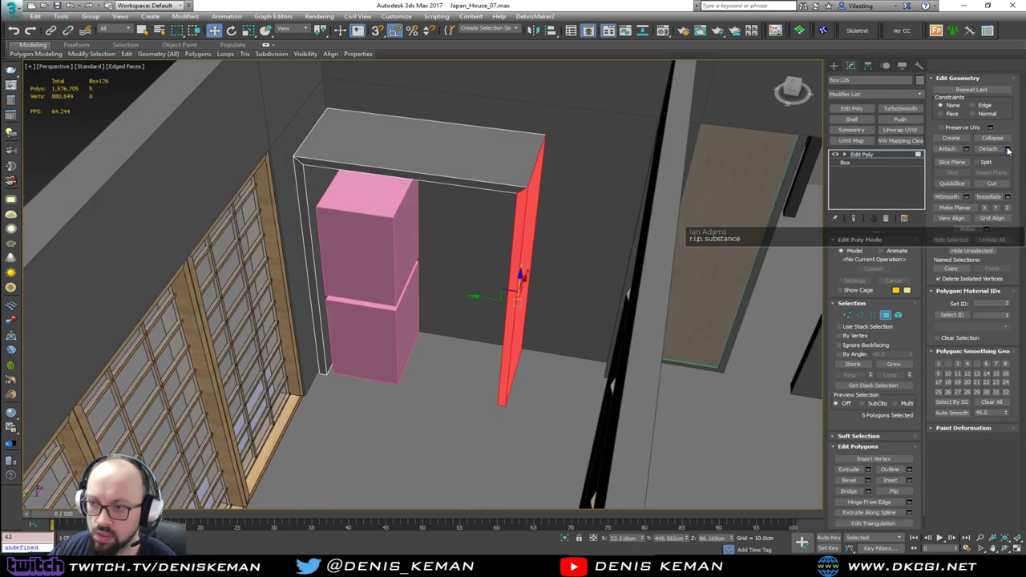
click(561, 289)
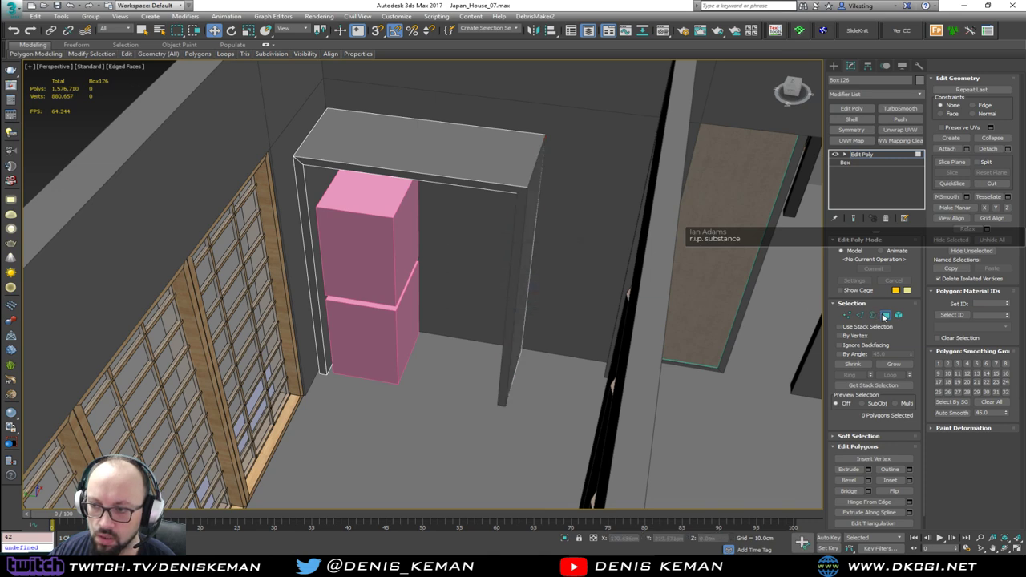
click(885, 316)
key(ctrl+e)
Step: Move the cloned side panel along Y to stand as a divider directly beside the stacked boxes
click(515, 296)
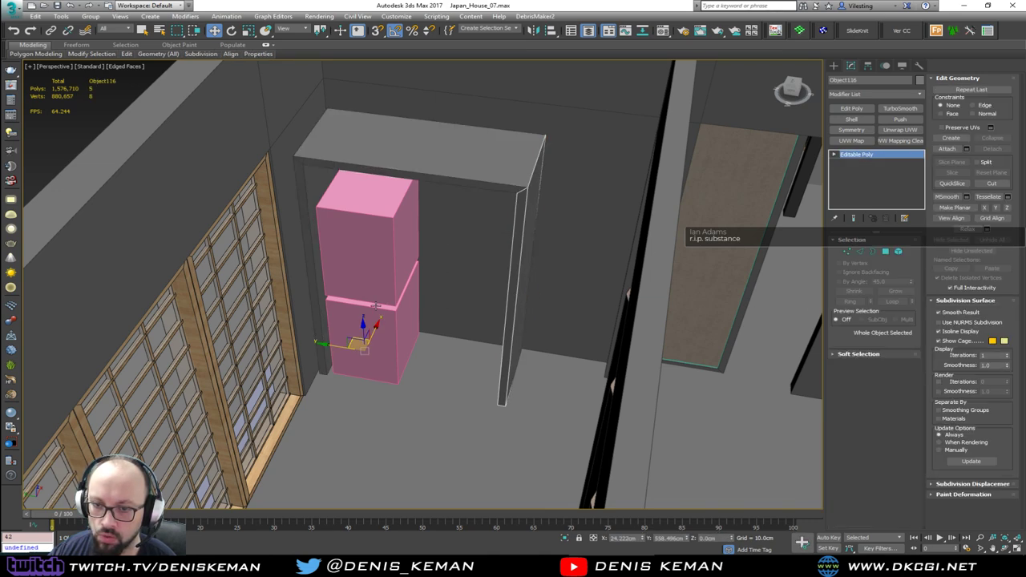
click(334, 342)
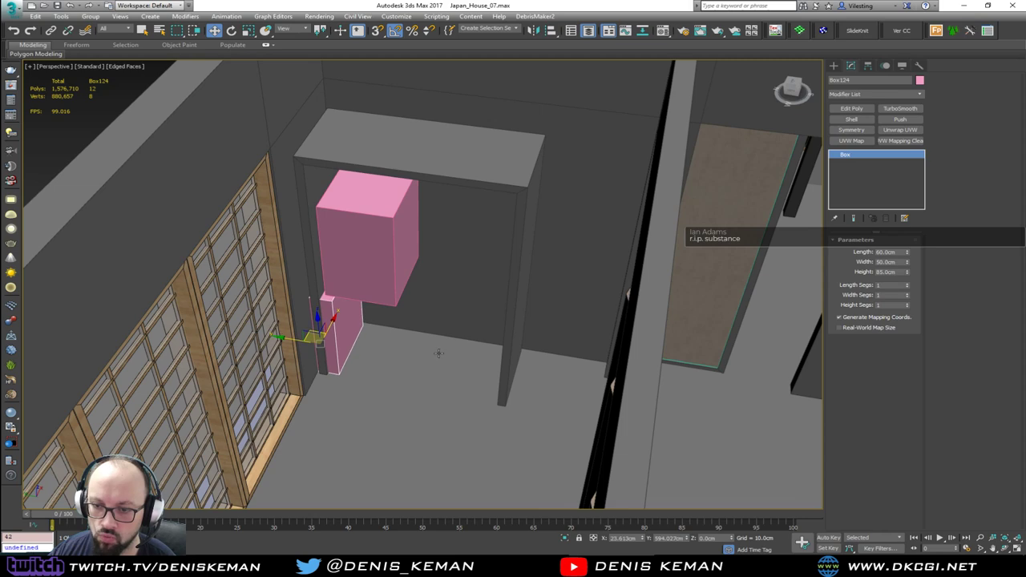
click(511, 356)
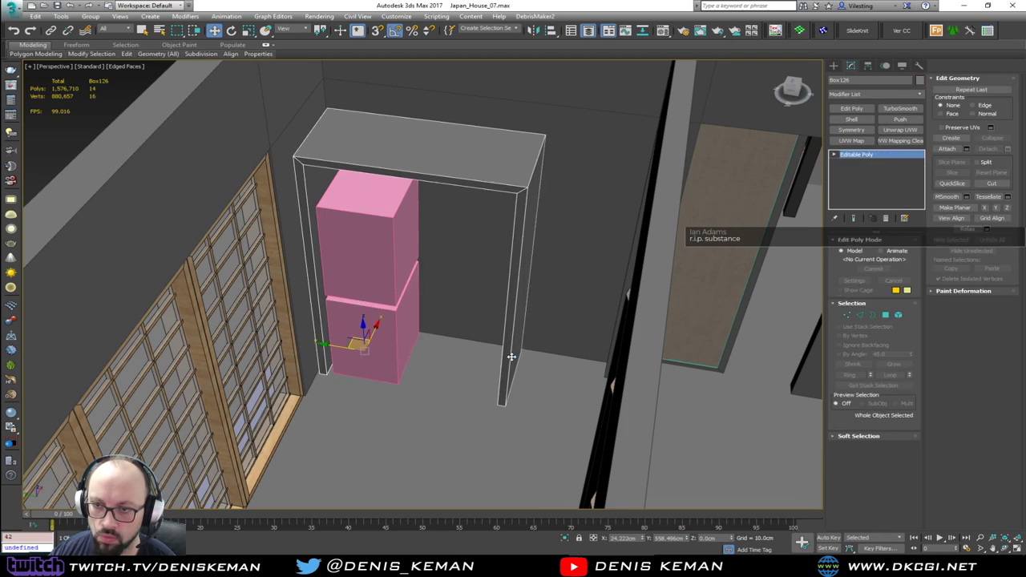
click(511, 356)
drag(343, 349, 247, 341)
scroll(392, 329, up, 3)
alt+middle_drag(388, 337, 398, 292)
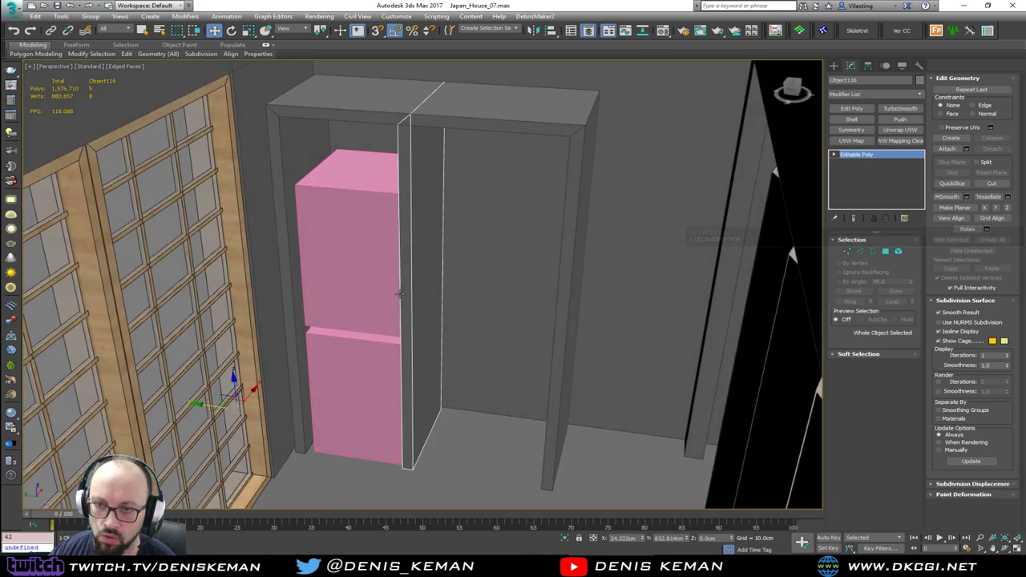
Step: Cap the open top border of the divider panel standing beside the stacked boxes
alt+middle_drag(411, 200, 414, 227)
key(2)
key(3)
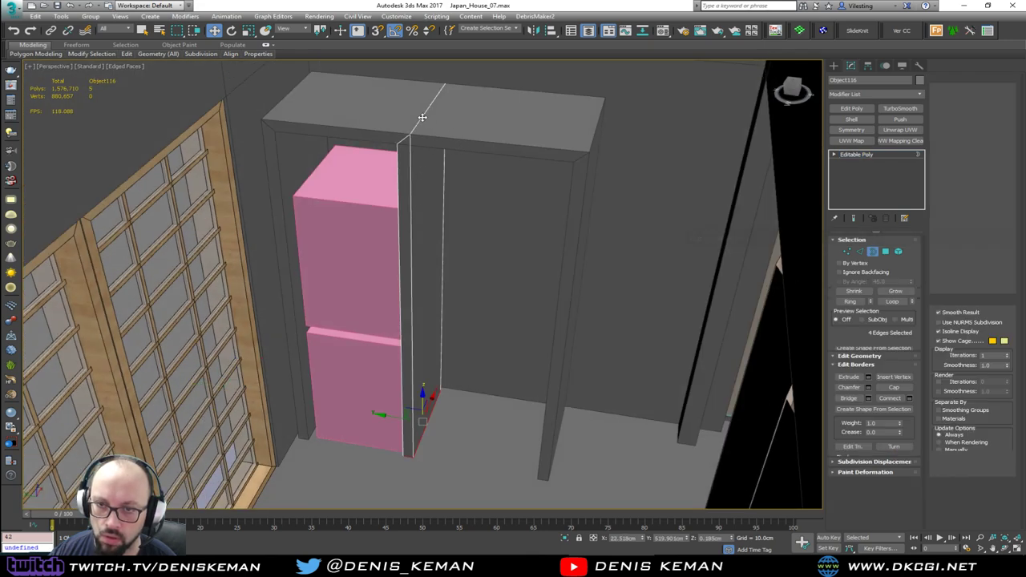
click(421, 112)
click(1007, 207)
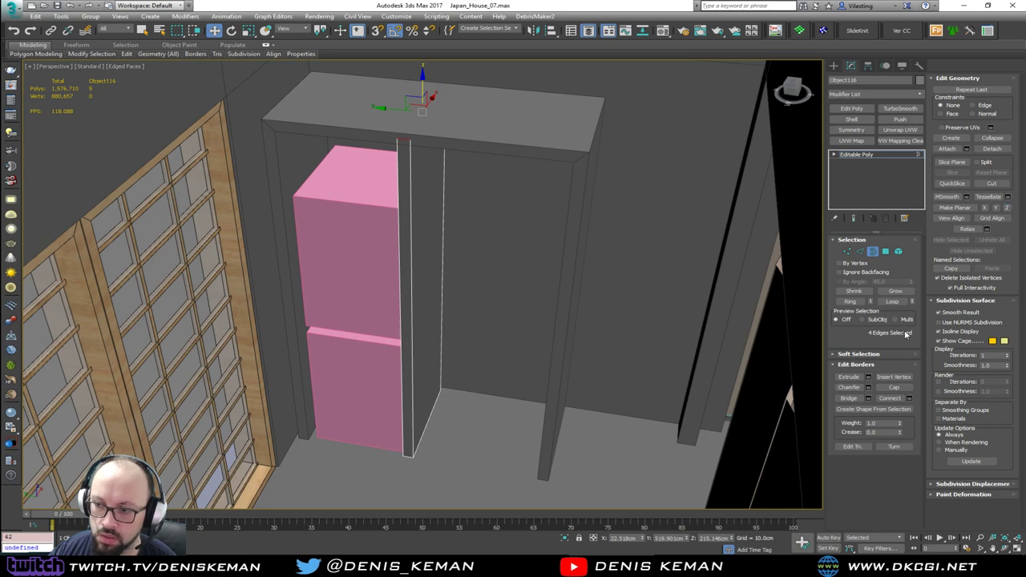
scroll(483, 182, up, 4)
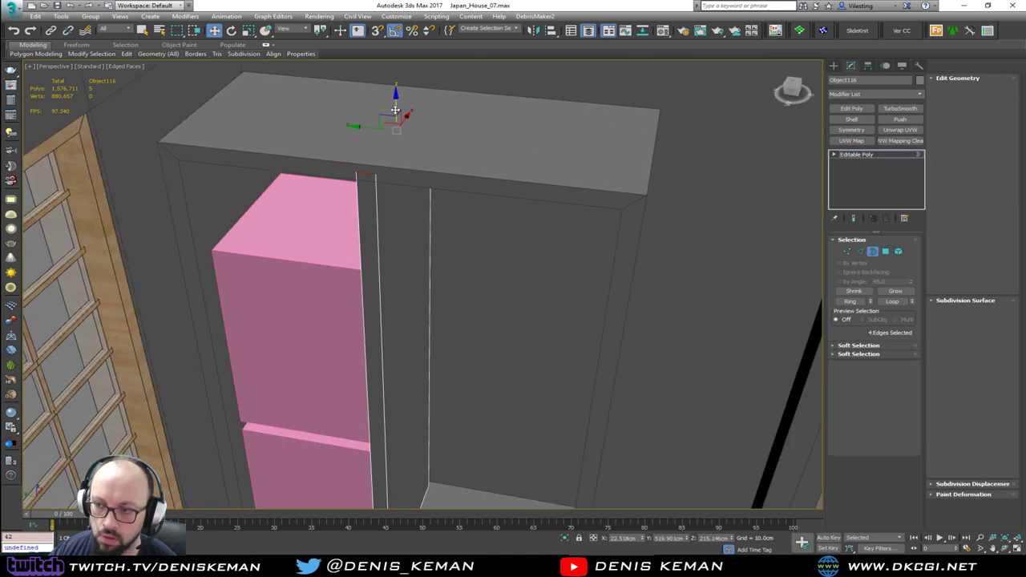
Step: Move the divider panel's narrow front polygon inward along X by about 6 cm, recessing it from the cabinet front
key(3)
key(4)
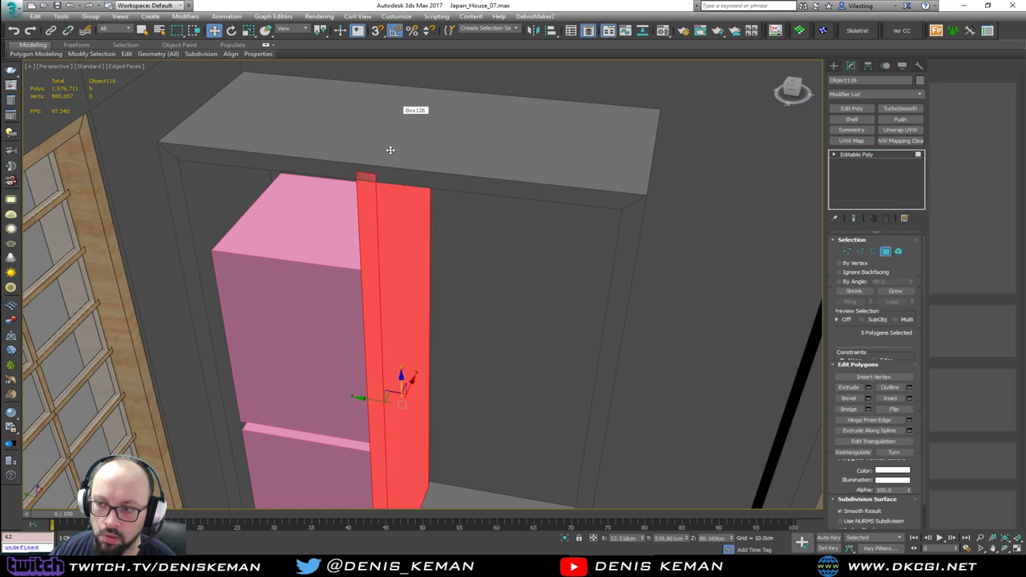
click(374, 158)
drag(395, 107, 397, 117)
click(372, 228)
alt+middle_drag(375, 241, 461, 380)
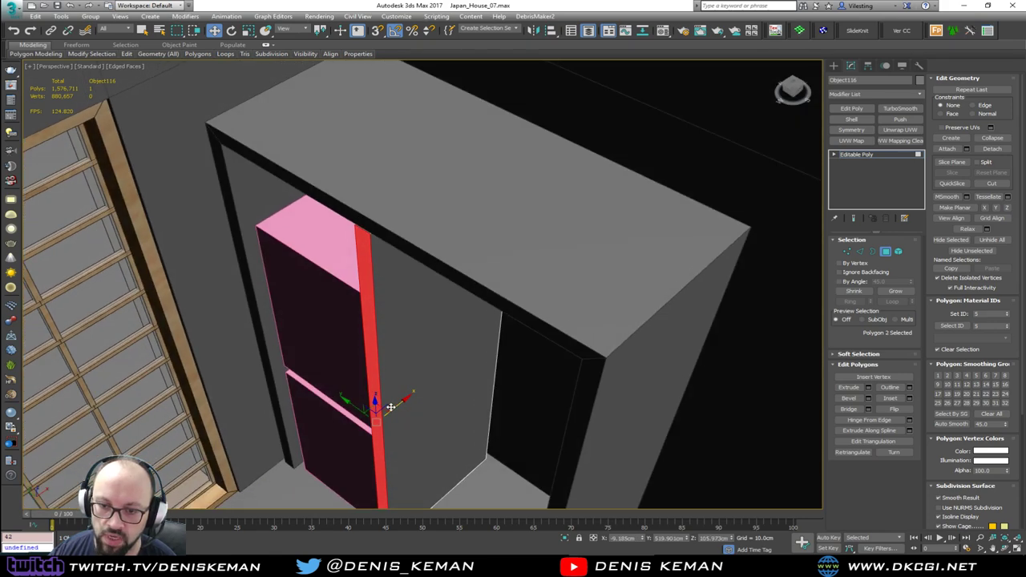
drag(391, 406, 418, 402)
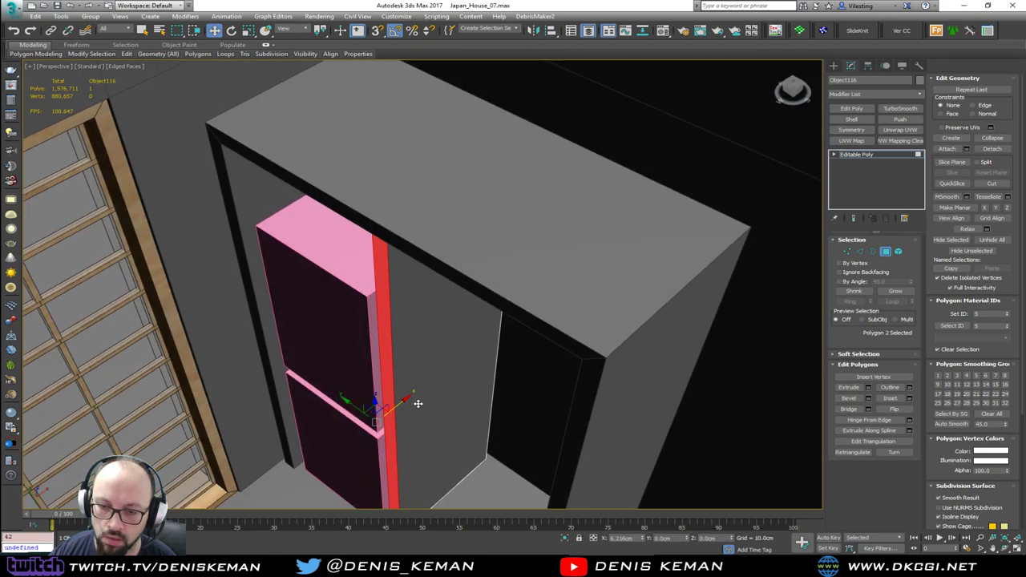
alt+middle_drag(419, 401, 678, 330)
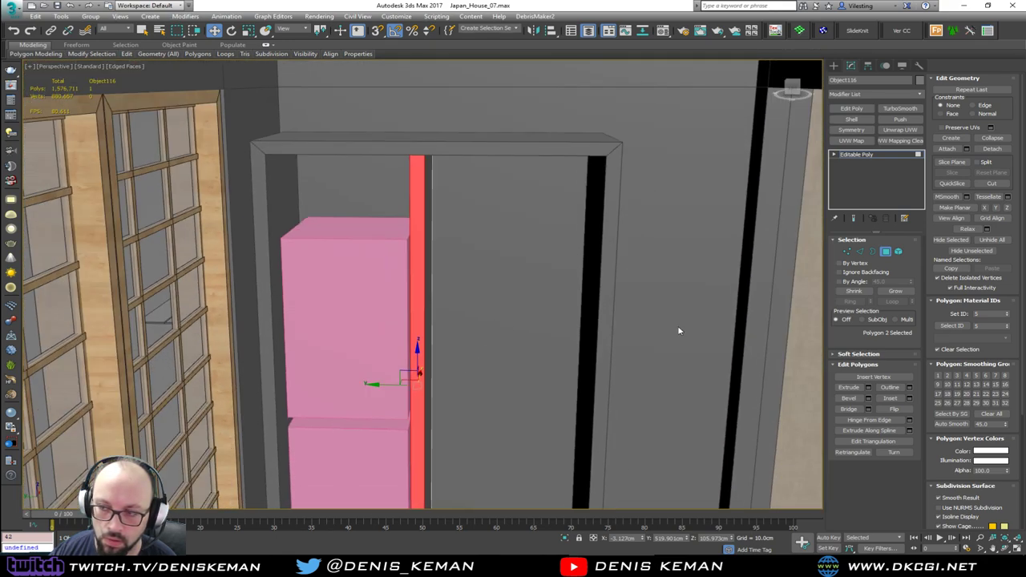
click(885, 251)
Step: Shift both stacked pink boxes together slightly along Y, away from the divider panel
click(383, 339)
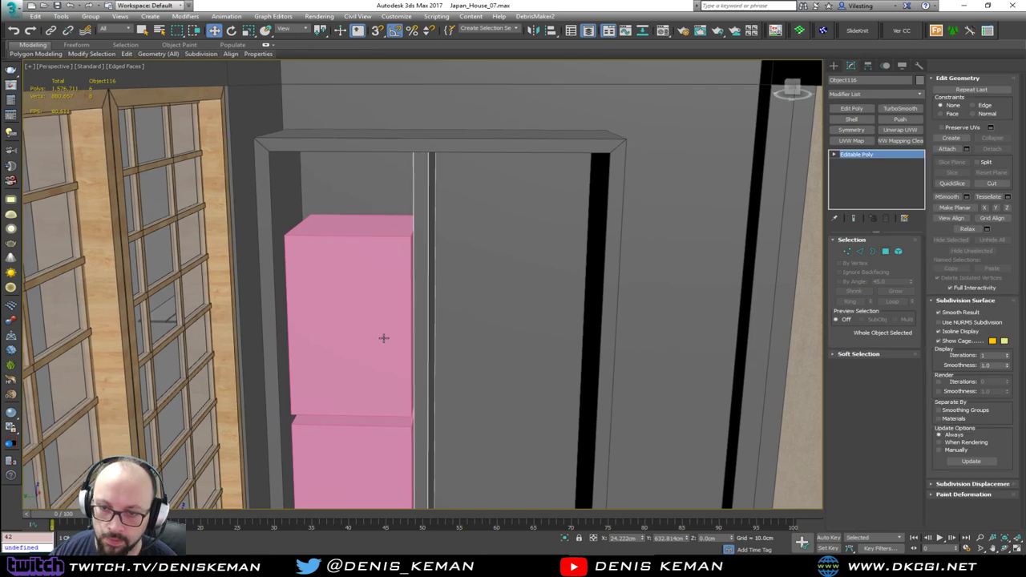
ctrl+click(373, 434)
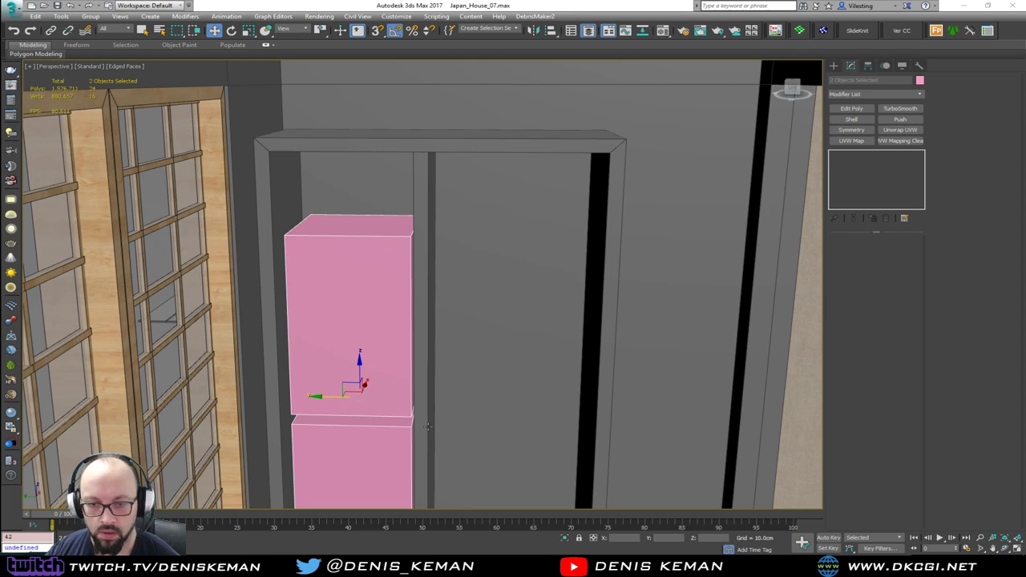
alt+middle_drag(428, 427, 321, 408)
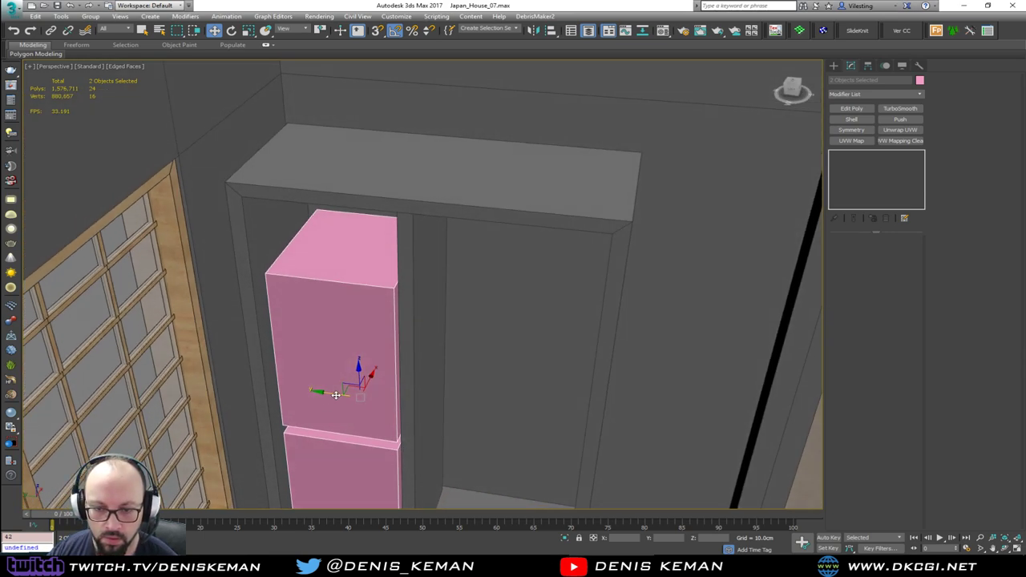
drag(335, 395, 333, 395)
alt+middle_drag(332, 395, 334, 375)
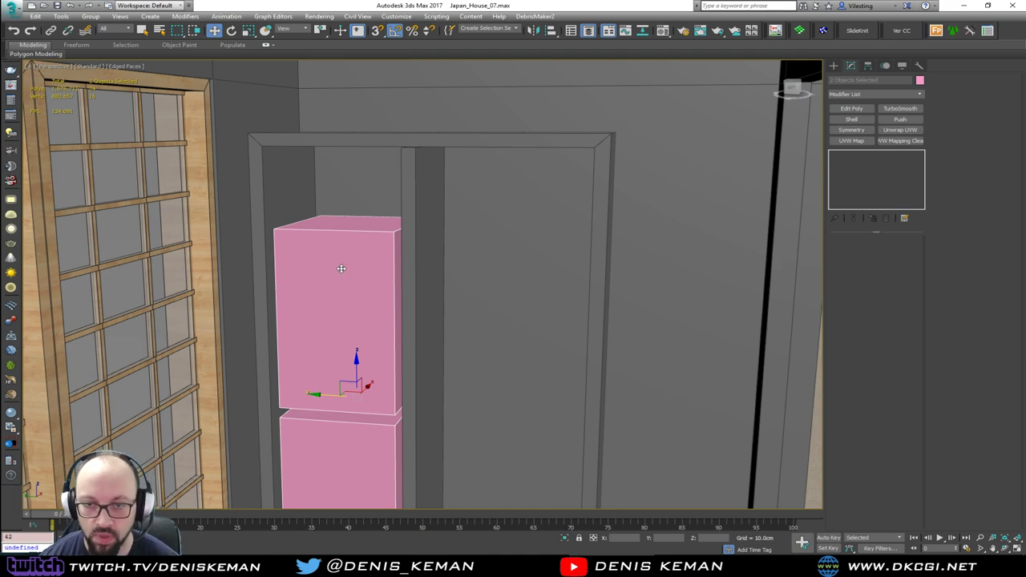
alt+middle_drag(374, 286, 397, 356)
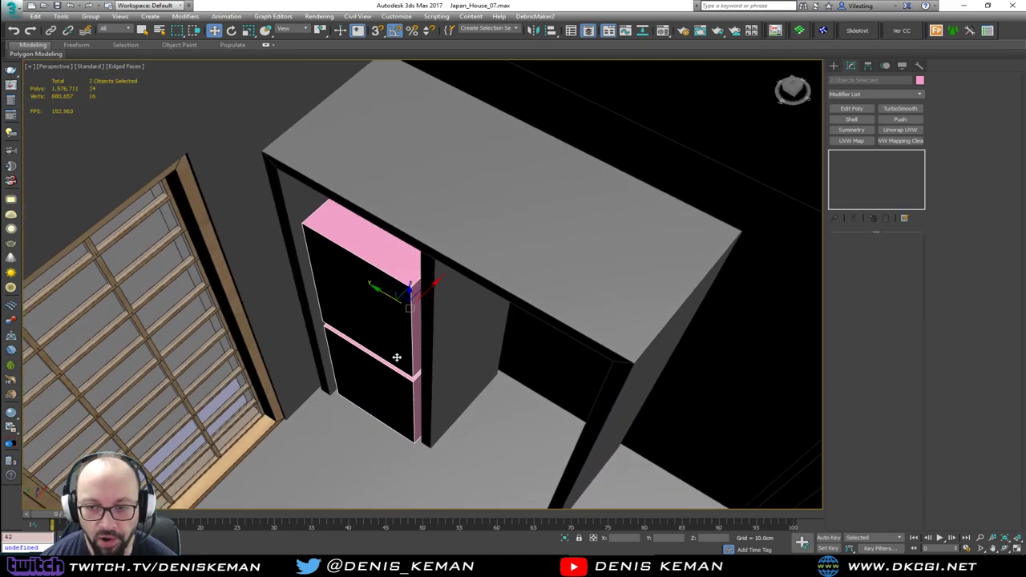
Step: Move the cabinet frame's three front polygons, two side posts and the top strip, outward along X by about 8 cm
click(313, 309)
alt+middle_drag(313, 310, 361, 321)
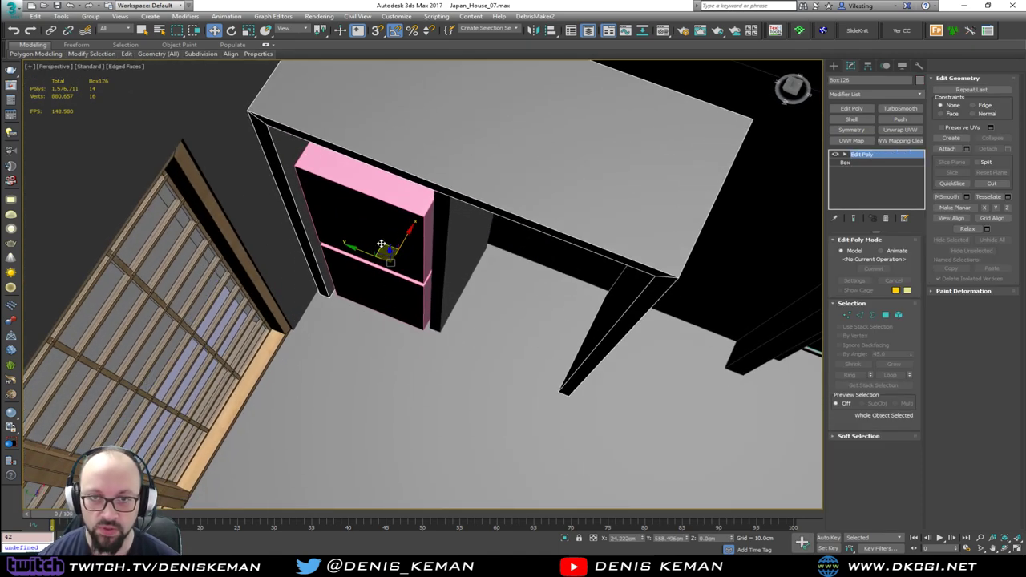
alt+middle_drag(378, 248, 377, 297)
key(4)
click(629, 386)
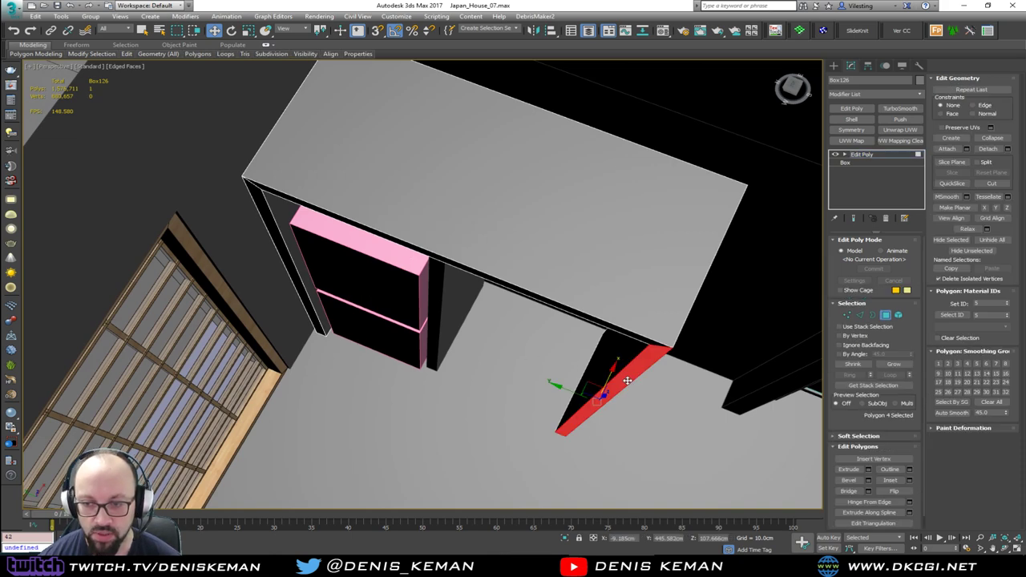
ctrl+click(276, 236)
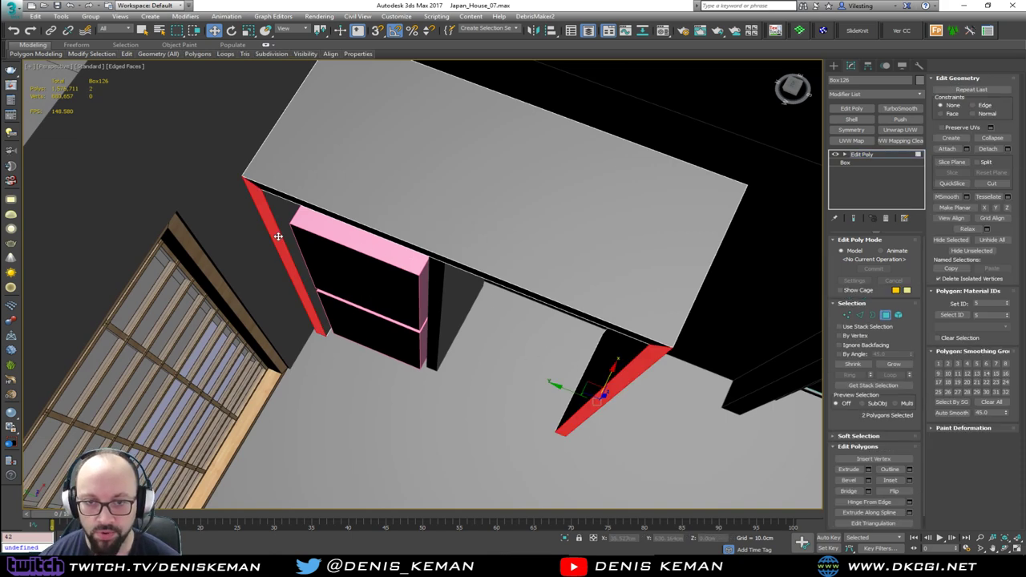
ctrl+click(364, 228)
alt+middle_drag(363, 229, 342, 309)
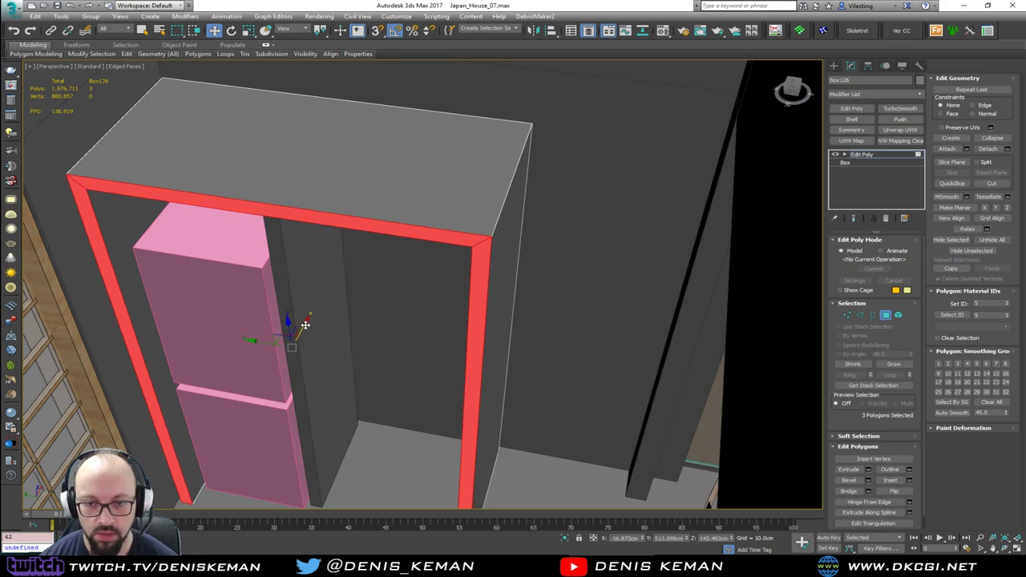
Step: Center the divider panel's pivot on the object
key(4)
click(297, 357)
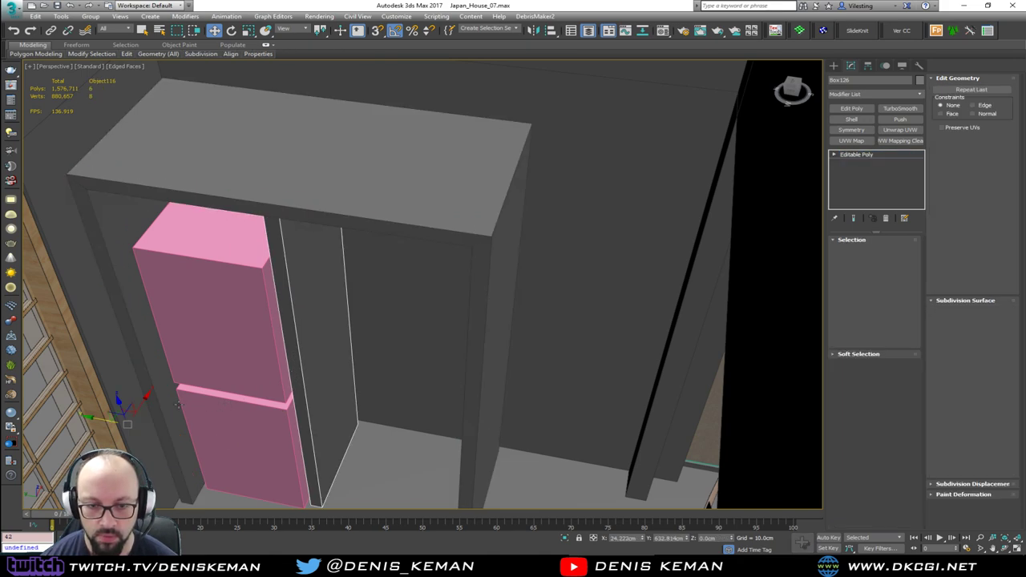
click(868, 66)
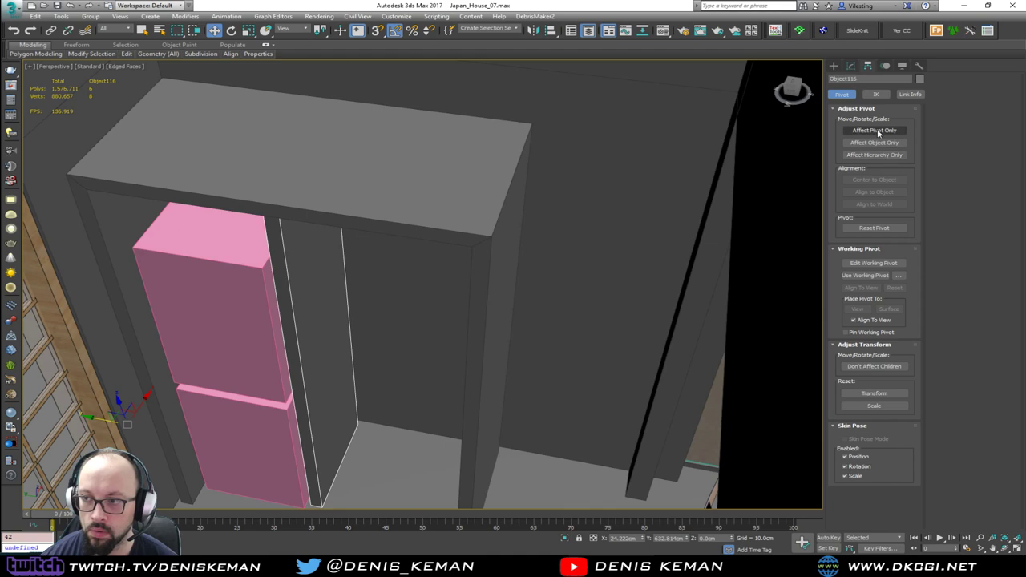
click(874, 130)
click(879, 180)
click(875, 130)
alt+middle_drag(384, 321, 344, 321)
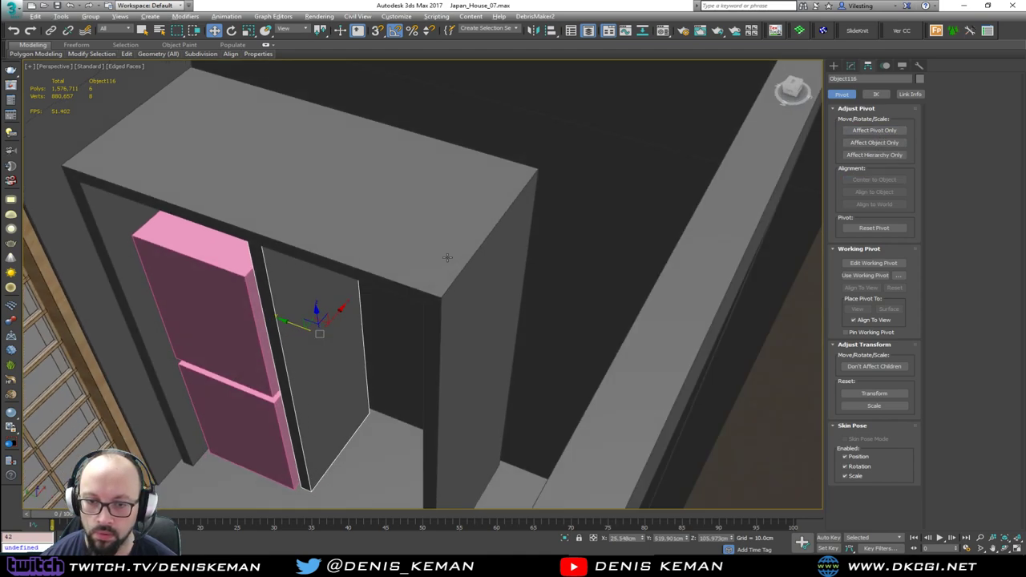
Step: Pull the divider panel's front polygon outward along X by about 4 cm, toward the cabinet's front
key(4)
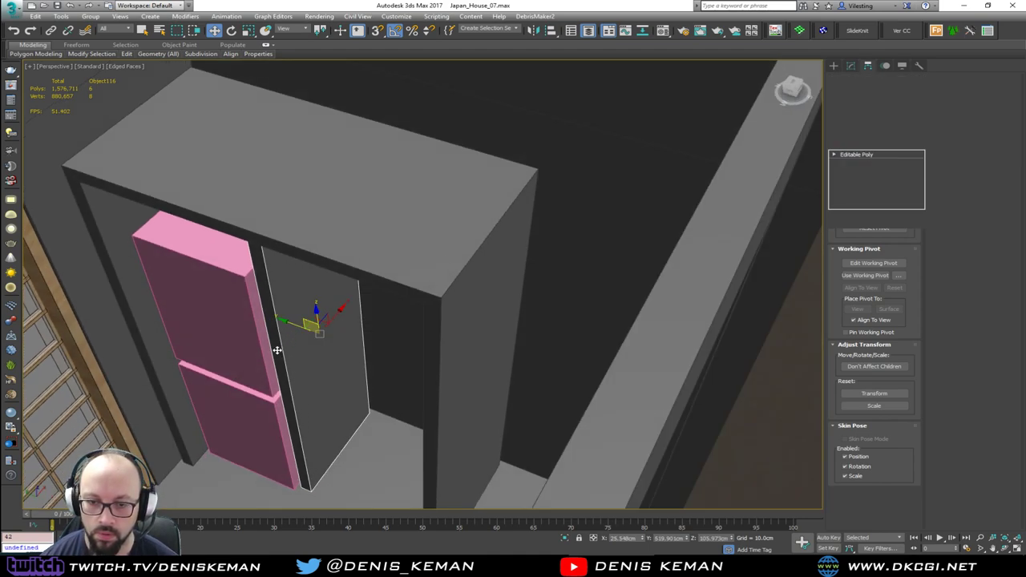
click(277, 350)
drag(303, 355, 291, 365)
click(886, 252)
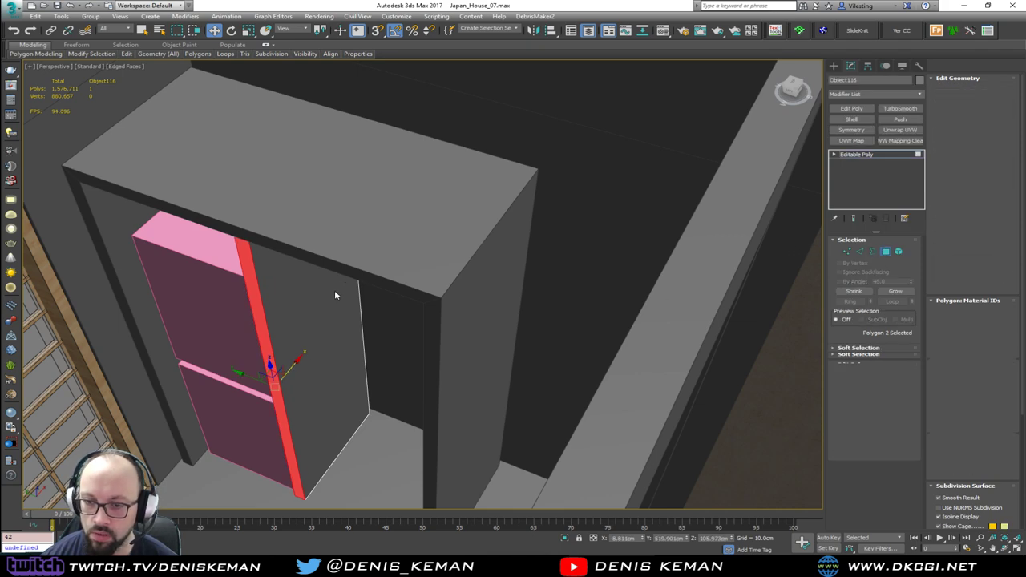
scroll(370, 291, down, 4)
alt+middle_drag(371, 291, 424, 262)
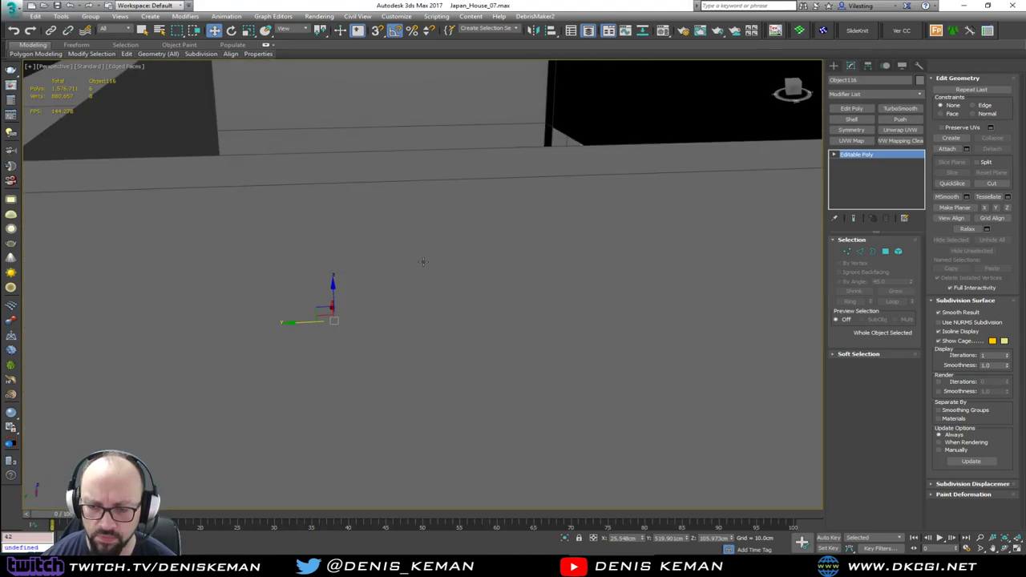
scroll(423, 261, down, 5)
scroll(461, 273, up, 2)
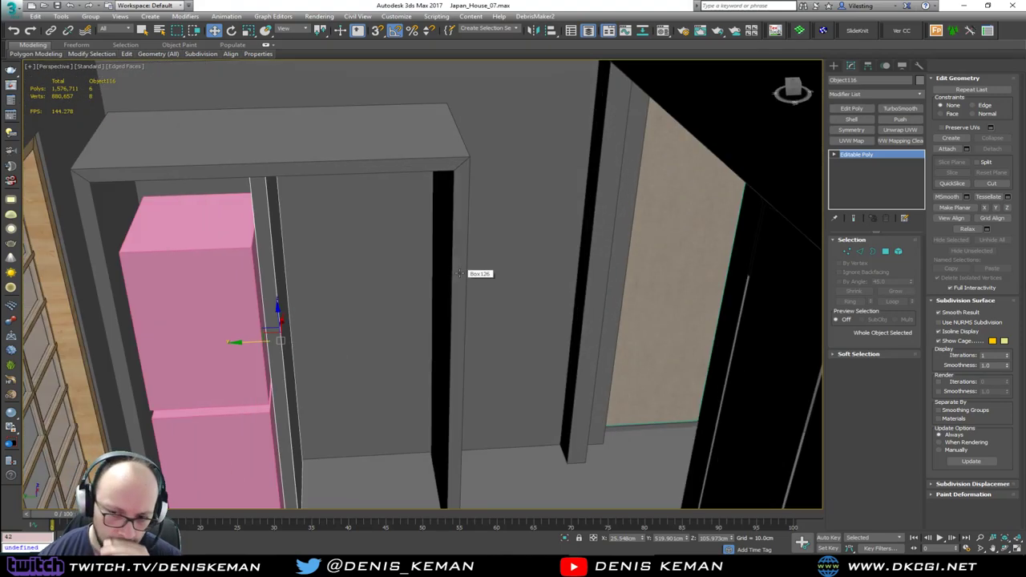
middle_drag(463, 310, 339, 268)
middle_drag(505, 354, 174, 233)
Step: Clear the selection, turn off the edged-faces display and check the cabinet interior and stacked boxes up close
click(175, 254)
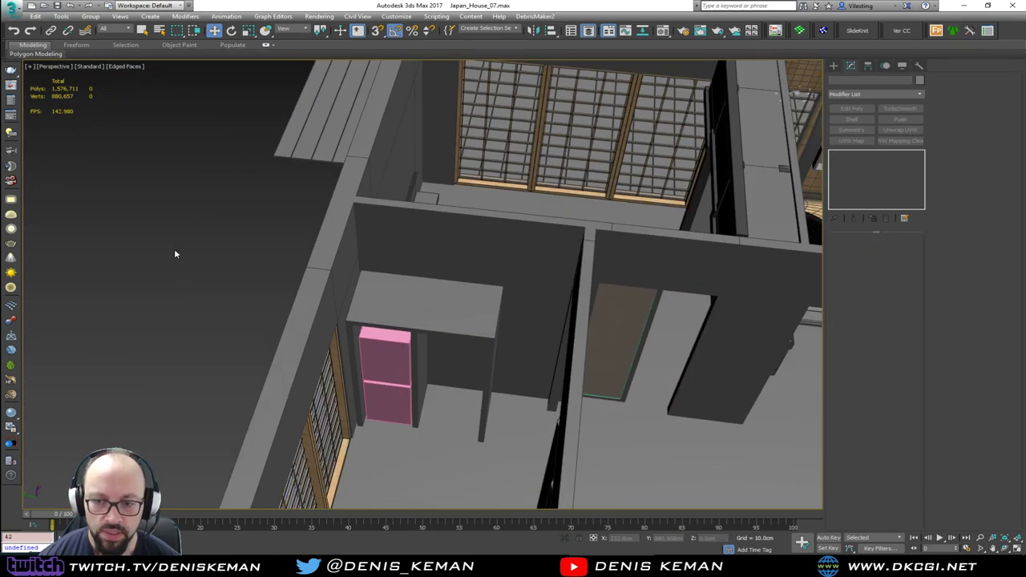
scroll(443, 374, up, 7)
key(F4)
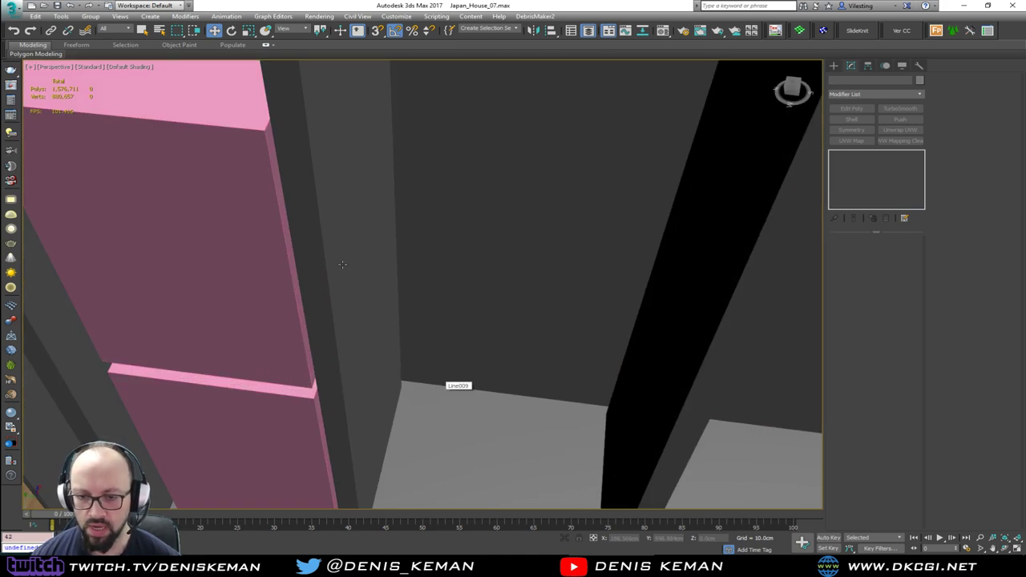
alt+middle_drag(343, 265, 246, 315)
middle_drag(241, 378, 280, 223)
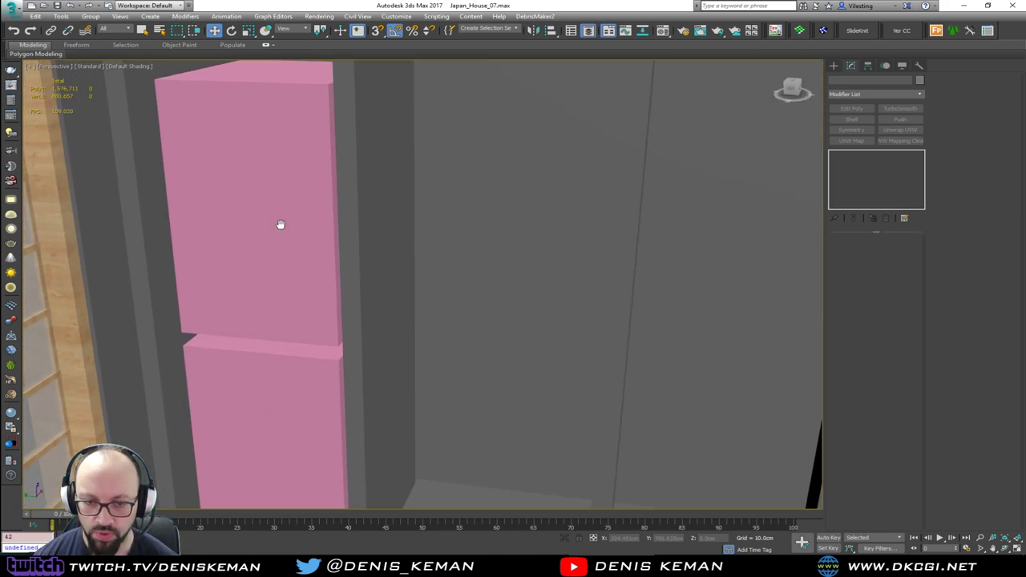
scroll(282, 240, down, 3)
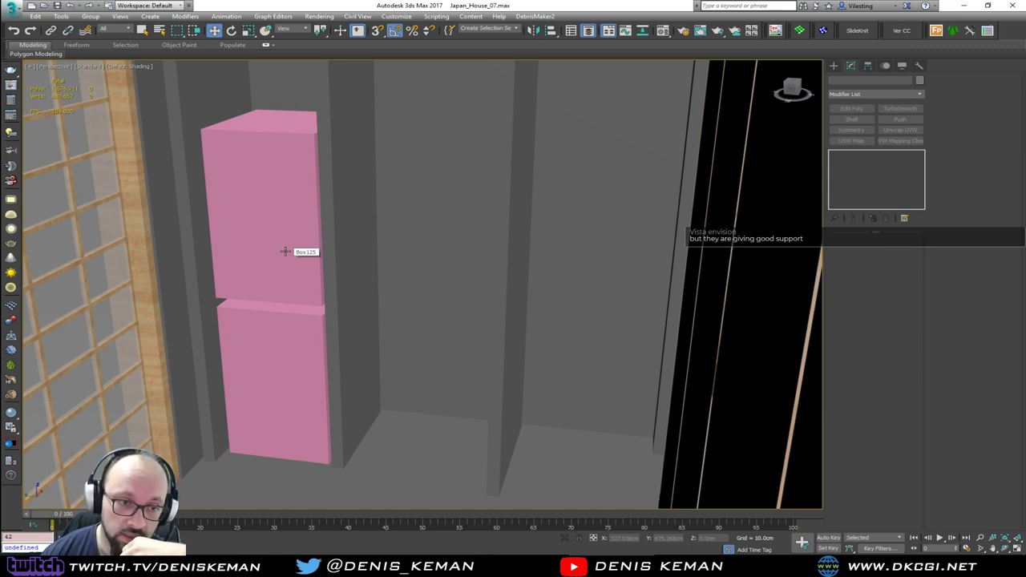
Step: Check the upper pink box's dimensions and review the laundry room within the overall house layout
click(285, 252)
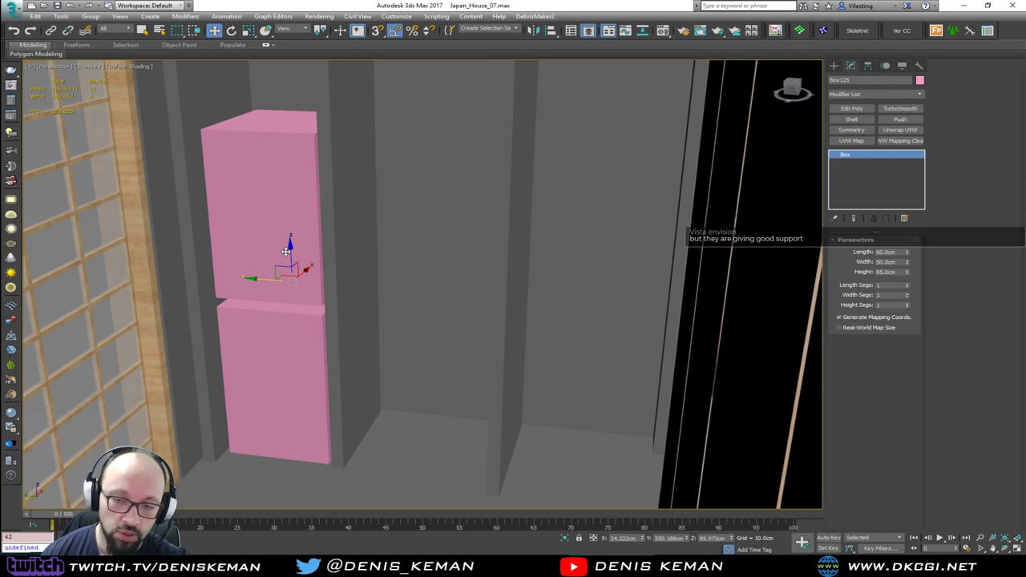
middle_drag(285, 209, 294, 273)
scroll(295, 274, down, 4)
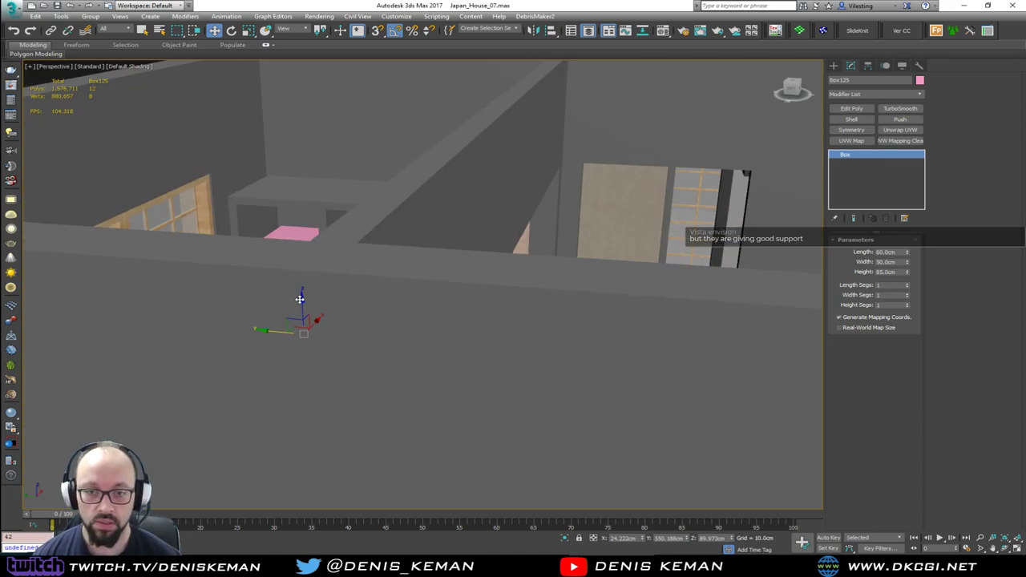
alt+middle_drag(305, 210, 305, 269)
scroll(256, 217, down, 3)
click(222, 201)
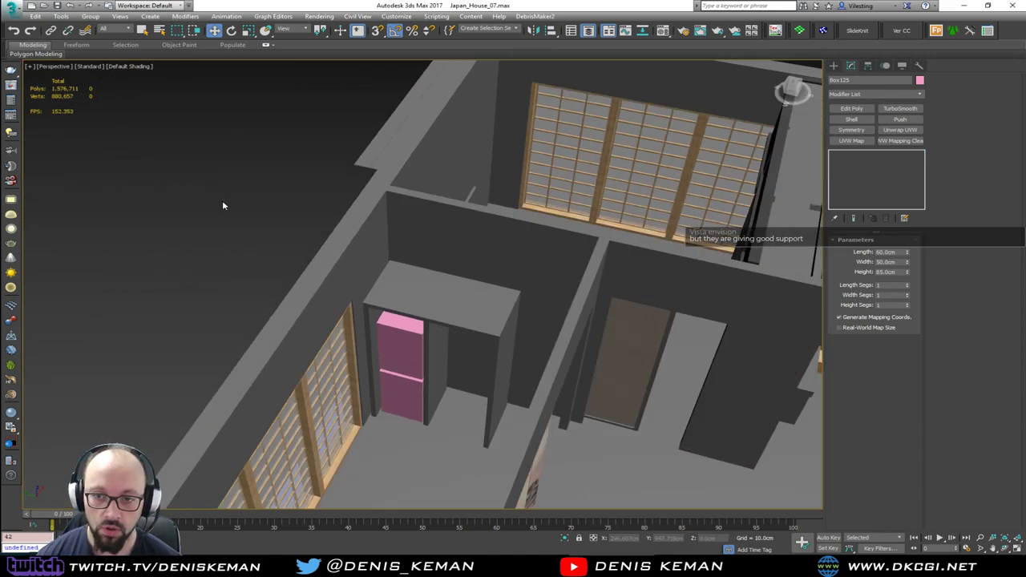
middle_drag(444, 287, 394, 258)
scroll(396, 267, down, 4)
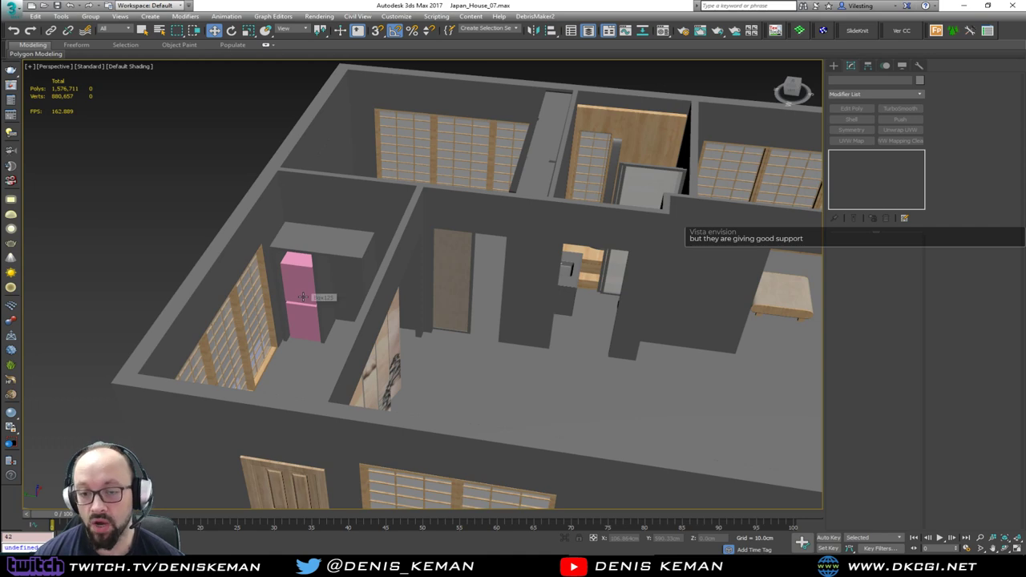
Step: Inspect the stacked boxes and the neighbouring rooms, and return the view to the upper pink box
scroll(302, 297, up, 8)
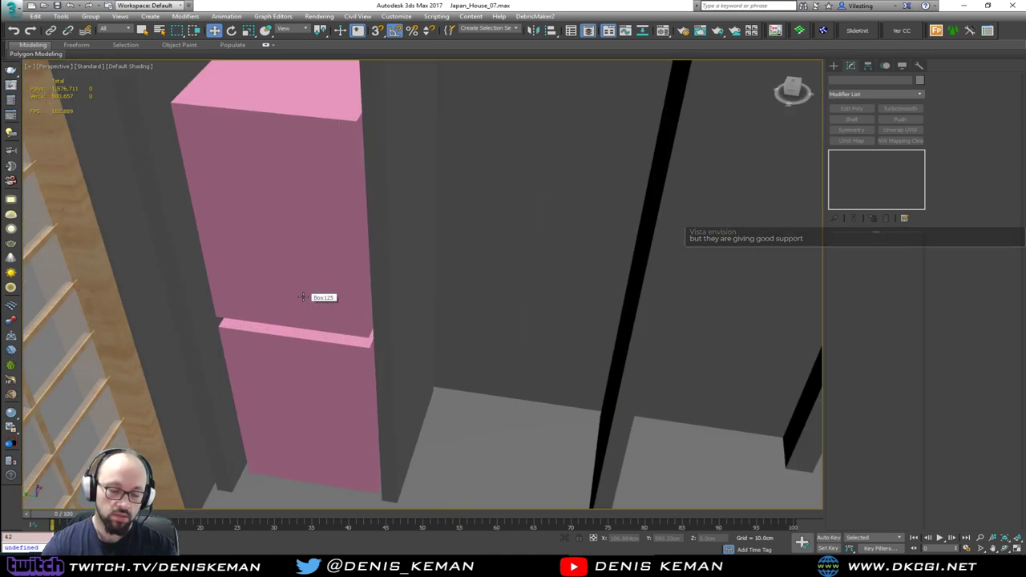
scroll(302, 297, down, 8)
alt+middle_drag(302, 298, 267, 283)
alt+middle_drag(197, 178, 472, 253)
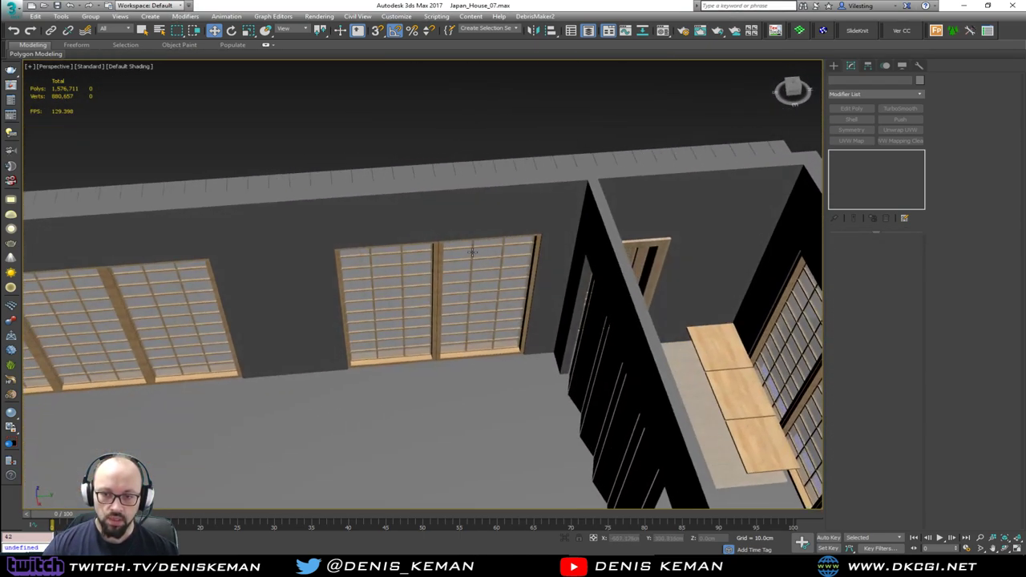
alt+middle_drag(429, 131, 344, 297)
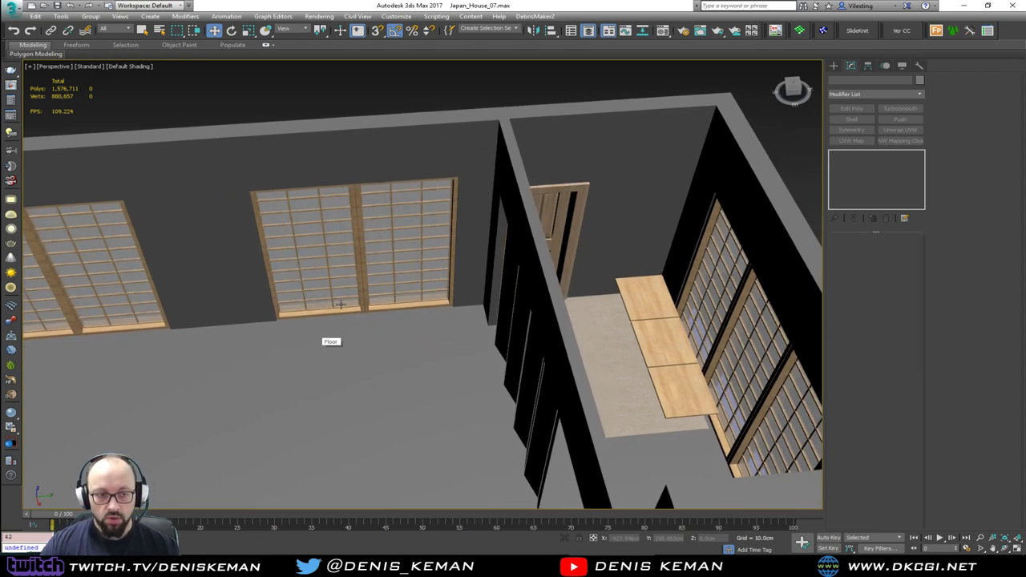
alt+middle_drag(330, 343, 398, 269)
middle_drag(450, 219, 339, 263)
click(434, 241)
key(z)
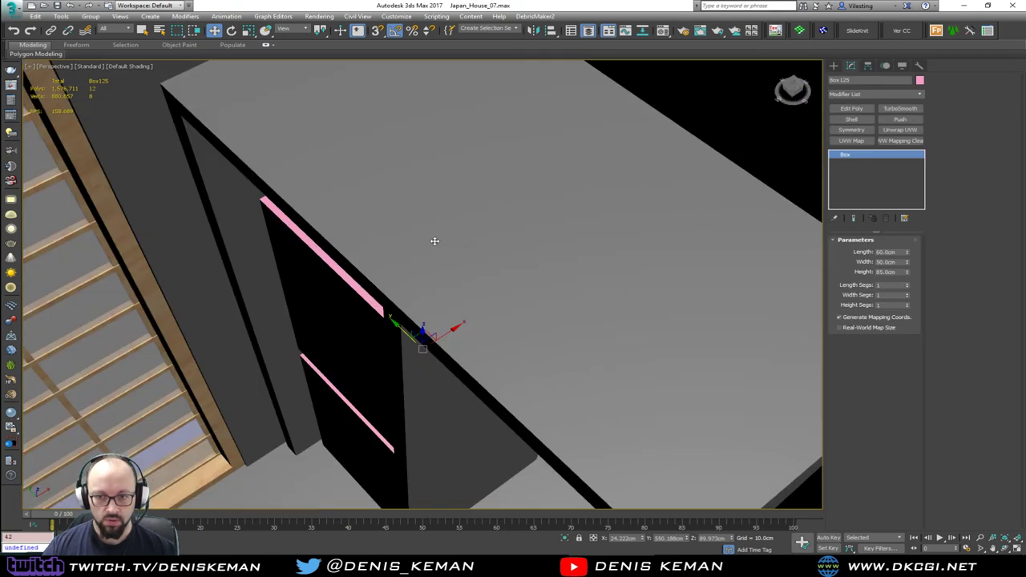
Step: Deselect the upper pink box while viewing the cabinet and stacked boxes from above
alt+middle_drag(435, 240, 394, 312)
scroll(427, 230, down, 5)
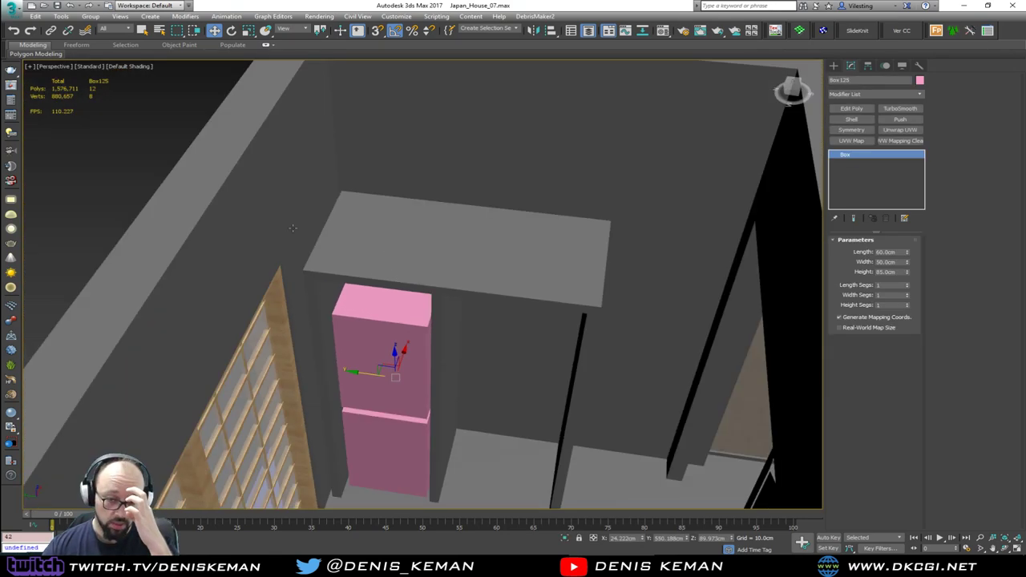
click(102, 187)
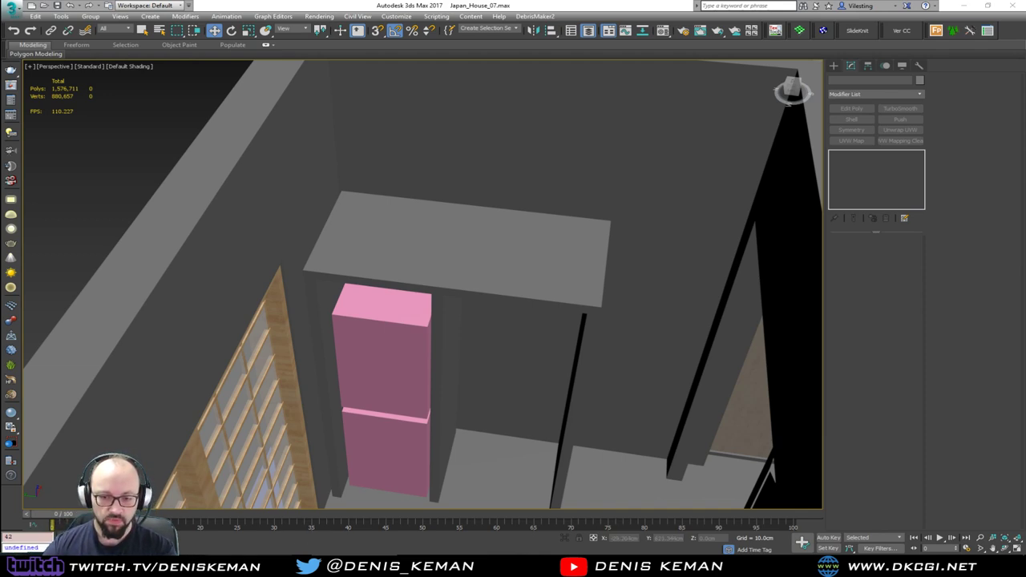
Step: Switch to the Vivaldi browser, maximise its window and review the Electrolux washing machine dimension drawing
drag(0, 34, 478, 30)
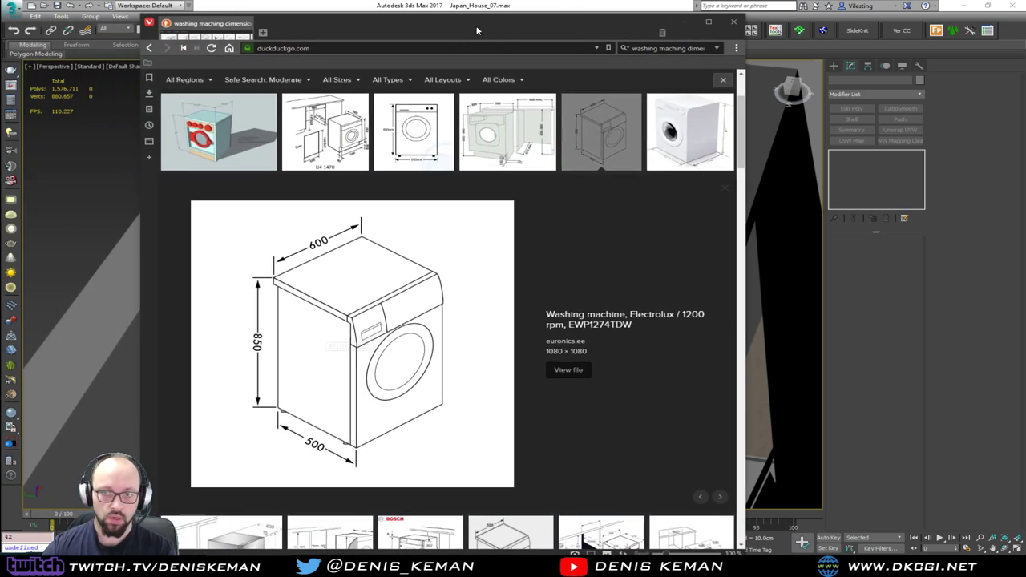
double_click(476, 30)
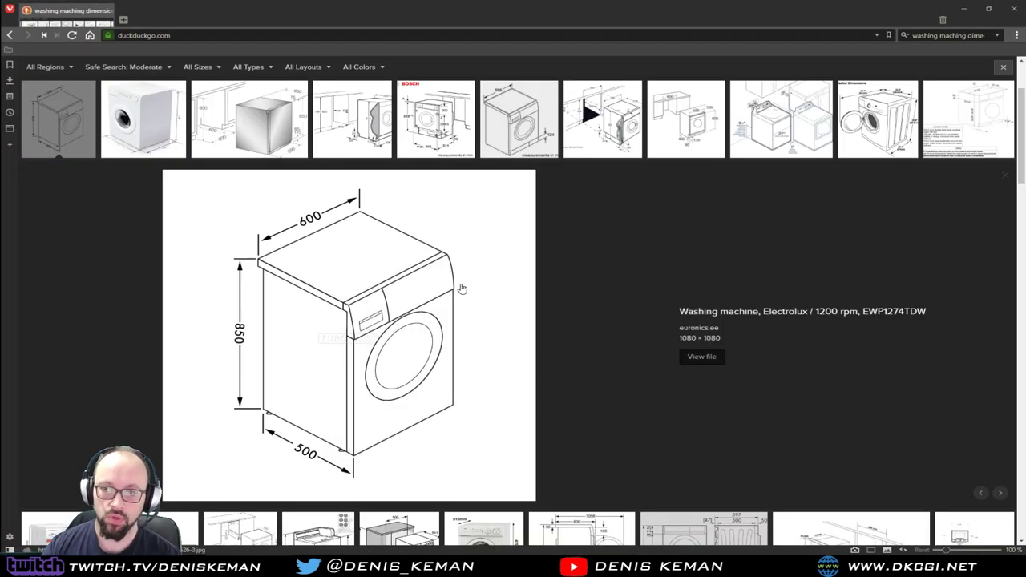
scroll(484, 307, up, 2)
scroll(484, 306, down, 3)
scroll(484, 307, up, 3)
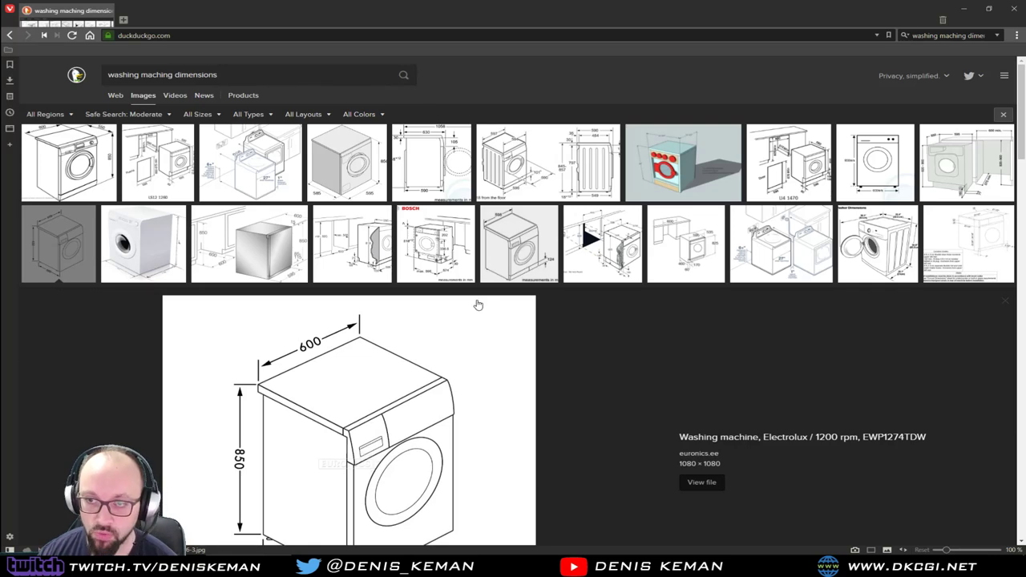
Step: Return to the web results and shorten the search to "washing maching"
key(alt+Left)
drag(170, 74, 344, 74)
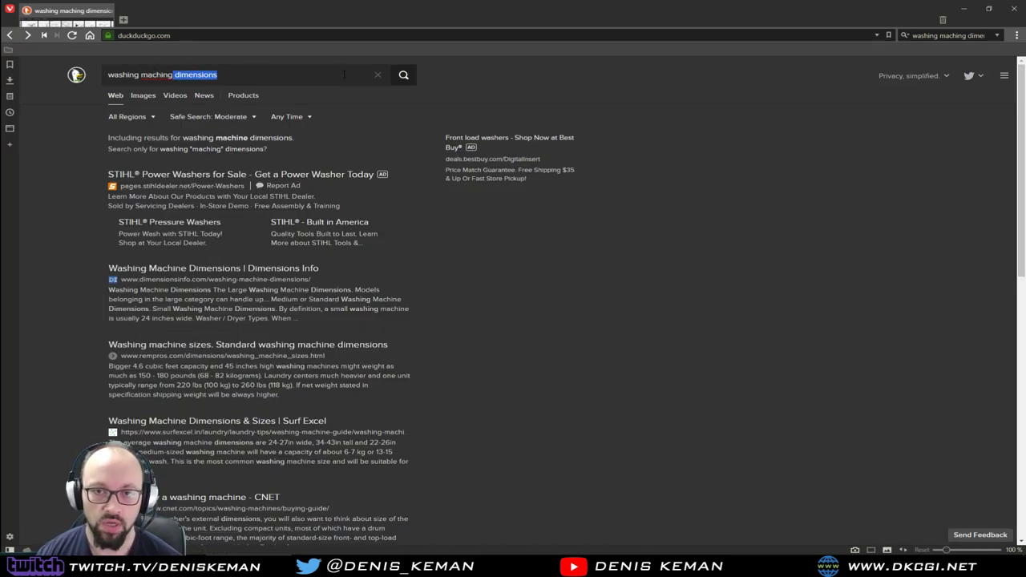
key(BackSpace)
key(Return)
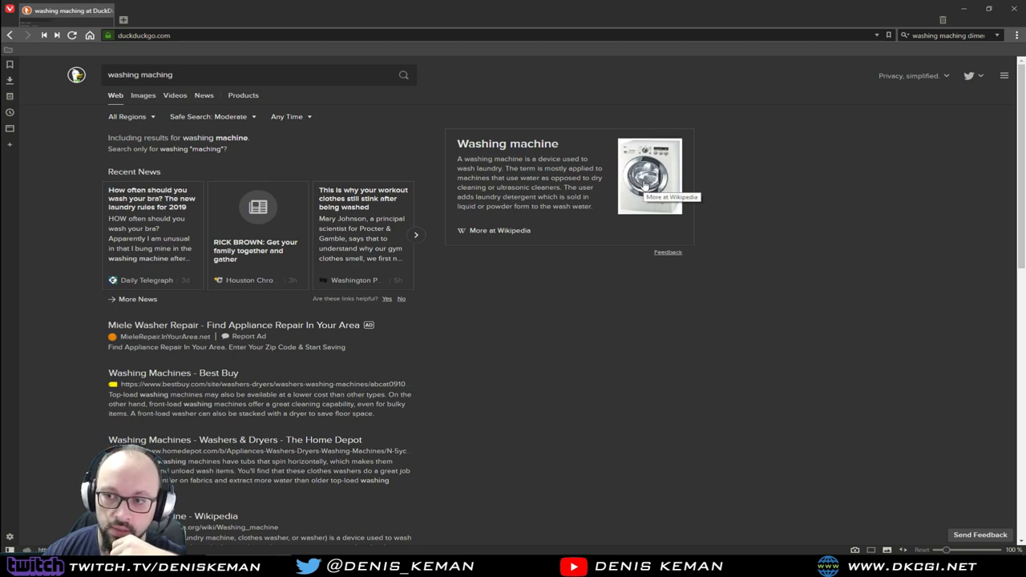
Step: View the enlarged front-loader photo in Wikipedia's washing machine article, and return to the search results
click(644, 185)
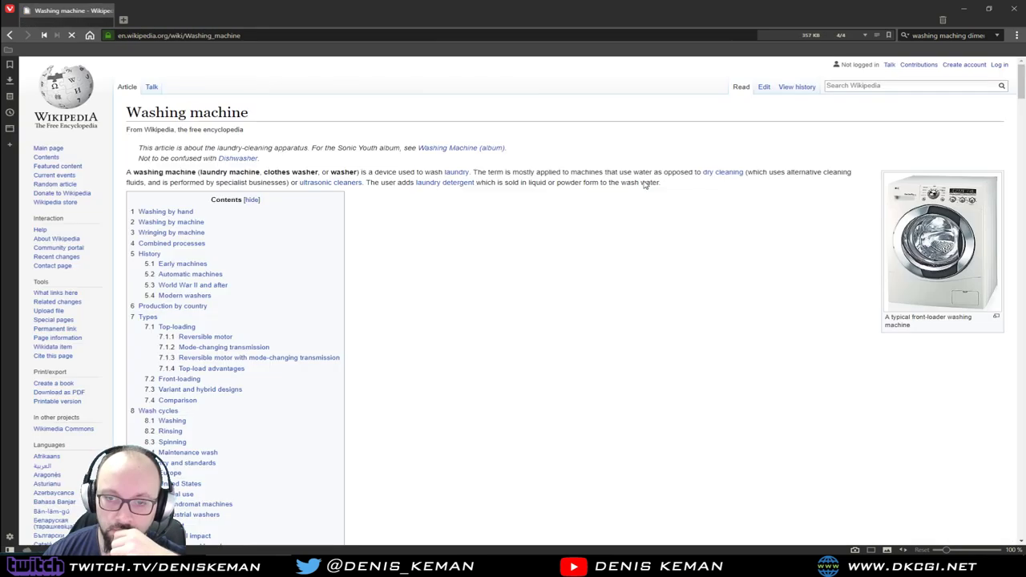
click(921, 245)
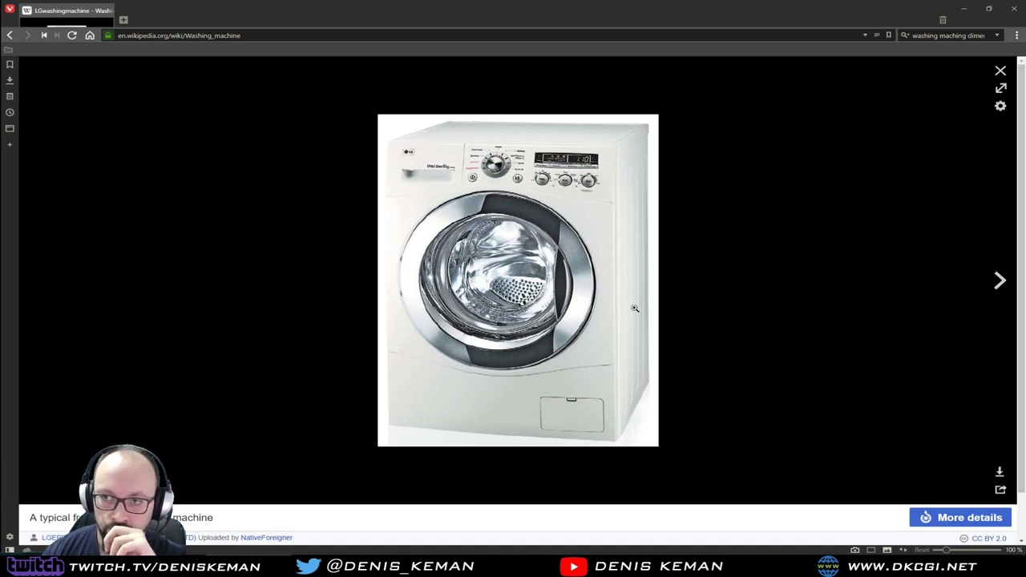
key(Escape)
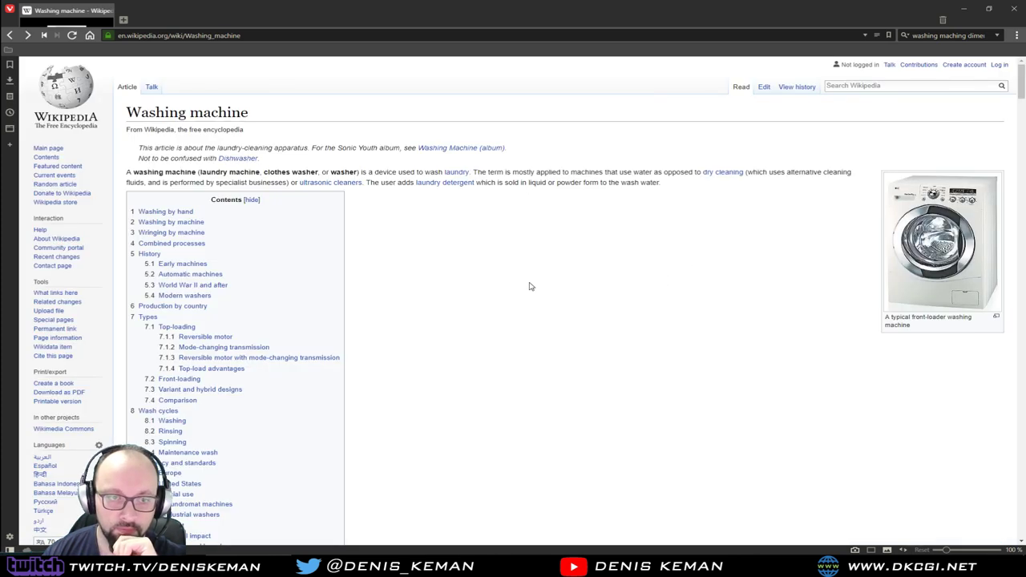
key(alt+Left)
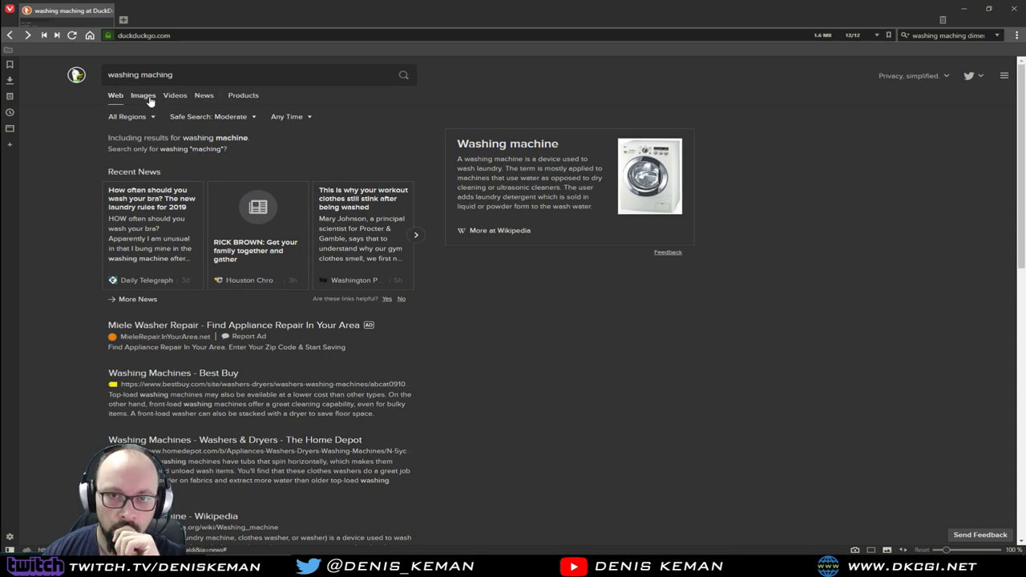
Step: Browse the washing machine image results and compare the grey Hotpoint WMFUG742G with the LG Six Motion front-loader
click(149, 100)
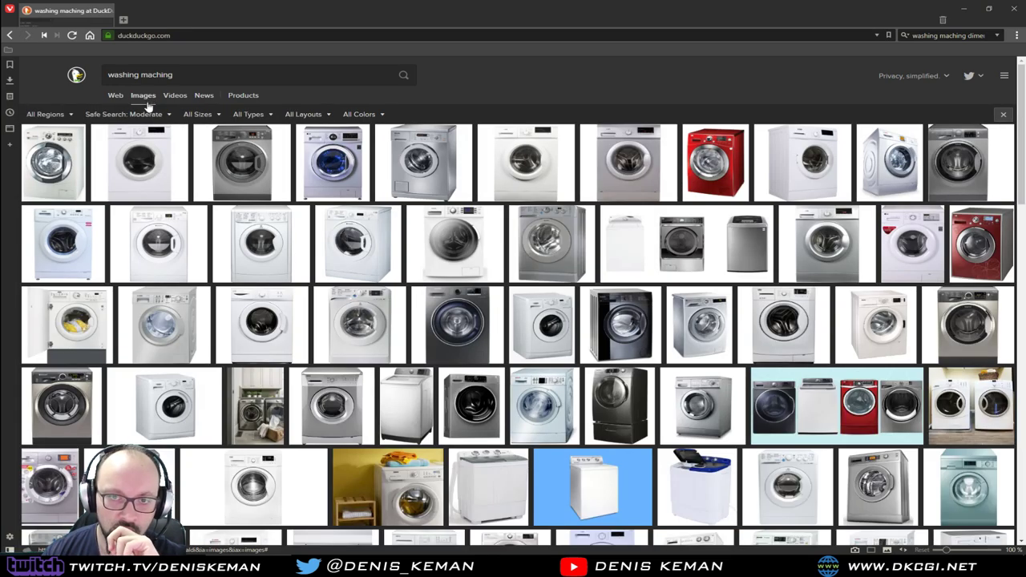
click(258, 173)
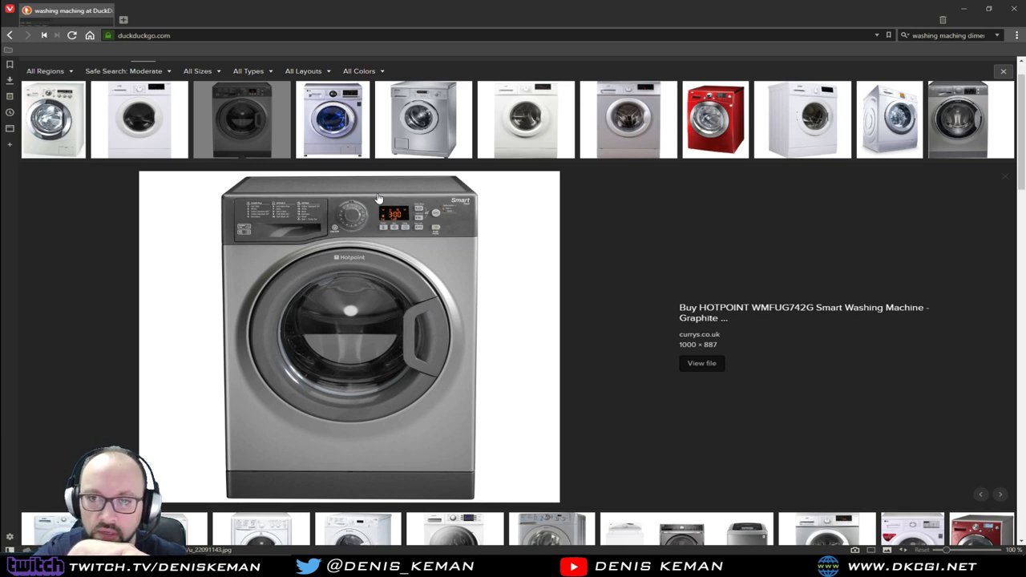
click(346, 133)
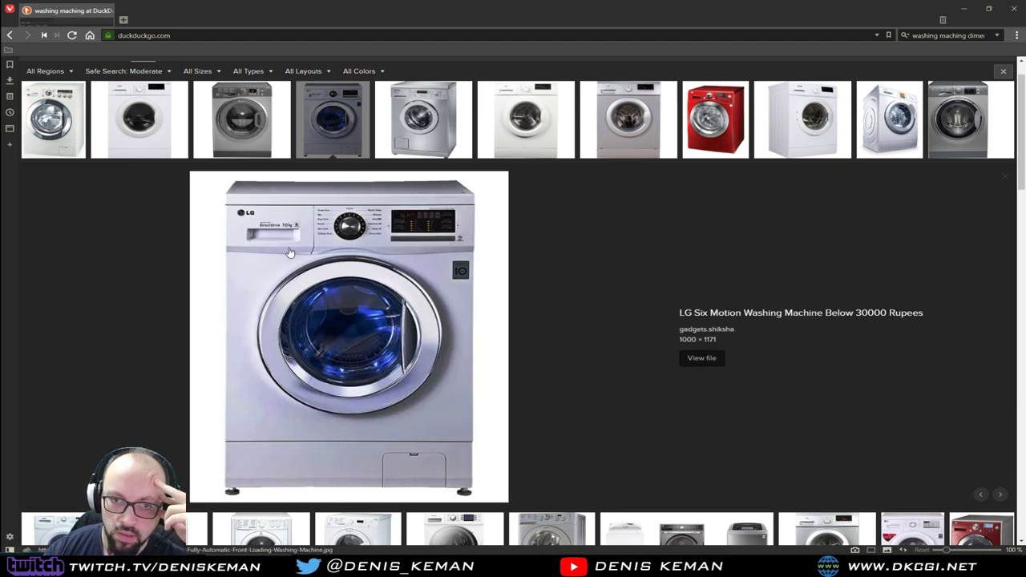
click(263, 145)
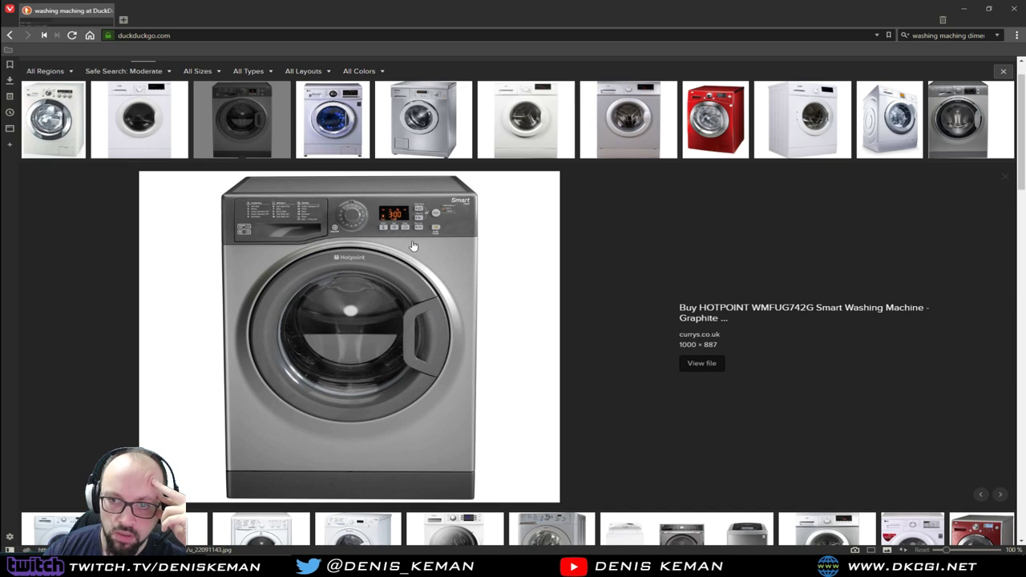
click(332, 150)
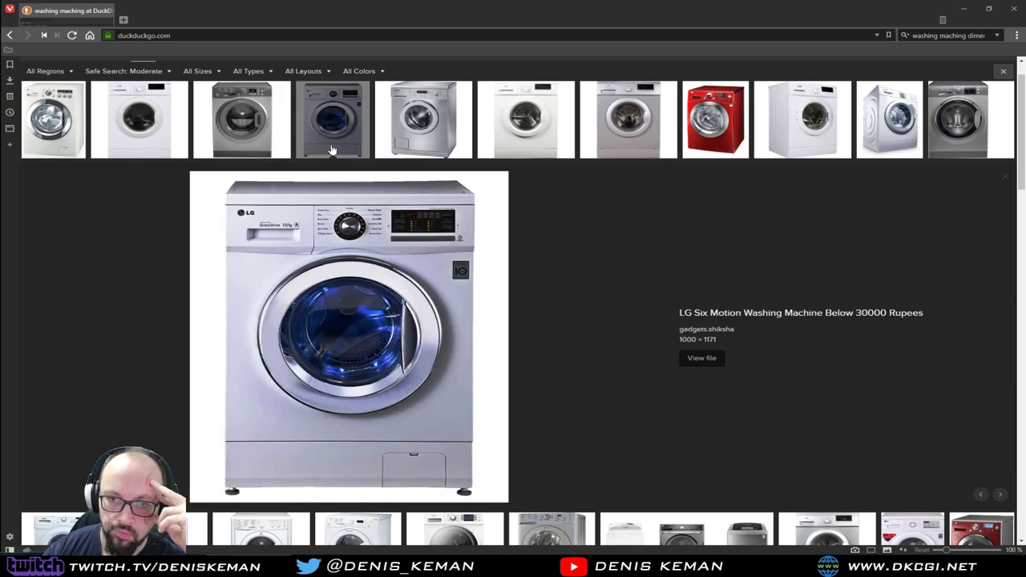
mouse_move(250, 151)
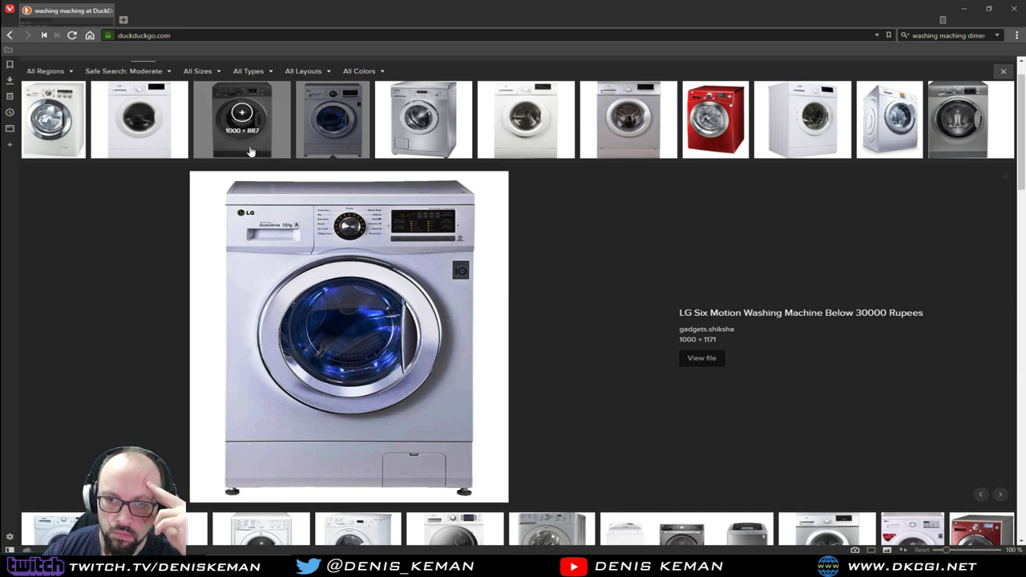
click(250, 151)
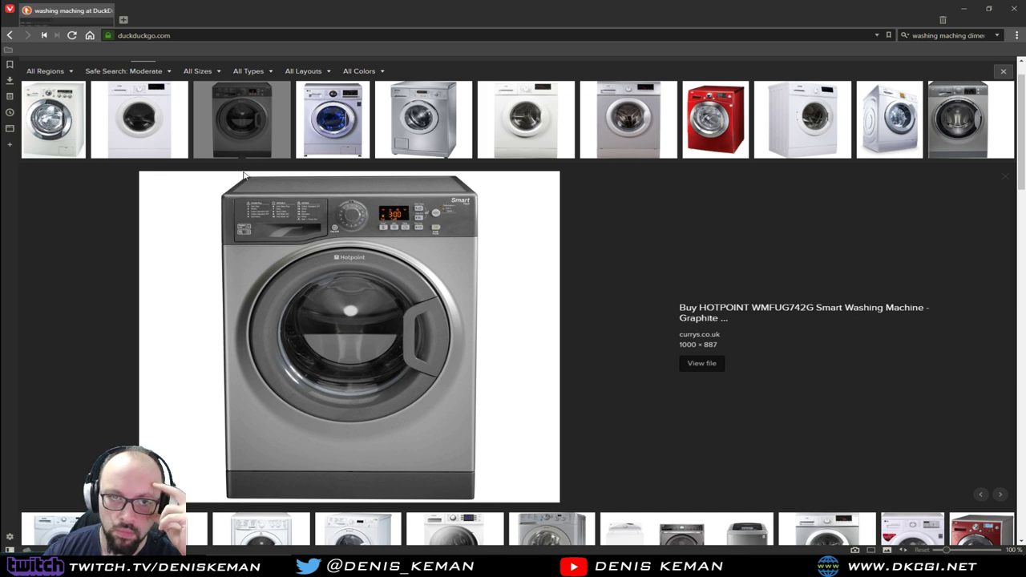
Step: Save the full-size Hotpoint washing machine image as Washing_Machine.jpg and close its tab
click(712, 370)
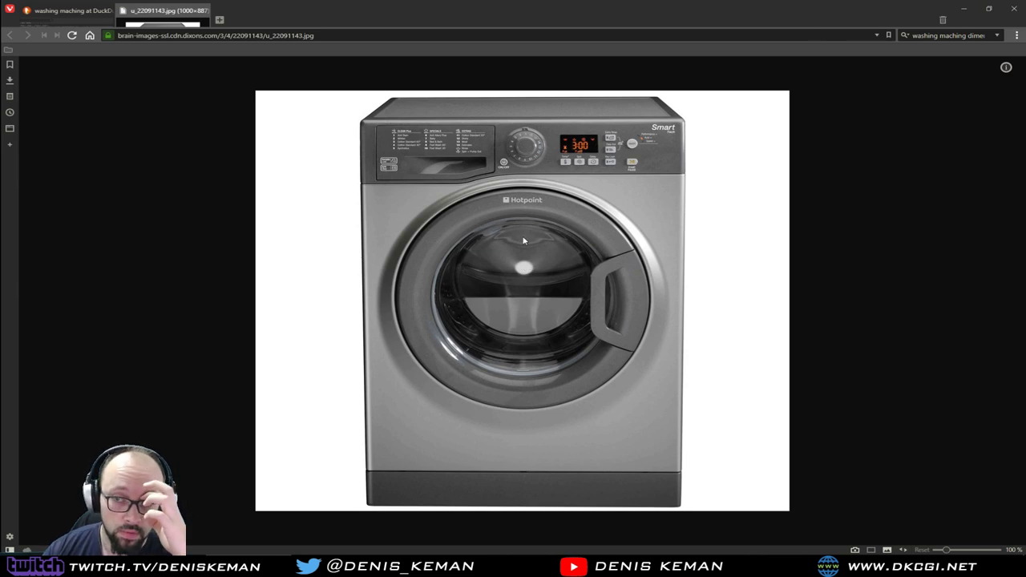
right_click(523, 240)
click(585, 324)
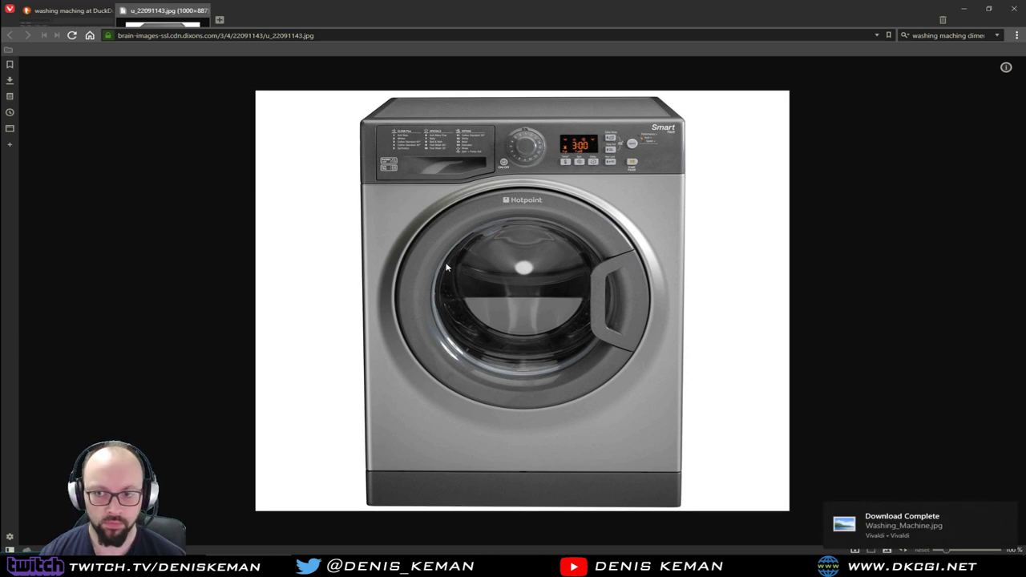
click(203, 11)
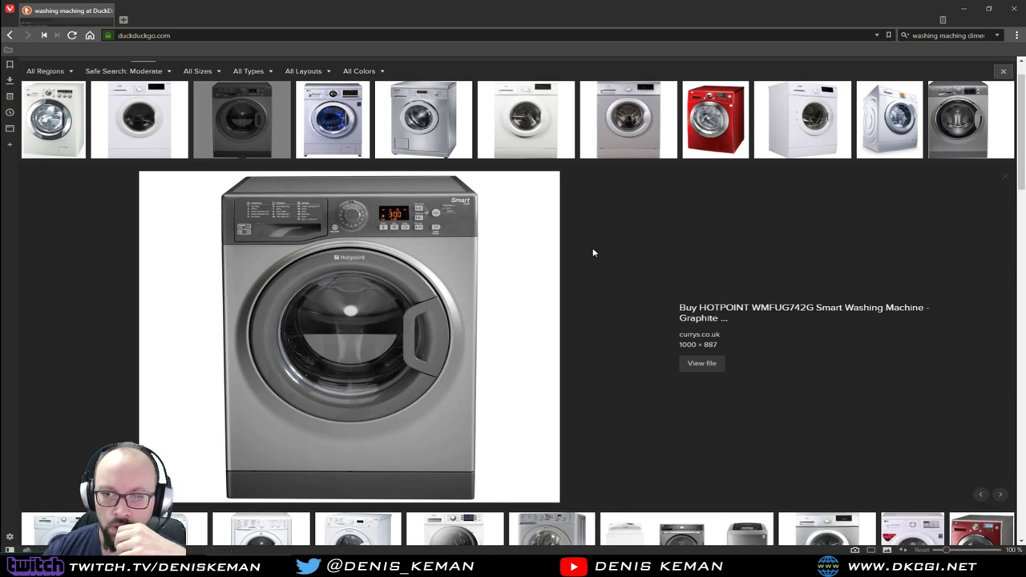
Step: Change the image search to "drying maching"
scroll(577, 250, up, 1)
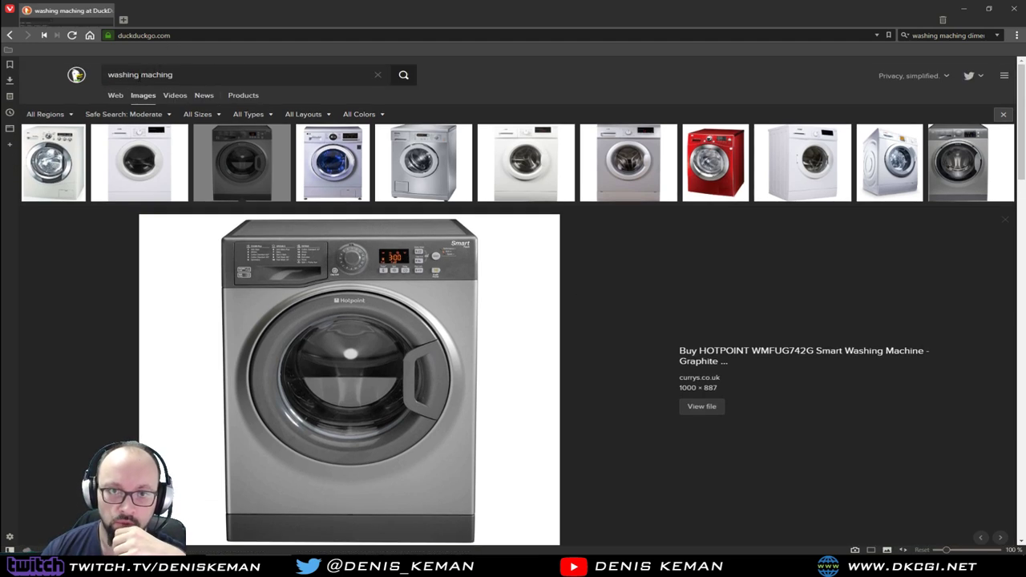
double_click(123, 75)
text(drying)
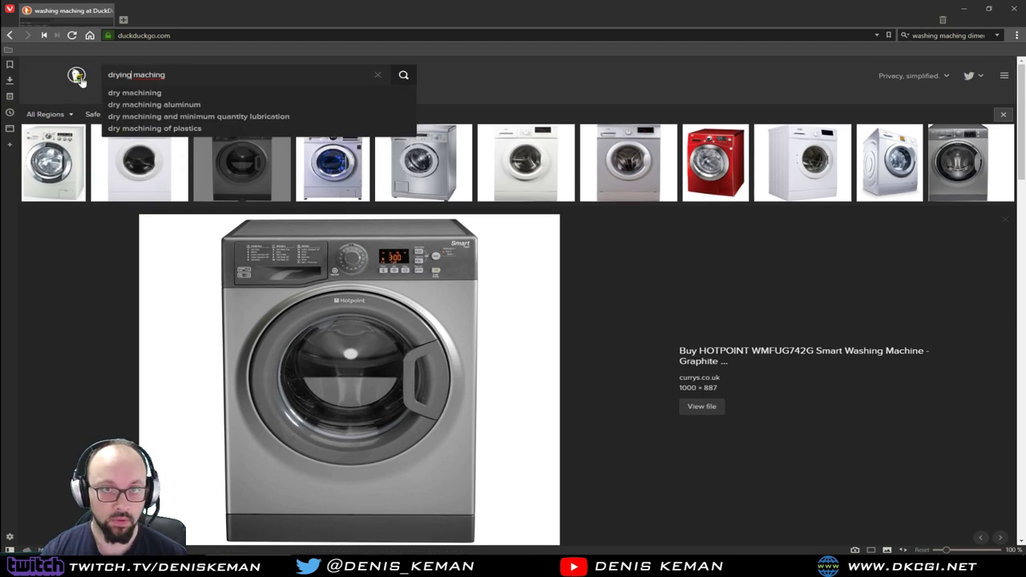
key(Return)
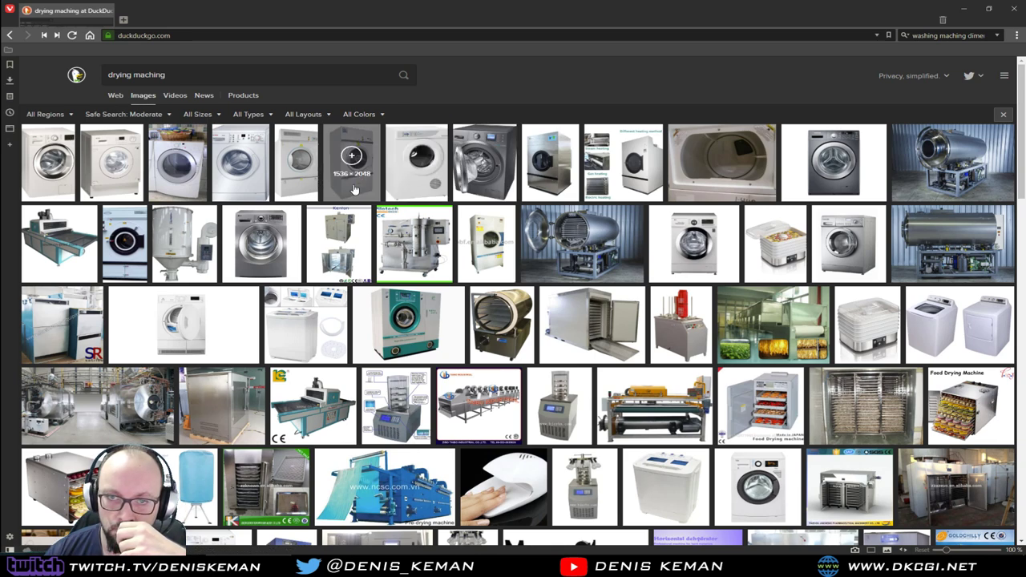
Step: Preview the industrial tumble dryer, the white Bosch machine and Wikipedia's clothes dryer photo
click(297, 160)
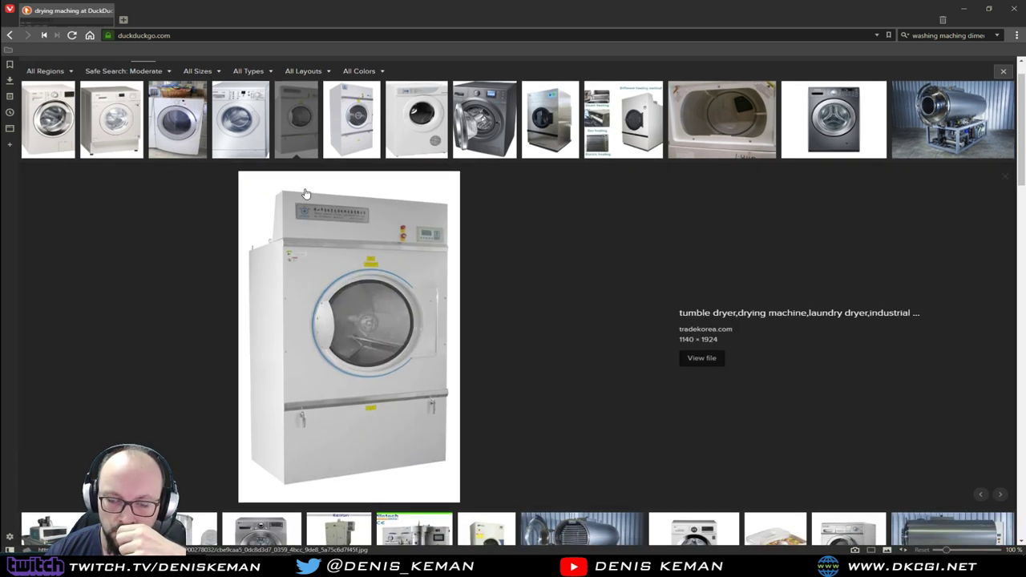
click(256, 152)
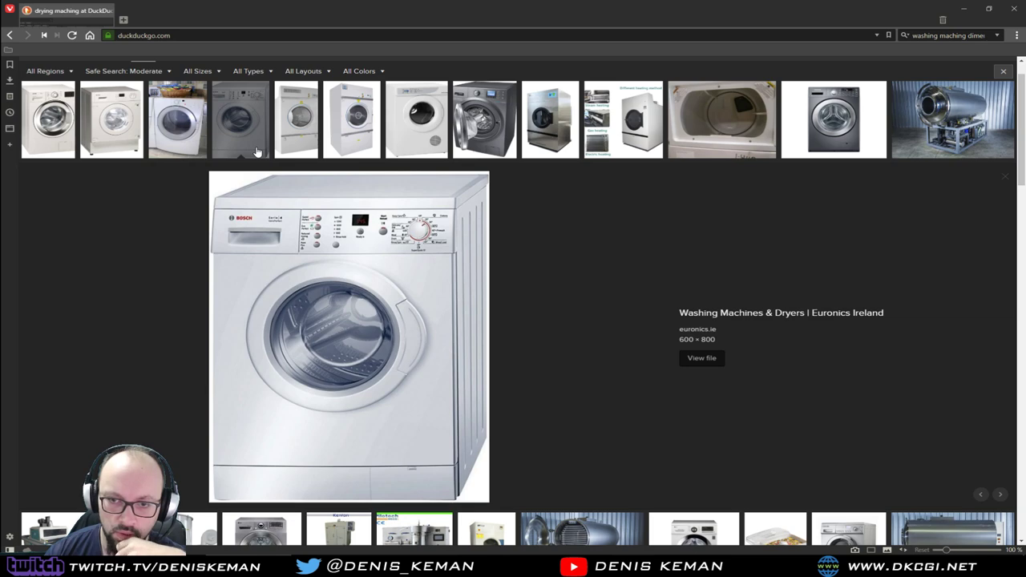
click(192, 152)
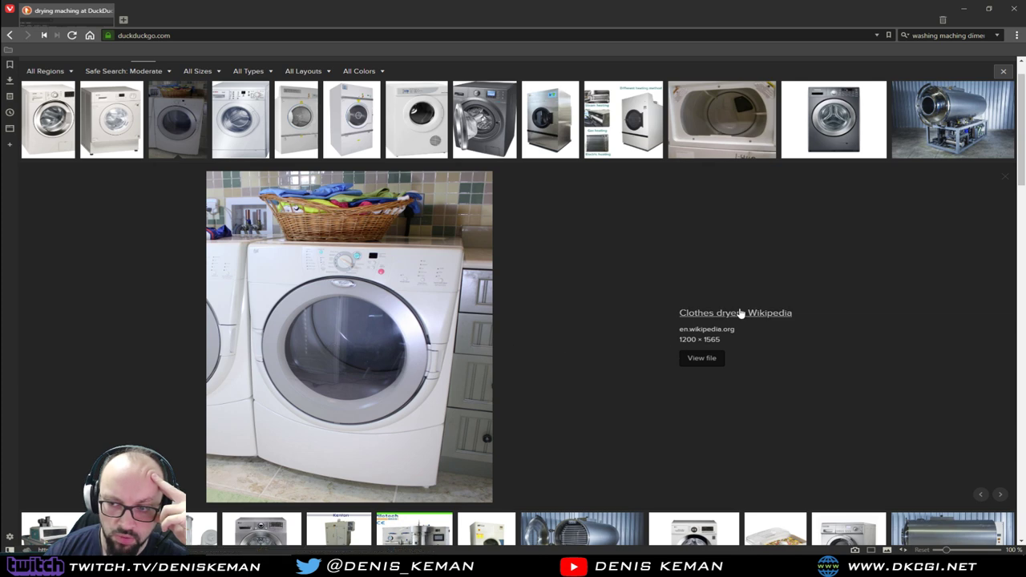
Step: Save the full-size Wikipedia tumble dryer photo as Clothes_Dryer.JPG and close its tab
click(699, 358)
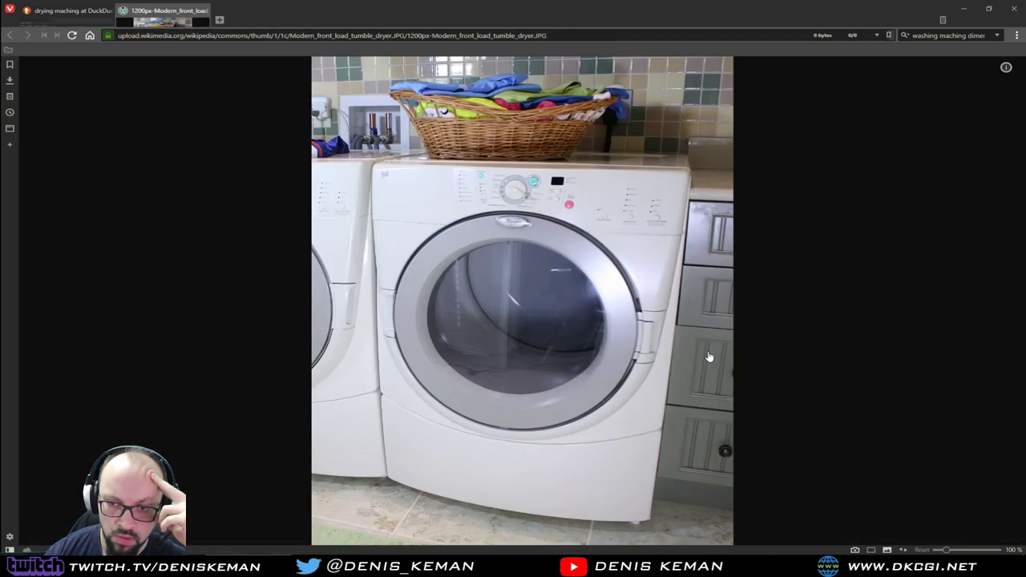
right_click(515, 280)
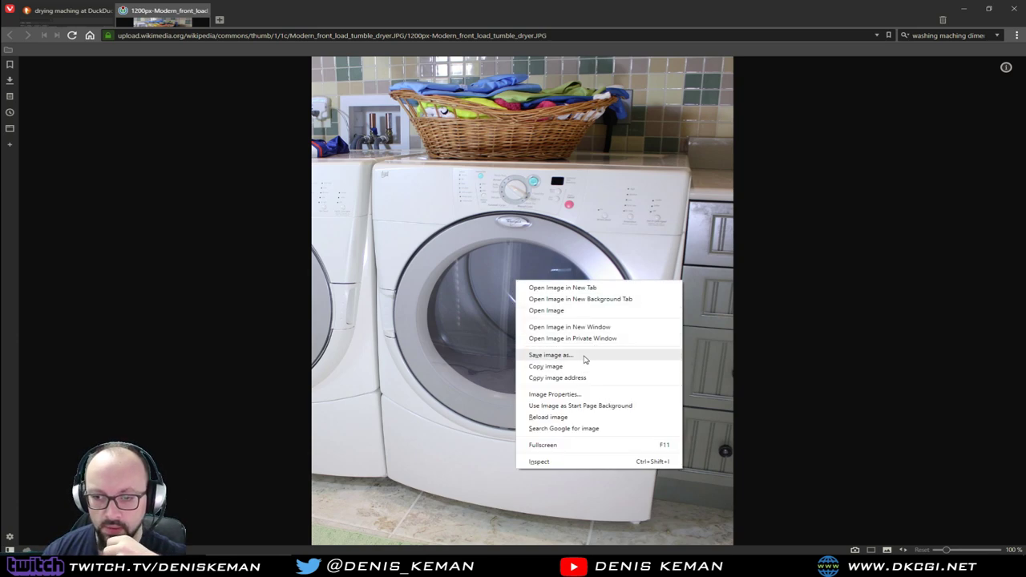
click(550, 354)
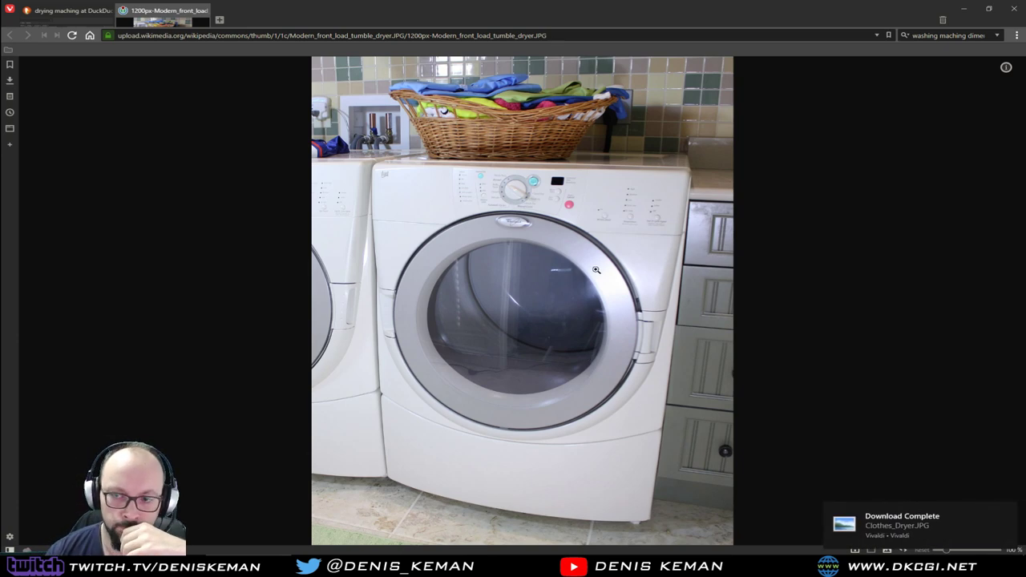
click(206, 11)
Step: Search images for "clothes dryer" and preview the silver dryer with the black door from dcseu.com
scroll(147, 67, up, 1)
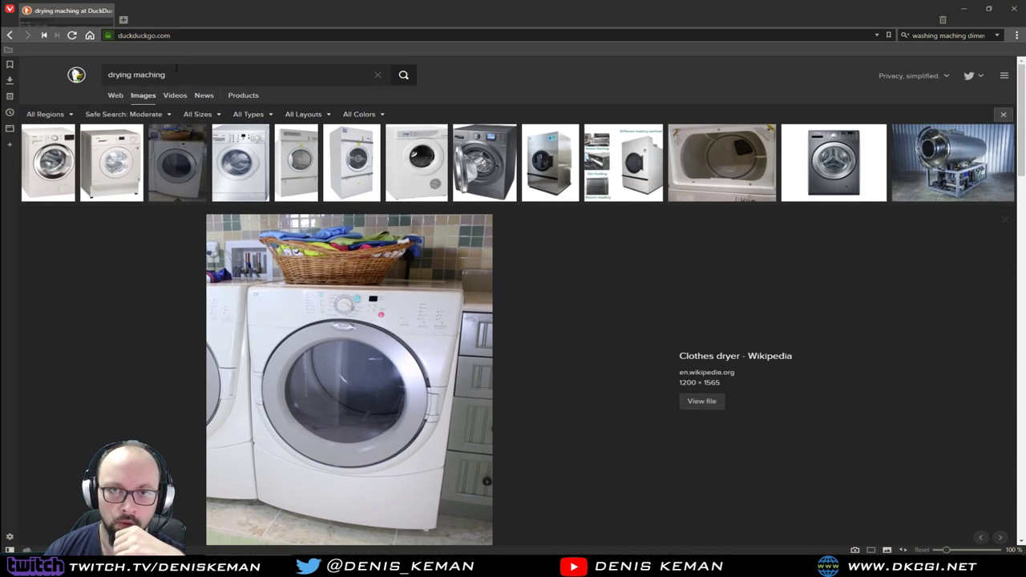
key(ctrl+a)
key(BackSpace)
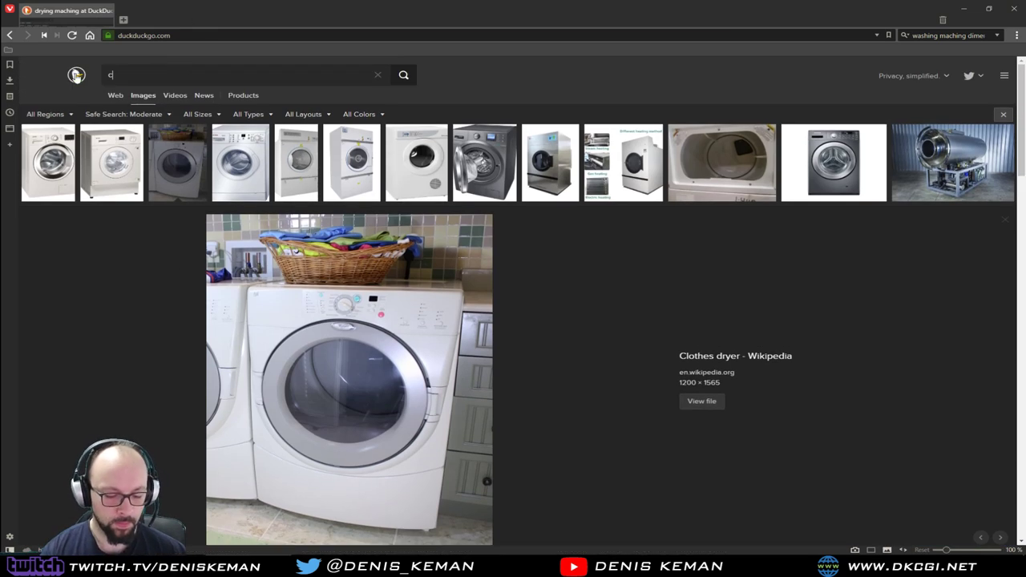
text(clothes d)
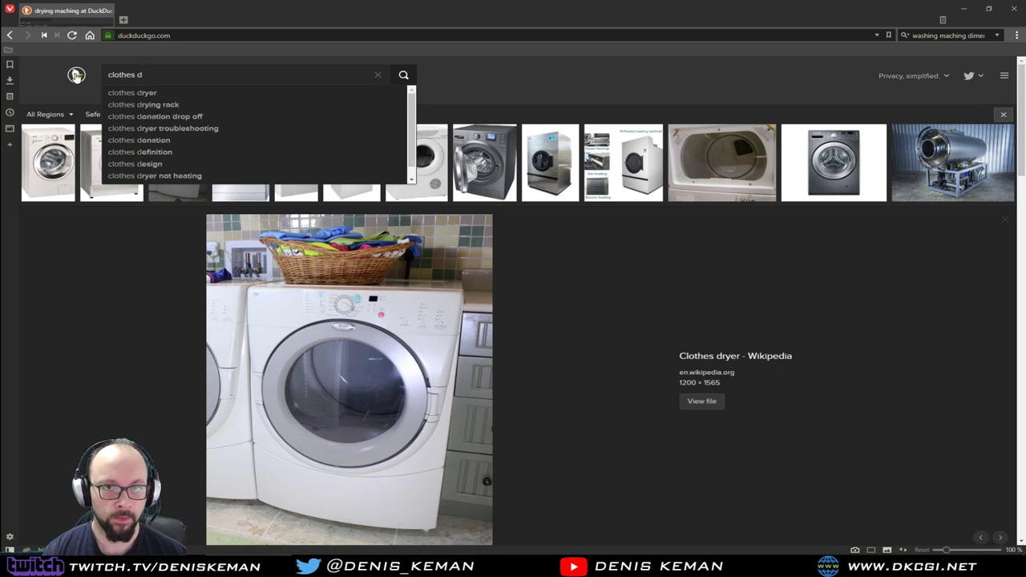
text(ryer)
key(Return)
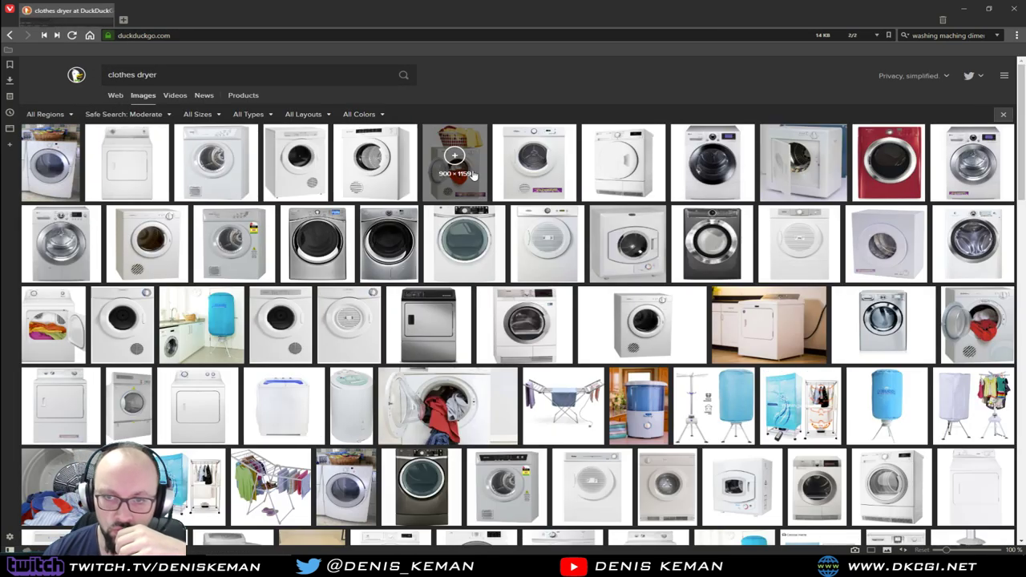
click(407, 271)
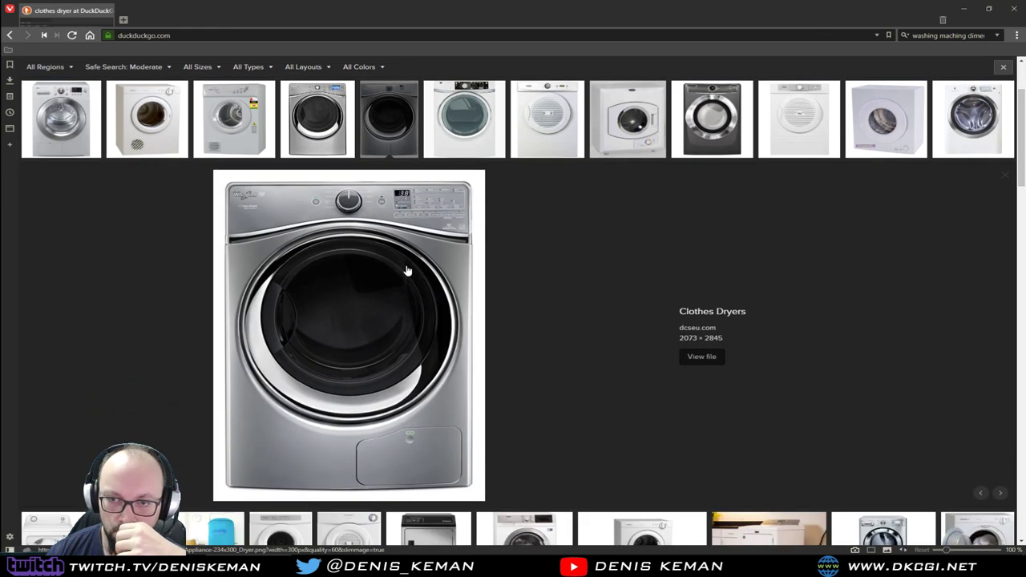
Step: Compare previews of the silver dryers from somalibreakingnews.com and dcseu.com with the dark grey Electrolux from bestproducts.com
click(315, 142)
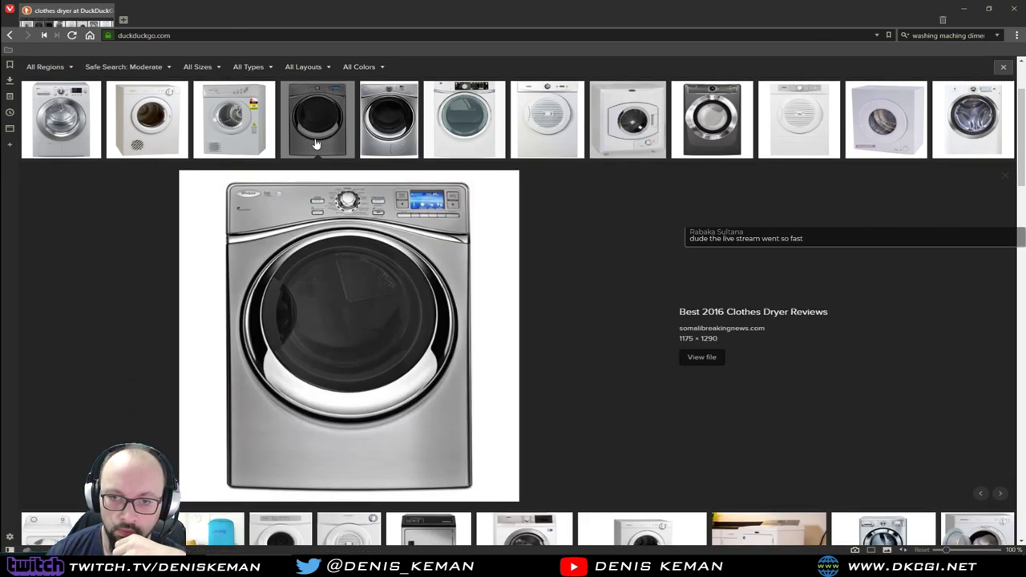
click(393, 152)
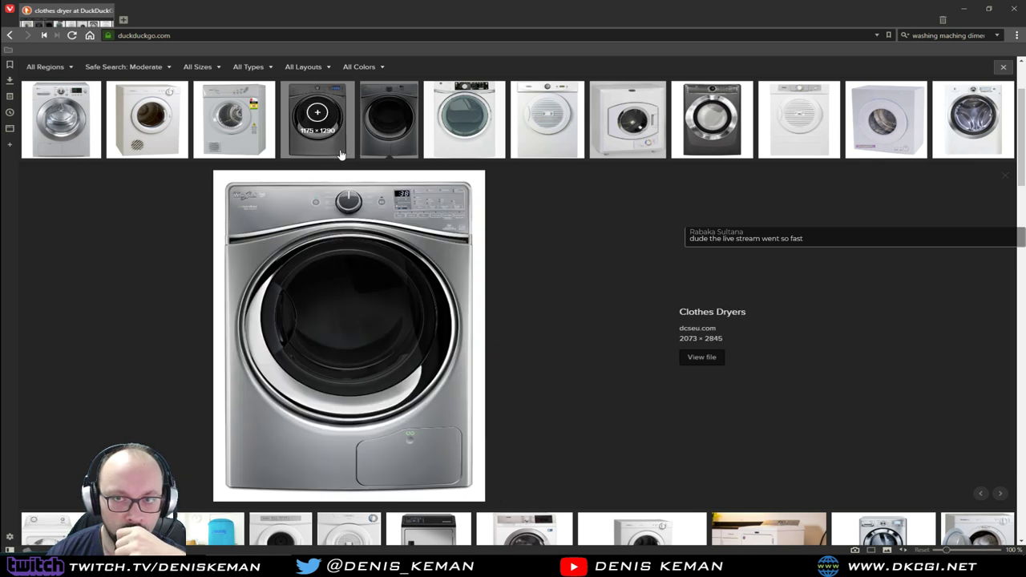
click(339, 154)
click(391, 156)
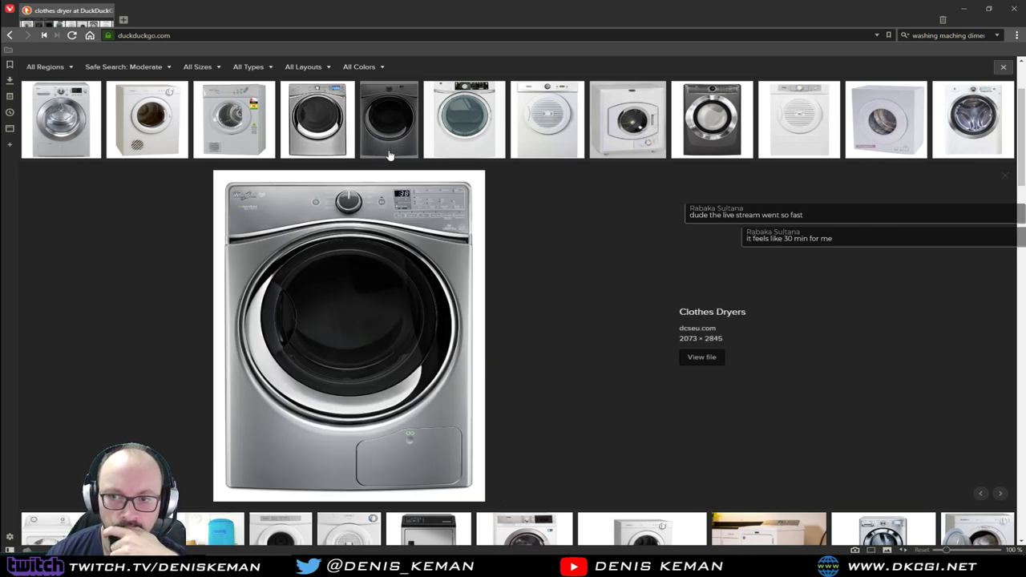
click(333, 155)
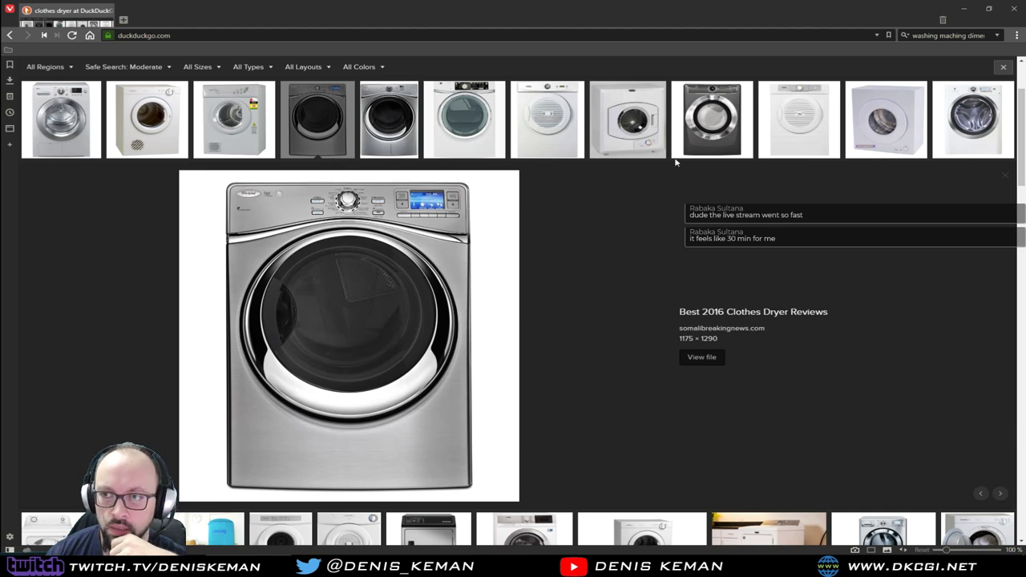
click(719, 149)
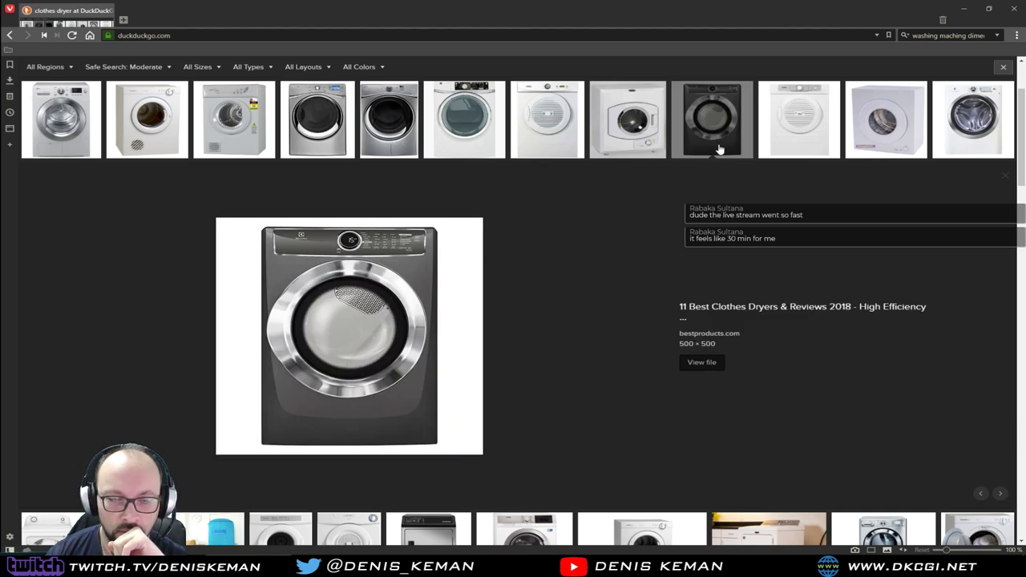
click(391, 154)
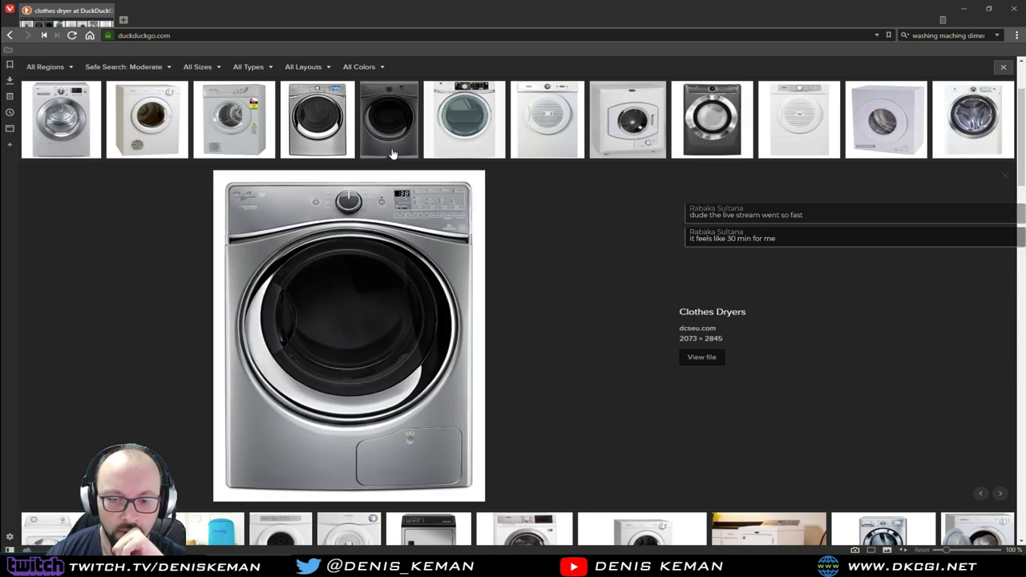
Step: Browse further through the clothes dryer image results and preview the white Electrolux with the chrome-ringed door
scroll(527, 317, down, 3)
scroll(528, 321, down, 1)
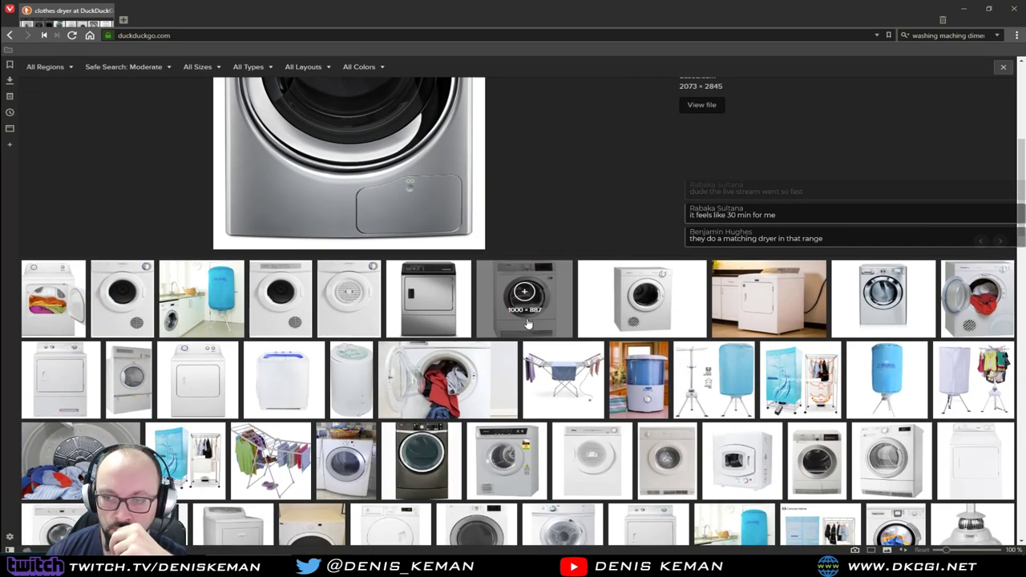
scroll(527, 321, down, 3)
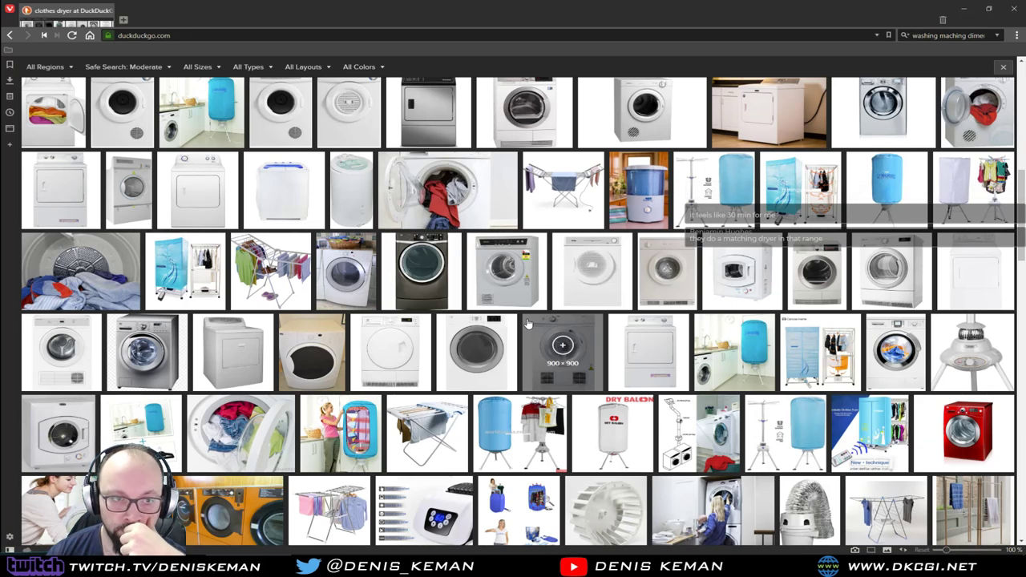
click(528, 322)
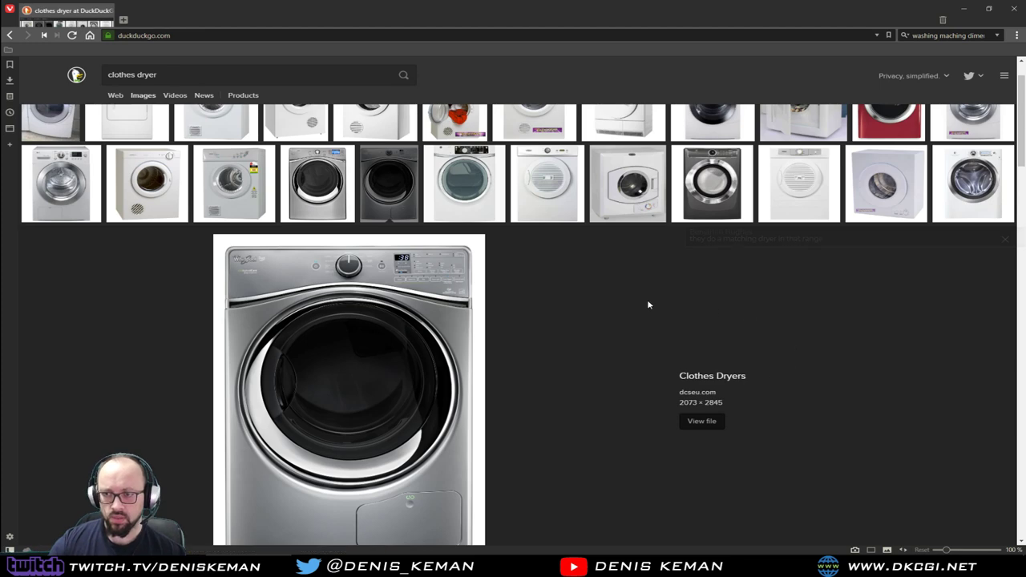
scroll(647, 299, up, 1)
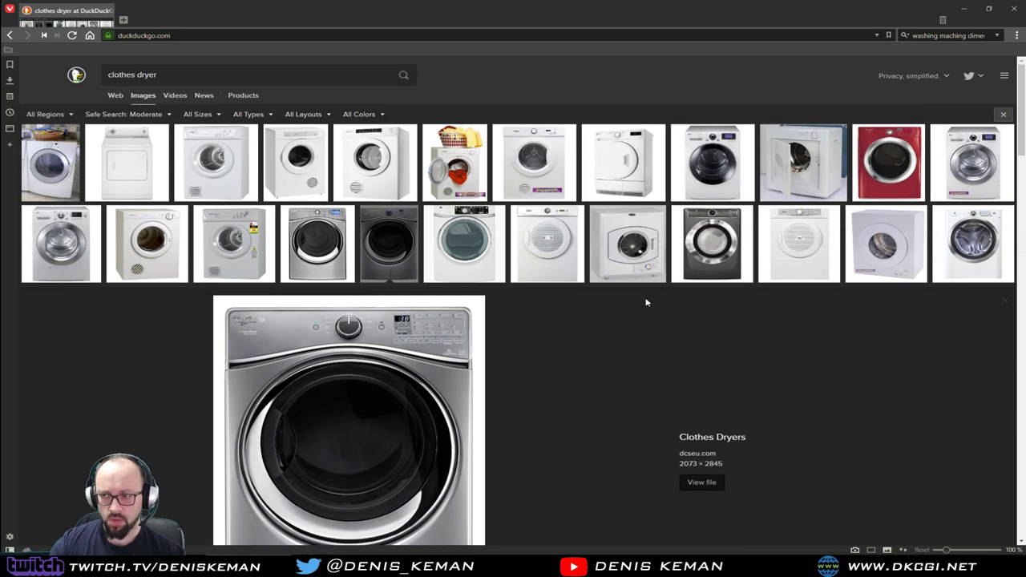
mouse_move(642, 253)
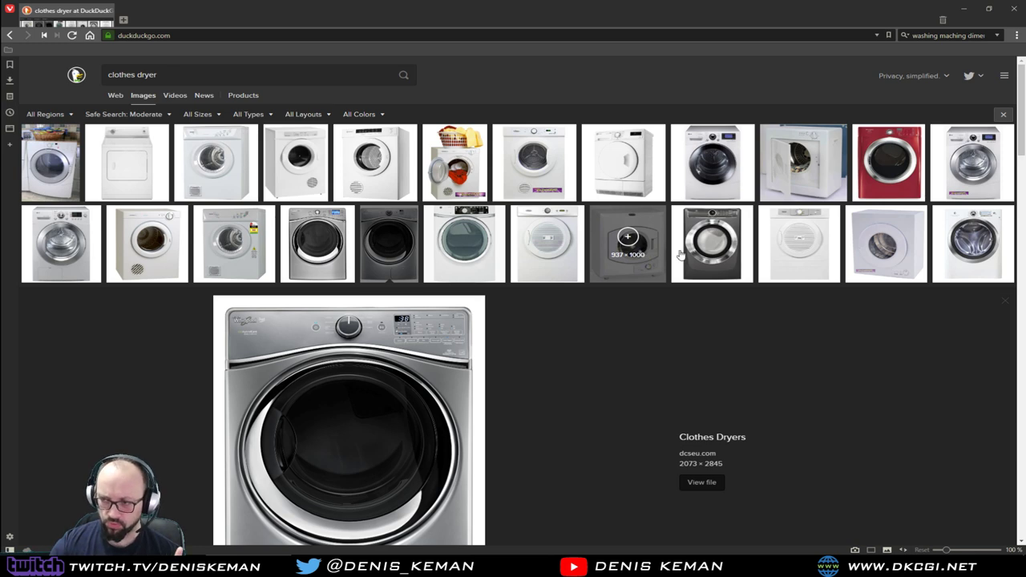
click(972, 248)
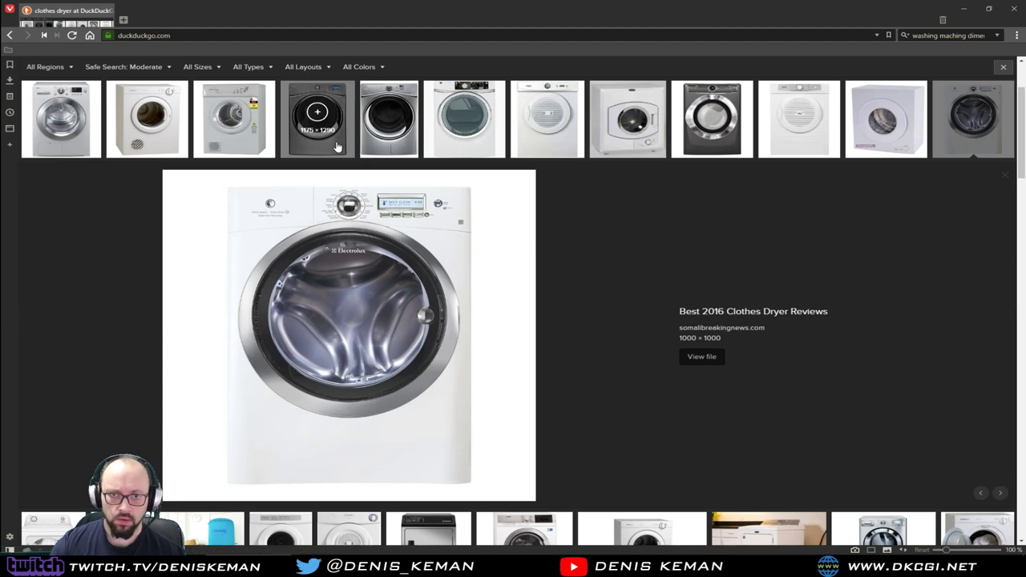
Step: Save the full-size silver Whirlpool dryer image from dcseu.com as Drying_Machine02.png and close its tab
click(368, 149)
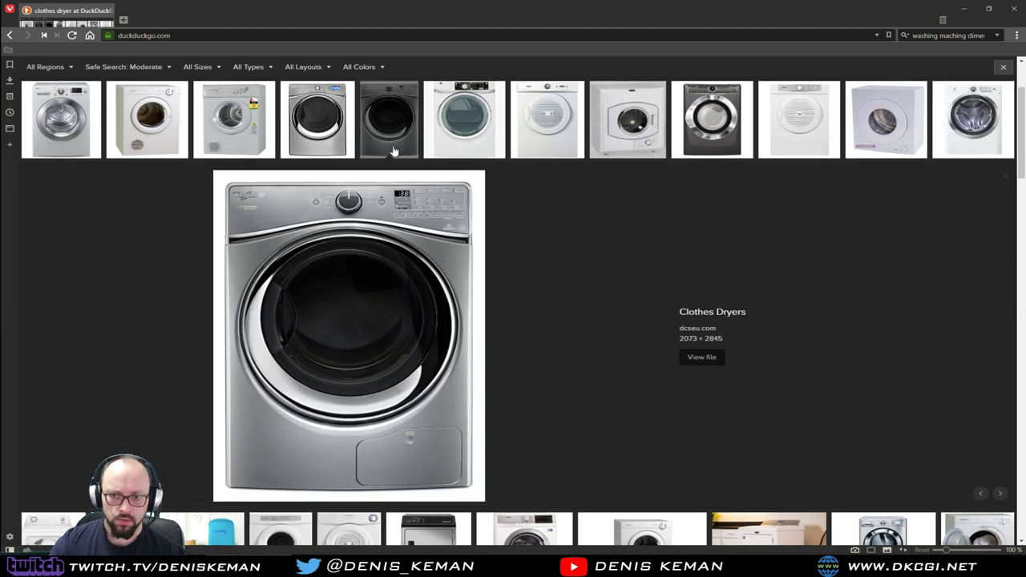
click(316, 156)
click(377, 157)
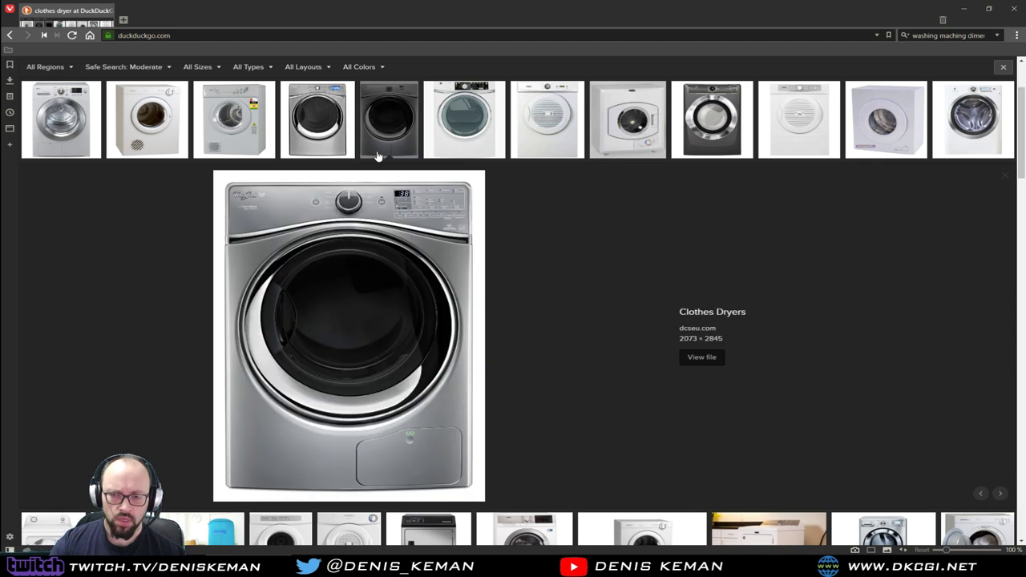
click(709, 357)
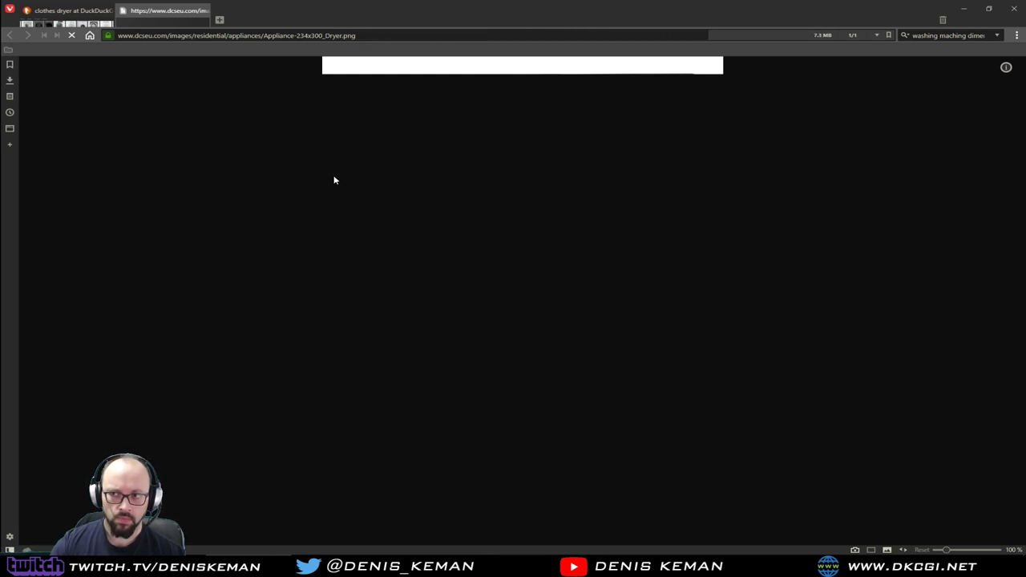
right_click(487, 232)
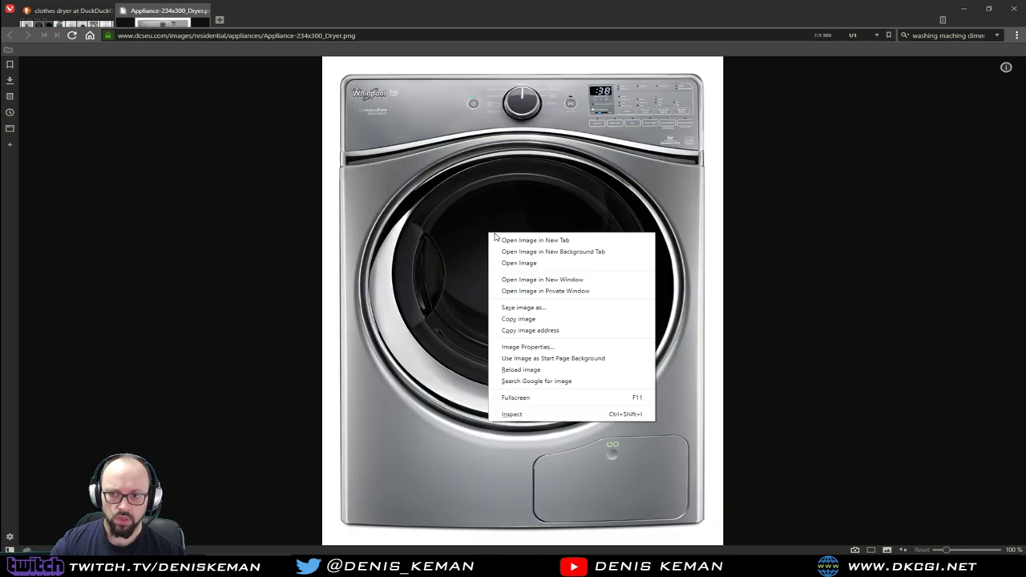
click(552, 309)
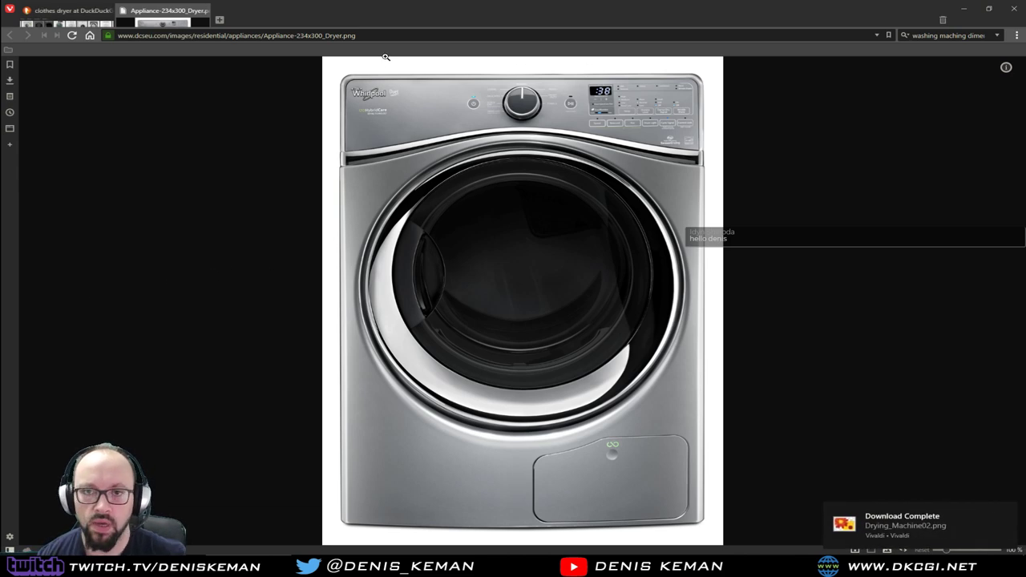
click(205, 11)
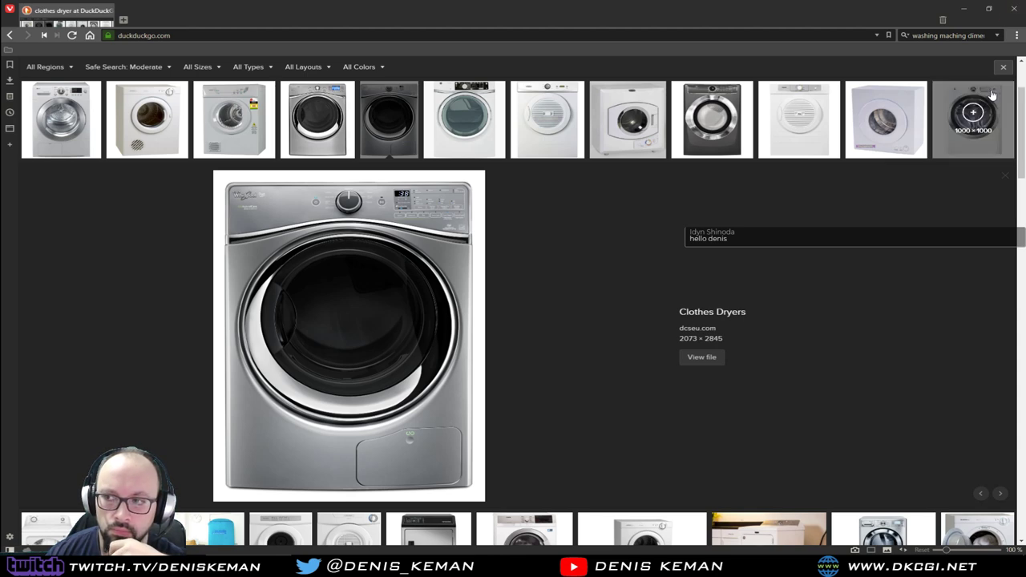
Step: Switch to 3ds Max and examine the entrance area, the folding screen and the overall house from outside and above
click(1020, 6)
alt+middle_drag(504, 171, 447, 141)
alt+middle_drag(360, 297, 197, 323)
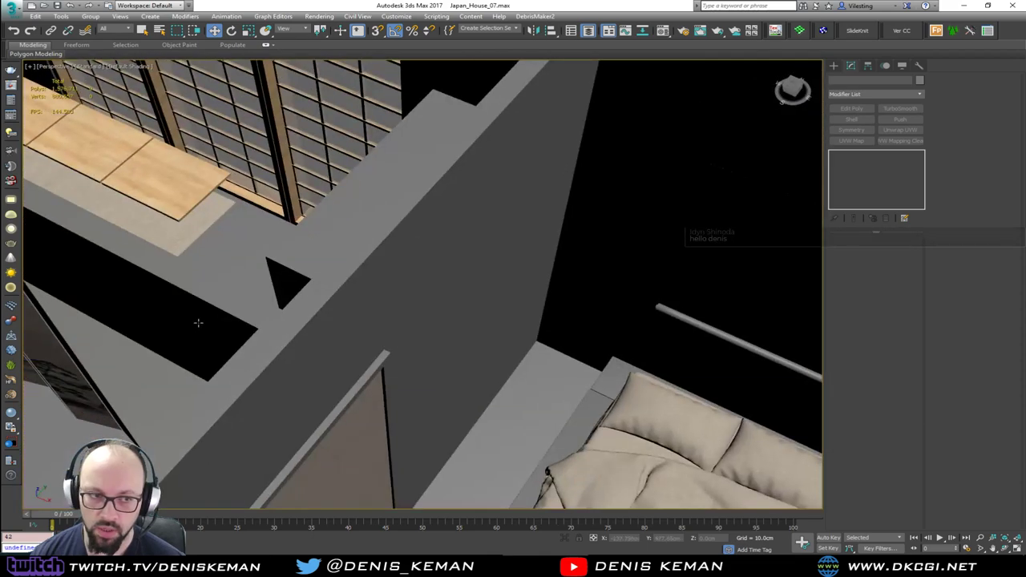
alt+middle_drag(331, 247, 479, 323)
alt+middle_drag(396, 227, 355, 229)
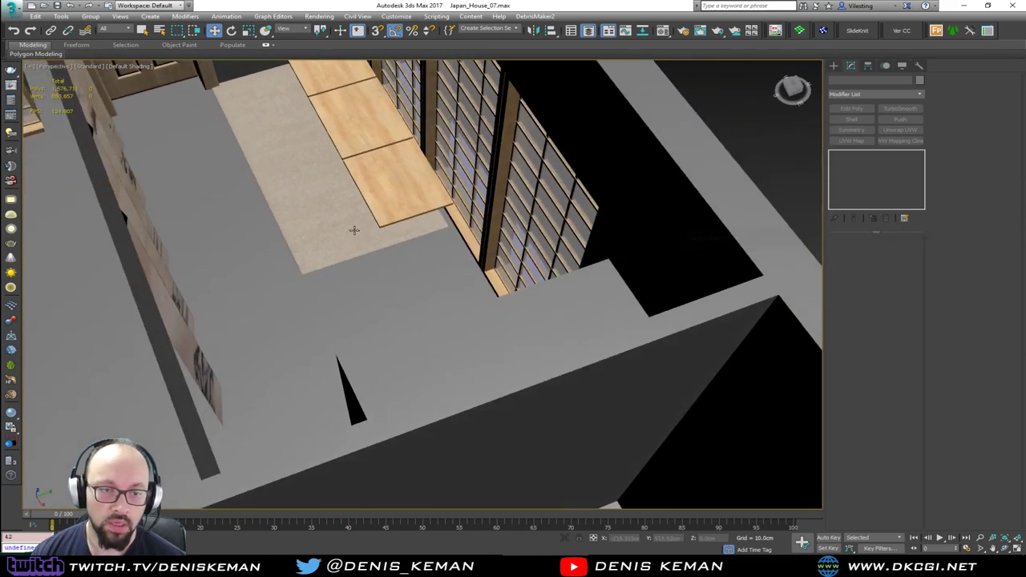
middle_drag(326, 174, 396, 332)
scroll(396, 332, down, 3)
alt+middle_drag(592, 240, 541, 247)
scroll(542, 247, down, 3)
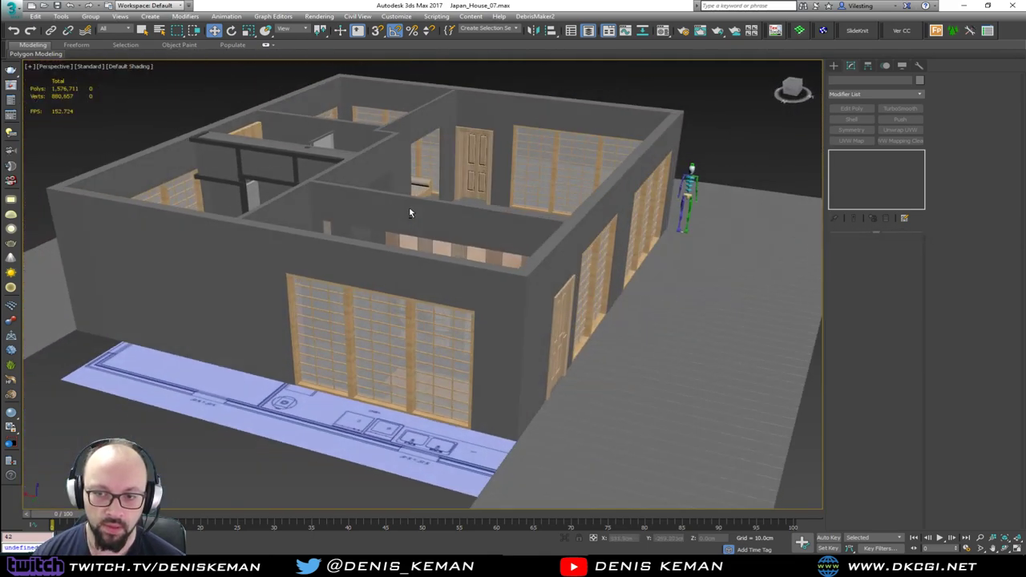
alt+middle_drag(412, 214, 600, 251)
scroll(525, 255, up, 3)
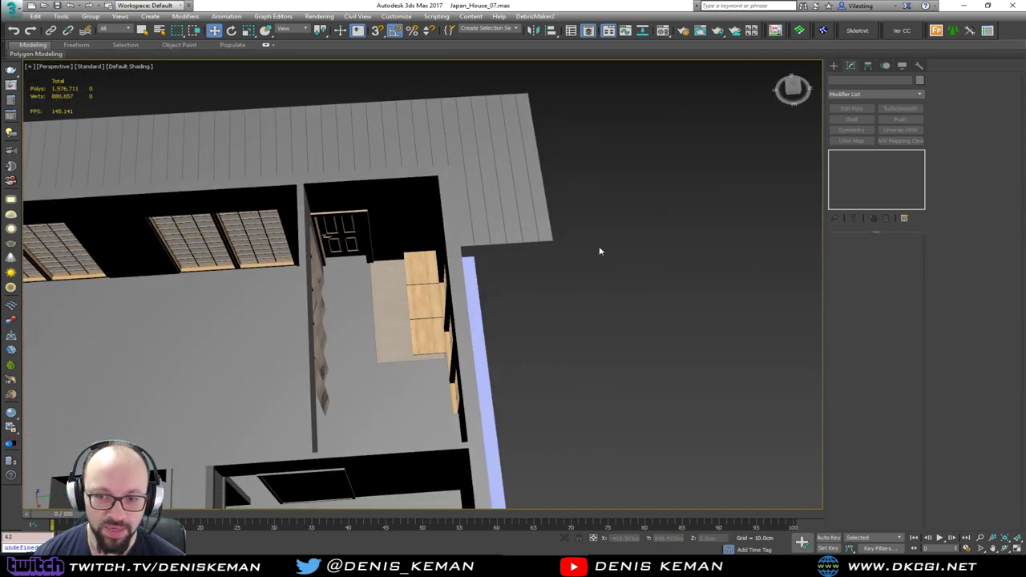
Step: Examine the room layout from above, covering the living area, bathroom, entrance hall and bedroom
middle_drag(377, 302, 549, 220)
scroll(550, 219, down, 1)
middle_drag(359, 259, 465, 211)
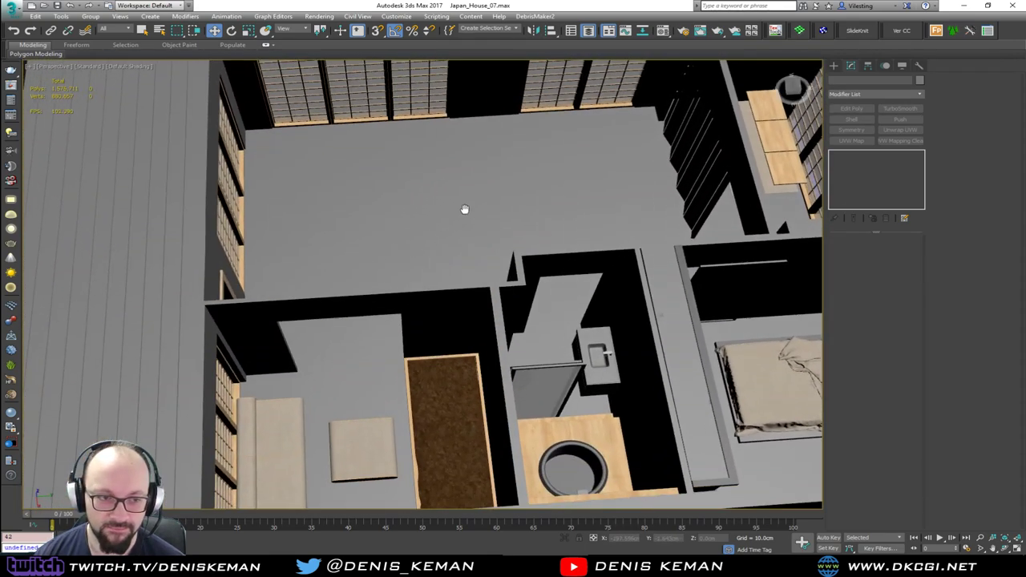
scroll(464, 212, down, 3)
alt+middle_drag(412, 270, 530, 275)
middle_drag(252, 124, 431, 330)
scroll(471, 305, up, 6)
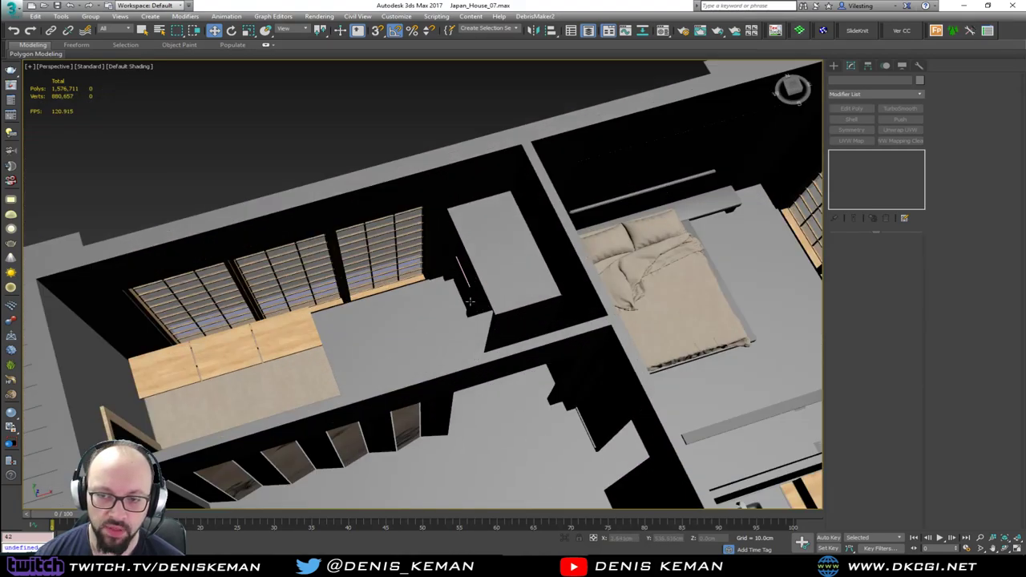
alt+middle_drag(505, 286, 280, 249)
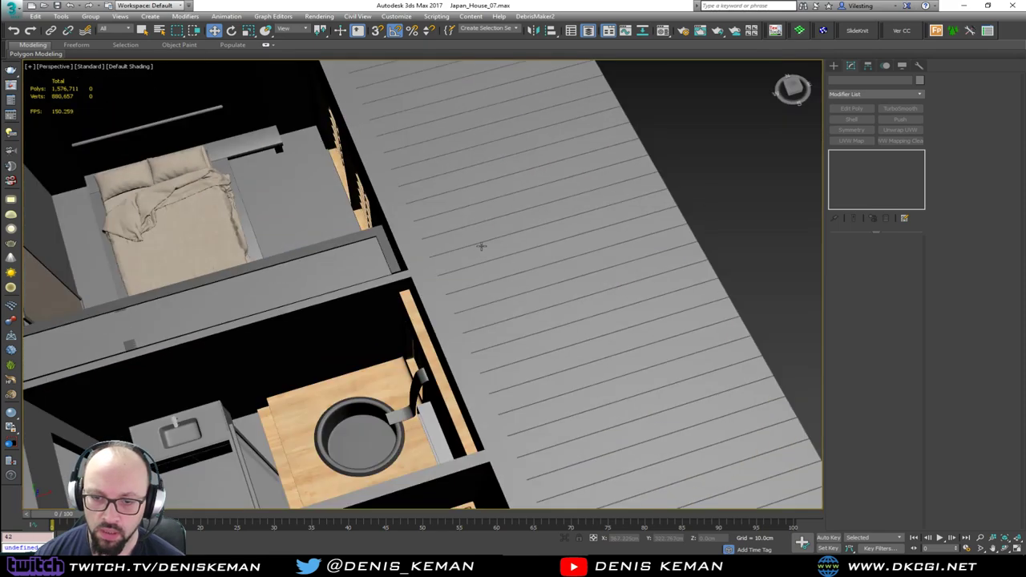
alt+middle_drag(481, 246, 416, 240)
alt+middle_drag(475, 324, 561, 288)
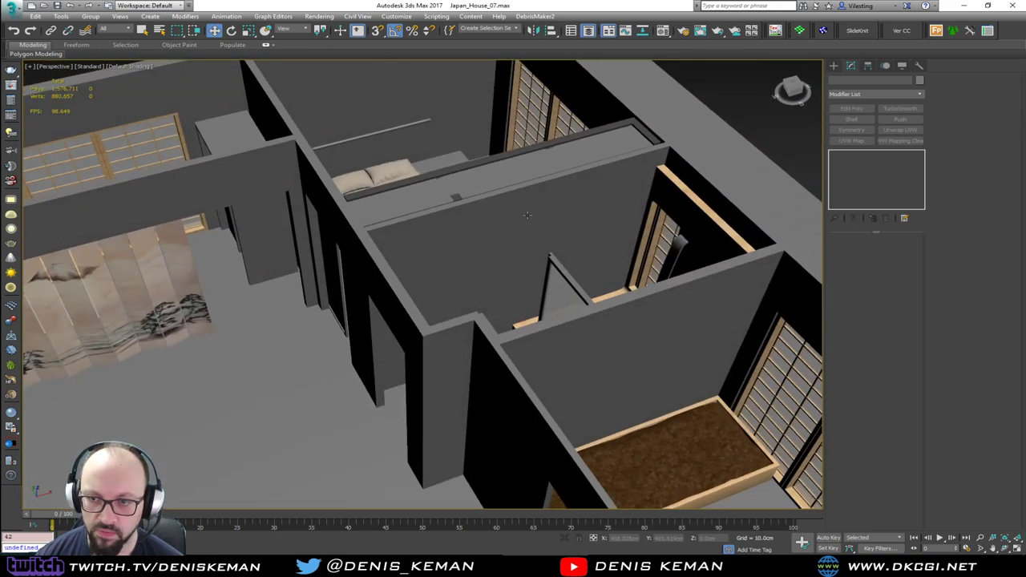
middle_drag(433, 218, 410, 235)
Step: Unhide all objects together with their layers and inspect the veranda, round wooden column and recessed ceiling from below
scroll(549, 339, down, 3)
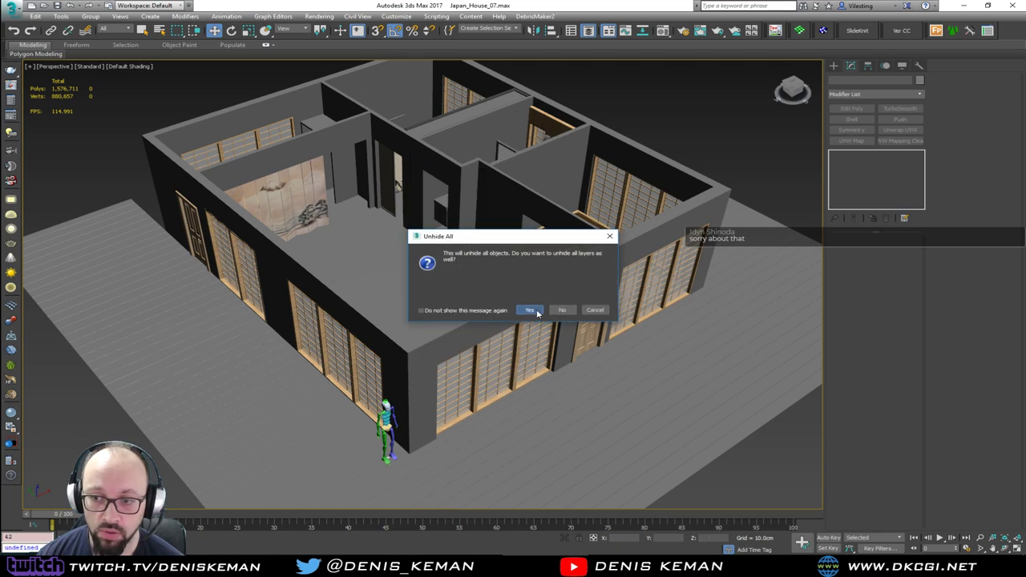
click(529, 310)
alt+middle_drag(537, 314, 731, 284)
alt+middle_drag(649, 284, 507, 253)
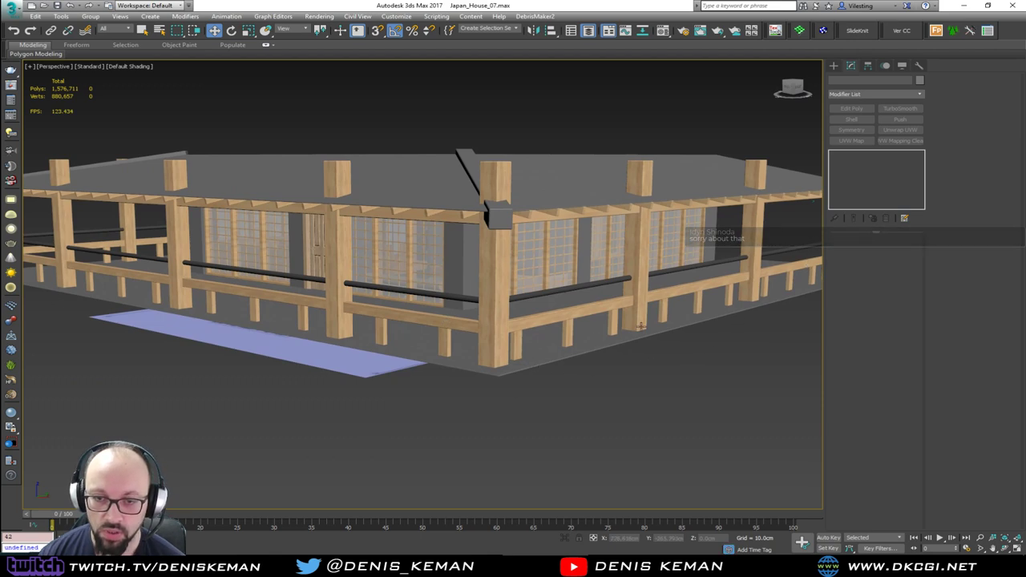
alt+middle_drag(353, 280, 414, 265)
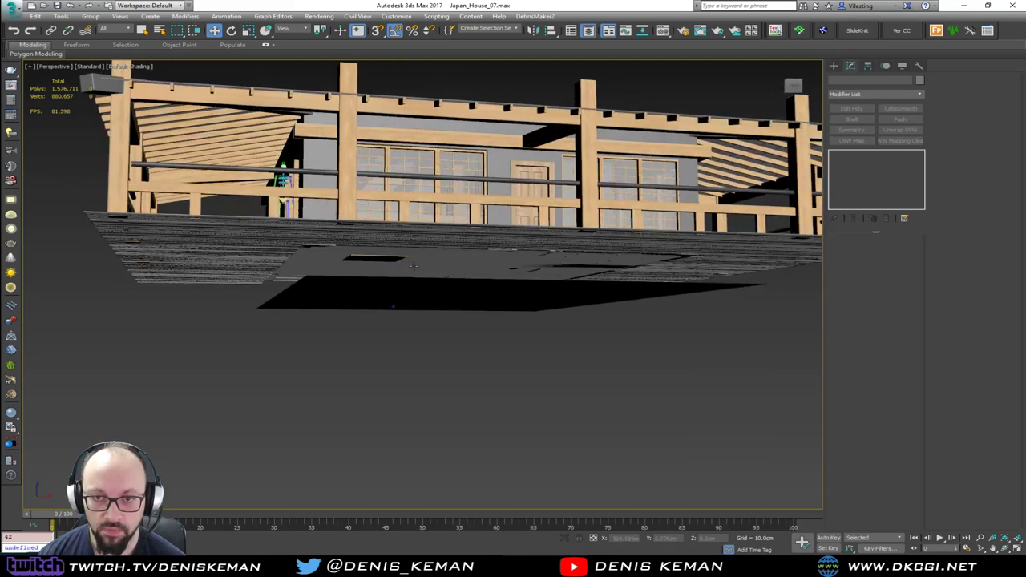
scroll(254, 137, up, 5)
alt+middle_drag(281, 221, 193, 291)
scroll(299, 376, up, 6)
alt+middle_drag(299, 376, 303, 355)
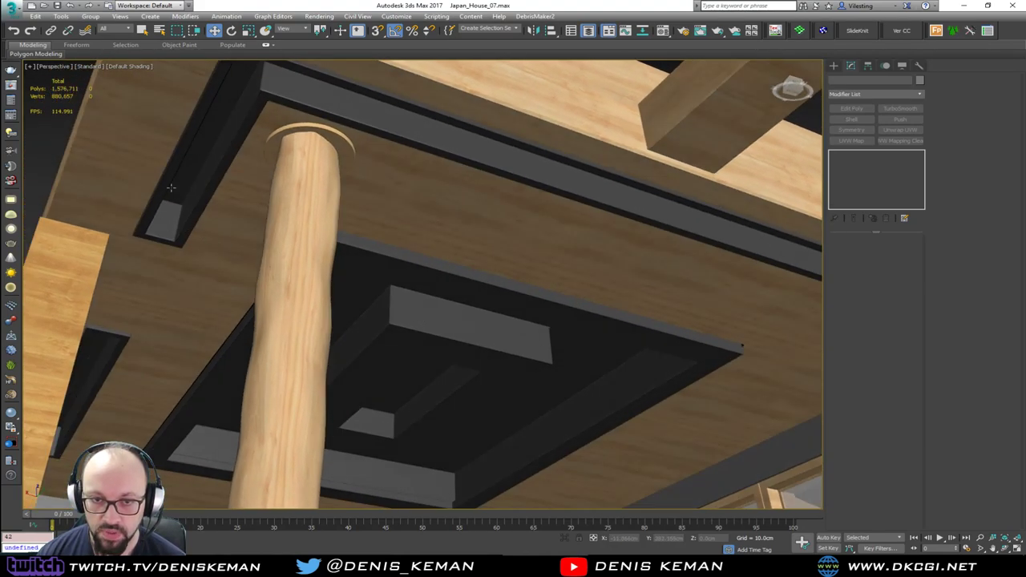
alt+middle_drag(508, 190, 585, 402)
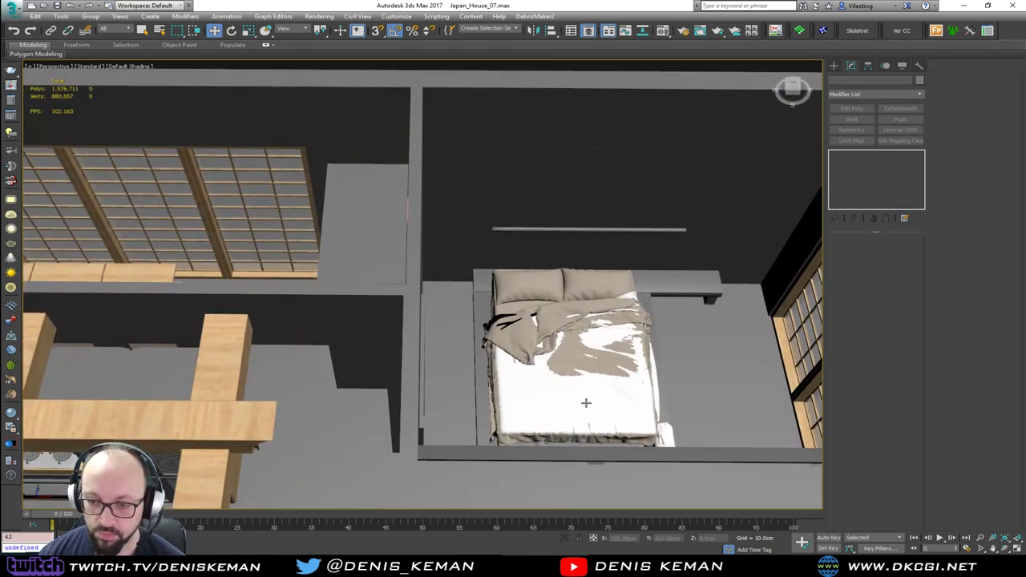
Step: Hide the white Single_Sheet object overlapping the bedding on the bedroom bed
click(525, 405)
scroll(526, 406, up, 5)
right_click(522, 401)
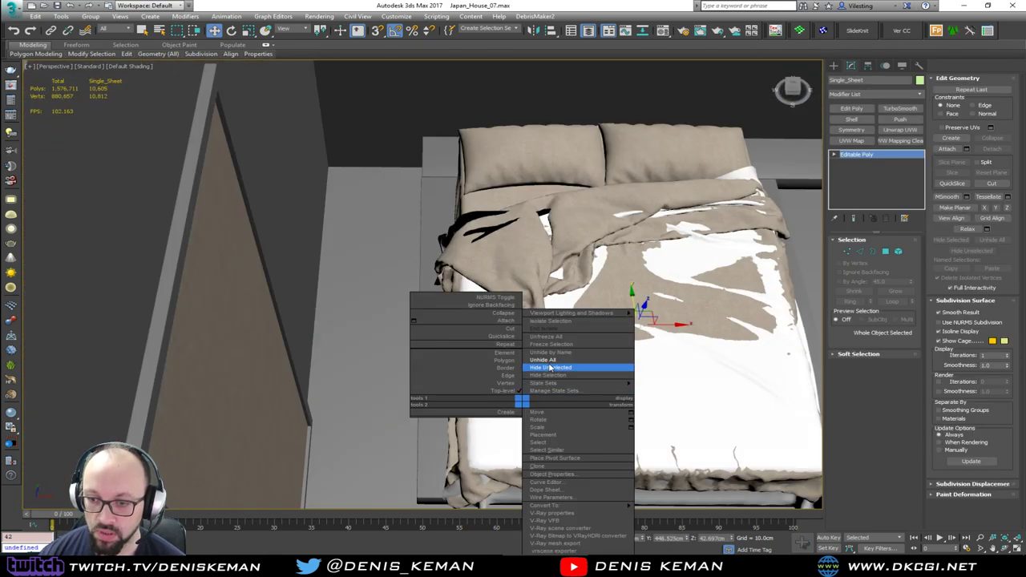
click(561, 375)
Step: Inspect the veranda roof and the furnished rooms from above, including the bathroom, bedroom and entrance hall
scroll(488, 371, down, 5)
middle_drag(491, 367, 304, 338)
scroll(304, 338, down, 5)
alt+middle_drag(662, 238, 547, 278)
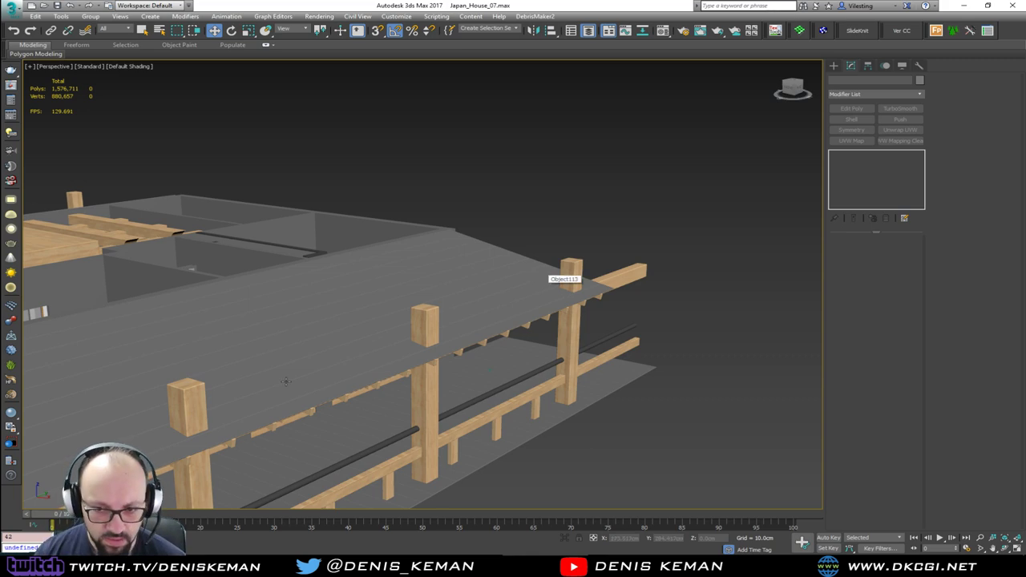
middle_drag(246, 349, 539, 166)
alt+middle_drag(321, 276, 408, 313)
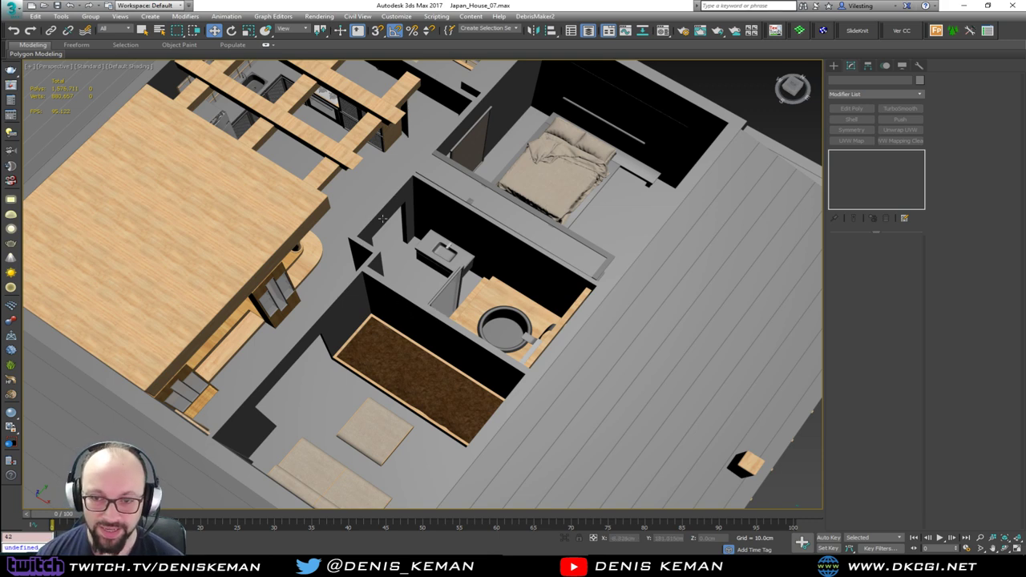
middle_drag(382, 218, 336, 346)
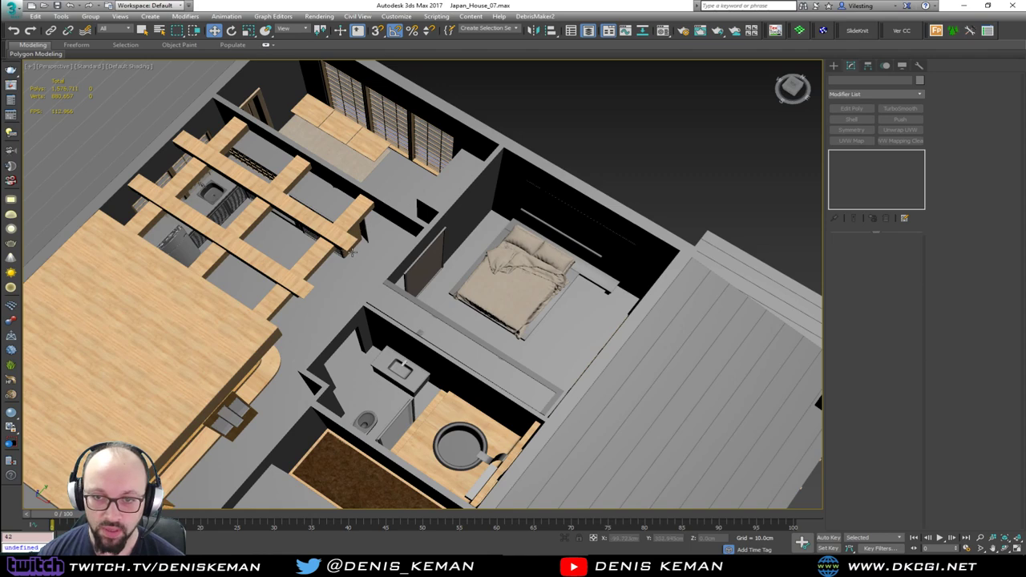
Step: Examine the entrance area, the kitchen cabinets beyond it, and the room layout from above
scroll(352, 253, up, 10)
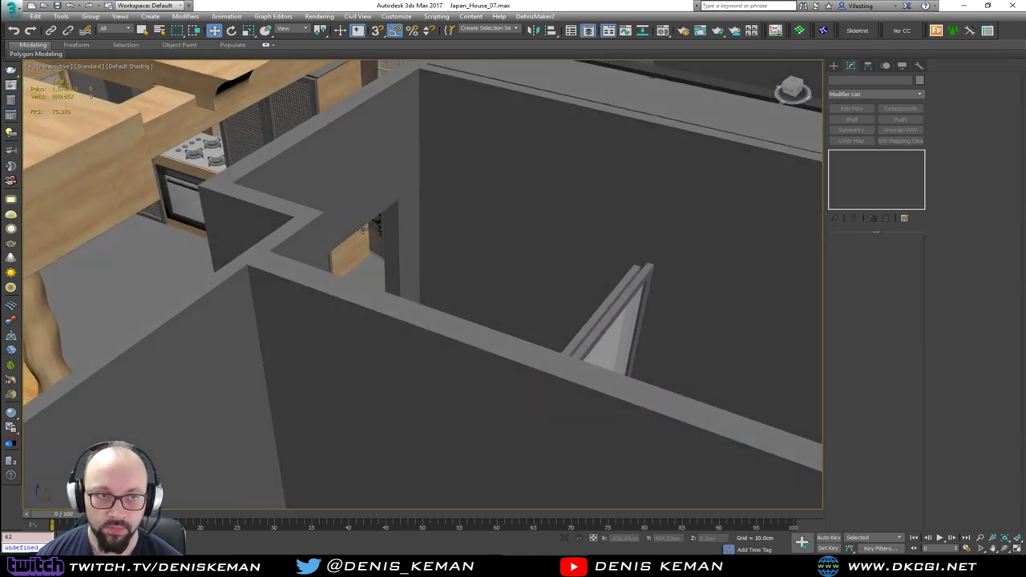
scroll(374, 226, up, 8)
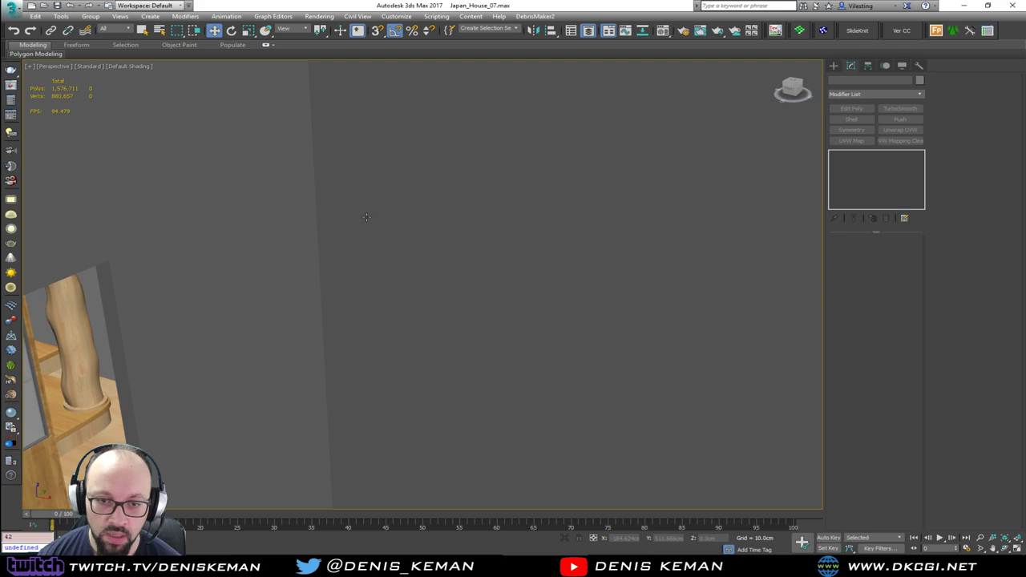
scroll(366, 217, up, 1)
scroll(268, 251, up, 2)
middle_drag(293, 238, 393, 211)
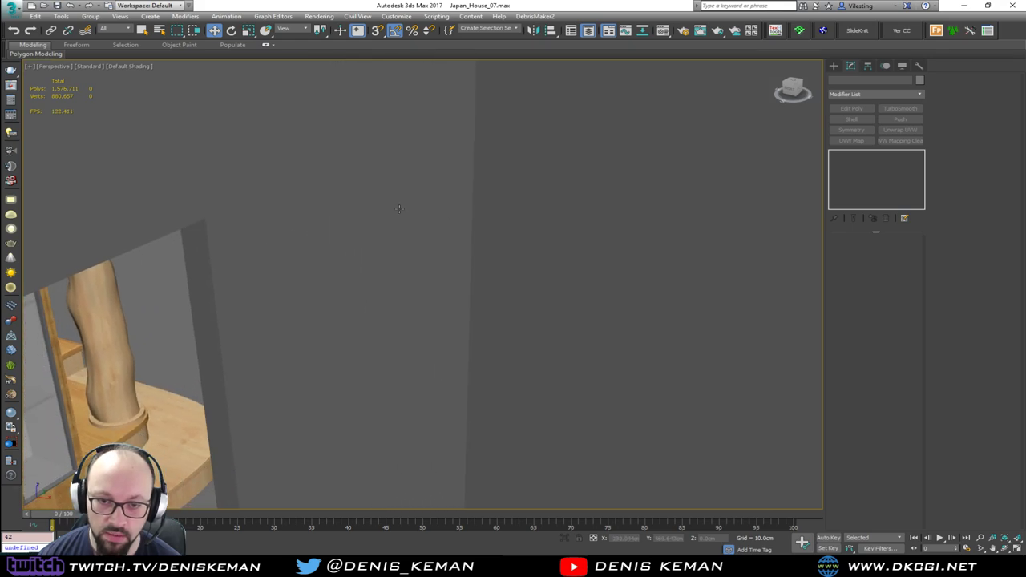
middle_drag(325, 296, 368, 227)
scroll(372, 223, up, 3)
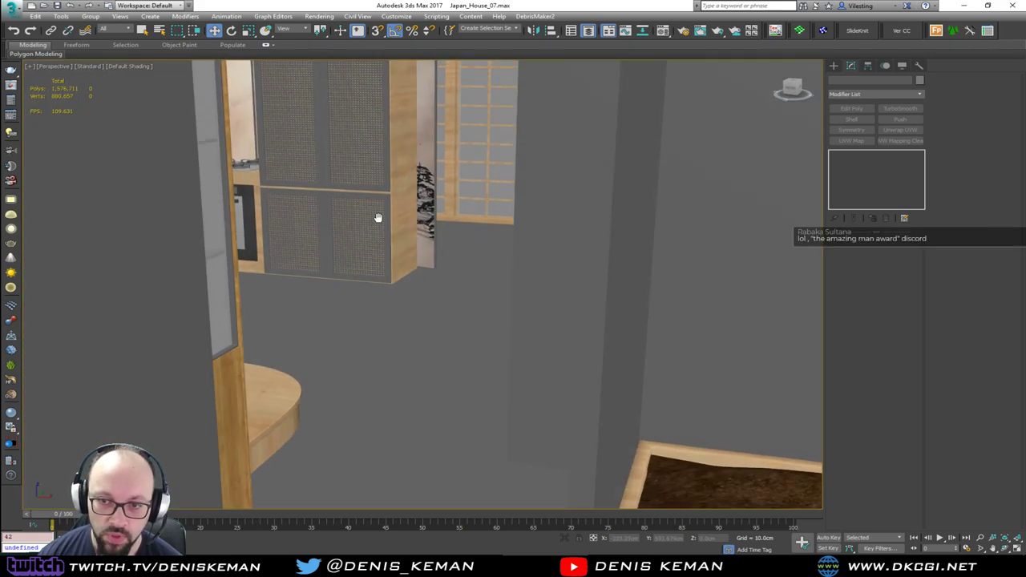
scroll(382, 264, up, 5)
middle_drag(375, 194, 334, 282)
scroll(335, 282, down, 6)
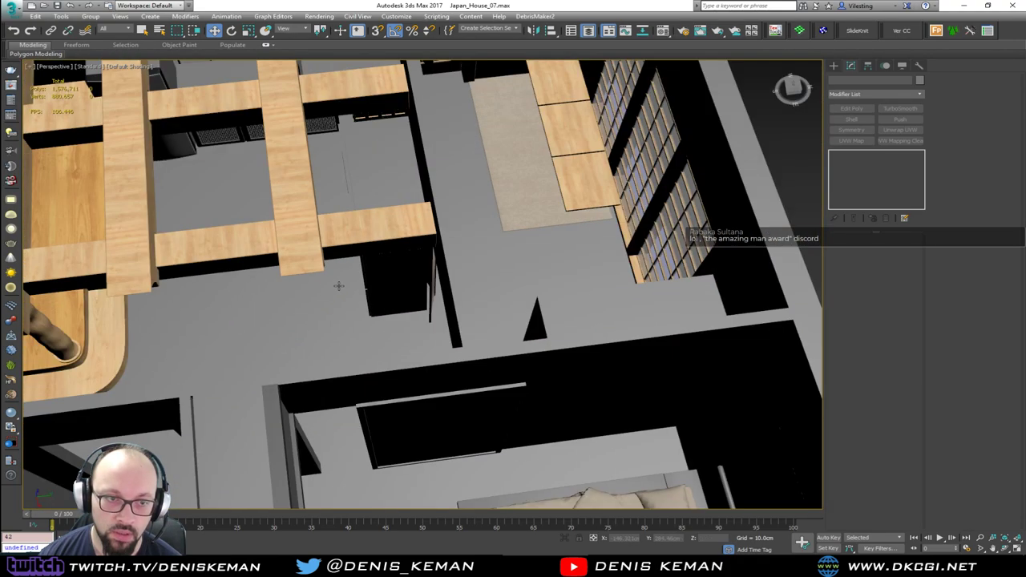
middle_drag(403, 228, 366, 234)
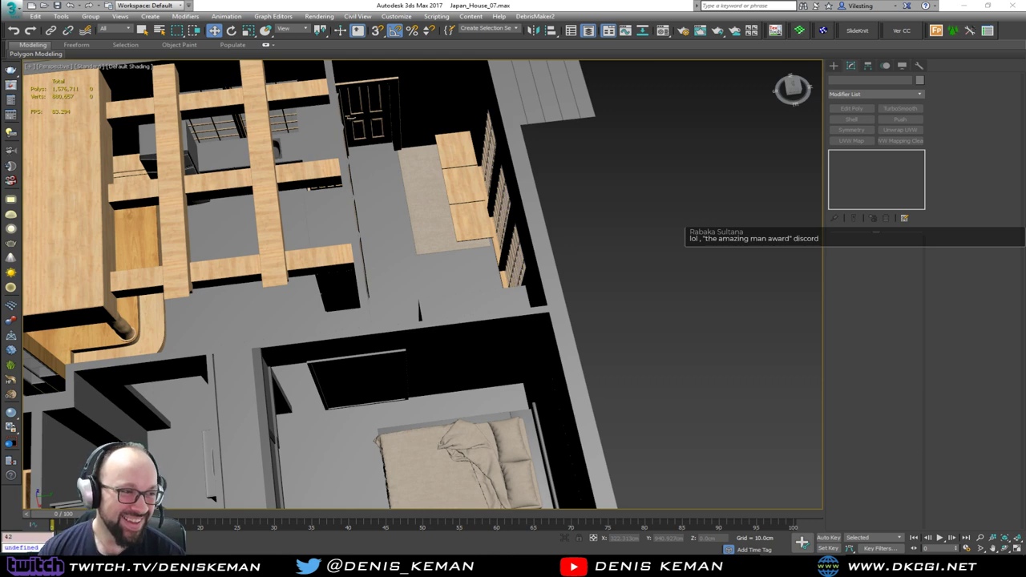
Step: Switch to the Discord streaming_related channel and react to "the amazing man award" post with a smiling emoji
drag(0, 152, 651, 73)
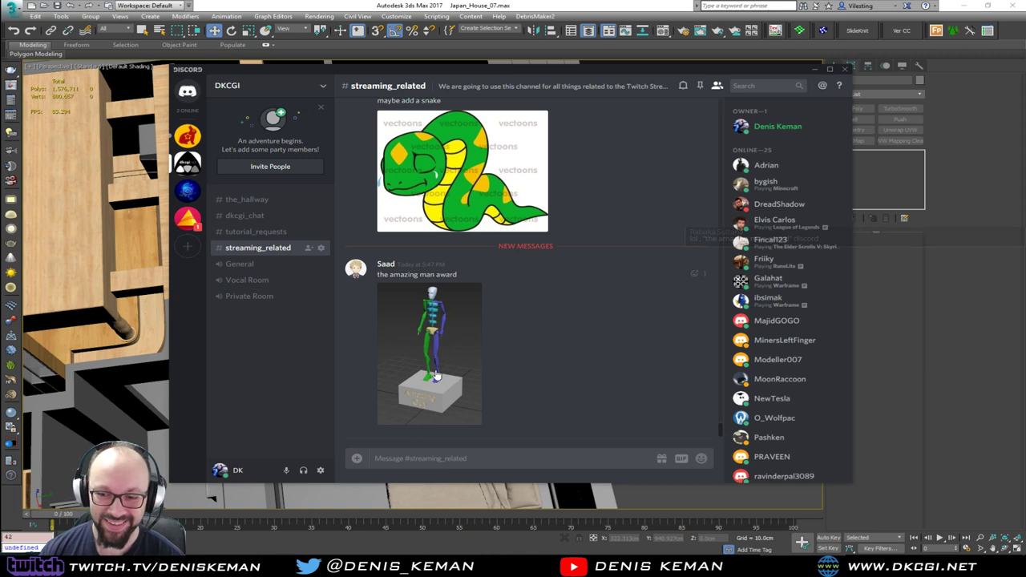
click(695, 274)
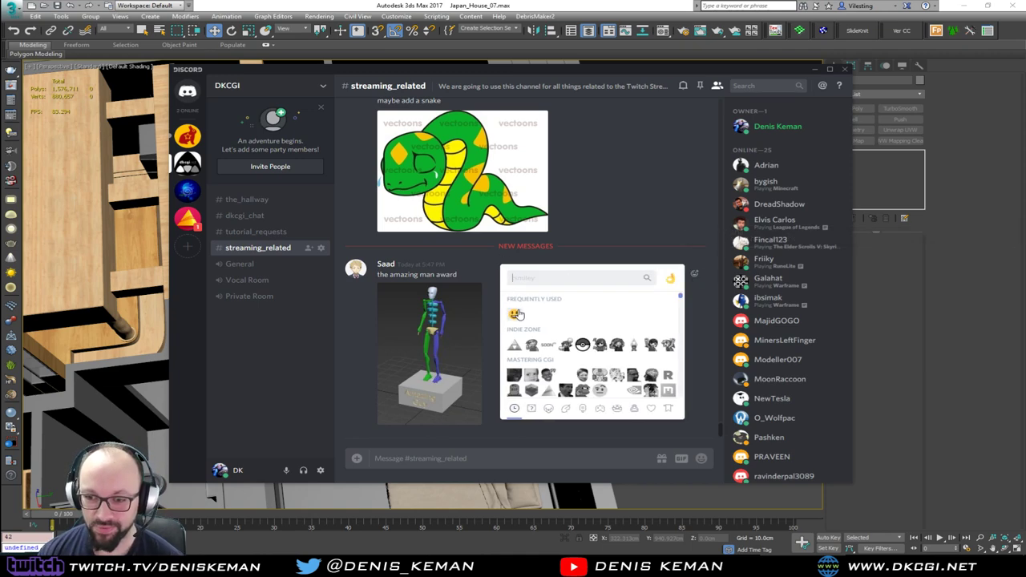
click(515, 313)
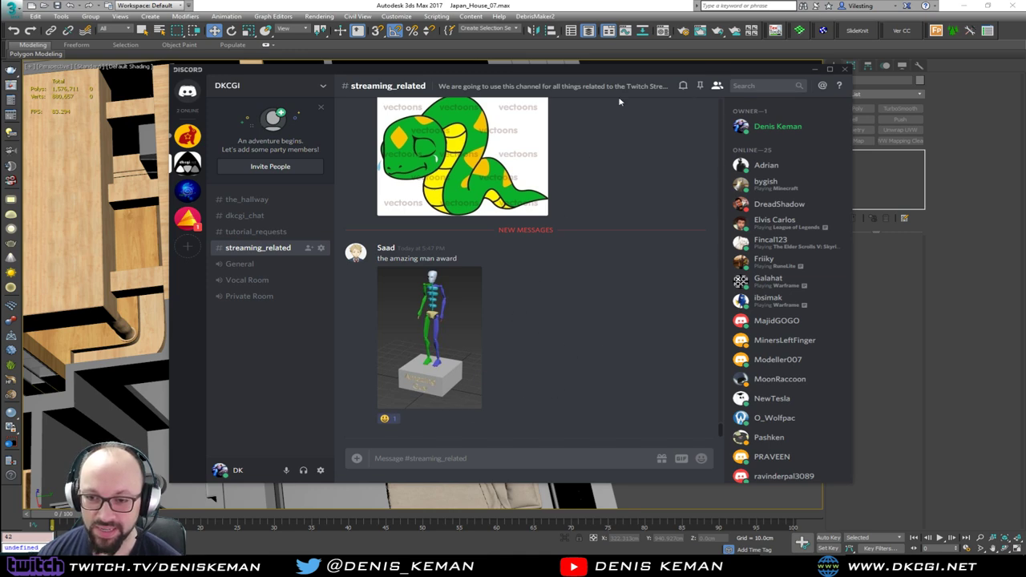
drag(643, 74, 0, 100)
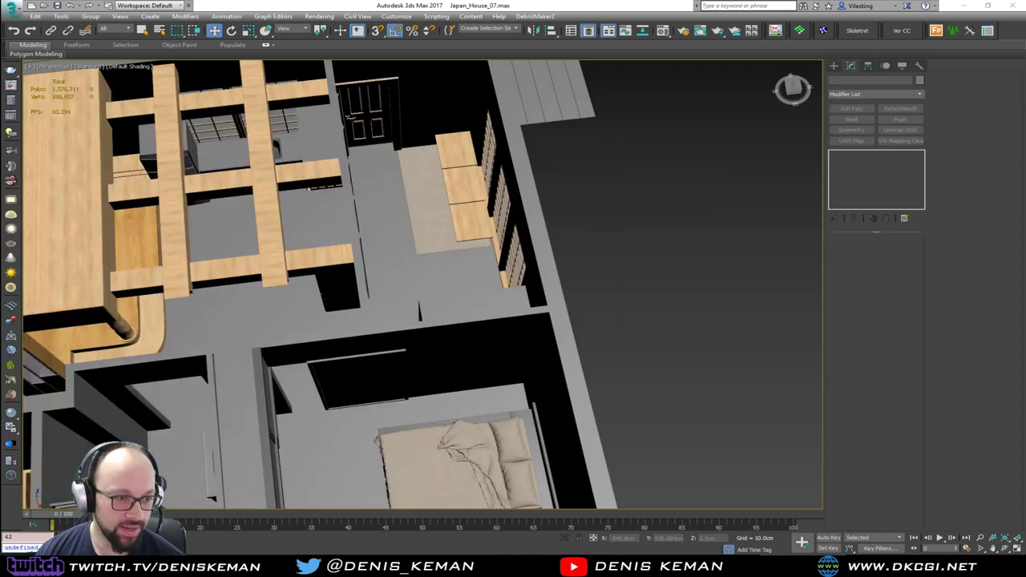
Step: Return to the house scene and examine the low table, built-in shelving and shoji windows in the living area
alt+middle_drag(313, 225, 469, 367)
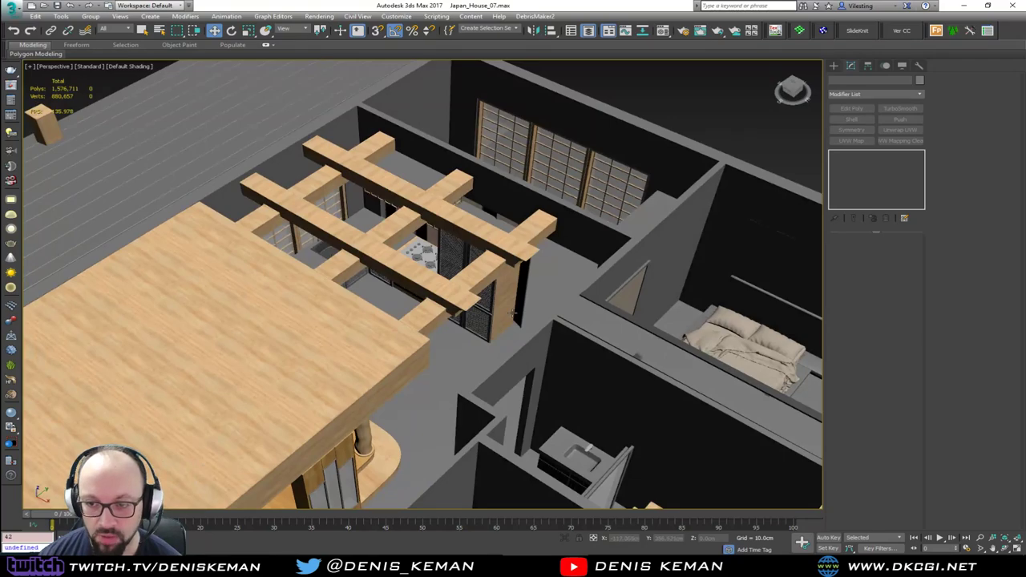
alt+middle_drag(513, 312, 522, 267)
alt+middle_drag(232, 216, 376, 345)
scroll(488, 256, up, 5)
scroll(338, 369, up, 5)
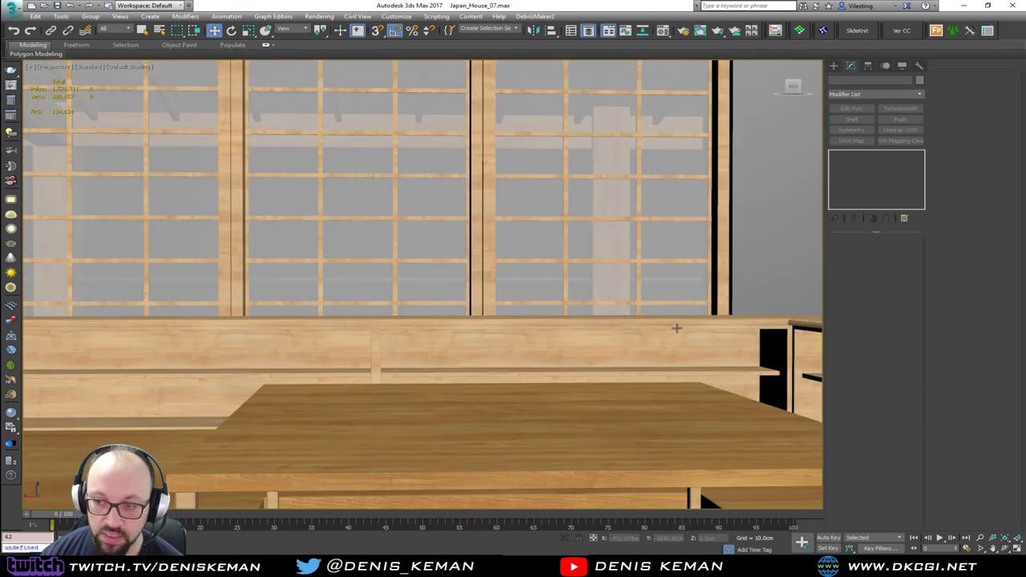
middle_drag(677, 328, 517, 407)
middle_drag(360, 391, 543, 376)
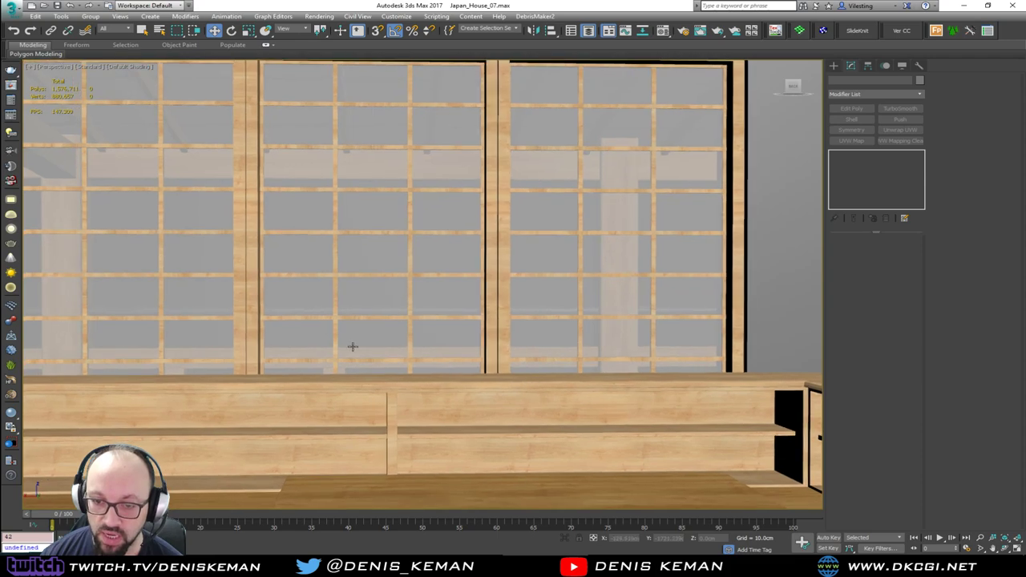
Step: Step back through the viewport's view history, past the interior close-ups, to overviews of the whole house
alt+middle_drag(460, 346, 438, 352)
key(shift+z)
key(shift+z)
key(shift+z)
key(shift+z)
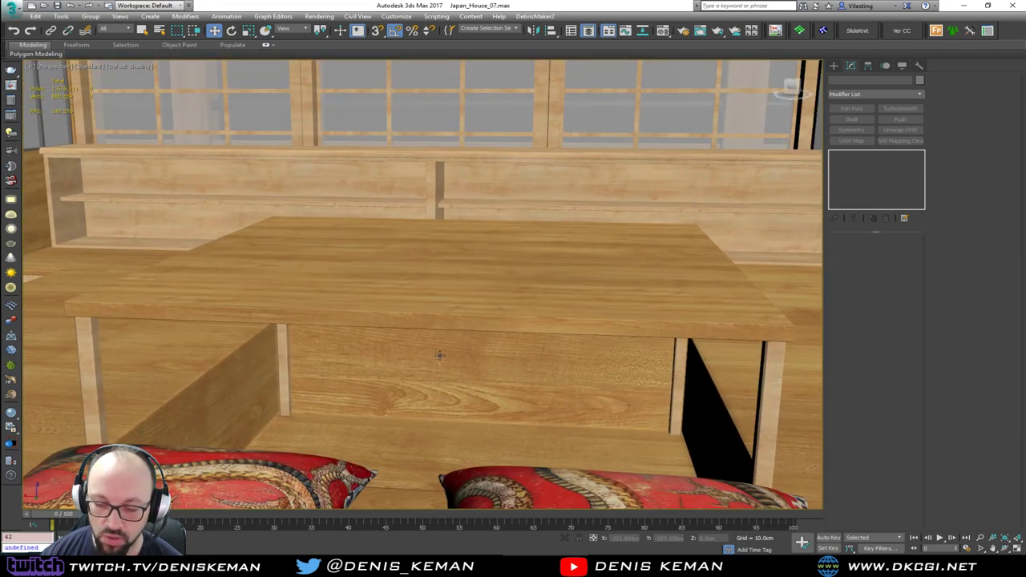
key(shift+z)
key(shift+z)
key(shift+z)
key(shift+z)
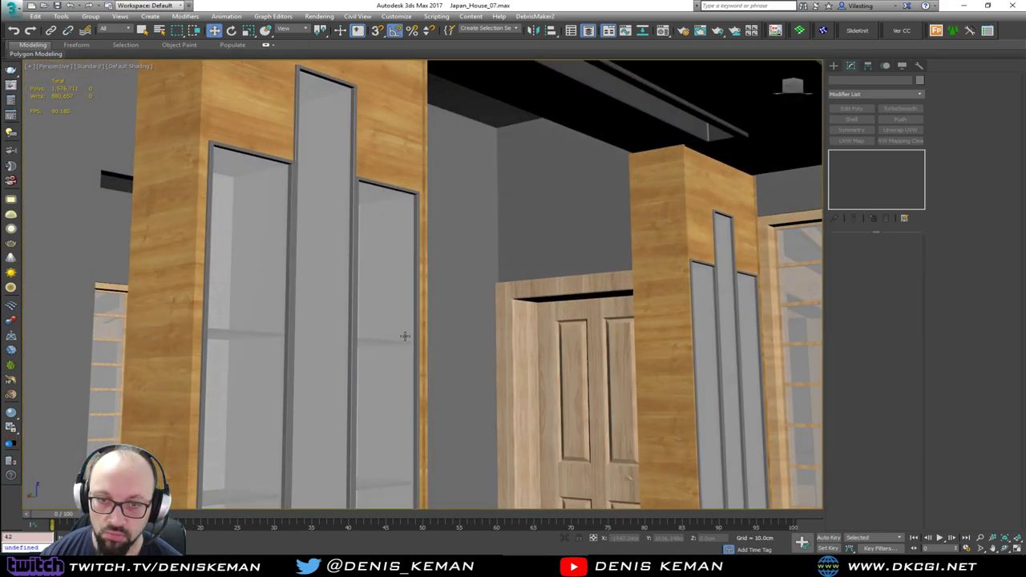
key(shift+z)
key(shift+z)
key(shift+z)
key(shift+z)
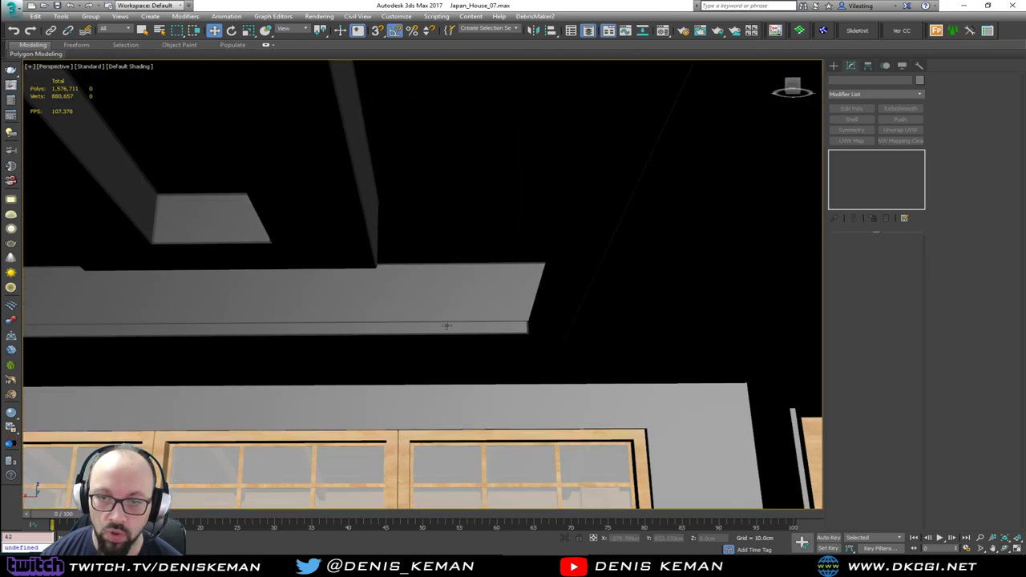
key(shift+z)
key(shift+z)
key(shift+z)
key(shift+z)
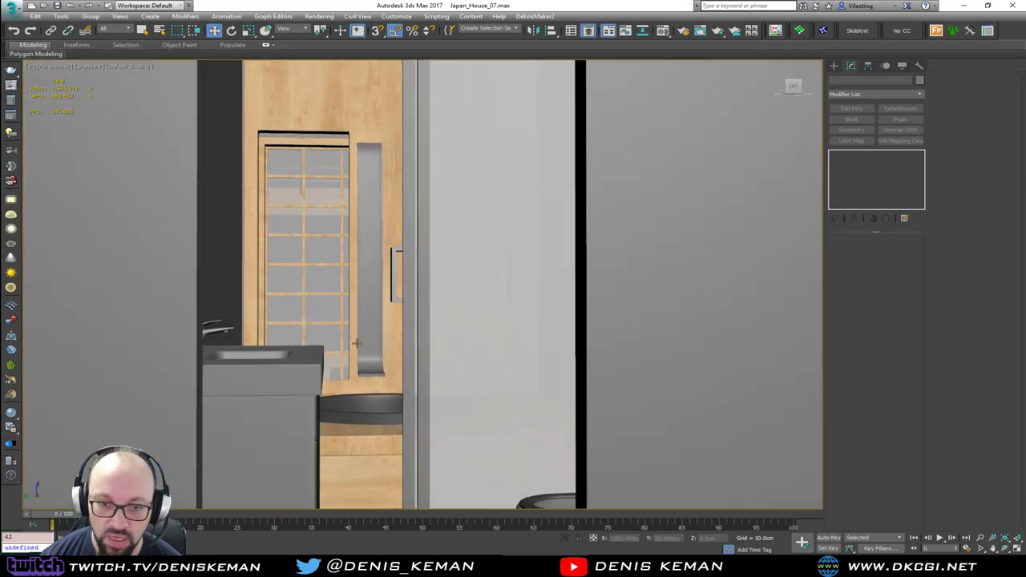
key(shift+z)
key(shift+z)
key(shift+z)
key(shift+z)
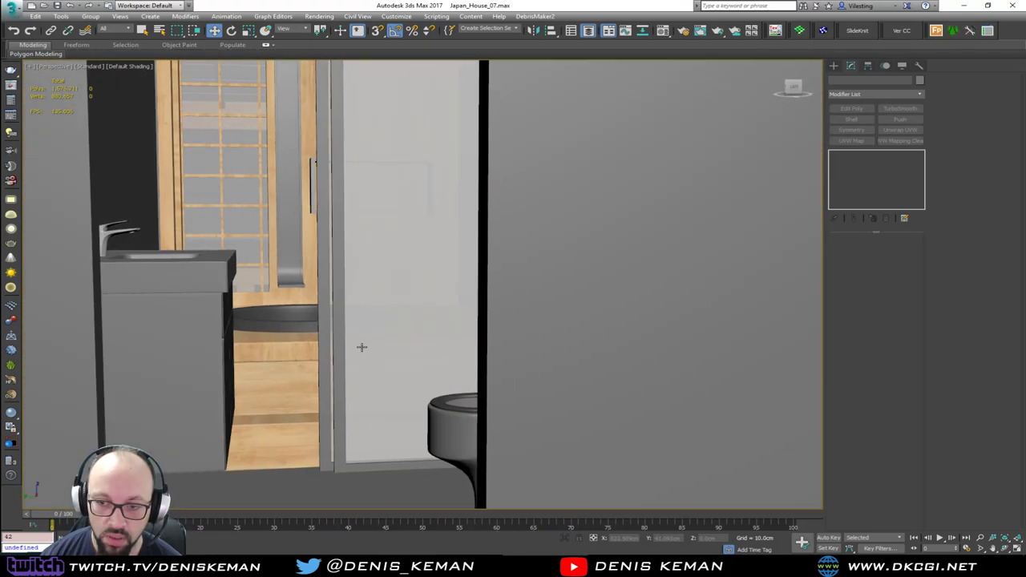
key(shift+z)
key(shift+z)
key(shift+z)
key(shift+z)
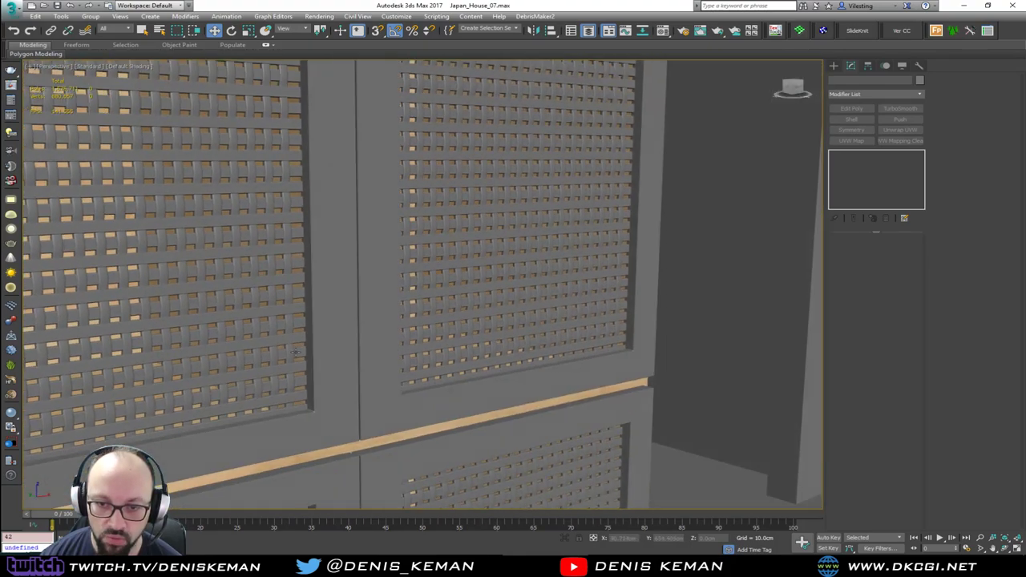
key(shift+z)
key(shift+z)
key(shift+z)
key(shift+z)
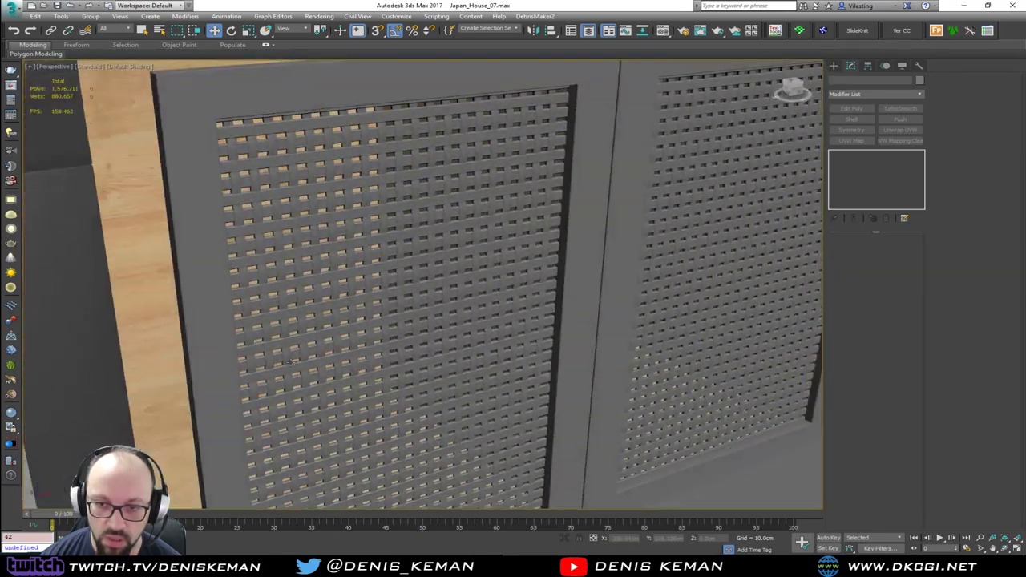
key(shift+z)
key(shift+z)
key(shift+z)
key(shift+z)
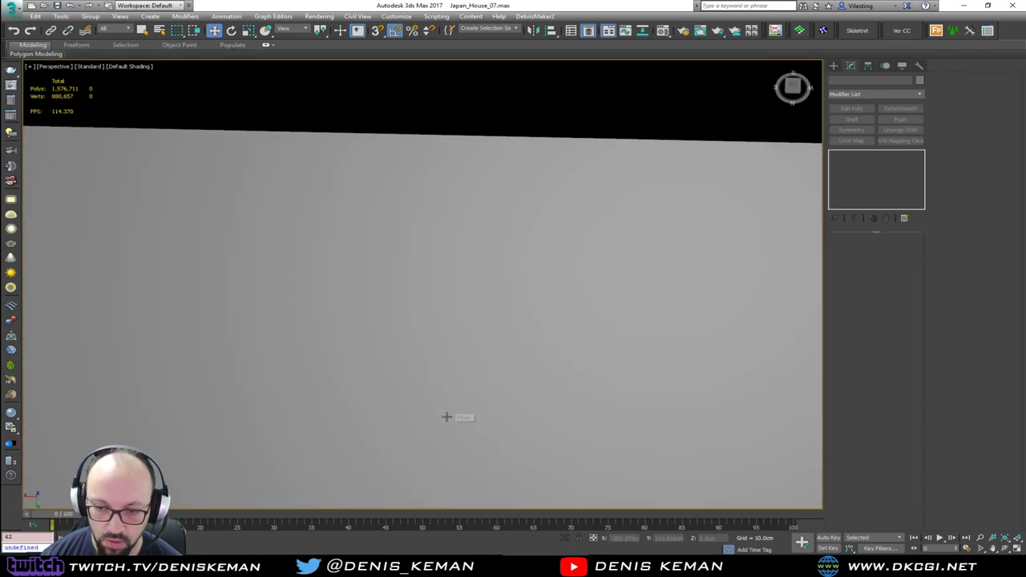
key(shift+z)
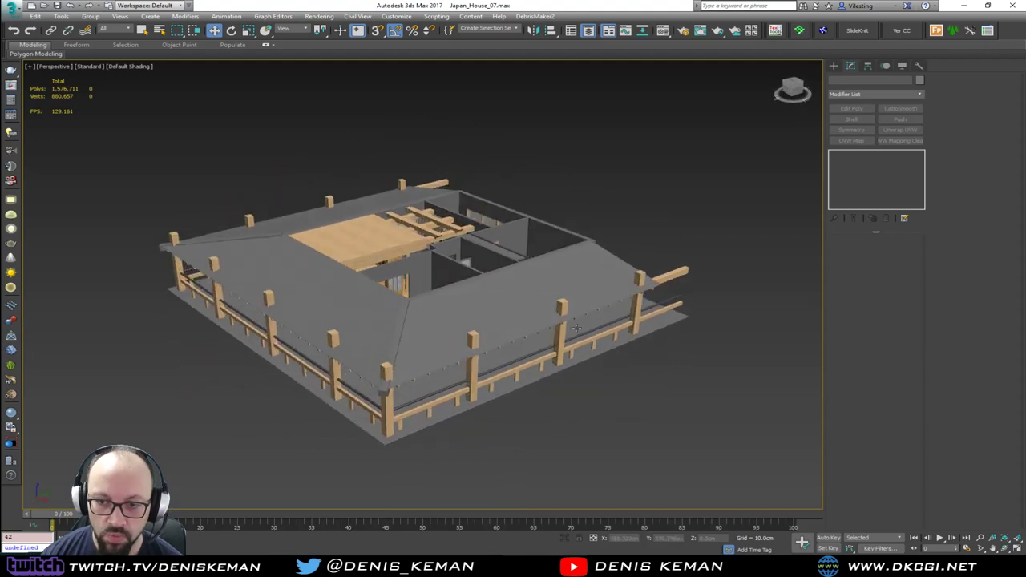
right_click(641, 384)
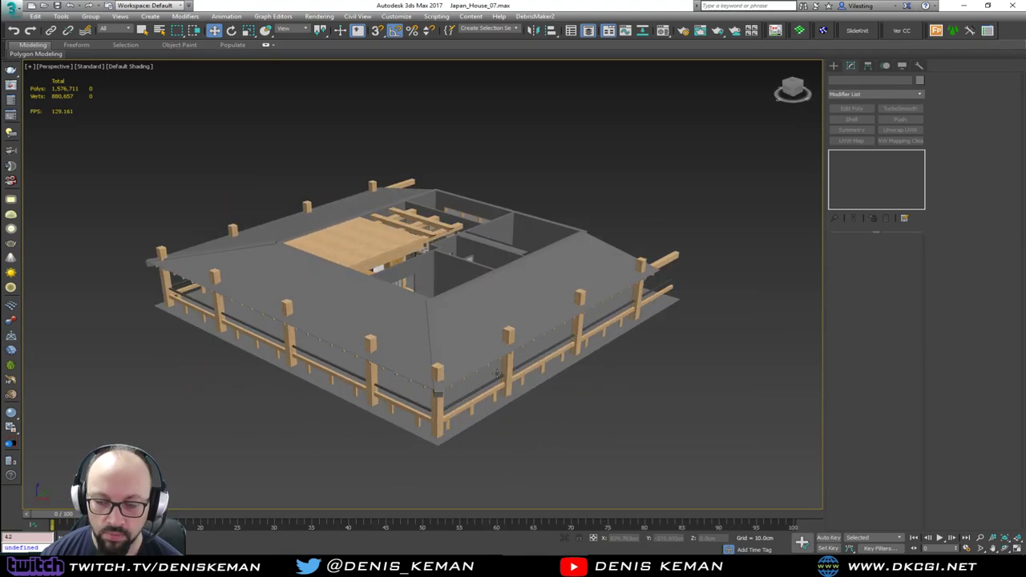
key(shift+z)
key(shift+z)
Step: Try to cover the rooms with a copy of the Floor plane raised above the walls
click(430, 351)
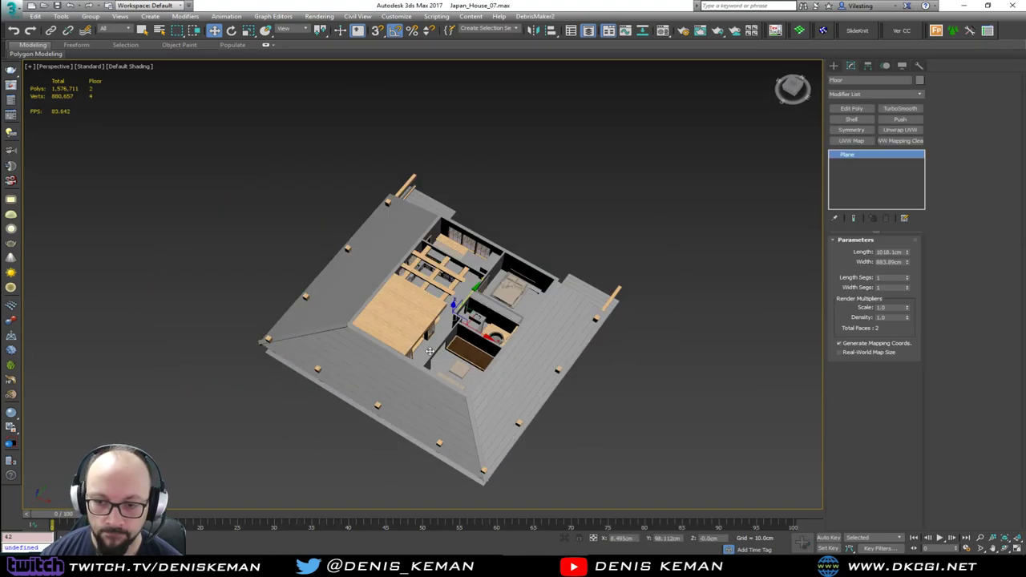
scroll(430, 352, up, 5)
alt+middle_drag(432, 354, 438, 311)
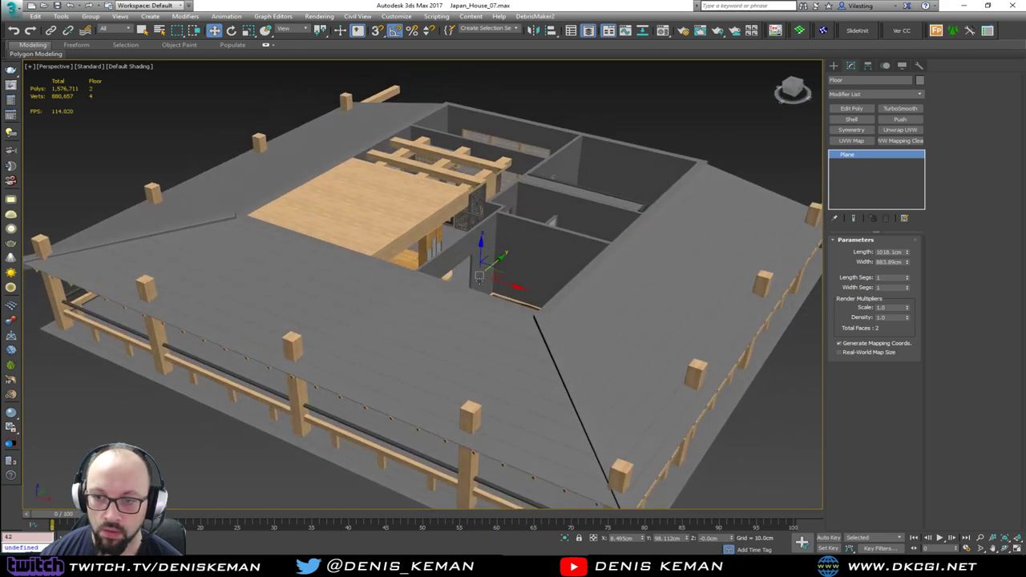
mouse_move(483, 255)
shift+mouse_down()
mouse_move(556, 183)
mouse_move(558, 192)
shift+mouse_up()
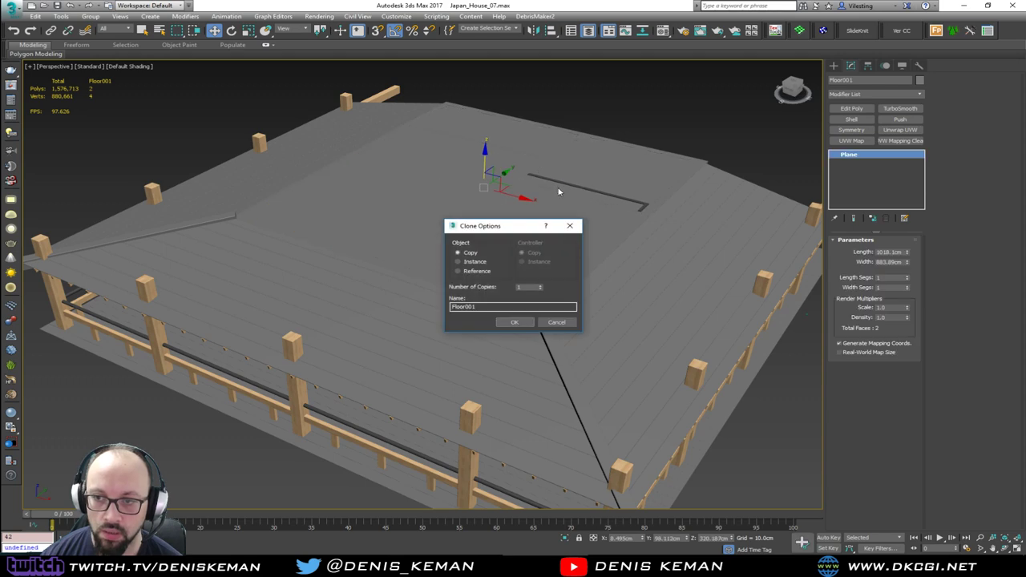
click(529, 322)
mouse_move(529, 322)
alt+middle_down()
mouse_move(543, 329)
mouse_move(526, 357)
mouse_move(504, 367)
alt+middle_up()
middle_drag(347, 331, 353, 307)
scroll(353, 308, up, 3)
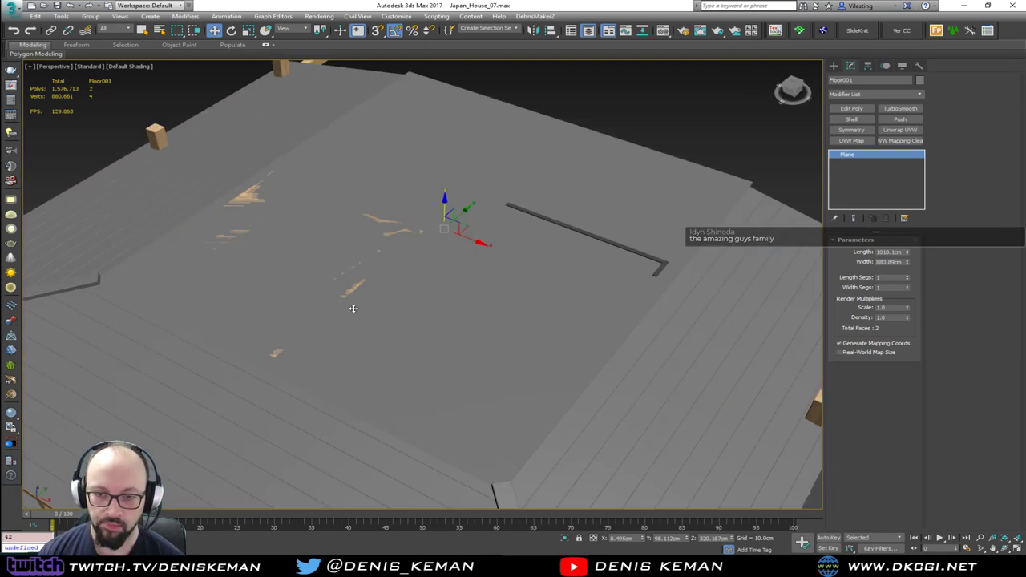
key(Delete)
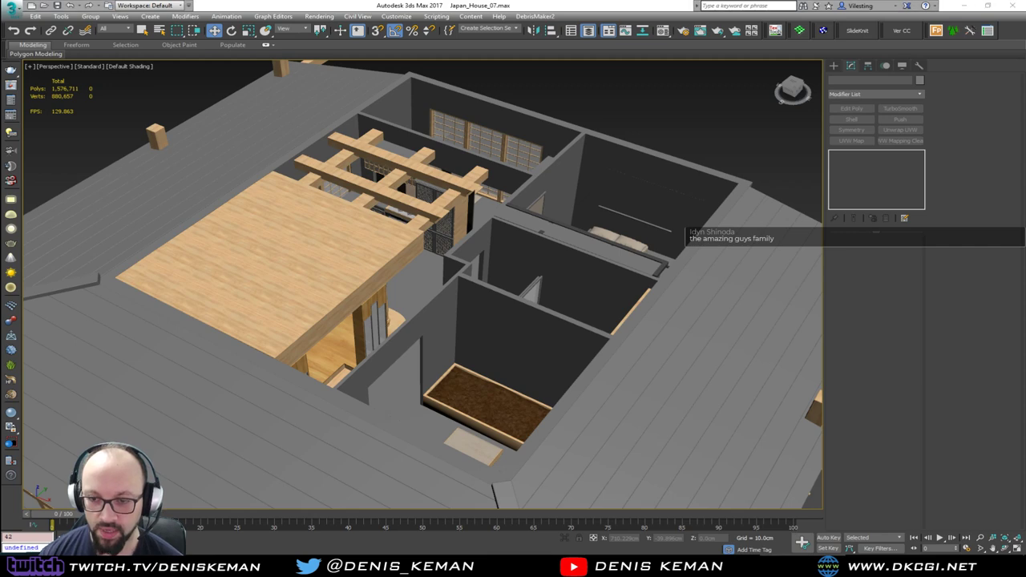
Step: Locate and check the small Sweep_Line spline floating outside the veranda roof
middle_drag(399, 301, 432, 274)
scroll(433, 274, down, 3)
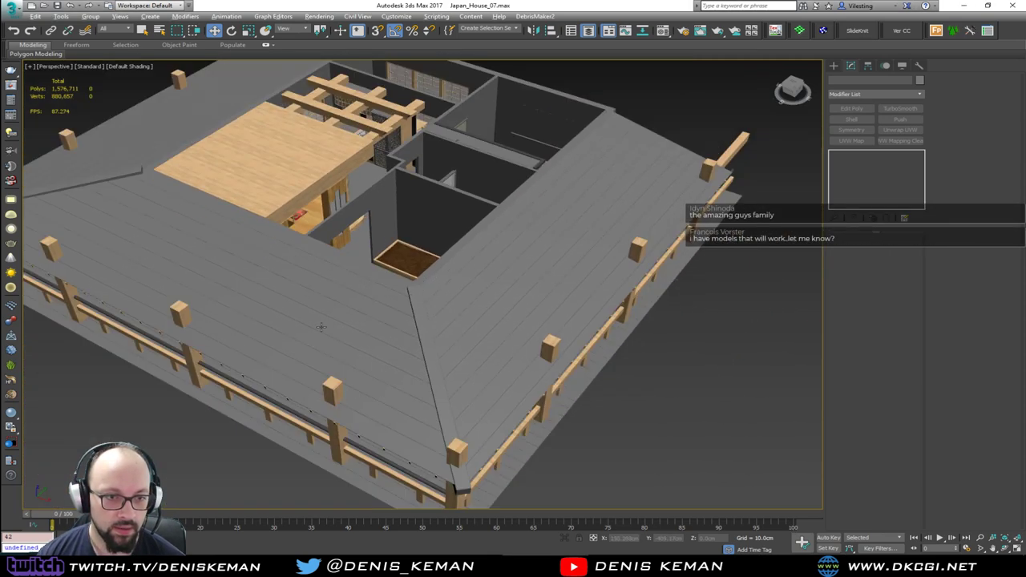
alt+middle_drag(320, 327, 297, 332)
scroll(319, 339, up, 4)
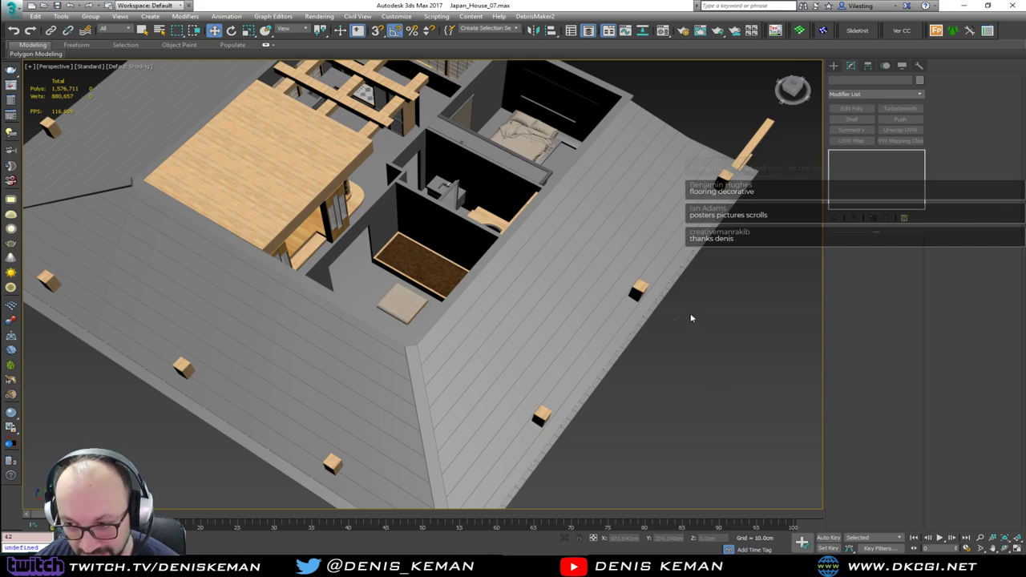
drag(691, 313, 672, 331)
key(z)
alt+middle_drag(520, 378, 438, 355)
scroll(467, 361, down, 2)
scroll(513, 350, down, 7)
click(541, 344)
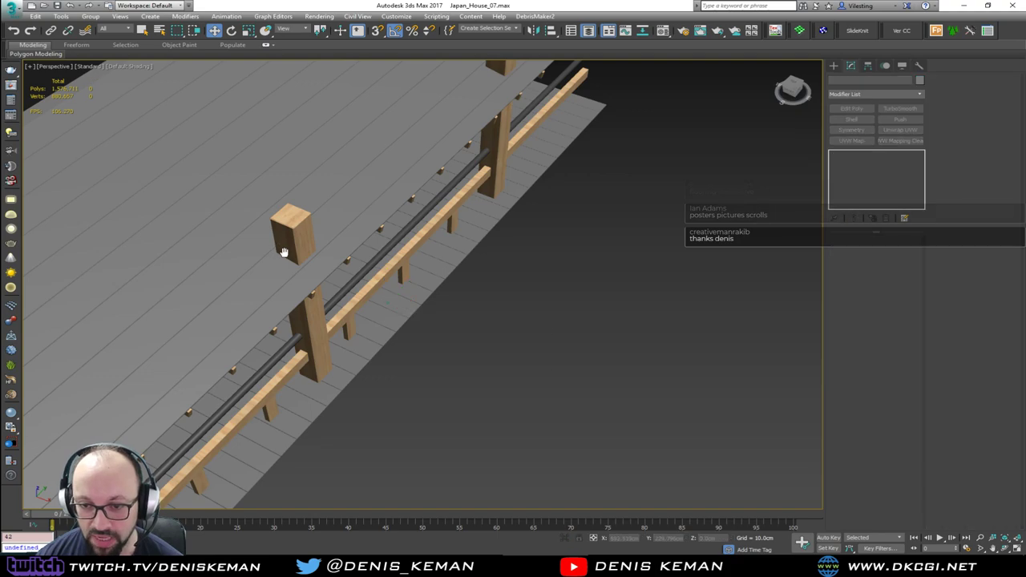
alt+middle_drag(283, 253, 225, 262)
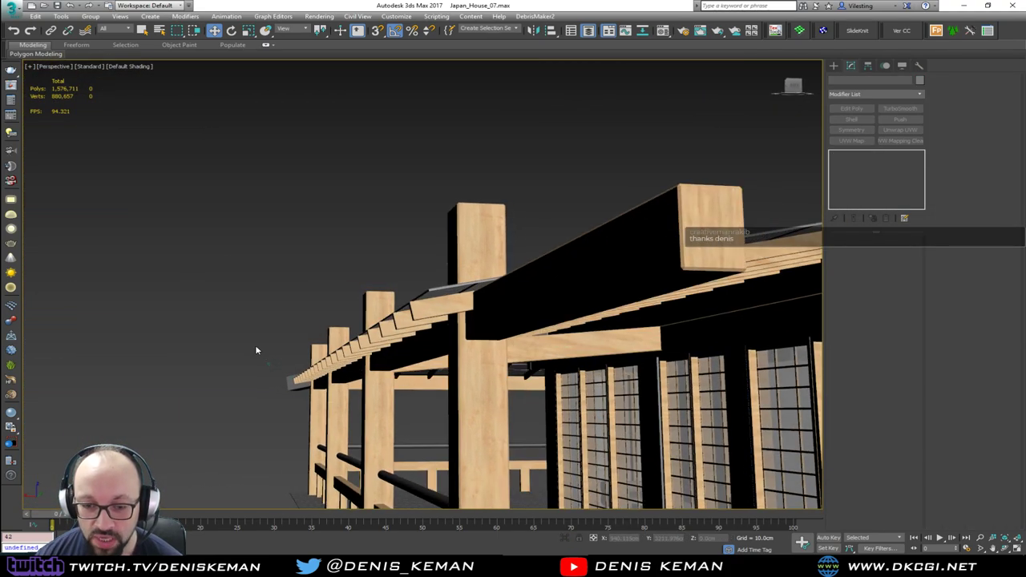
click(276, 370)
alt+middle_drag(277, 370, 283, 300)
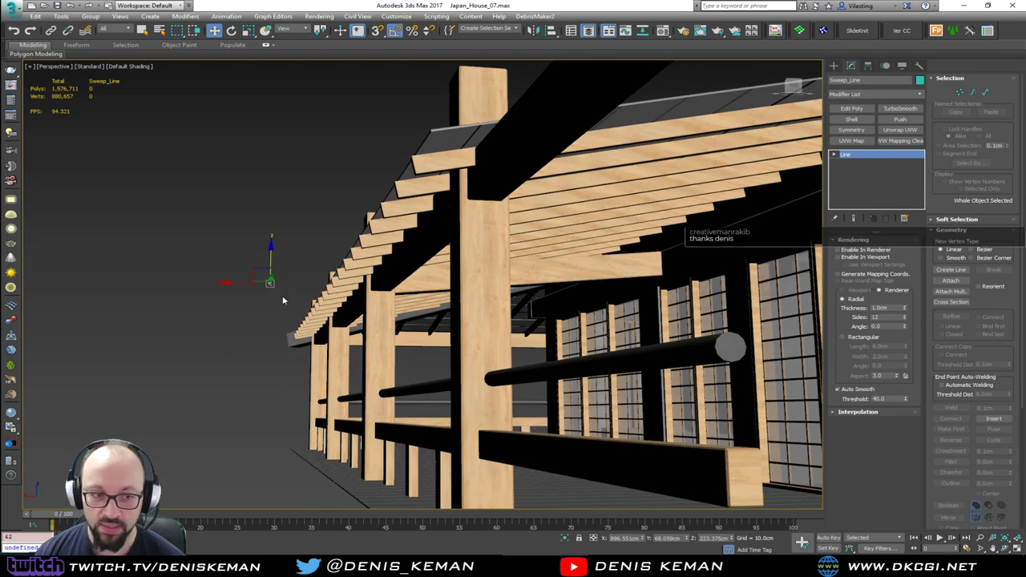
click(288, 242)
Step: Inspect the entrance room, bathroom and bedroom from above for spaces that still need furnishing
alt+middle_drag(288, 242, 458, 284)
middle_drag(132, 235, 392, 272)
scroll(446, 246, down, 3)
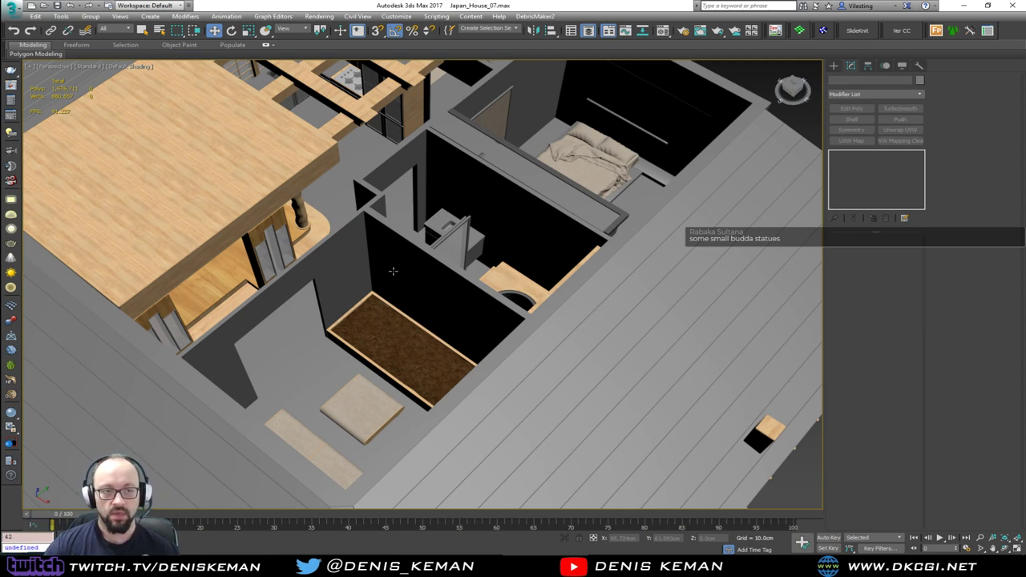
middle_drag(541, 157, 496, 267)
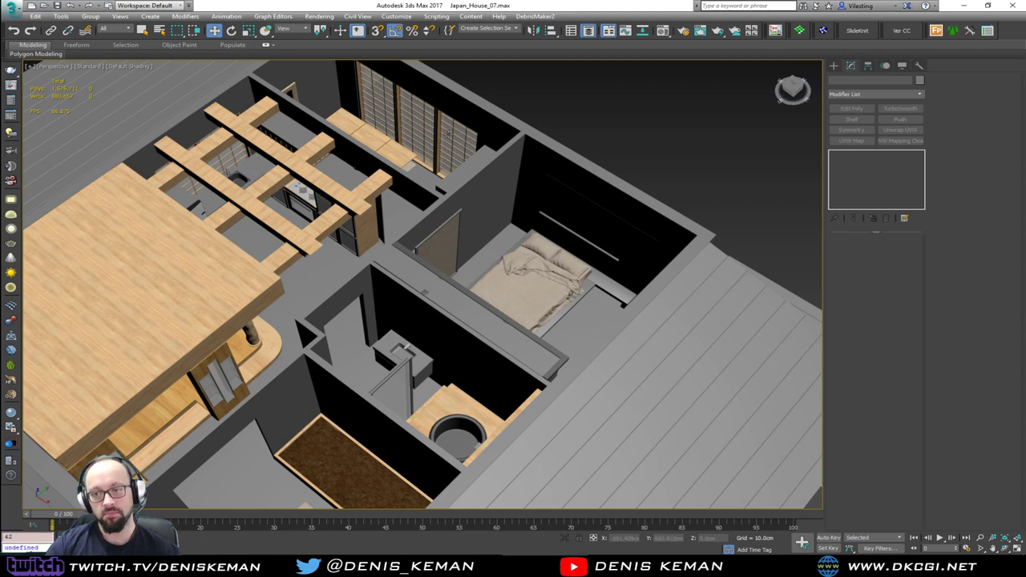
Step: Inspect the rooms from above and the kitchen interior up to the lattice windows behind the sink
alt+middle_drag(382, 207, 298, 298)
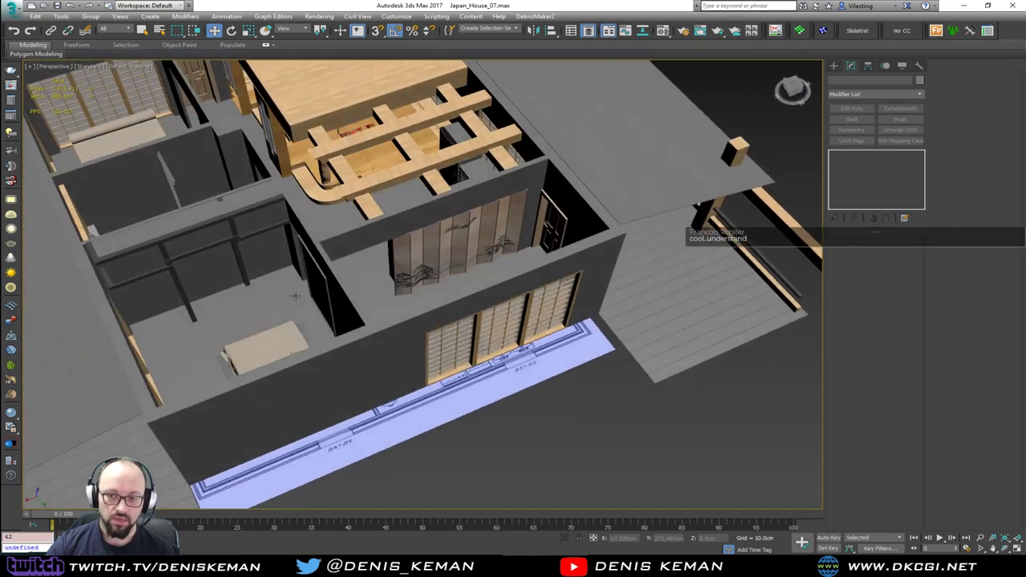
scroll(425, 239, up, 5)
middle_drag(437, 239, 489, 296)
scroll(264, 303, down, 4)
scroll(497, 175, down, 4)
alt+middle_drag(420, 365, 415, 340)
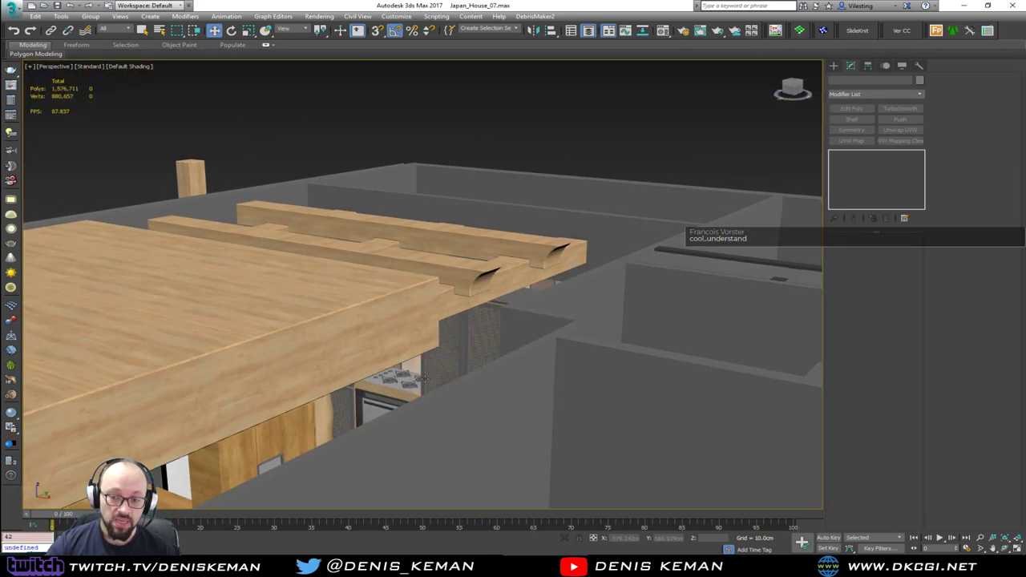
scroll(412, 382, up, 6)
alt+middle_drag(412, 382, 410, 372)
middle_drag(346, 370, 450, 362)
scroll(366, 371, up, 6)
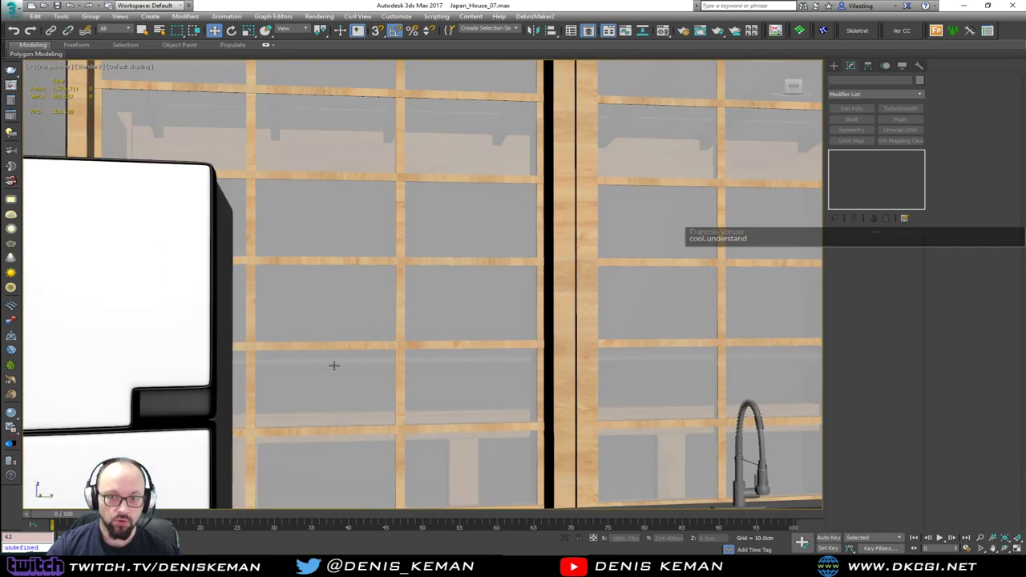
alt+middle_drag(334, 365, 513, 337)
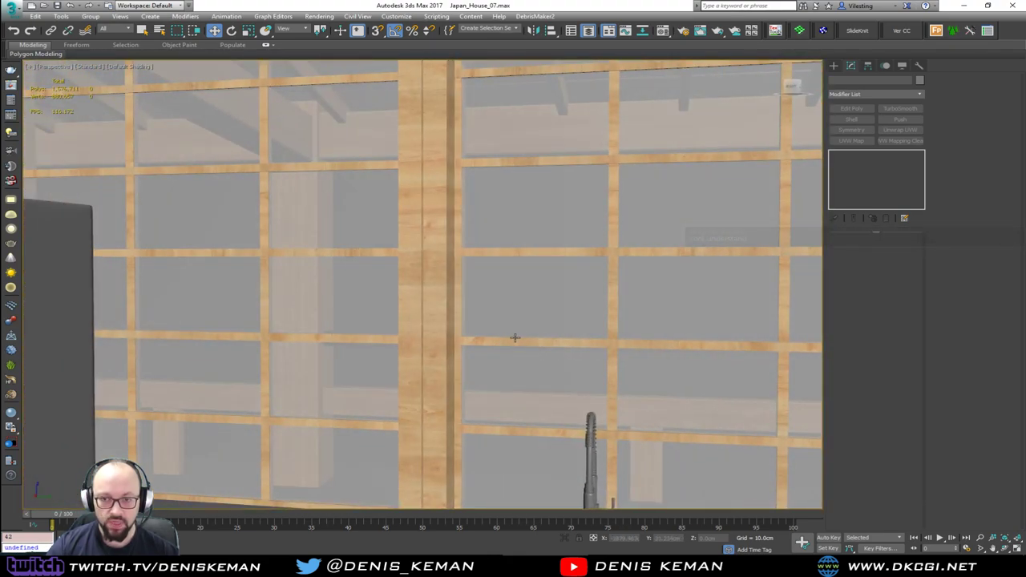
Step: Select the kitchen lattice window group and examine its panels in see-through and wireframe display
click(517, 324)
key(alt+x)
key(alt+x)
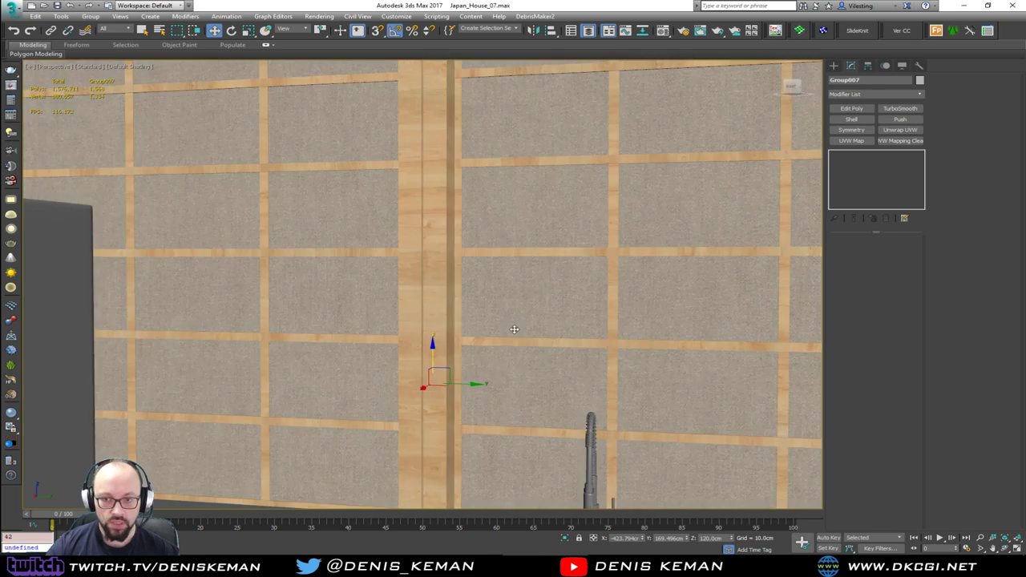
key(alt+x)
key(alt+x)
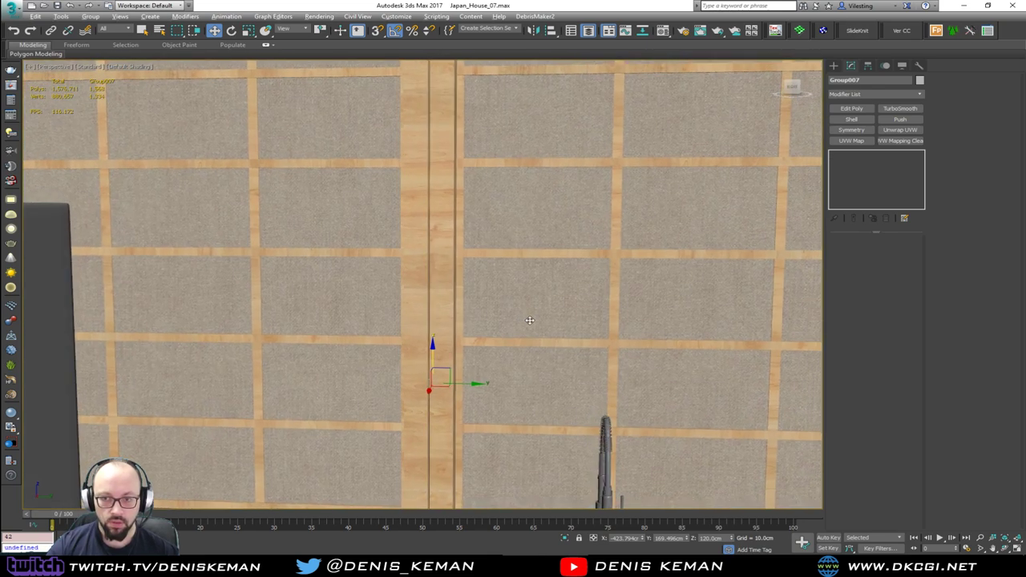
alt+middle_drag(524, 313, 555, 322)
key(alt+x)
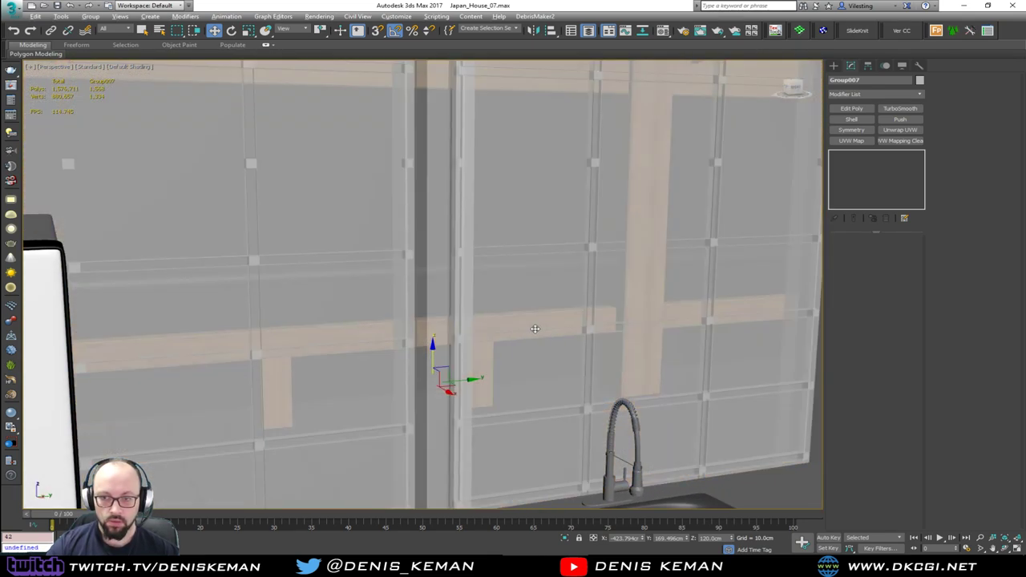
key(alt+x)
key(F3)
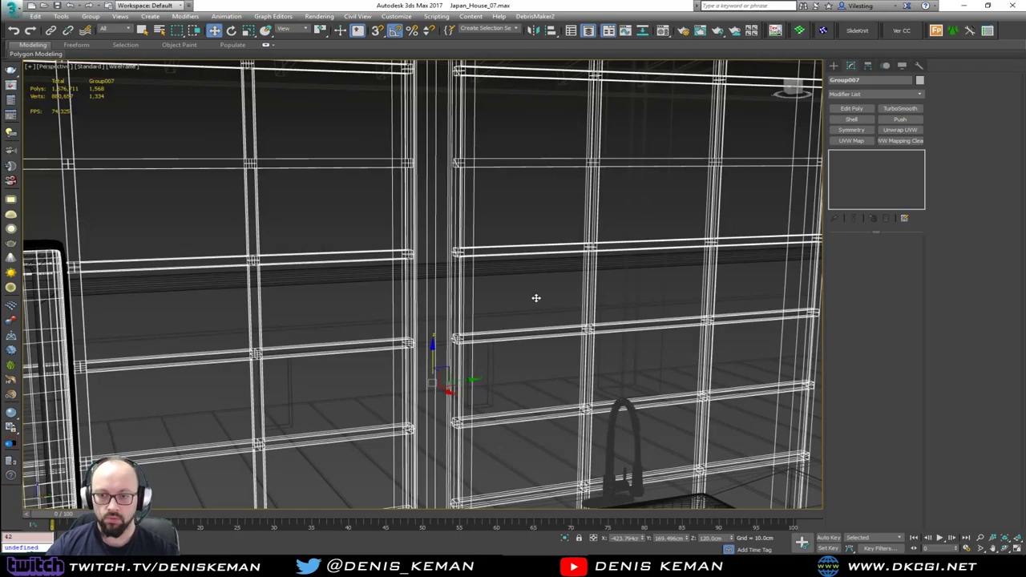
key(F3)
Step: Open the kitchen window group, turn off see-through on its fabric panel, and hide the panel behind the wooden lattice
click(90, 17)
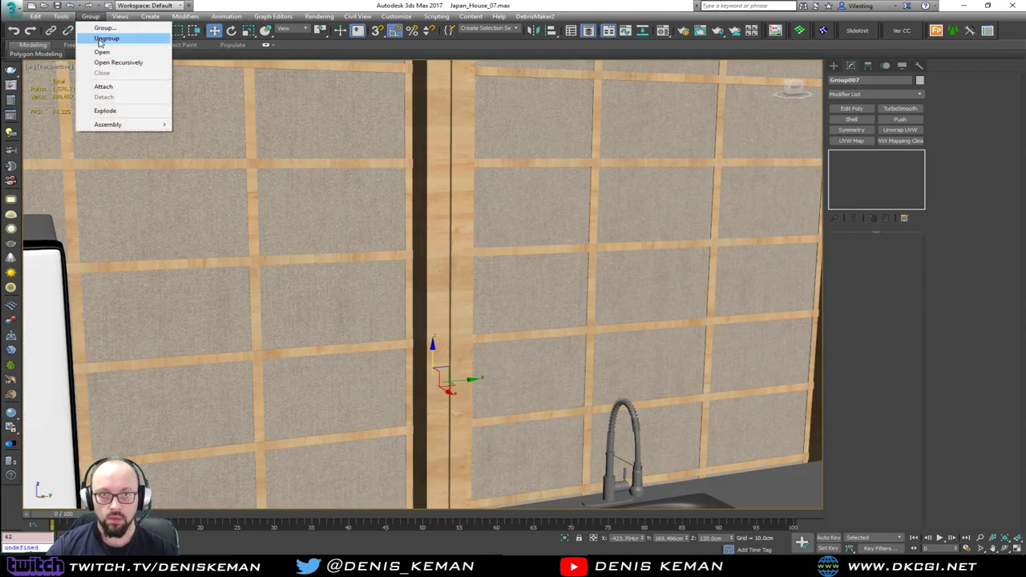
click(101, 51)
click(133, 171)
key(alt+x)
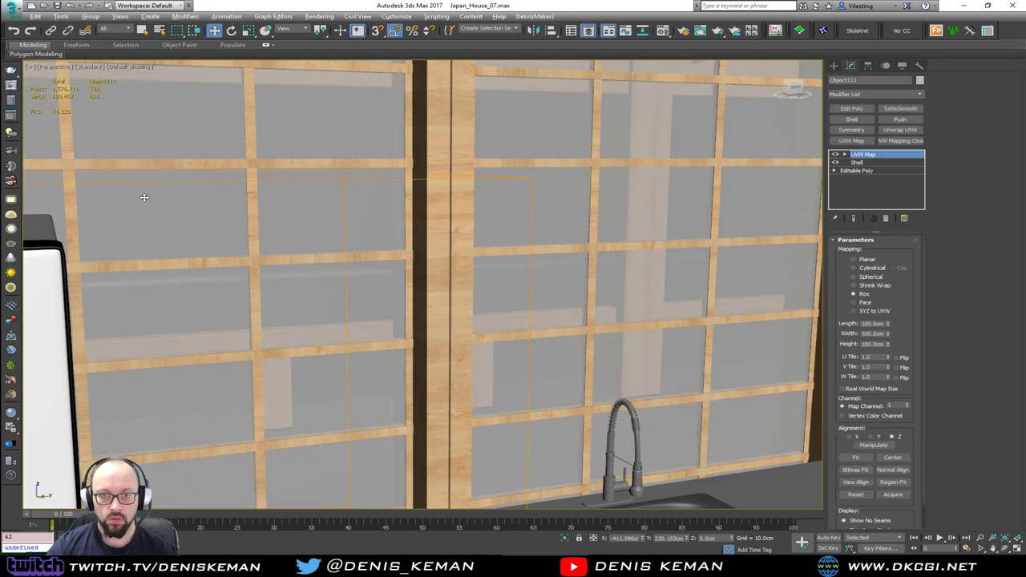
scroll(213, 217, up, 2)
key(alt+x)
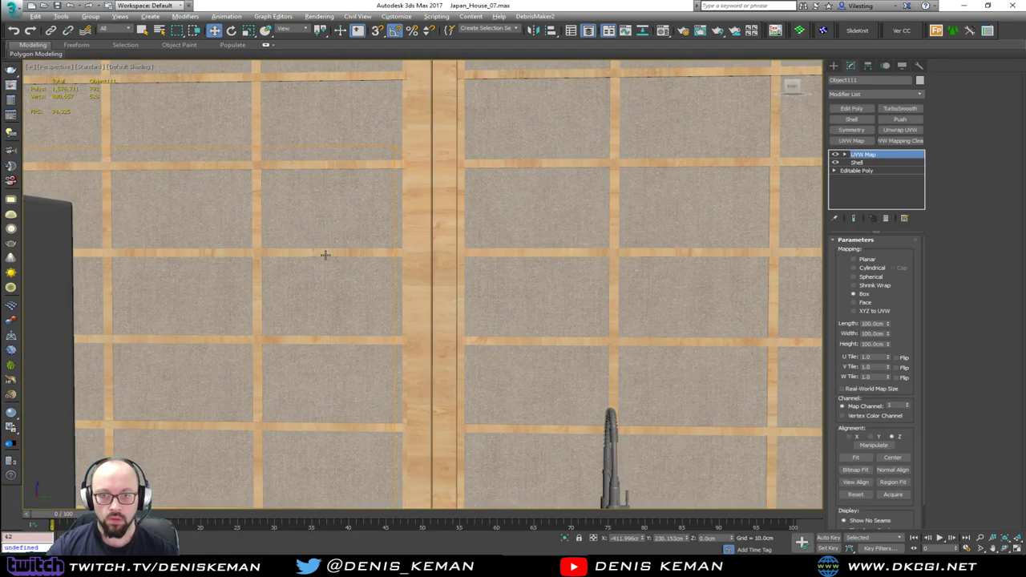
right_click(323, 251)
click(358, 230)
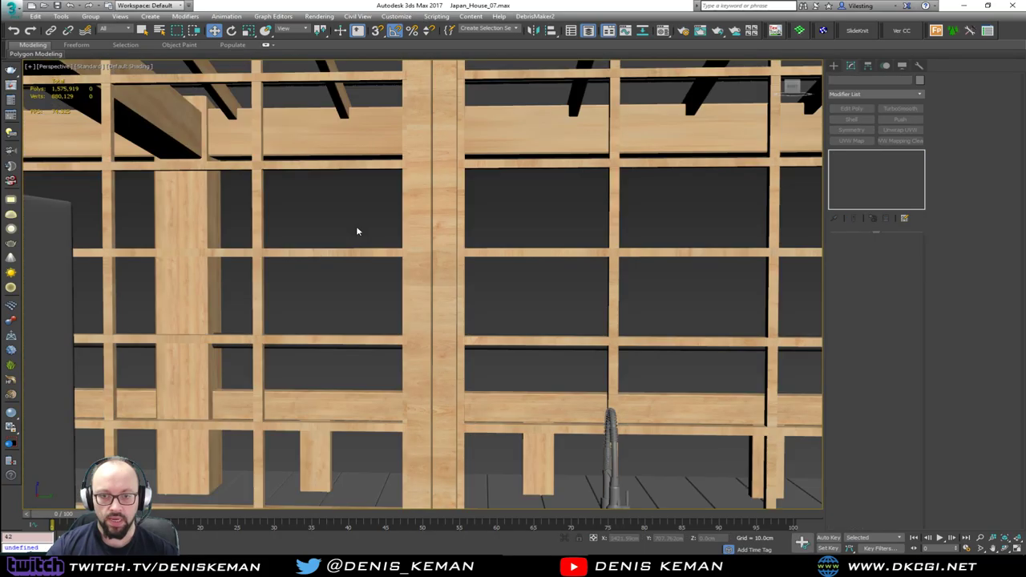
alt+middle_drag(371, 245, 504, 289)
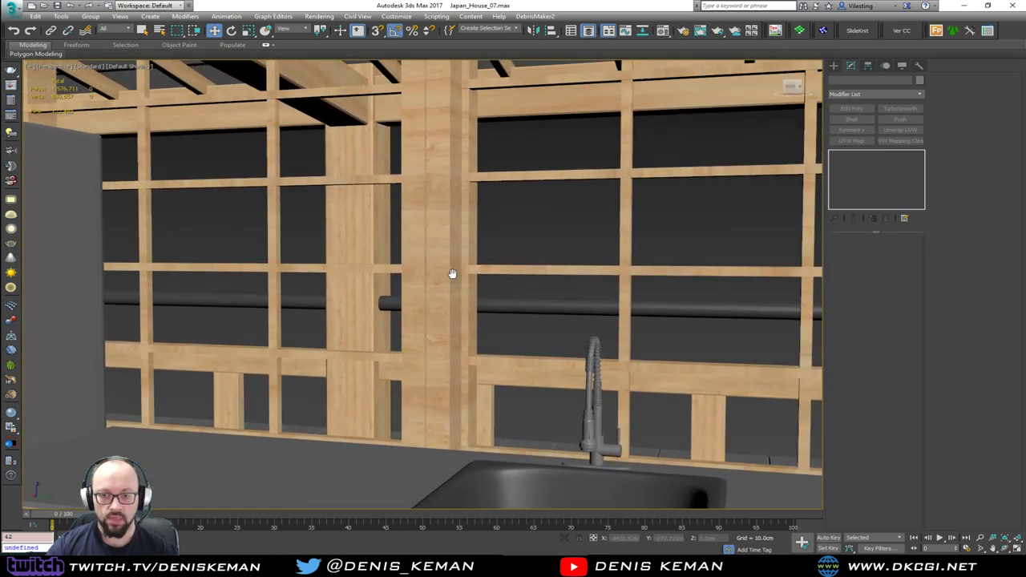